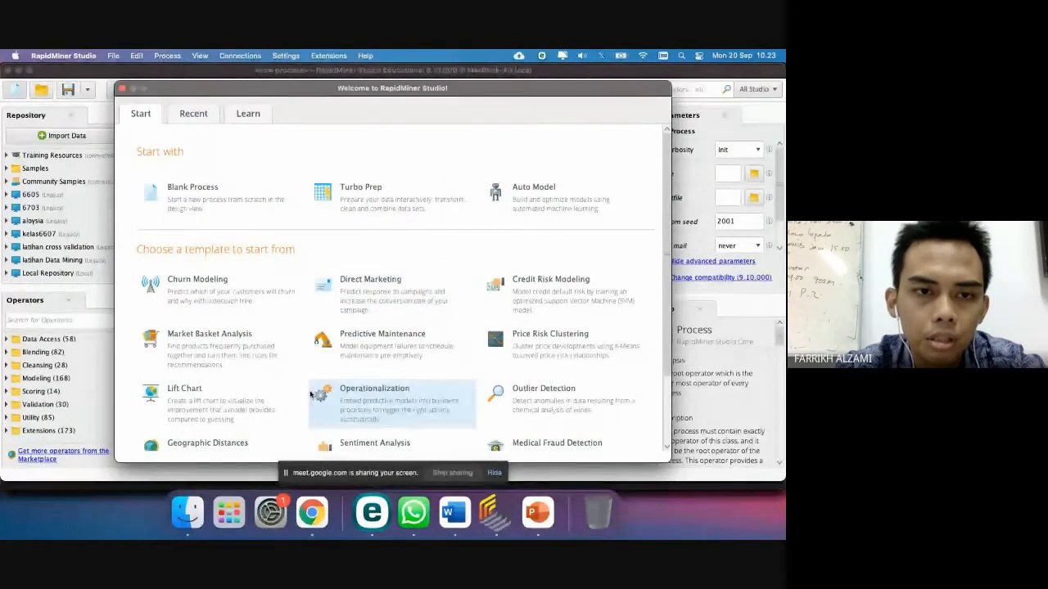
# Step: Start a new blank process from the RapidMiner Studio welcome window
pyautogui.scroll(-3, 311, 369)
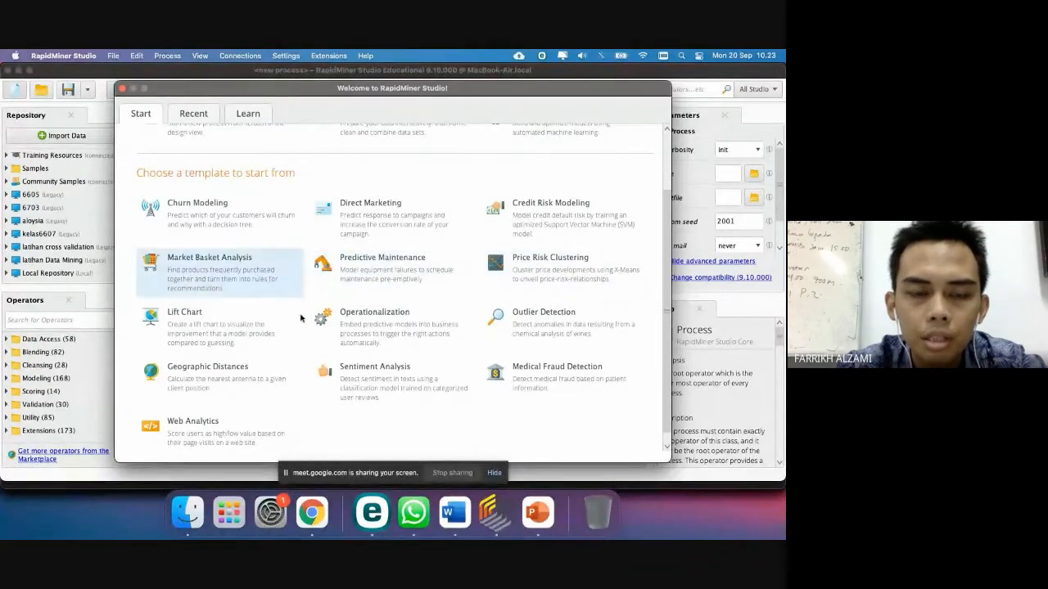
pyautogui.scroll(3, 405, 347)
pyautogui.click(214, 196)
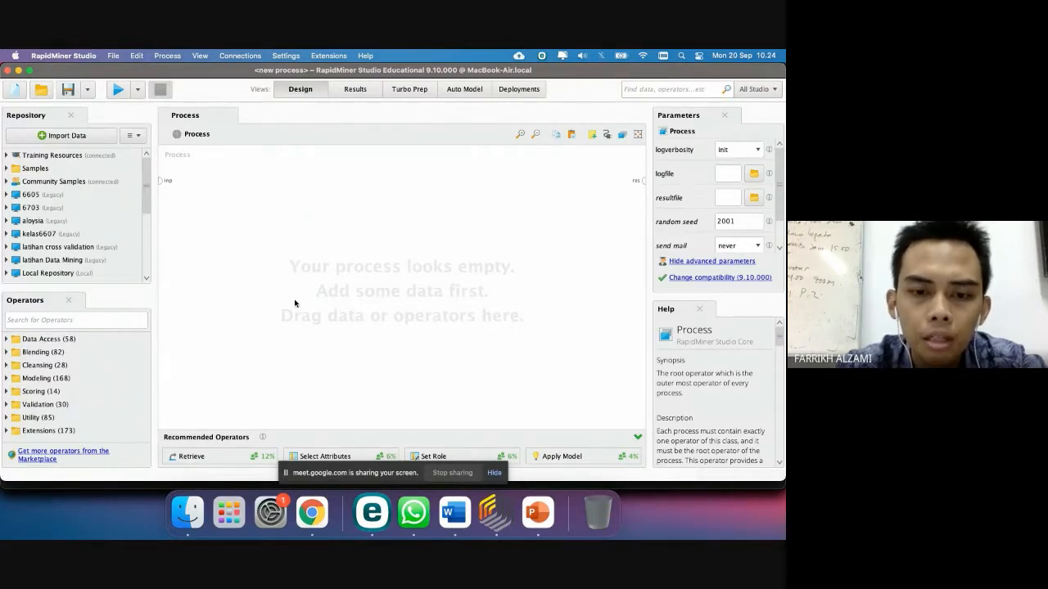
# Step: Switch to Chrome, search for "uci dataset" in a new tab and open the UCI Machine Learning Repository data sets page
pyautogui.click(313, 524)
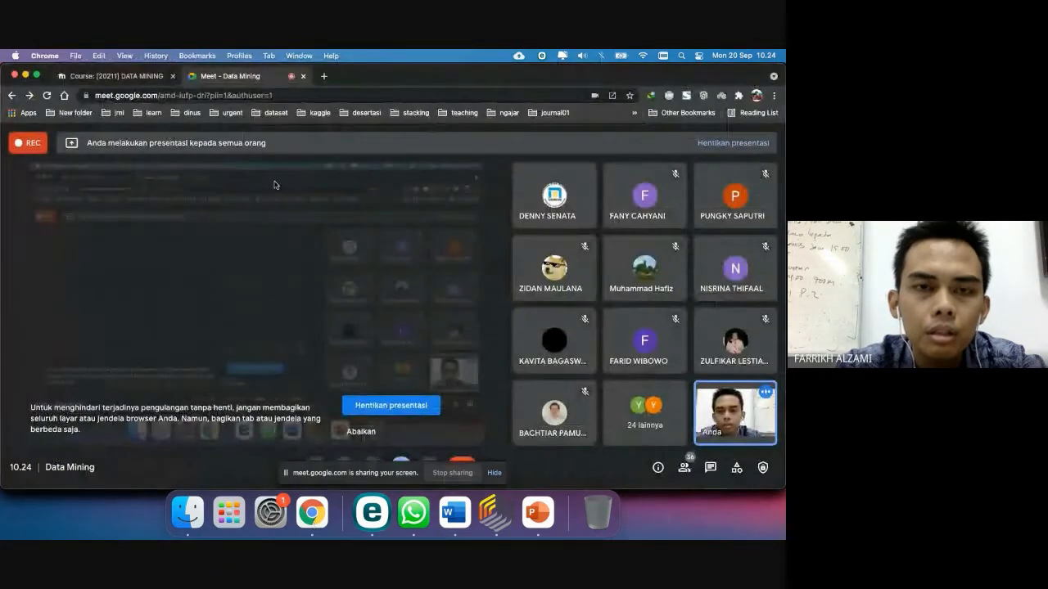
pyautogui.click(324, 77)
pyautogui.write('uci dataset')
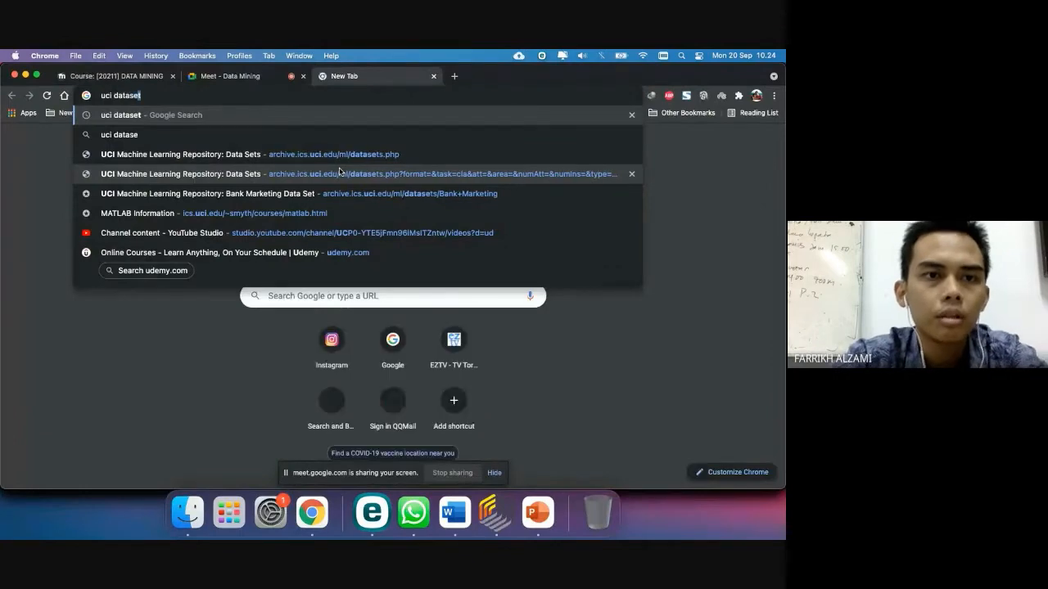
pyautogui.press('Return')
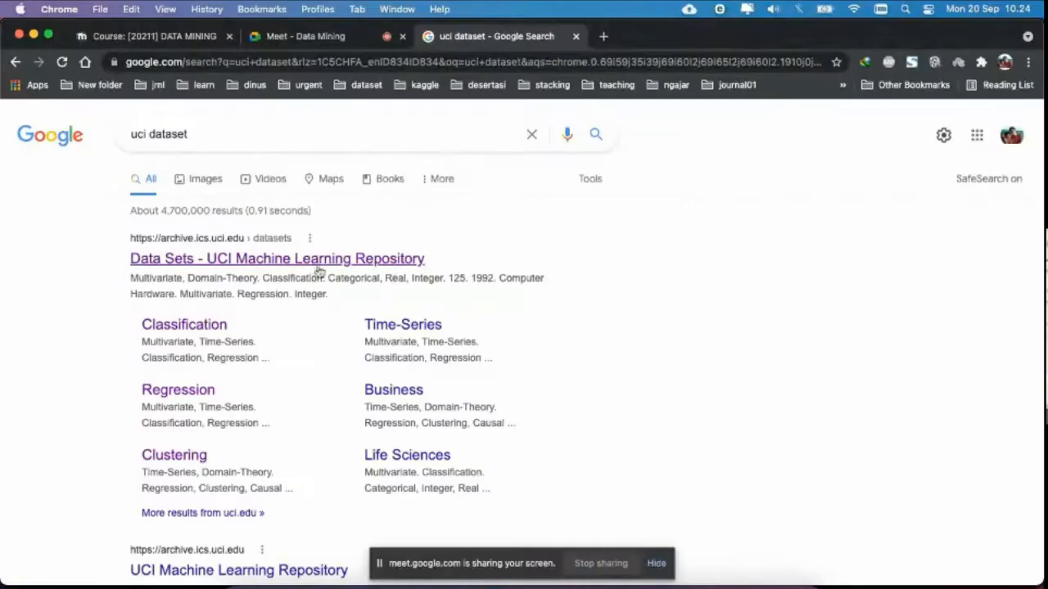
pyautogui.click(319, 260)
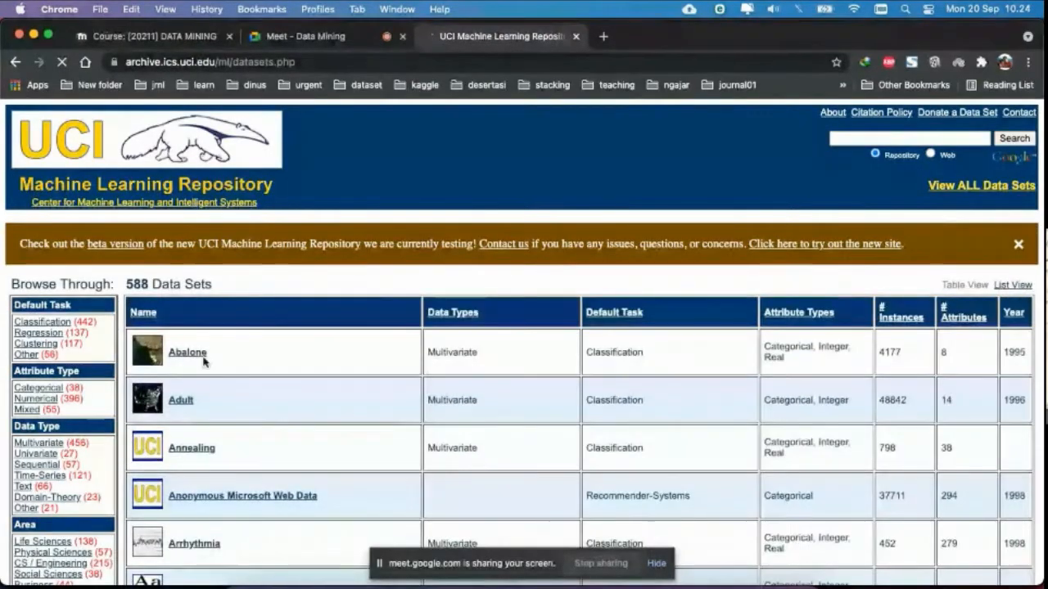
# Step: Filter the repository's data set list to the Classification default task
pyautogui.scroll(-5, 204, 362)
pyautogui.scroll(-6, 204, 362)
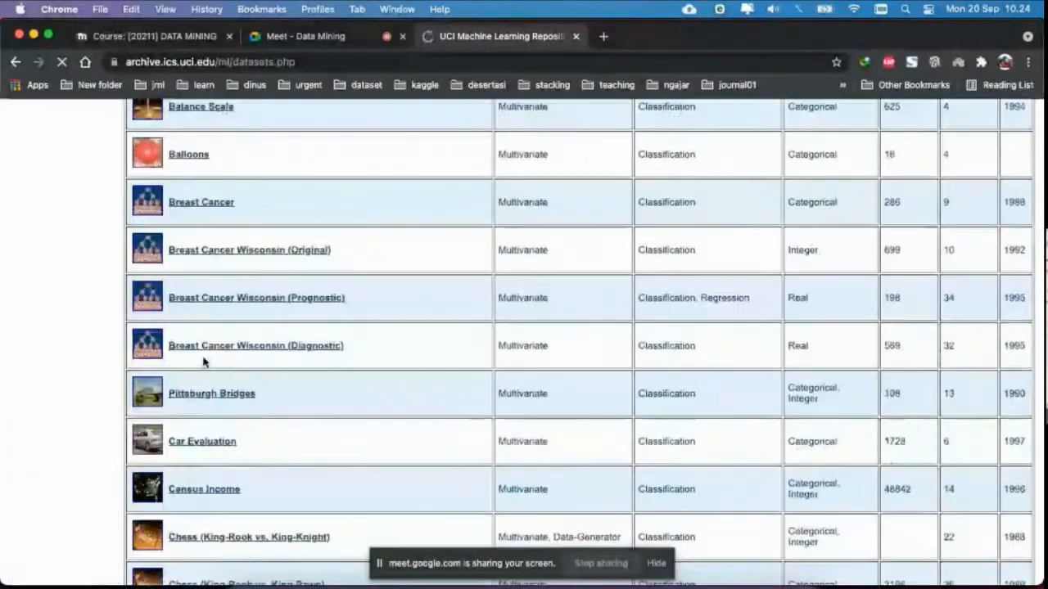
pyautogui.scroll(10, 204, 363)
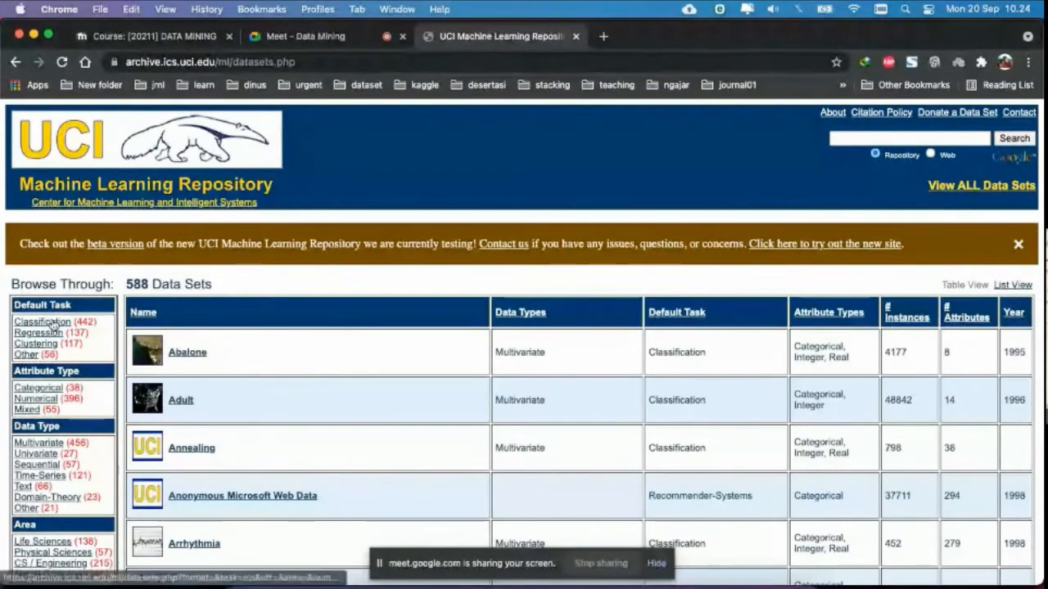
pyautogui.scroll(5, 50, 325)
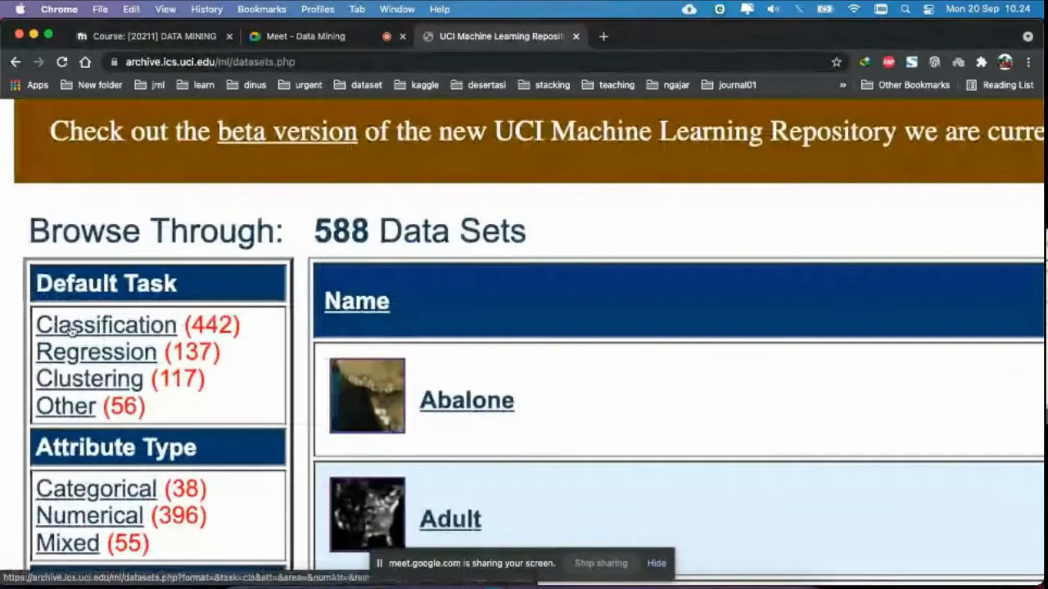
pyautogui.click(80, 330)
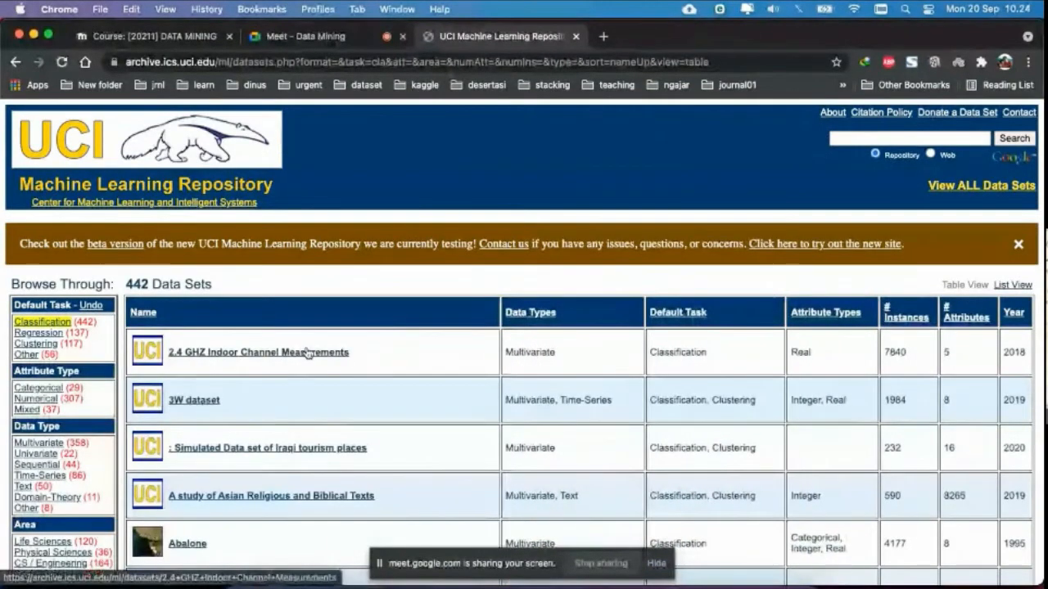
# Step: Open the Abalone data set's page in a new tab and switch to it
pyautogui.scroll(-1, 307, 351)
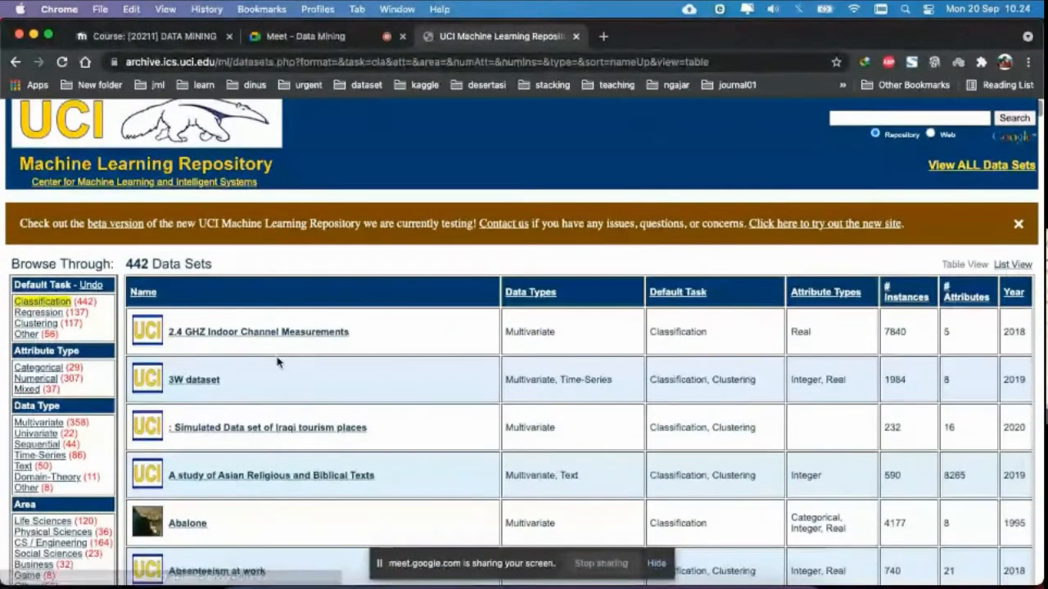
pyautogui.scroll(-6, 303, 353)
pyautogui.scroll(1, 277, 363)
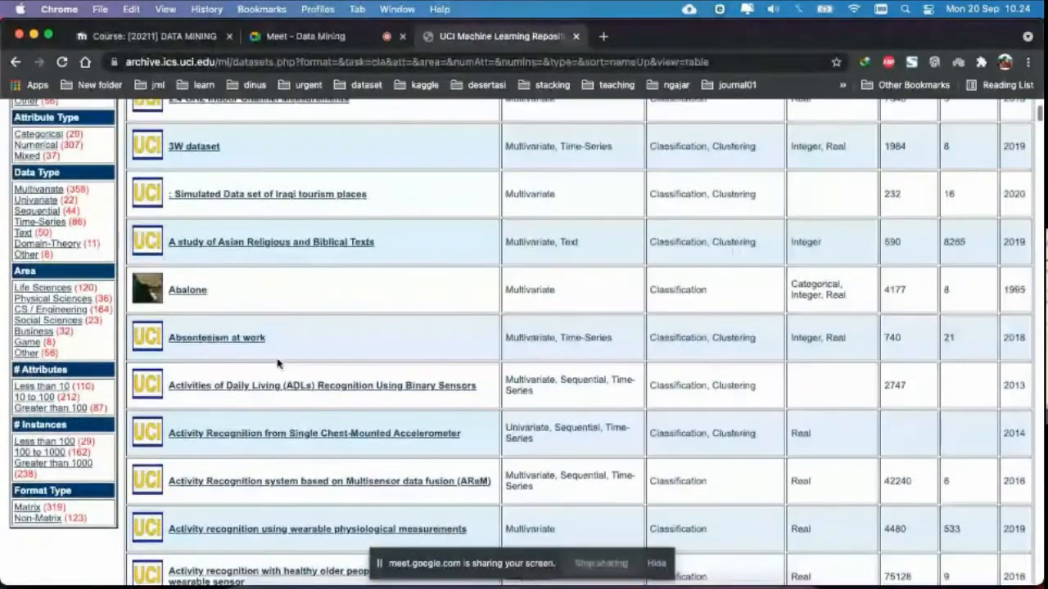
pyautogui.rightClick(187, 297)
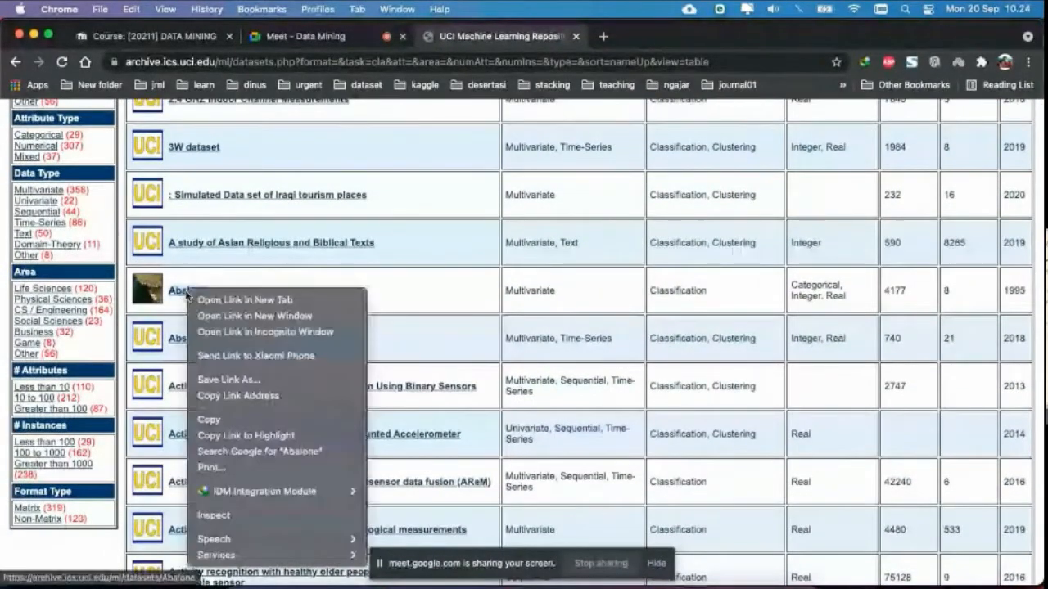
pyautogui.click(205, 299)
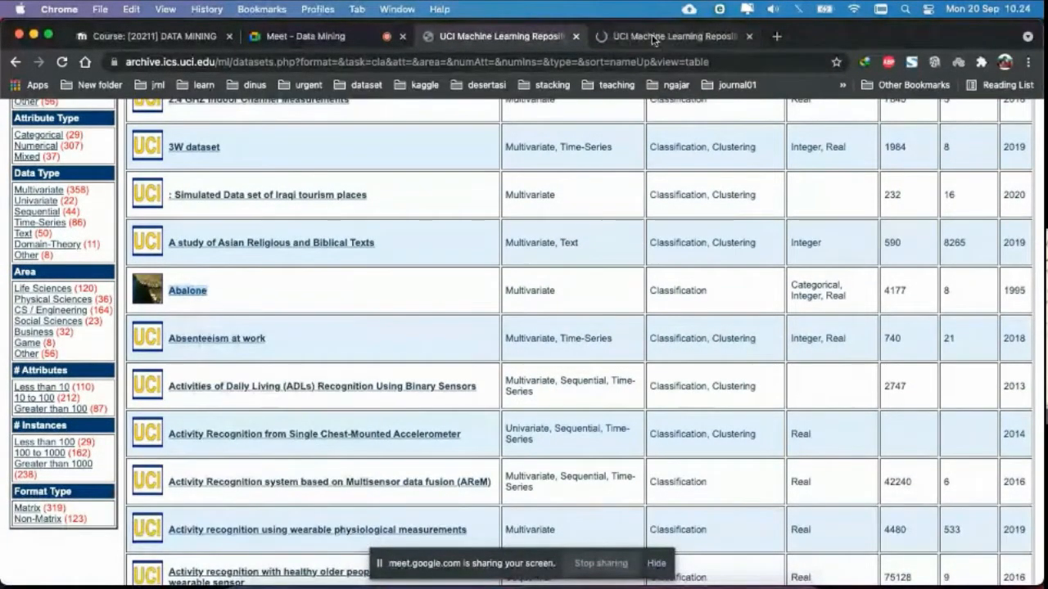
pyautogui.click(651, 35)
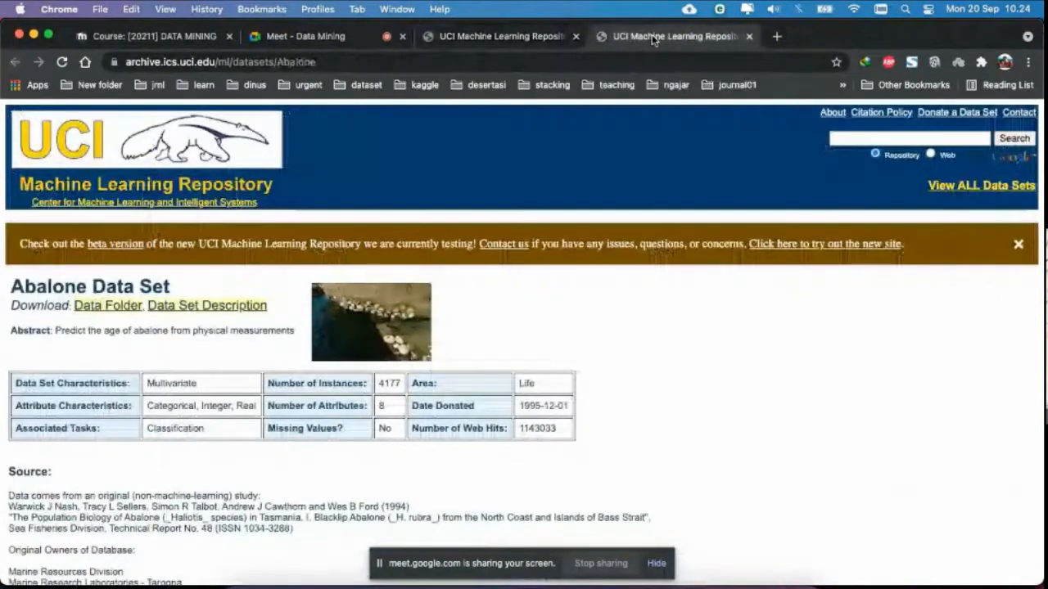
# Step: Review the Abalone data set's characteristics and open its Data Folder
pyautogui.scroll(3, 422, 399)
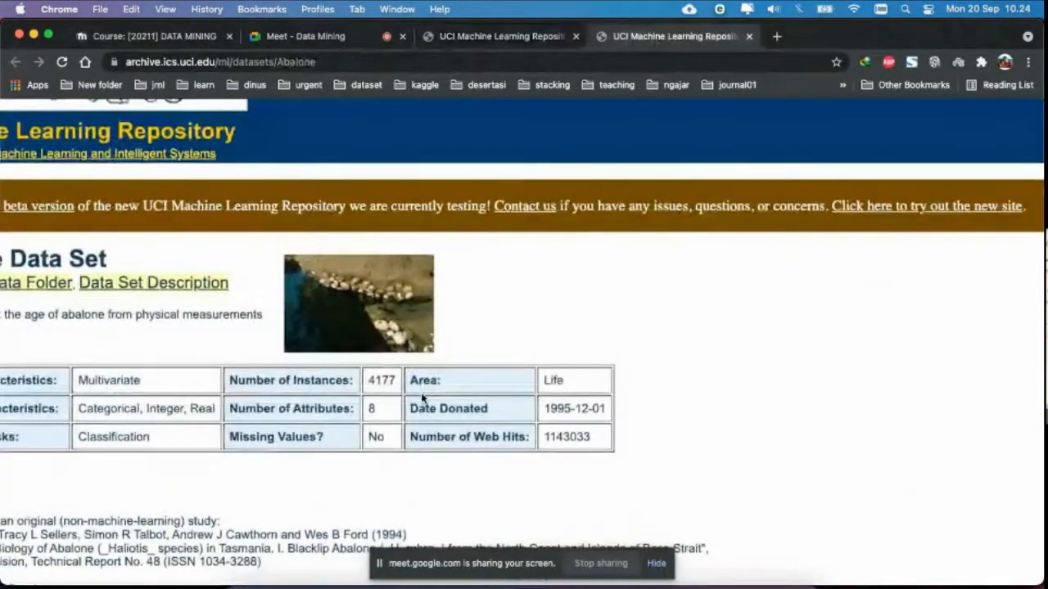
pyautogui.hscroll(-2, 422, 399)
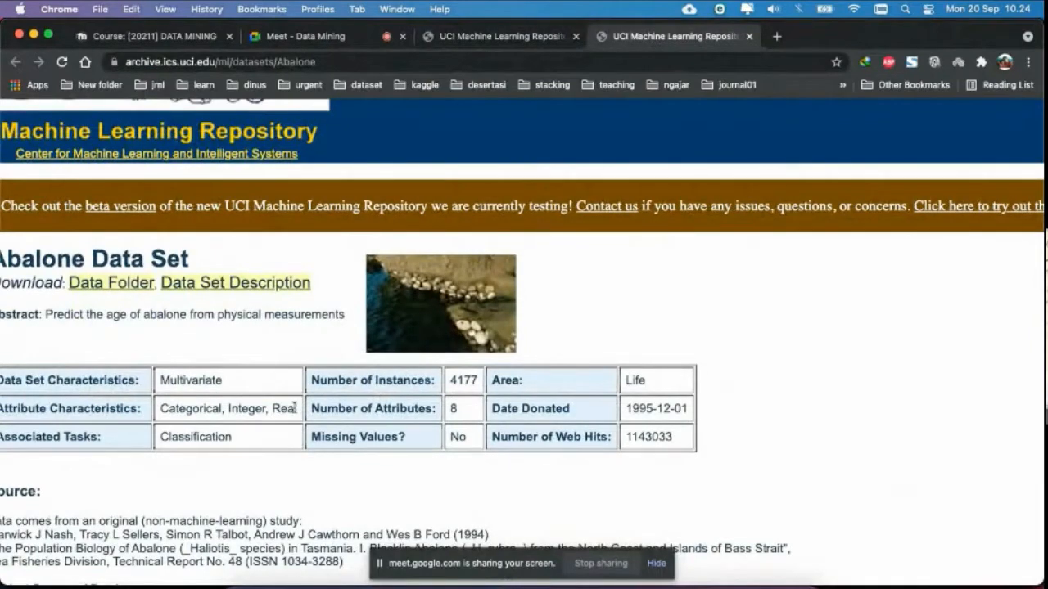
pyautogui.scroll(-1, 221, 485)
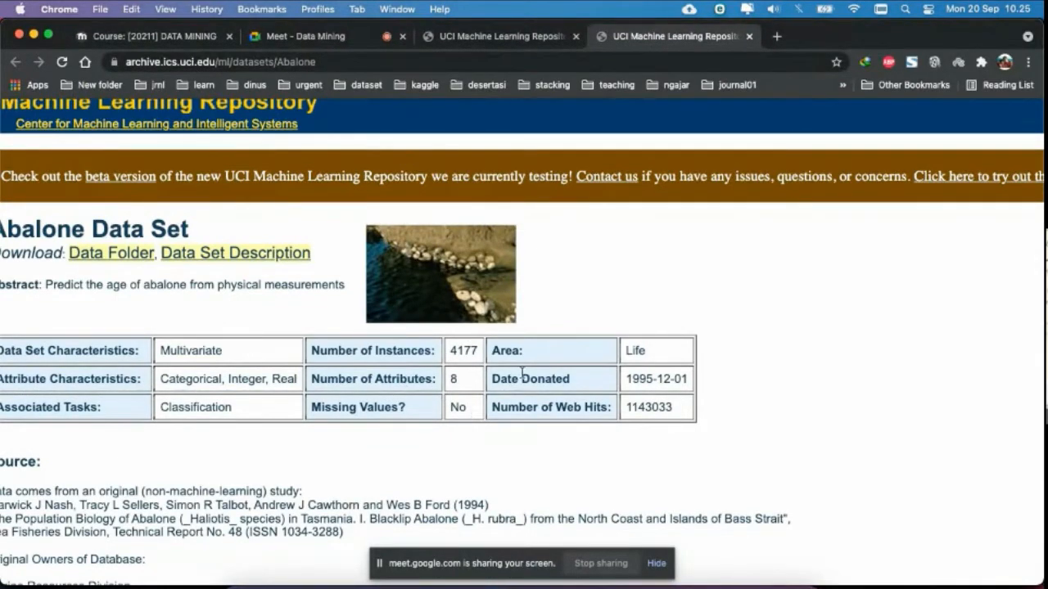
pyautogui.scroll(-4, 479, 442)
pyautogui.scroll(3, 533, 395)
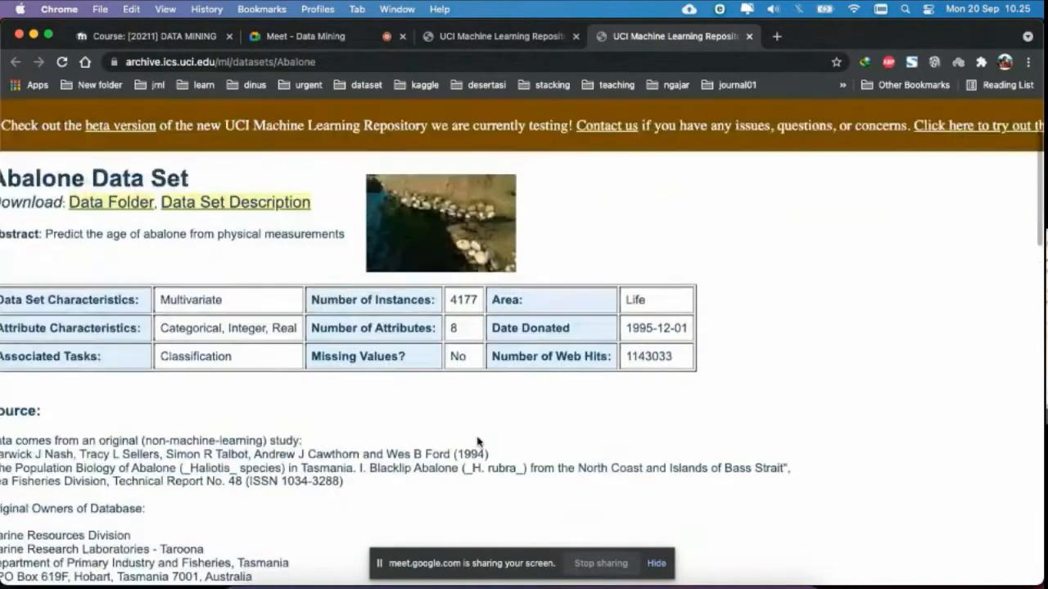
pyautogui.scroll(-3, 460, 405)
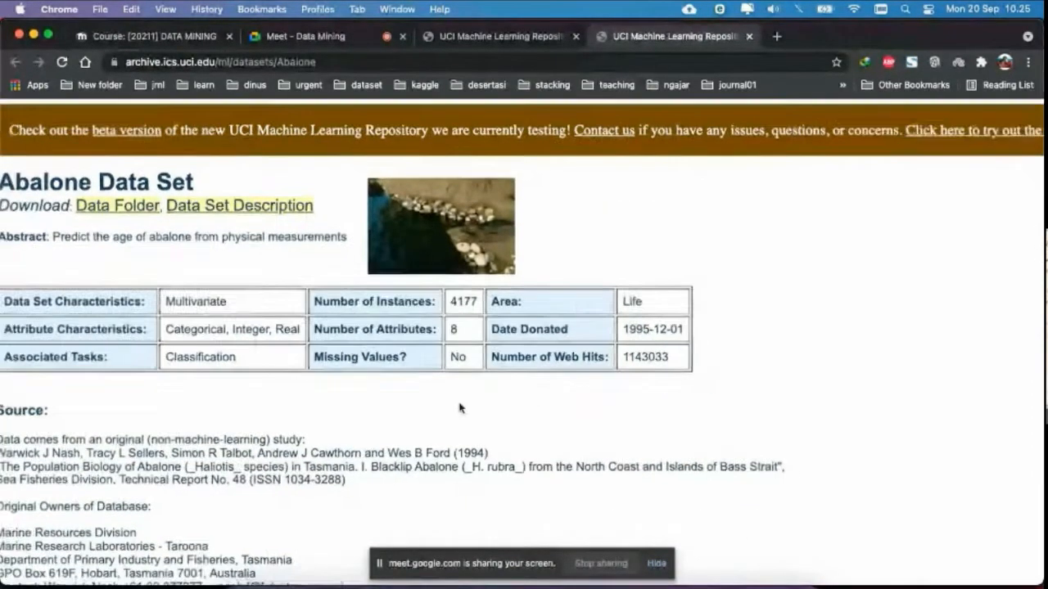
pyautogui.click(107, 214)
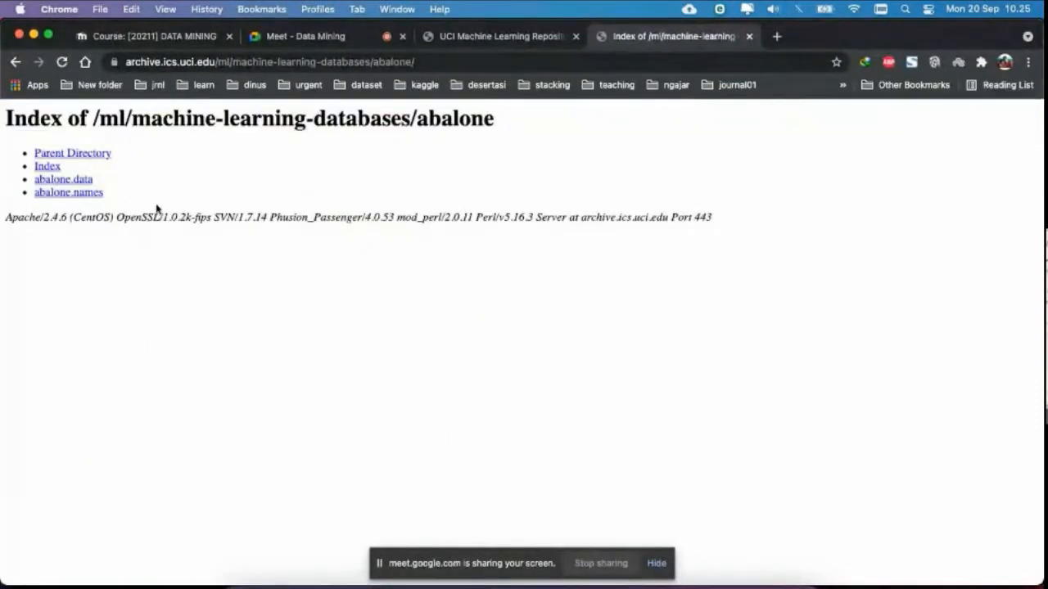
# Step: Download abalone.data and abalone.names to the Downloads folder under the suggested file names
pyautogui.rightClick(75, 183)
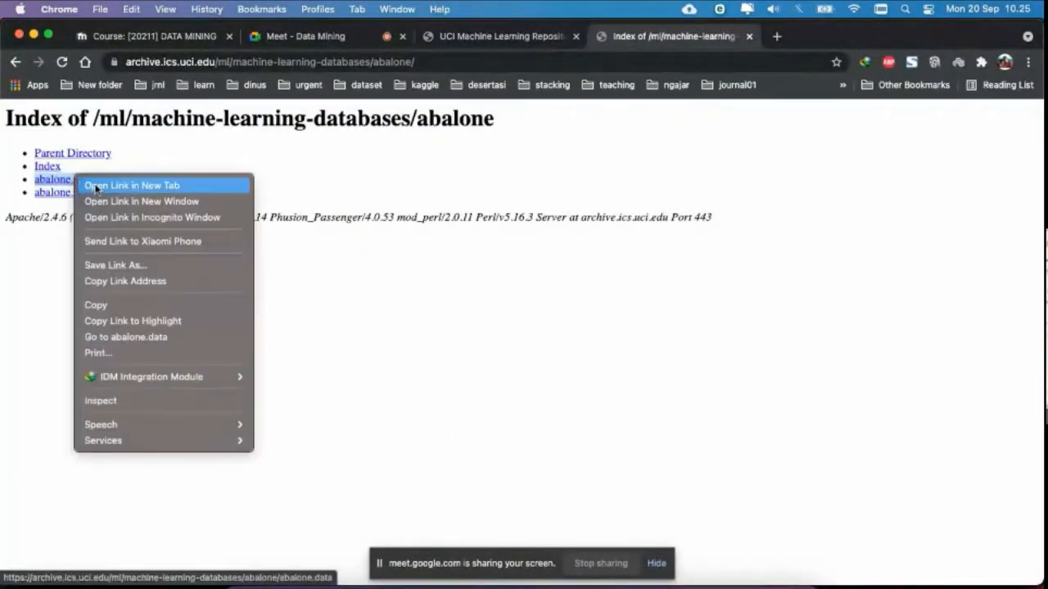
pyautogui.click(100, 186)
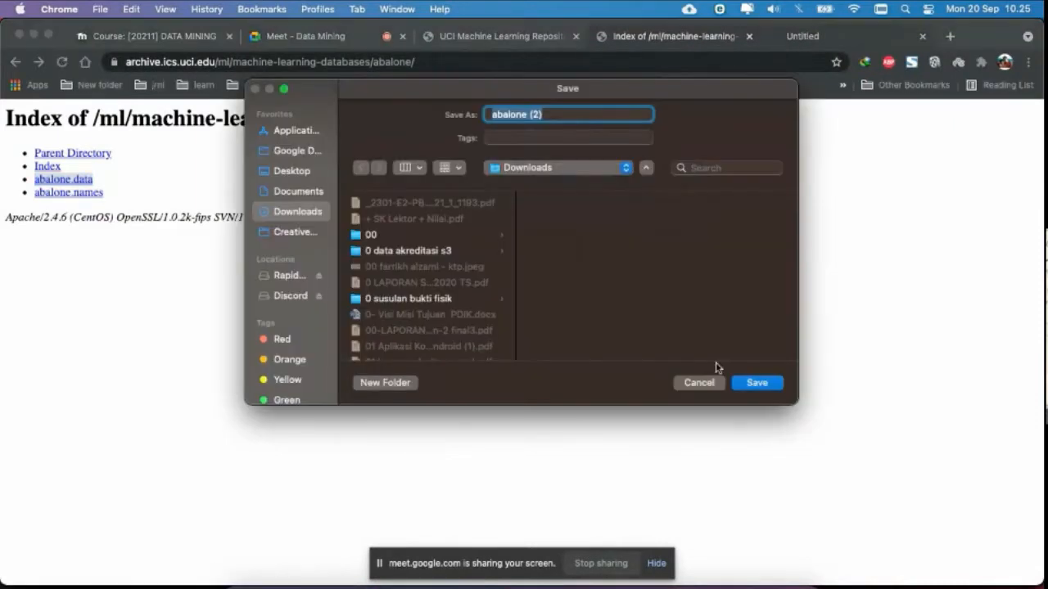
pyautogui.click(753, 384)
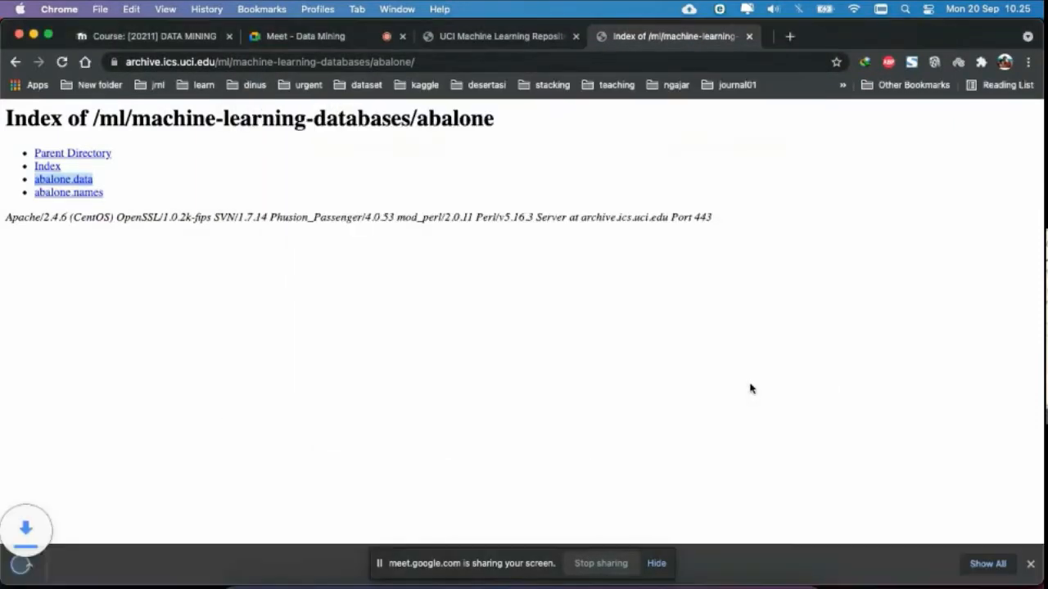
pyautogui.click(74, 192)
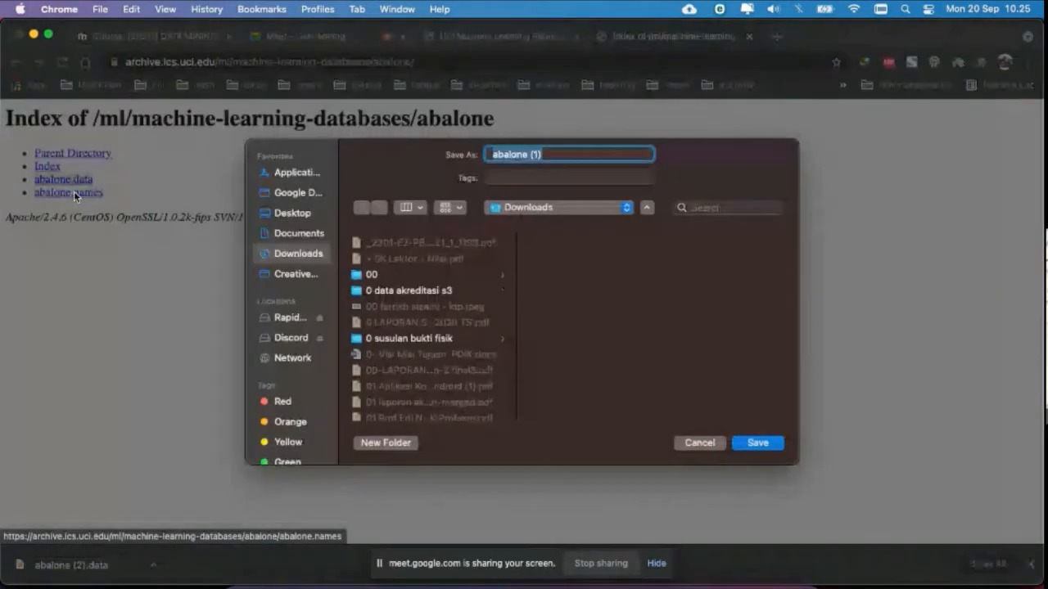
pyautogui.click(756, 442)
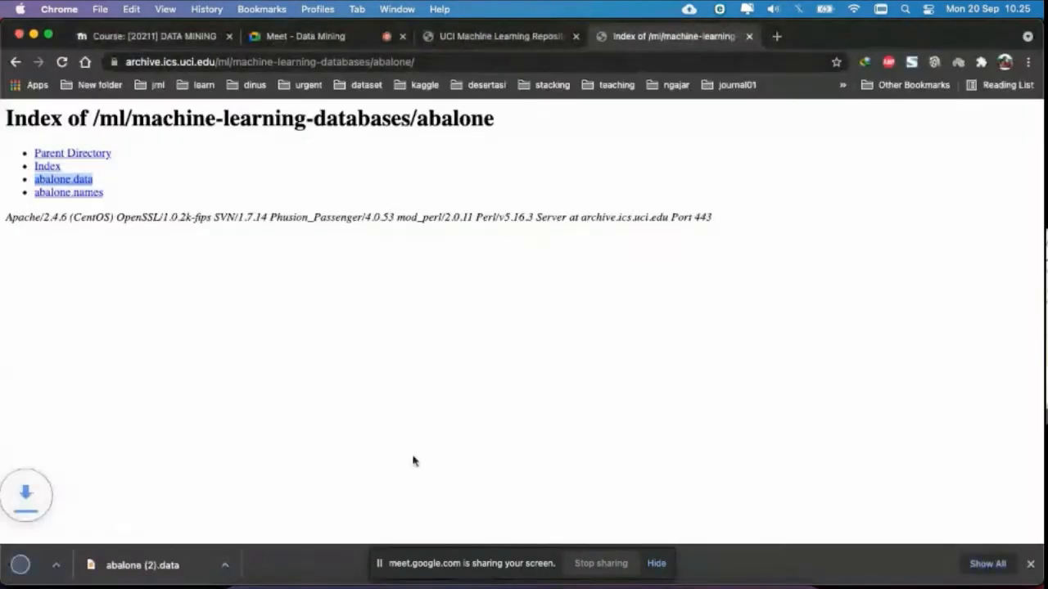
# Step: Show the downloaded abalone (1).names file in Finder
pyautogui.click(151, 565)
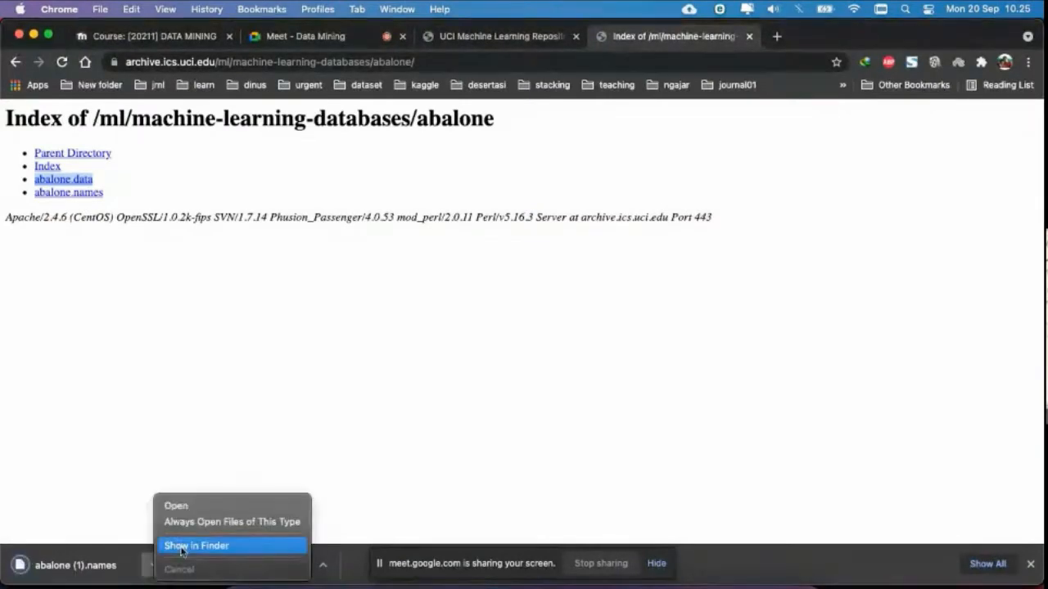
pyautogui.click(181, 545)
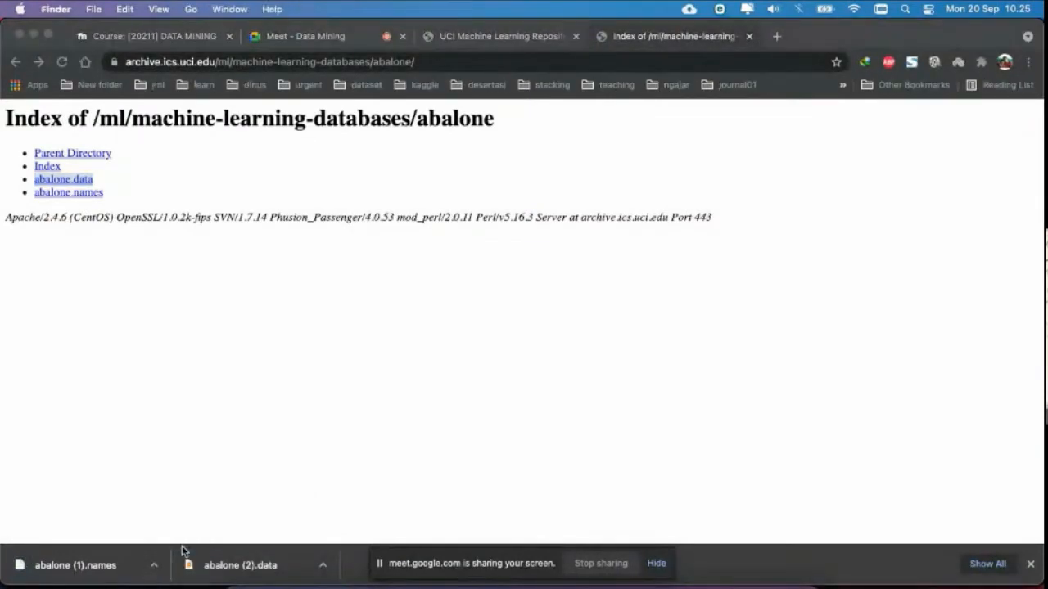
pyautogui.scroll(-2, 279, 426)
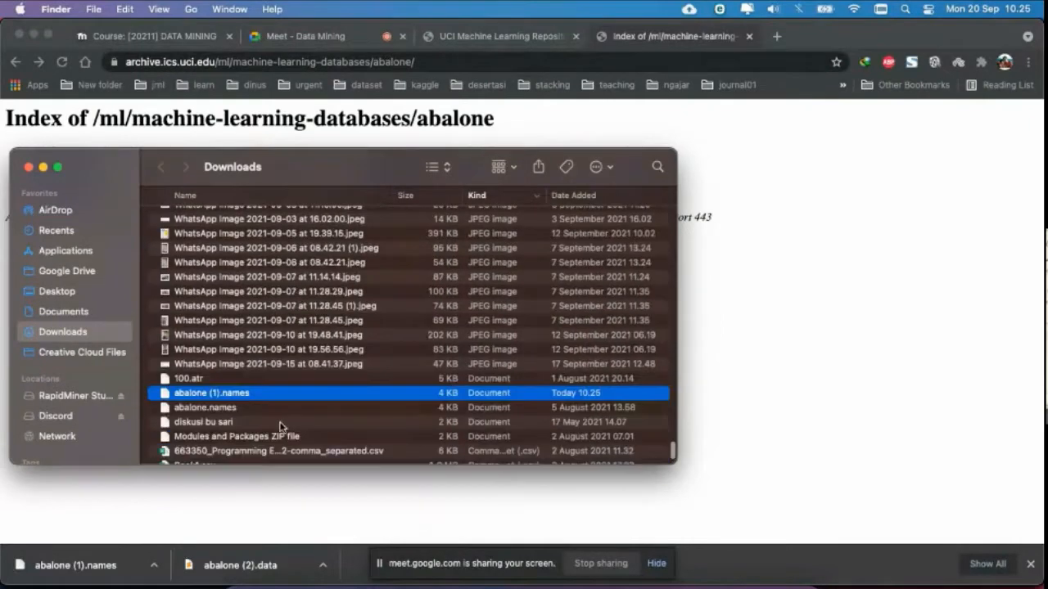
# Step: Open abalone (1).names with Sublime Text, set it to always open with that application, and allow the unverified file
pyautogui.rightClick(230, 400)
pyautogui.moveTo(338, 316)
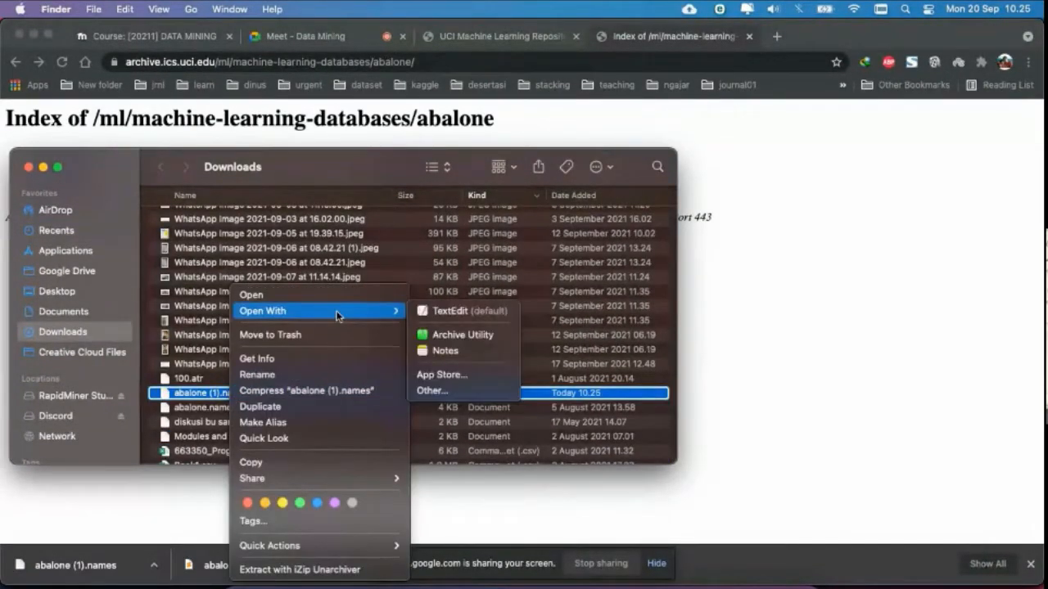
pyautogui.click(424, 391)
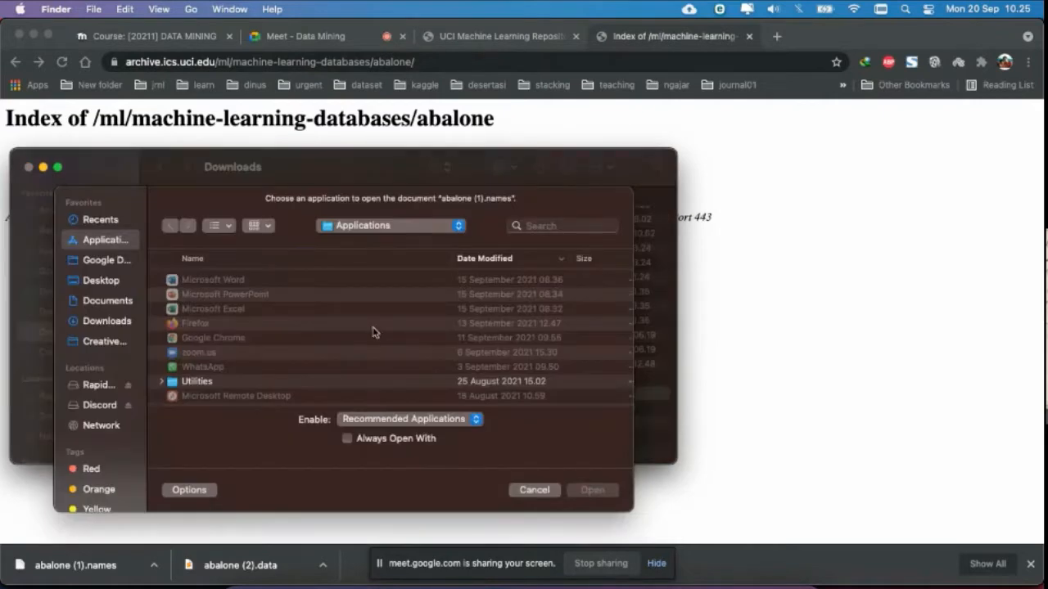
pyautogui.scroll(-3, 208, 350)
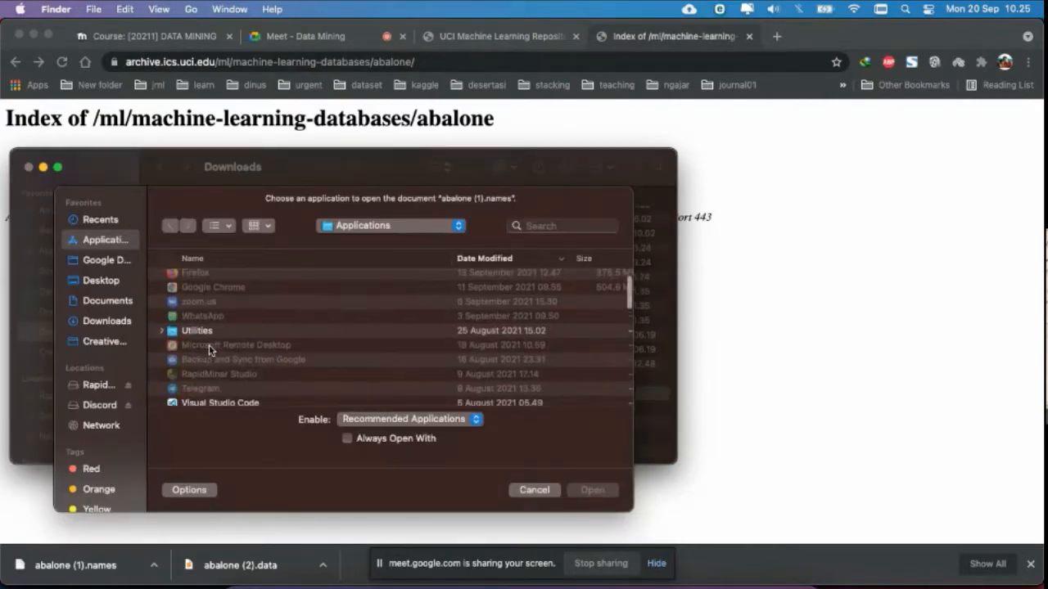
pyautogui.scroll(3, 208, 350)
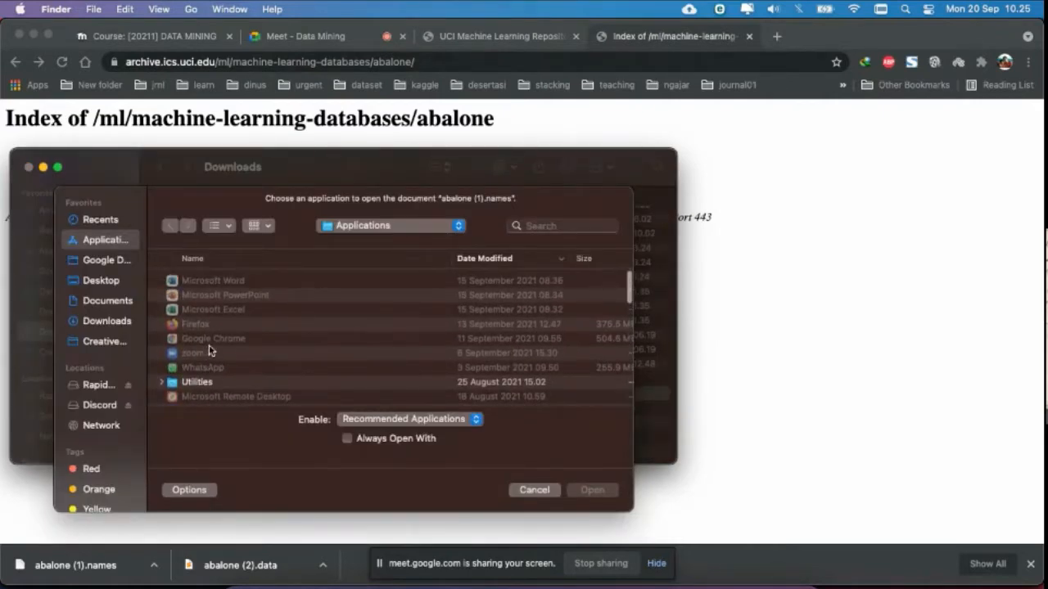
pyautogui.scroll(-5, 261, 350)
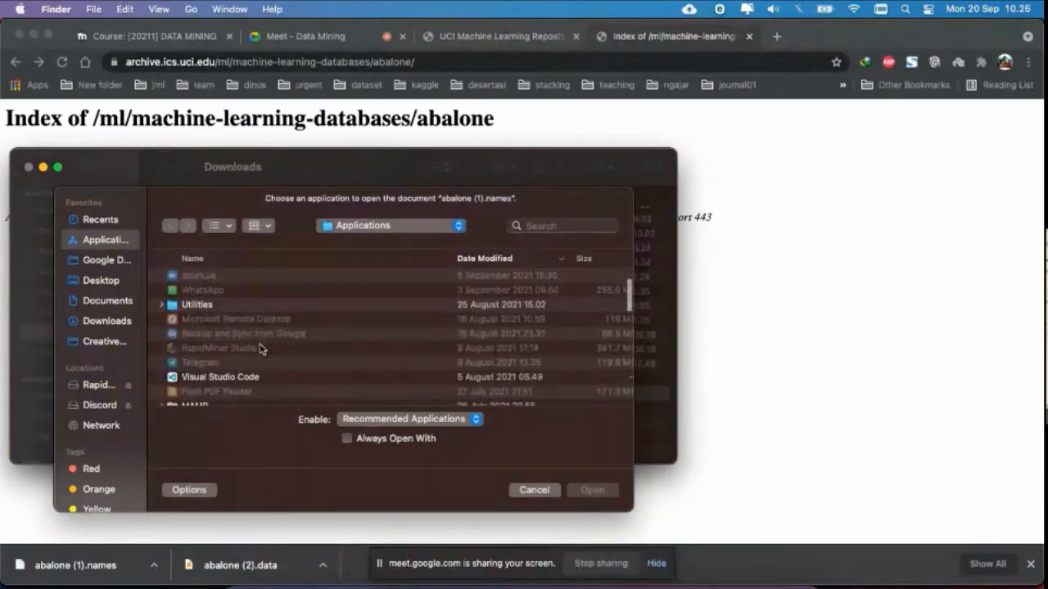
pyautogui.scroll(-3, 259, 349)
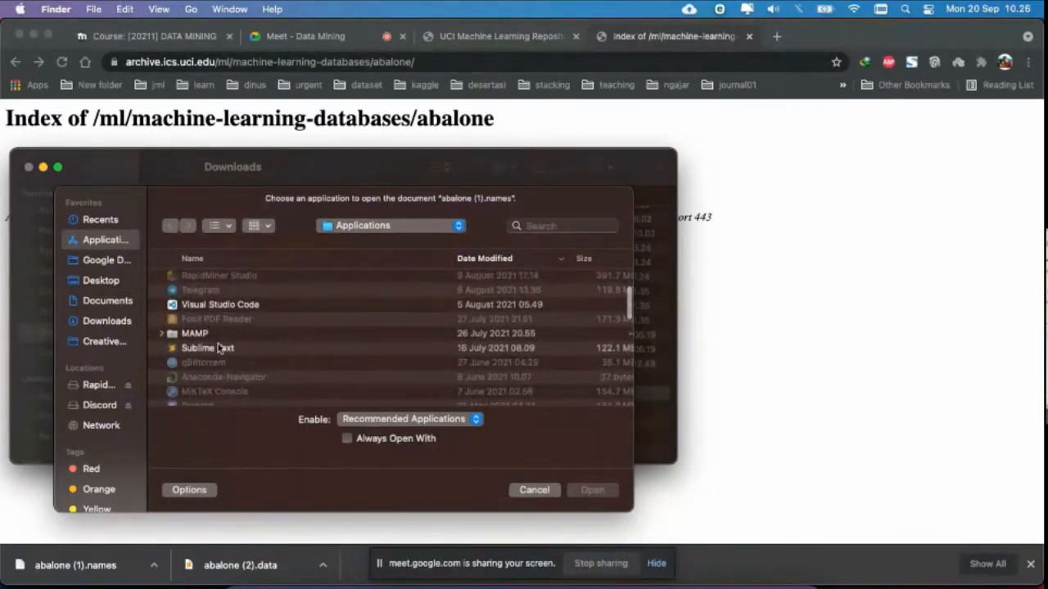
pyautogui.click(219, 348)
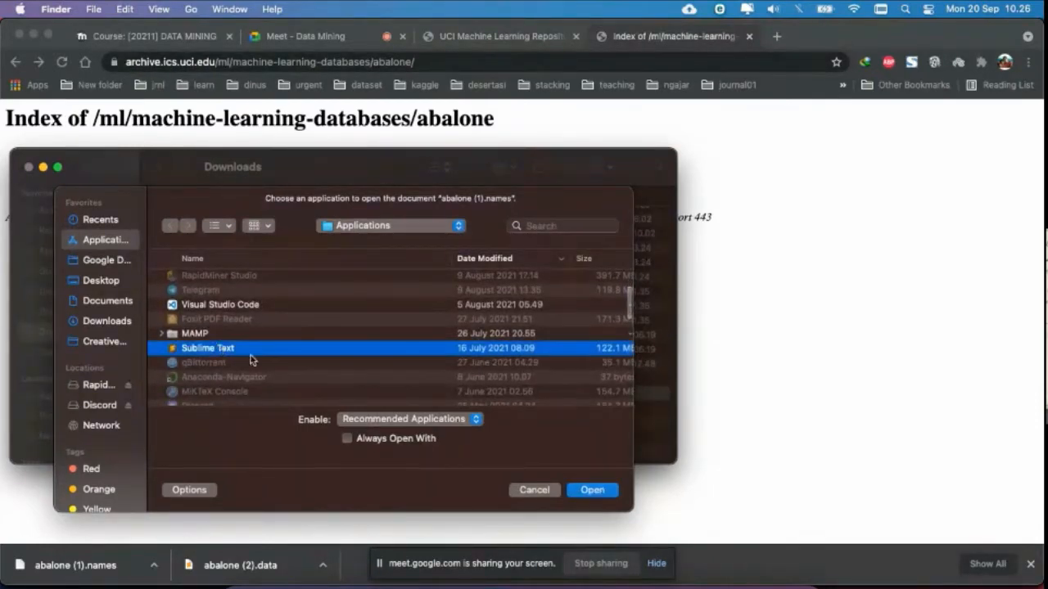
pyautogui.click(347, 439)
pyautogui.click(593, 491)
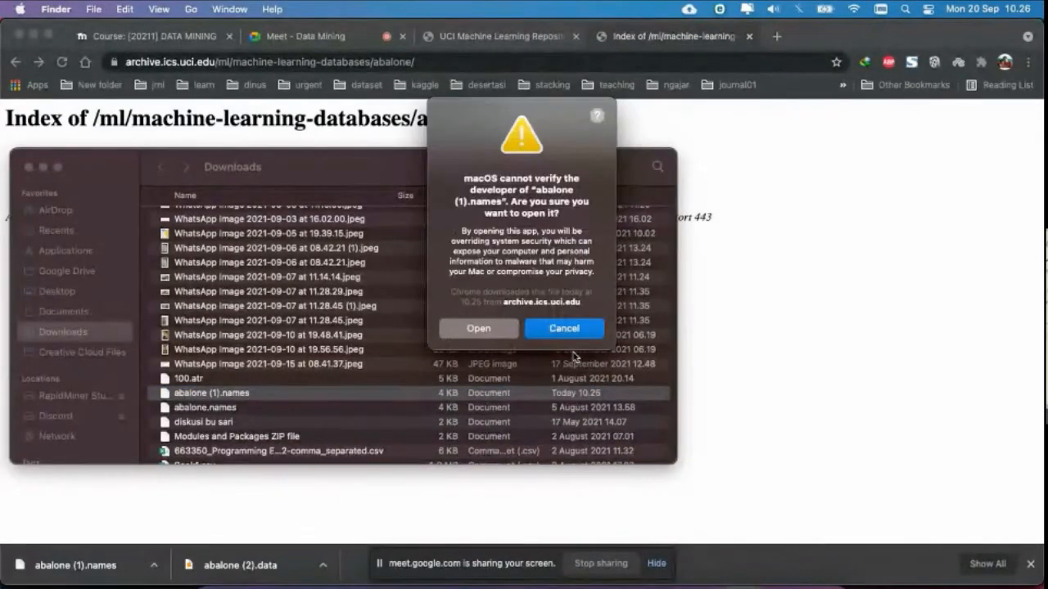
pyautogui.click(486, 332)
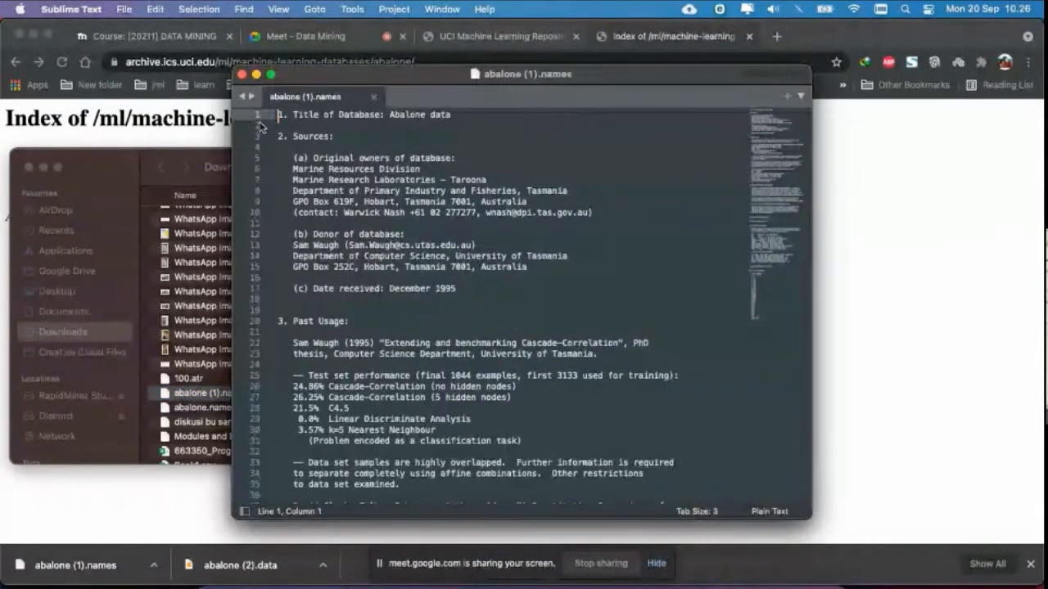
# Step: Read through abalone (1).names in full screen, from the past usage to the attribute information, and close the file
pyautogui.click(271, 74)
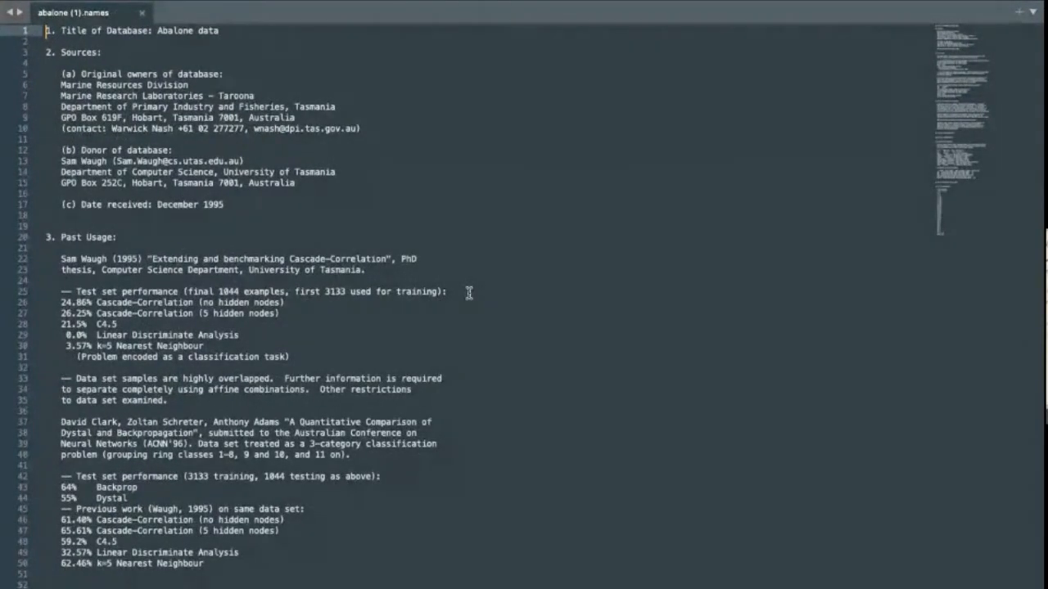
pyautogui.click(434, 237)
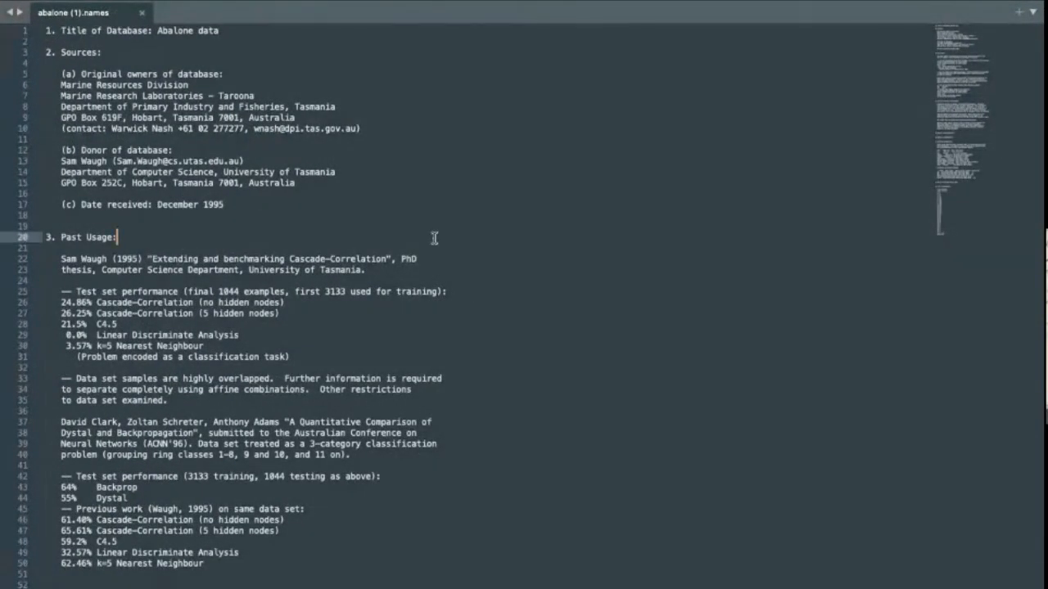
pyautogui.moveTo(16, 4)
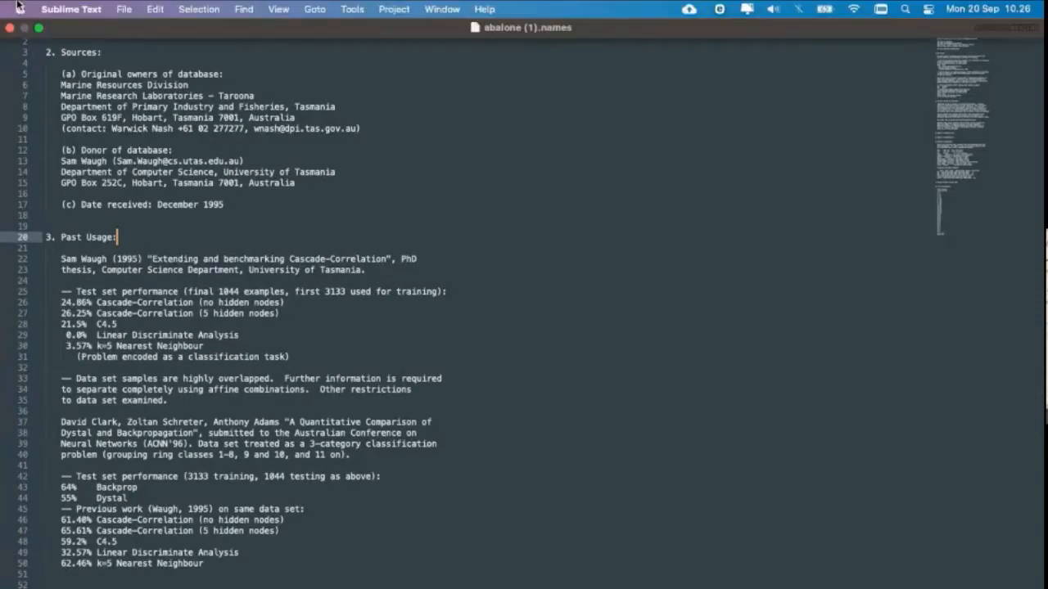
pyautogui.click(242, 10)
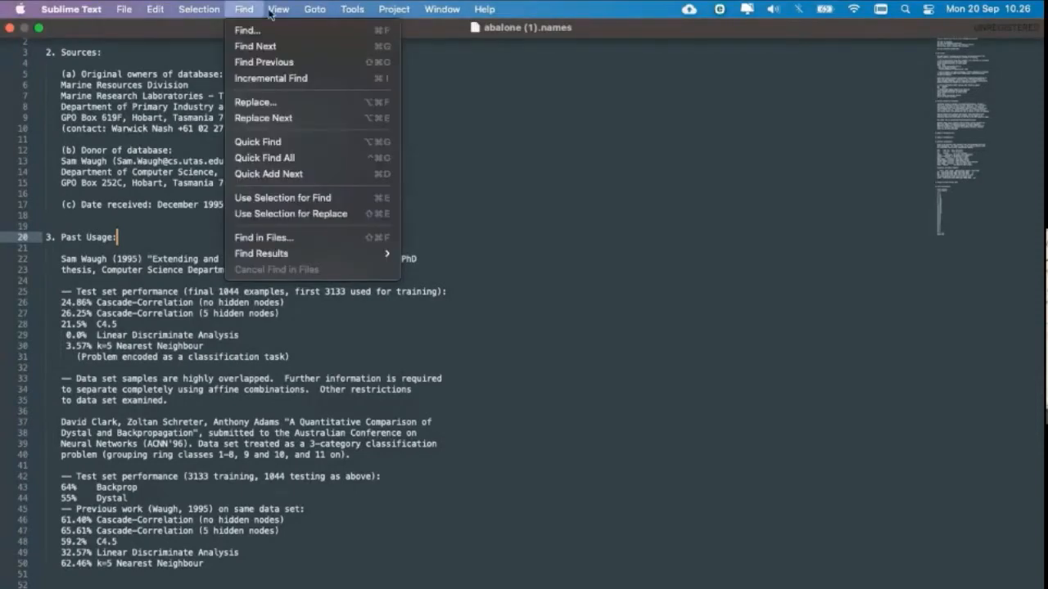
pyautogui.moveTo(277, 12)
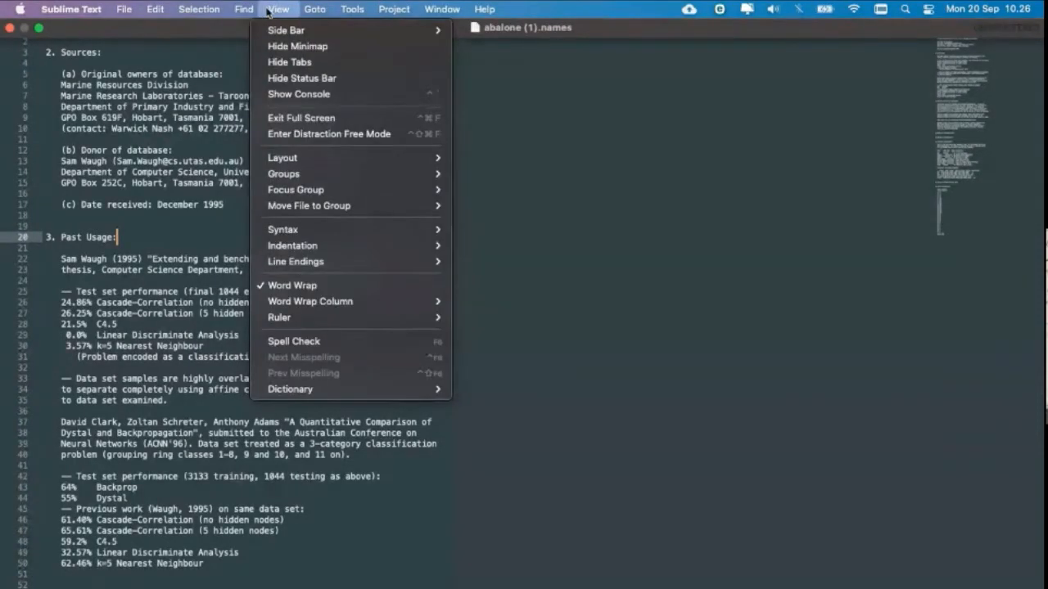
pyautogui.click(271, 10)
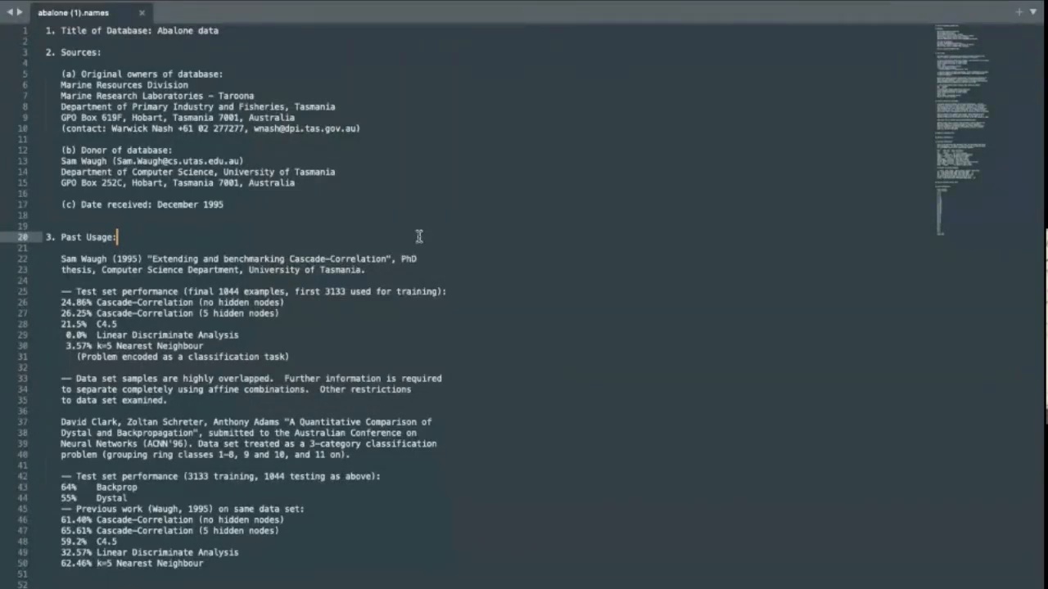
pyautogui.scroll(-6, 419, 237)
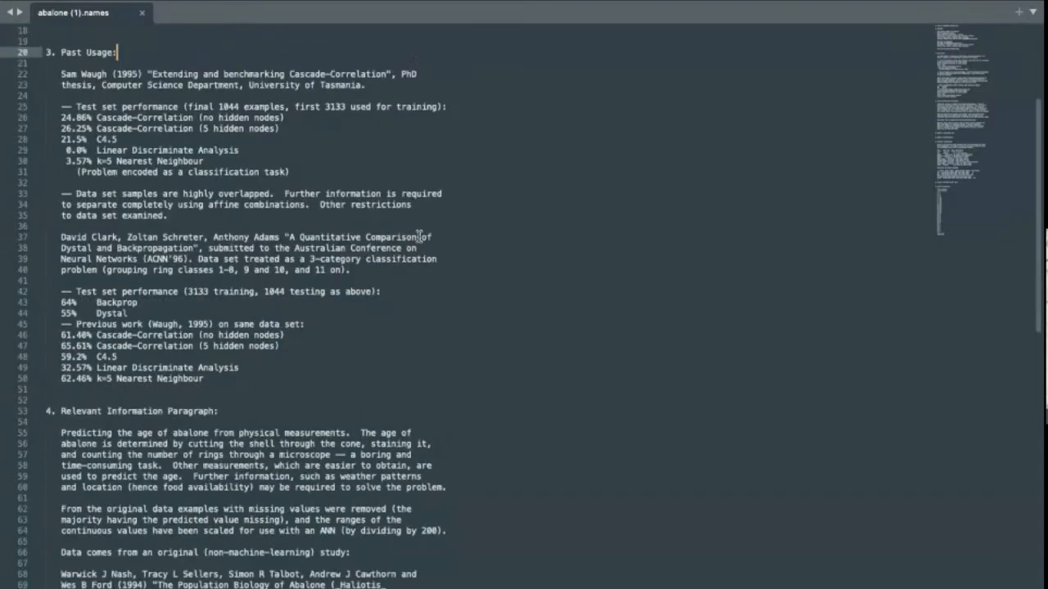
pyautogui.scroll(6, 418, 237)
pyautogui.scroll(-15, 308, 241)
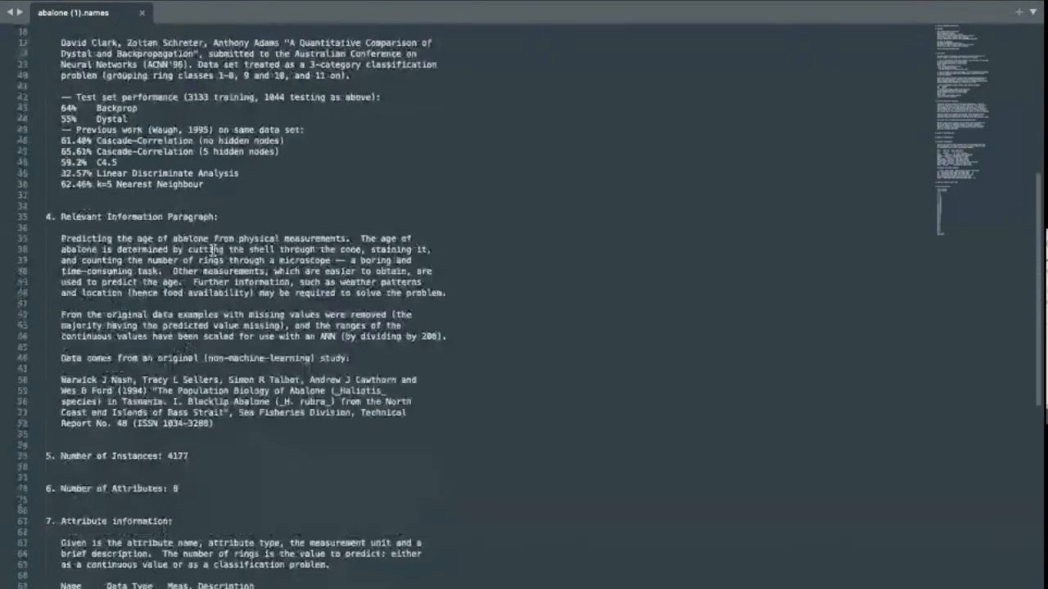
pyautogui.scroll(-10, 212, 251)
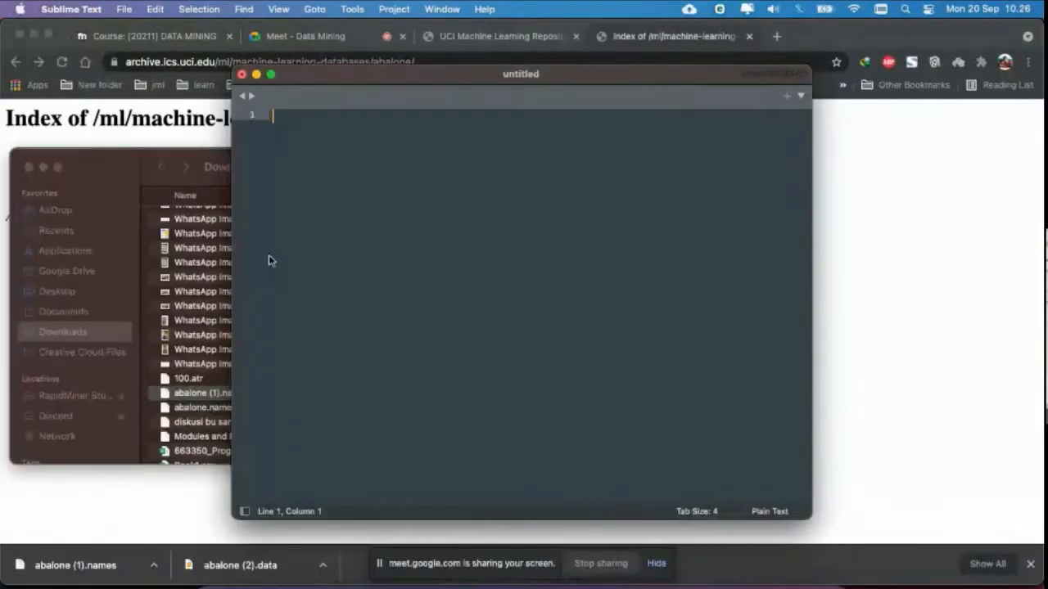
pyautogui.click(241, 74)
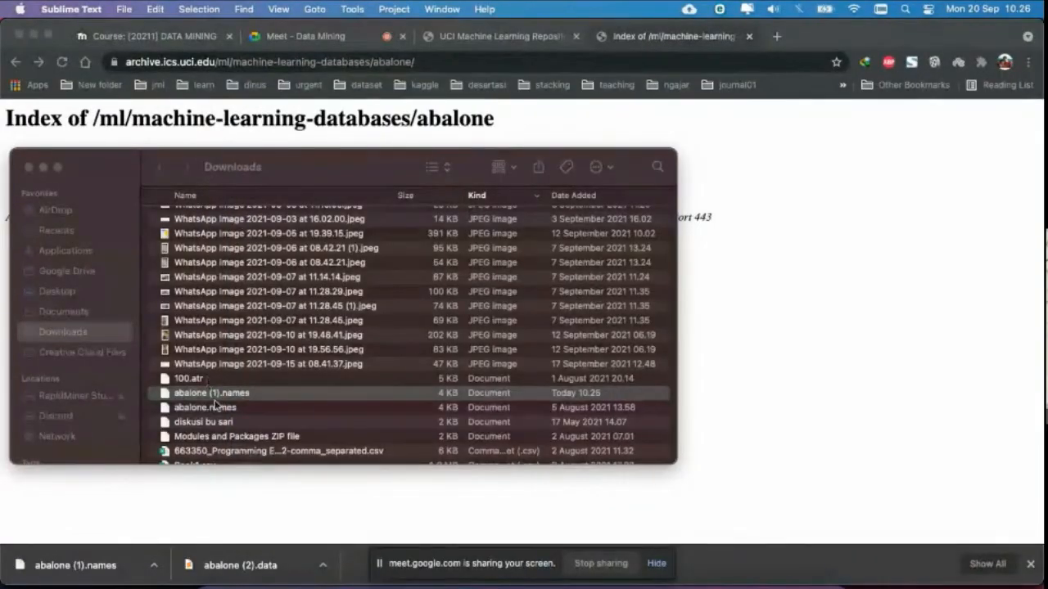
# Step: Open the downloaded abalone (2).data file to inspect its rows, and switch to RapidMiner Studio
pyautogui.click(291, 574)
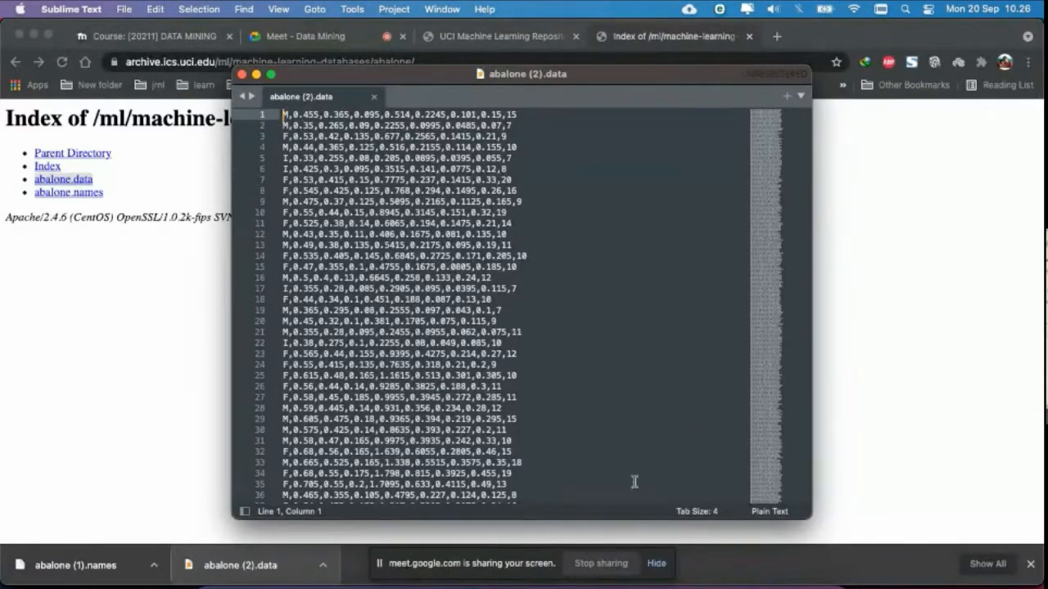
pyautogui.click(632, 587)
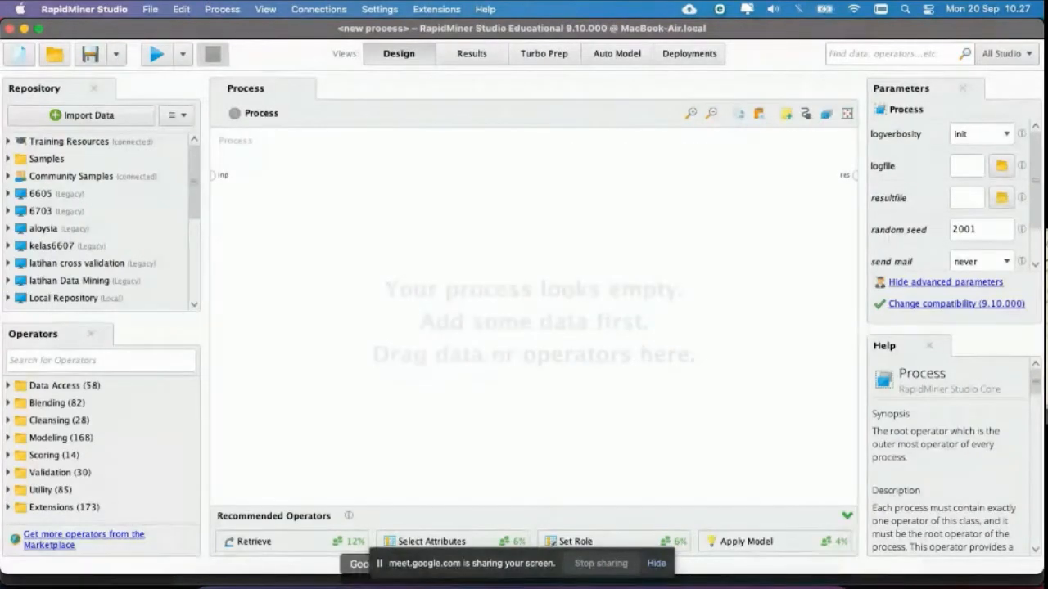
pyautogui.click(221, 586)
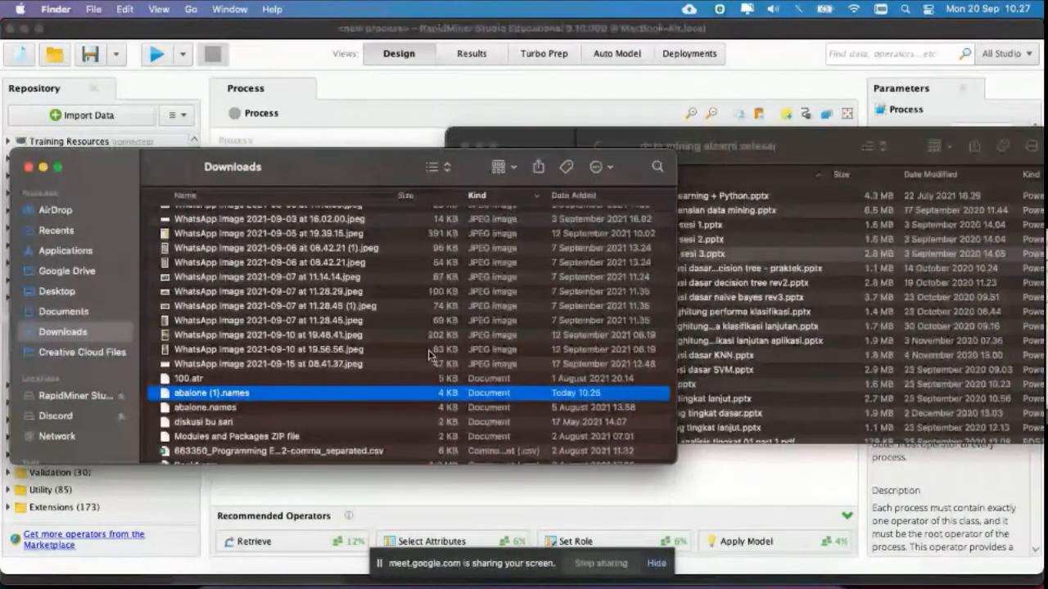
pyautogui.click(741, 582)
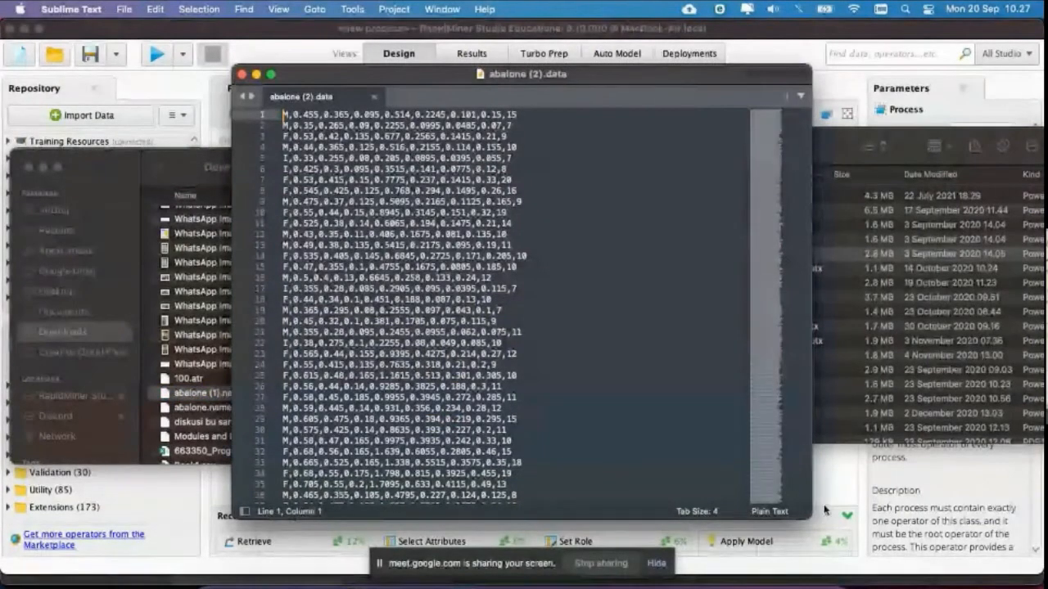
pyautogui.click(824, 477)
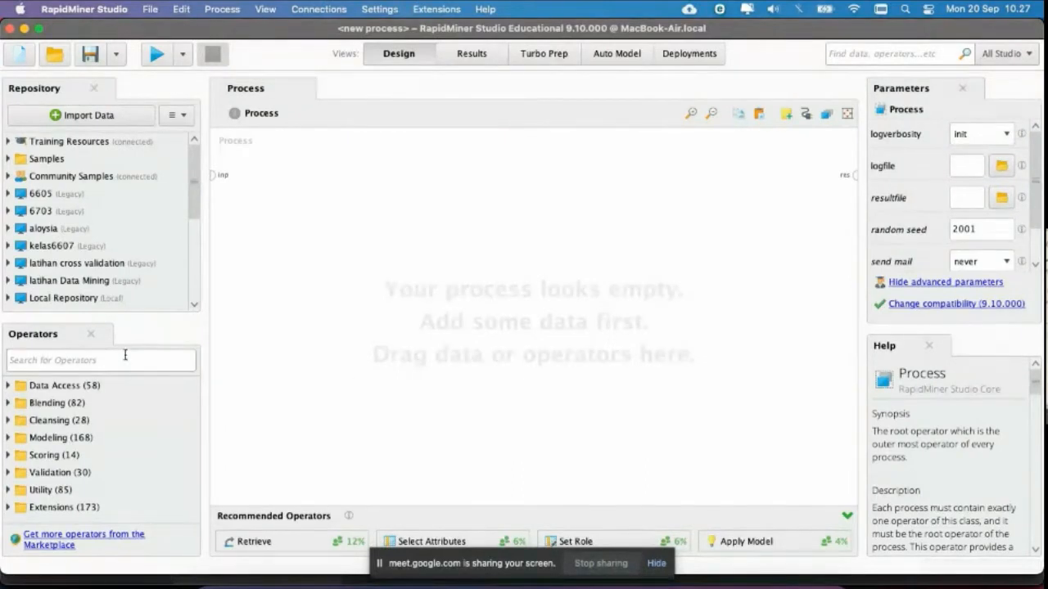
# Step: Search the operators for "read excel" and add the Read CSV operator to the process
pyautogui.write('read ex')
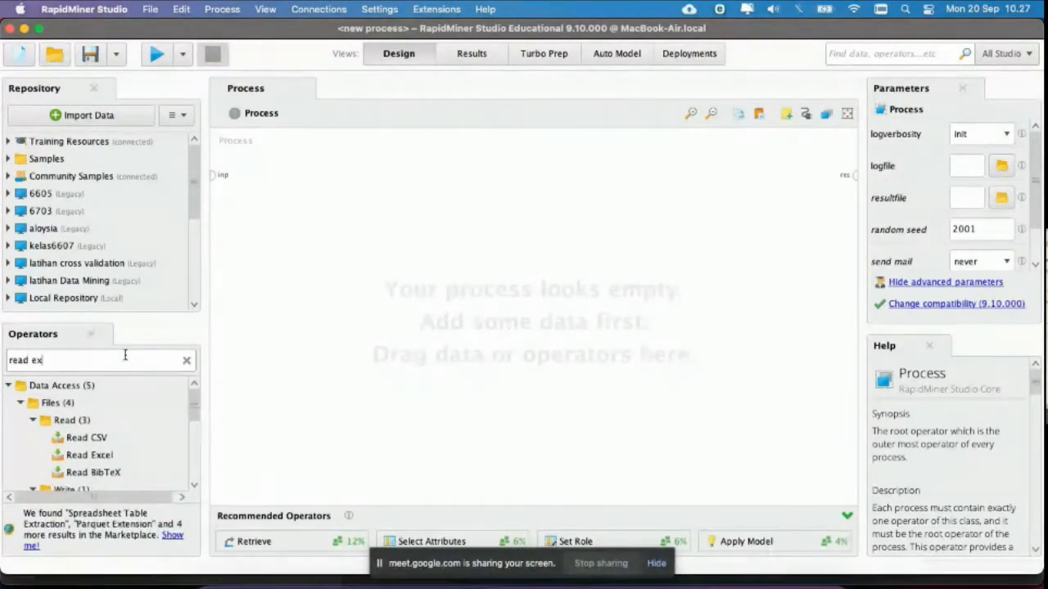
pyautogui.write('cel')
pyautogui.moveTo(98, 455); pyautogui.dragTo(322, 196)
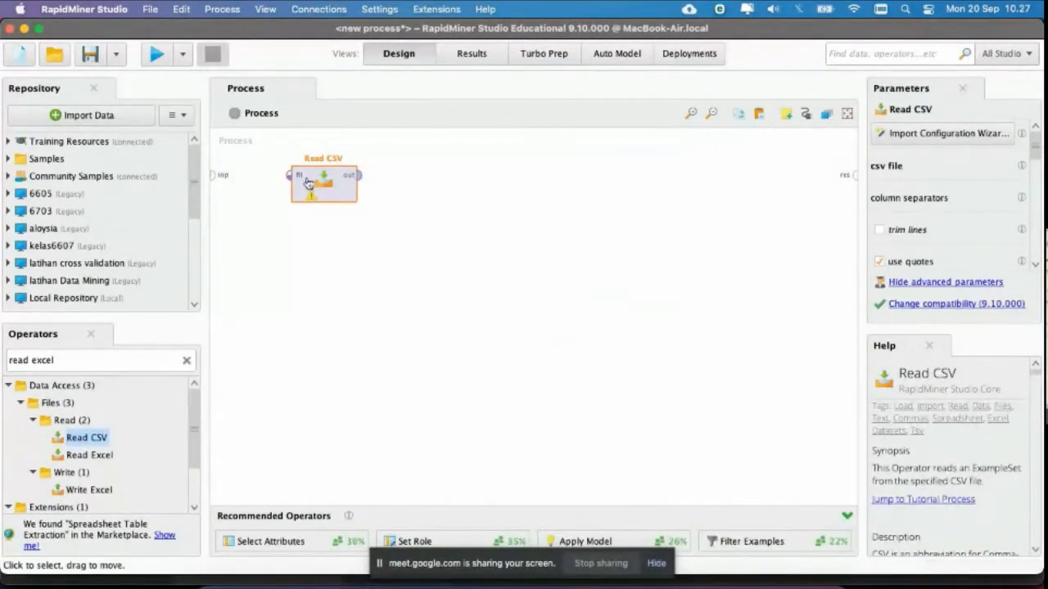
# Step: Open the Read CSV operator's import wizard and go to the Downloads folder
pyautogui.doubleClick(328, 183)
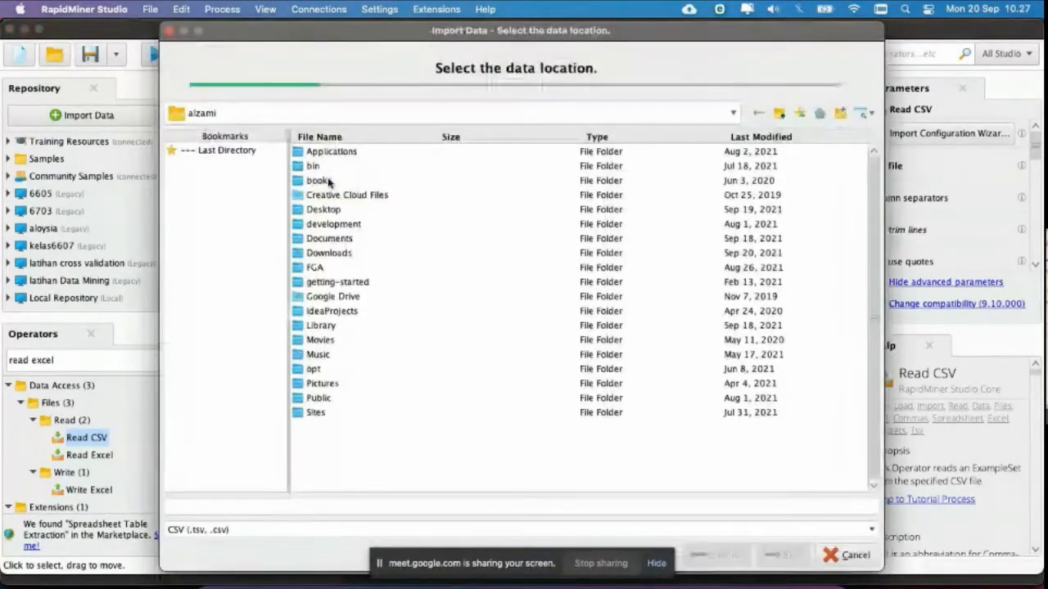
pyautogui.click(337, 254)
pyautogui.doubleClick(337, 254)
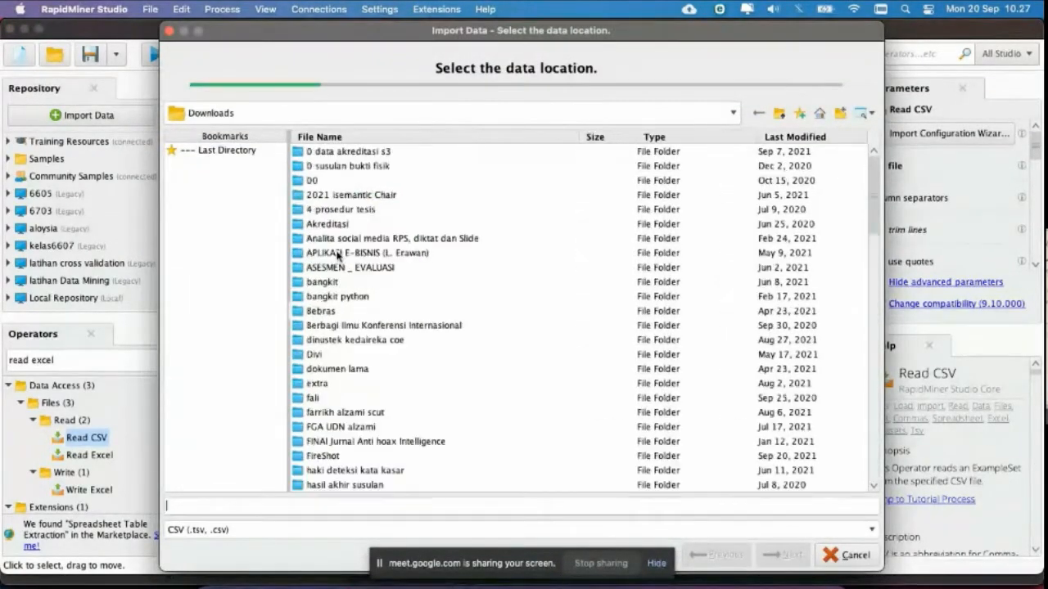
# Step: Check the downloaded data file's name and extension in Chrome, and return to RapidMiner Studio's import wizard
pyautogui.click(656, 564)
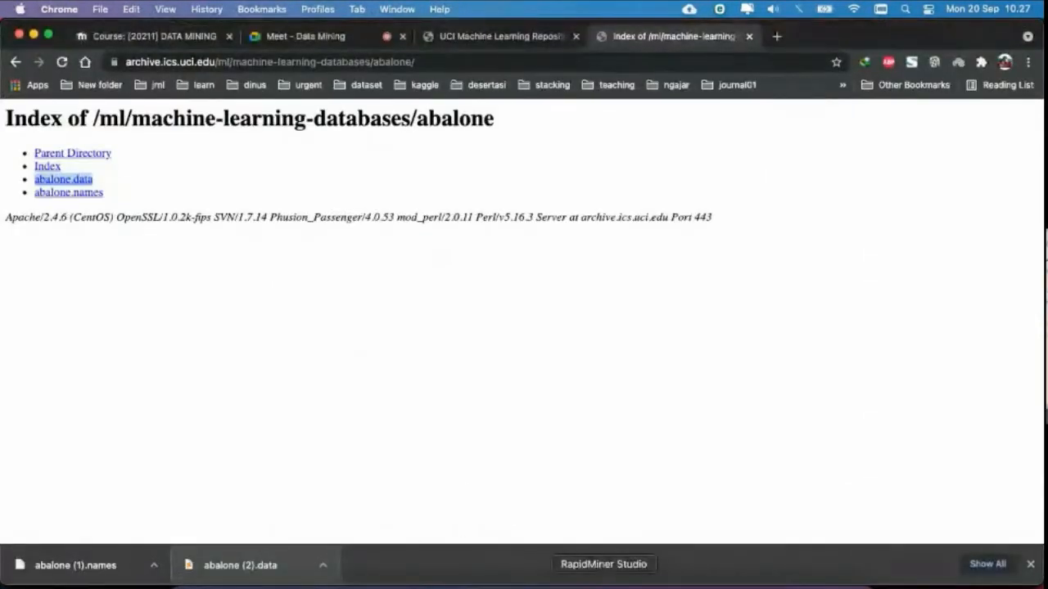
pyautogui.click(603, 583)
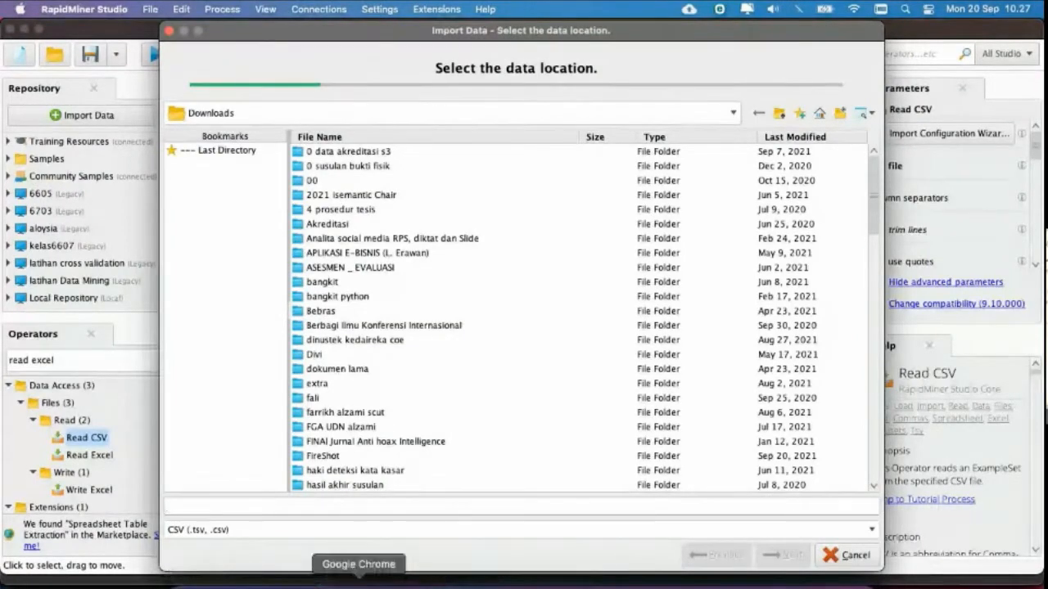
pyautogui.click(393, 583)
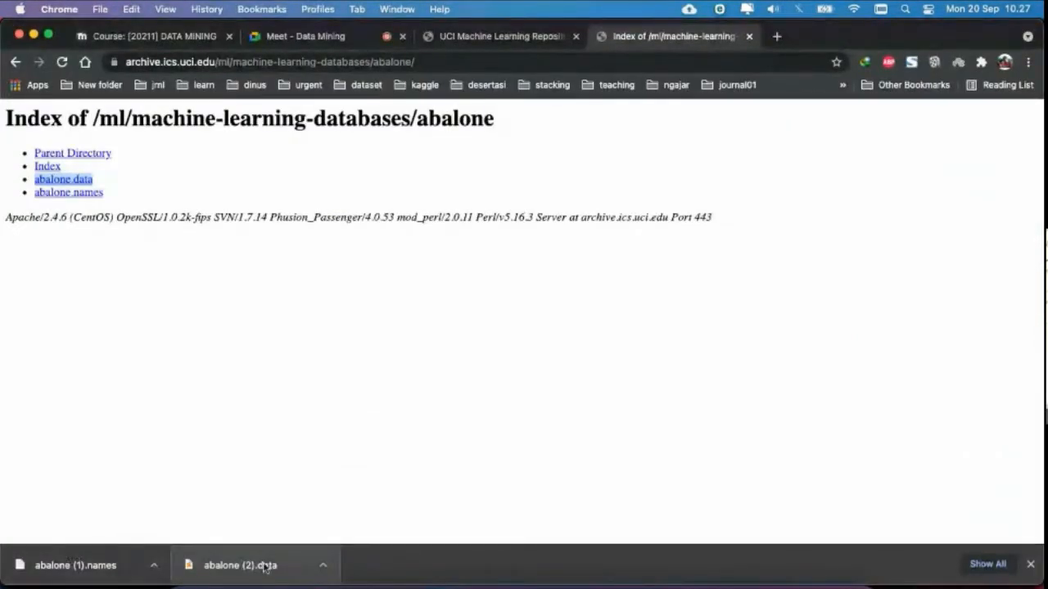
pyautogui.click(603, 583)
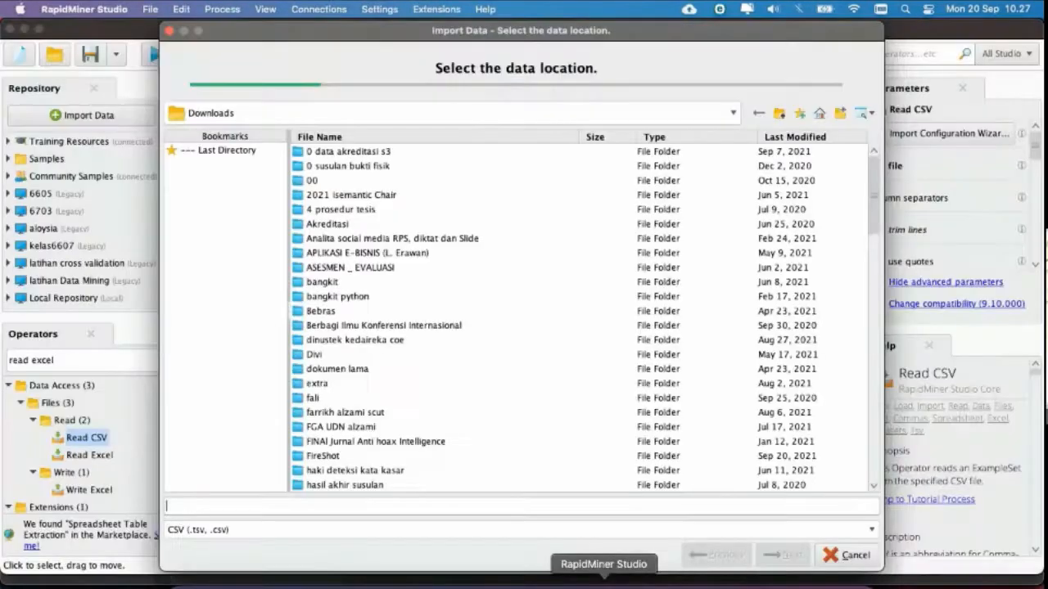
# Step: Set the import wizard's file filter to All Files and sort the Downloads listing by Last Modified
pyautogui.click(436, 530)
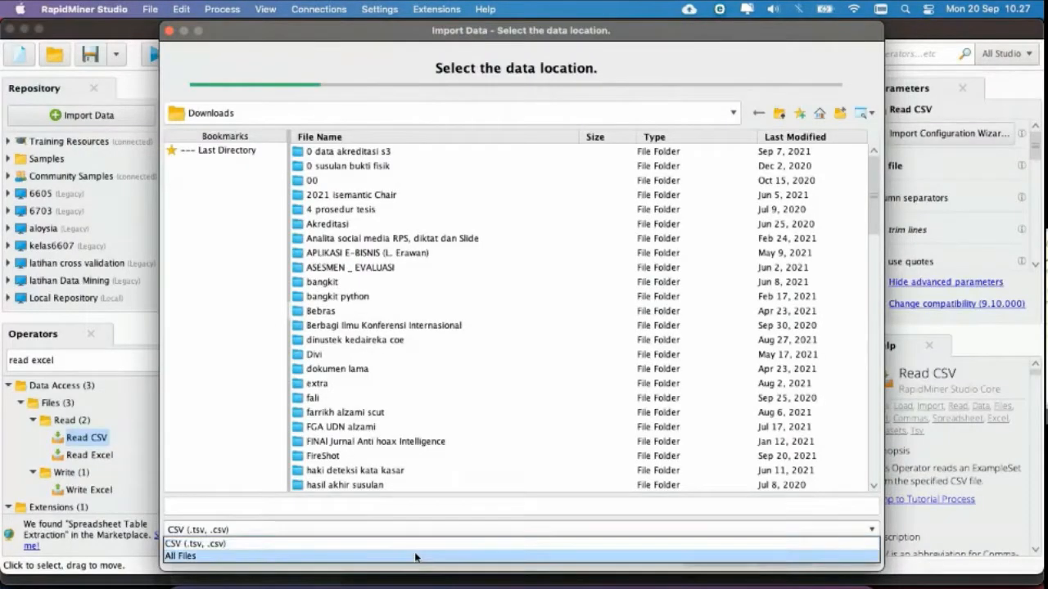
pyautogui.click(415, 557)
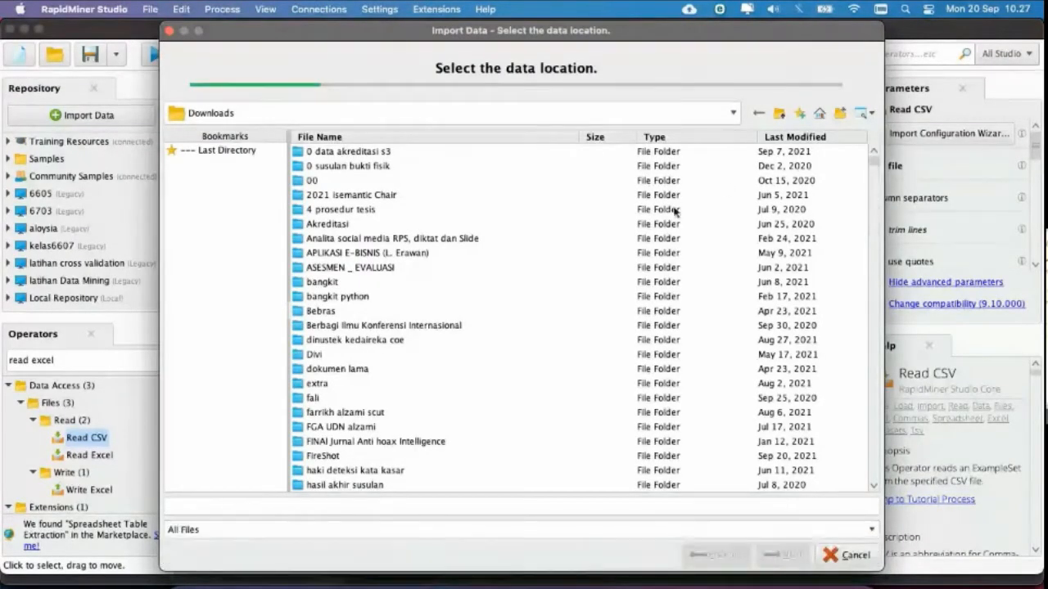
pyautogui.click(797, 136)
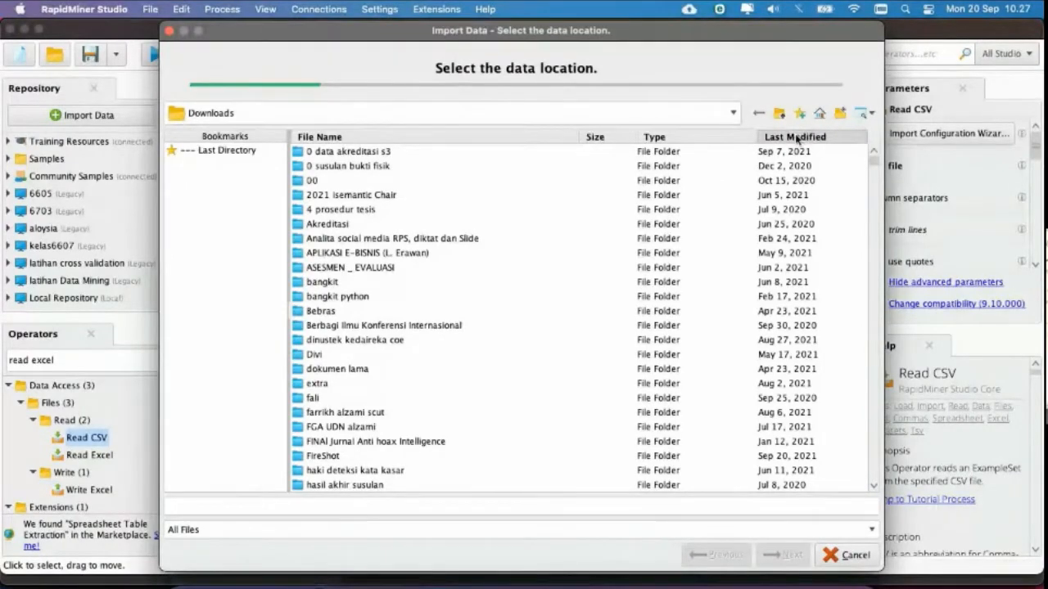
# Step: List the newest downloads first, choose abalone (2).data as the import file and proceed to the data format settings
pyautogui.click(796, 137)
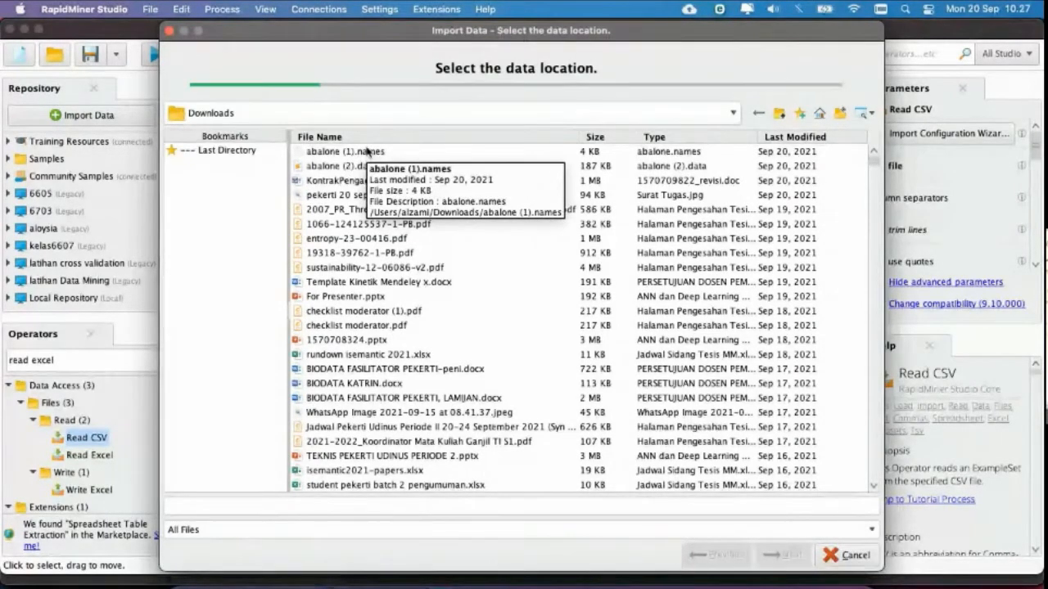
pyautogui.click(360, 167)
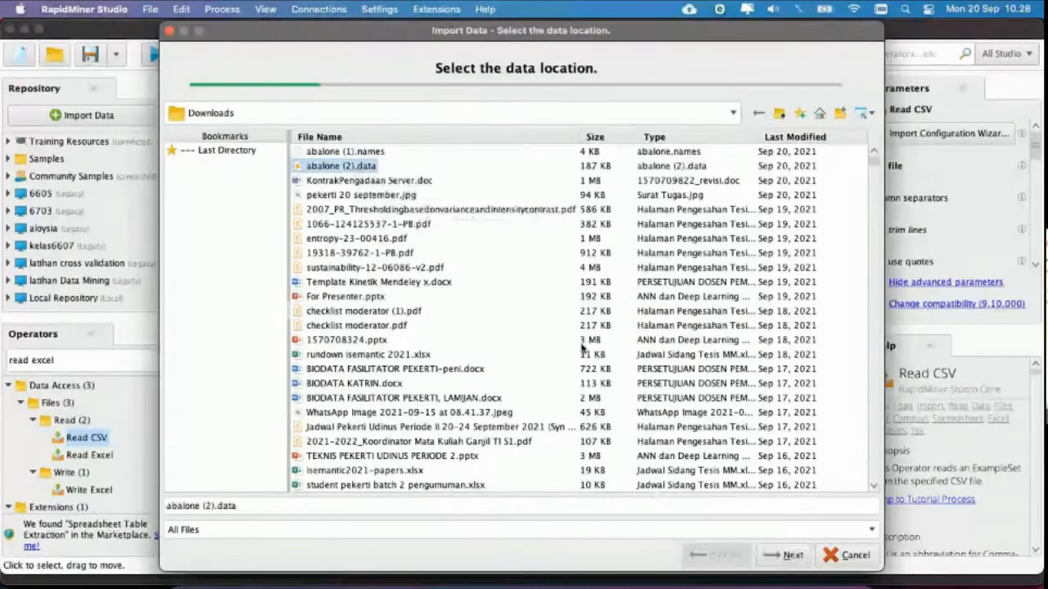
pyautogui.click(782, 559)
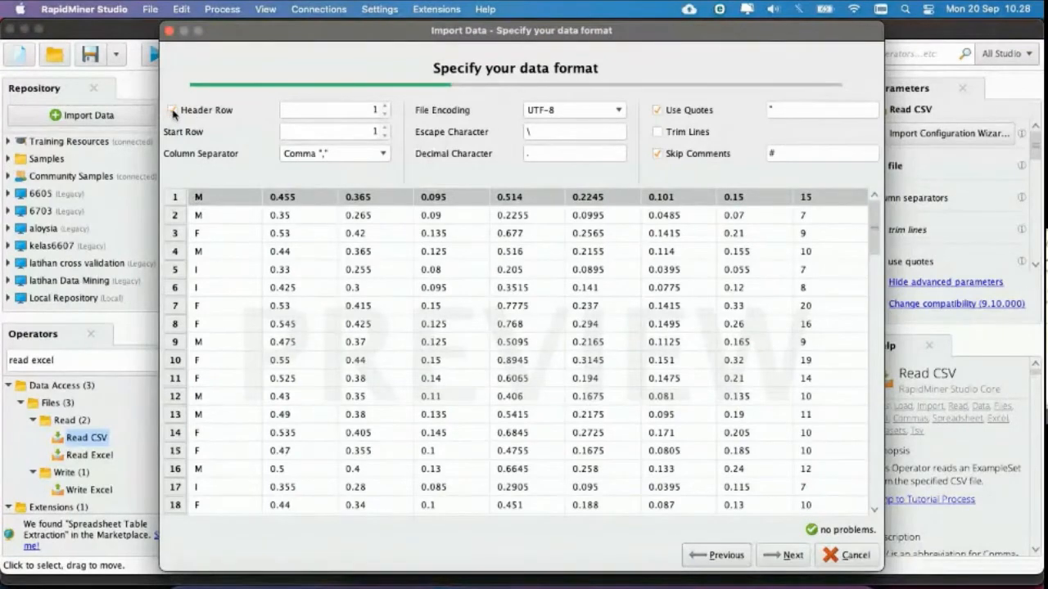
# Step: Try row 2 as the header row in the data format preview and set it back to row 1
pyautogui.click(385, 104)
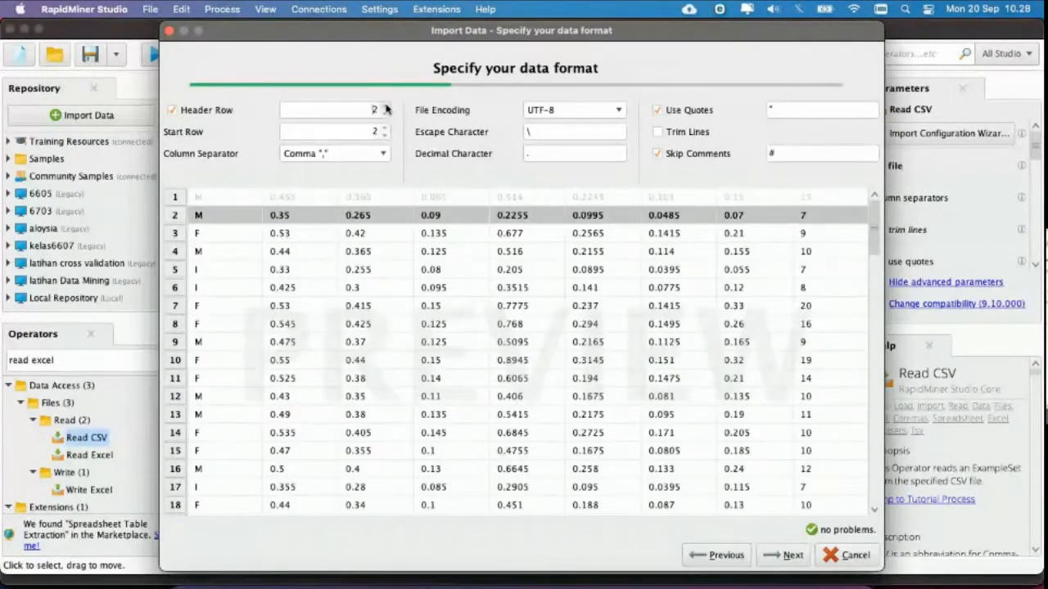
pyautogui.click(383, 117)
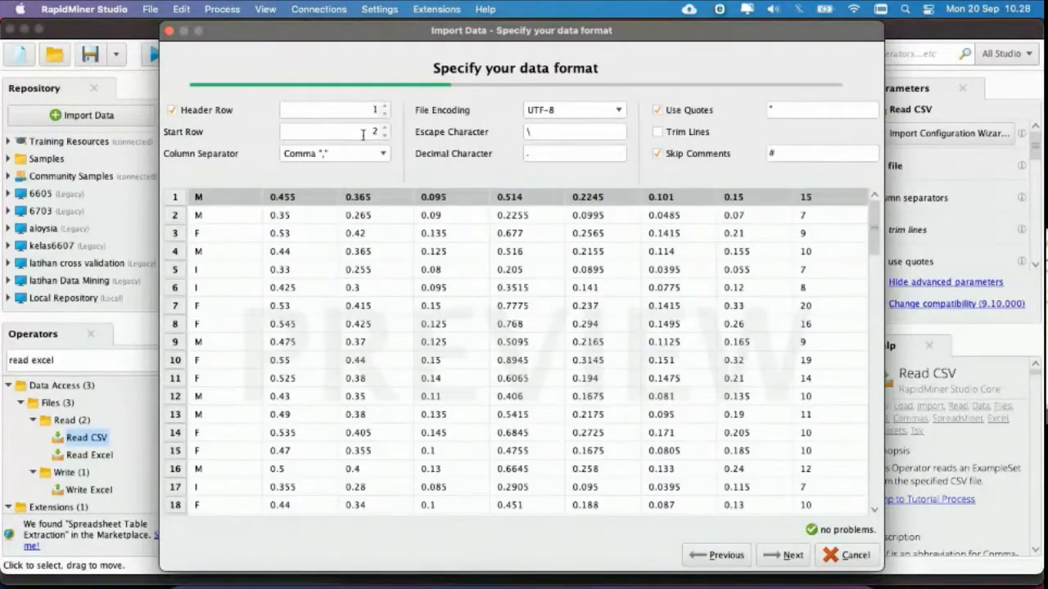
pyautogui.click(384, 105)
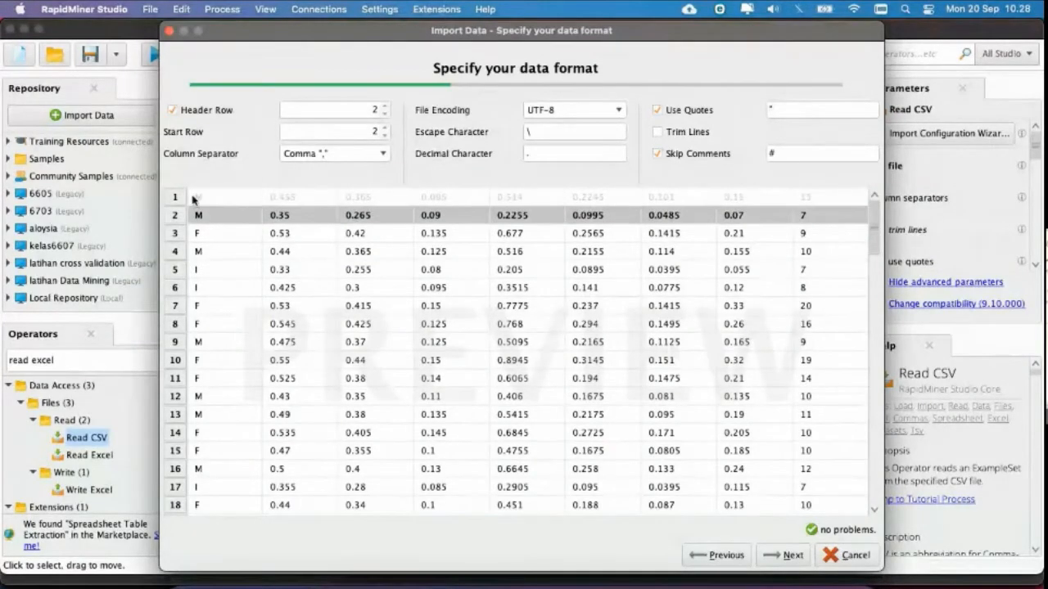
pyautogui.click(383, 116)
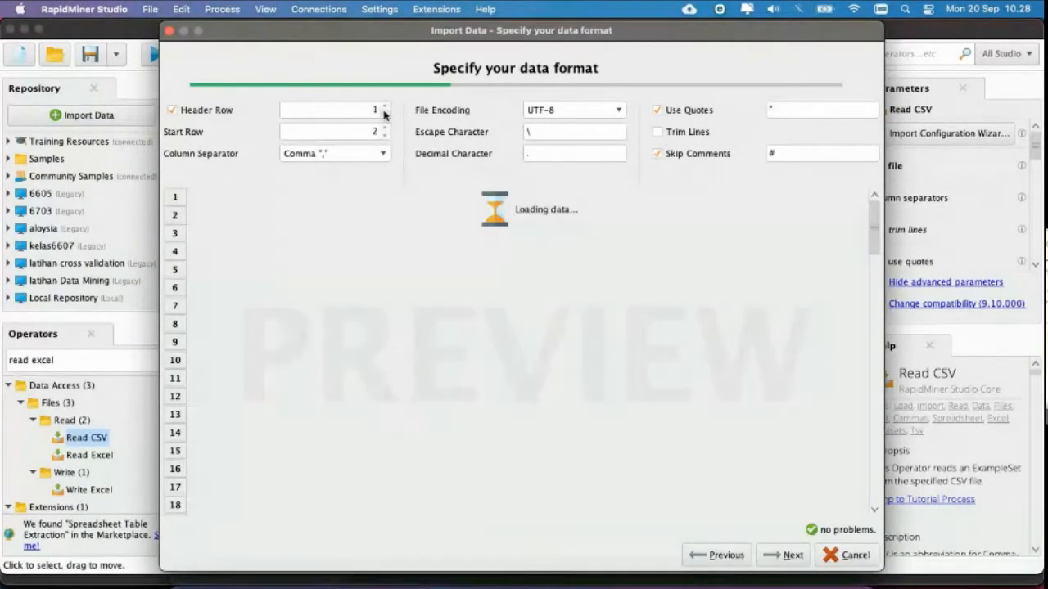
# Step: Turn off the header row and set the start row to 1 for the imported data
pyautogui.click(171, 112)
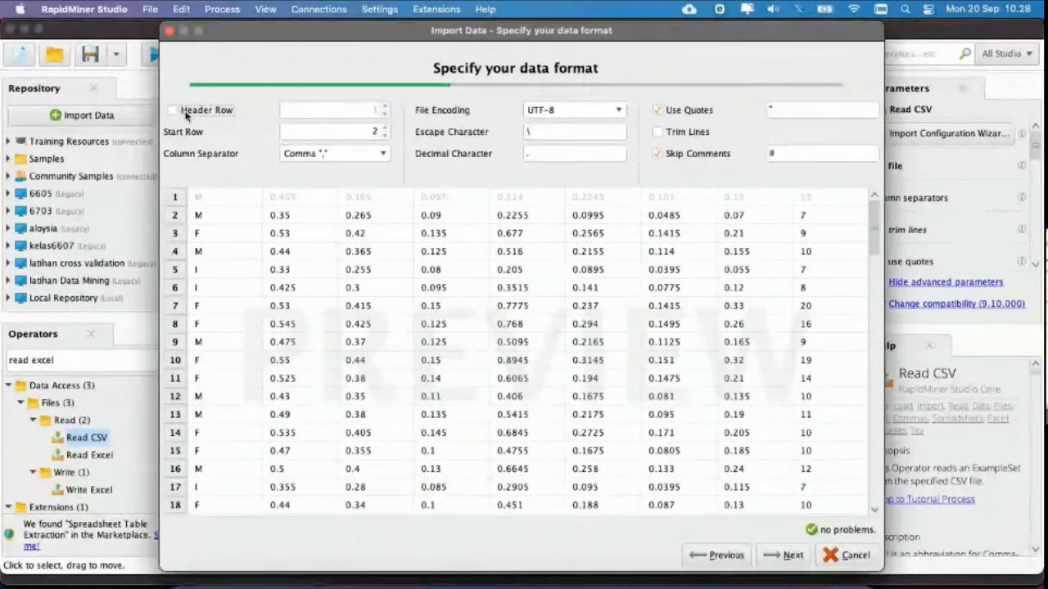
pyautogui.click(385, 128)
pyautogui.click(385, 135)
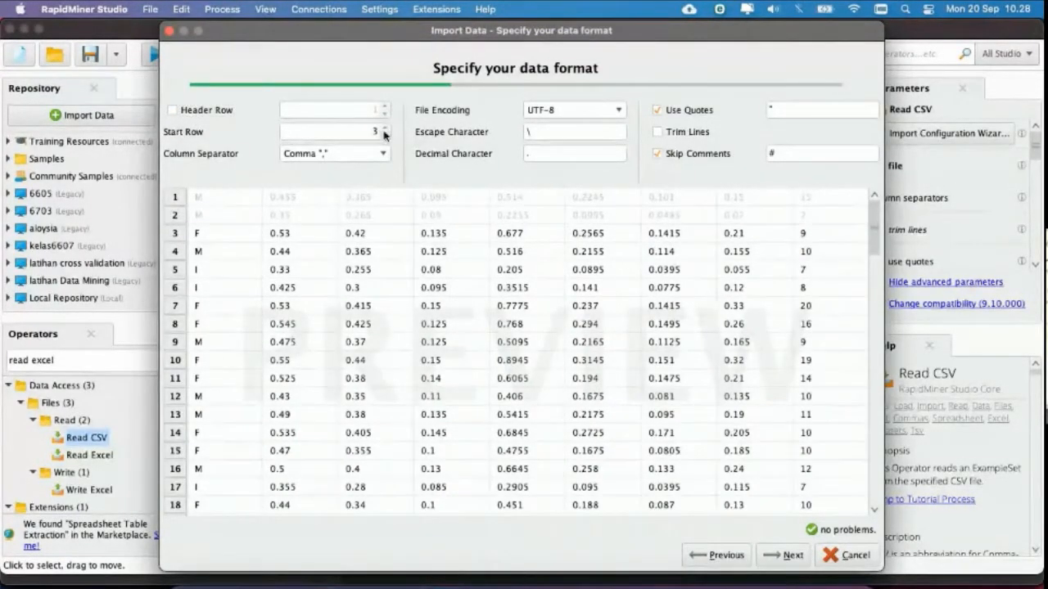
pyautogui.click(385, 135)
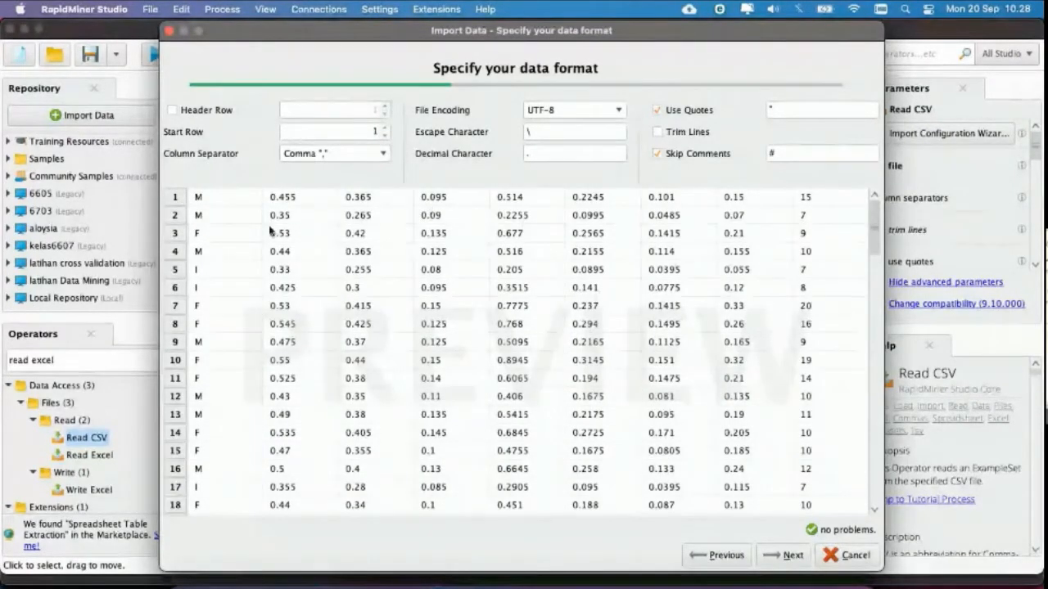
# Step: Try Semicolon as the column separator in the preview and switch it back to Comma
pyautogui.click(384, 157)
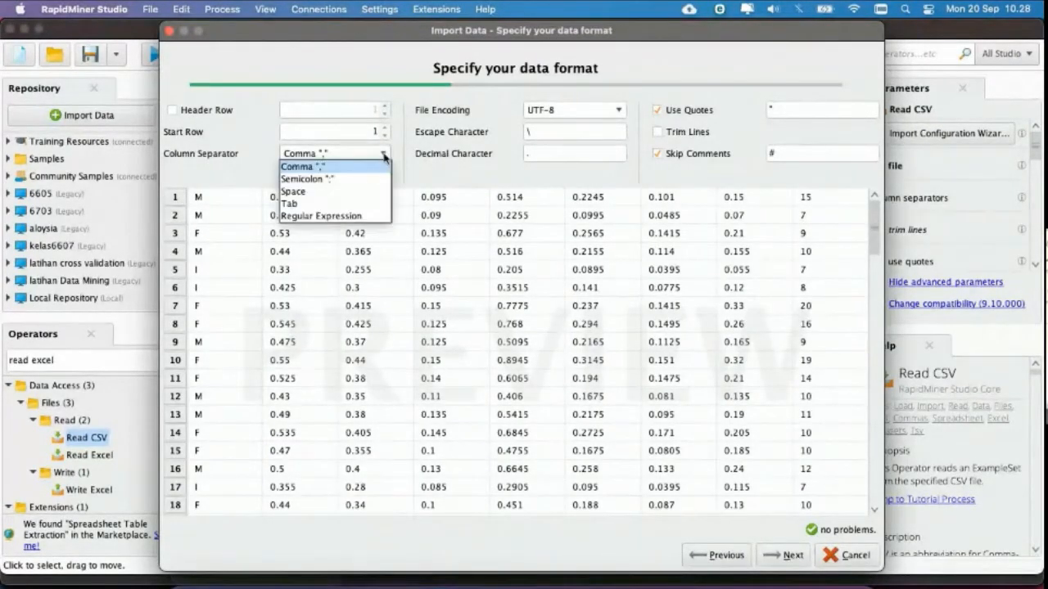
pyautogui.click(307, 178)
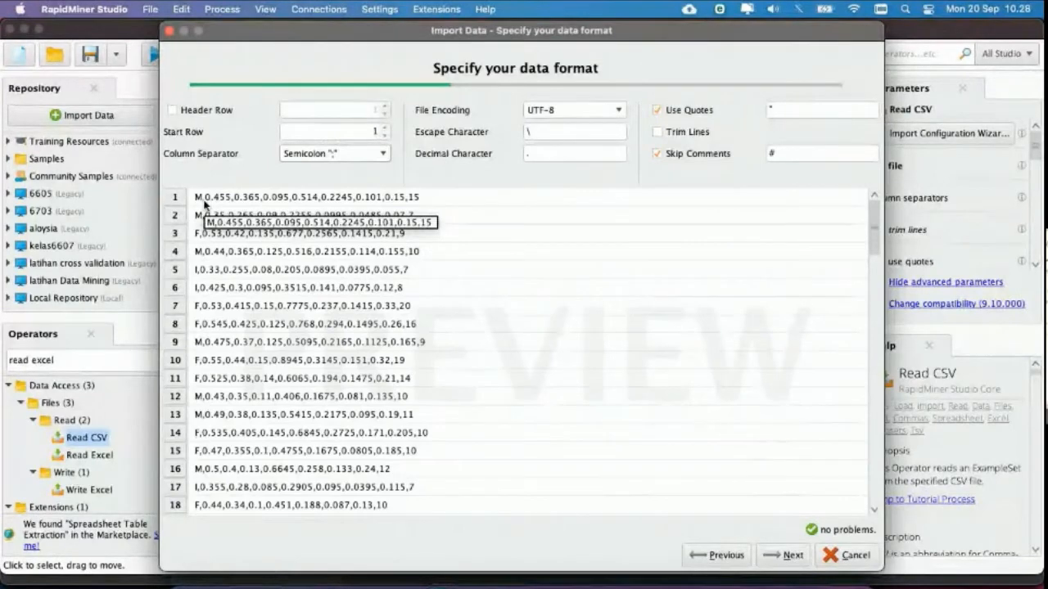
pyautogui.click(333, 154)
pyautogui.click(328, 167)
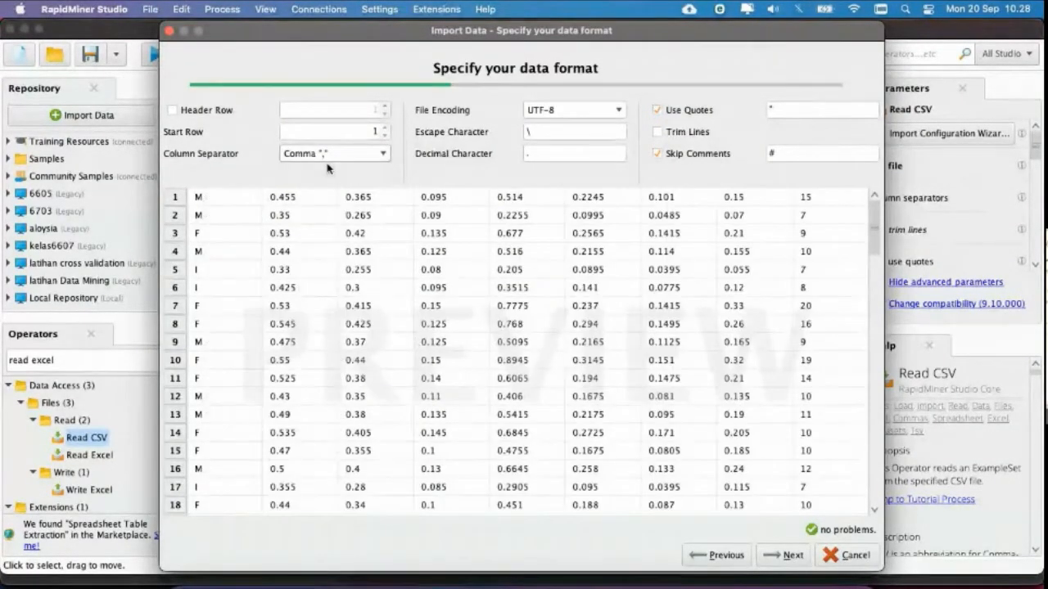
pyautogui.click(338, 157)
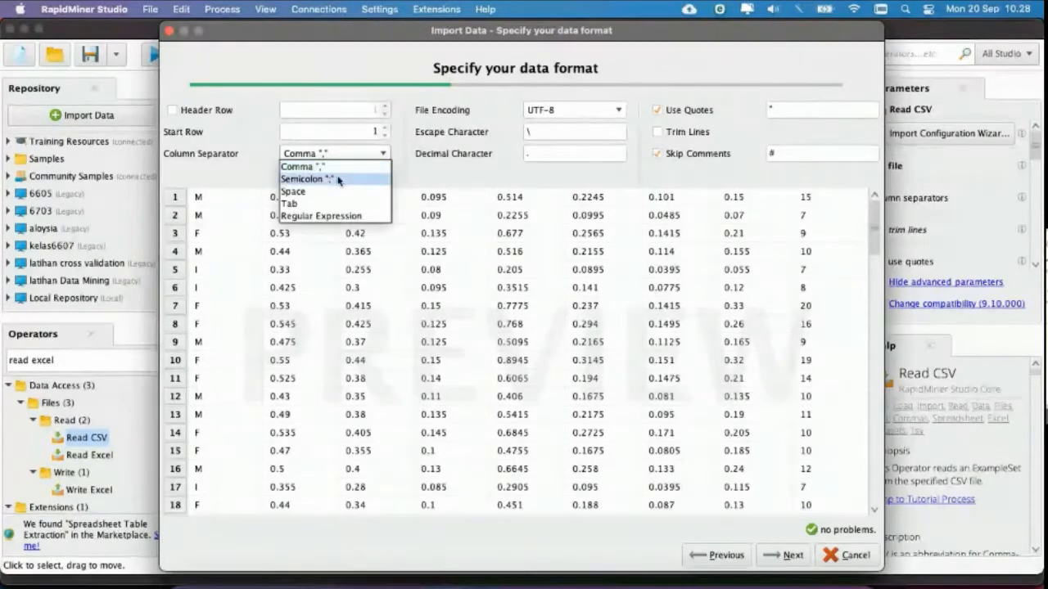
pyautogui.click(352, 154)
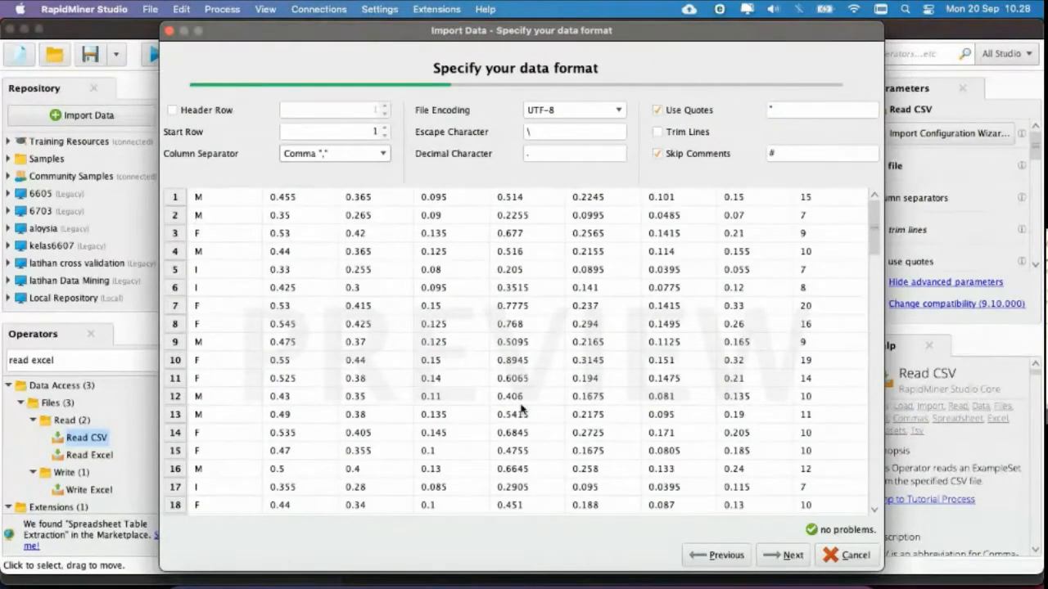
# Step: Proceed to the column formatting page and review the names and data types of all the columns
pyautogui.click(777, 558)
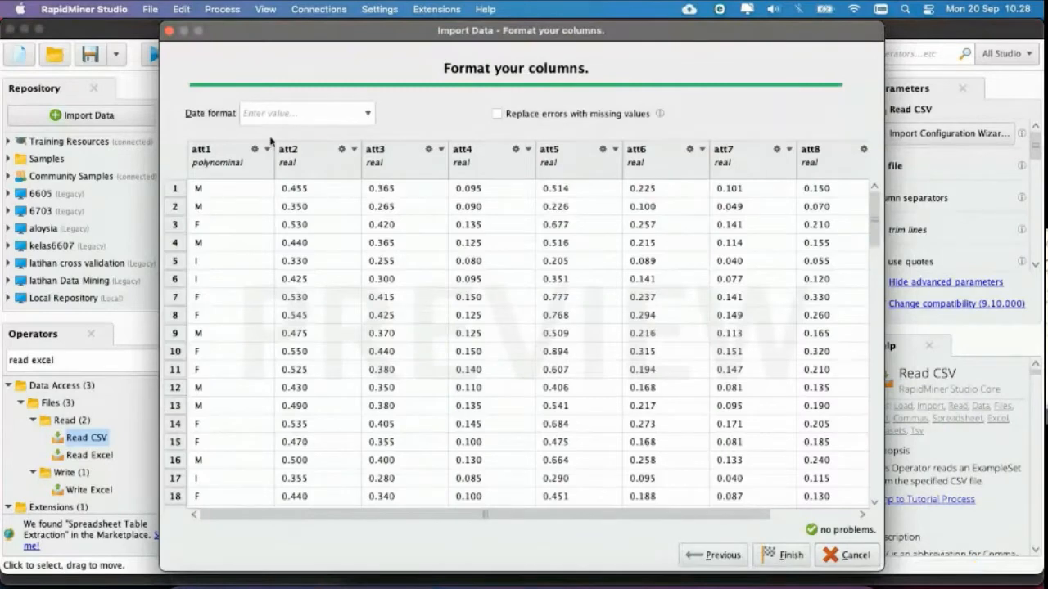
pyautogui.hscroll(3, 489, 283)
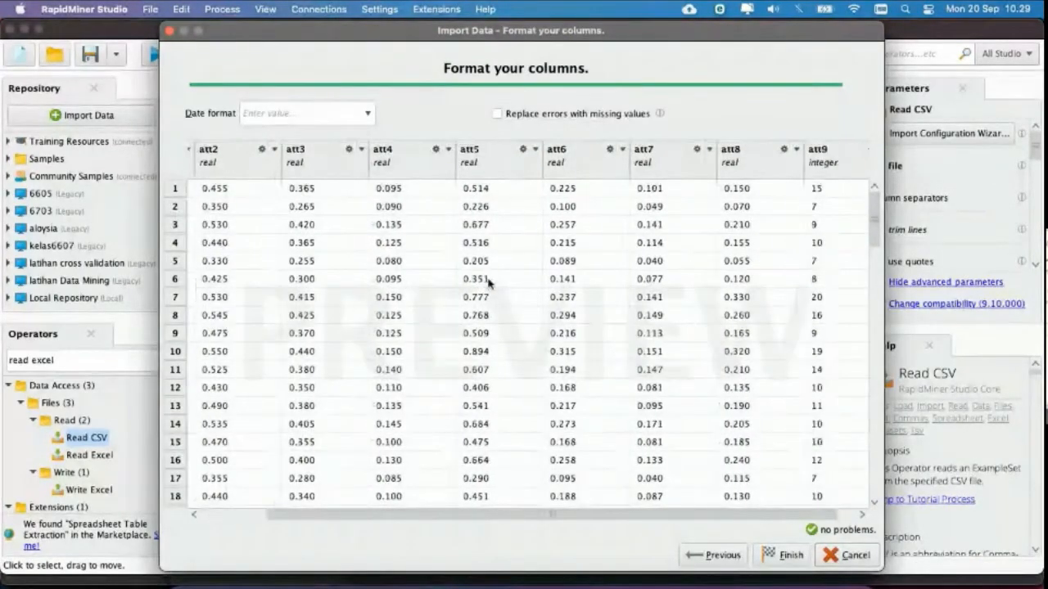
pyautogui.hscroll(-3, 458, 286)
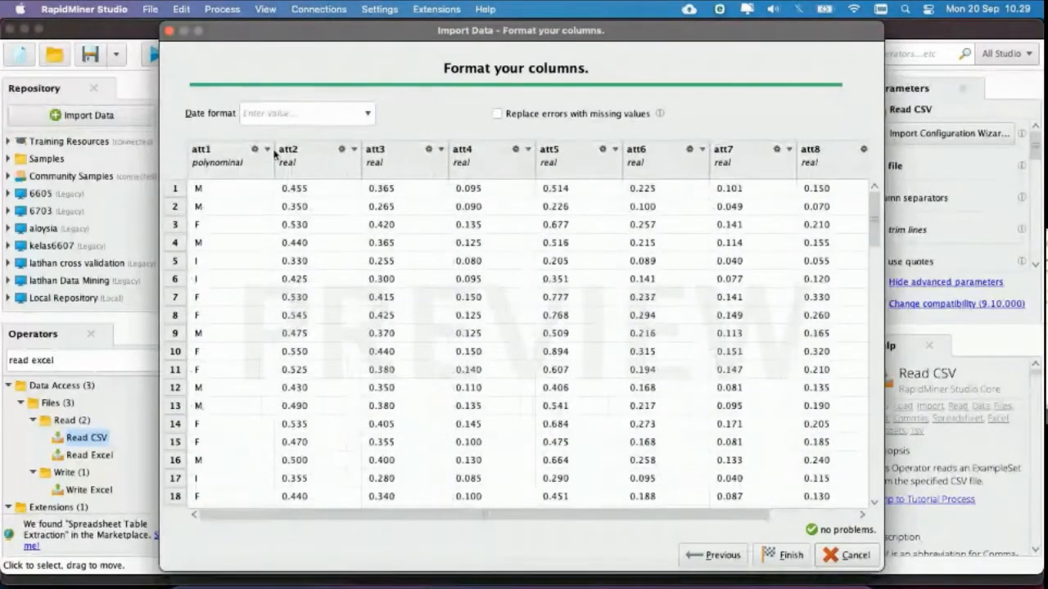
# Step: Switch to Chrome, go back to the Abalone data set page and examine its characteristics table
pyautogui.click(358, 576)
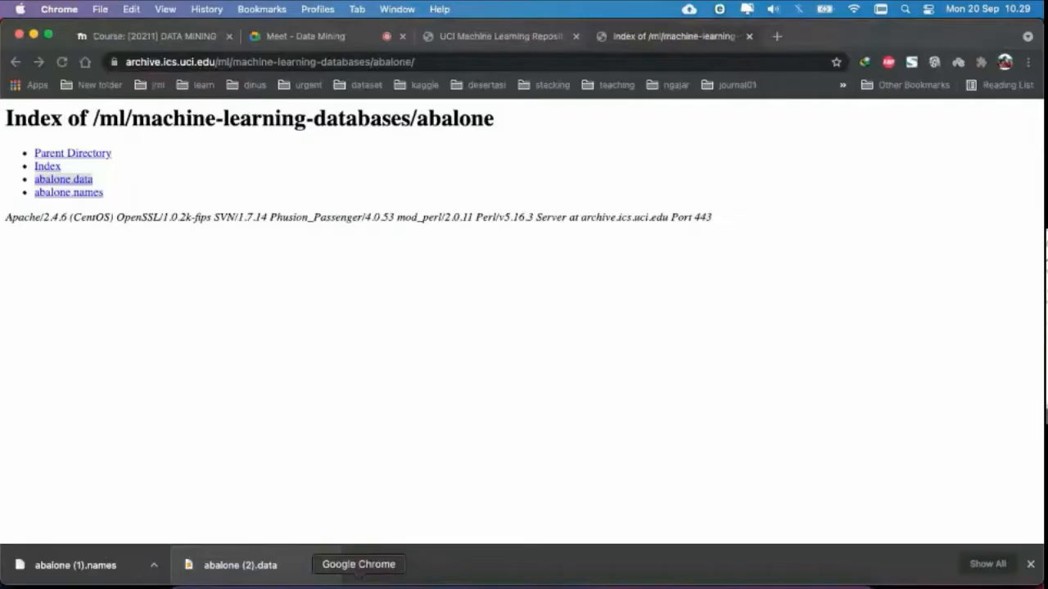
pyautogui.click(503, 37)
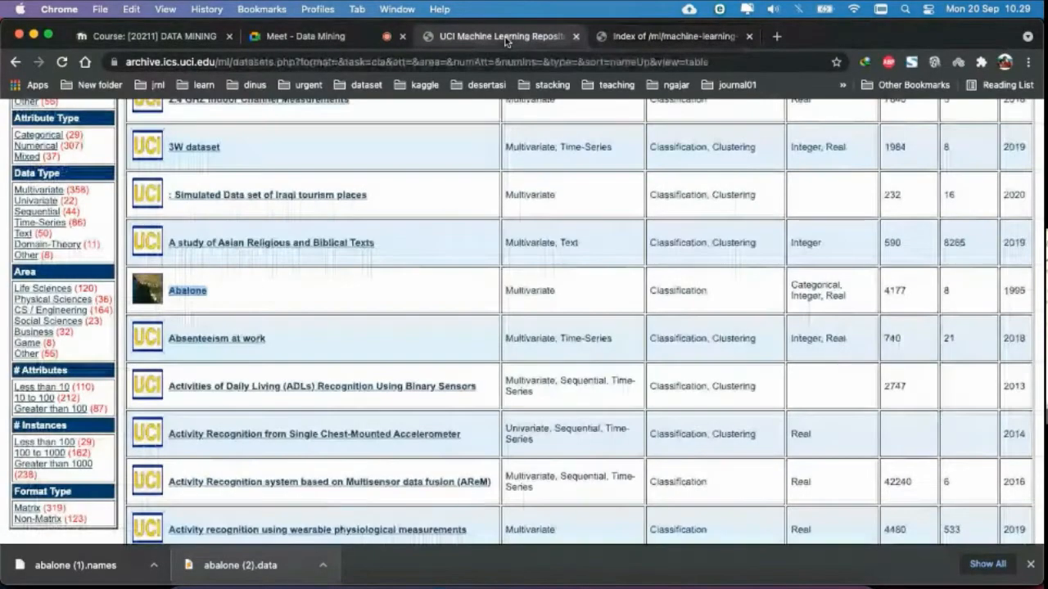
pyautogui.hotkey('ctrl', 'Tab')
pyautogui.click(15, 62)
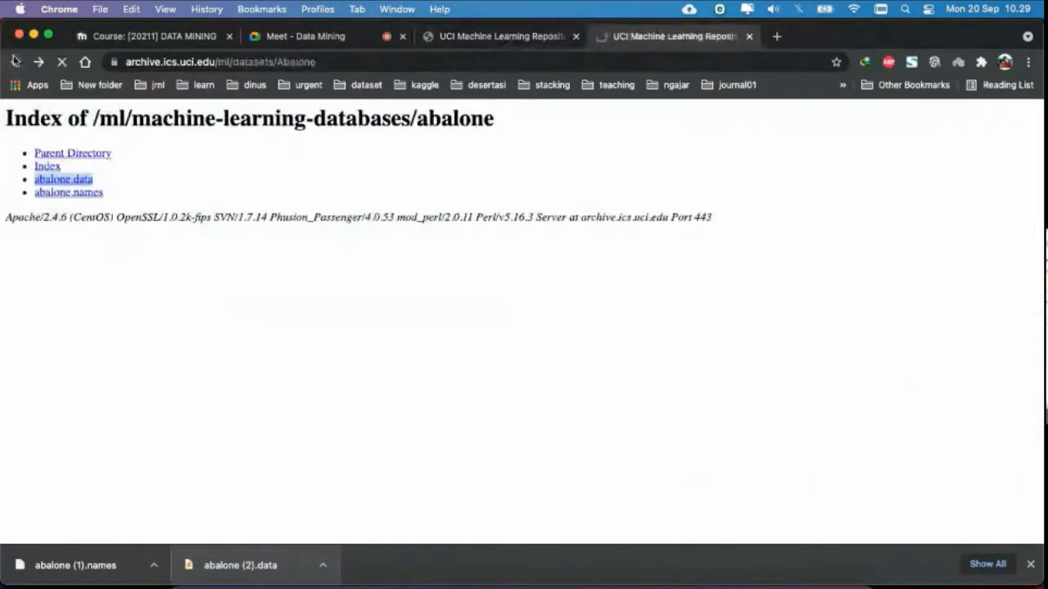
pyautogui.scroll(2, 444, 368)
pyautogui.scroll(3, 458, 353)
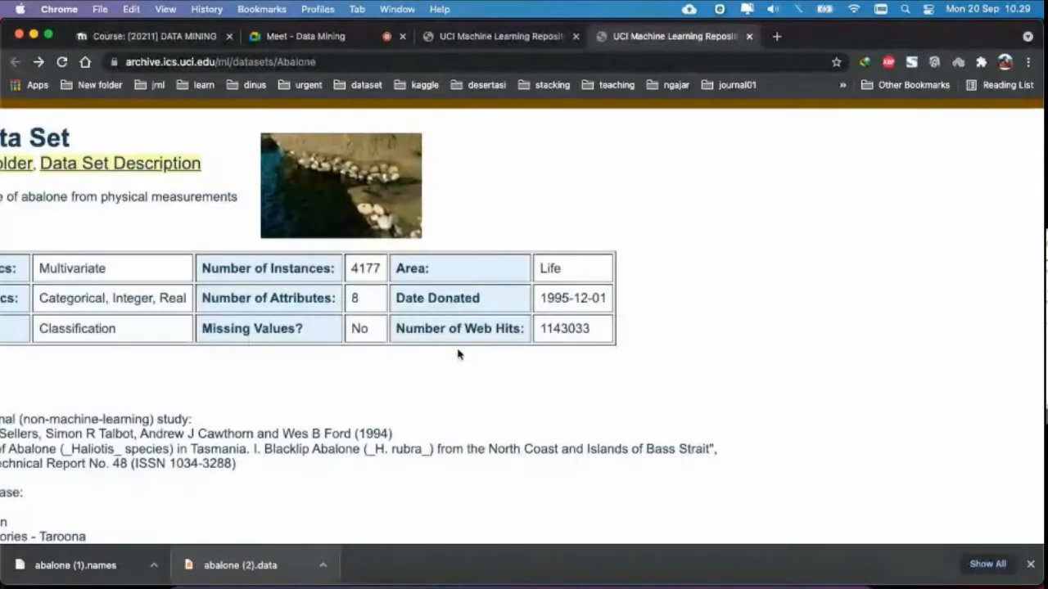
pyautogui.hscroll(-3, 458, 353)
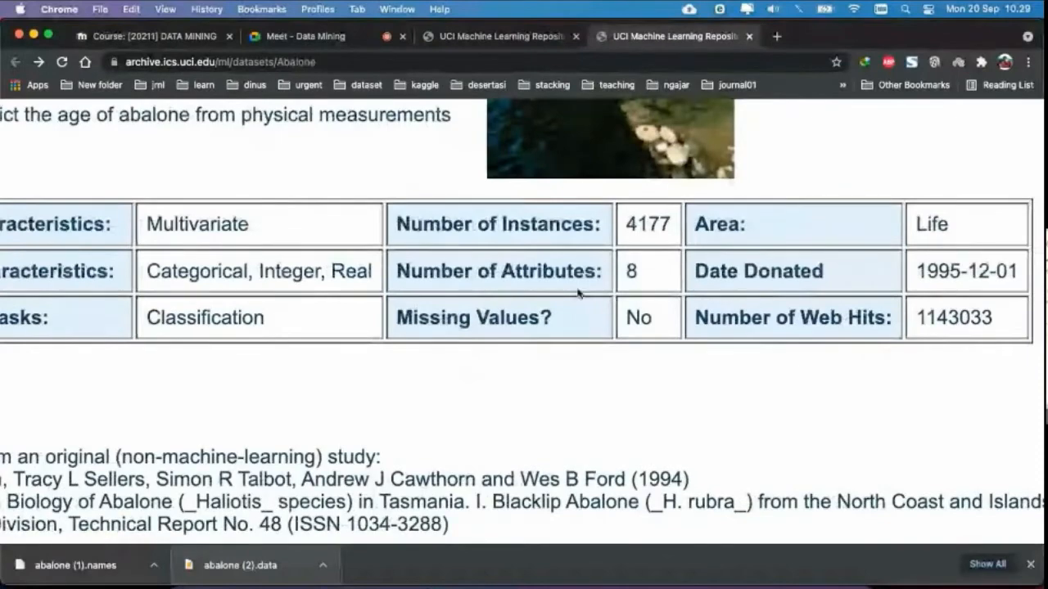
# Step: Read the Data Set Information section and look over the attribute list on the Abalone page
pyautogui.scroll(-5, 580, 295)
pyautogui.scroll(-5, 578, 295)
pyautogui.hscroll(1, 577, 294)
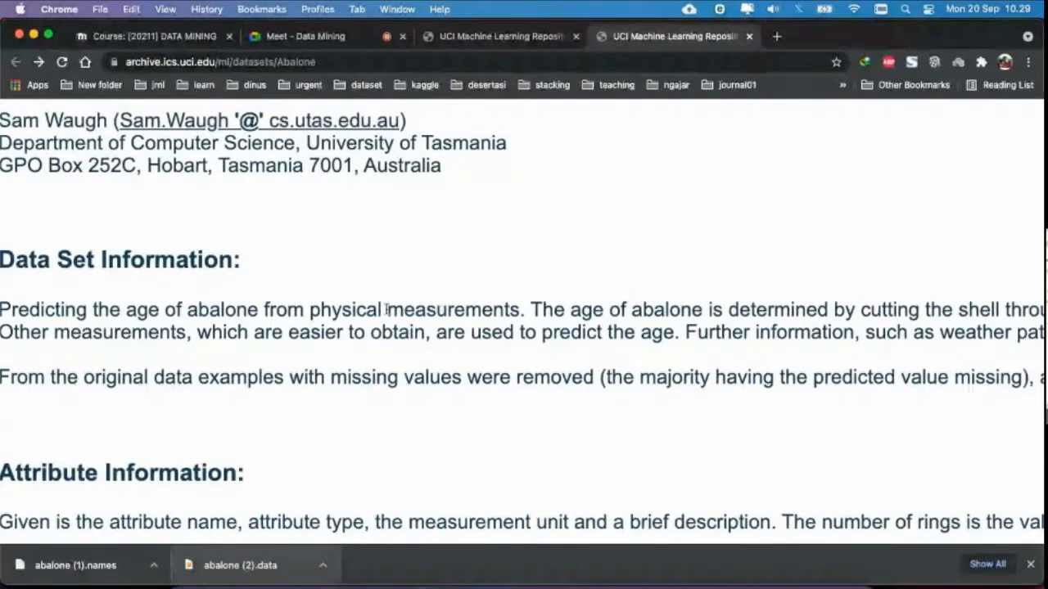
pyautogui.hscroll(7, 386, 309)
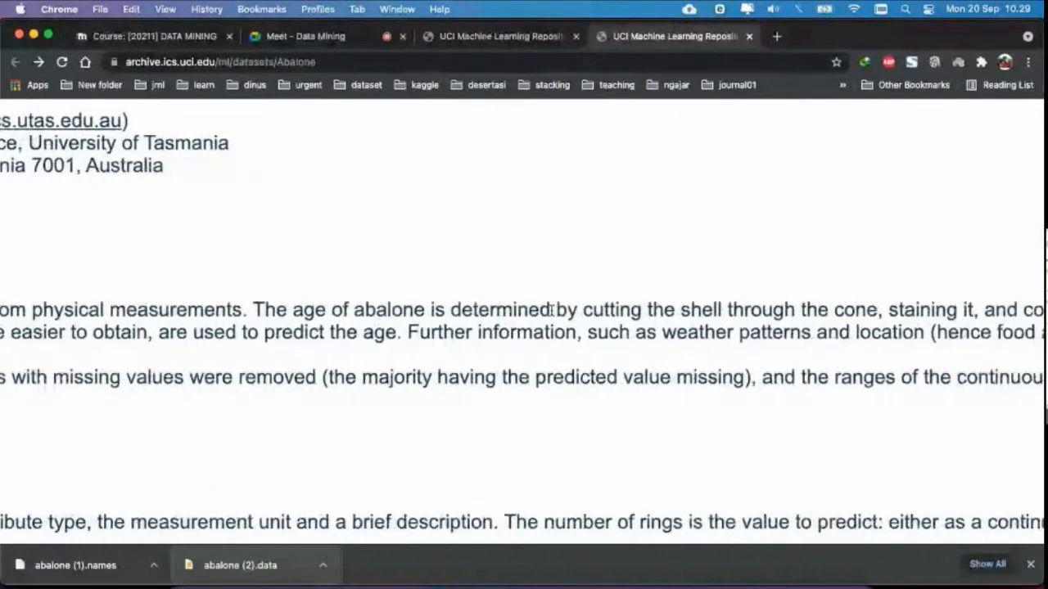
pyautogui.hscroll(5, 551, 309)
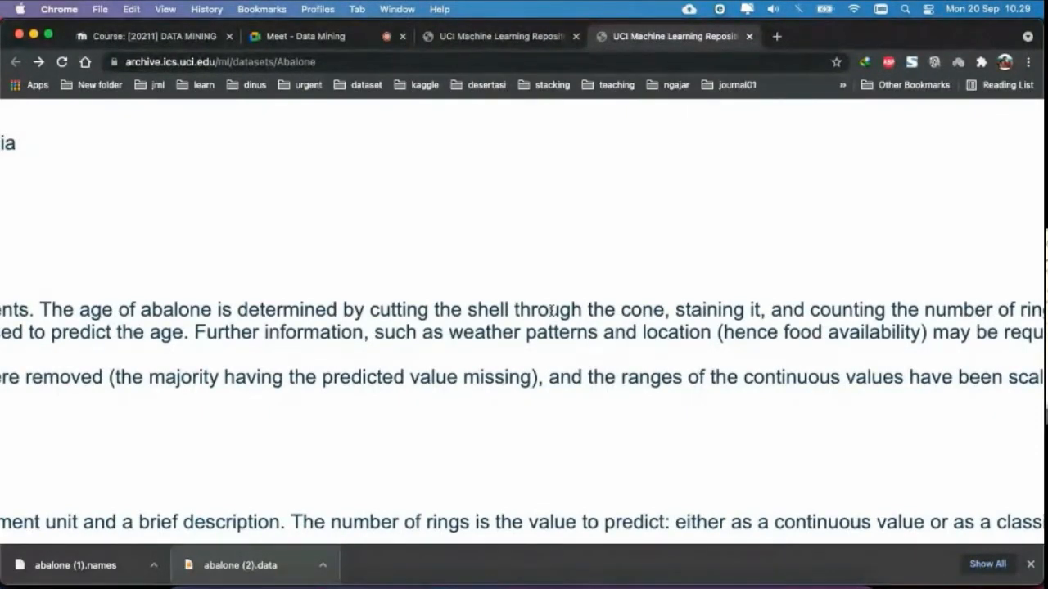
pyautogui.hscroll(5, 679, 310)
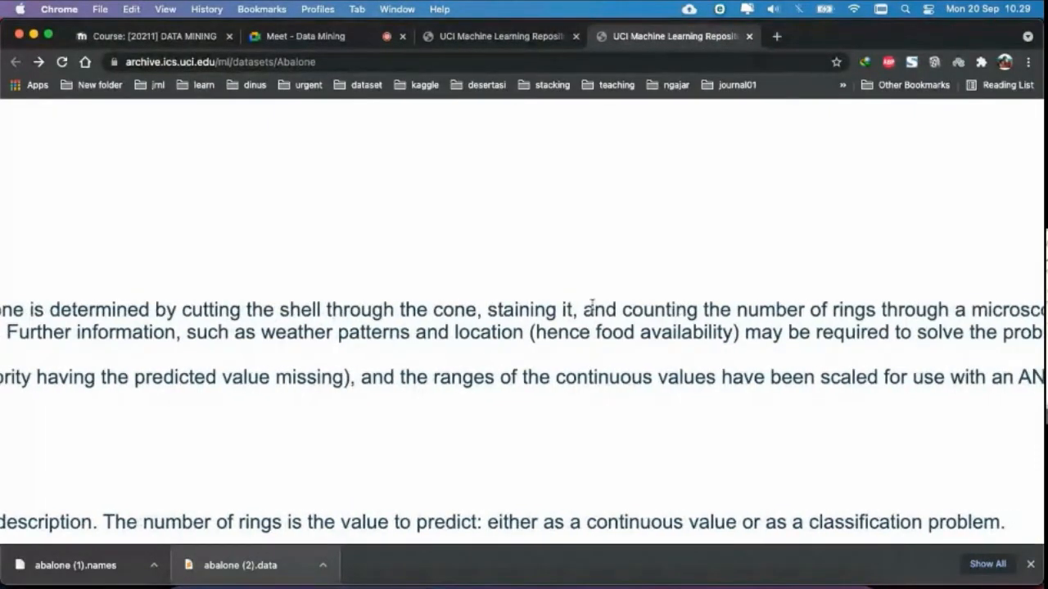
pyautogui.hscroll(3, 637, 325)
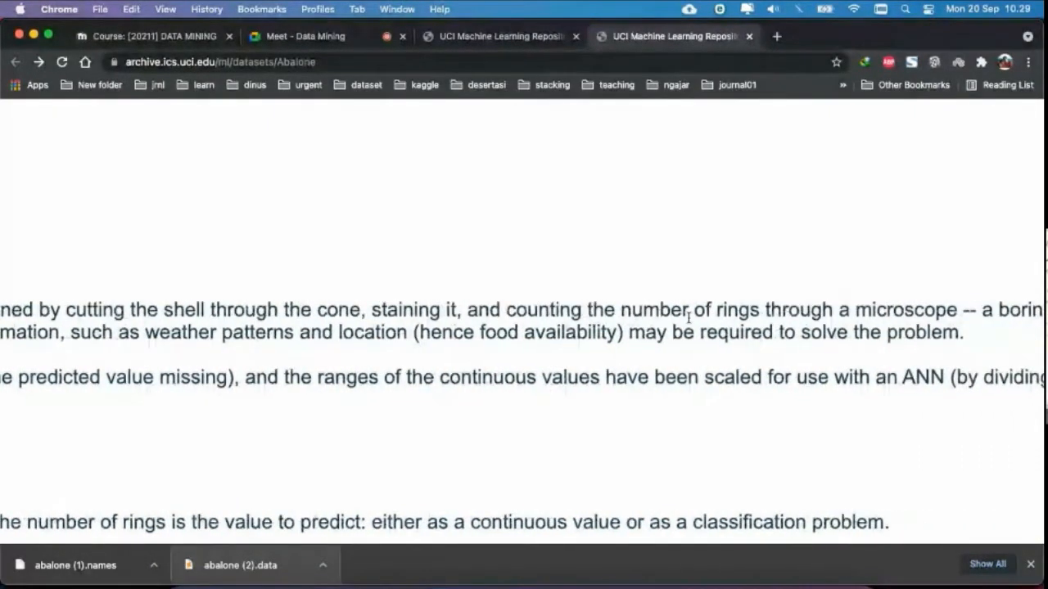
pyautogui.hscroll(8, 807, 330)
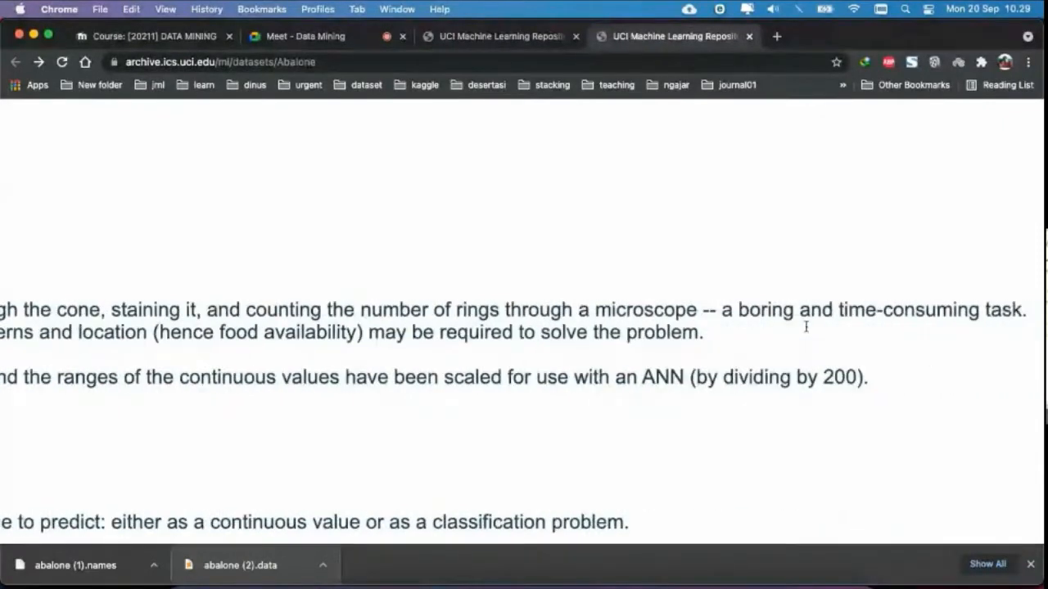
pyautogui.hscroll(-10, 806, 331)
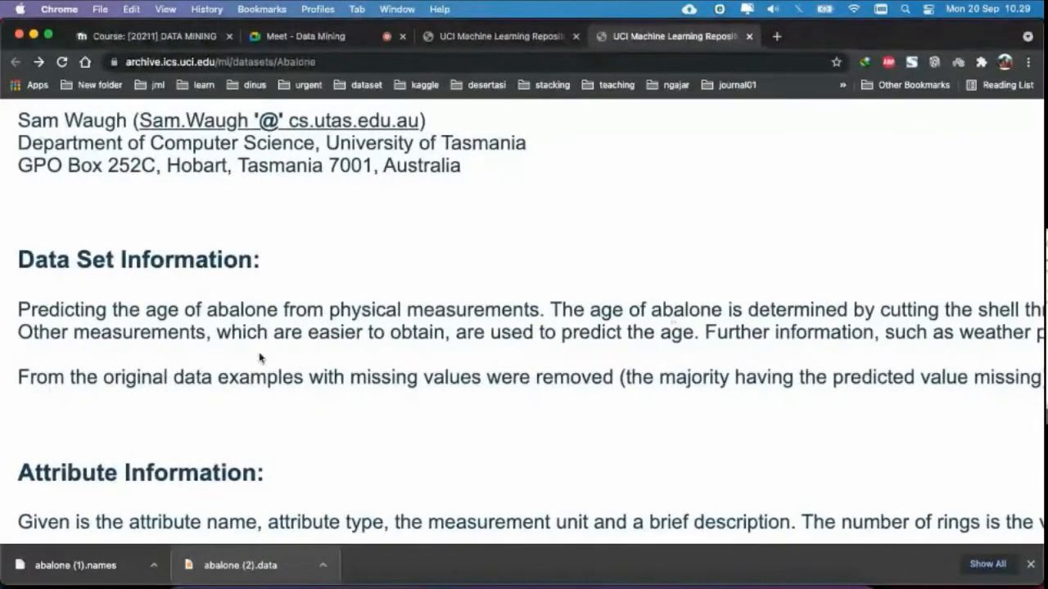
pyautogui.hscroll(1, 502, 366)
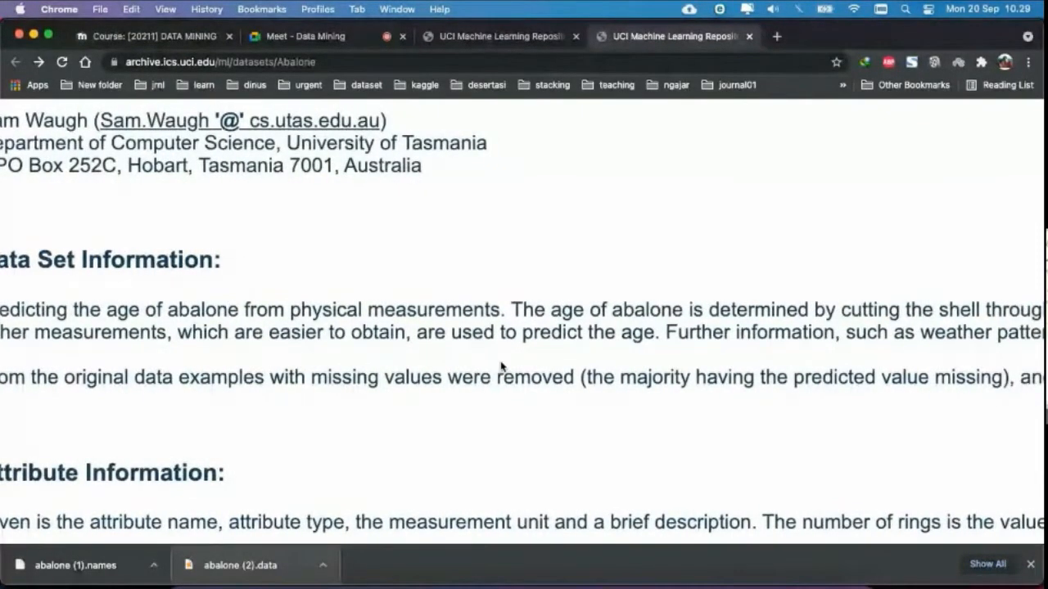
pyautogui.hscroll(15, 604, 356)
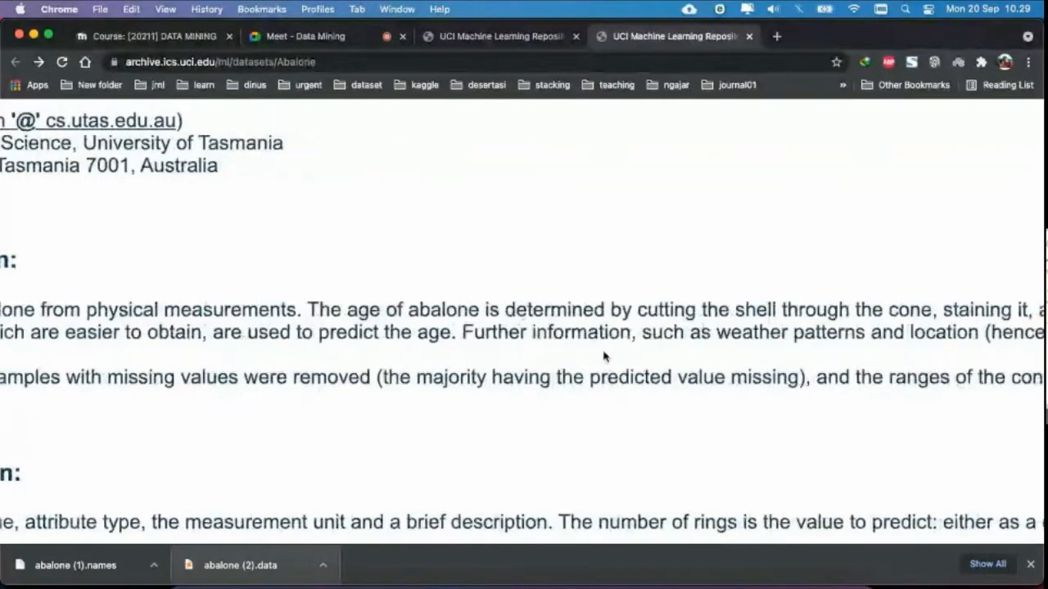
pyautogui.hscroll(5, 604, 356)
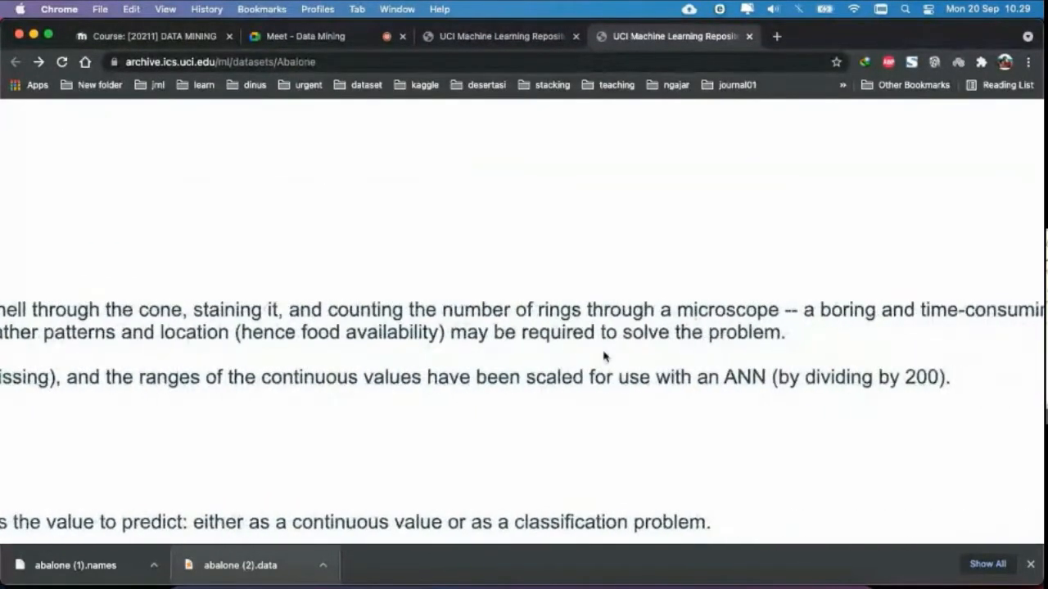
pyautogui.hscroll(-15, 604, 356)
pyautogui.scroll(-5, 604, 356)
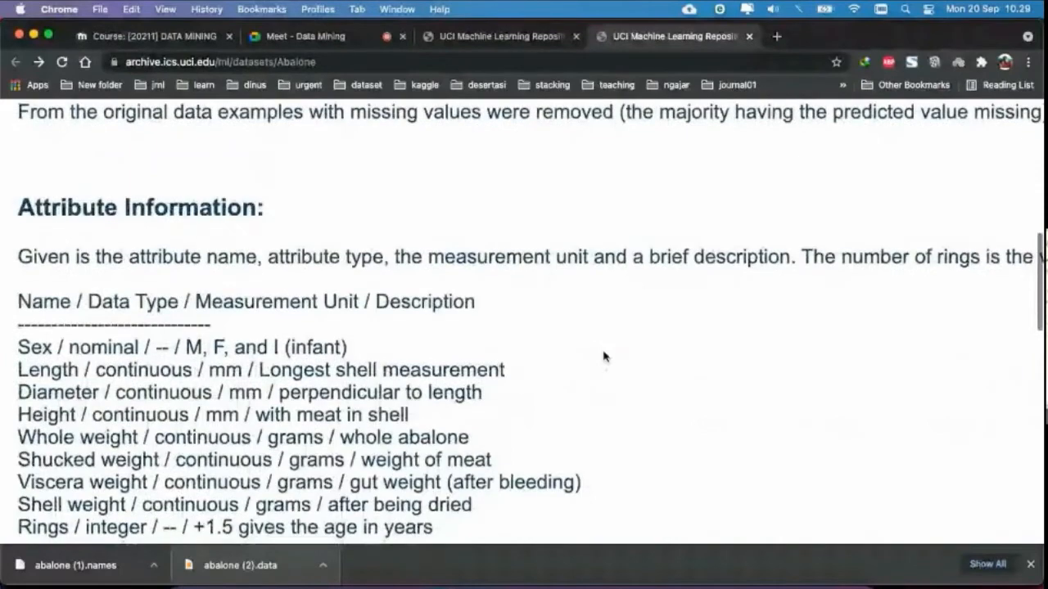
pyautogui.scroll(5, 604, 356)
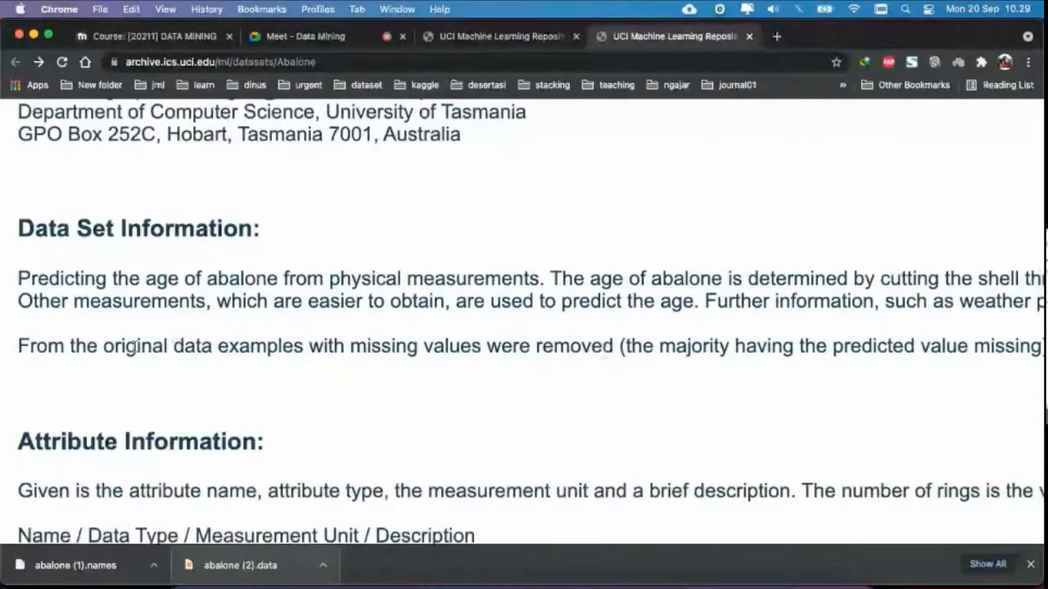
# Step: Examine the Sex and Rings entries in the Abalone attribute list, select the name Sex and switch back to RapidMiner Studio
pyautogui.scroll(-7, 88, 281)
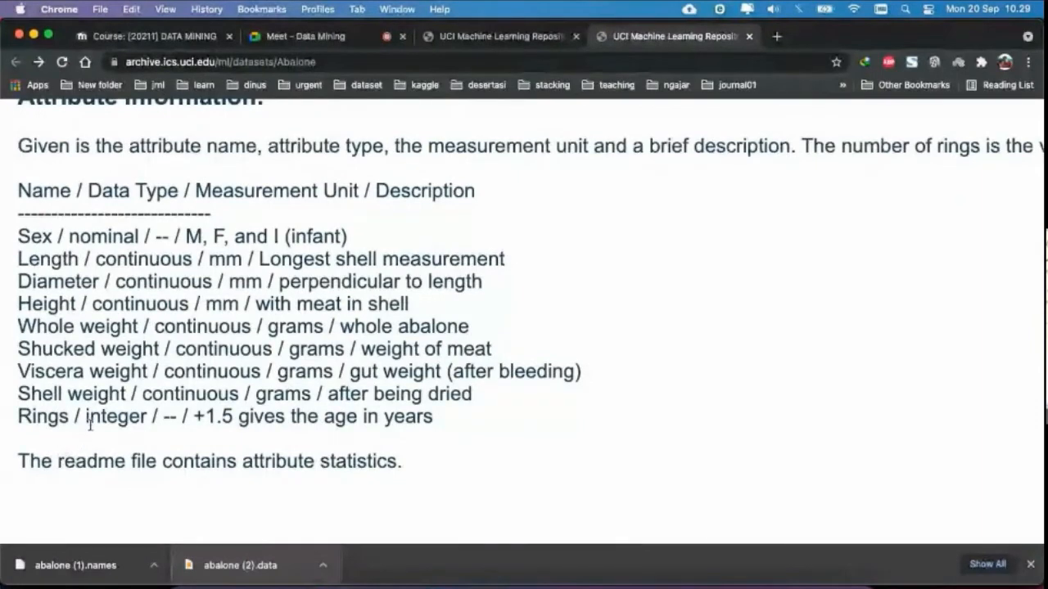
pyautogui.doubleClick(41, 417)
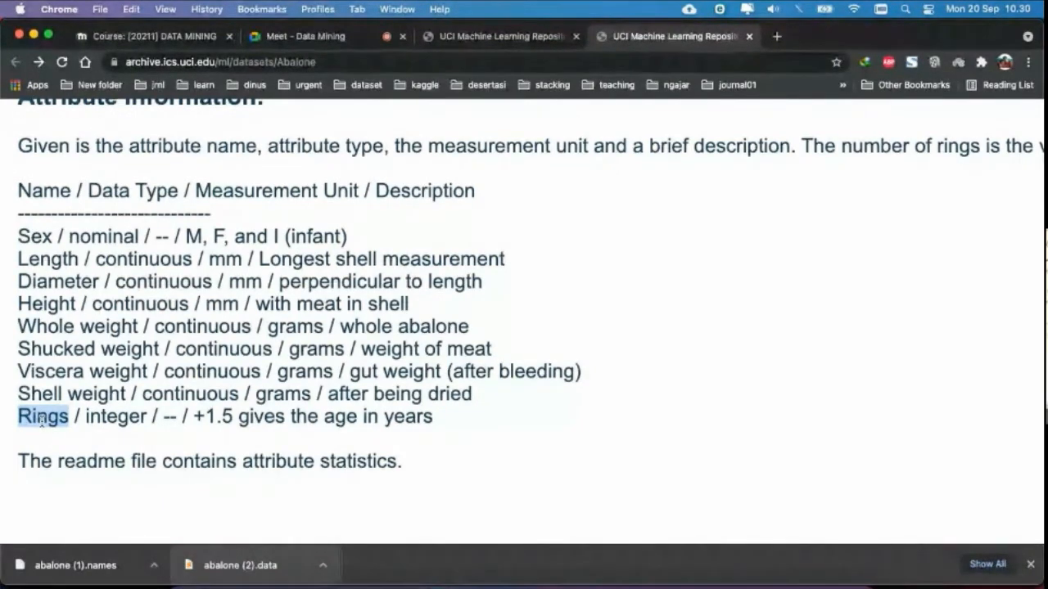
pyautogui.doubleClick(36, 237)
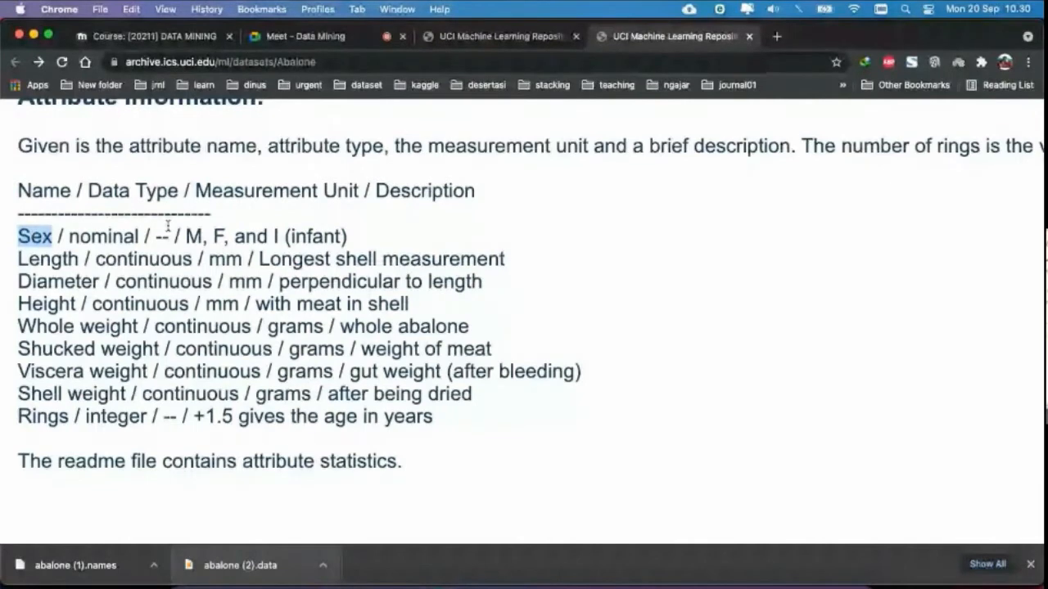
pyautogui.scroll(3, 186, 203)
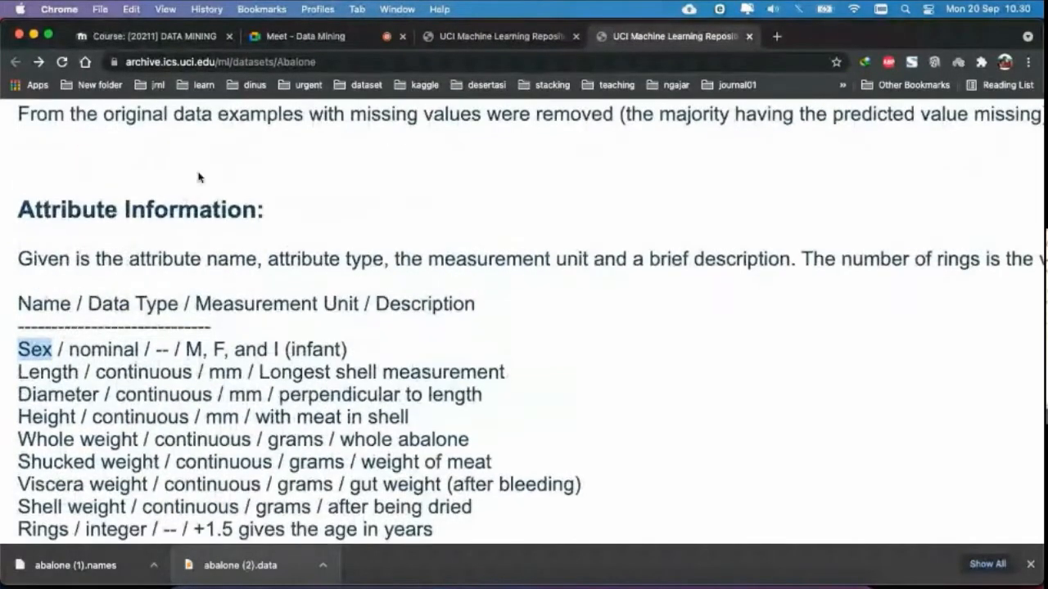
pyautogui.scroll(-3, 103, 331)
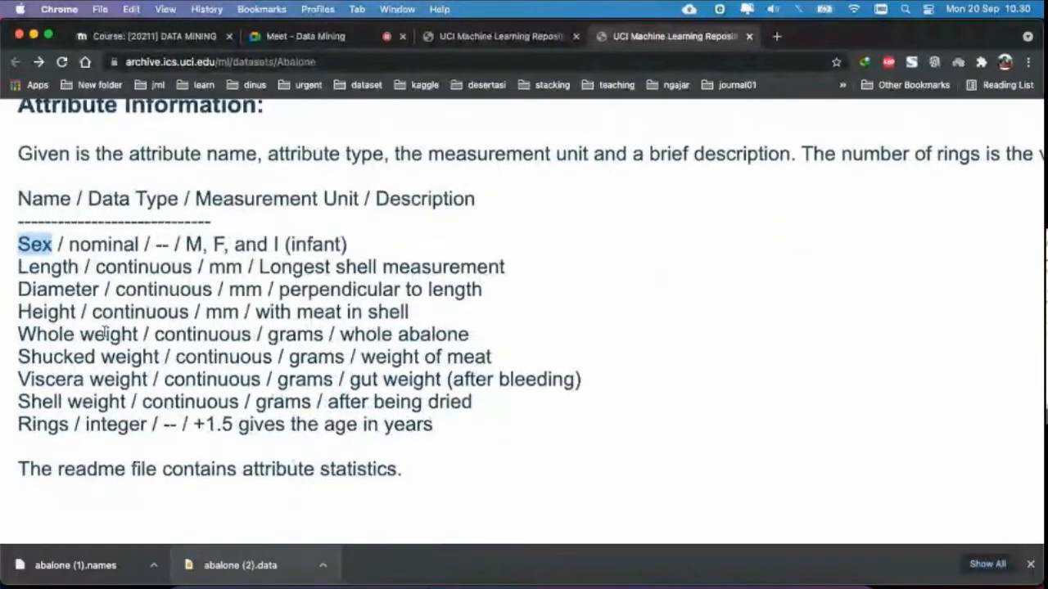
pyautogui.moveTo(18, 423); pyautogui.dragTo(444, 428)
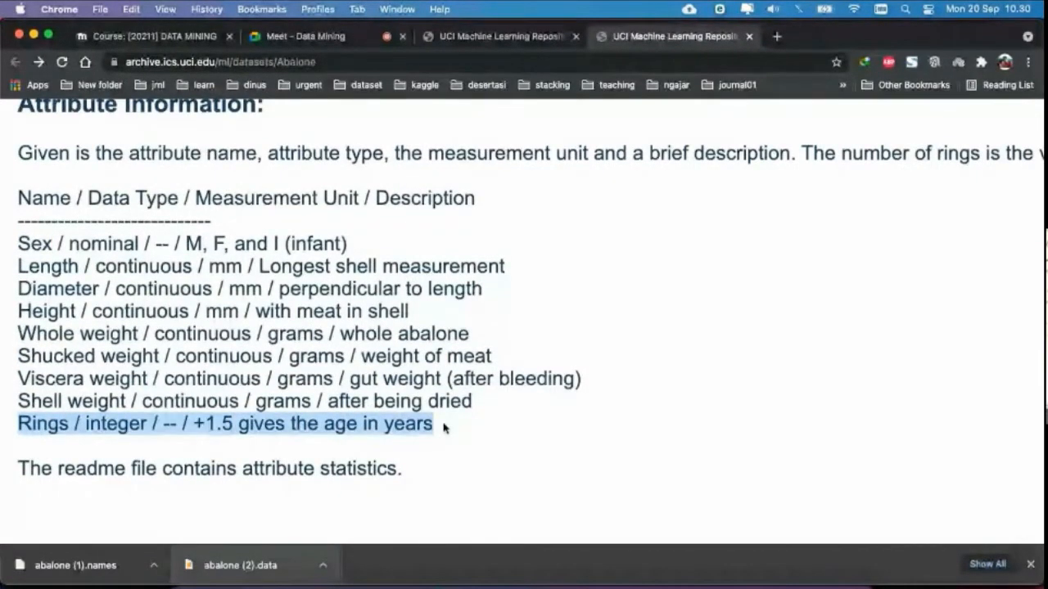
pyautogui.scroll(2, 31, 237)
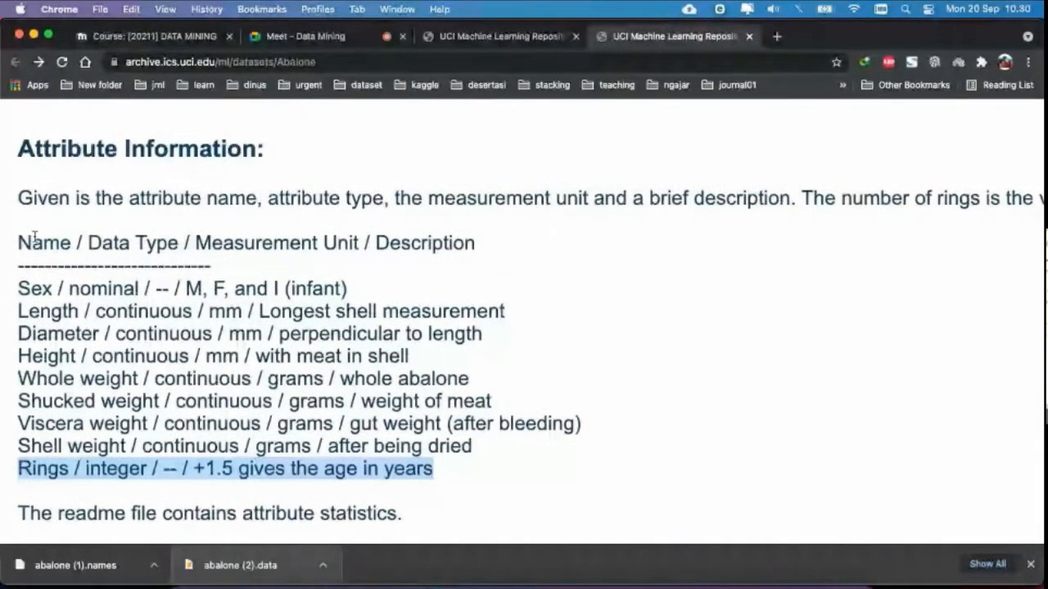
pyautogui.moveTo(18, 288); pyautogui.dragTo(52, 289)
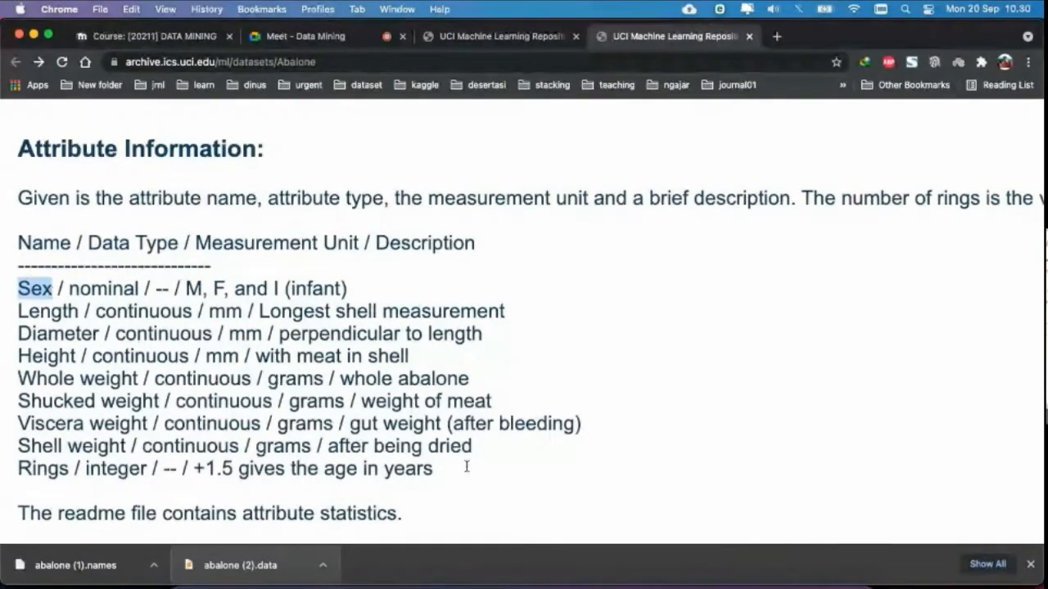
pyautogui.click(606, 585)
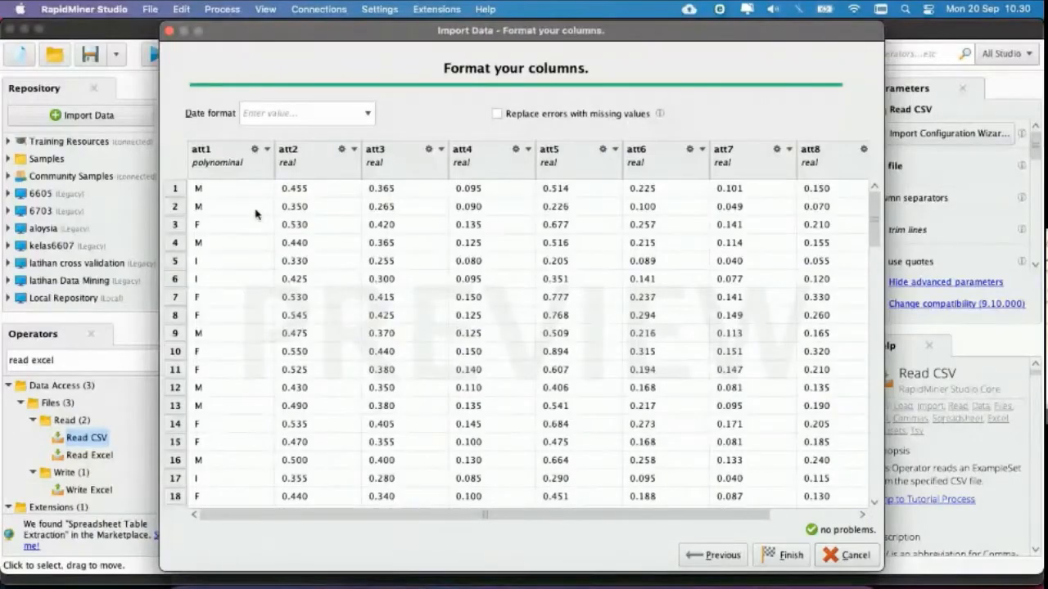
pyautogui.click(256, 150)
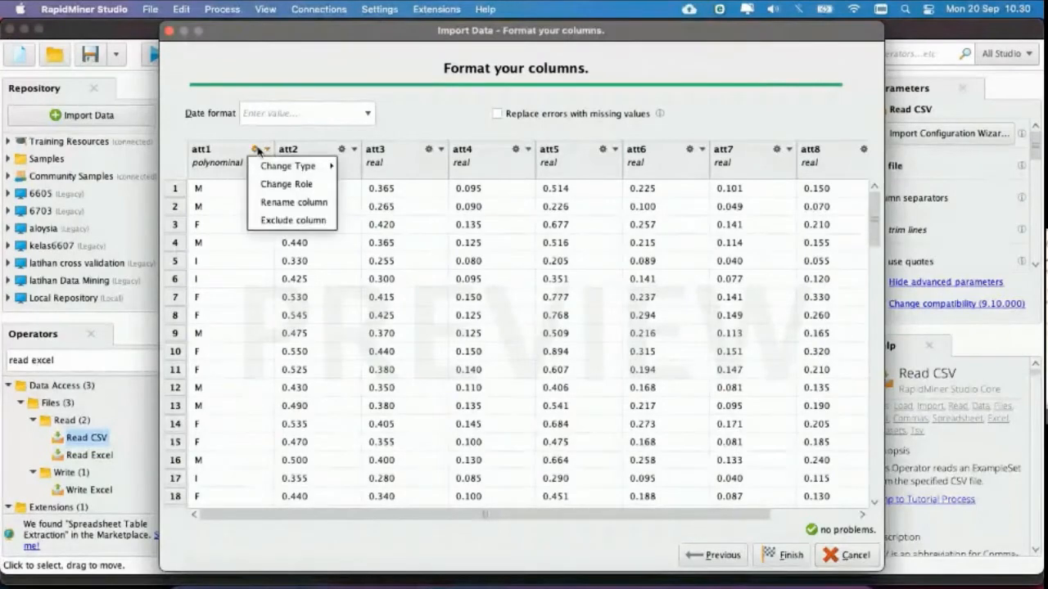
pyautogui.moveTo(266, 166)
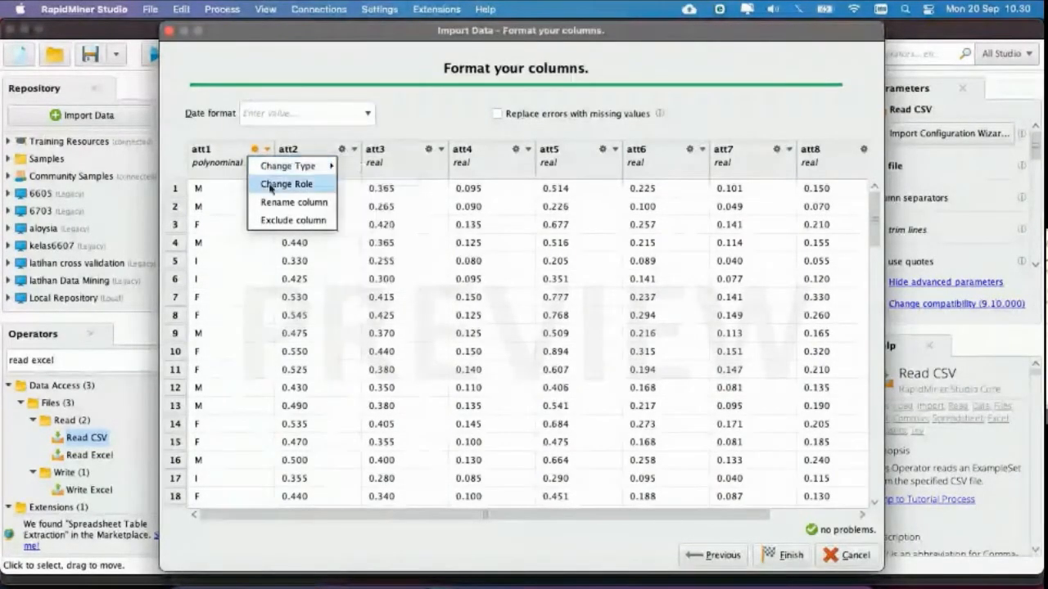
pyautogui.click(270, 184)
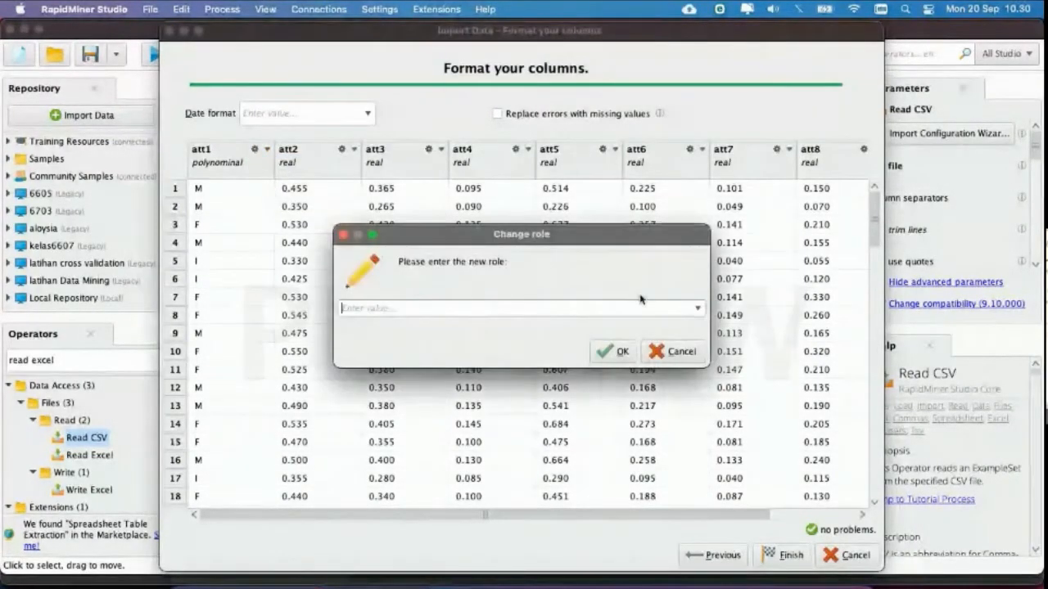
pyautogui.click(671, 351)
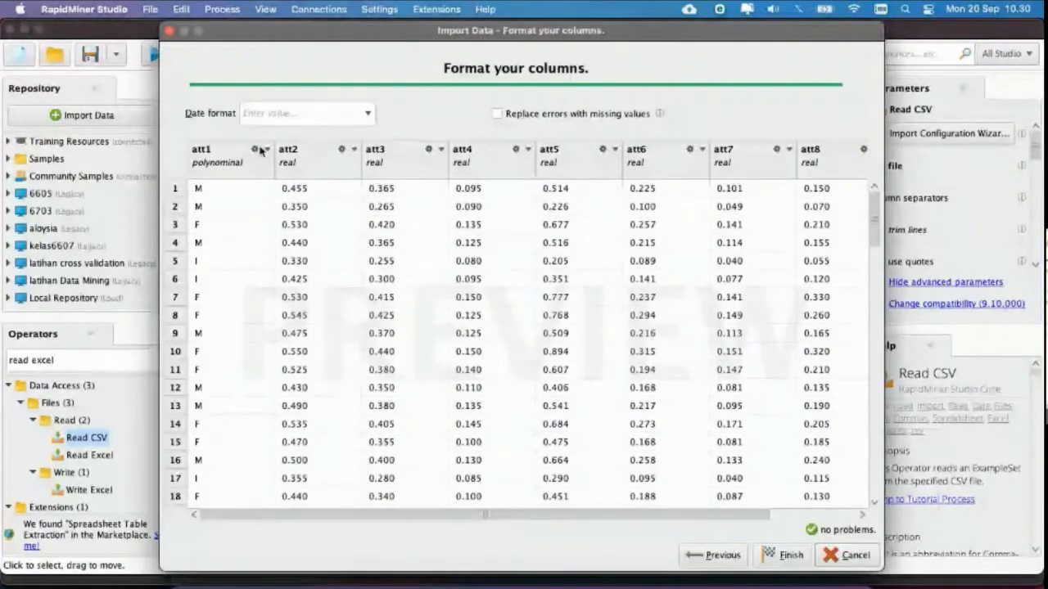
# Step: Change the role of the att1 column to label
pyautogui.click(260, 150)
pyautogui.click(271, 183)
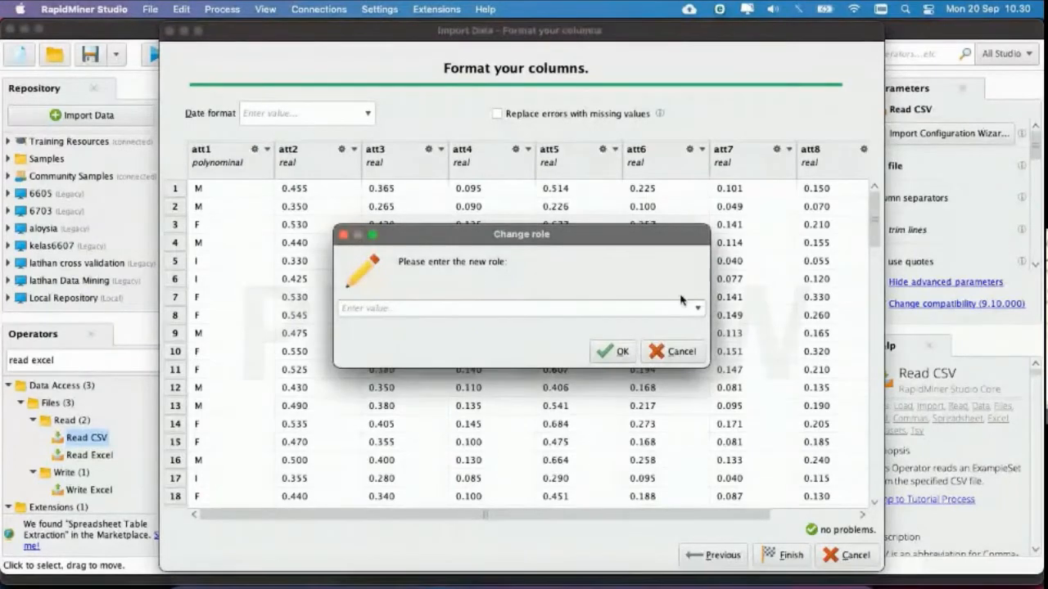
pyautogui.click(697, 309)
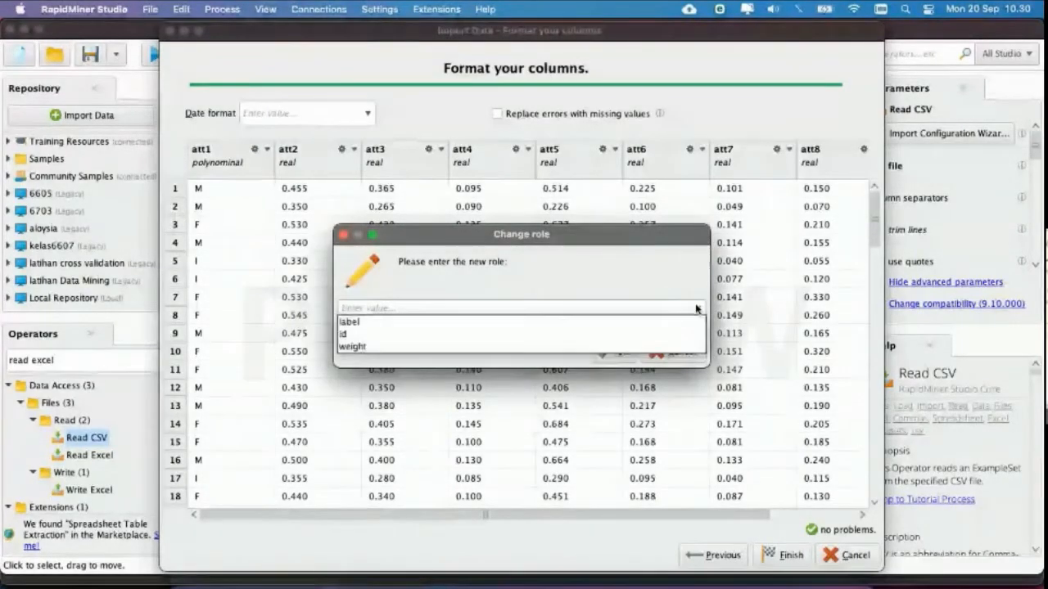
pyautogui.click(647, 323)
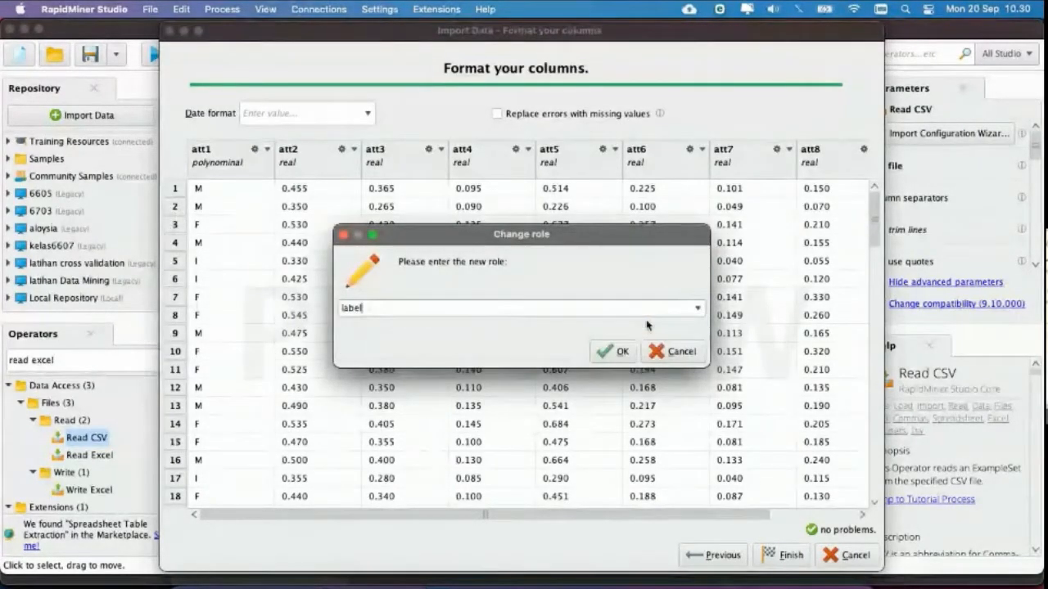
pyautogui.click(612, 352)
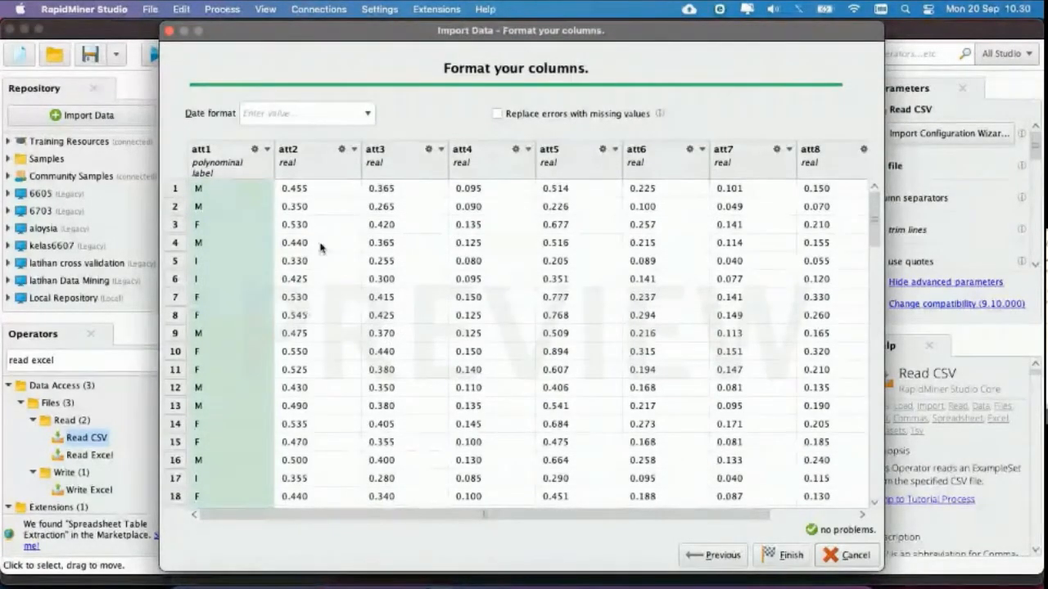
# Step: Rename the att1 column to Sex
pyautogui.click(267, 149)
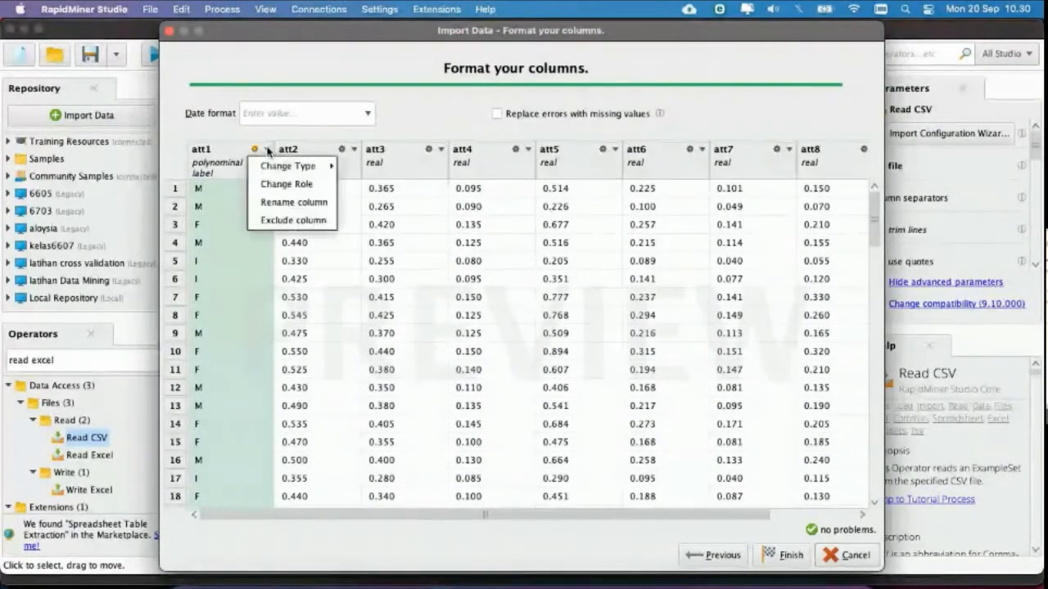
pyautogui.click(282, 203)
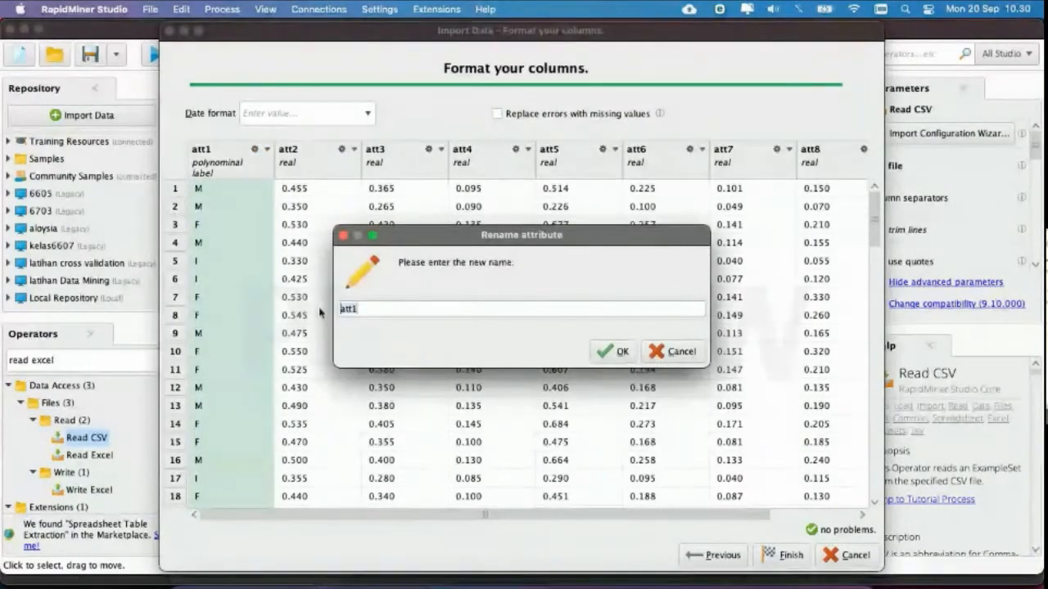
pyautogui.moveTo(472, 311); pyautogui.dragTo(321, 312)
pyautogui.write('Sex')
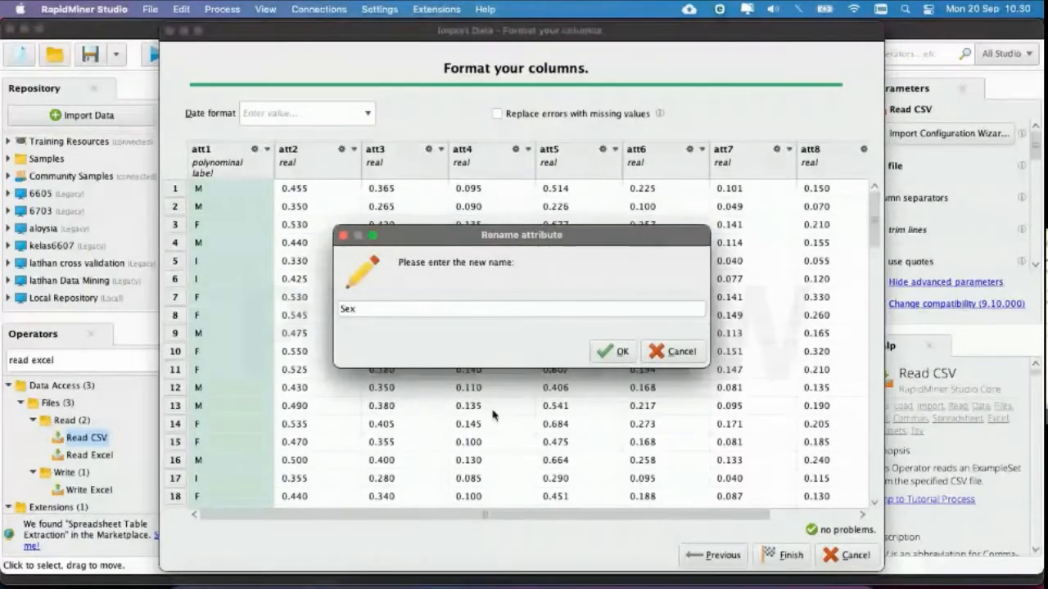
pyautogui.click(619, 352)
# Step: Copy the name Length from the attribute list in Chrome and rename the att2 column to Length in RapidMiner Studio
pyautogui.hscroll(2, 531, 278)
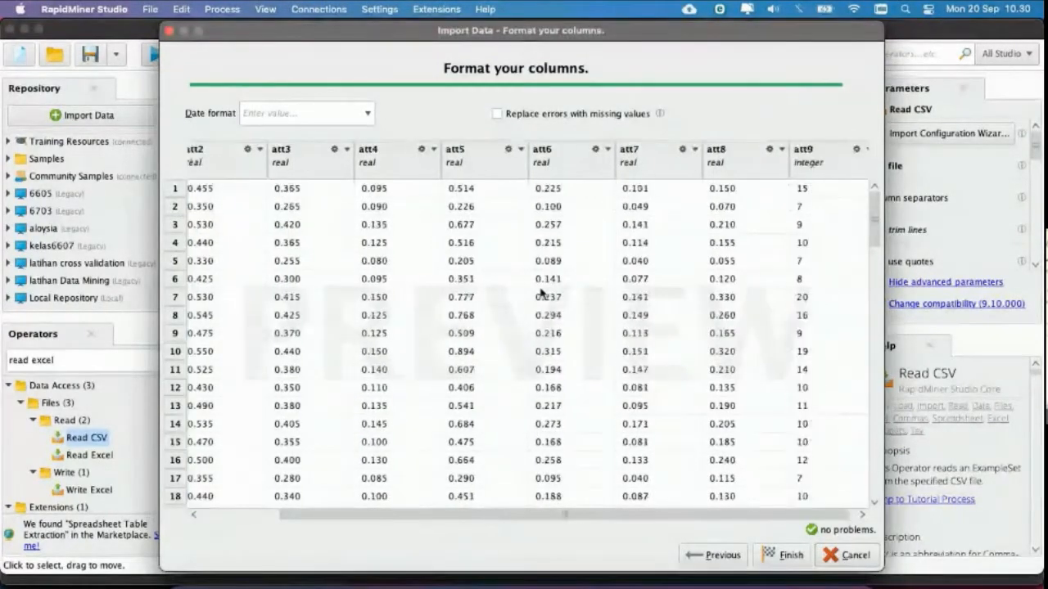
pyautogui.hscroll(-2, 516, 293)
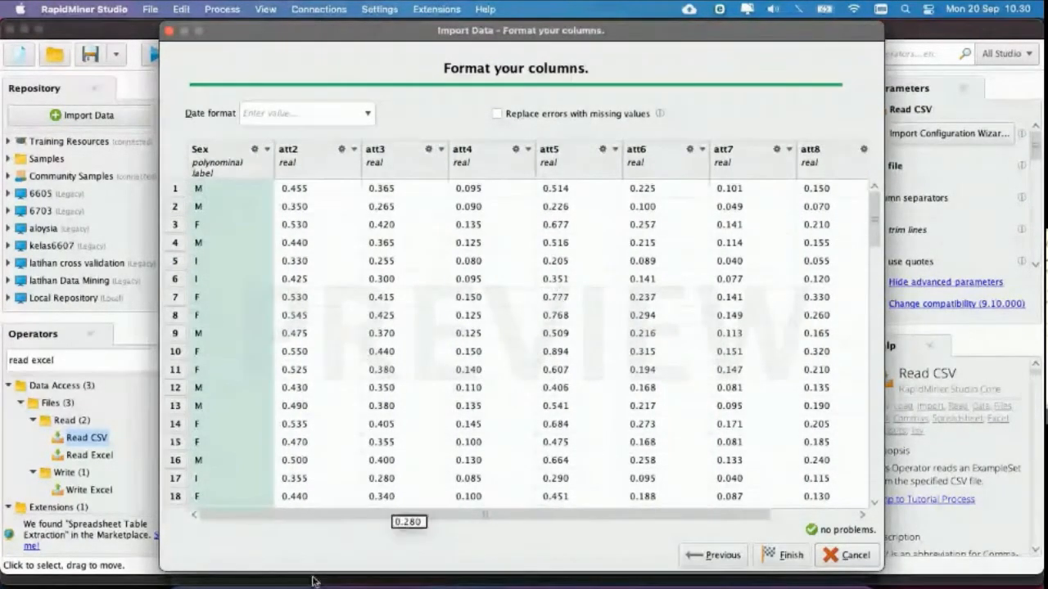
pyautogui.click(353, 150)
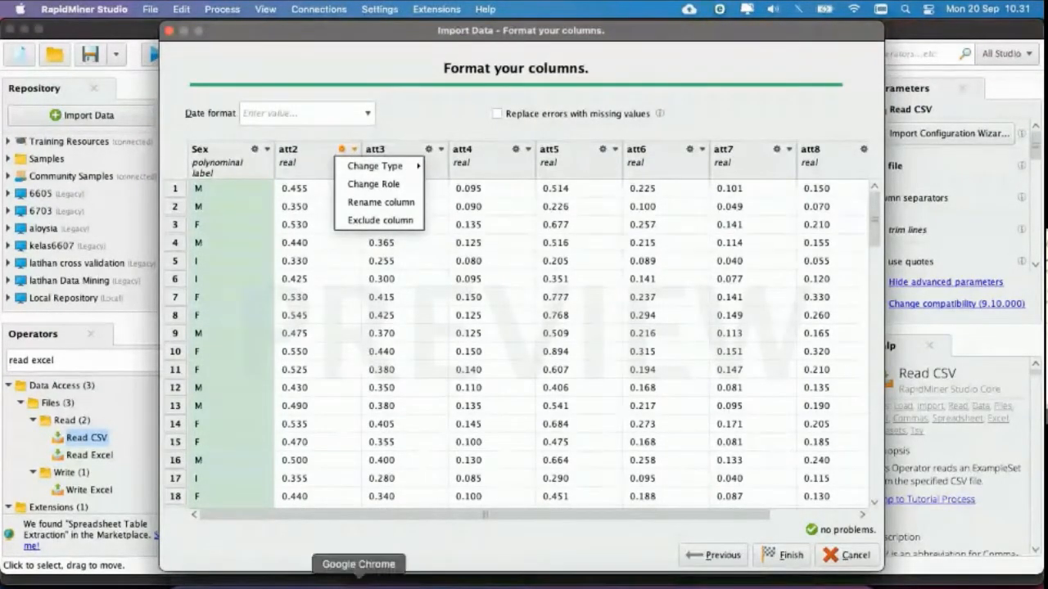
pyautogui.click(359, 578)
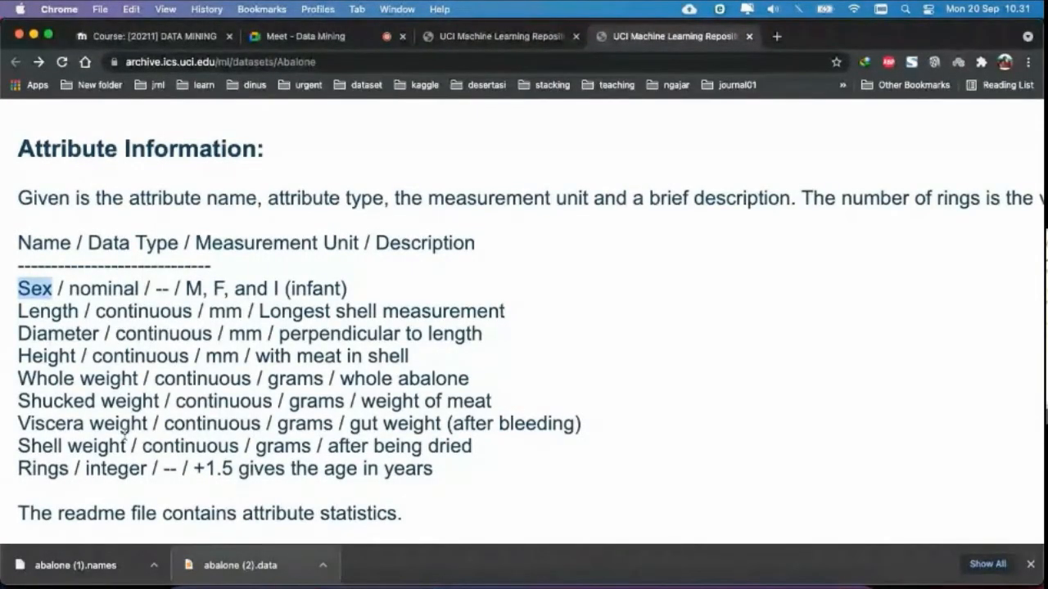
pyautogui.doubleClick(35, 311)
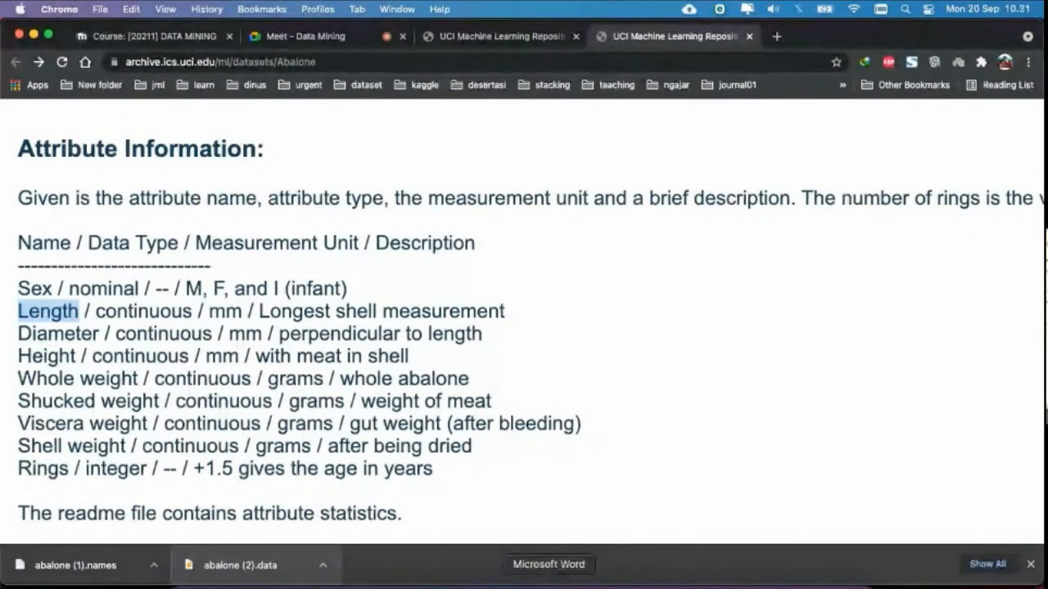
pyautogui.click(603, 583)
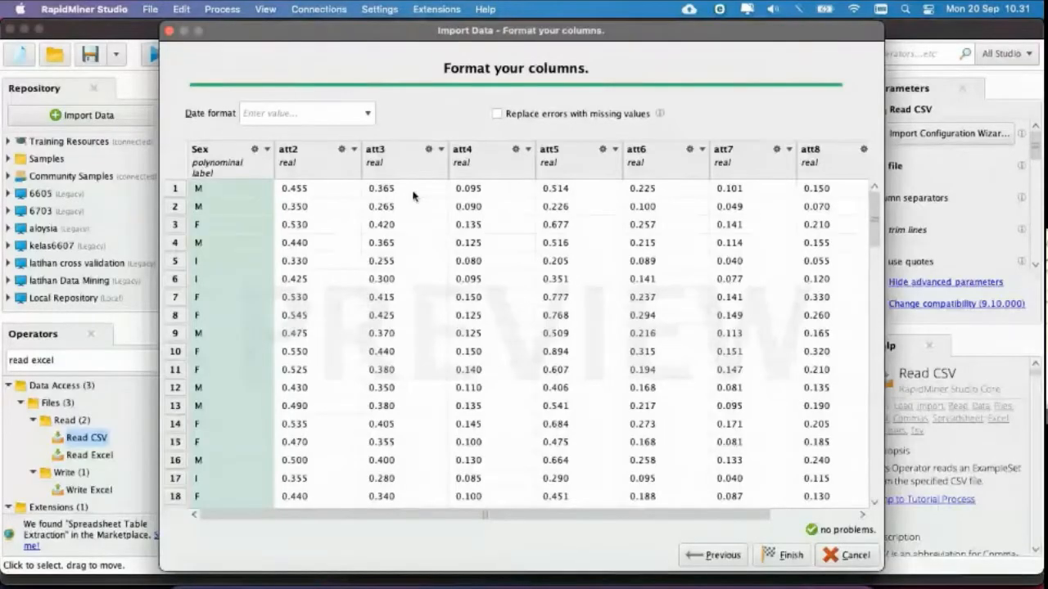
pyautogui.click(355, 149)
pyautogui.moveTo(364, 163)
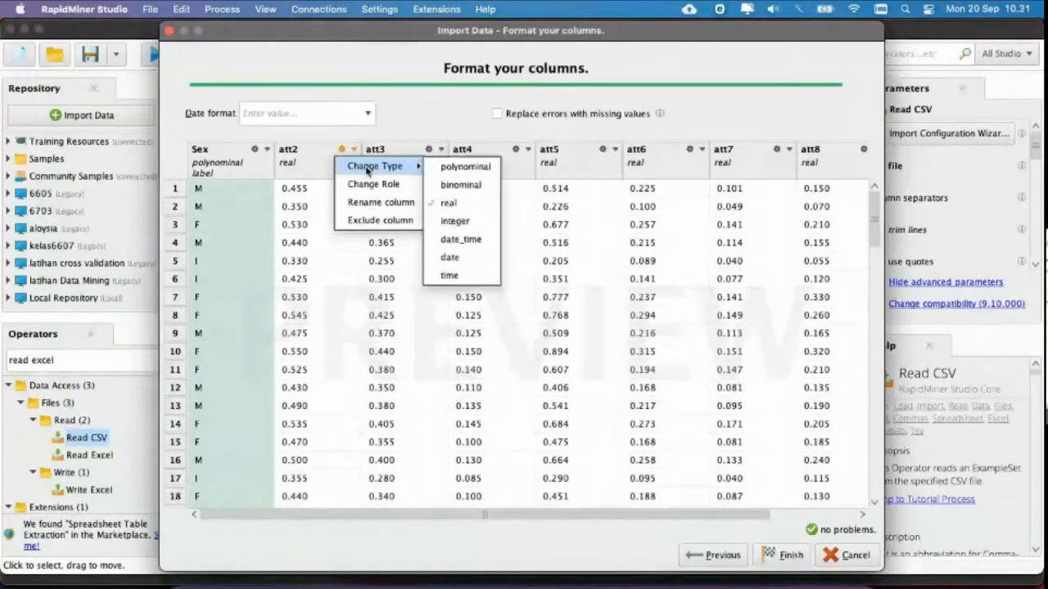
pyautogui.click(371, 205)
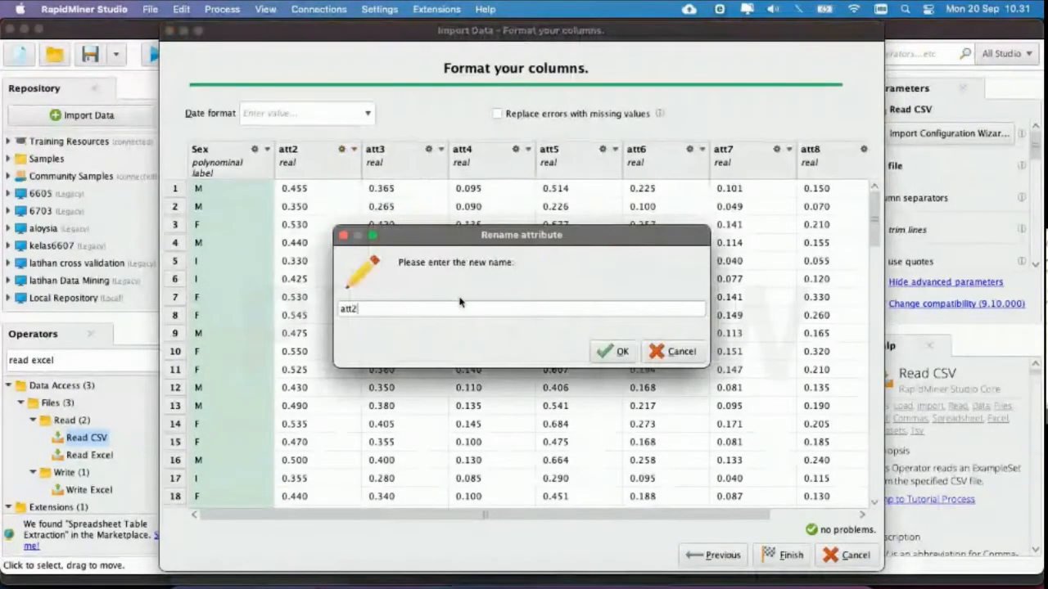
pyautogui.write('Length')
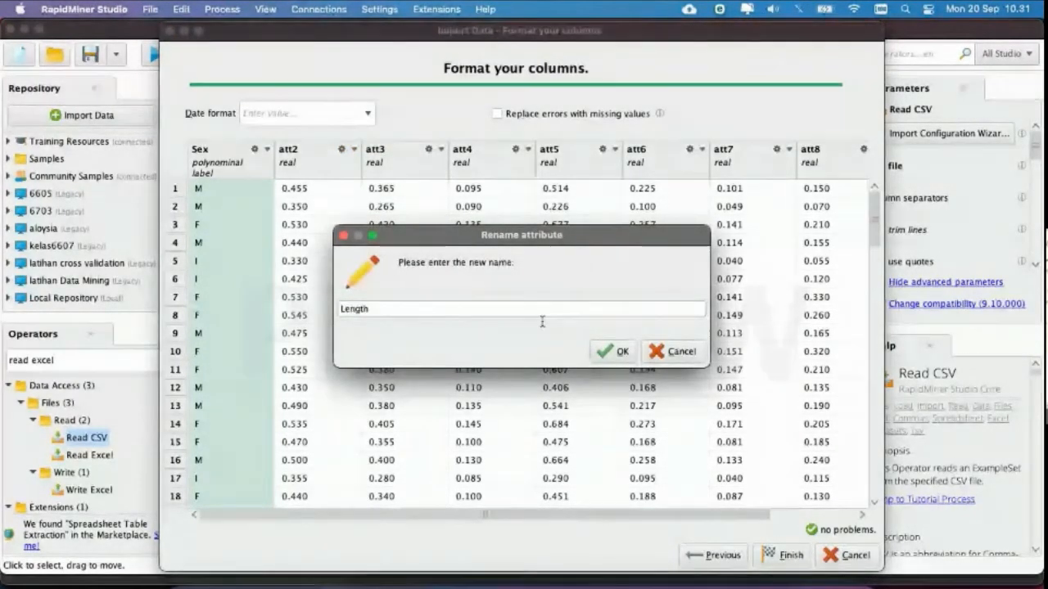
pyautogui.click(619, 351)
# Step: Copy the name Diameter from the attribute list in Chrome and rename the att3 column to Diameter in RapidMiner Studio
pyautogui.click(365, 582)
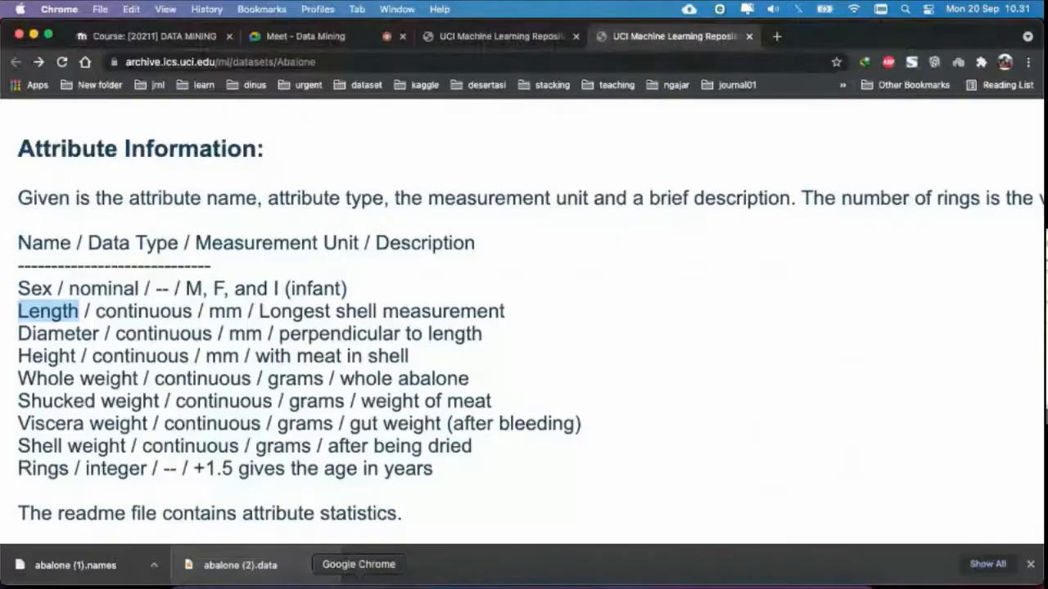
pyautogui.doubleClick(67, 328)
pyautogui.press('super+c')
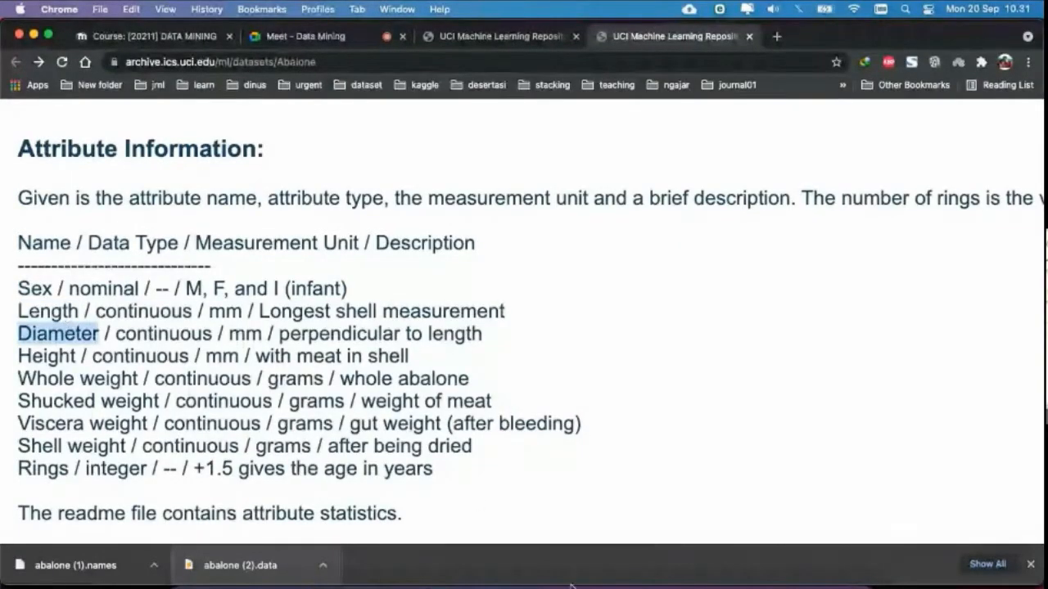
pyautogui.click(542, 578)
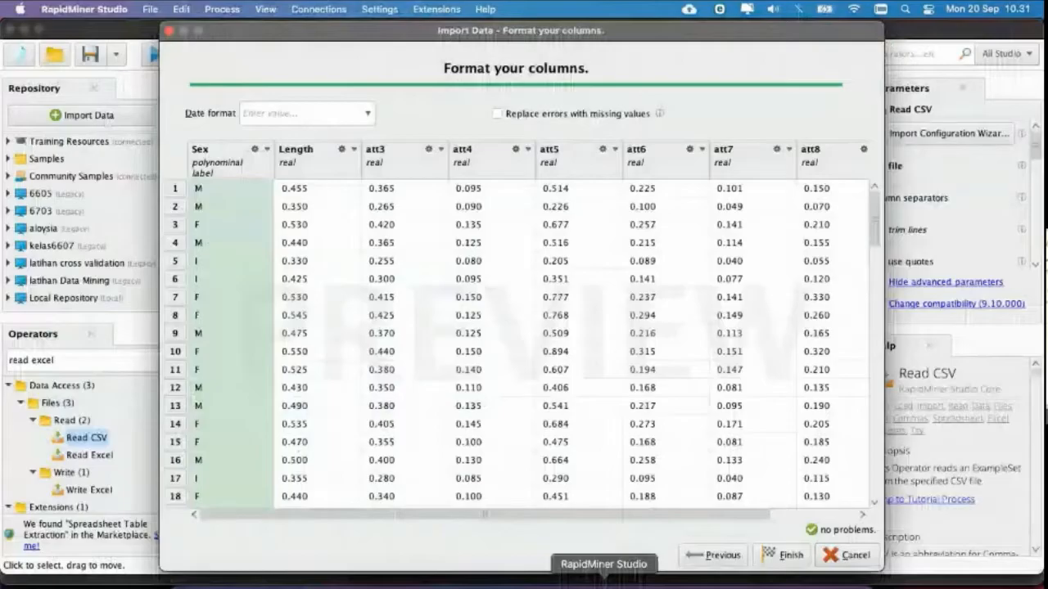
pyautogui.click(440, 150)
pyautogui.click(447, 202)
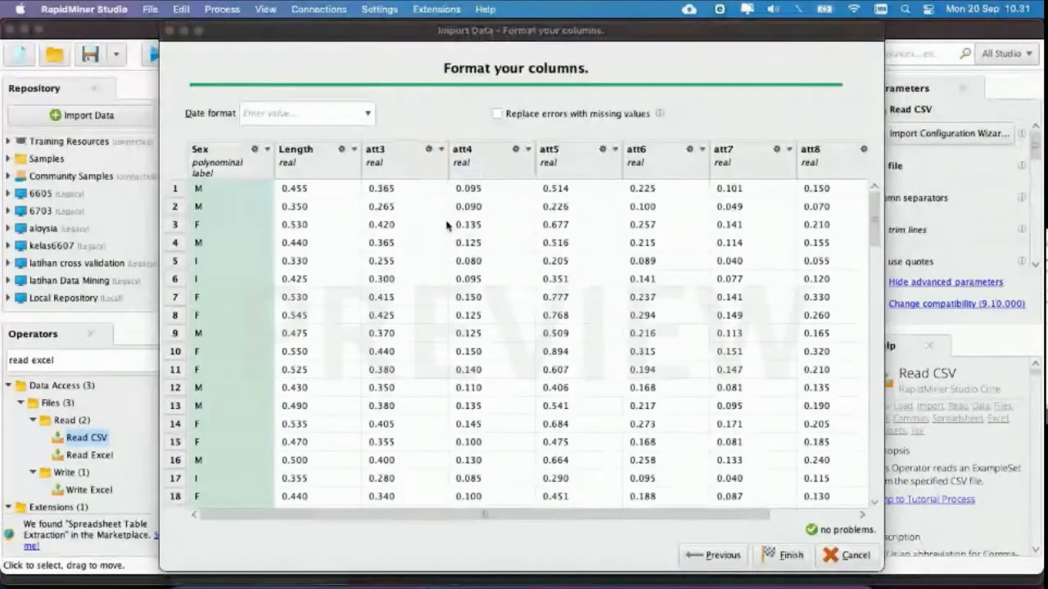
pyautogui.press('super+v')
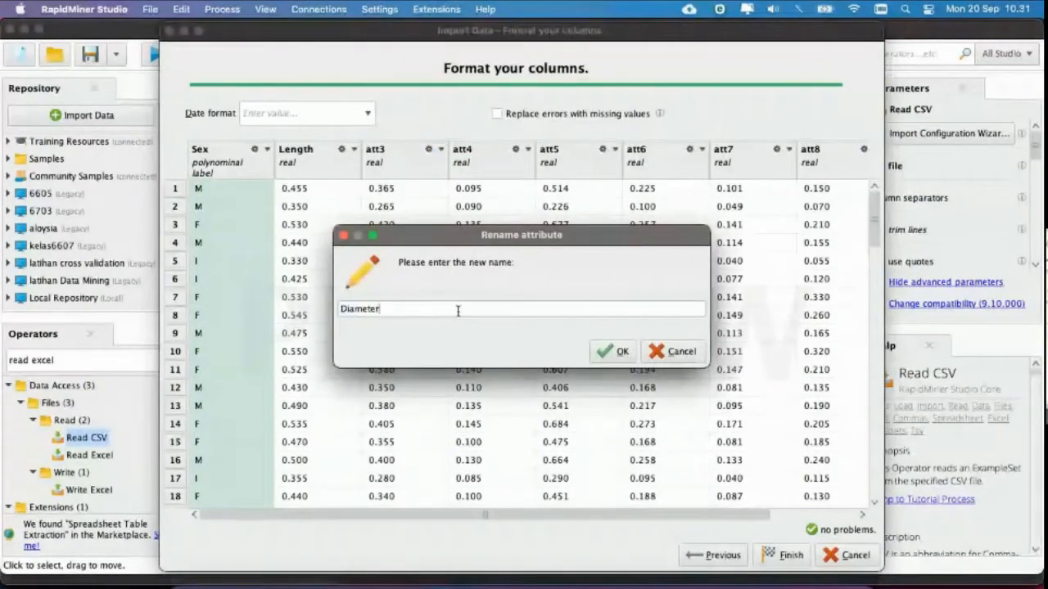
pyautogui.click(616, 352)
# Step: Copy the name Height from the attribute list in Chrome and rename the att4 column to Height in RapidMiner Studio
pyautogui.click(359, 578)
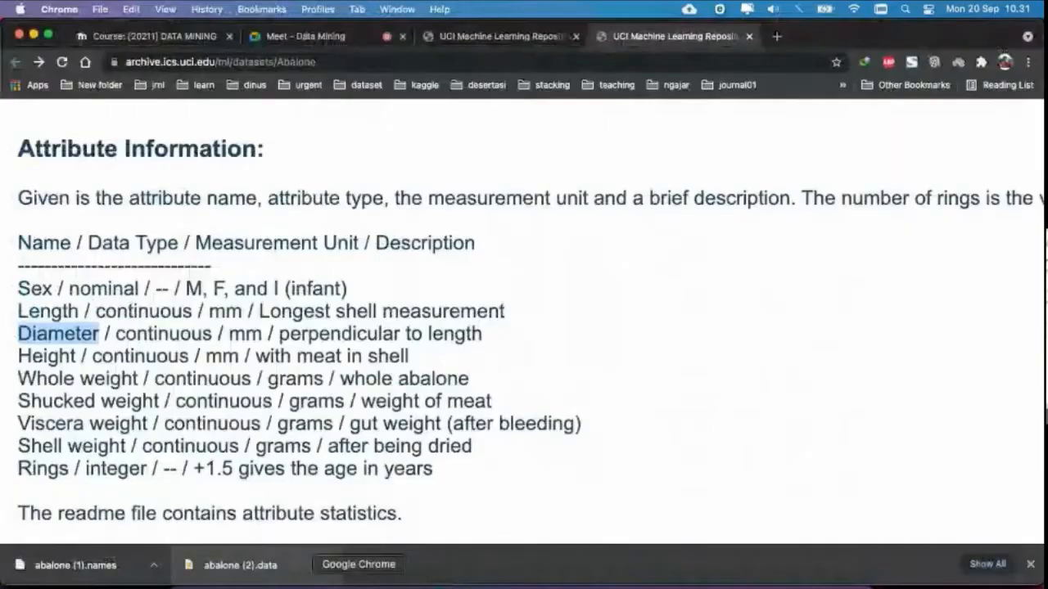
pyautogui.doubleClick(47, 356)
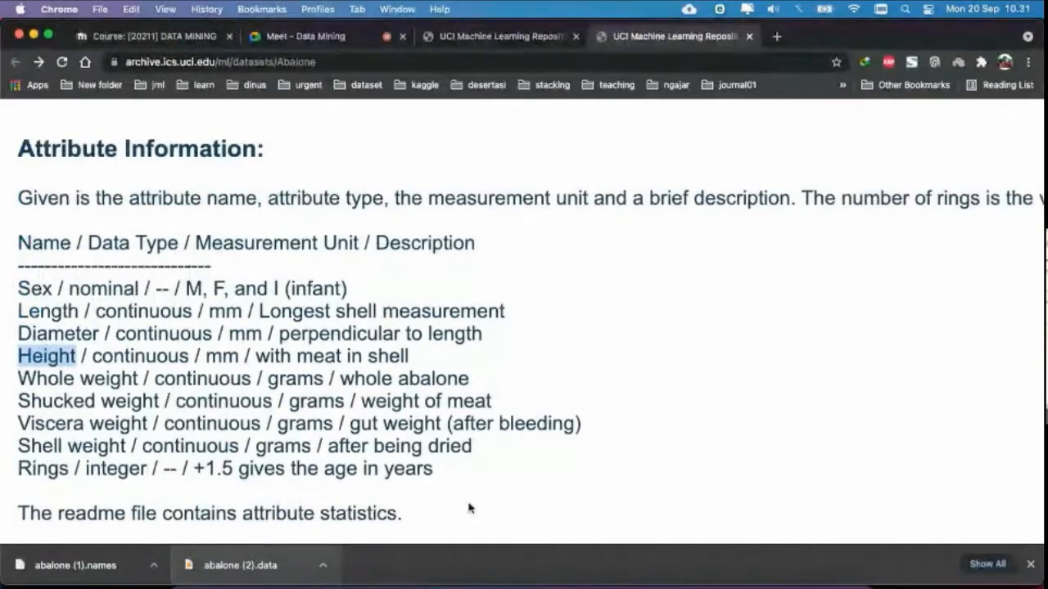
pyautogui.click(584, 583)
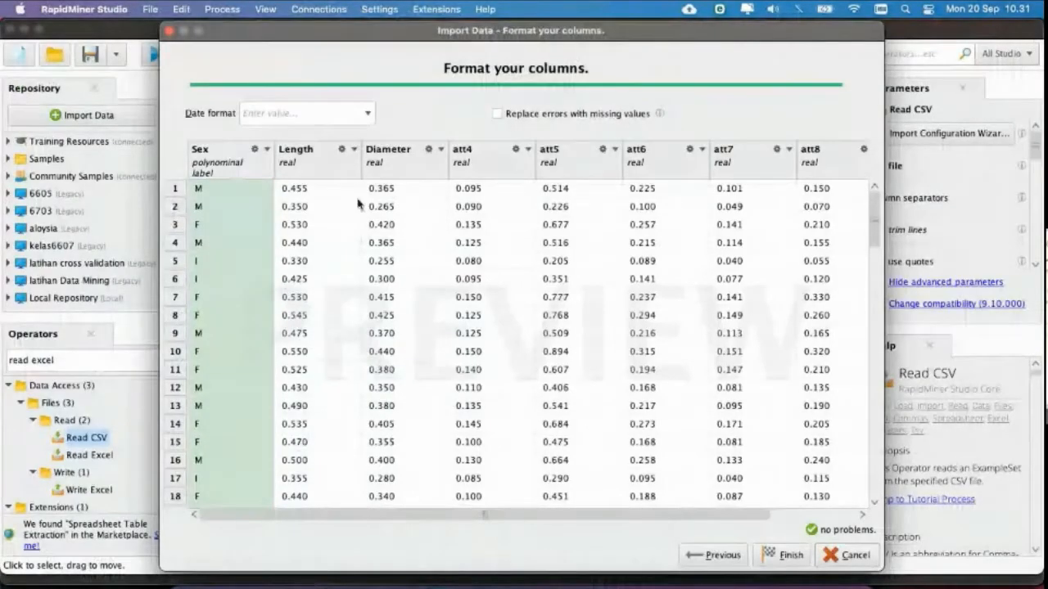
pyautogui.click(516, 149)
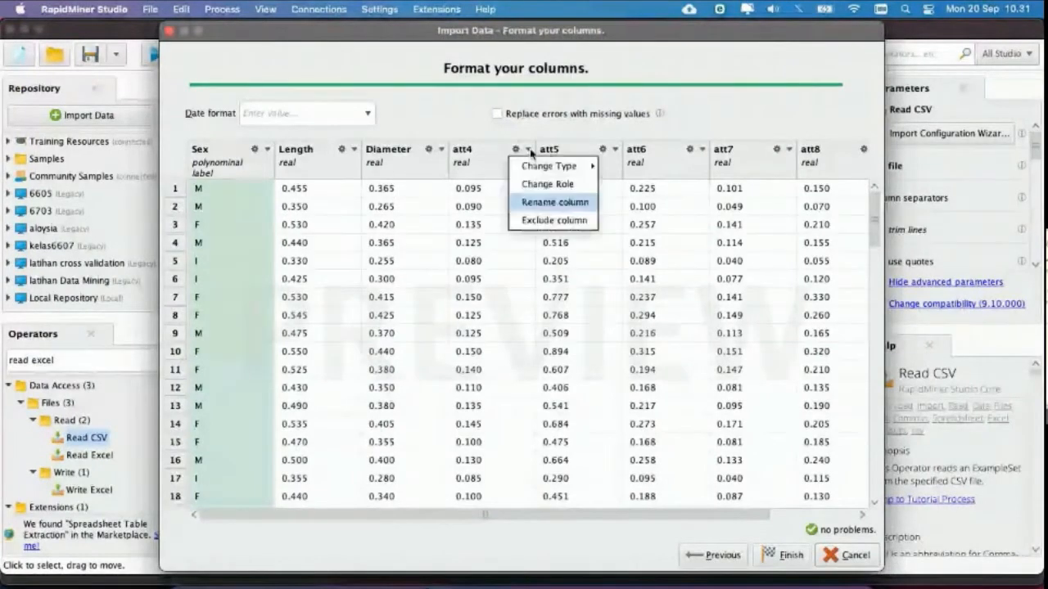
pyautogui.click(532, 201)
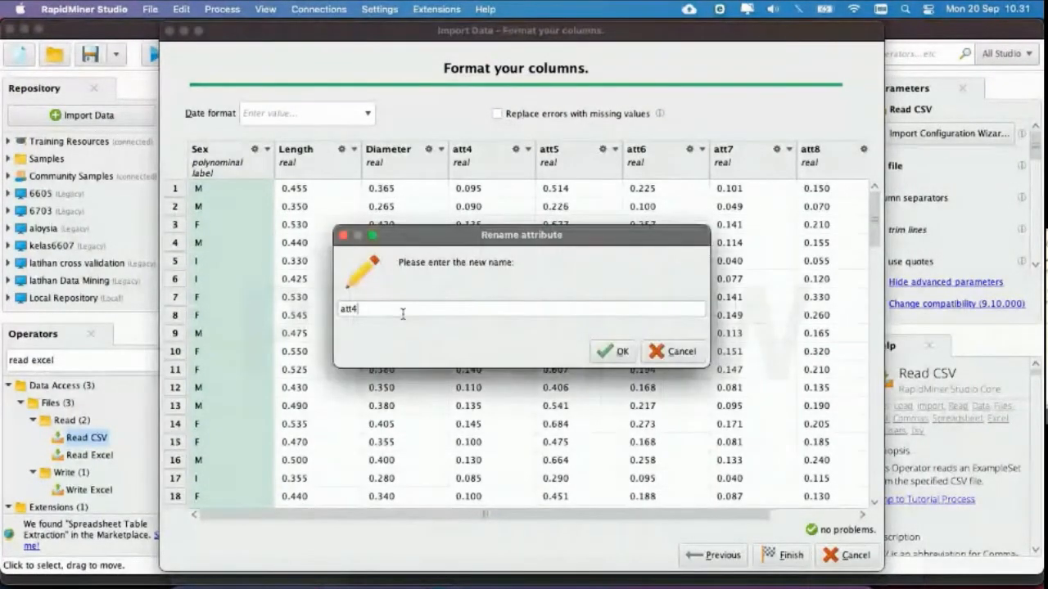
pyautogui.press('BackSpace')
pyautogui.press('BackSpace')
pyautogui.press('BackSpace')
pyautogui.press('BackSpace')
pyautogui.write('Height')
pyautogui.press('Return')
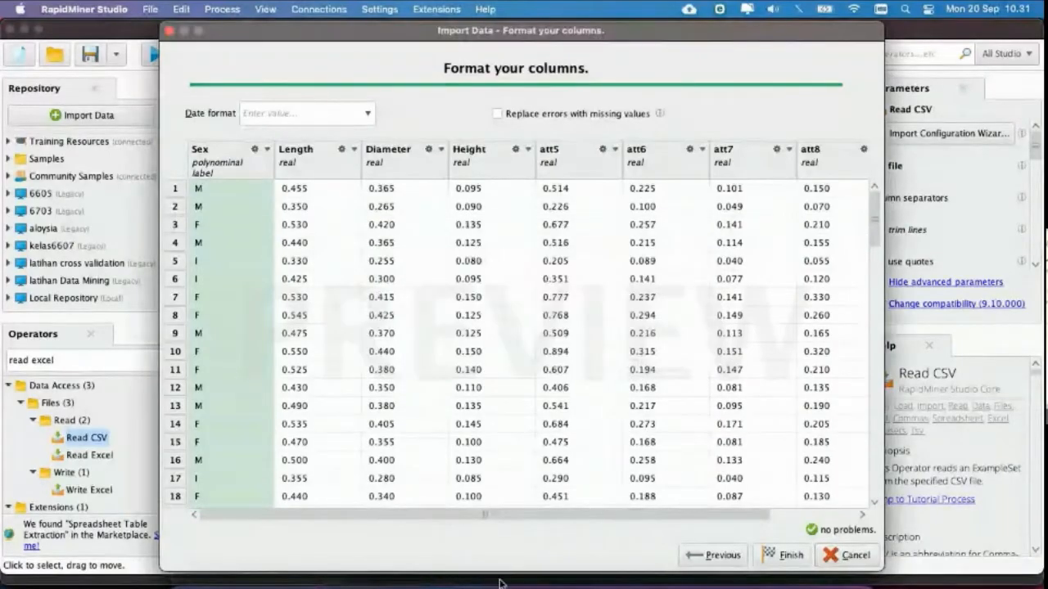
# Step: Copy the name Whole weight from the attribute list in Chrome and rename the att5 column to Whole weight in RapidMiner Studio
pyautogui.click(360, 580)
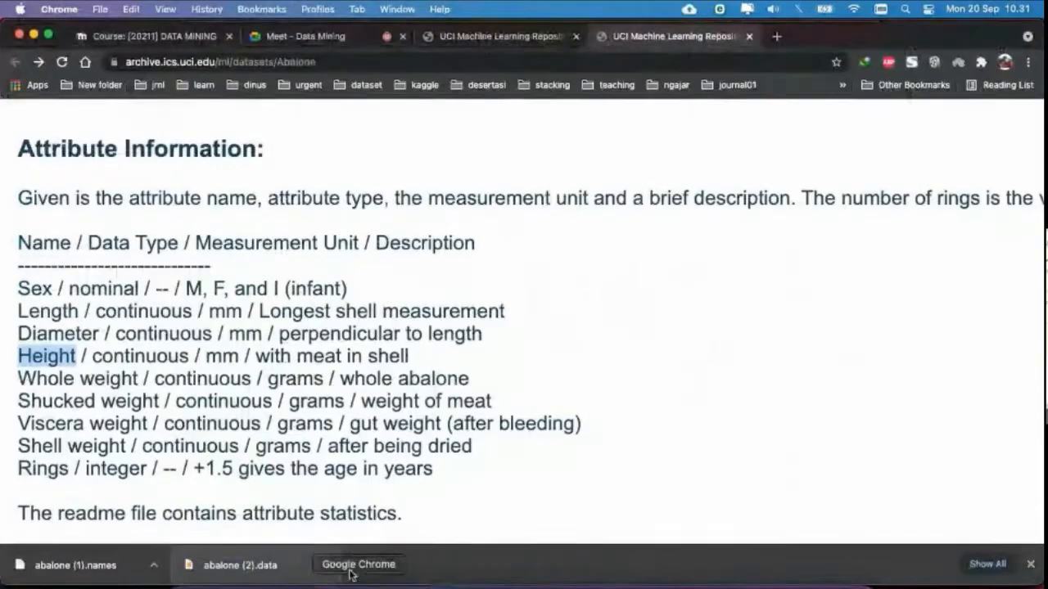
pyautogui.click(318, 34)
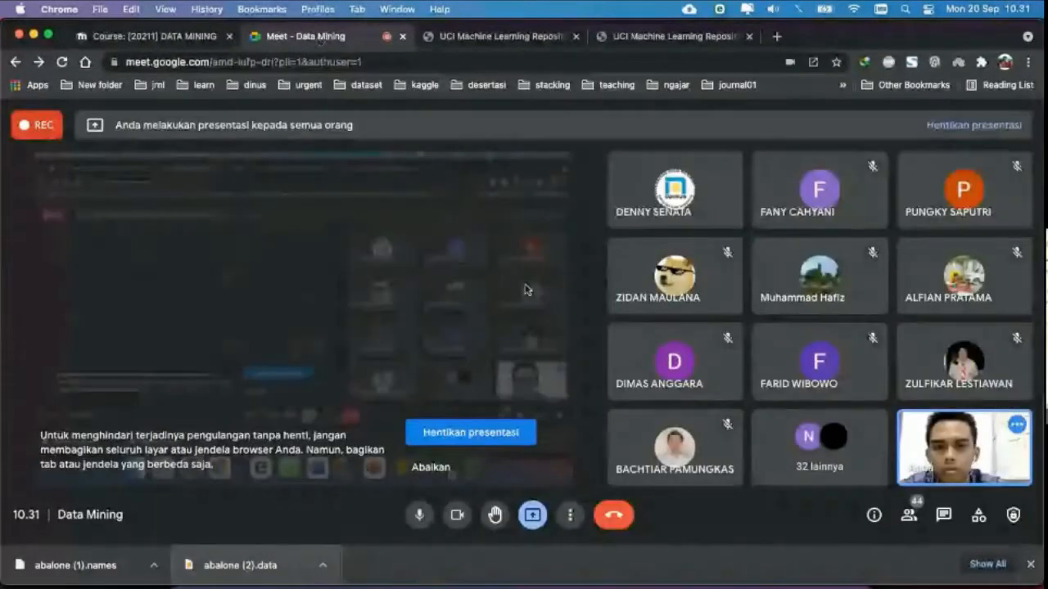
pyautogui.click(676, 37)
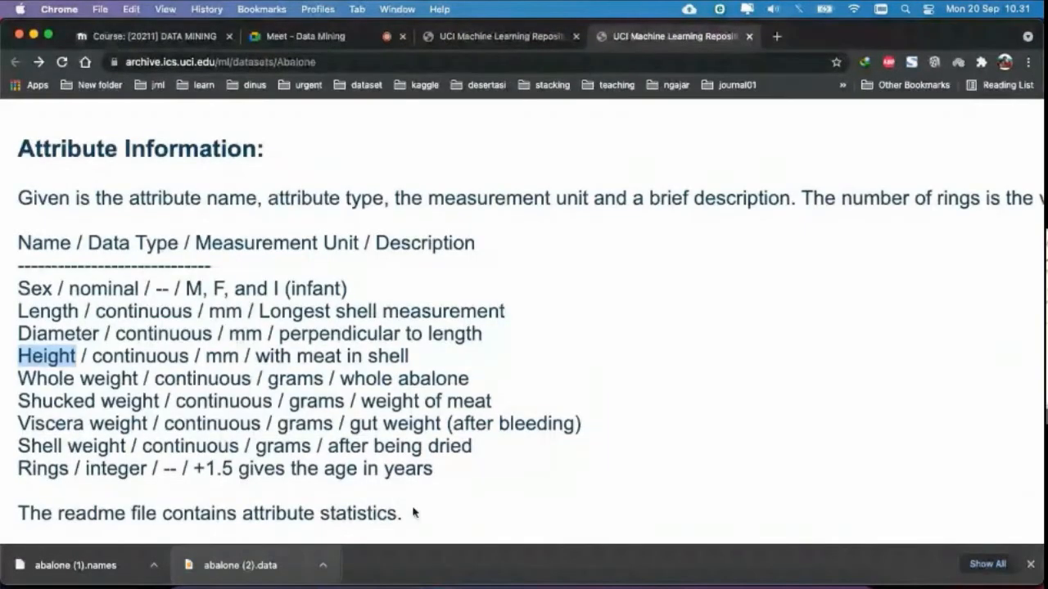
pyautogui.moveTo(18, 379); pyautogui.dragTo(144, 379)
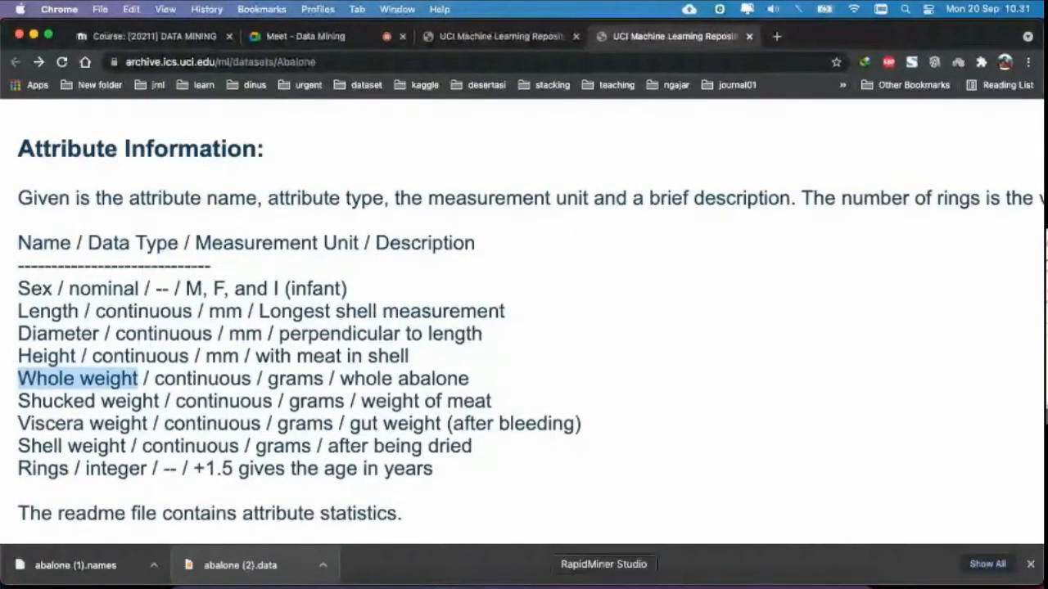
pyautogui.click(604, 581)
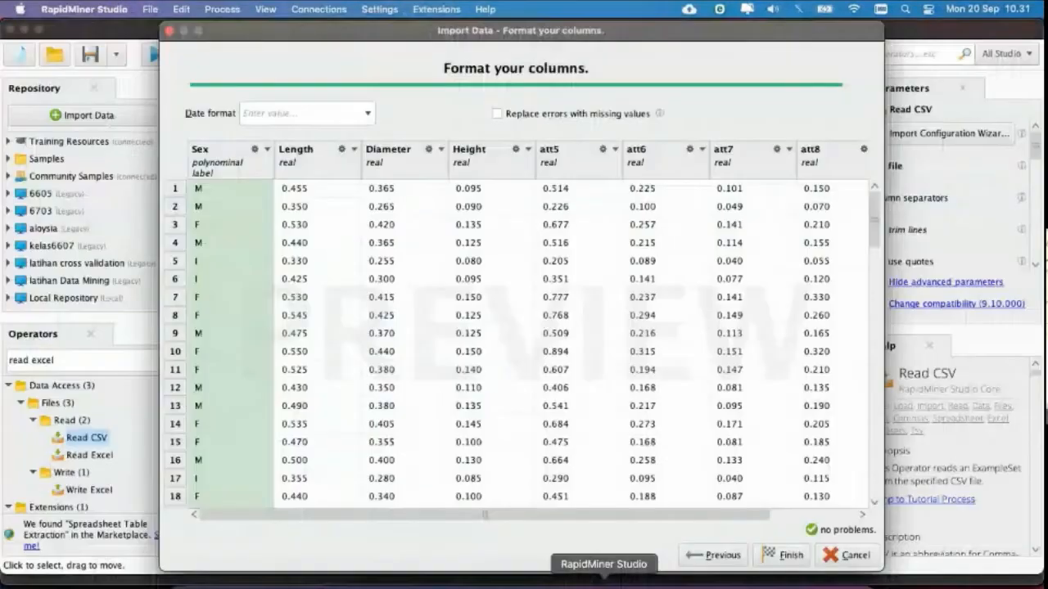
pyautogui.click(615, 150)
pyautogui.click(627, 201)
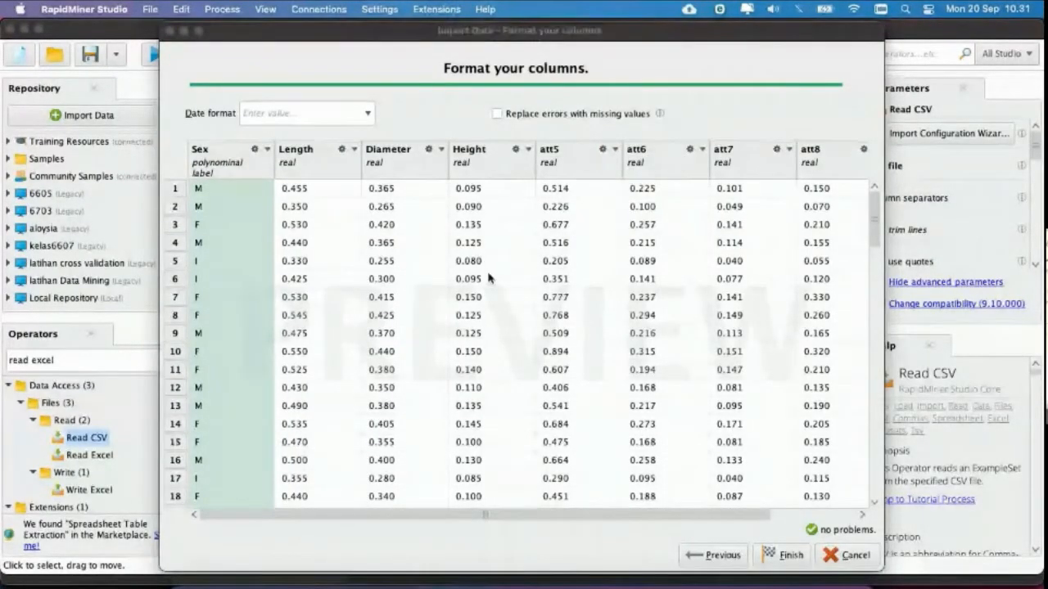
pyautogui.press('super+a')
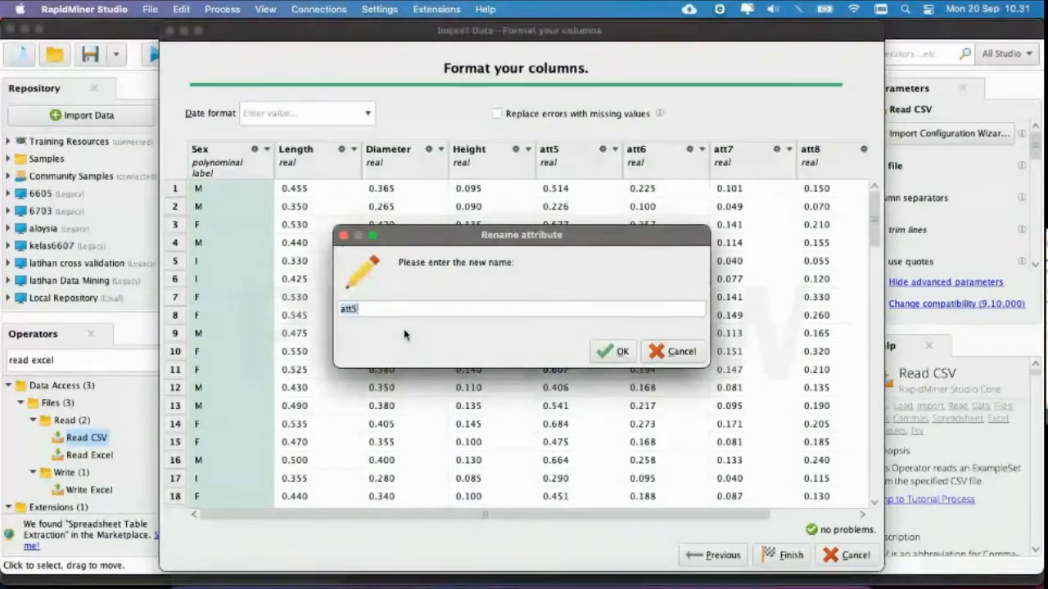
pyautogui.click(610, 356)
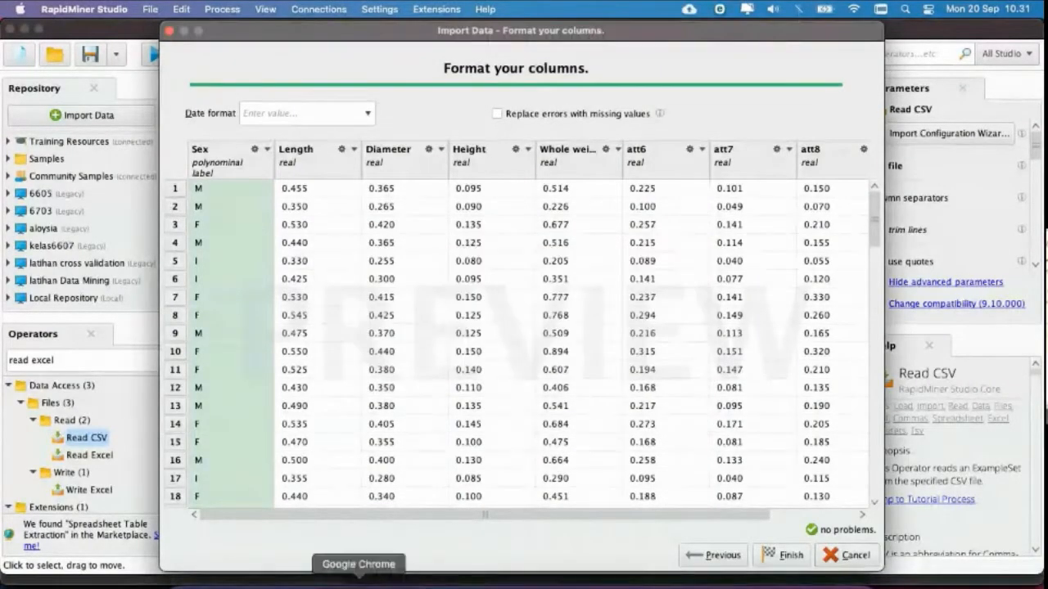
# Step: Copy the name Shucked weight from the attribute list in Chrome and rename the att6 column to Shucked weight in RapidMiner Studio
pyautogui.click(373, 581)
pyautogui.moveTo(19, 400); pyautogui.dragTo(153, 398)
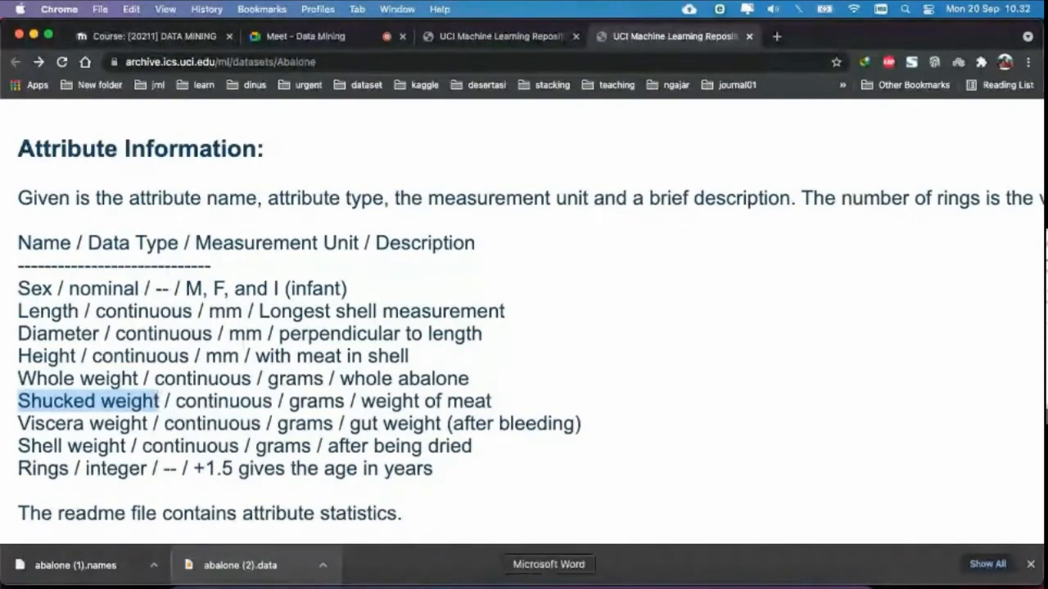
pyautogui.click(540, 581)
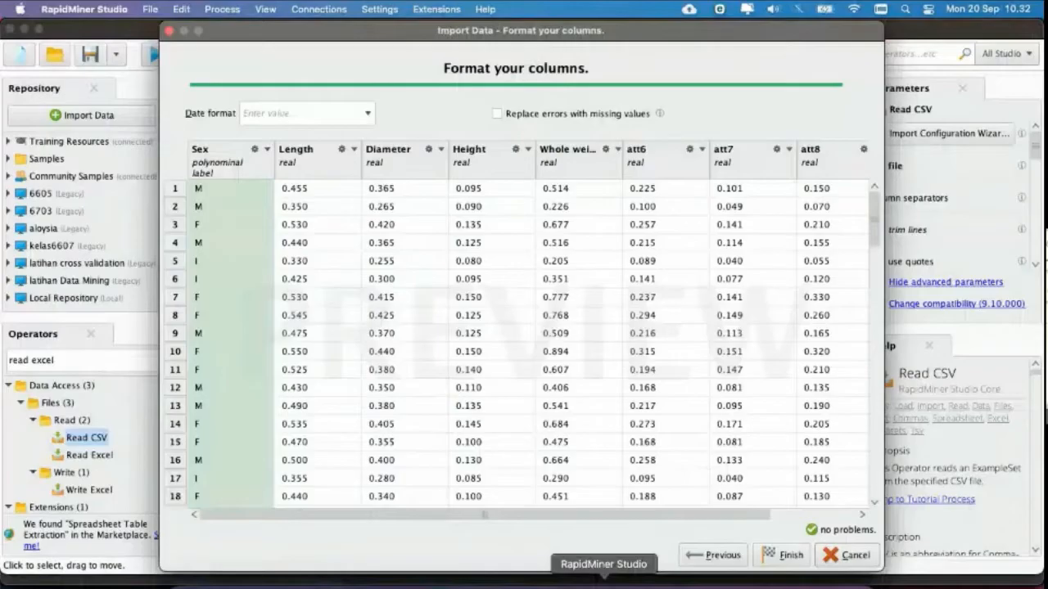
pyautogui.click(702, 152)
pyautogui.click(712, 200)
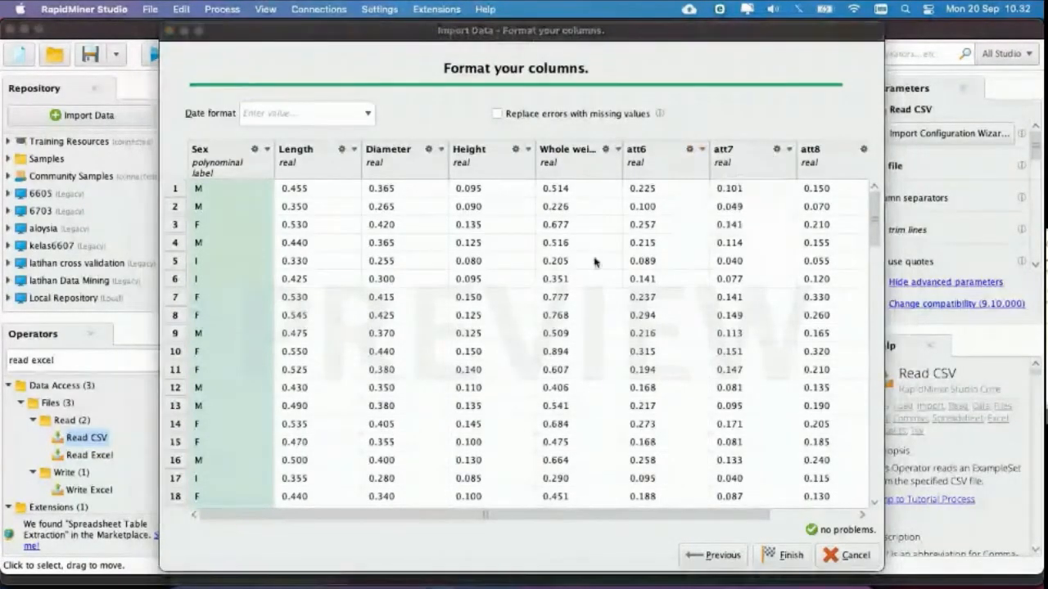
pyautogui.doubleClick(431, 308)
pyautogui.write('Shucked weight')
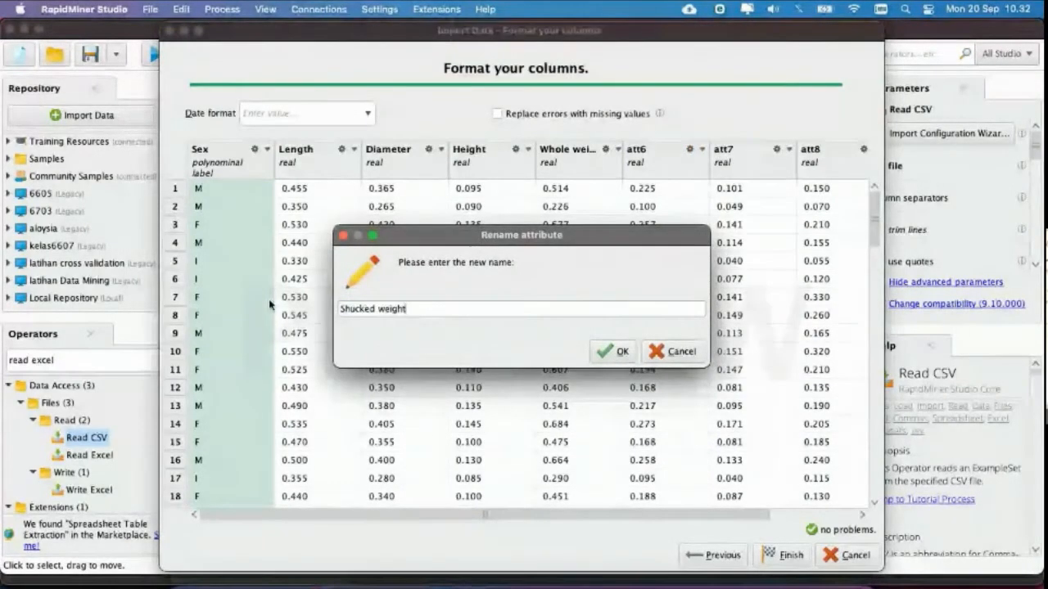
pyautogui.click(612, 351)
# Step: Rename the att7 column to Viscera Weight
pyautogui.click(787, 150)
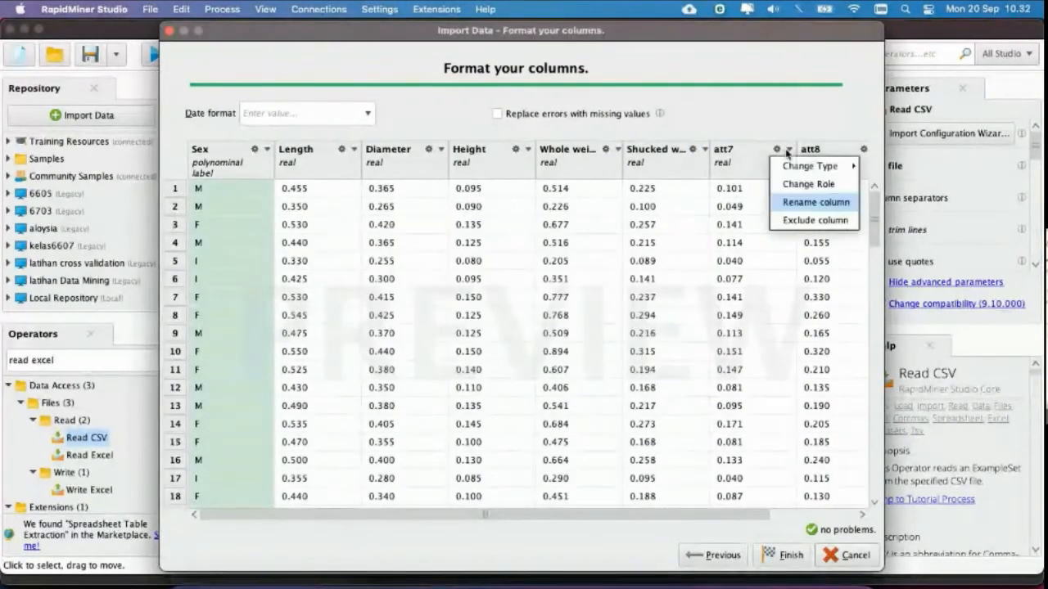
pyautogui.click(800, 201)
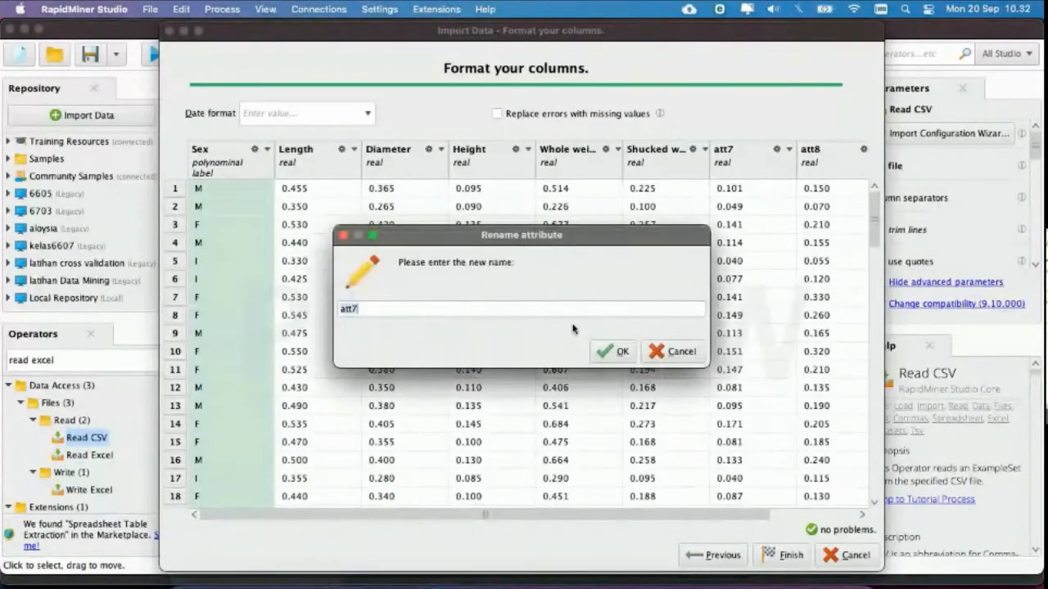
pyautogui.write('Viscera W')
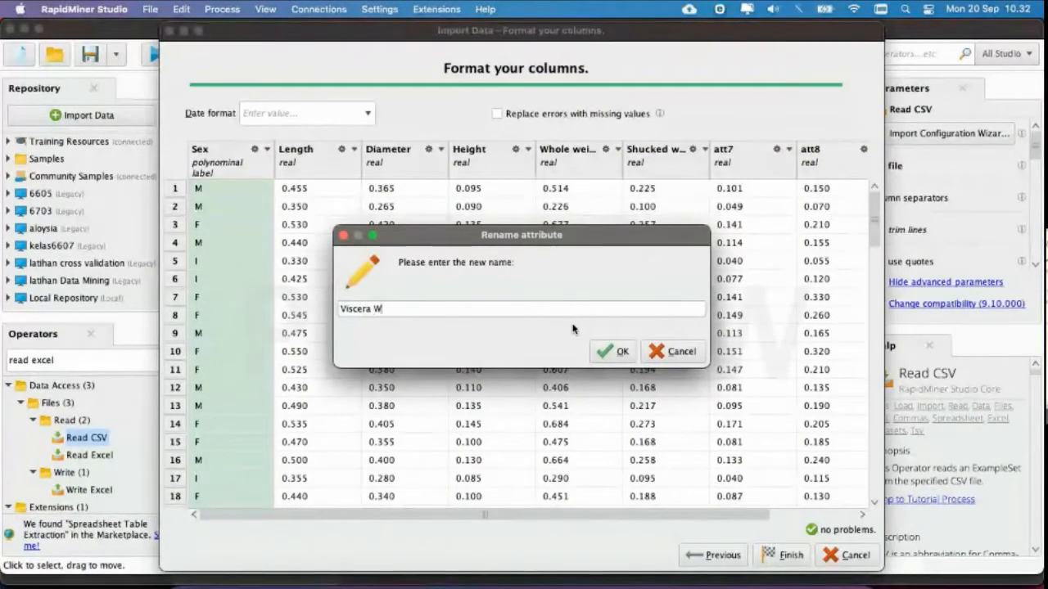
pyautogui.write('eight')
pyautogui.press('Return')
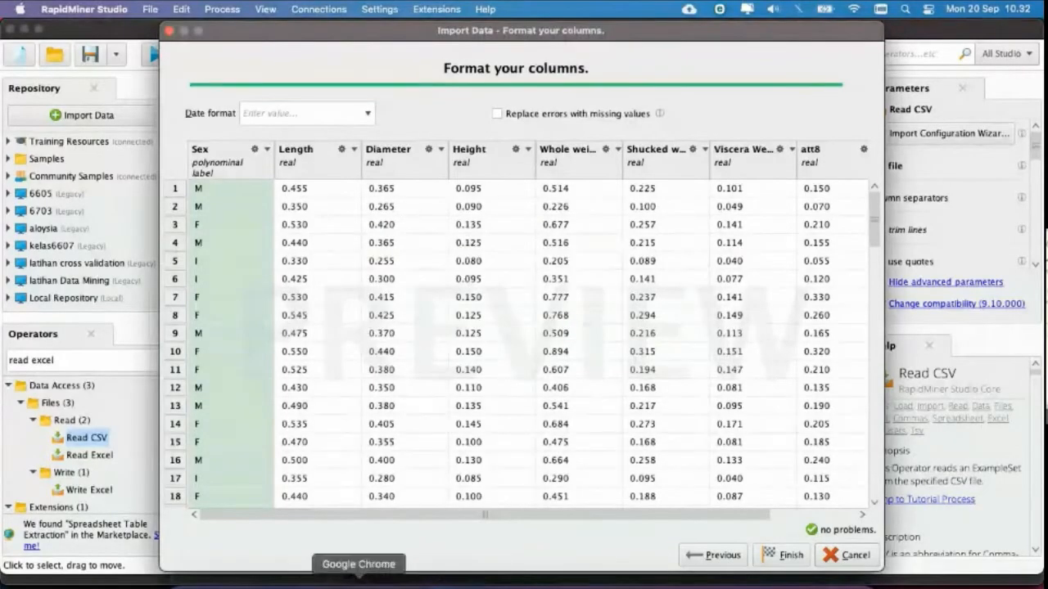
# Step: Copy the name Shell weight from the attribute list in Chrome and rename the att8 column to Shell weight in RapidMiner Studio
pyautogui.click(357, 581)
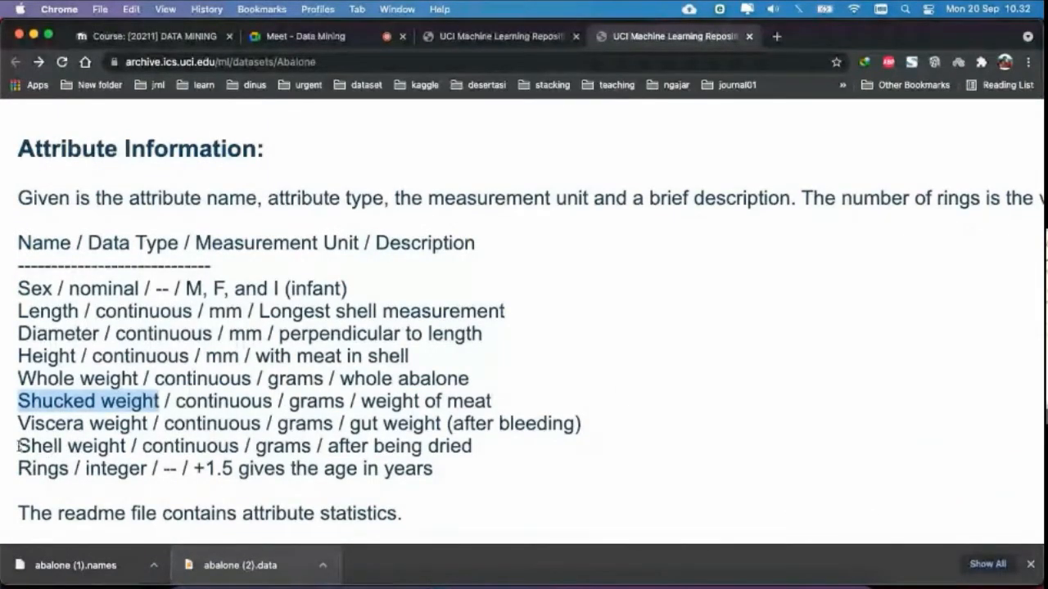
pyautogui.moveTo(18, 446); pyautogui.dragTo(112, 446)
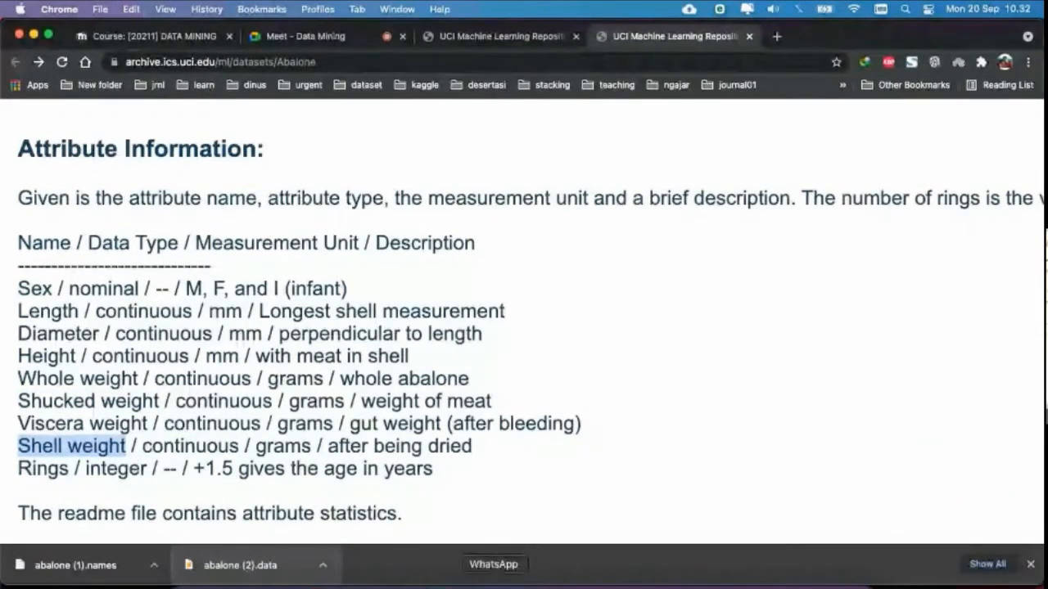
pyautogui.click(877, 581)
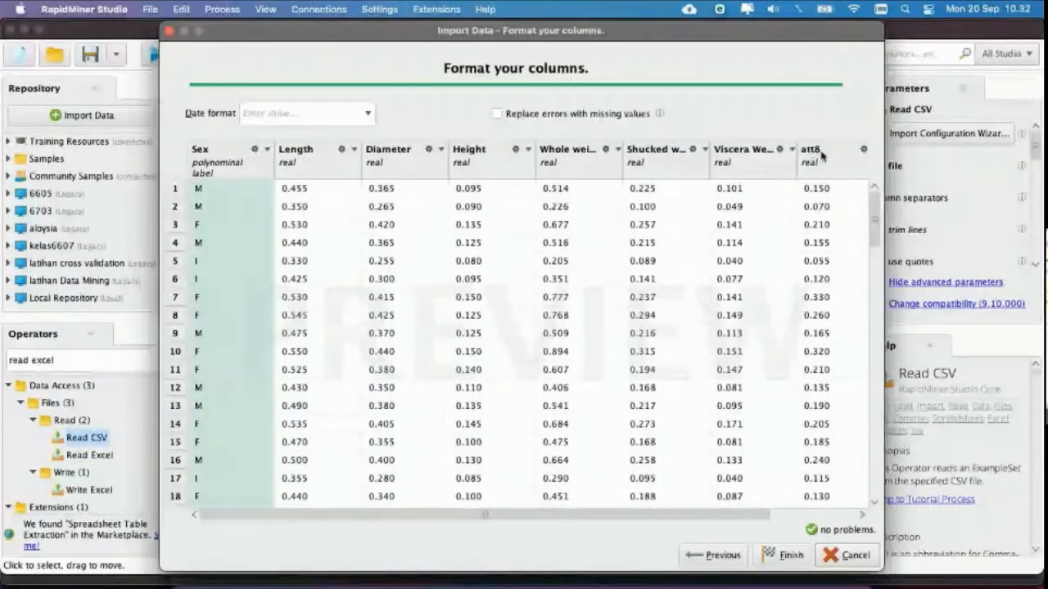
pyautogui.hscroll(3, 821, 156)
pyautogui.click(772, 149)
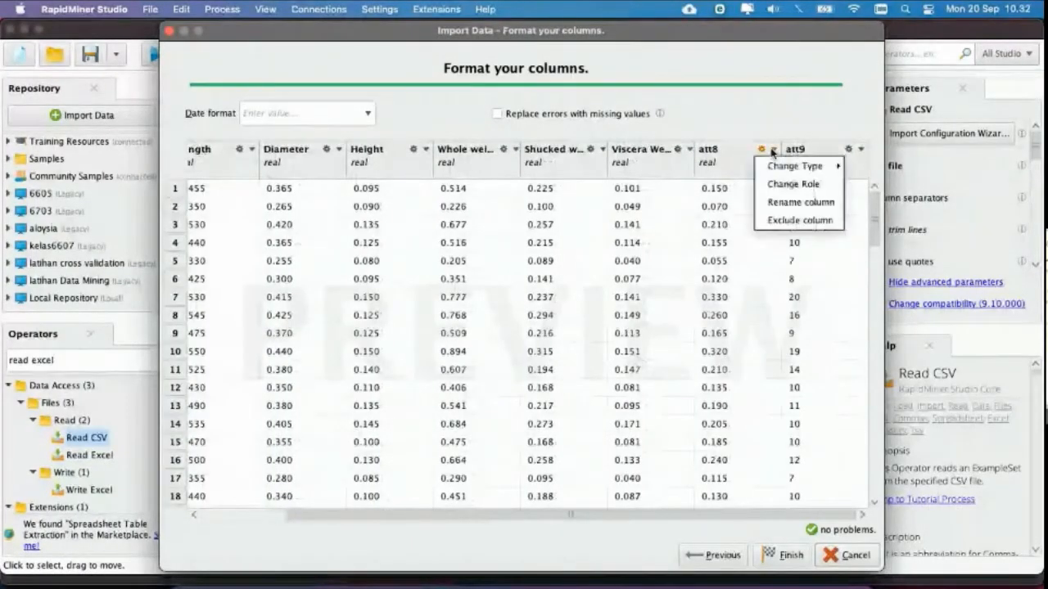
pyautogui.click(800, 202)
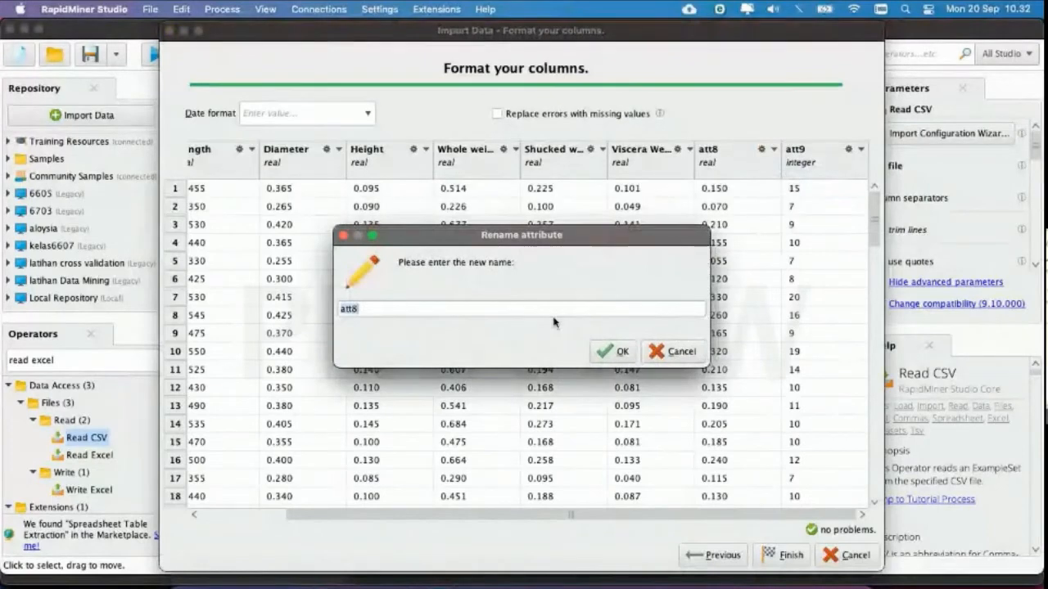
pyautogui.write('Shell weight')
pyautogui.click(627, 354)
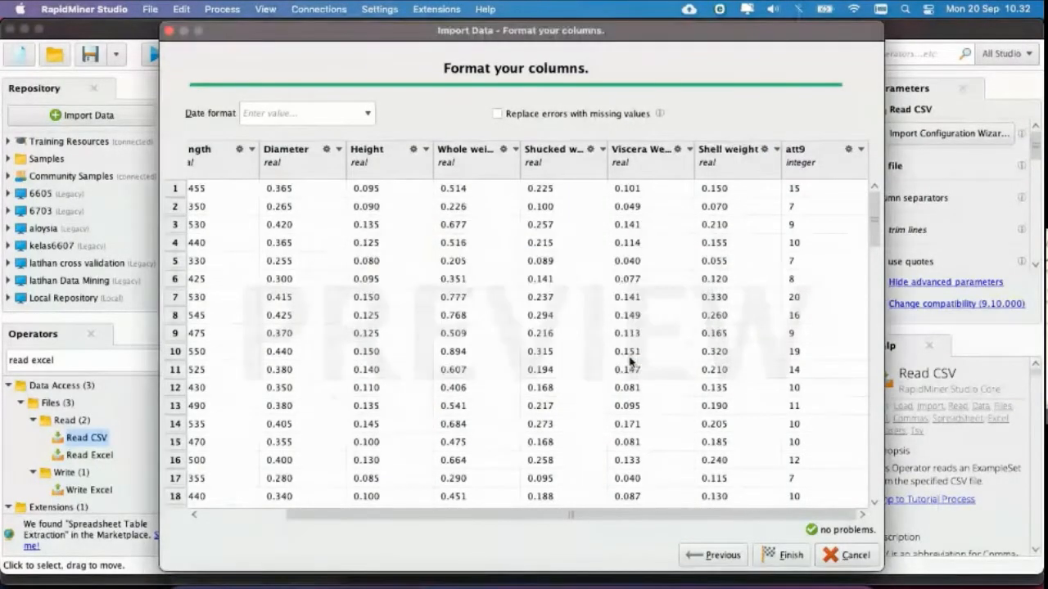
# Step: Rename the att9 column to Rings and finish the data import configuration
pyautogui.click(859, 149)
pyautogui.click(807, 201)
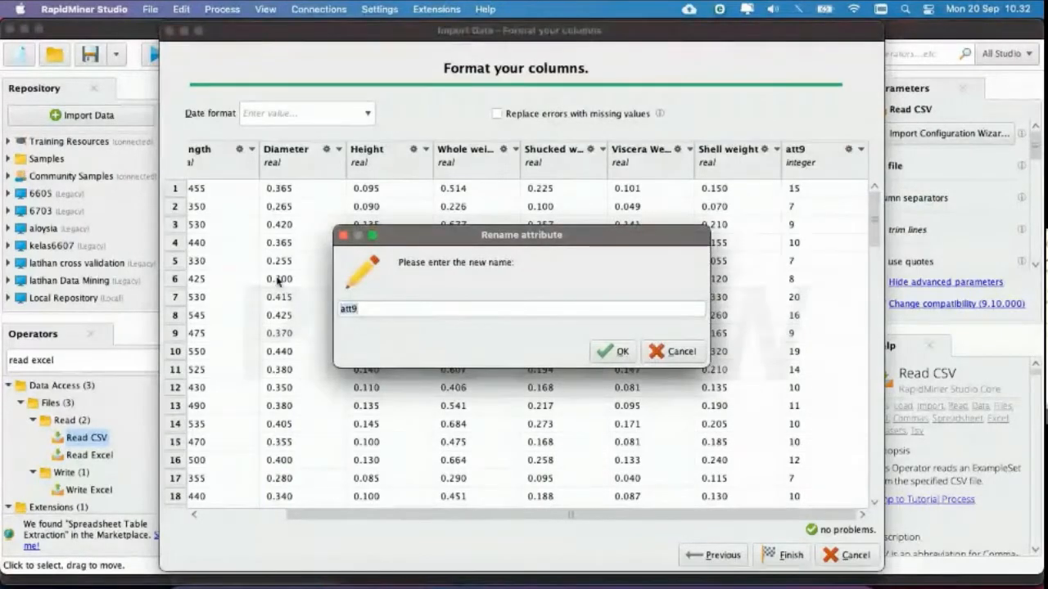
pyautogui.click(609, 353)
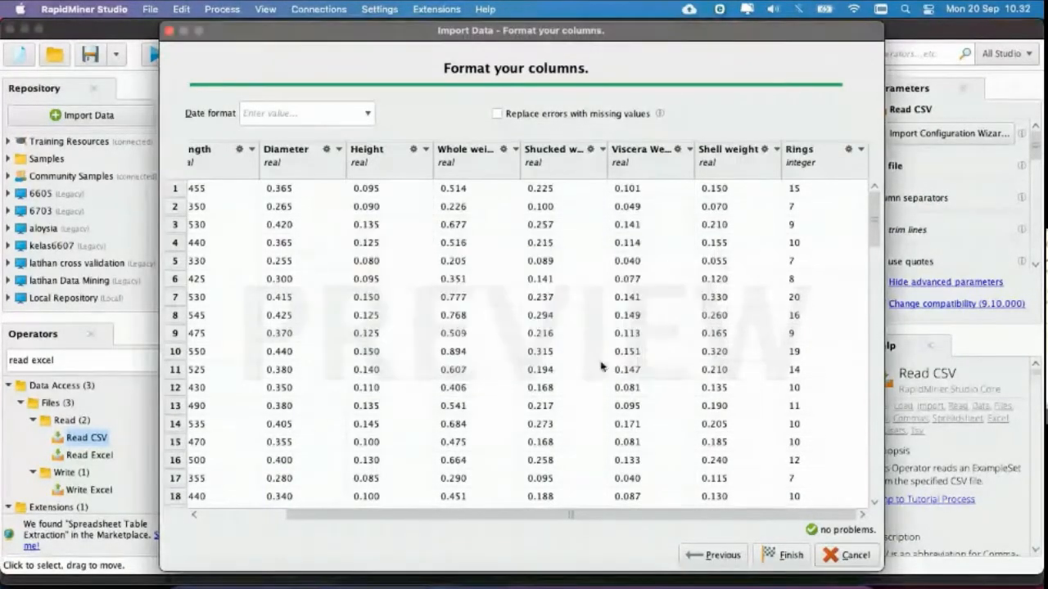
pyautogui.click(784, 556)
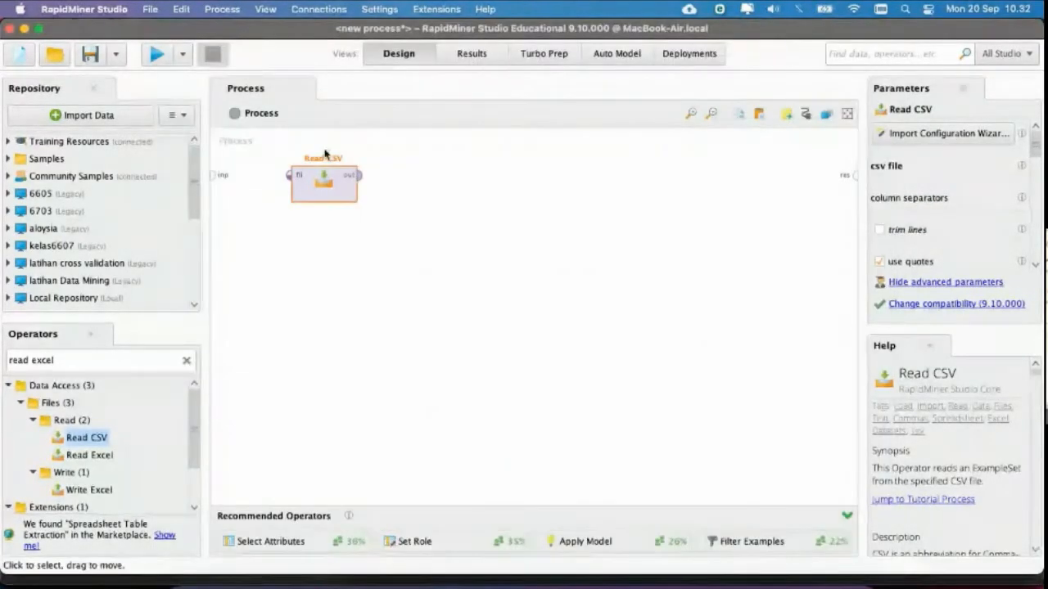
# Step: Connect the Read CSV output to the process result port and run the process
pyautogui.click(357, 175)
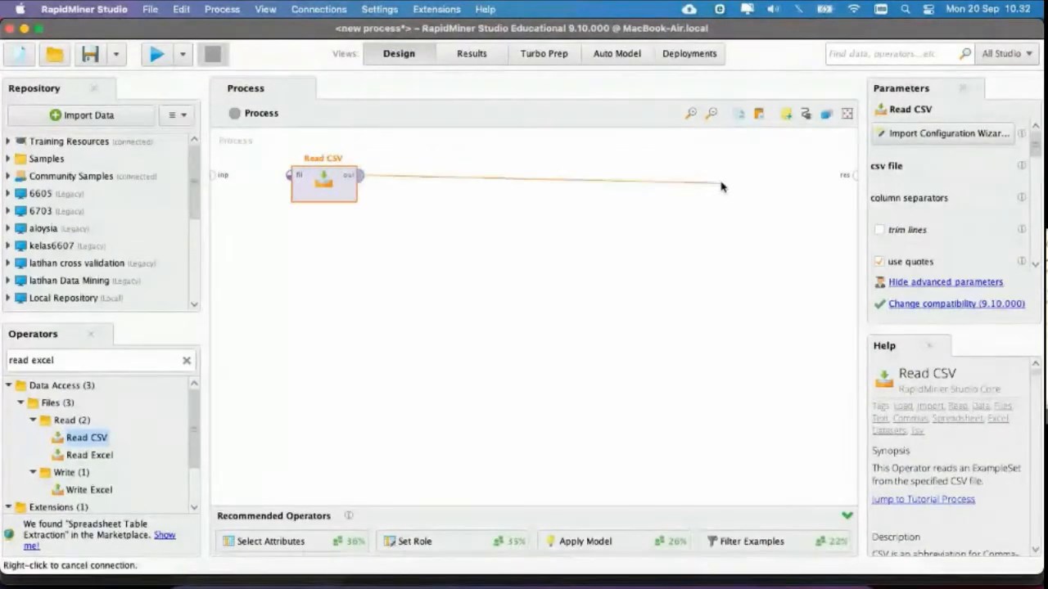
pyautogui.click(853, 175)
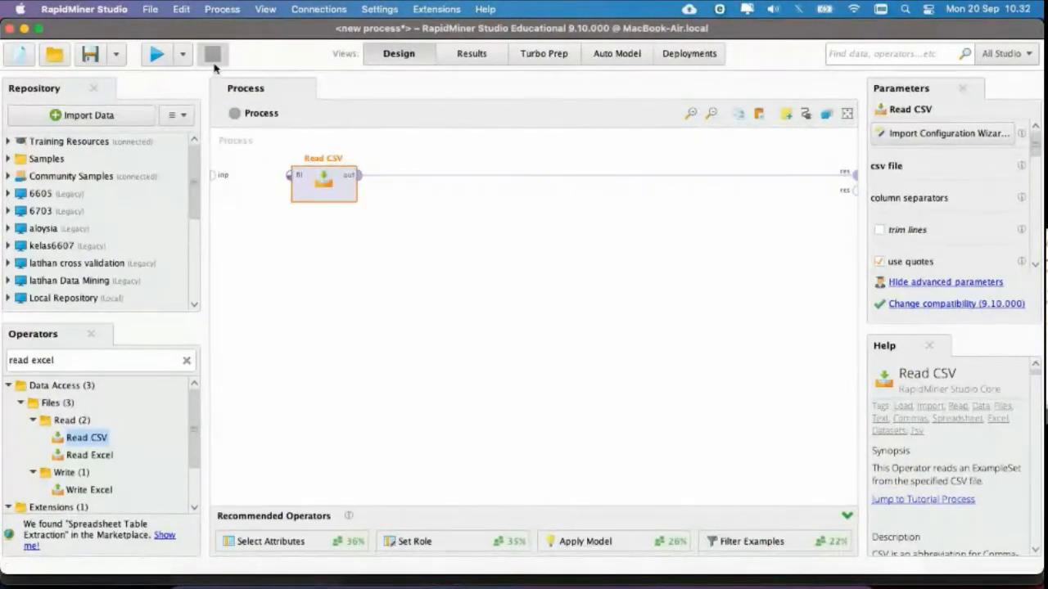
pyautogui.click(164, 60)
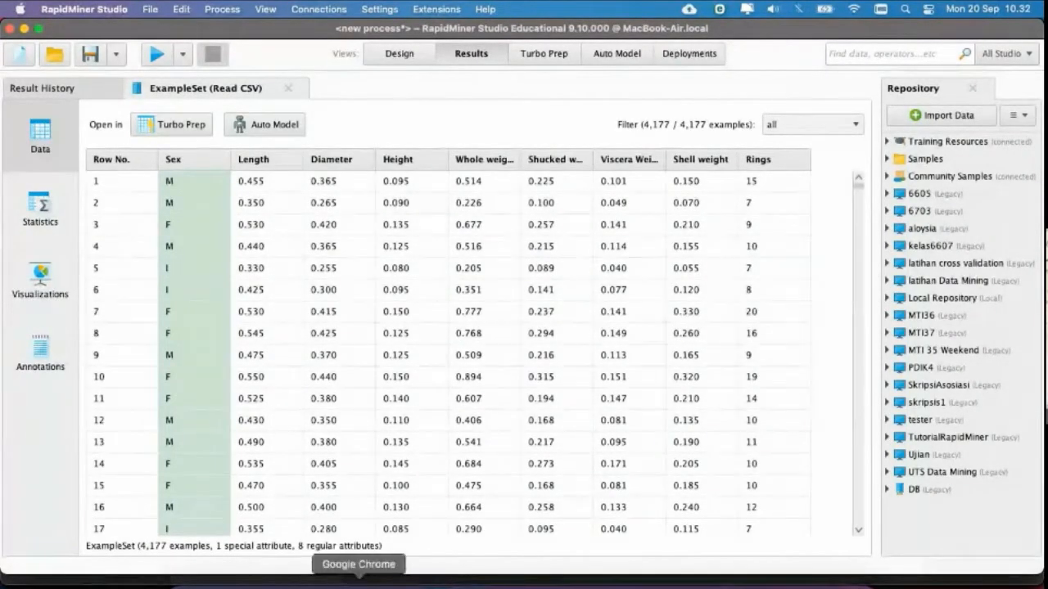
# Step: Compare the instance count on the Abalone page in Chrome with the imported example set in RapidMiner Studio
pyautogui.click(360, 576)
pyautogui.scroll(5, 305, 332)
pyautogui.scroll(10, 305, 332)
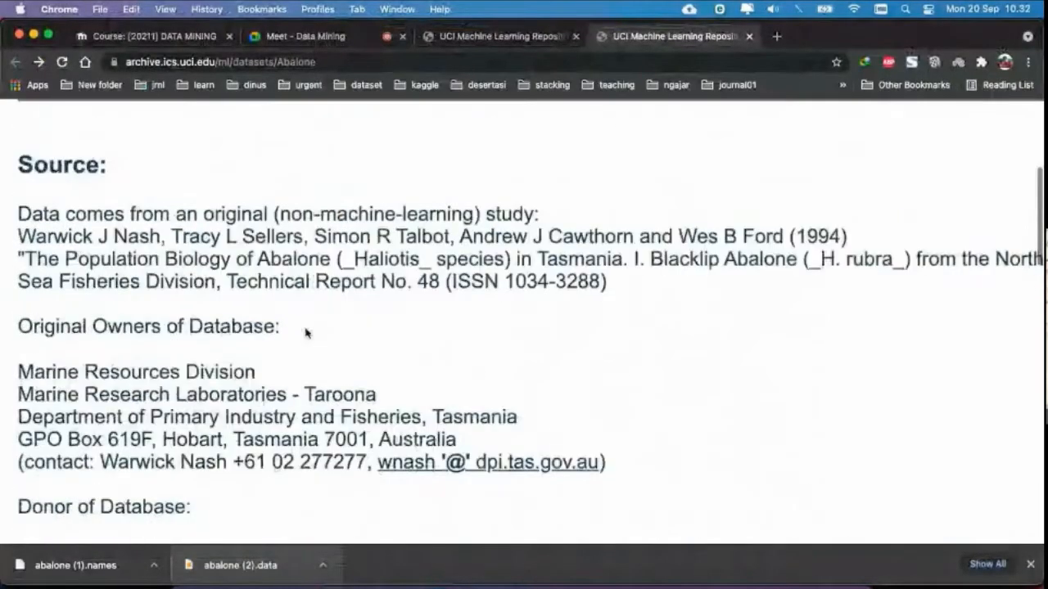
pyautogui.hscroll(2, 306, 332)
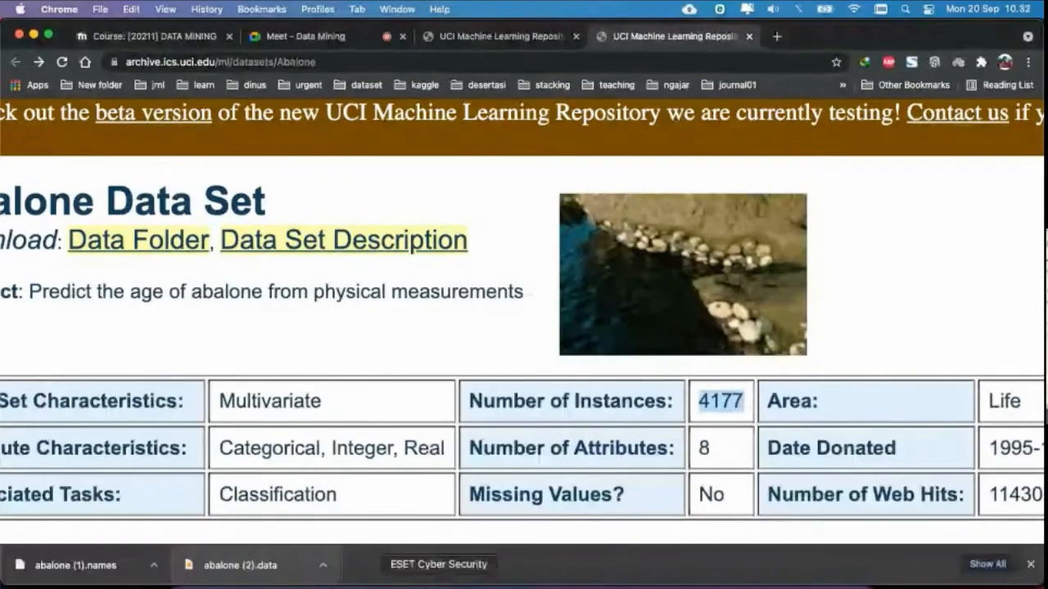
pyautogui.click(613, 577)
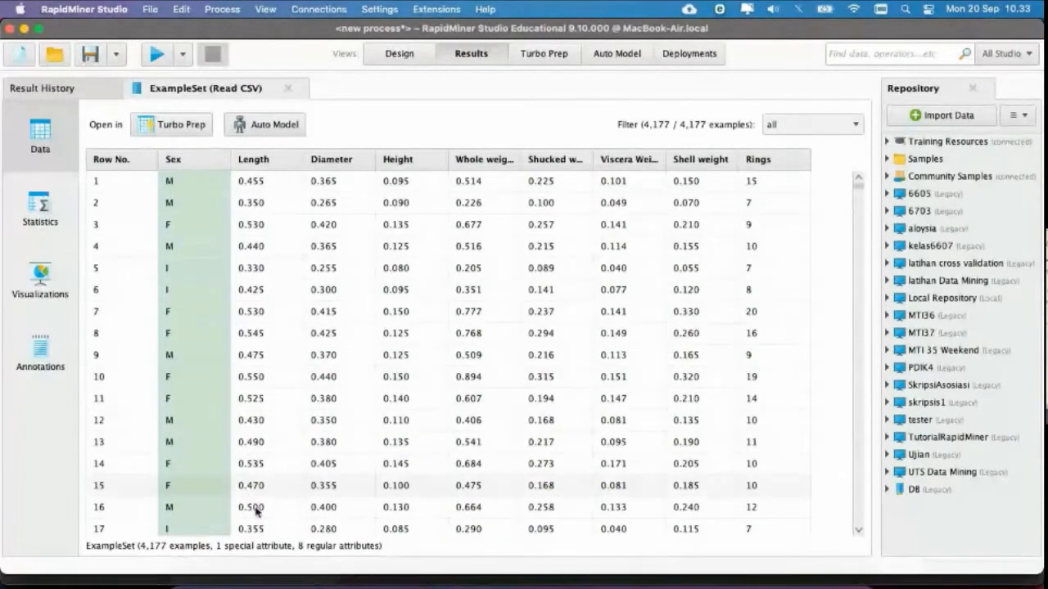
pyautogui.click(358, 583)
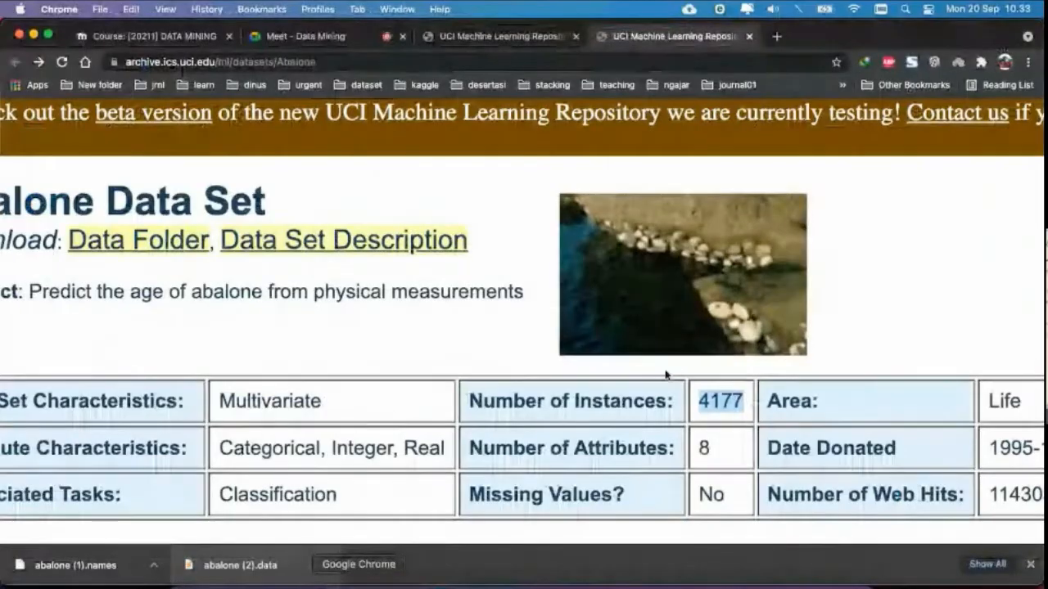
pyautogui.click(604, 582)
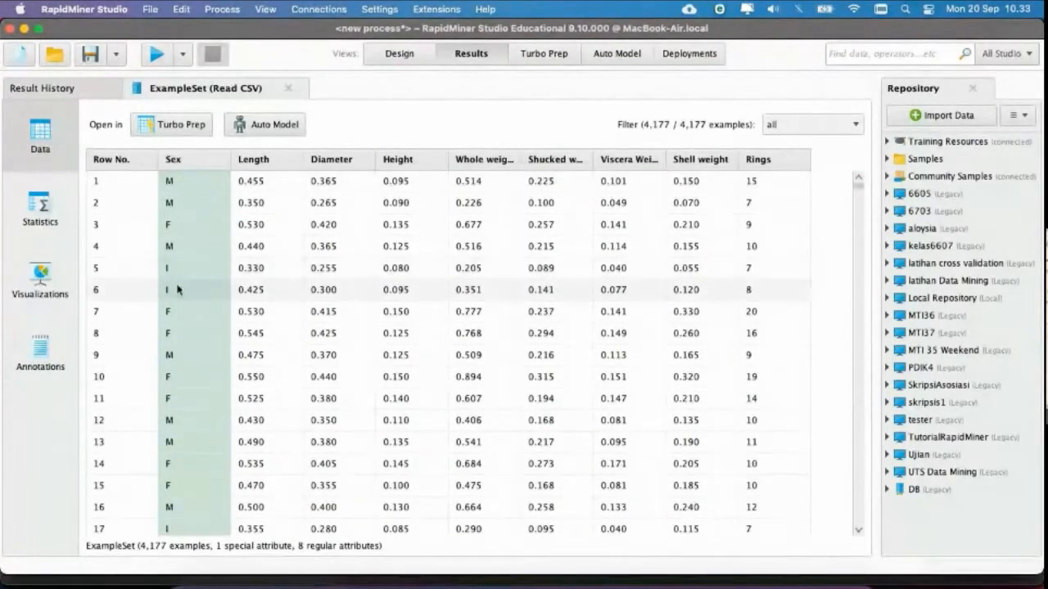
pyautogui.scroll(-15, 172, 425)
pyautogui.scroll(15, 172, 442)
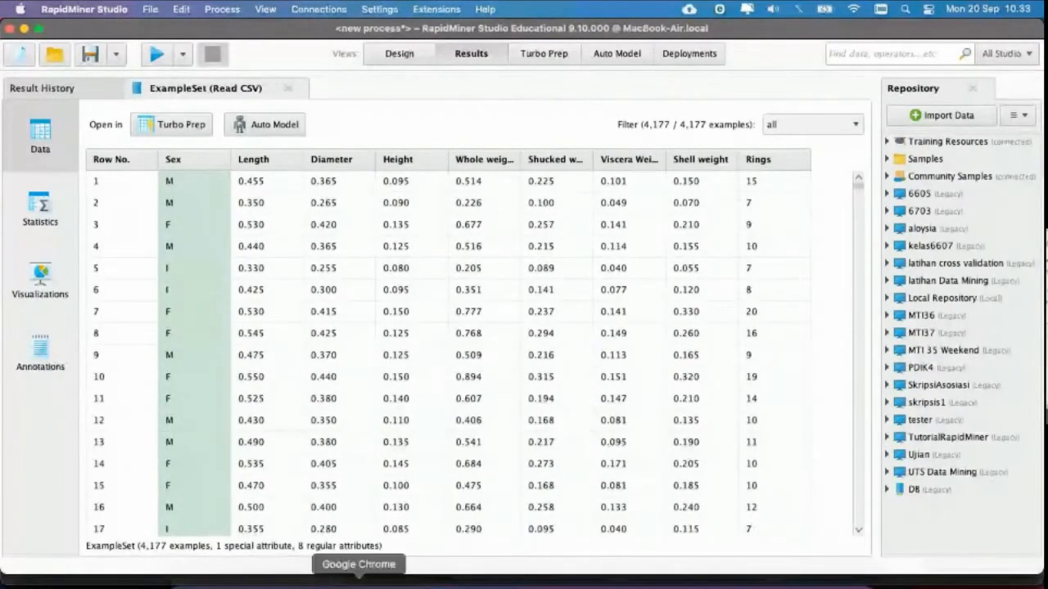
# Step: Switch to the Data Mining course page in Chrome and look through its Minggu 1 and Minggu 2 materials
pyautogui.click(361, 580)
pyautogui.click(200, 37)
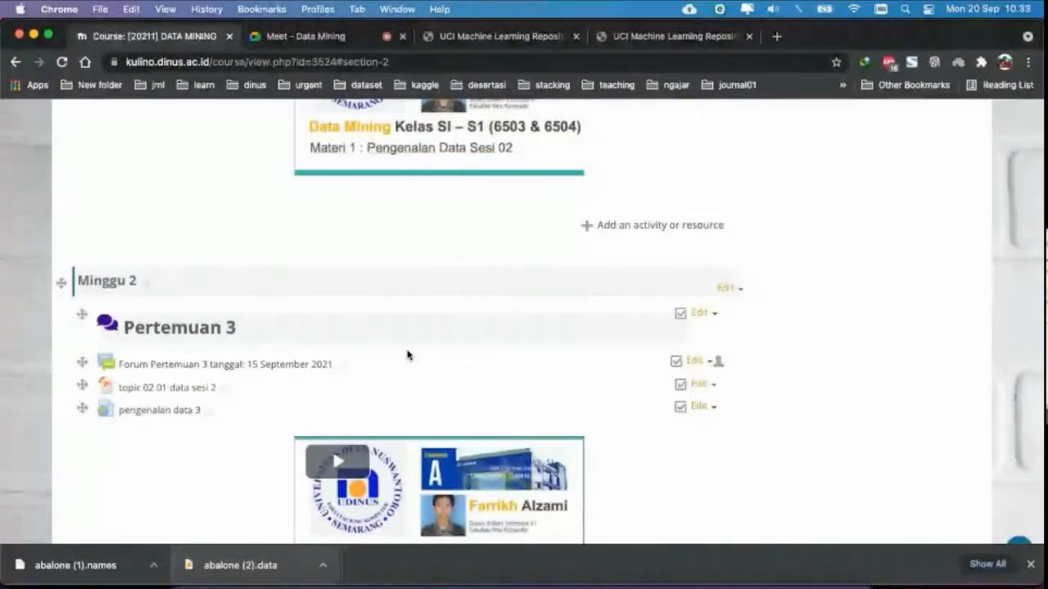
pyautogui.scroll(10, 407, 354)
pyautogui.scroll(-7, 408, 355)
pyautogui.scroll(7, 408, 355)
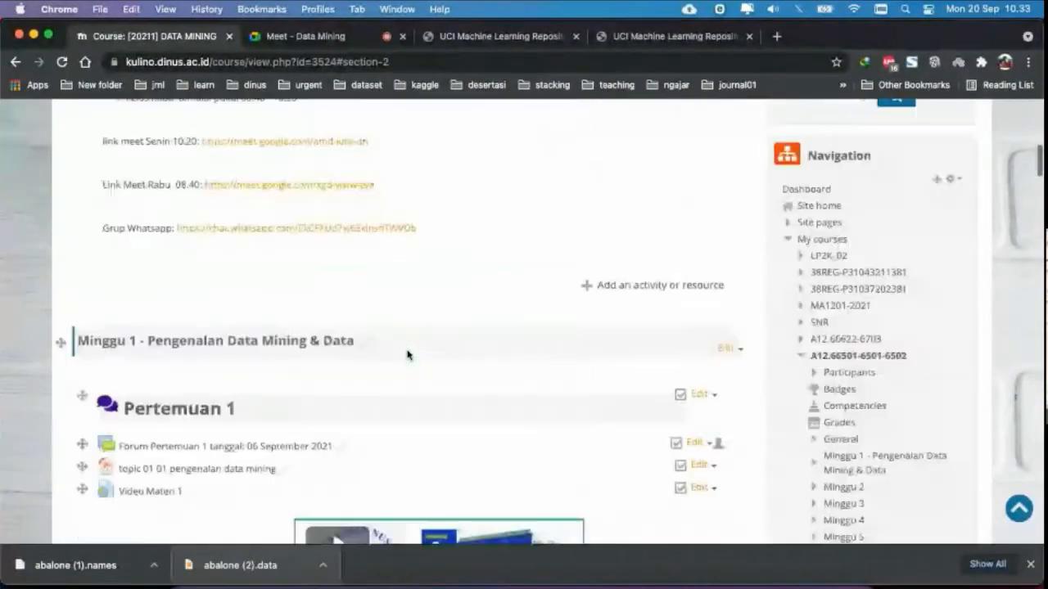
pyautogui.scroll(-4, 407, 354)
pyautogui.scroll(-5, 408, 356)
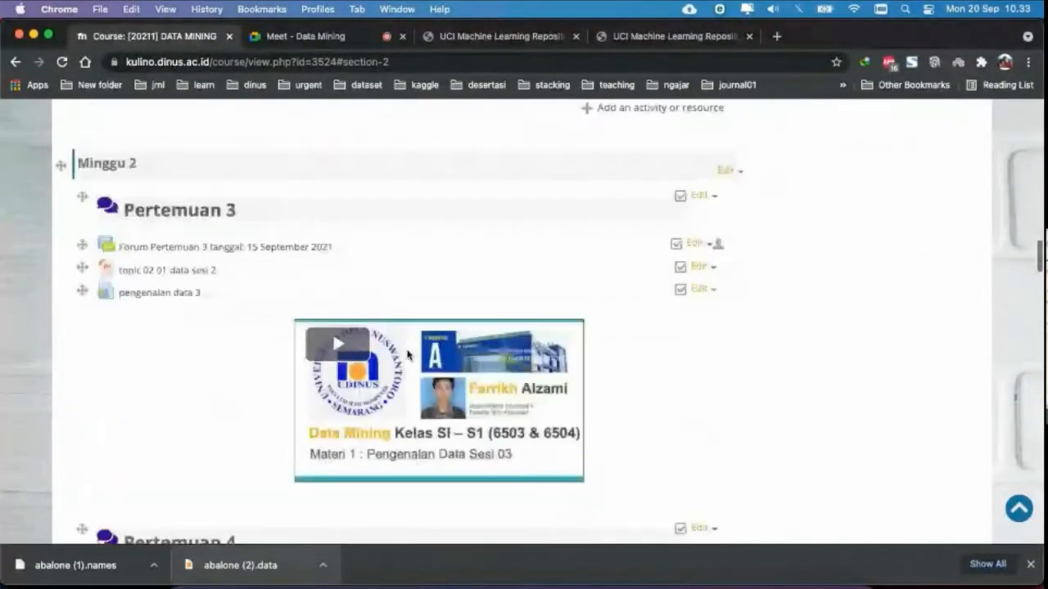
# Step: Return to RapidMiner Studio and expand the statistics of the Sex, Length, Diameter and Height attributes to examine their distributions
pyautogui.click(603, 583)
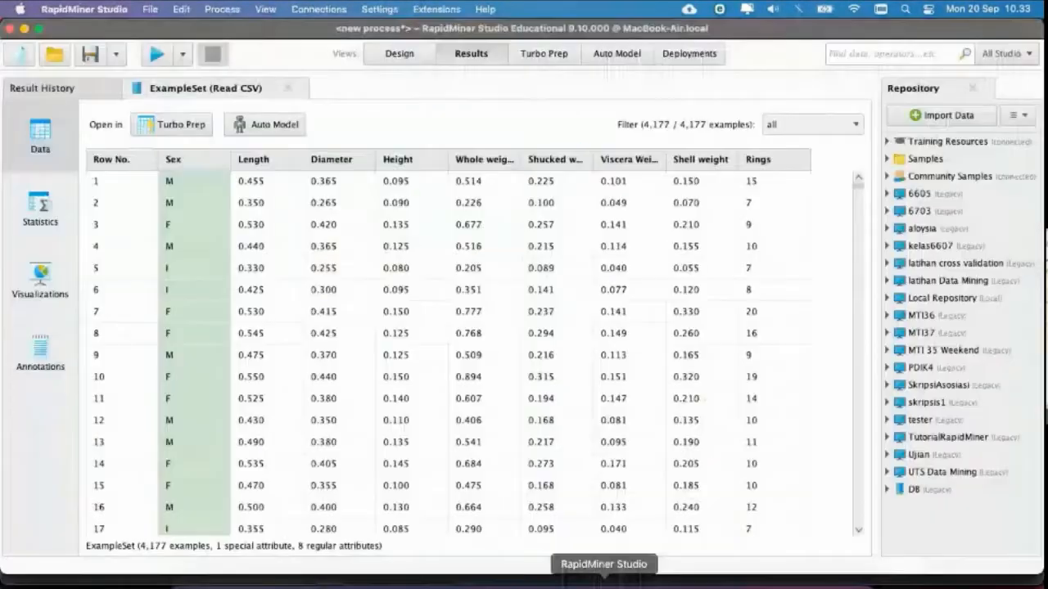
pyautogui.click(43, 216)
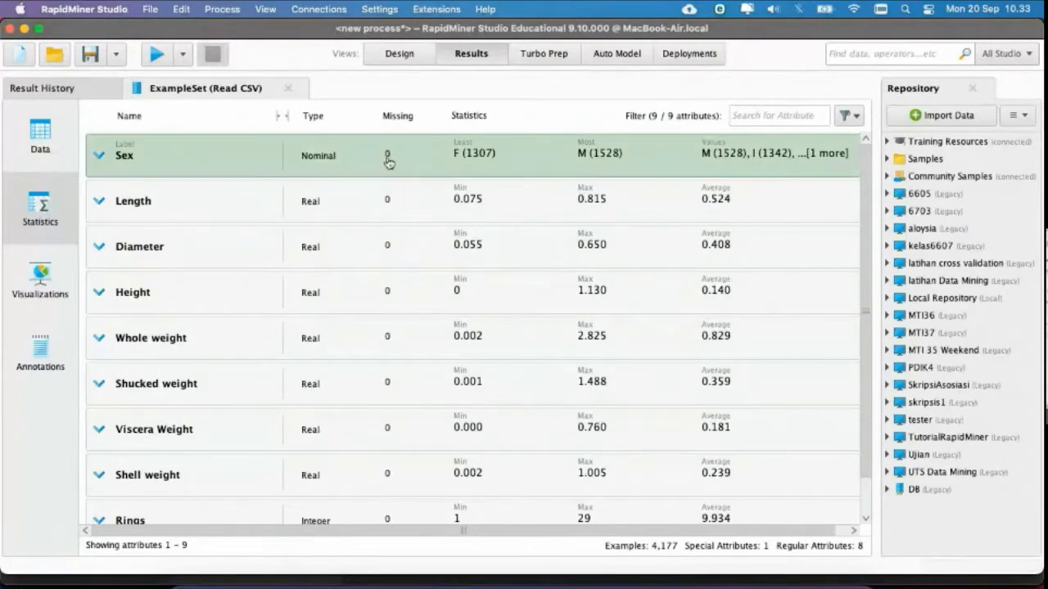
pyautogui.scroll(-1, 388, 161)
pyautogui.scroll(1, 388, 161)
pyautogui.click(128, 165)
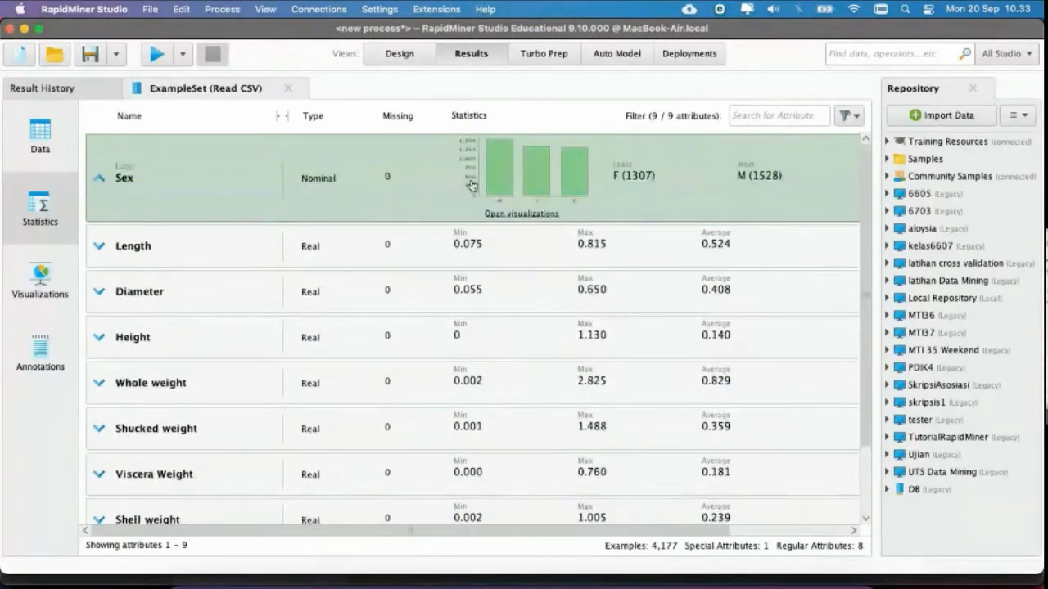
pyautogui.click(129, 252)
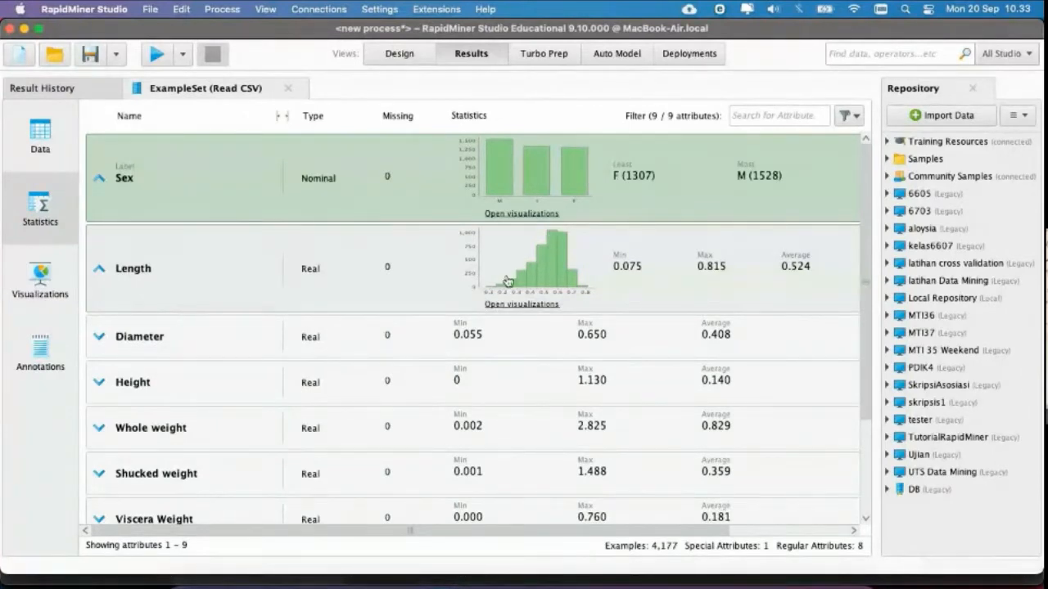
pyautogui.click(150, 347)
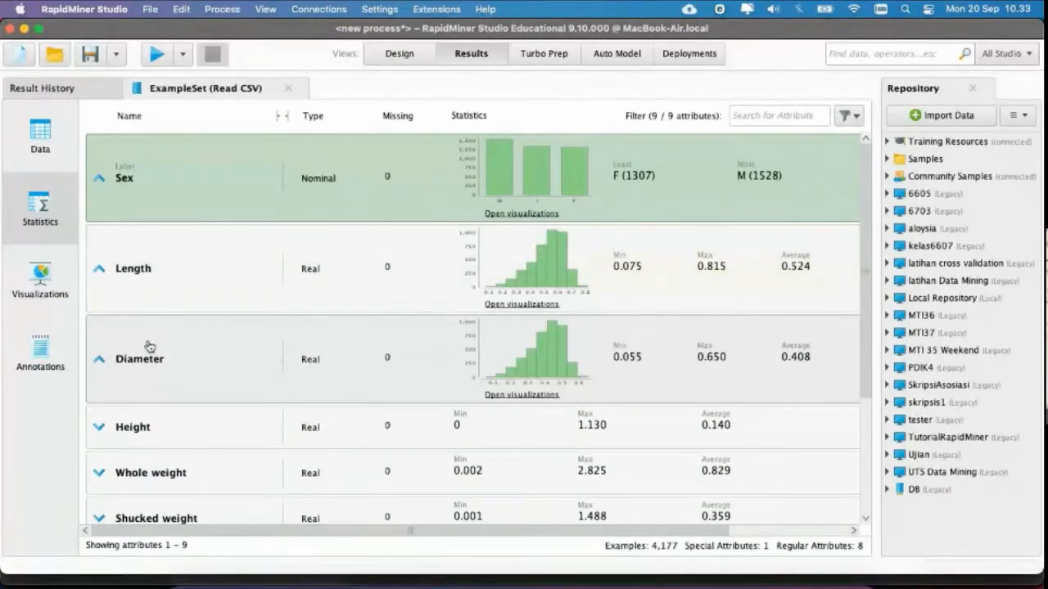
pyautogui.scroll(-2, 409, 398)
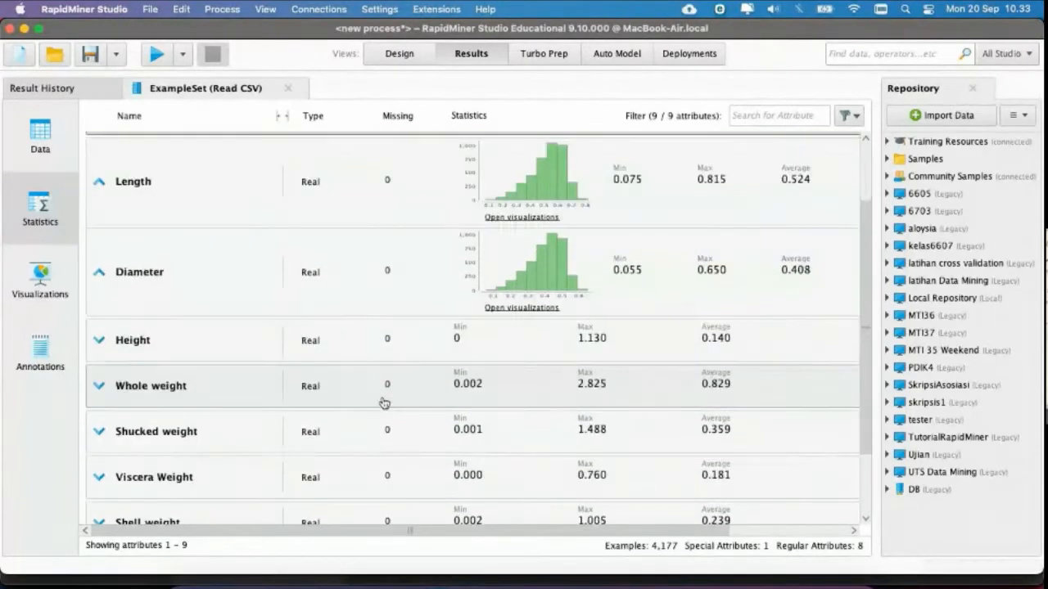
pyautogui.click(206, 344)
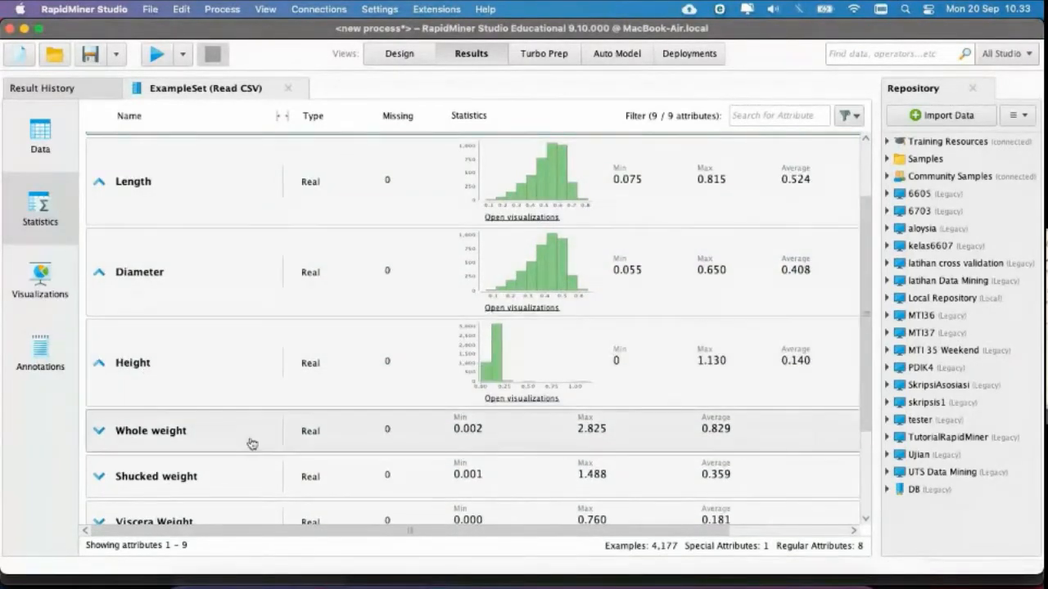
# Step: Expand the statistics of the Whole weight, Shucked weight, Viscera Weight, Shell weight and Rings attributes
pyautogui.scroll(-3, 250, 439)
pyautogui.click(139, 334)
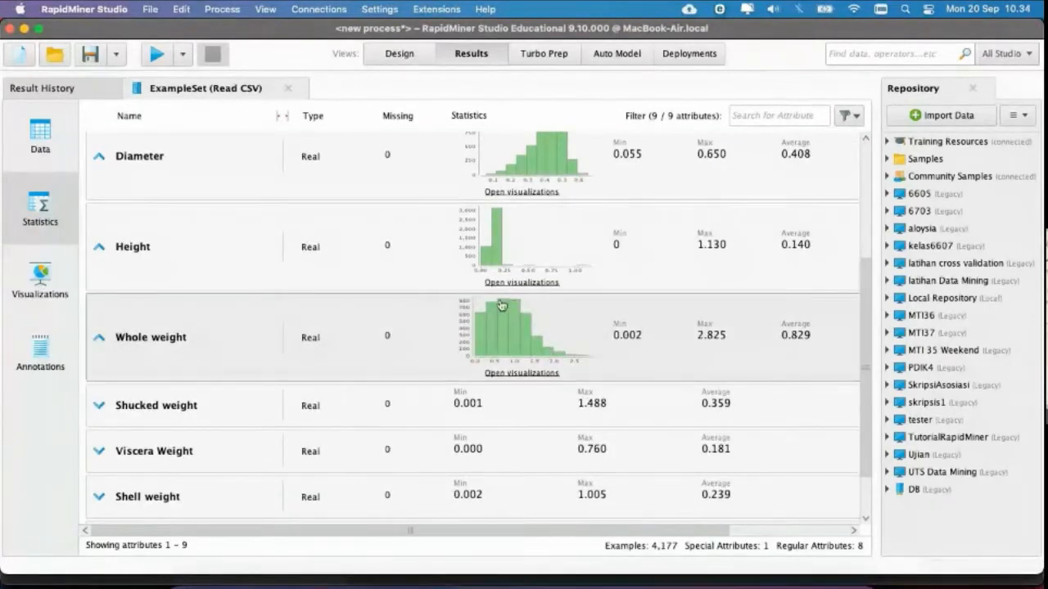
pyautogui.click(194, 404)
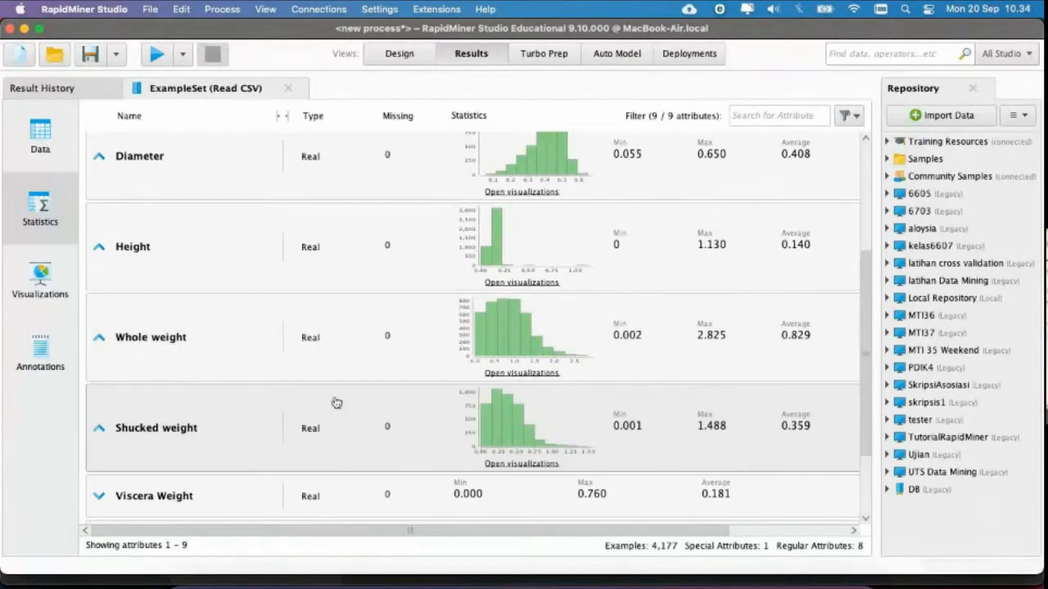
pyautogui.scroll(-3, 557, 455)
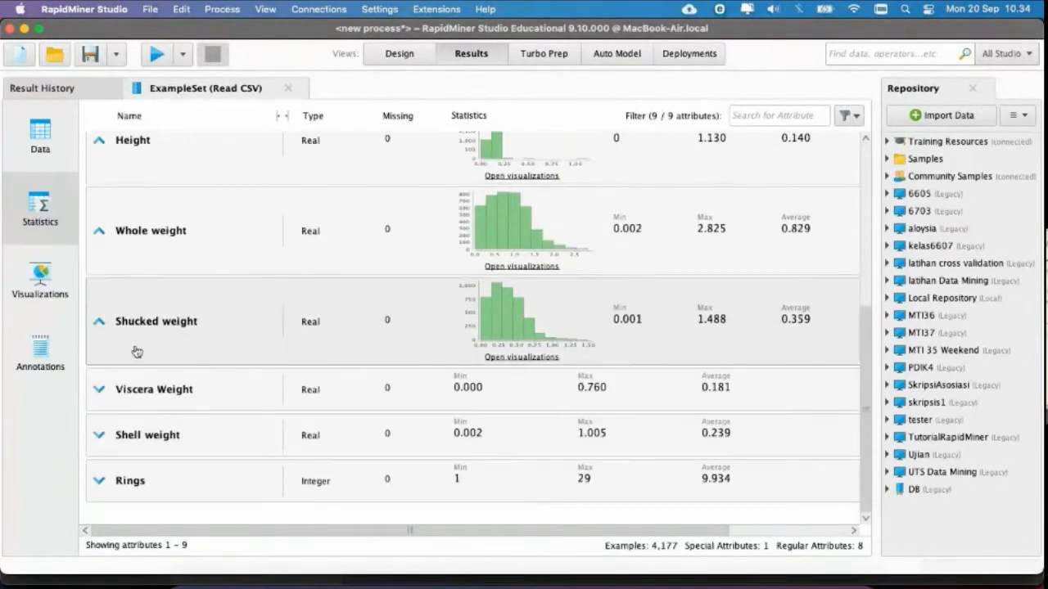
pyautogui.click(150, 389)
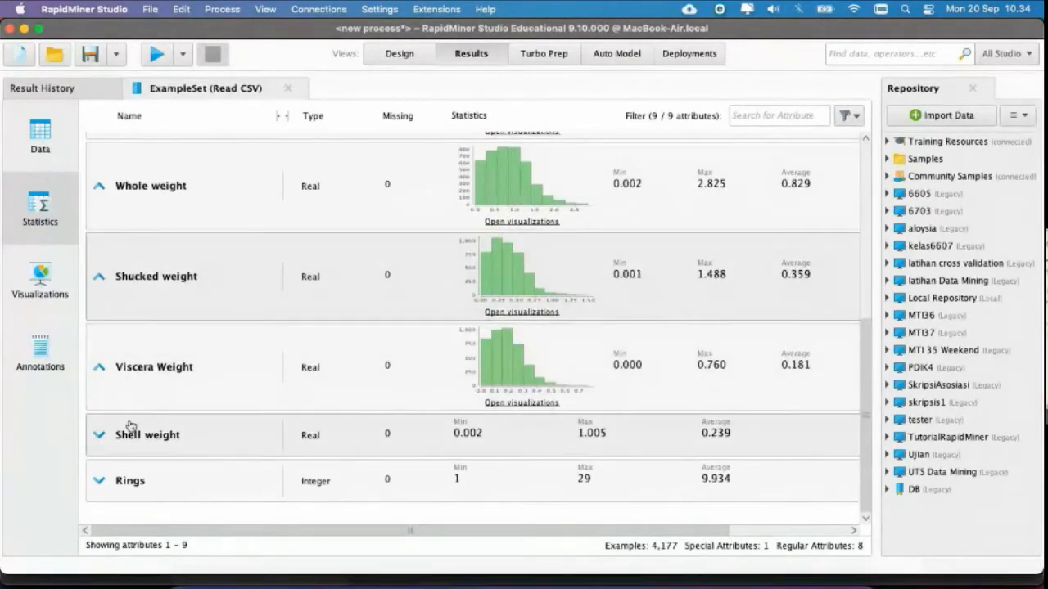
pyautogui.click(131, 429)
pyautogui.click(129, 498)
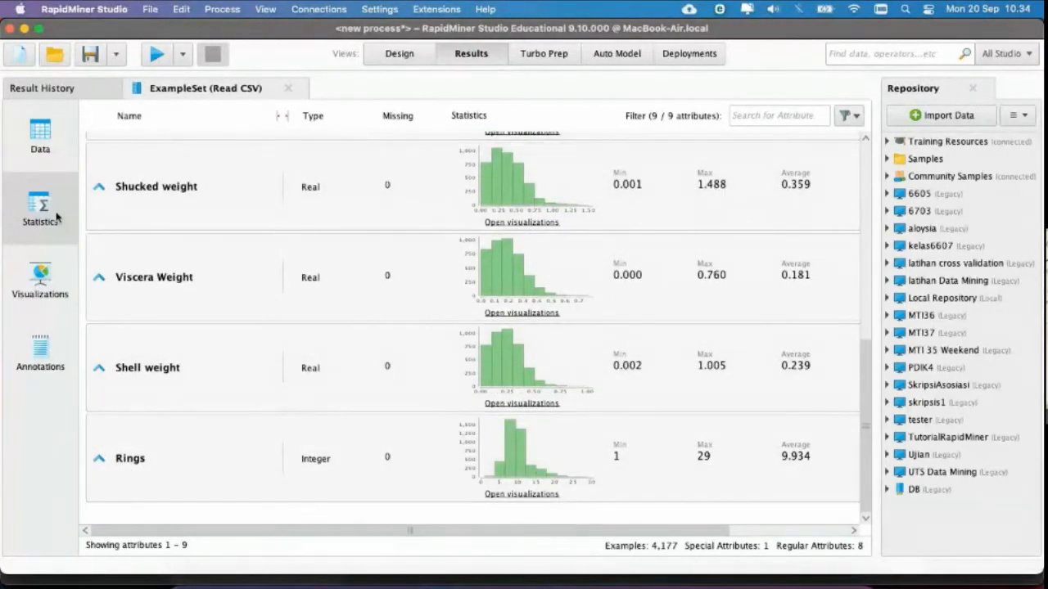
# Step: Review the data table against the attribute types and missing values in the statistics, and return to the process design
pyautogui.click(43, 145)
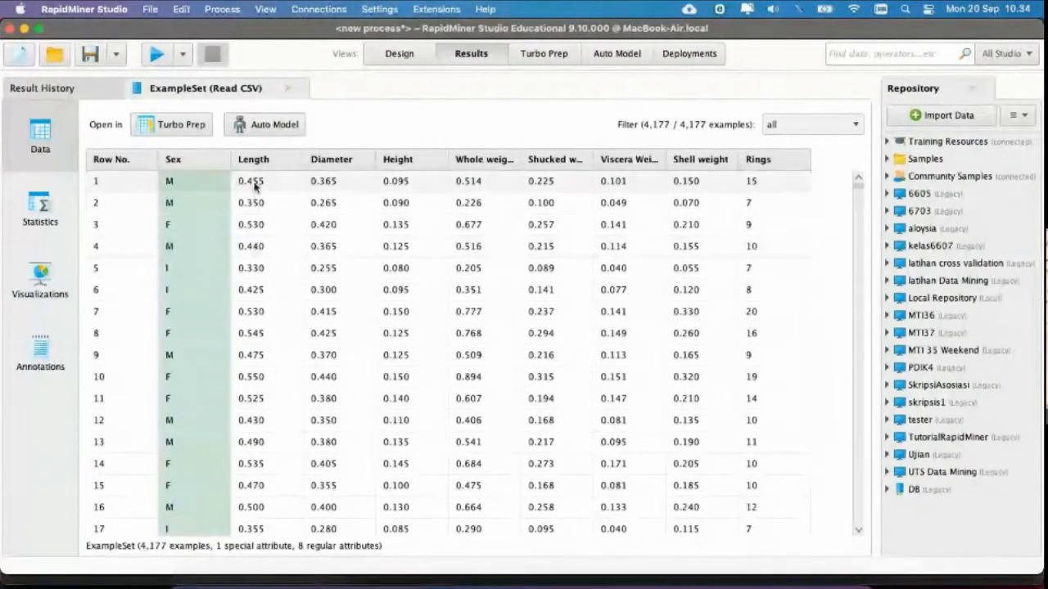
pyautogui.click(25, 211)
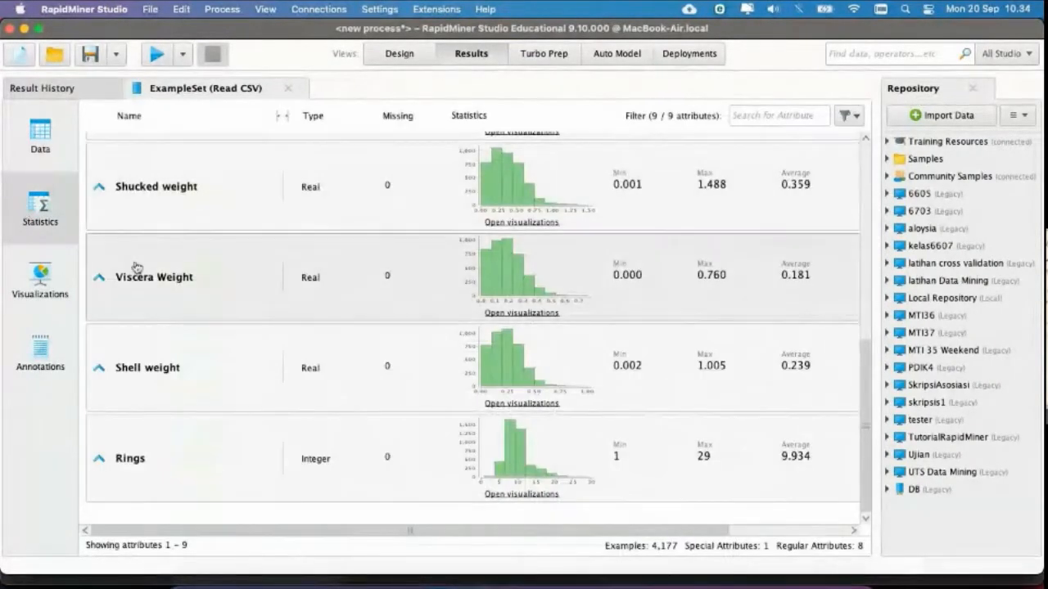
pyautogui.scroll(10, 164, 270)
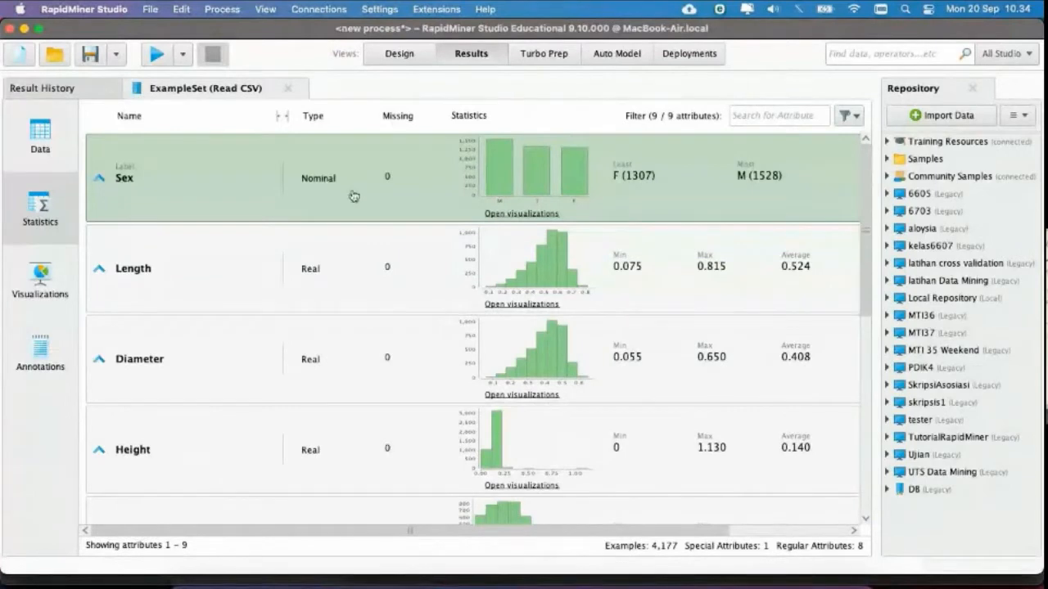
pyautogui.click(102, 180)
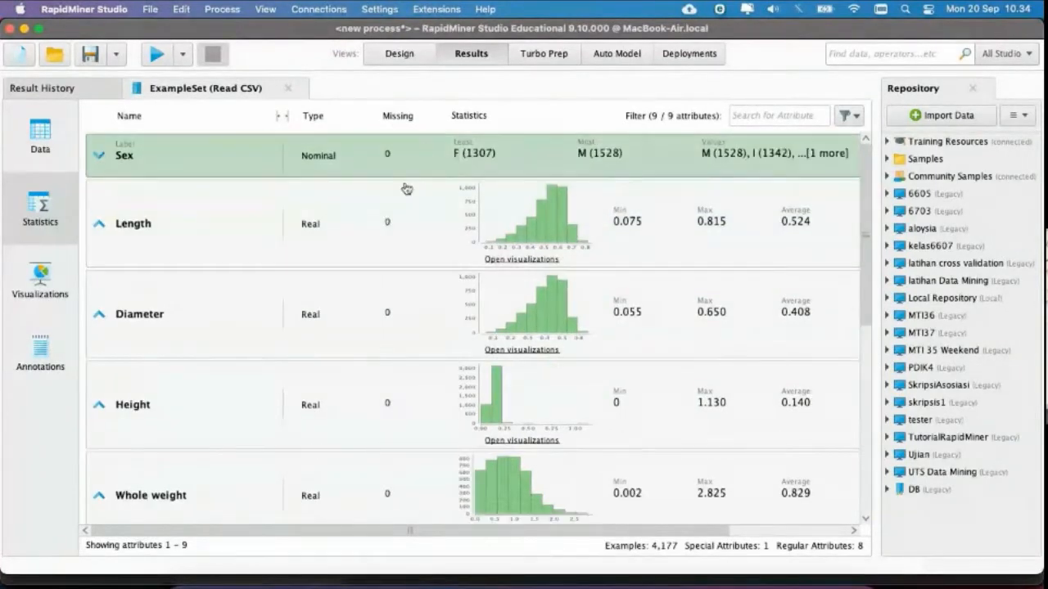
pyautogui.scroll(-5, 381, 285)
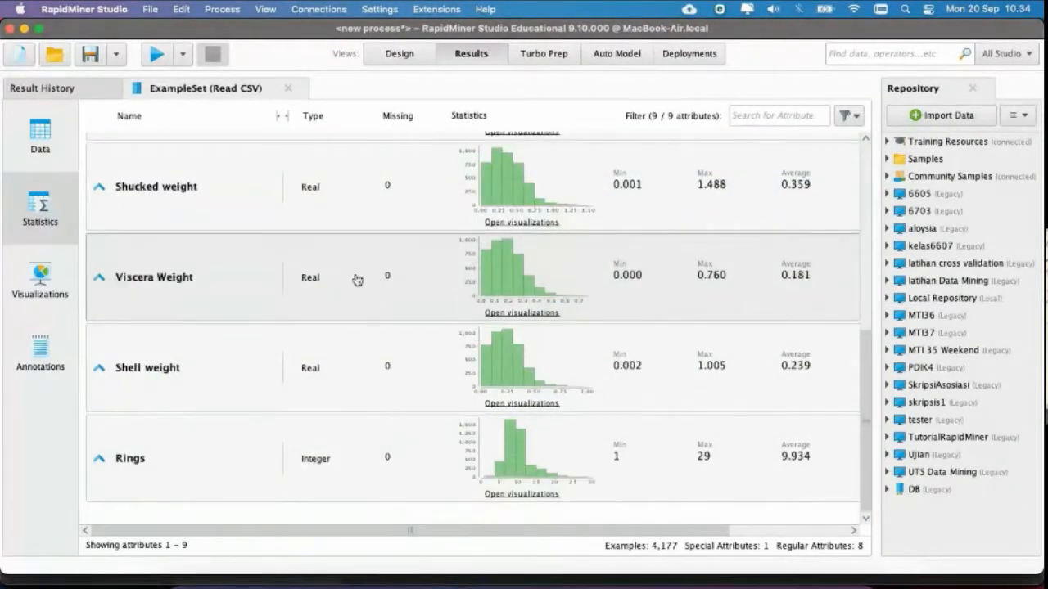
pyautogui.click(39, 143)
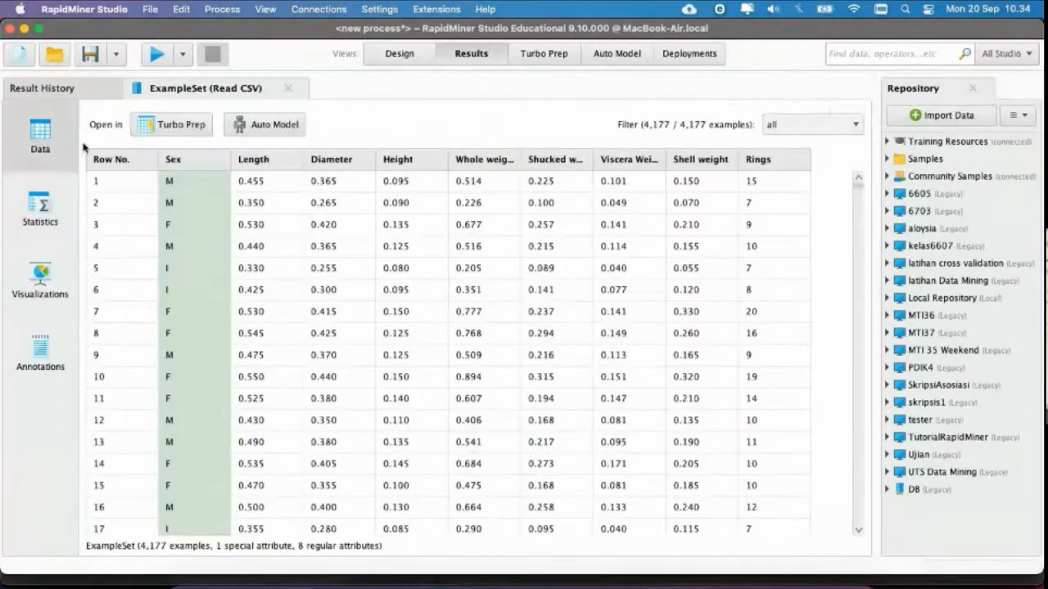
pyautogui.click(400, 53)
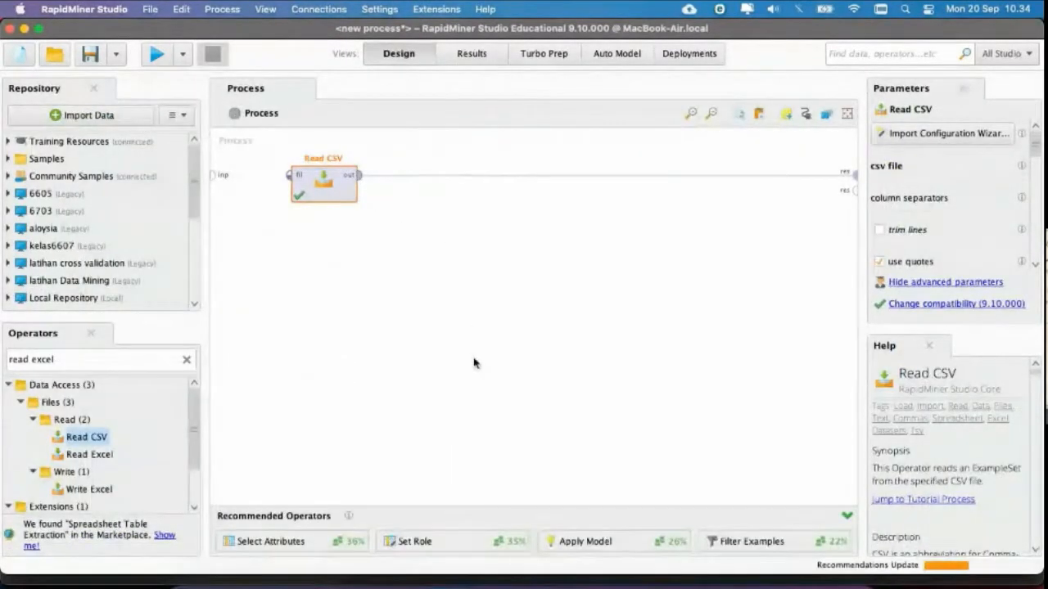
pyautogui.click(90, 55)
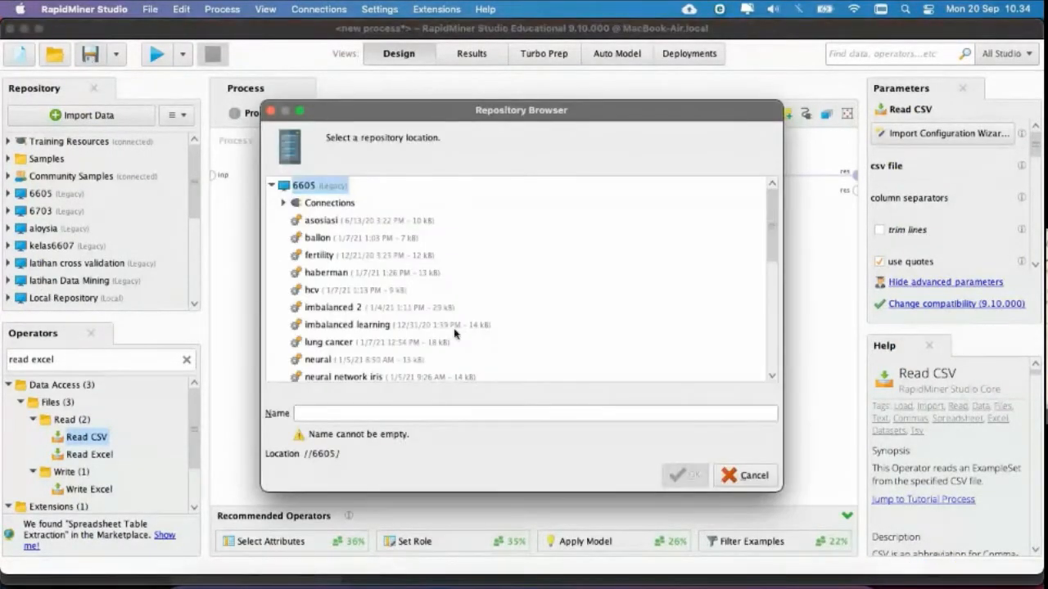
pyautogui.click(743, 476)
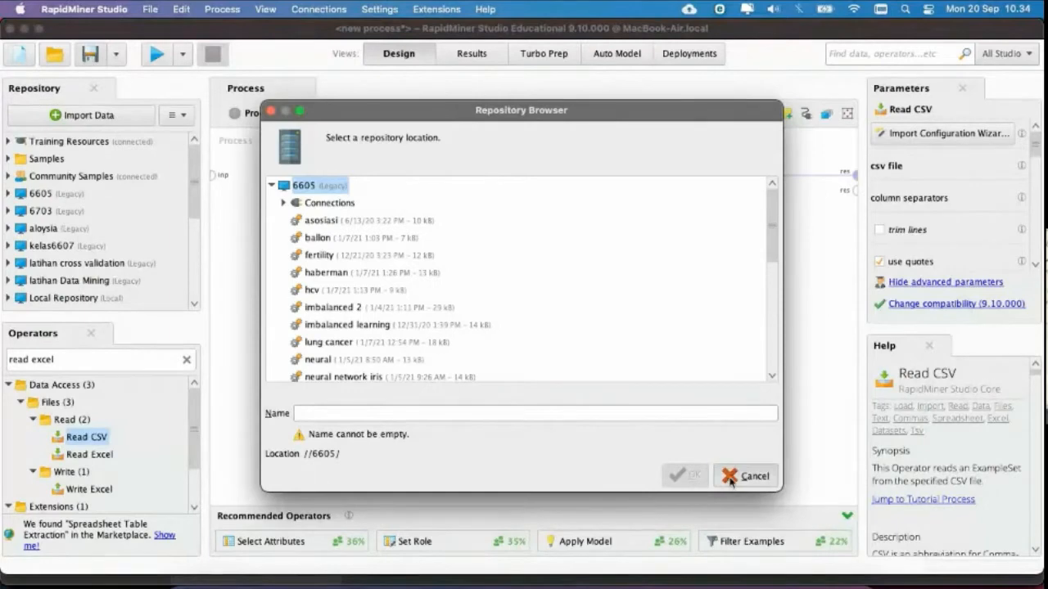
pyautogui.click(176, 114)
pyautogui.click(390, 341)
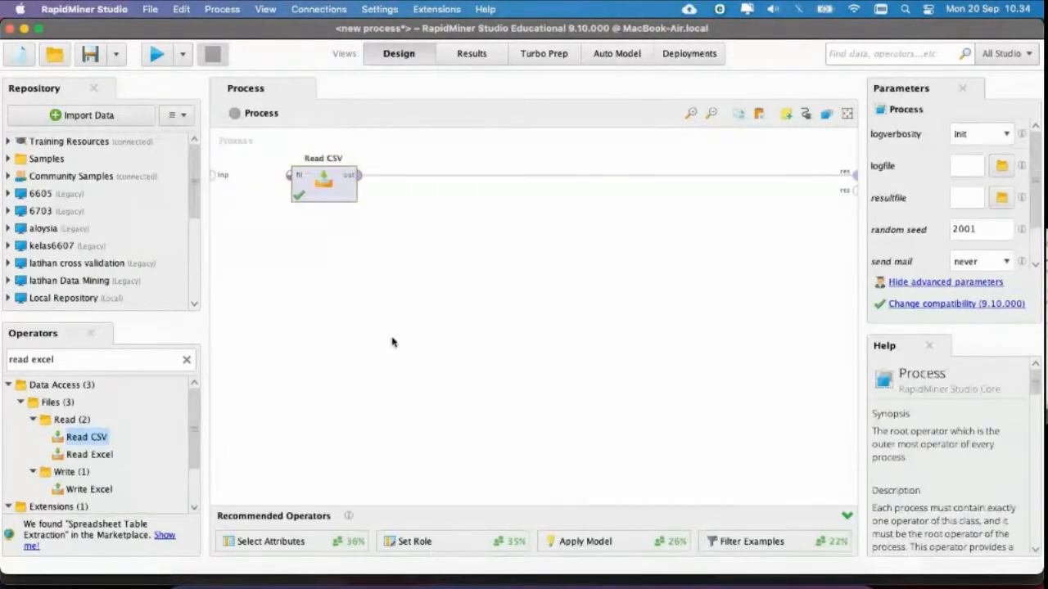
# Step: Create a new local repository with the alias data_mining_SI in the default location
pyautogui.click(174, 117)
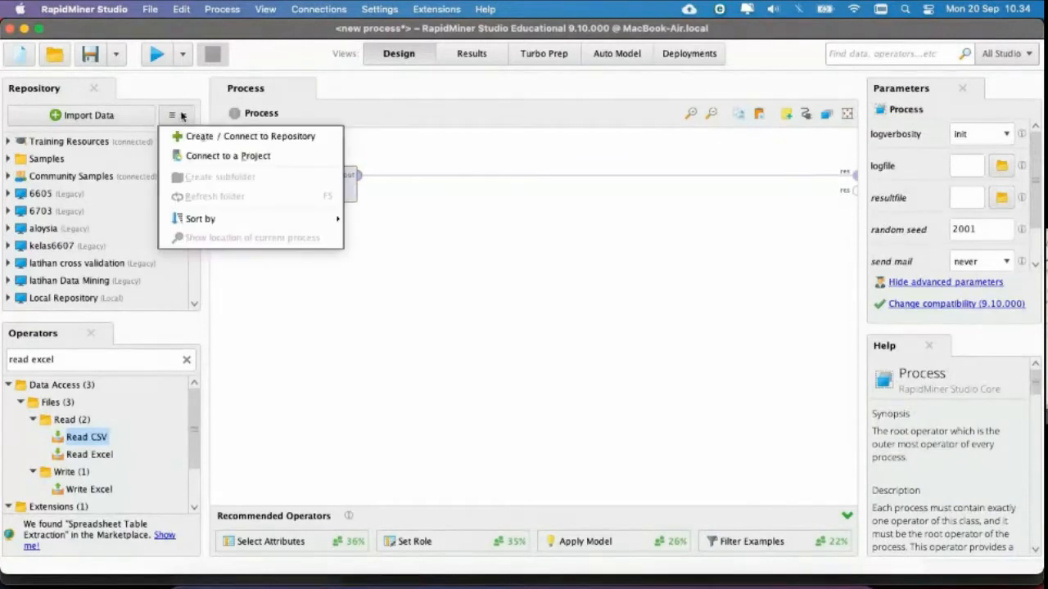
pyautogui.click(226, 139)
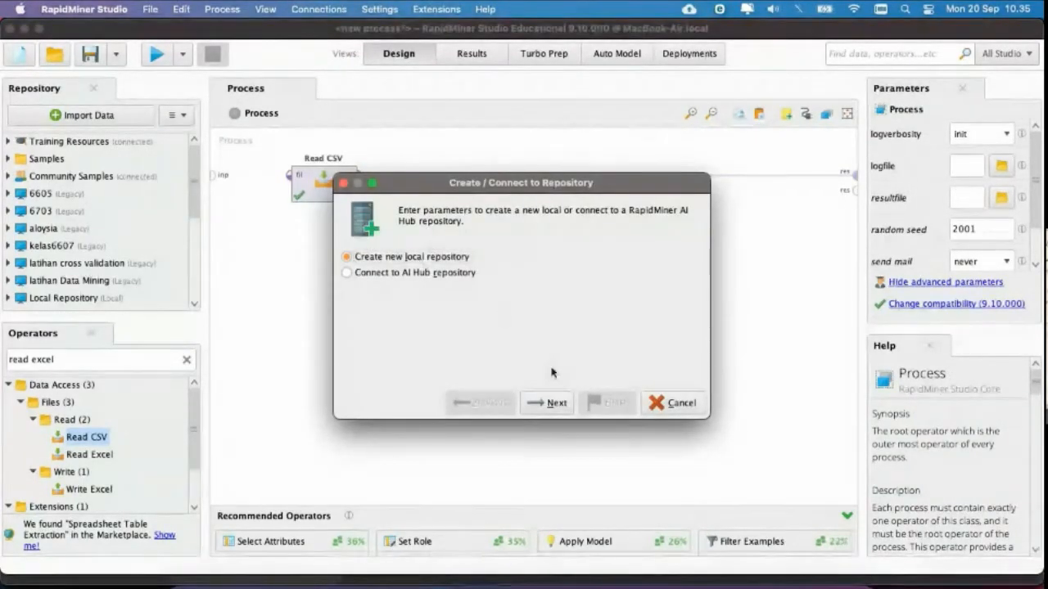
pyautogui.click(545, 403)
pyautogui.moveTo(525, 258); pyautogui.dragTo(374, 239)
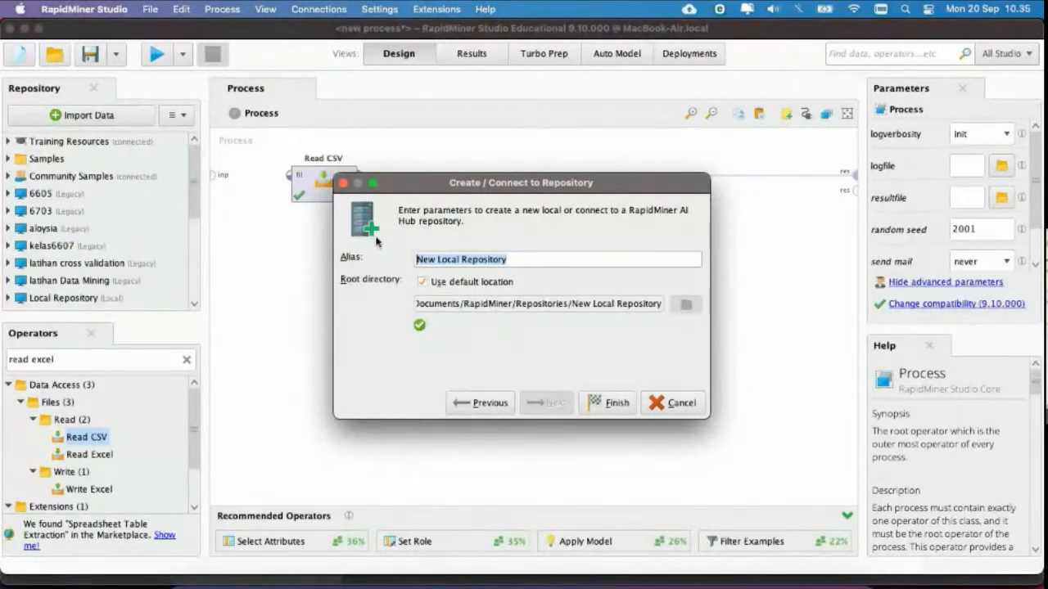
pyautogui.write('data')
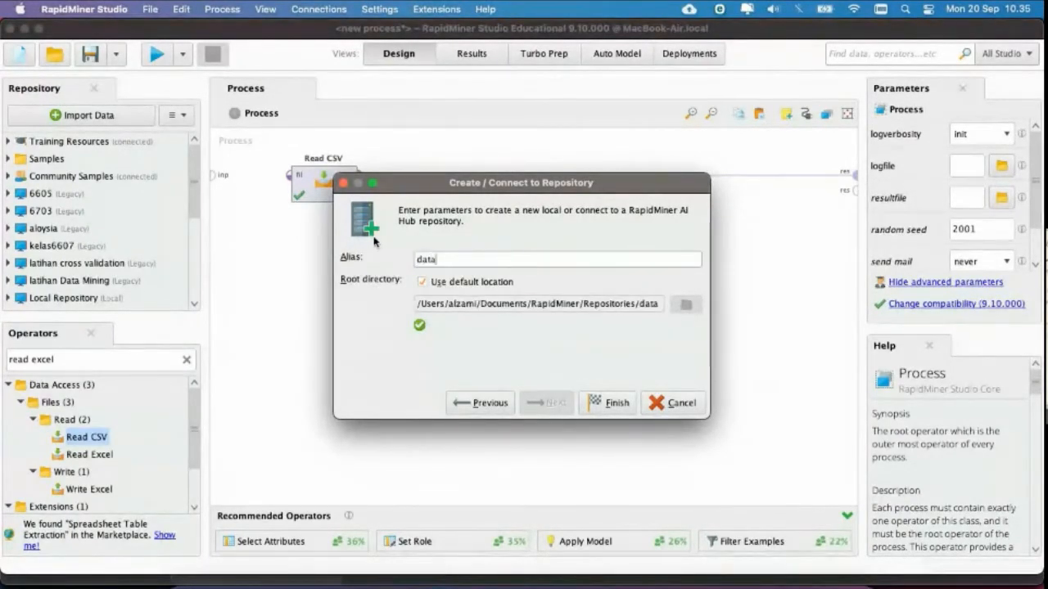
pyautogui.write('-M')
pyautogui.press('BackSpace')
pyautogui.press('BackSpace')
pyautogui.write('_mining_SI')
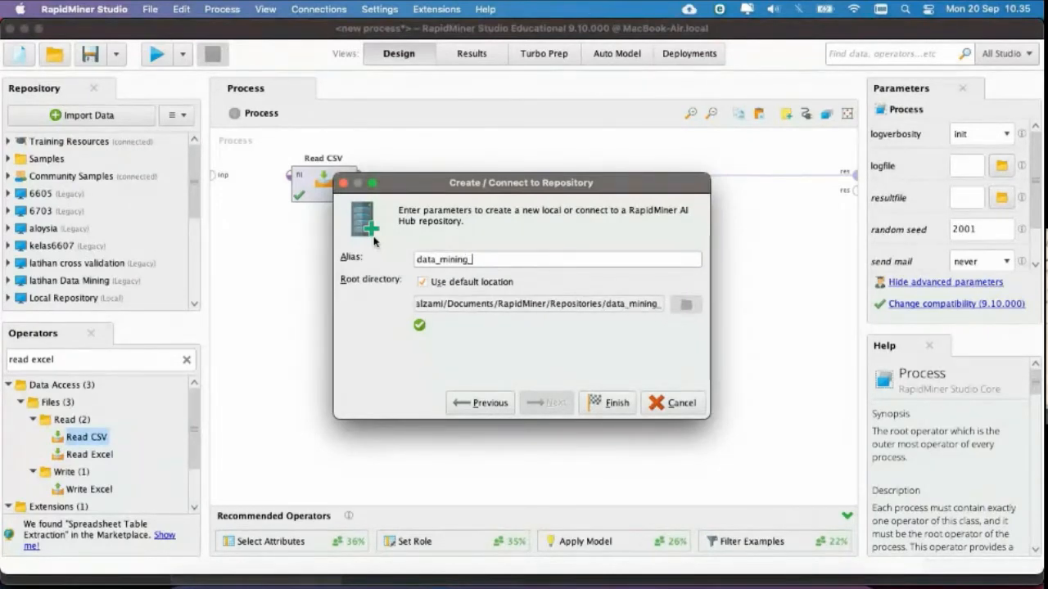
pyautogui.click(610, 403)
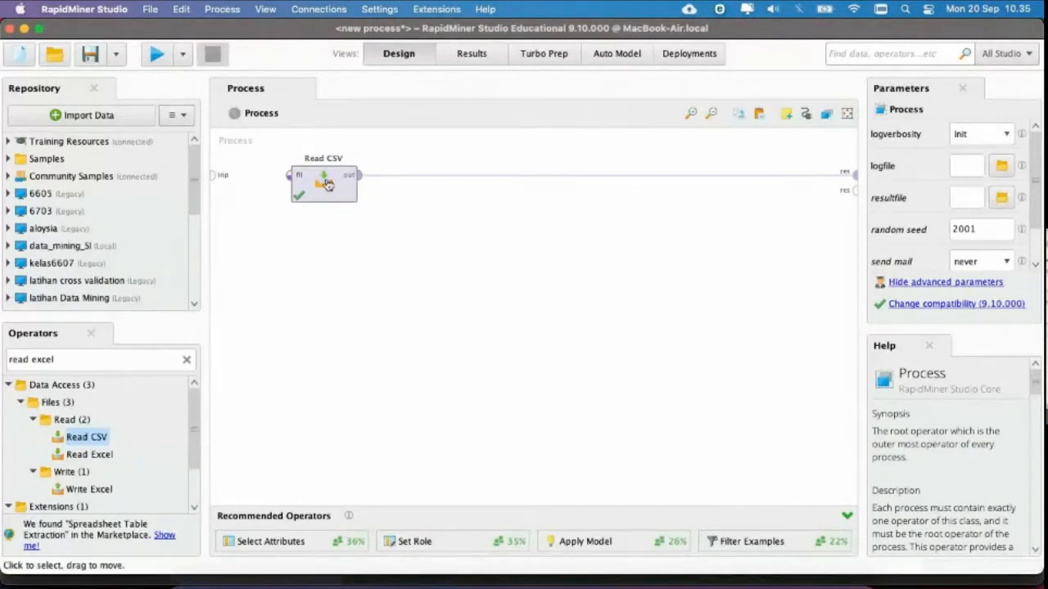
# Step: Save the current process as abalone in the data_mining_SI repository
pyautogui.click(90, 54)
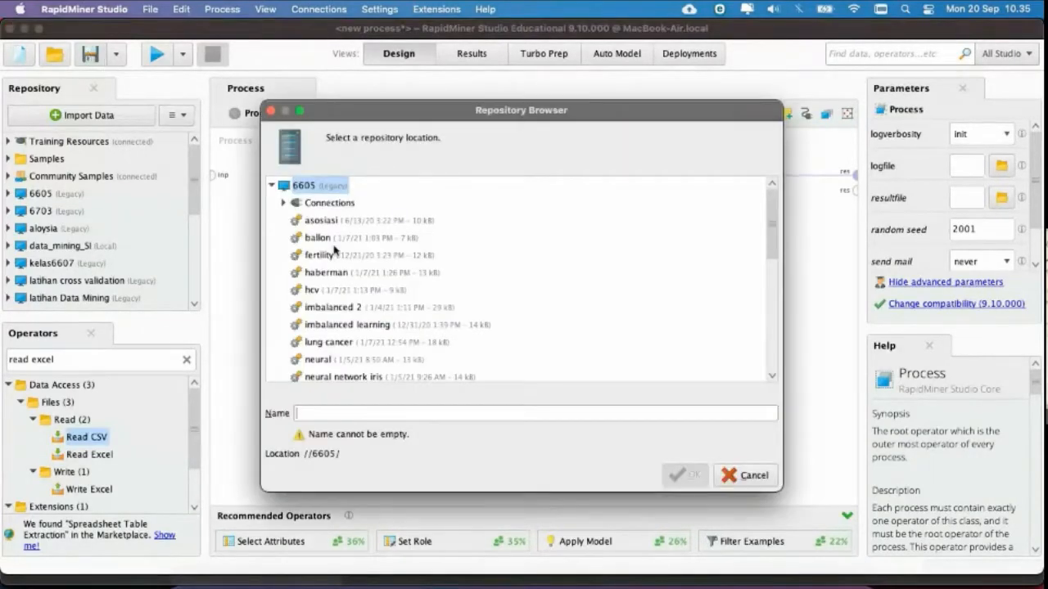
pyautogui.scroll(-4, 363, 276)
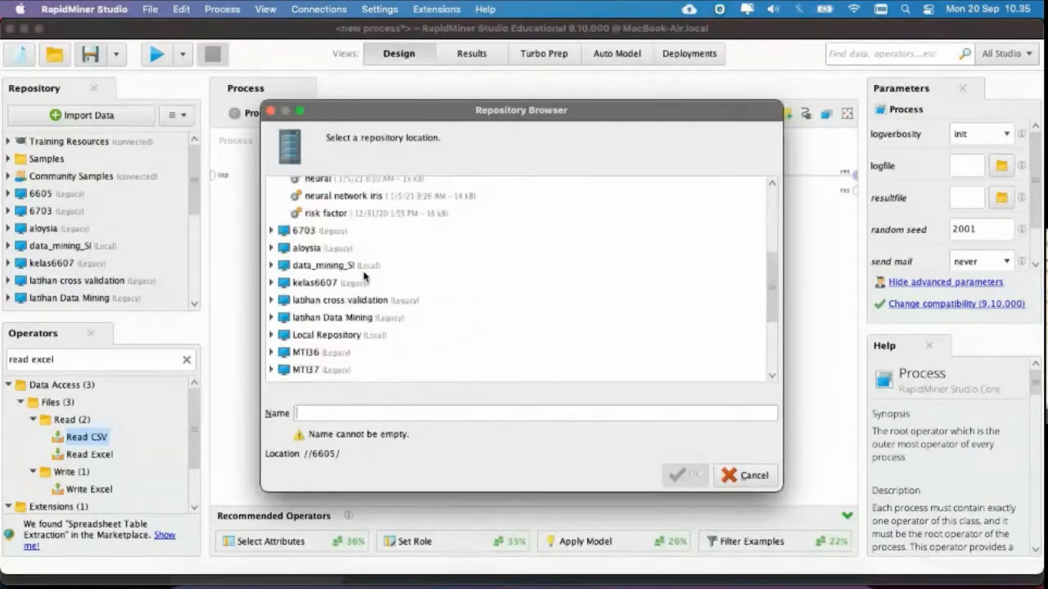
pyautogui.doubleClick(339, 268)
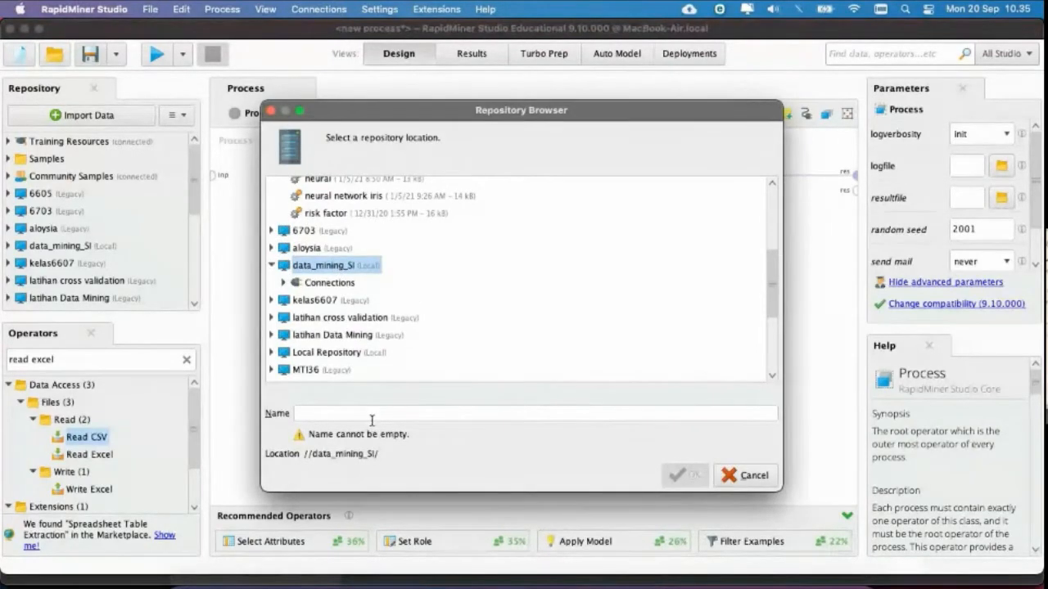
pyautogui.click(404, 413)
pyautogui.write('abal')
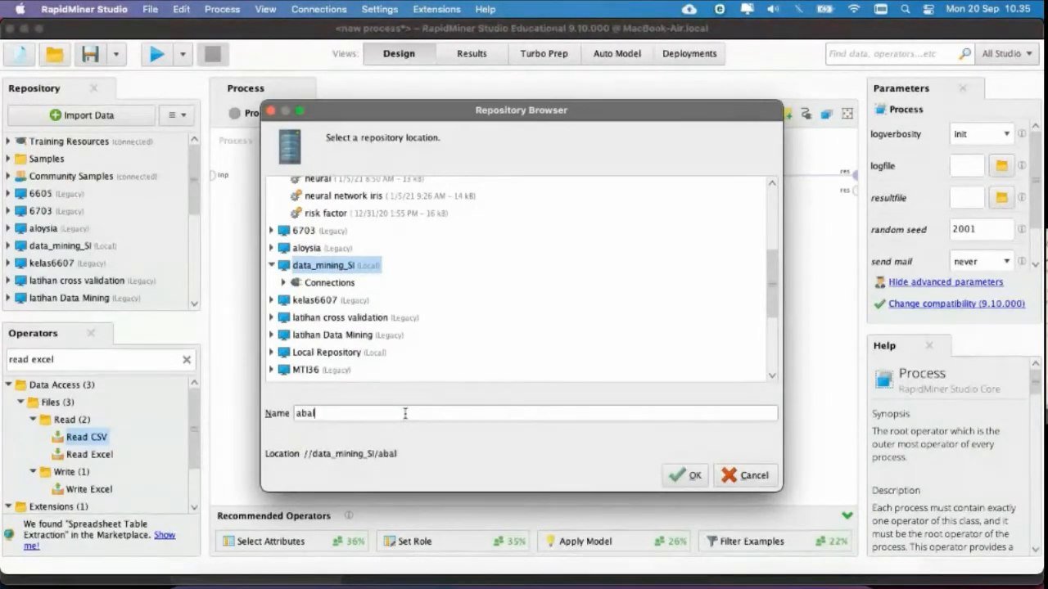
pyautogui.write('one')
pyautogui.click(683, 485)
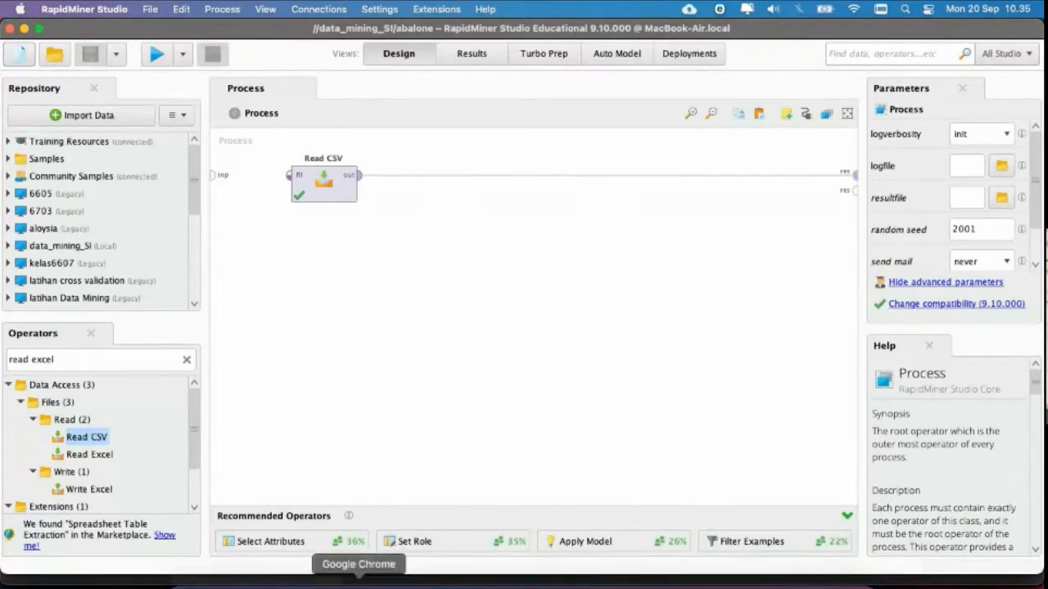
# Step: Switch to Chrome and check the Data Mining video call and the course page
pyautogui.click(358, 583)
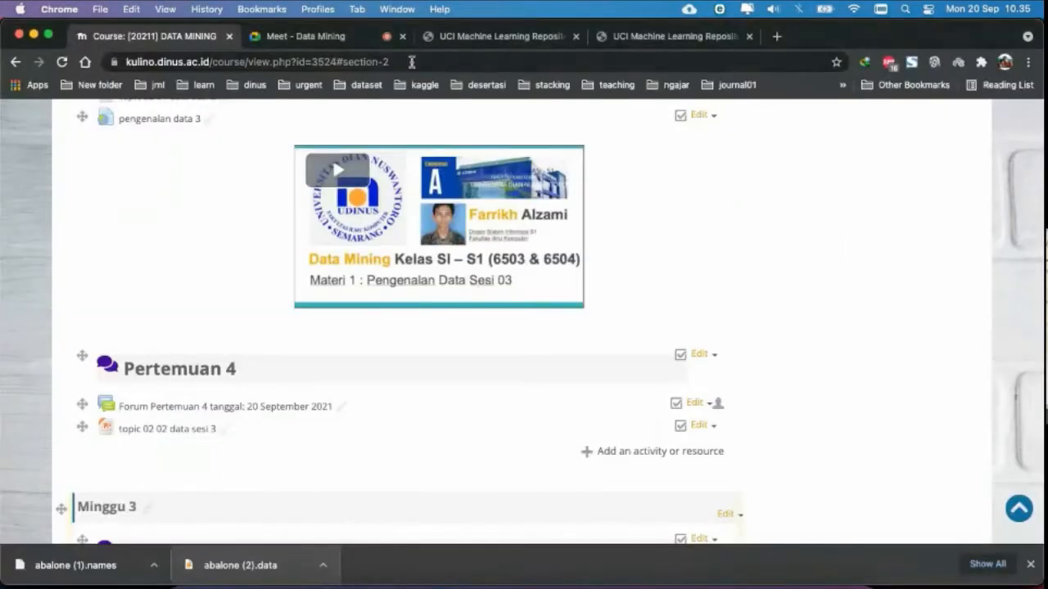
pyautogui.click(357, 38)
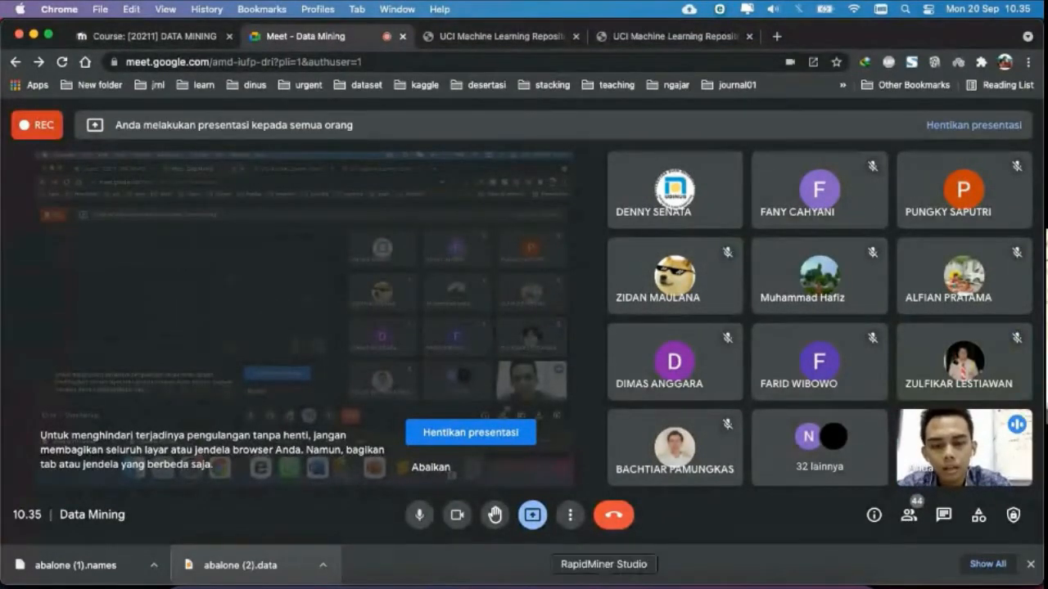
pyautogui.click(603, 583)
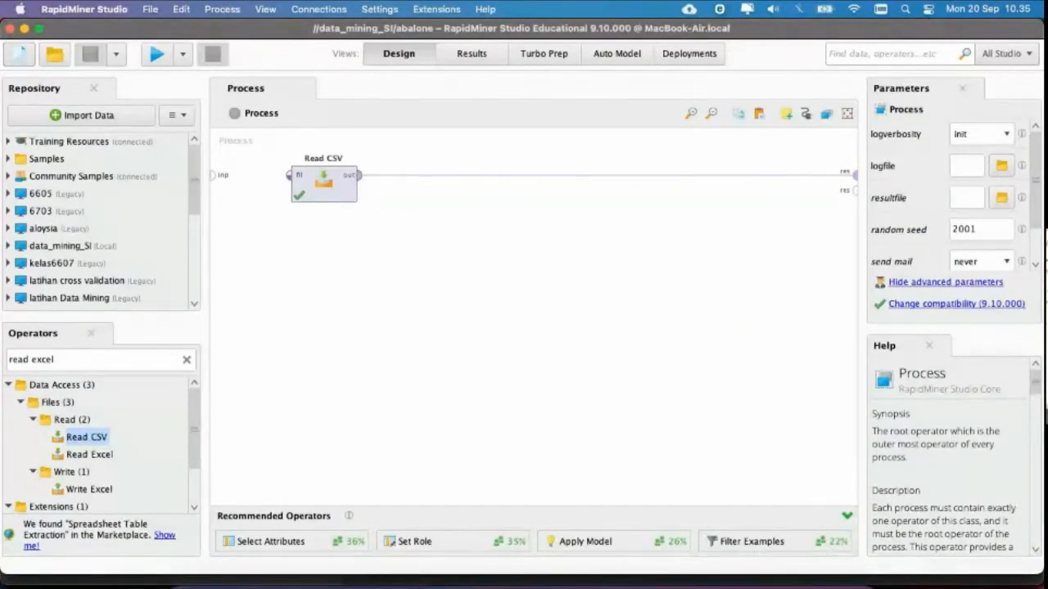
pyautogui.click(359, 582)
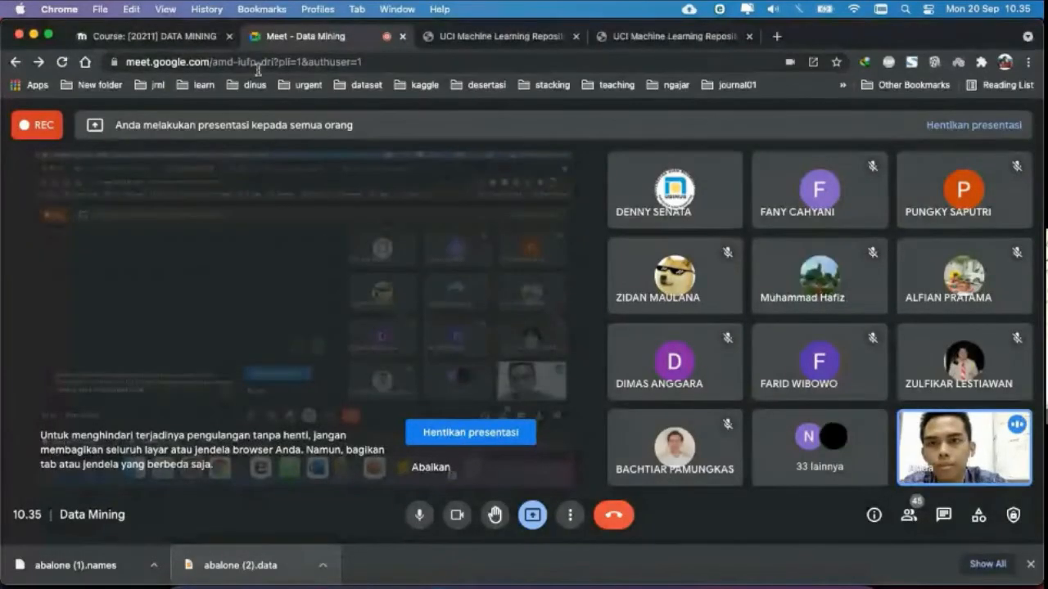
pyautogui.click(164, 38)
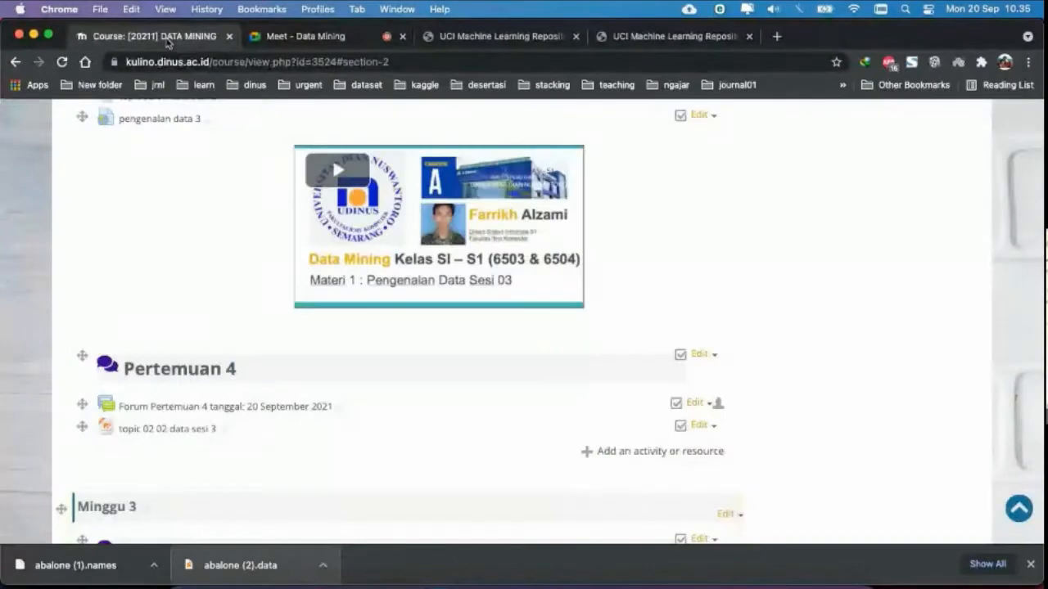
# Step: Browse the UCI list of classification data sets from the start of the alphabet to the Breast Cancer and Census entries
pyautogui.click(485, 36)
pyautogui.scroll(5, 406, 255)
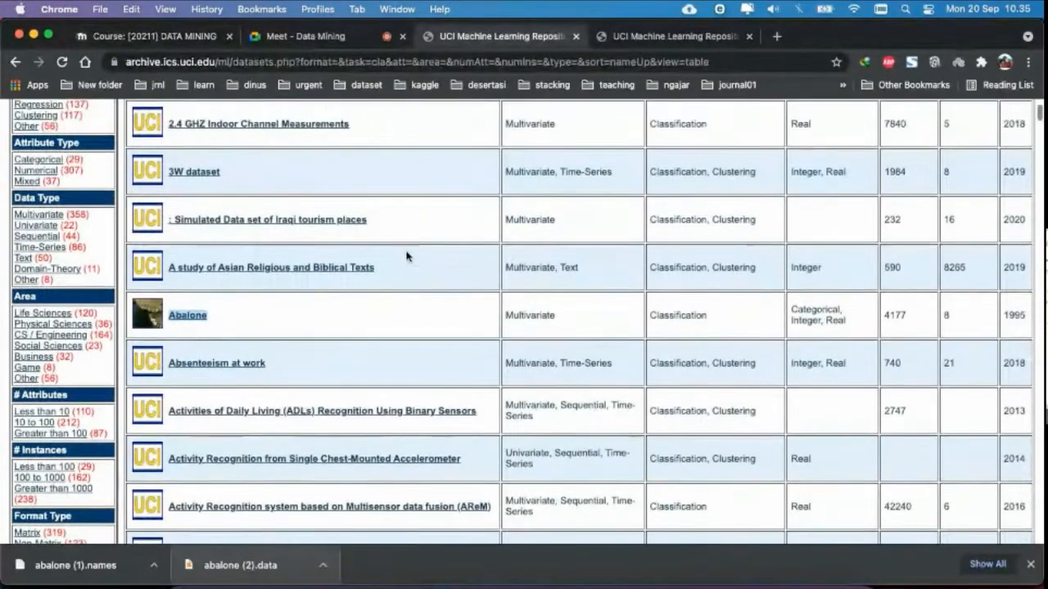
pyautogui.scroll(-4, 406, 255)
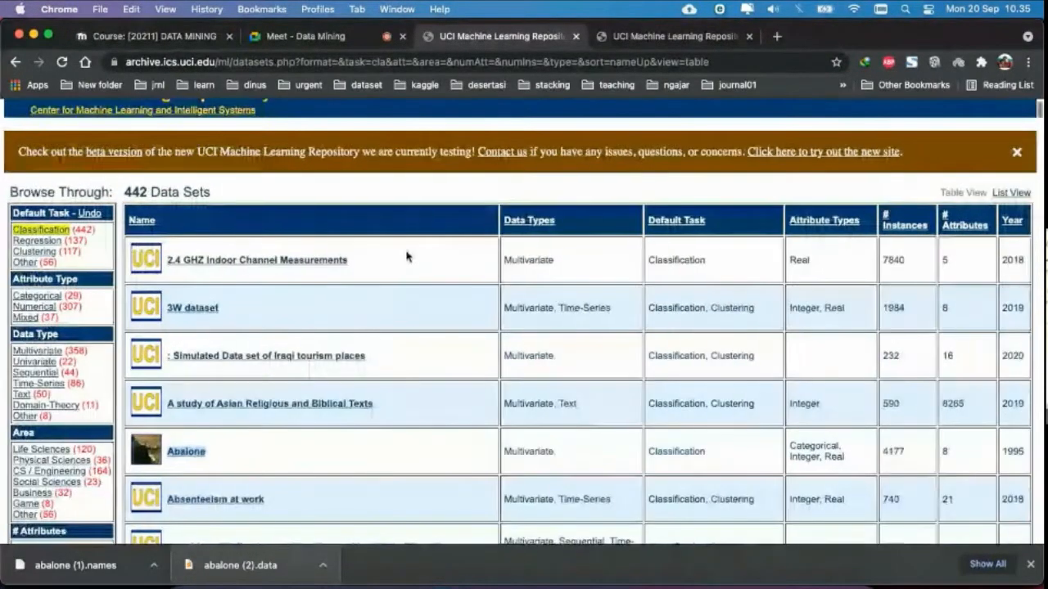
pyautogui.scroll(-10, 406, 256)
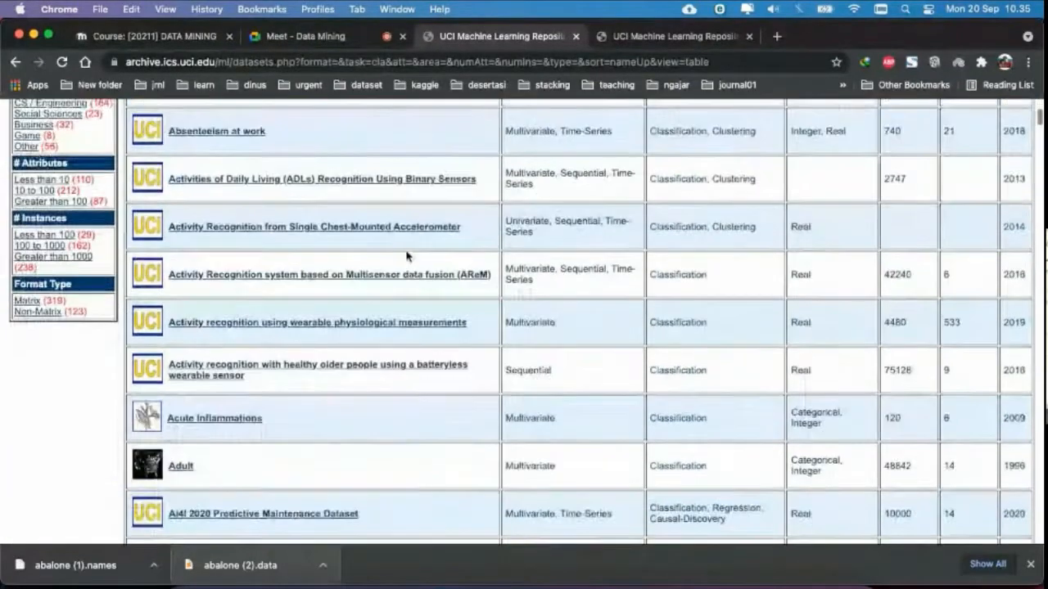
pyautogui.scroll(-9, 406, 256)
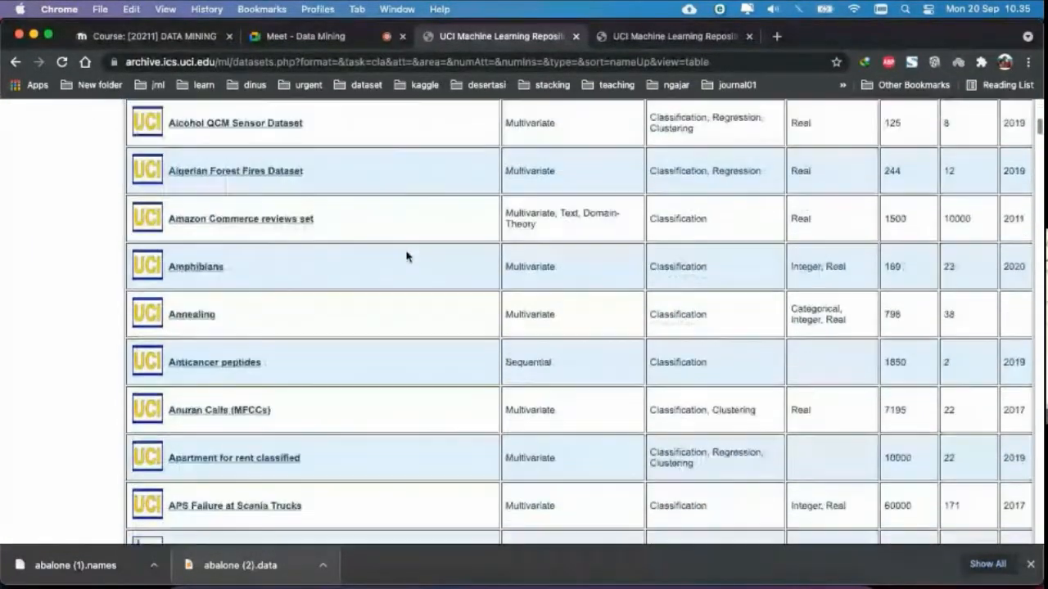
pyautogui.scroll(-10, 406, 256)
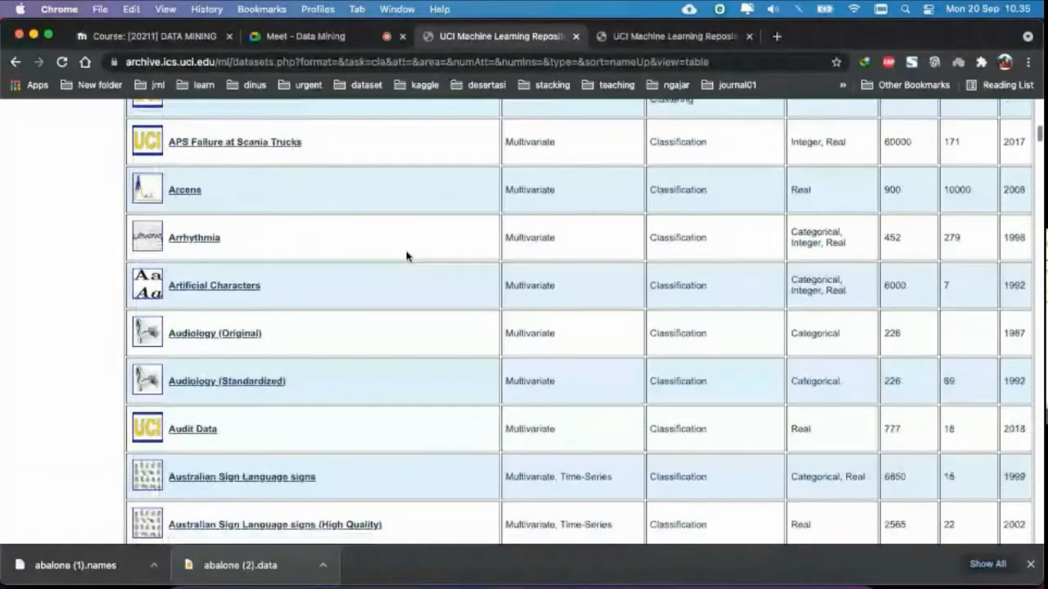
pyautogui.scroll(-7, 406, 257)
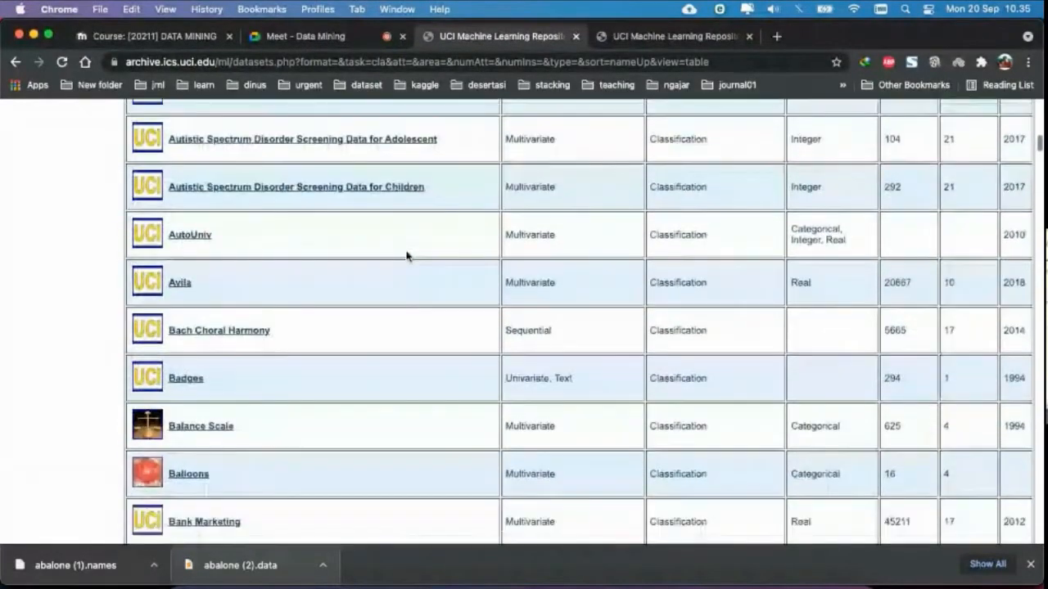
pyautogui.scroll(-11, 405, 256)
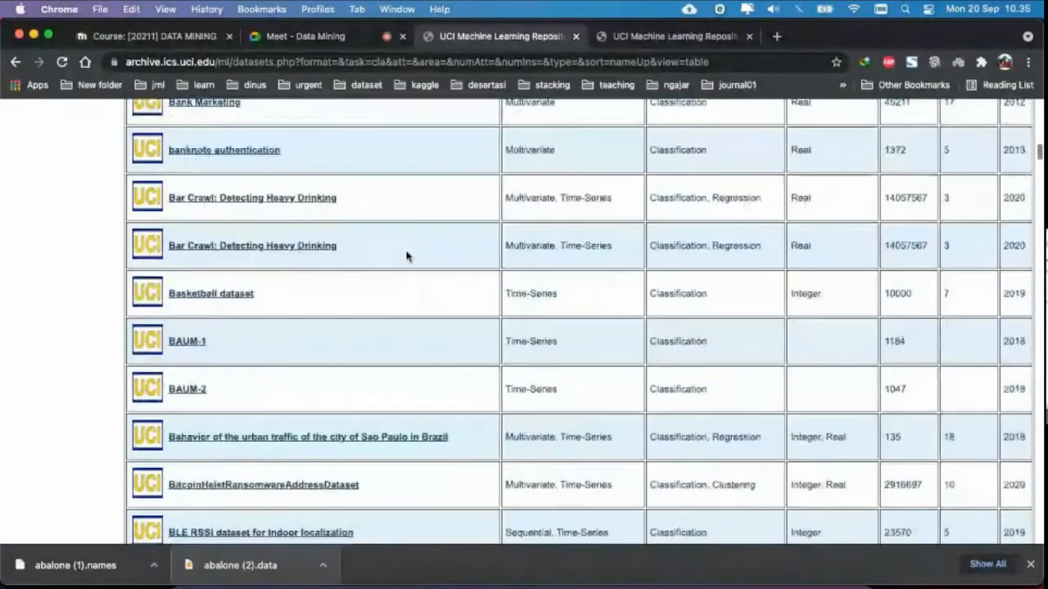
pyautogui.scroll(-9, 406, 256)
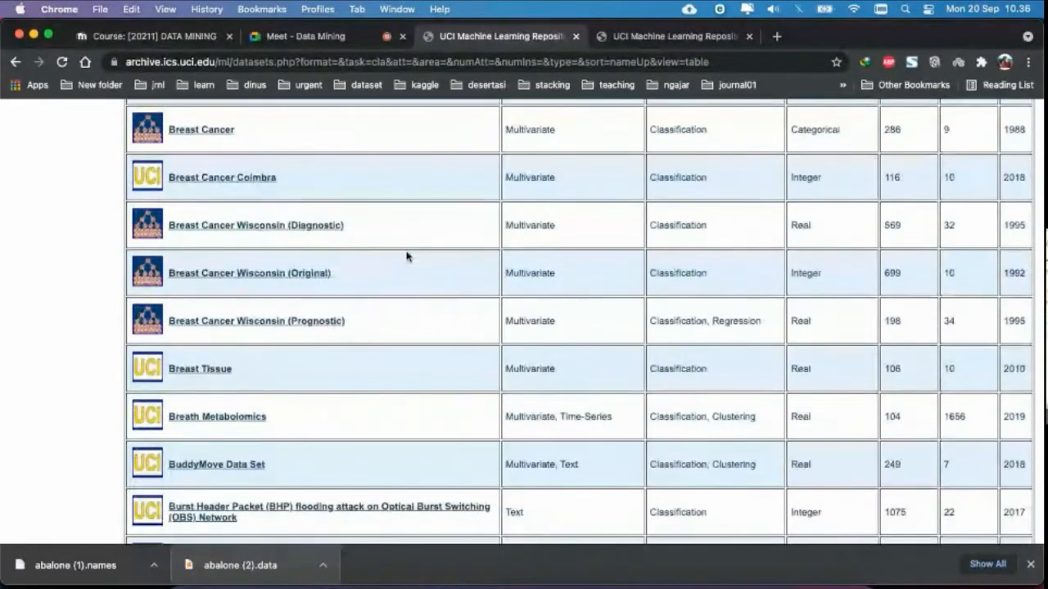
pyautogui.scroll(-2, 406, 256)
pyautogui.scroll(-6, 407, 256)
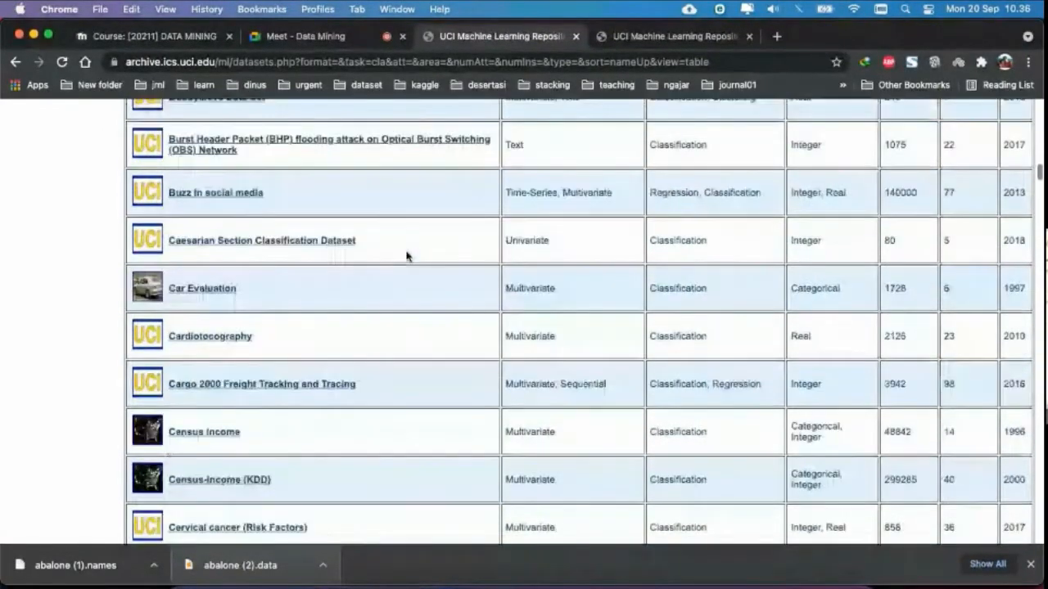
pyautogui.scroll(8, 406, 256)
pyautogui.scroll(2, 406, 257)
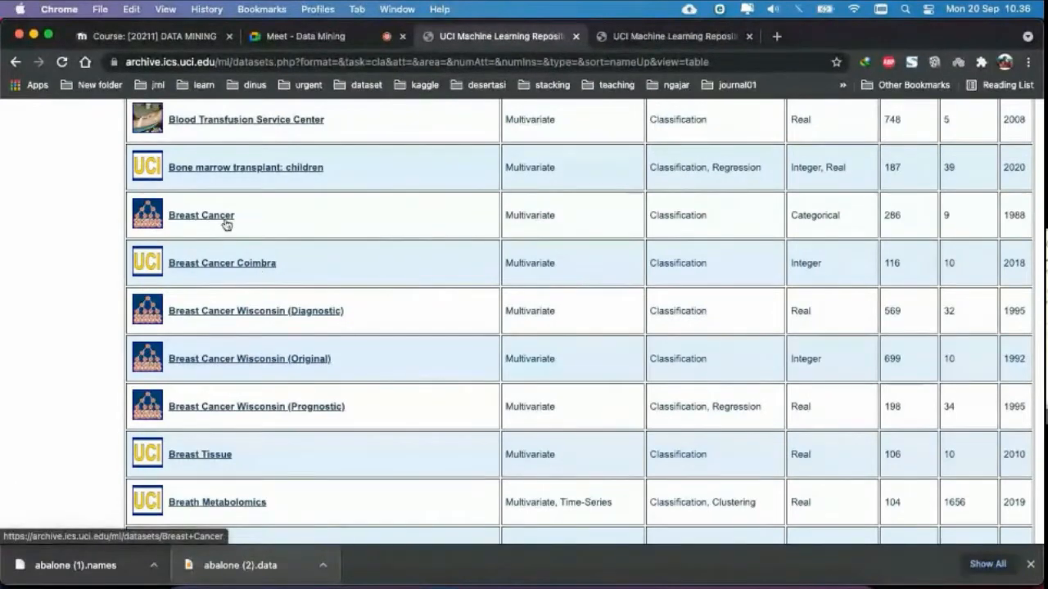
# Step: Close the second UCI page and open the Breast Cancer data set from the list in a new tab
pyautogui.click(747, 37)
pyautogui.rightClick(215, 216)
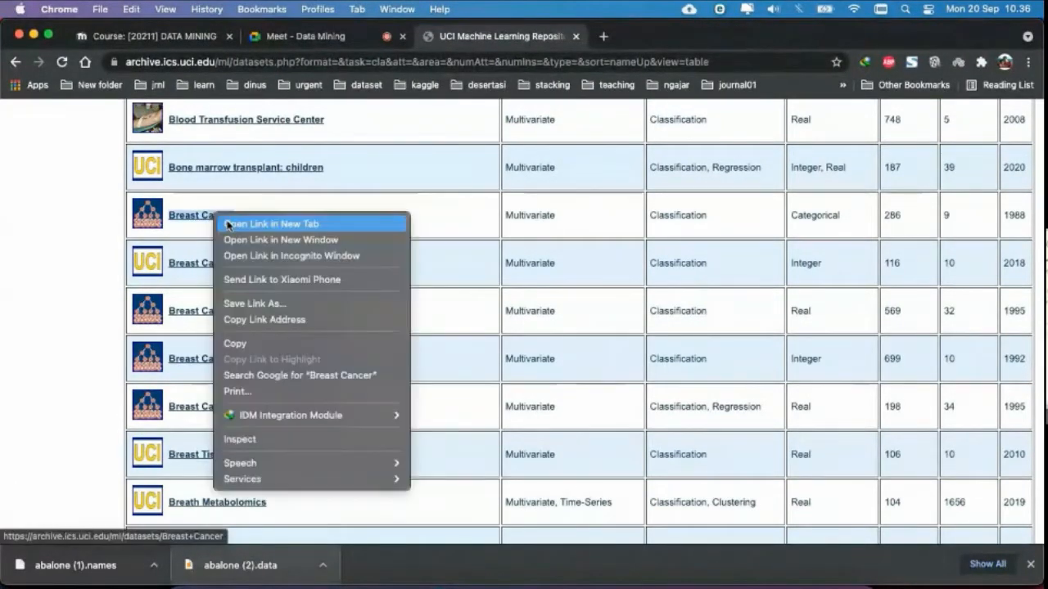
pyautogui.click(229, 224)
pyautogui.click(627, 37)
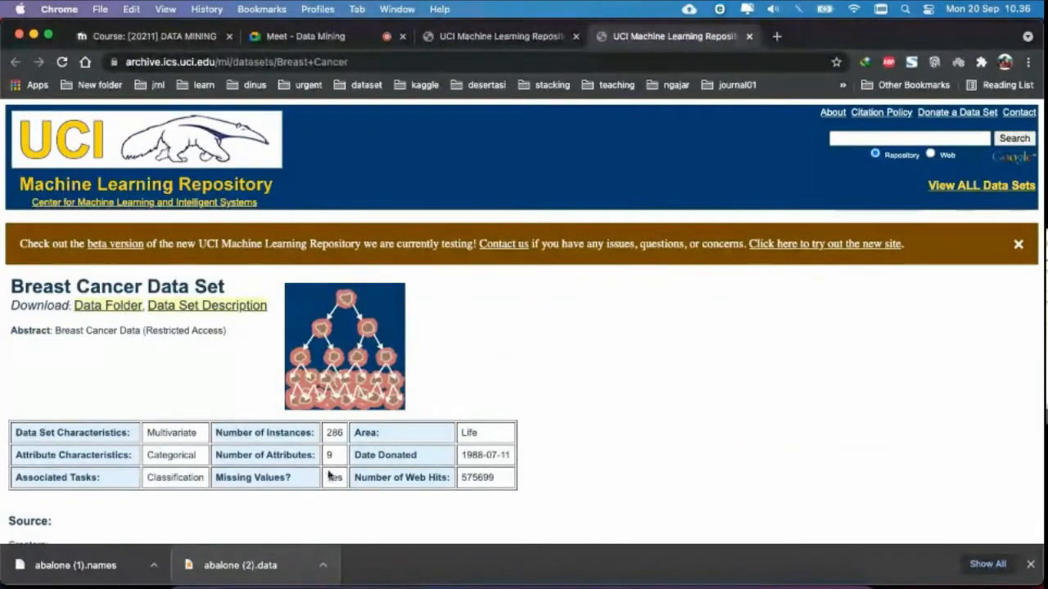
# Step: Look over the Breast Cancer data set page, open its data folder and download breast-cancer.data
pyautogui.scroll(-2, 318, 473)
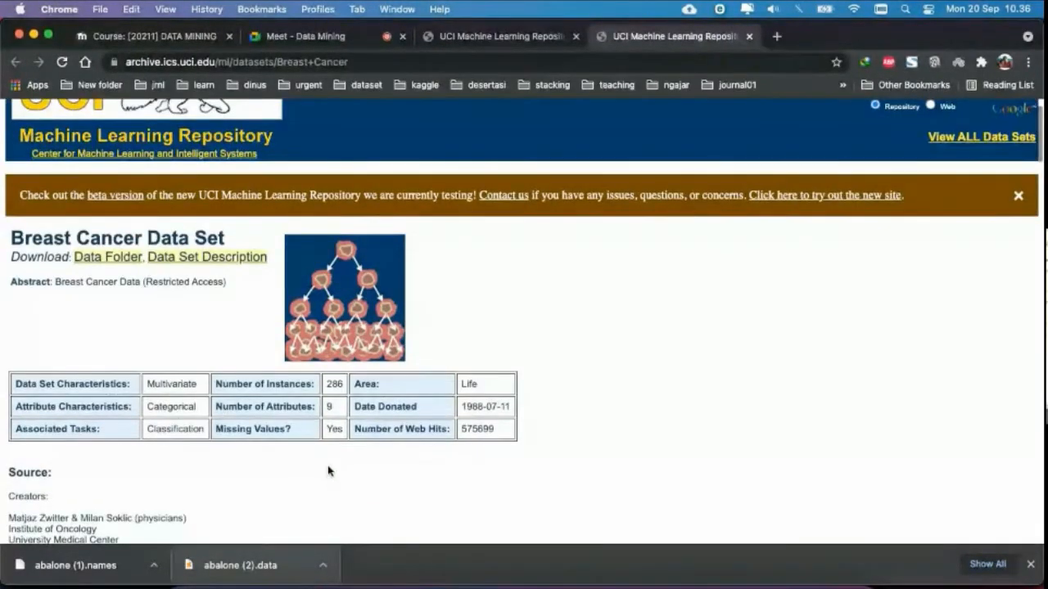
pyautogui.scroll(5, 327, 472)
pyautogui.scroll(-5, 345, 462)
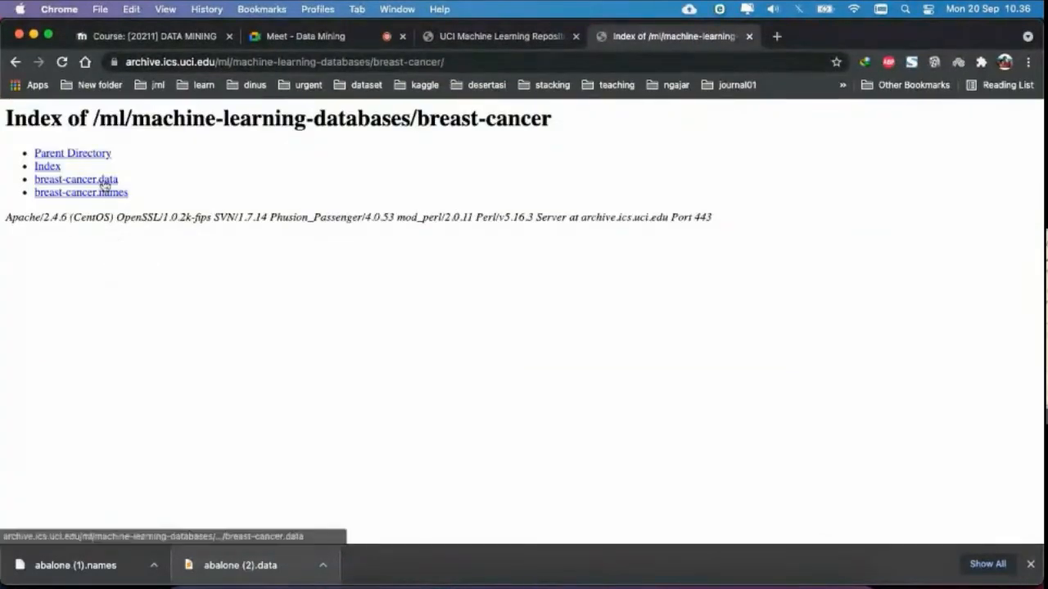
pyautogui.rightClick(105, 184)
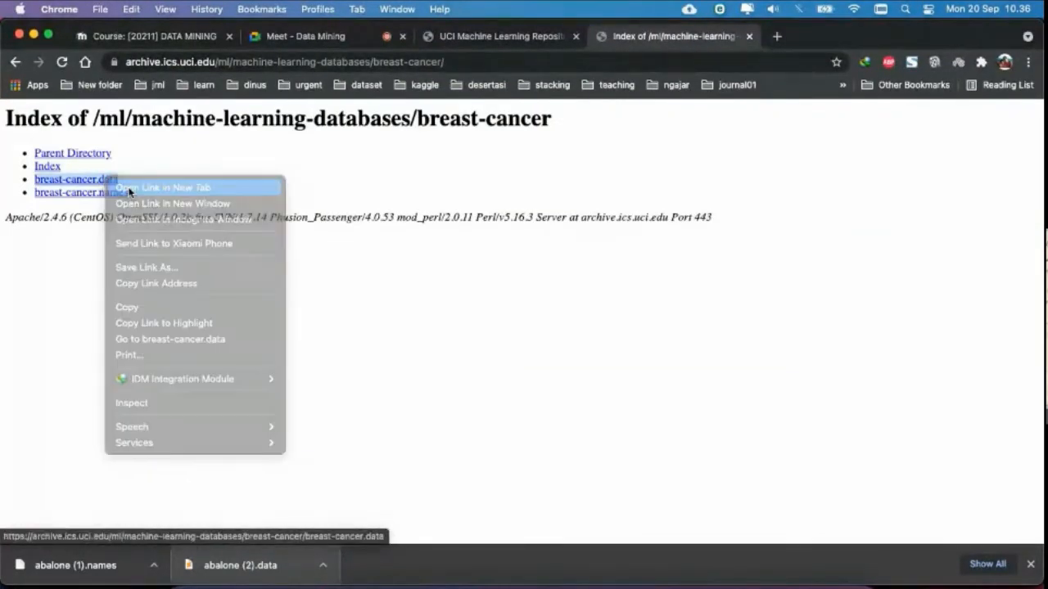
pyautogui.click(122, 188)
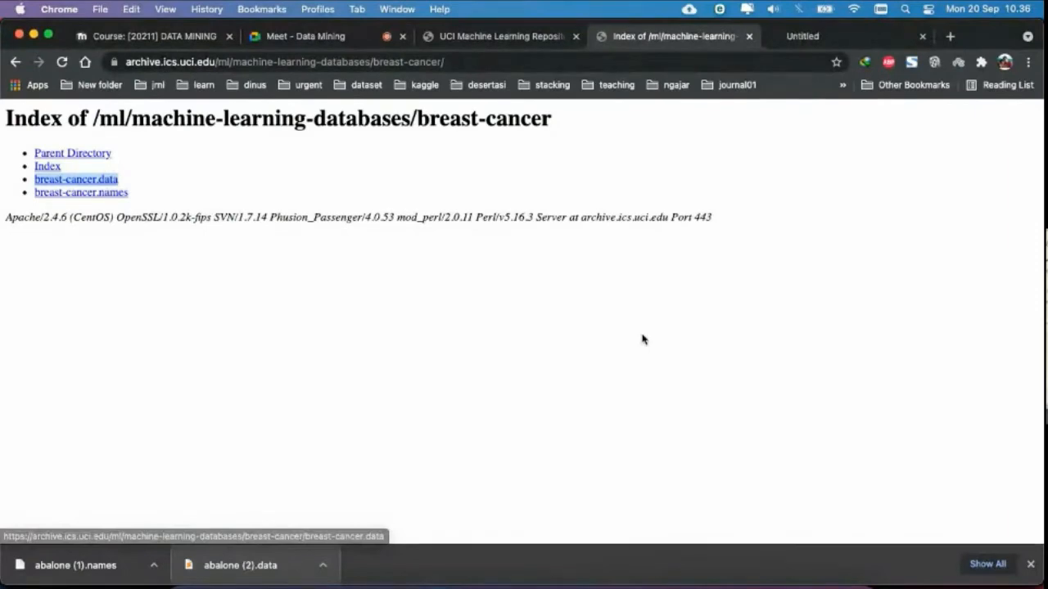
pyautogui.press('super+s')
pyautogui.click(768, 387)
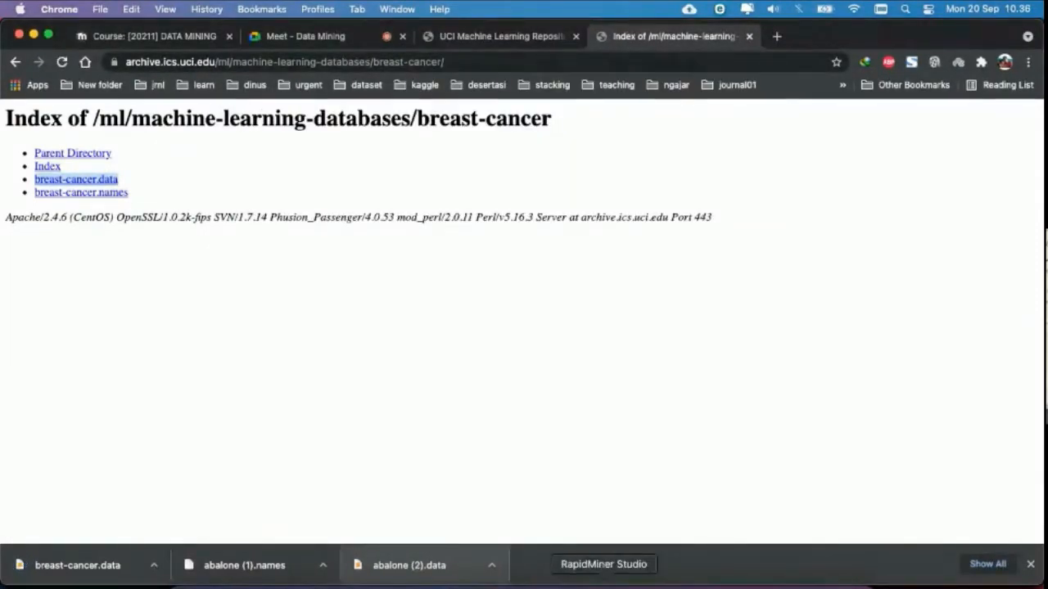
# Step: Switch back to RapidMiner Studio and start a new blank process
pyautogui.click(604, 581)
pyautogui.click(20, 55)
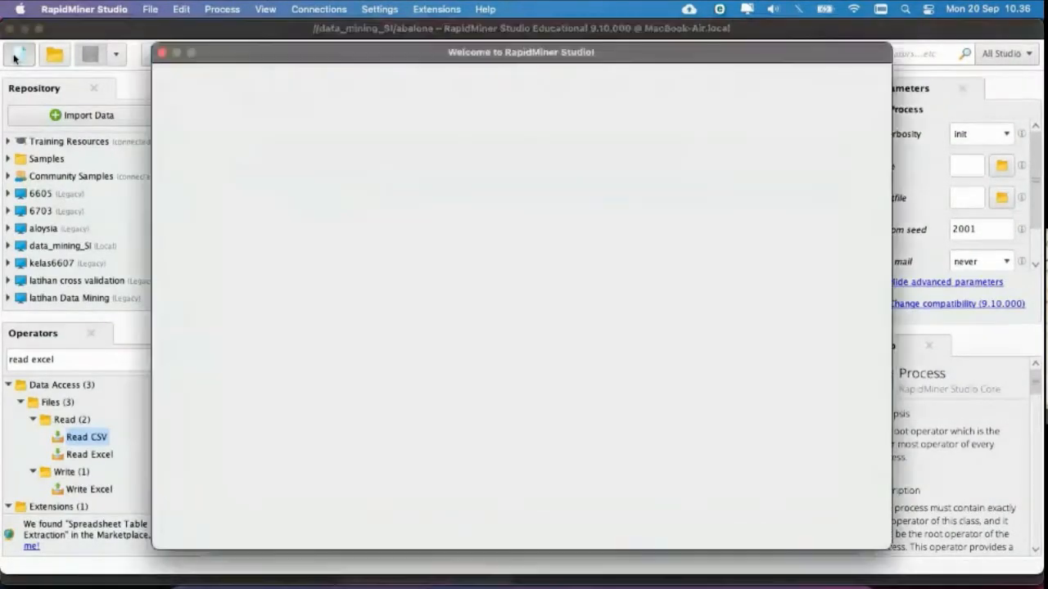
pyautogui.click(250, 187)
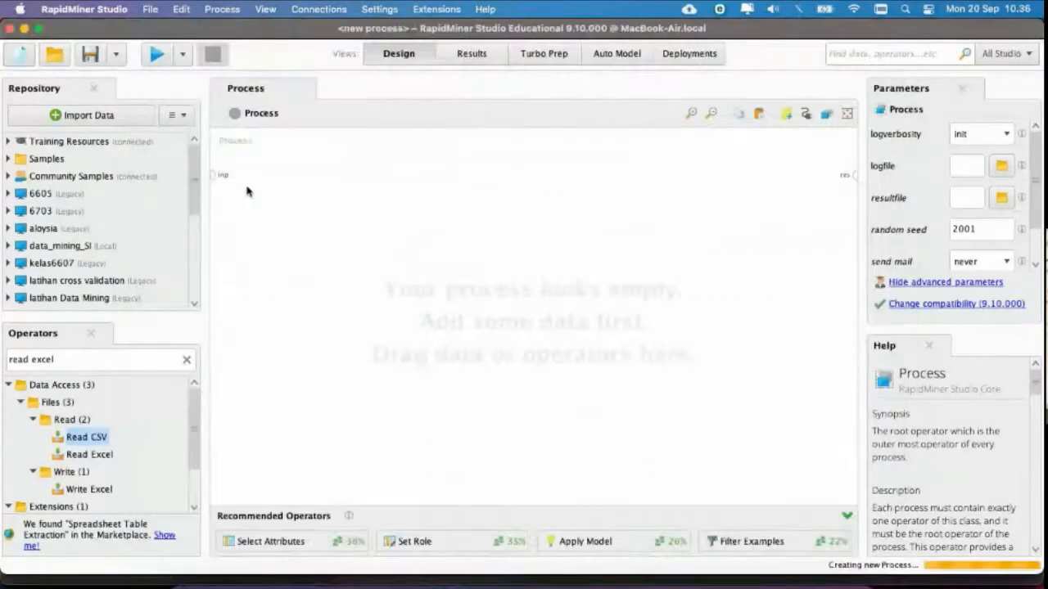
# Step: Add a Read CSV operator to the empty process and open its import configuration wizard
pyautogui.rightClick(69, 440)
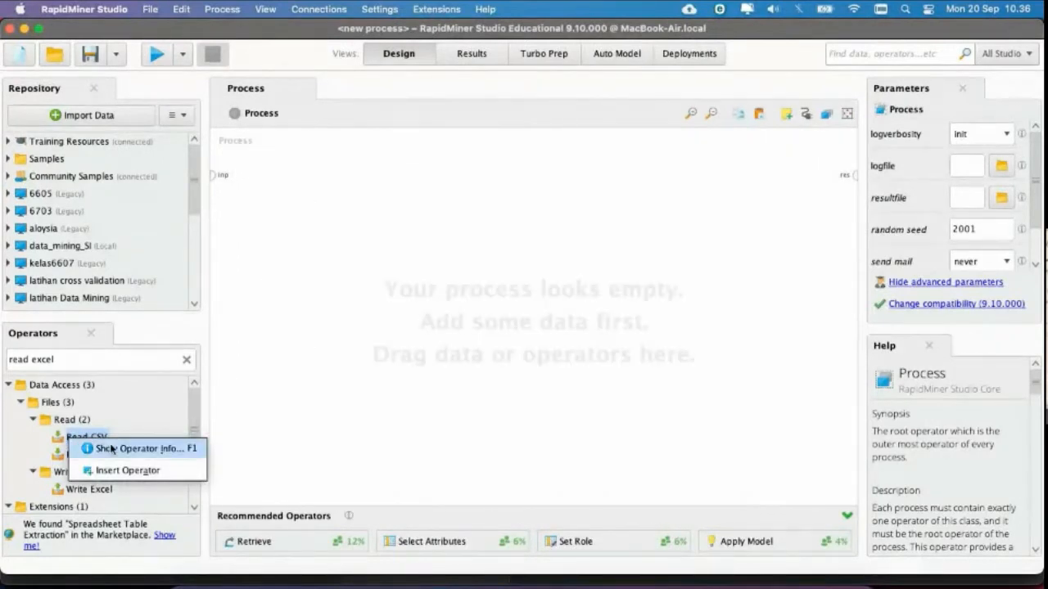
pyautogui.rightClick(66, 442)
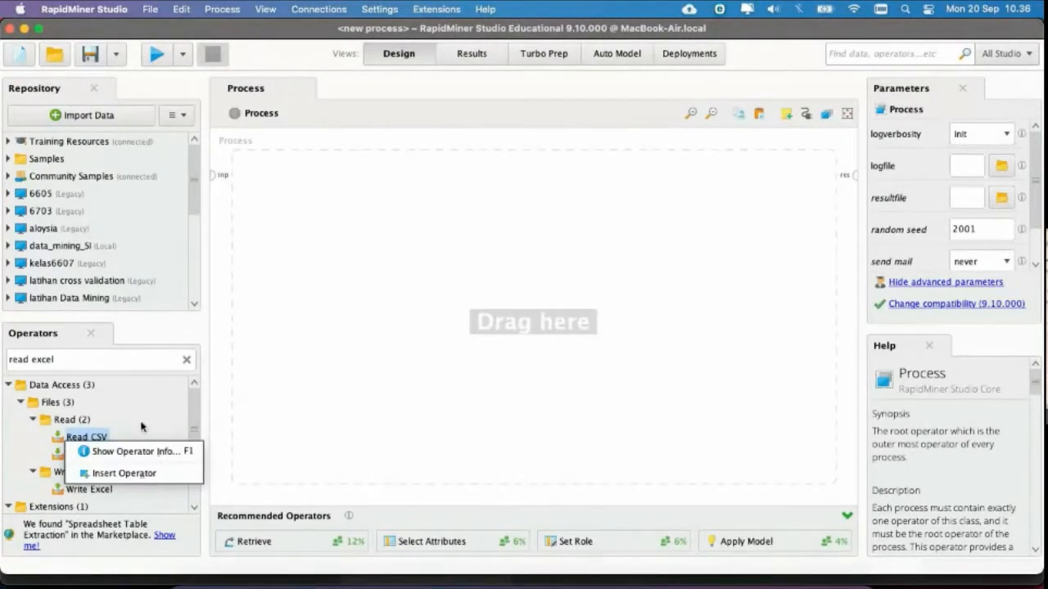
pyautogui.moveTo(106, 435); pyautogui.dragTo(358, 198)
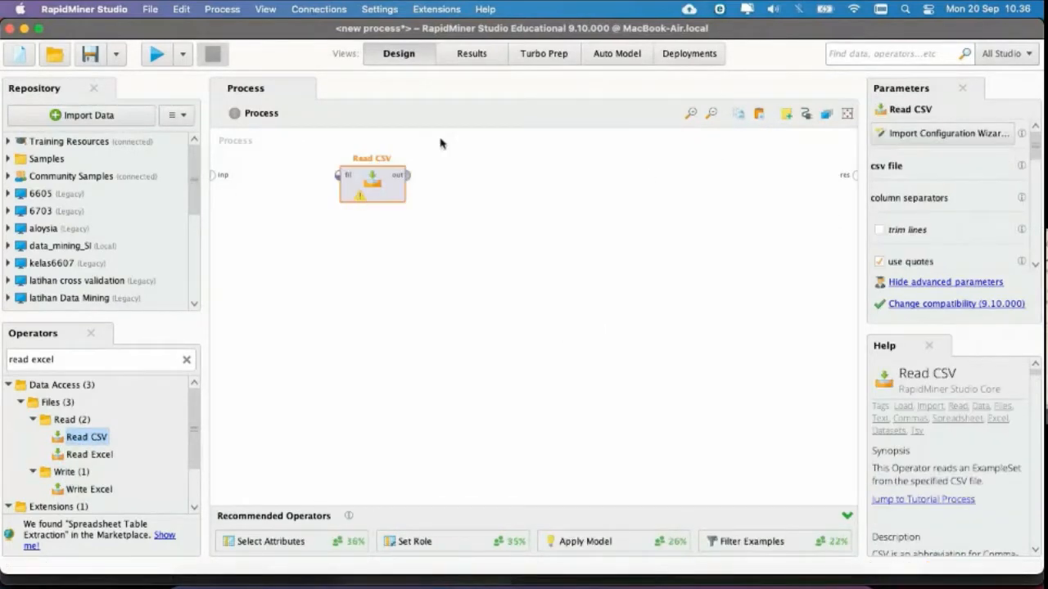
pyautogui.doubleClick(376, 199)
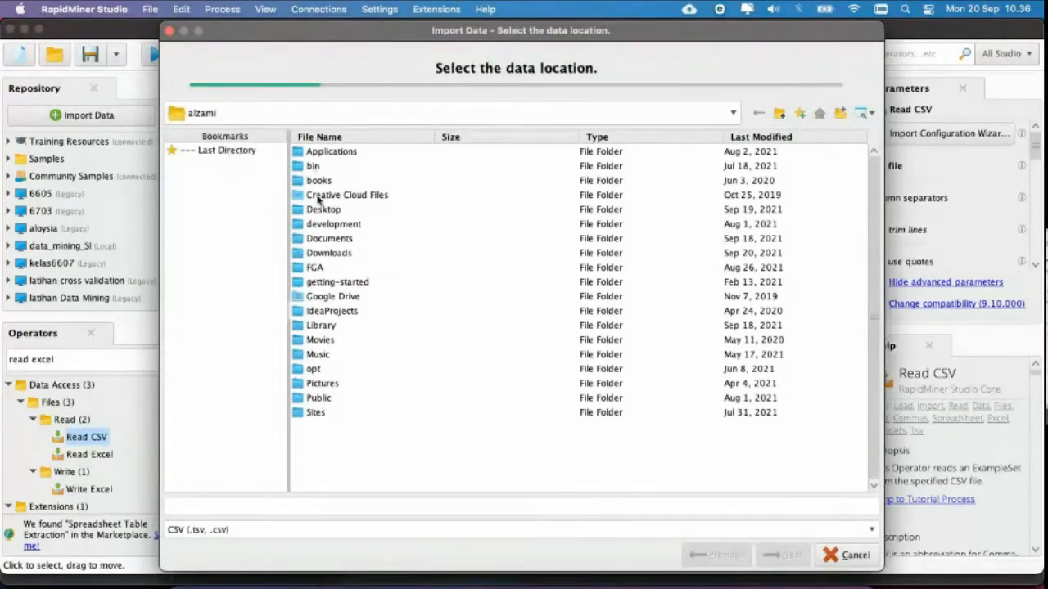
# Step: Choose breast-cancer.data from Downloads with all file types shown and newest files first, and turn off the header row in its data format
pyautogui.doubleClick(329, 254)
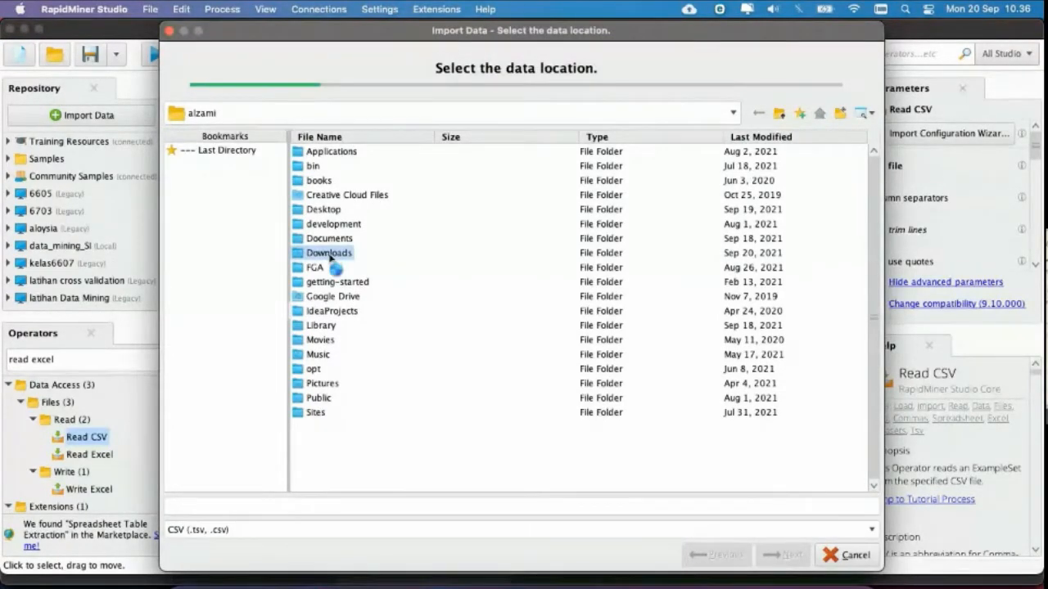
pyautogui.click(222, 532)
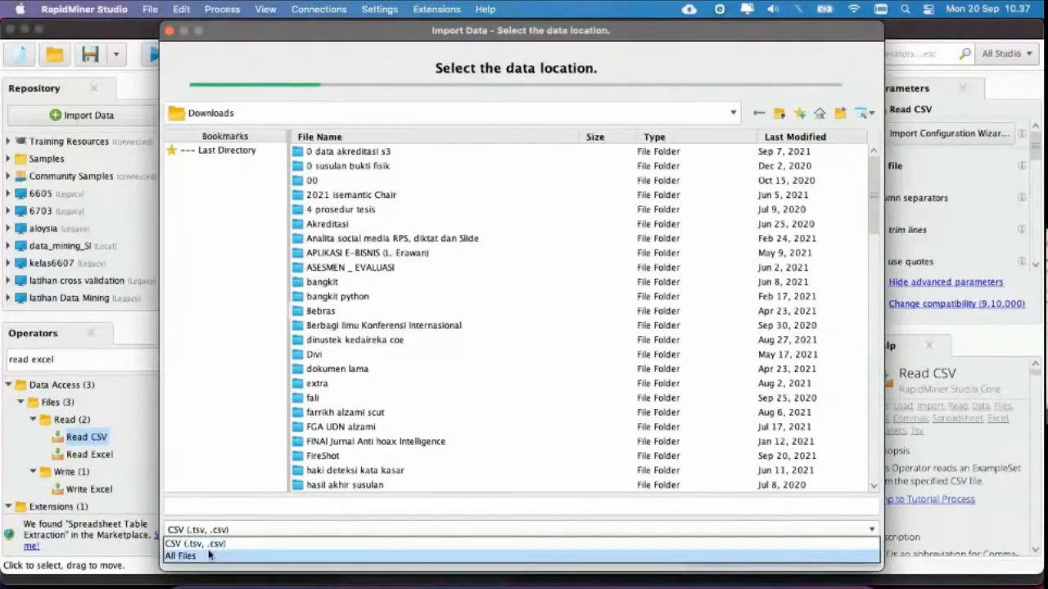
pyautogui.click(225, 556)
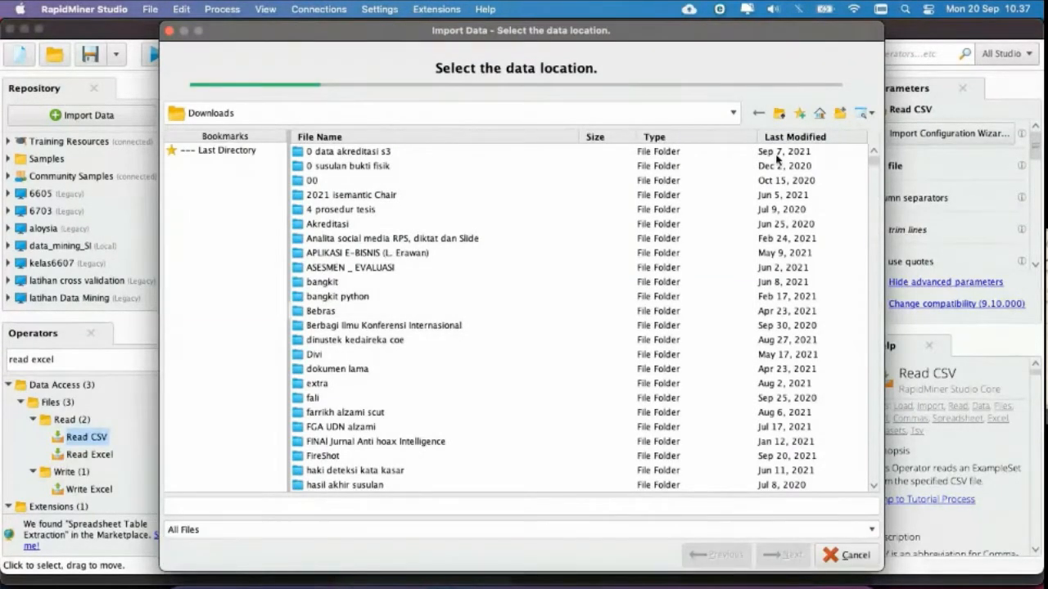
pyautogui.click(808, 137)
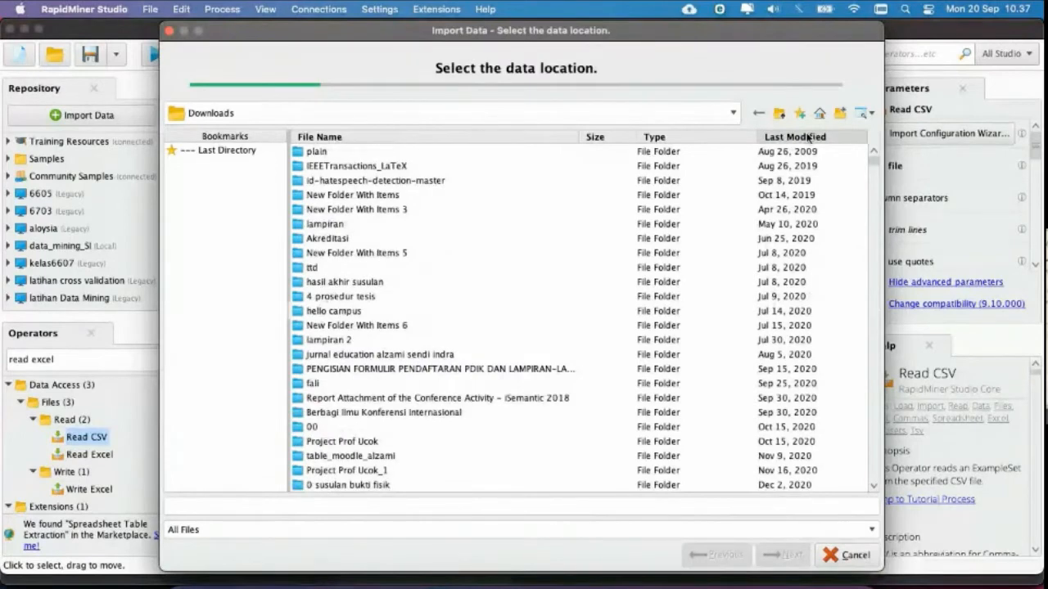
pyautogui.click(808, 138)
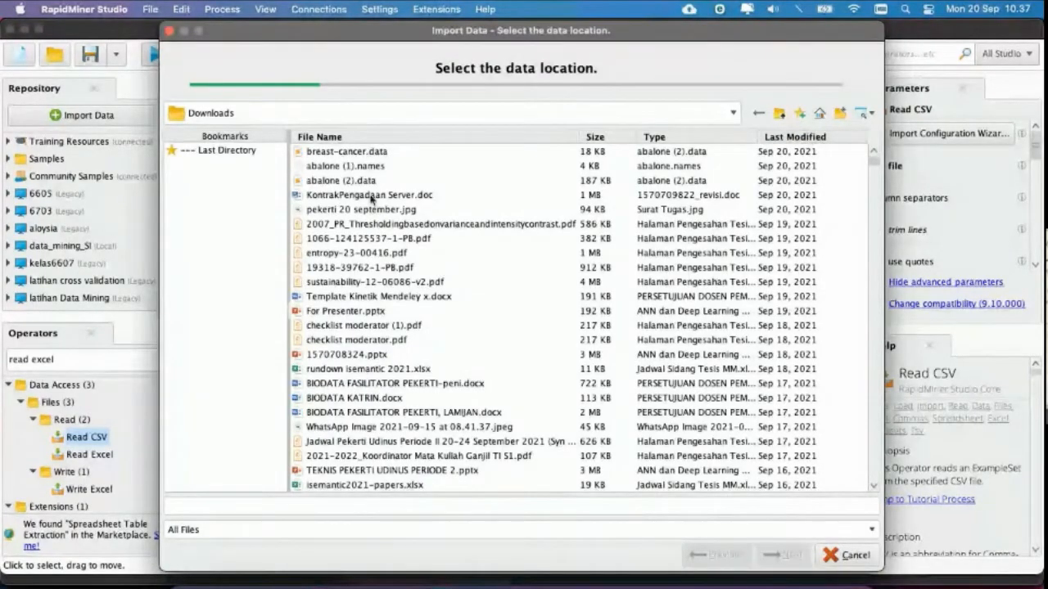
pyautogui.click(338, 154)
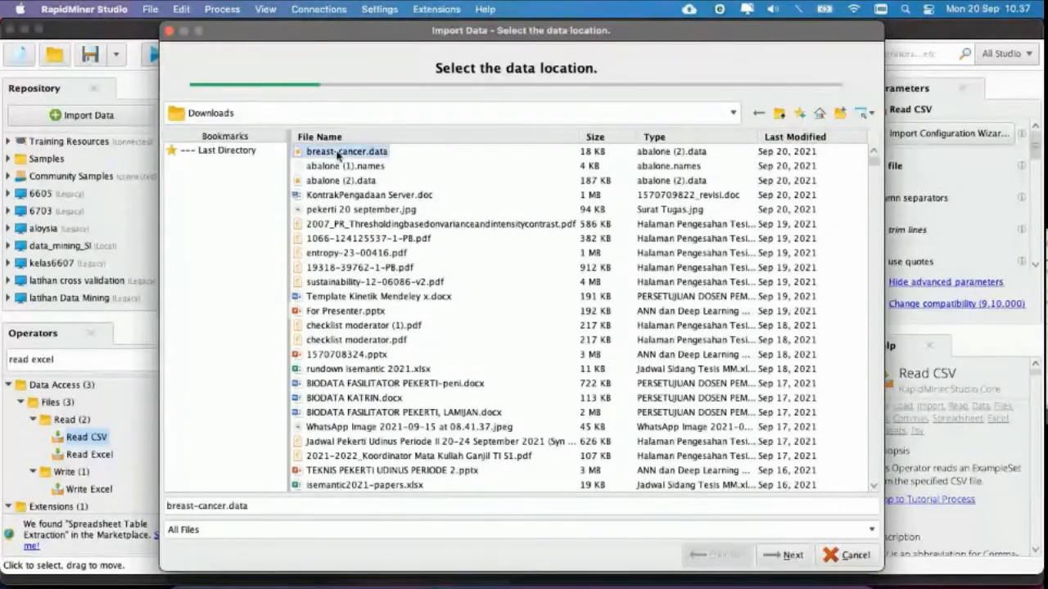
pyautogui.click(784, 556)
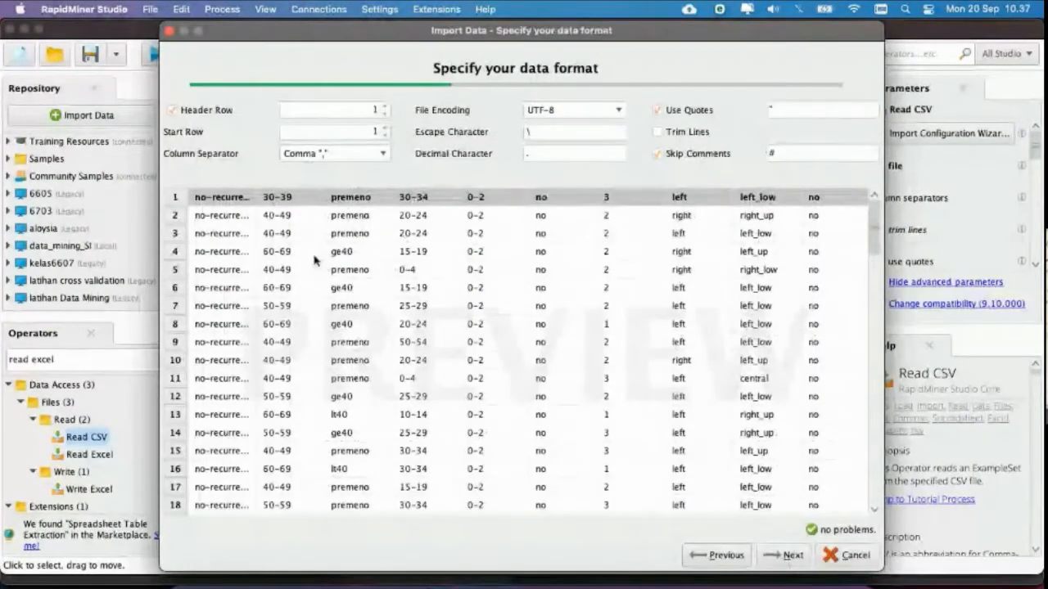
pyautogui.click(207, 113)
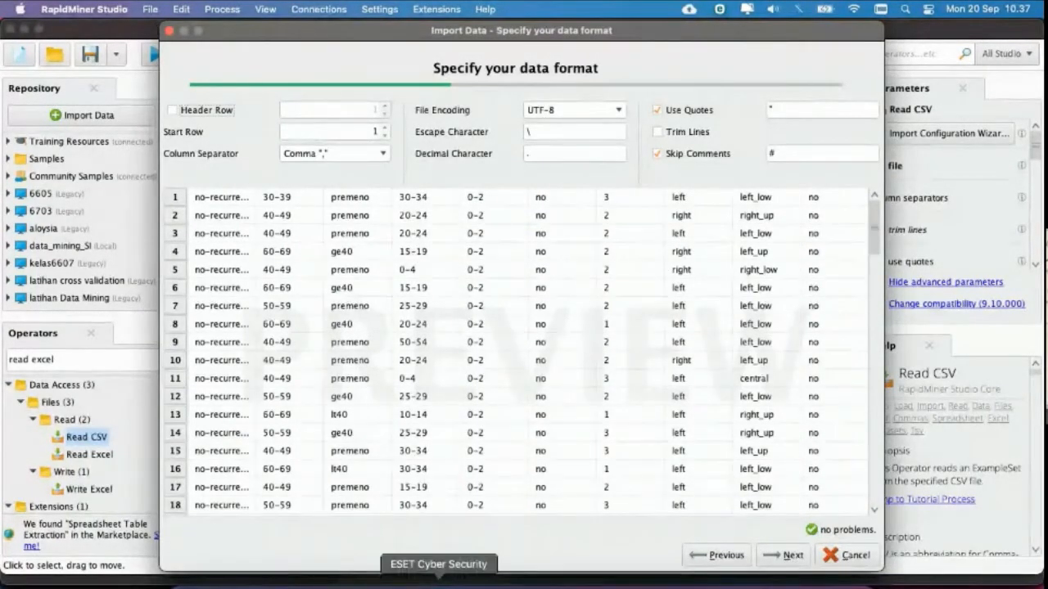
# Step: Switch to Chrome, go back to the Breast Cancer data set page, review its attribute information and return to RapidMiner Studio
pyautogui.click(443, 583)
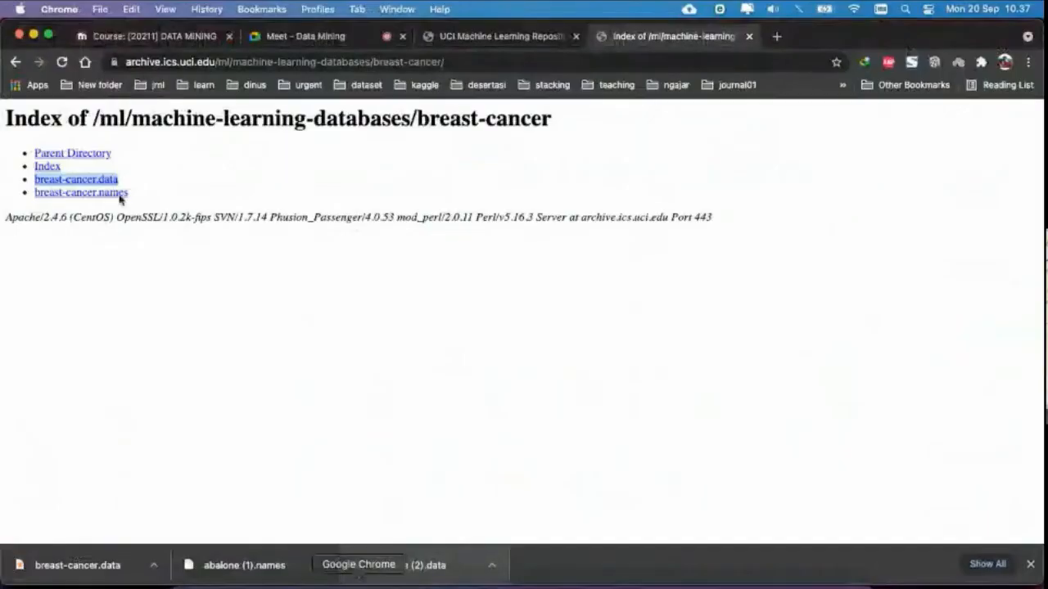
pyautogui.click(16, 62)
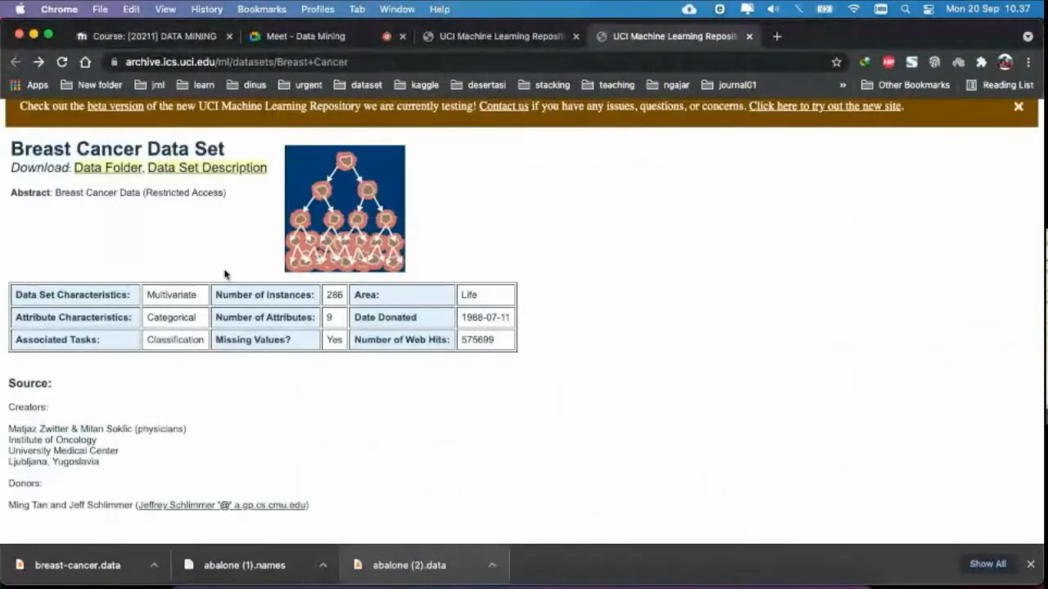
pyautogui.scroll(-5, 252, 318)
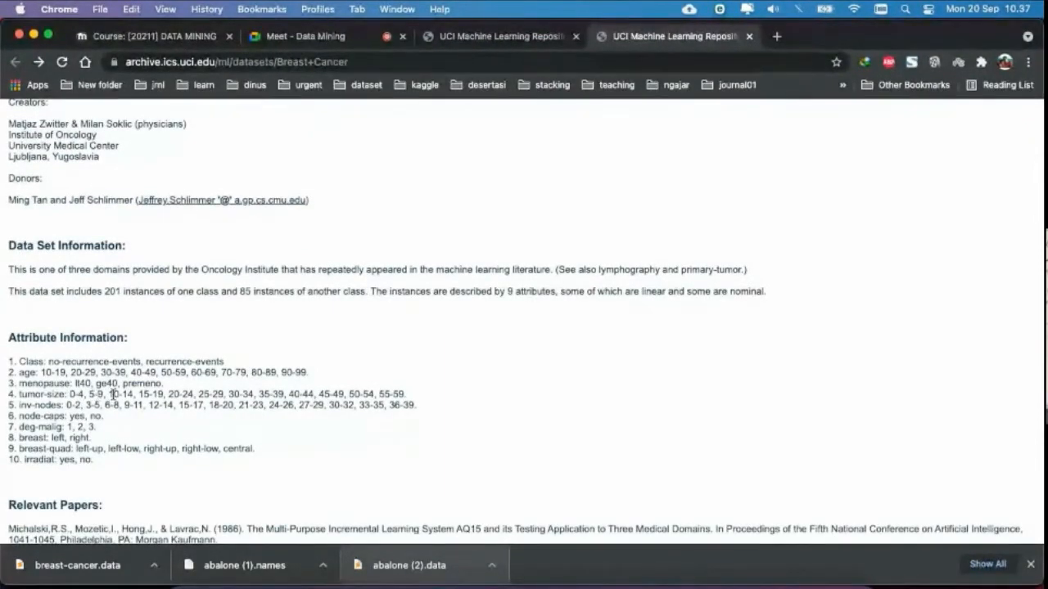
pyautogui.hotkey('ctrl', 'Right')
pyautogui.hotkey('ctrl', 'Left')
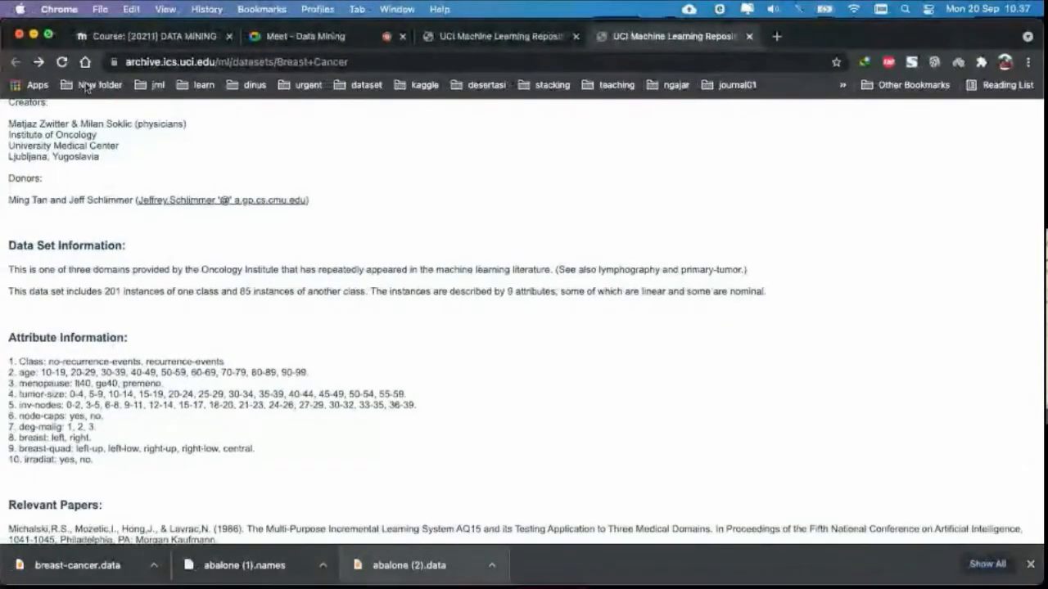
pyautogui.hotkey('ctrl', 'Left')
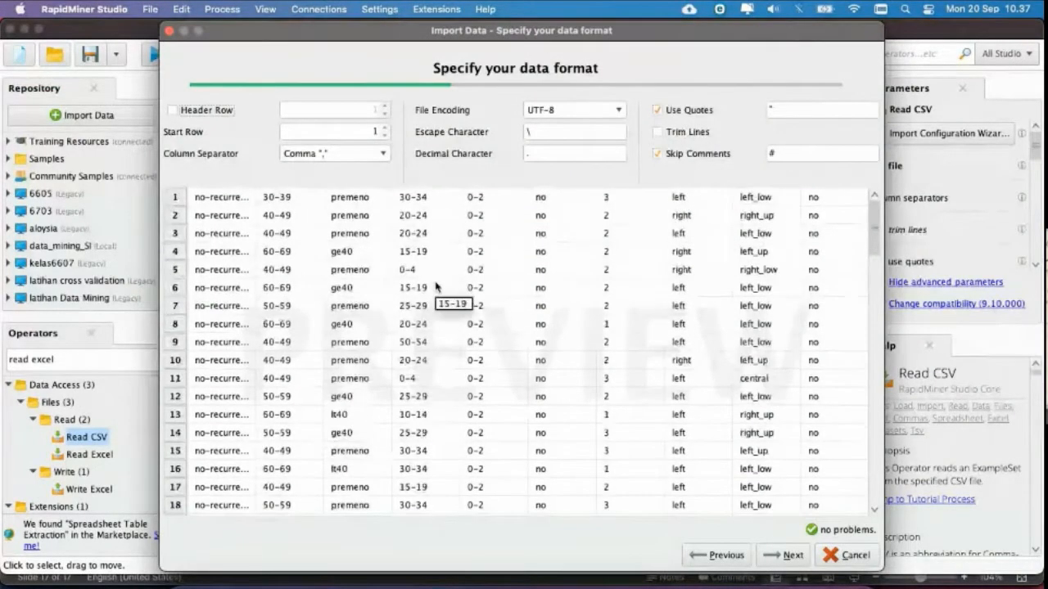
# Step: Proceed to column formatting, check the class attribute on the UCI page and set the role of column att1 to label
pyautogui.click(773, 554)
pyautogui.hotkey('ctrl', 'Right')
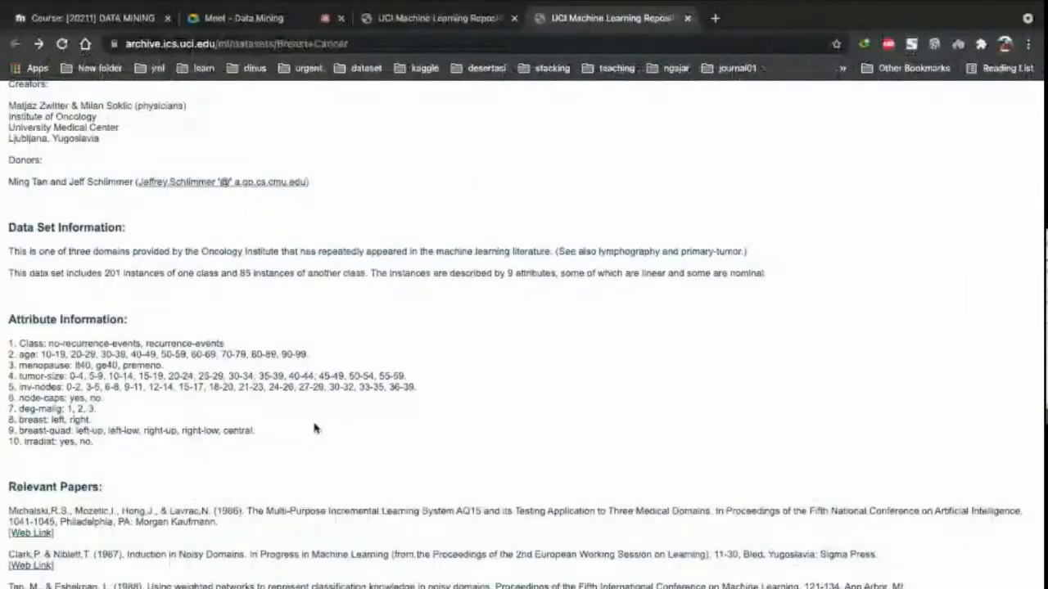
pyautogui.scroll(1, 316, 427)
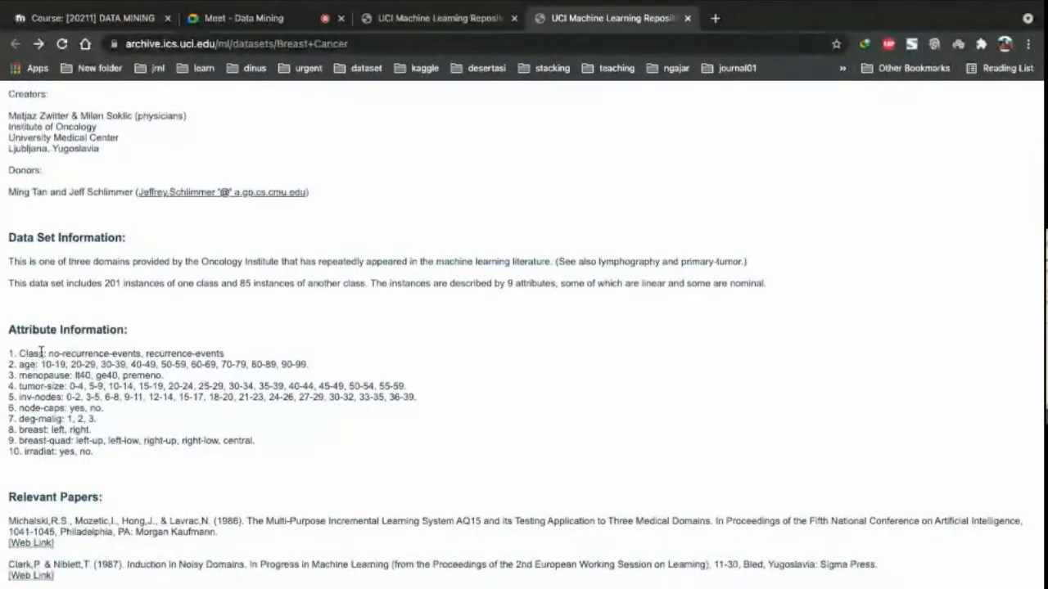
pyautogui.hotkey('ctrl', 'Left')
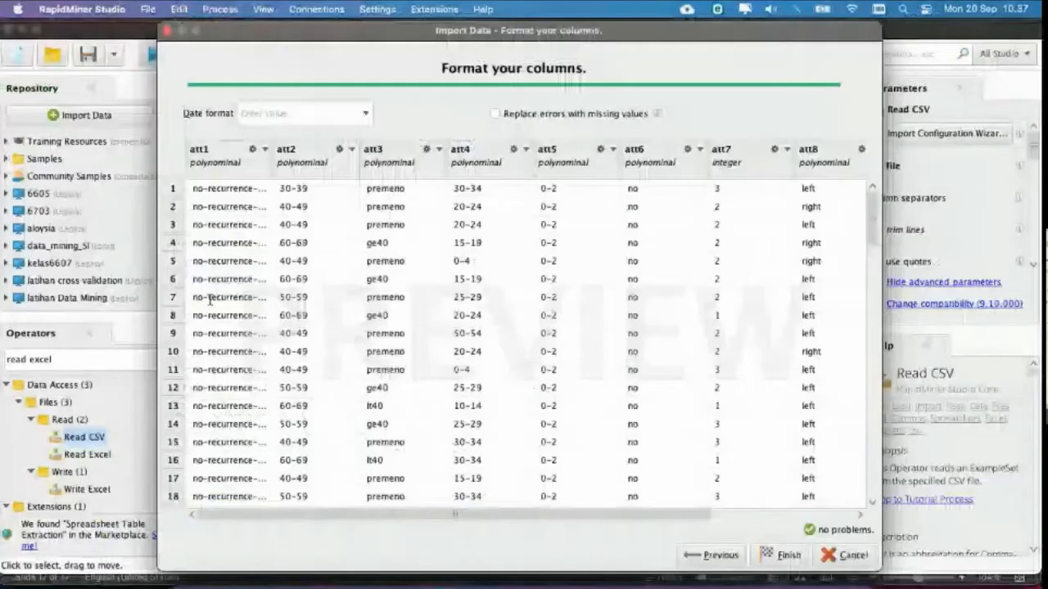
pyautogui.click(266, 149)
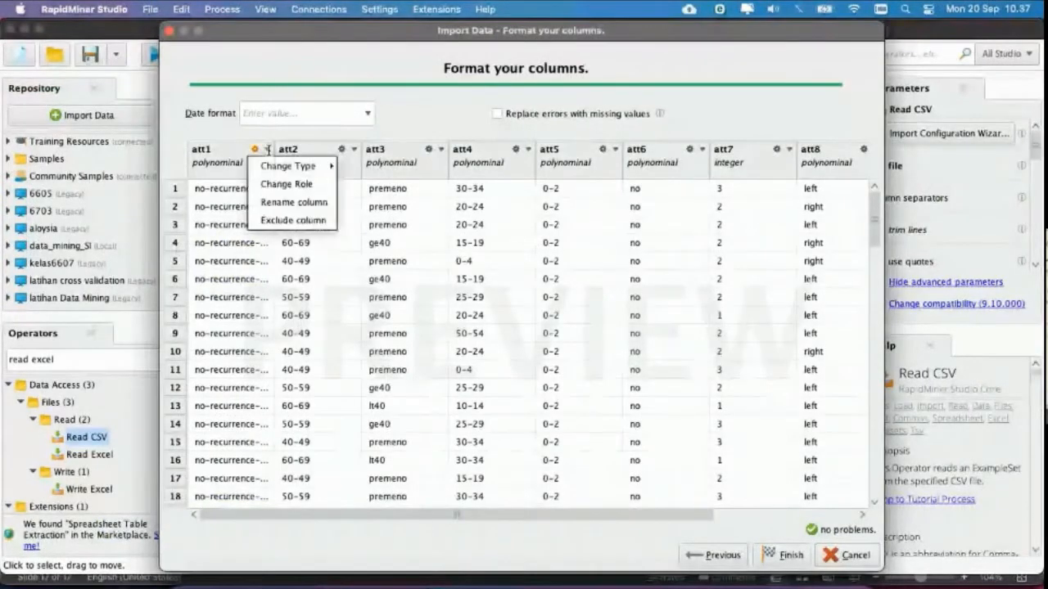
pyautogui.click(275, 184)
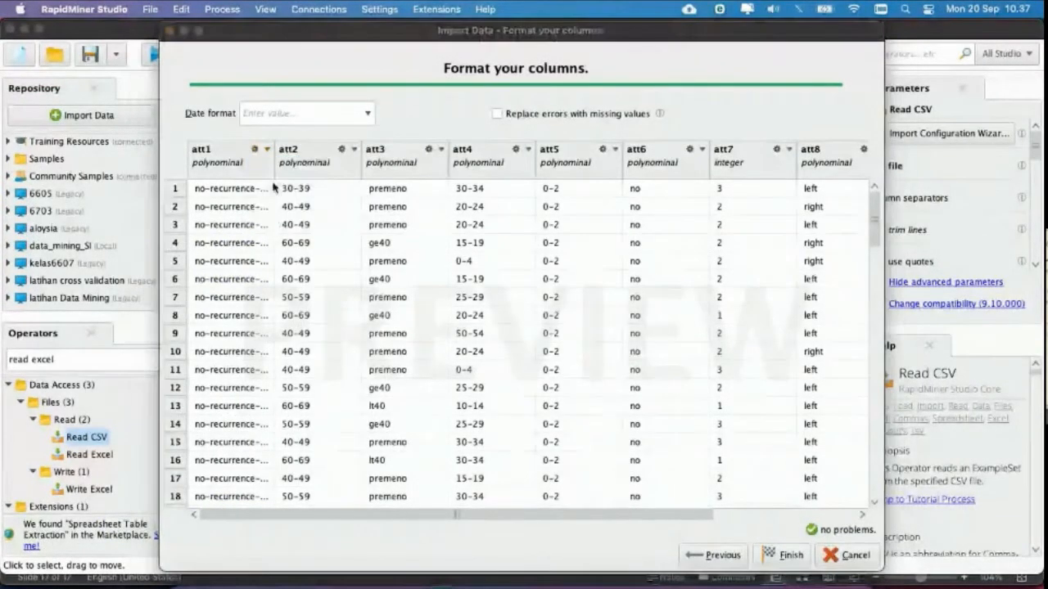
pyautogui.click(573, 308)
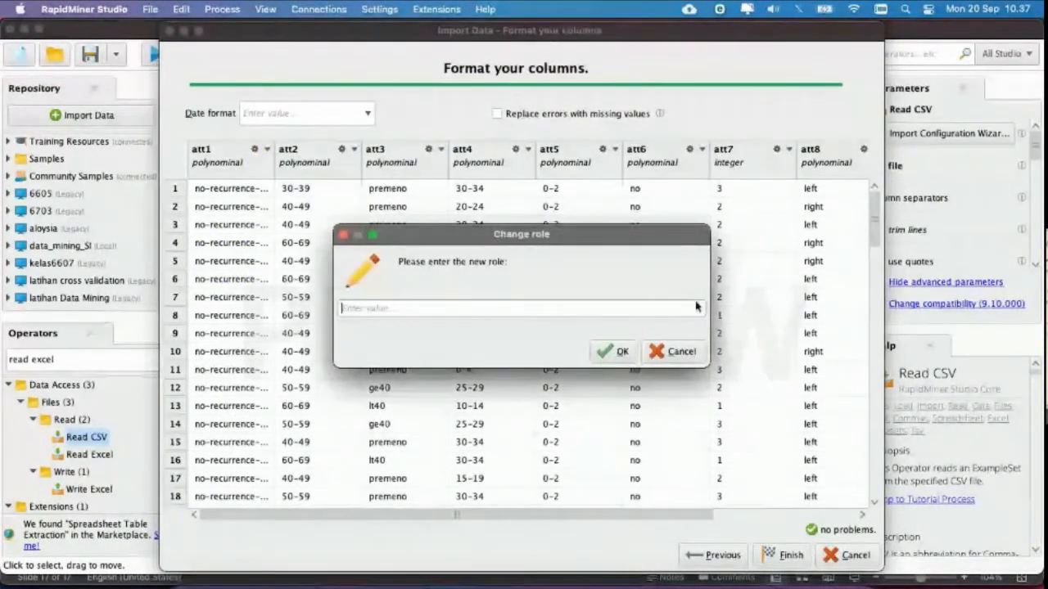
pyautogui.click(641, 324)
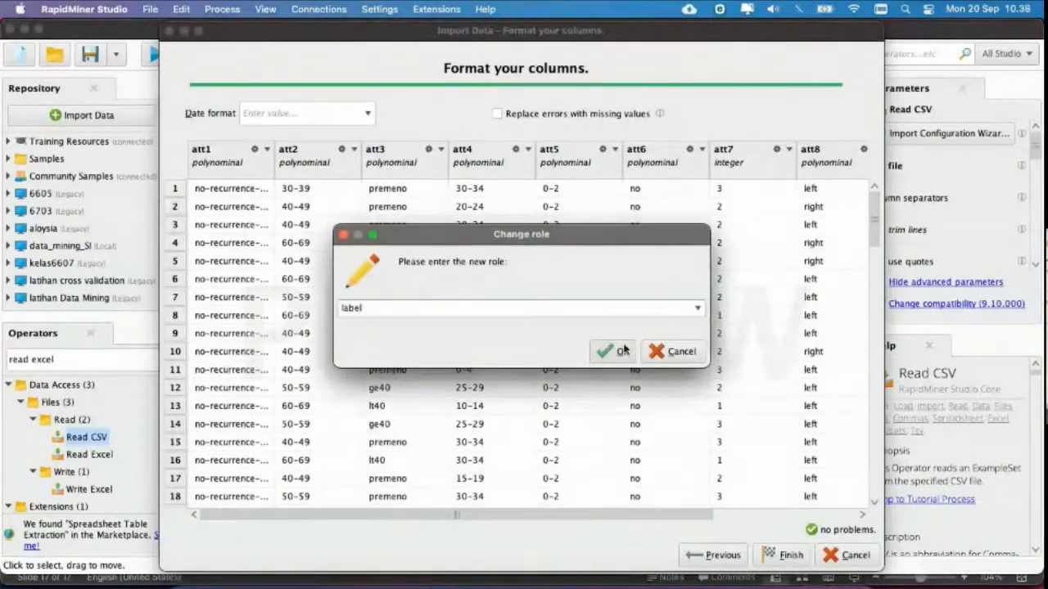
pyautogui.click(622, 351)
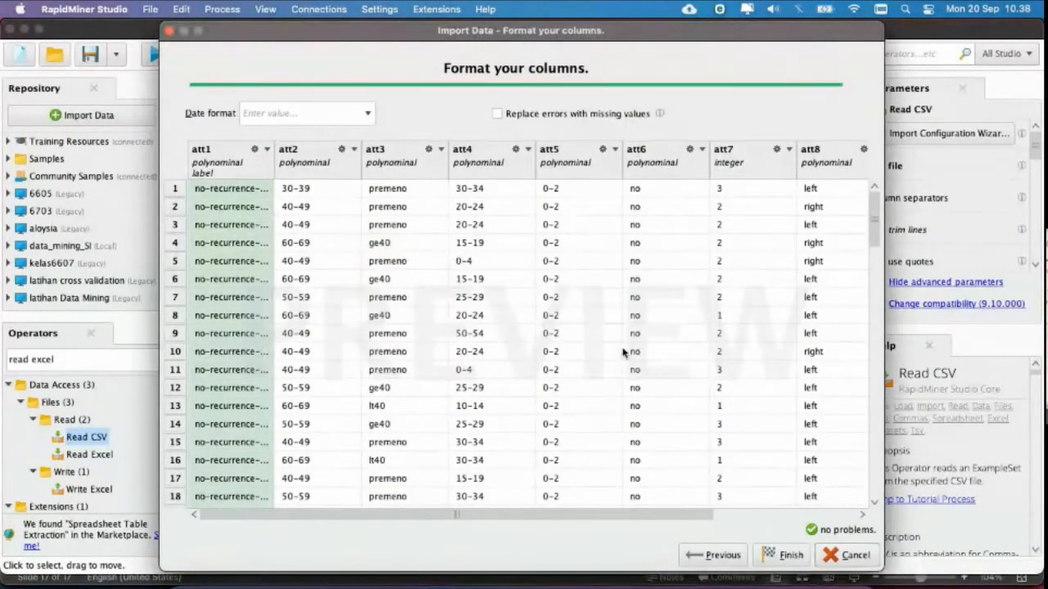
# Step: Check the second attribute in the UCI attribute list and rename column att2 to Age
pyautogui.hotkey('ctrl', 'Right')
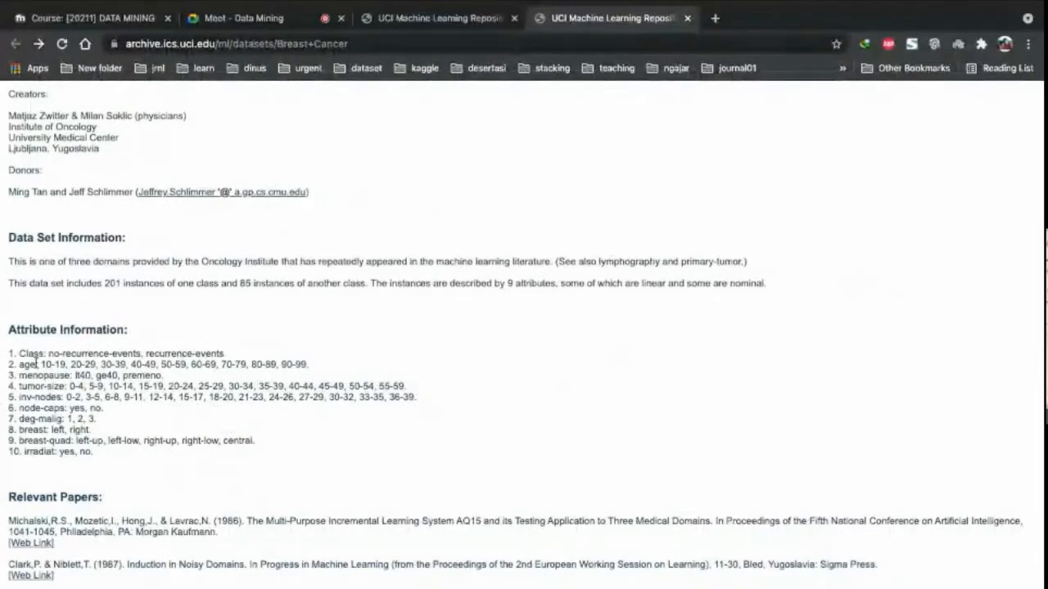
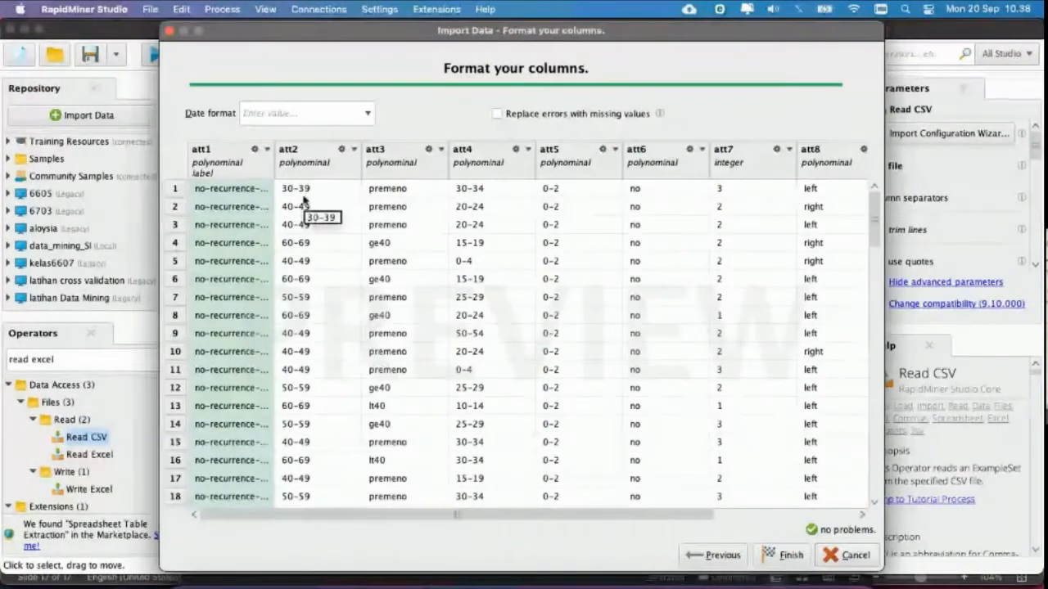
pyautogui.hotkey('ctrl', 'Right')
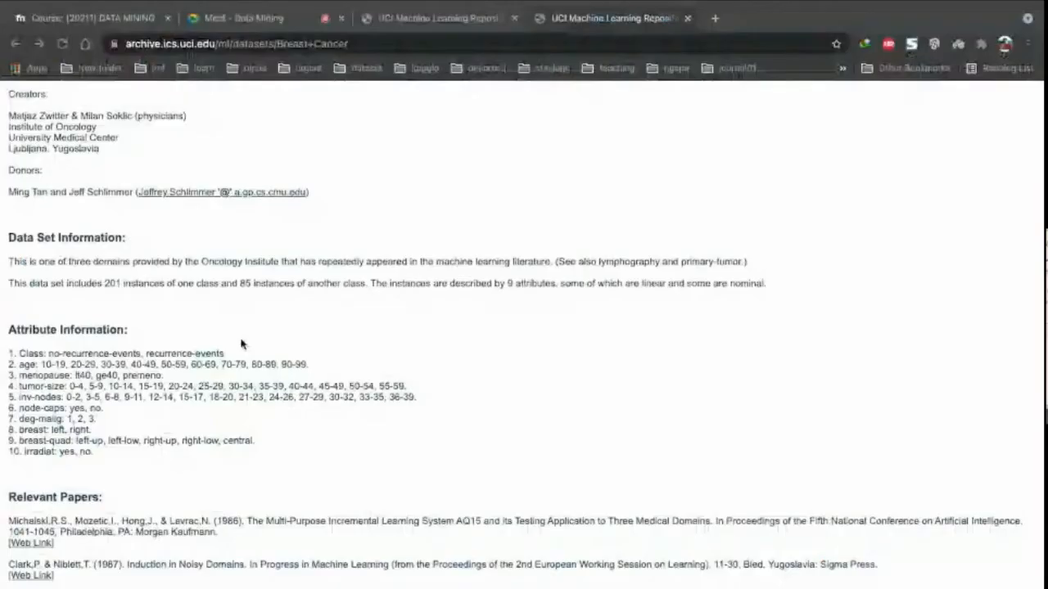
pyautogui.hotkey('ctrl', 'Left')
pyautogui.click(341, 149)
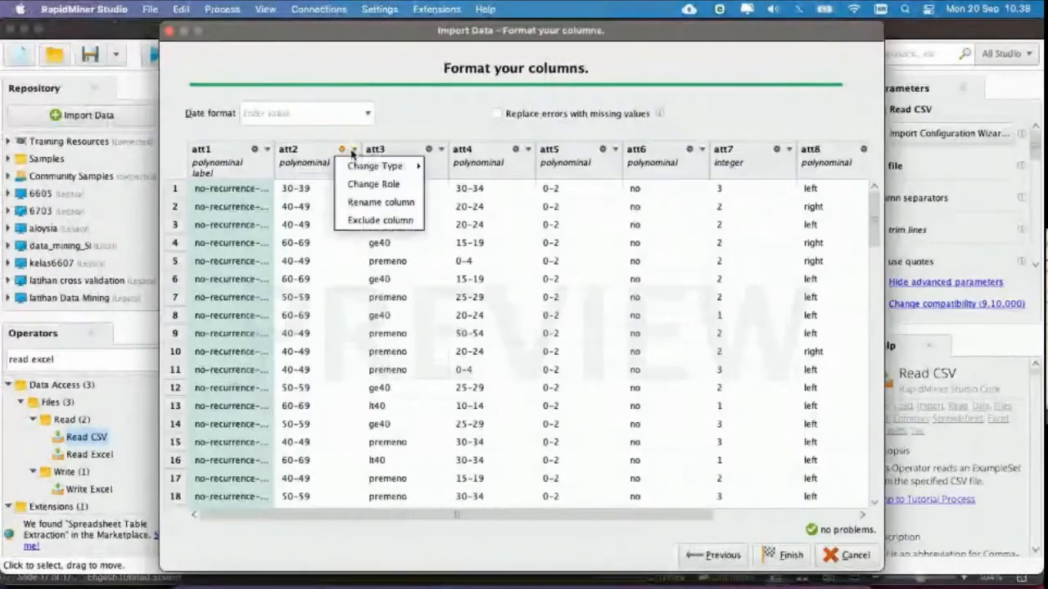
pyautogui.click(373, 201)
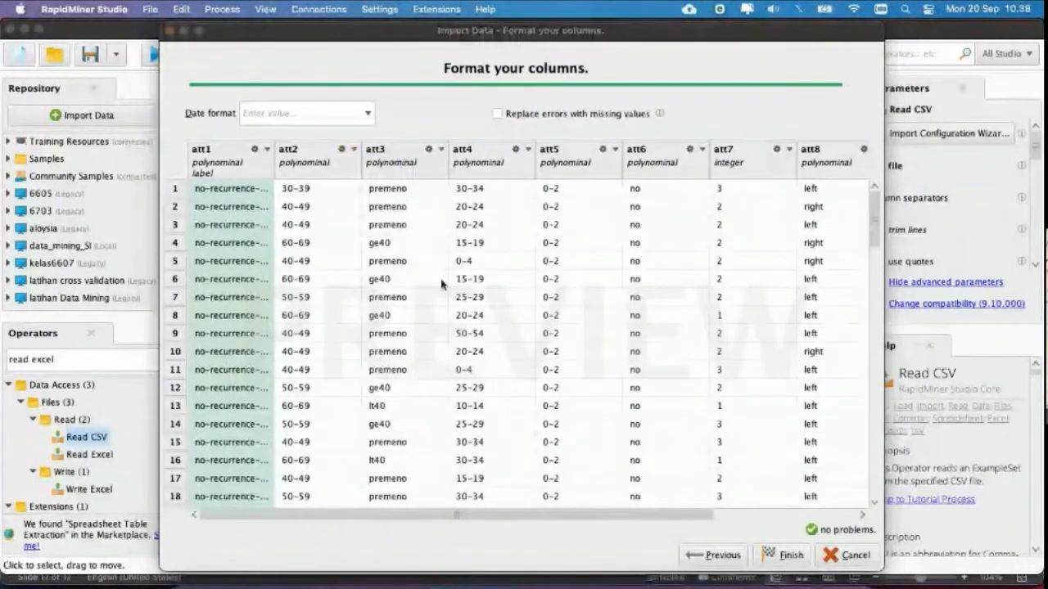
pyautogui.press('BackSpace')
pyautogui.press('BackSpace')
pyautogui.press('BackSpace')
pyautogui.press('BackSpace')
pyautogui.write('A')
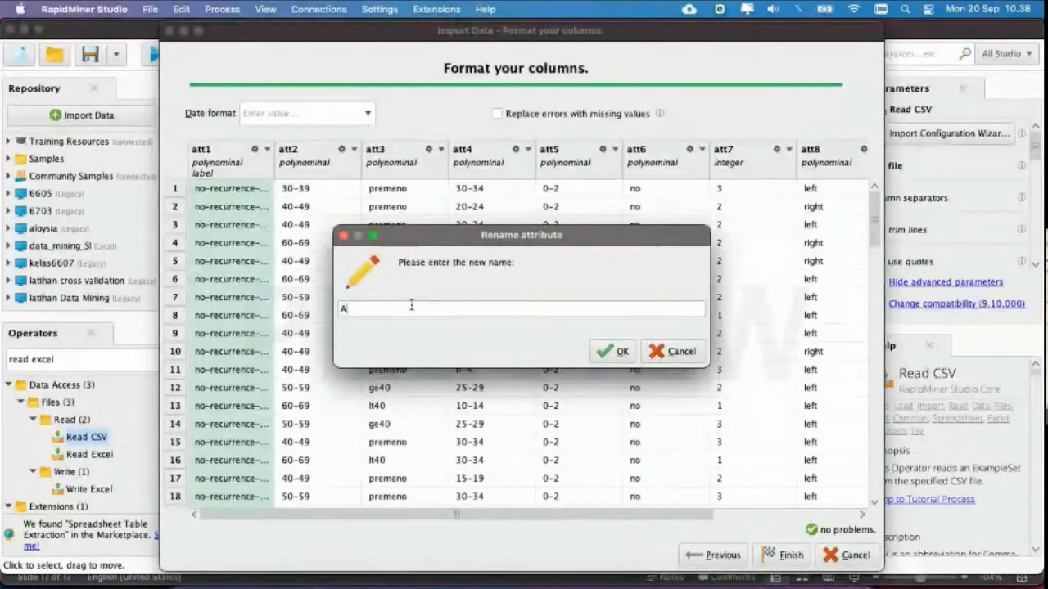
pyautogui.write('ge')
pyautogui.press('Return')
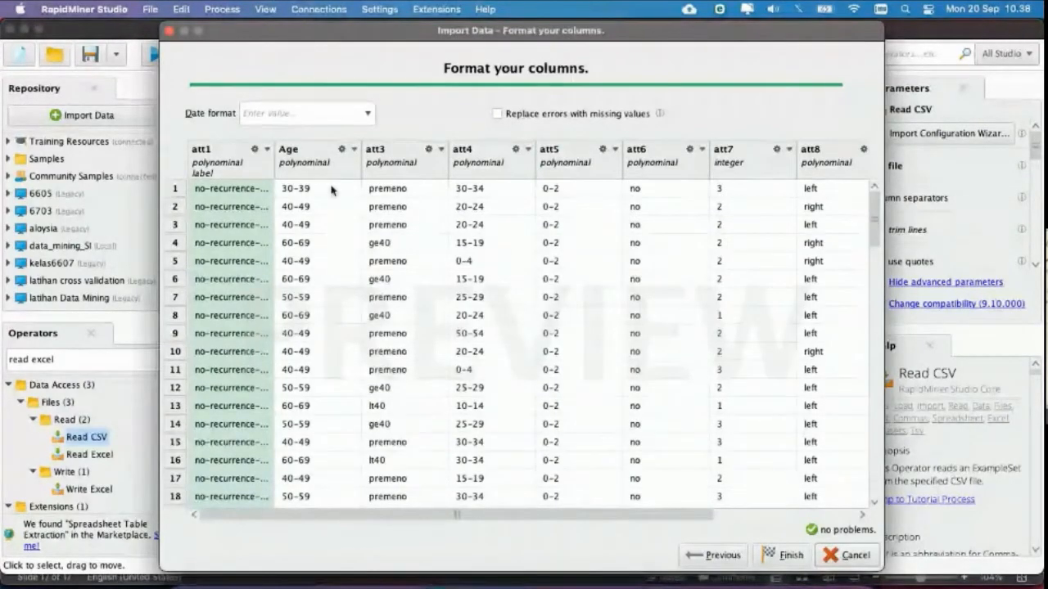
# Step: Check the third attribute in the UCI attribute list in Chrome and rename column att3 to Menopause in RapidMiner Studio
pyautogui.hotkey('ctrl', 'Right')
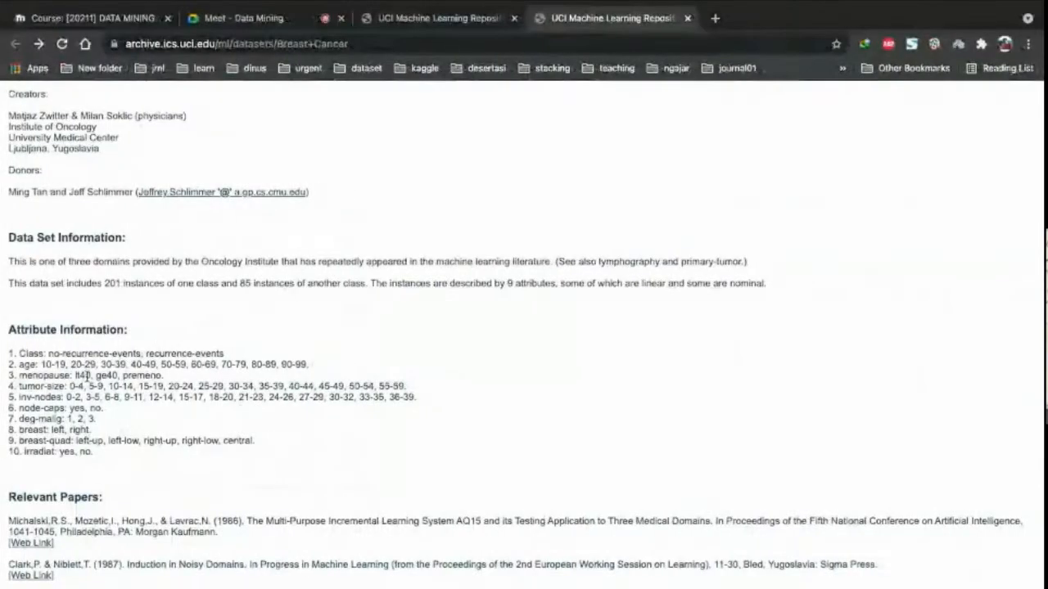
pyautogui.hotkey('ctrl', 'Left')
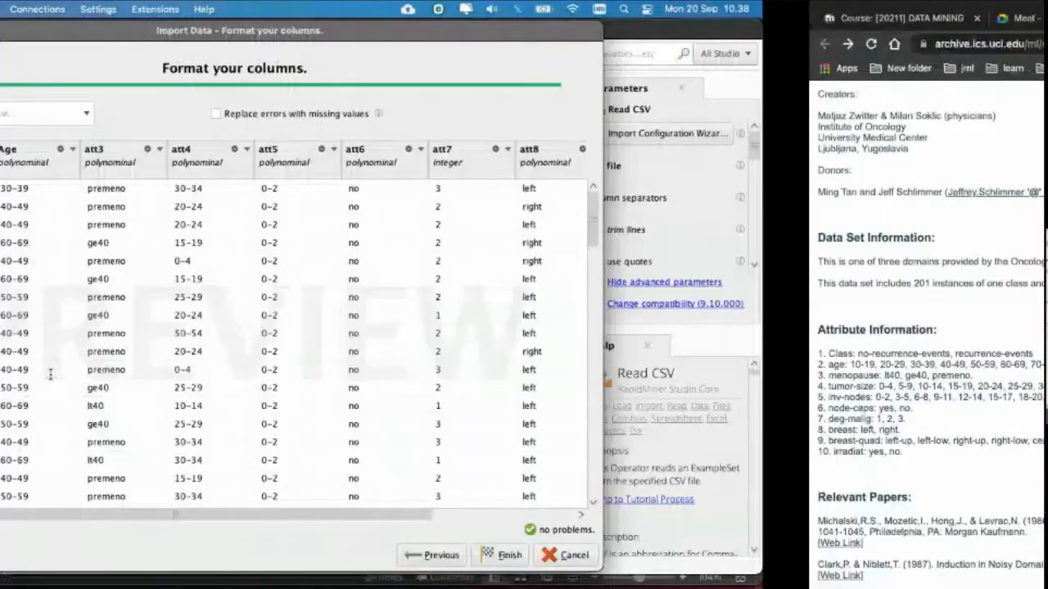
pyautogui.click(440, 152)
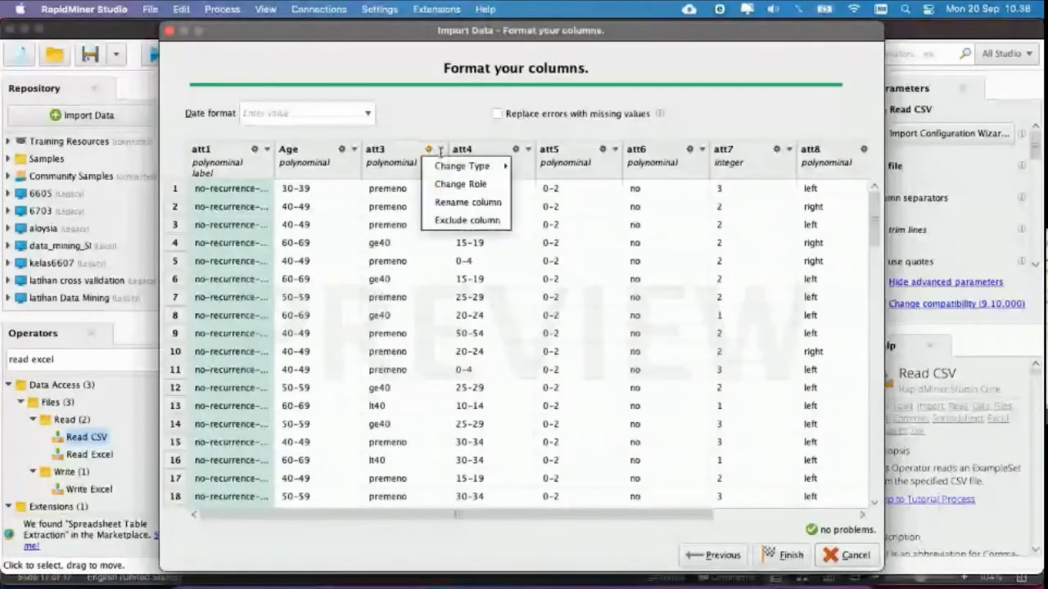
pyautogui.click(455, 208)
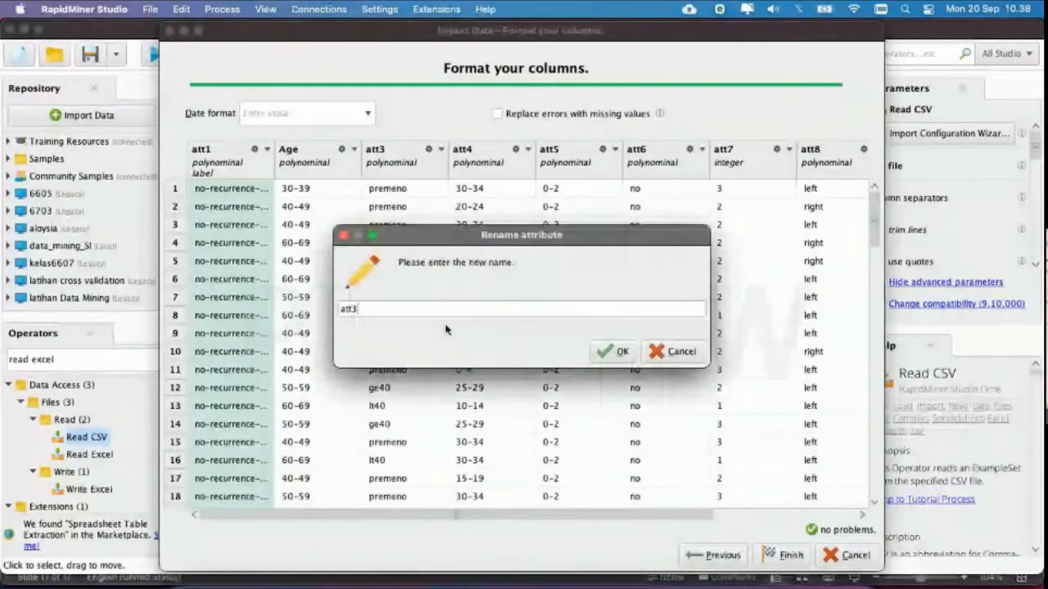
pyautogui.press('BackSpace')
pyautogui.press('BackSpace')
pyautogui.press('BackSpace')
pyautogui.press('BackSpace')
pyautogui.write('Menoup')
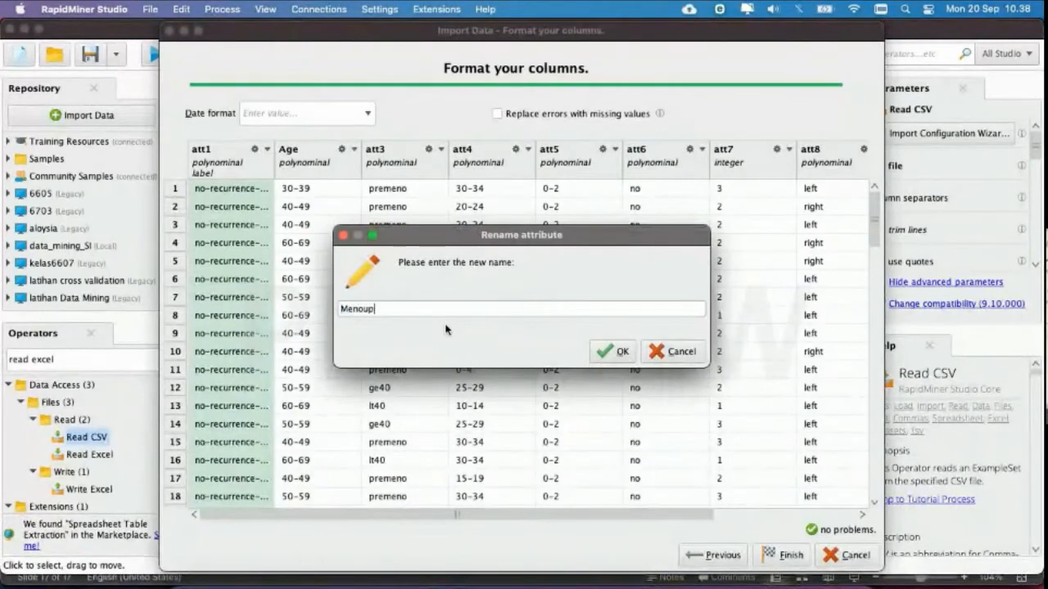
pyautogui.write('a')
pyautogui.press('BackSpace')
pyautogui.press('BackSpace')
pyautogui.press('BackSpace')
pyautogui.write('pause')
pyautogui.press('Return')
# Step: Check the fourth attribute in the UCI attribute list and rename column att4 to Tumor Size
pyautogui.press('super+Tab')
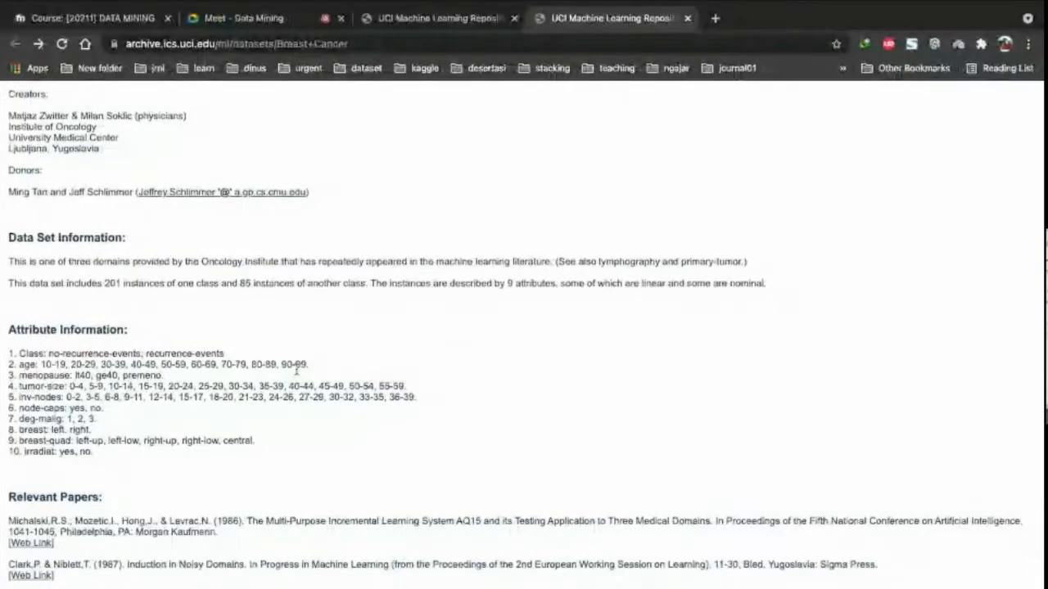
pyautogui.press('super+Tab')
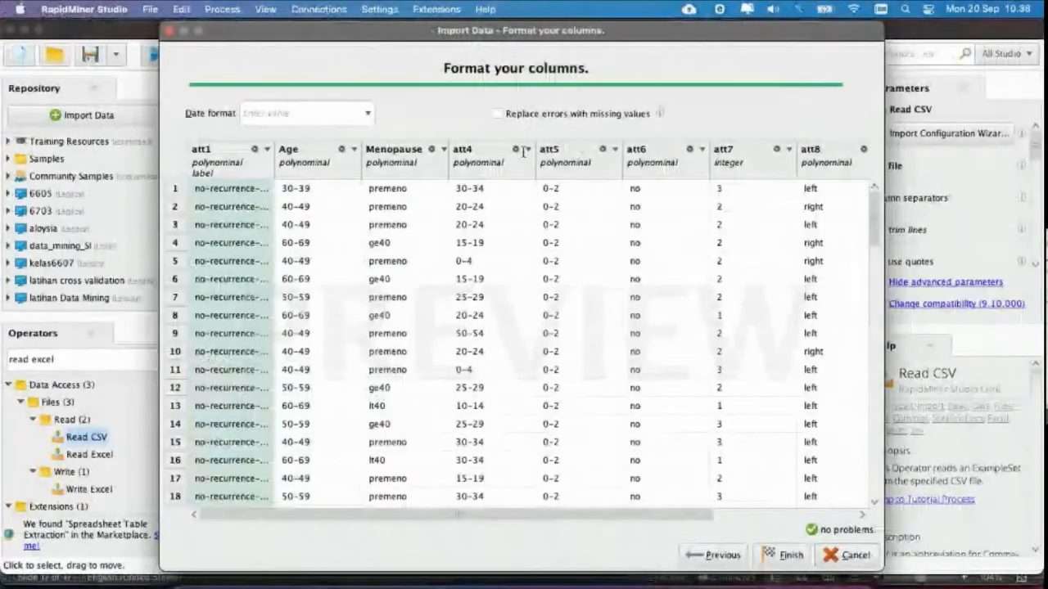
pyautogui.click(529, 149)
pyautogui.click(546, 207)
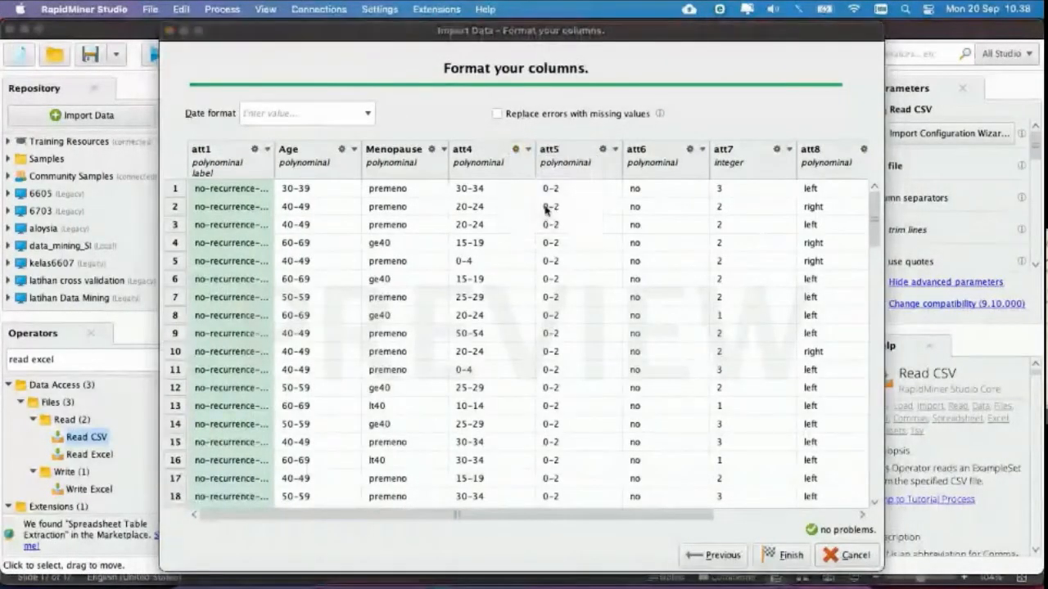
pyautogui.write('TUmo')
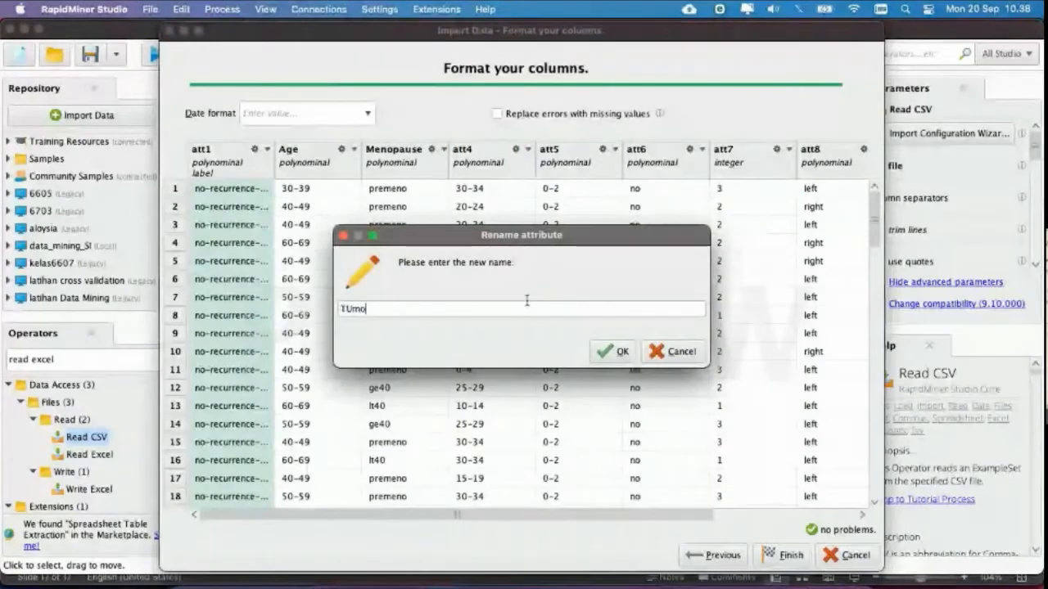
pyautogui.press('BackSpace')
pyautogui.press('BackSpace')
pyautogui.press('BackSpace')
pyautogui.write('umor ')
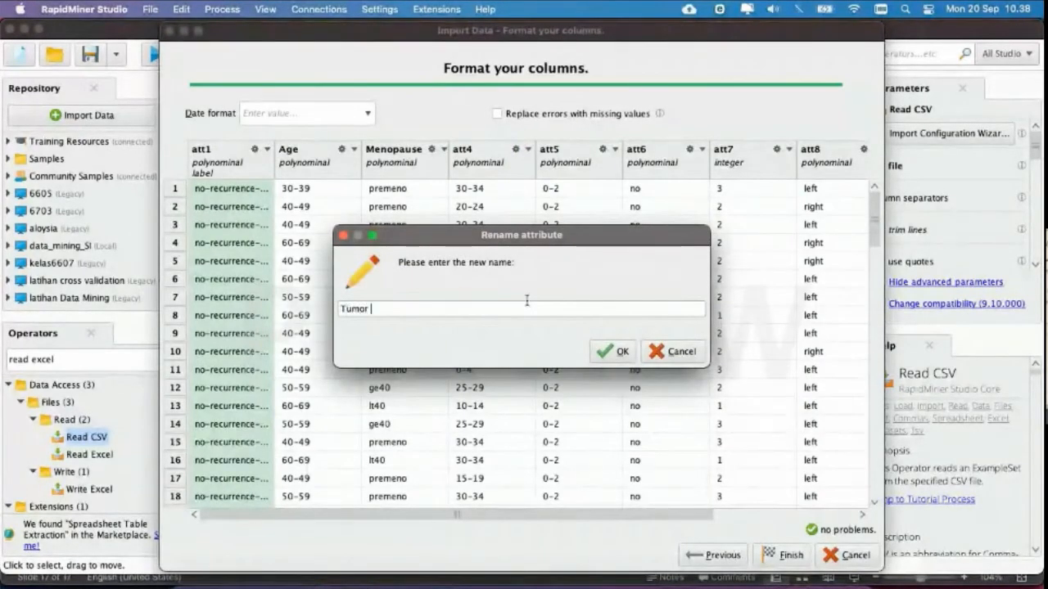
pyautogui.write('Size')
pyautogui.press('Return')
# Step: Check the fifth attribute in the UCI attribute list and rename column att5 to inv nodes
pyautogui.hotkey('ctrl', 'Left')
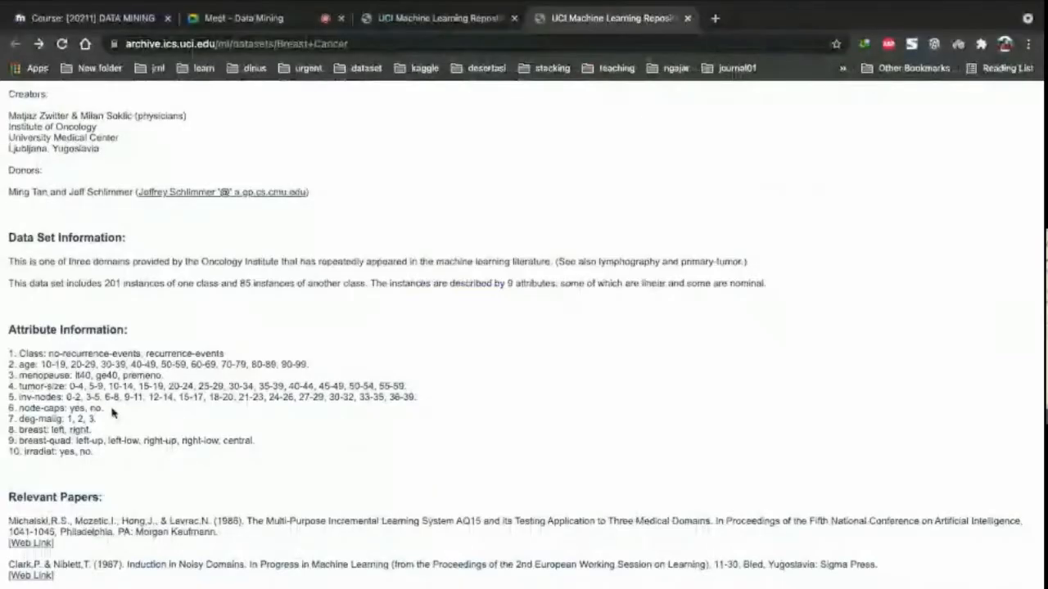
pyautogui.hotkey('ctrl', 'Right')
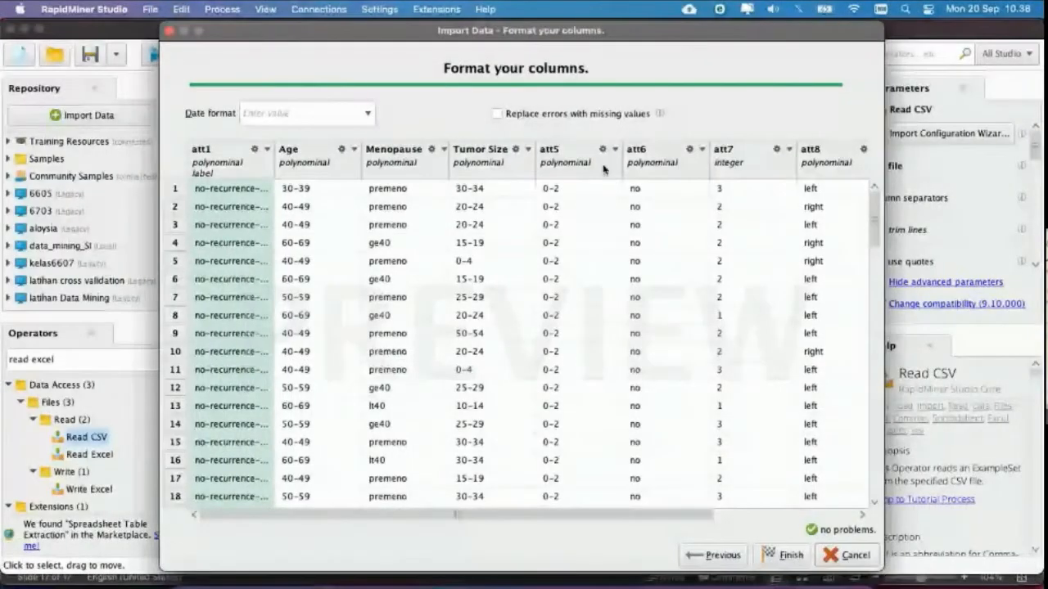
pyautogui.click(602, 149)
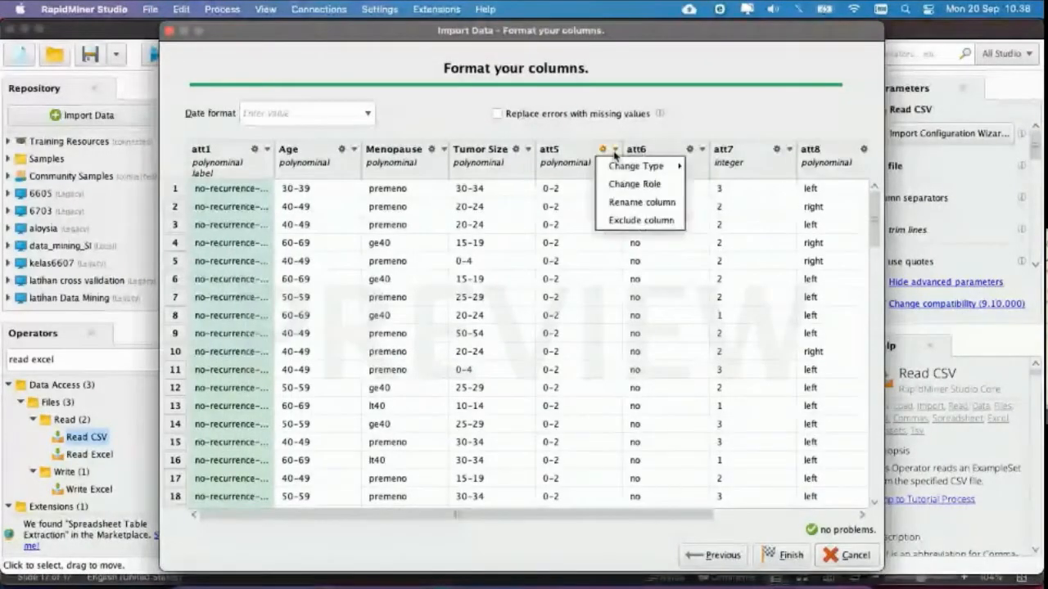
pyautogui.click(619, 200)
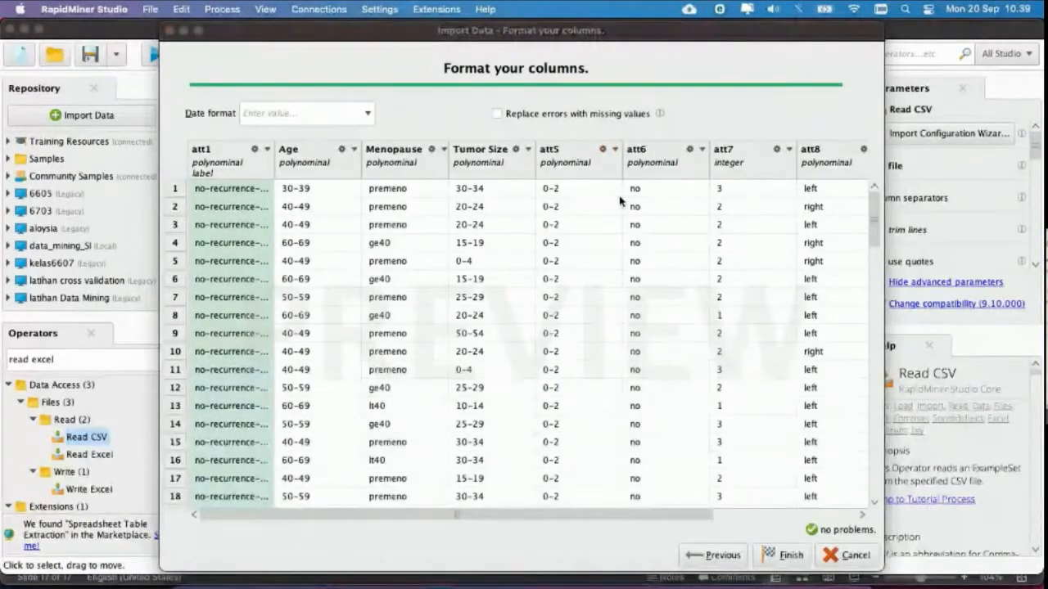
pyautogui.write('in')
pyautogui.press('BackSpace')
pyautogui.write('inv nodes')
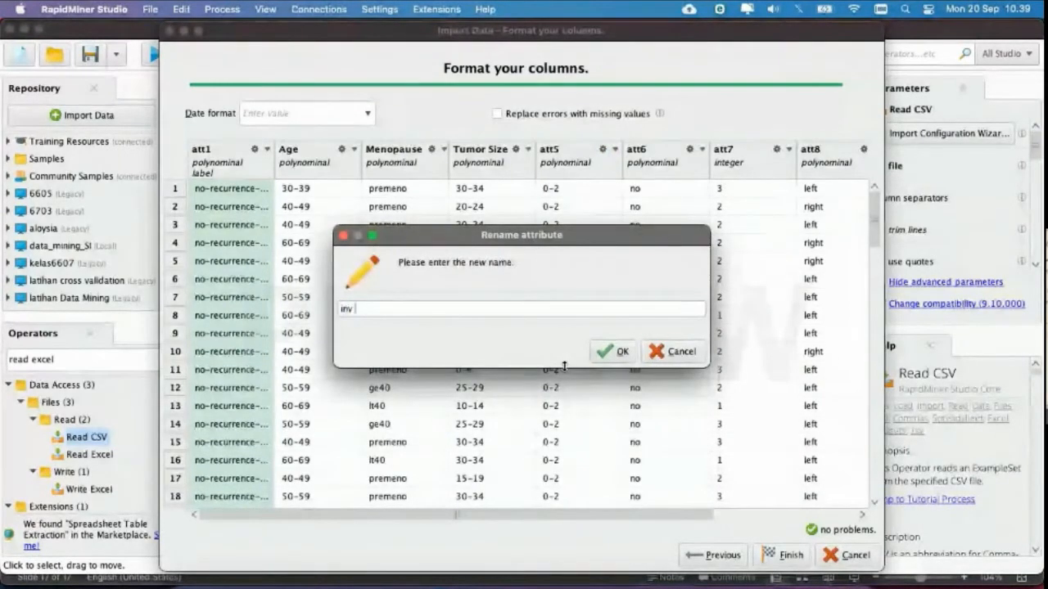
pyautogui.press('Return')
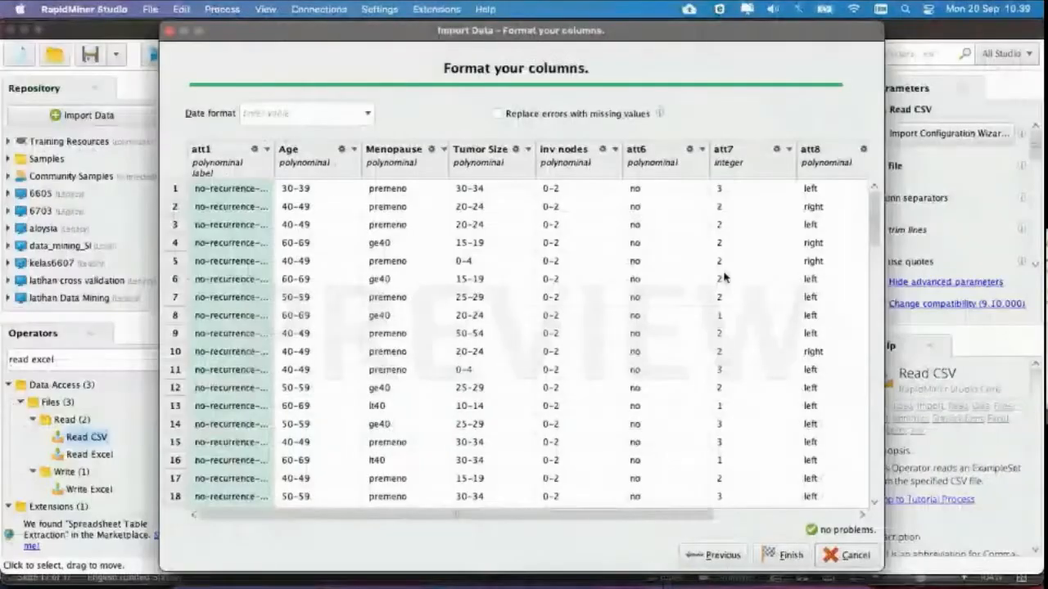
# Step: Check the sixth attribute in the UCI attribute list and rename column att6 to node caps
pyautogui.hotkey('ctrl', 'Right')
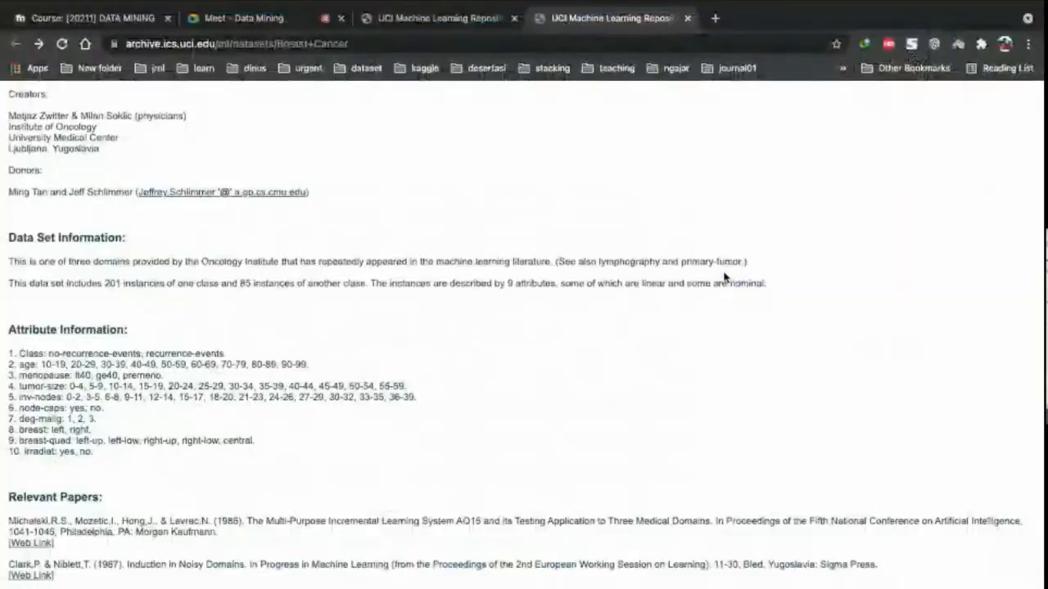
pyautogui.hotkey('ctrl', 'Left')
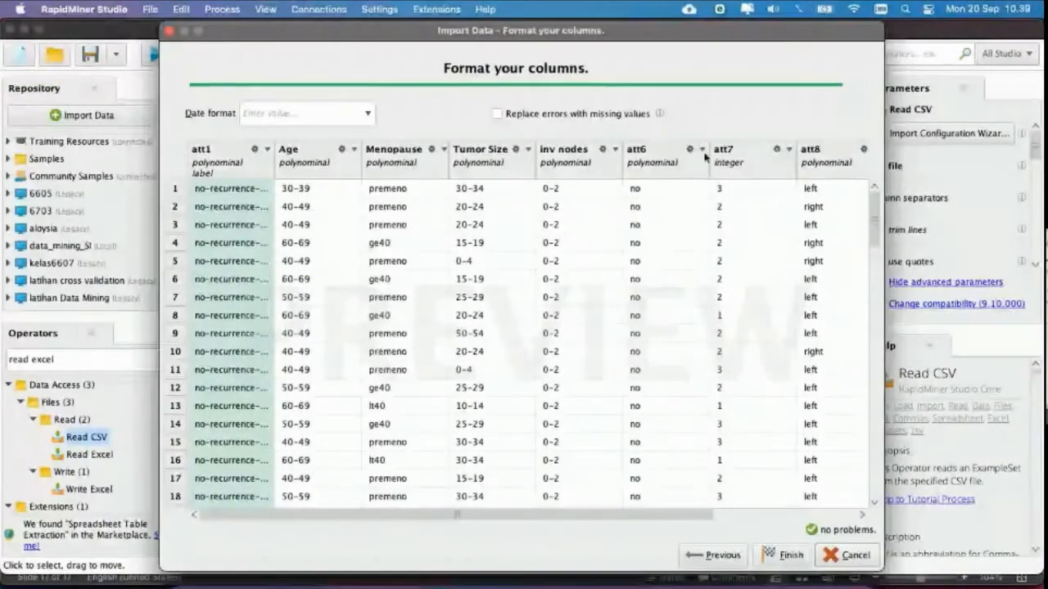
pyautogui.click(701, 150)
pyautogui.click(709, 200)
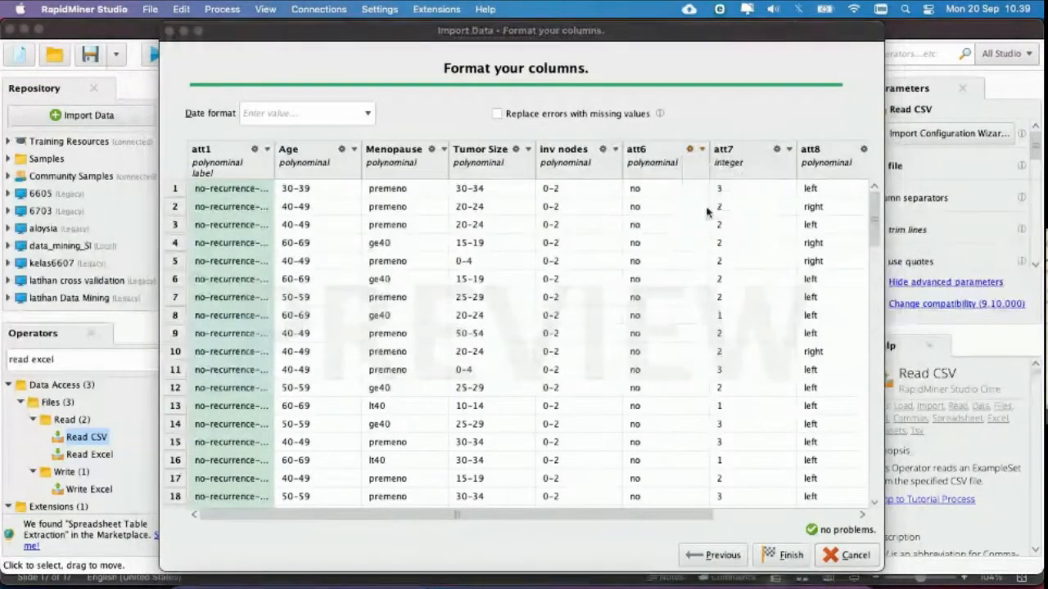
pyautogui.write('node')
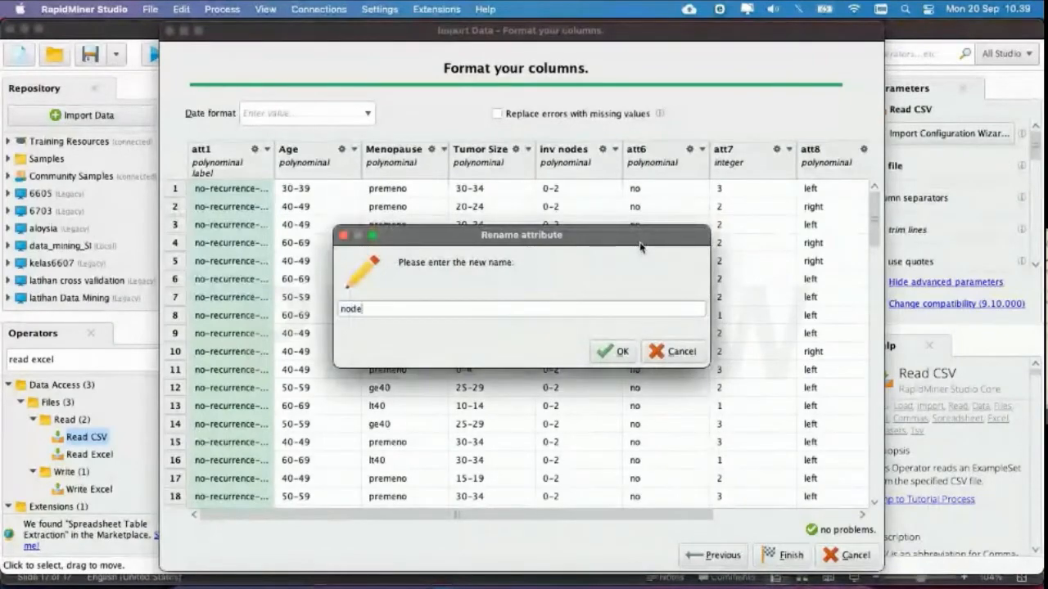
pyautogui.write(' caps')
pyautogui.press('Return')
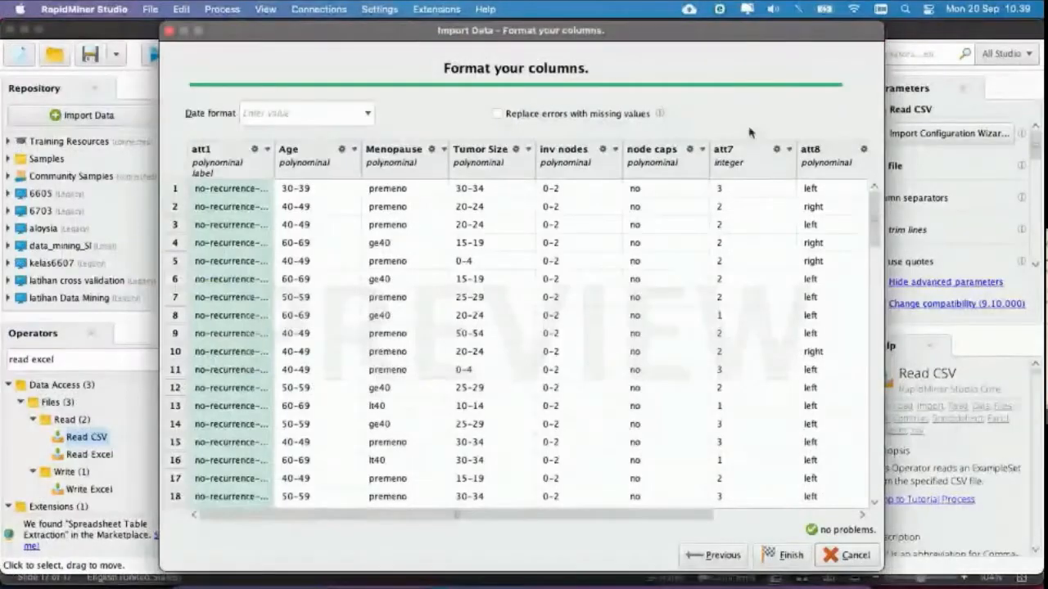
pyautogui.click(788, 149)
pyautogui.click(790, 188)
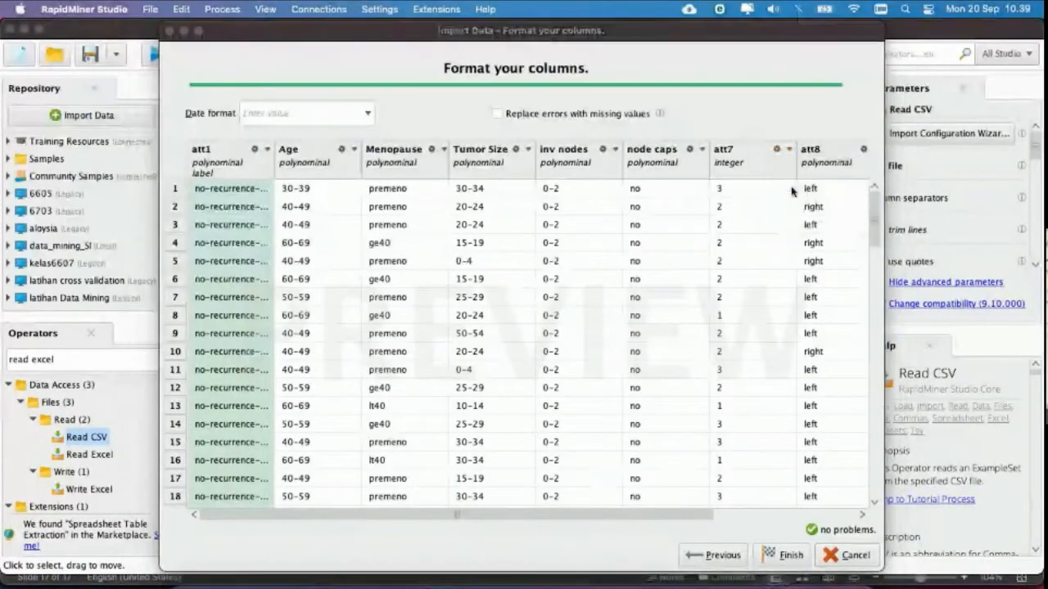
pyautogui.click(671, 352)
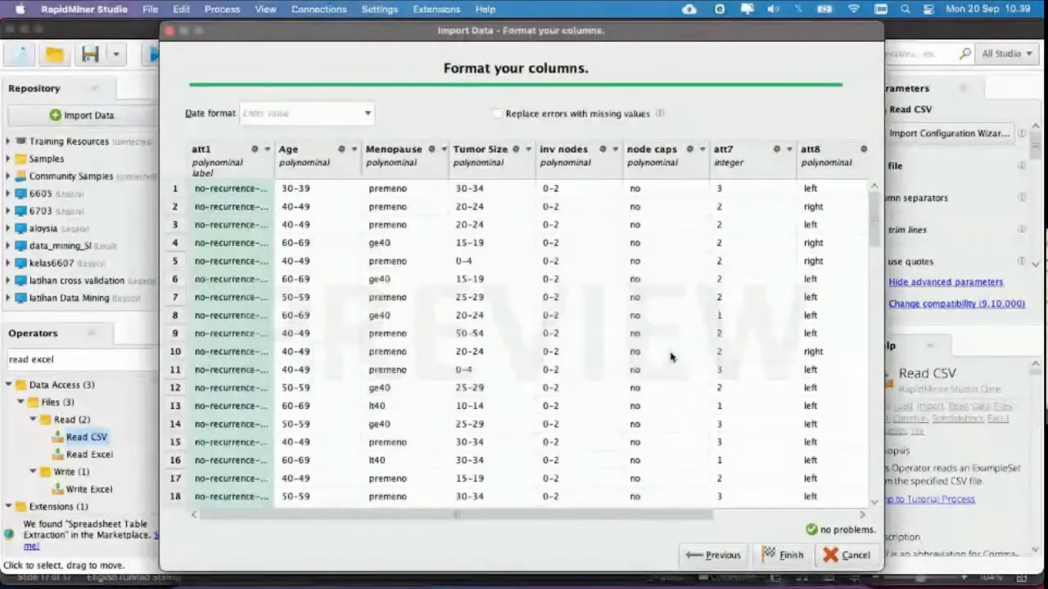
# Step: Rename column att7 to deg-malig, following the seventh attribute in the UCI list
pyautogui.click(788, 149)
pyautogui.press('Escape')
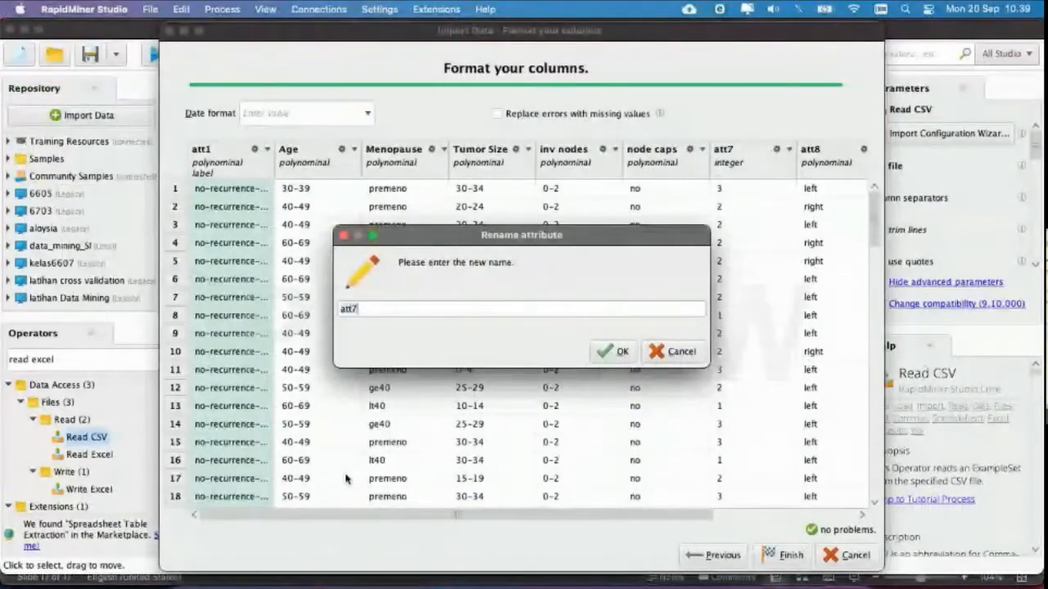
pyautogui.write('deg-malig')
pyautogui.press('Return')
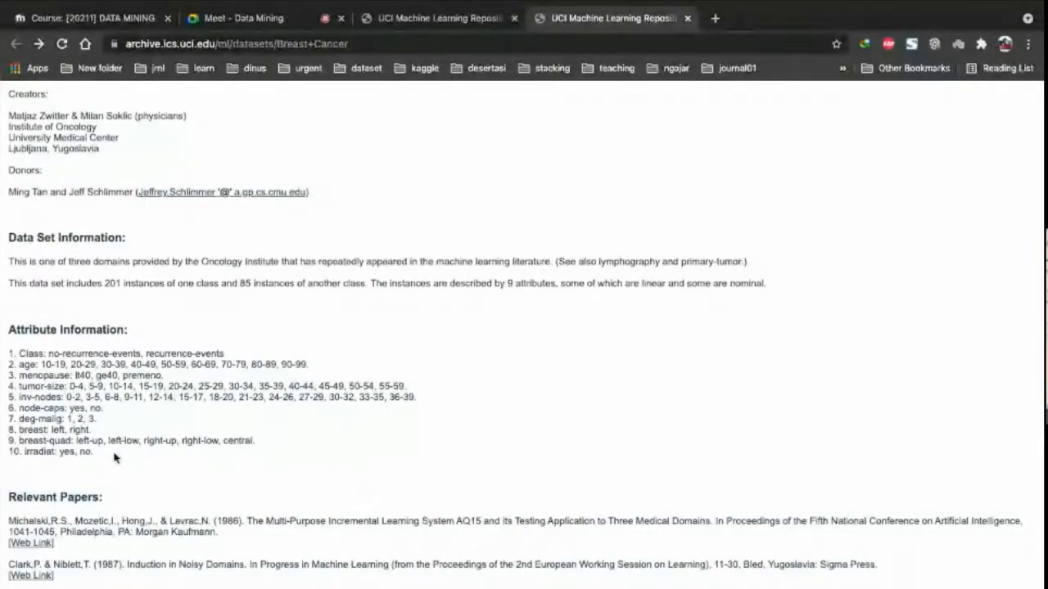
# Step: Return from the UCI attribute list to RapidMiner Studio and rename column att8 to breast
pyautogui.hotkey('ctrl', 'Left')
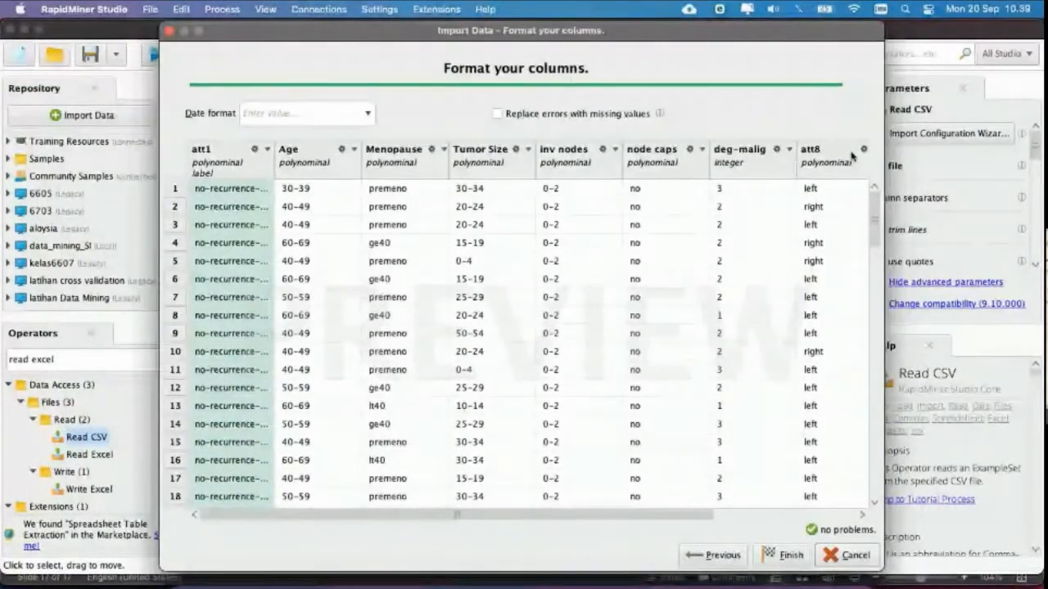
pyautogui.hscroll(2, 851, 156)
pyautogui.click(792, 150)
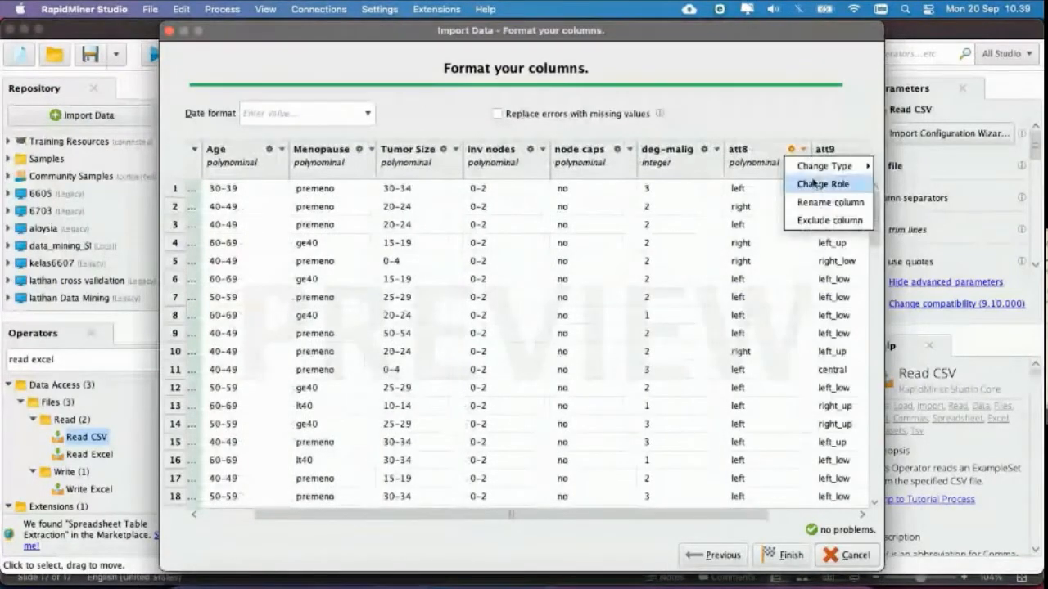
pyautogui.click(819, 202)
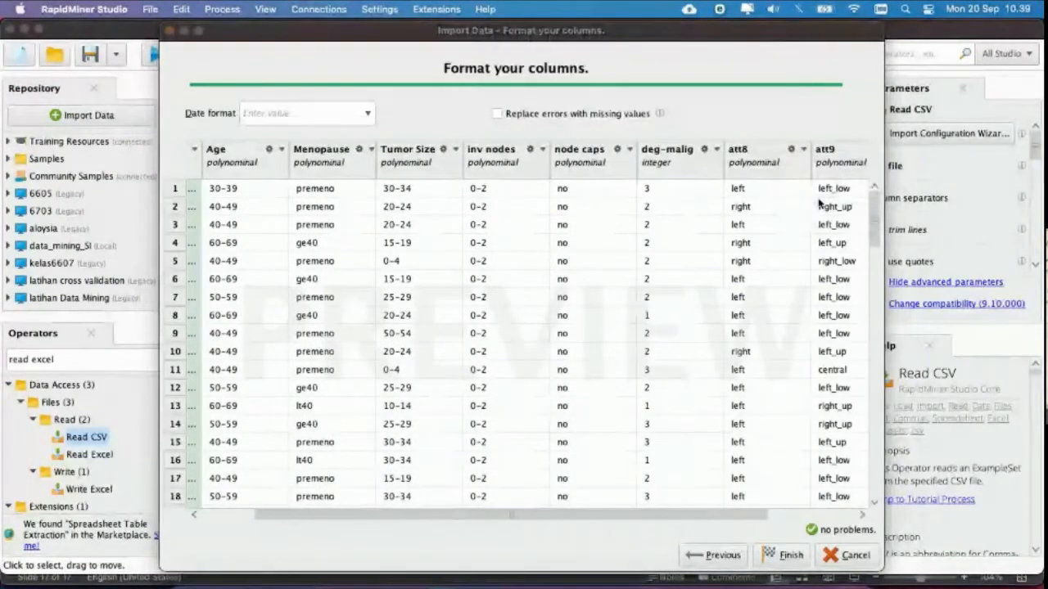
pyautogui.write('breast')
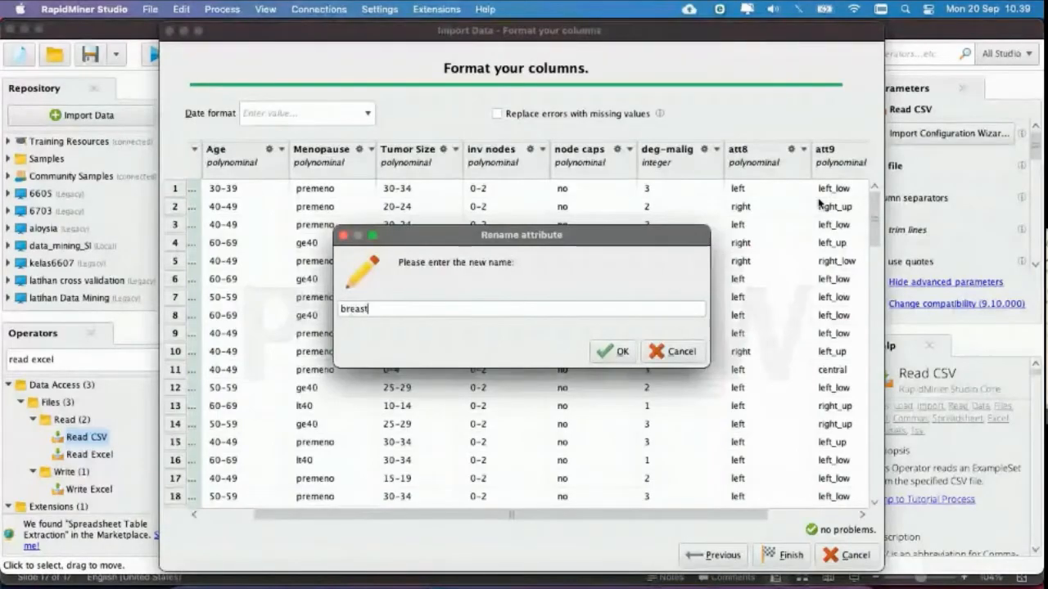
pyautogui.press('Return')
# Step: Check the ninth attribute in the UCI attribute list and rename column att9 to breast-quang
pyautogui.hotkey('ctrl', 'Right')
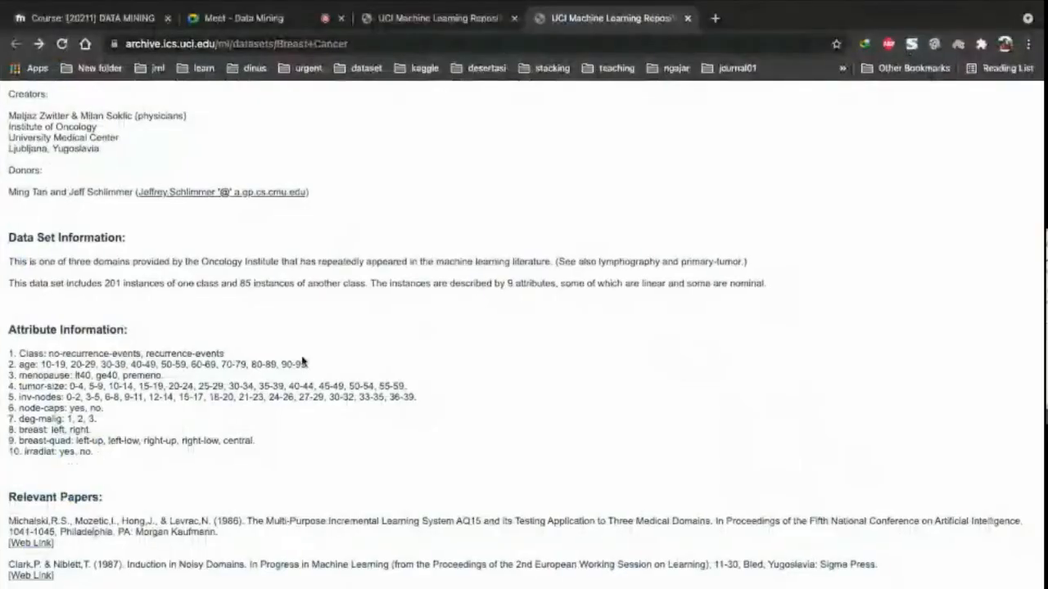
pyautogui.hotkey('ctrl', 'Left')
pyautogui.hscroll(3, 790, 150)
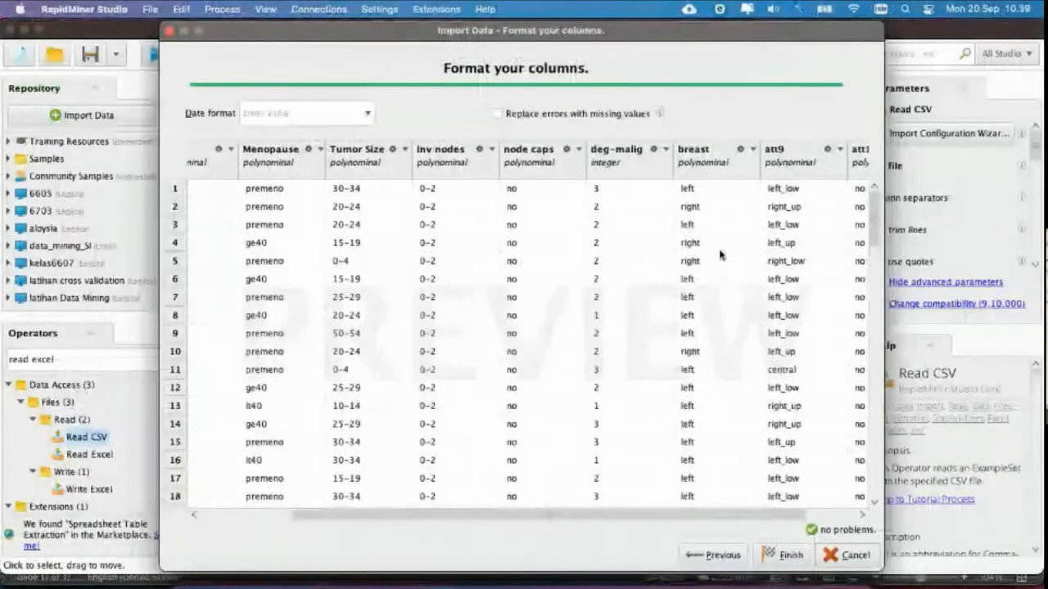
pyautogui.click(790, 149)
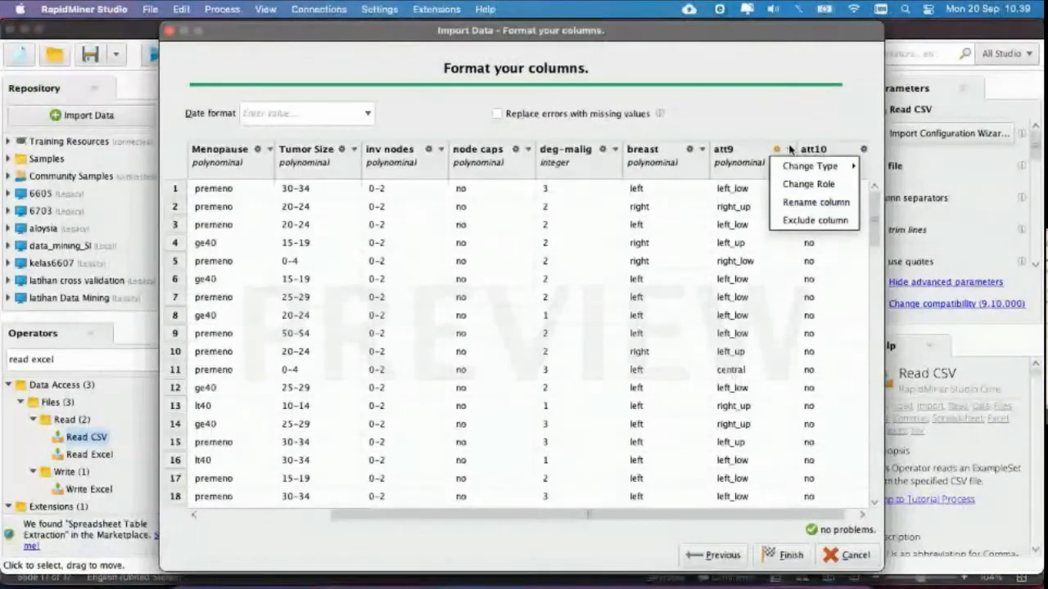
pyautogui.click(802, 202)
pyautogui.press('super+a')
pyautogui.write('br')
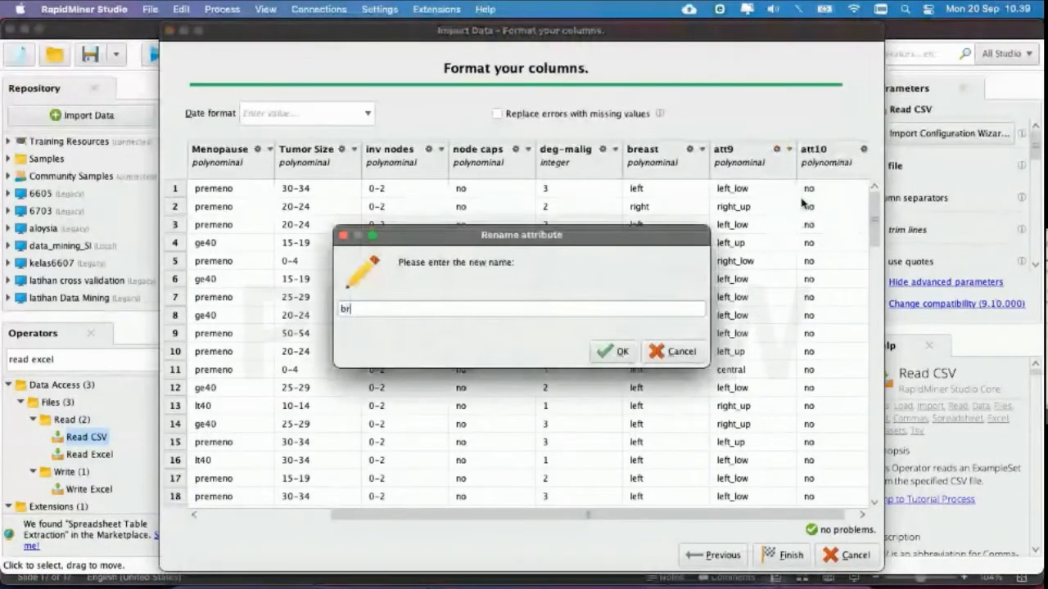
pyautogui.write('east-quad')
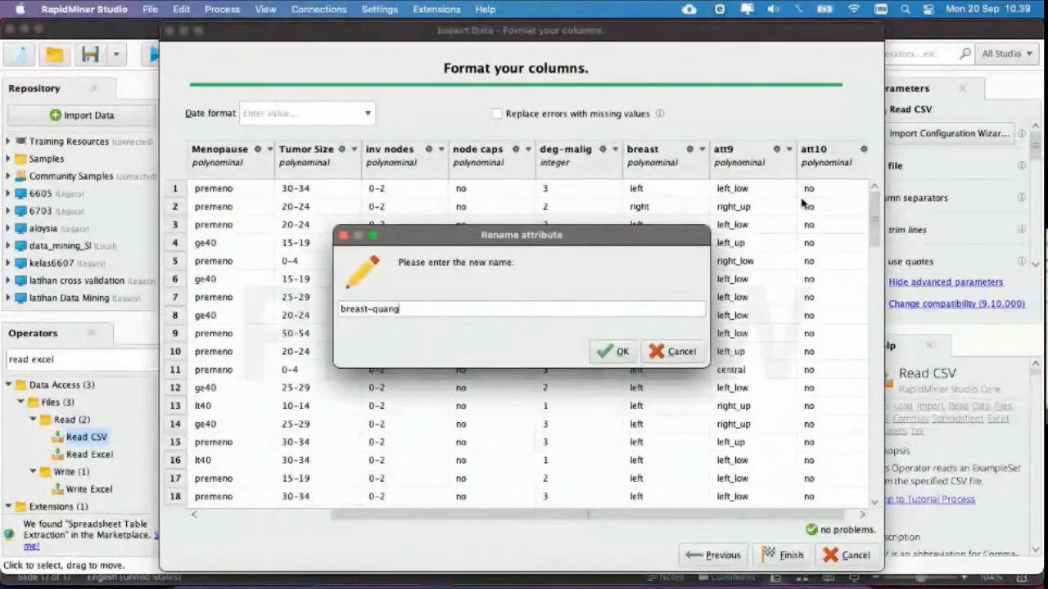
pyautogui.press('Return')
# Step: Correct the ninth column's name to breast-quad according to the UCI attribute list and rename column att10 to irradial
pyautogui.press('super+Tab')
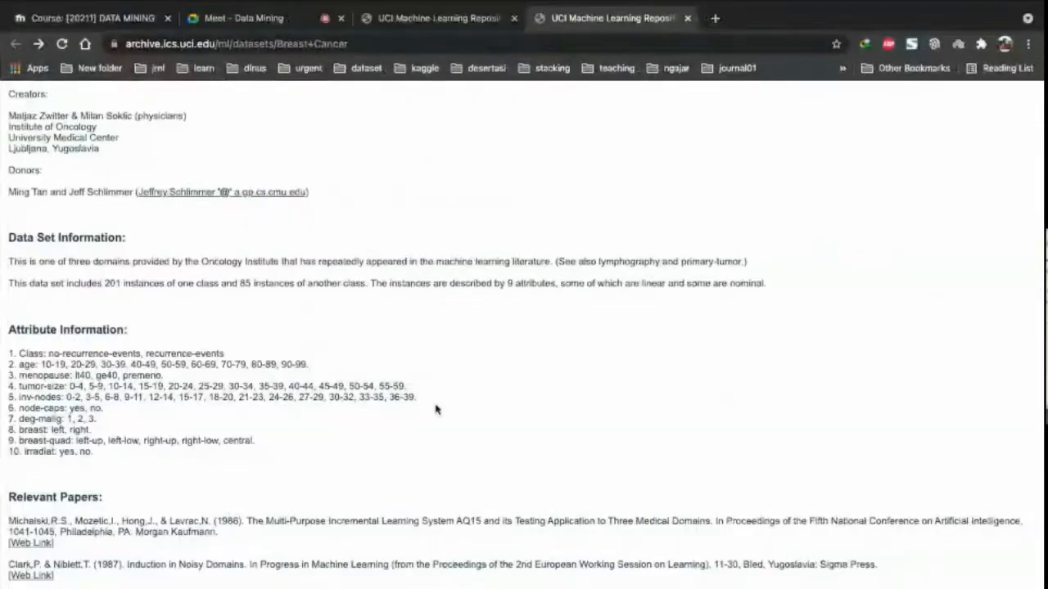
pyautogui.press('super+Tab')
pyautogui.hscroll(2, 715, 367)
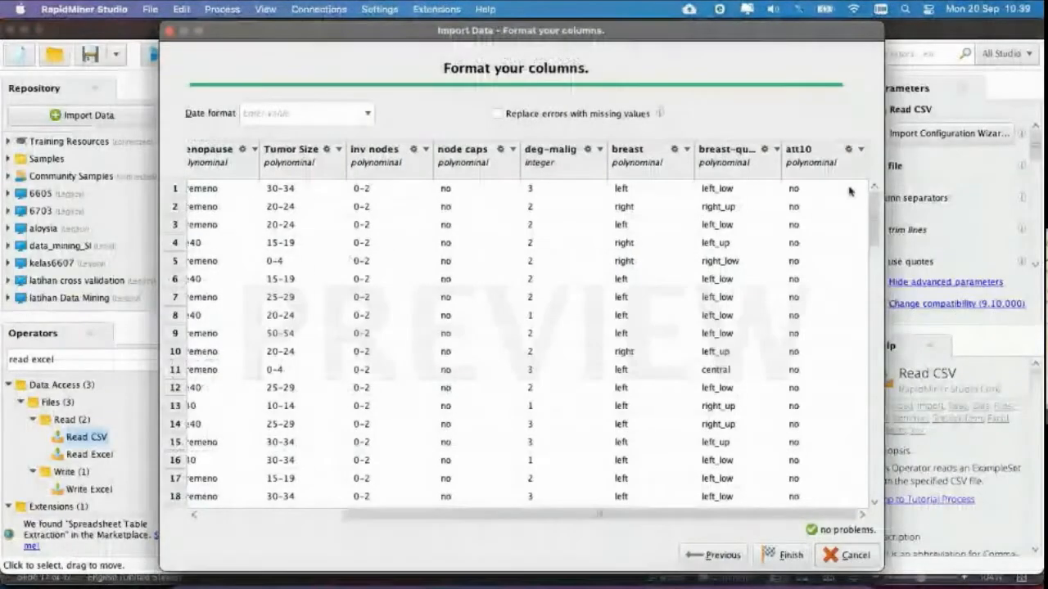
pyautogui.click(860, 149)
pyautogui.click(866, 204)
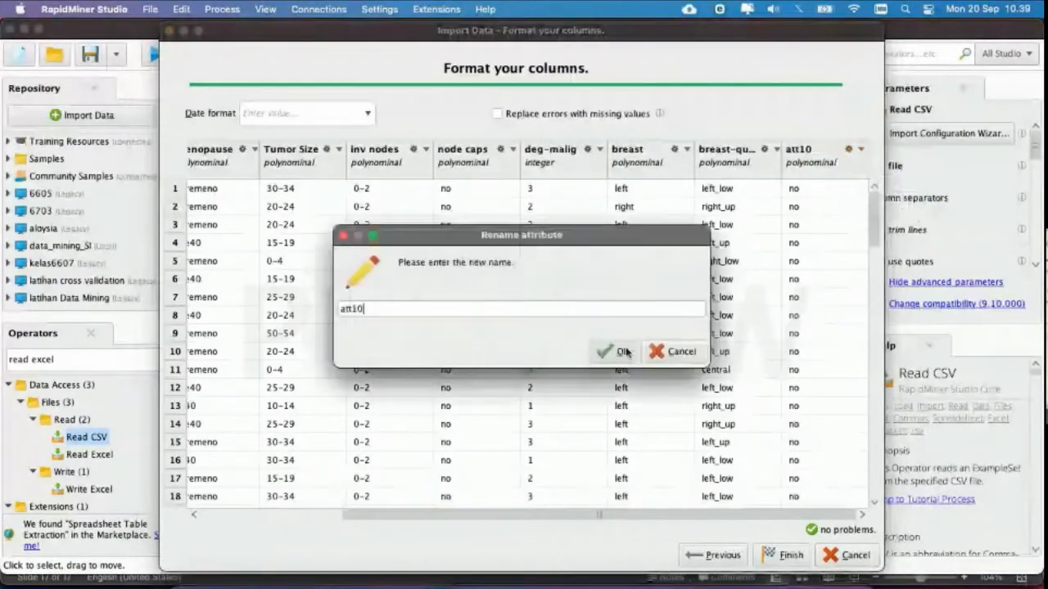
pyautogui.press('super+a')
pyautogui.write('ir')
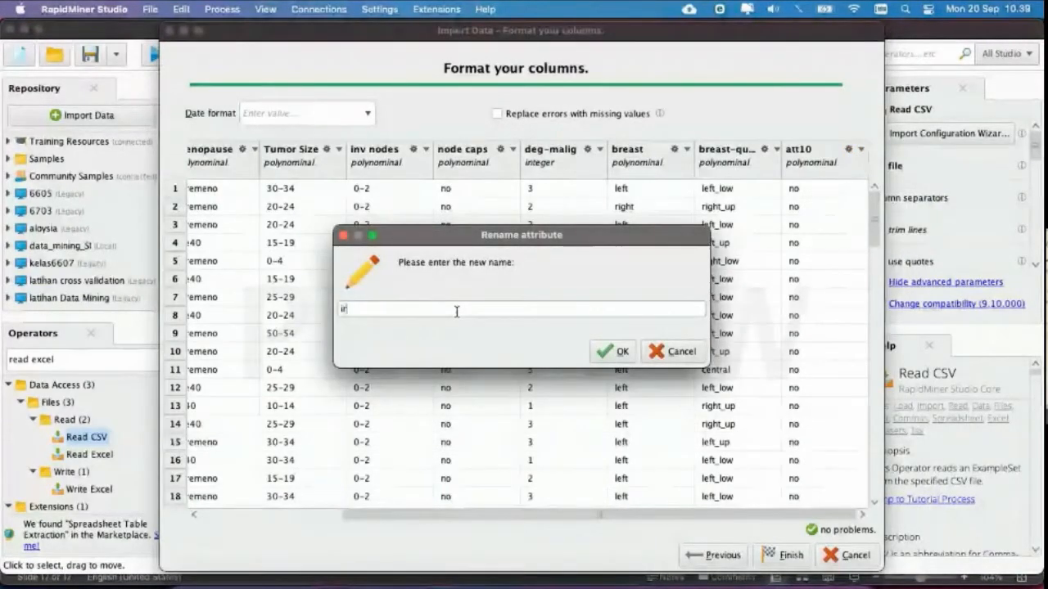
pyautogui.write('radial')
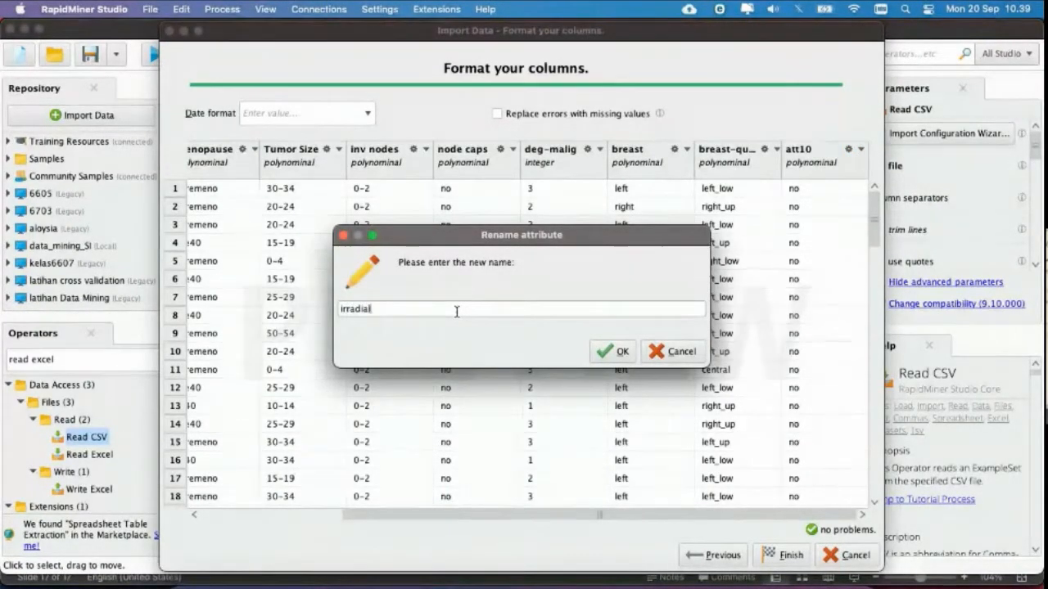
pyautogui.press('Return')
# Step: Switch to the Google Meet call in the browser, admit the waiting participant and return to RapidMiner Studio
pyautogui.click(361, 578)
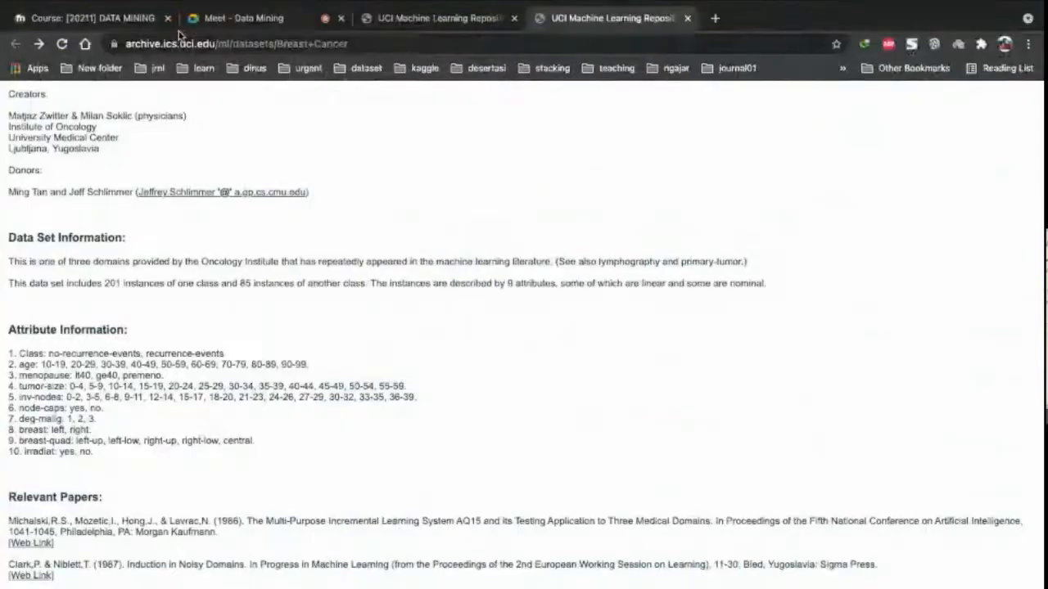
pyautogui.click(258, 17)
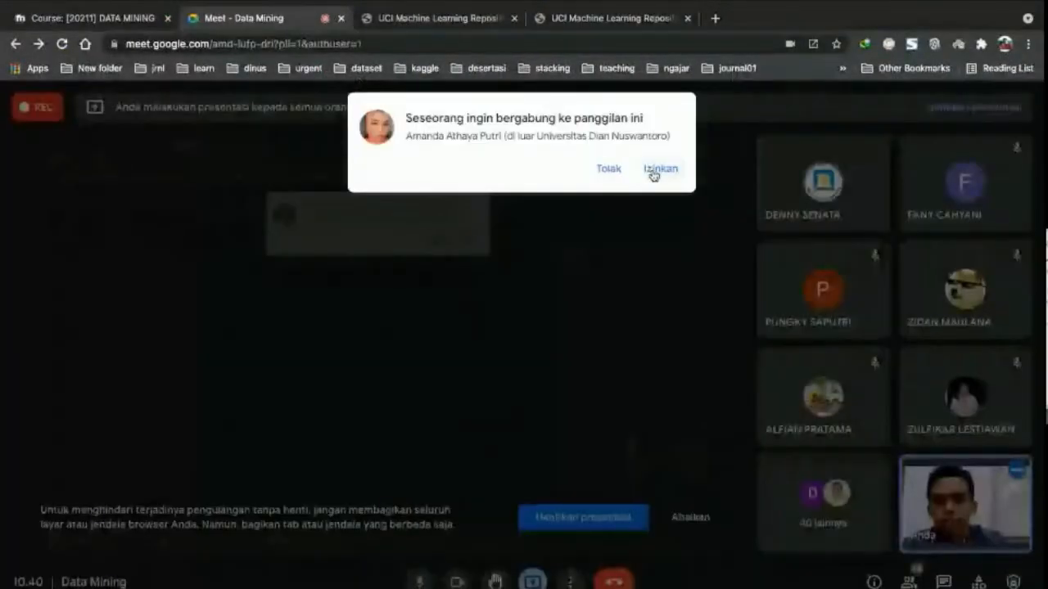
pyautogui.click(659, 168)
pyautogui.hotkey('ctrl', 'Left')
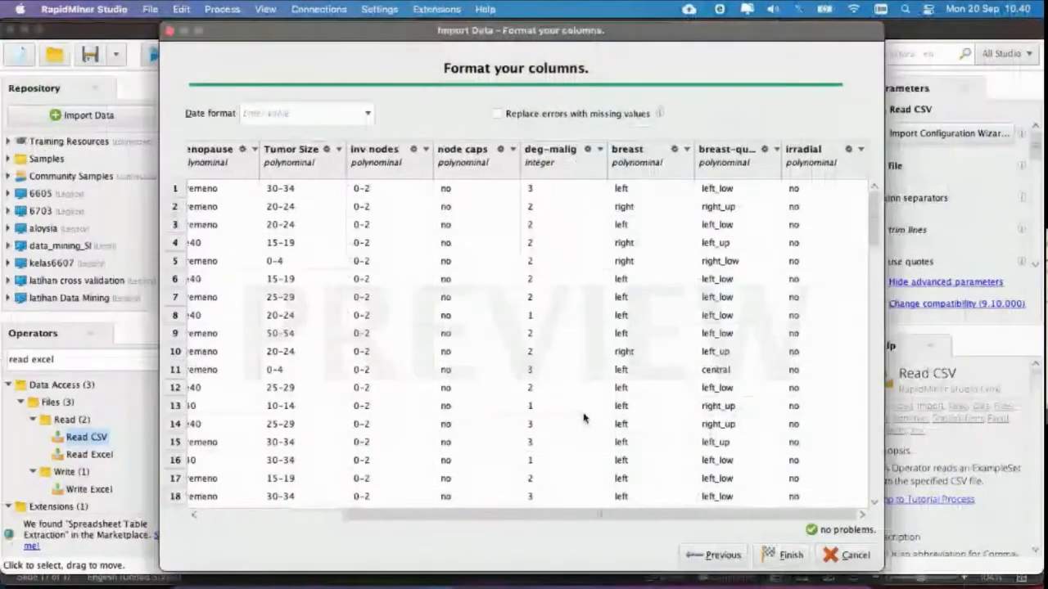
# Step: Finish the column formatting and run the process with Read CSV's output connected to the first result port
pyautogui.click(775, 556)
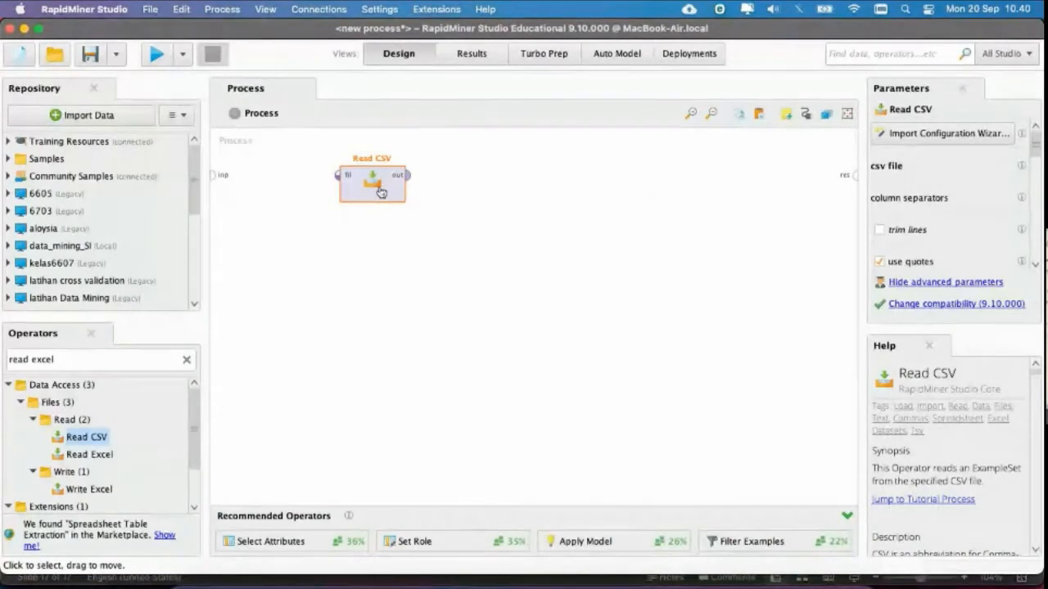
pyautogui.click(406, 175)
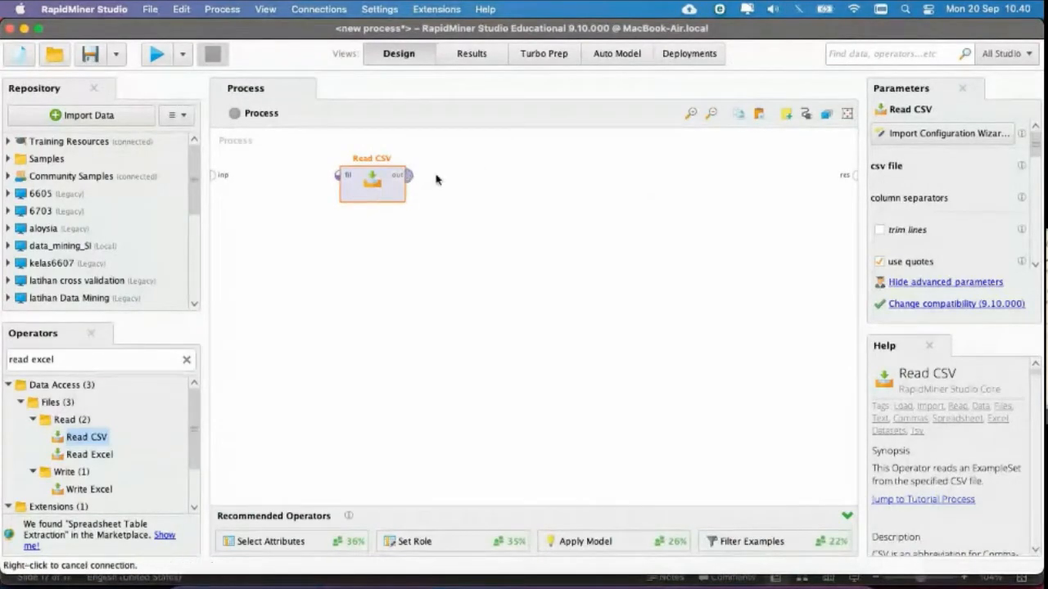
pyautogui.click(852, 174)
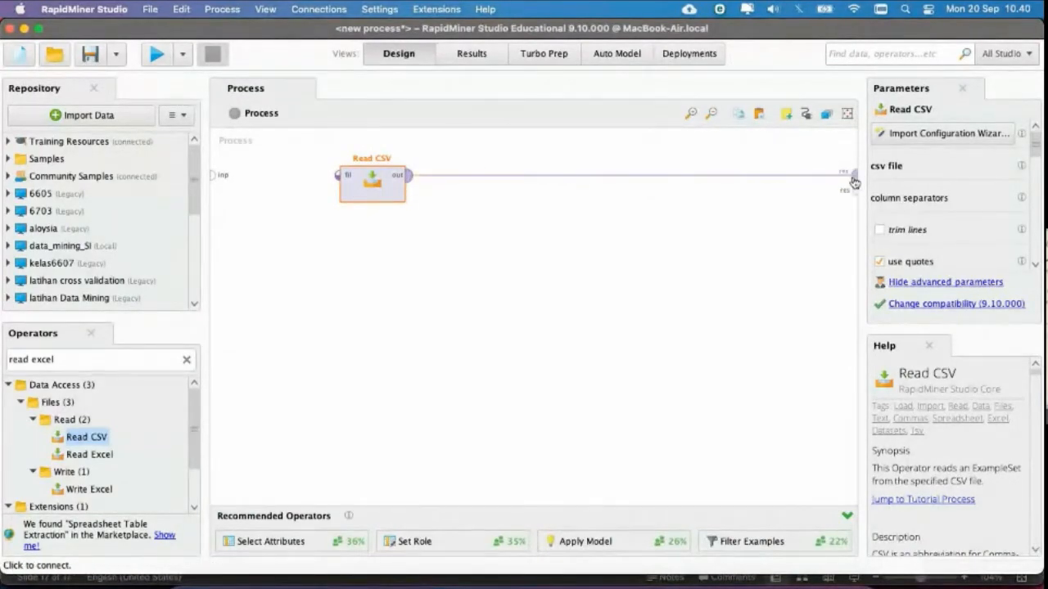
pyautogui.click(159, 59)
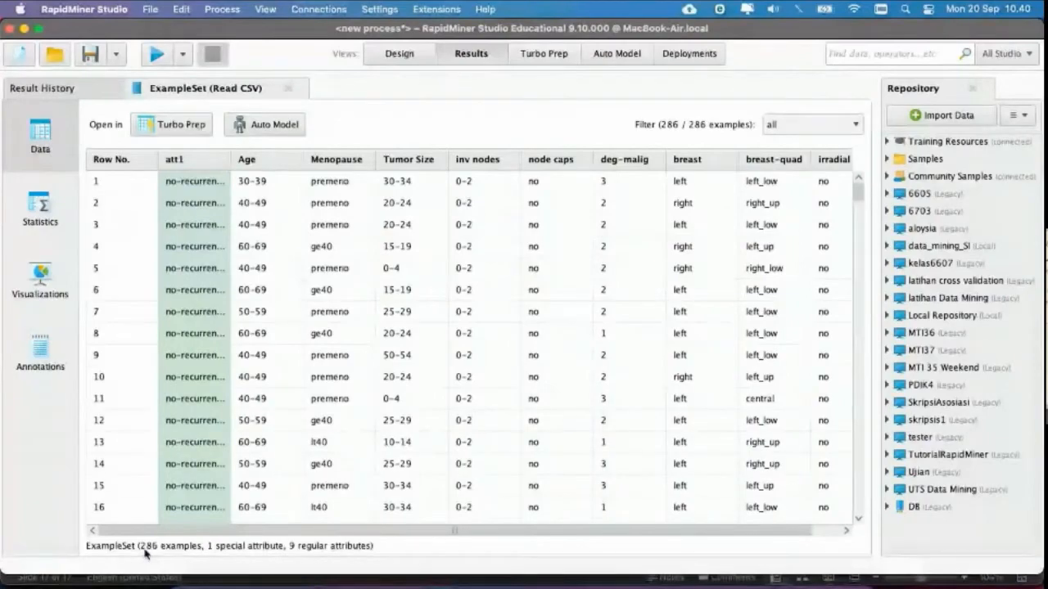
# Step: Compare the imported example and attribute counts with the figures on the browser's UCI Breast Cancer Data Set page
pyautogui.click(358, 579)
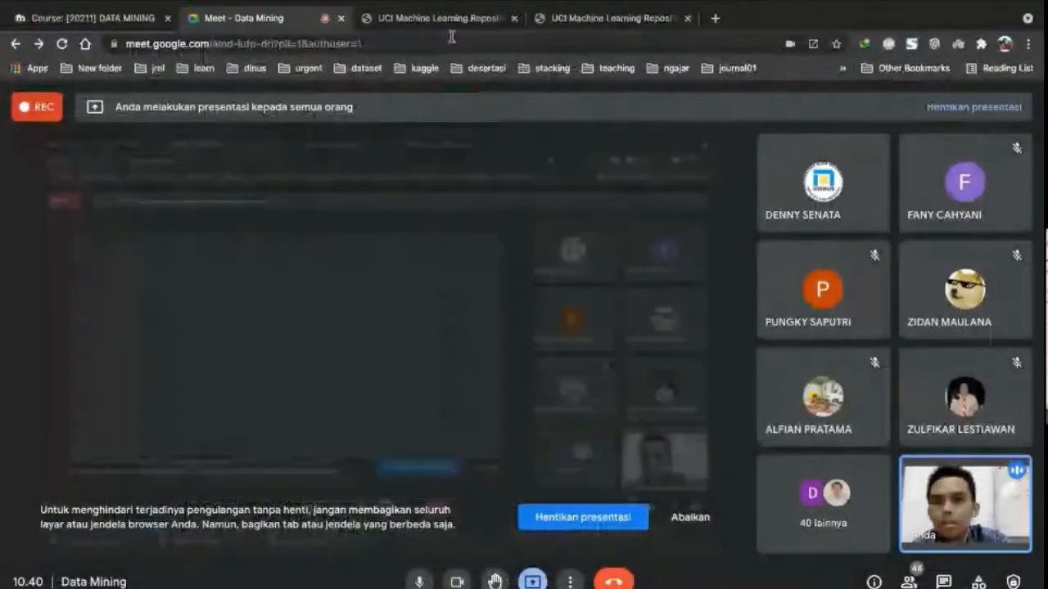
pyautogui.click(503, 20)
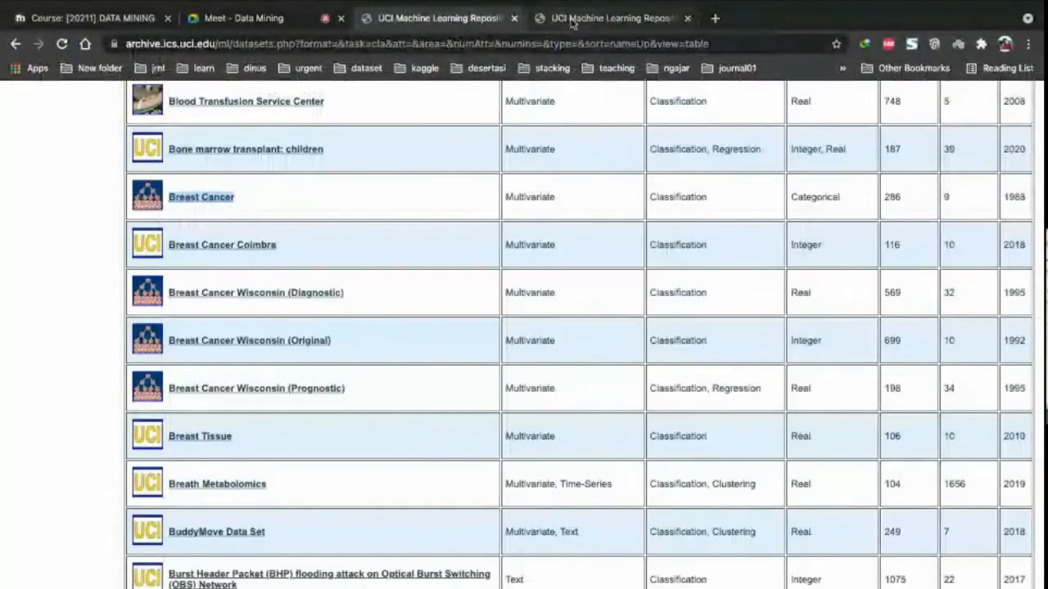
pyautogui.click(589, 18)
pyautogui.scroll(5, 197, 341)
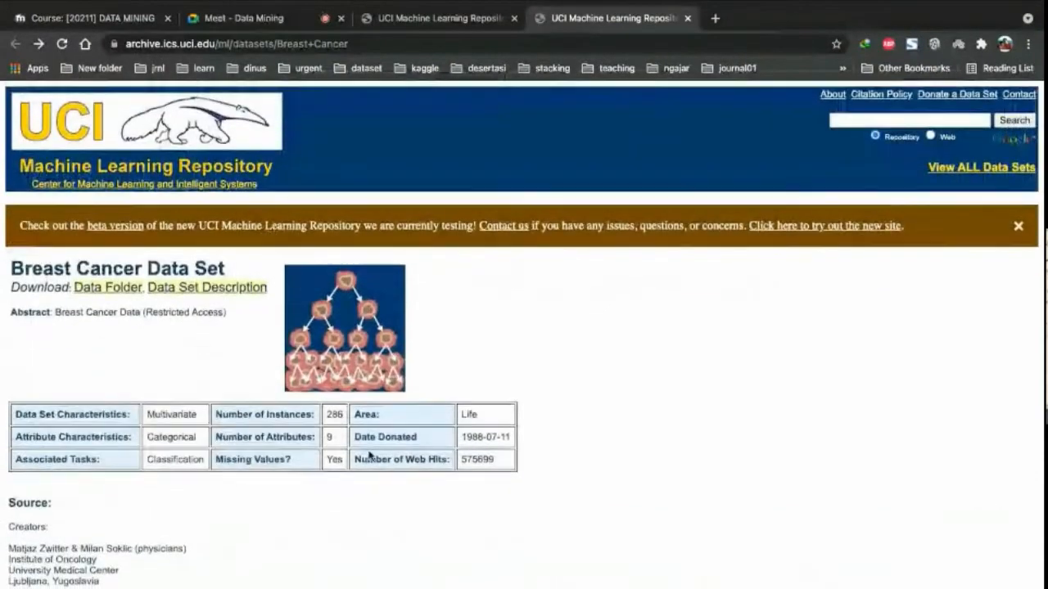
pyautogui.scroll(5, 369, 456)
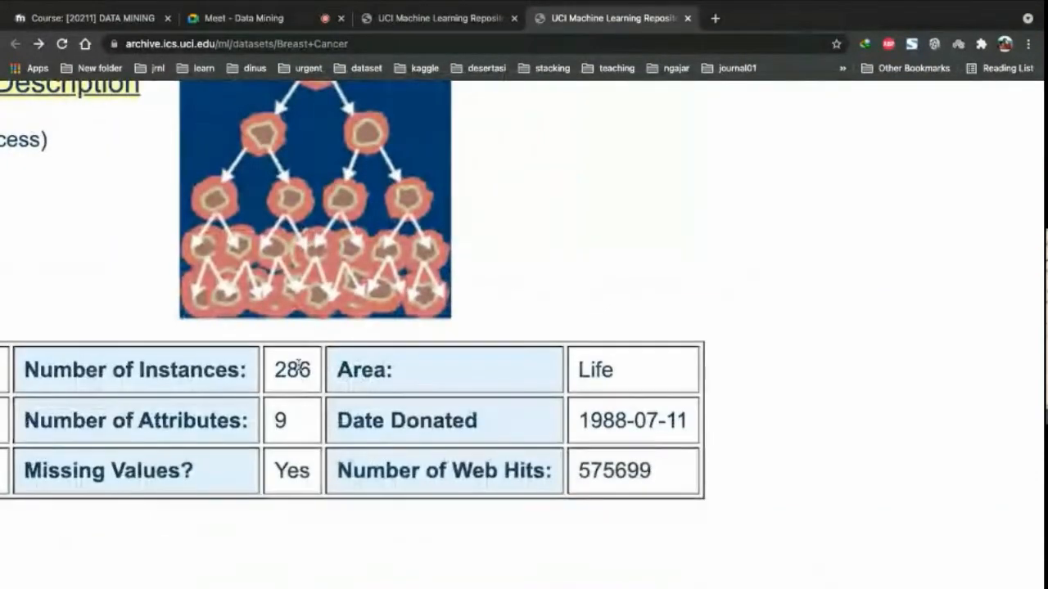
pyautogui.hotkey('ctrl', 'Left')
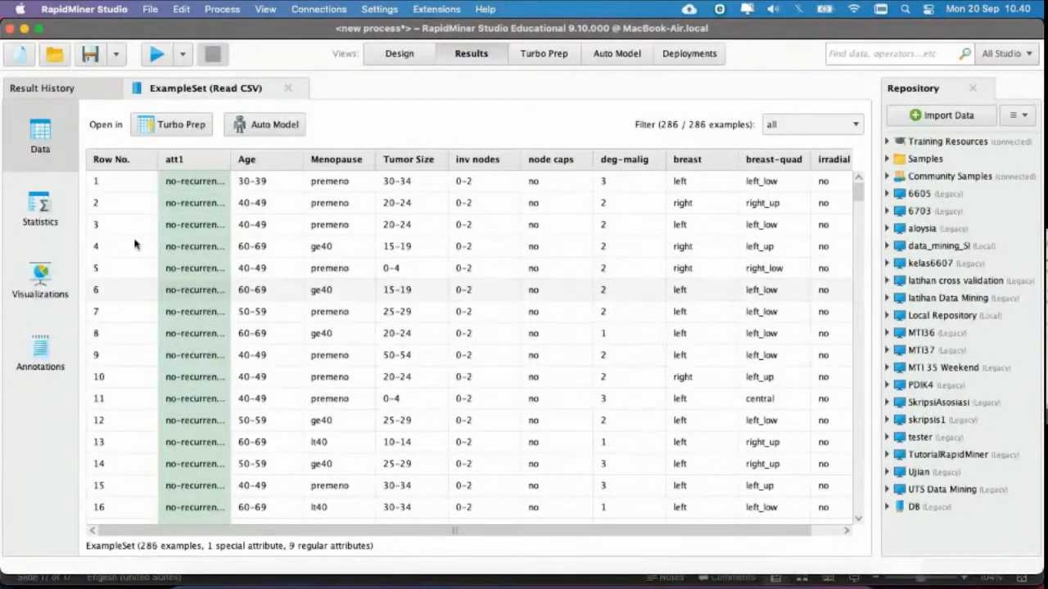
pyautogui.hotkey('ctrl', 'Right')
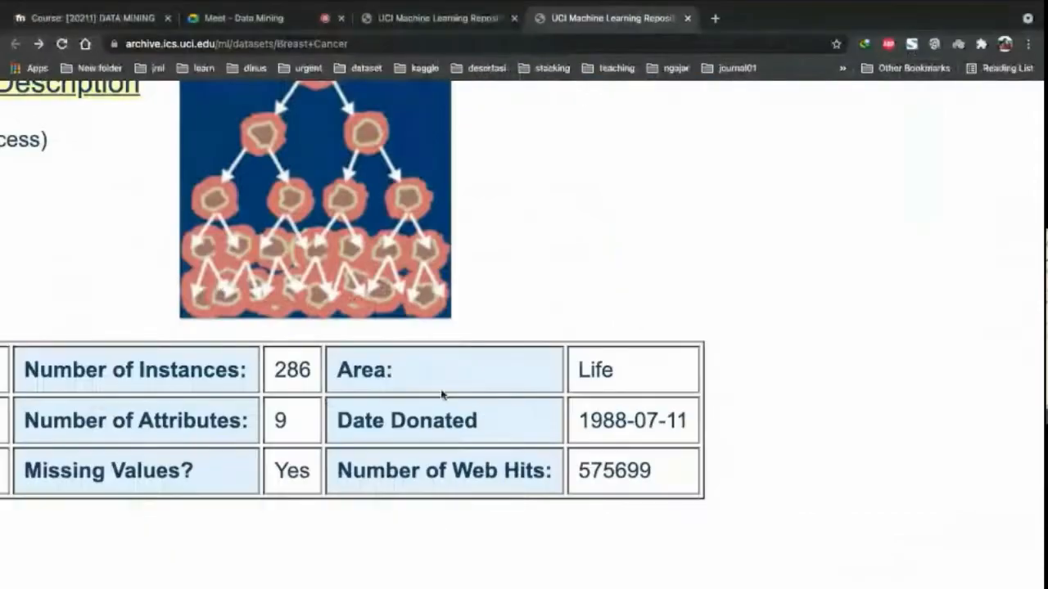
pyautogui.hotkey('ctrl', 'Left')
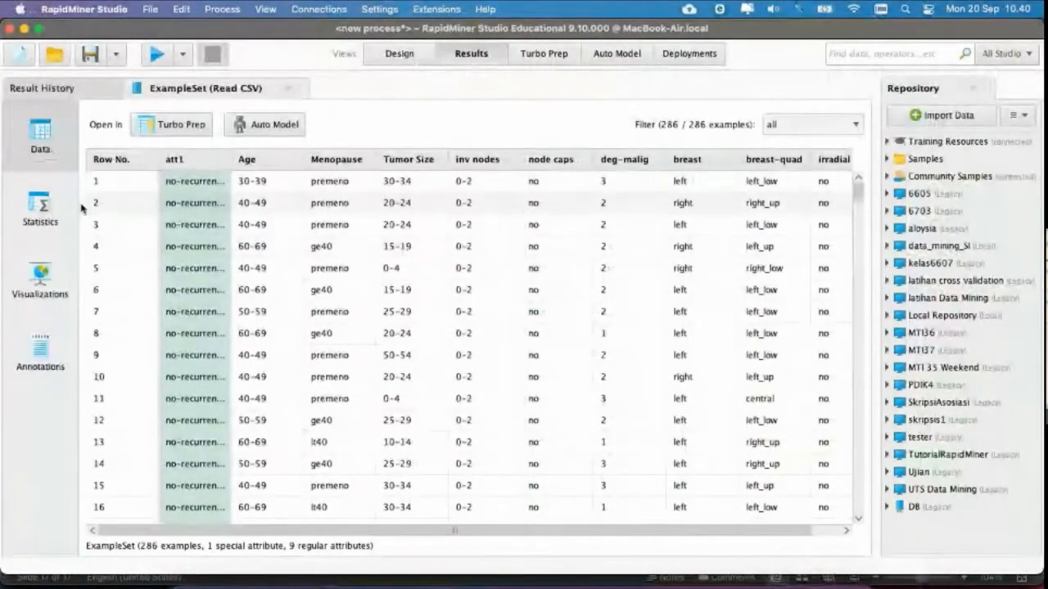
# Step: Examine the missing-value counts in the ExampleSet statistics and compare them with the Missing Values entry on the UCI page
pyautogui.click(37, 217)
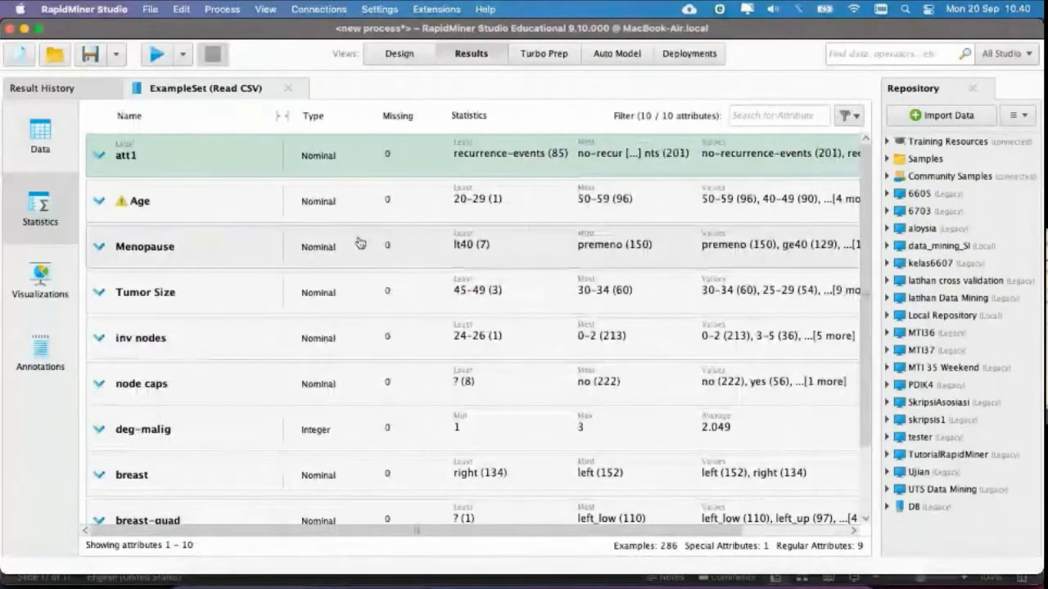
pyautogui.scroll(-3, 361, 241)
pyautogui.scroll(2, 357, 243)
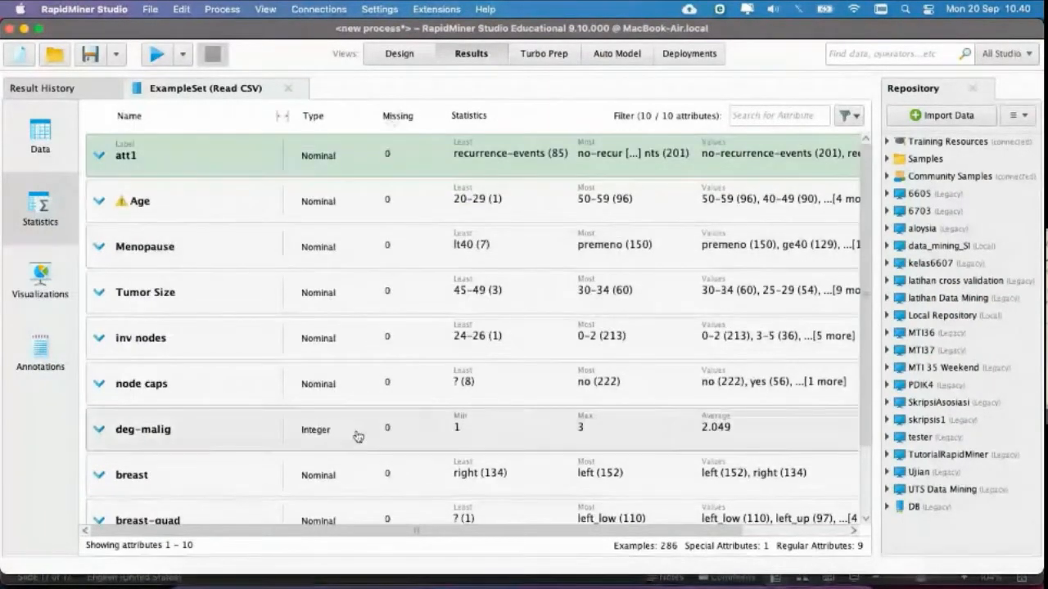
pyautogui.click(358, 577)
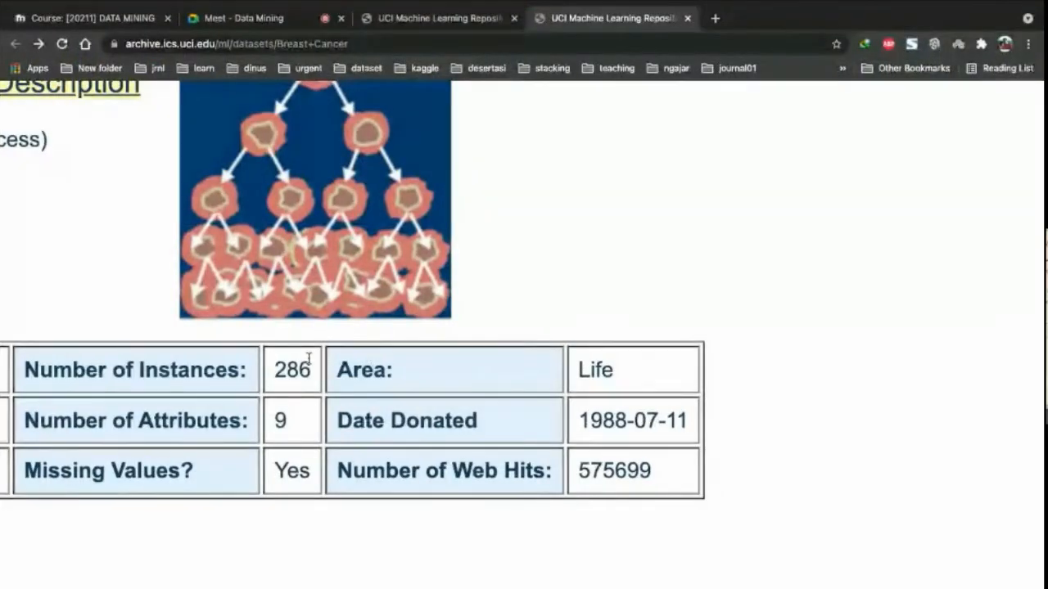
pyautogui.hotkey('ctrl', 'Left')
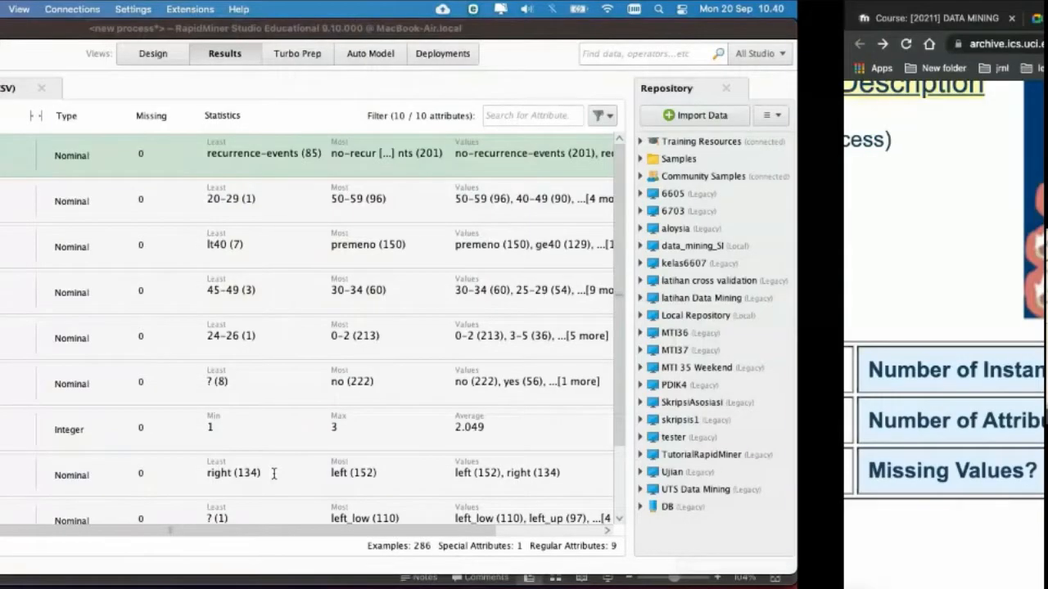
pyautogui.scroll(-3, 409, 402)
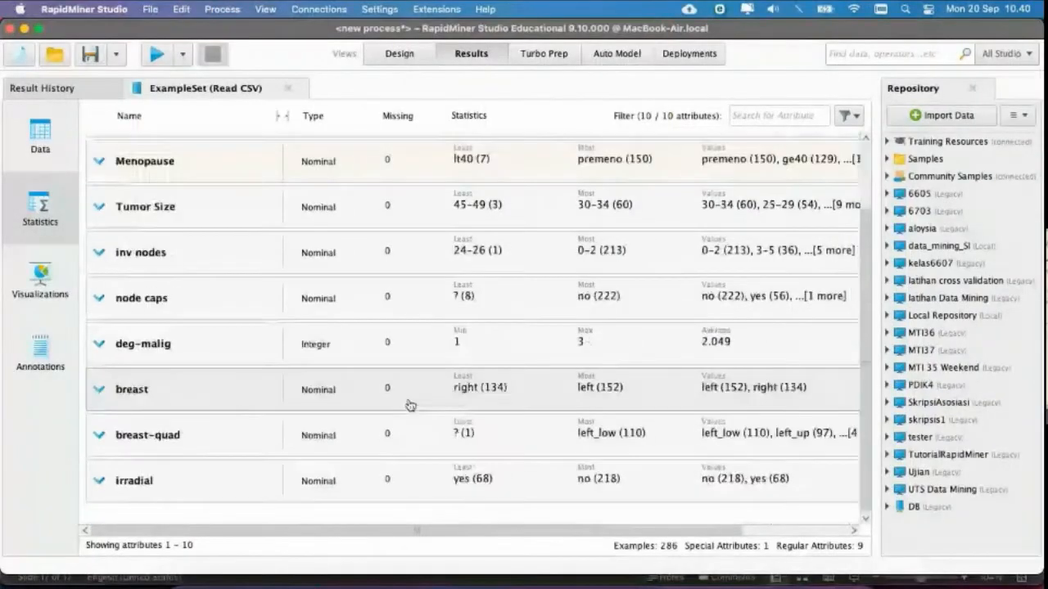
pyautogui.hotkey('ctrl', 'Right')
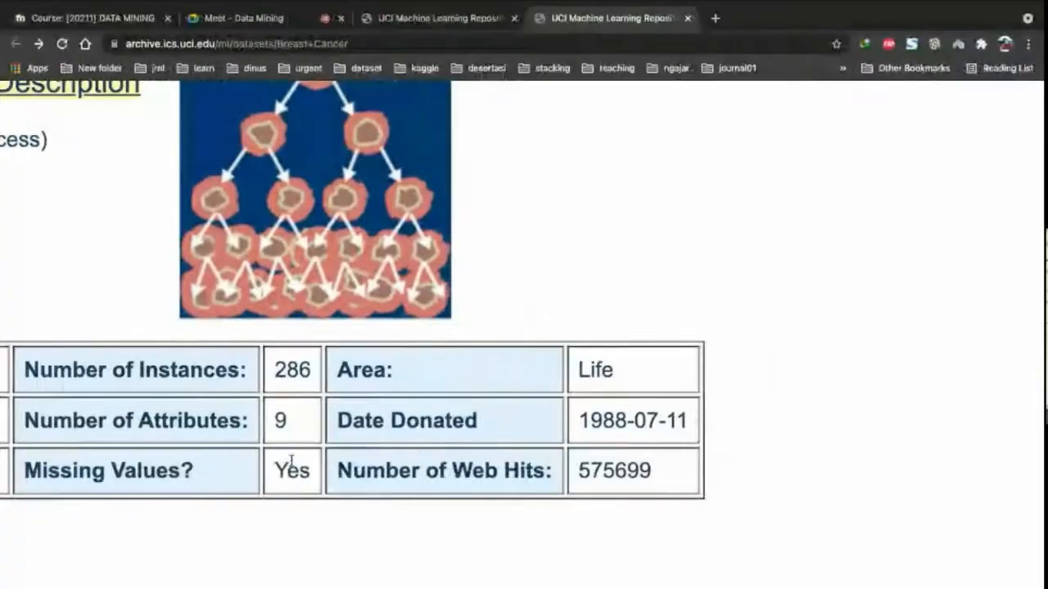
pyautogui.hotkey('ctrl', 'Left')
# Step: Sort the Downloads folder in Finder by date added and open breast-cancer.data with Sublime Text
pyautogui.click(193, 581)
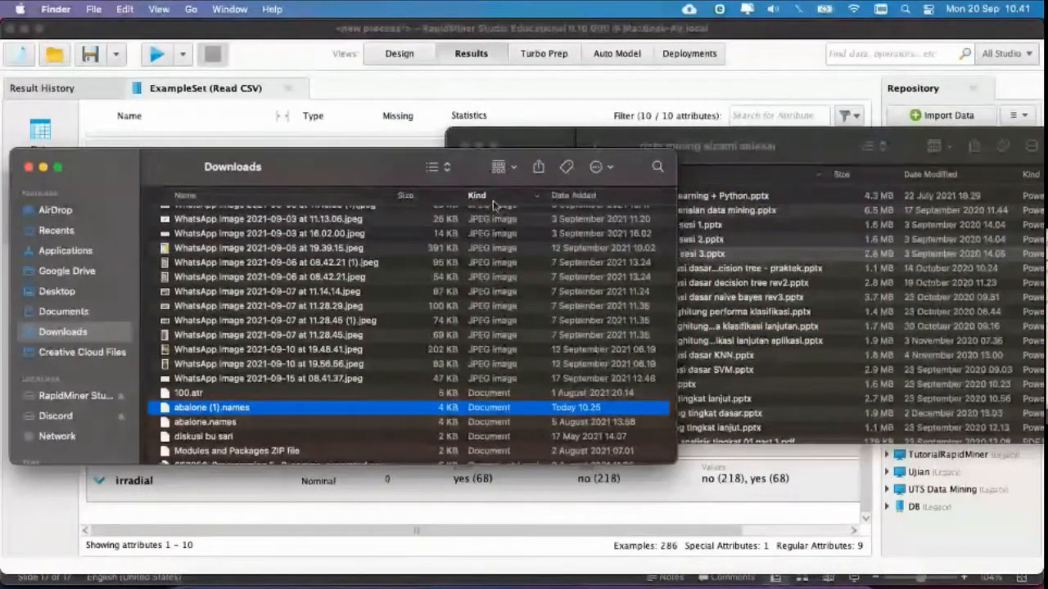
pyautogui.click(573, 195)
pyautogui.scroll(2, 516, 290)
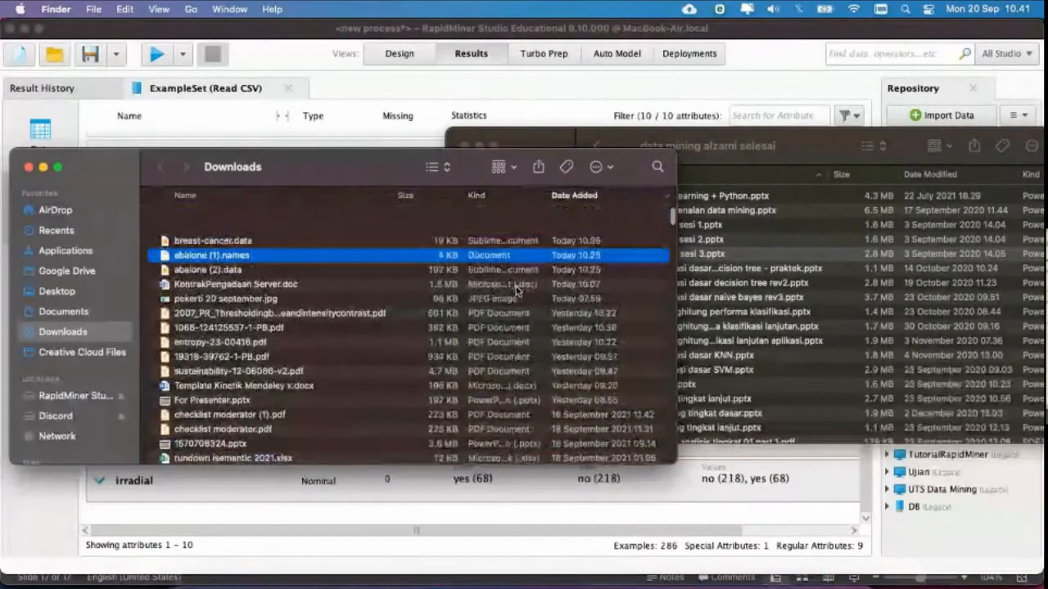
pyautogui.click(229, 219)
pyautogui.rightClick(230, 219)
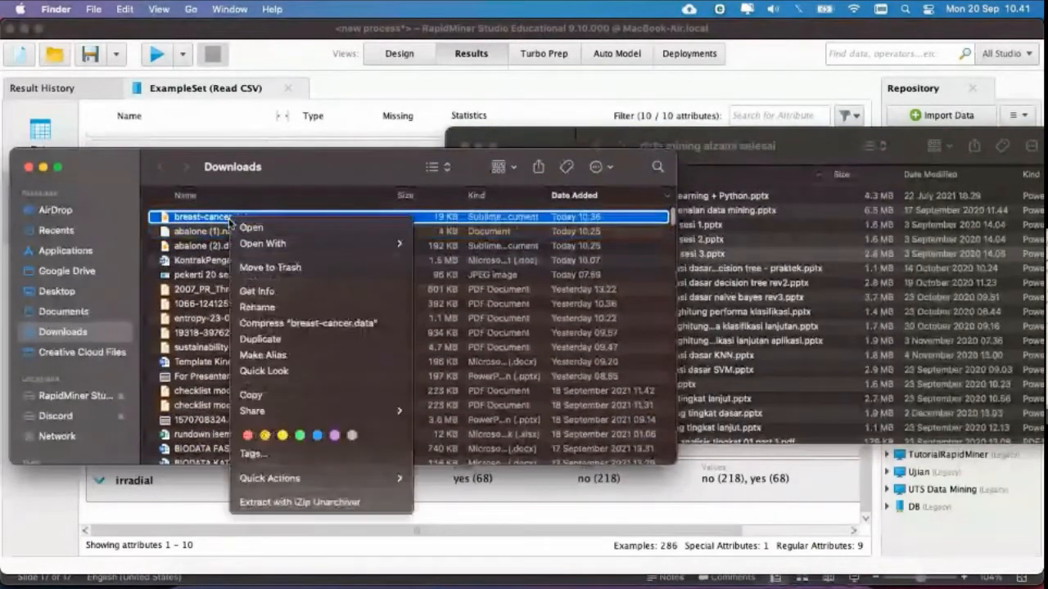
pyautogui.moveTo(270, 243)
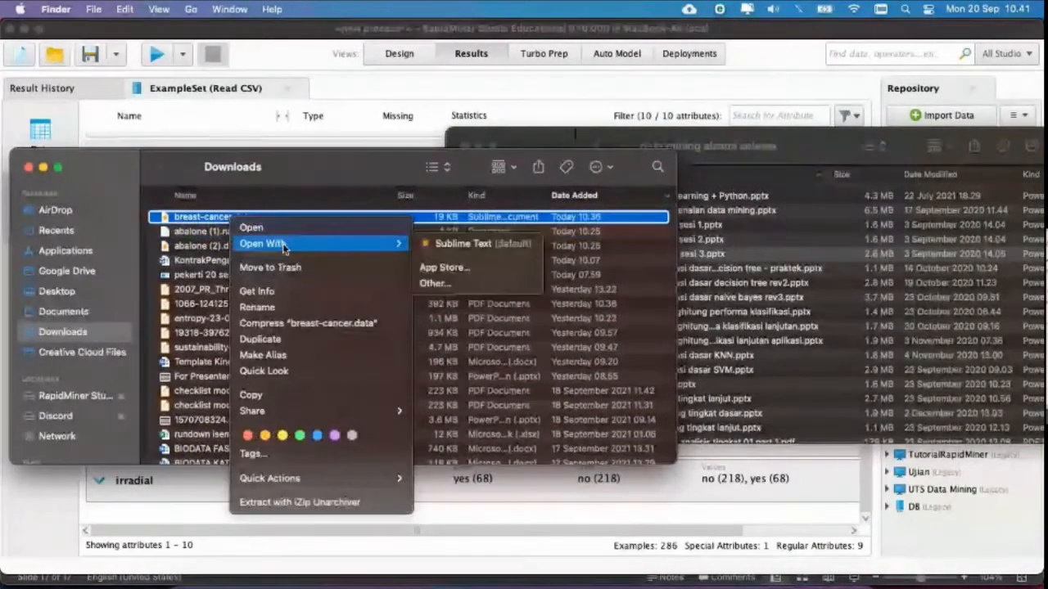
pyautogui.click(472, 244)
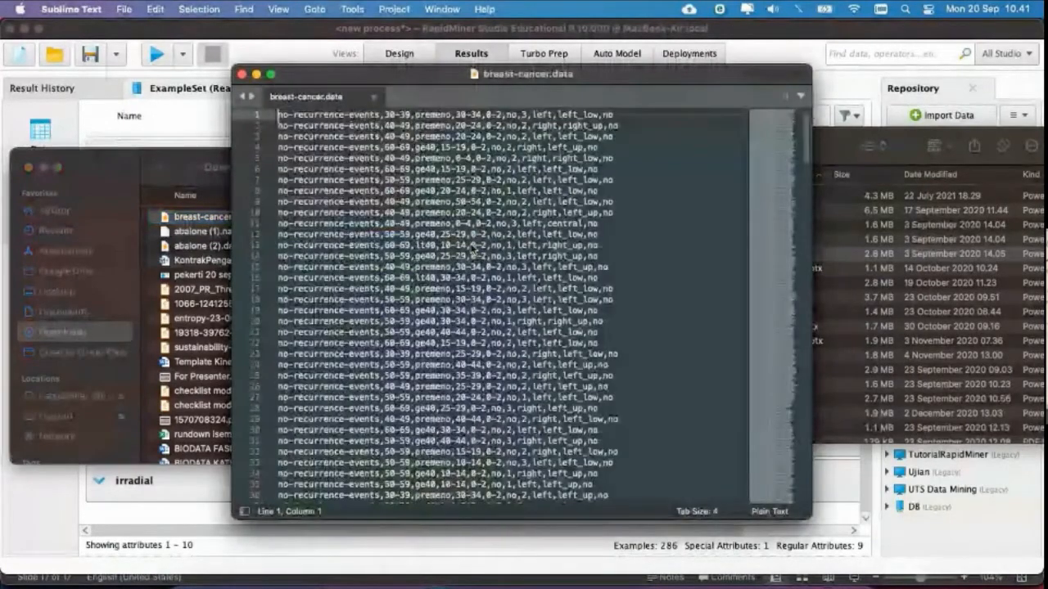
# Step: Look through the rows of breast-cancer.data and search the file for "?"
pyautogui.scroll(-15, 473, 249)
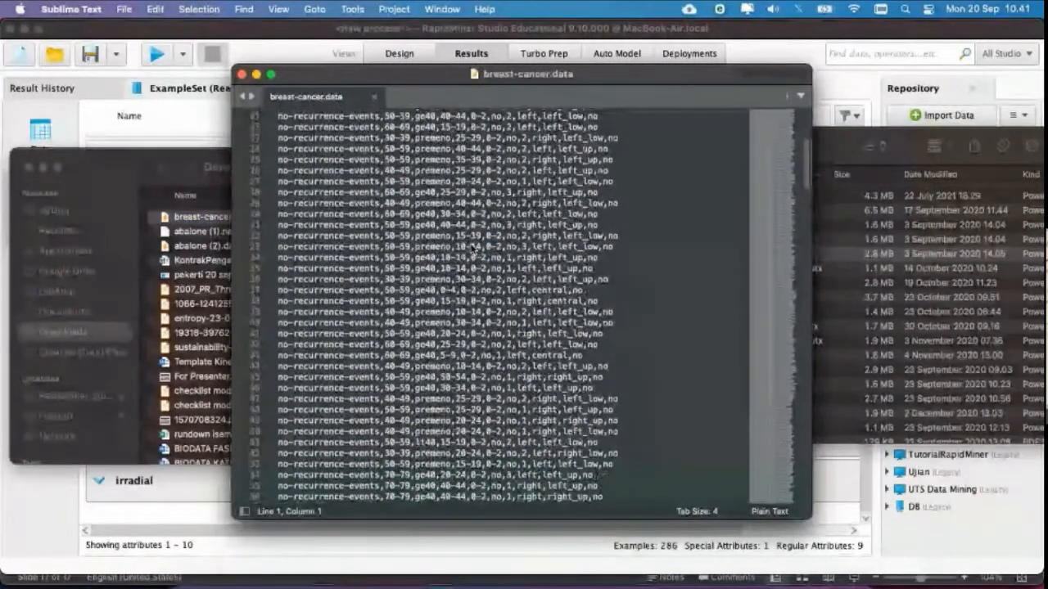
pyautogui.scroll(-20, 473, 249)
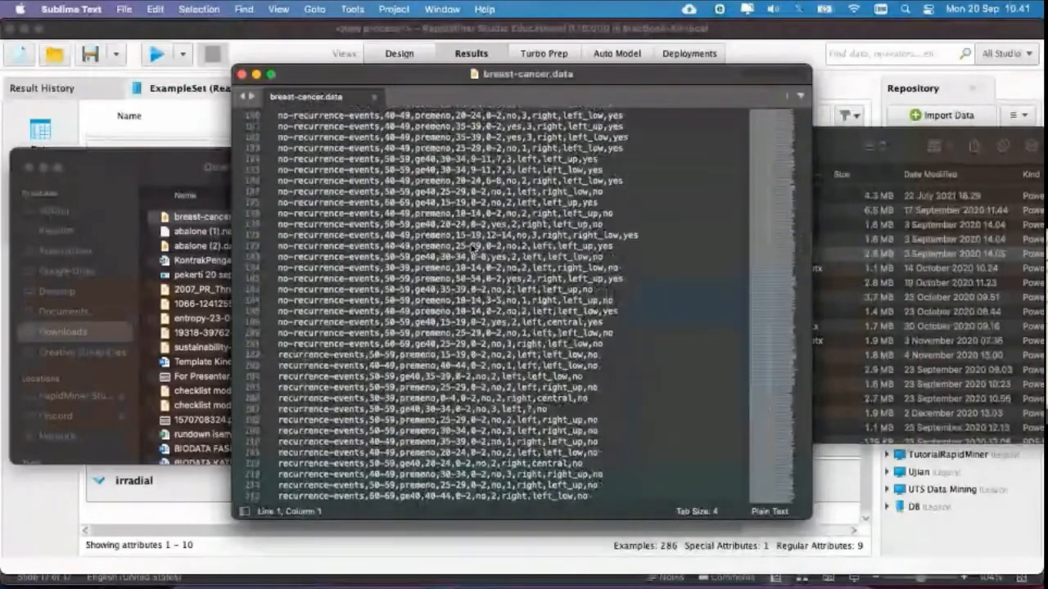
pyautogui.scroll(-20, 472, 249)
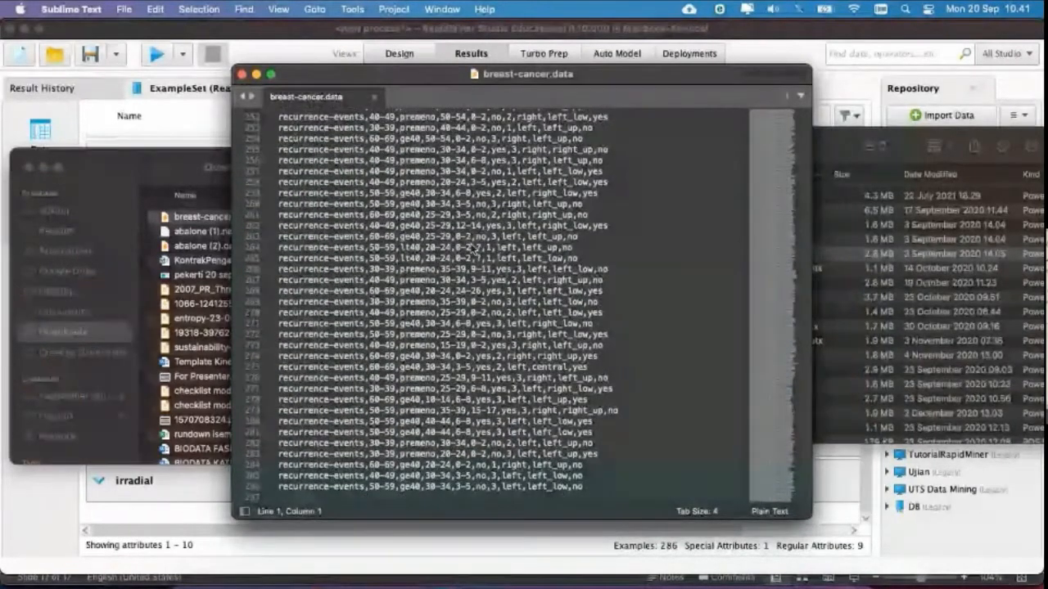
pyautogui.scroll(20, 472, 245)
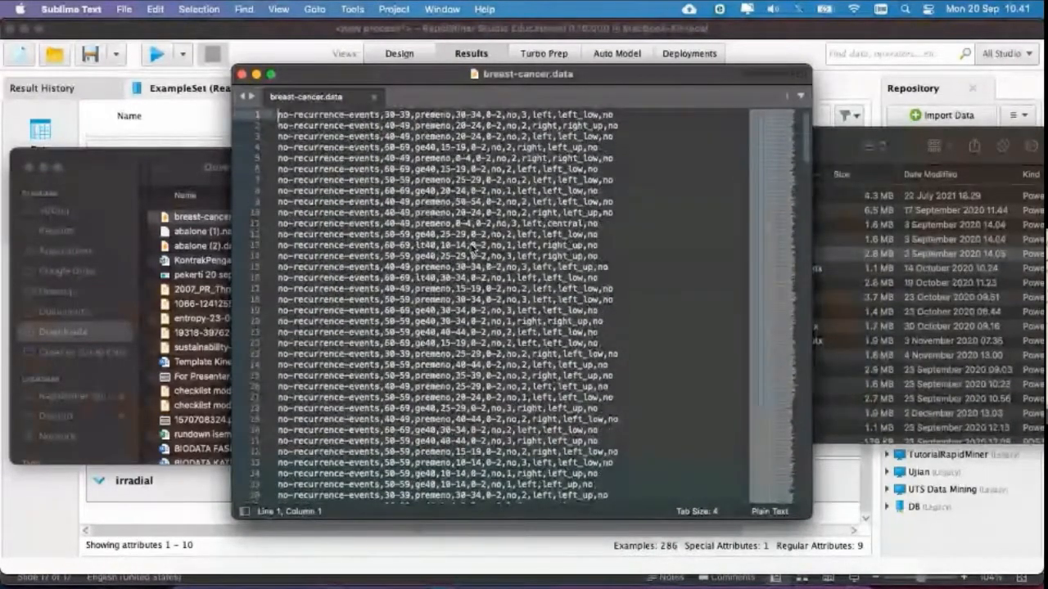
pyautogui.press('super+f')
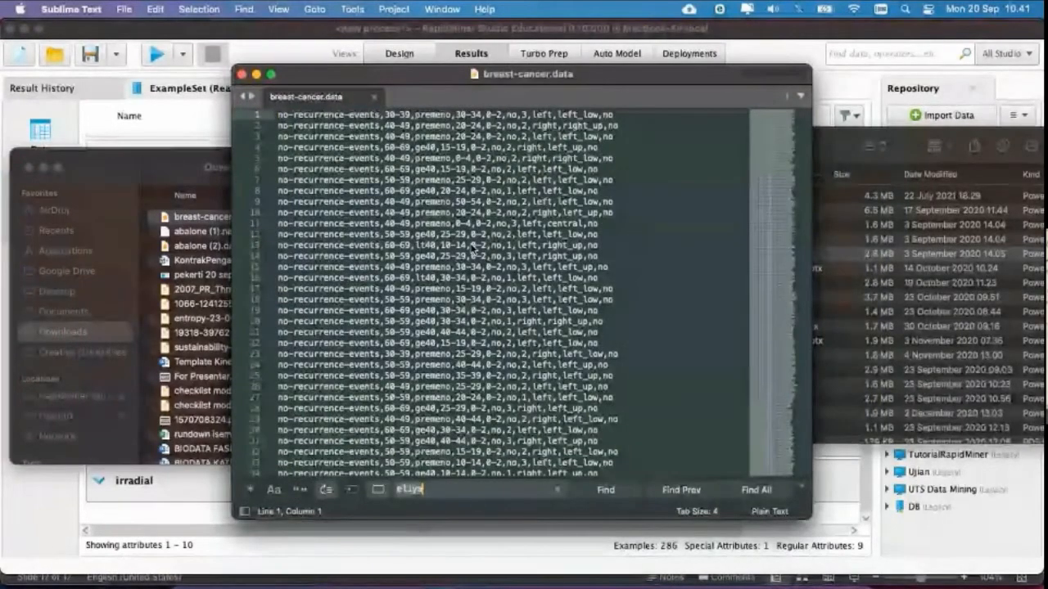
pyautogui.write('?')
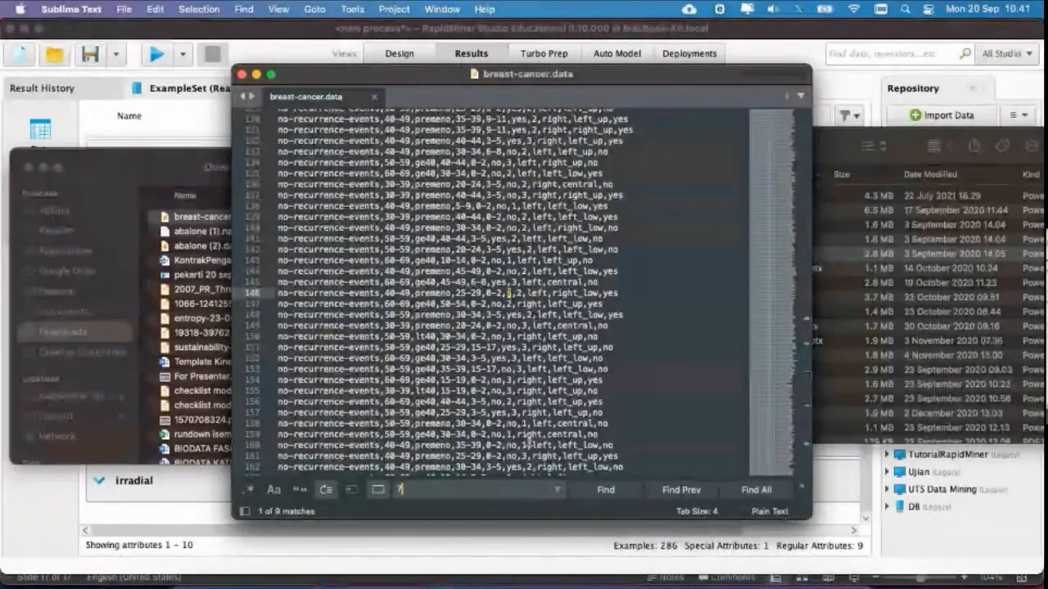
# Step: Show the breast-cancer.data window in full screen and enlarge its text four steps
pyautogui.press('ctrl+super+f')
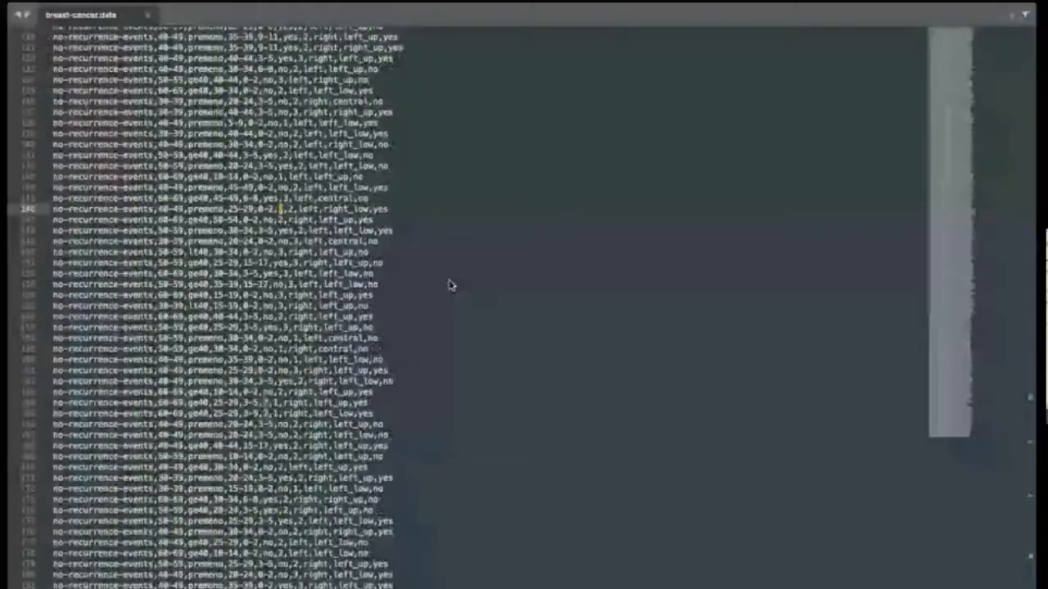
pyautogui.click(129, 15)
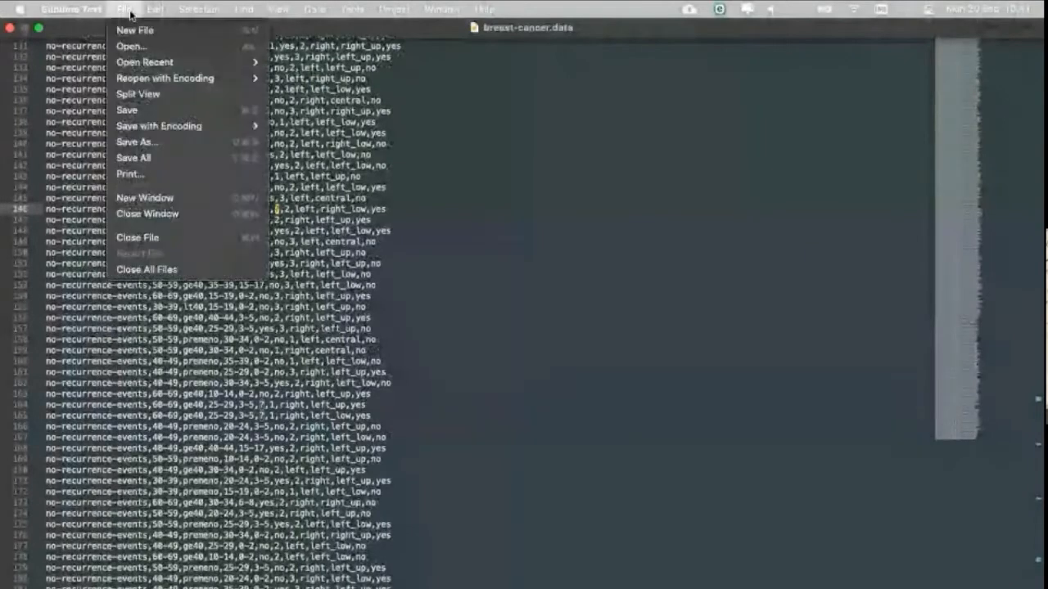
pyautogui.moveTo(158, 13)
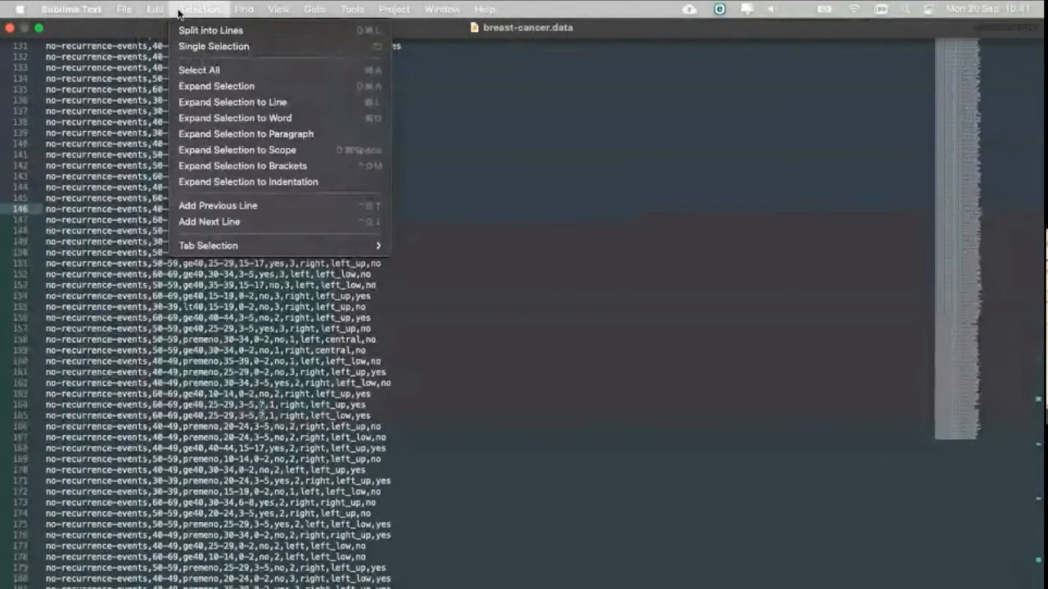
pyautogui.moveTo(289, 12)
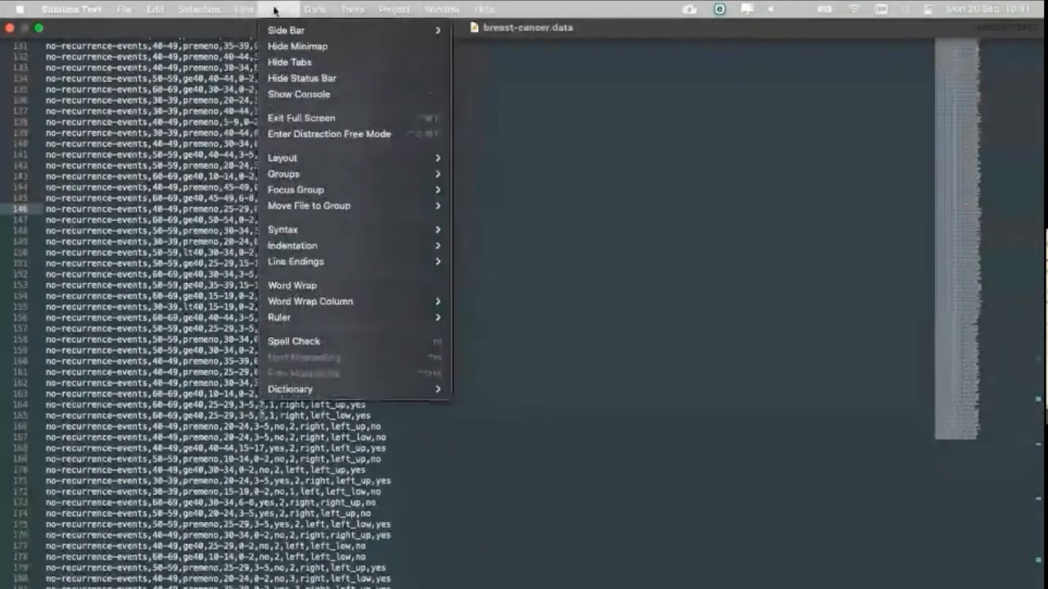
pyautogui.click(473, 265)
pyautogui.click(473, 265)
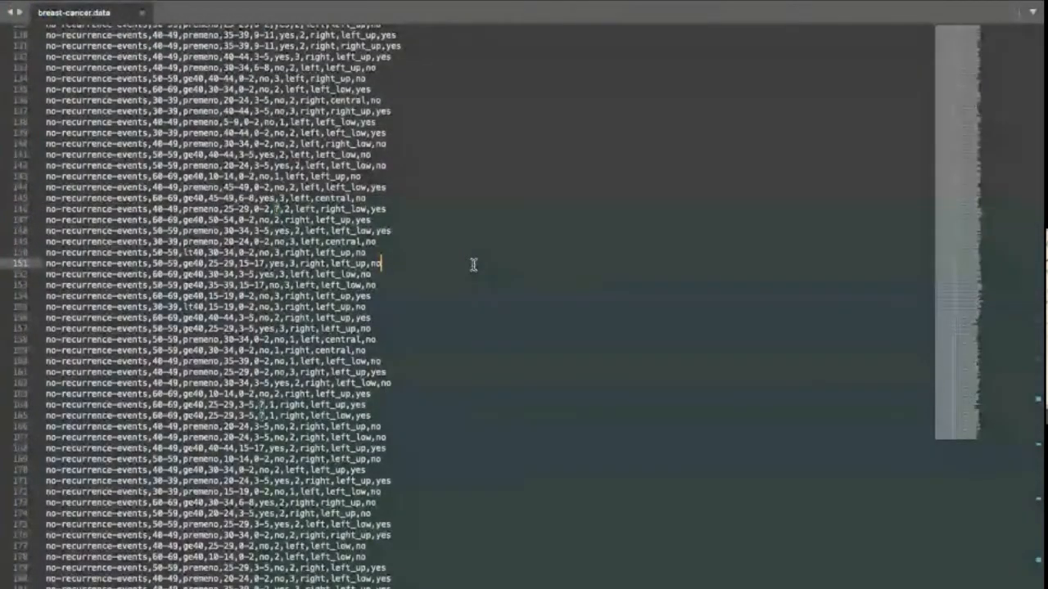
pyautogui.hotkey('ctrl', '+')
pyautogui.hotkey('ctrl', '+')
pyautogui.hotkey('ctrl', '+')
pyautogui.hotkey('ctrl', '+')
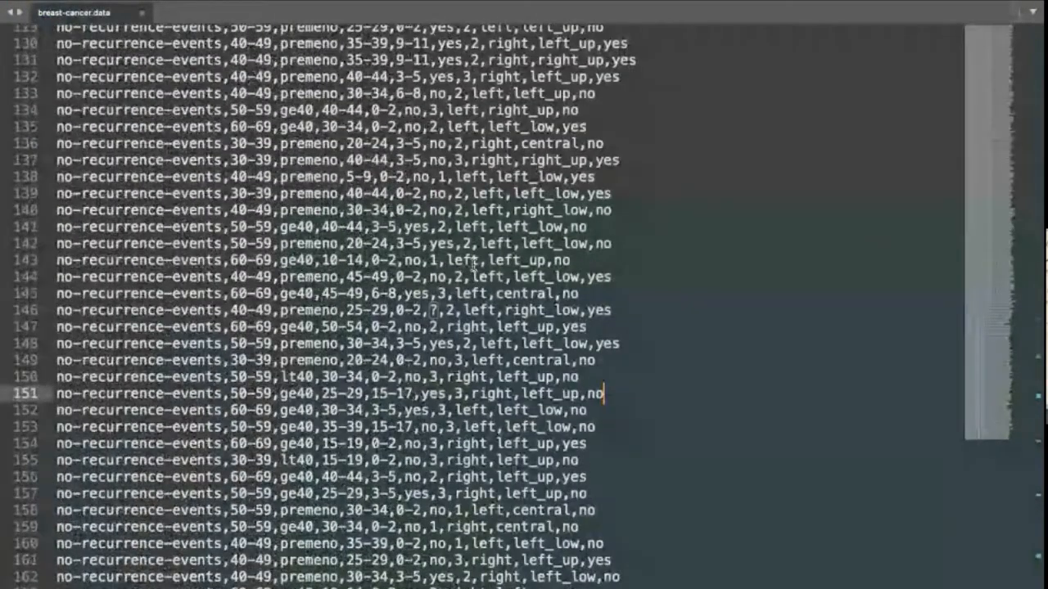
# Step: Go through the "?" matches one after another to examine which rows and columns contain missing values
pyautogui.press('super+g')
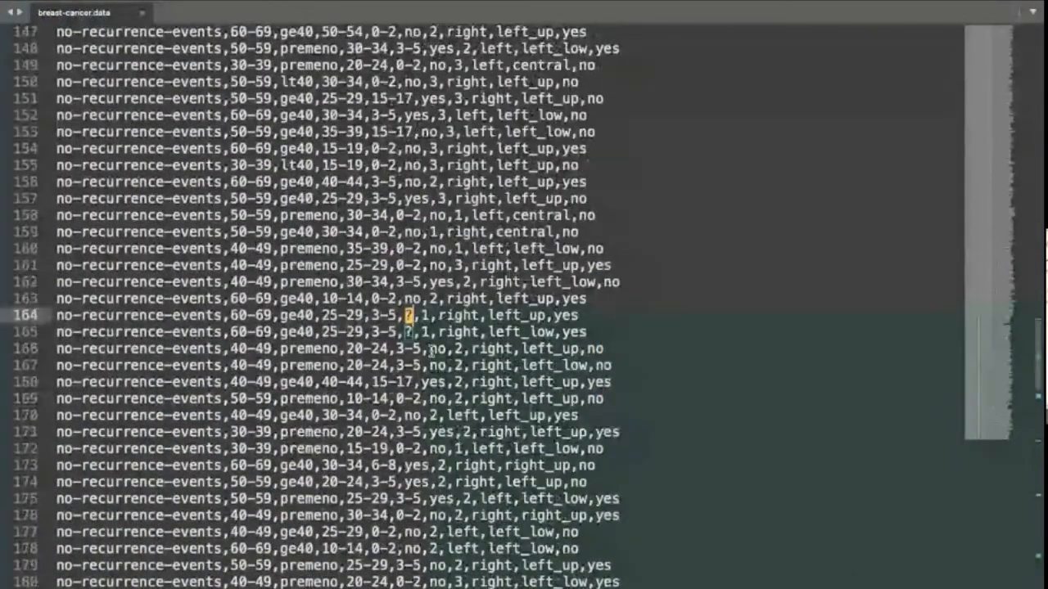
pyautogui.press('super+g')
pyautogui.press('super+g')
pyautogui.press('super+g')
pyautogui.press('super+g')
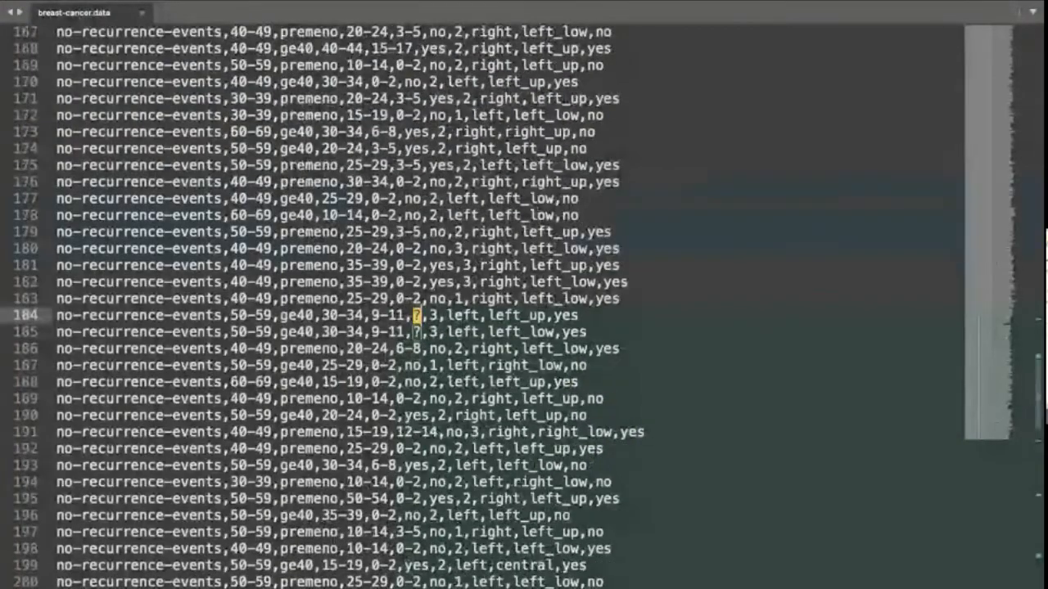
pyautogui.press('super+g')
pyautogui.press('super+g')
pyautogui.press('super+g')
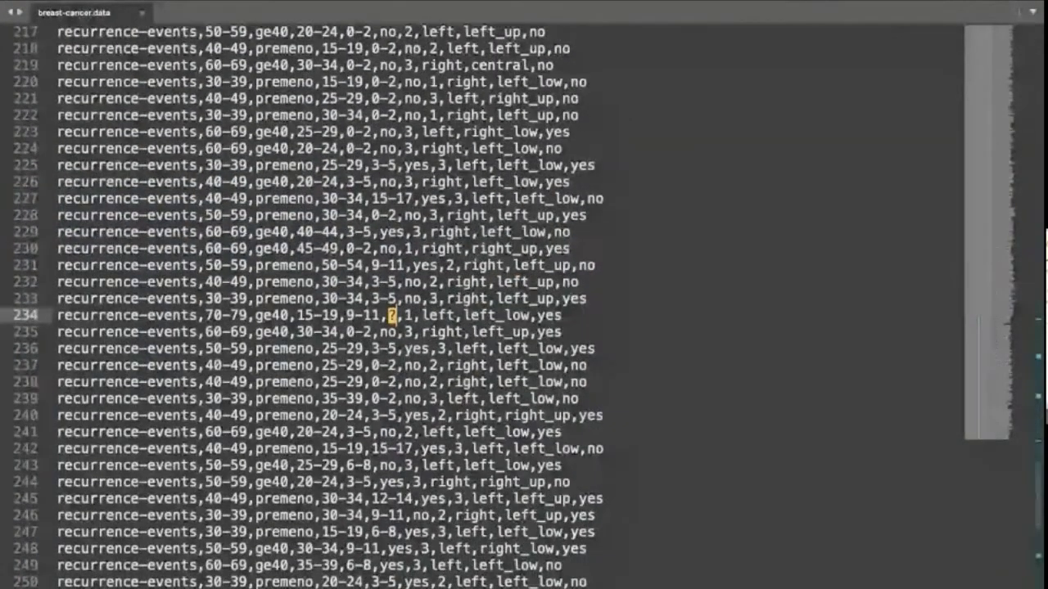
pyautogui.press('super+g')
pyautogui.press('super+g')
pyautogui.press('super+g')
pyautogui.press('super+g')
pyautogui.press('super+g')
pyautogui.press('super+g')
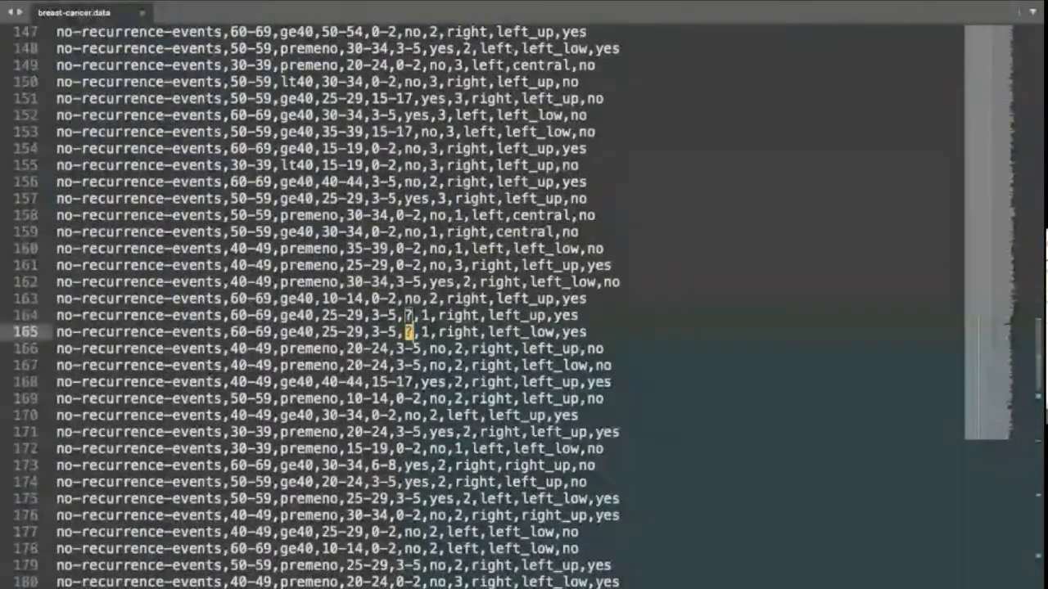
pyautogui.press('super+g')
pyautogui.press('super+g')
pyautogui.press('super+g')
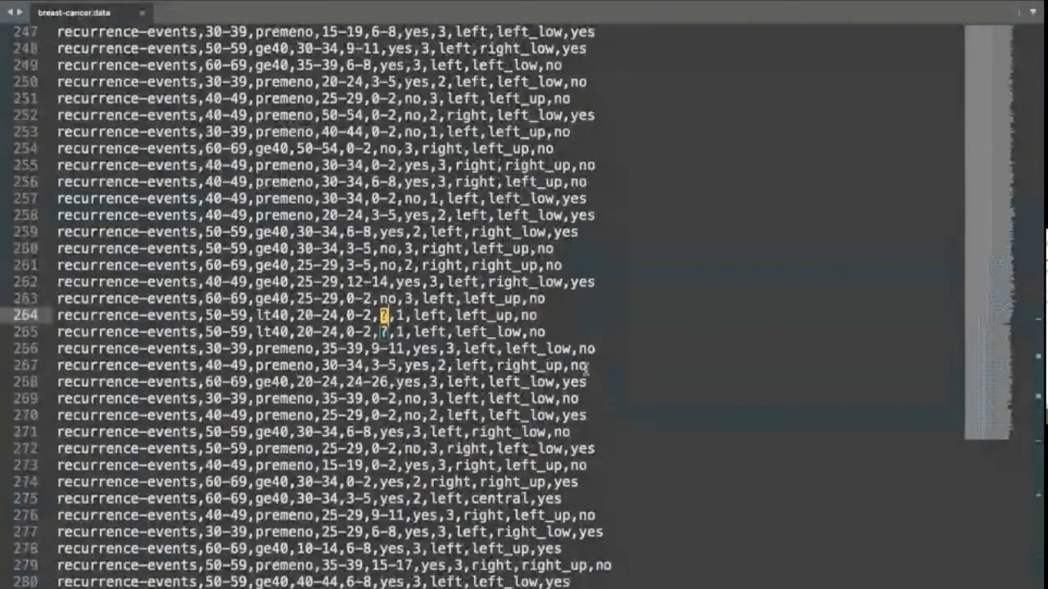
# Step: Replace the "?" placeholders in breast-cancer.data with a blank space and check the edited rows
pyautogui.moveTo(226, 13)
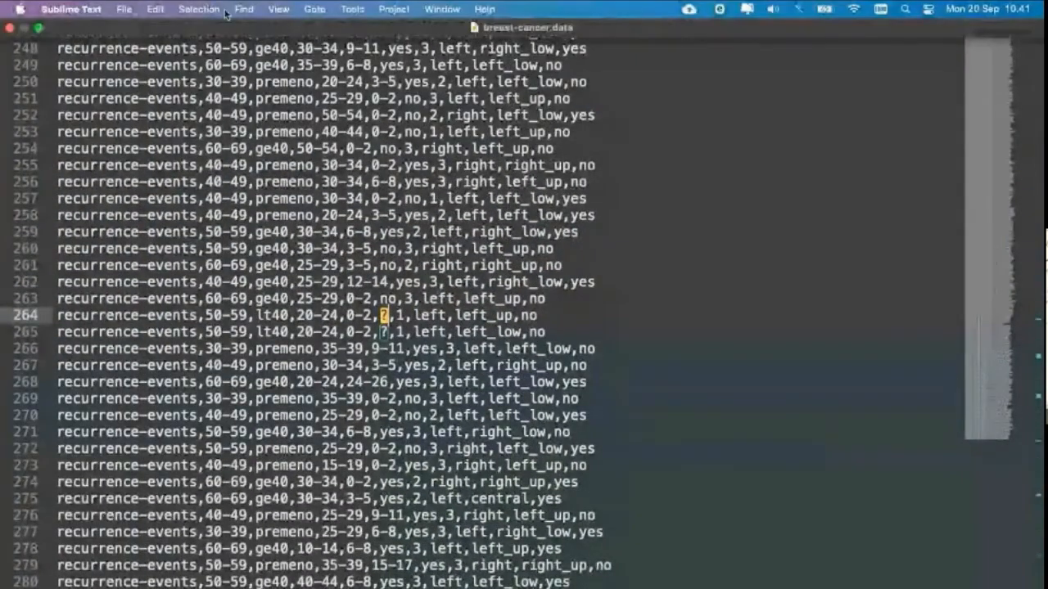
pyautogui.click(155, 10)
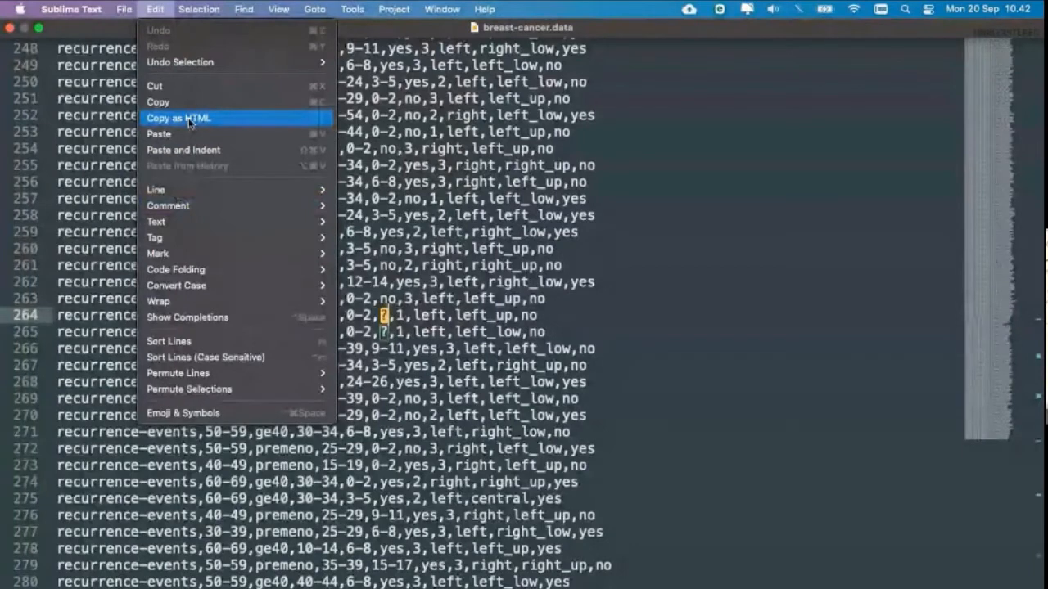
pyautogui.moveTo(188, 208)
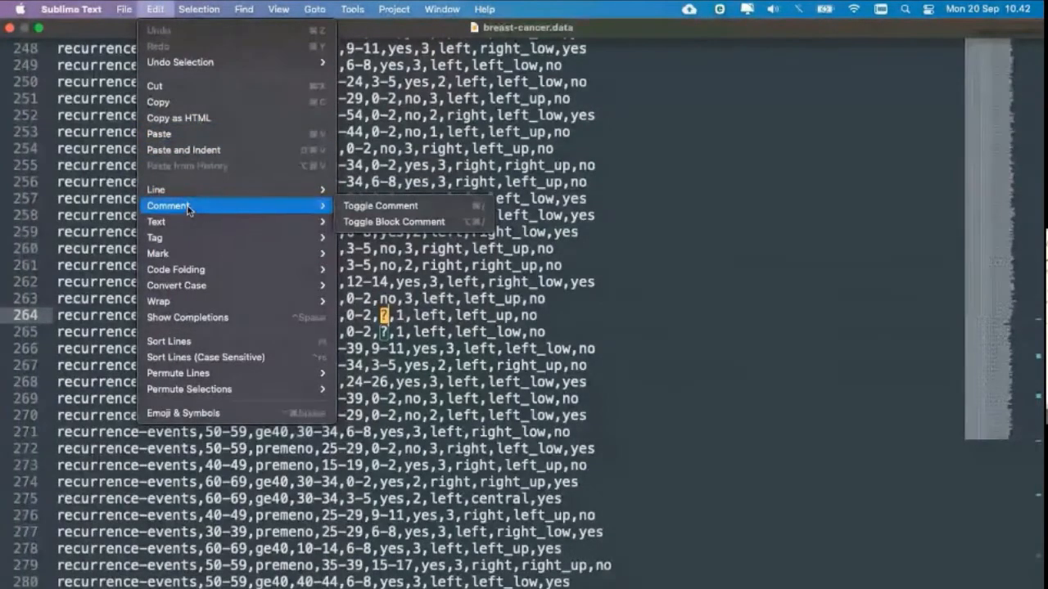
pyautogui.moveTo(243, 9)
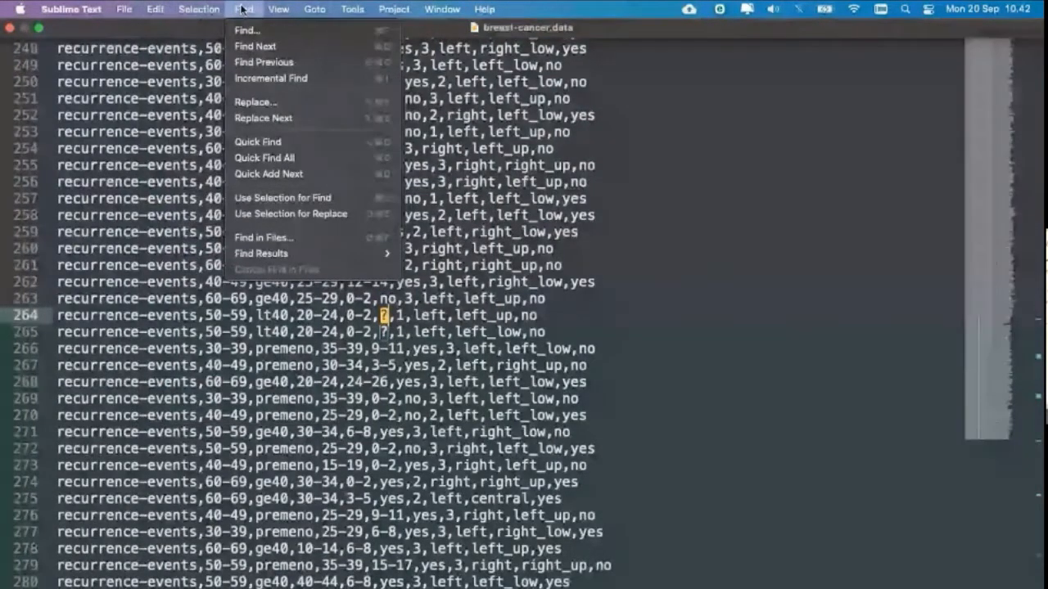
pyautogui.click(274, 103)
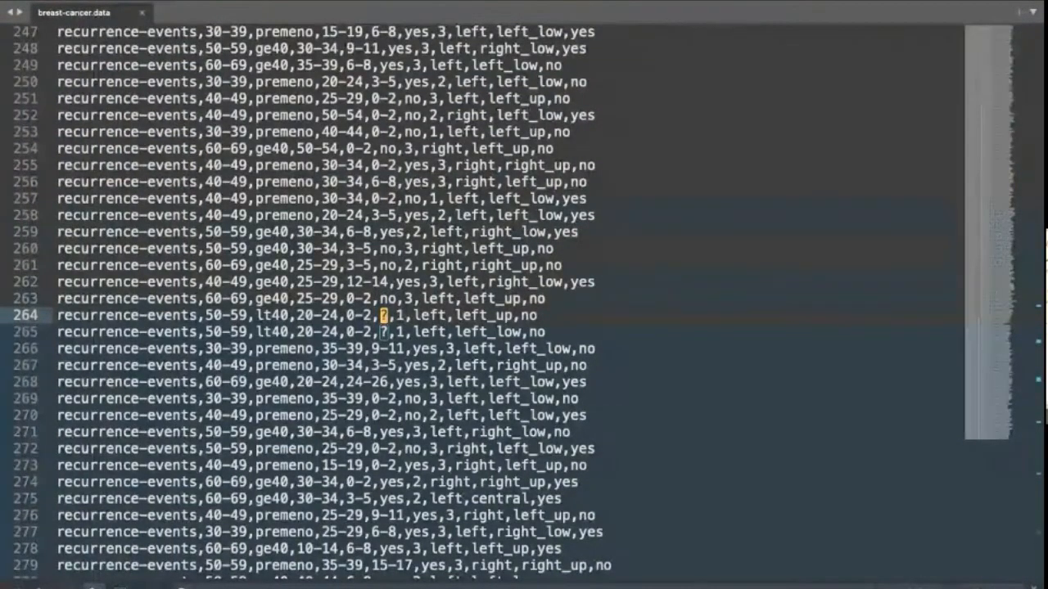
pyautogui.click(707, 358)
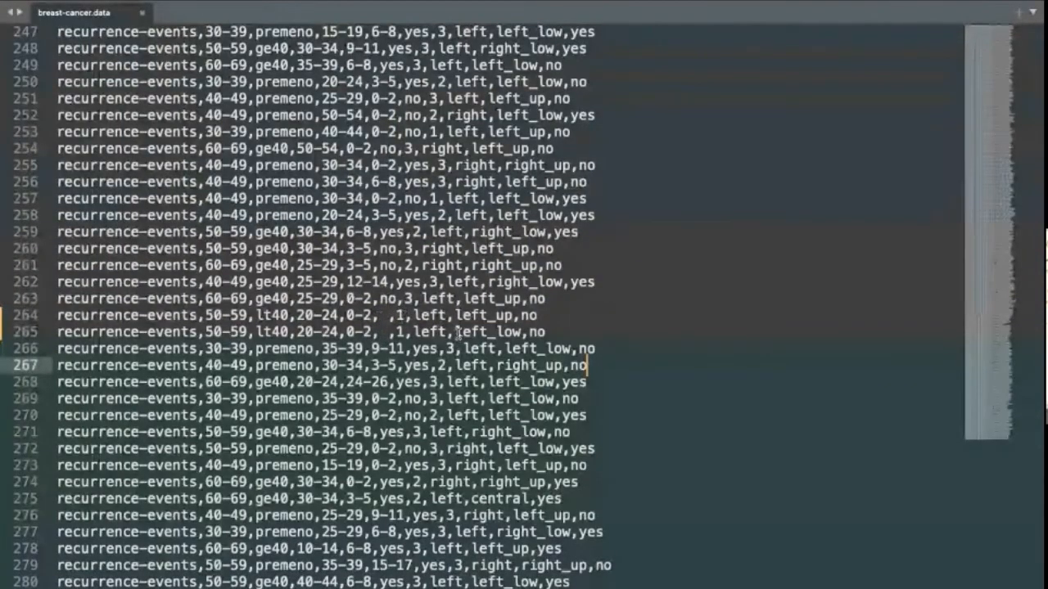
pyautogui.scroll(-2, 497, 312)
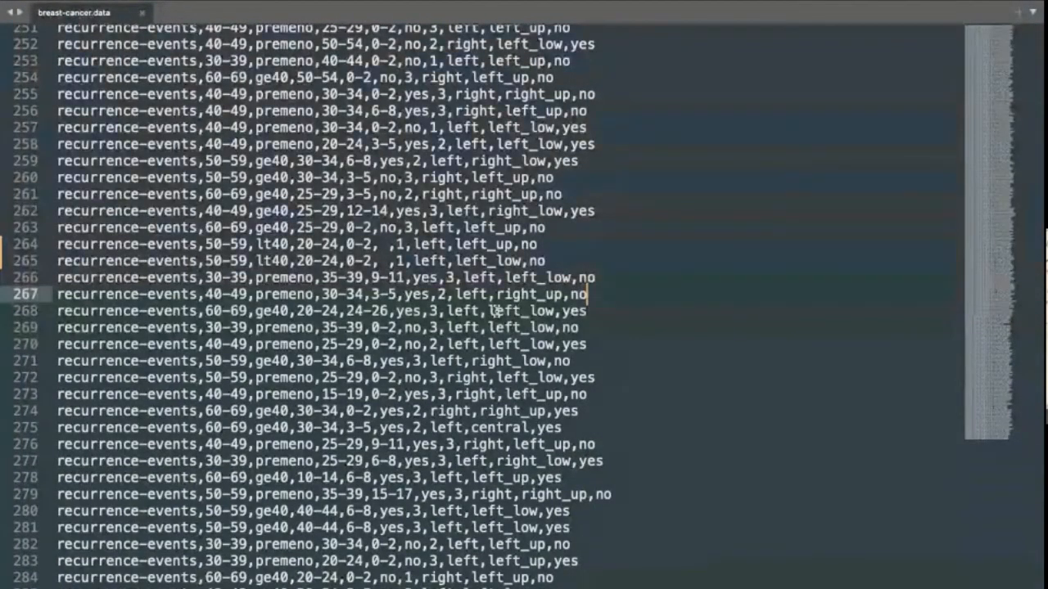
# Step: Switch back to RapidMiner Studio's Design view and open the import configuration wizard of the Read CSV operator
pyautogui.hotkey('ctrl', 'Left')
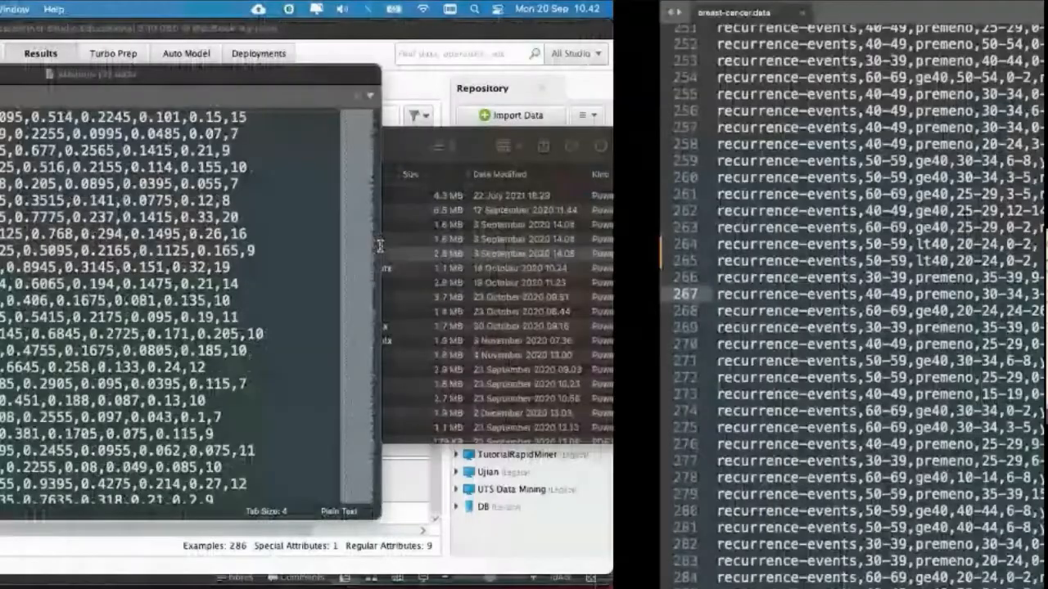
pyautogui.click(212, 476)
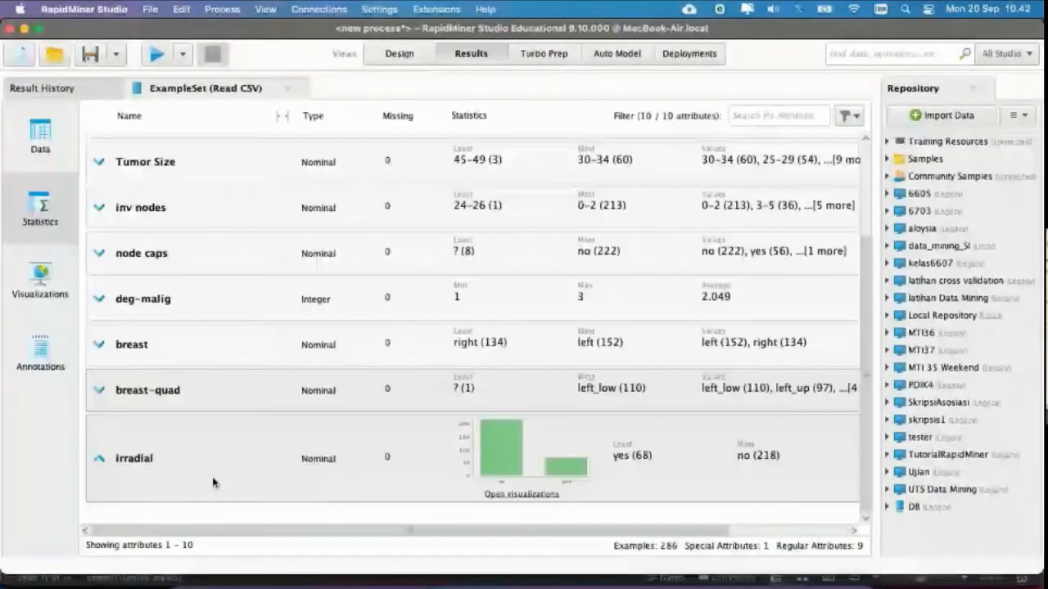
pyautogui.click(385, 55)
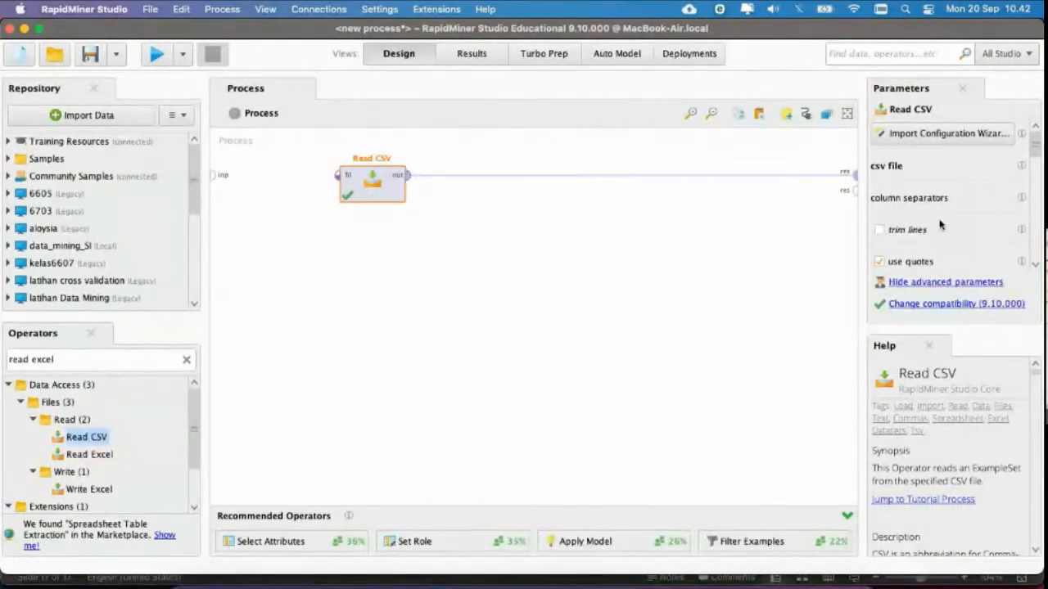
pyautogui.scroll(-10, 941, 224)
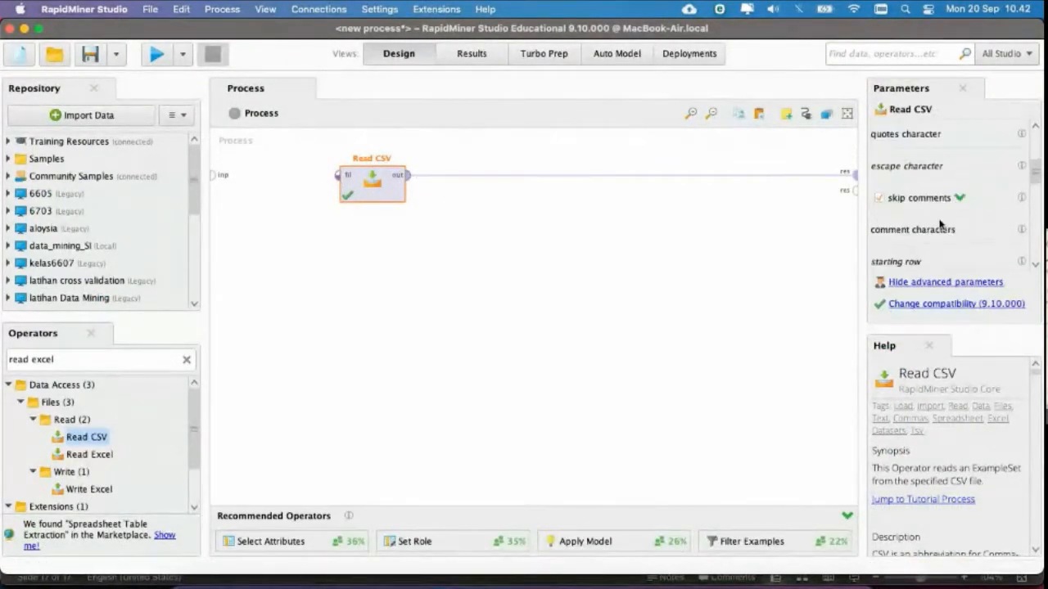
pyautogui.doubleClick(373, 183)
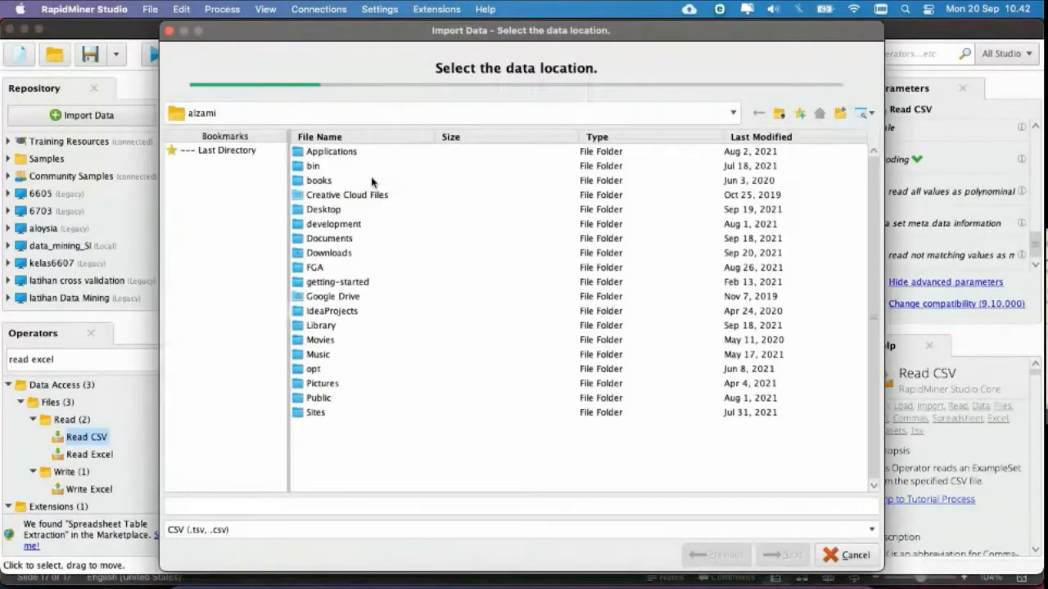
# Step: Load breast-cancer.data from the last-used Downloads folder, listing all file types by newest modification date, and turn off the header row
pyautogui.click(235, 151)
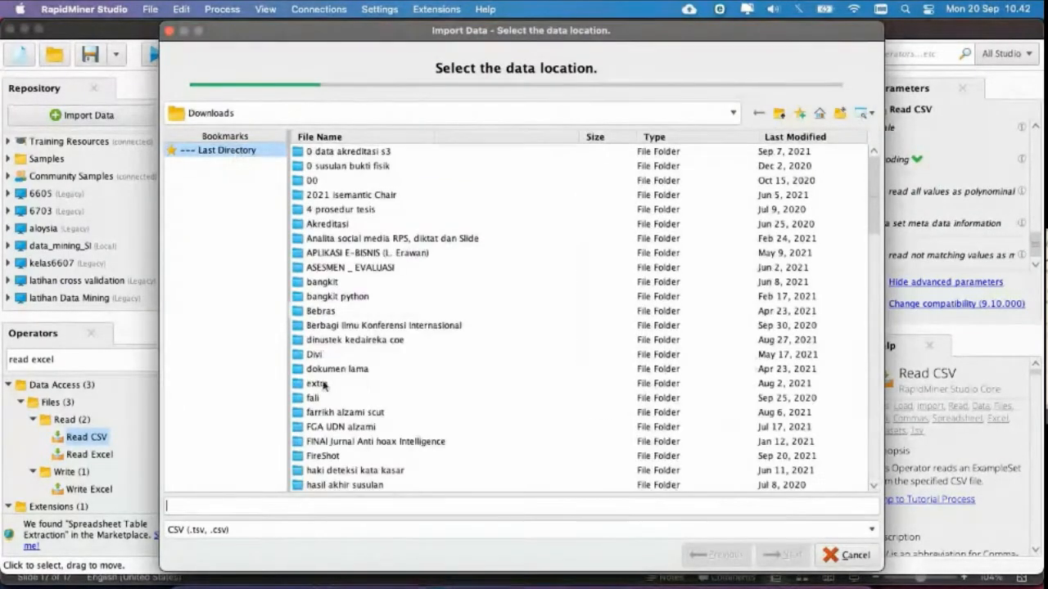
pyautogui.click(344, 530)
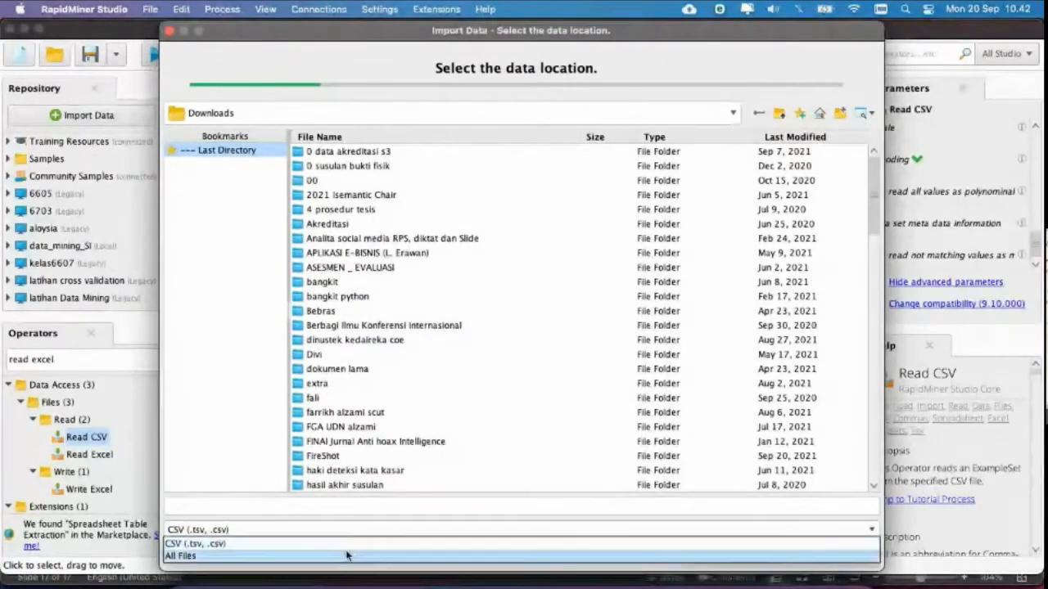
pyautogui.click(347, 555)
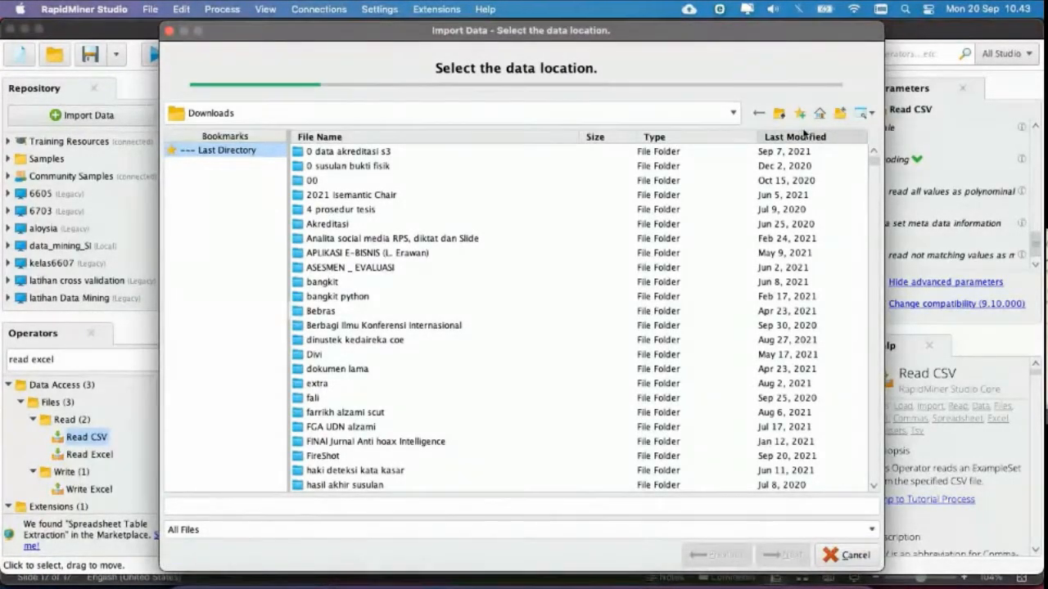
pyautogui.click(803, 136)
pyautogui.click(803, 136)
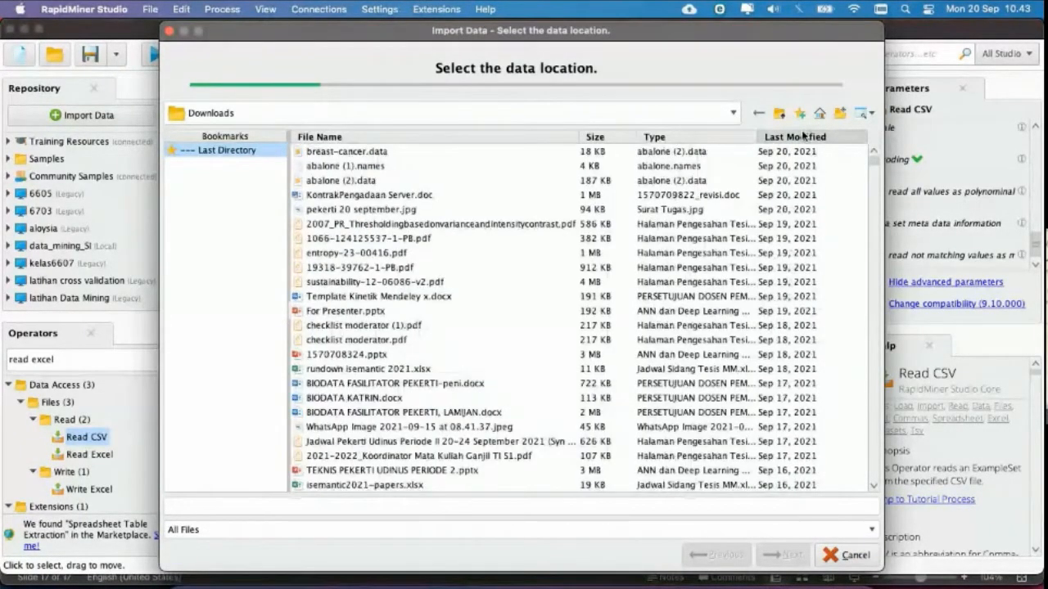
pyautogui.click(358, 154)
pyautogui.click(777, 557)
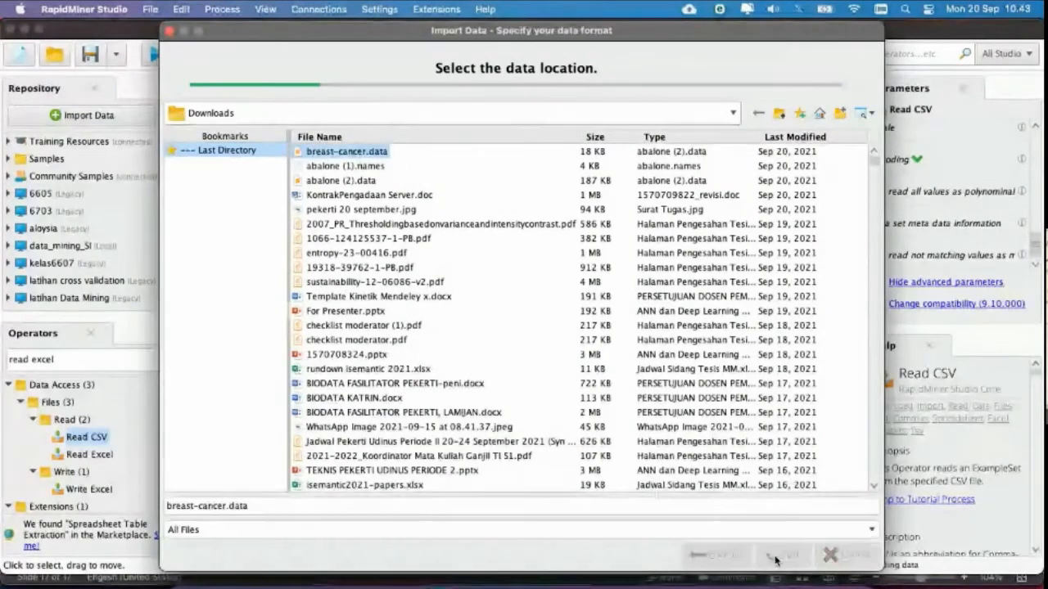
pyautogui.click(172, 110)
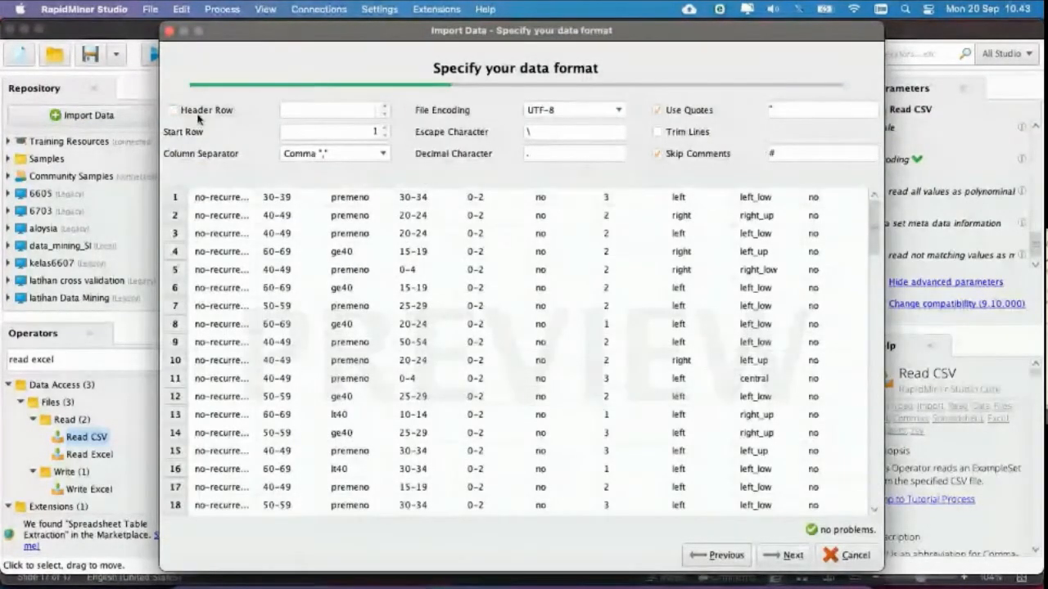
# Step: Proceed to the column formatting stage of the import and assign the label role to the att1 column
pyautogui.click(787, 556)
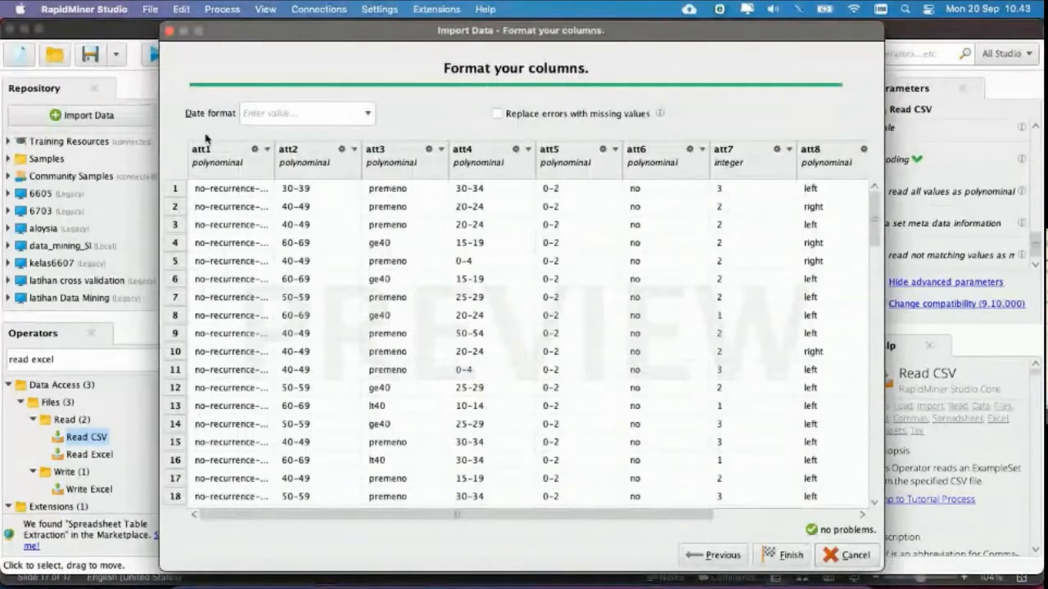
pyautogui.click(265, 149)
pyautogui.click(284, 193)
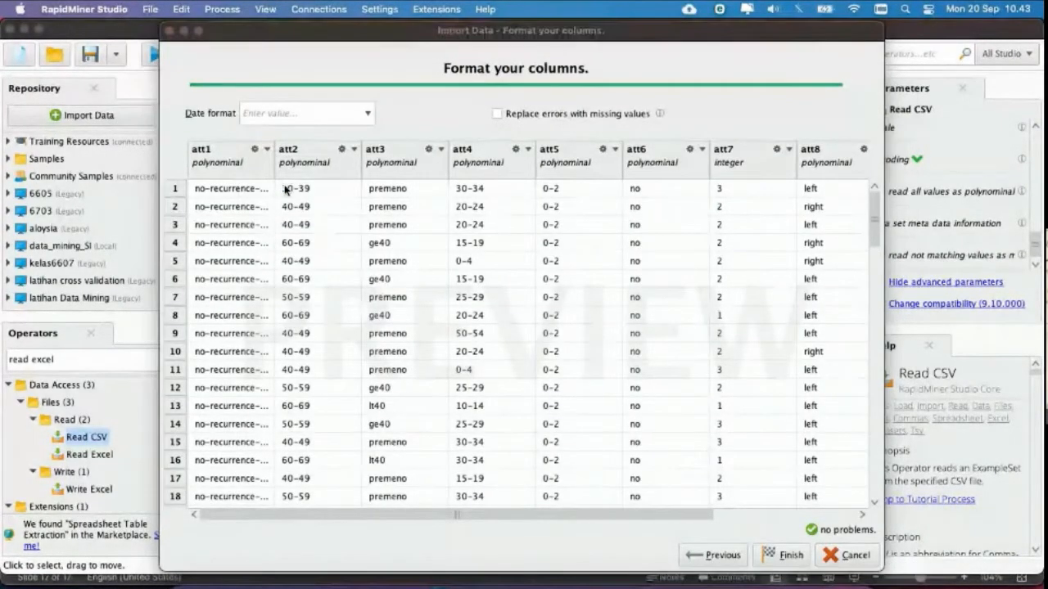
pyautogui.click(702, 309)
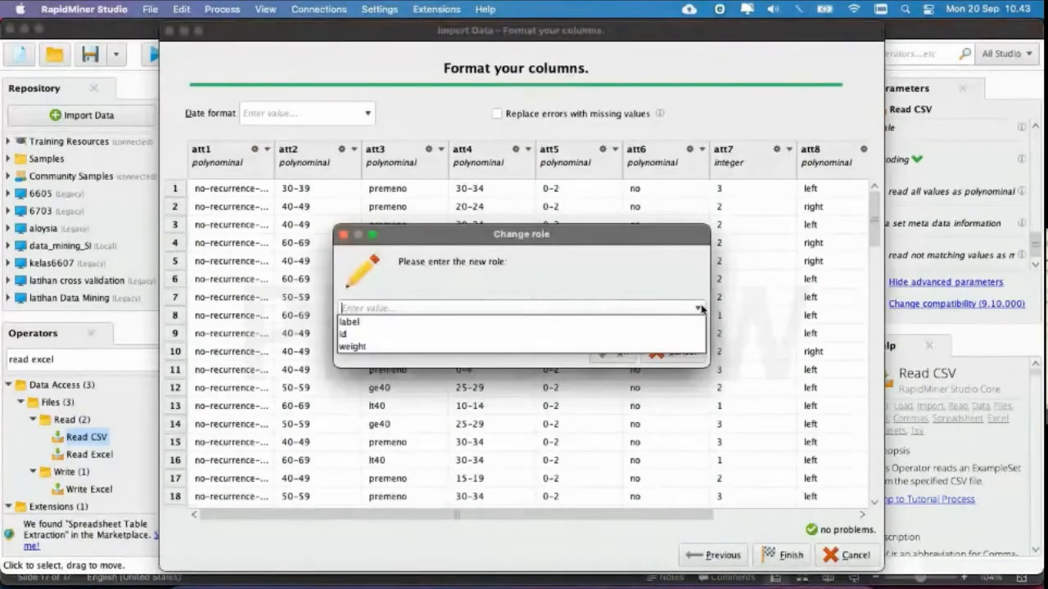
pyautogui.click(657, 321)
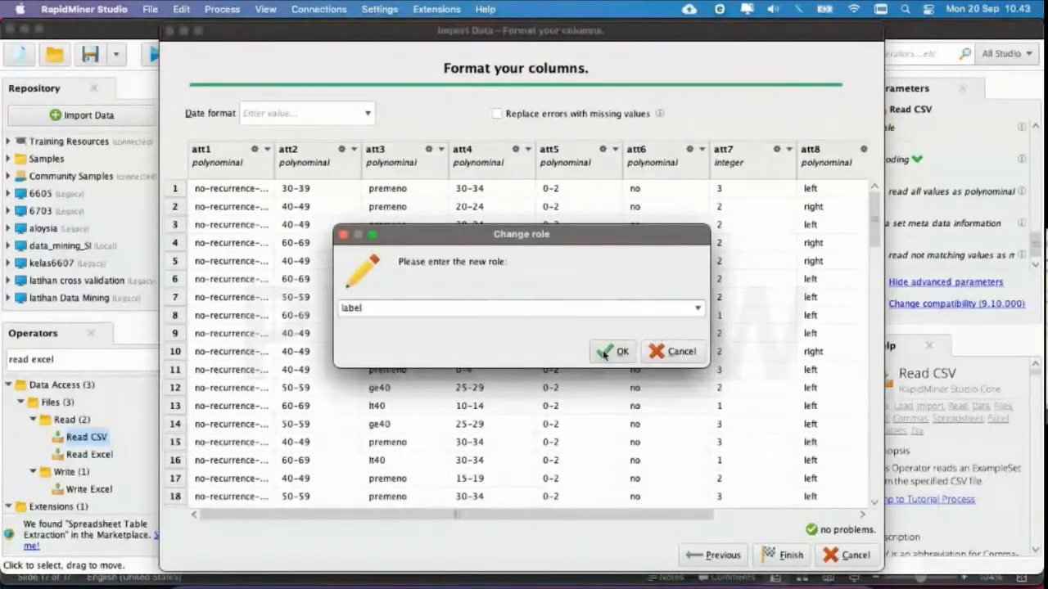
pyautogui.click(612, 351)
# Step: Check the remaining columns and rows in the formatting preview and finish the import configuration
pyautogui.hscroll(5, 697, 343)
pyautogui.scroll(-20, 698, 344)
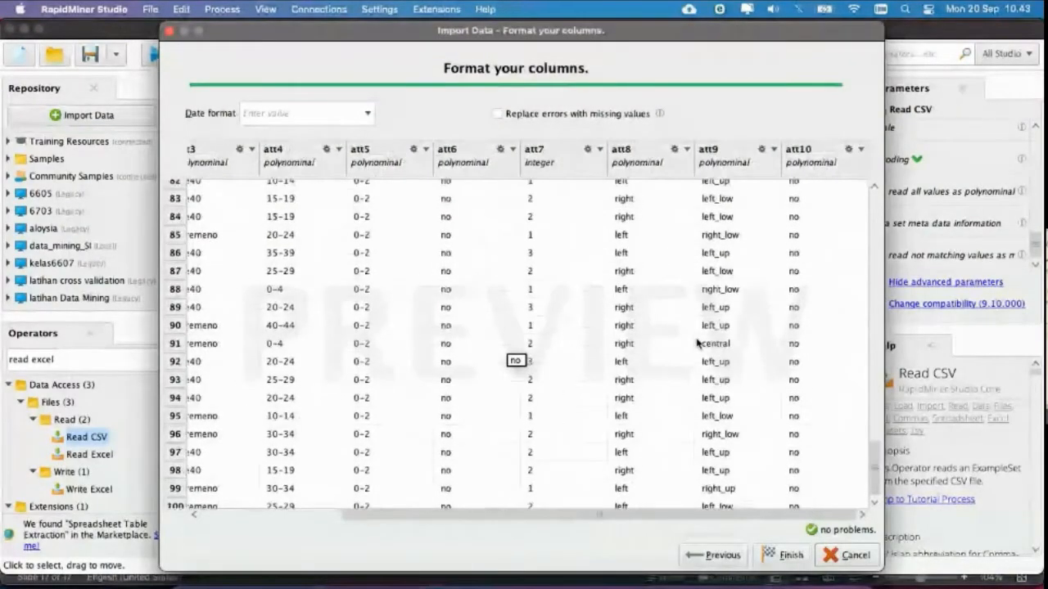
pyautogui.hscroll(-5, 697, 344)
pyautogui.hscroll(1, 697, 343)
pyautogui.hscroll(3, 698, 343)
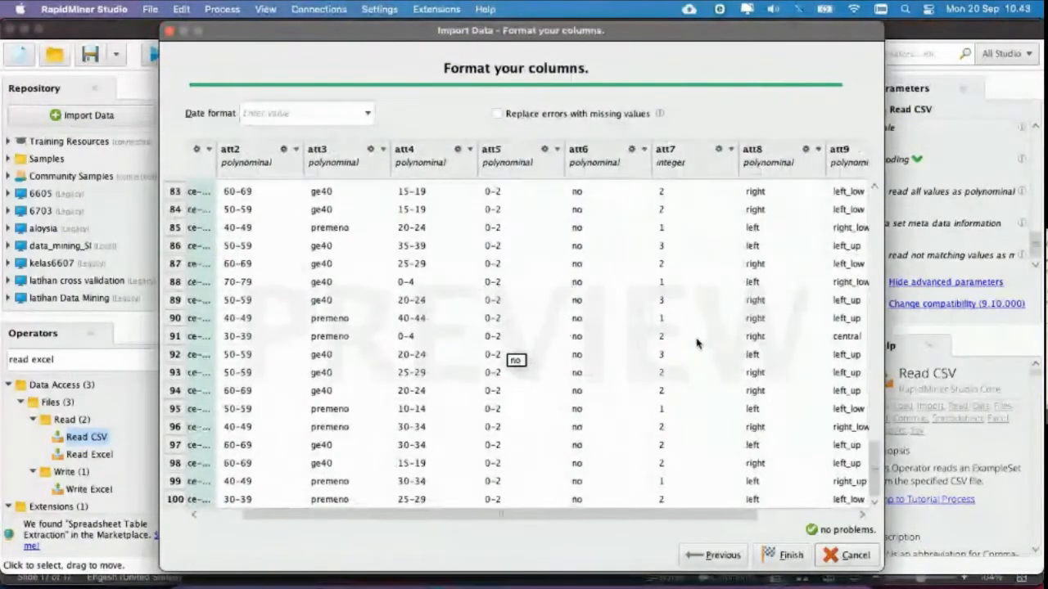
pyautogui.scroll(5, 697, 344)
pyautogui.scroll(6, 696, 342)
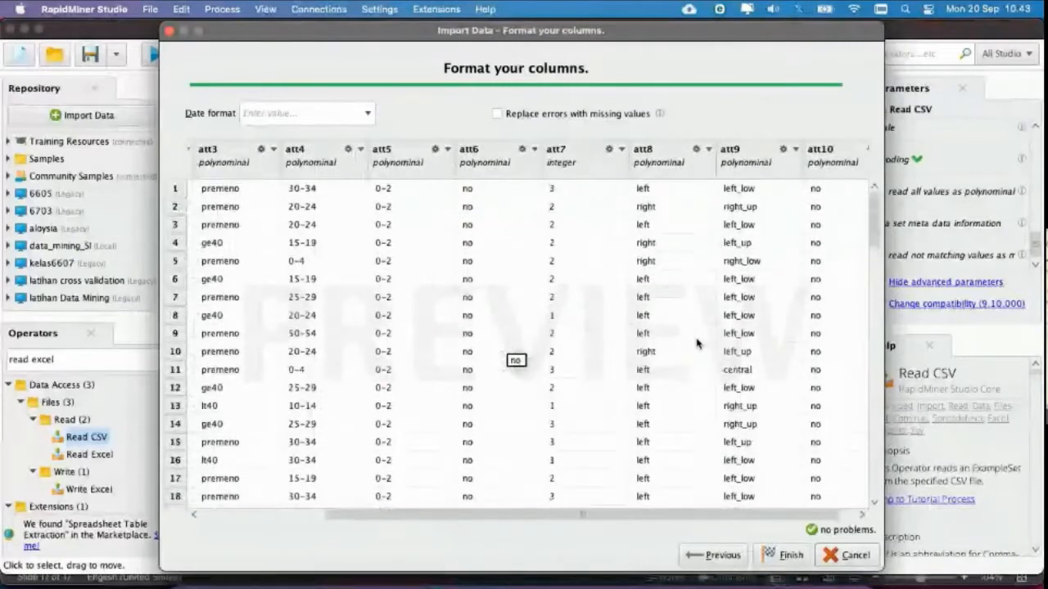
pyautogui.hscroll(1, 698, 343)
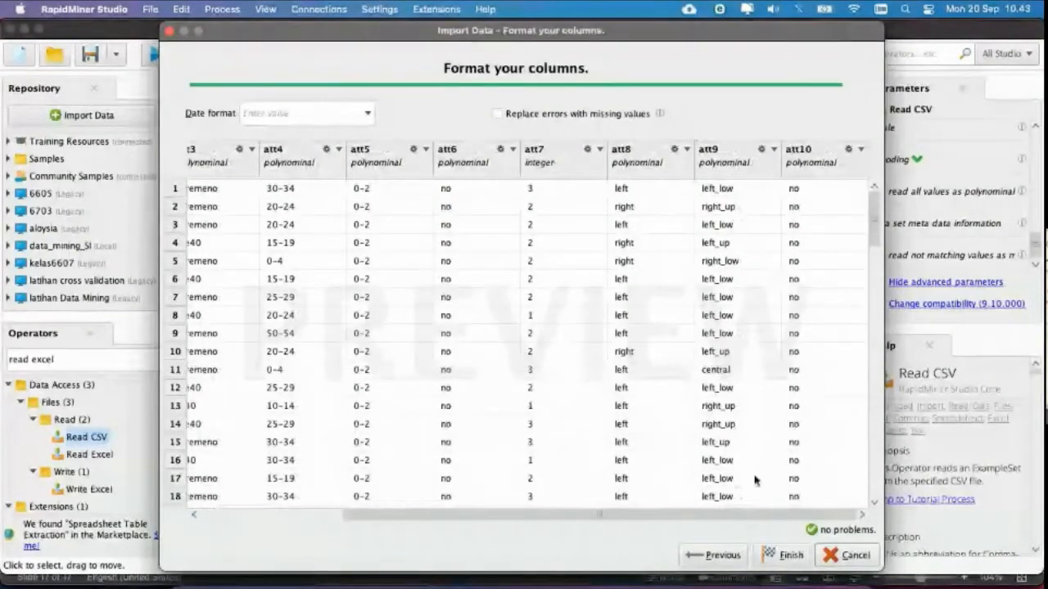
pyautogui.click(787, 556)
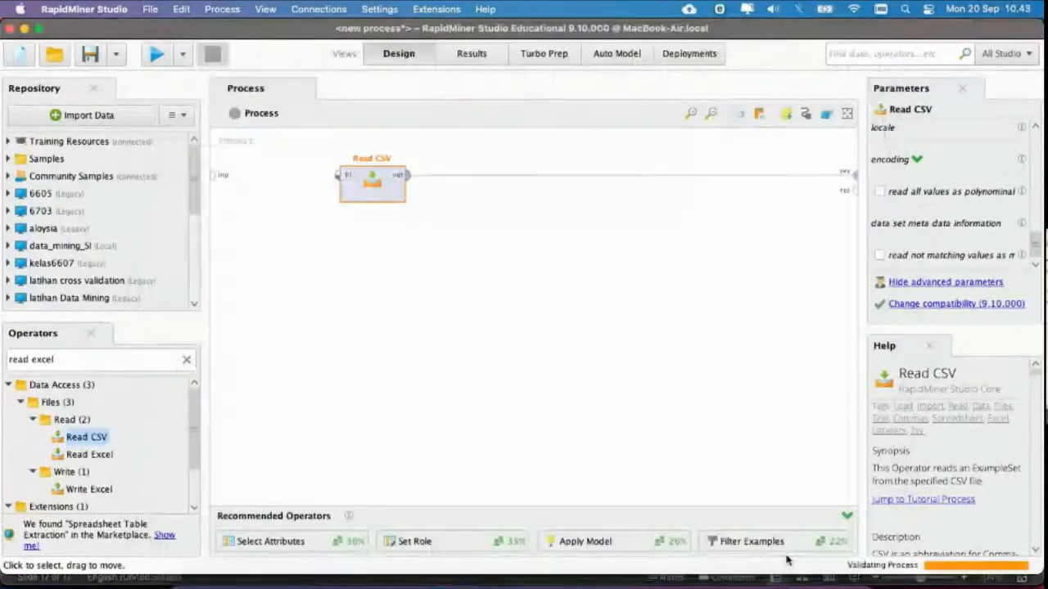
# Step: Run the process and examine the missing-value counts of the attributes in the result's statistics
pyautogui.click(161, 57)
pyautogui.click(73, 209)
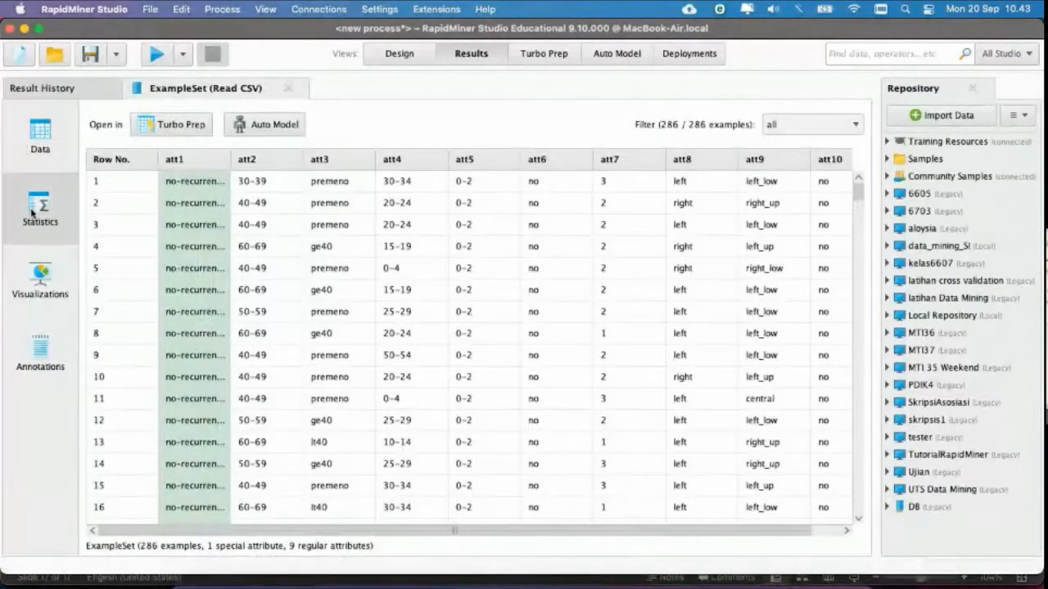
pyautogui.scroll(-2, 400, 245)
pyautogui.scroll(-2, 399, 244)
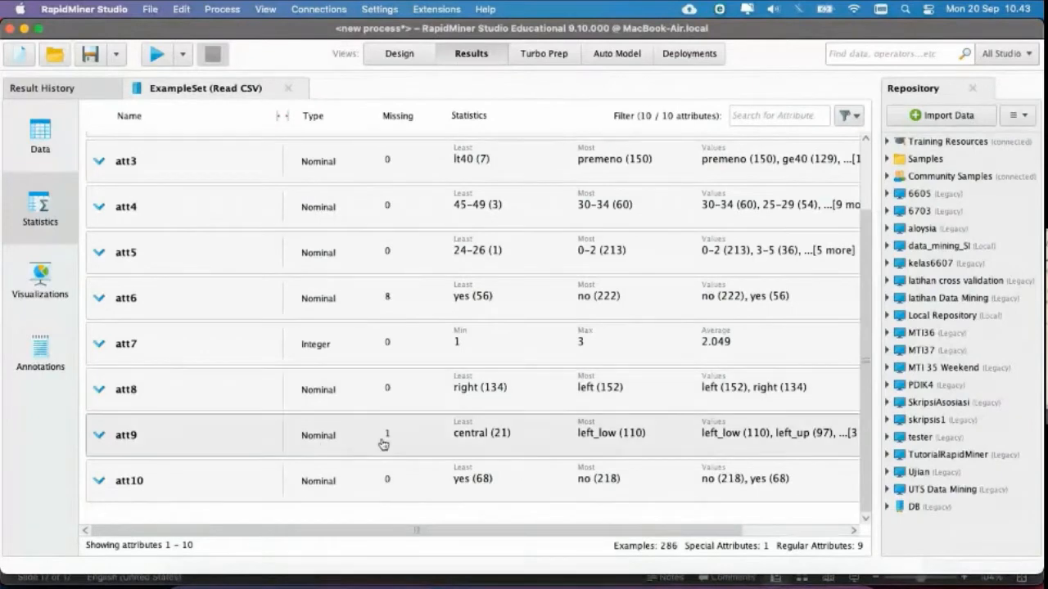
# Step: Switch to the browser and examine the attribute information on the UCI Breast Cancer dataset page
pyautogui.scroll(3, 383, 444)
pyautogui.scroll(-3, 384, 445)
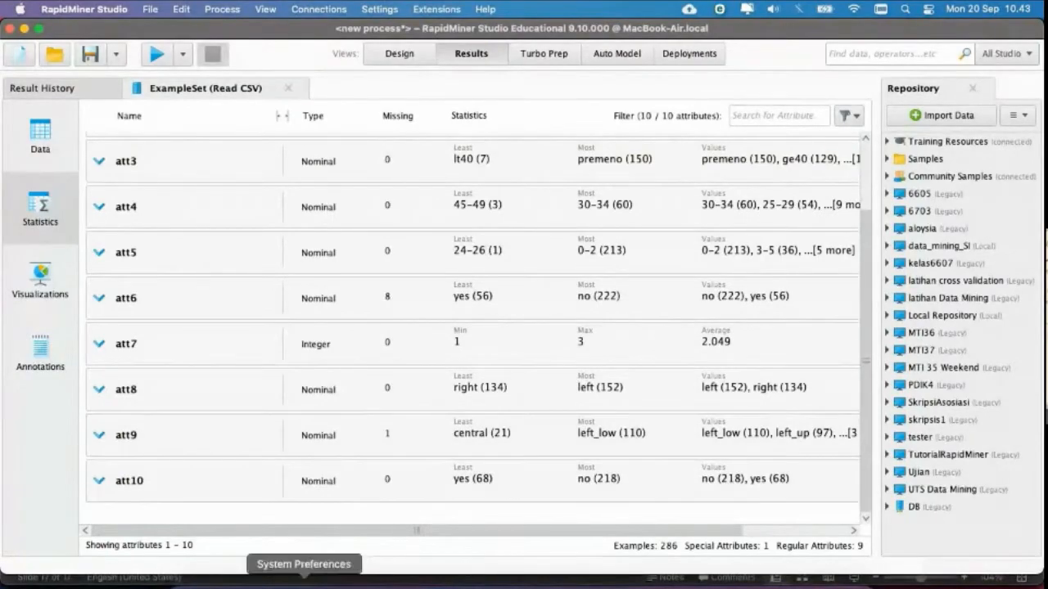
pyautogui.click(374, 583)
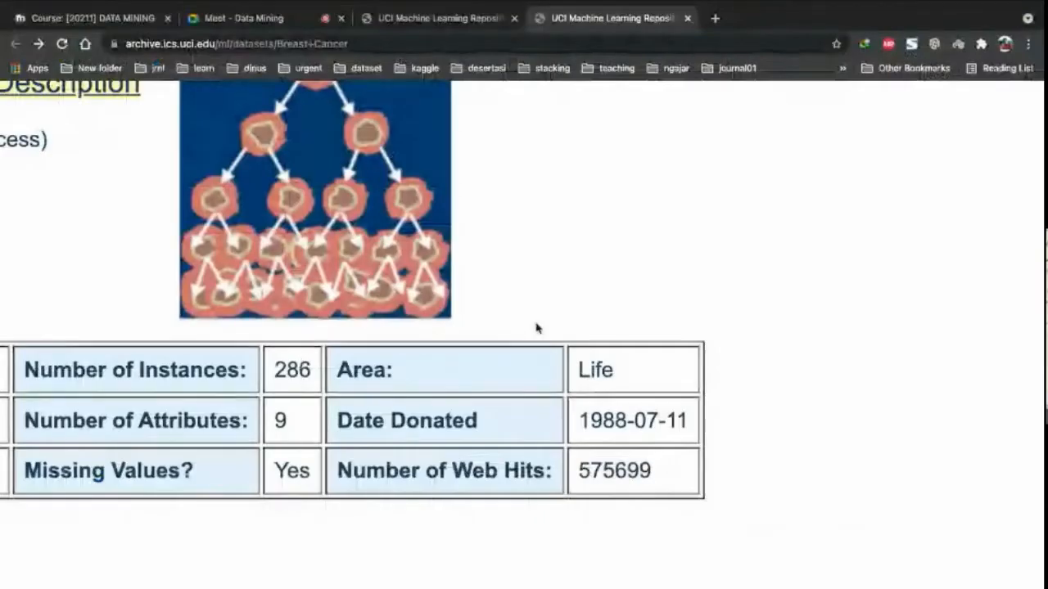
pyautogui.scroll(-5, 537, 328)
pyautogui.hscroll(-6, 536, 328)
pyautogui.scroll(5, 537, 328)
pyautogui.scroll(-7, 537, 328)
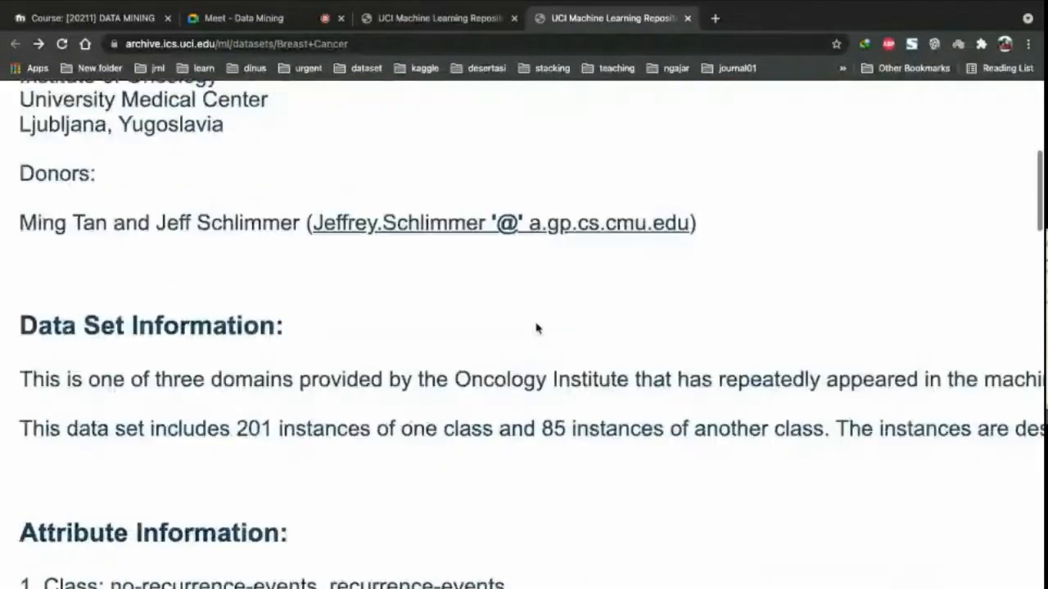
pyautogui.scroll(-6, 536, 328)
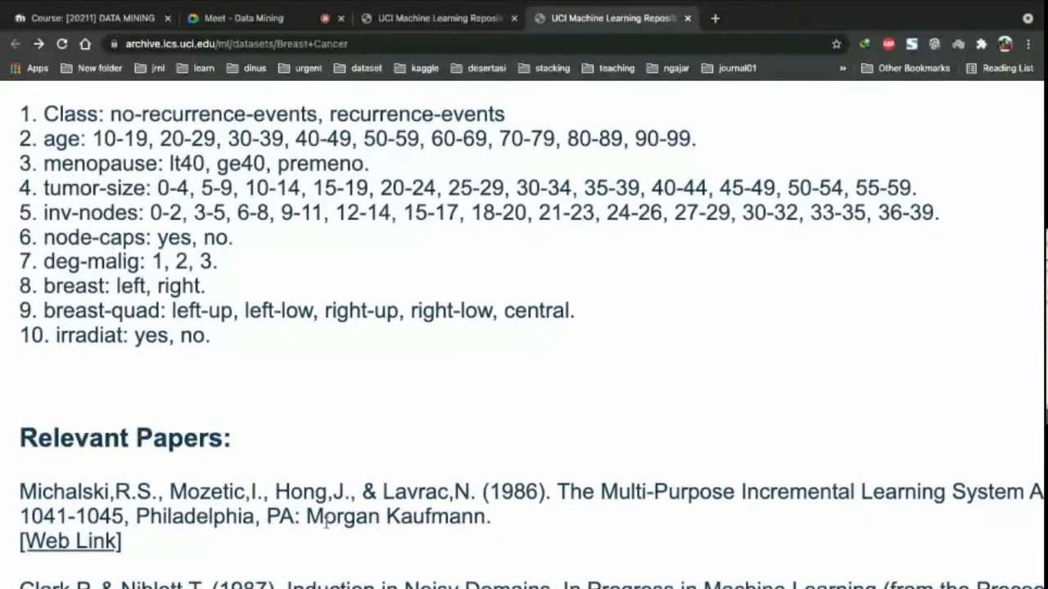
# Step: Return to RapidMiner Studio, check the missing values in the attribute statistics, and compare them with the dataset page's attribute list
pyautogui.hotkey('ctrl', 'Right')
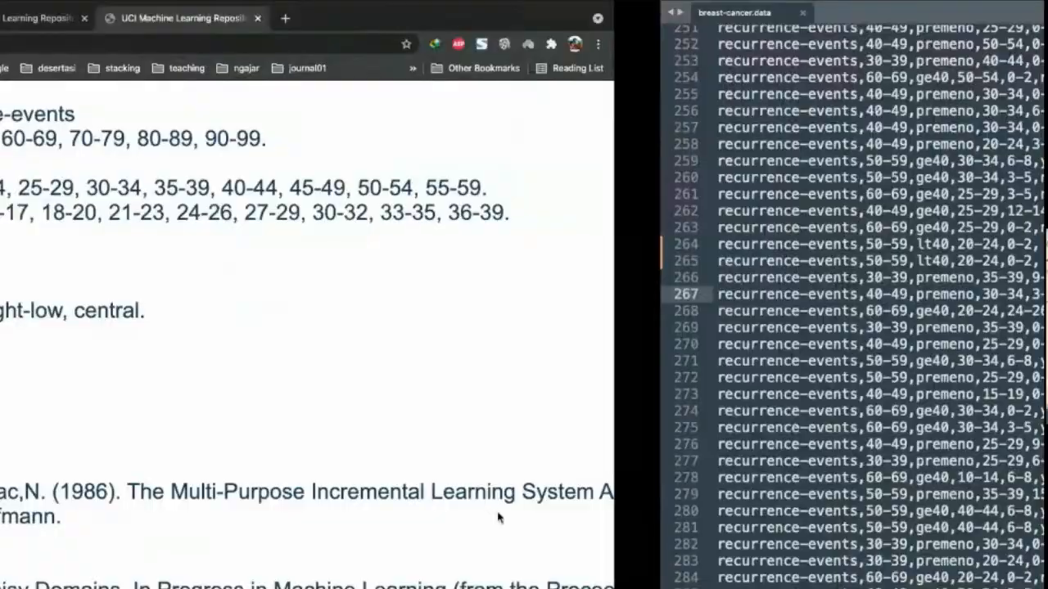
pyautogui.hotkey('ctrl', 'Right')
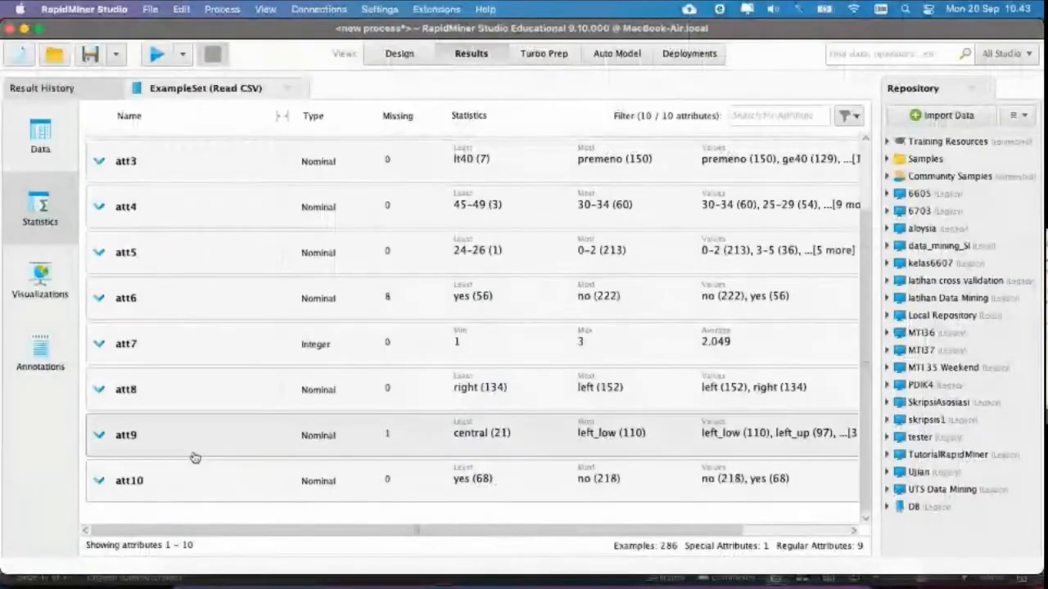
pyautogui.scroll(2, 234, 411)
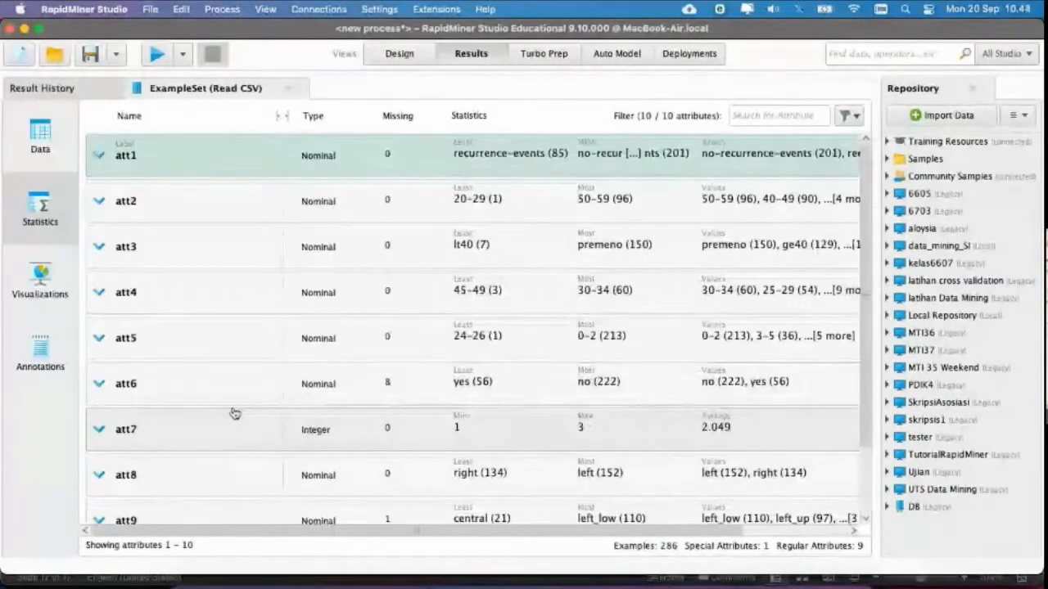
pyautogui.scroll(-2, 229, 438)
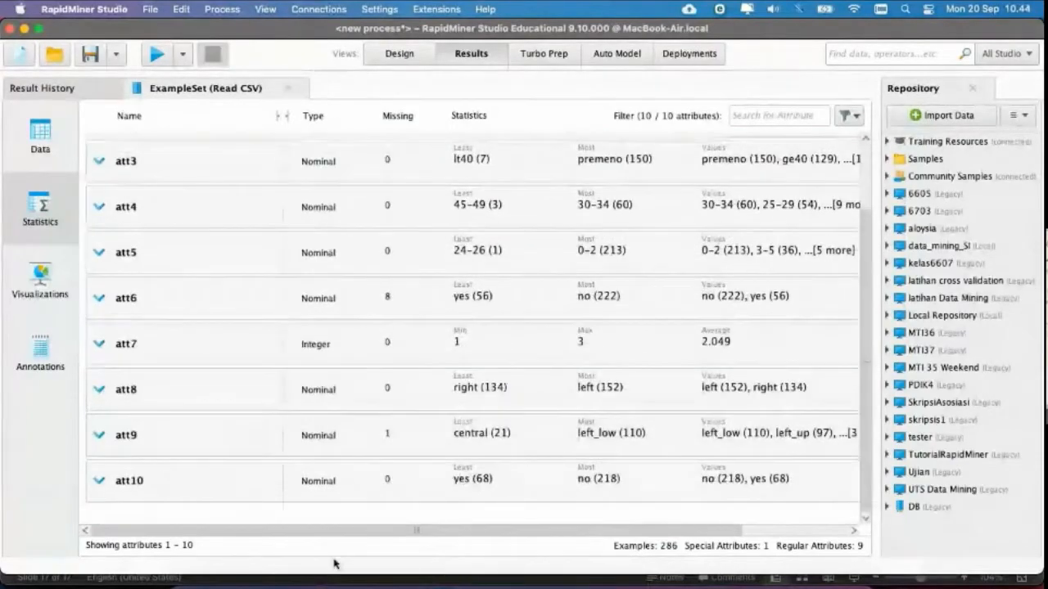
pyautogui.click(346, 581)
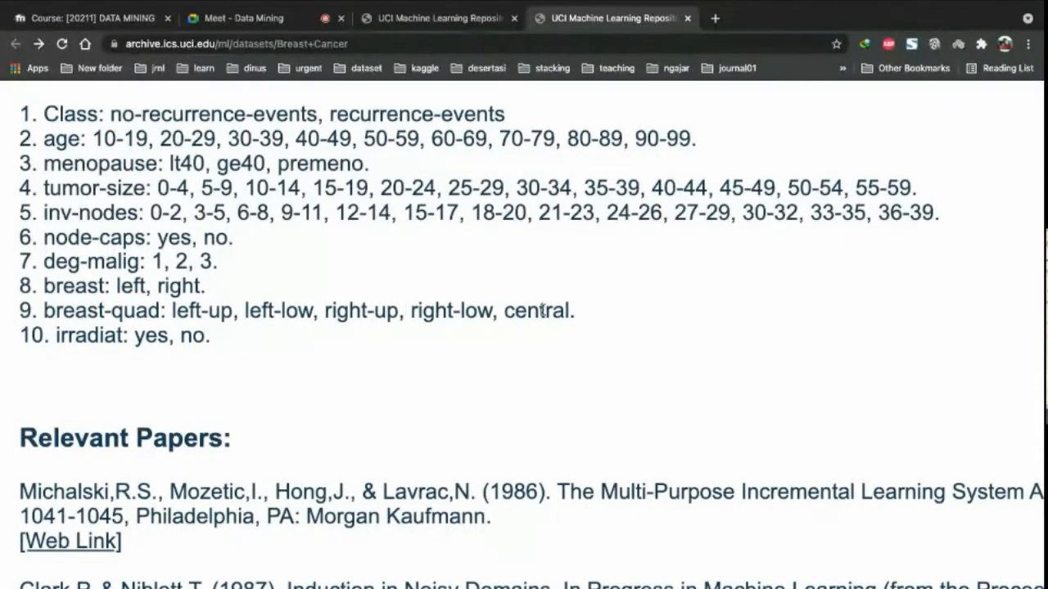
# Step: Open the presentation "topic 02 02 data sesi 3" from Finder and skim its slides back to the first one before closing it
pyautogui.hotkey('ctrl', 'Left')
pyautogui.click(195, 581)
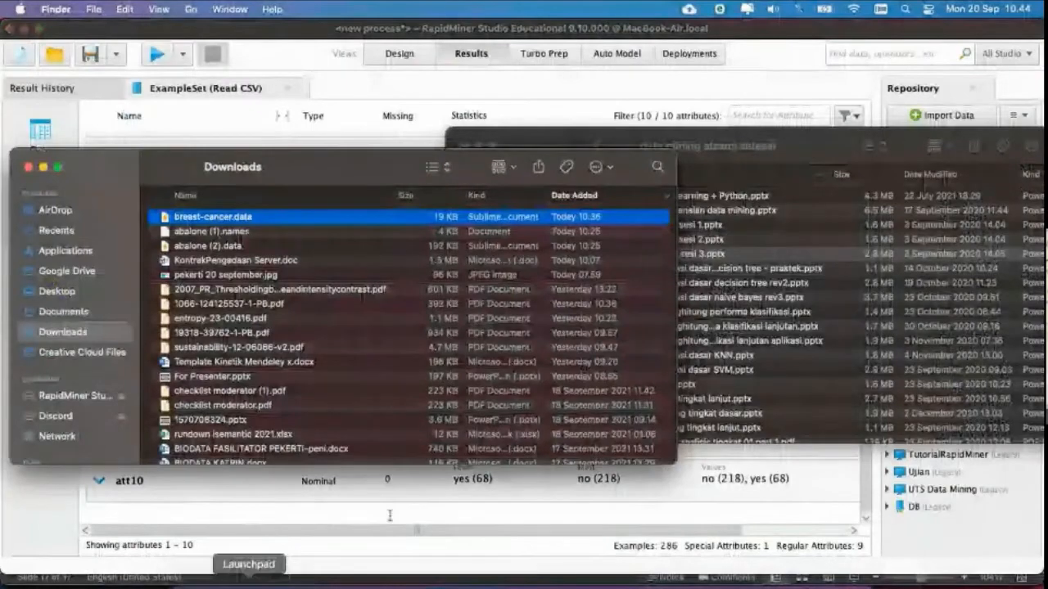
pyautogui.click(773, 146)
pyautogui.doubleClick(676, 256)
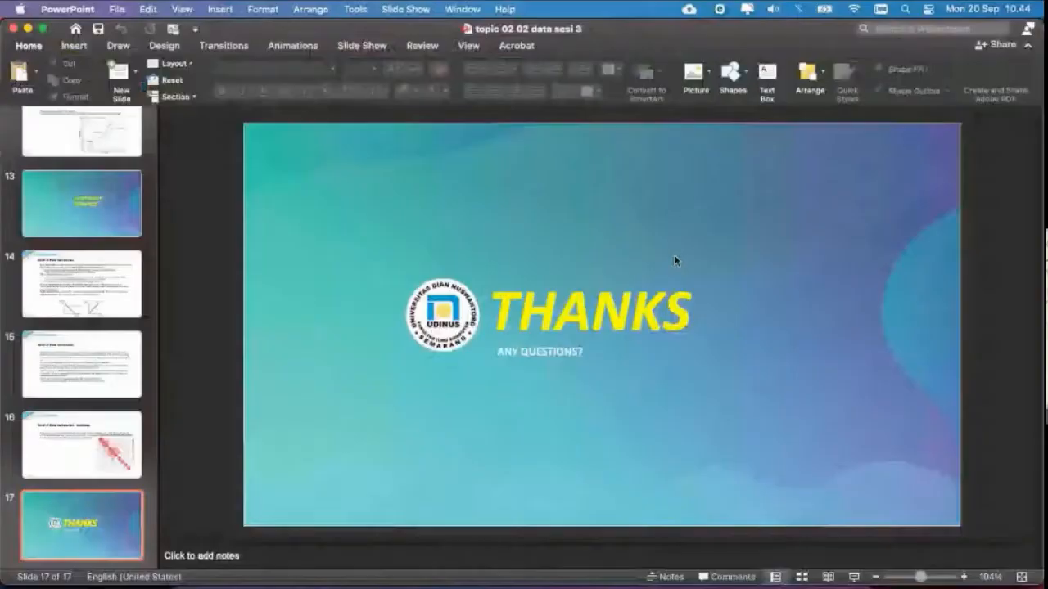
pyautogui.scroll(5, 674, 260)
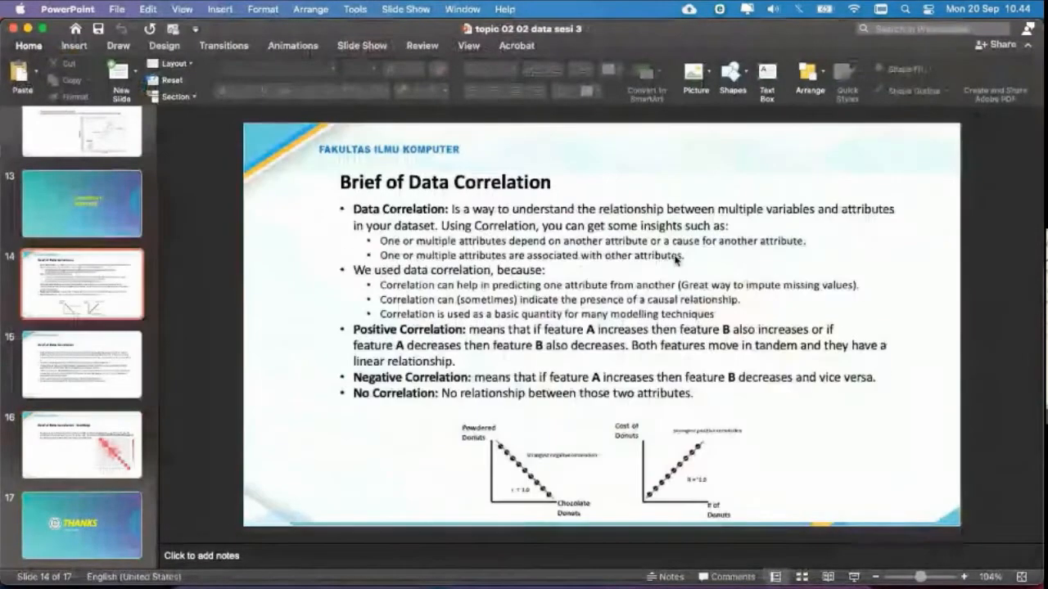
pyautogui.scroll(7, 675, 260)
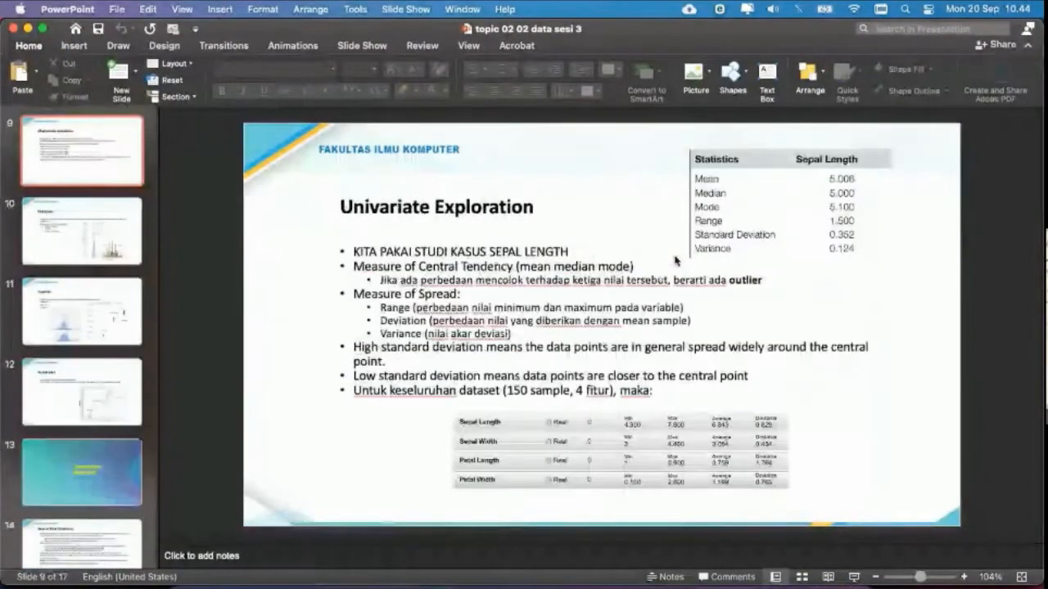
pyautogui.scroll(4, 674, 260)
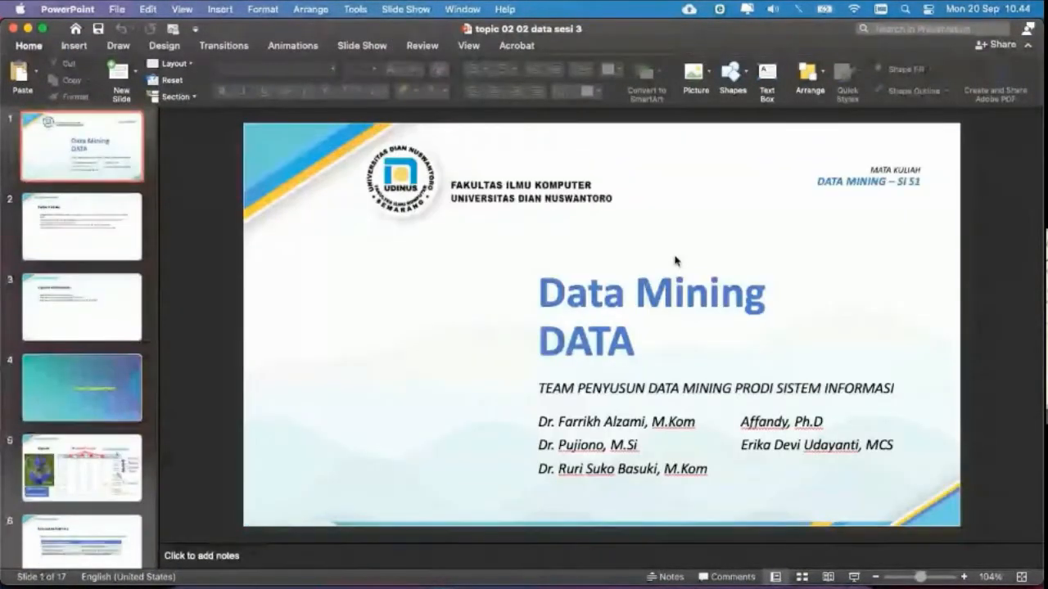
pyautogui.click(12, 28)
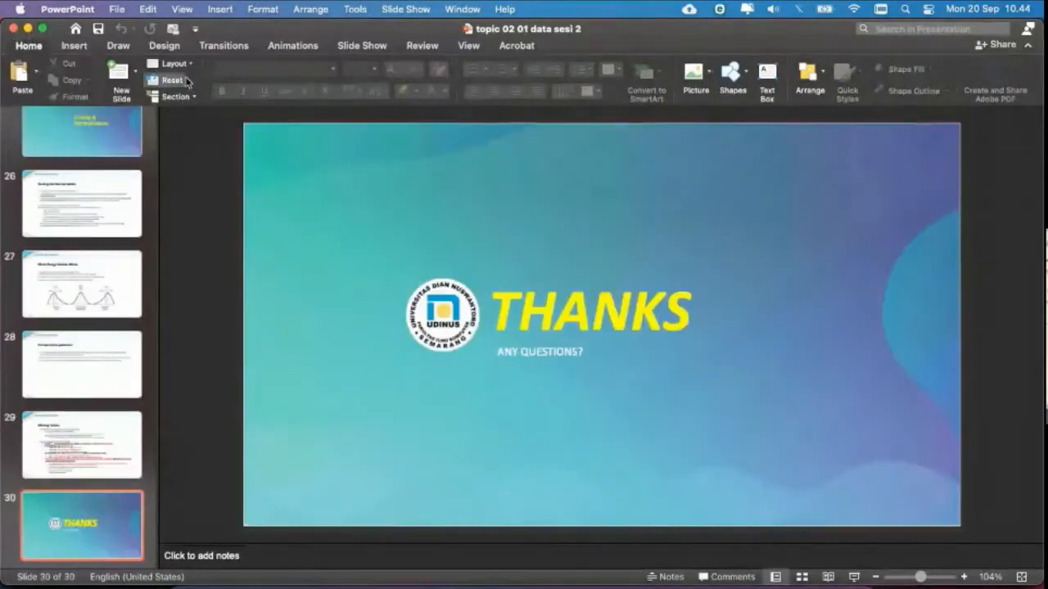
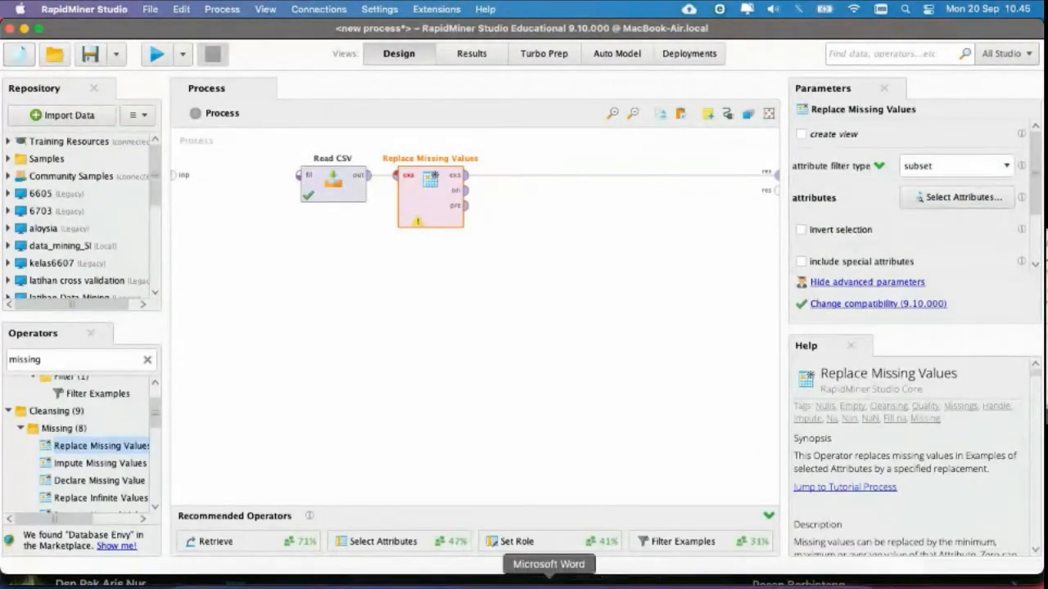
# Step: Delete the Replace Missing Values operator, connect the Read CSV output directly to the process result, and run the process
pyautogui.press('Delete')
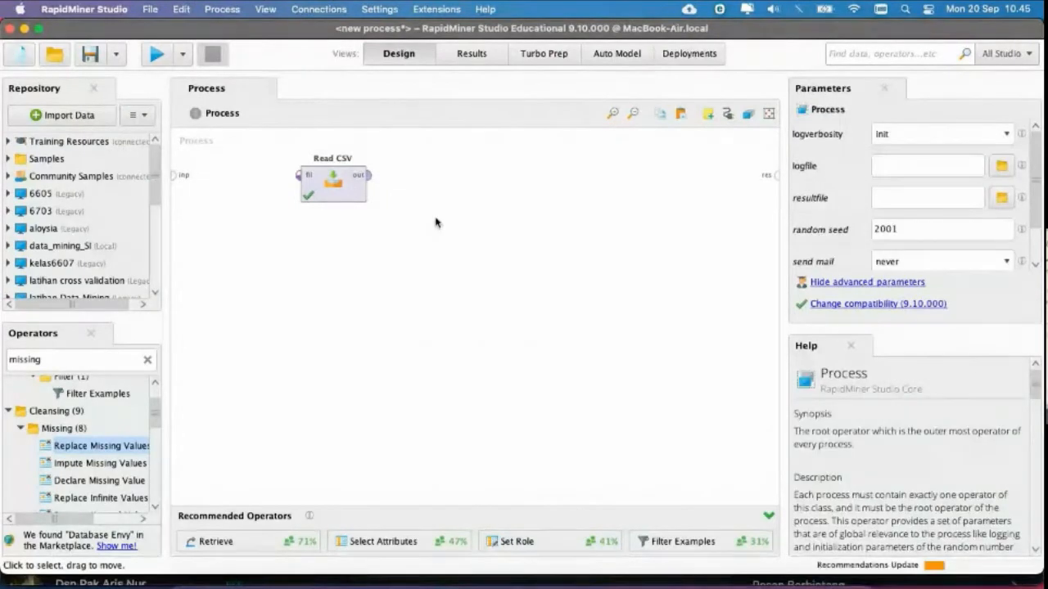
pyautogui.moveTo(372, 181); pyautogui.dragTo(775, 175)
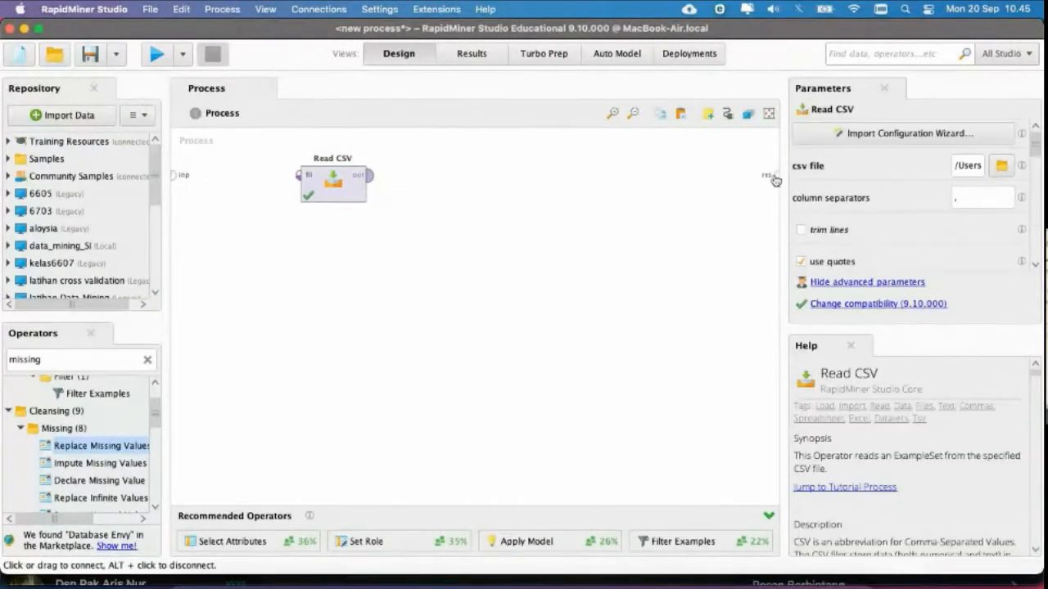
pyautogui.click(156, 54)
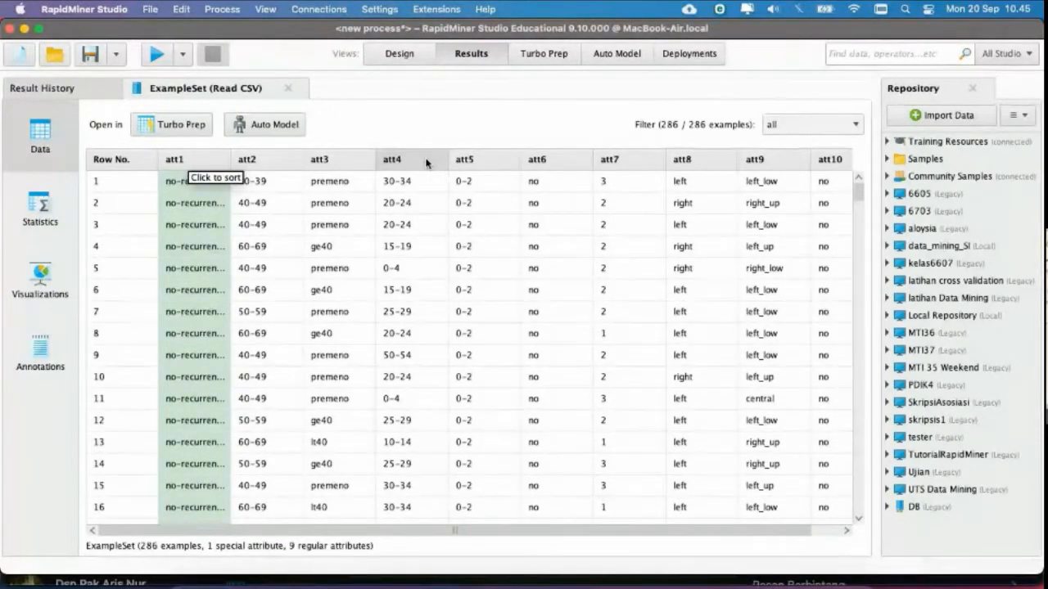
pyautogui.click(398, 54)
pyautogui.moveTo(65, 446); pyautogui.dragTo(458, 177)
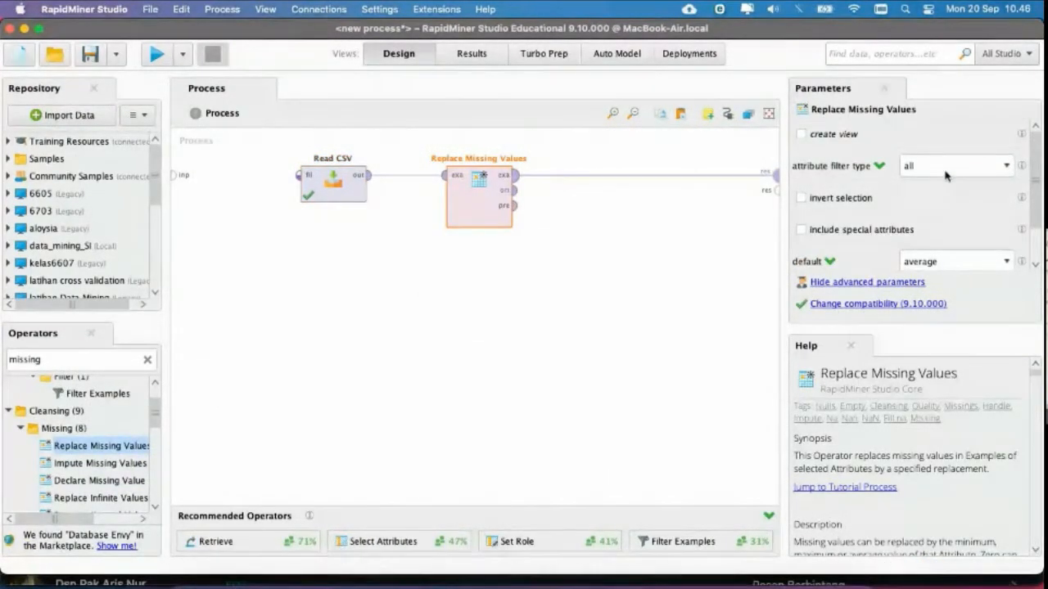
pyautogui.click(941, 170)
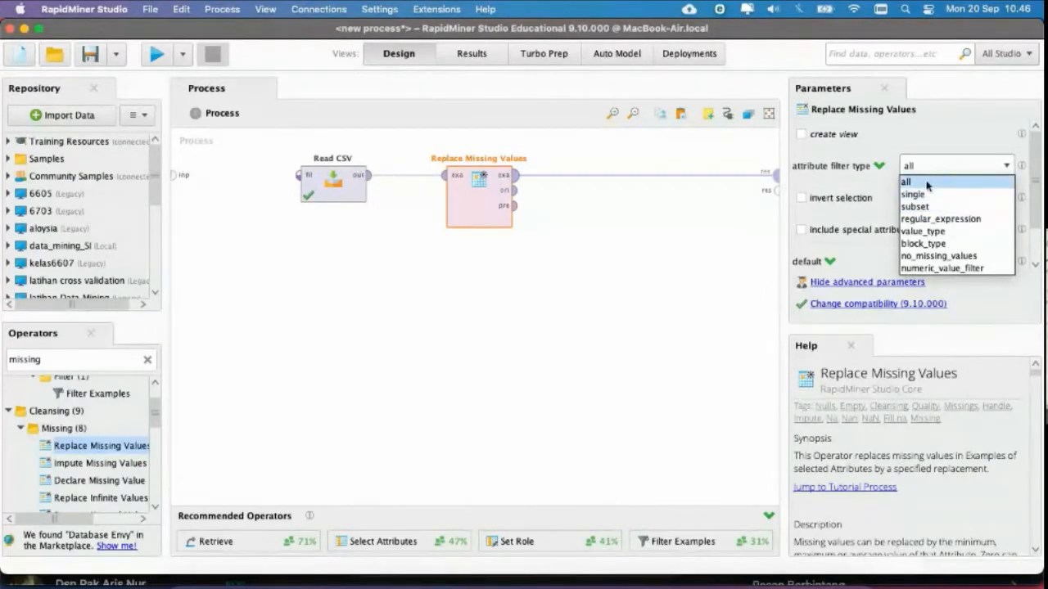
pyautogui.click(932, 206)
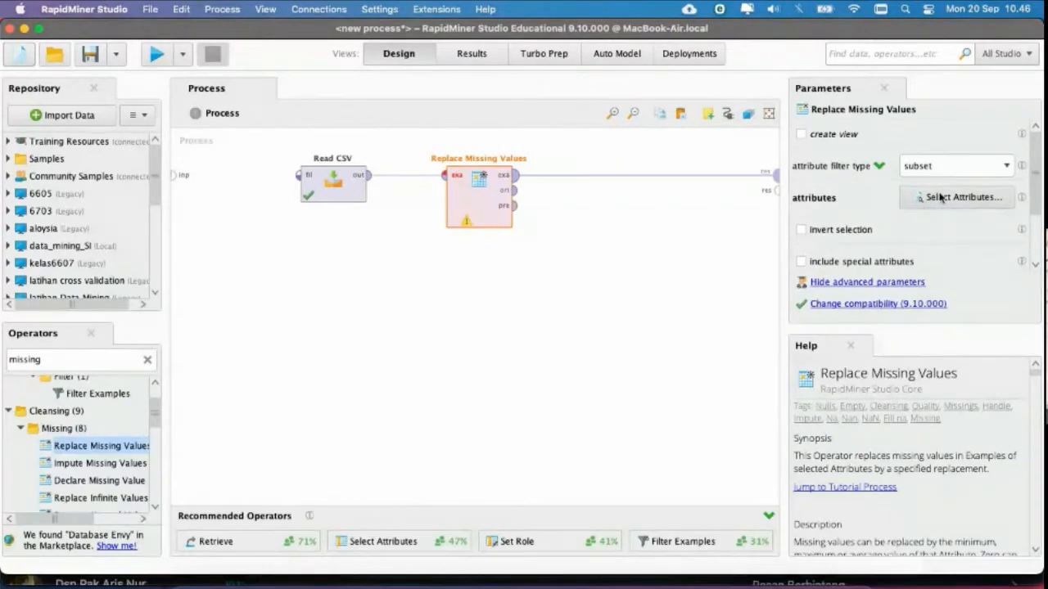
pyautogui.click(945, 204)
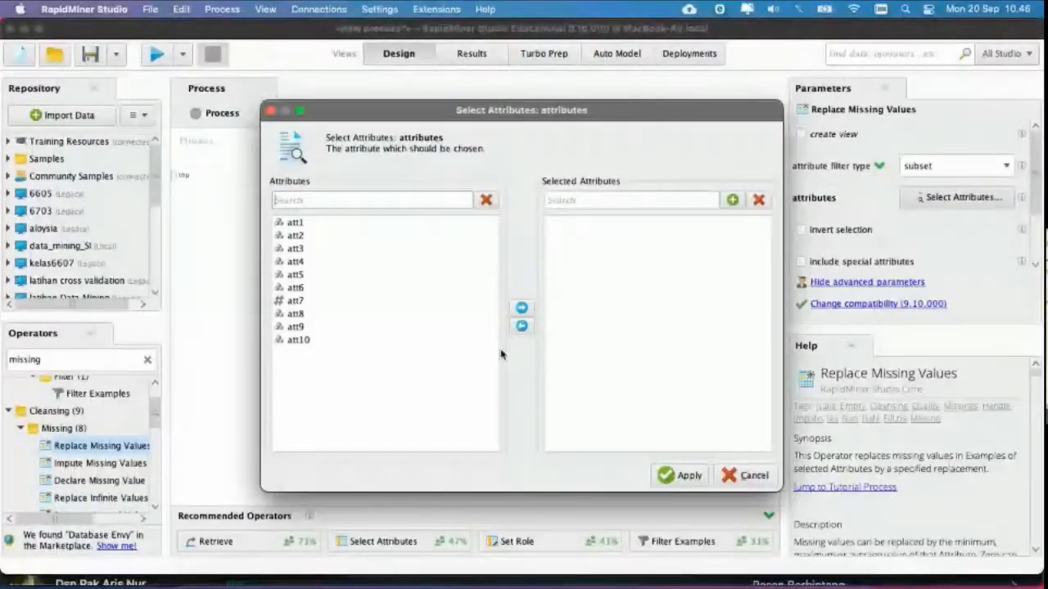
pyautogui.press('Escape')
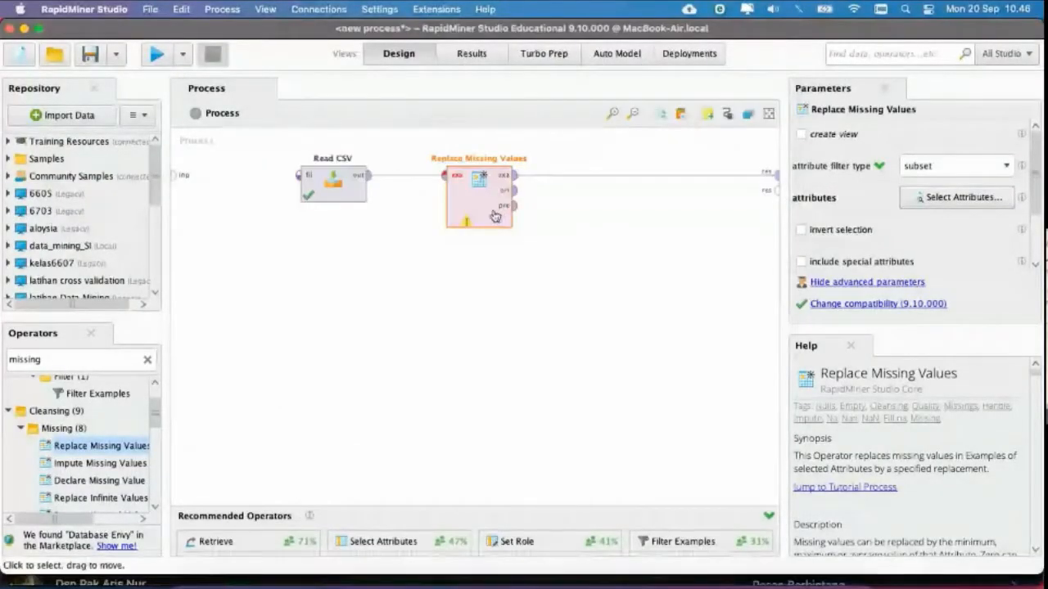
pyautogui.press('Delete')
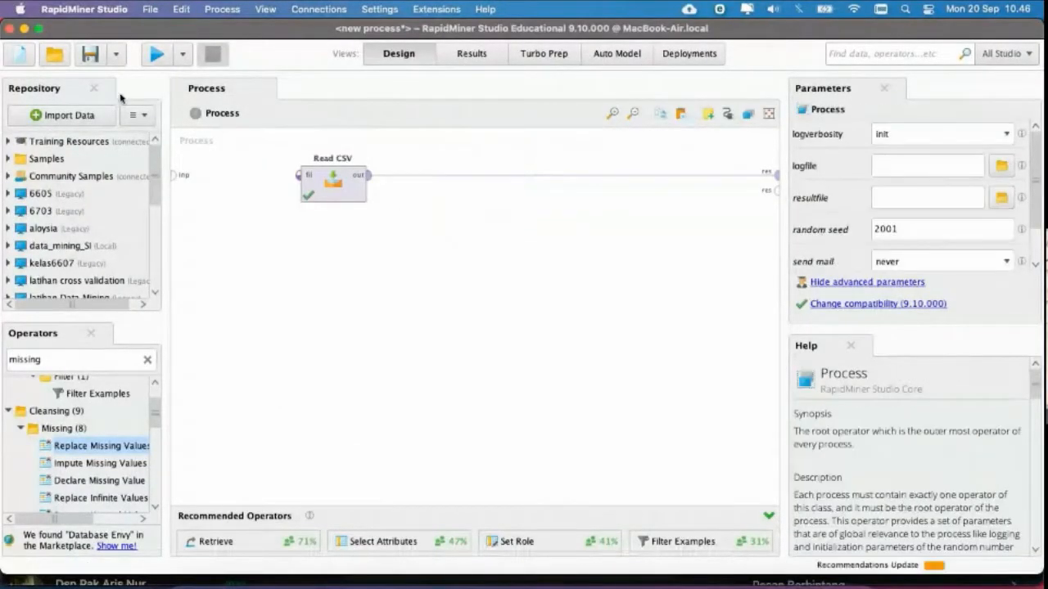
# Step: Run the process with only Read CSV and check the attribute statistics for missing values
pyautogui.click(155, 56)
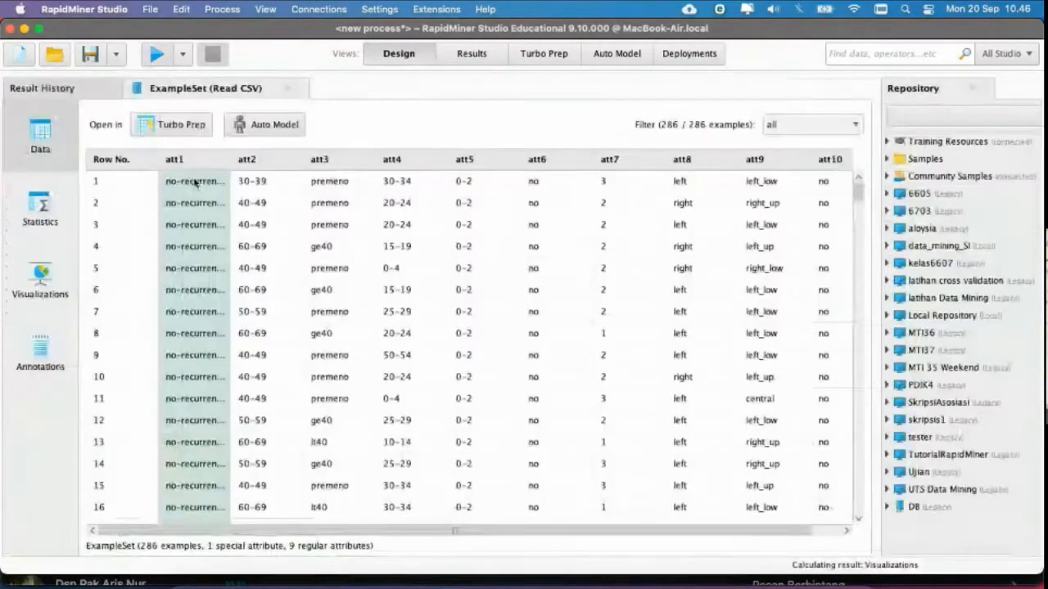
pyautogui.click(37, 212)
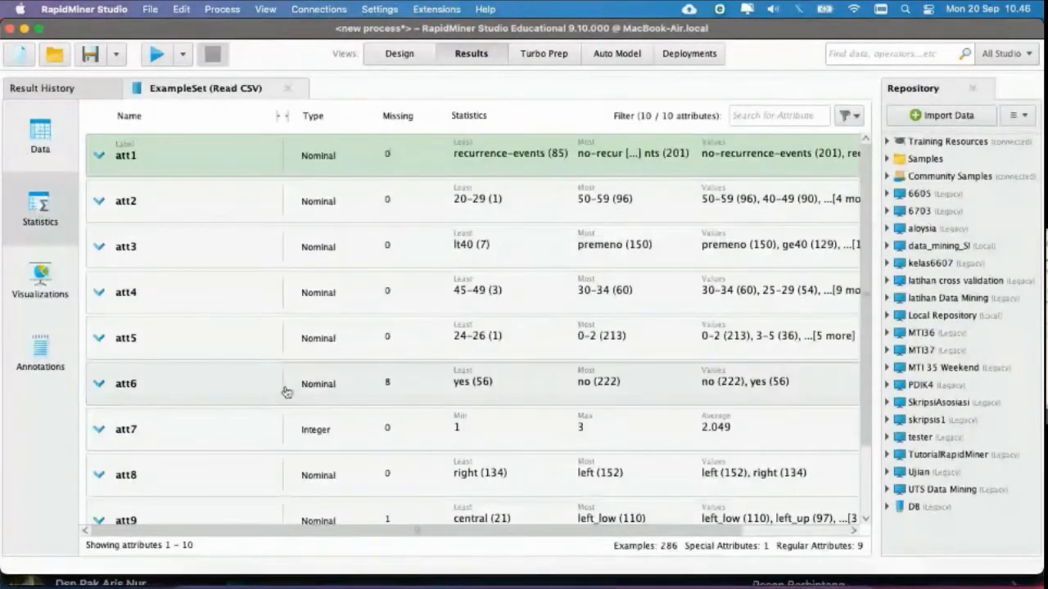
pyautogui.scroll(-3, 287, 393)
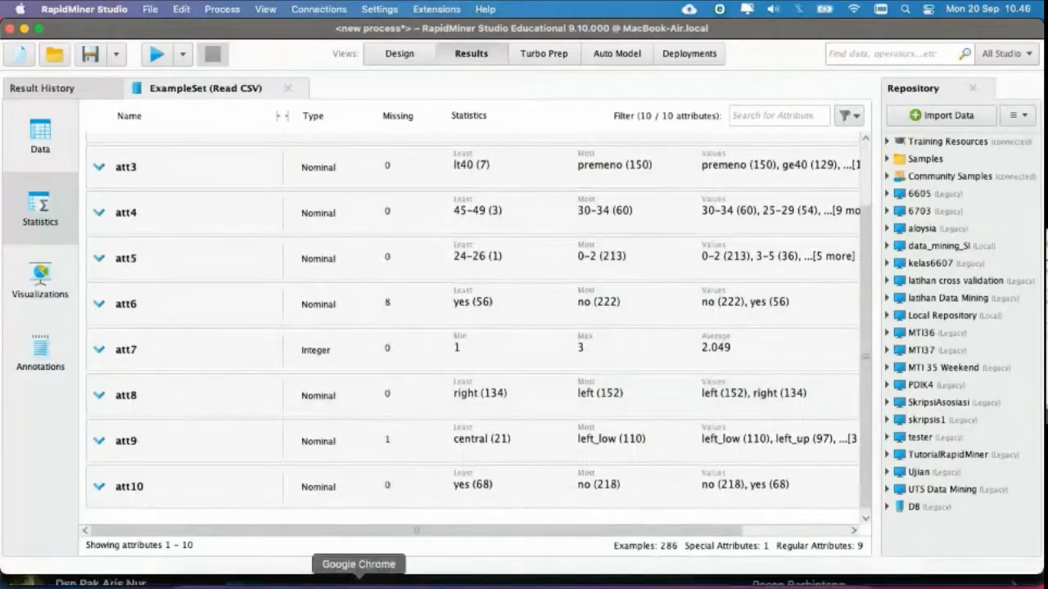
# Step: Switch to Chrome and highlight the node-caps and breast-quad entries in the Breast Cancer dataset's attribute list
pyautogui.click(339, 577)
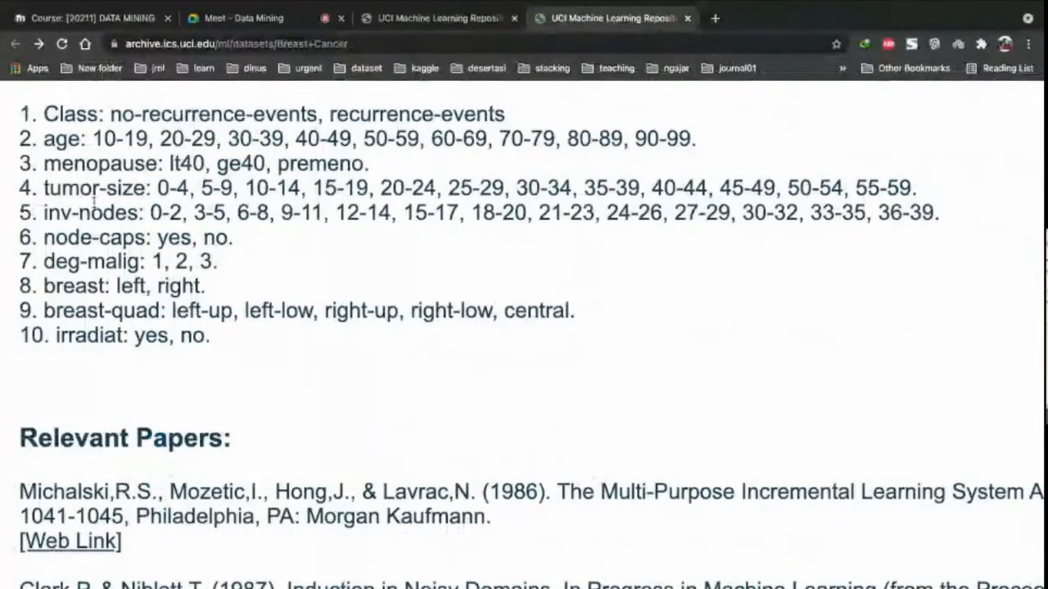
pyautogui.moveTo(42, 237); pyautogui.dragTo(234, 237)
pyautogui.moveTo(44, 311); pyautogui.dragTo(584, 312)
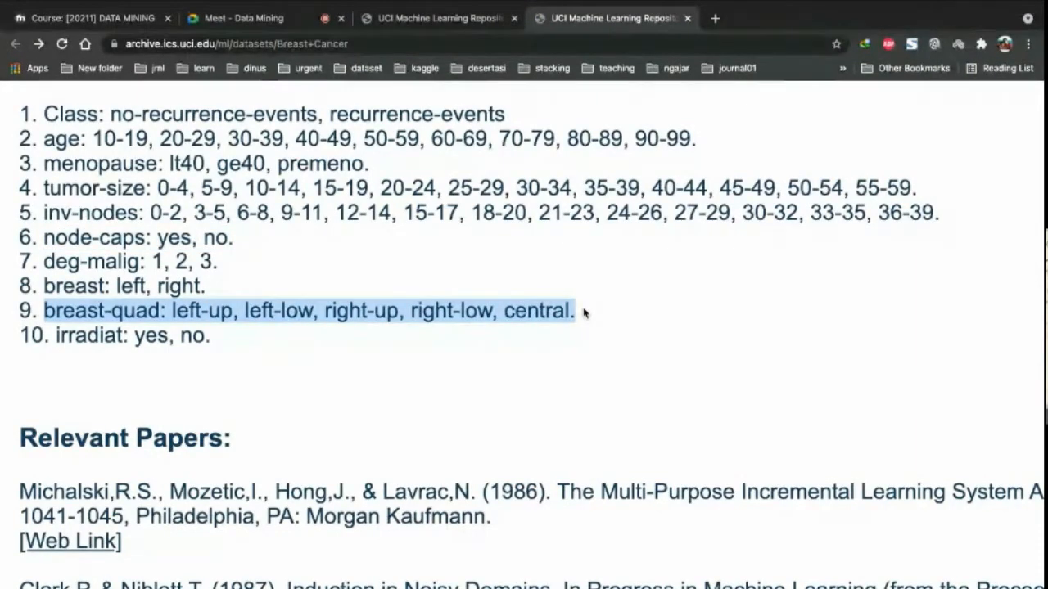
# Step: Back in RapidMiner Studio, insert Replace Missing Values between Read CSV and the result, with its attribute filter type set to subset
pyautogui.hotkey('ctrl', 'Left')
pyautogui.click(396, 56)
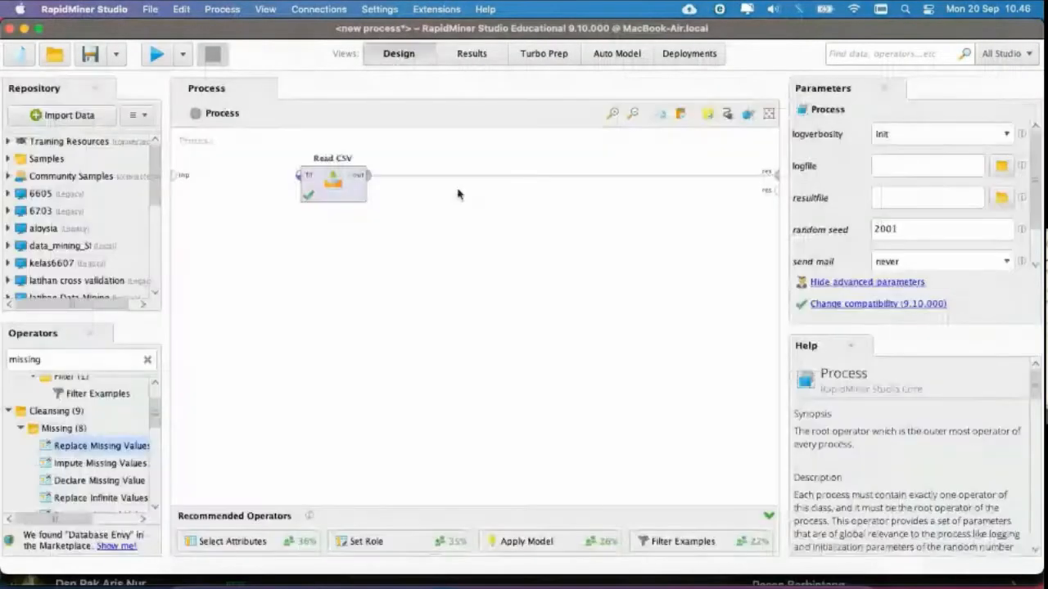
pyautogui.moveTo(67, 442); pyautogui.dragTo(446, 182)
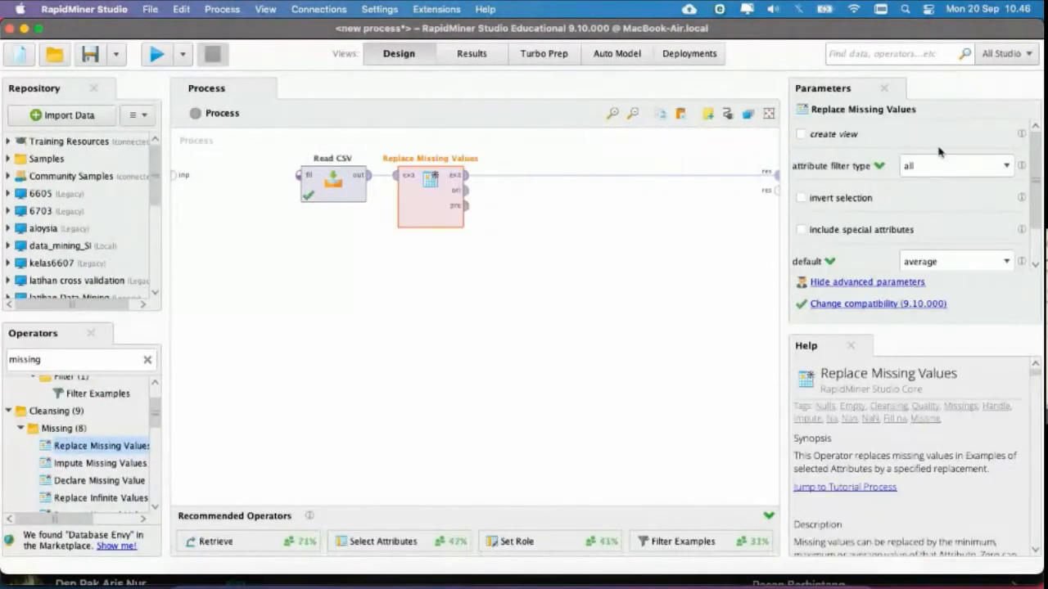
pyautogui.click(943, 172)
pyautogui.click(922, 199)
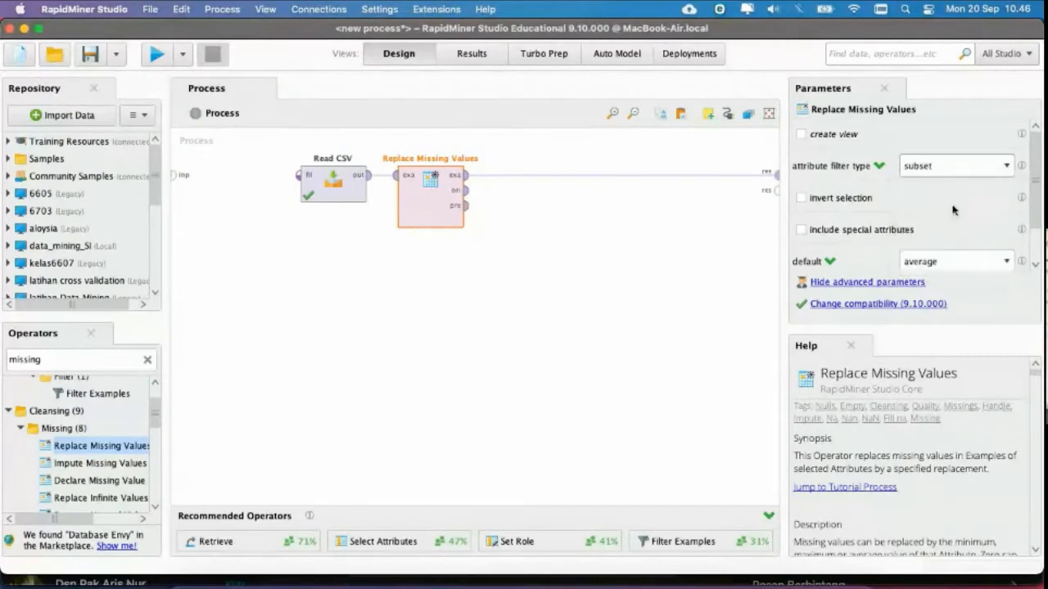
# Step: Choose att6 and att9 as the subset of attributes for the Replace Missing Values operator
pyautogui.click(922, 199)
pyautogui.click(298, 287)
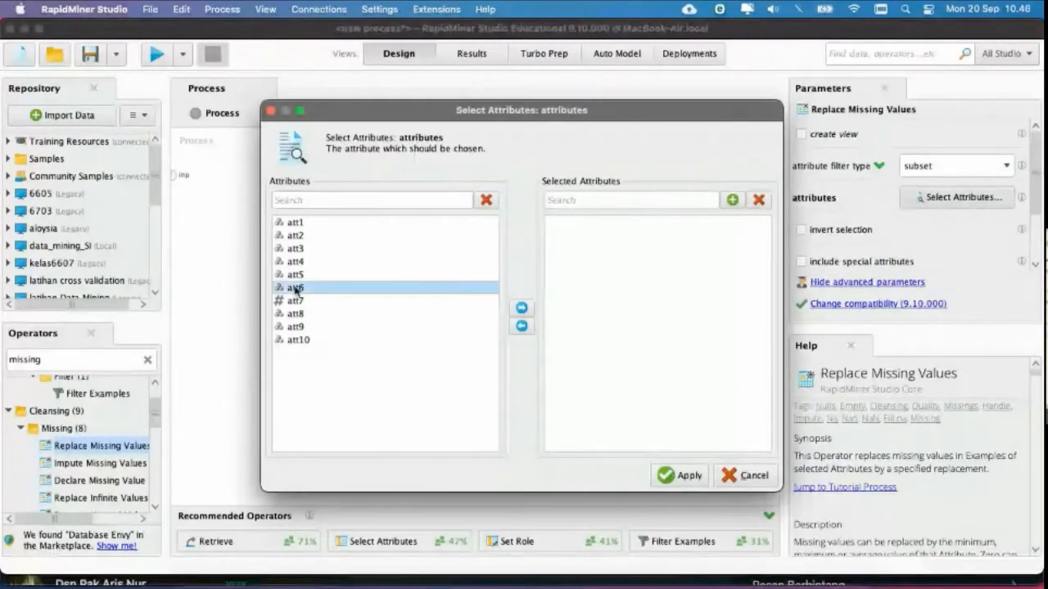
pyautogui.keyDown('super'); pyautogui.click(296, 328); pyautogui.keyUp('super')
pyautogui.click(521, 309)
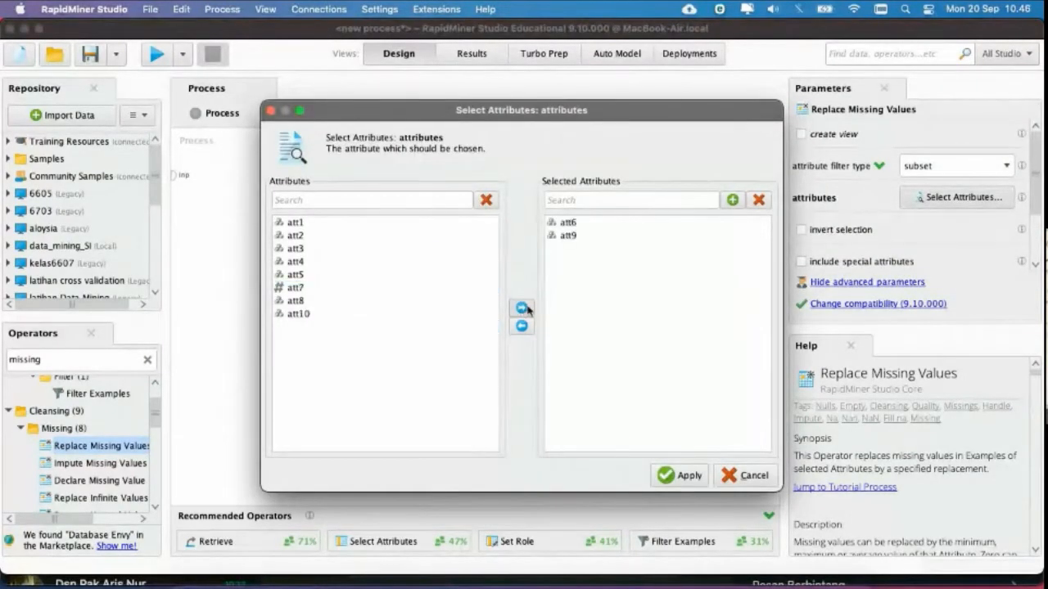
pyautogui.click(681, 478)
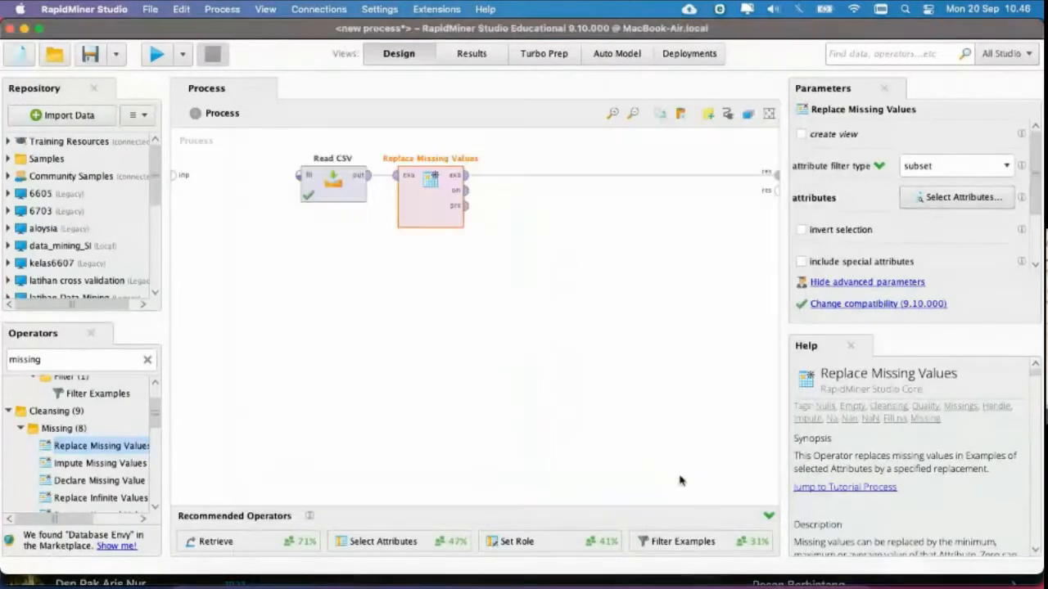
# Step: Review the available default replacement methods of Replace Missing Values and how often users choose each one
pyautogui.scroll(-4, 896, 213)
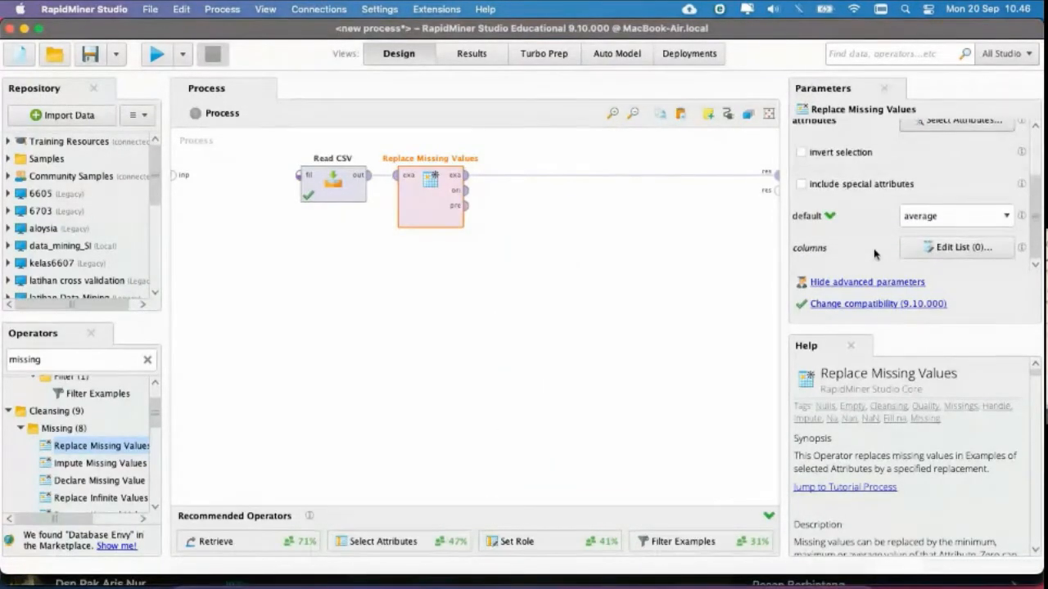
pyautogui.click(922, 216)
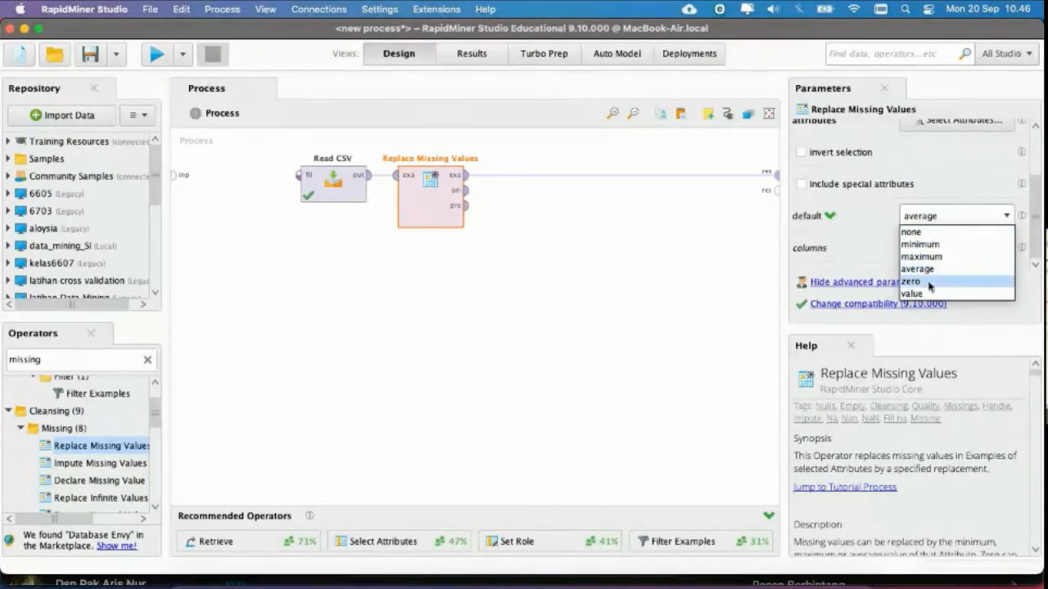
pyautogui.click(832, 218)
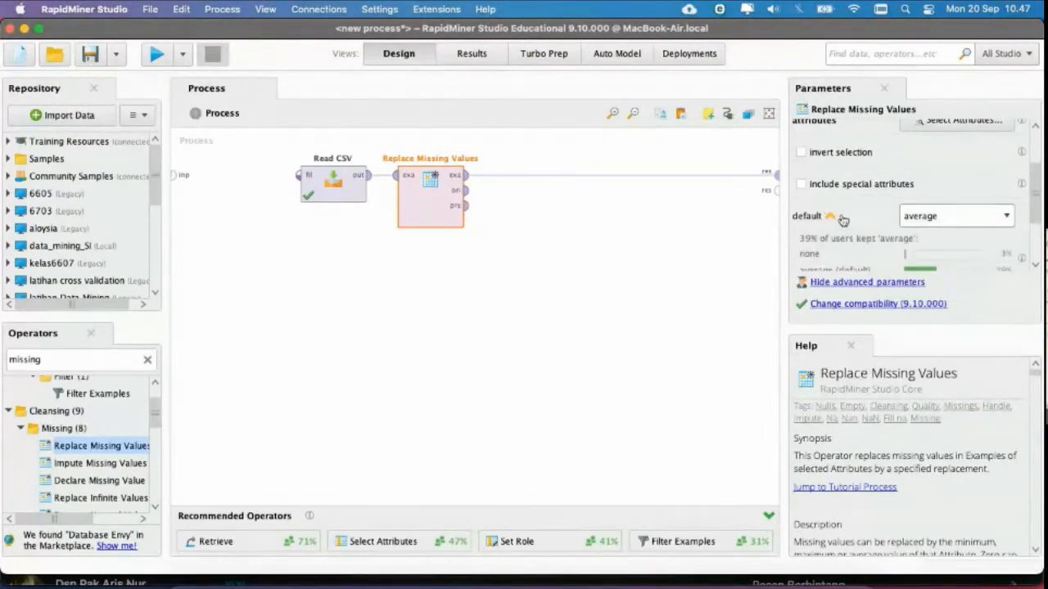
pyautogui.scroll(-2, 855, 214)
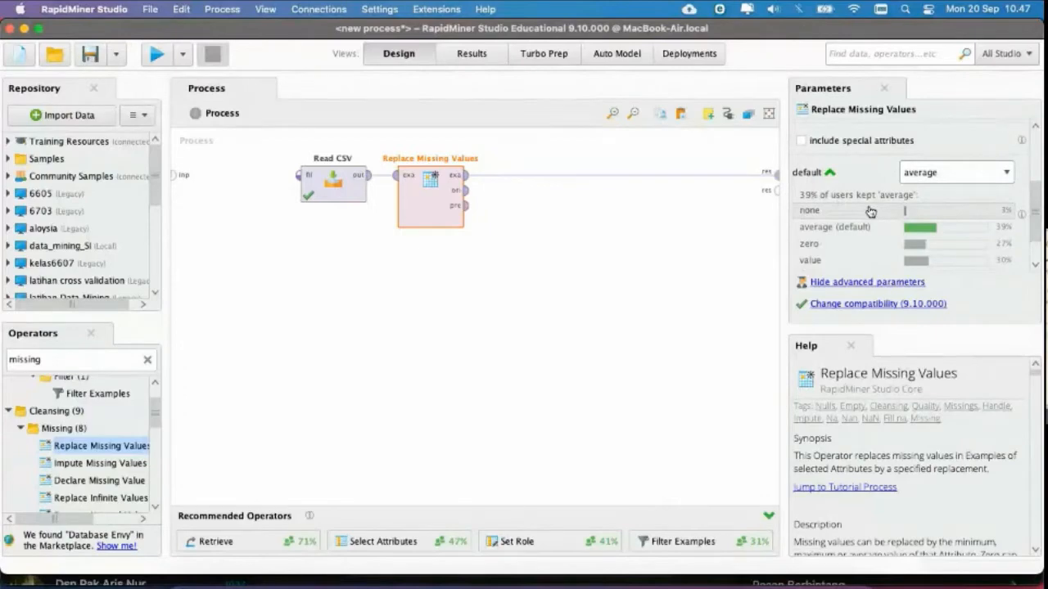
pyautogui.click(830, 172)
# Step: Switch to the Missing Values presentation slide and read the recommended ways of handling missing values
pyautogui.hotkey('ctrl', 'Right')
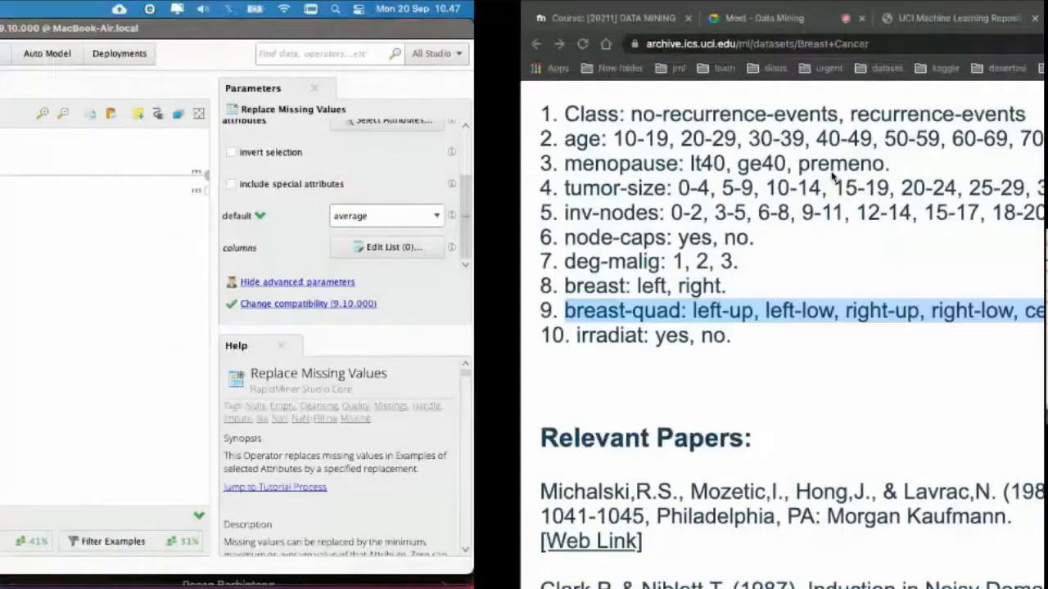
pyautogui.hotkey('ctrl', 'Left')
pyautogui.hotkey('ctrl', 'Right')
pyautogui.hotkey('ctrl', 'Right')
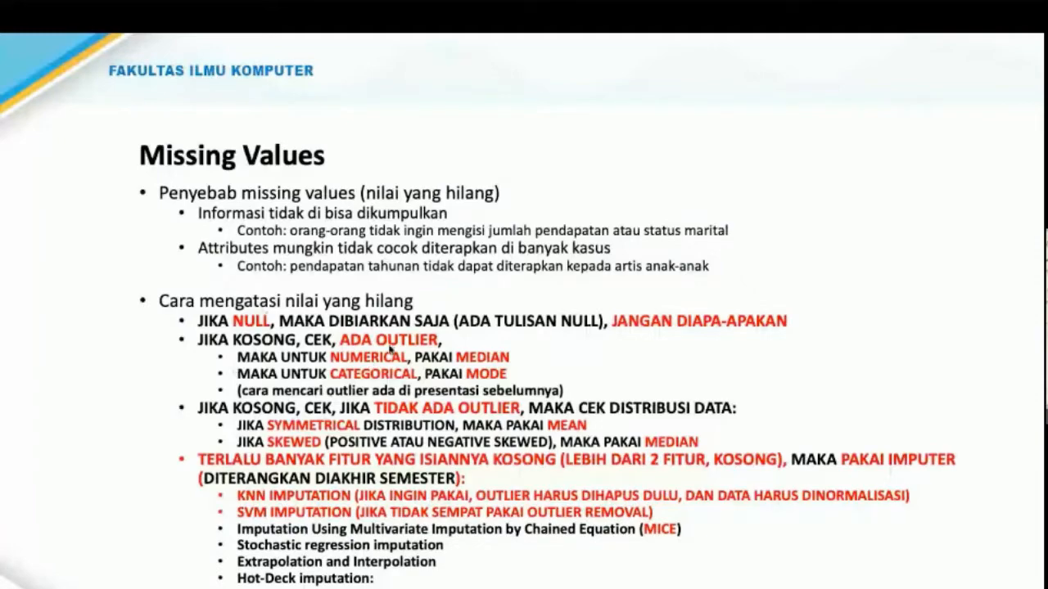
pyautogui.hotkey('ctrl', 'Left')
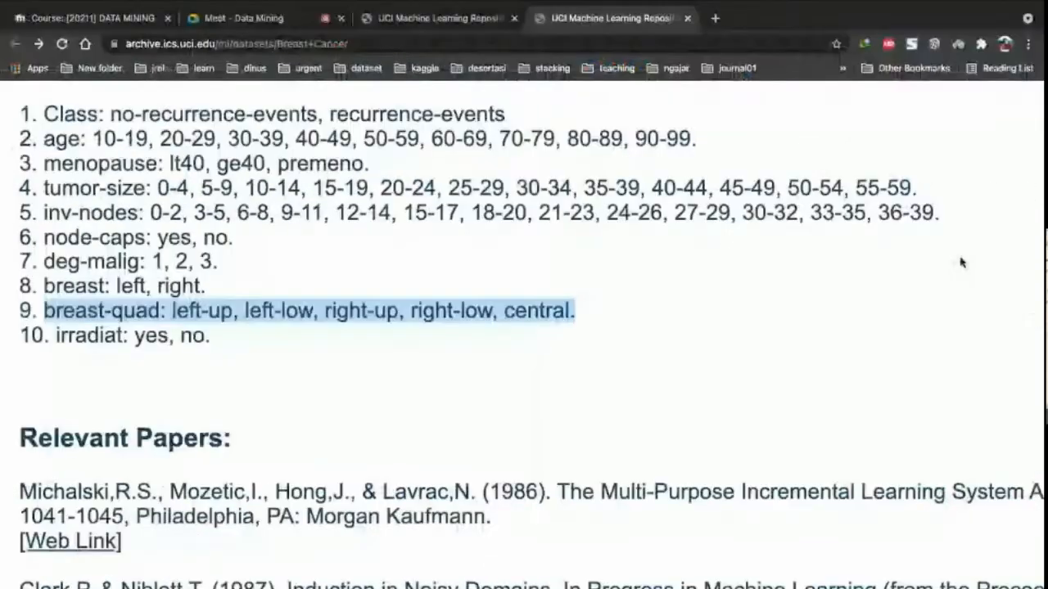
pyautogui.hotkey('ctrl', 'Left')
# Step: Back in RapidMiner Studio, choose average as the default replacement for missing values
pyautogui.click(987, 215)
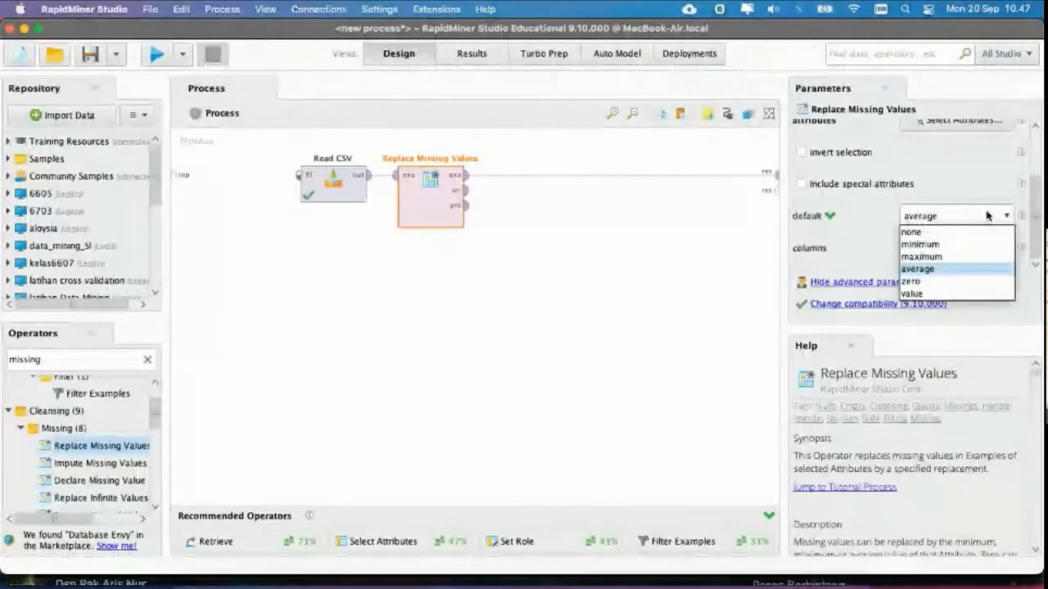
pyautogui.click(976, 270)
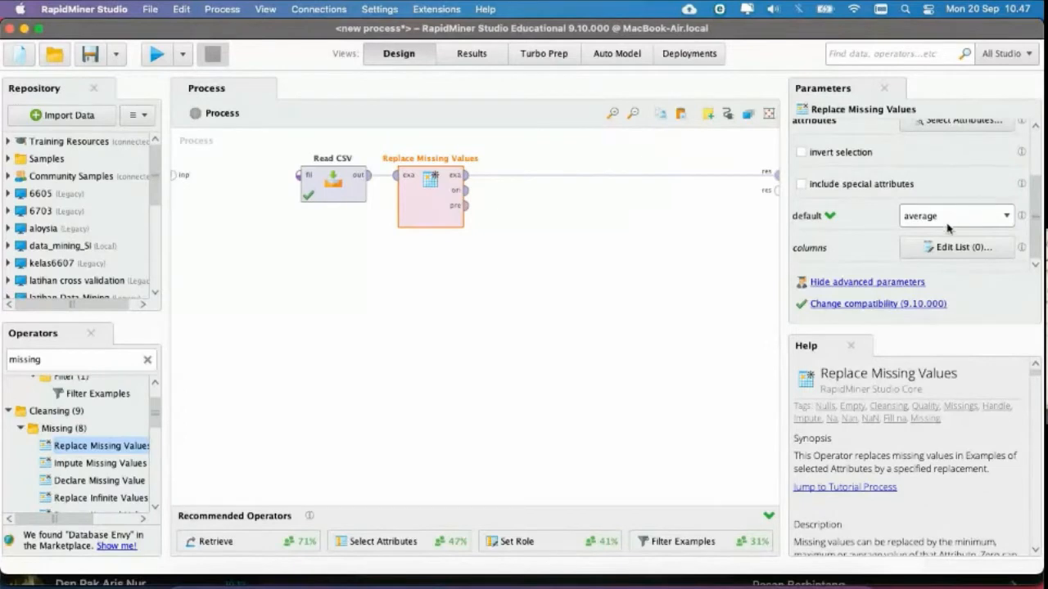
pyautogui.scroll(4, 949, 212)
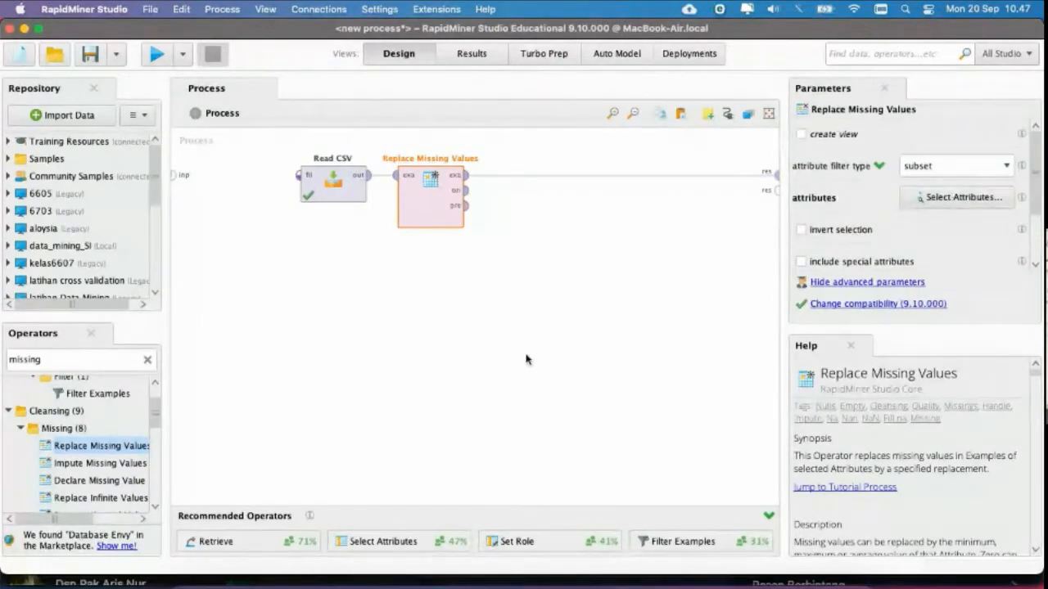
# Step: Run the process and check the missing-value counts in the attribute statistics
pyautogui.click(160, 63)
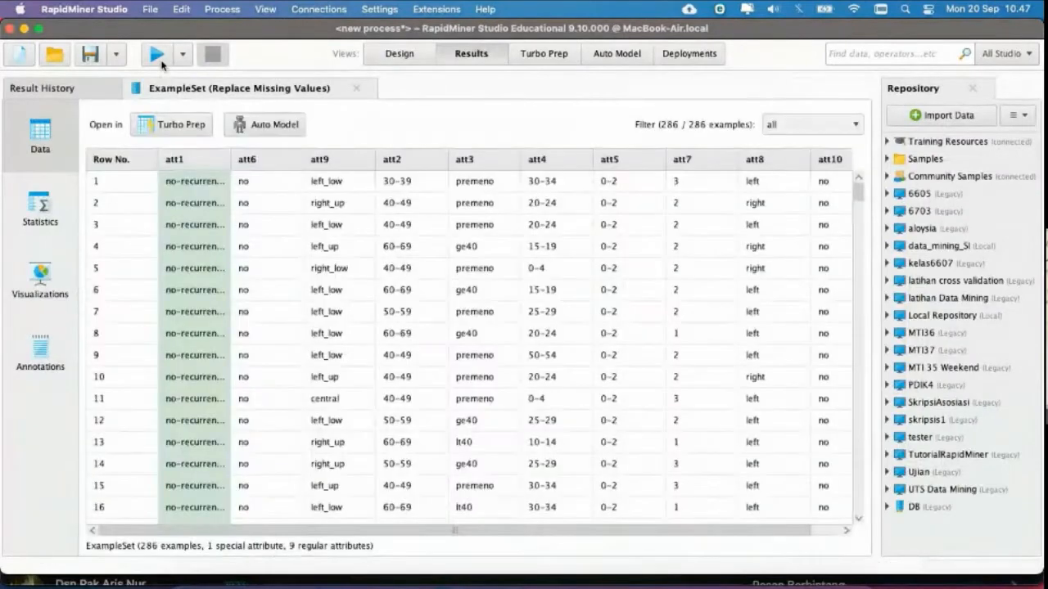
pyautogui.click(46, 212)
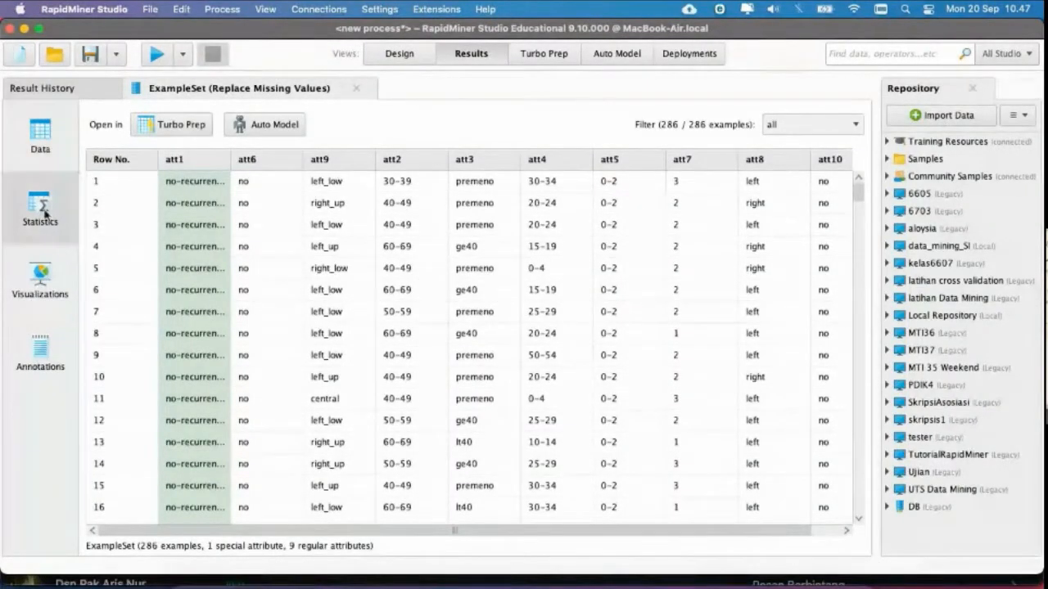
pyautogui.scroll(-2, 374, 257)
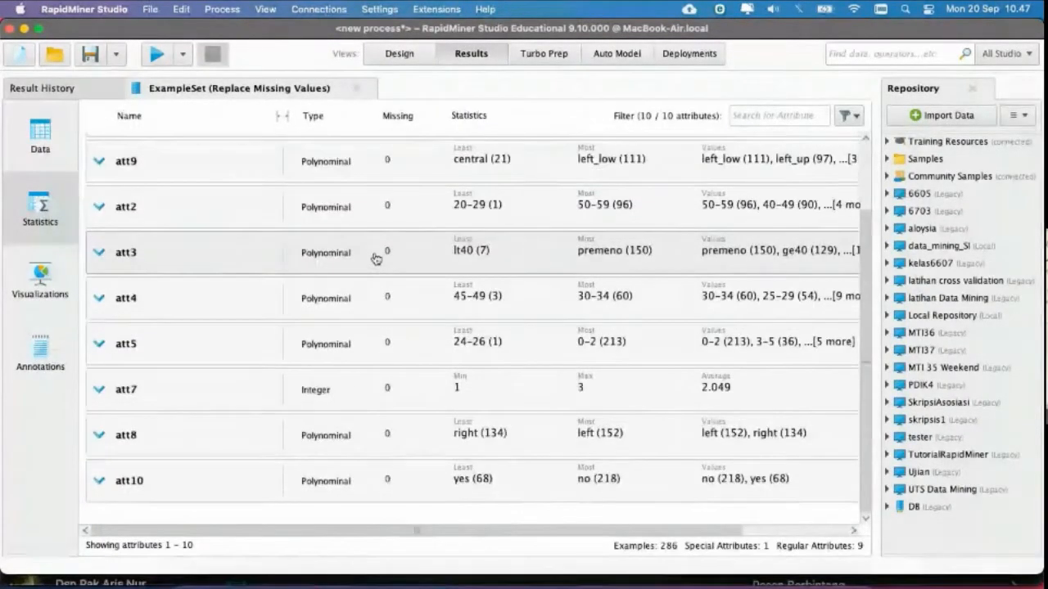
pyautogui.scroll(2, 374, 257)
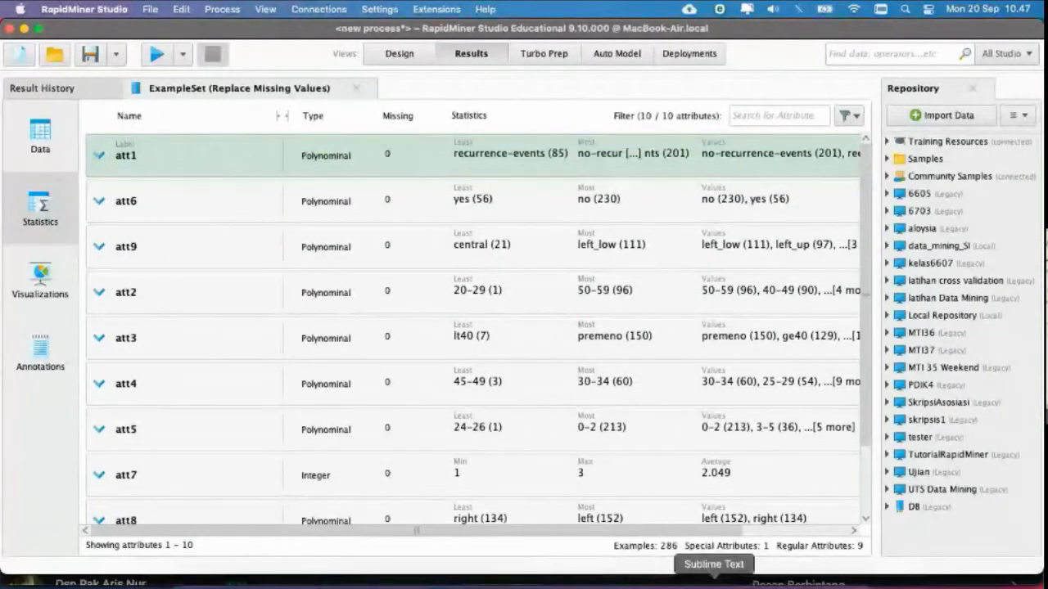
# Step: Switch to Sublime Text and close the abalone (2).data file
pyautogui.click(713, 581)
pyautogui.scroll(-1, 583, 371)
pyautogui.scroll(-1, 583, 371)
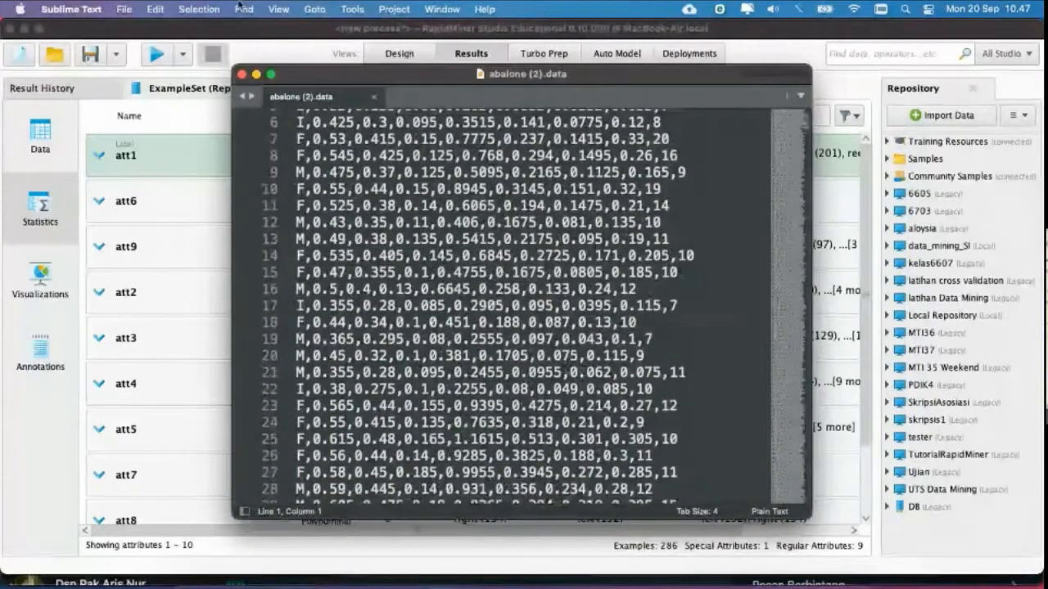
pyautogui.click(242, 73)
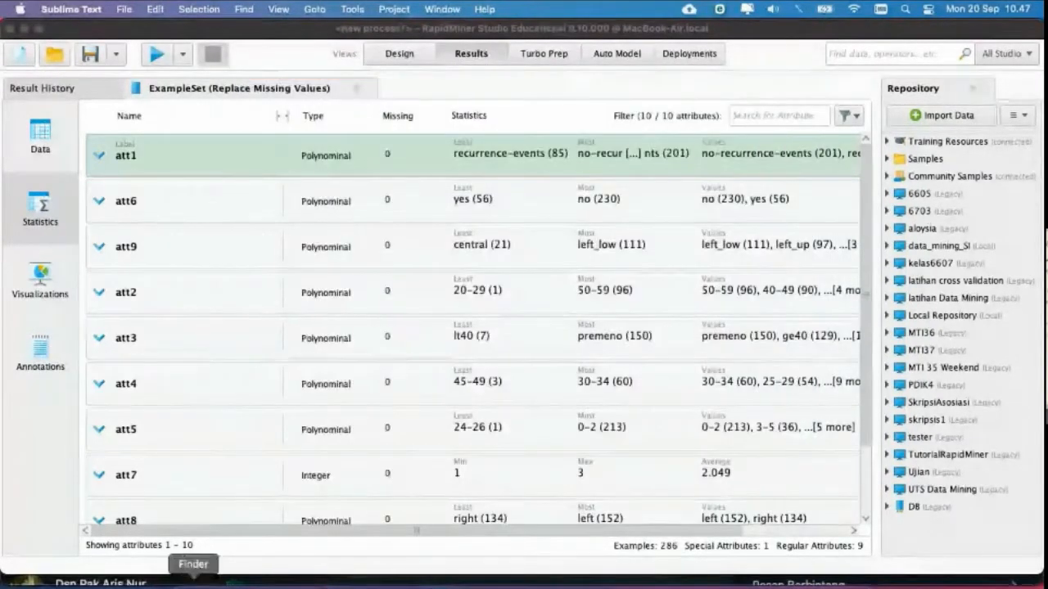
# Step: From the Downloads folder in Finder, open breast-cancer.data with Sublime Text and locate the blank value on line 264
pyautogui.click(193, 583)
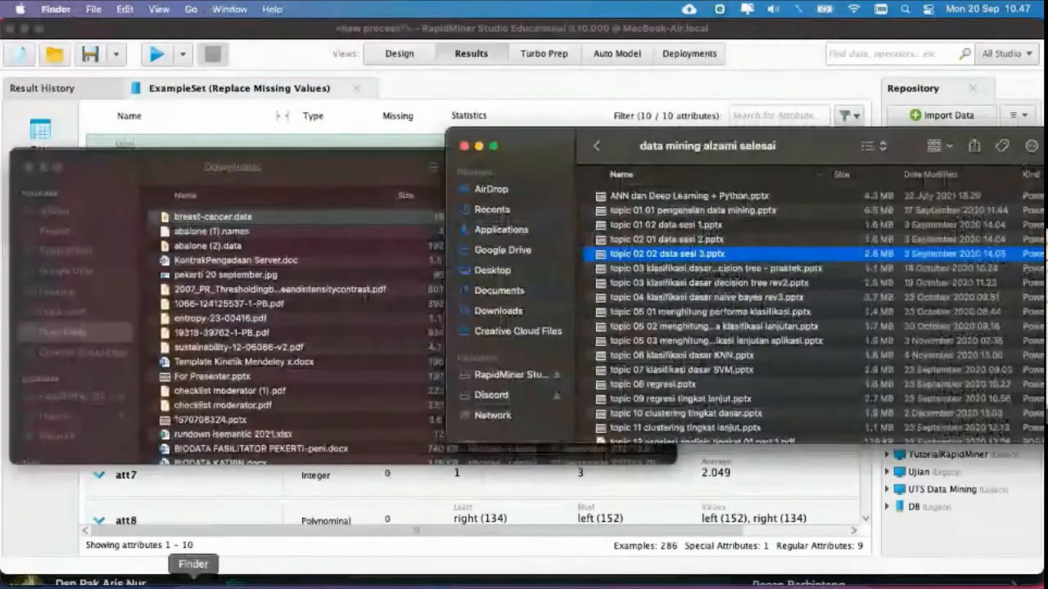
pyautogui.click(233, 217)
pyautogui.rightClick(235, 218)
pyautogui.moveTo(270, 240)
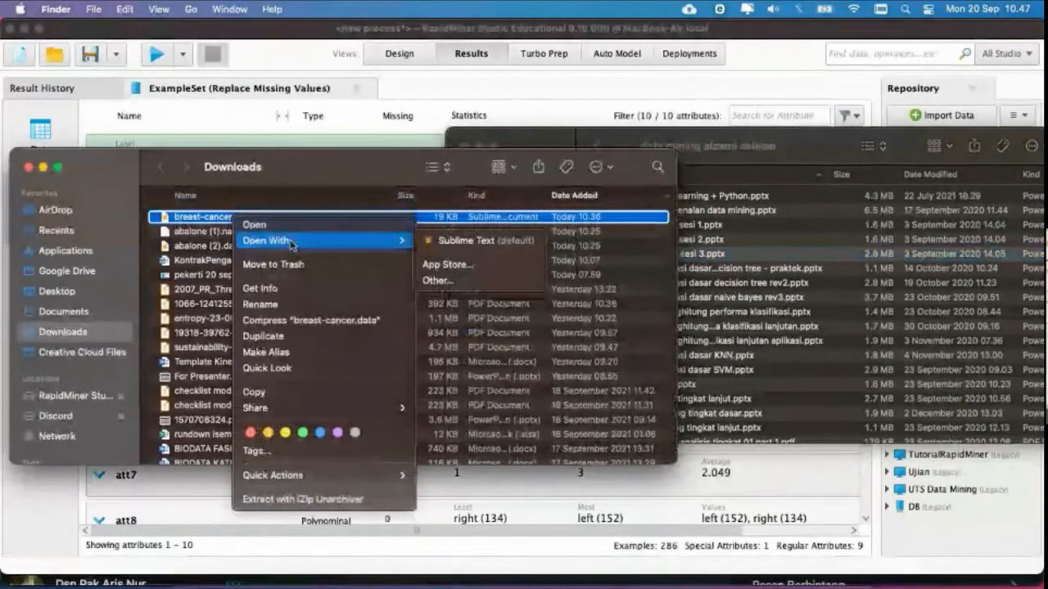
pyautogui.click(463, 240)
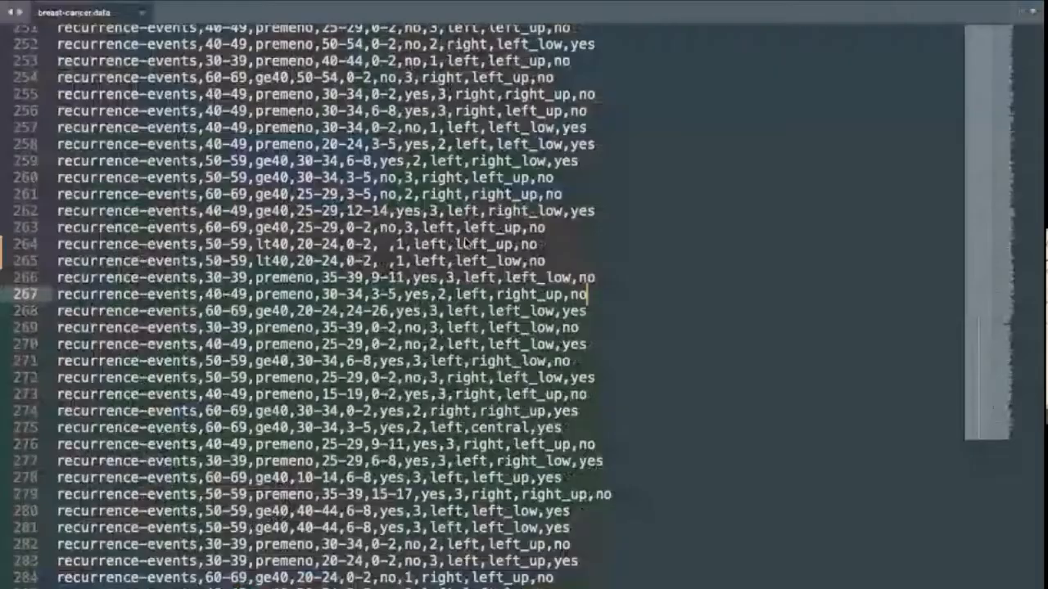
pyautogui.scroll(2, 352, 220)
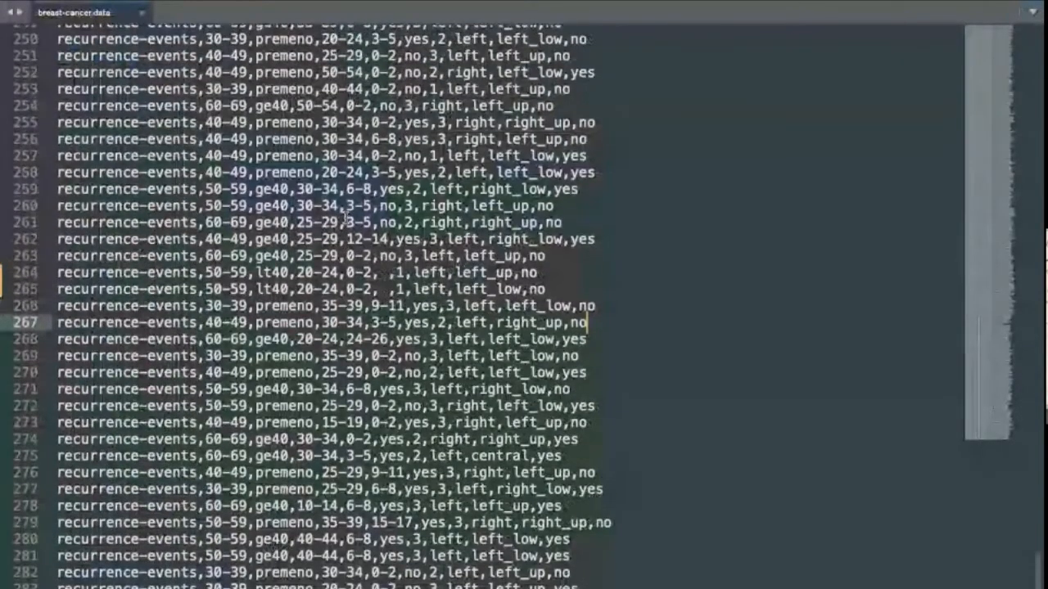
pyautogui.click(387, 272)
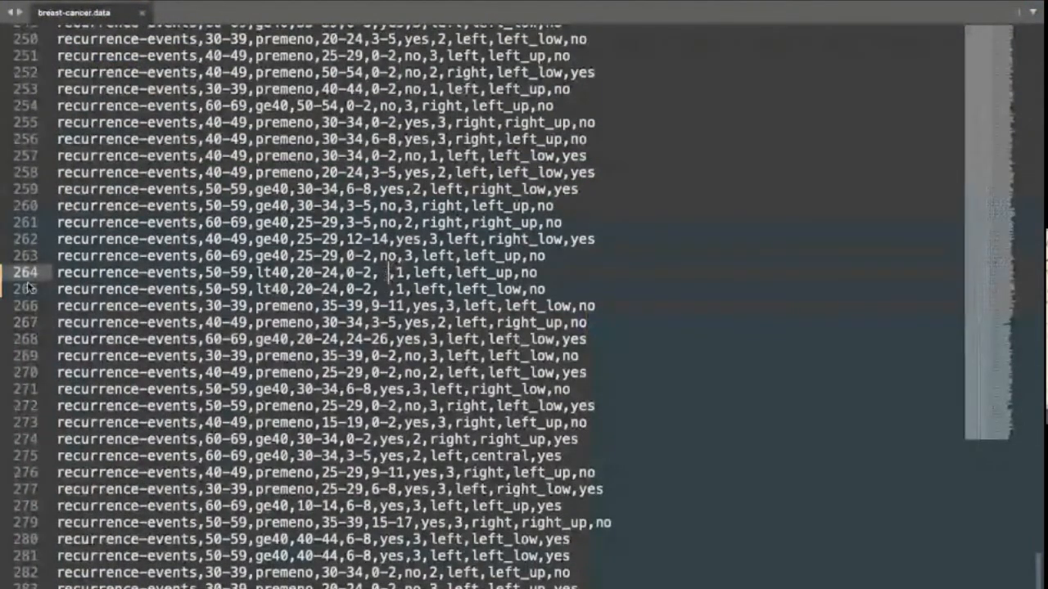
pyautogui.scroll(20, 68, 276)
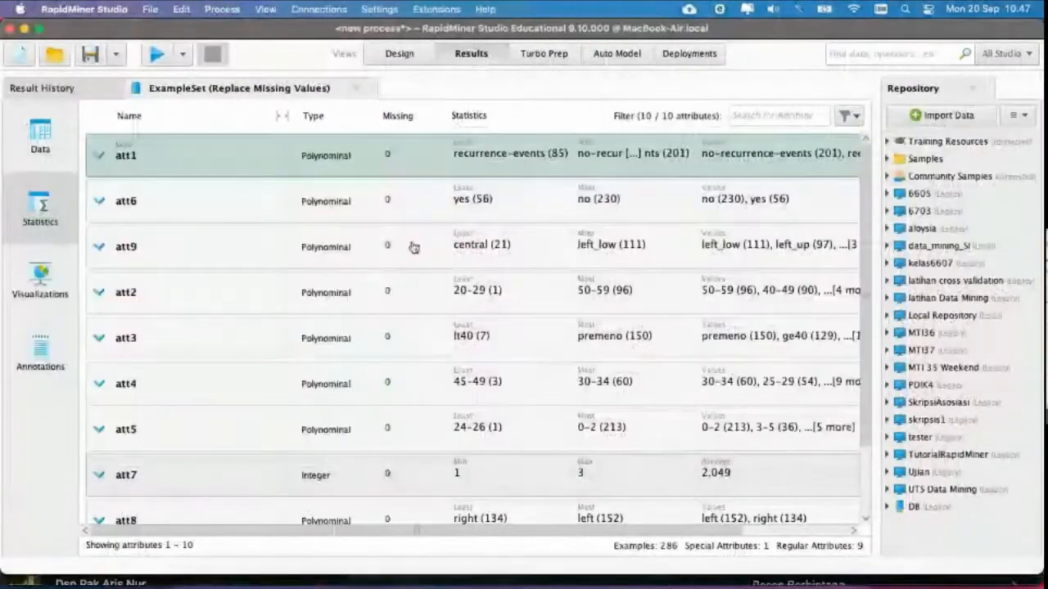
# Step: Back in RapidMiner Studio, rerun the process and inspect the replaced att6 value in row 264 of the result data
pyautogui.scroll(-1, 414, 357)
pyautogui.scroll(-2, 414, 358)
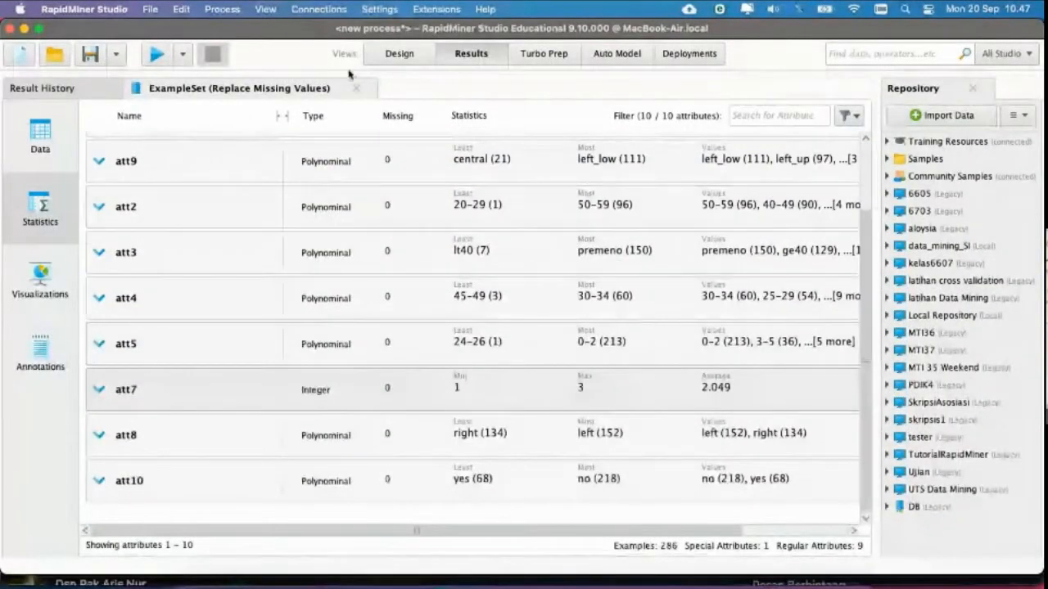
pyautogui.click(398, 53)
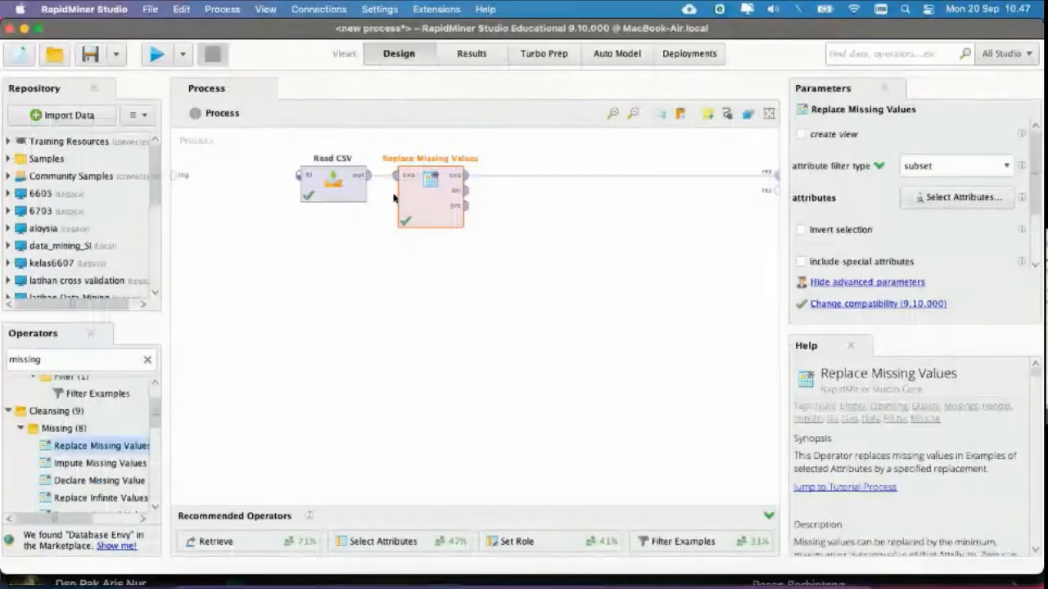
pyautogui.click(157, 54)
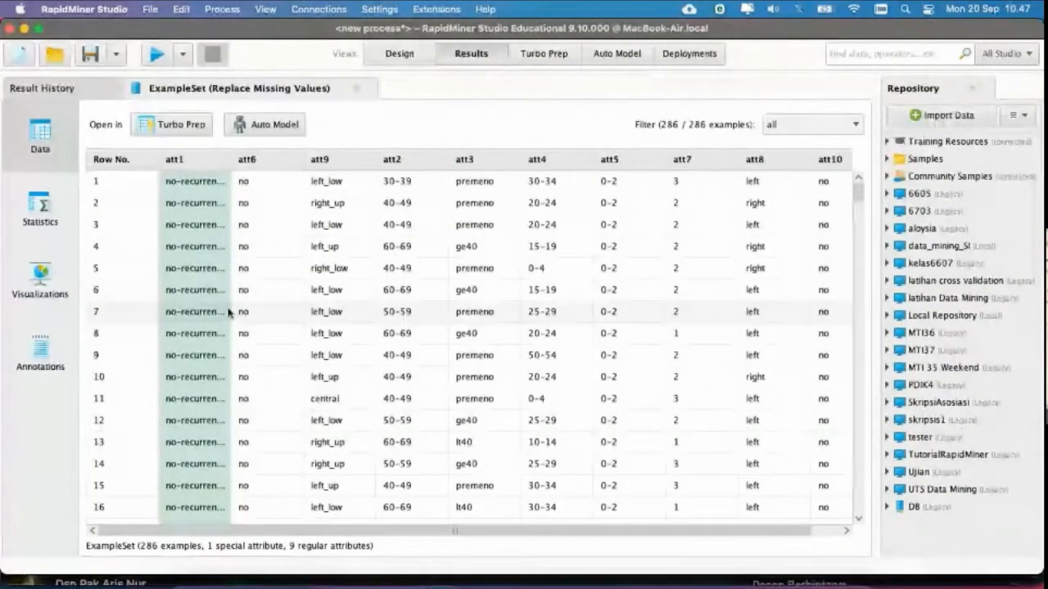
pyautogui.scroll(-10, 229, 311)
pyautogui.scroll(-20, 229, 312)
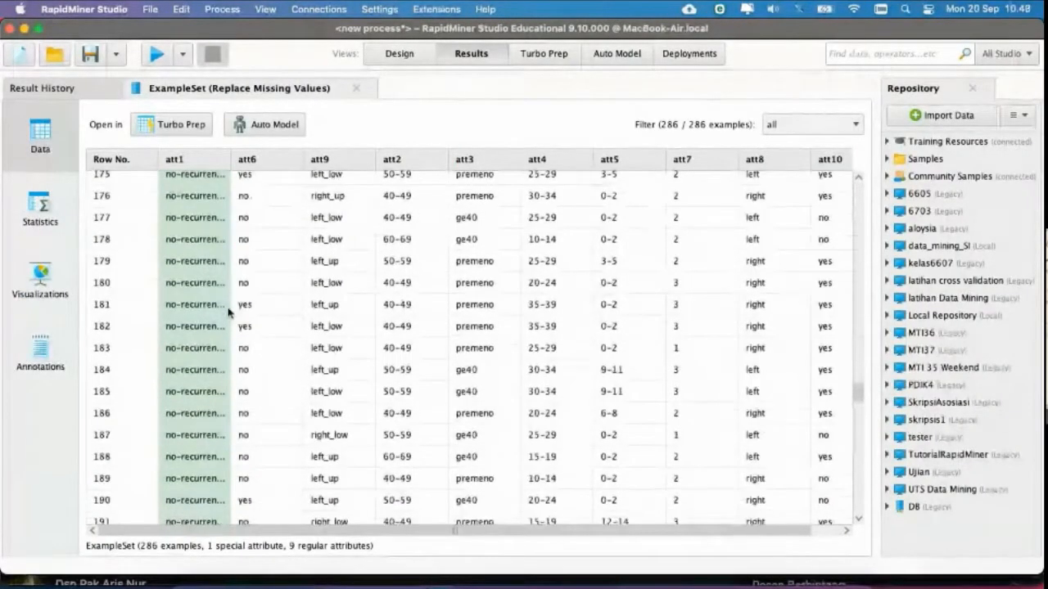
pyautogui.scroll(-3, 229, 312)
pyautogui.scroll(-5, 229, 312)
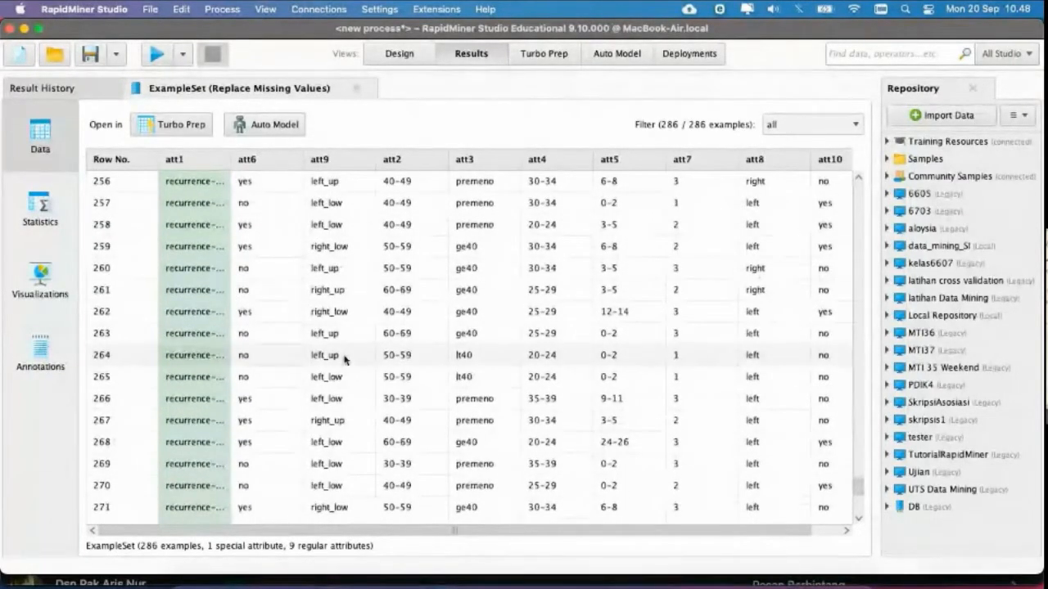
pyautogui.hscroll(3, 512, 356)
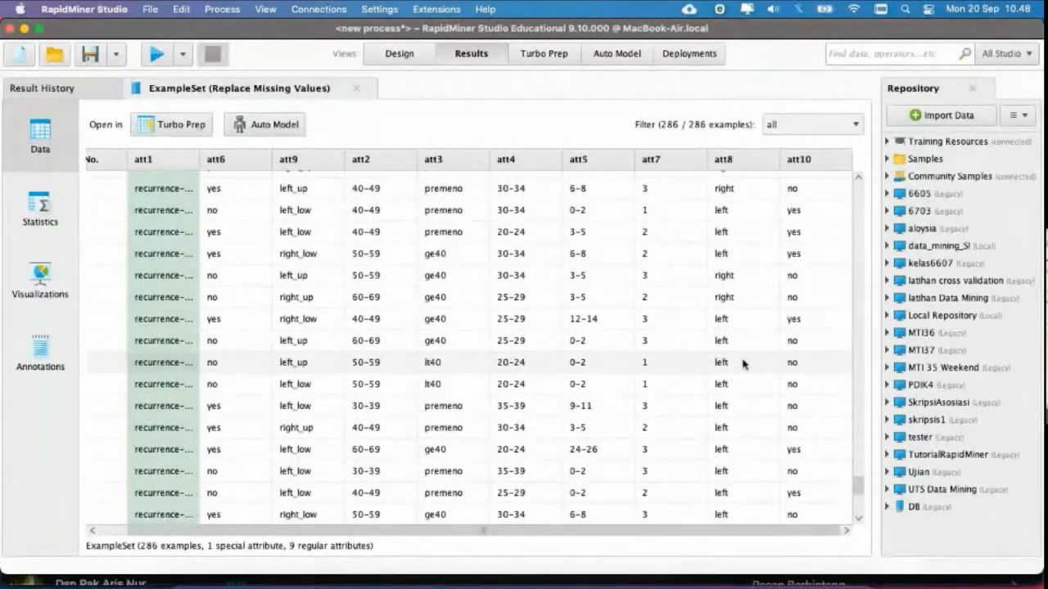
# Step: Recheck the attribute statistics for missing values and compare them with the blank entry on line 264 of breast-cancer.data in Sublime Text
pyautogui.click(40, 208)
pyautogui.scroll(-3, 161, 363)
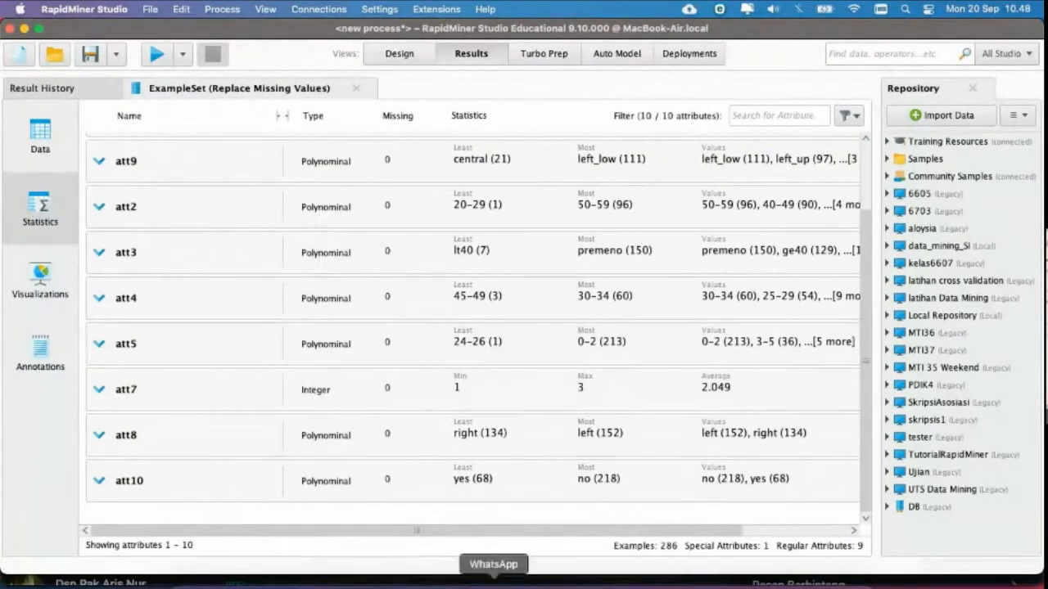
pyautogui.click(703, 580)
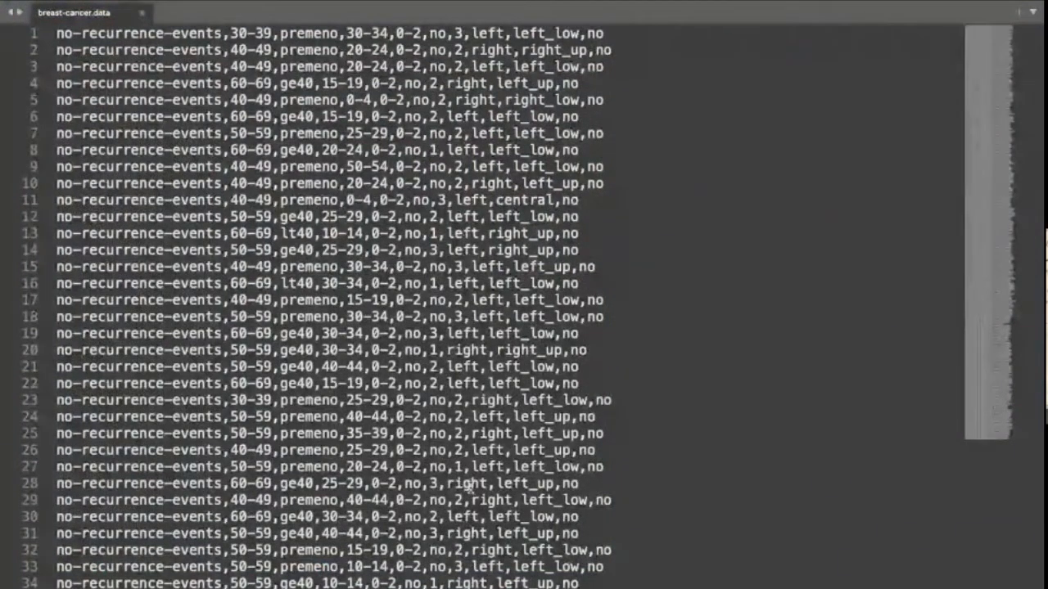
pyautogui.scroll(-20, 252, 438)
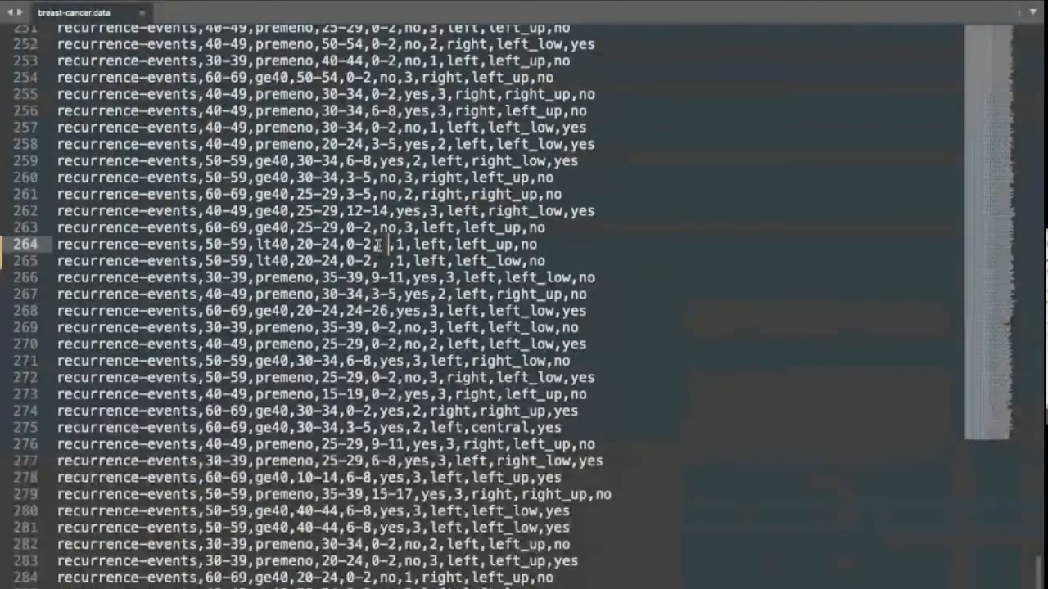
pyautogui.hotkey('ctrl', 'Left')
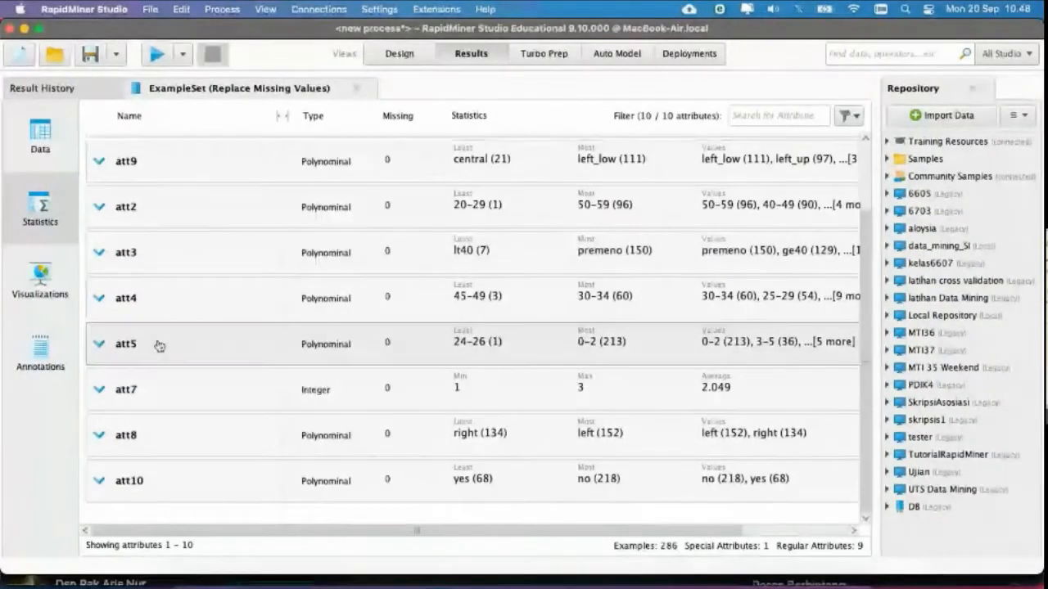
# Step: Expand the att6 statistics and compare its value distribution with the blank entry on line 264 of breast-cancer.data in Sublime Text
pyautogui.scroll(3, 176, 342)
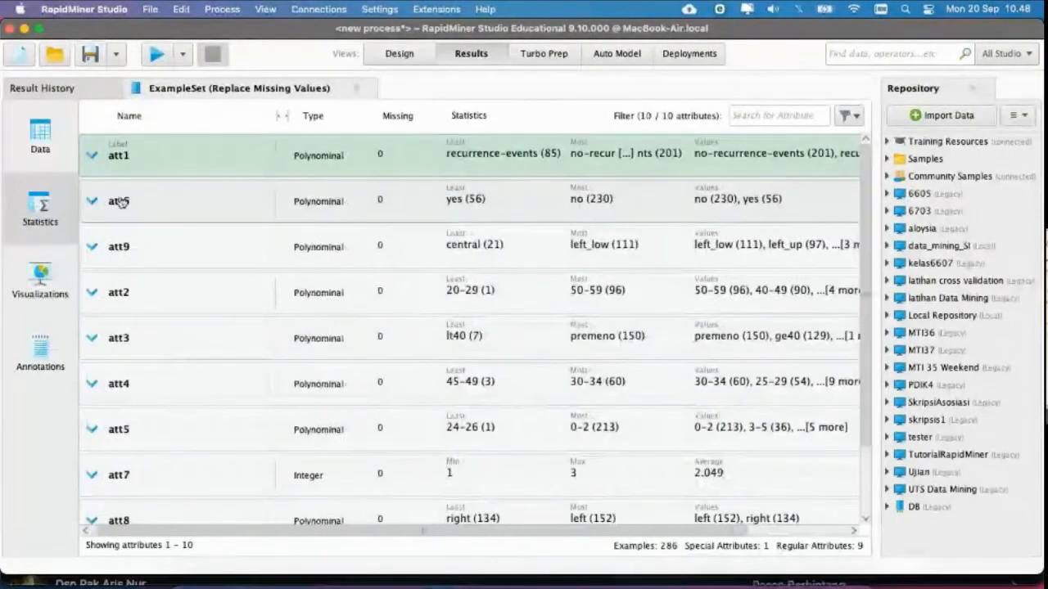
pyautogui.click(121, 201)
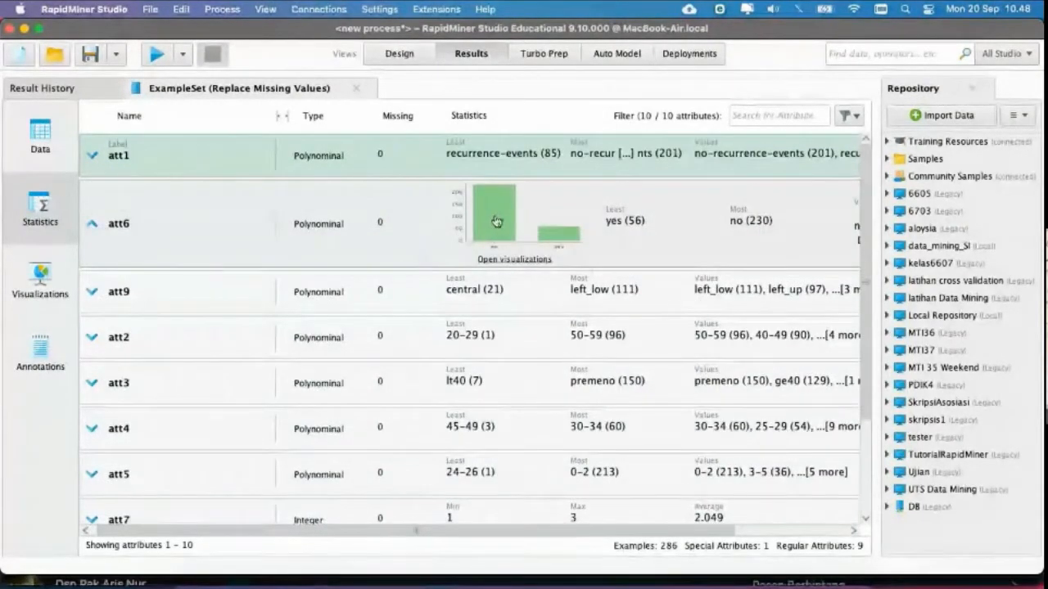
pyautogui.hotkey('ctrl', 'Right')
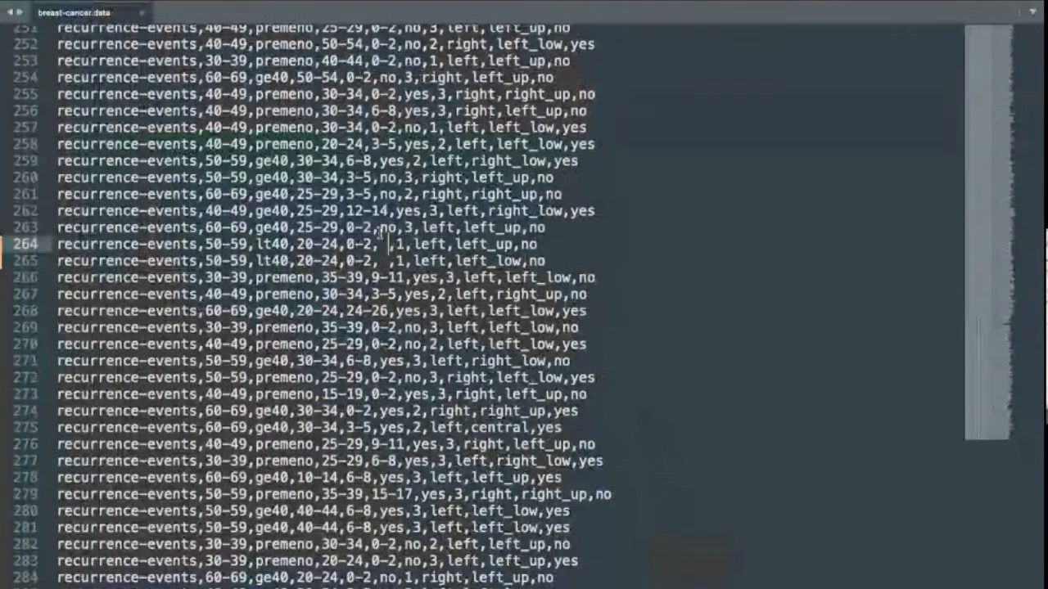
pyautogui.hotkey('ctrl', 'Left')
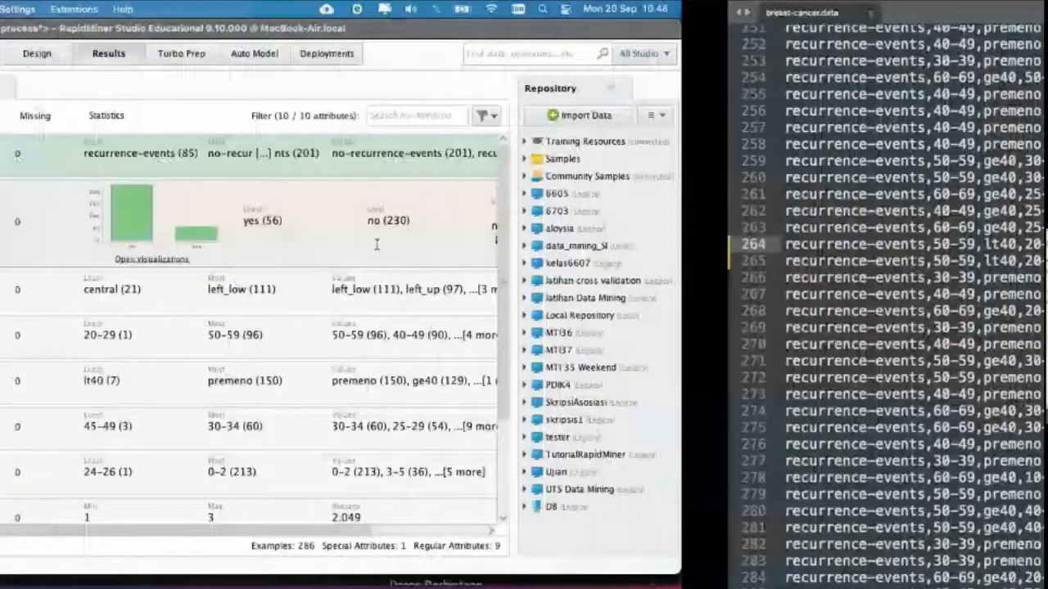
# Step: Back in RapidMiner Studio, examine rows 264 and 265 of the result data and recheck the att6 statistics
pyautogui.click(40, 138)
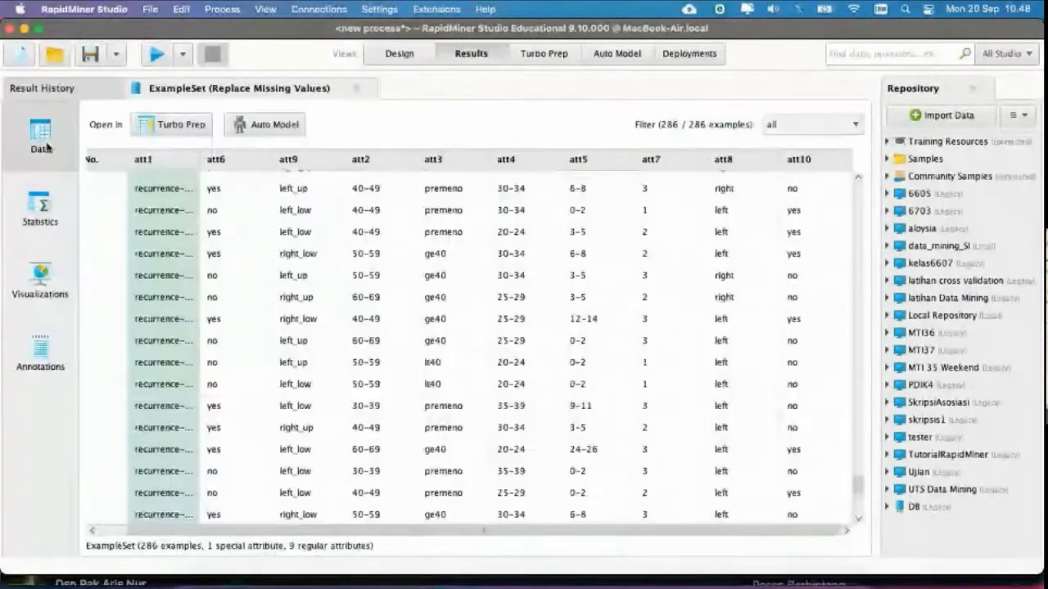
pyautogui.hscroll(-2, 388, 395)
pyautogui.scroll(-1, 388, 394)
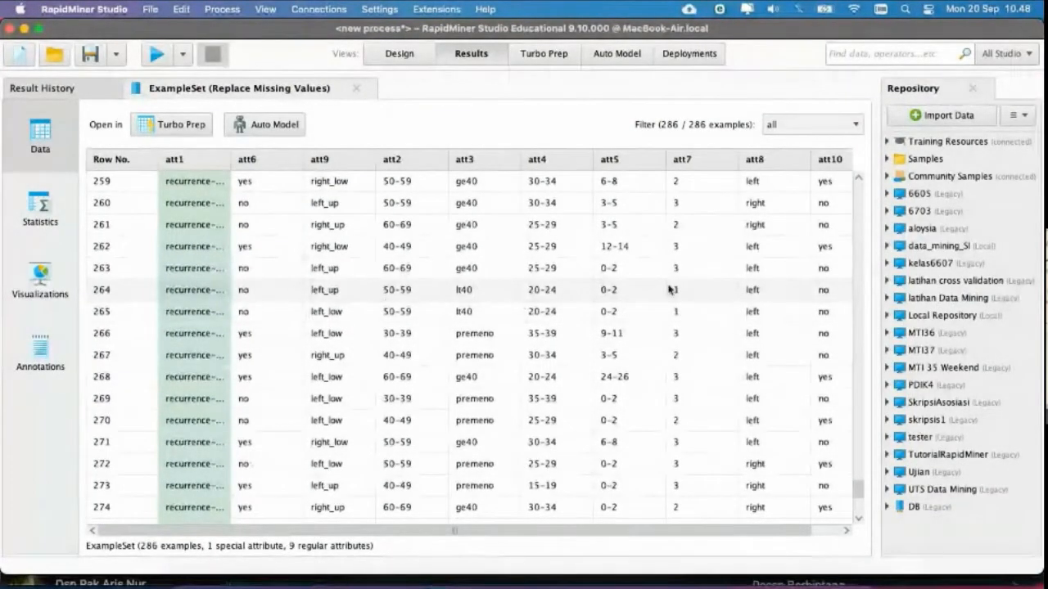
pyautogui.hscroll(1, 706, 292)
pyautogui.hscroll(-1, 706, 292)
pyautogui.scroll(-1, 707, 292)
pyautogui.scroll(1, 706, 292)
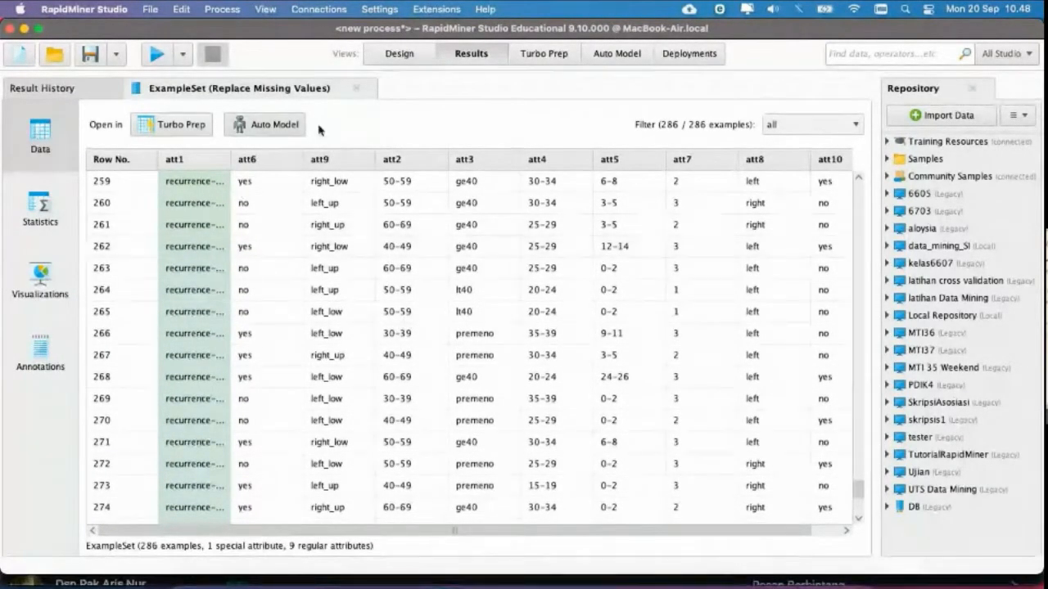
pyautogui.click(39, 213)
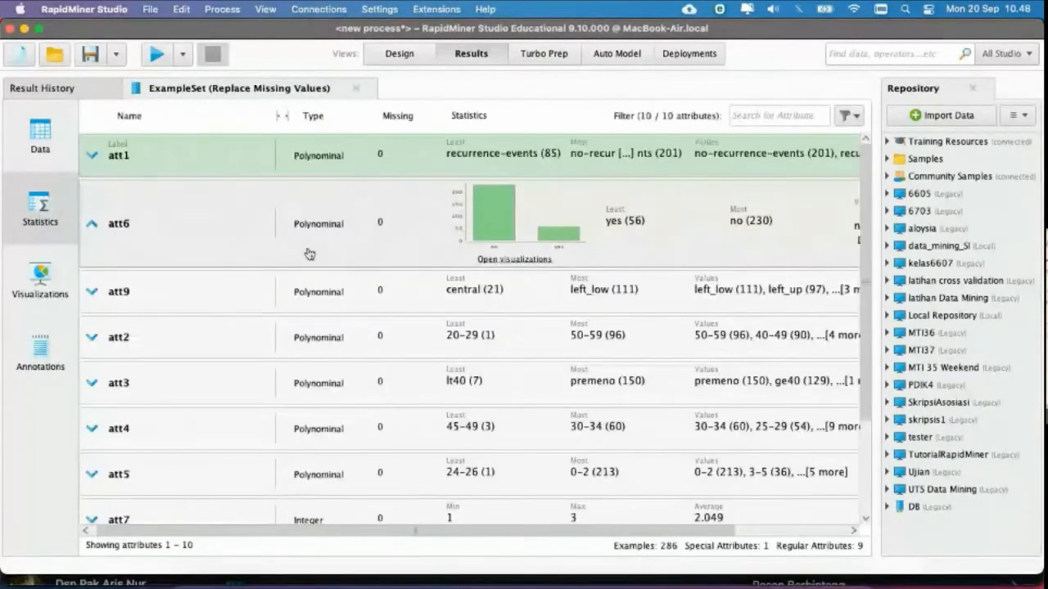
pyautogui.click(128, 219)
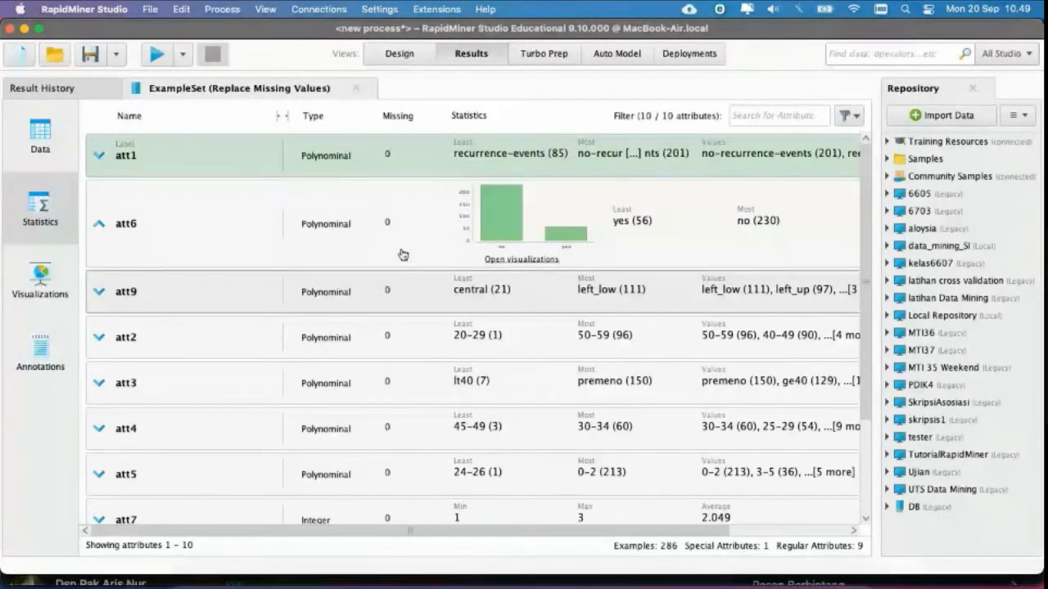
# Step: Save the process as breast_cancer in the data_mining_SI repository
pyautogui.click(398, 53)
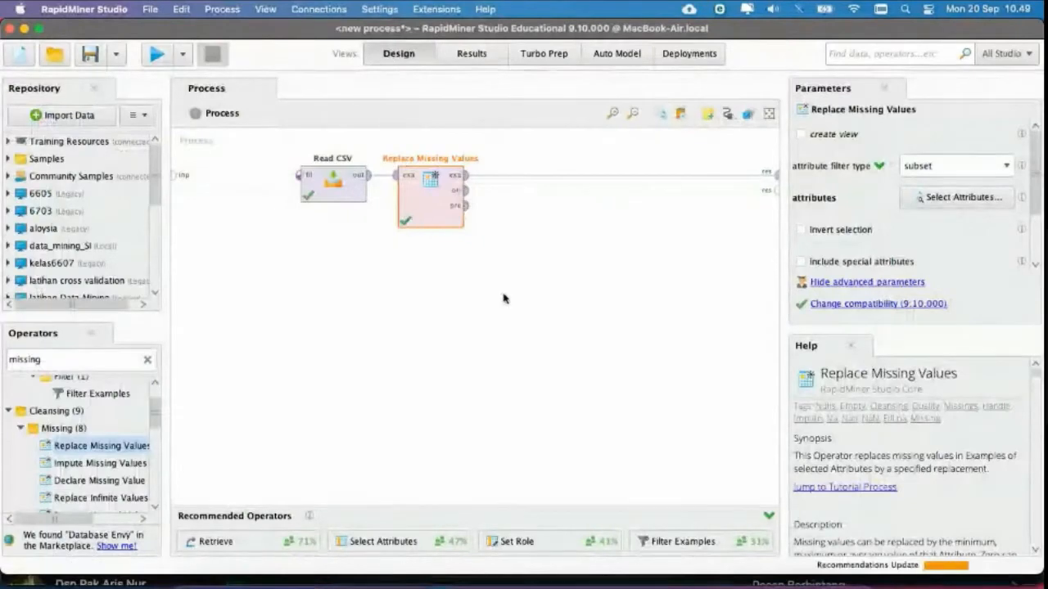
pyautogui.click(457, 380)
pyautogui.press('super+s')
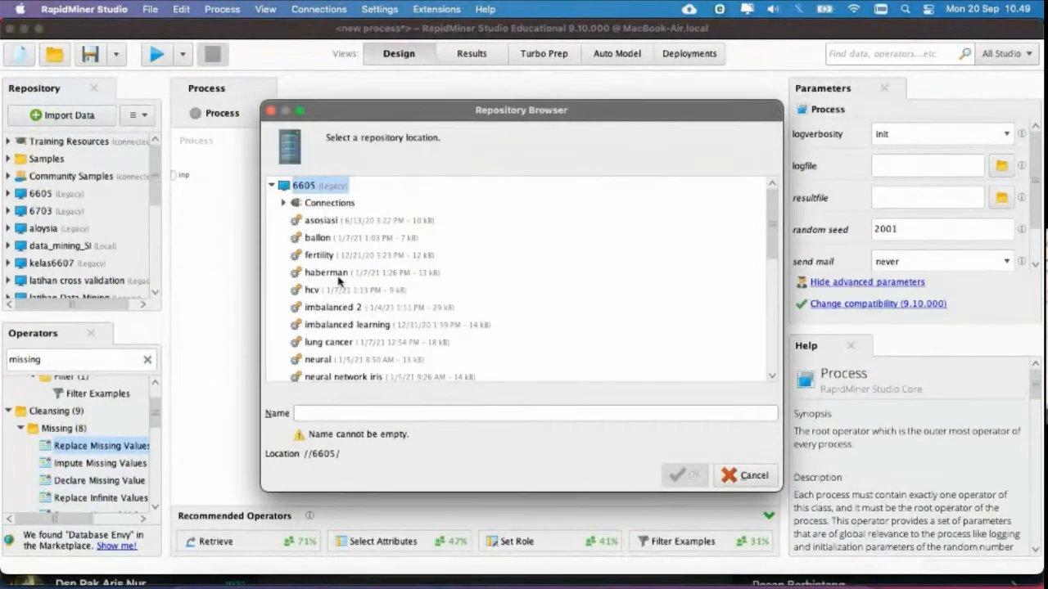
pyautogui.scroll(-5, 338, 281)
pyautogui.scroll(-3, 338, 280)
pyautogui.scroll(2, 339, 280)
pyautogui.scroll(1, 340, 283)
pyautogui.click(338, 217)
pyautogui.click(340, 411)
pyautogui.write('b')
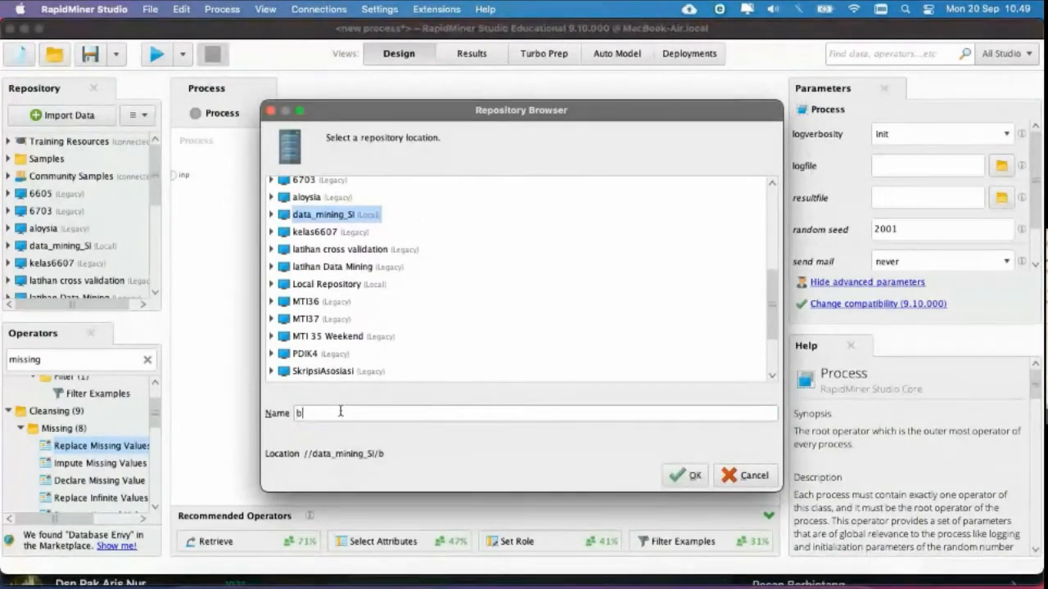
pyautogui.write('reast_cancer')
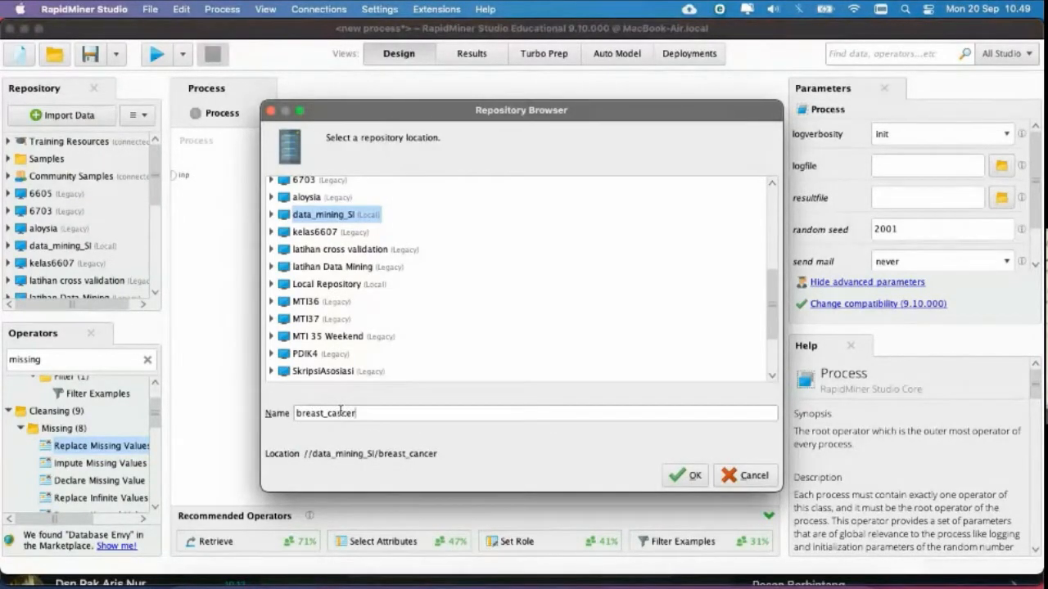
pyautogui.click(687, 475)
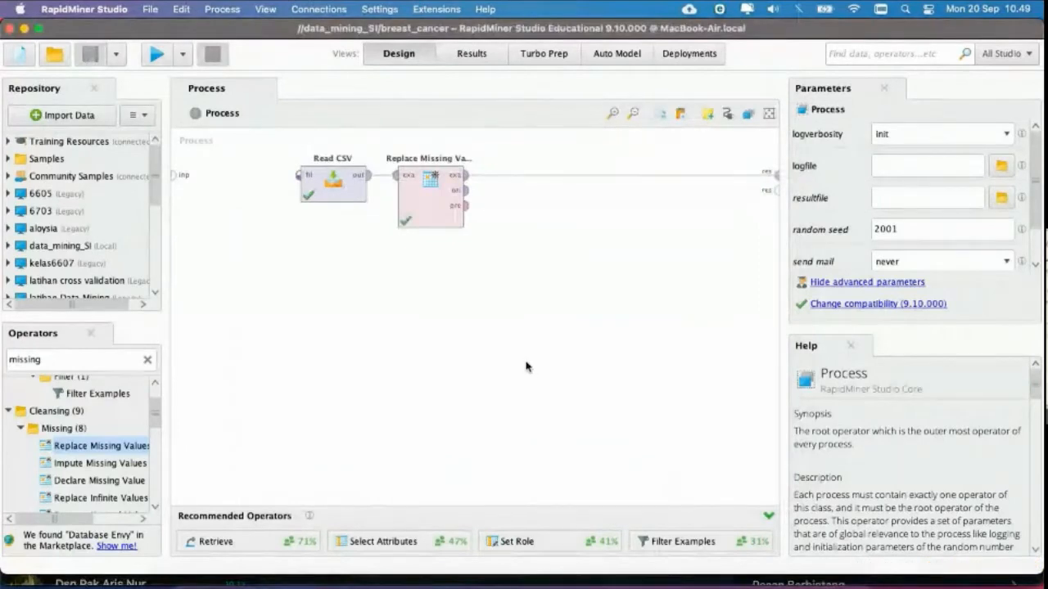
# Step: Bring up the start screen for a new process, and switch to Chrome to close the Breast Cancer data set page
pyautogui.click(21, 54)
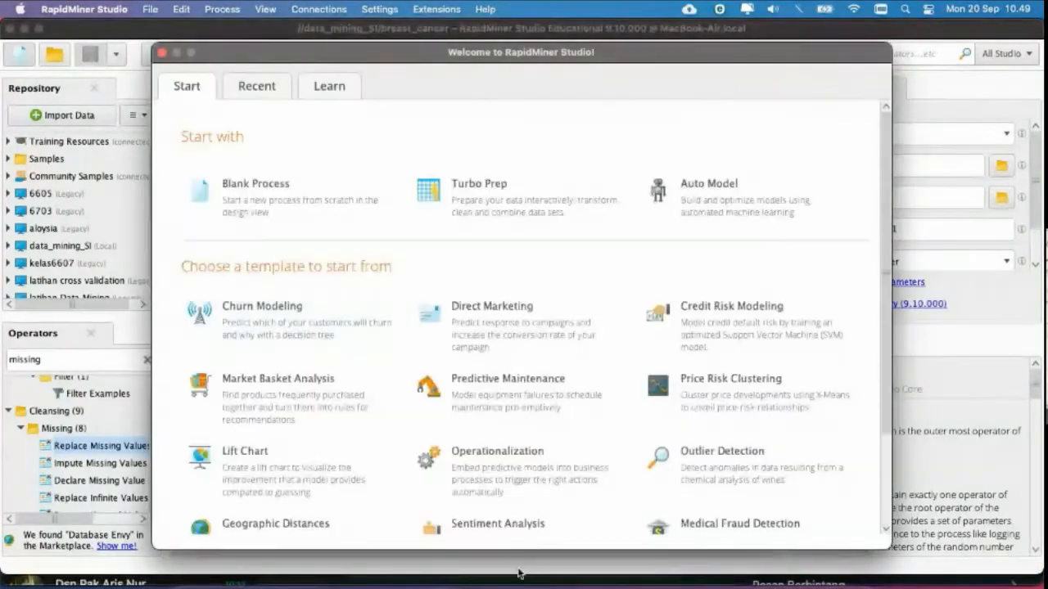
pyautogui.click(359, 583)
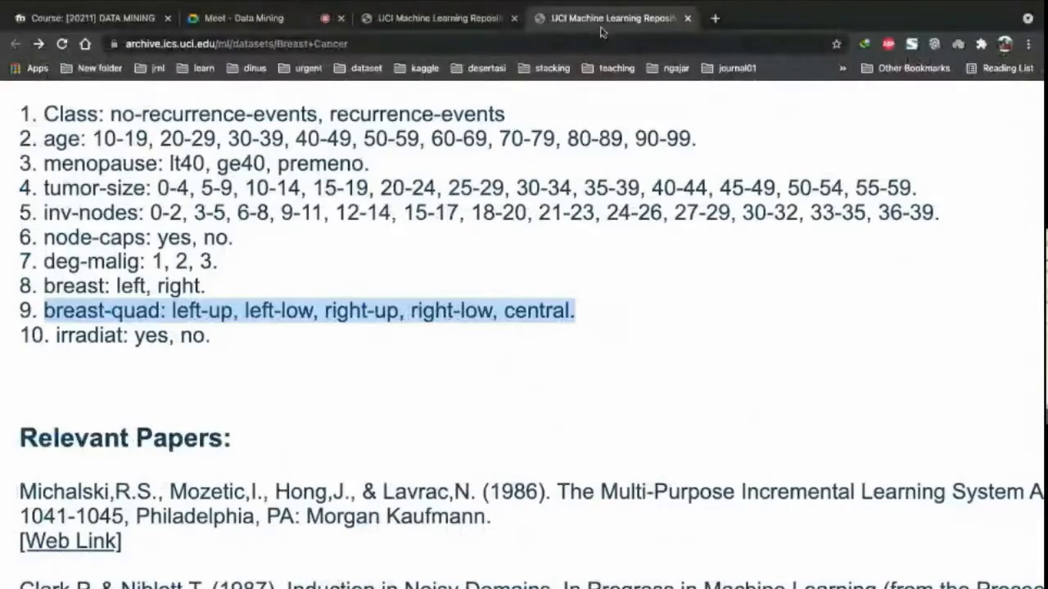
pyautogui.click(686, 18)
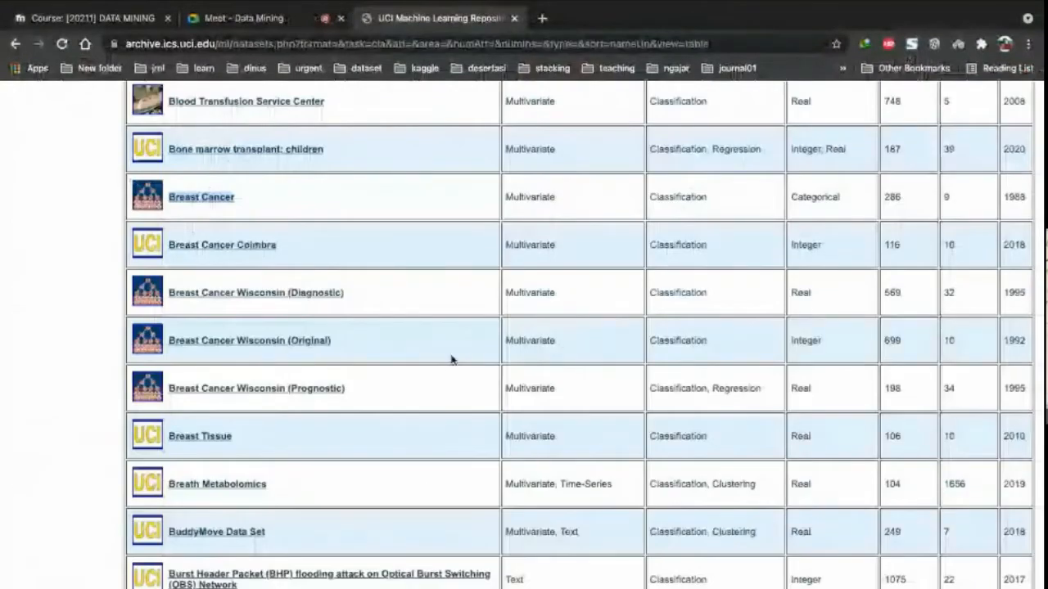
# Step: Find the Dermatology data set in the UCI classification list and open it in a new tab
pyautogui.scroll(-1, 451, 359)
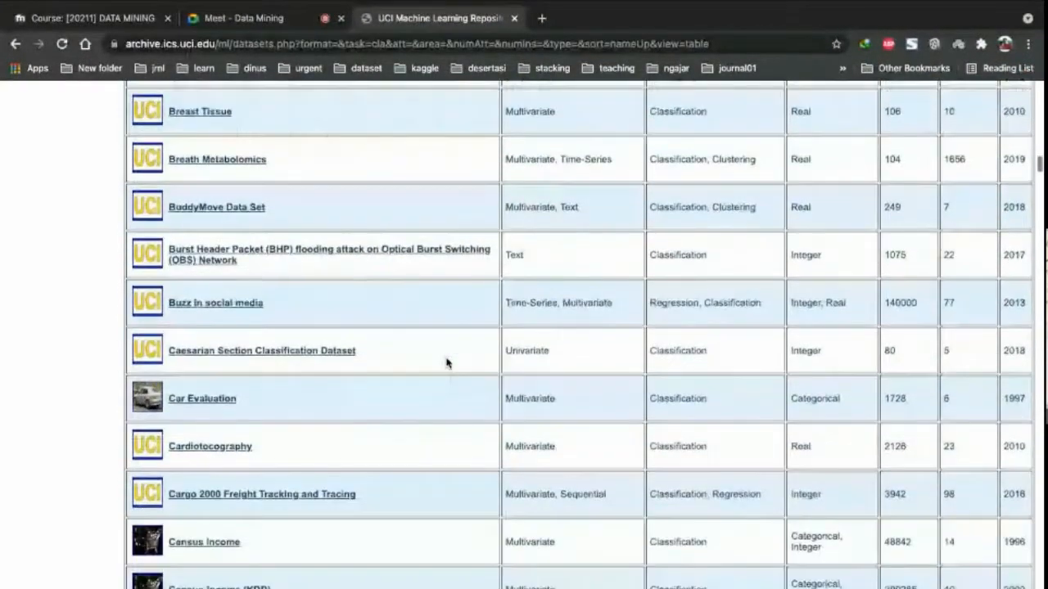
pyautogui.scroll(-3, 447, 362)
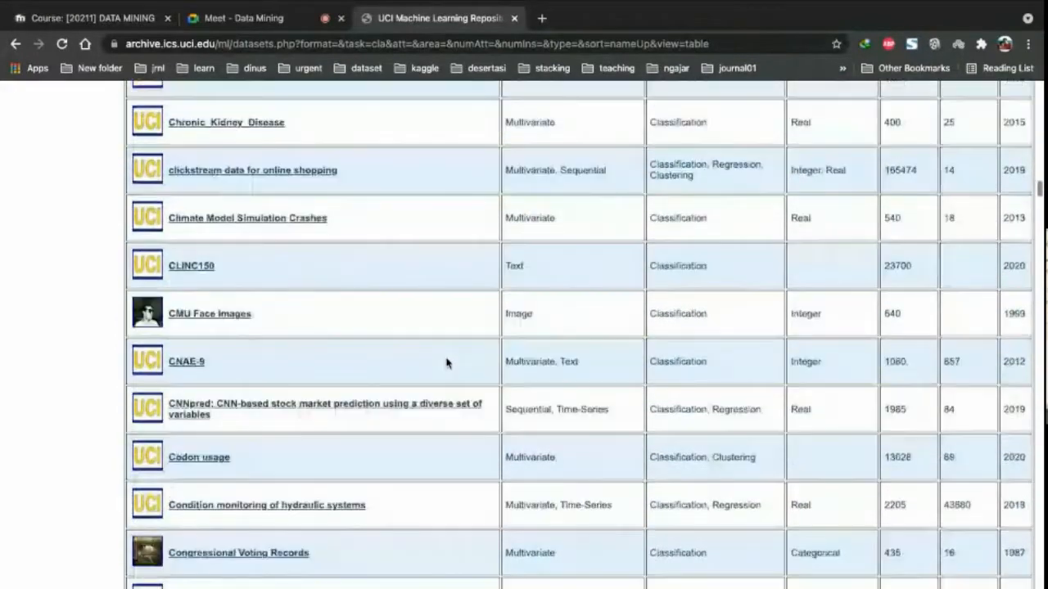
pyautogui.scroll(-3, 446, 362)
pyautogui.scroll(-3, 446, 362)
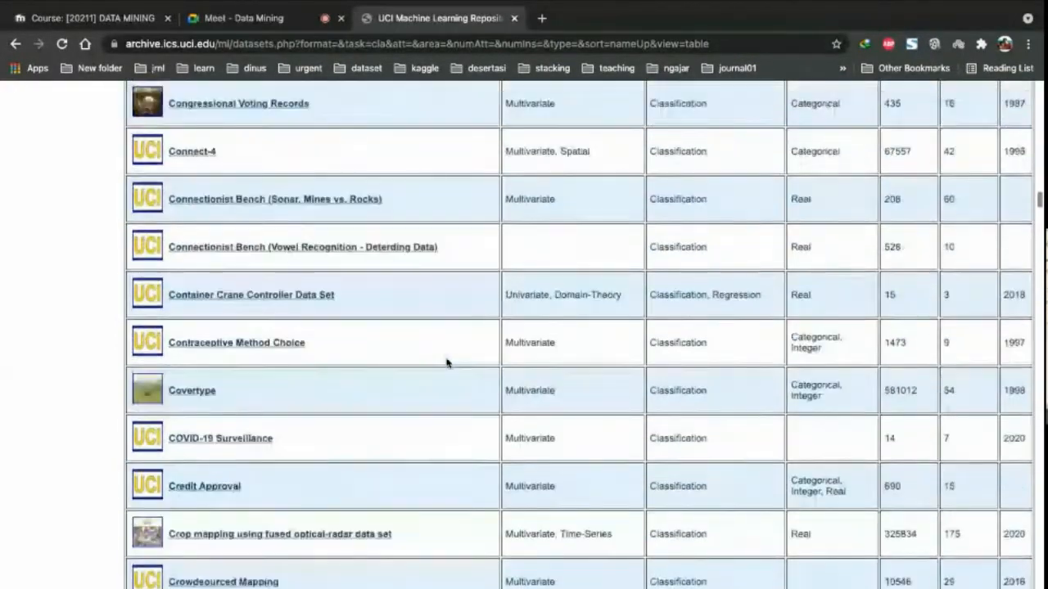
pyautogui.scroll(-4, 446, 362)
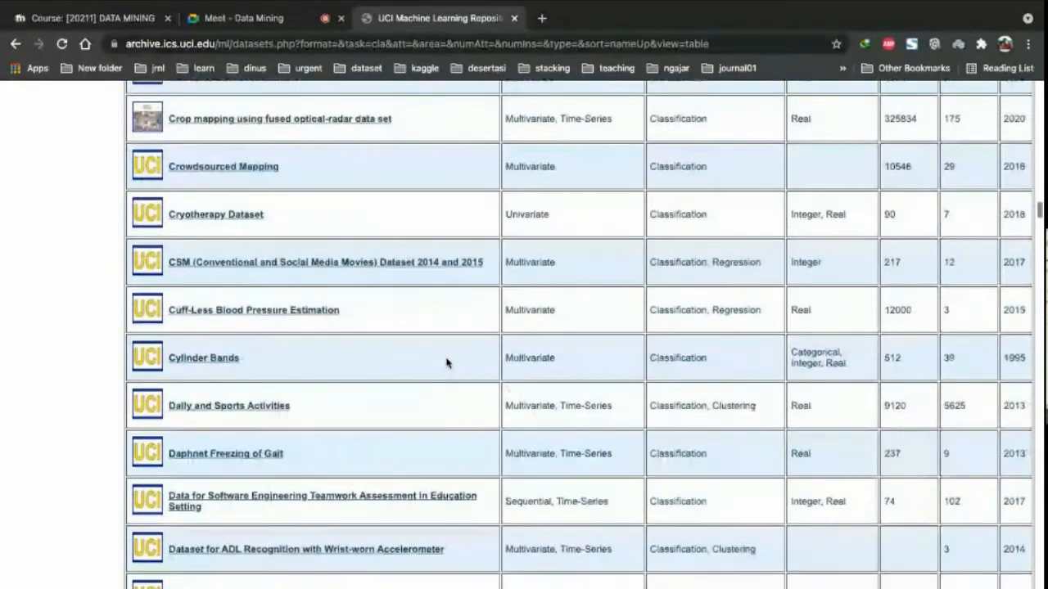
pyautogui.scroll(-2, 446, 363)
pyautogui.scroll(-3, 446, 363)
pyautogui.scroll(-1, 447, 362)
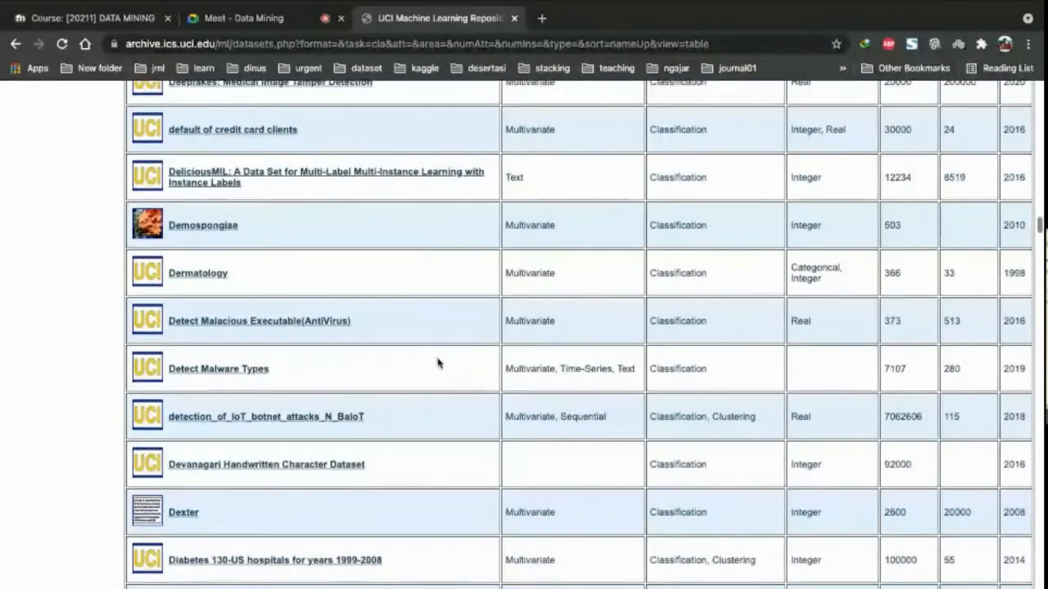
pyautogui.rightClick(216, 277)
pyautogui.click(238, 282)
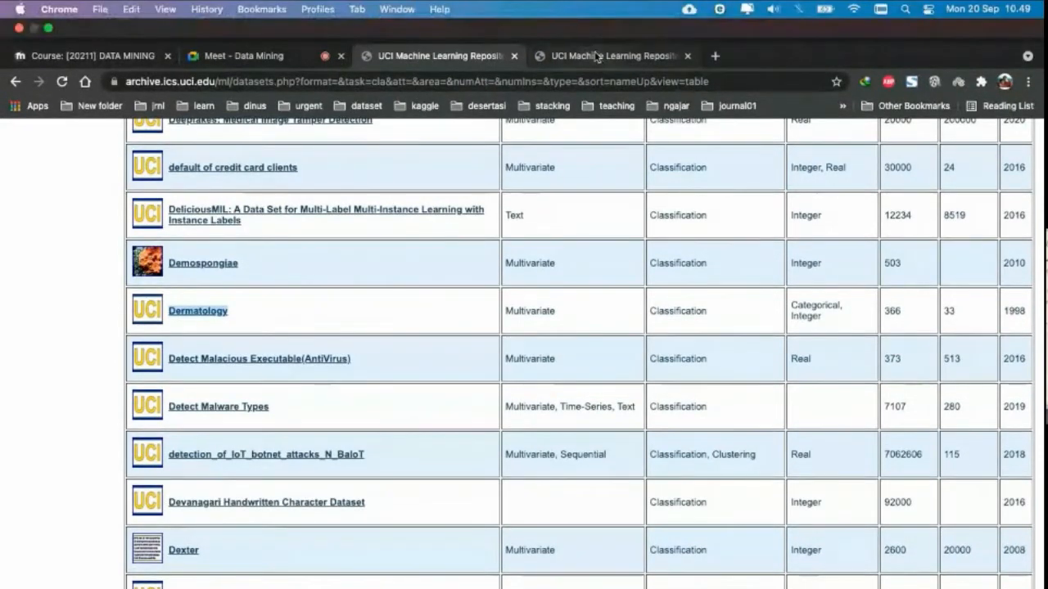
# Step: Review the Dermatology data set page, including its characteristics, missing-values entry and attribute information
pyautogui.click(597, 55)
pyautogui.scroll(-3, 499, 262)
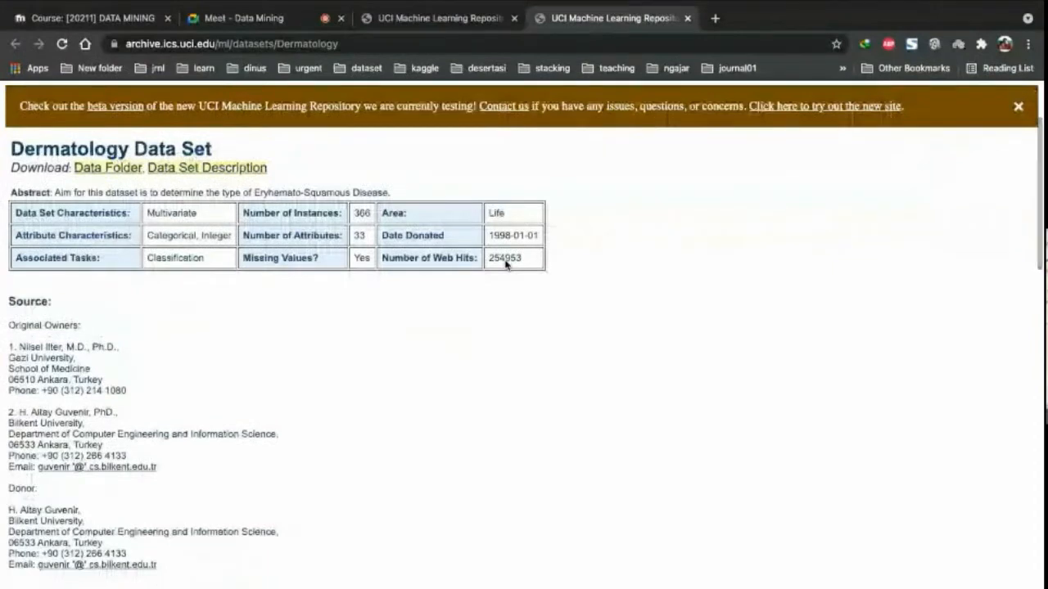
pyautogui.scroll(-10, 367, 423)
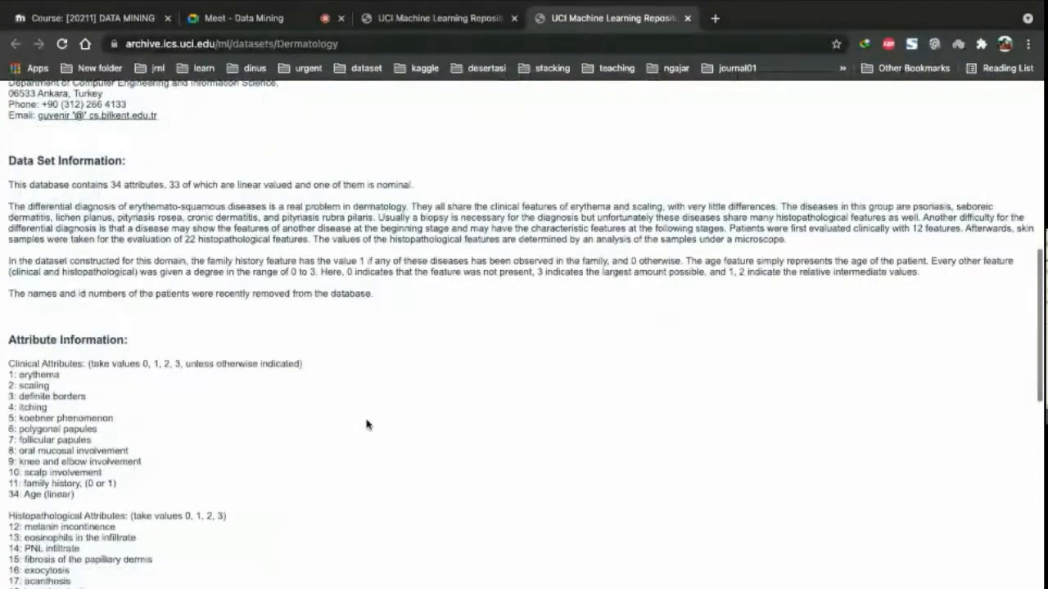
pyautogui.scroll(-5, 366, 424)
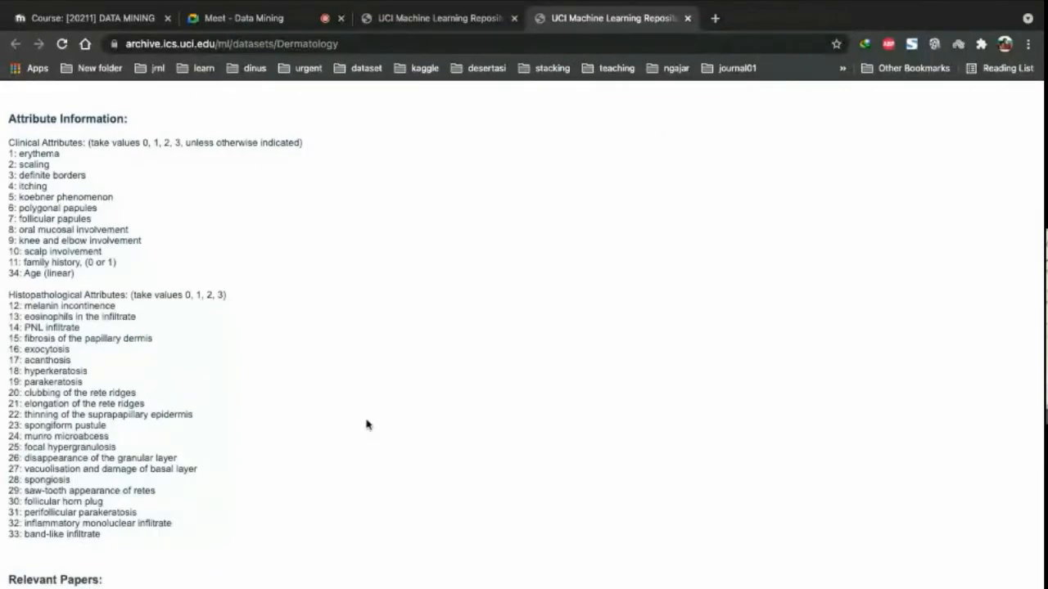
pyautogui.scroll(-7, 366, 424)
pyautogui.scroll(20, 366, 423)
pyautogui.scroll(-1, 367, 424)
pyautogui.scroll(-2, 367, 424)
pyautogui.scroll(-6, 366, 424)
pyautogui.scroll(6, 366, 424)
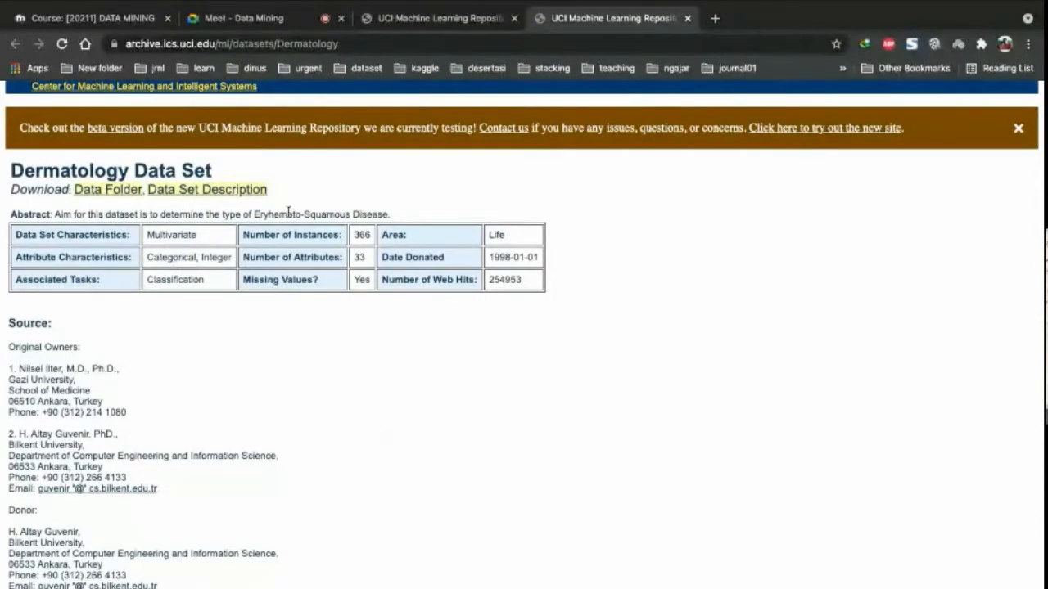
# Step: Return to the UCI classification list and open the Glass Identification data set in a new tab
pyautogui.click(400, 20)
pyautogui.scroll(-4, 368, 438)
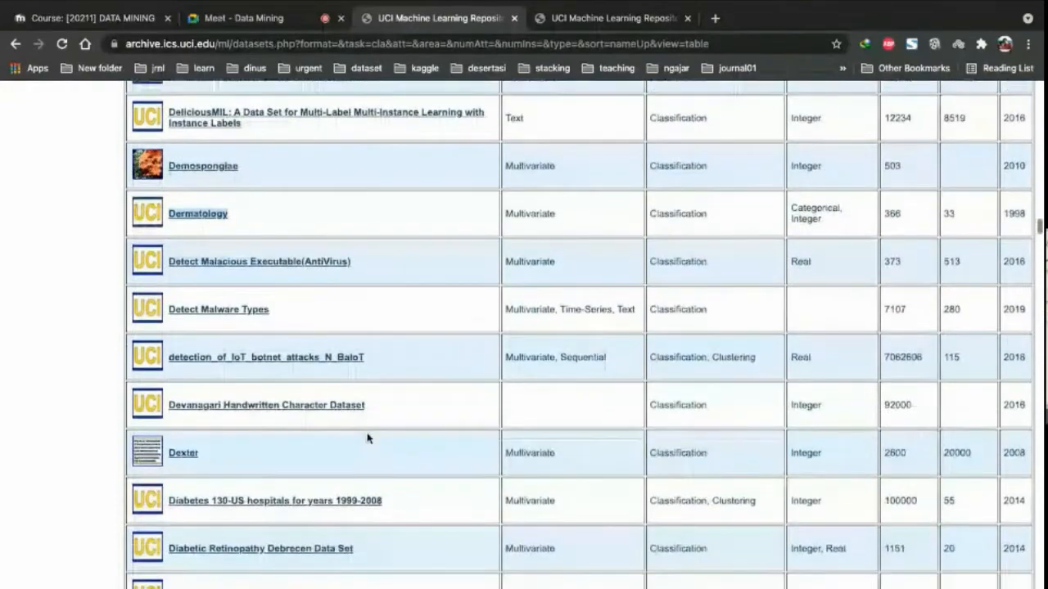
pyautogui.scroll(-4, 368, 439)
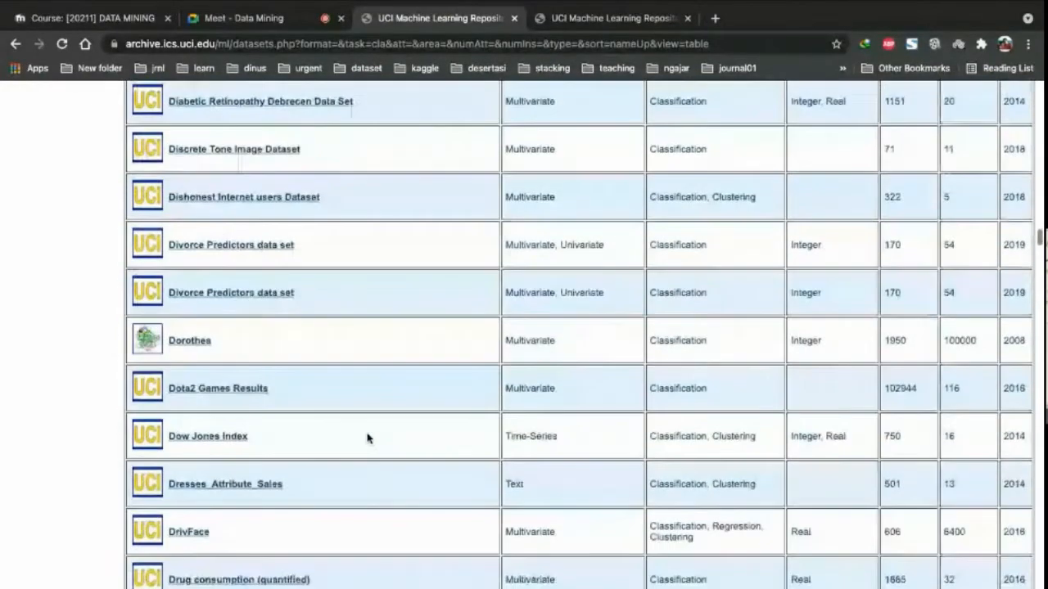
pyautogui.scroll(-5, 368, 439)
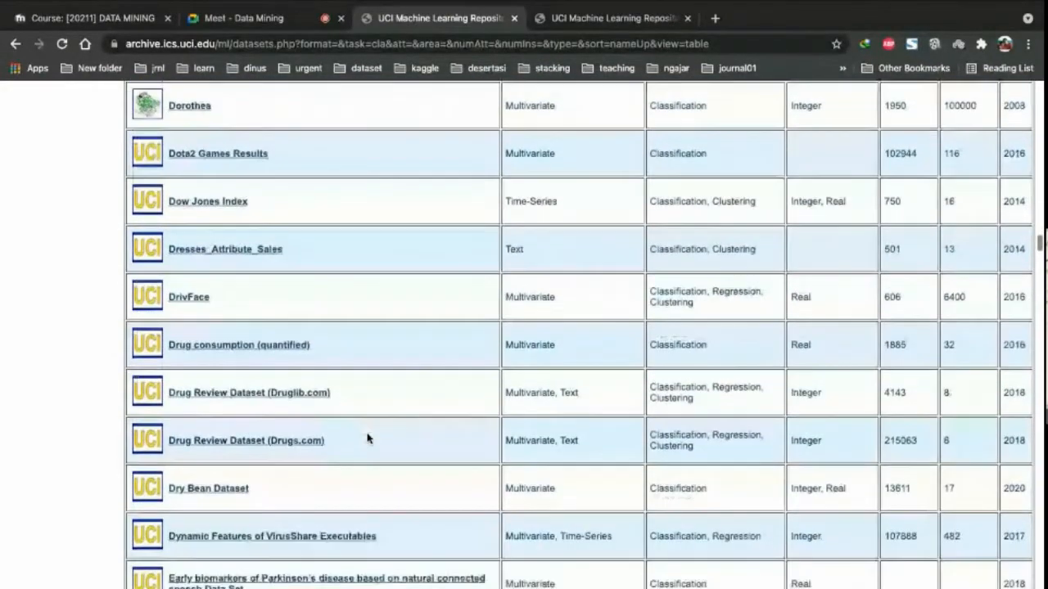
pyautogui.scroll(-2, 368, 439)
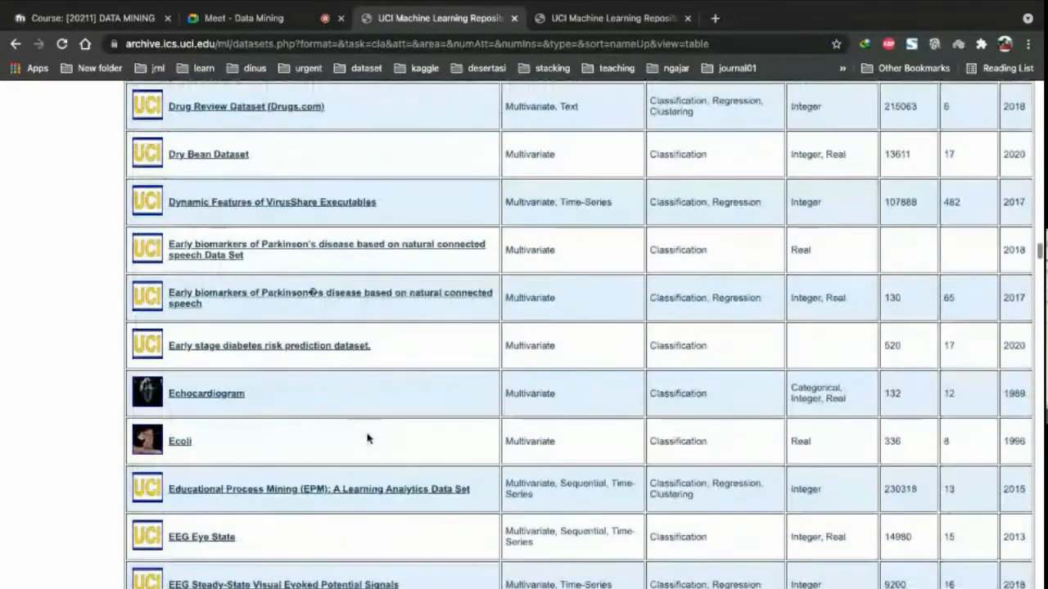
pyautogui.scroll(-9, 367, 439)
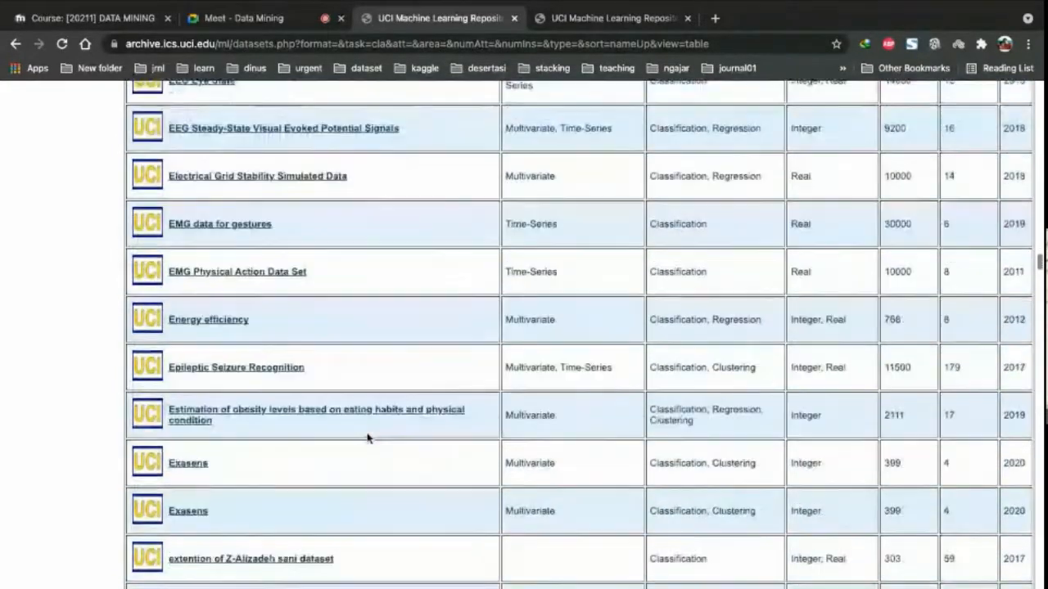
pyautogui.scroll(-6, 367, 439)
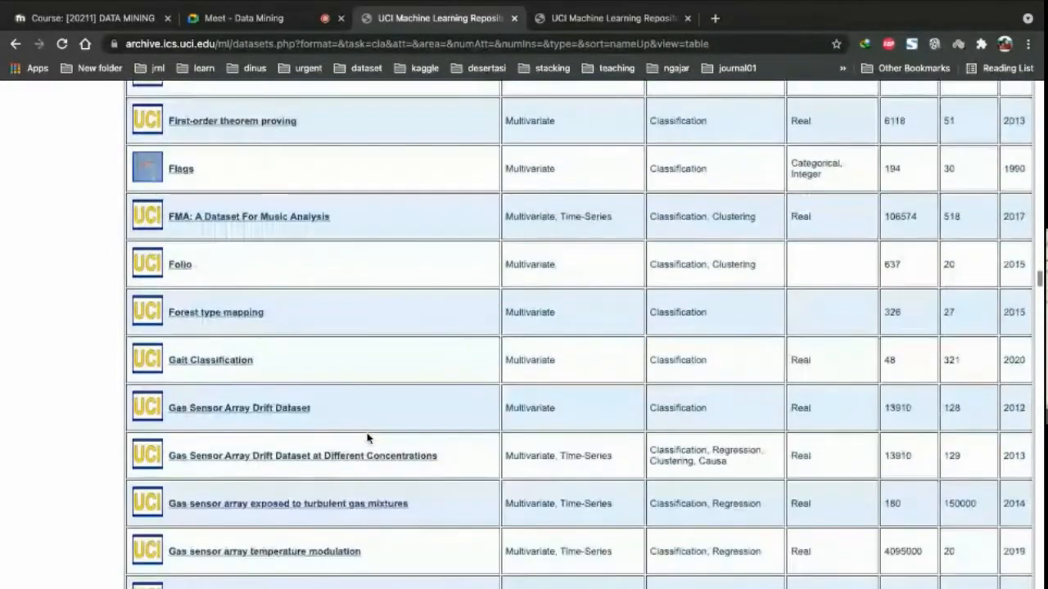
pyautogui.scroll(-8, 368, 439)
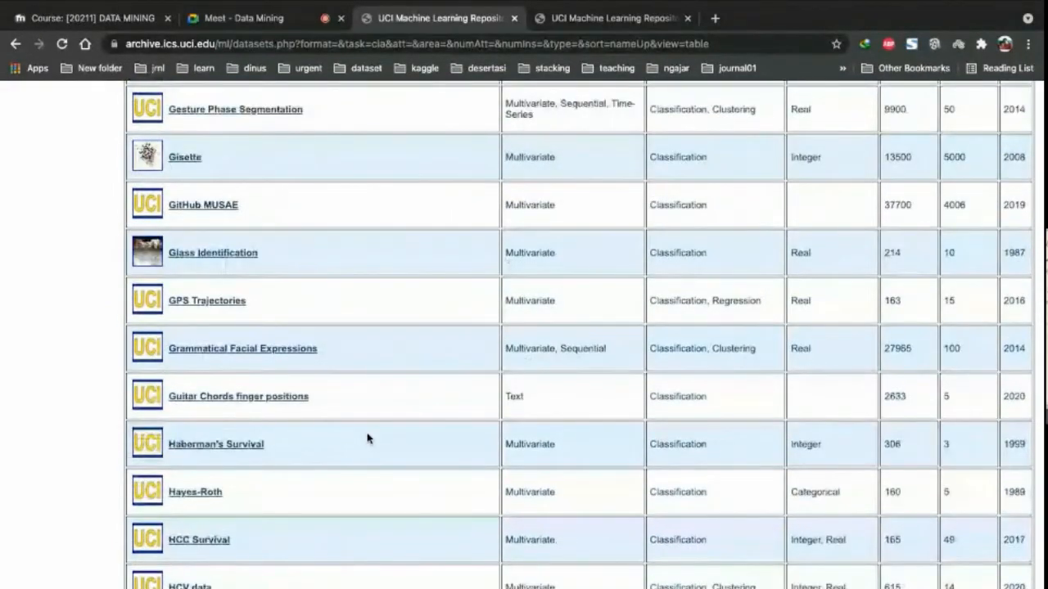
pyautogui.rightClick(221, 261)
pyautogui.click(245, 263)
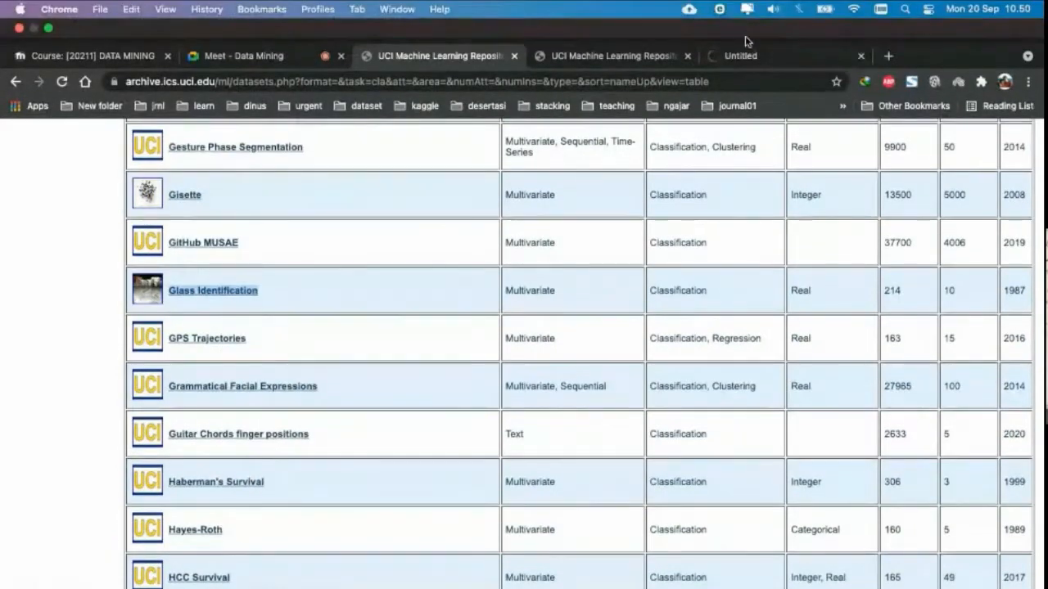
# Step: Check the characteristics and missing-values entry of the Glass Identification data set, and close its page
pyautogui.click(788, 57)
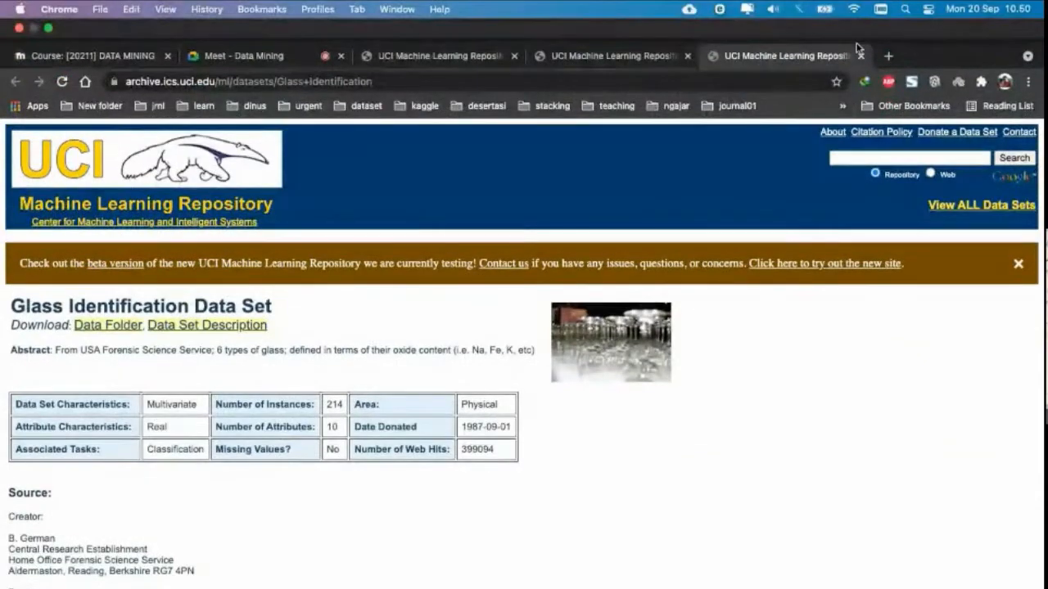
pyautogui.click(859, 57)
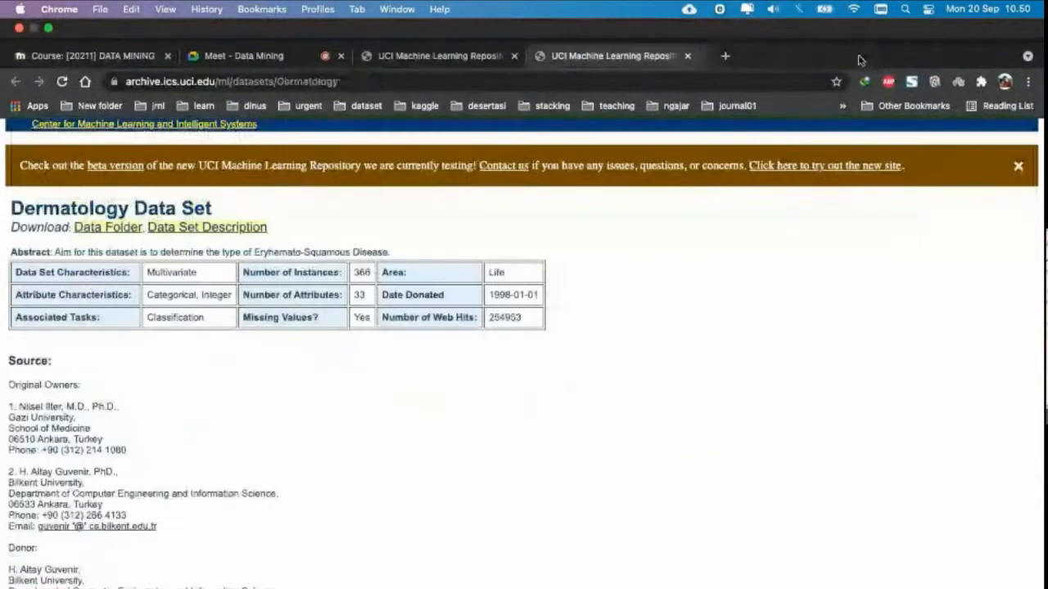
# Step: Save dermatology.data from the Dermatology data folder and view it full screen in Sublime Text
pyautogui.scroll(-2, 374, 303)
pyautogui.scroll(2, 374, 303)
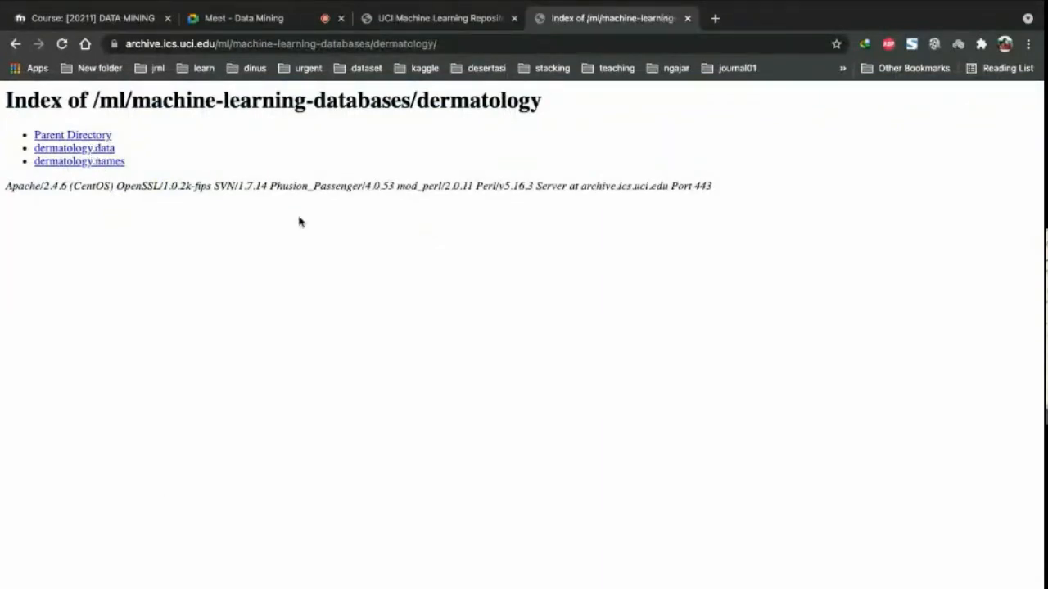
pyautogui.press('super+s')
pyautogui.click(757, 467)
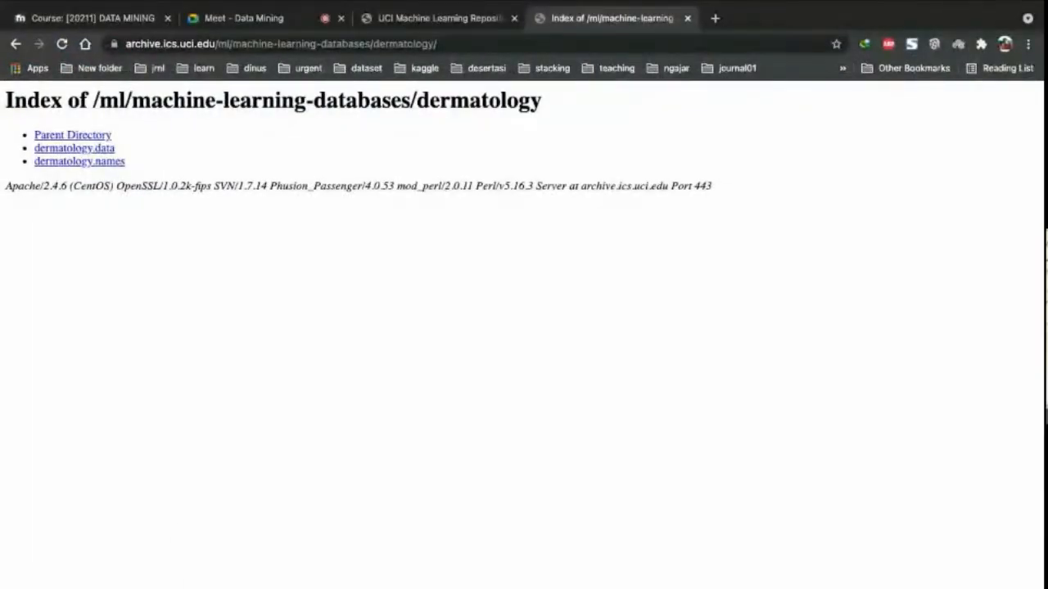
pyautogui.hotkey('ctrl', 'Left')
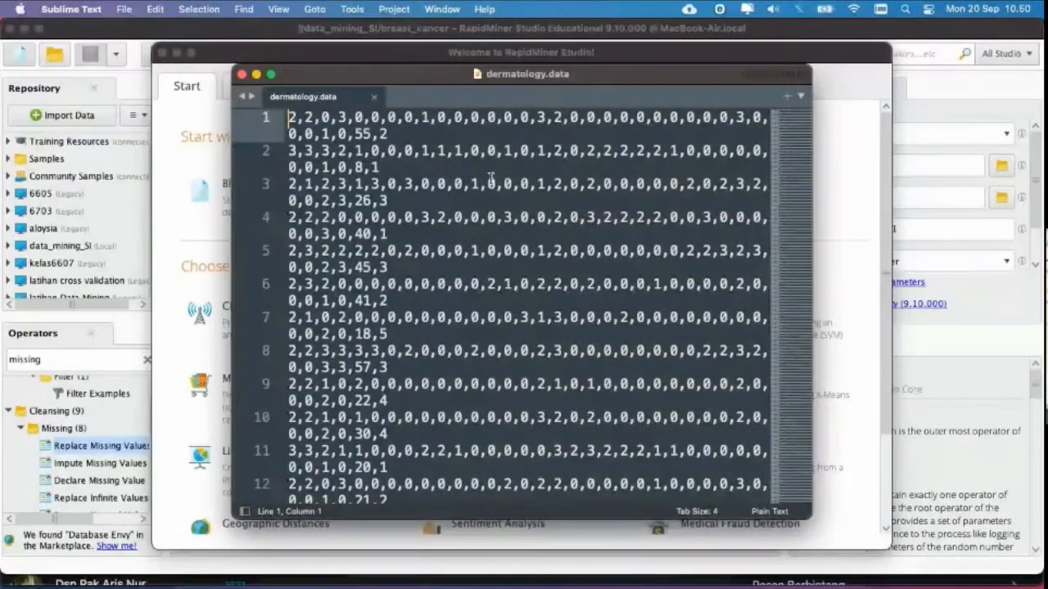
pyautogui.click(272, 75)
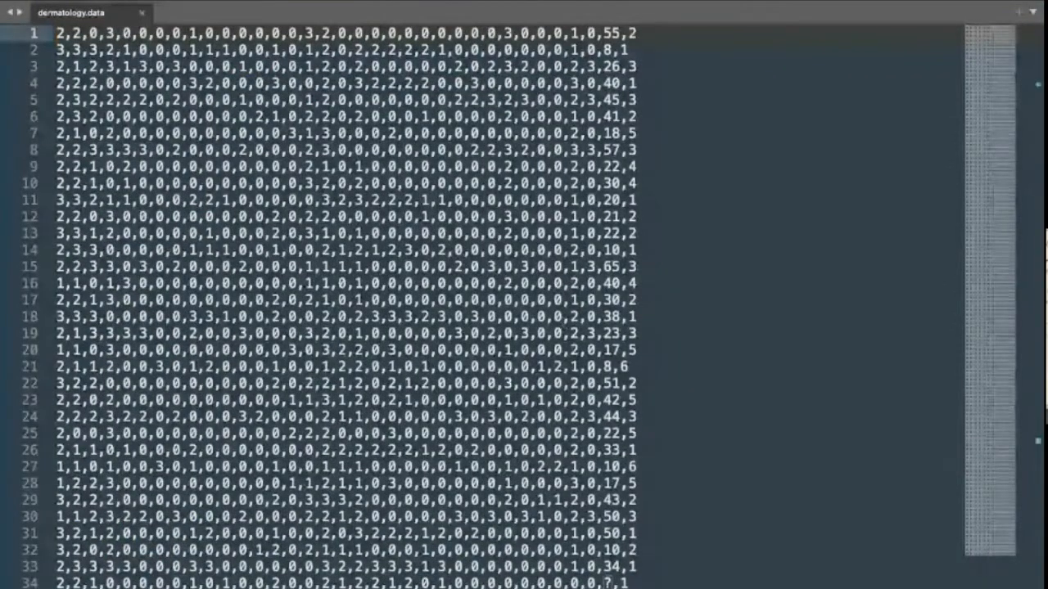
# Step: Replace all "?" entries throughout dermatology.data, and return to RapidMiner's start screen
pyautogui.doubleClick(606, 583)
pyautogui.scroll(-3, 655, 541)
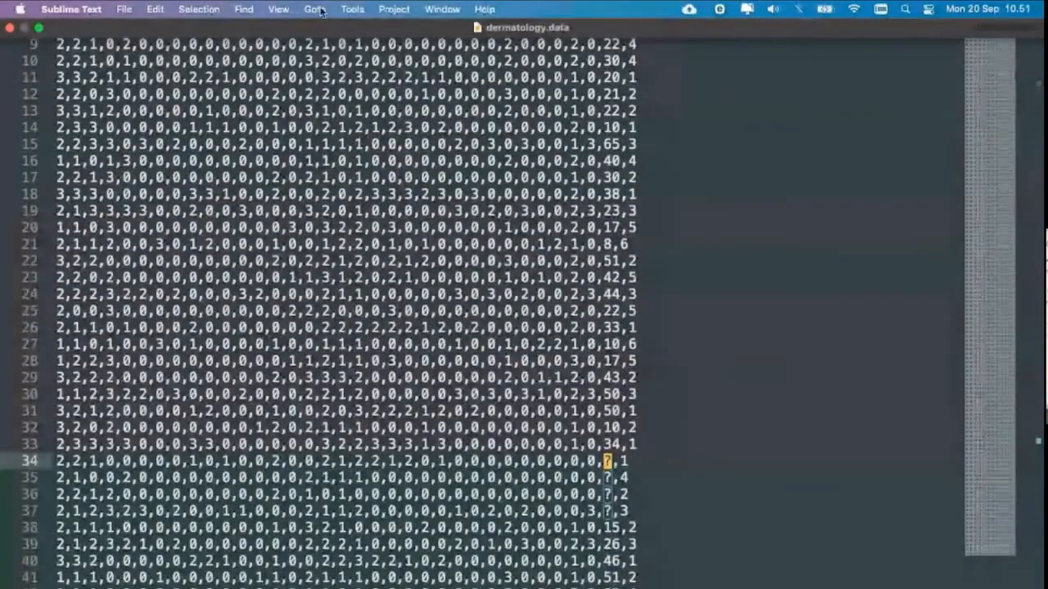
pyautogui.click(243, 9)
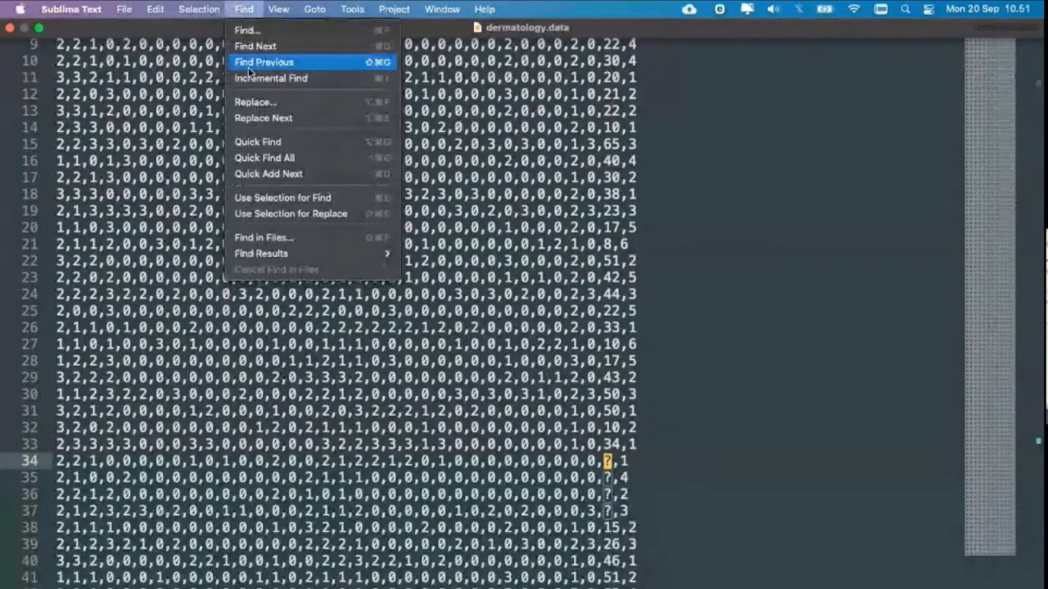
pyautogui.click(254, 102)
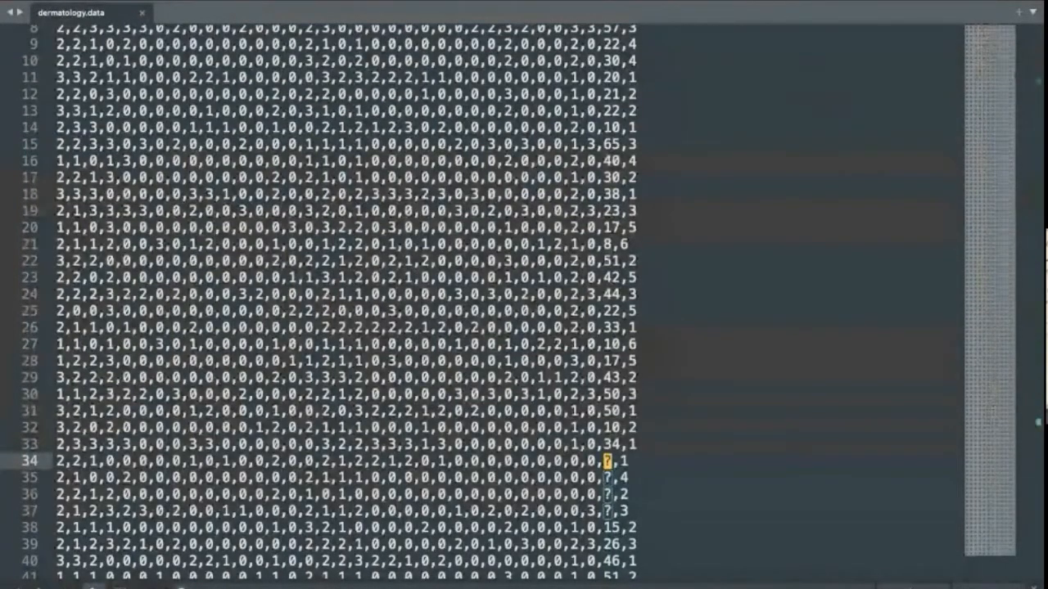
pyautogui.click(974, 586)
pyautogui.click(775, 463)
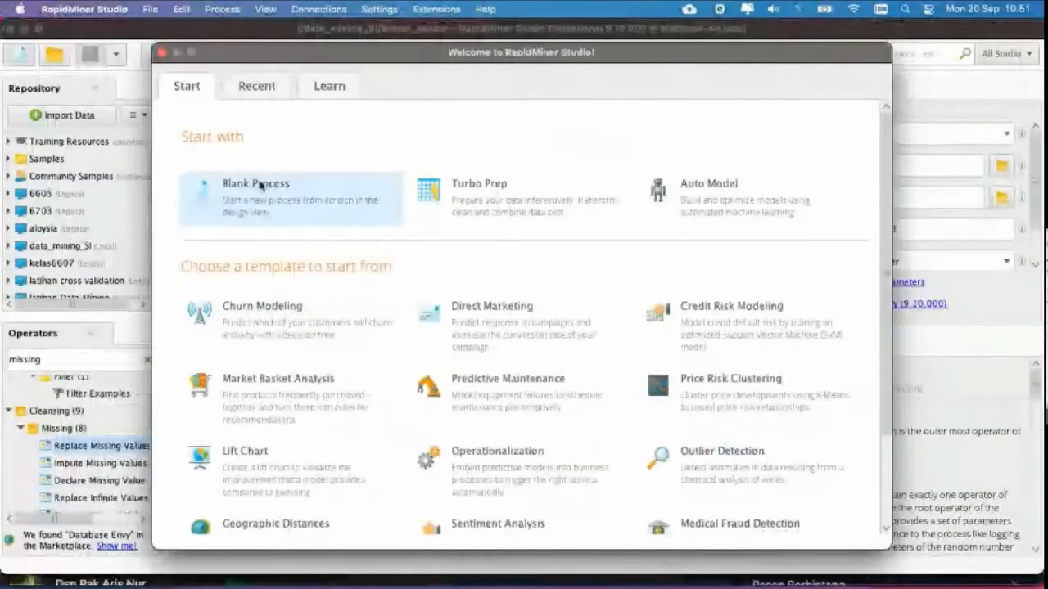
# Step: Start a blank process and add a Read CSV operator to it
pyautogui.click(263, 185)
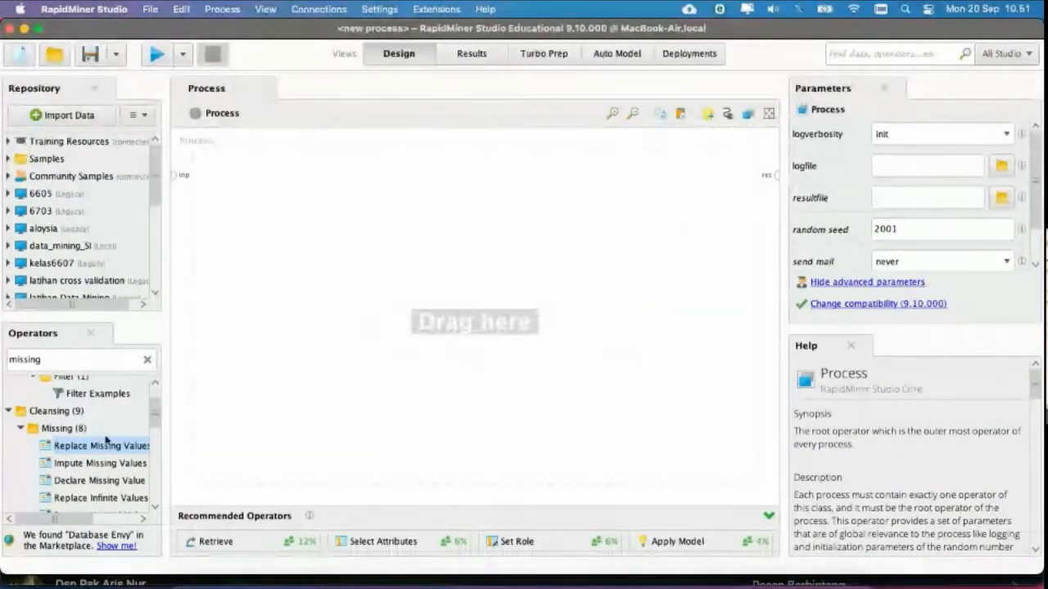
pyautogui.scroll(2, 106, 440)
pyautogui.click(86, 359)
pyautogui.write('read csv')
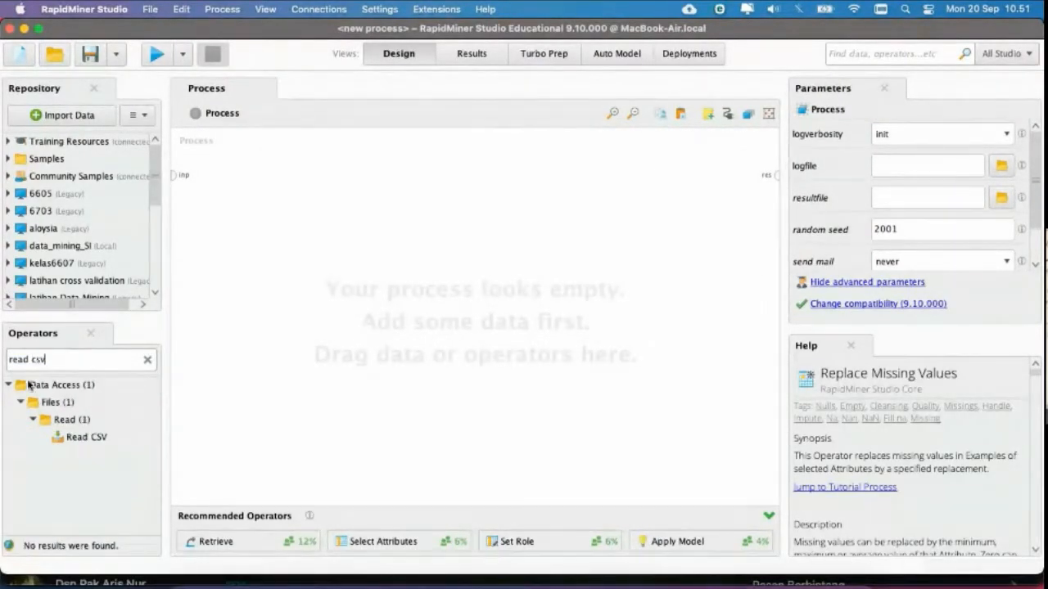
pyautogui.moveTo(82, 437); pyautogui.dragTo(287, 191)
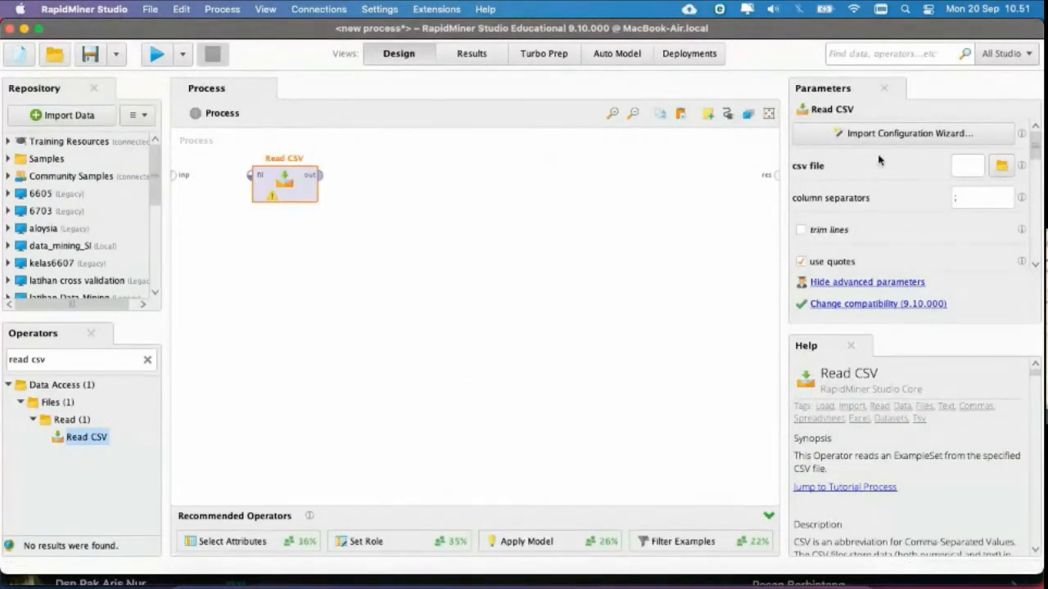
# Step: Open Read CSV's import configuration wizard and select dermatology.data in the Downloads folder, listing all file types
pyautogui.click(851, 136)
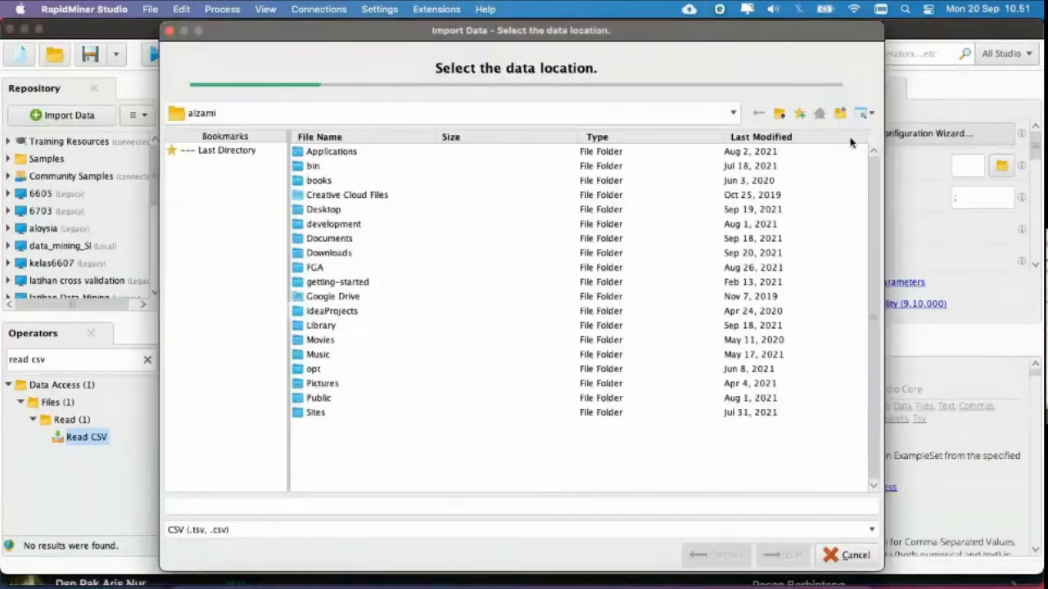
pyautogui.click(227, 152)
pyautogui.click(332, 532)
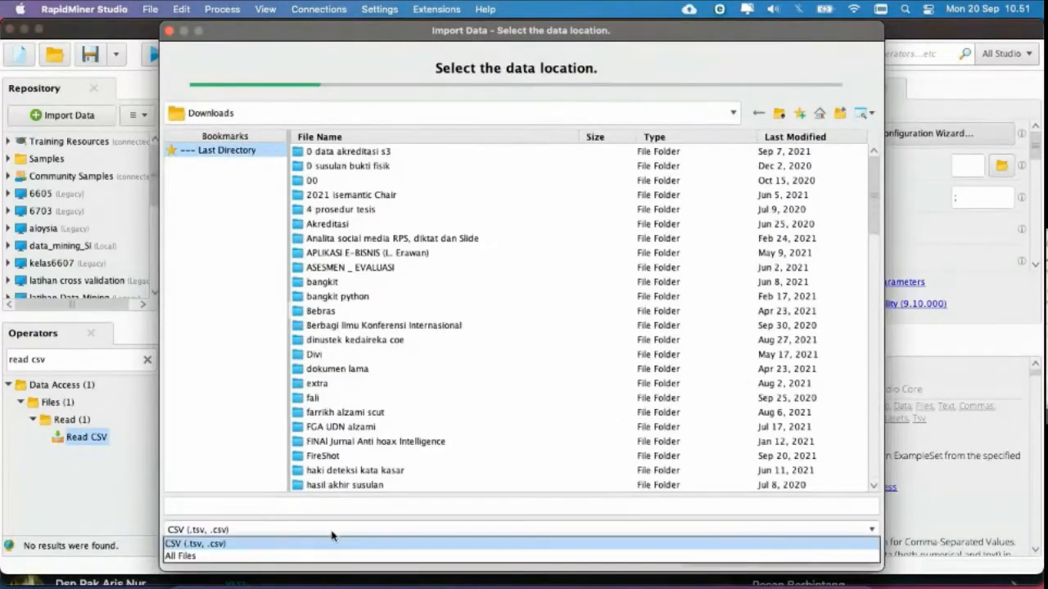
pyautogui.click(331, 555)
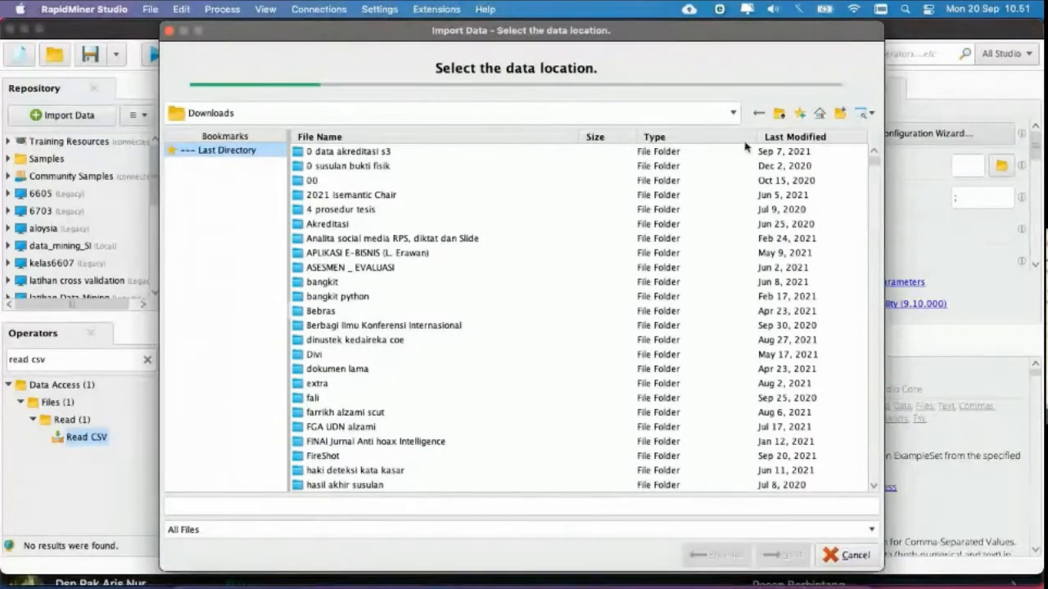
pyautogui.click(798, 137)
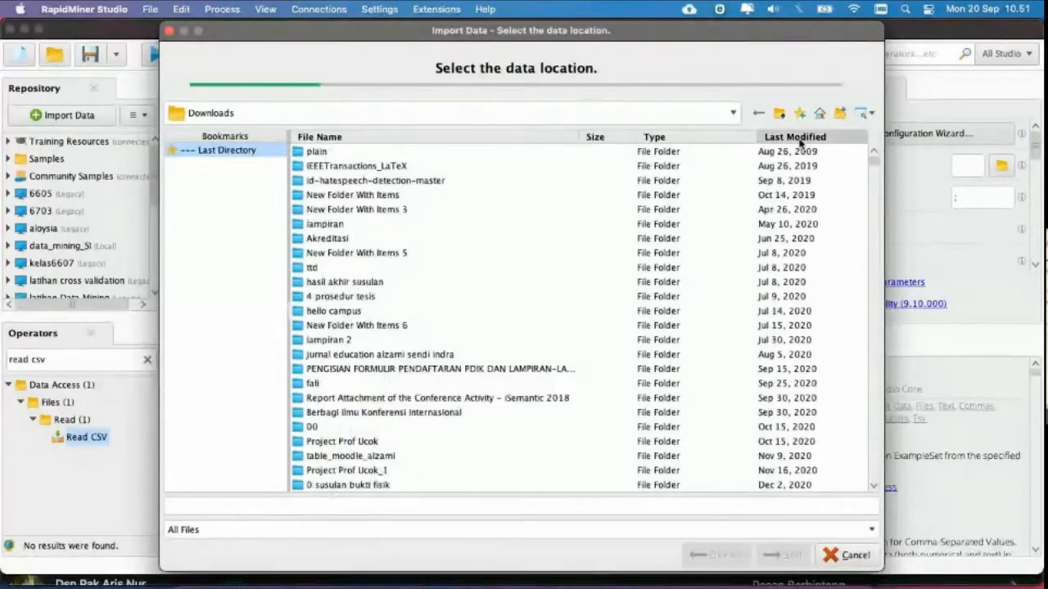
pyautogui.click(797, 138)
pyautogui.click(335, 153)
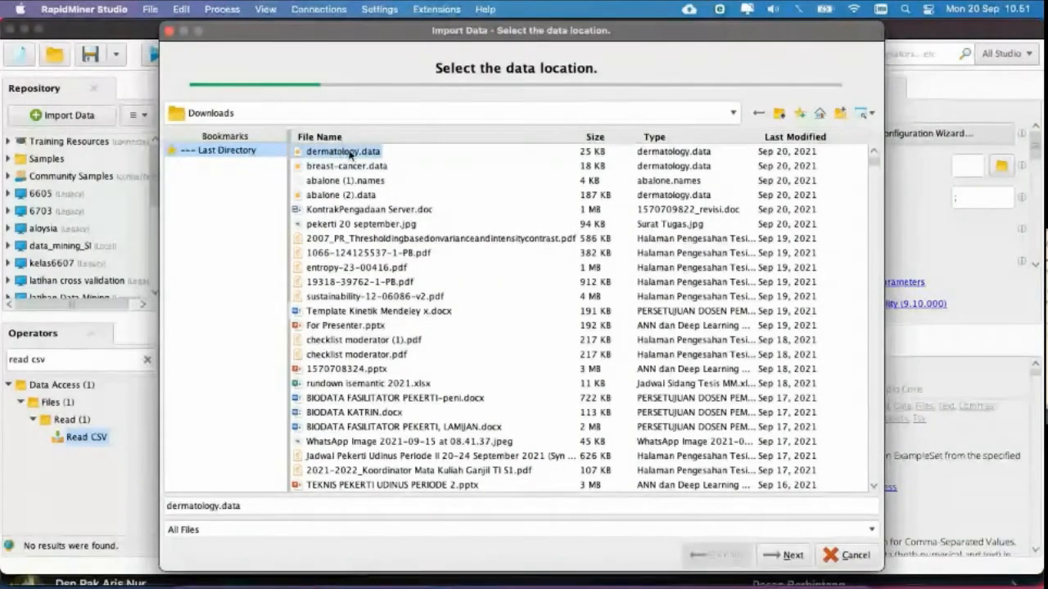
# Step: Turn off the header row in the data format settings and continue to column formatting
pyautogui.click(786, 555)
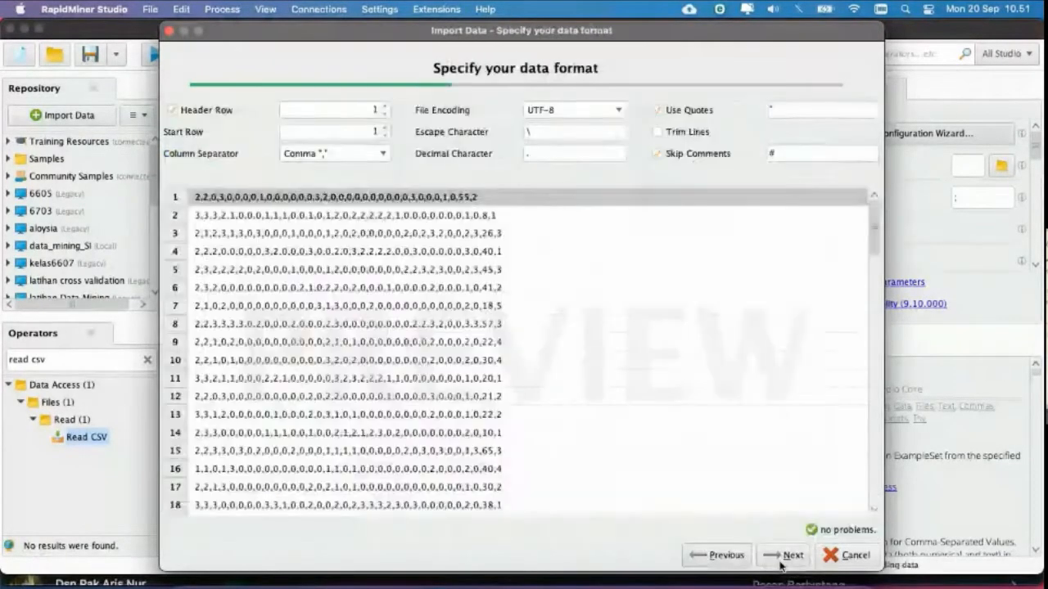
pyautogui.click(178, 111)
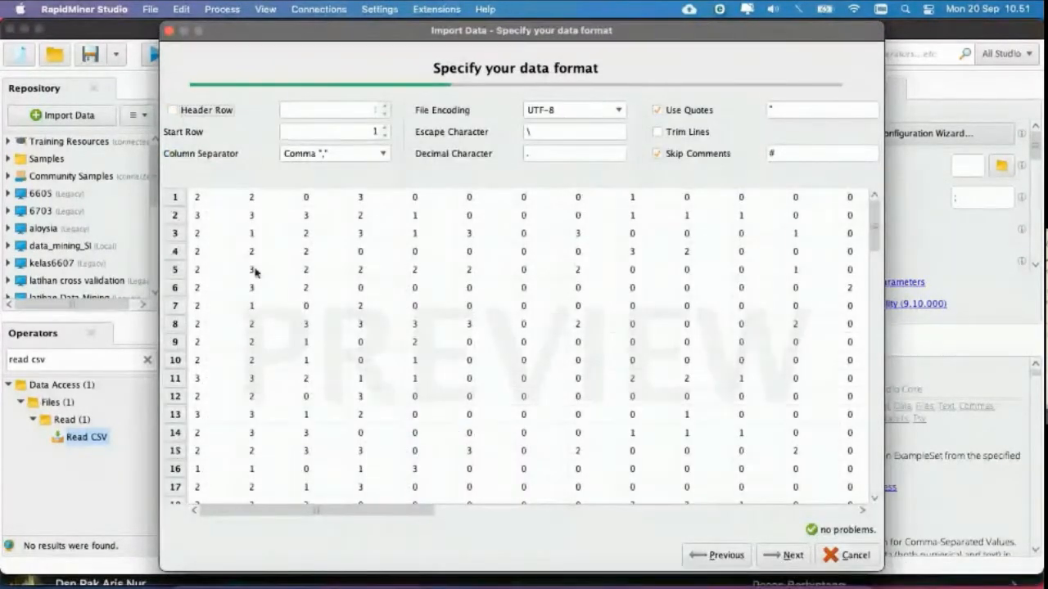
pyautogui.click(773, 556)
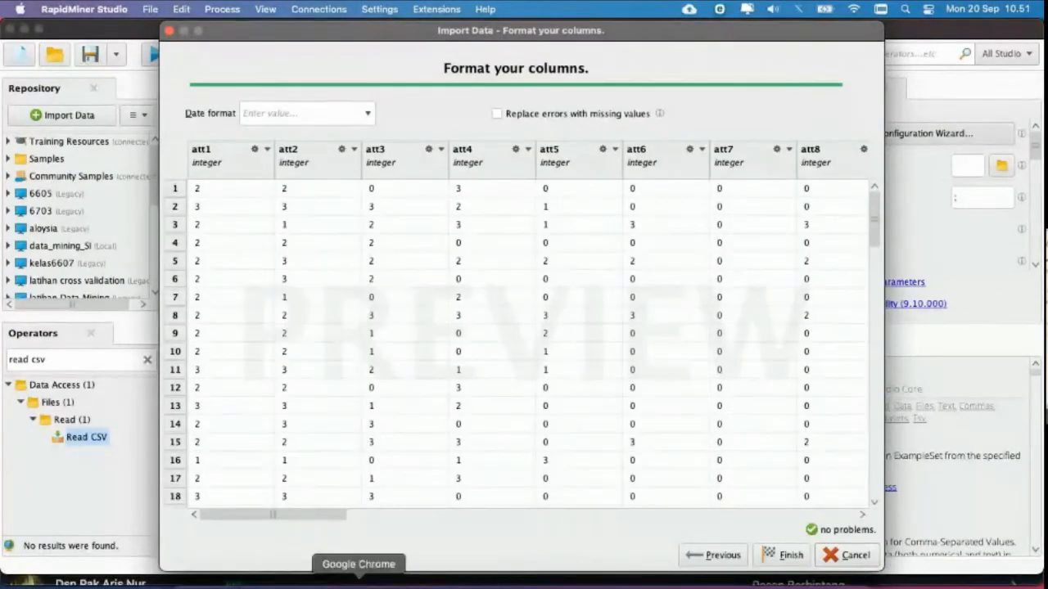
# Step: Switch to Chrome and review the Dermatology page's attribute count, data set information and attribute list
pyautogui.click(311, 578)
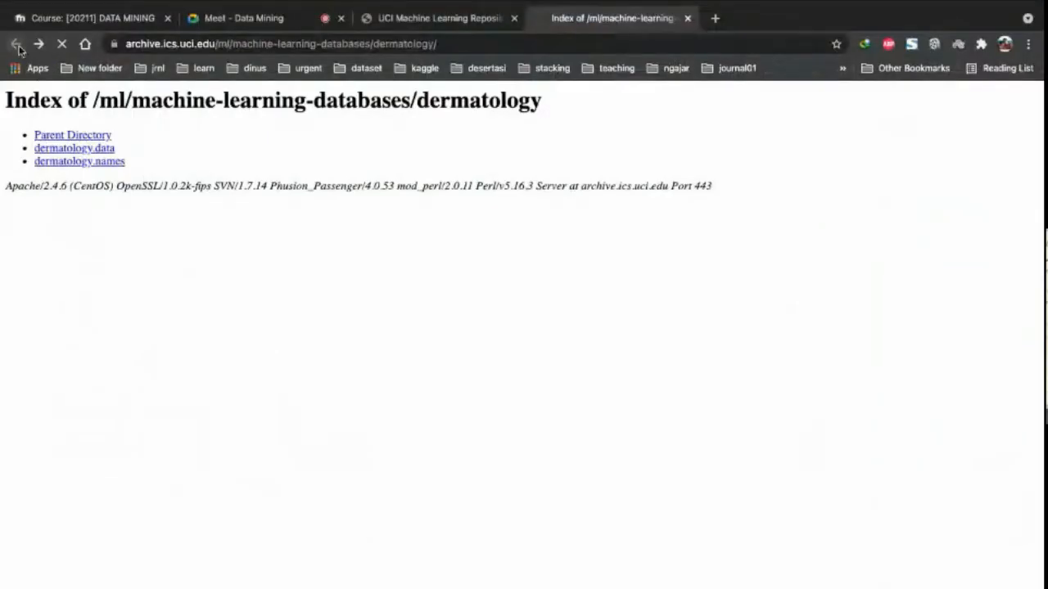
pyautogui.scroll(-3, 489, 362)
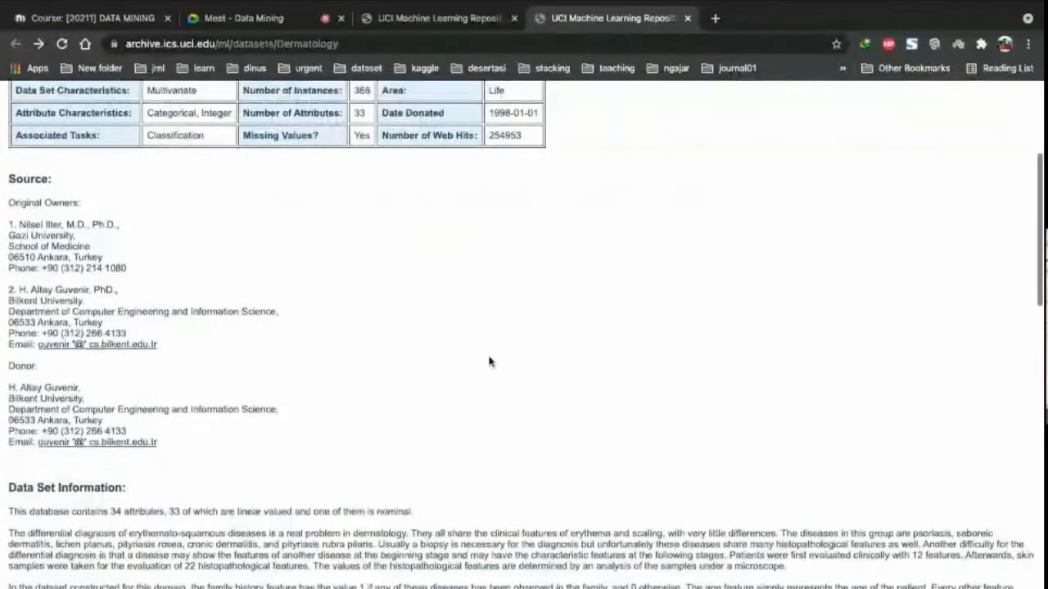
pyautogui.scroll(-3, 489, 362)
pyautogui.scroll(-3, 489, 361)
pyautogui.scroll(-5, 489, 356)
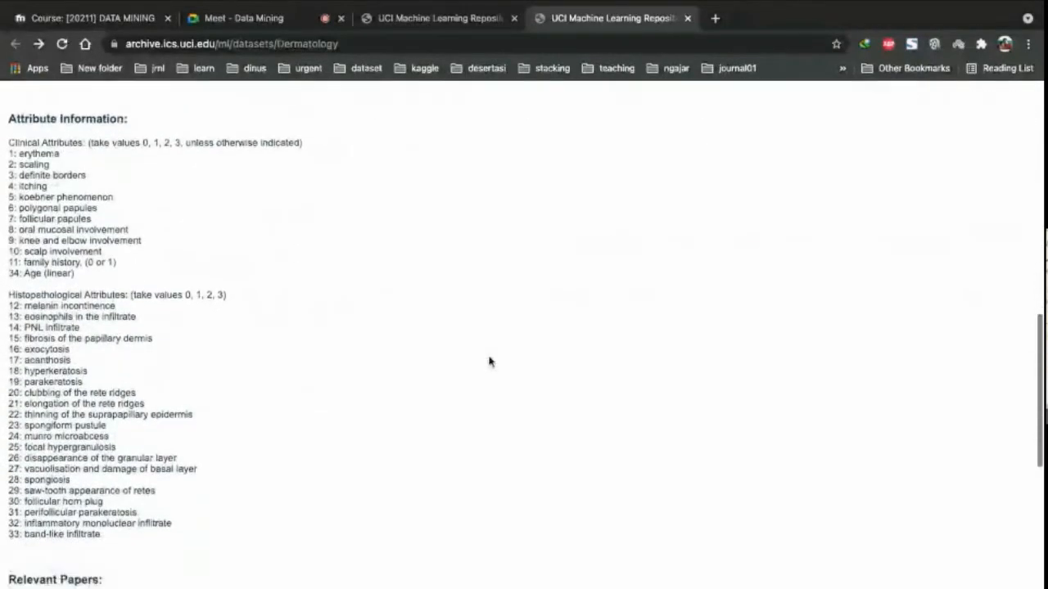
pyautogui.scroll(15, 489, 361)
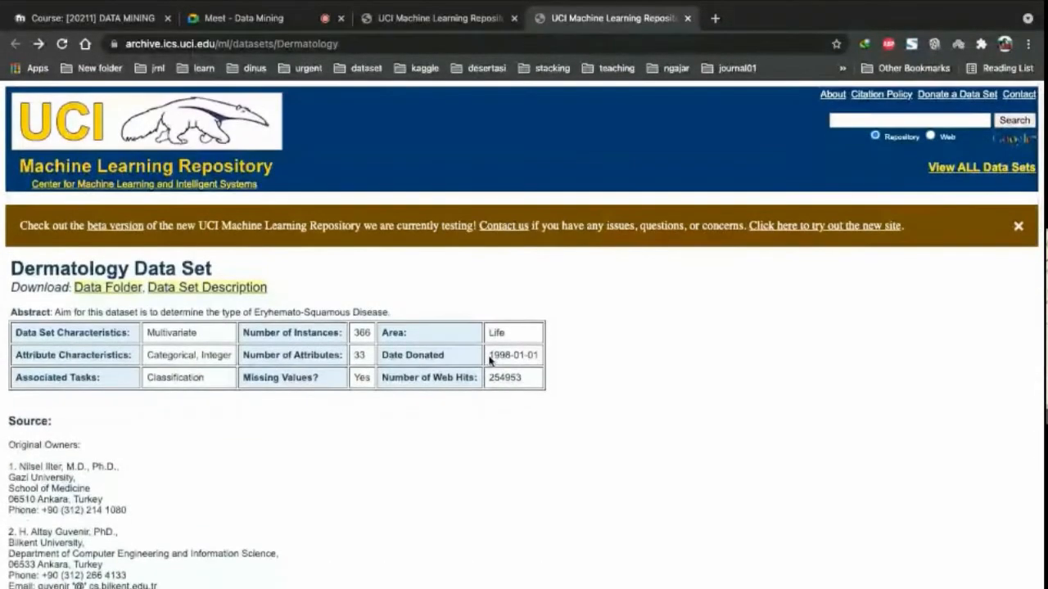
pyautogui.keyDown('ctrl'); pyautogui.scroll(3, 523, 353); pyautogui.keyUp('ctrl')
pyautogui.hscroll(-2, 522, 352)
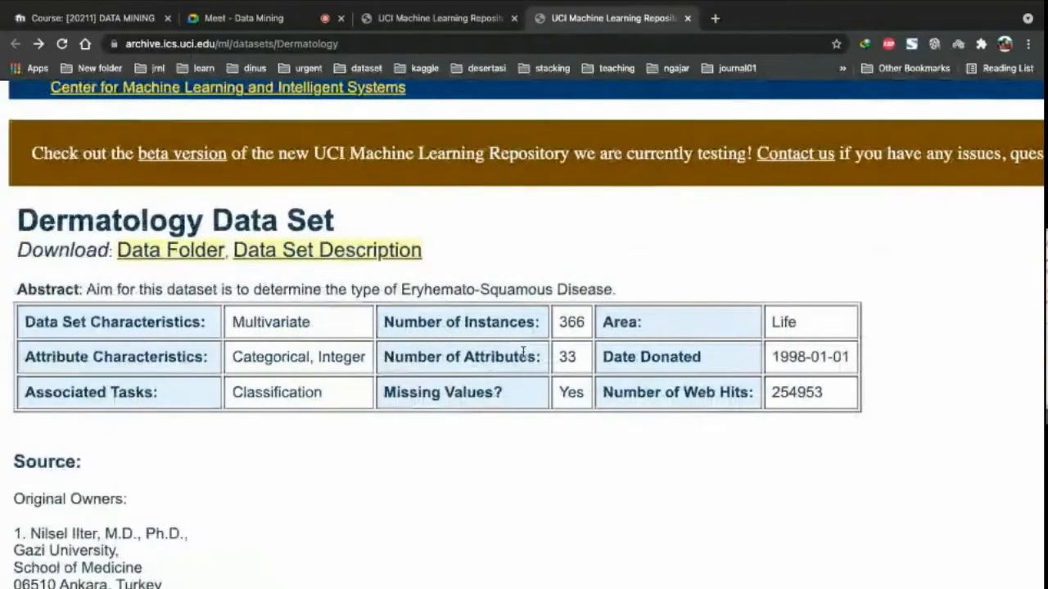
pyautogui.scroll(-6, 524, 355)
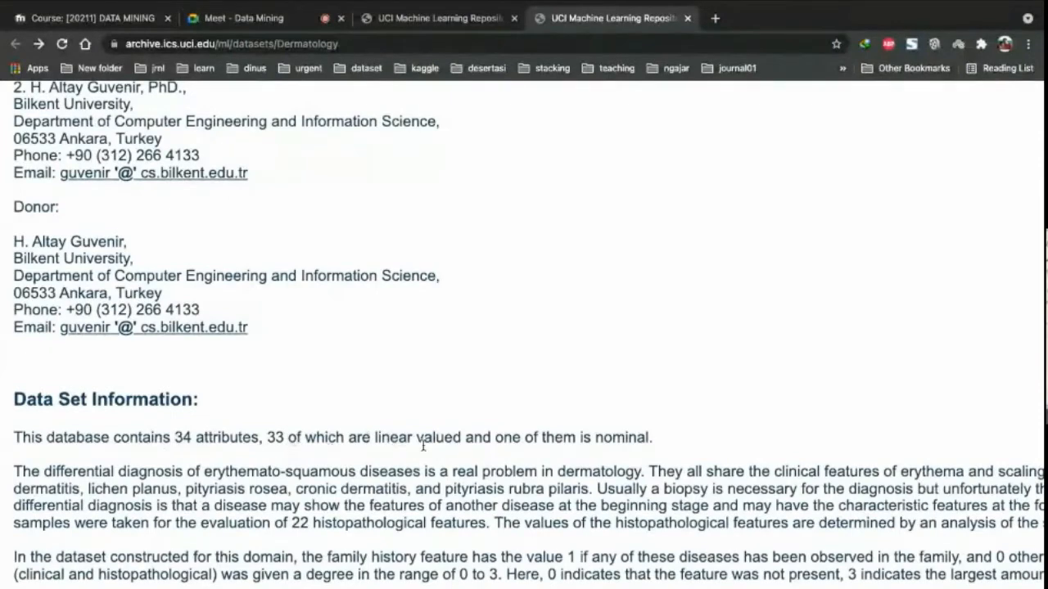
pyautogui.scroll(-2, 538, 437)
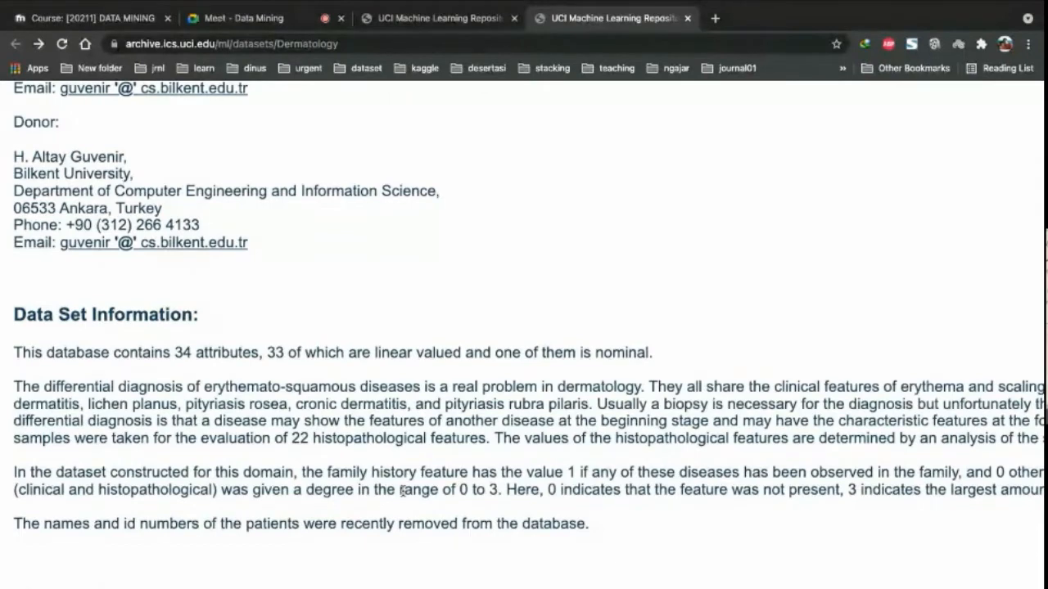
pyautogui.scroll(-6, 401, 490)
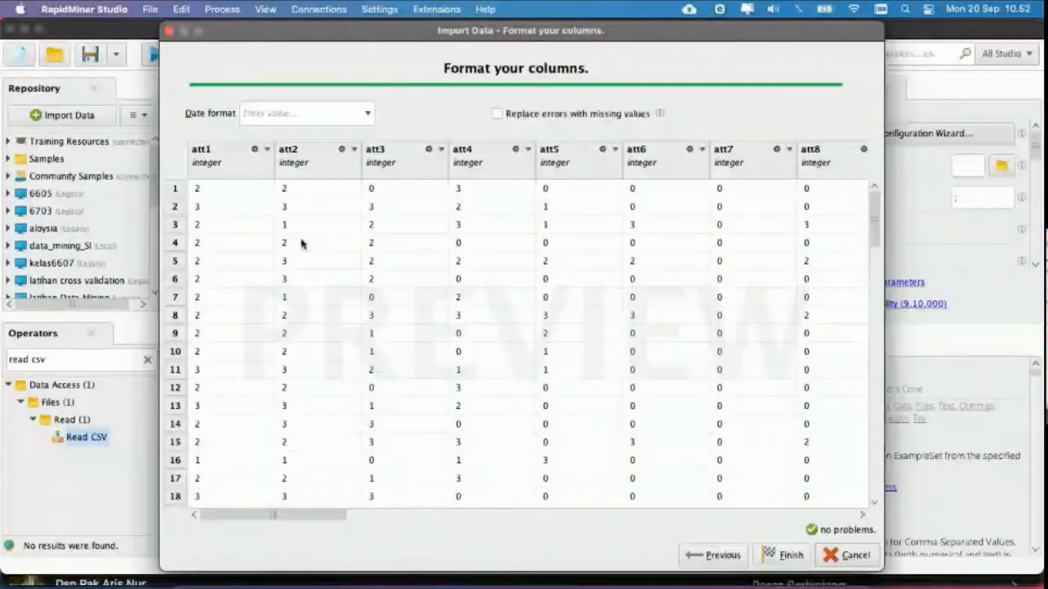
# Step: Examine the previewed Dermatology columns from att1 through att35 and back, checking their data types and values
pyautogui.hscroll(10, 568, 170)
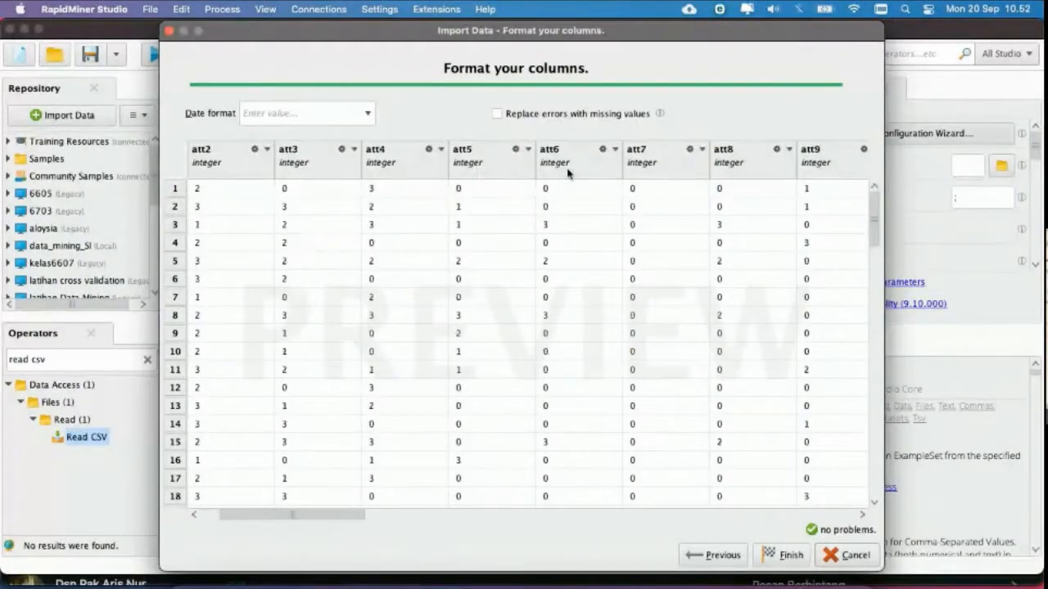
pyautogui.hscroll(8, 568, 172)
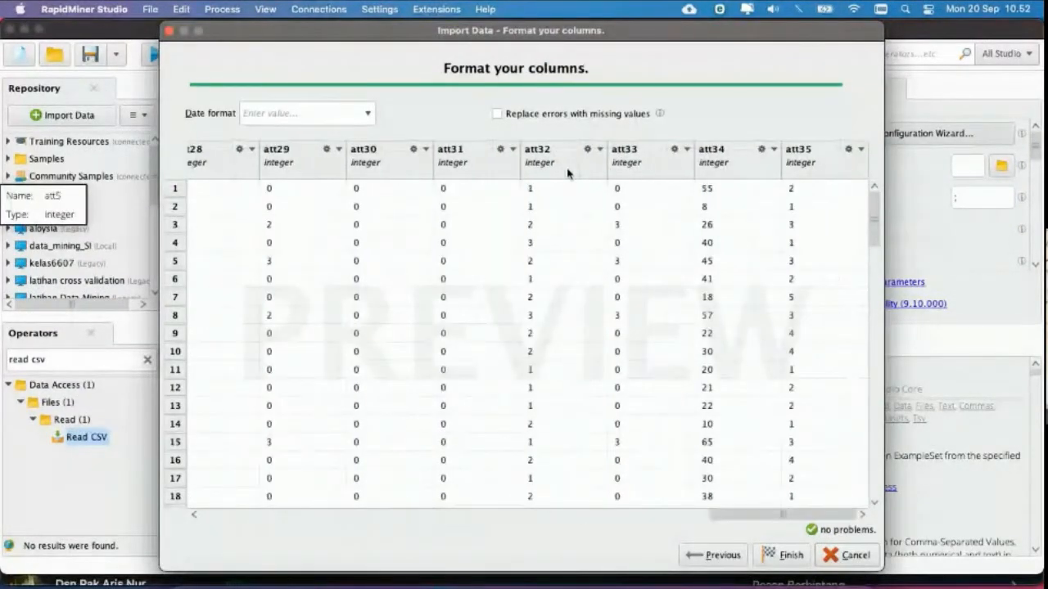
pyautogui.hscroll(-3, 568, 172)
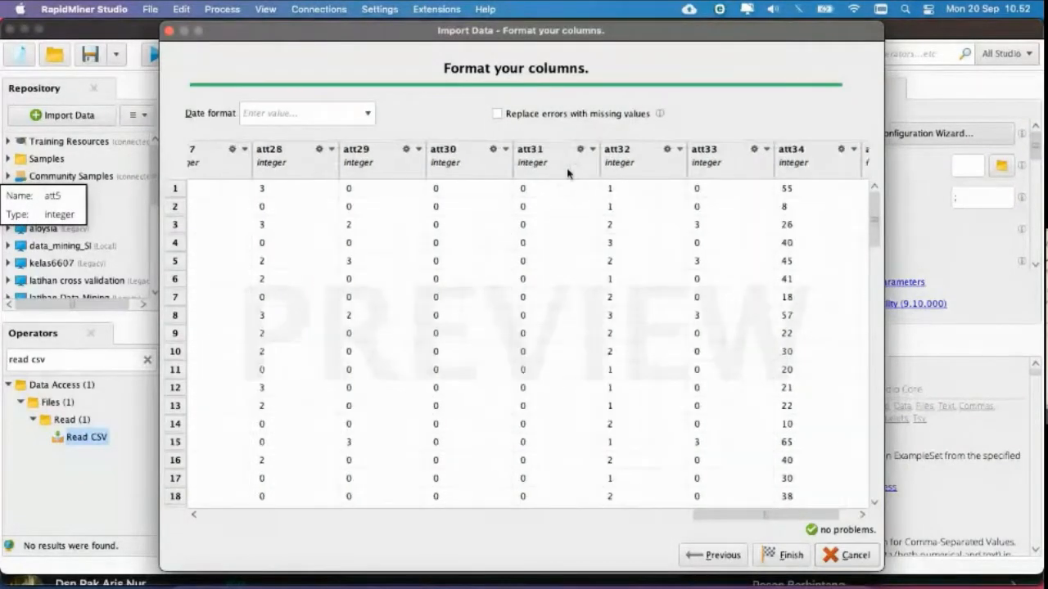
pyautogui.hscroll(-5, 567, 172)
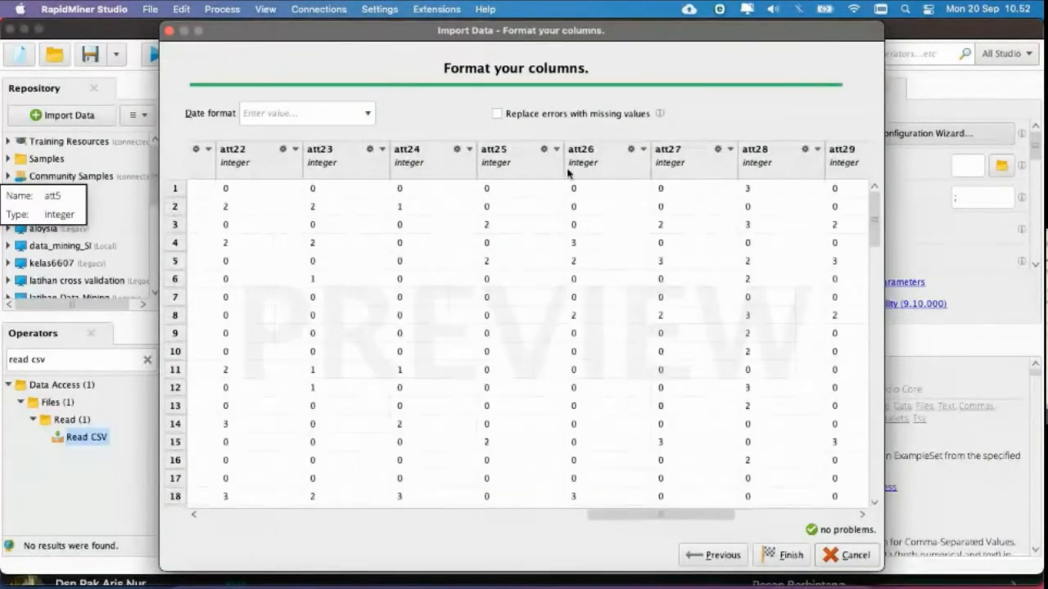
pyautogui.hscroll(-6, 567, 172)
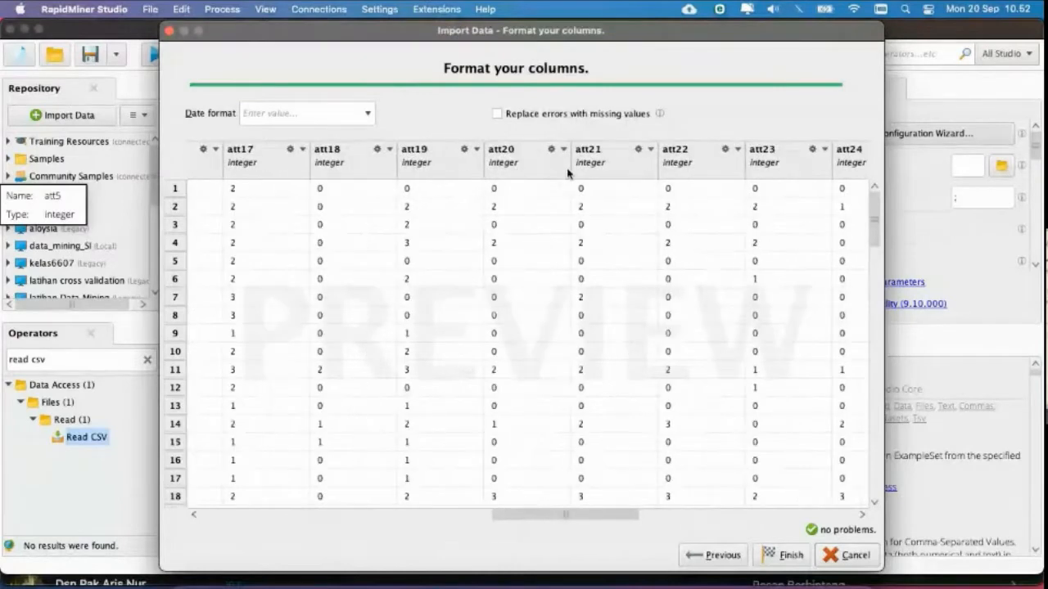
pyautogui.hscroll(-4, 568, 171)
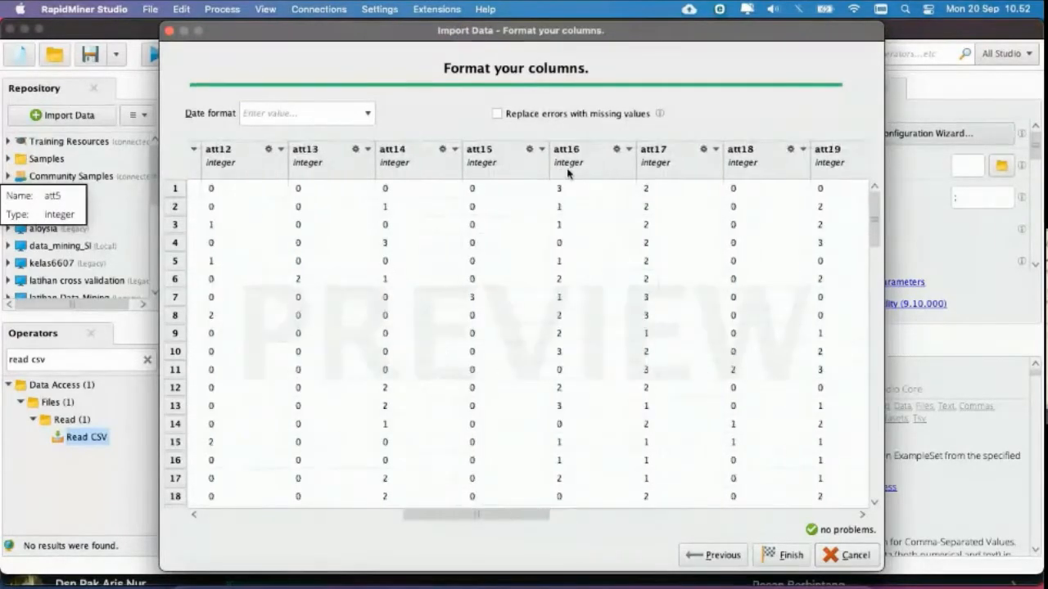
pyautogui.hscroll(-5, 568, 172)
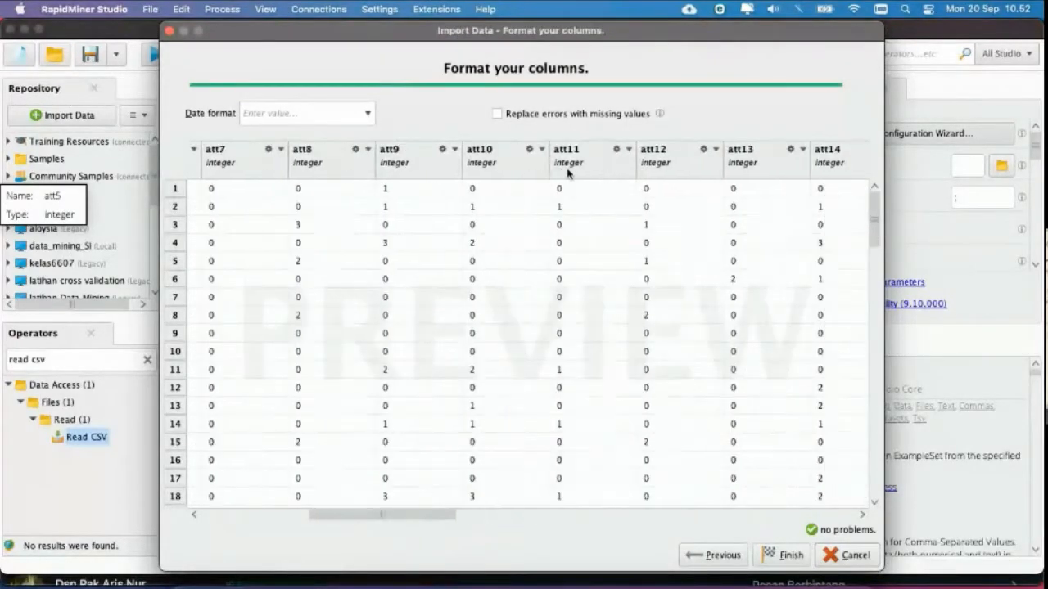
pyautogui.hscroll(-3, 568, 172)
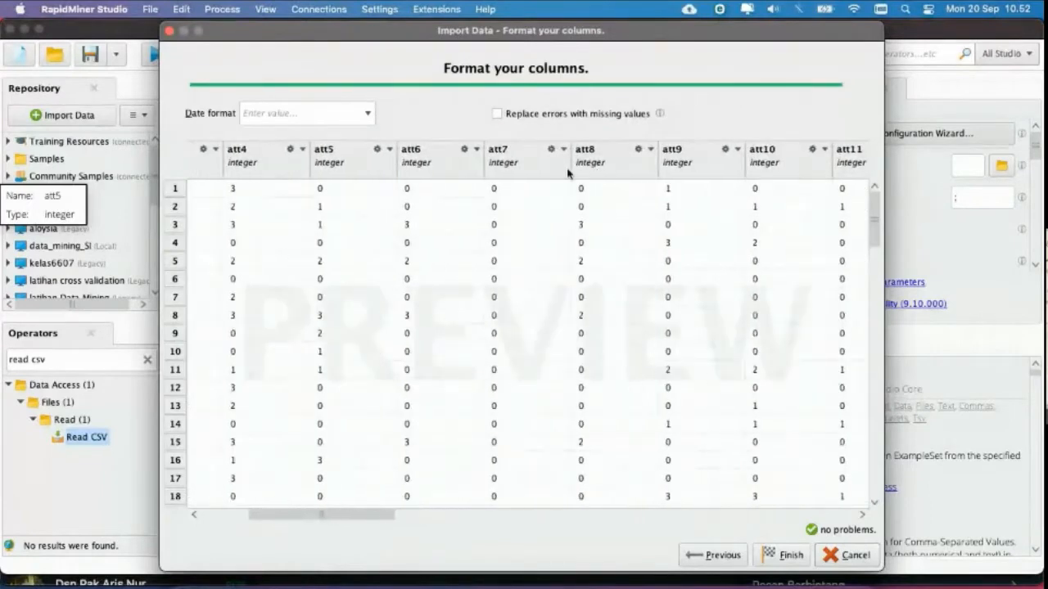
pyautogui.hscroll(-1, 568, 171)
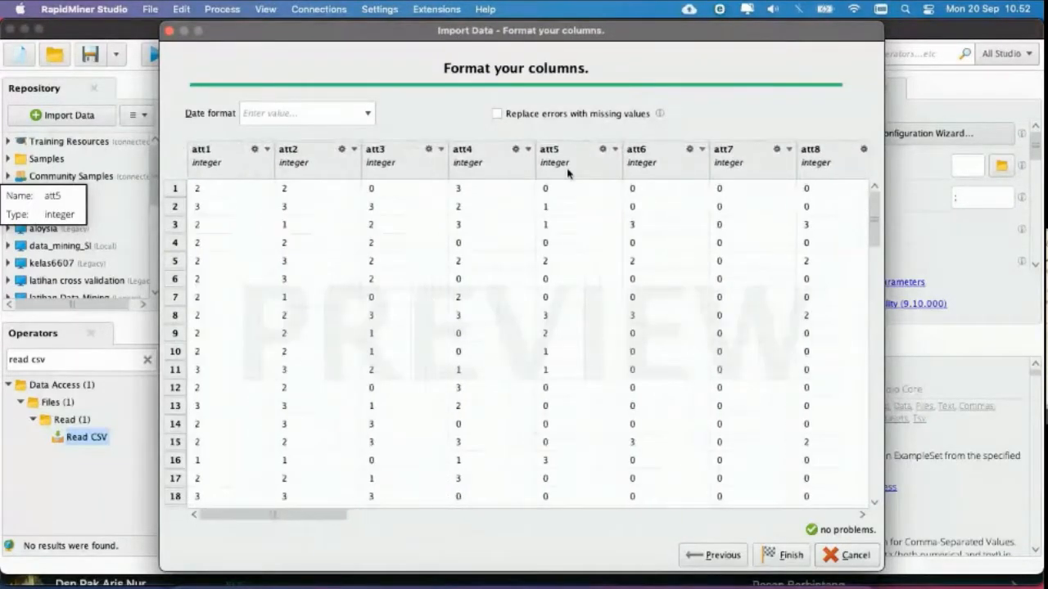
# Step: Switch to Chrome and read the Dermatology page's data set information on the clinical, histopathological, family history and age features
pyautogui.press('super+Tab')
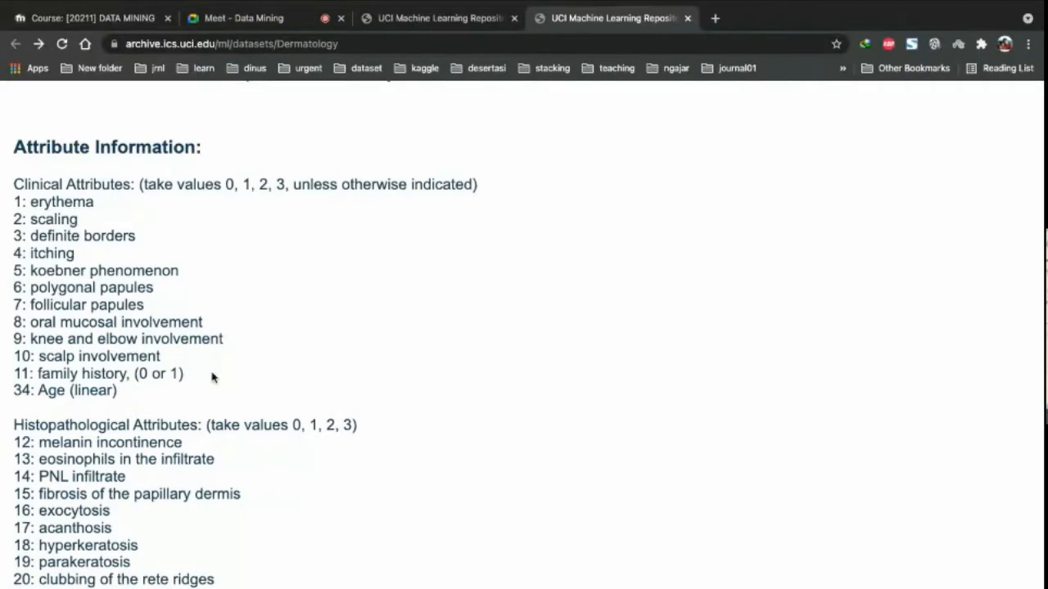
pyautogui.scroll(-3, 212, 374)
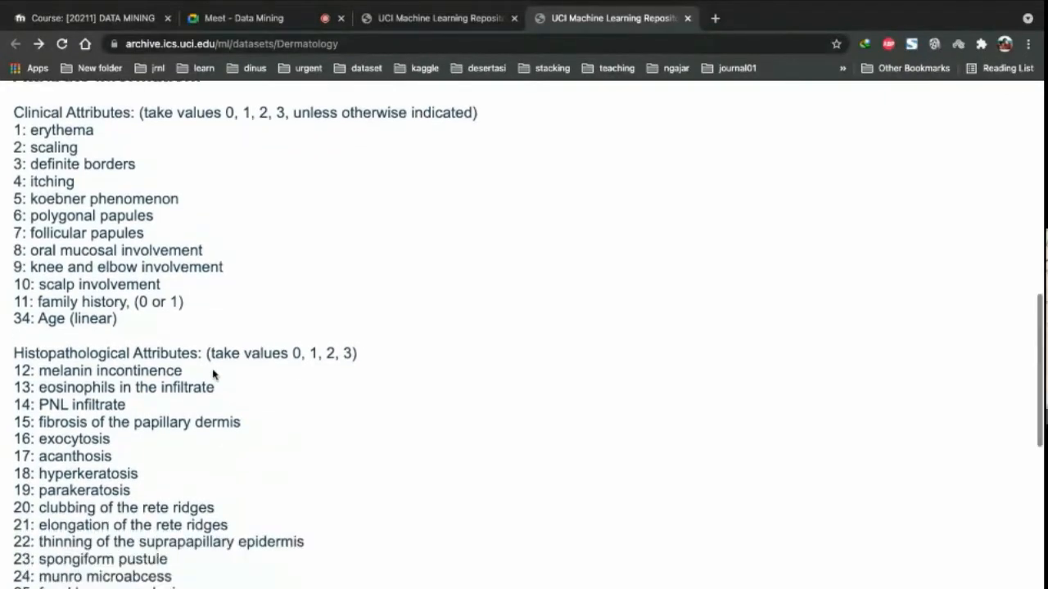
pyautogui.scroll(5, 213, 374)
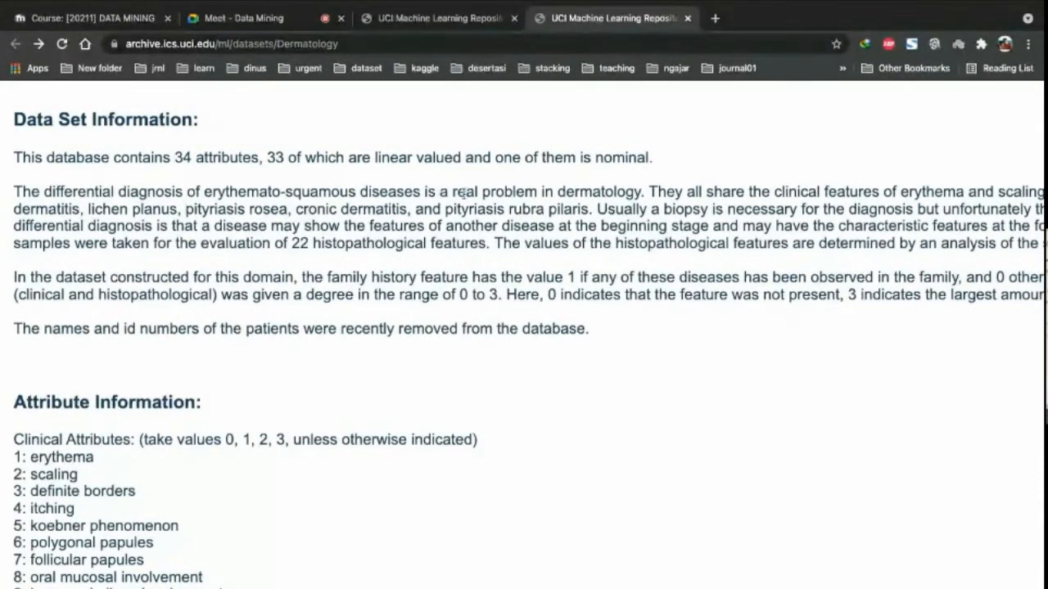
pyautogui.hscroll(5, 464, 194)
pyautogui.hscroll(4, 464, 194)
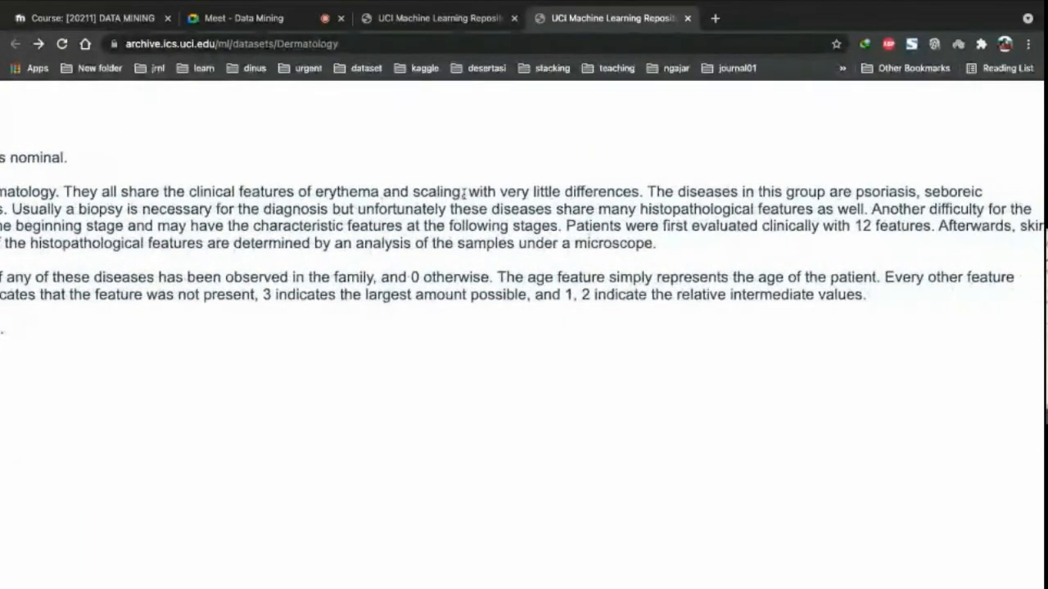
pyautogui.hscroll(-9, 464, 194)
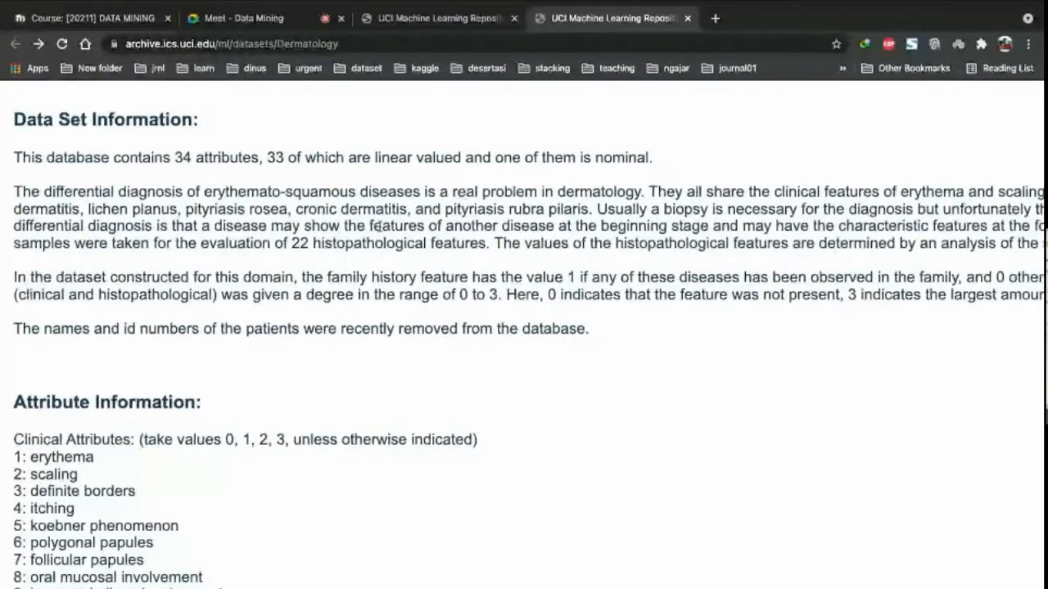
pyautogui.hscroll(4, 466, 213)
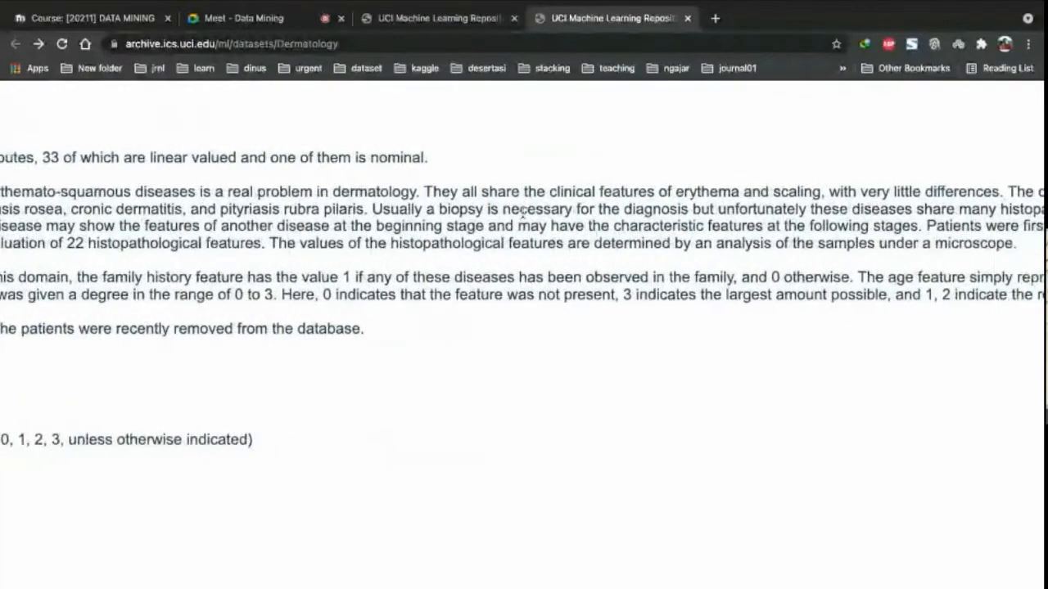
pyautogui.hscroll(4, 522, 214)
pyautogui.hscroll(-9, 521, 213)
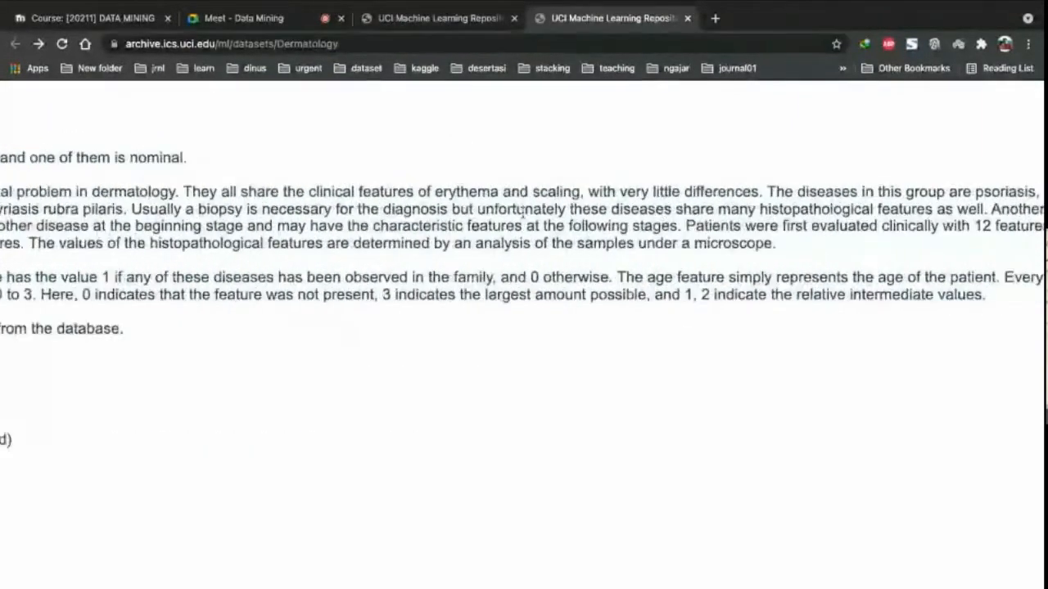
pyautogui.hscroll(6, 546, 235)
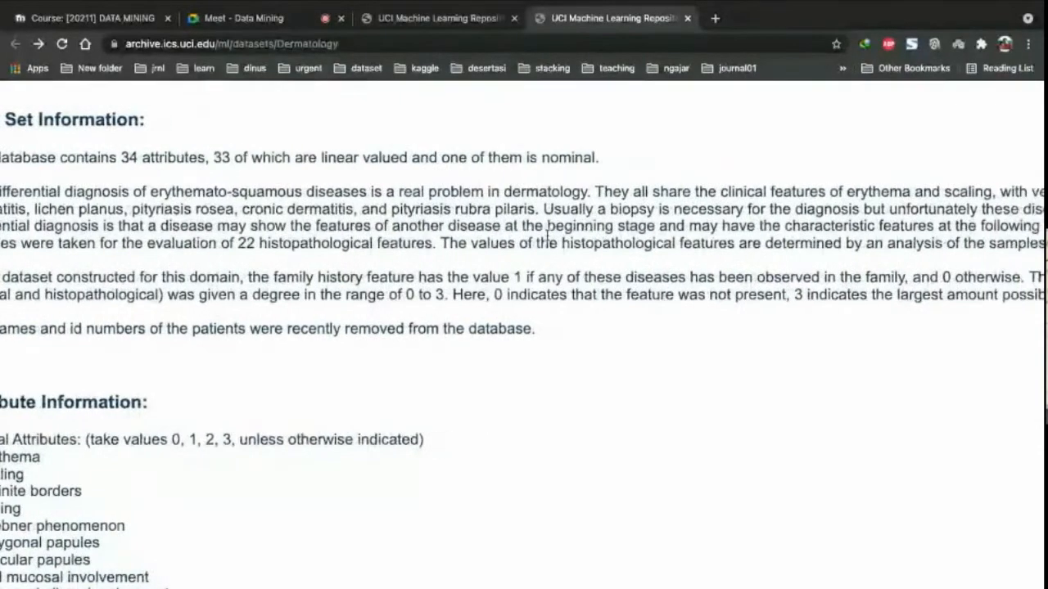
pyautogui.hscroll(-6, 546, 236)
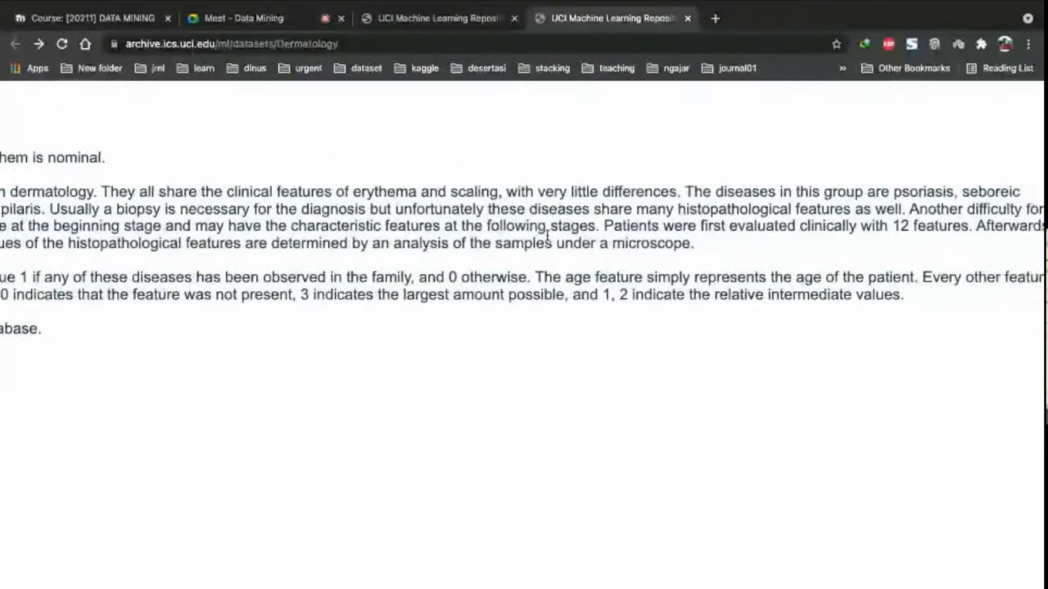
pyautogui.hscroll(1, 546, 235)
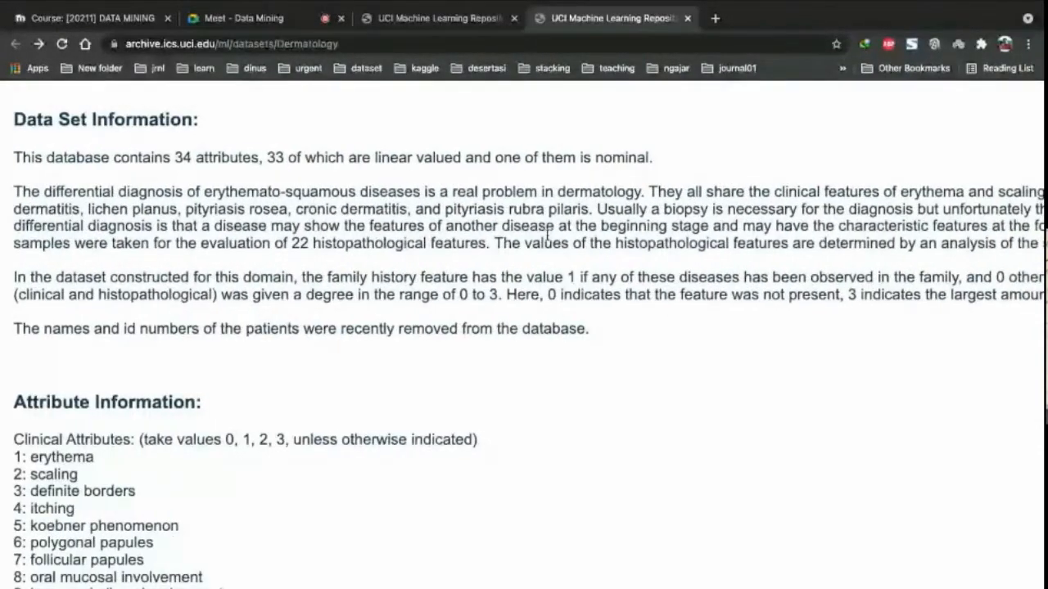
pyautogui.hscroll(4, 535, 290)
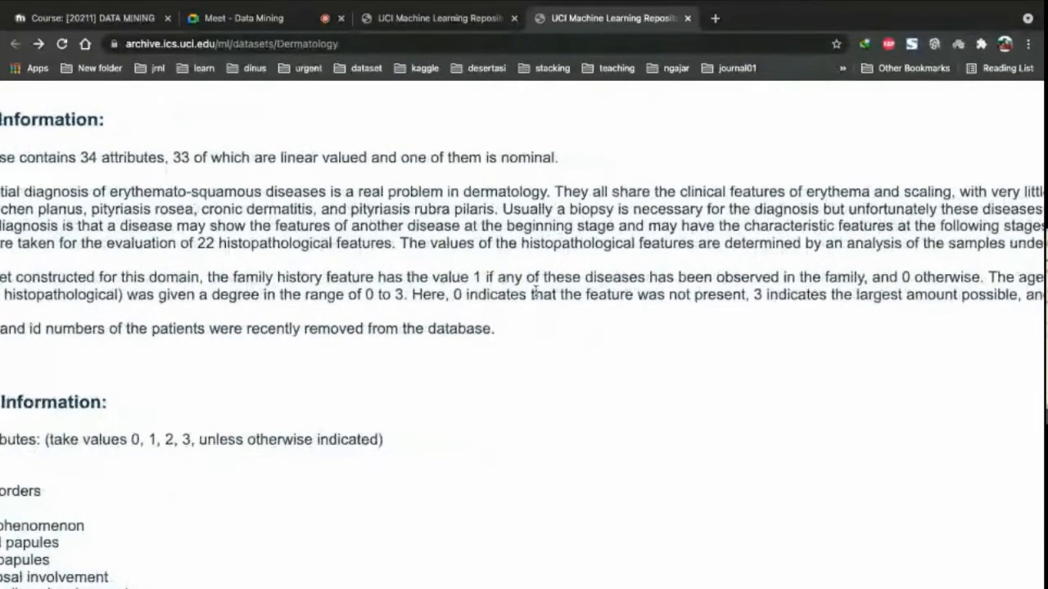
pyautogui.hscroll(4, 536, 290)
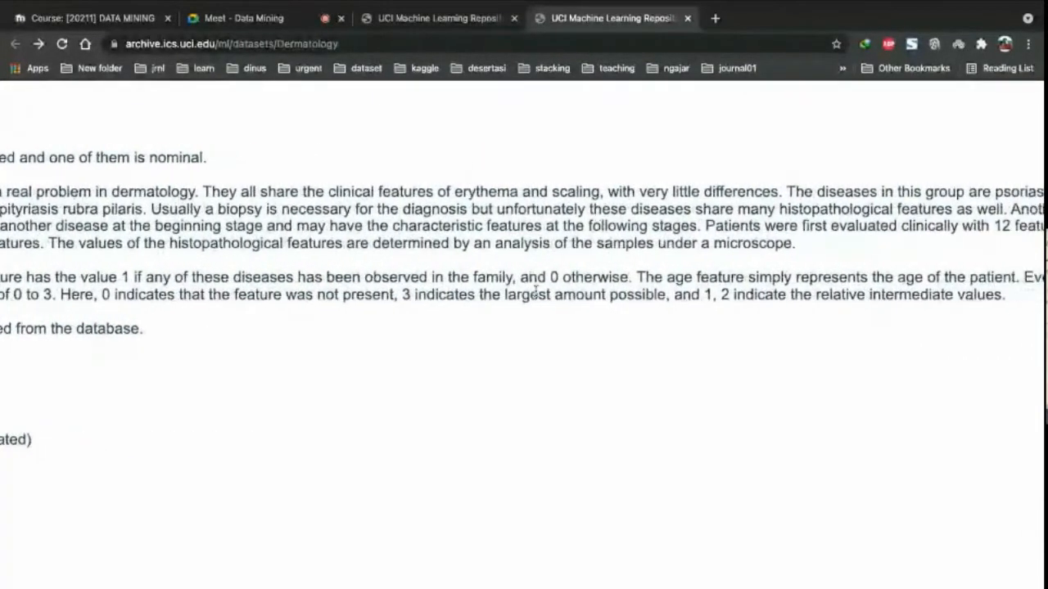
pyautogui.hscroll(3, 535, 290)
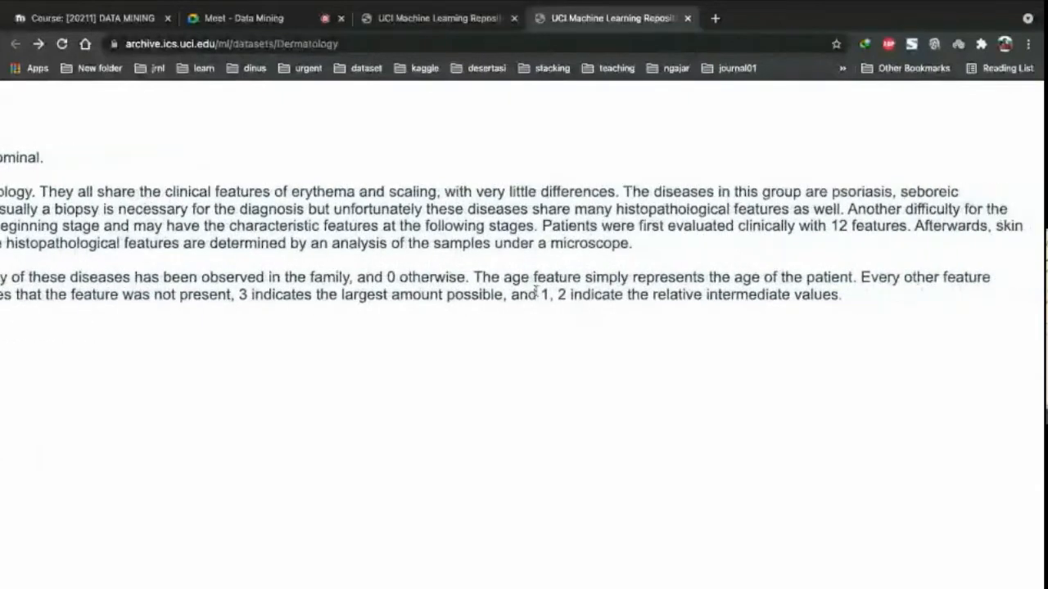
pyautogui.hscroll(-10, 535, 290)
pyautogui.hscroll(1, 533, 291)
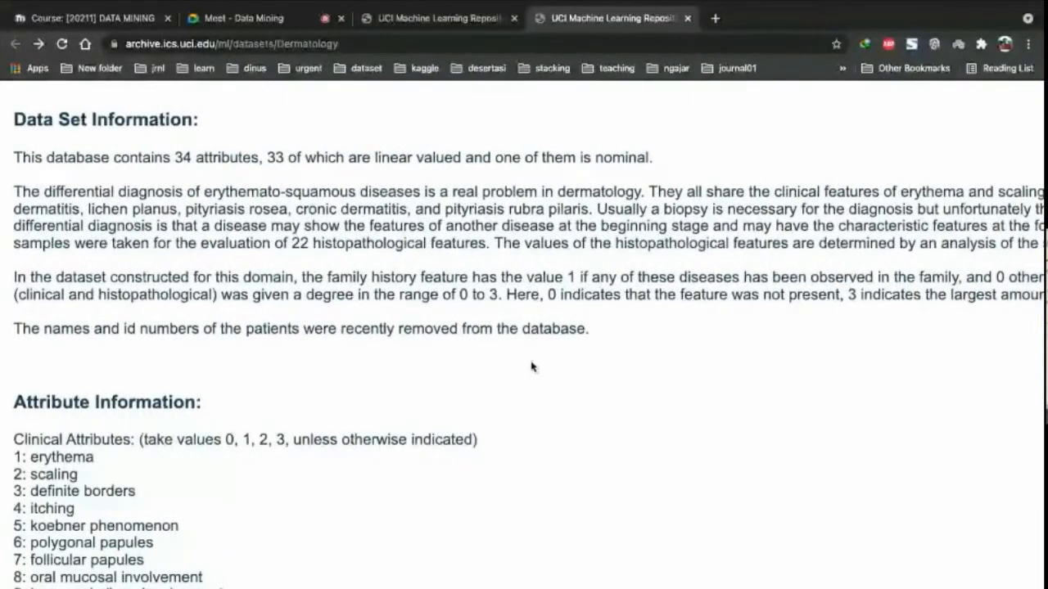
# Step: Review the Dermatology page's clinical and histopathological attribute lists, then its data set description and summary table
pyautogui.scroll(-2, 531, 367)
pyautogui.scroll(-1, 531, 366)
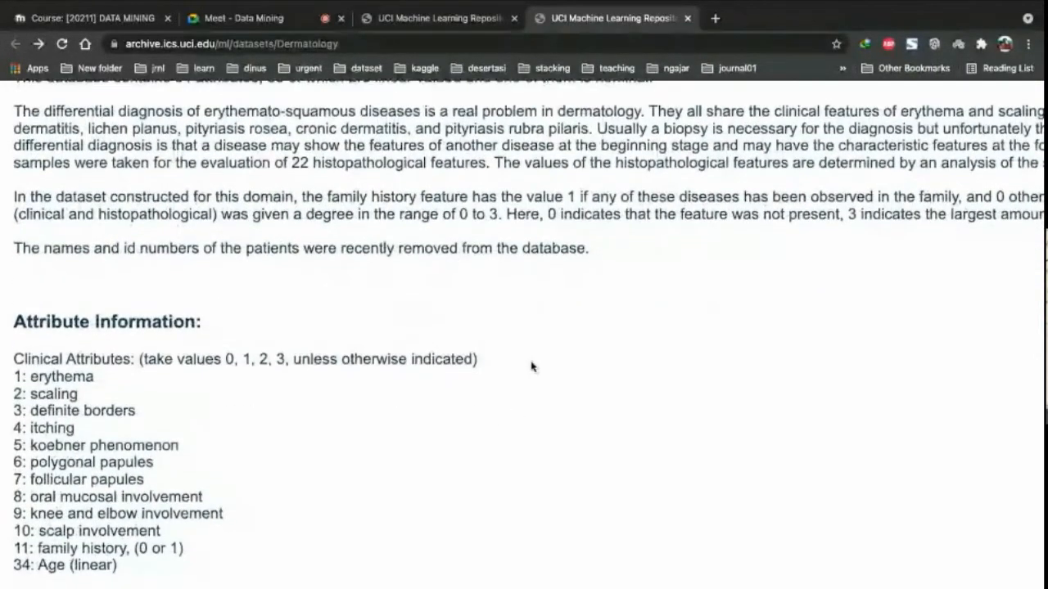
pyautogui.scroll(-5, 531, 367)
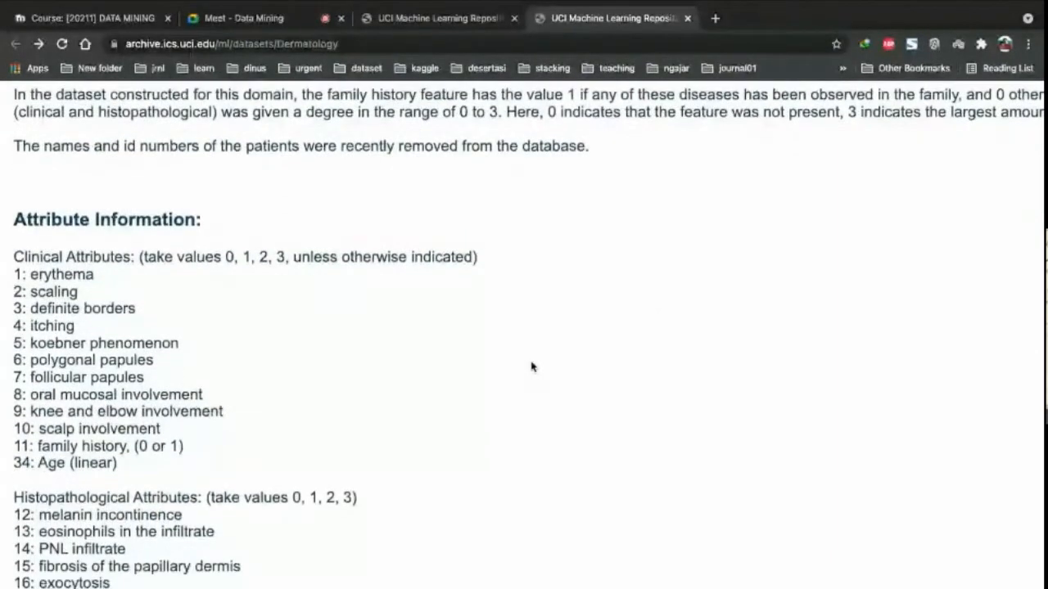
pyautogui.scroll(-3, 531, 366)
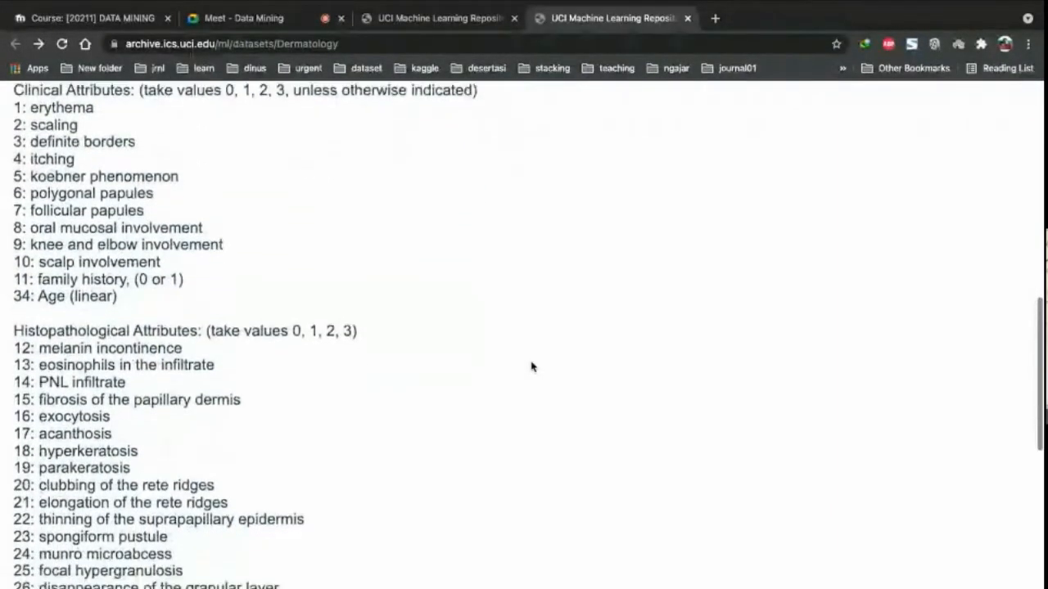
pyautogui.scroll(-6, 531, 366)
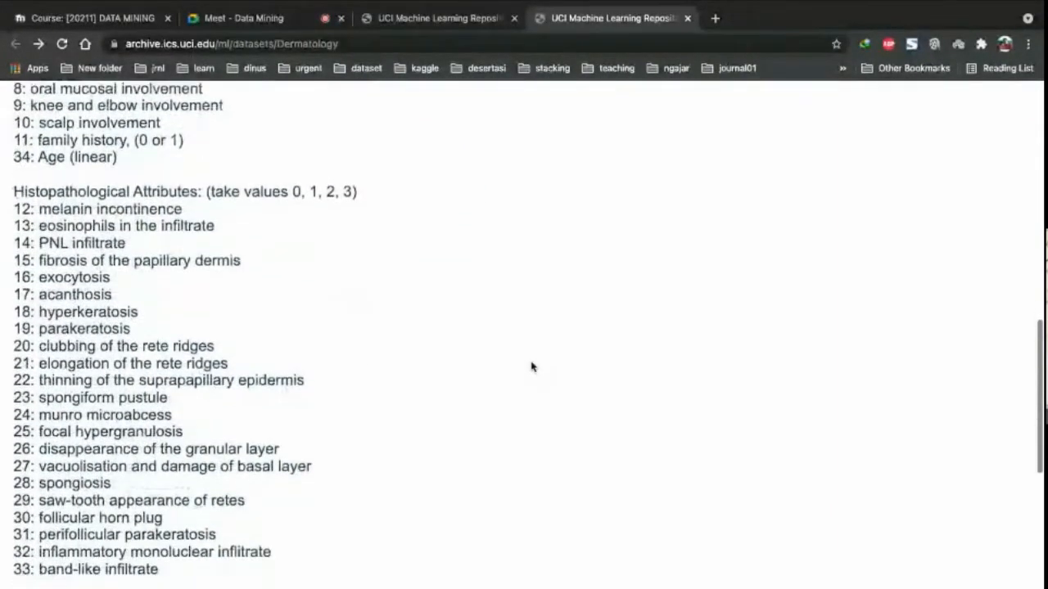
pyautogui.scroll(18, 531, 367)
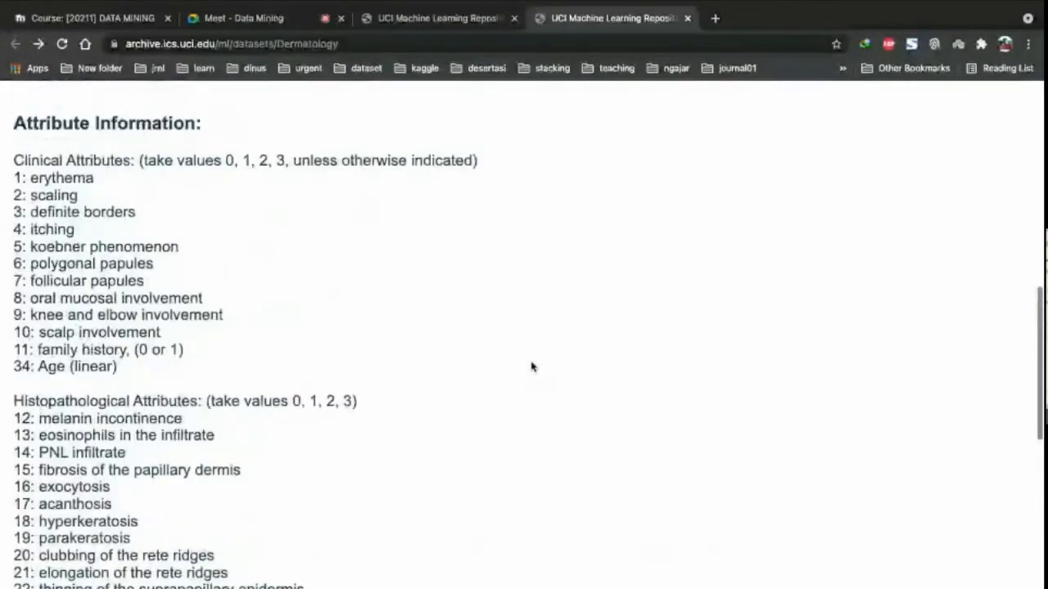
pyautogui.scroll(-1, 532, 366)
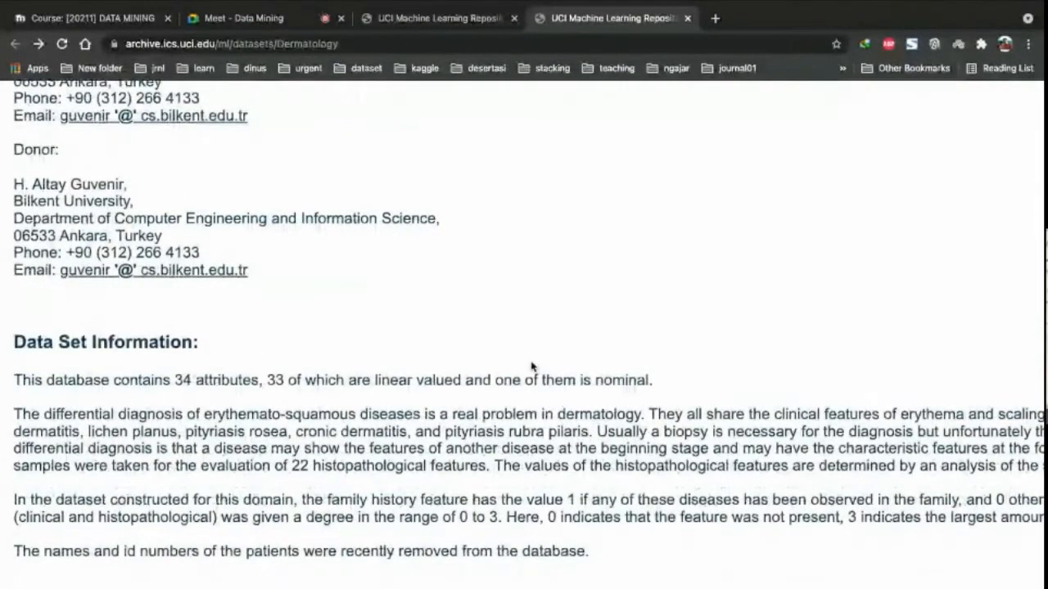
pyautogui.hscroll(10, 644, 431)
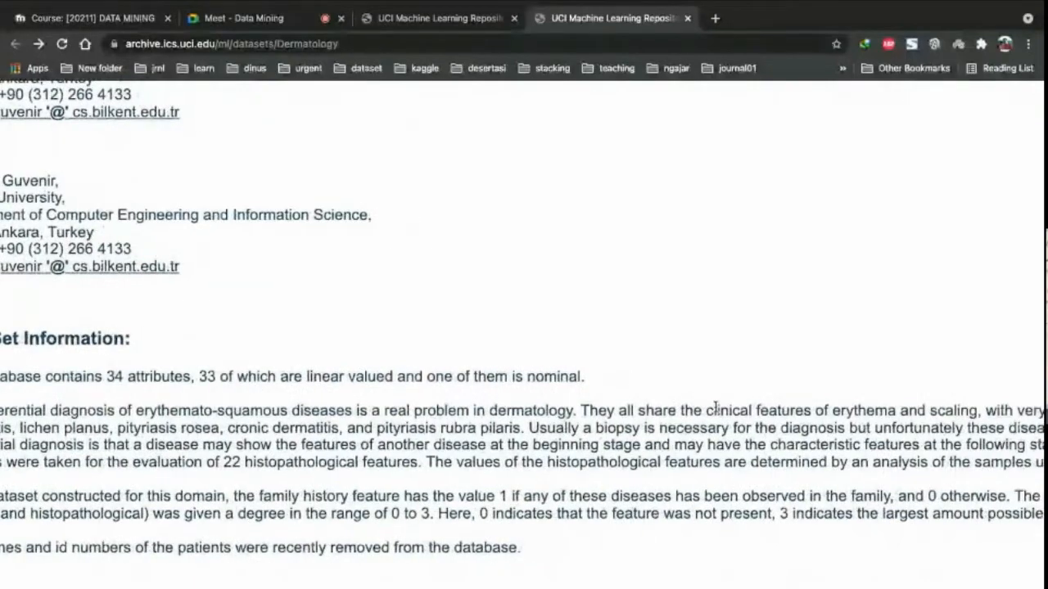
pyautogui.hscroll(4, 715, 407)
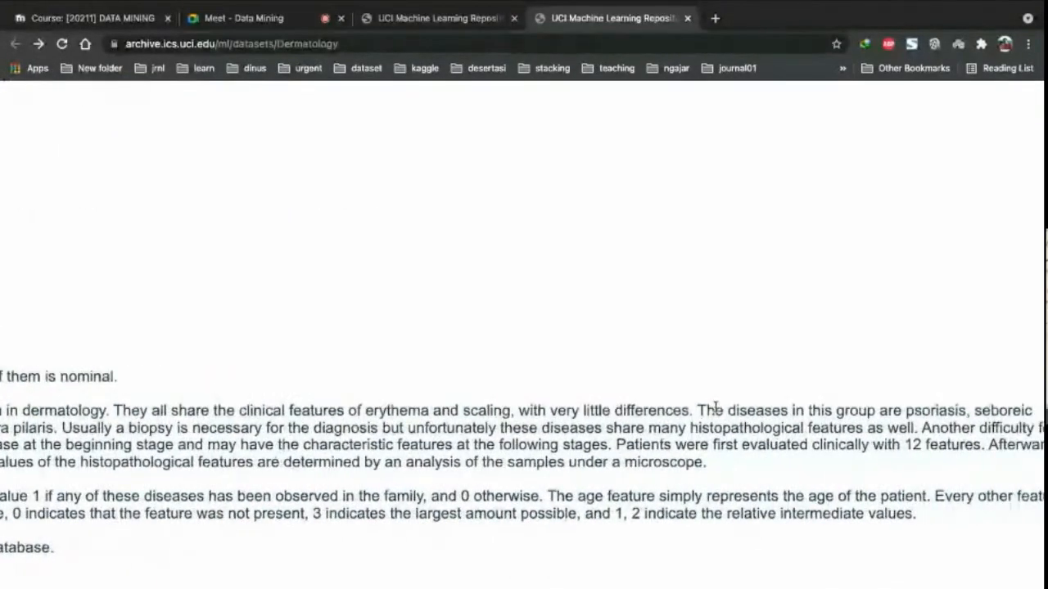
pyautogui.hscroll(-14, 714, 407)
pyautogui.scroll(7, 715, 407)
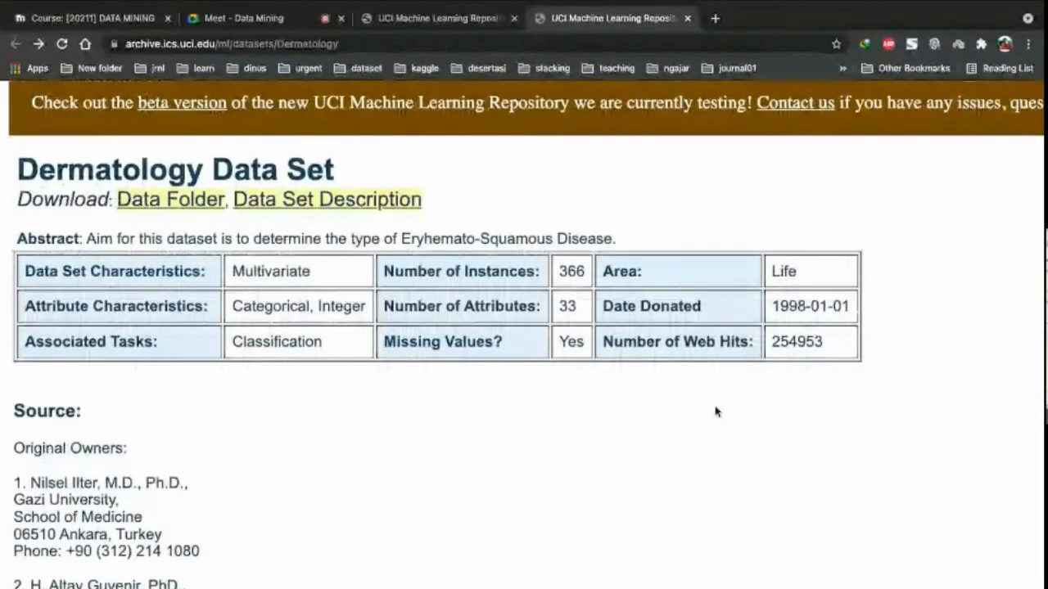
pyautogui.scroll(-6, 715, 411)
pyautogui.scroll(-5, 714, 411)
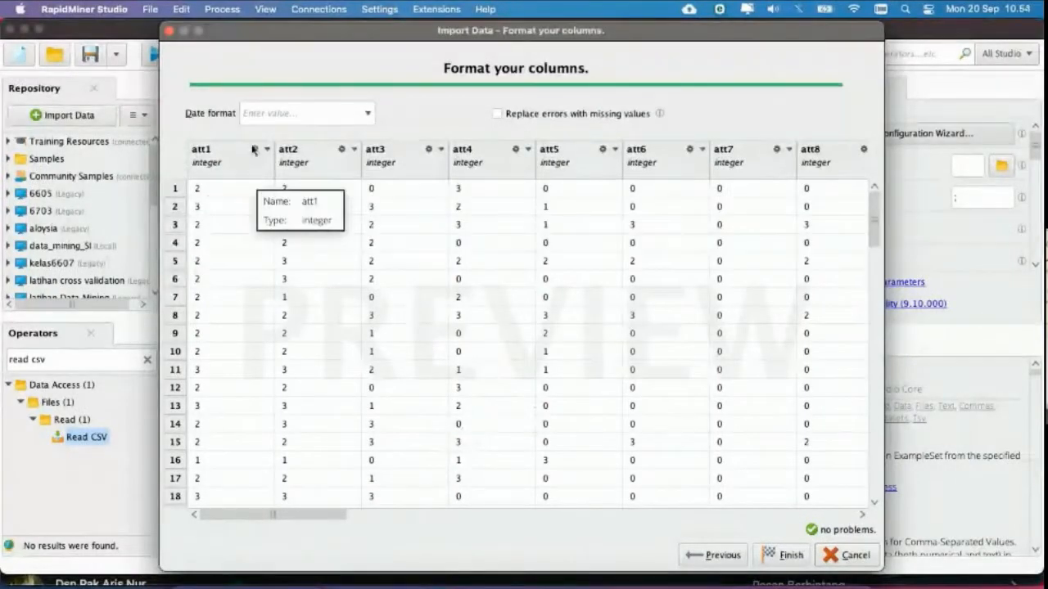
# Step: Switch back to RapidMiner, check the column preview and finish the Read CSV import of dermatology.data
pyautogui.hscroll(15, 409, 257)
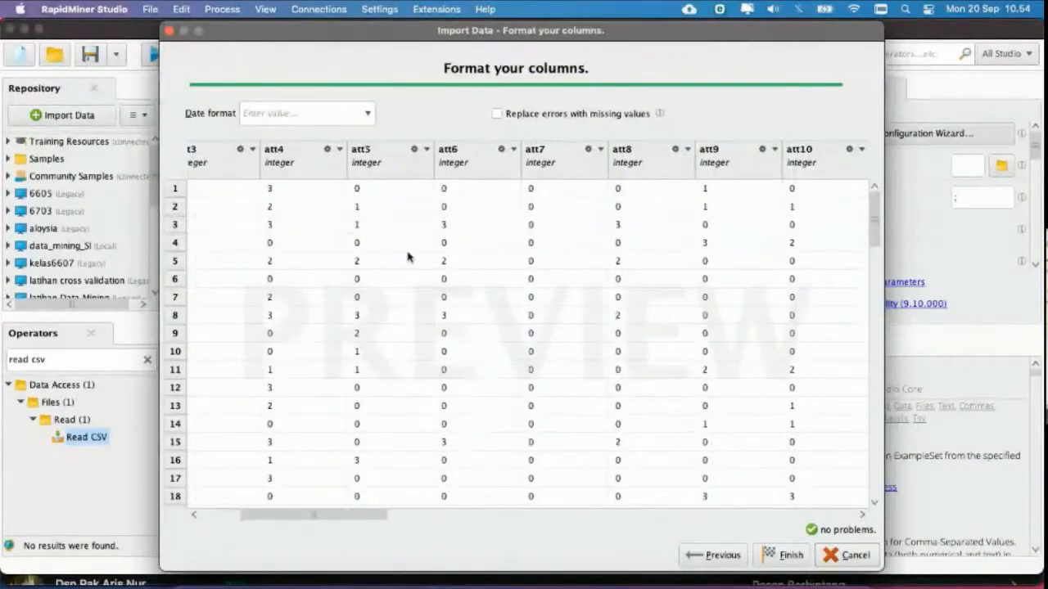
pyautogui.click(784, 557)
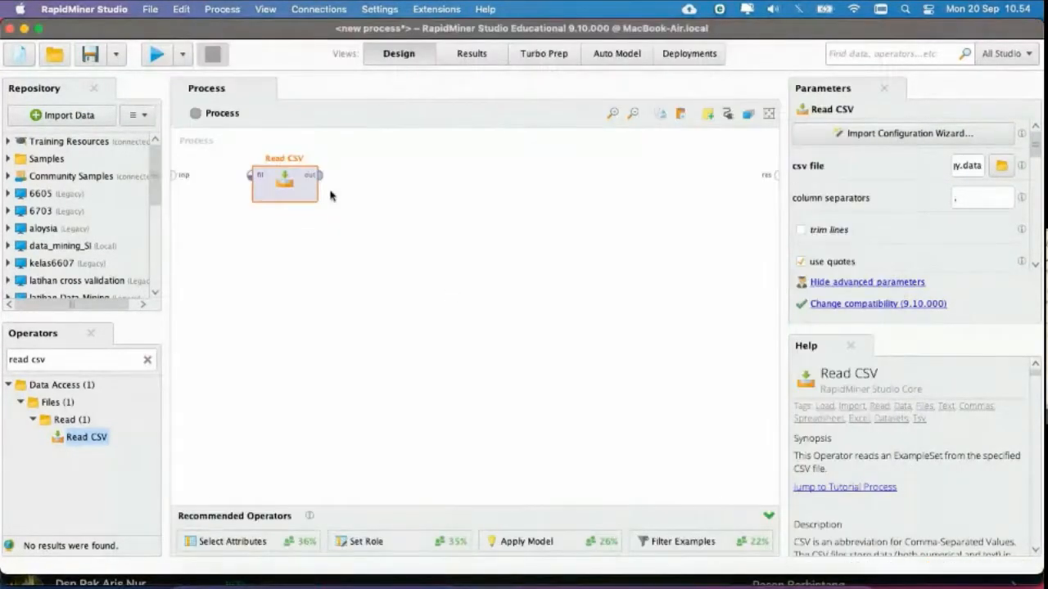
# Step: Connect the Read CSV output to the process result port and run the process
pyautogui.click(320, 176)
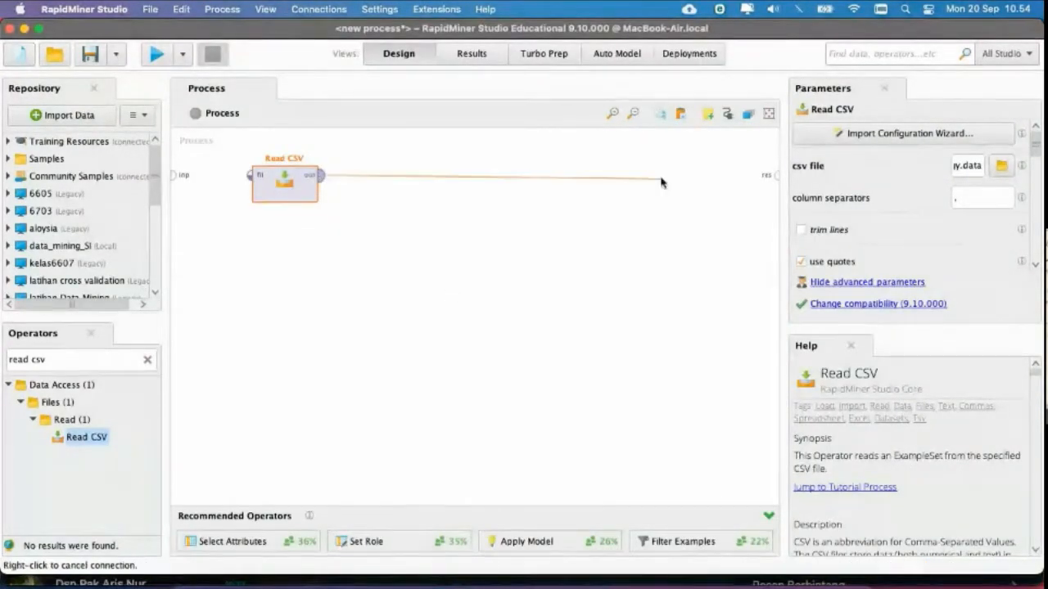
pyautogui.click(776, 175)
pyautogui.click(162, 64)
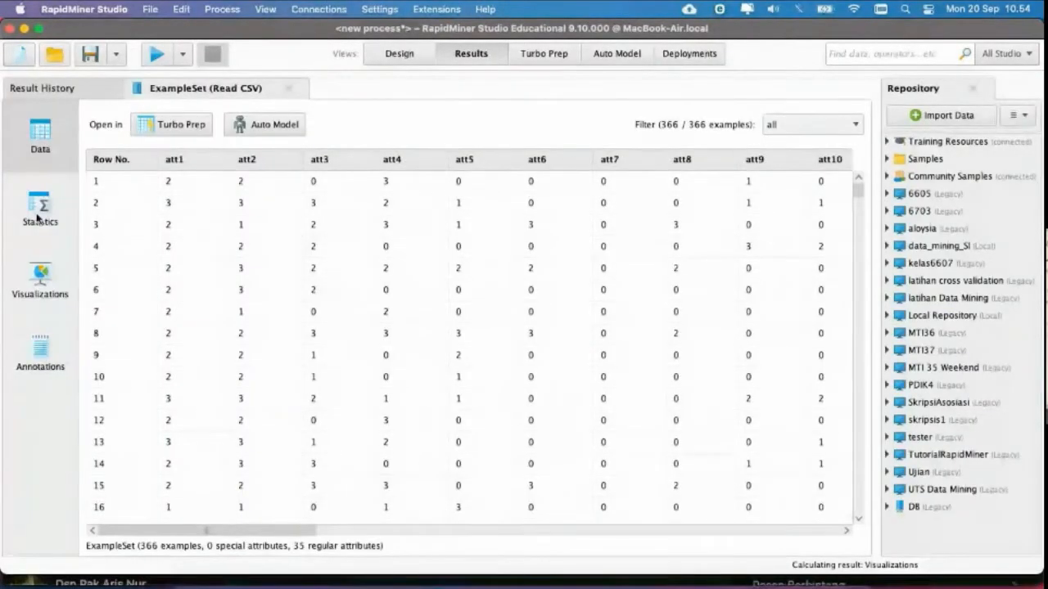
# Step: Examine the statistics of all Dermatology attributes from att1 to att35, checking each one's type and missing values
pyautogui.click(39, 214)
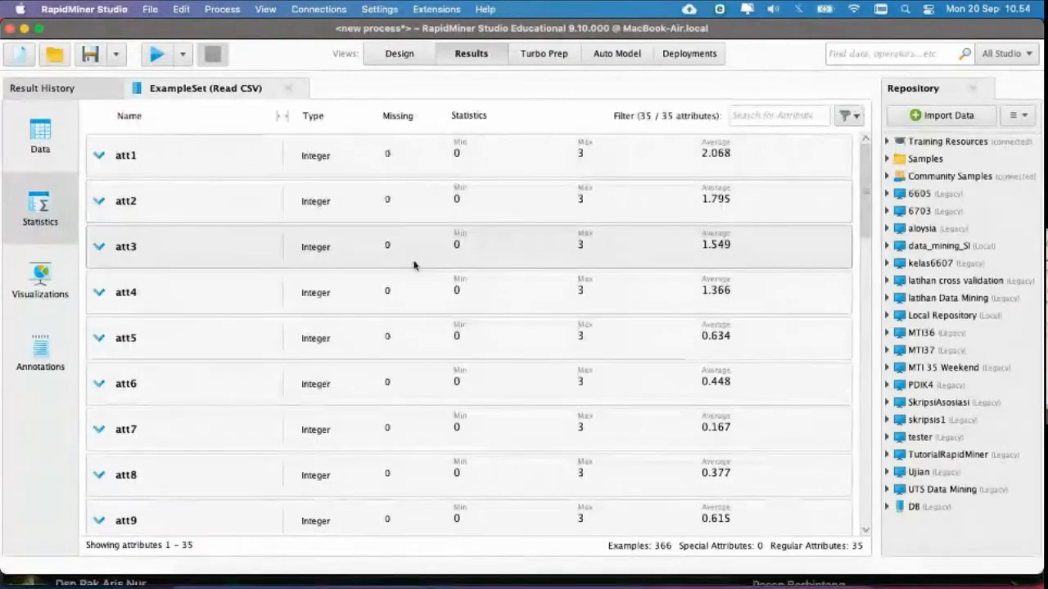
pyautogui.scroll(-10, 414, 266)
pyautogui.scroll(-12, 414, 265)
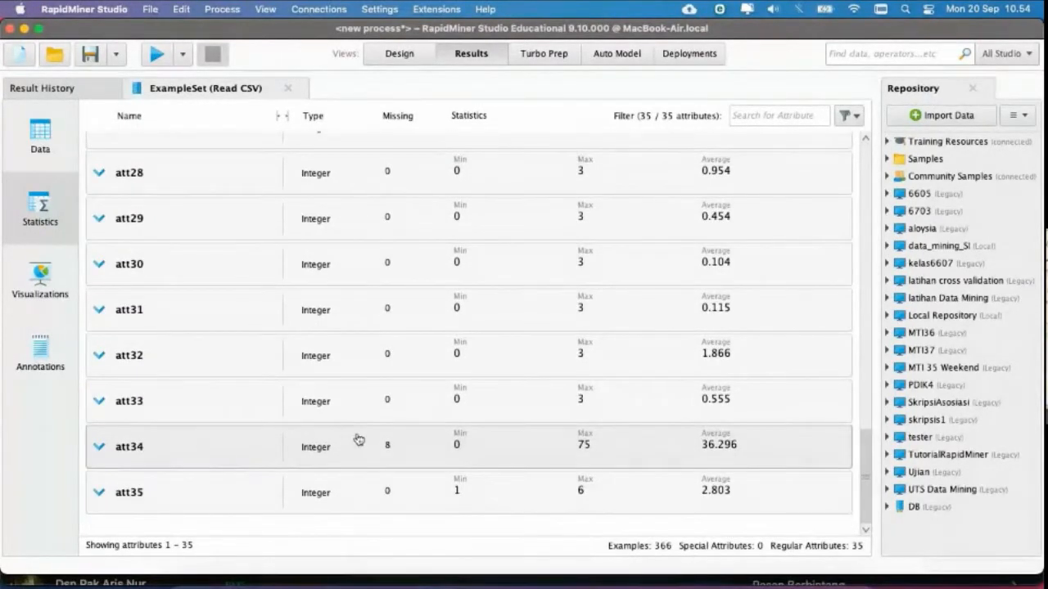
pyautogui.scroll(20, 392, 443)
pyautogui.scroll(-20, 388, 459)
pyautogui.scroll(20, 319, 355)
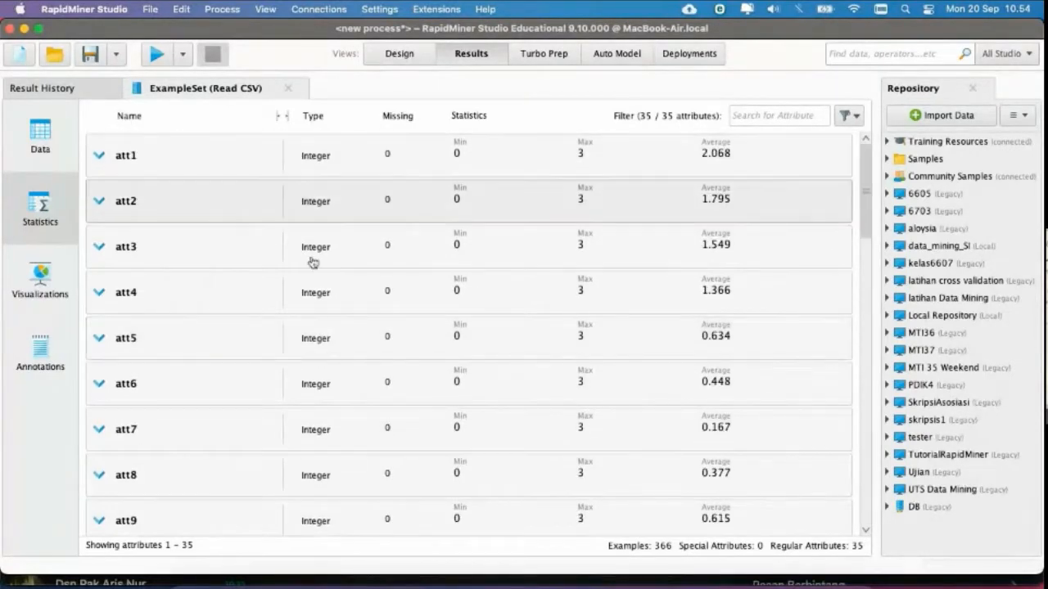
# Step: Return to the process design, search the operators for "label" and insert Set Role after Read CSV
pyautogui.click(401, 59)
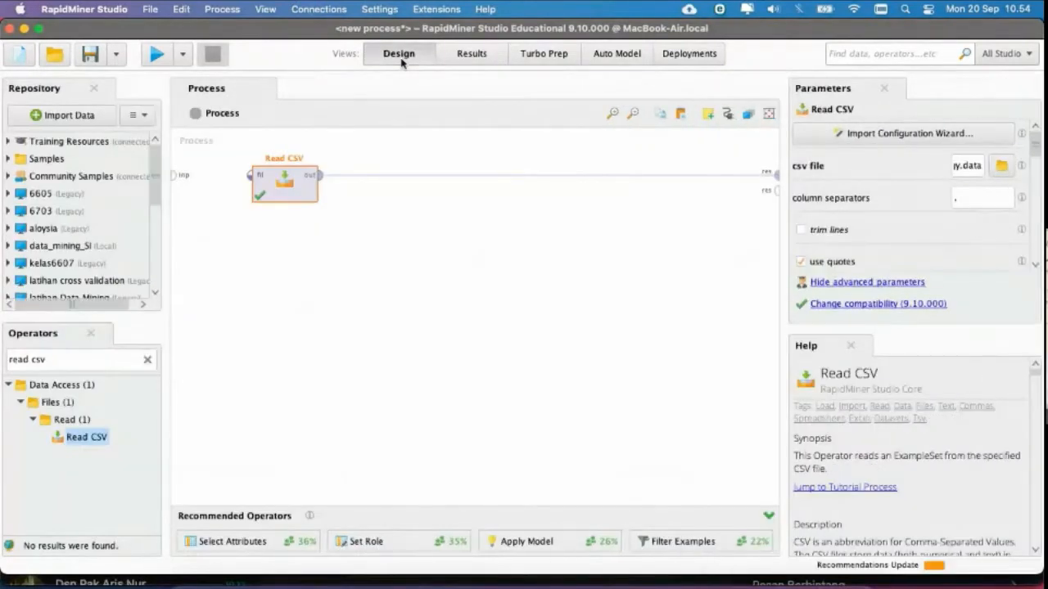
pyautogui.click(65, 355)
pyautogui.write('label')
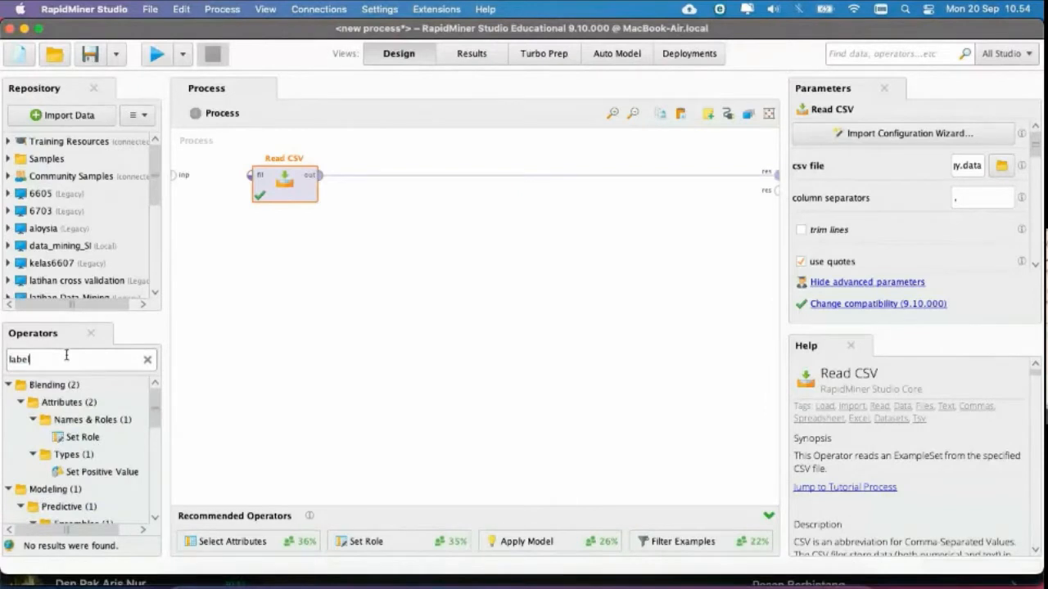
pyautogui.moveTo(72, 437); pyautogui.dragTo(380, 182)
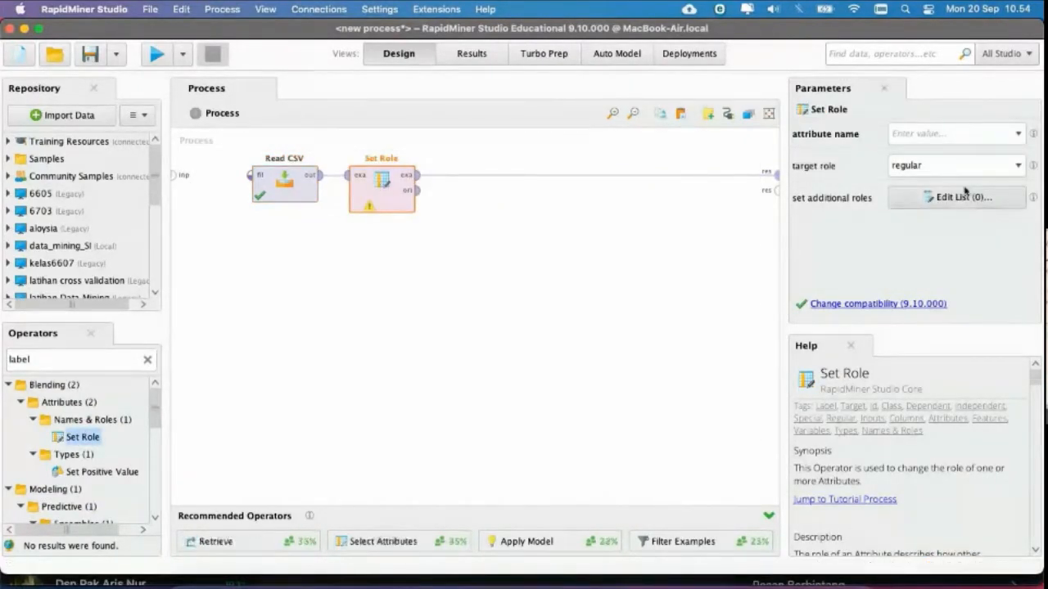
# Step: Configure Set Role to give attribute att1 the target role label and run the process
pyautogui.click(1002, 134)
pyautogui.click(995, 146)
pyautogui.click(975, 167)
pyautogui.click(1019, 167)
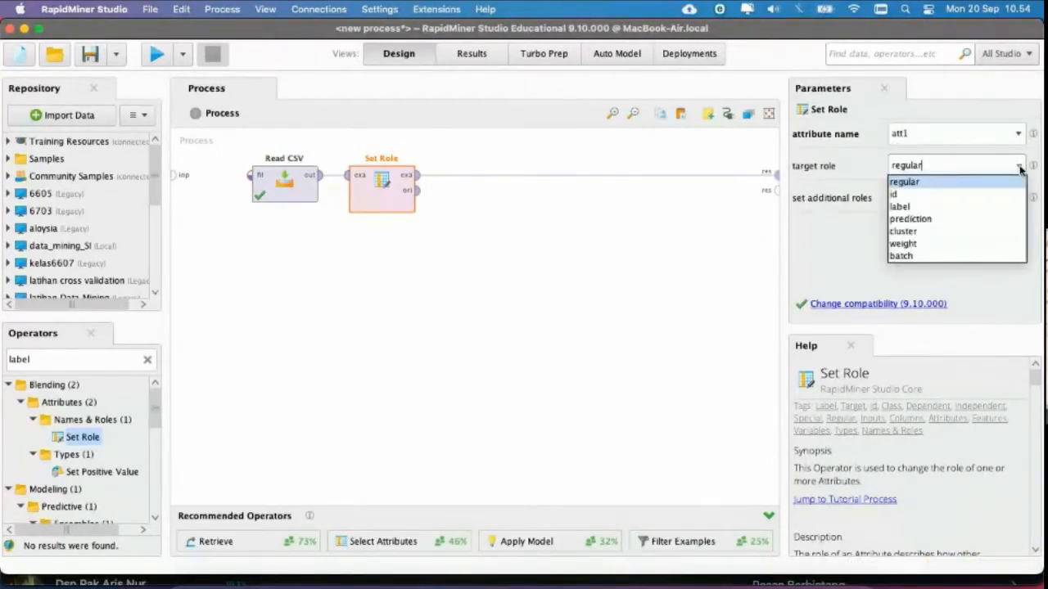
pyautogui.click(1006, 206)
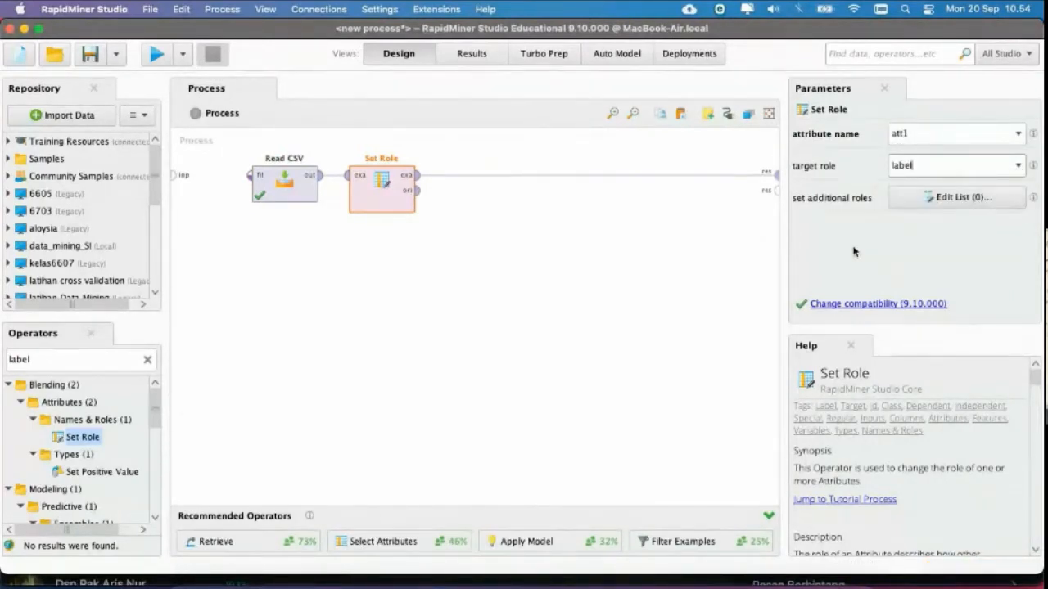
pyautogui.click(155, 54)
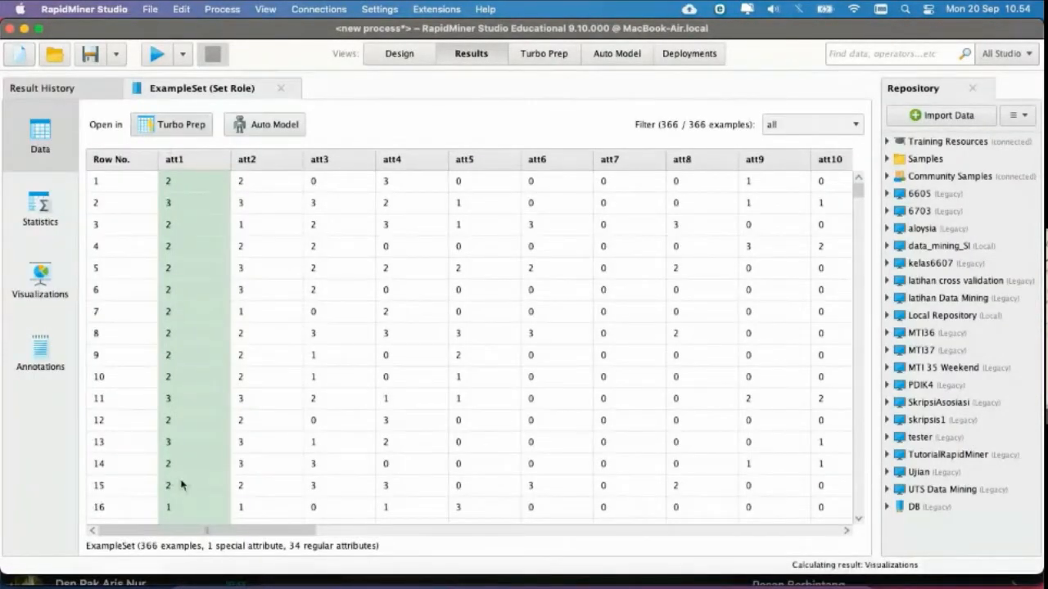
# Step: Return to the process design and view Set Role's additional roles list without changing it
pyautogui.click(396, 54)
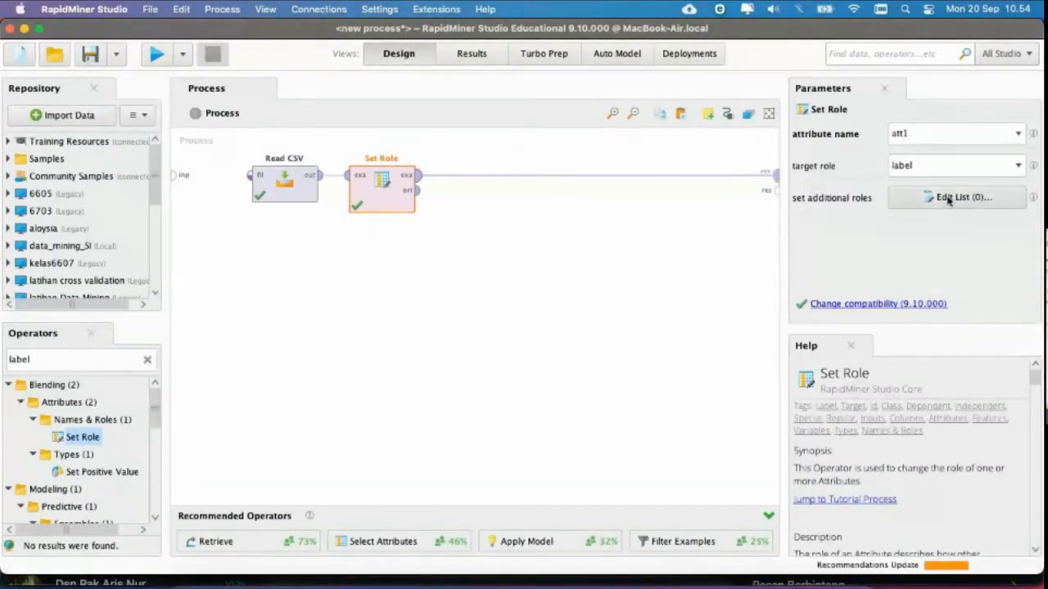
pyautogui.click(959, 196)
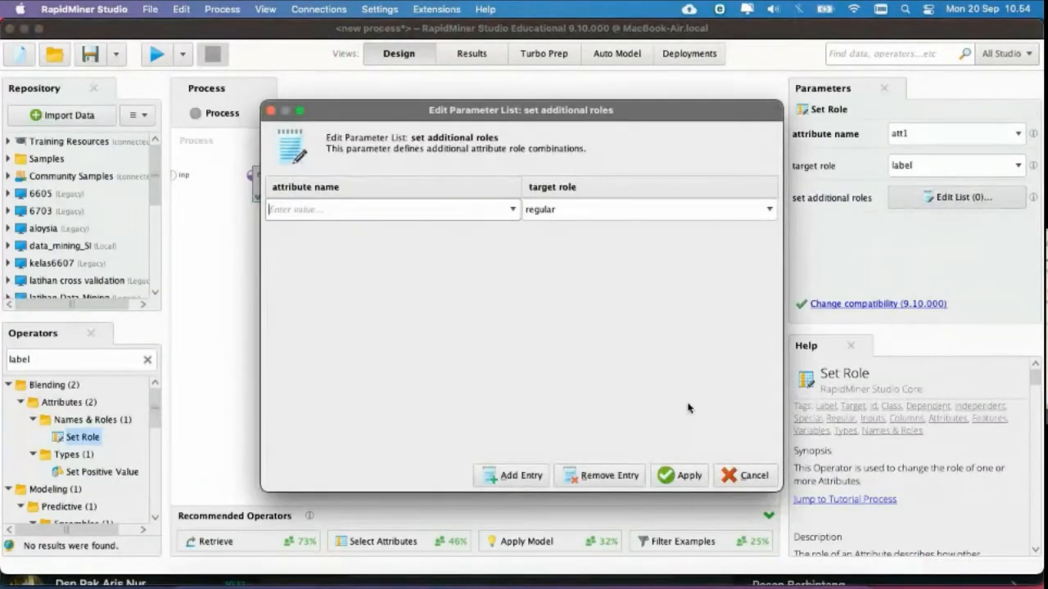
pyautogui.click(751, 476)
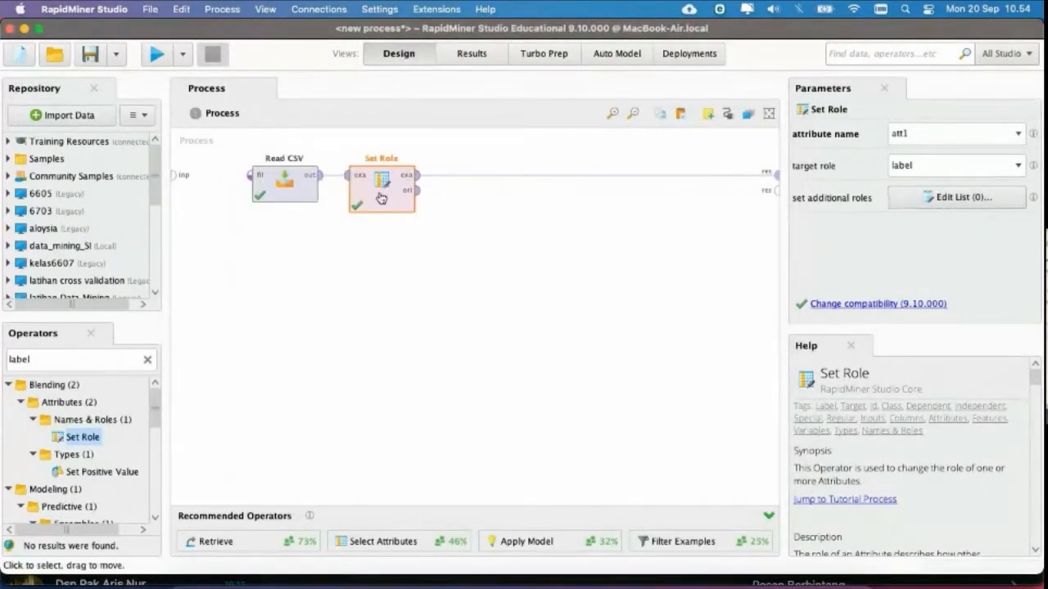
# Step: Move the Set Role operator farther away from Read CSV and rerun the process
pyautogui.moveTo(381, 198); pyautogui.dragTo(411, 199)
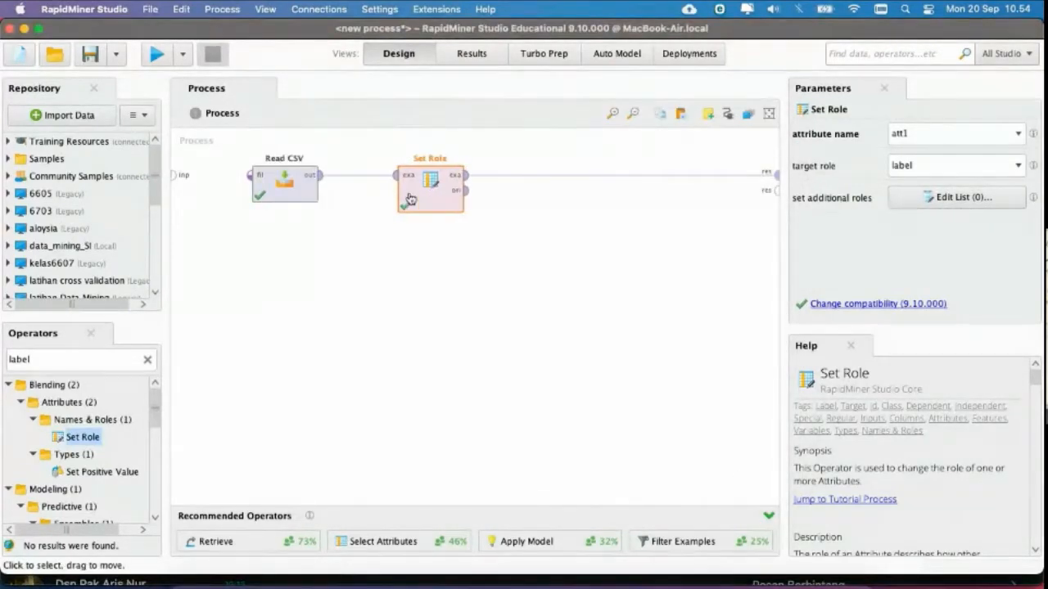
pyautogui.click(158, 56)
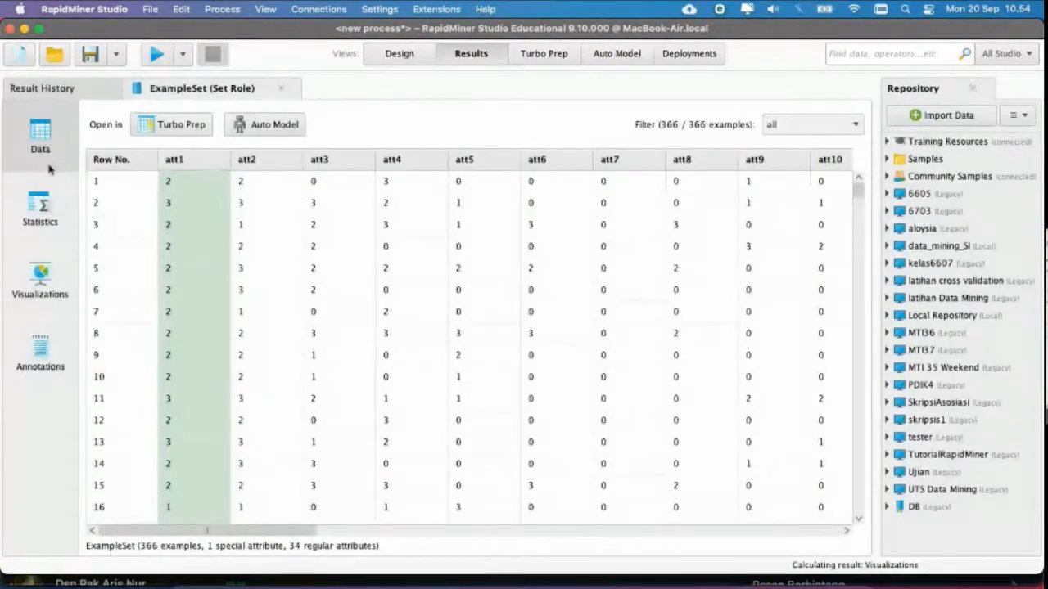
# Step: Check the attribute statistics for missing values and expand att34 to examine its distribution chart
pyautogui.click(41, 209)
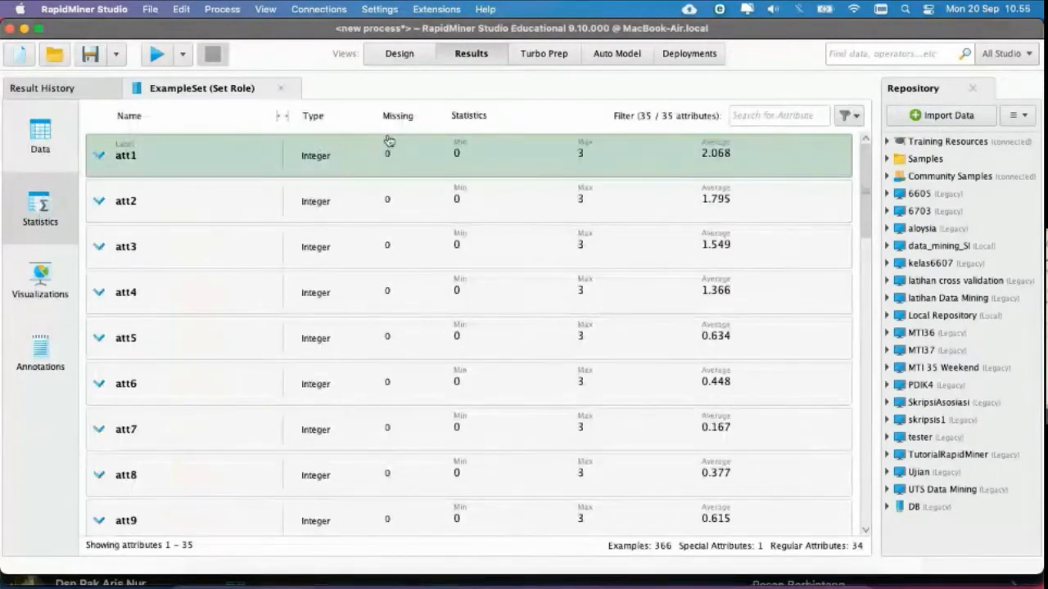
pyautogui.scroll(-15, 387, 369)
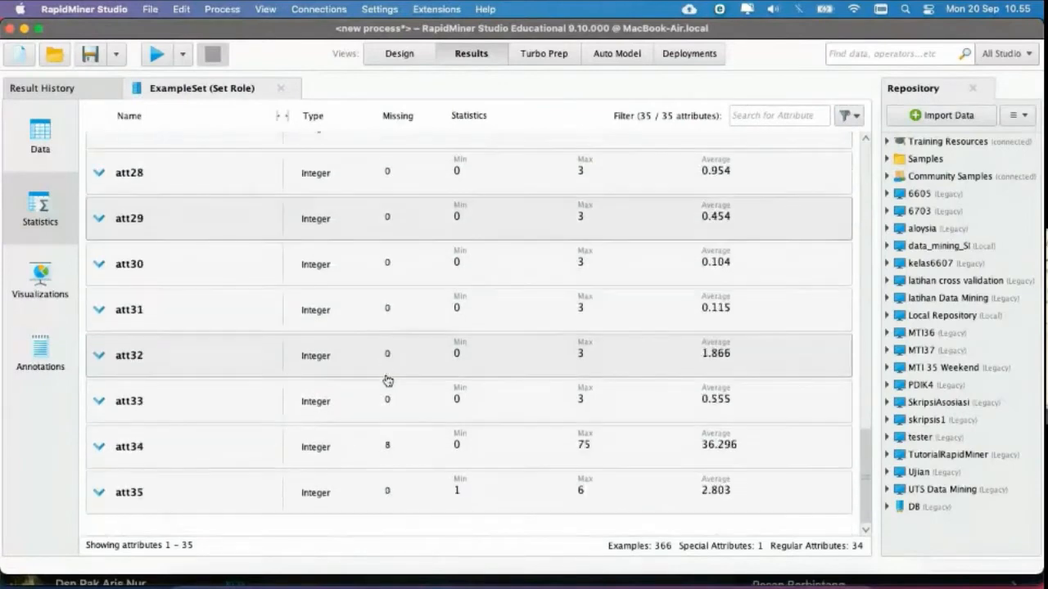
pyautogui.click(129, 449)
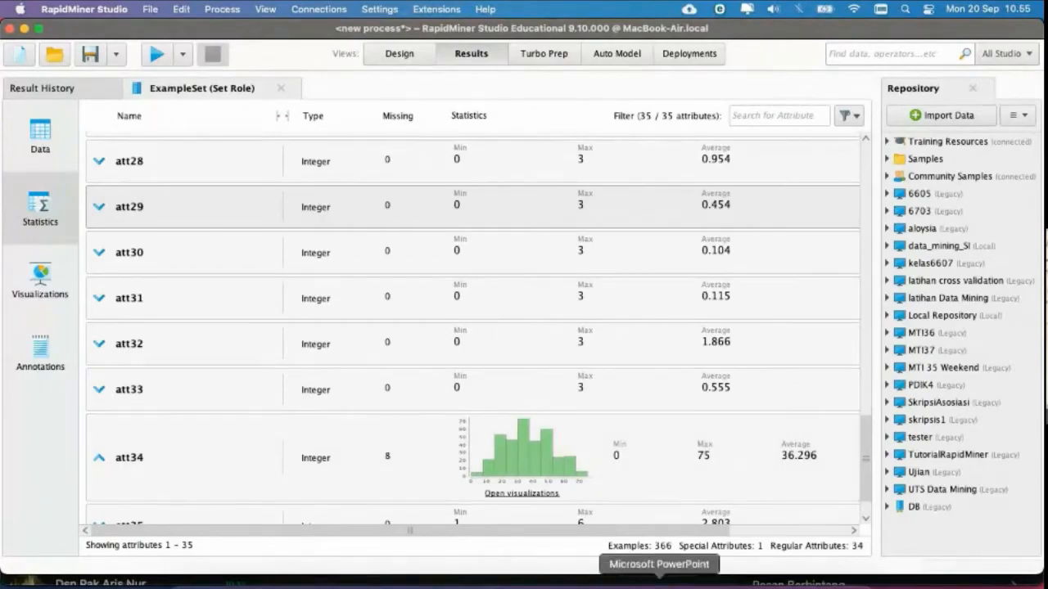
pyautogui.click(596, 580)
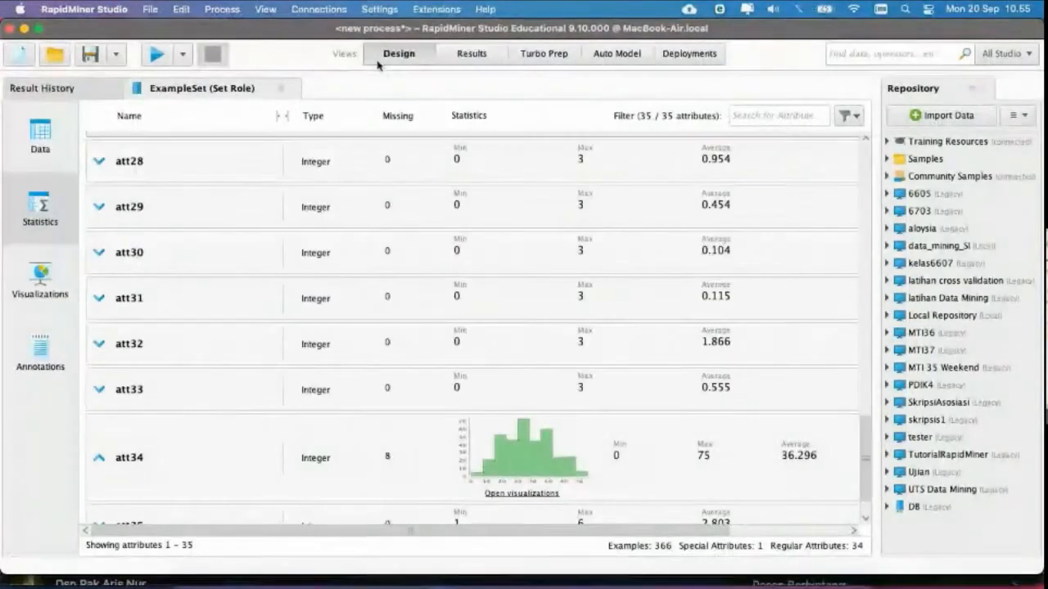
# Step: Return to the process design and search the operators for "missing values"
pyautogui.click(385, 56)
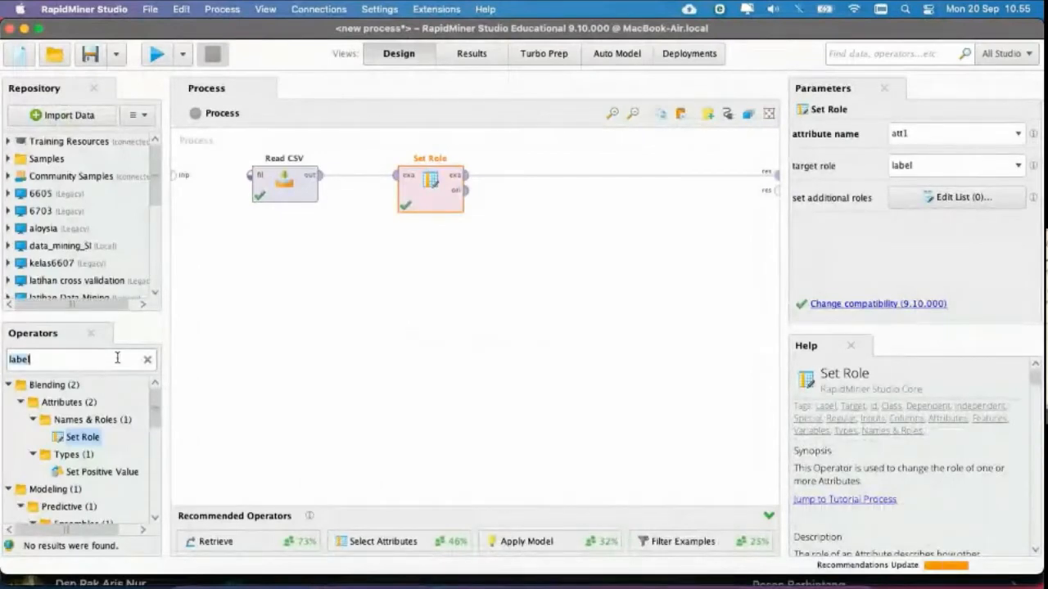
pyautogui.write('missing')
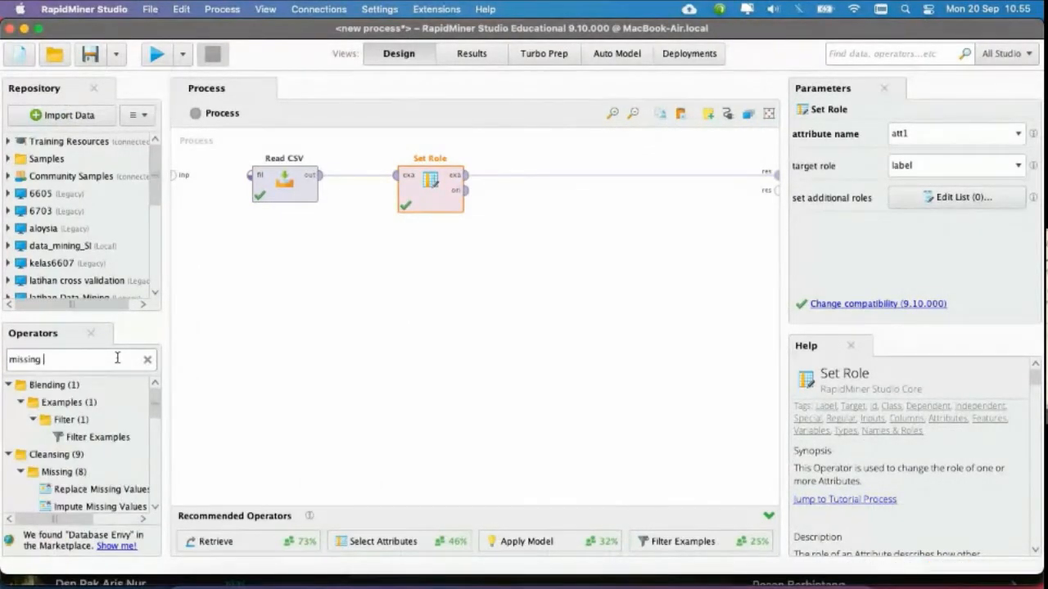
pyautogui.write('values')
pyautogui.moveTo(86, 431); pyautogui.dragTo(557, 177)
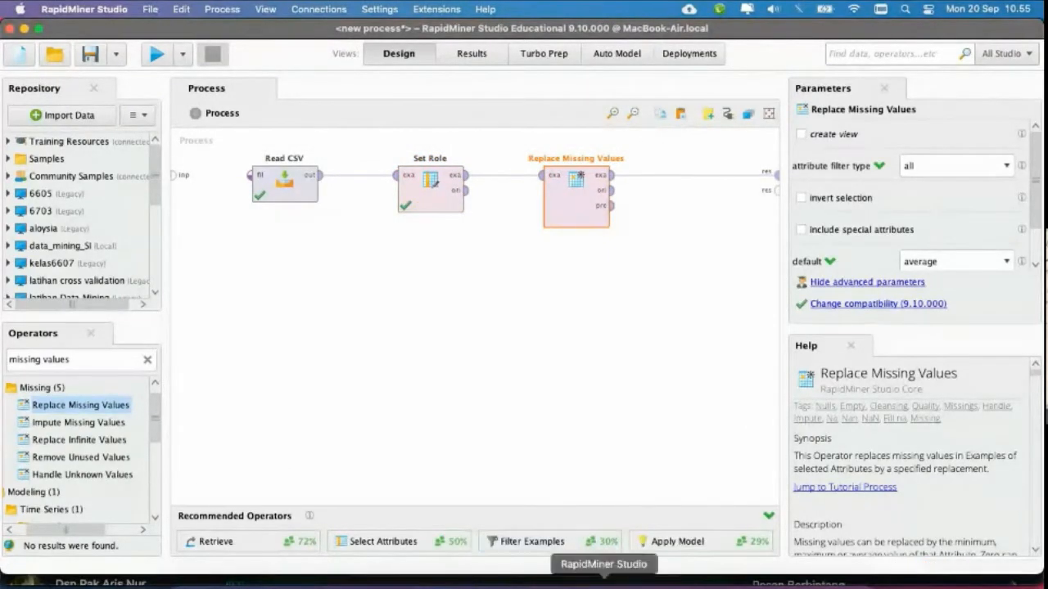
pyautogui.click(682, 583)
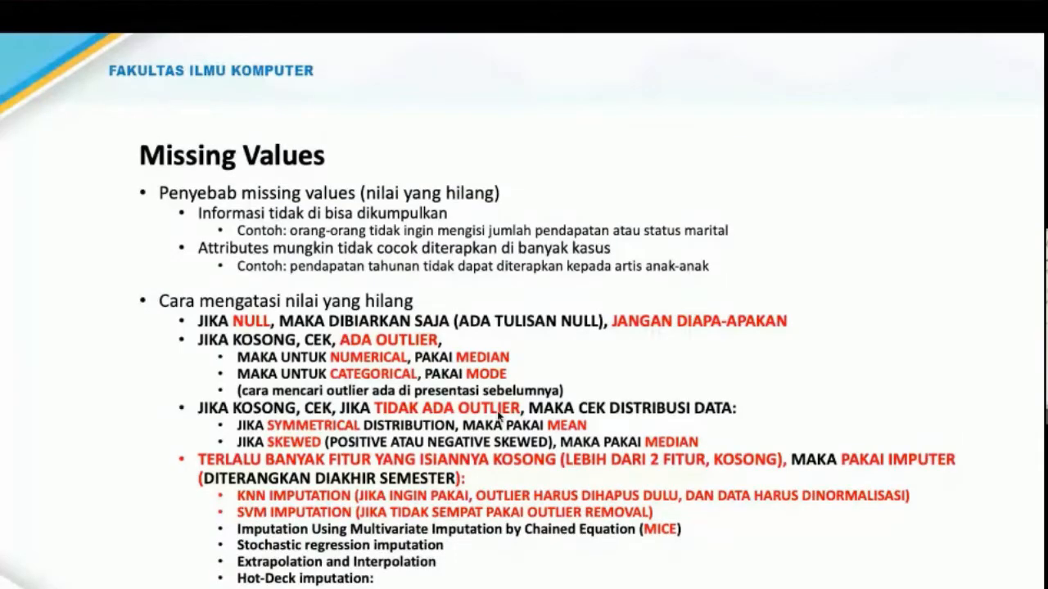
pyautogui.hotkey('ctrl', 'Left')
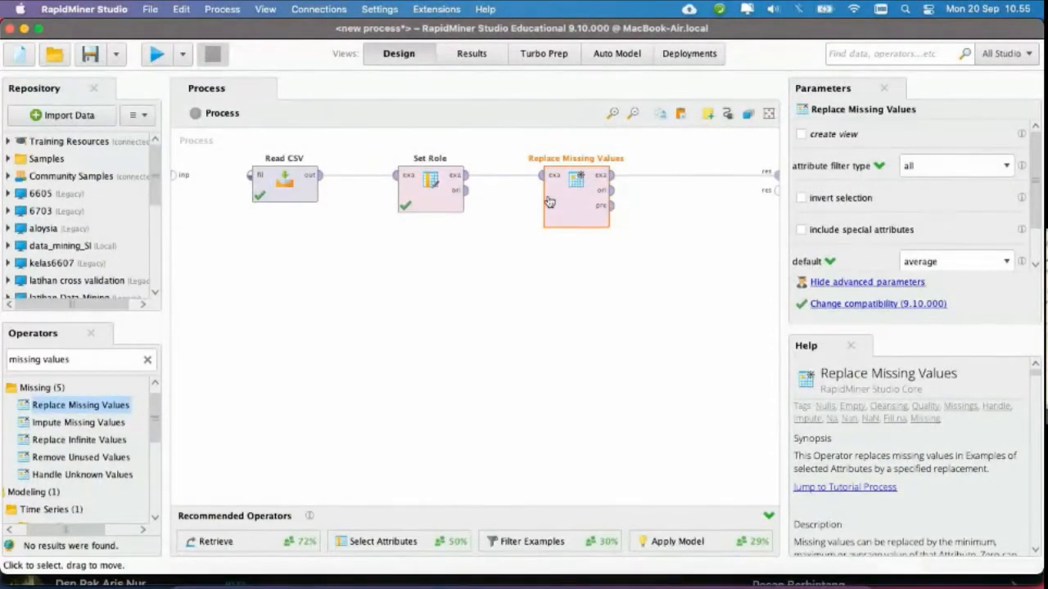
pyautogui.press('Delete')
pyautogui.click(157, 55)
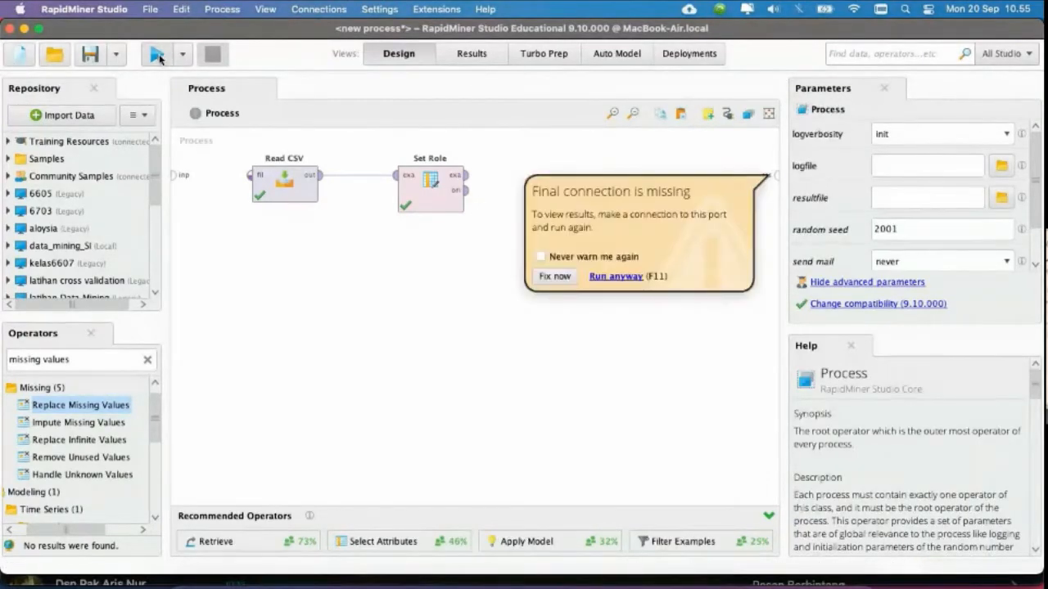
pyautogui.click(555, 277)
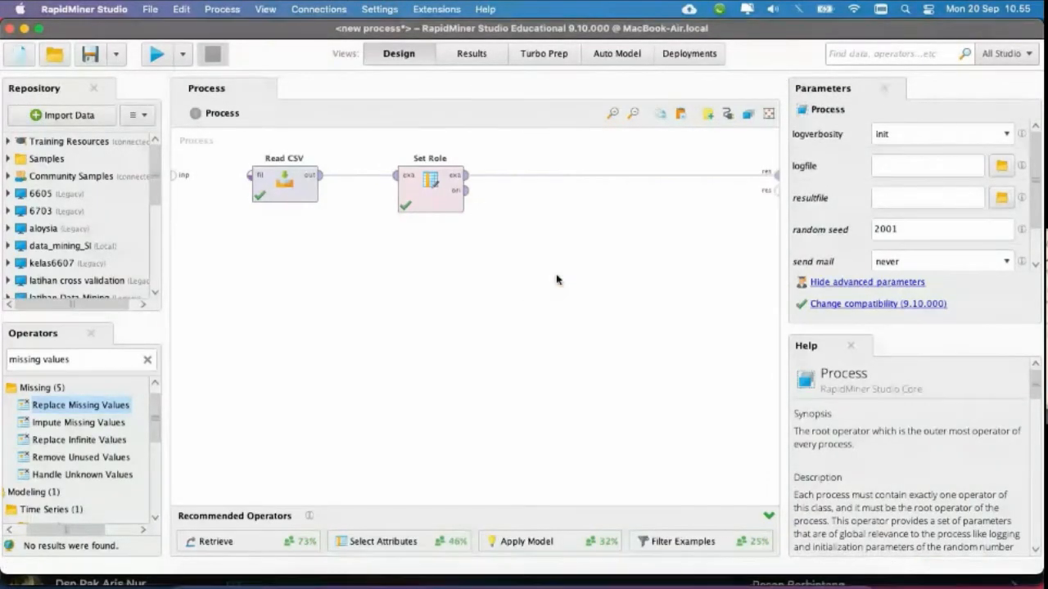
# Step: Run the process with only Read CSV and Set Role and examine the missing values in the attribute statistics
pyautogui.click(158, 55)
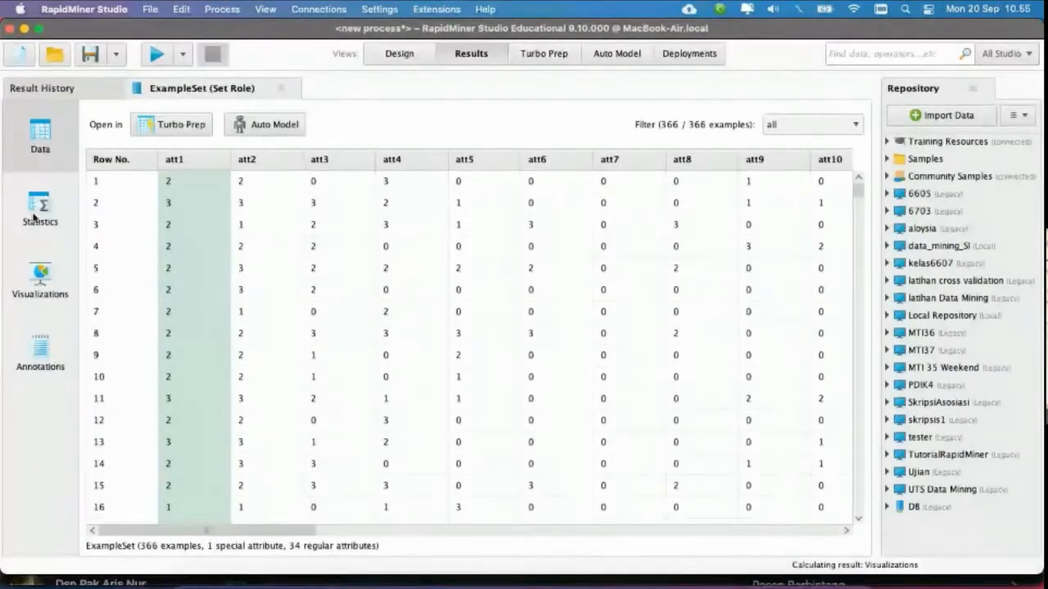
pyautogui.click(37, 214)
pyautogui.scroll(-10, 278, 332)
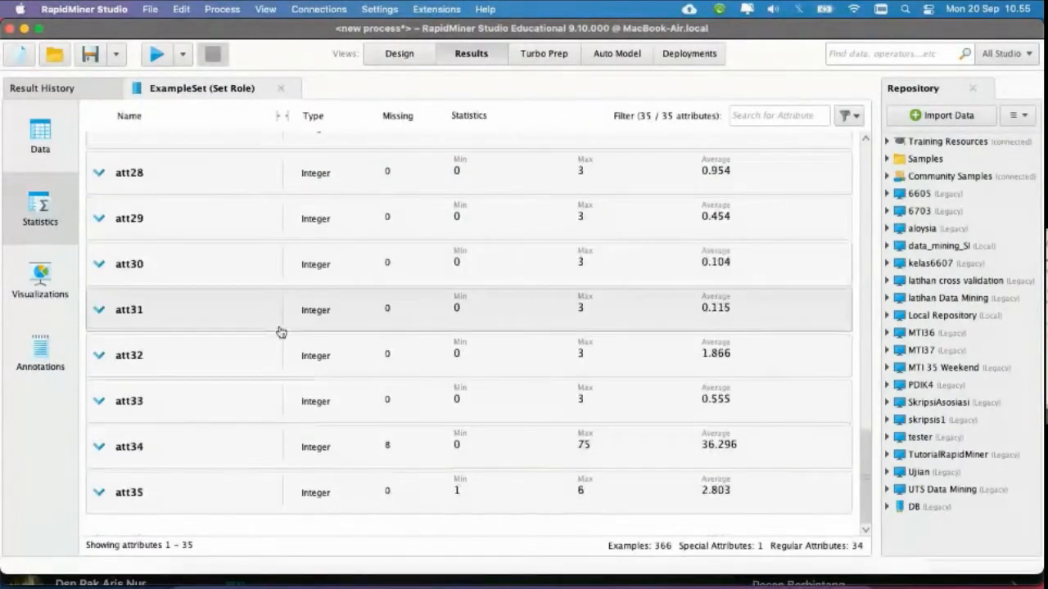
pyautogui.scroll(15, 442, 355)
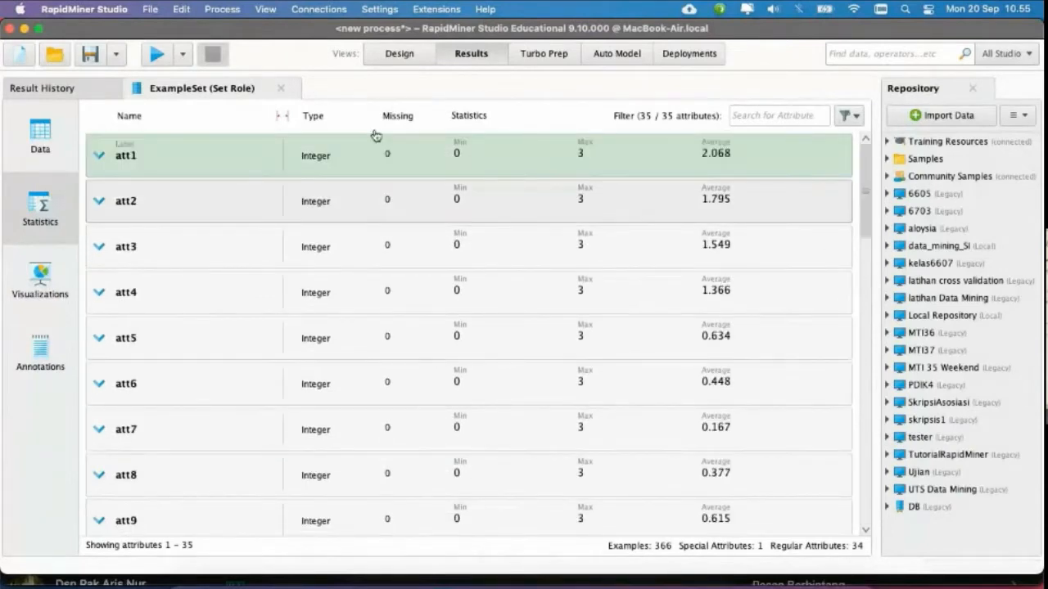
# Step: Insert Replace Missing Values after Set Role and set its attribute filter type to subset
pyautogui.click(399, 53)
pyautogui.moveTo(71, 403); pyautogui.dragTo(563, 176)
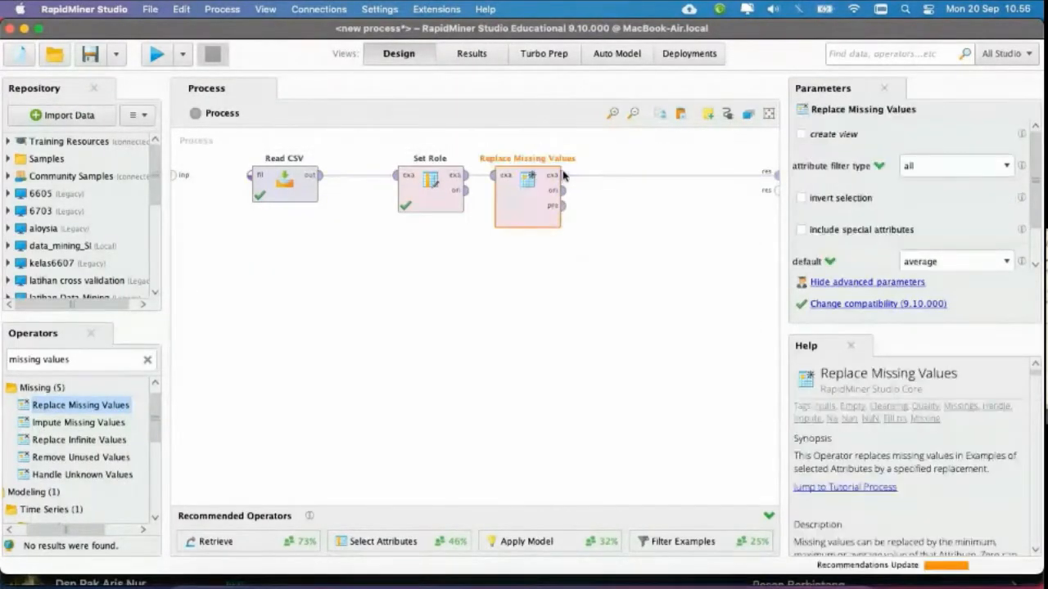
pyautogui.click(935, 164)
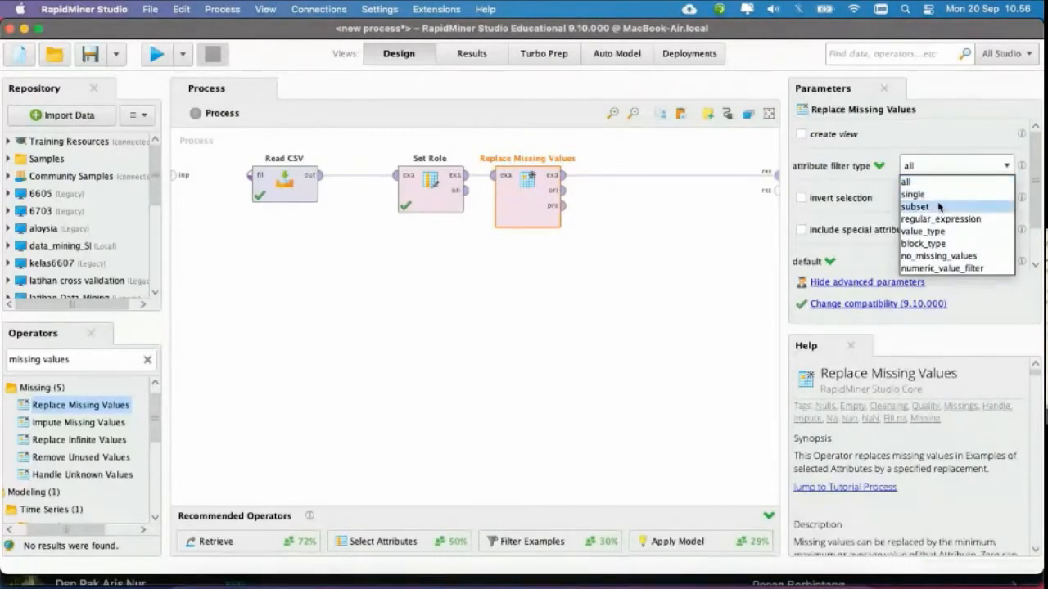
pyautogui.click(938, 205)
# Step: Choose att34 as the only selected attribute for Replace Missing Values and apply the selection
pyautogui.click(959, 198)
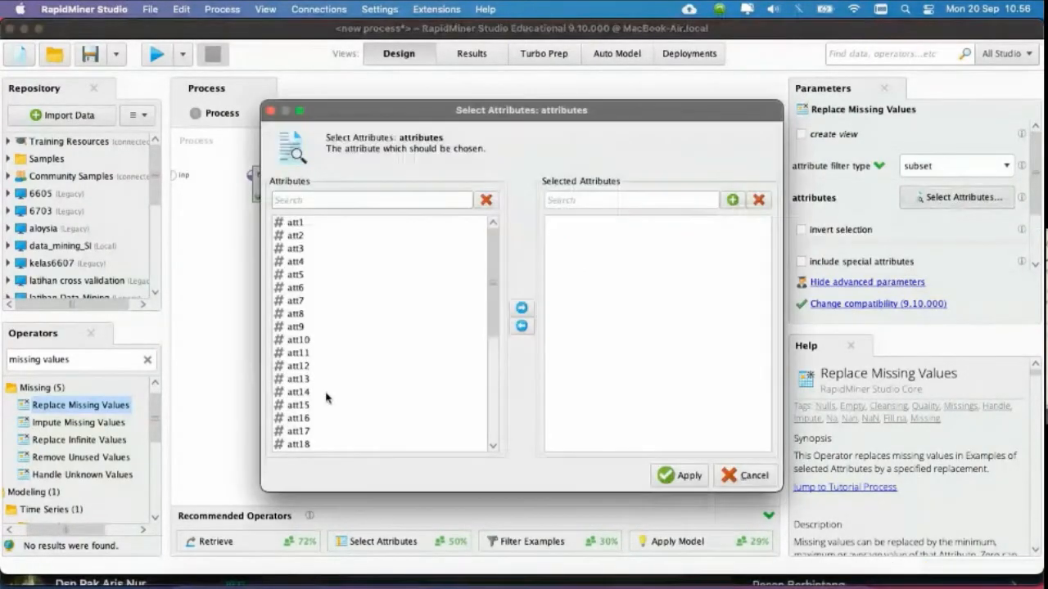
pyautogui.scroll(-5, 332, 385)
pyautogui.click(296, 433)
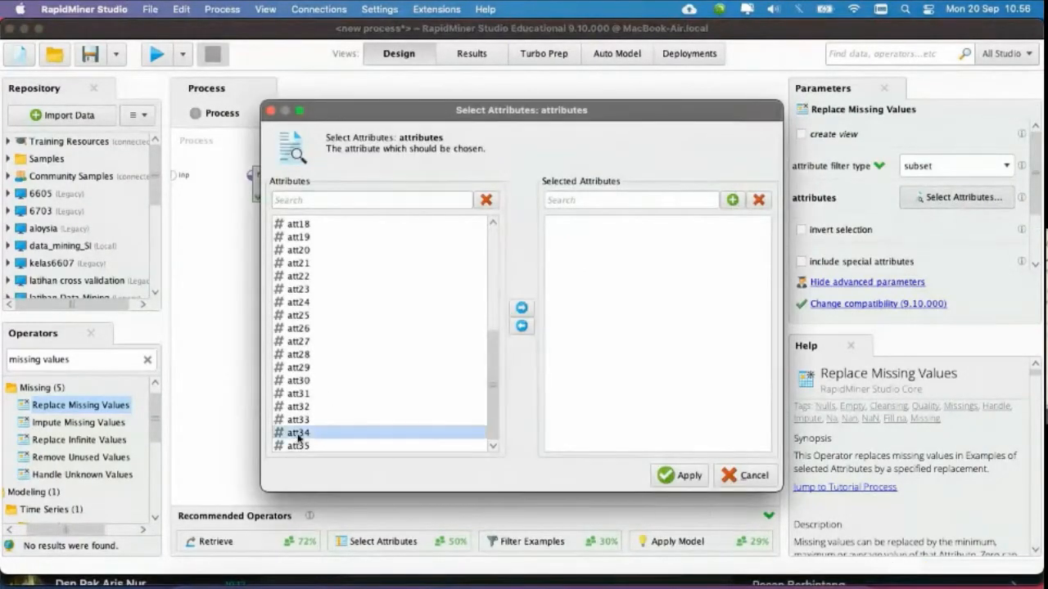
pyautogui.click(522, 311)
pyautogui.click(682, 475)
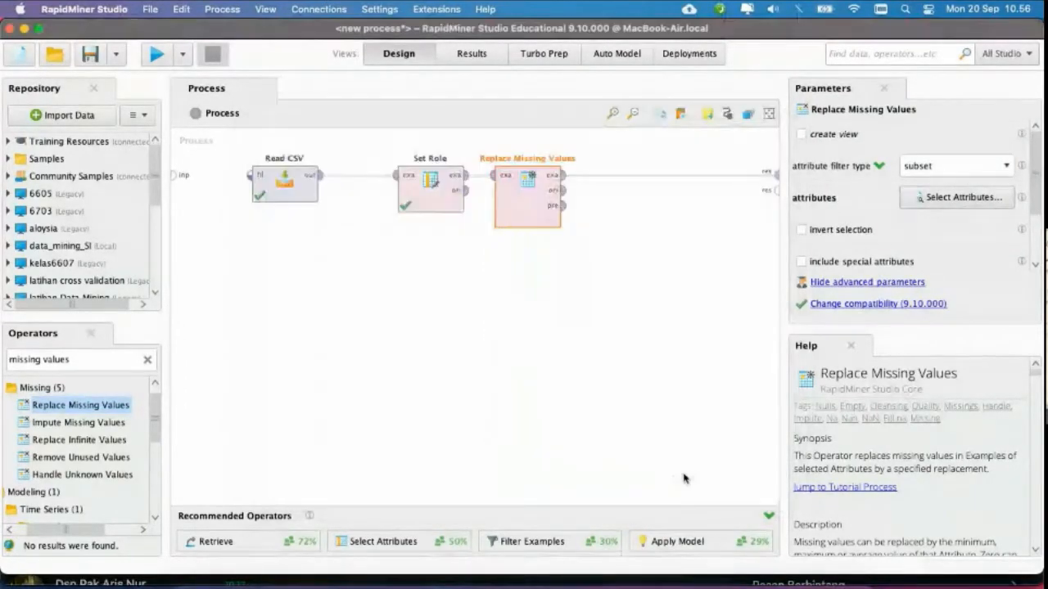
# Step: Run the process with Replace Missing Values and check the missing counts for all attributes in the statistics
pyautogui.click(156, 55)
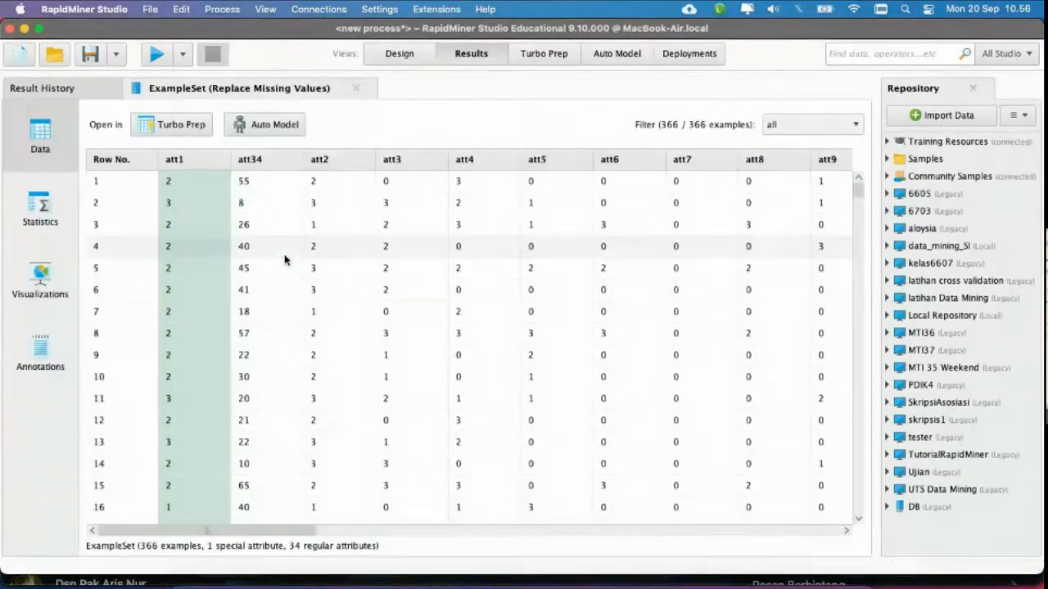
pyautogui.click(399, 54)
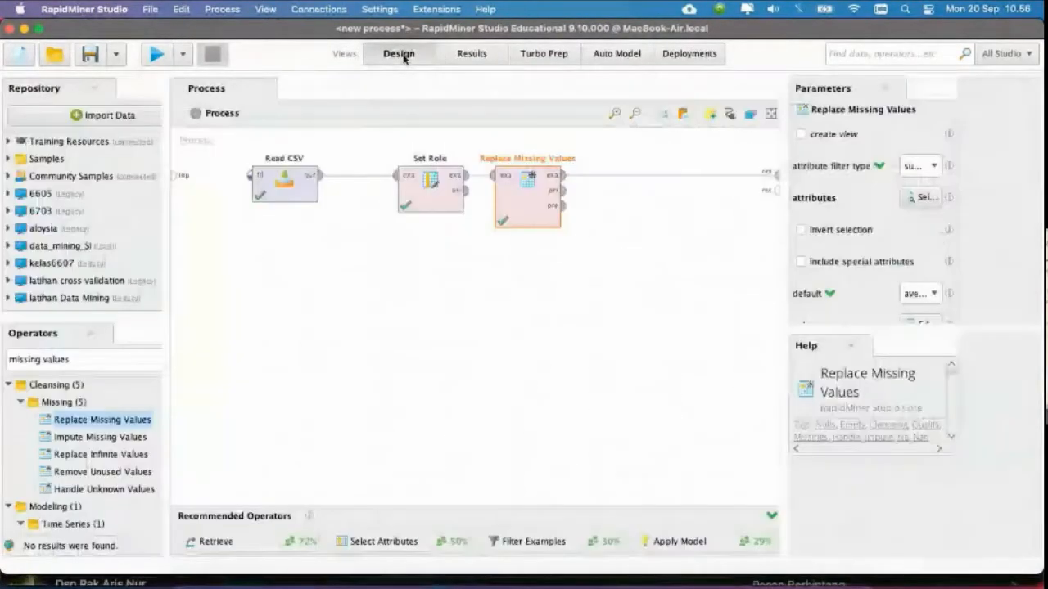
pyautogui.click(471, 53)
pyautogui.click(45, 222)
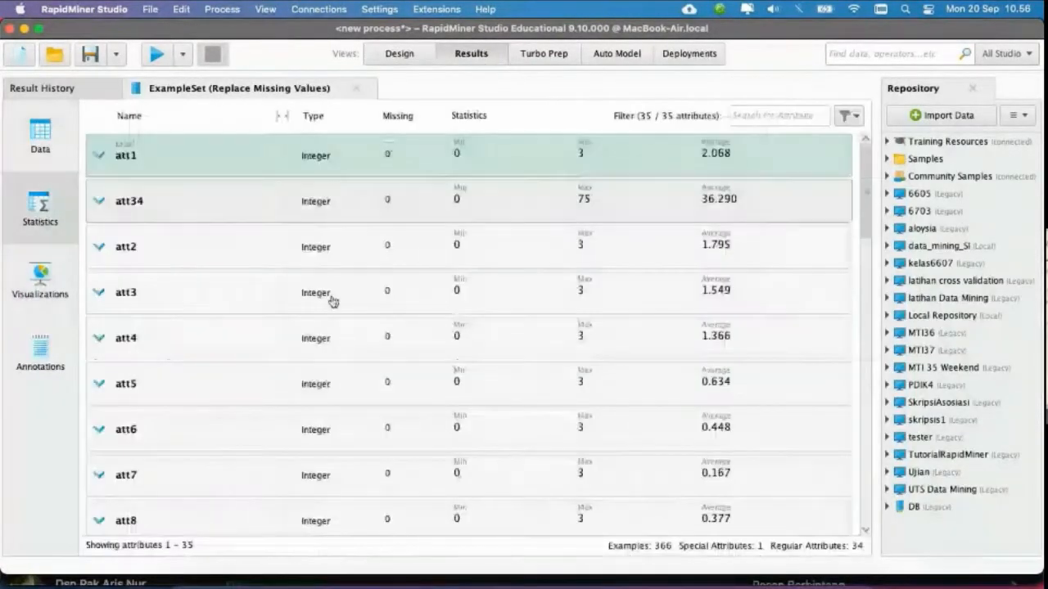
pyautogui.scroll(-10, 355, 322)
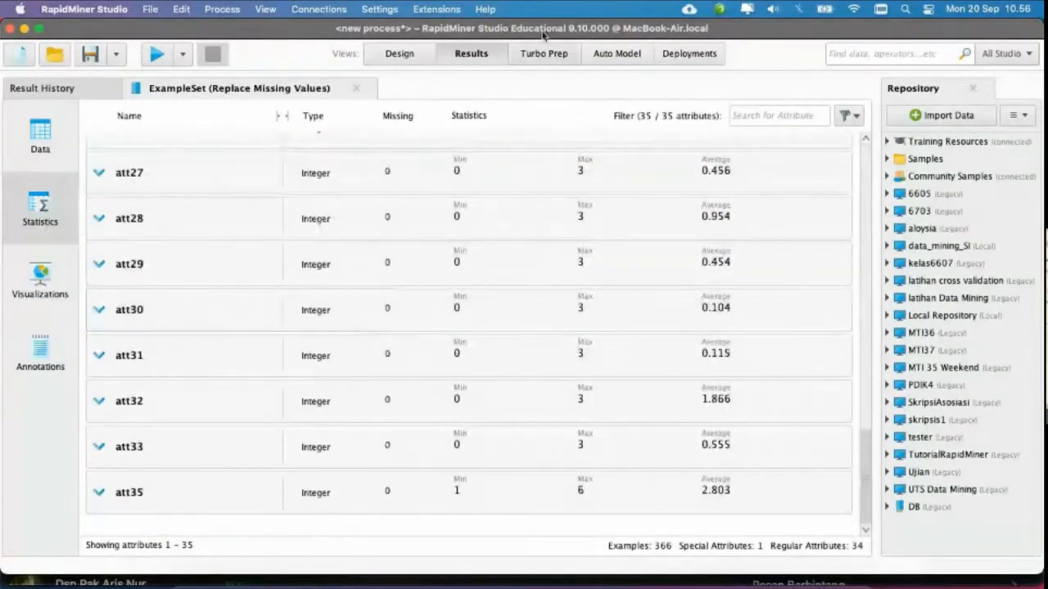
# Step: Return to the process design and review the default replacement options of Replace Missing Values without changing the choice
pyautogui.click(399, 54)
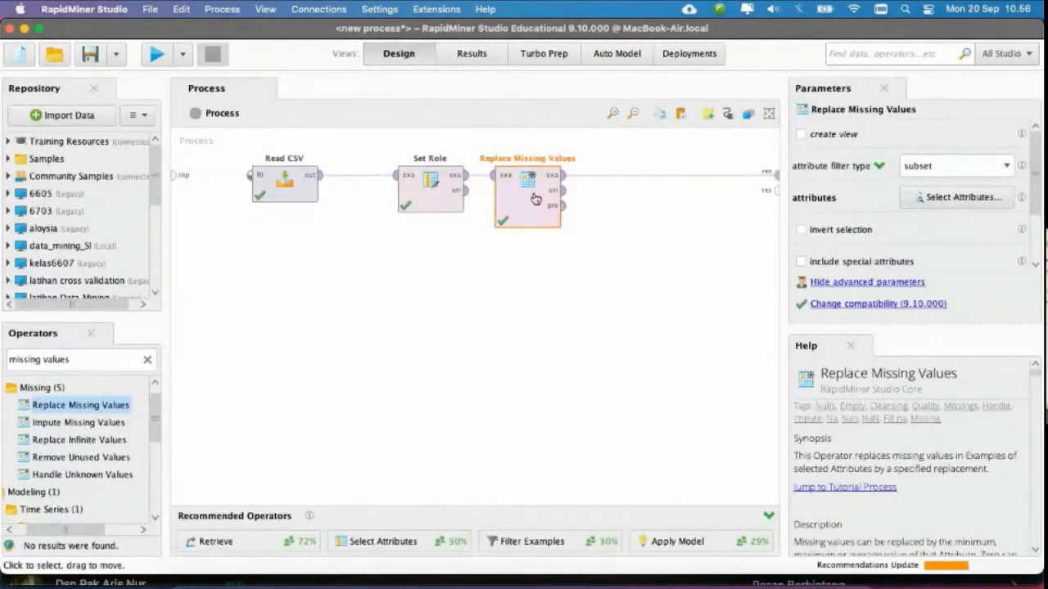
pyautogui.scroll(-3, 972, 237)
pyautogui.click(951, 218)
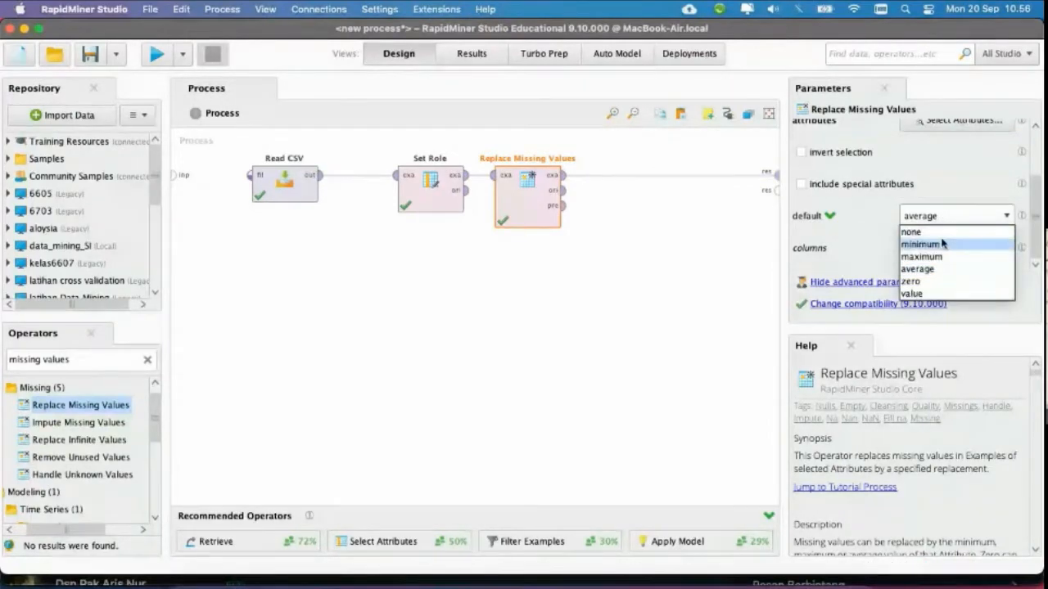
pyautogui.click(624, 349)
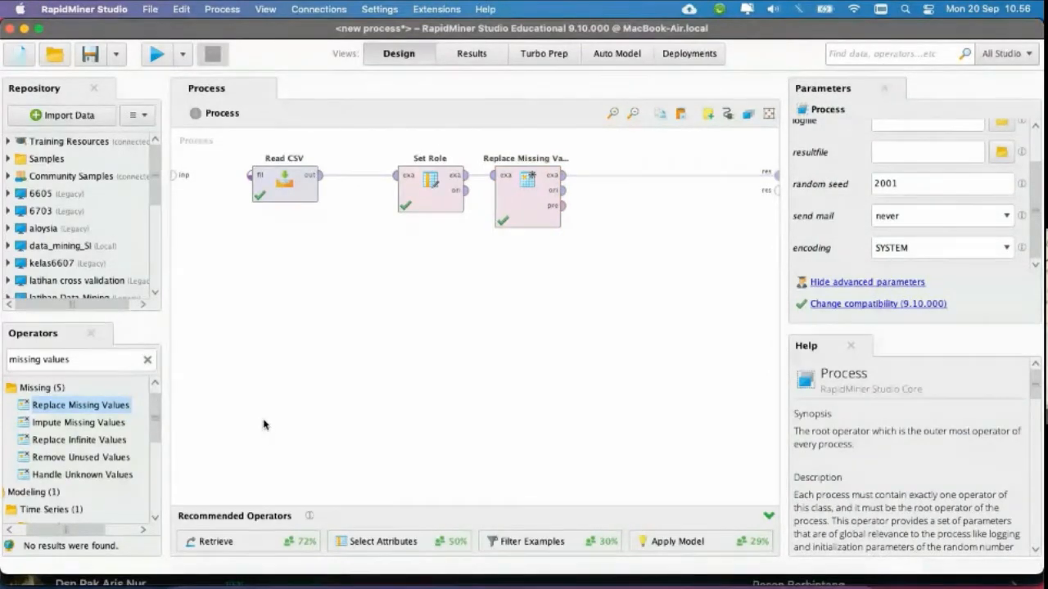
# Step: Save the process as "dermatology" in the data_mining_SI repository
pyautogui.click(360, 586)
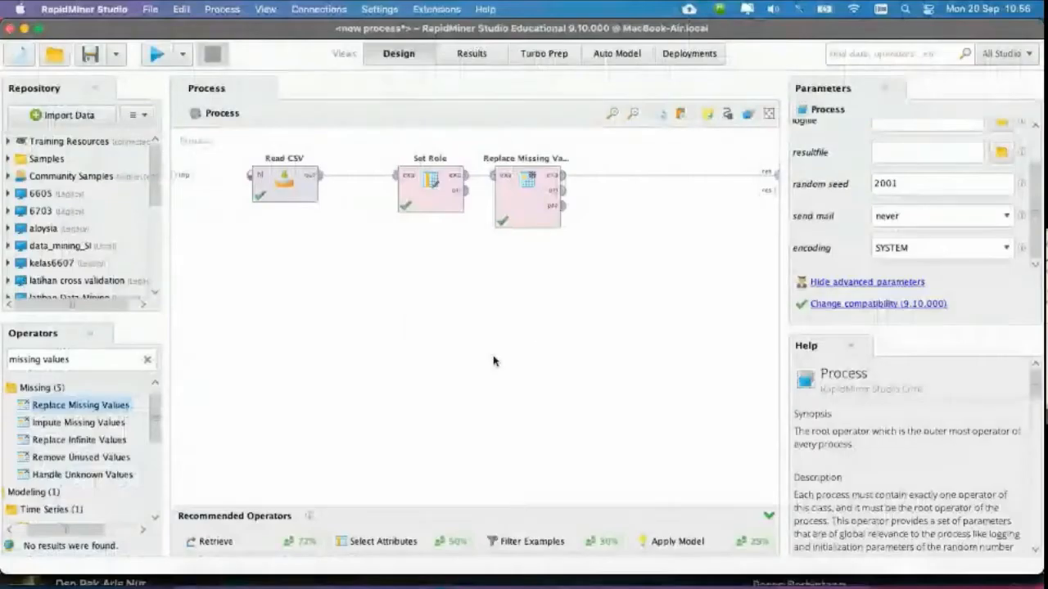
pyautogui.press('super+s')
pyautogui.scroll(-10, 491, 363)
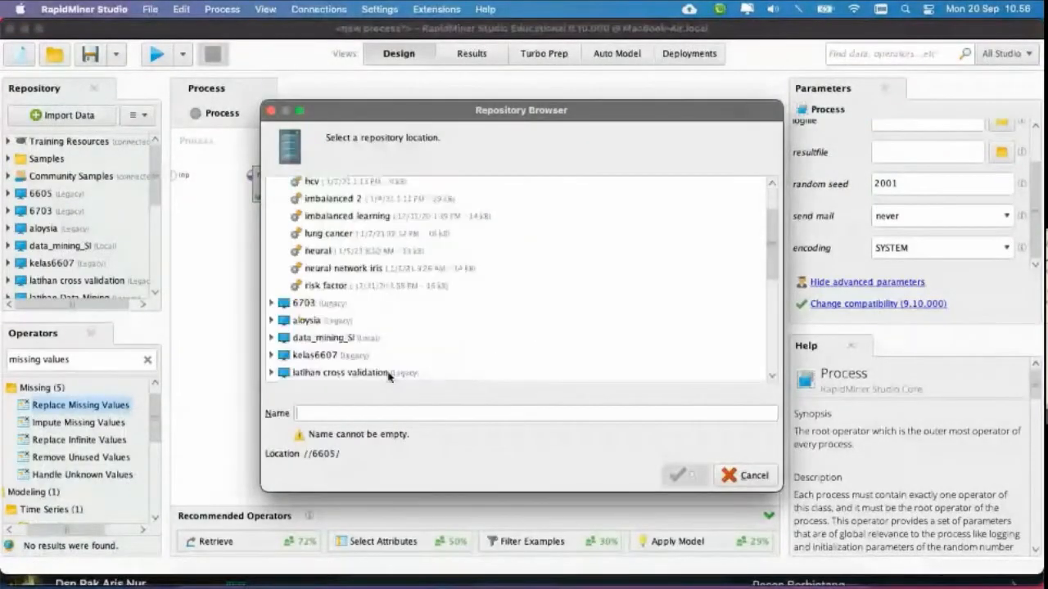
pyautogui.scroll(3, 414, 255)
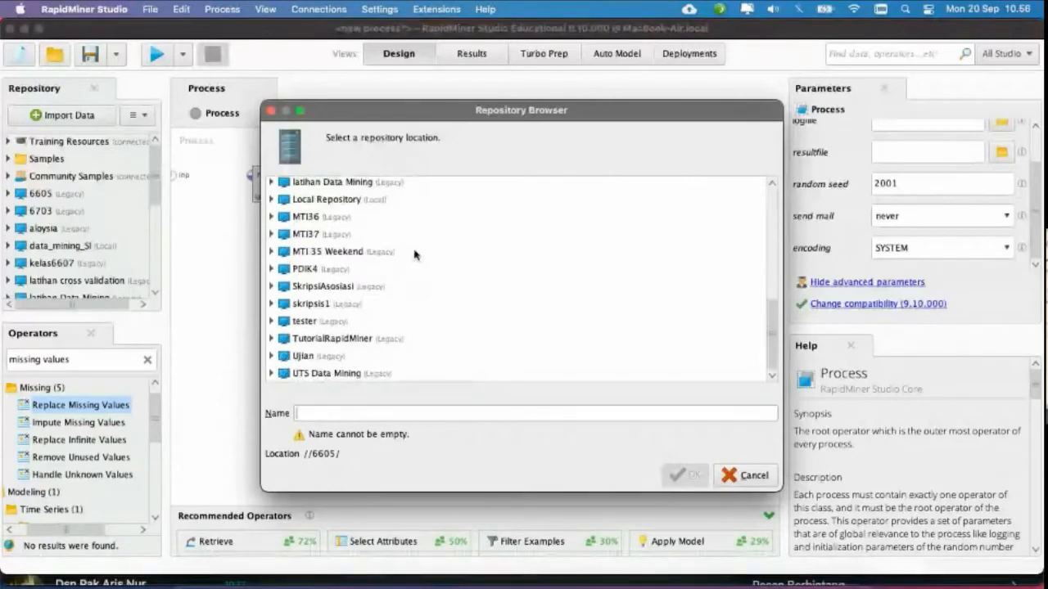
pyautogui.scroll(2, 414, 255)
pyautogui.click(348, 226)
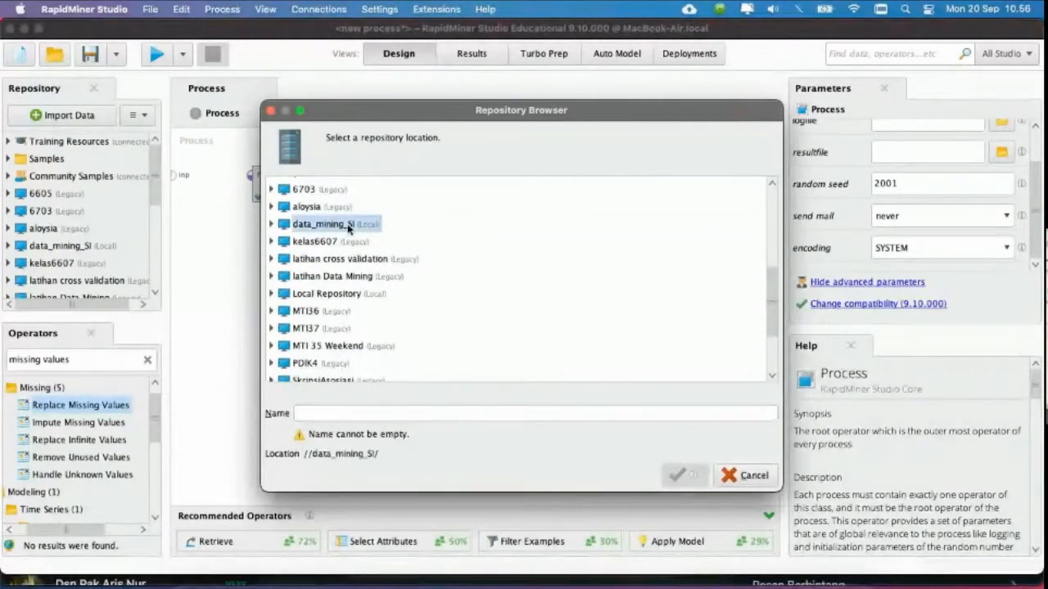
pyautogui.doubleClick(331, 226)
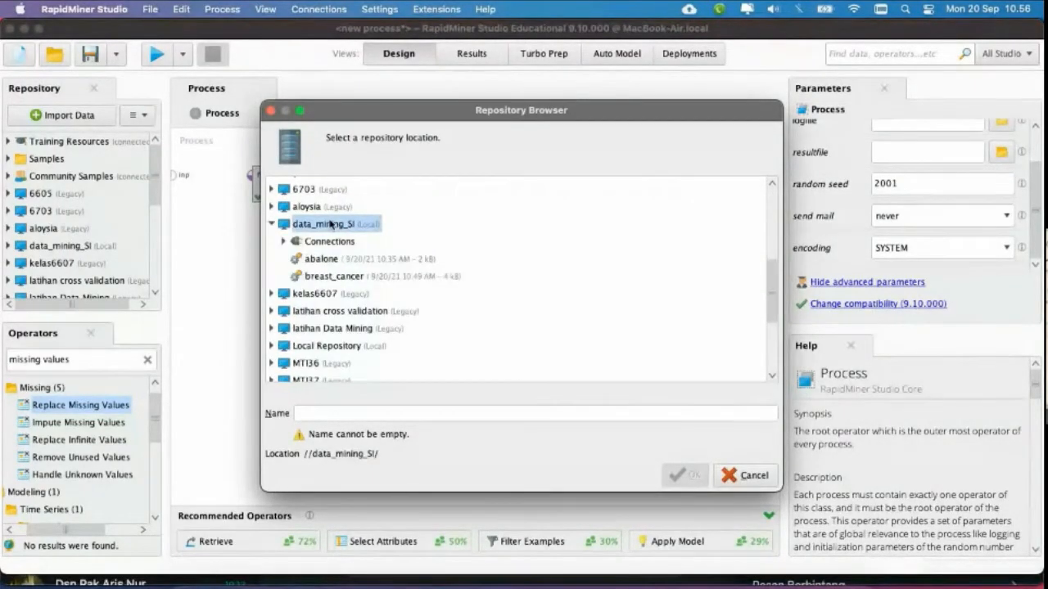
pyautogui.click(374, 413)
pyautogui.write('dermatology')
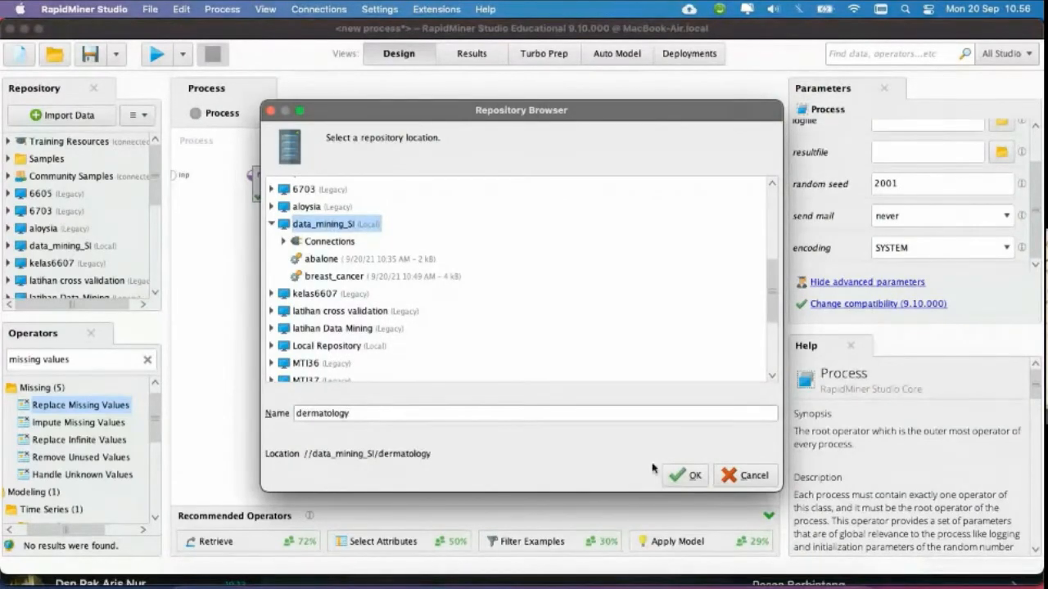
pyautogui.click(690, 475)
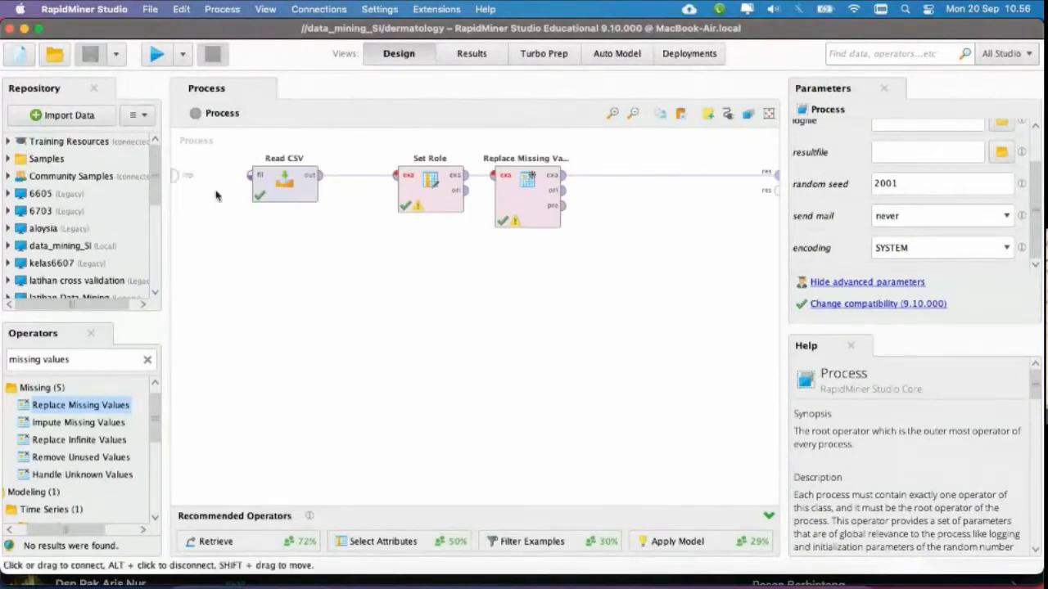
# Step: Run the saved dermatology process and return to its design
pyautogui.click(157, 54)
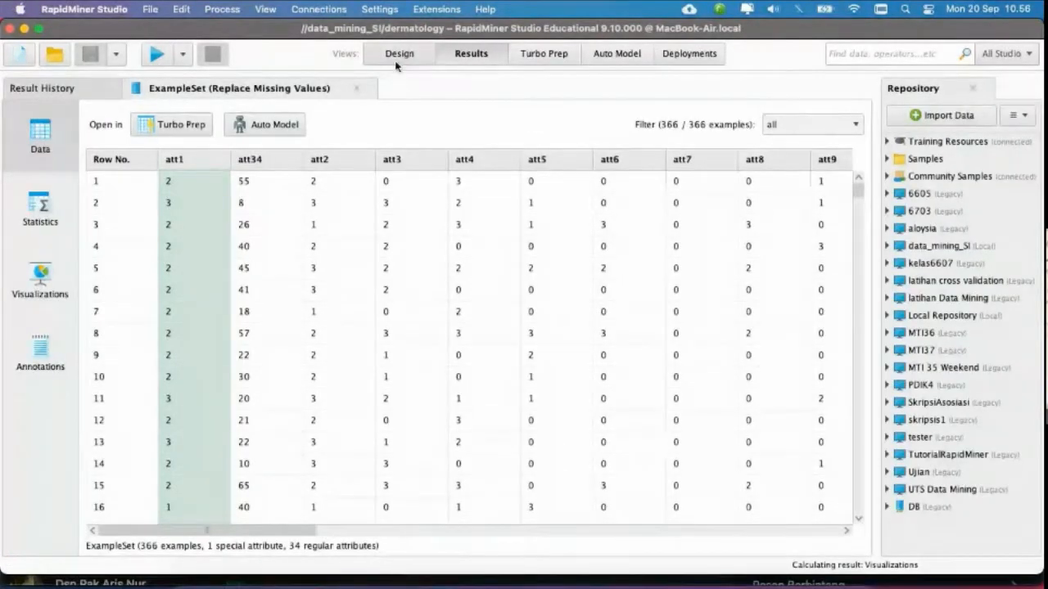
pyautogui.click(397, 59)
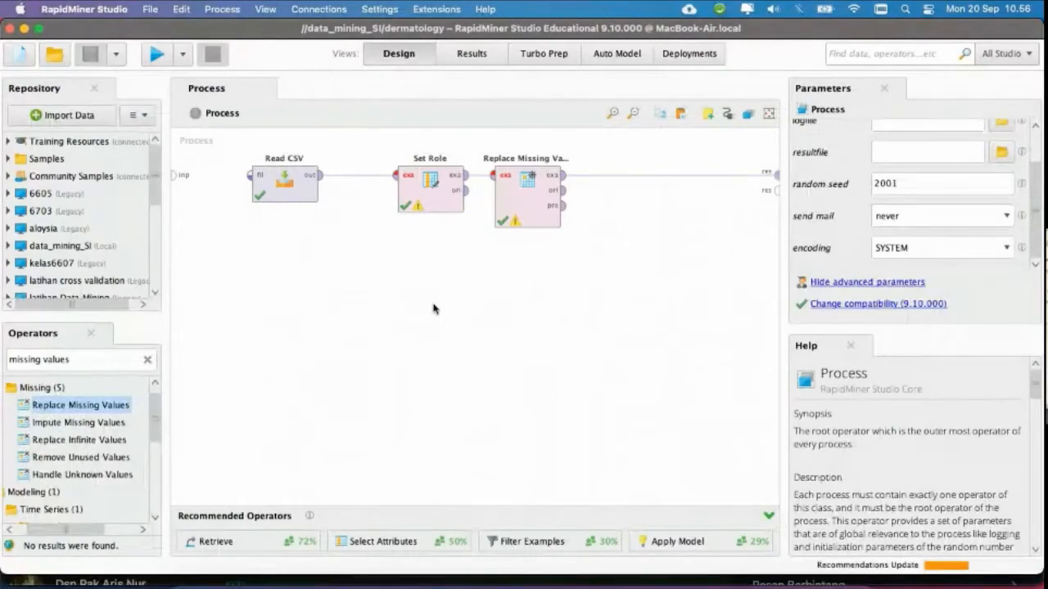
pyautogui.click(359, 581)
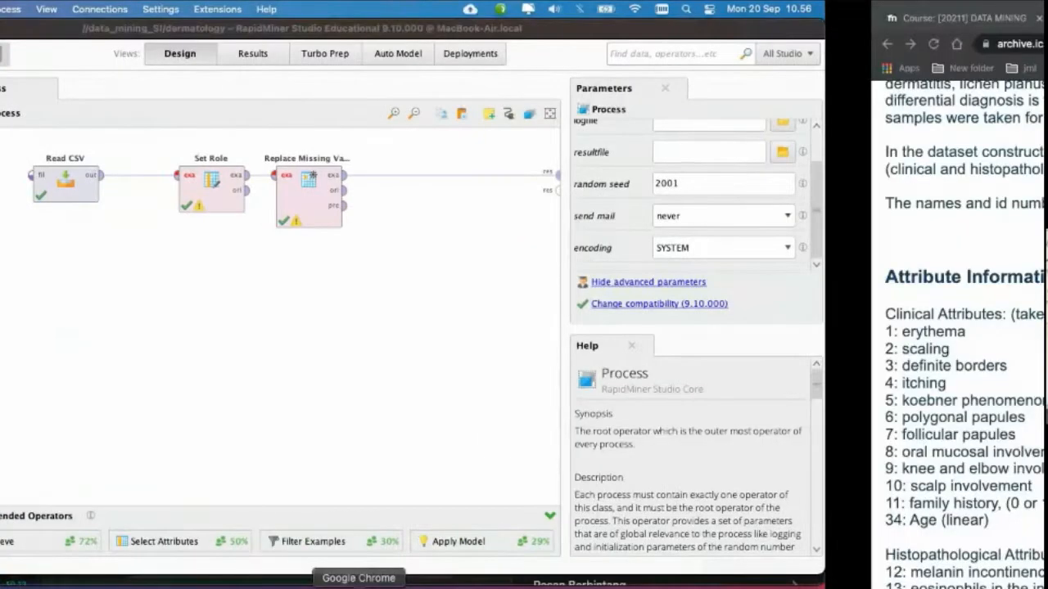
pyautogui.click(245, 18)
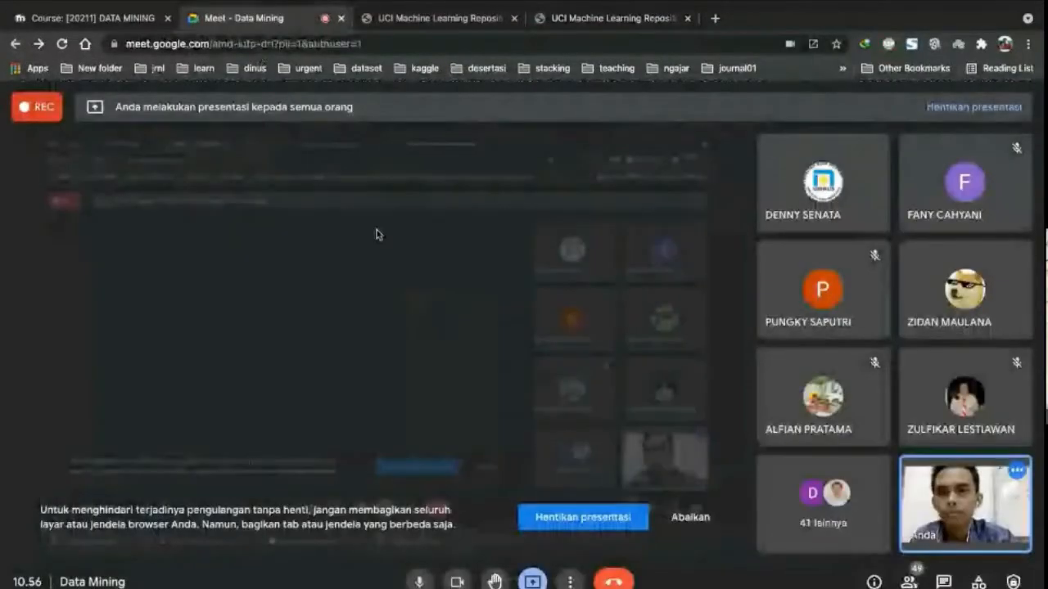
pyautogui.hotkey('ctrl', 'Left')
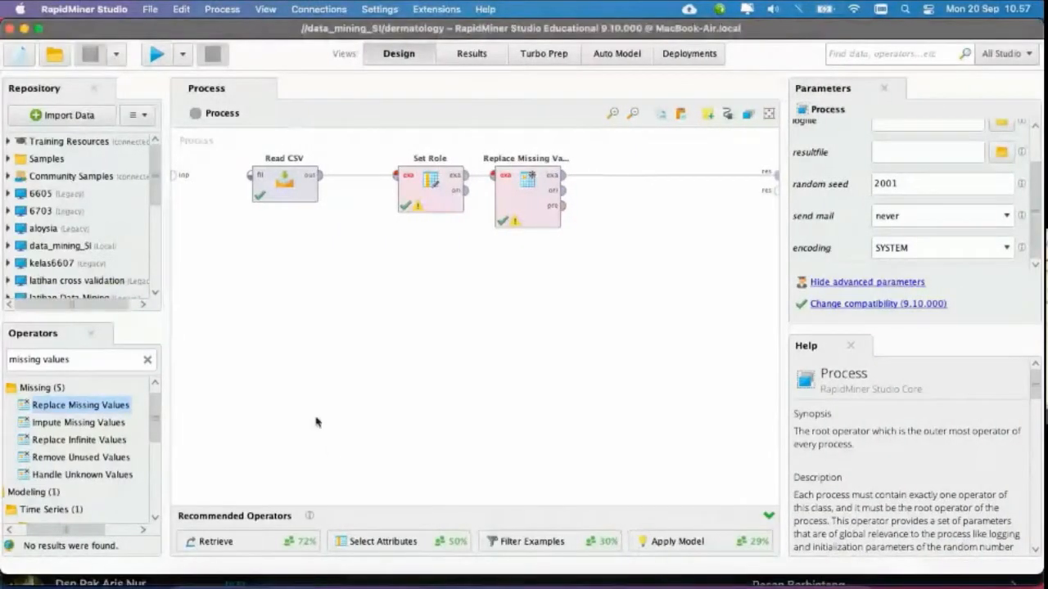
# Step: Switch to Chrome, search the UCI classification dataset list for "labo", and clear the search text
pyautogui.click(358, 581)
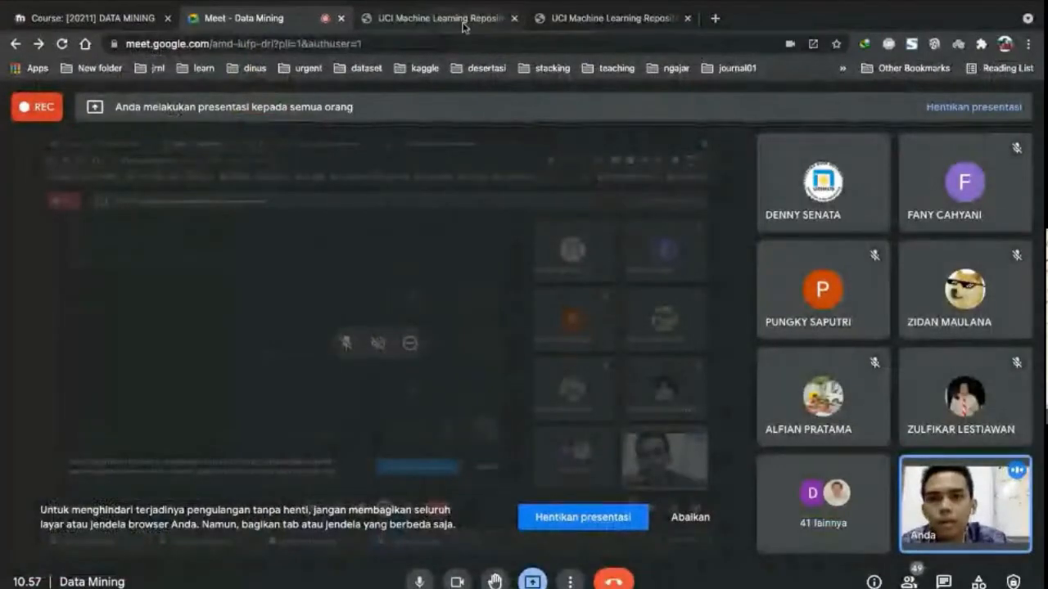
pyautogui.click(459, 20)
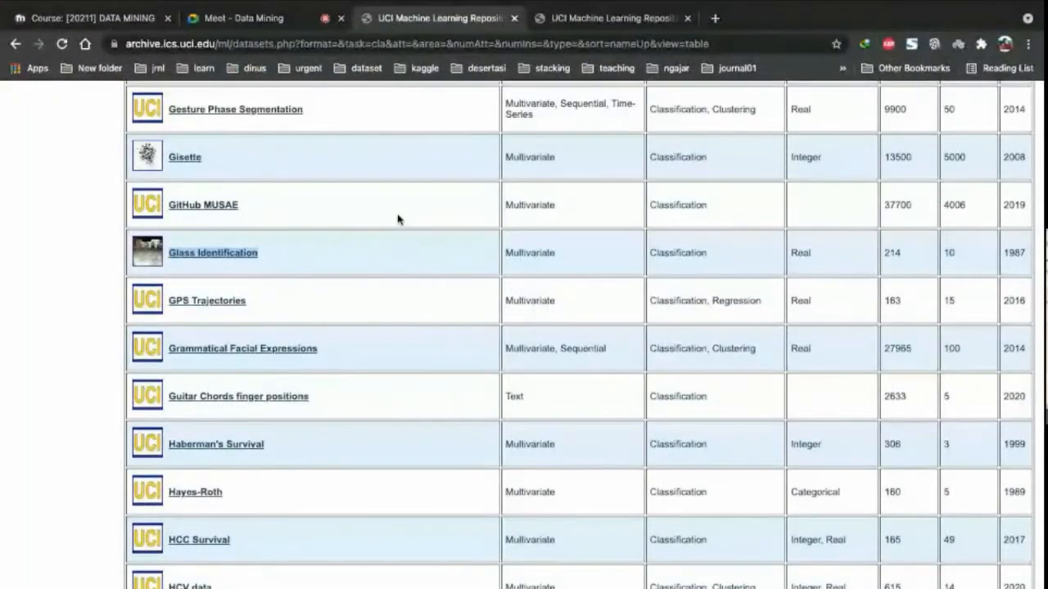
pyautogui.hotkey('ctrl', 'f')
pyautogui.write('labo')
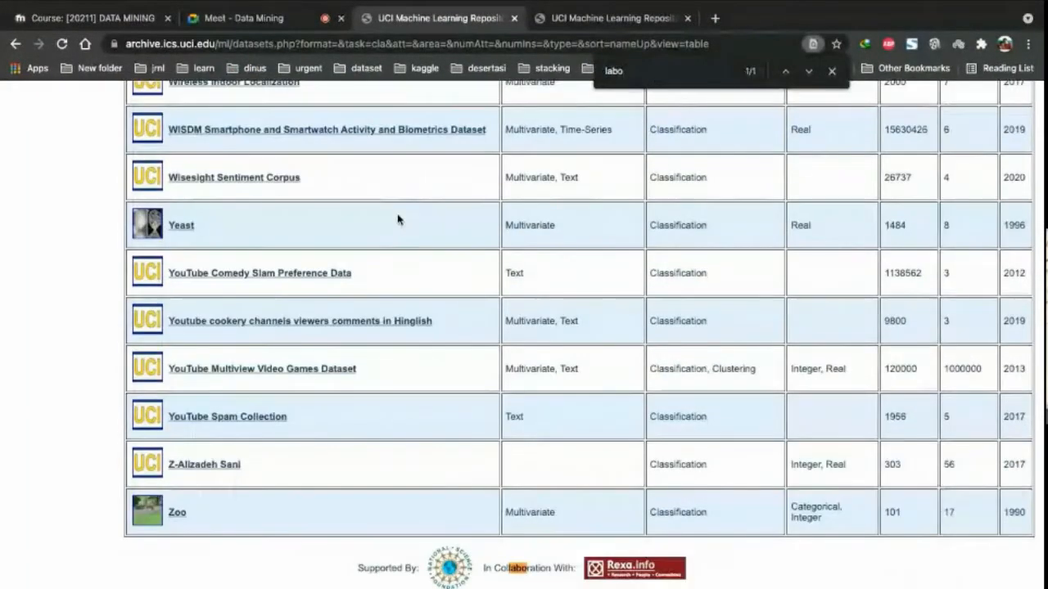
pyautogui.press('BackSpace')
pyautogui.press('BackSpace')
pyautogui.press('BackSpace')
# Step: Go back to the full UCI dataset list and search it for "labo"
pyautogui.scroll(20, 532, 276)
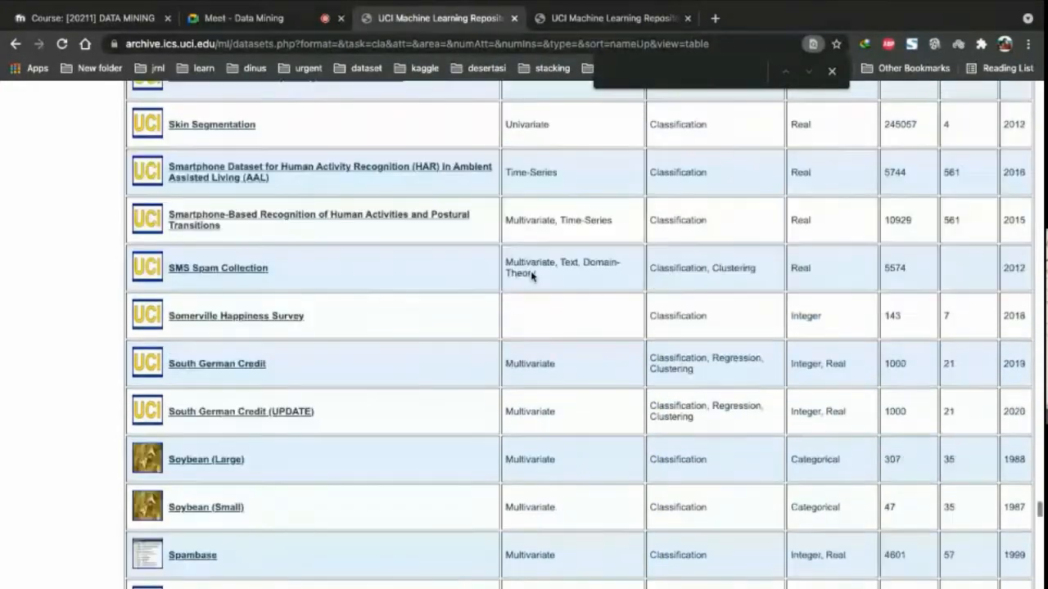
pyautogui.scroll(20, 530, 277)
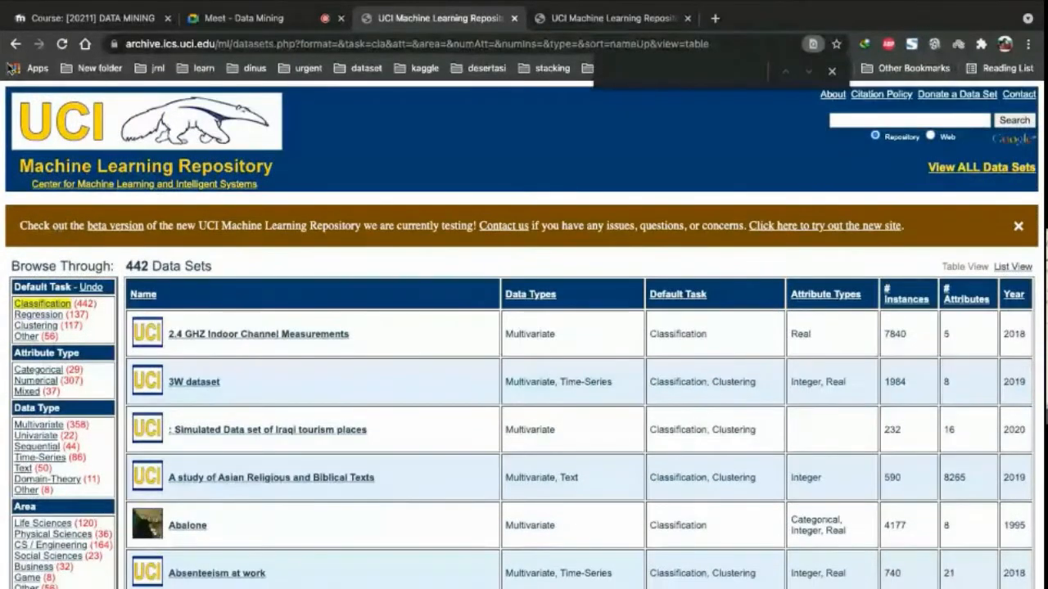
pyautogui.click(14, 44)
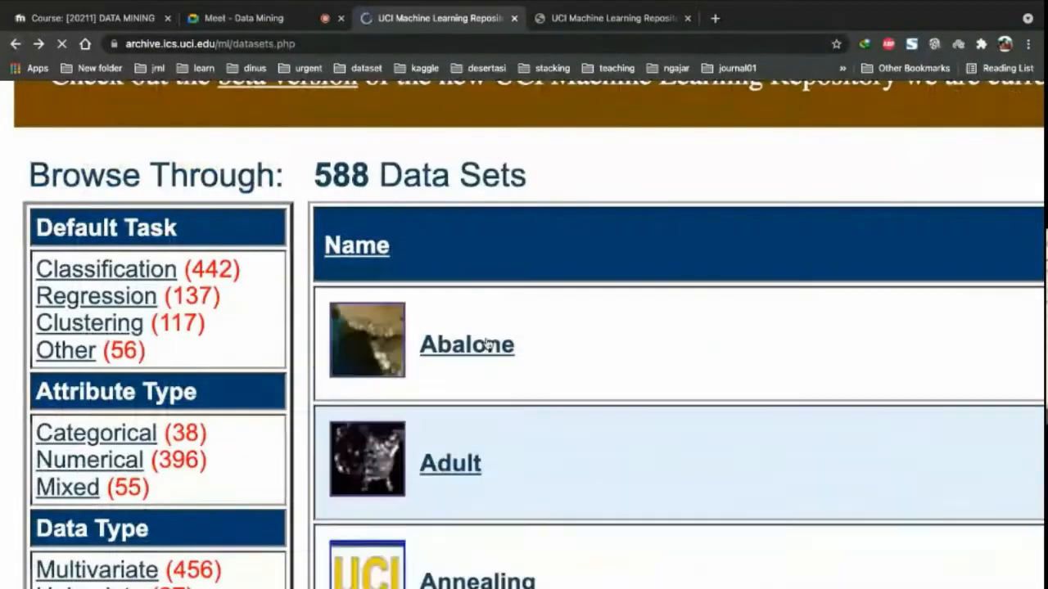
pyautogui.hotkey('ctrl', 'f')
pyautogui.write('labor')
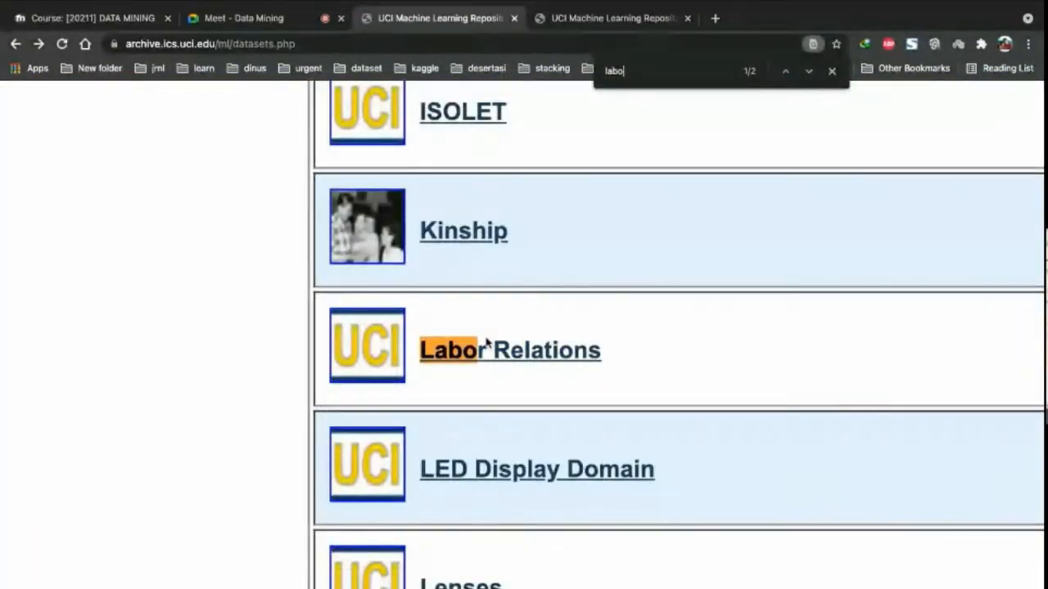
pyautogui.press('Return')
pyautogui.press('Return')
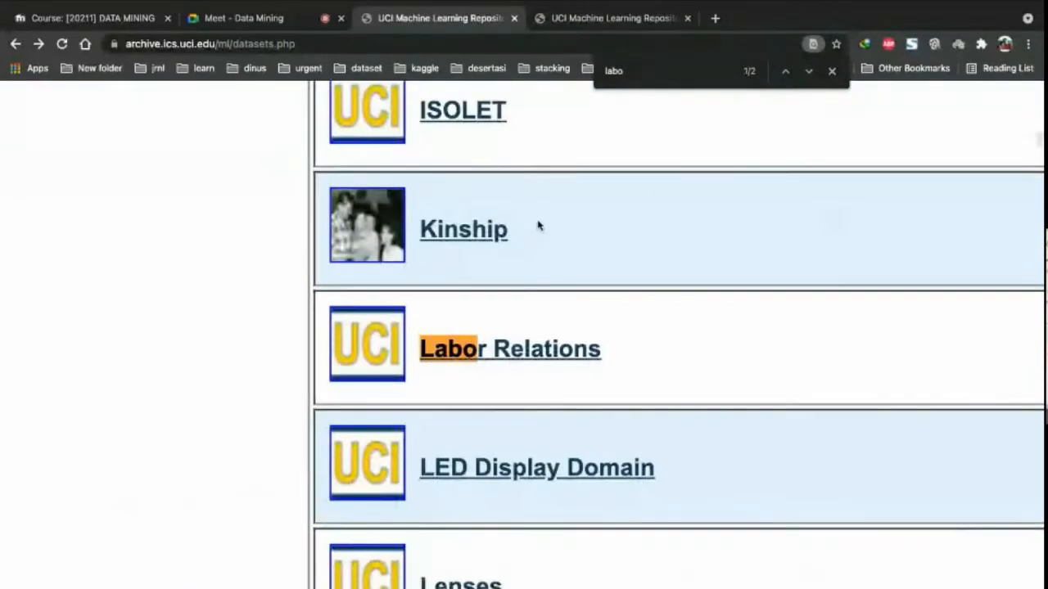
# Step: Search Google for "labour dataset uci" in a new browser tab and look through the results
pyautogui.click(716, 20)
pyautogui.write('labour')
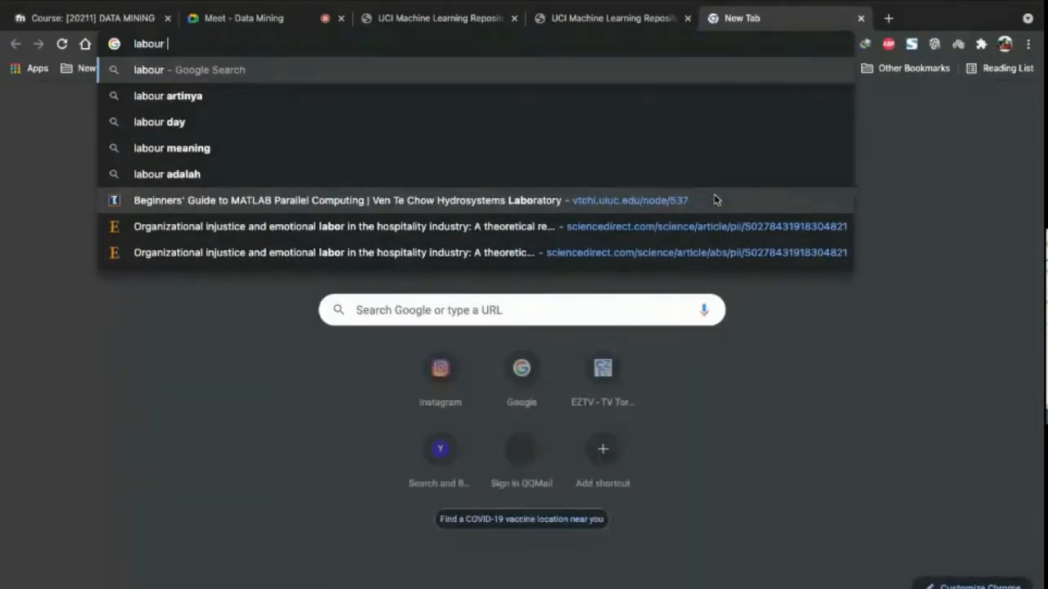
pyautogui.write(' dataset uc')
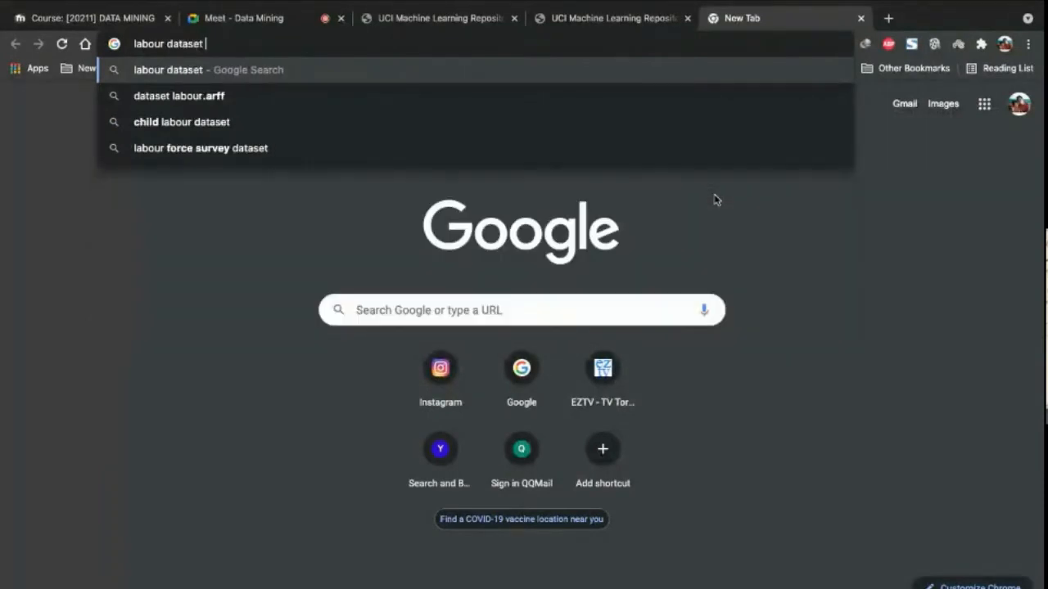
pyautogui.write('i')
pyautogui.press('Return')
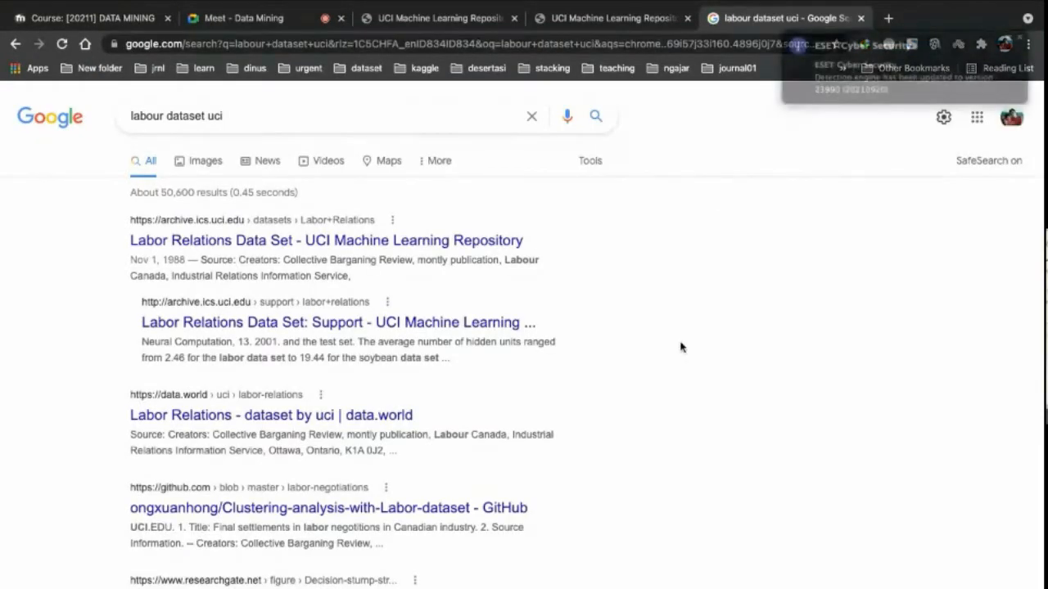
pyautogui.scroll(-3, 680, 361)
pyautogui.scroll(-3, 680, 367)
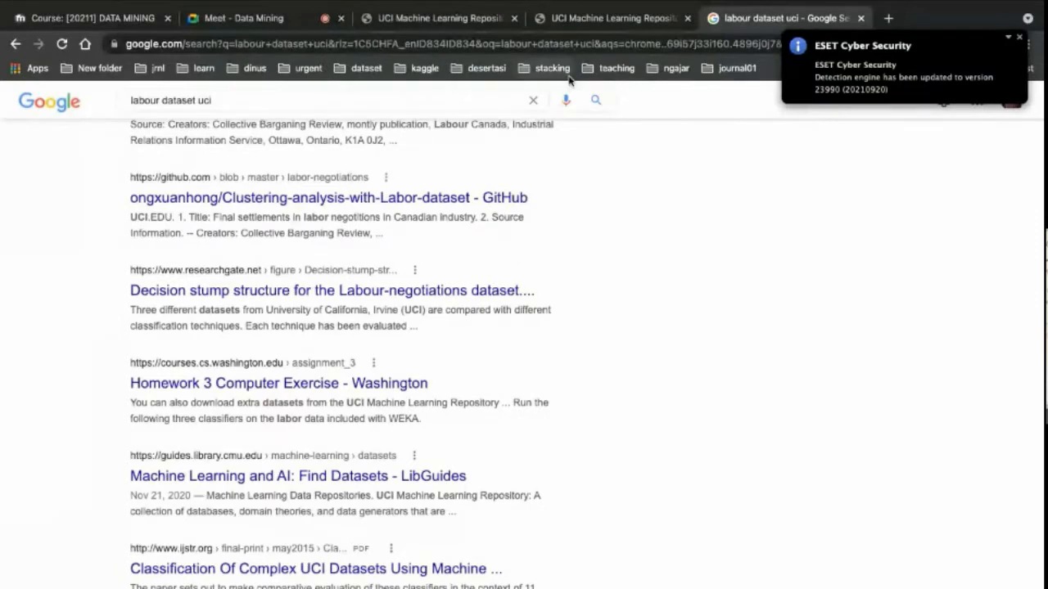
# Step: Search the full UCI dataset list for "nego" and return to the Google results for the labour dataset
pyautogui.click(478, 25)
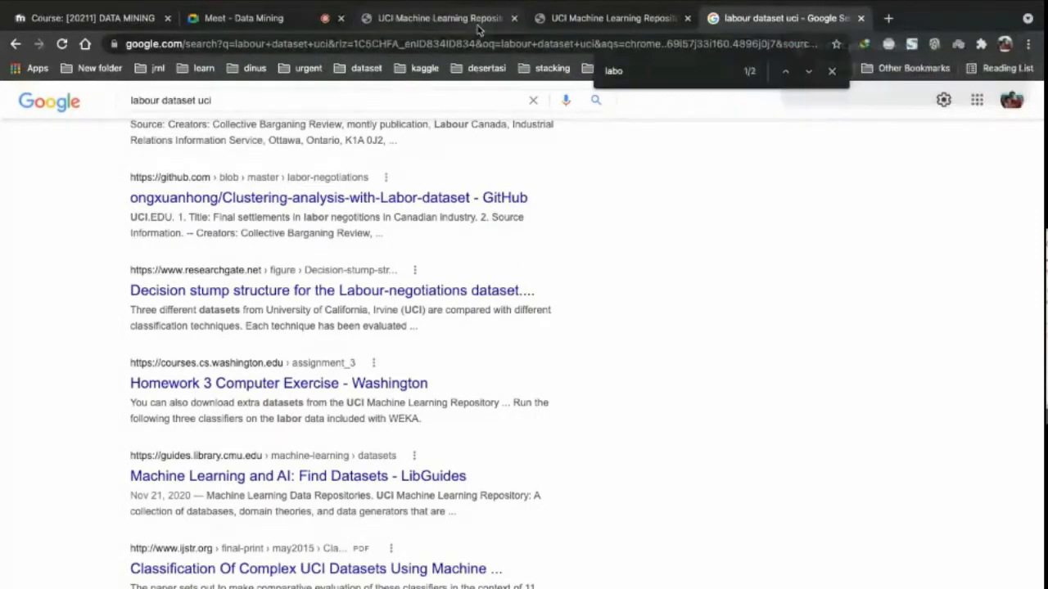
pyautogui.write('nego')
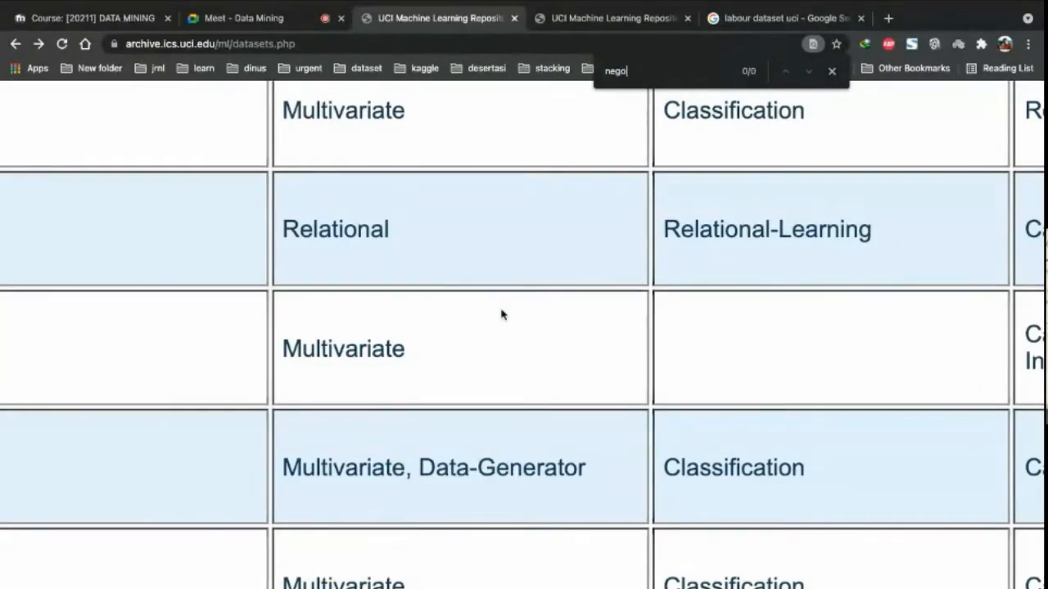
pyautogui.scroll(15, 502, 314)
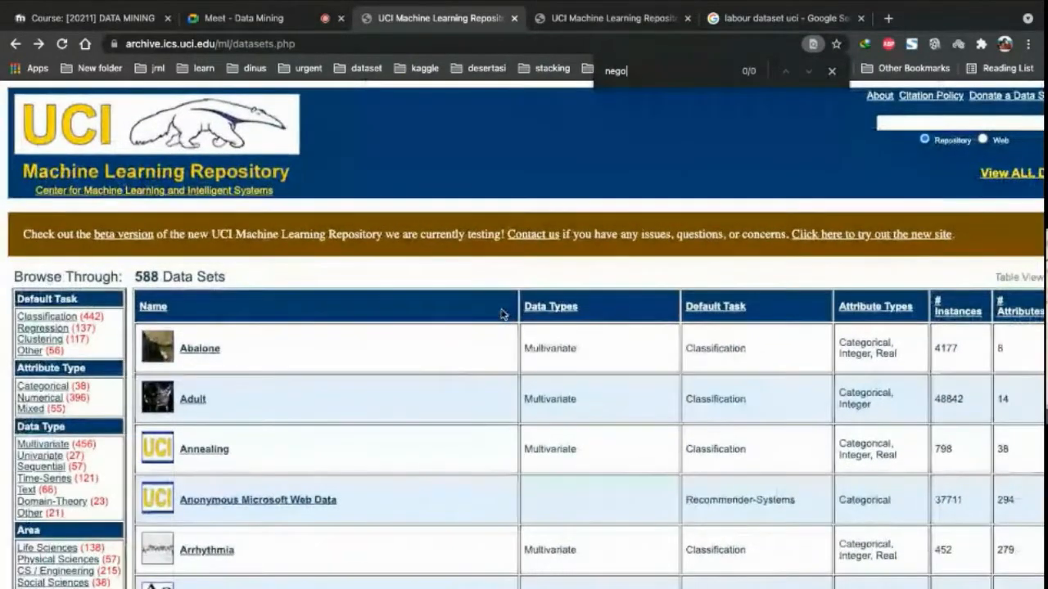
pyautogui.click(736, 20)
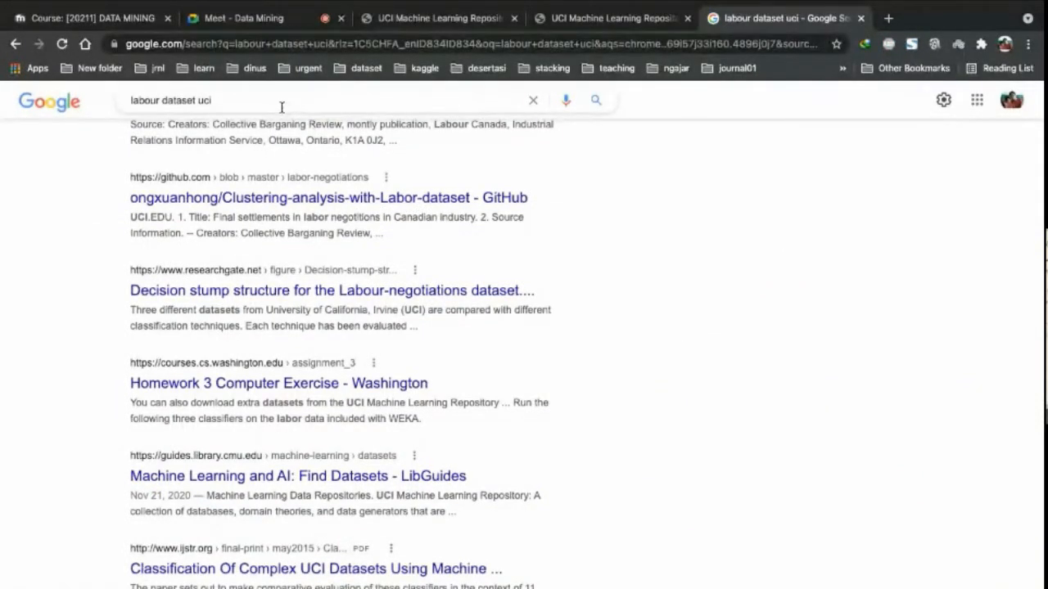
# Step: Open the ResearchGate result on the Labour-negotiations decision stump in a new browser tab and examine its figure
pyautogui.rightClick(352, 299)
pyautogui.click(379, 307)
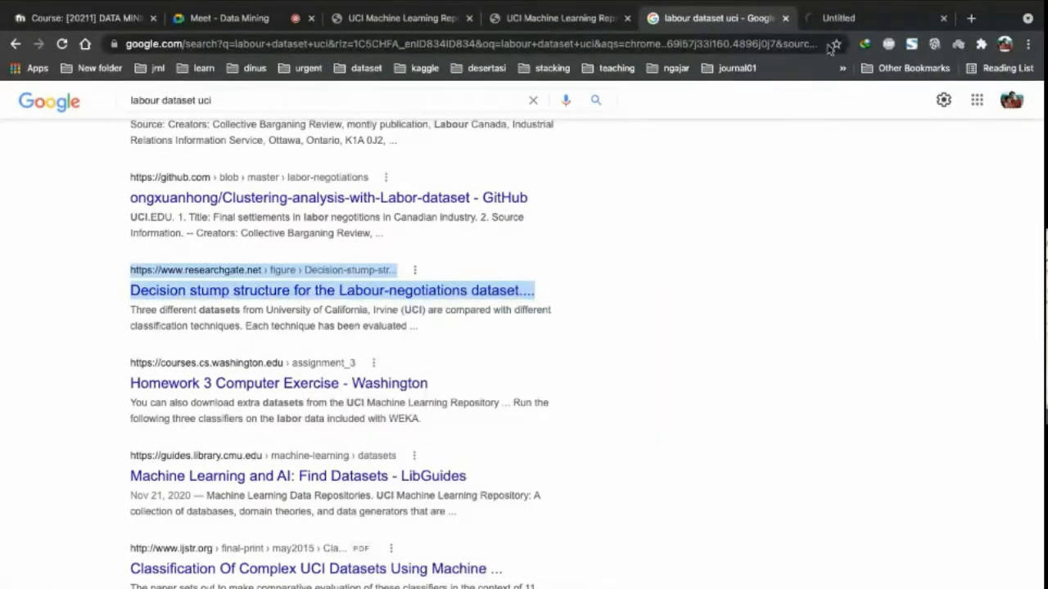
pyautogui.click(878, 12)
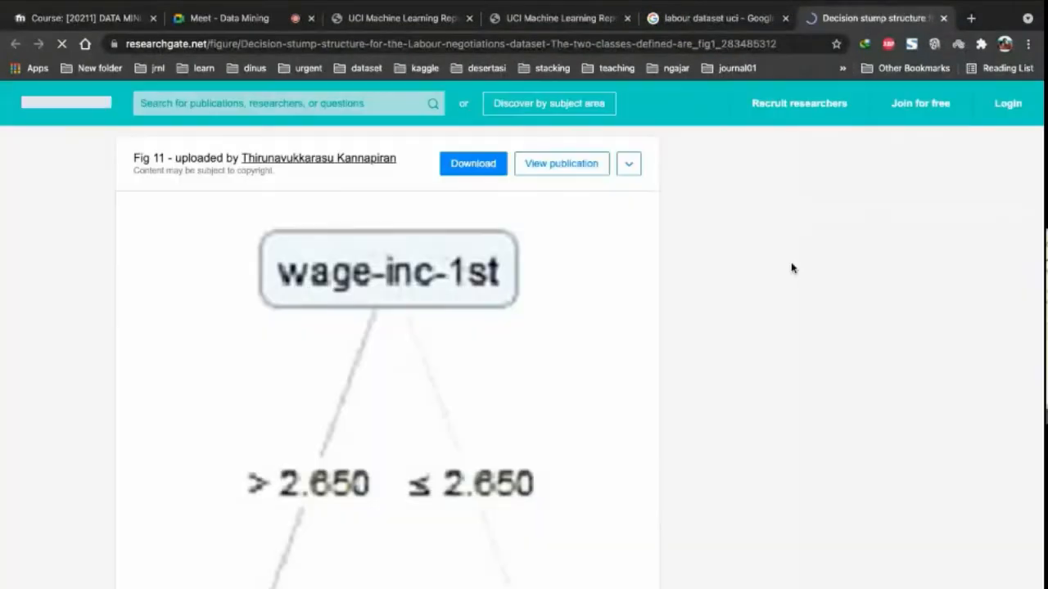
pyautogui.scroll(-8, 791, 267)
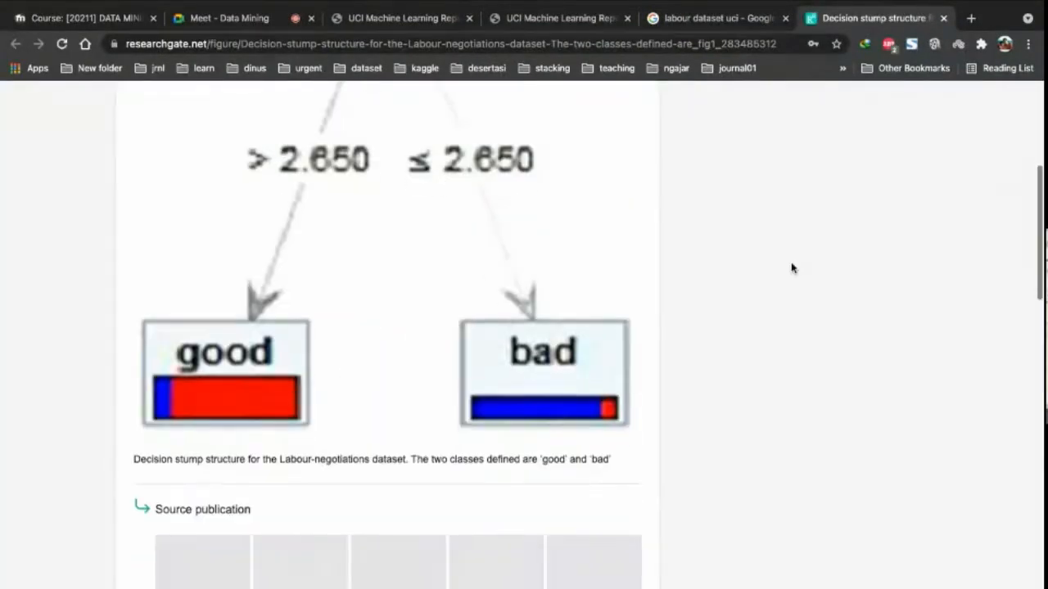
pyautogui.scroll(8, 791, 265)
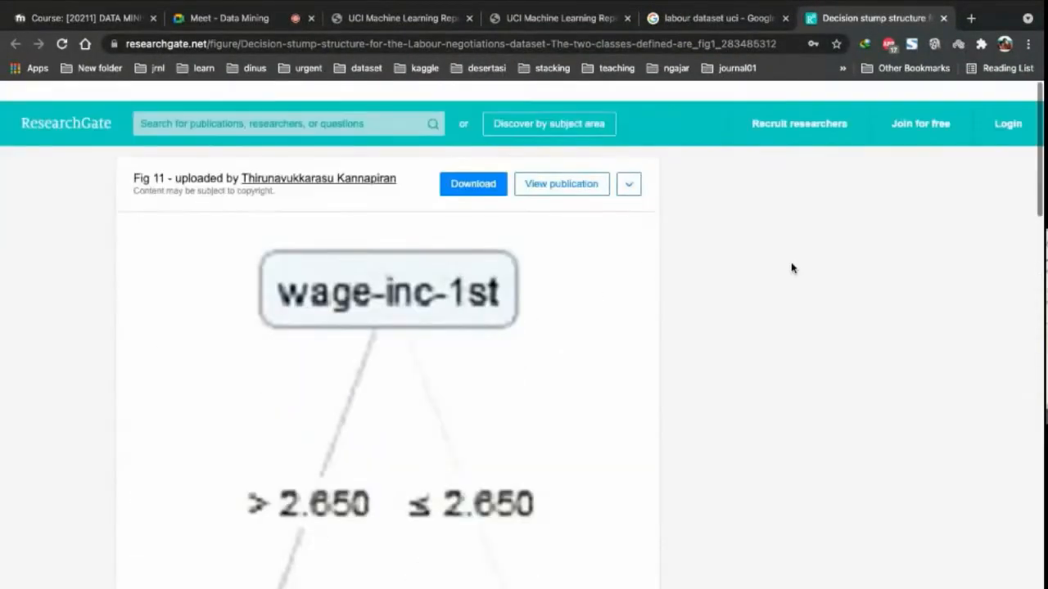
# Step: Return to the Google results and refine the search to "labour negotiation dataset uci"
pyautogui.click(724, 19)
pyautogui.scroll(5, 540, 322)
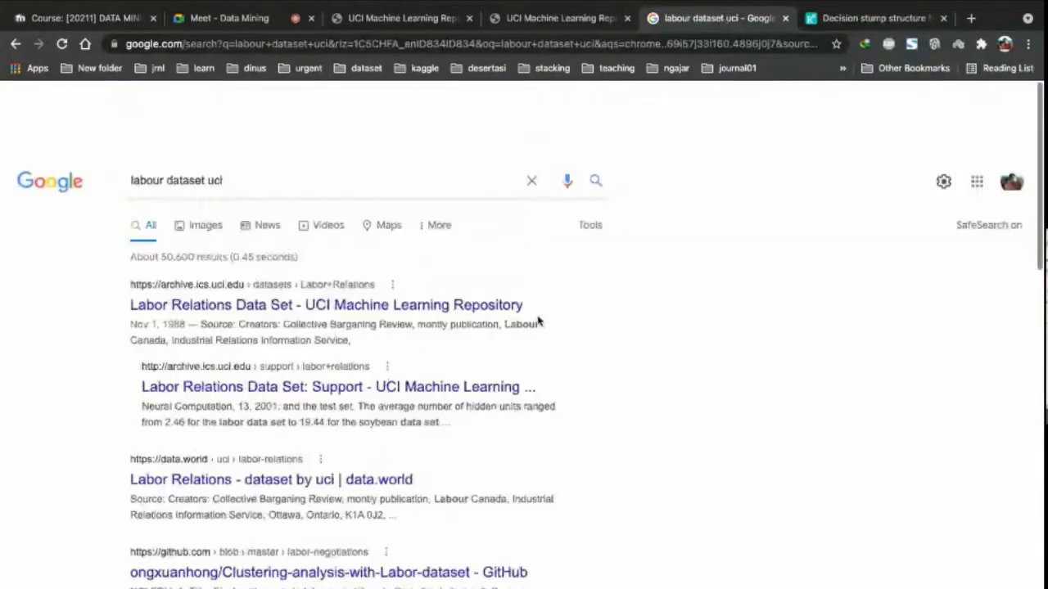
pyautogui.click(159, 117)
pyautogui.write('ne')
pyautogui.write('gotiation')
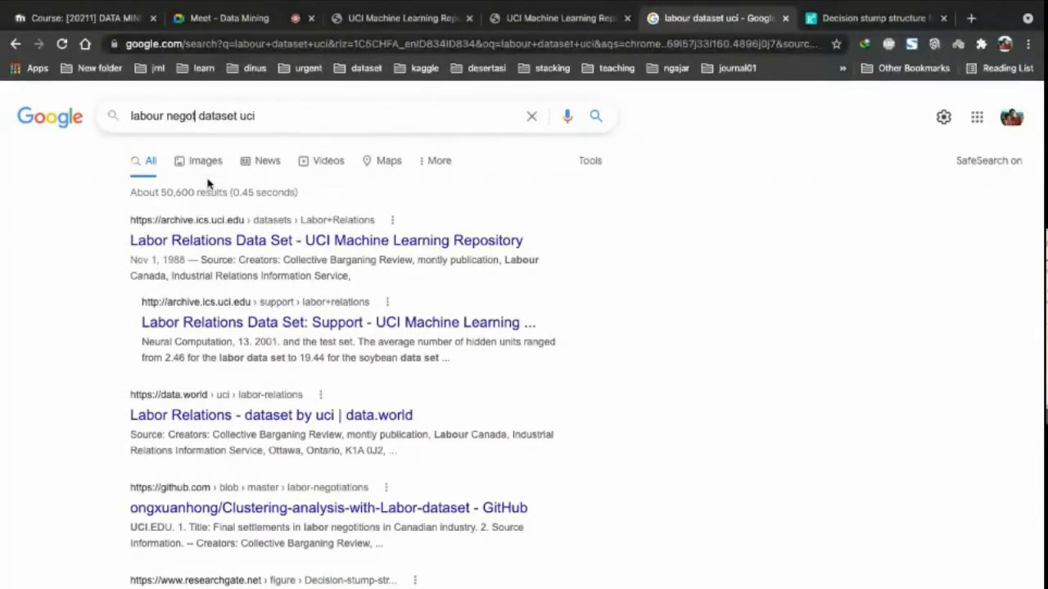
pyautogui.press('Return')
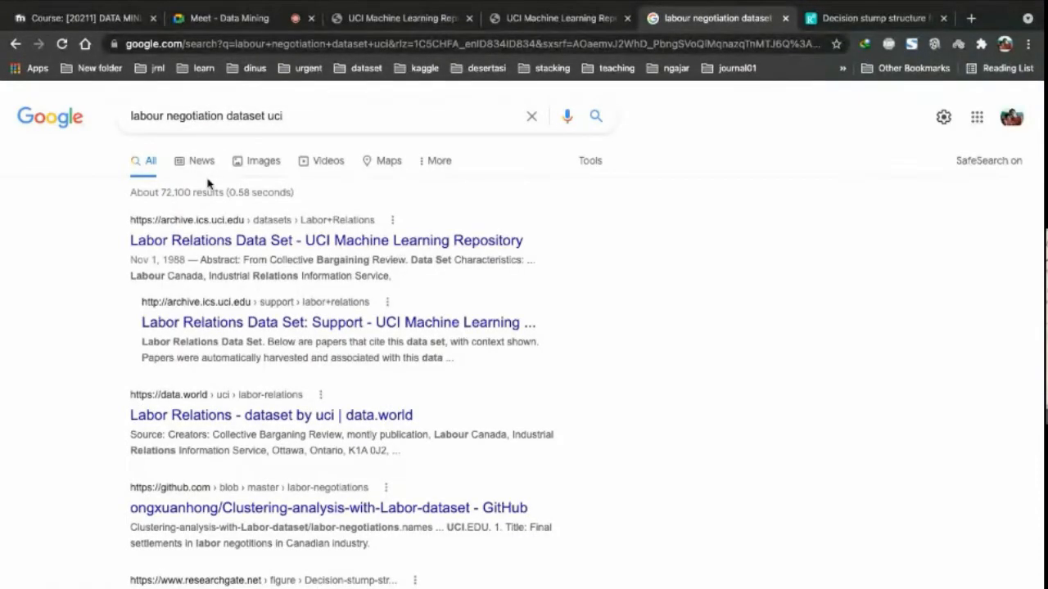
# Step: Open the UCI Labor Relations Data Set result in a new browser tab and read through its description and attribute information
pyautogui.rightClick(317, 244)
pyautogui.click(328, 245)
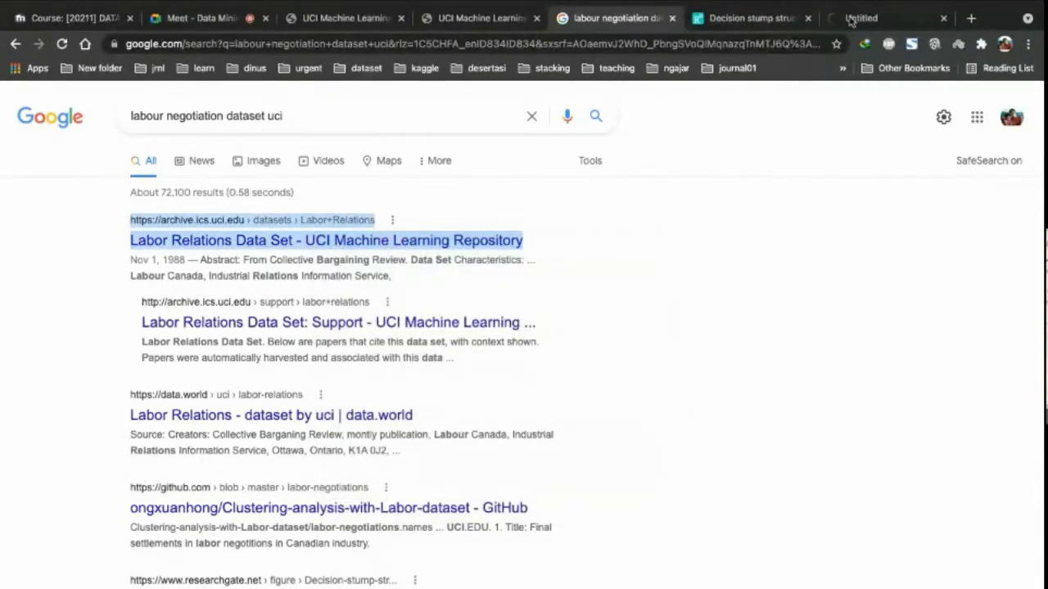
pyautogui.click(860, 18)
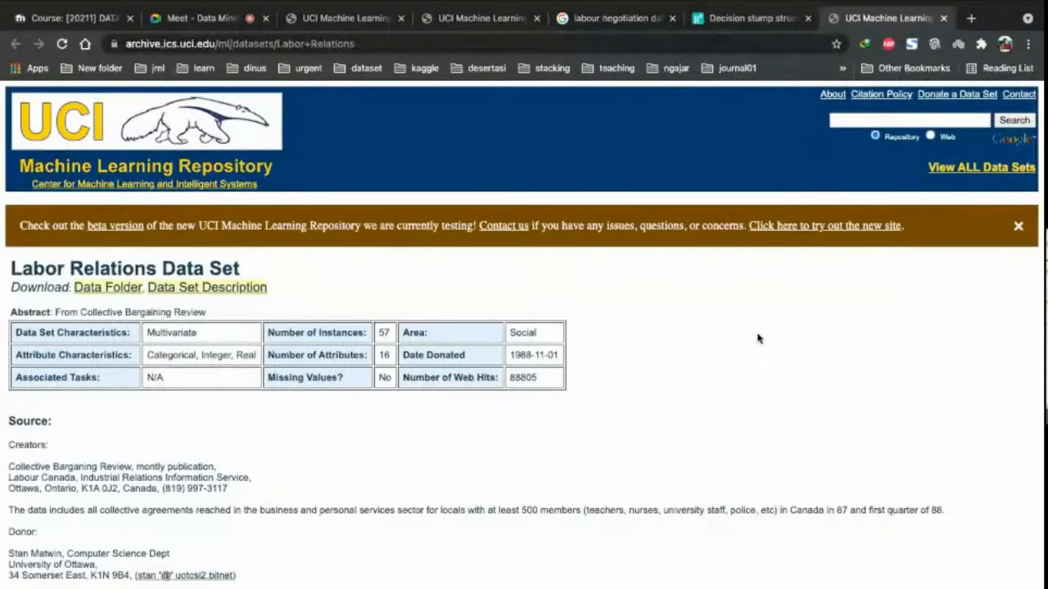
pyautogui.scroll(-3, 757, 338)
pyautogui.scroll(-7, 757, 338)
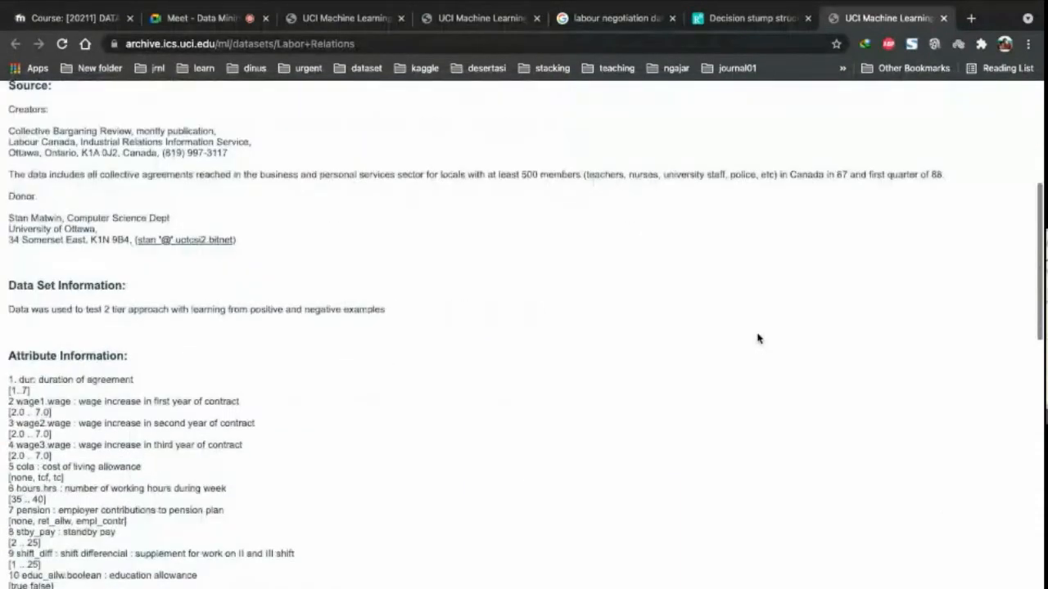
pyautogui.scroll(-8, 757, 338)
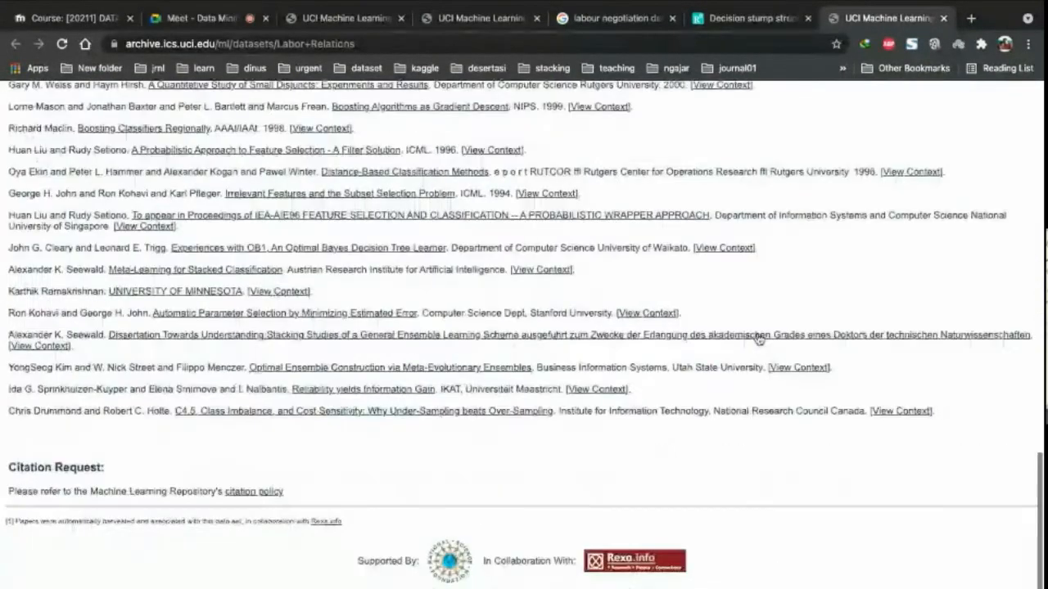
pyautogui.scroll(18, 757, 338)
# Step: Save the labor-negotiations data file from the dataset's data folder to Downloads and return to the dataset page
pyautogui.click(114, 288)
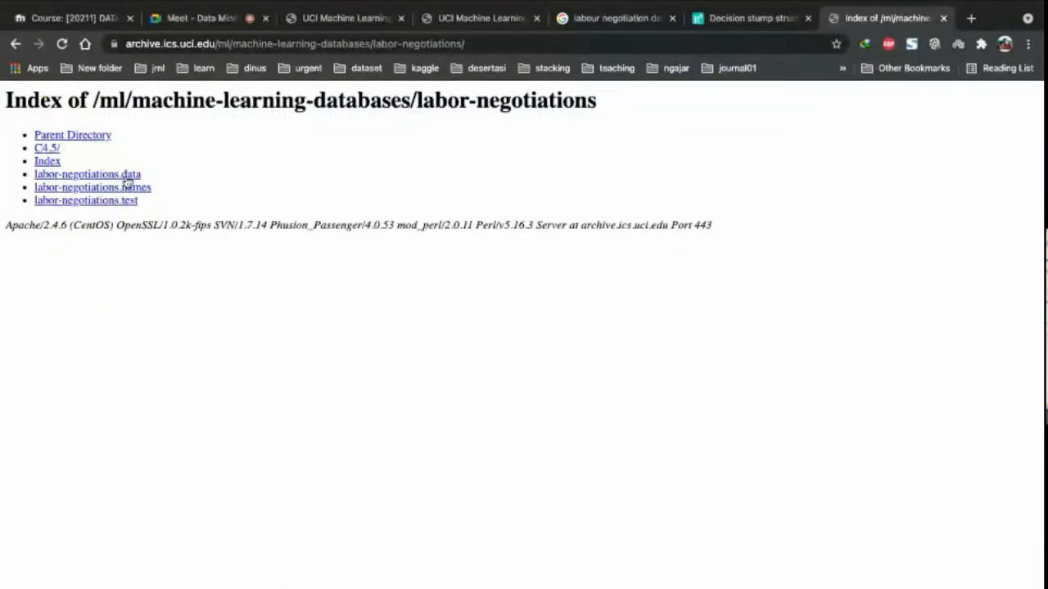
pyautogui.press('super+s')
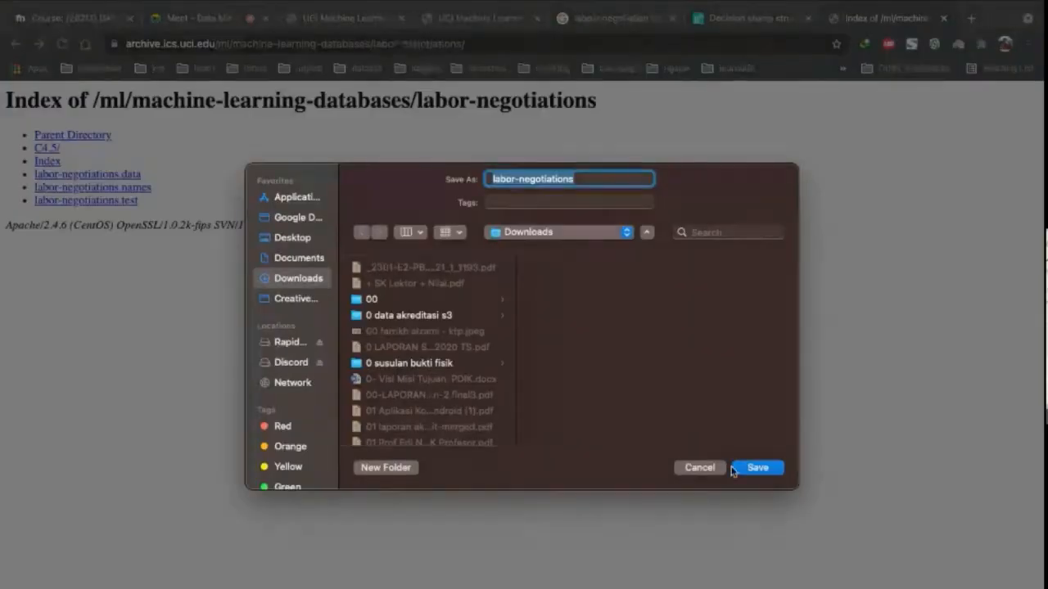
pyautogui.click(765, 472)
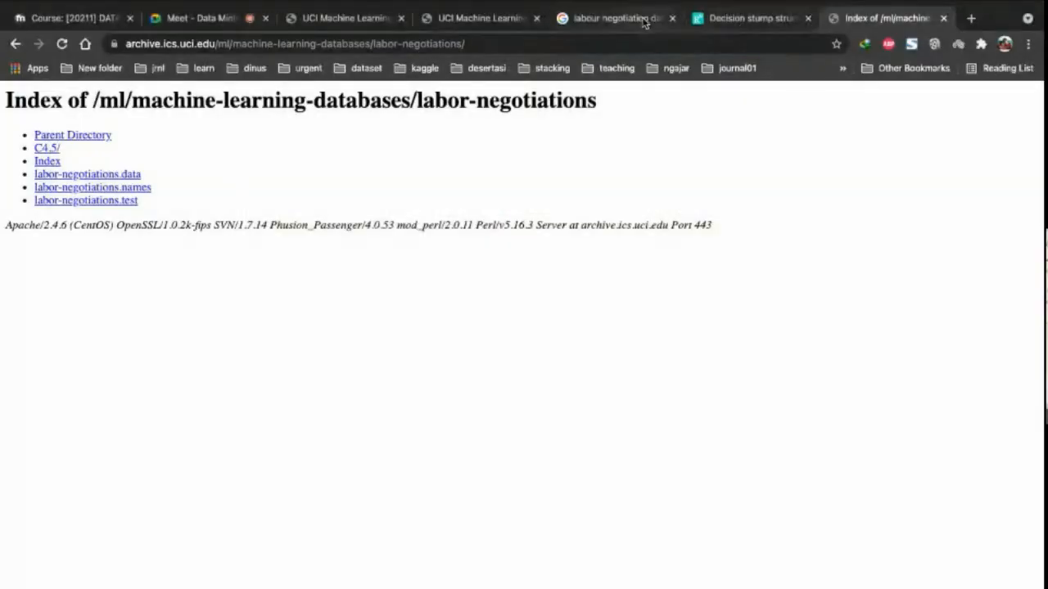
pyautogui.click(15, 45)
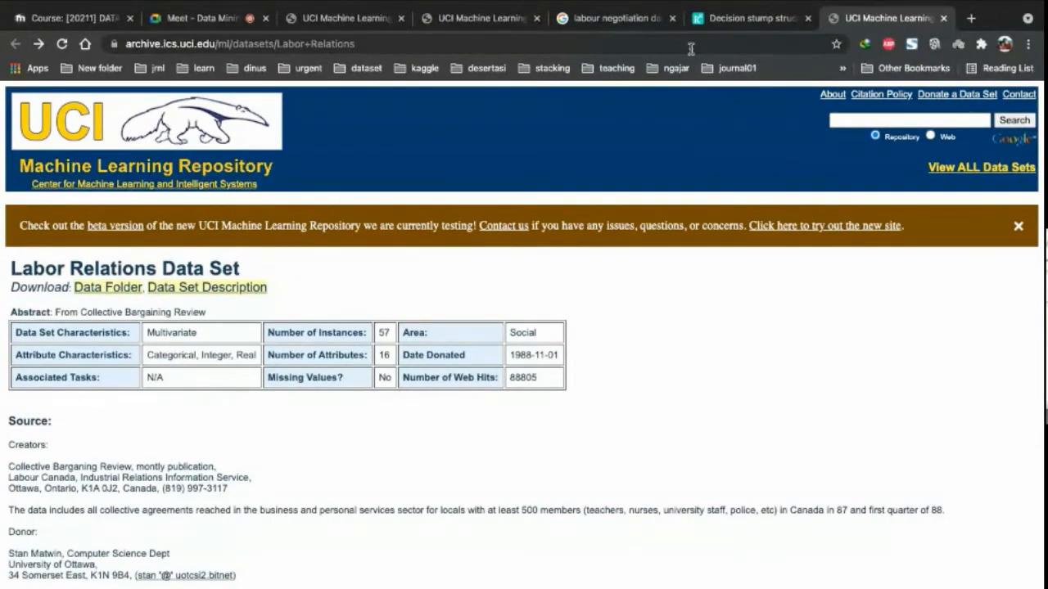
# Step: Look through the Google results for "labour negotiation dataset uci" for other sources of the dataset
pyautogui.click(643, 18)
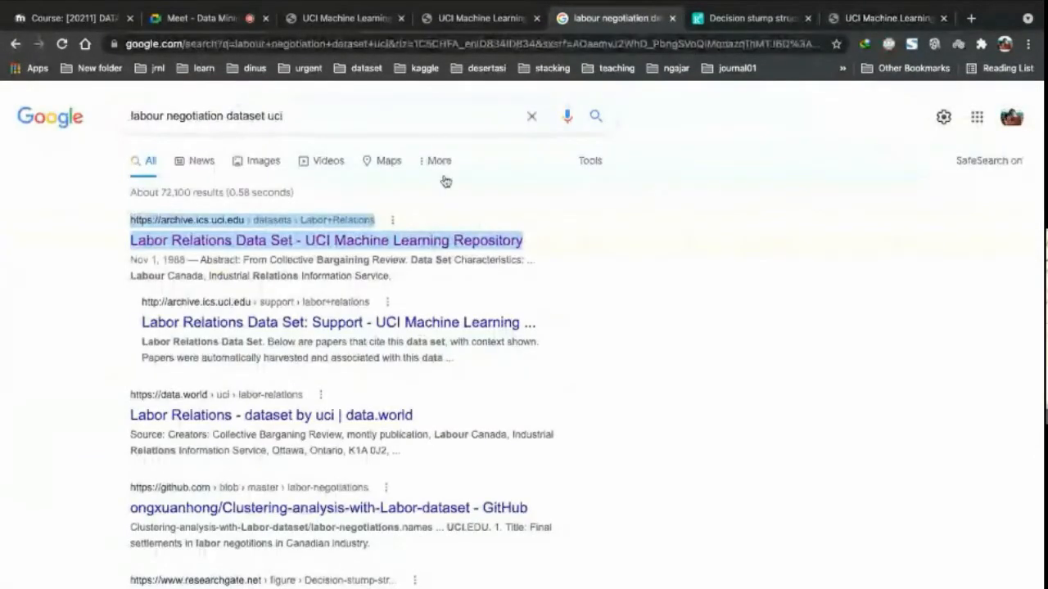
pyautogui.scroll(-2, 655, 318)
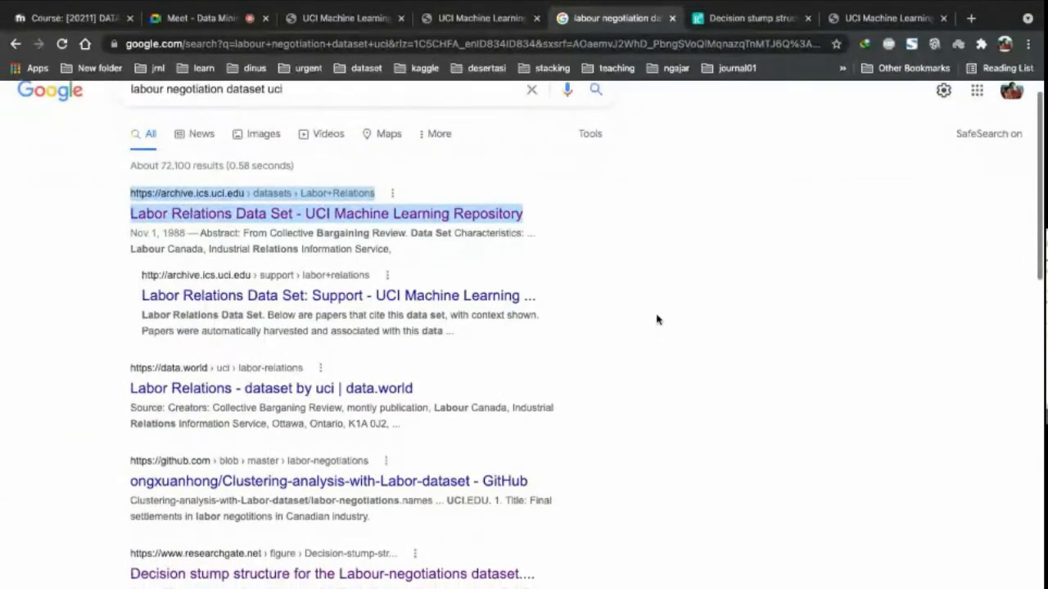
pyautogui.scroll(-5, 656, 319)
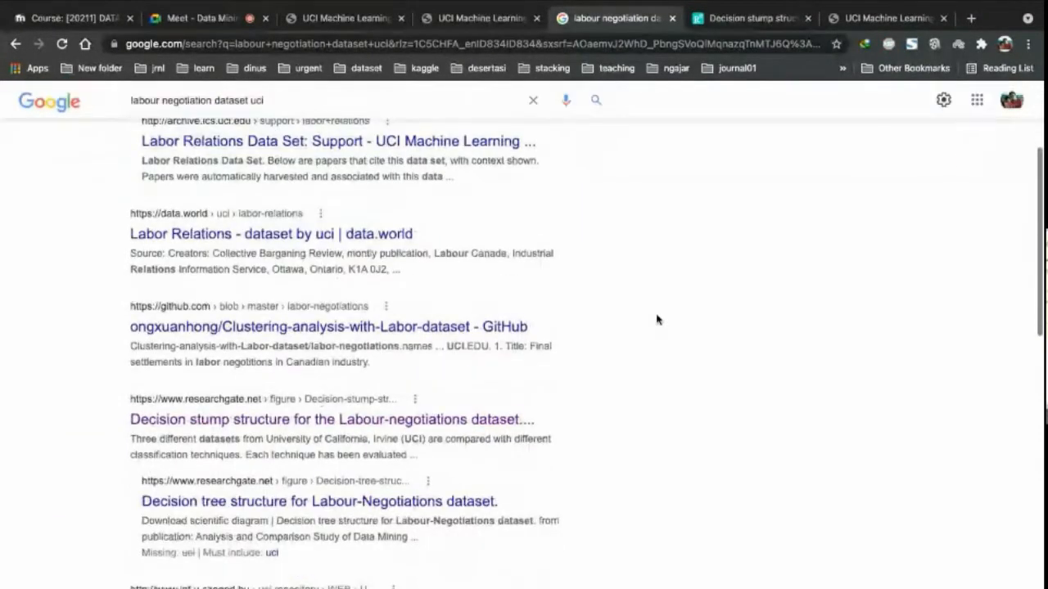
pyautogui.scroll(-2, 656, 319)
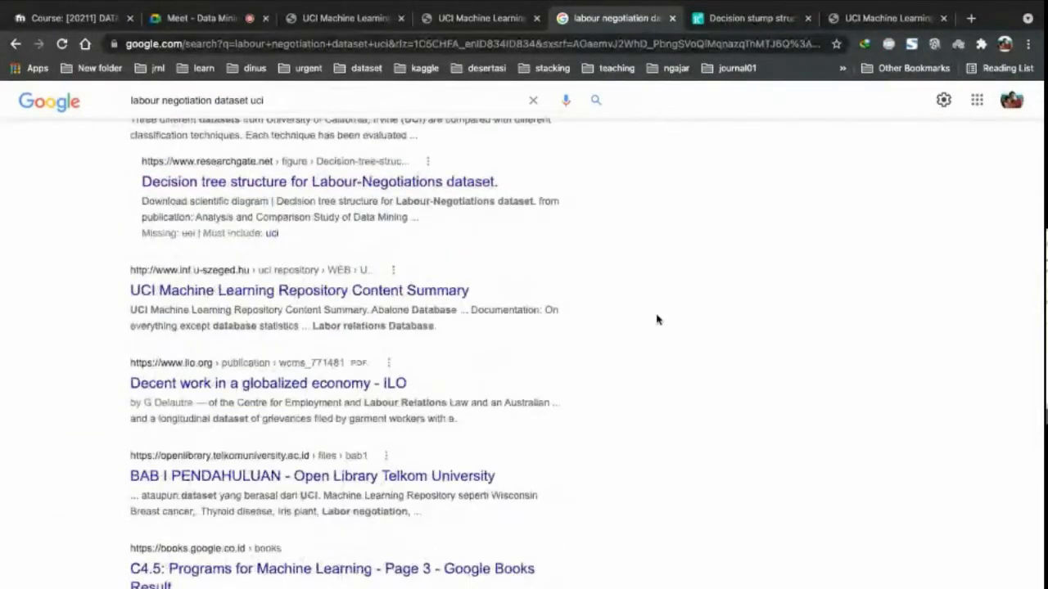
pyautogui.scroll(-2, 657, 318)
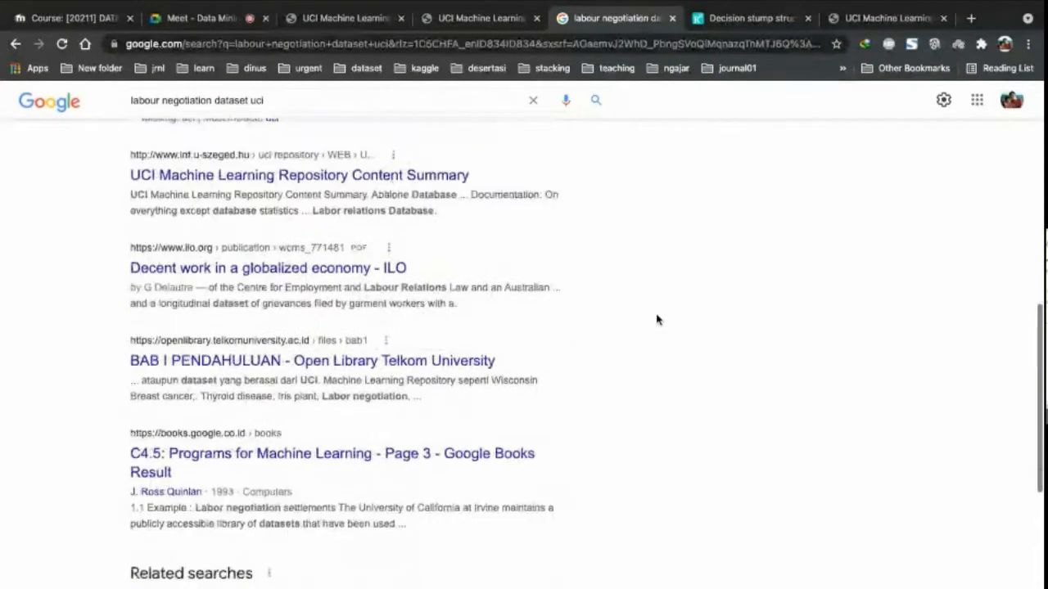
# Step: Look through the full UCI dataset list and search it for "labo", checking each match
pyautogui.click(376, 30)
pyautogui.scroll(-15, 481, 416)
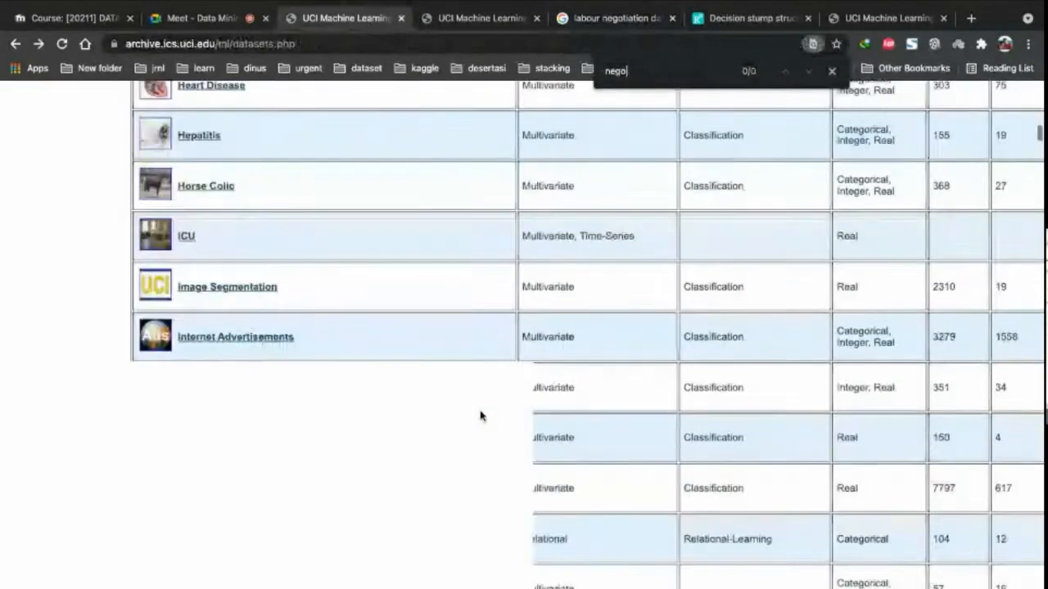
pyautogui.scroll(-10, 480, 416)
pyautogui.scroll(-20, 481, 416)
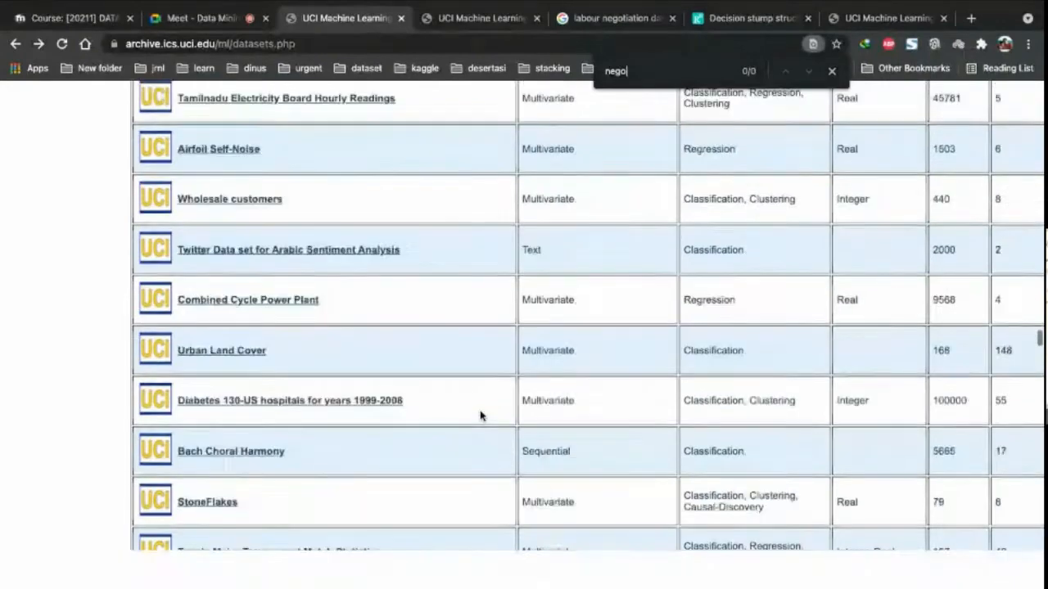
pyautogui.scroll(-20, 480, 415)
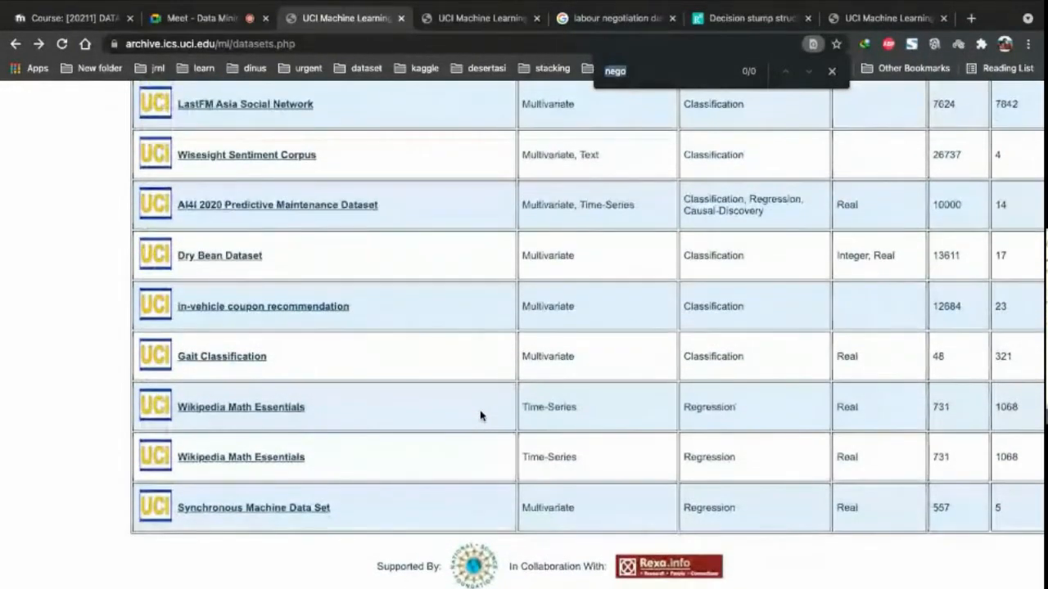
pyautogui.press('BackSpace')
pyautogui.press('BackSpace')
pyautogui.press('BackSpace')
pyautogui.press('BackSpace')
pyautogui.write('labur')
pyautogui.press('BackSpace')
pyautogui.press('BackSpace')
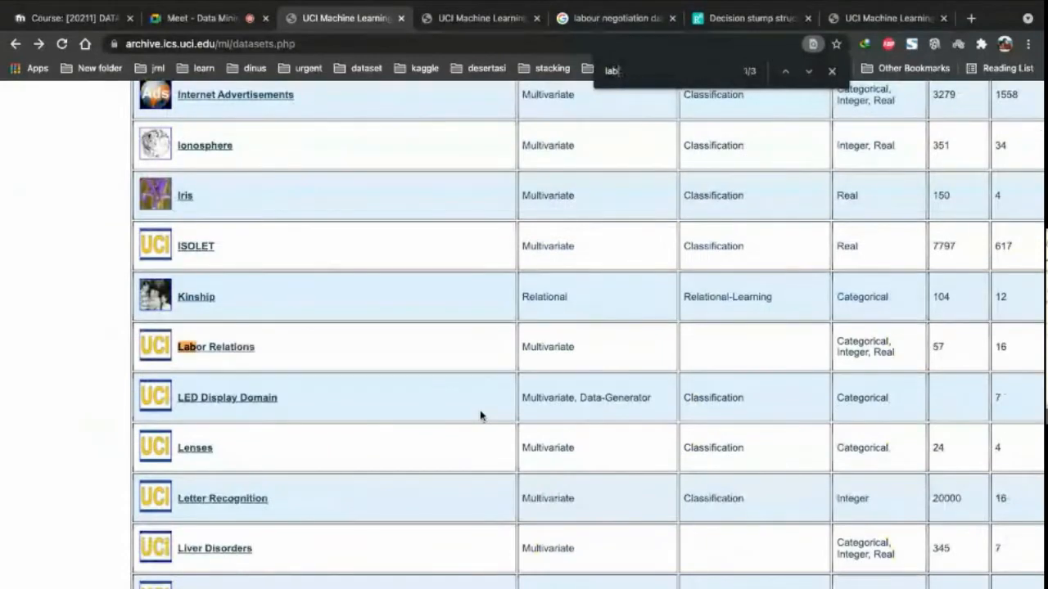
pyautogui.write('our')
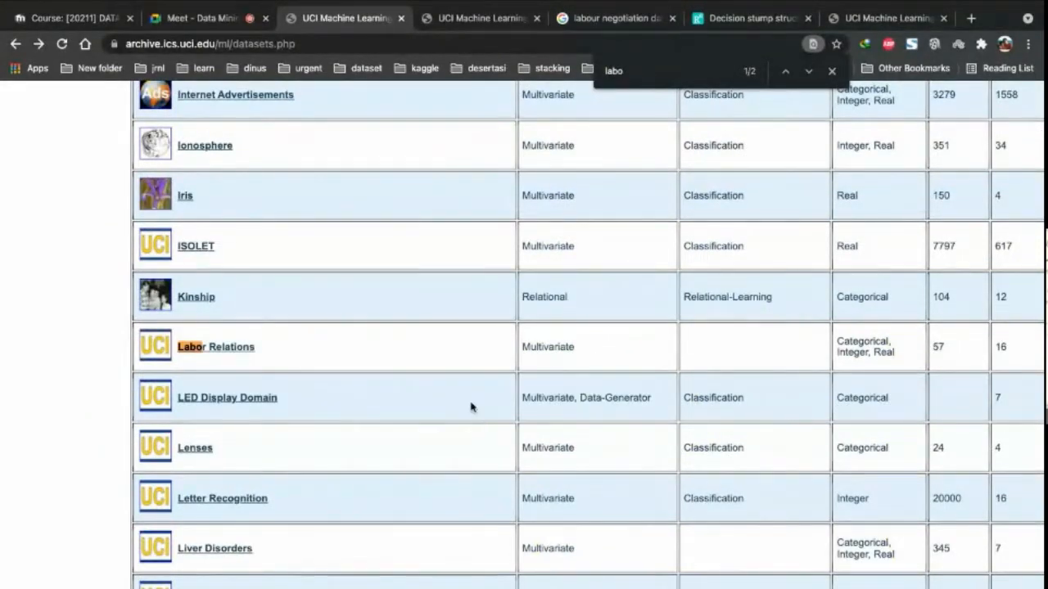
pyautogui.hscroll(2, 548, 371)
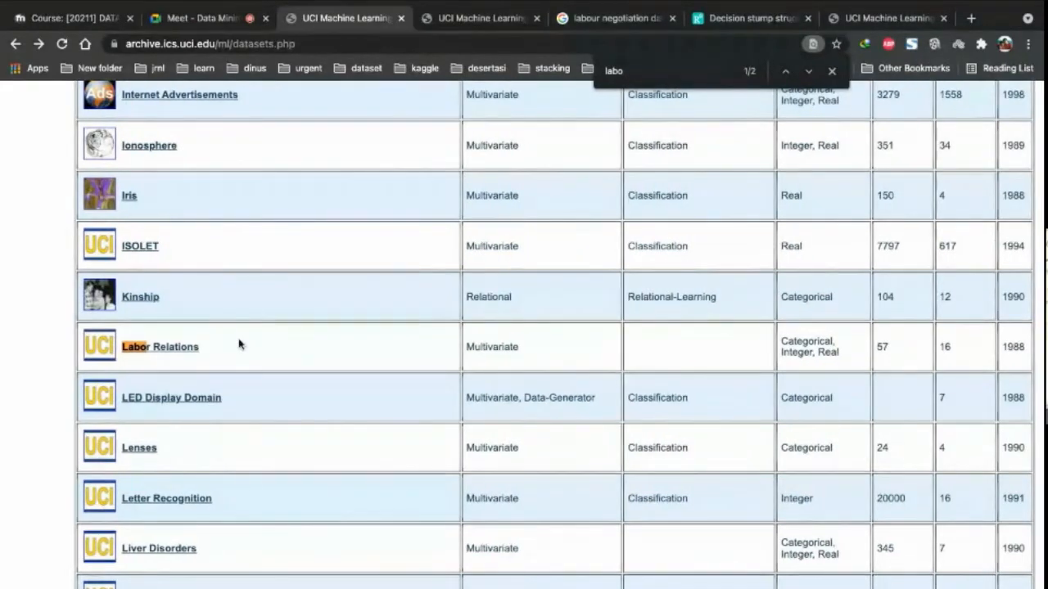
pyautogui.press('Return')
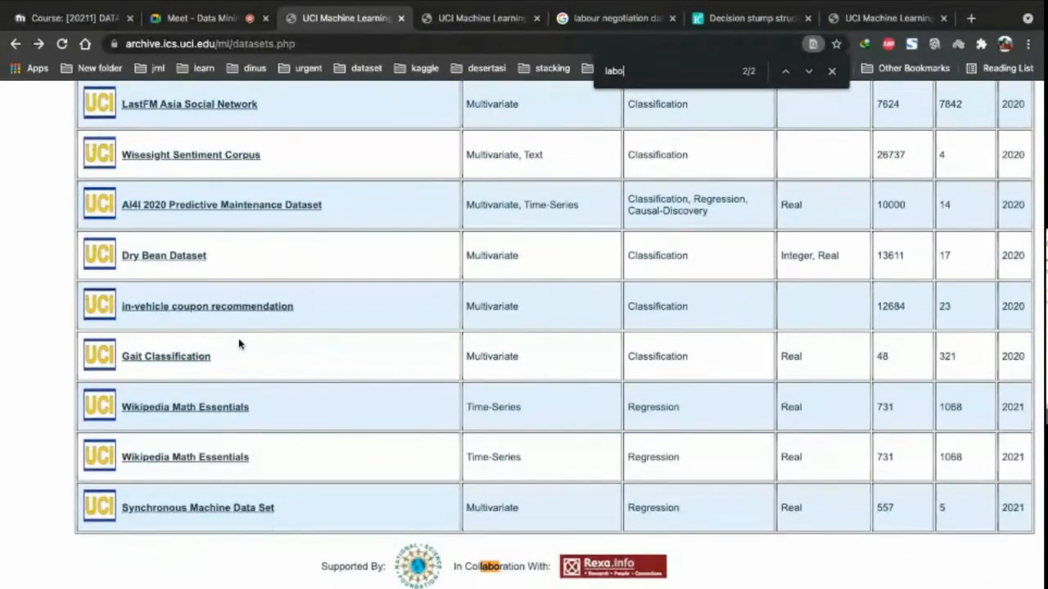
# Step: Search Google for "labour negotiation missing values" and look through the results
pyautogui.click(616, 6)
pyautogui.scroll(1, 344, 147)
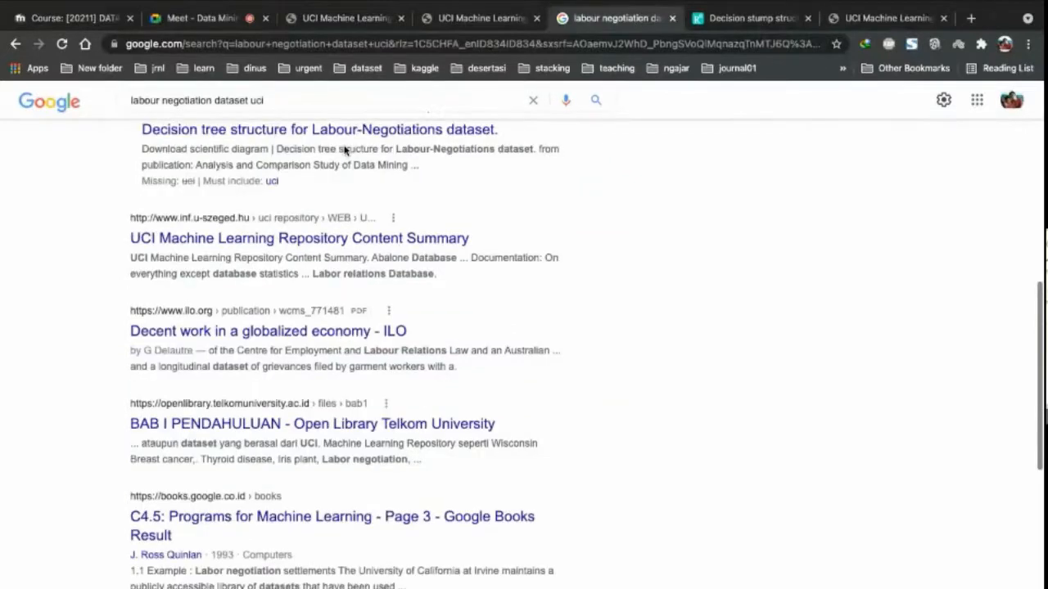
pyautogui.moveTo(215, 100); pyautogui.dragTo(305, 94)
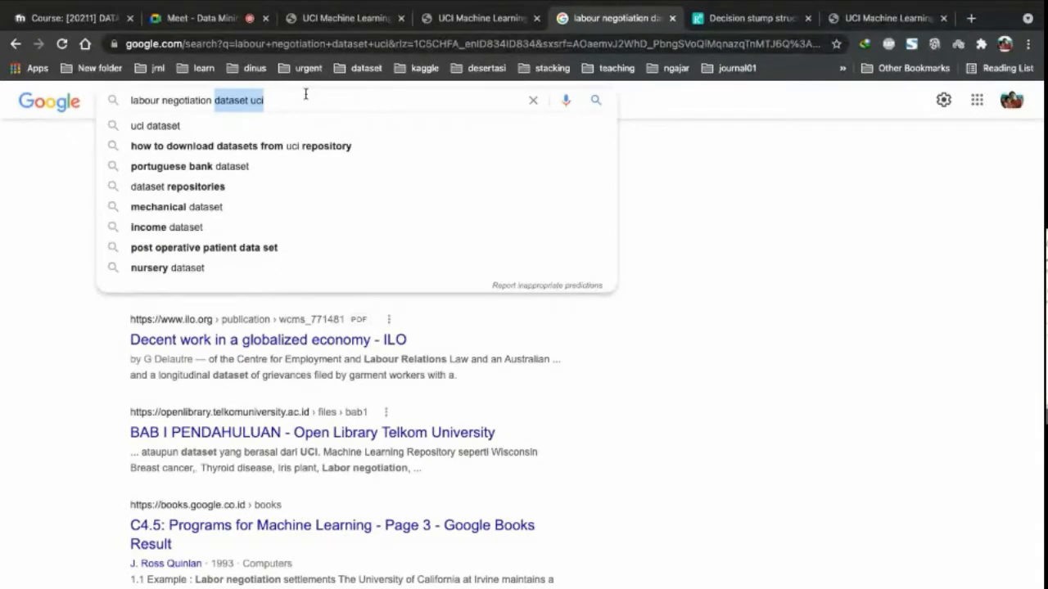
pyautogui.write('missing valu')
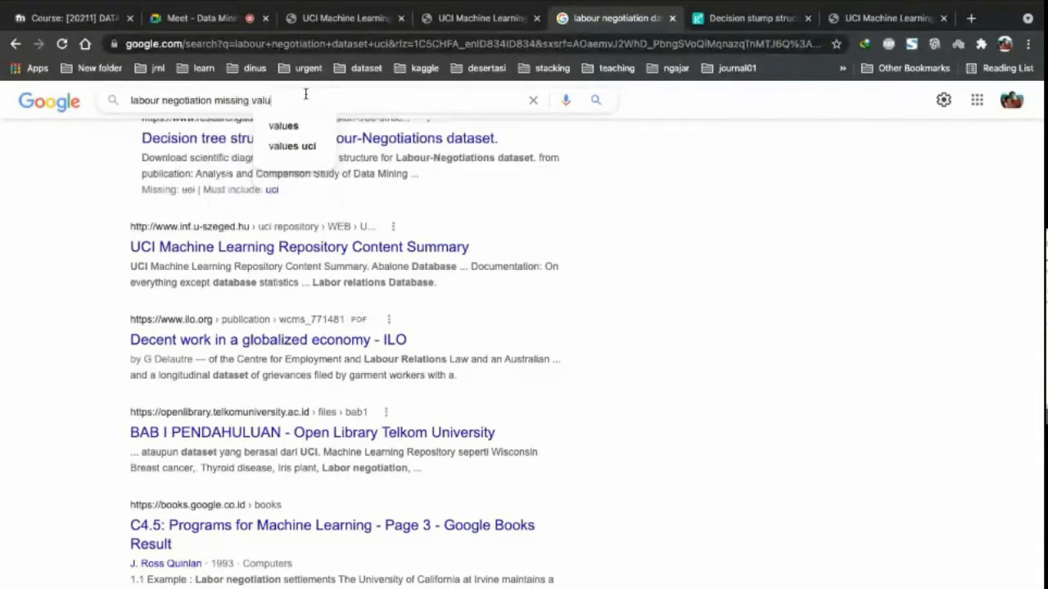
pyautogui.write('es')
pyautogui.press('Return')
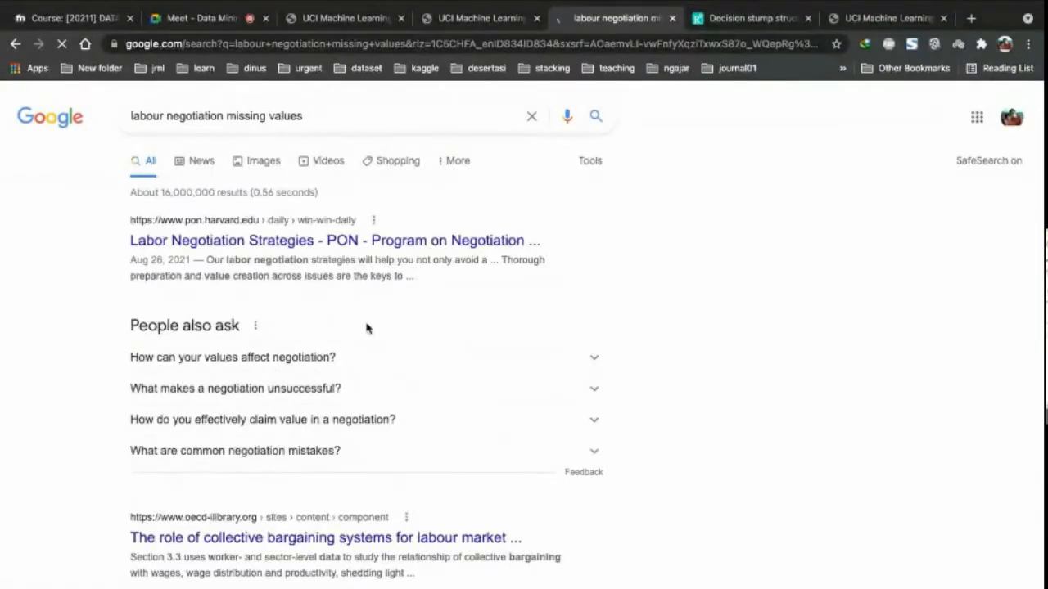
pyautogui.scroll(-4, 366, 328)
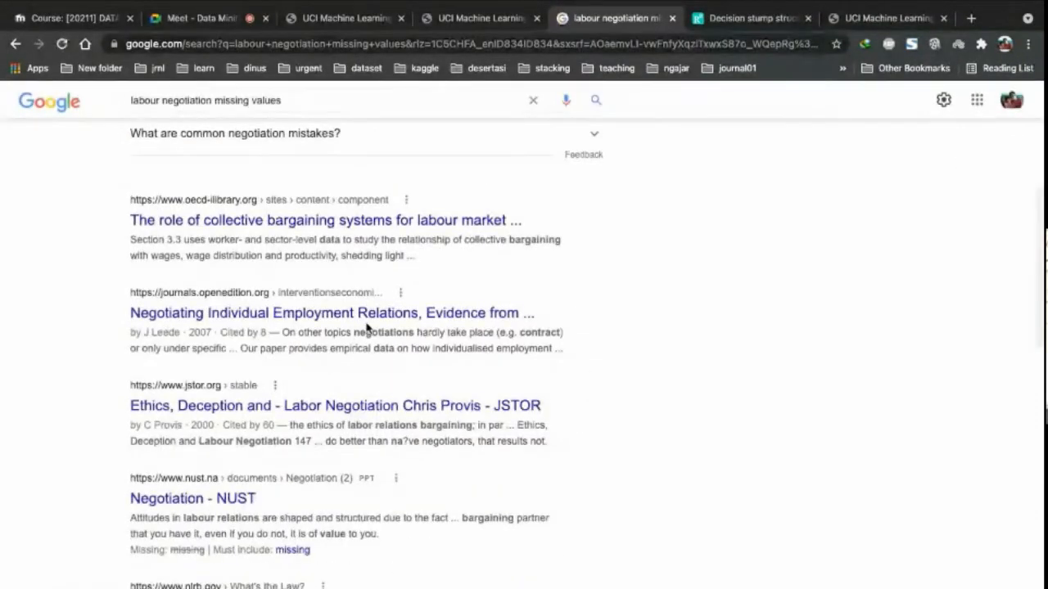
pyautogui.scroll(-2, 366, 327)
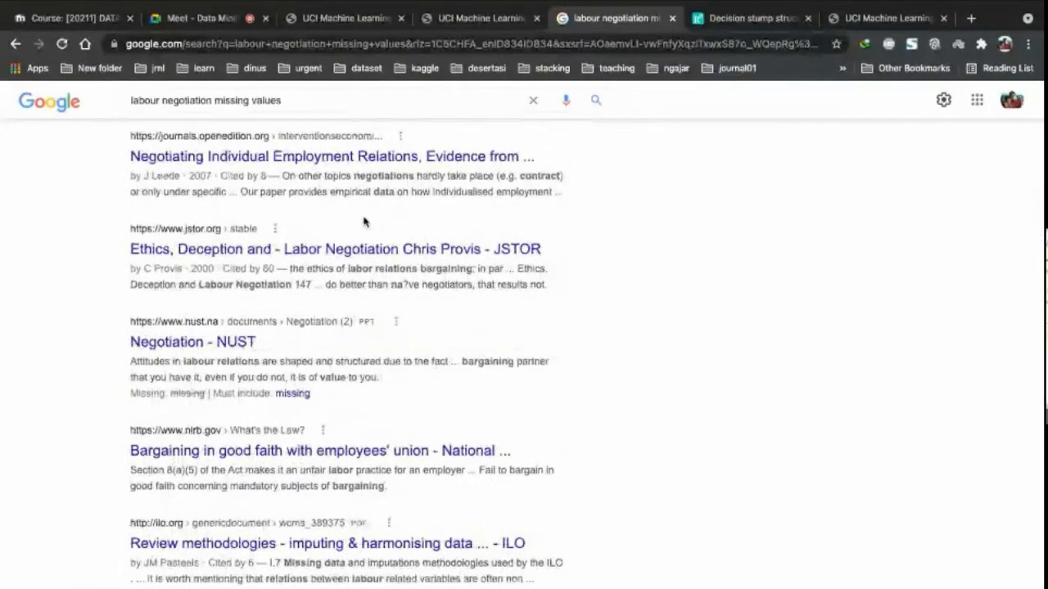
pyautogui.scroll(-2, 366, 223)
# Step: Return to the full UCI dataset list and close the neighbouring UCI tab, the Google results and the ResearchGate page
pyautogui.click(347, 17)
pyautogui.scroll(3, 346, 345)
pyautogui.scroll(2, 346, 344)
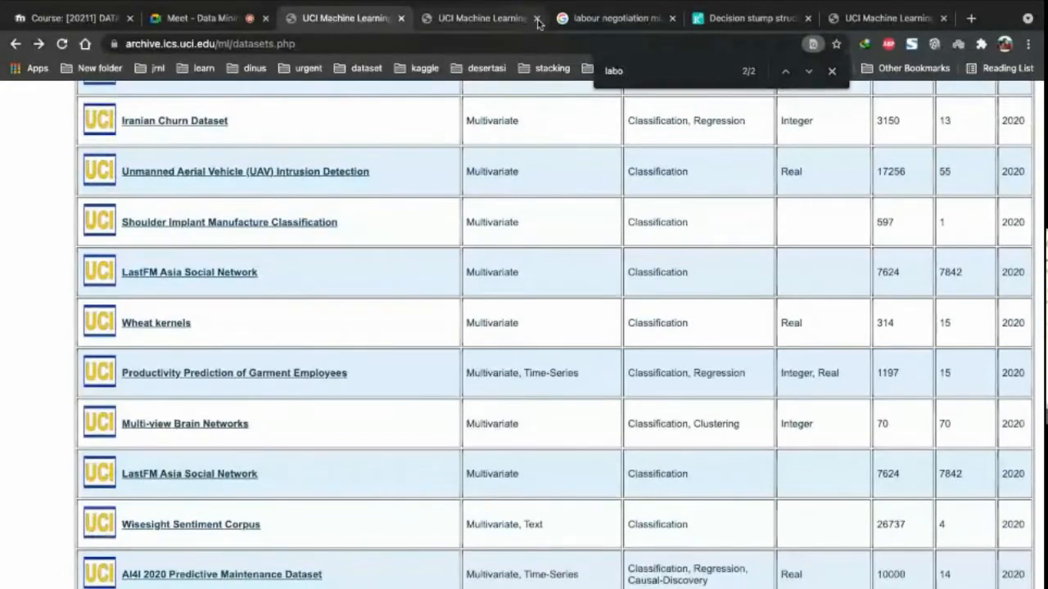
pyautogui.click(537, 18)
pyautogui.click(537, 18)
pyautogui.click(536, 18)
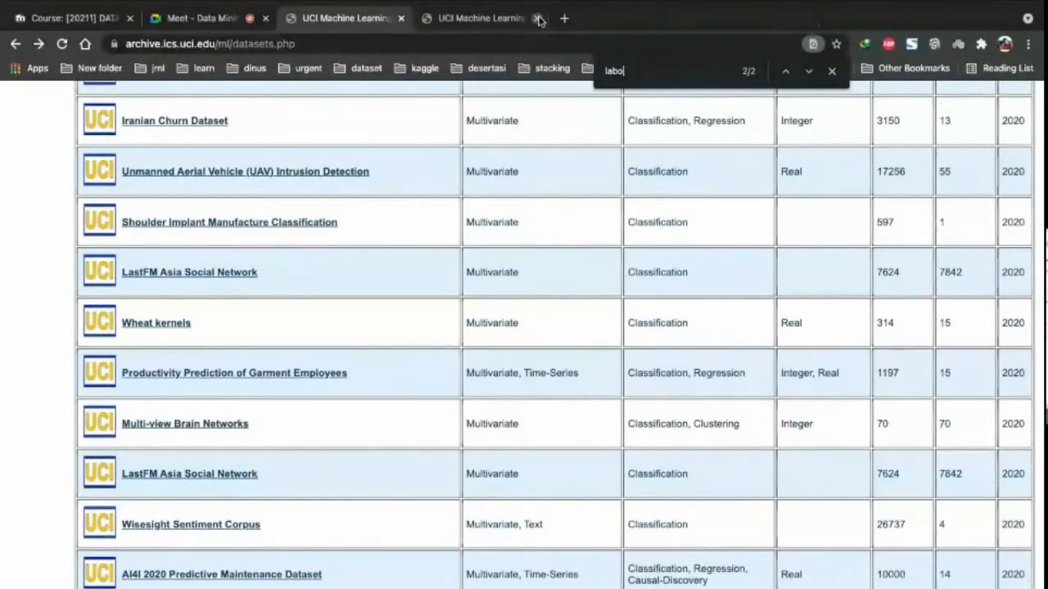
# Step: Close the extra UCI tab and look back through the full dataset list up to its beginning
pyautogui.click(537, 18)
pyautogui.scroll(5, 455, 378)
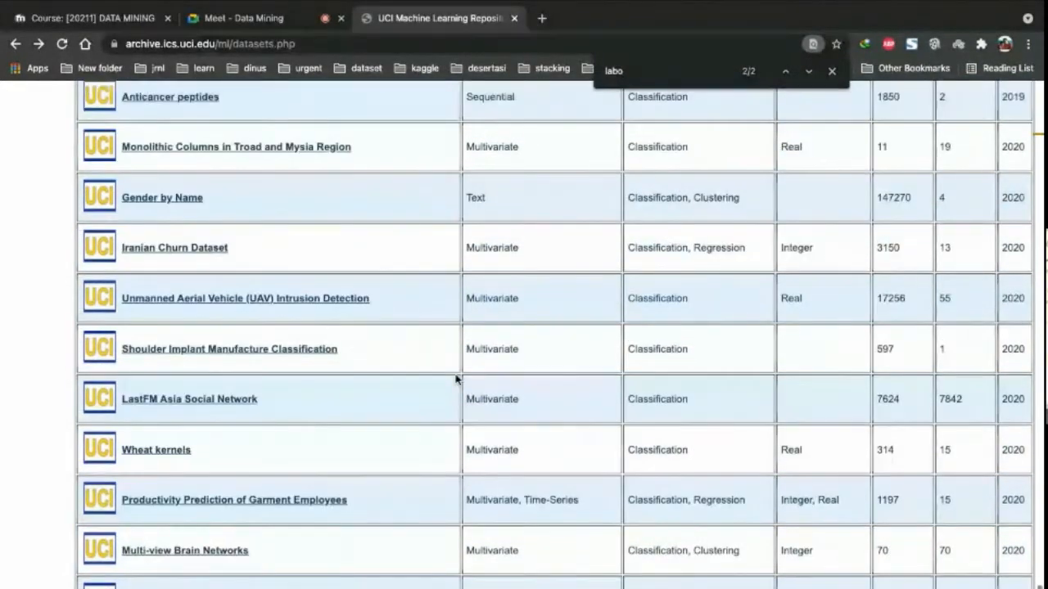
pyautogui.scroll(8, 455, 378)
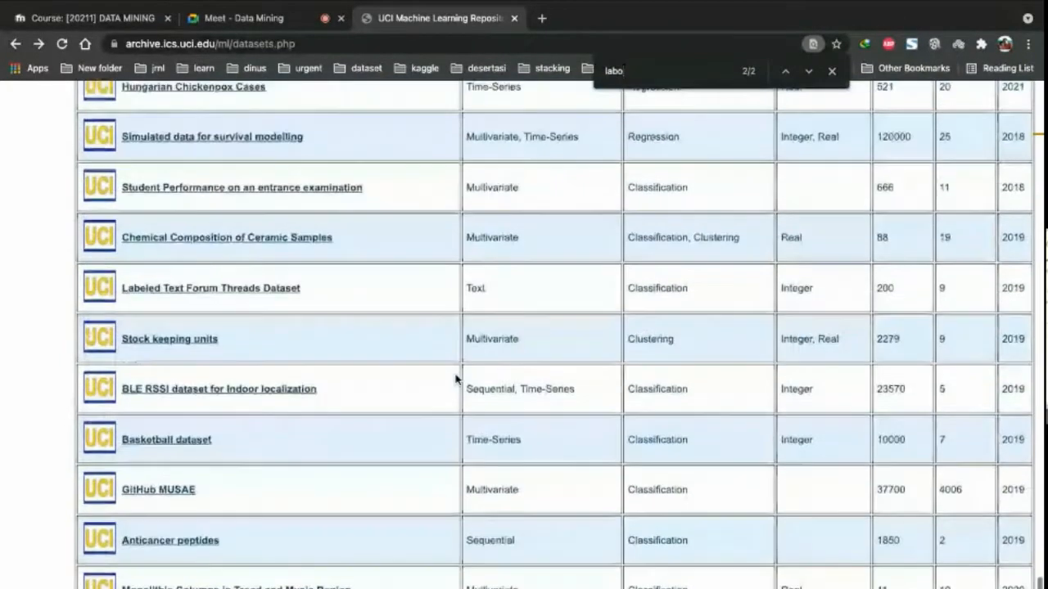
pyautogui.scroll(5, 455, 378)
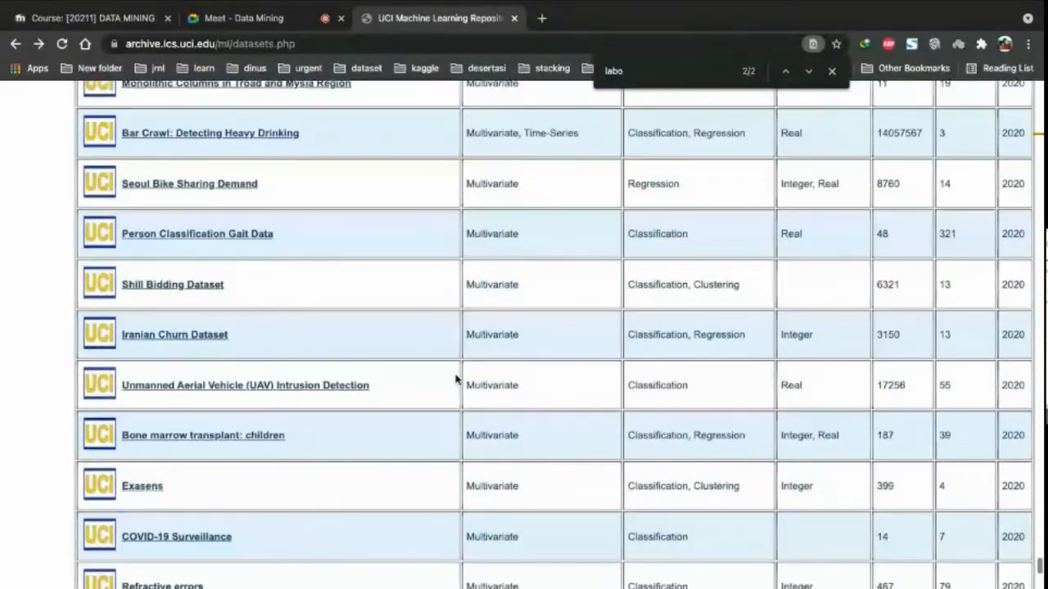
pyautogui.scroll(-1, 457, 379)
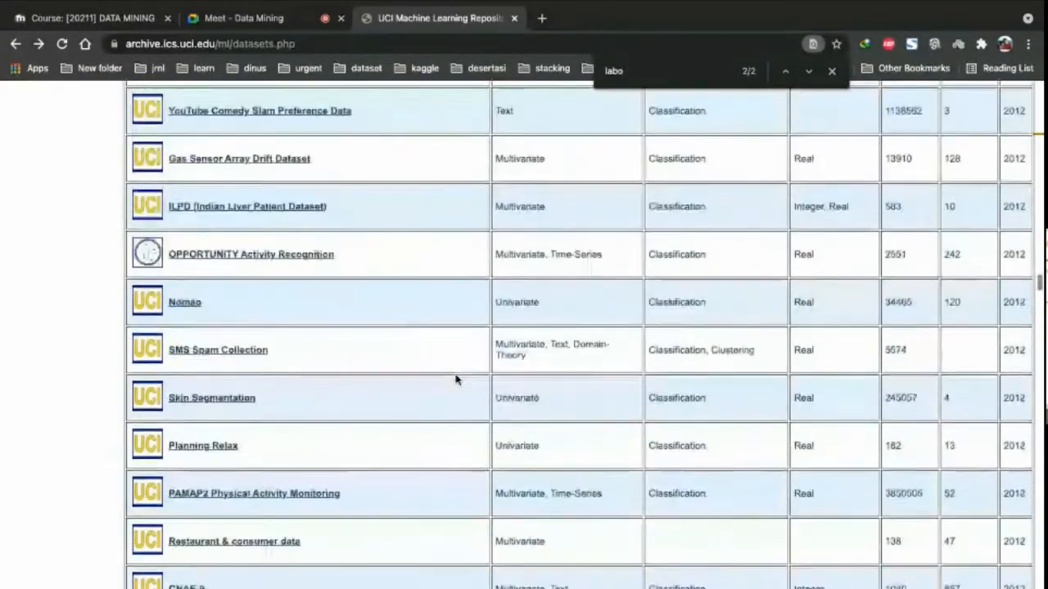
pyautogui.press('Home')
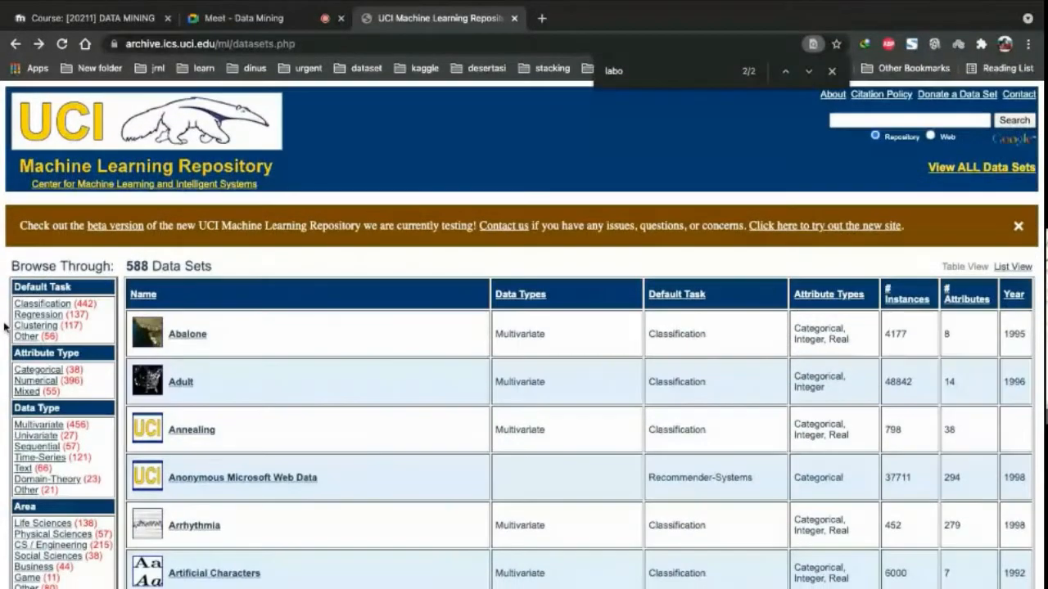
# Step: Filter the UCI datasets by the Classification task and look through the list as far as the datasets starting with H
pyautogui.click(38, 305)
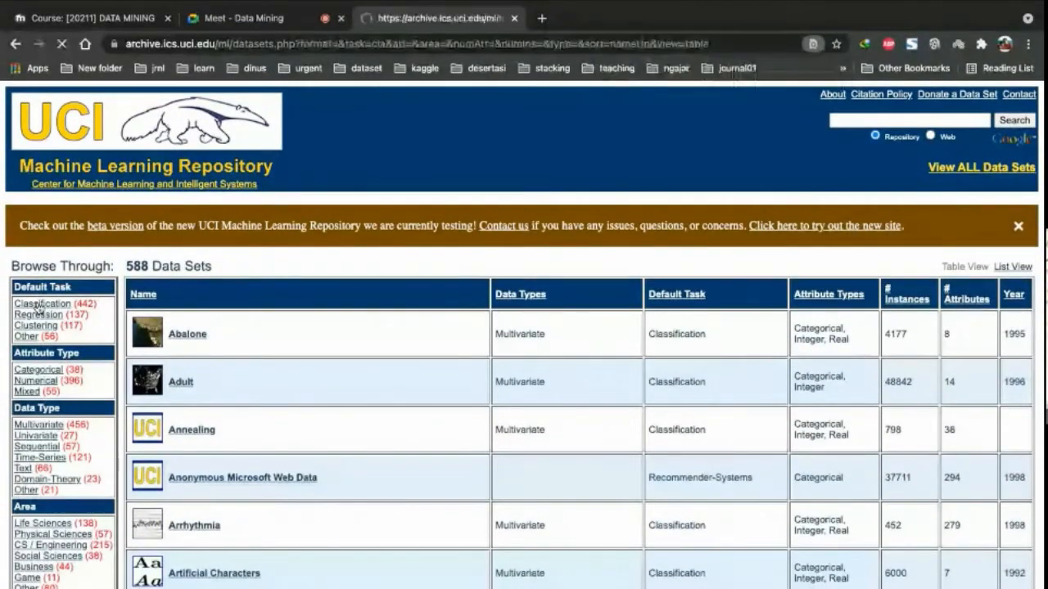
pyautogui.scroll(-10, 252, 420)
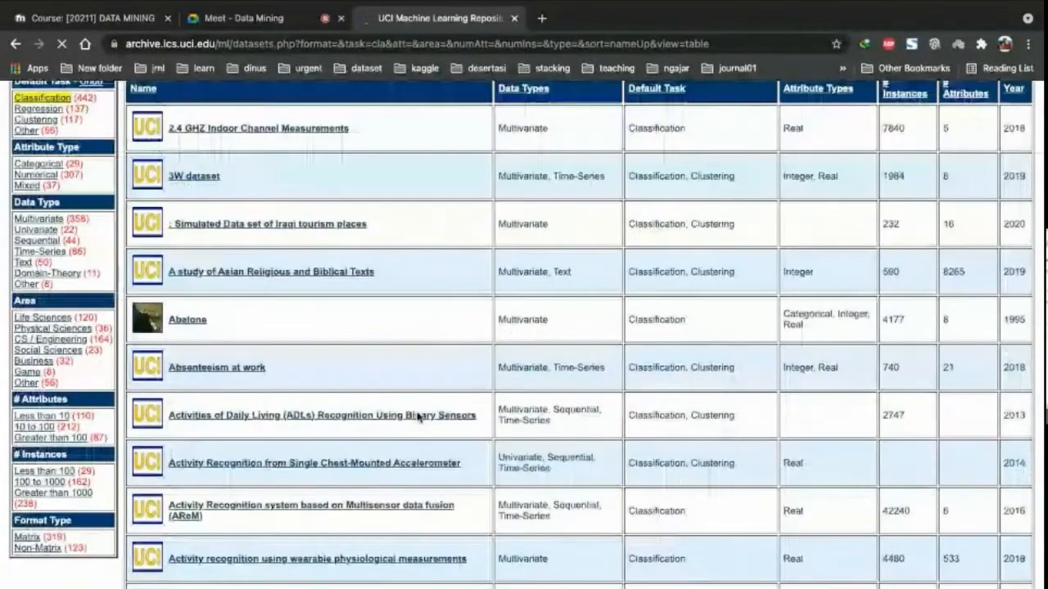
pyautogui.scroll(-8, 417, 418)
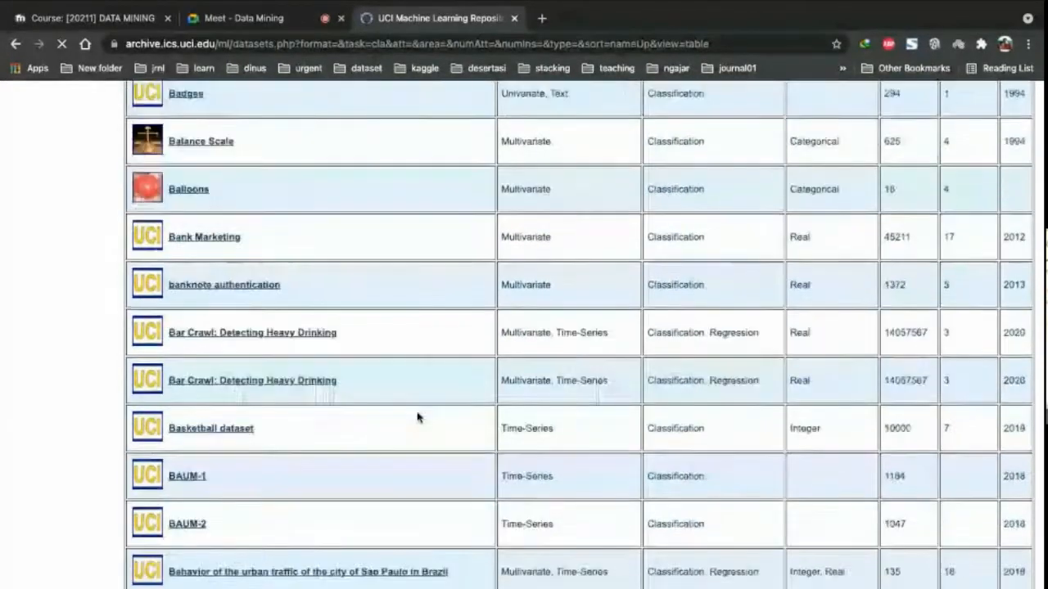
pyautogui.scroll(-2, 417, 417)
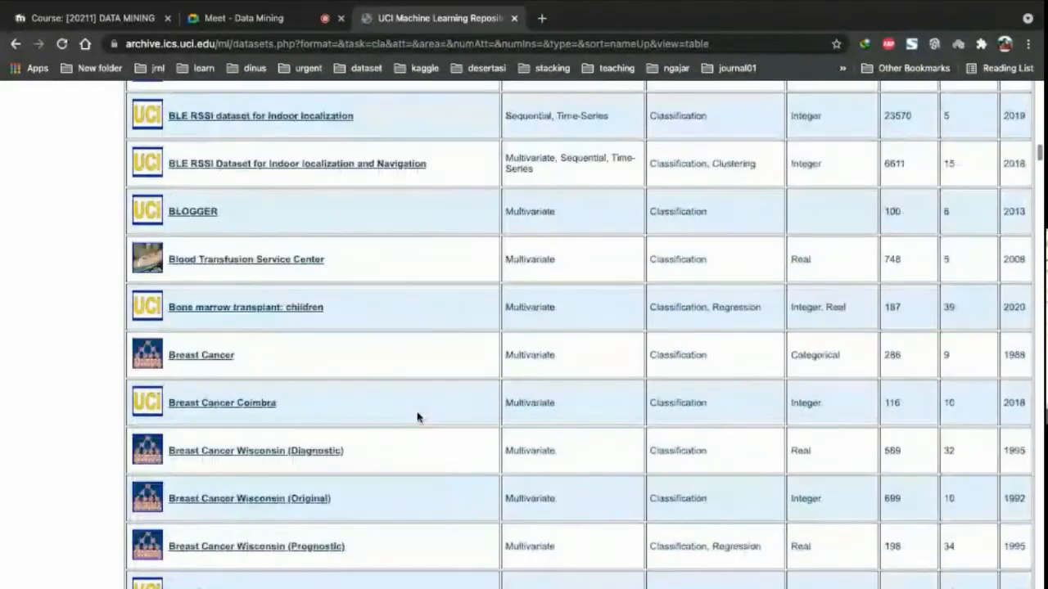
pyautogui.scroll(-10, 417, 417)
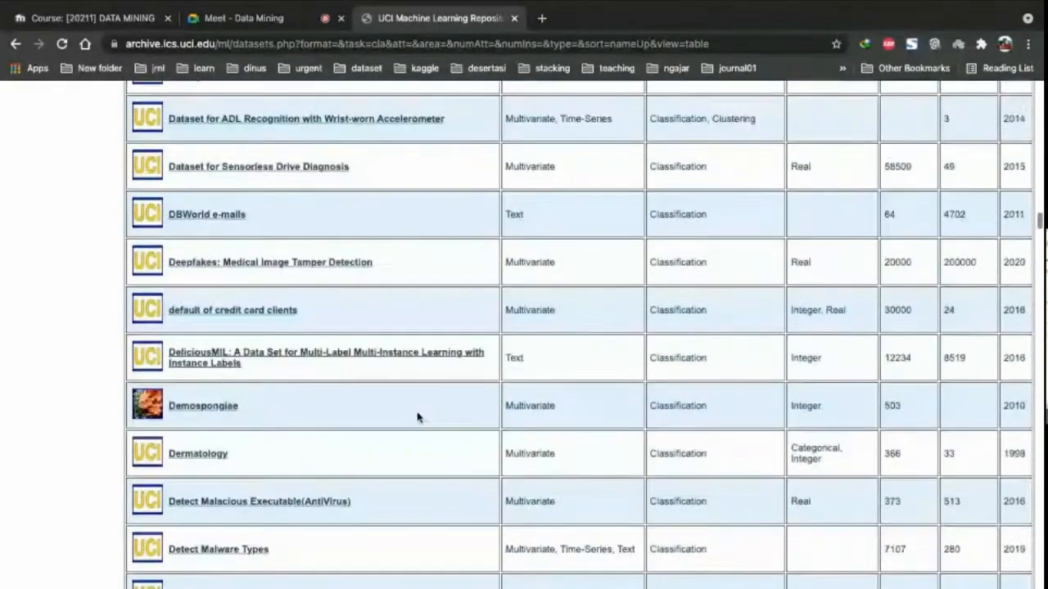
pyautogui.scroll(-9, 418, 417)
pyautogui.scroll(-6, 417, 417)
pyautogui.scroll(-7, 417, 418)
pyautogui.scroll(-4, 417, 417)
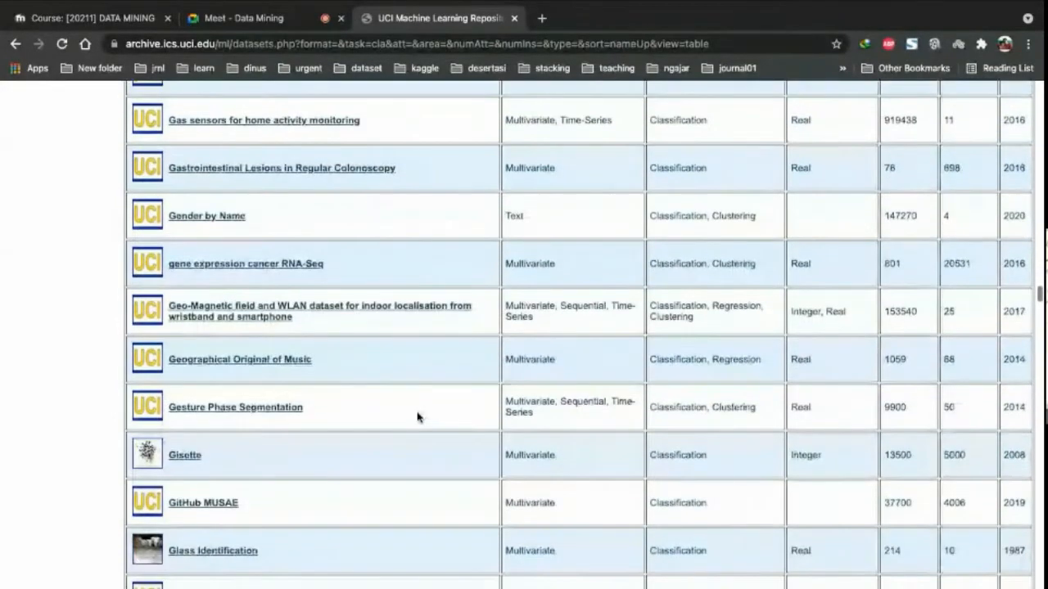
pyautogui.scroll(-8, 418, 418)
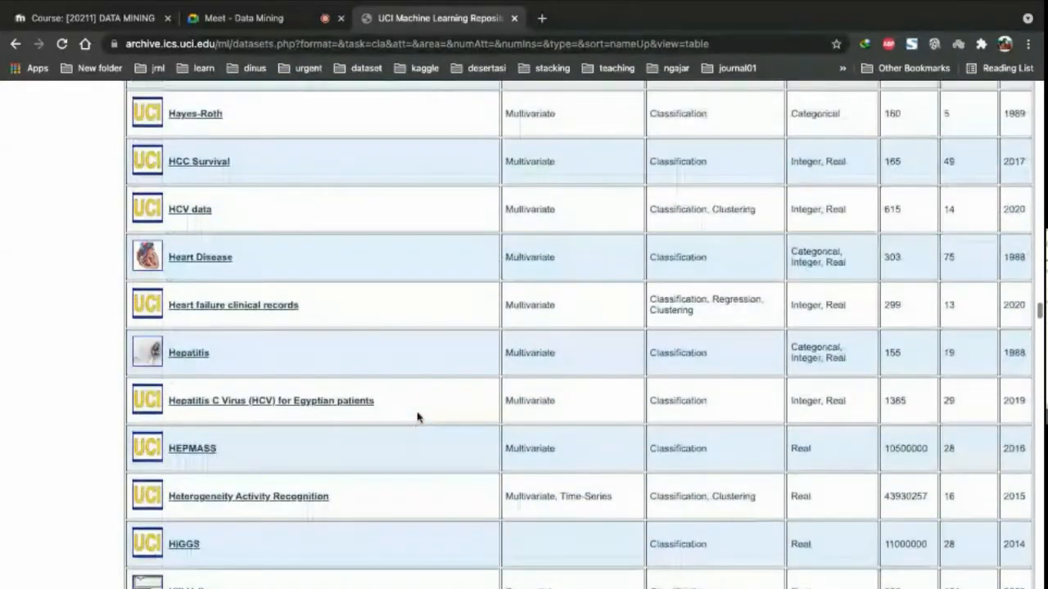
# Step: Check the Hayes-Roth and Haberman's Survival dataset pages for missing values in separate tabs, and close both tabs
pyautogui.scroll(3, 417, 417)
pyautogui.rightClick(209, 301)
pyautogui.click(237, 303)
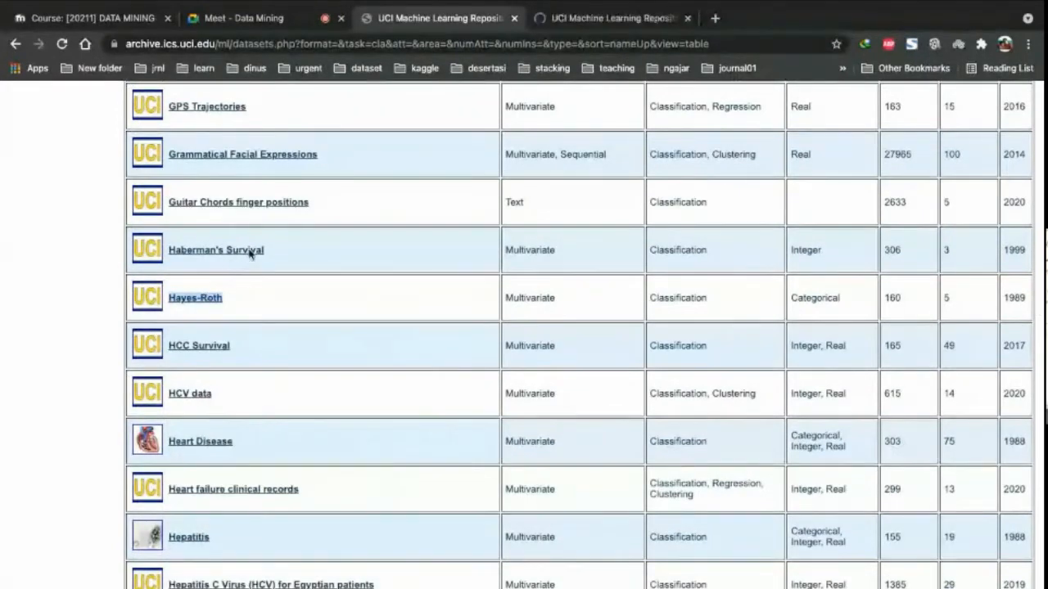
pyautogui.rightClick(251, 254)
pyautogui.click(270, 257)
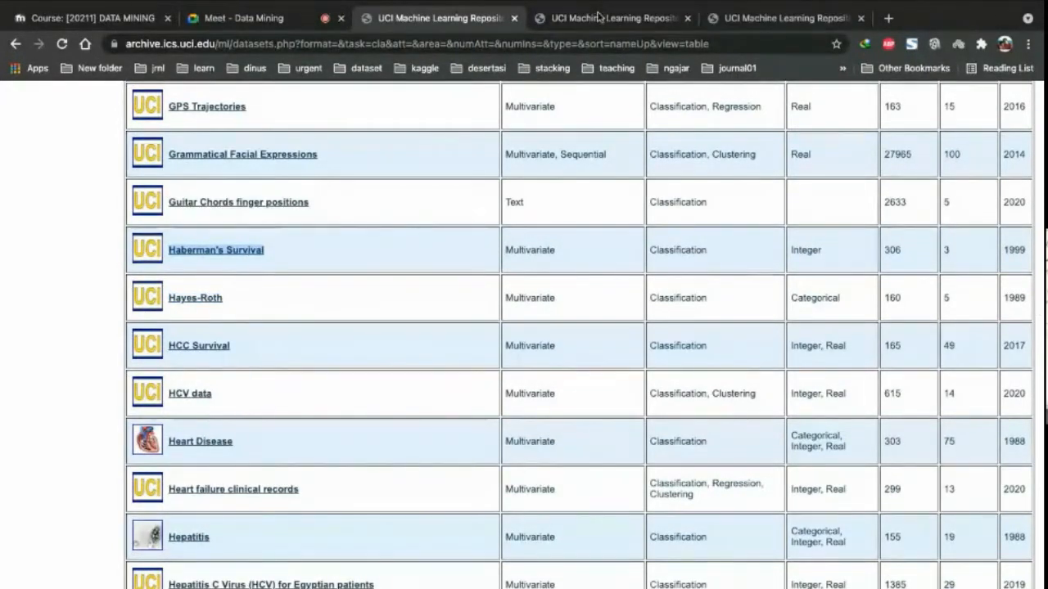
pyautogui.click(602, 18)
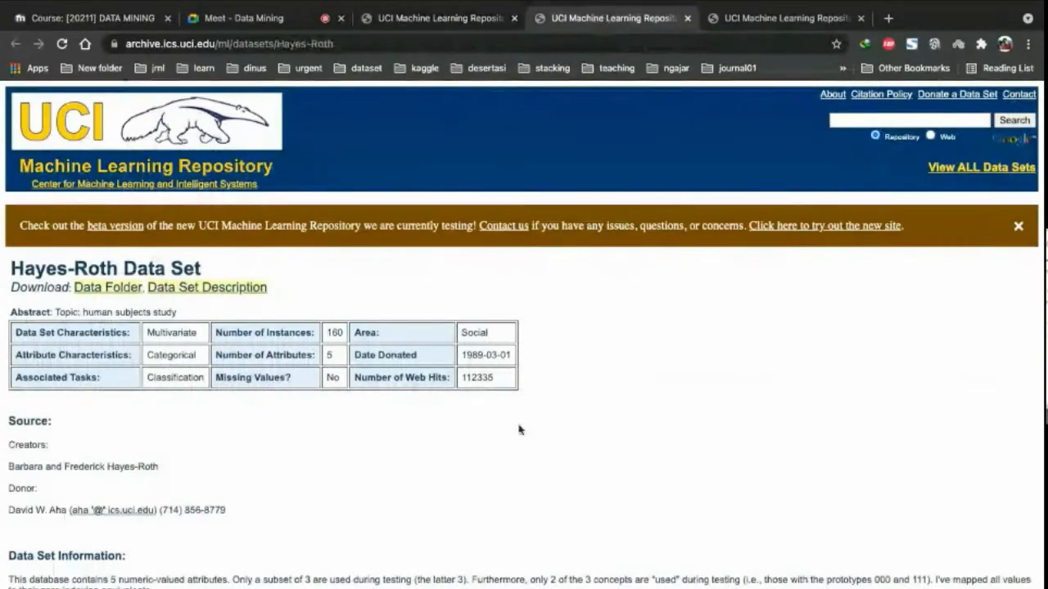
pyautogui.click(687, 18)
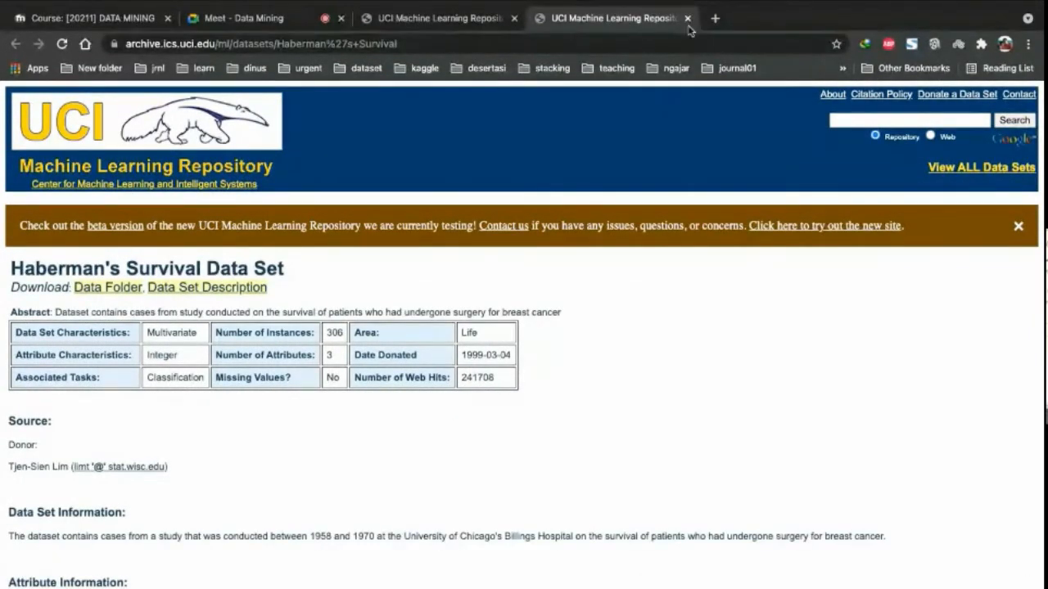
pyautogui.click(687, 18)
# Step: Find the Iris dataset in the classification list and open its page in a new tab
pyautogui.scroll(-2, 510, 330)
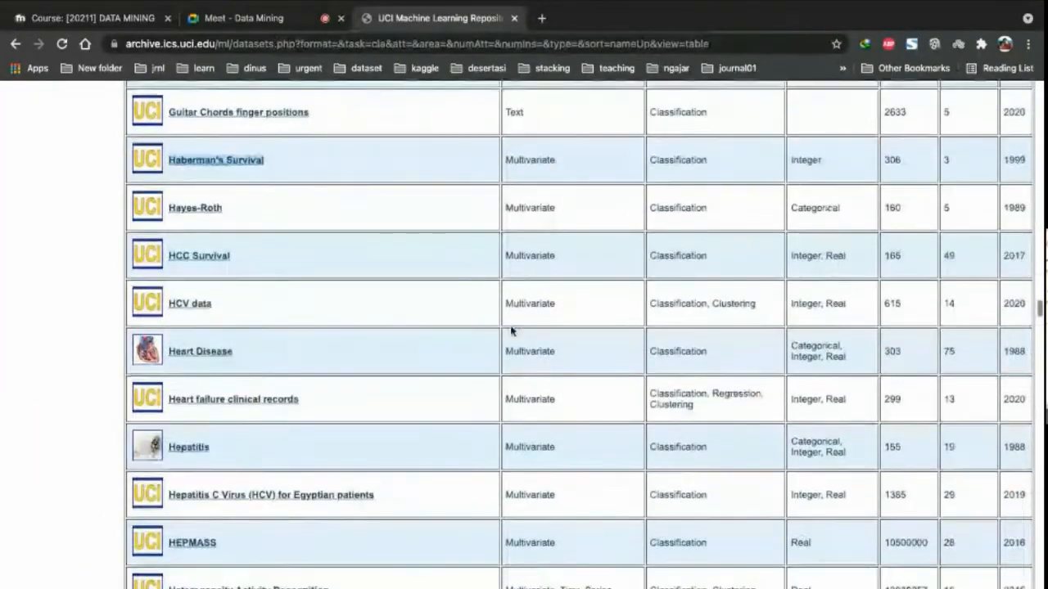
pyautogui.scroll(-3, 510, 327)
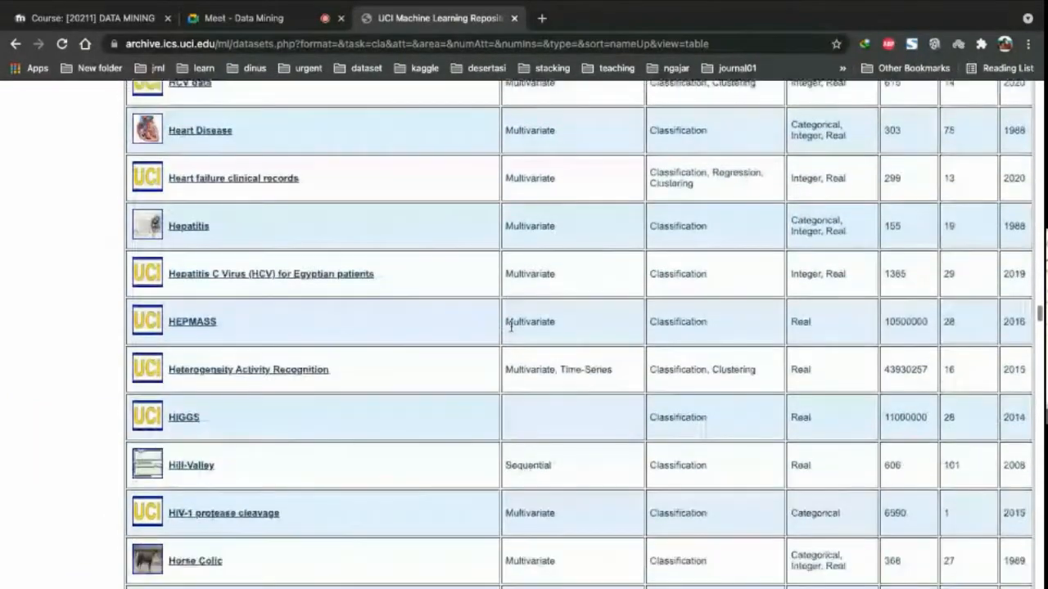
pyautogui.scroll(-7, 510, 327)
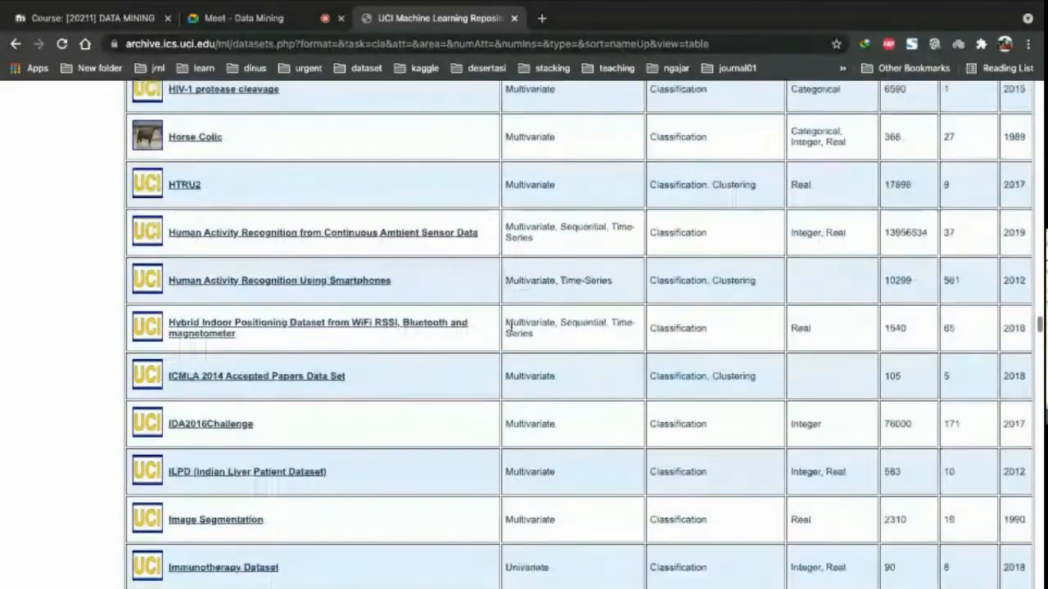
pyautogui.scroll(-4, 511, 330)
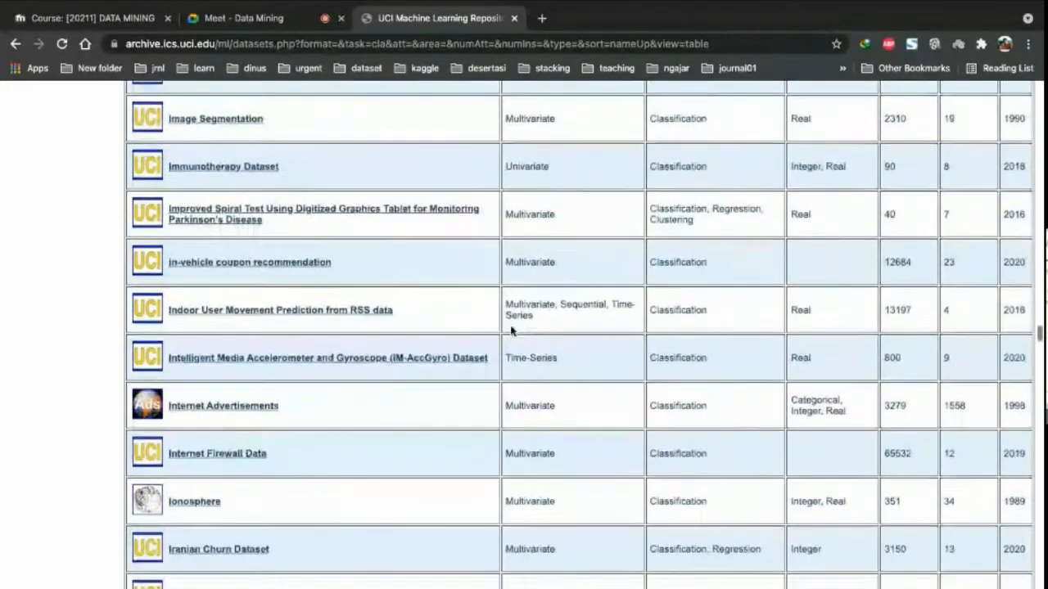
pyautogui.scroll(-3, 510, 330)
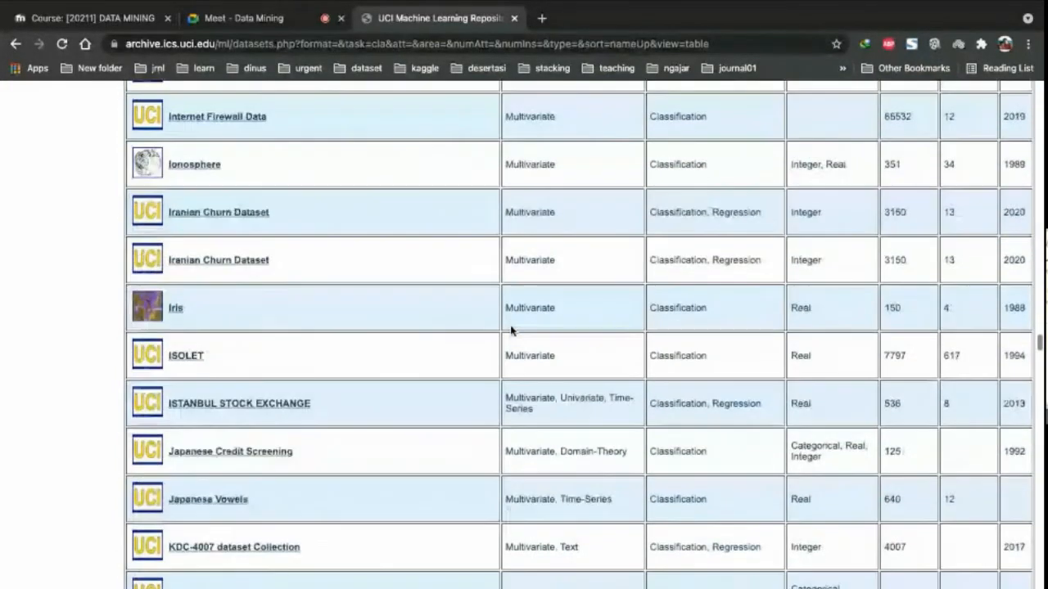
pyautogui.rightClick(179, 315)
pyautogui.click(206, 319)
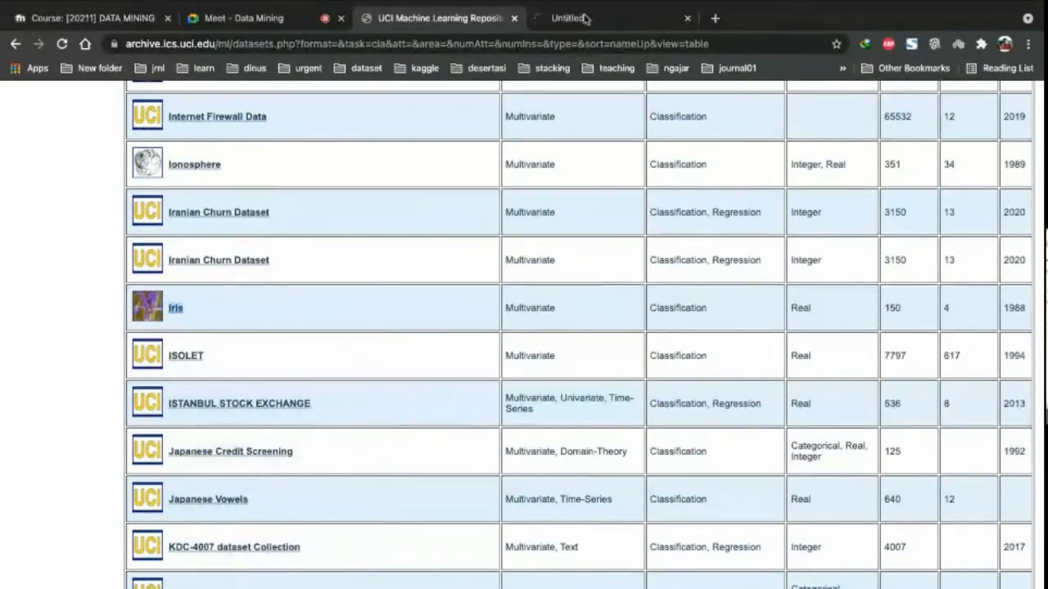
pyautogui.click(572, 17)
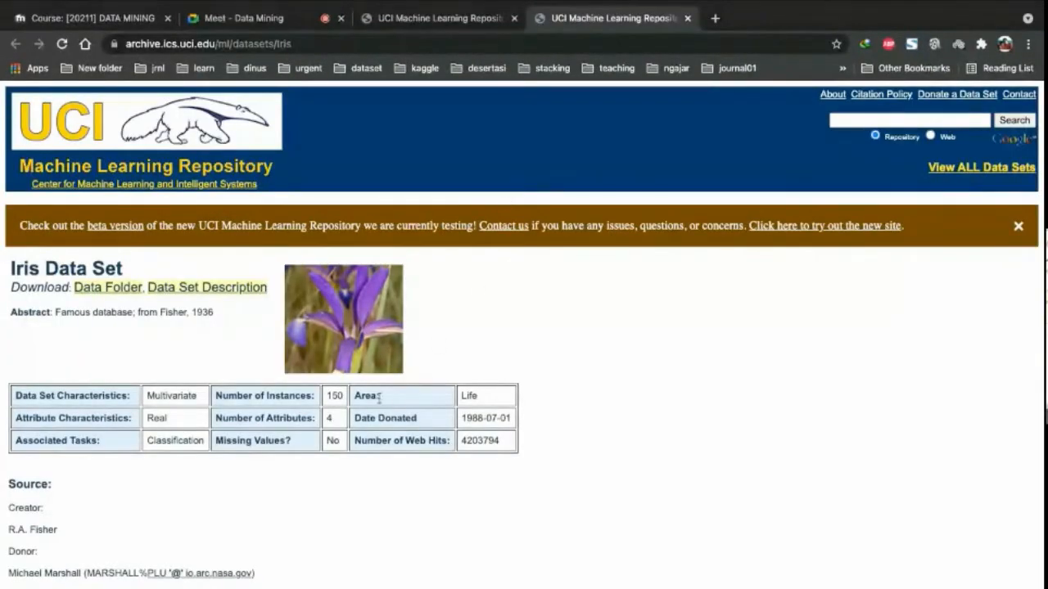
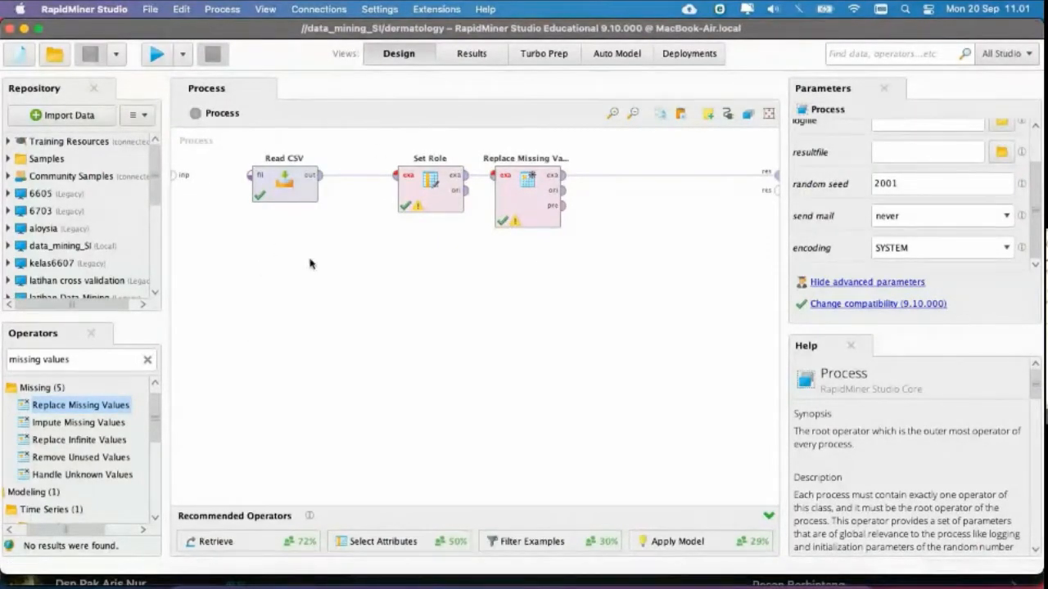
pyautogui.click(54, 54)
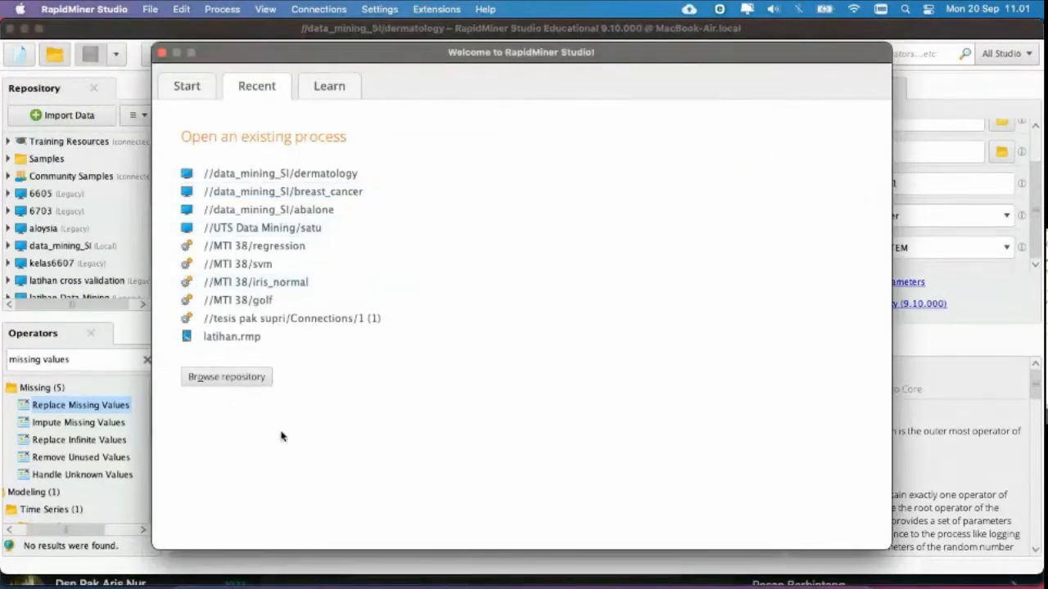
pyautogui.click(160, 54)
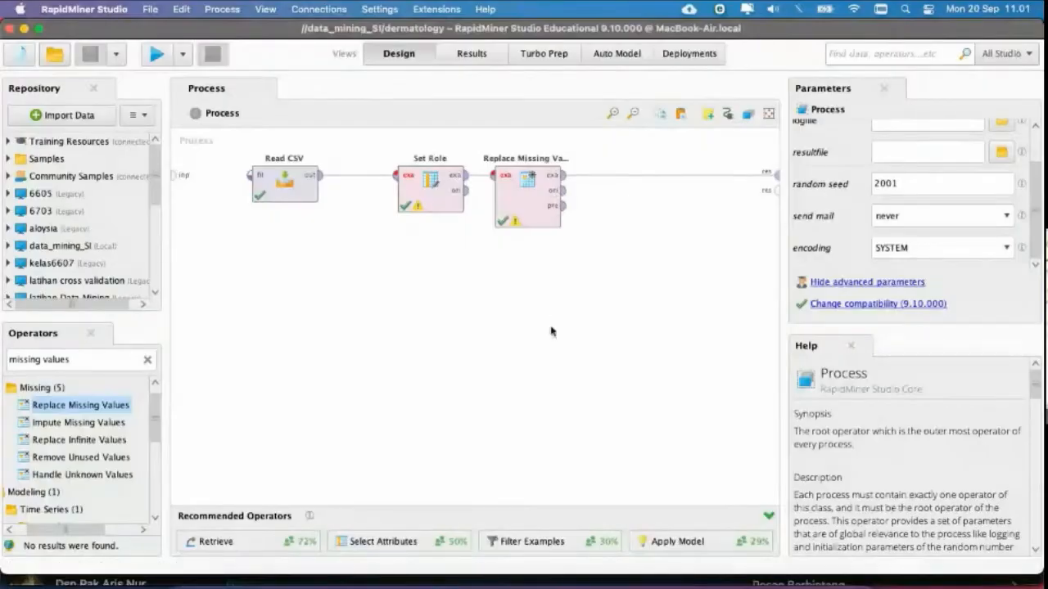
pyautogui.hotkey('ctrl', 'Right')
# Step: Open the Iris data folder and save the iris file under the name iris in Downloads
pyautogui.click(143, 290)
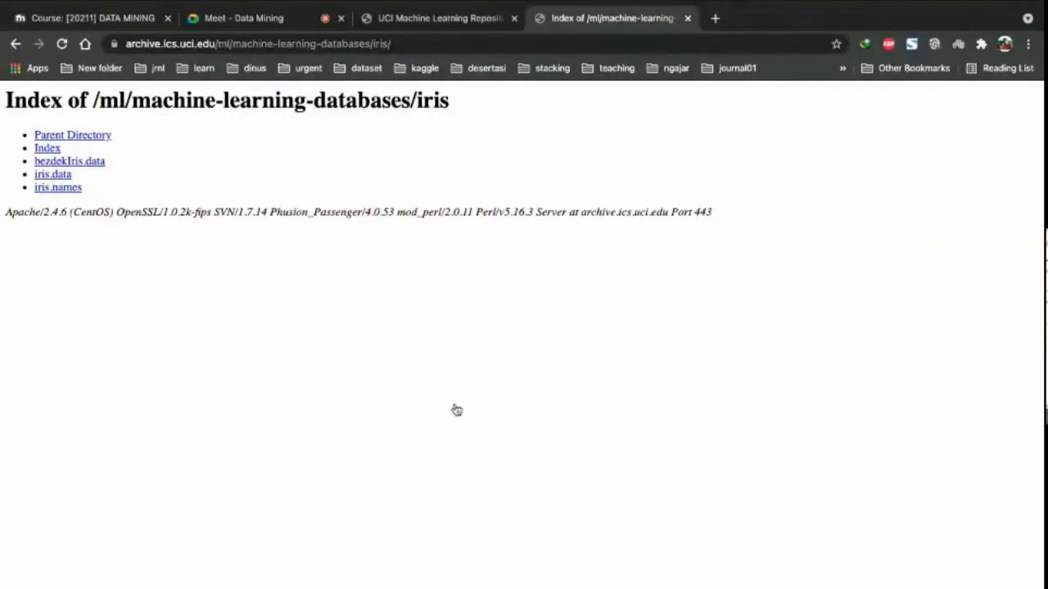
pyautogui.press('super+s')
pyautogui.click(760, 468)
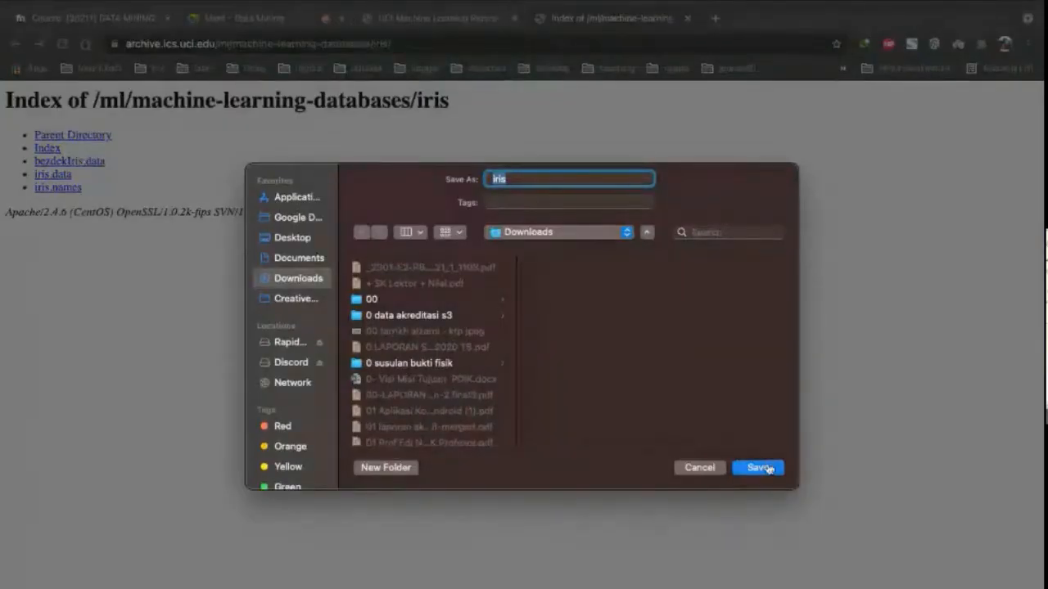
# Step: Switch to RapidMiner Studio, create a blank process and add a Read CSV operator to it
pyautogui.press('super+Tab')
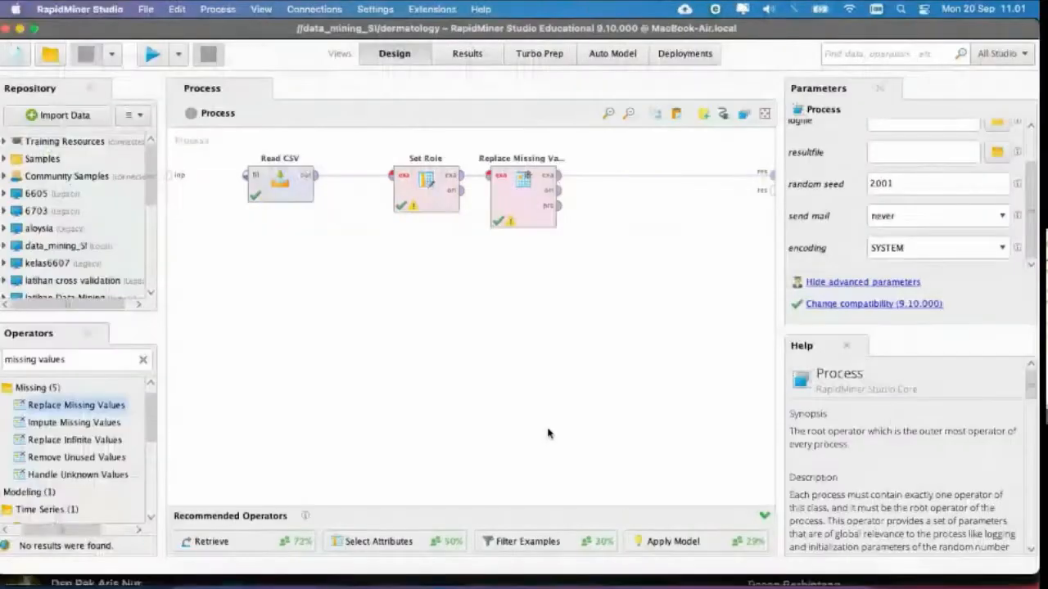
pyautogui.click(21, 58)
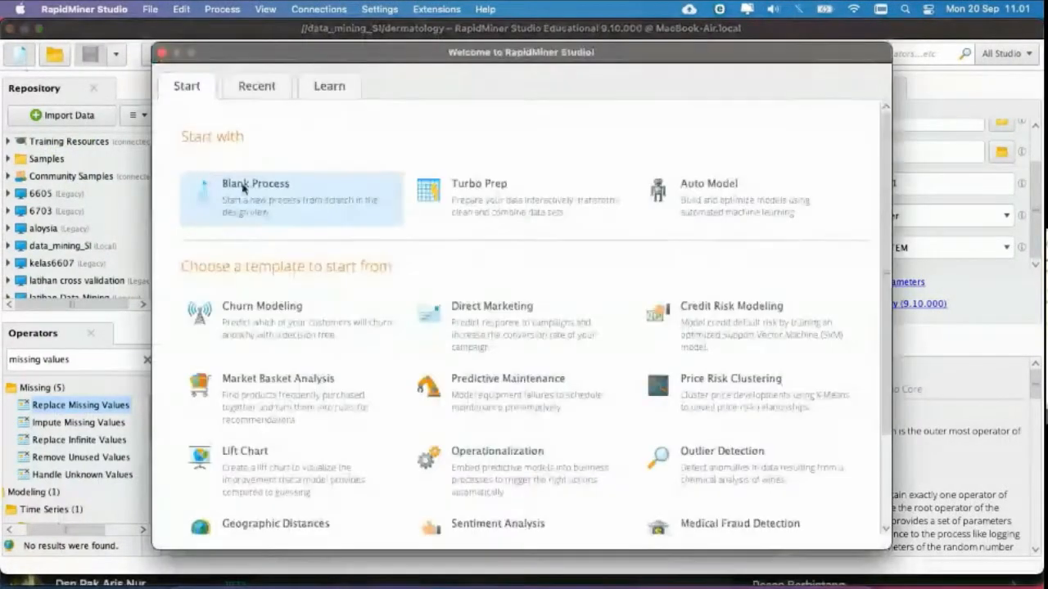
pyautogui.click(231, 195)
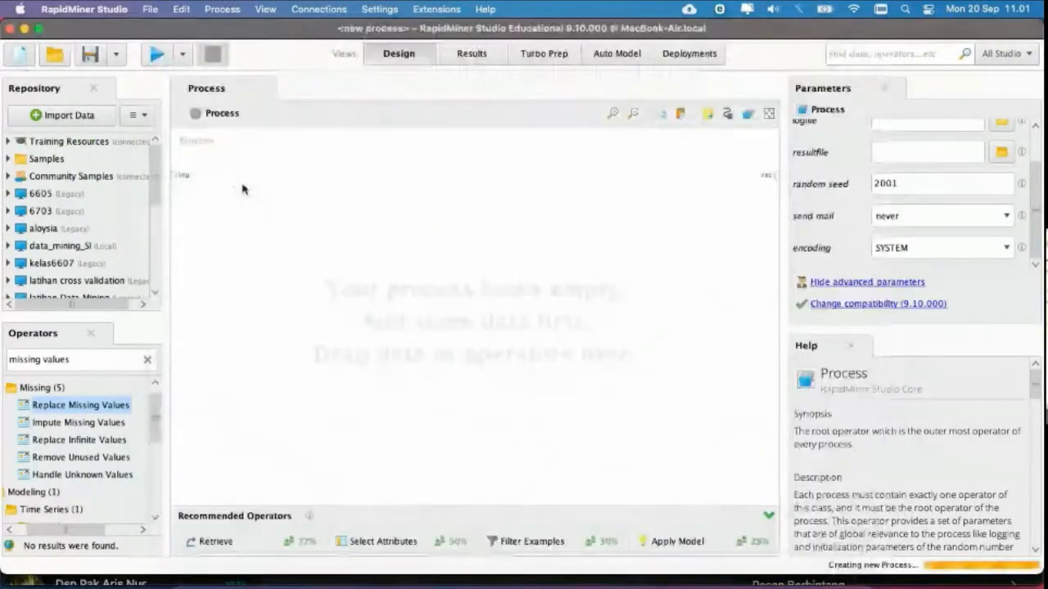
pyautogui.tripleClick(88, 357)
pyautogui.write('re')
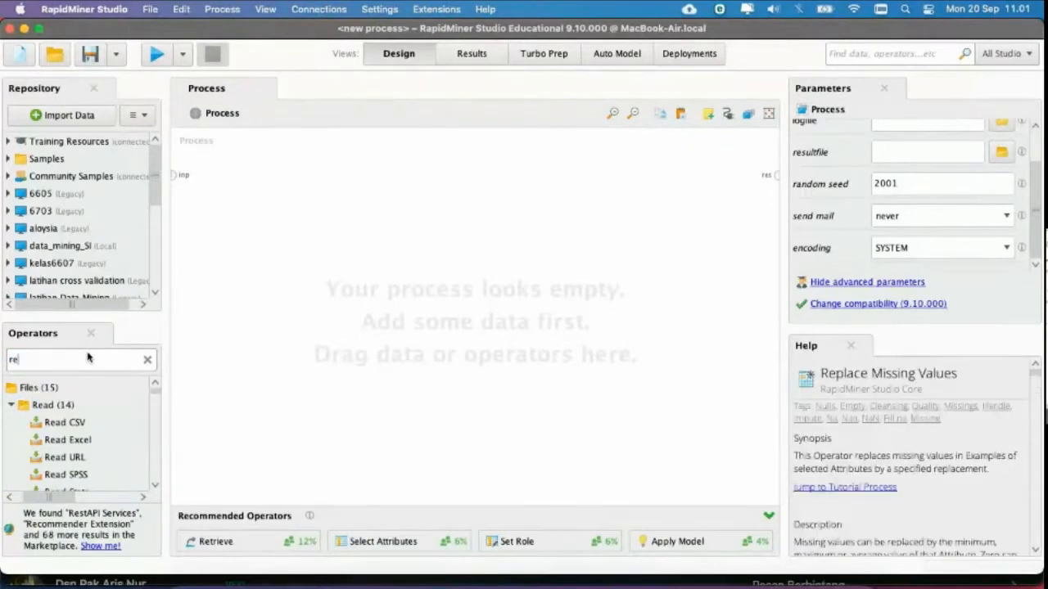
pyautogui.write('ad csv')
pyautogui.moveTo(86, 436); pyautogui.dragTo(281, 175)
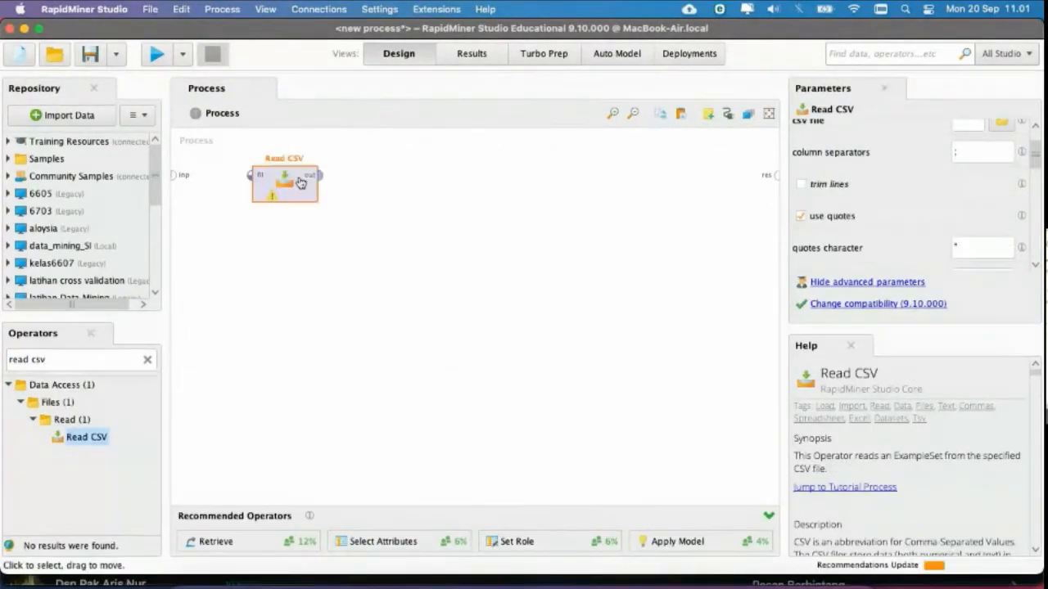
# Step: Open the Read CSV import wizard, list all file types and select iris.data from the Downloads folder sorted by newest modification date
pyautogui.doubleClick(293, 198)
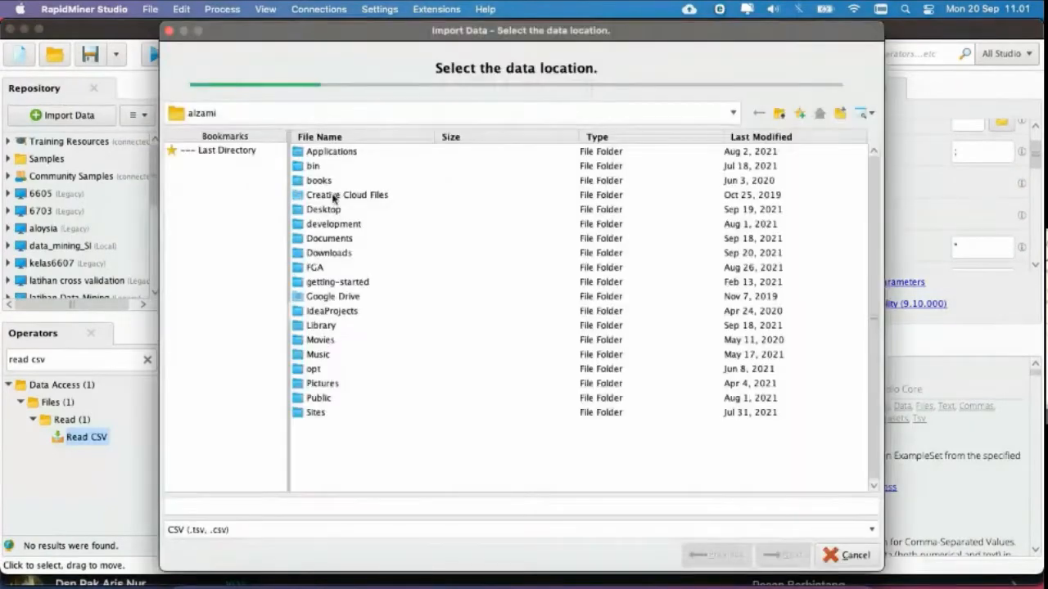
pyautogui.click(270, 529)
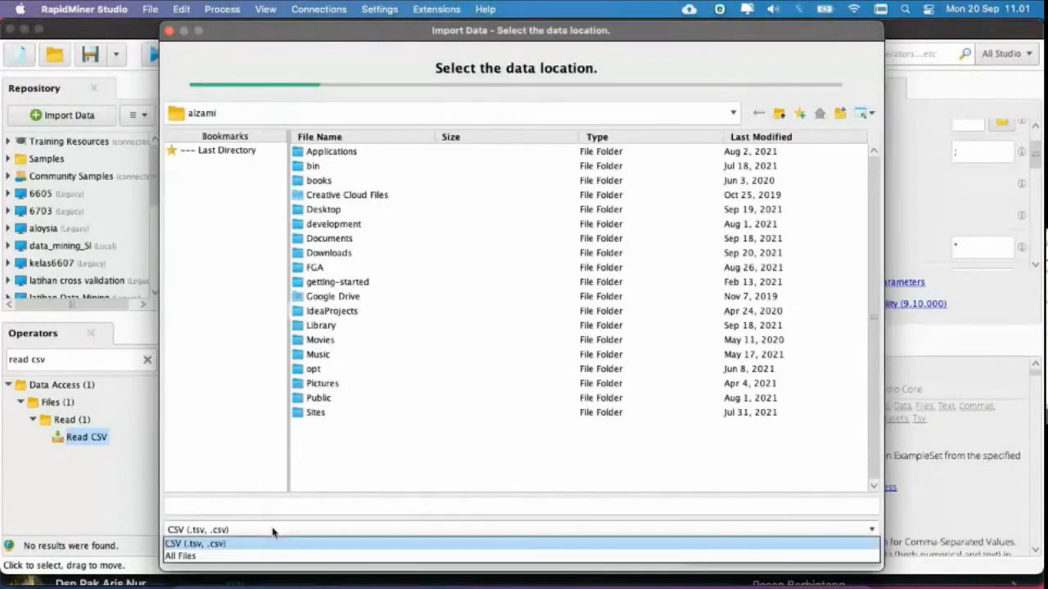
pyautogui.click(270, 553)
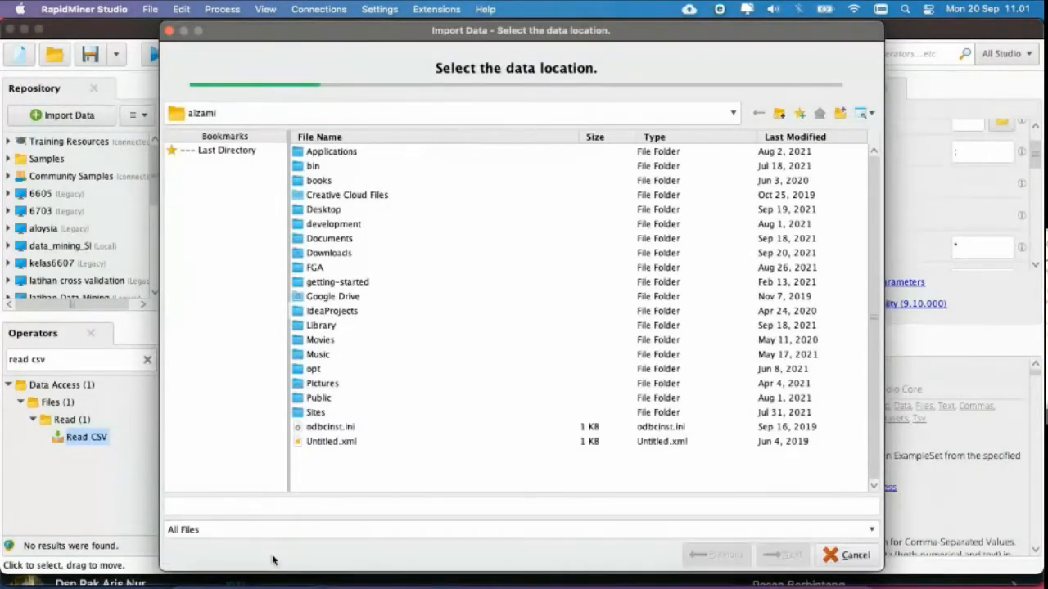
pyautogui.click(214, 151)
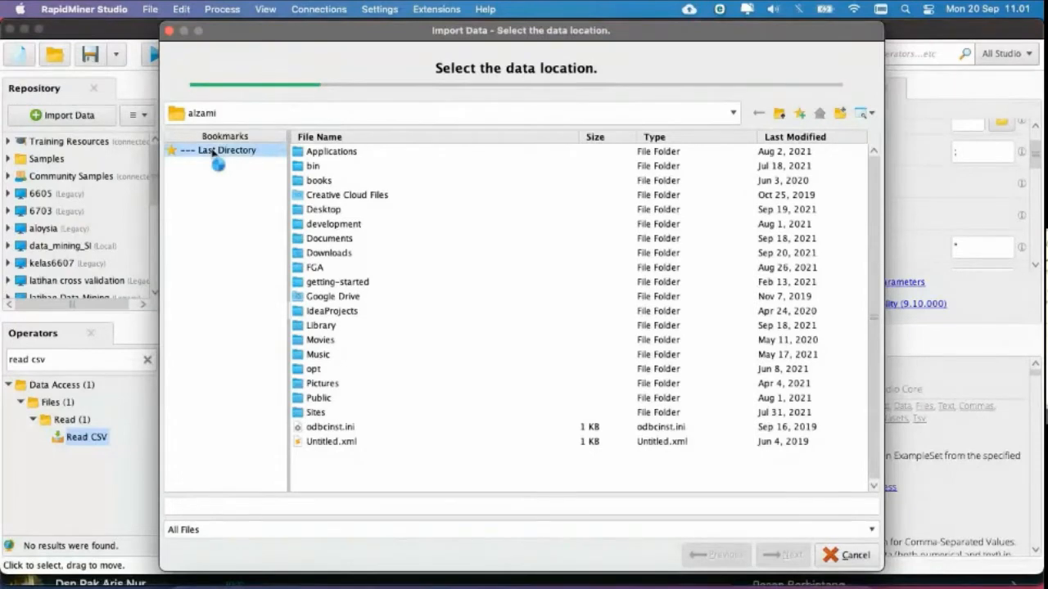
pyautogui.click(781, 137)
pyautogui.click(781, 138)
pyautogui.click(316, 152)
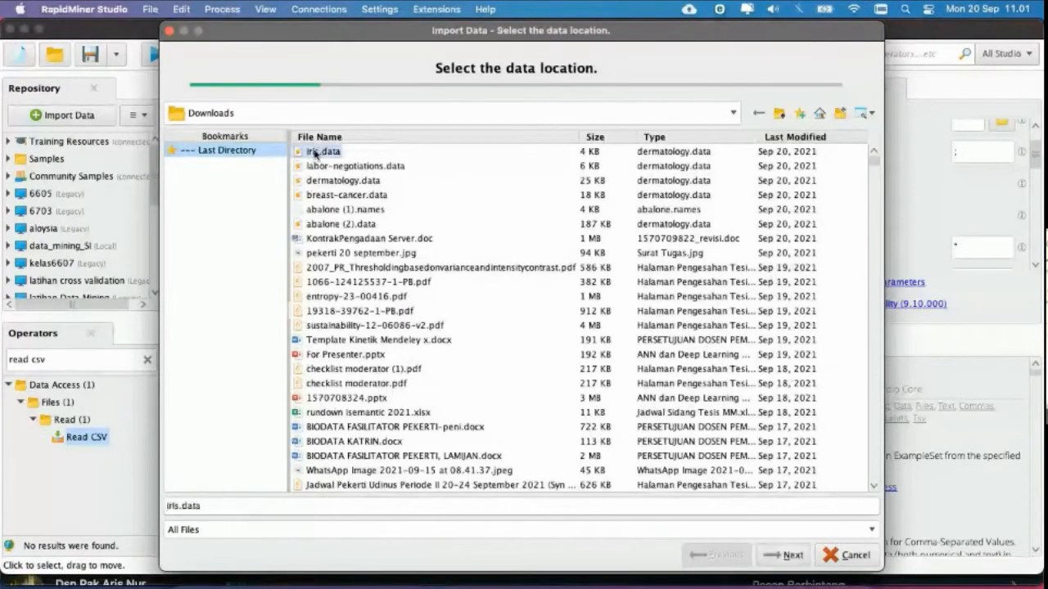
# Step: Set iris.data to be read without a header row and continue to the column formatting
pyautogui.click(769, 557)
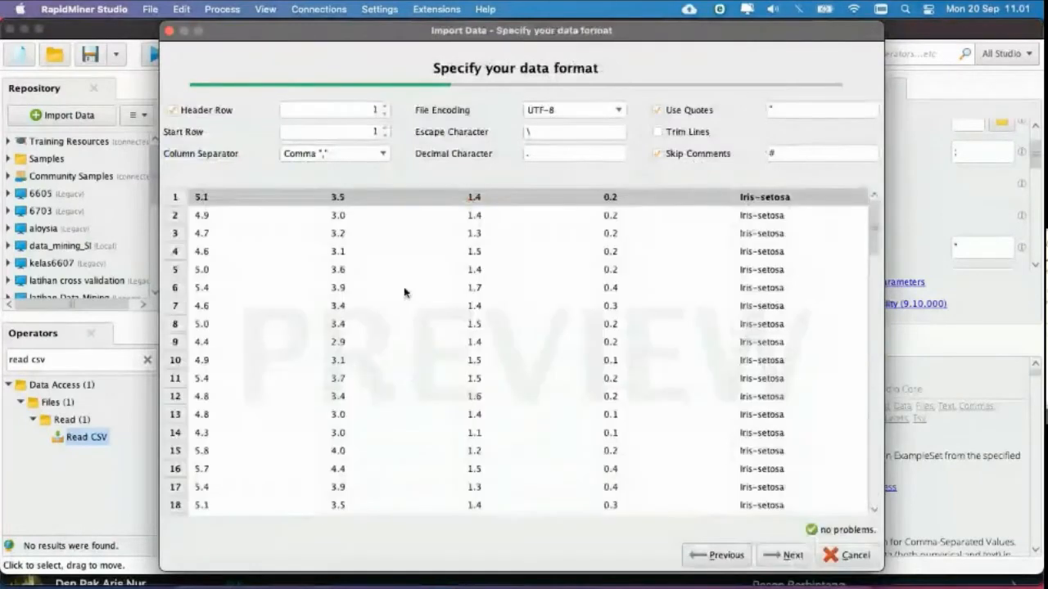
pyautogui.click(221, 109)
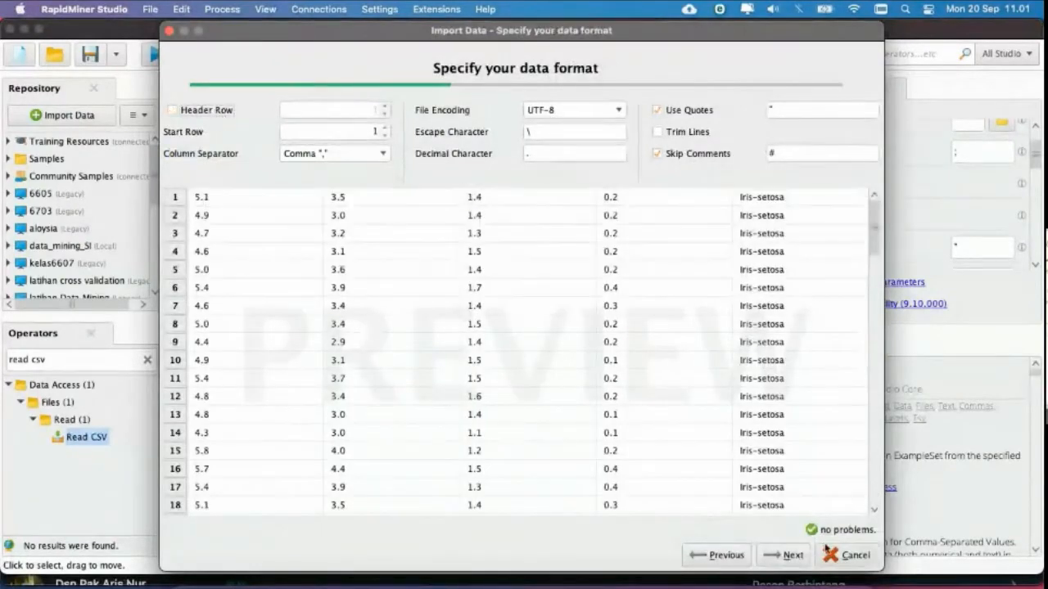
pyautogui.click(771, 559)
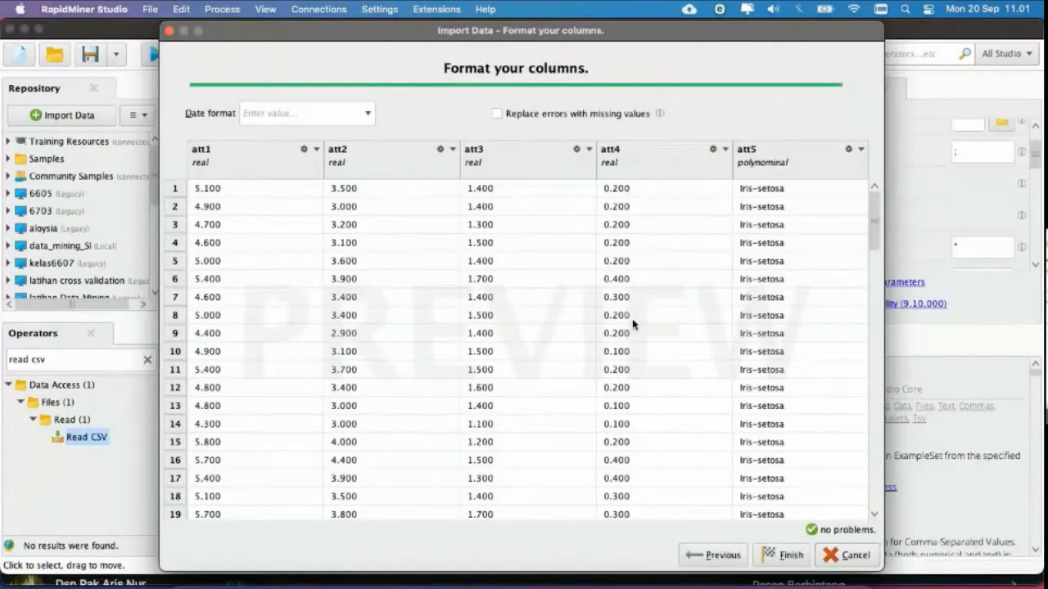
# Step: Change the role of the att5 column to label and finish the import
pyautogui.click(849, 148)
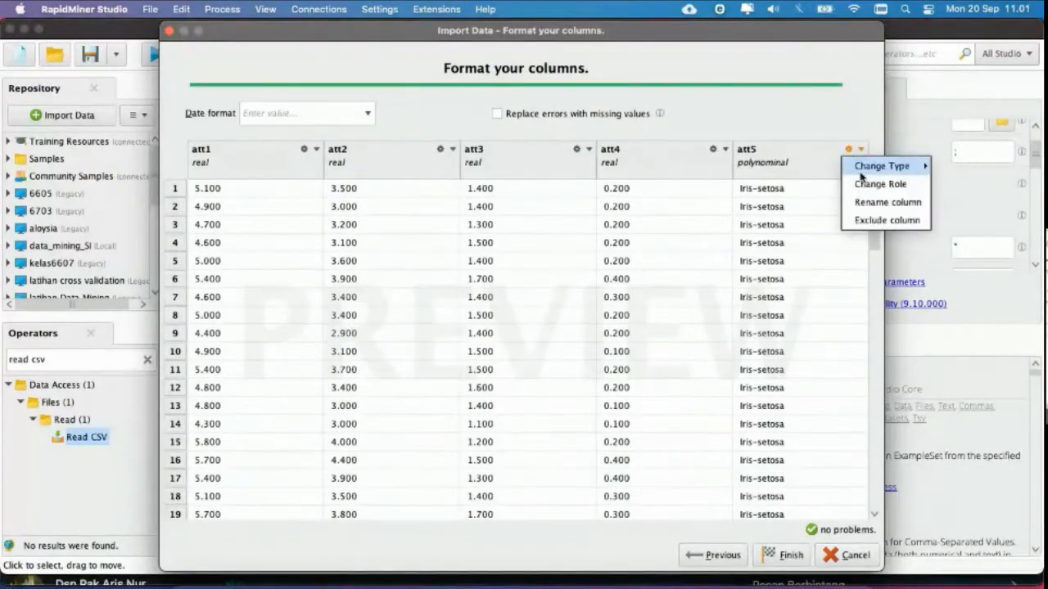
pyautogui.click(865, 189)
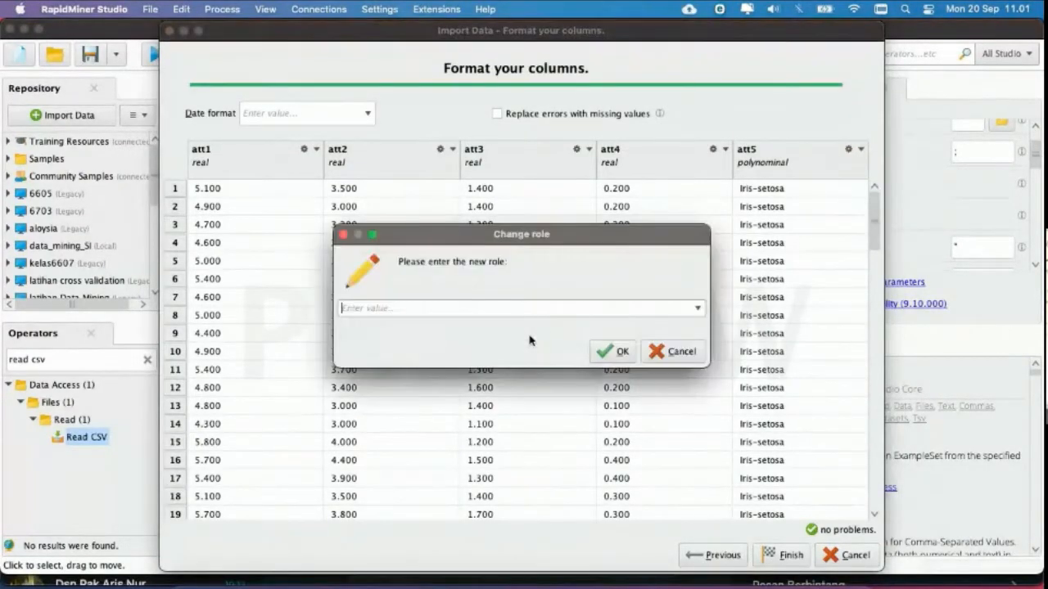
pyautogui.click(675, 309)
pyautogui.click(636, 323)
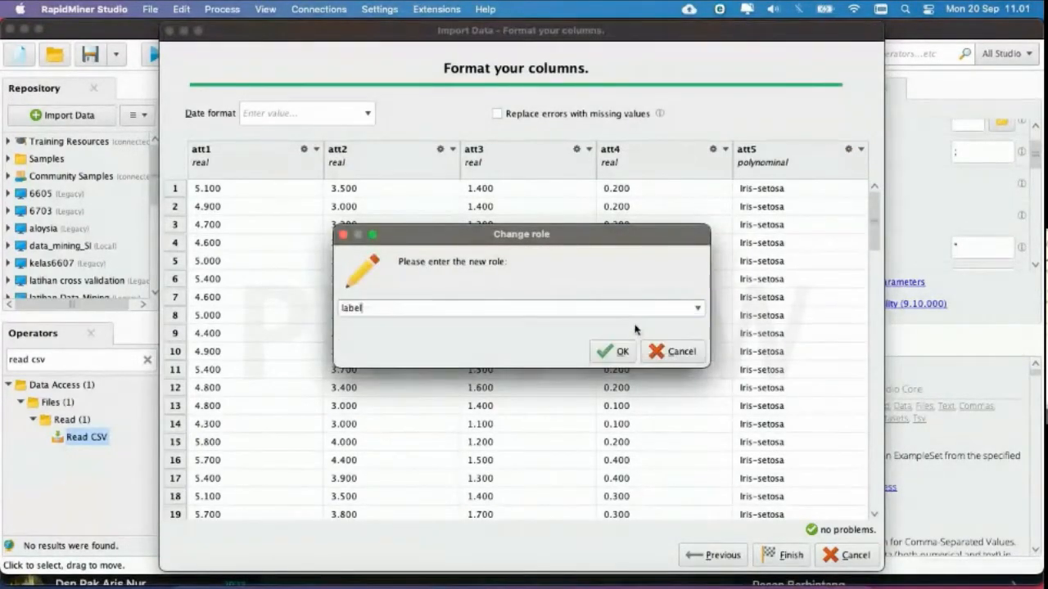
pyautogui.click(622, 351)
pyautogui.click(791, 555)
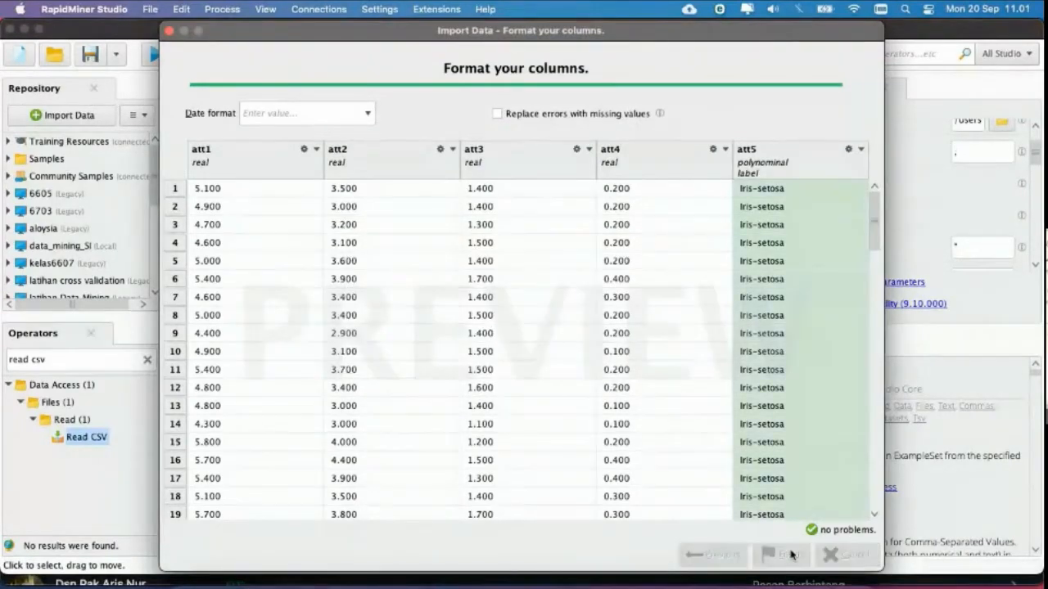
# Step: Connect the Read CSV output to the process result port and run the process
pyautogui.click(323, 182)
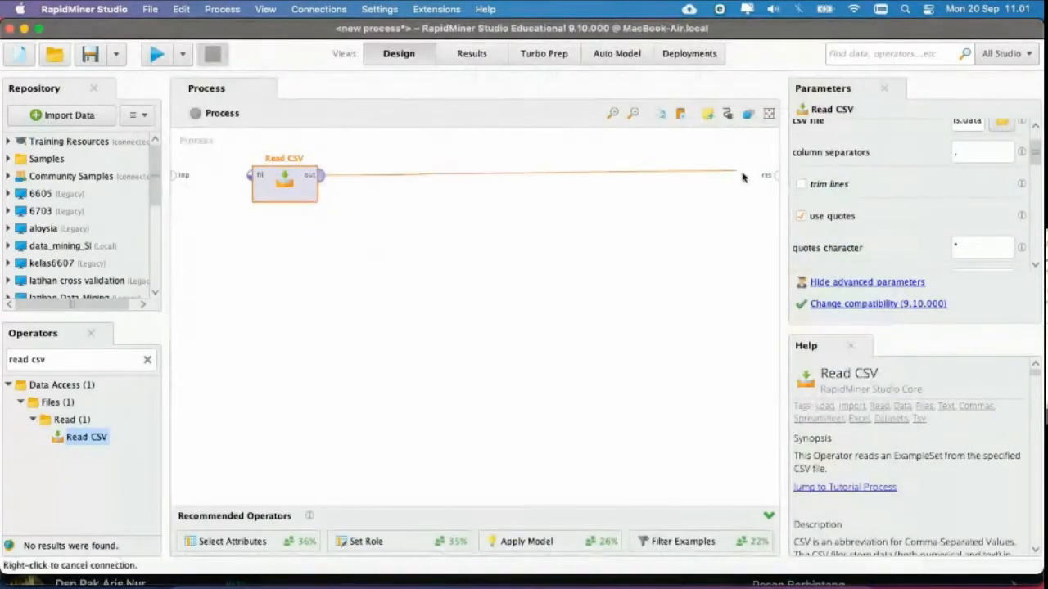
pyautogui.click(774, 173)
pyautogui.click(157, 55)
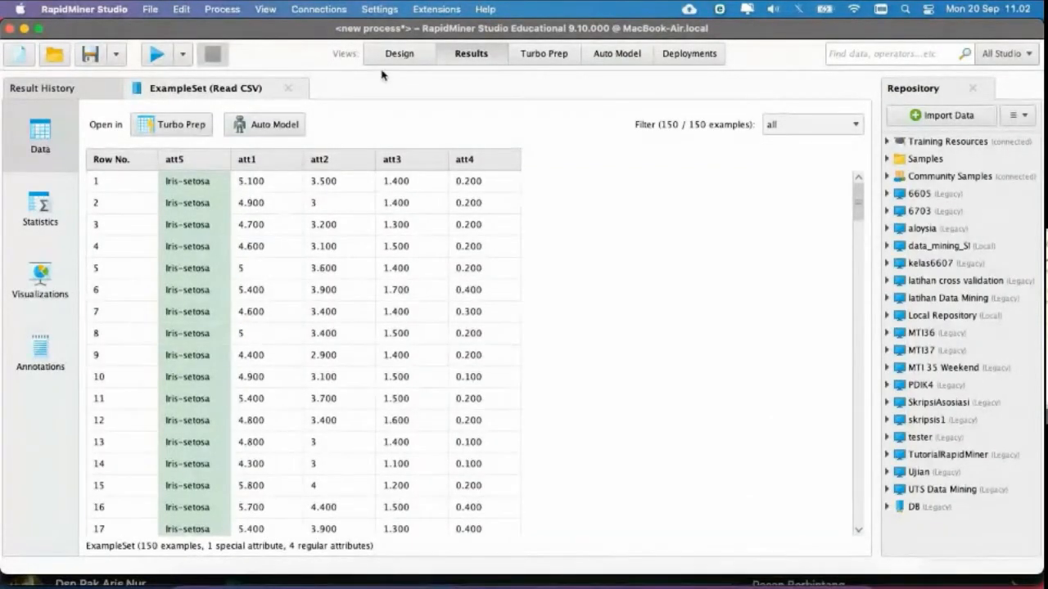
# Step: Check the attribute statistics for missing values and consult the Missing Values slide in the presentation
pyautogui.click(23, 210)
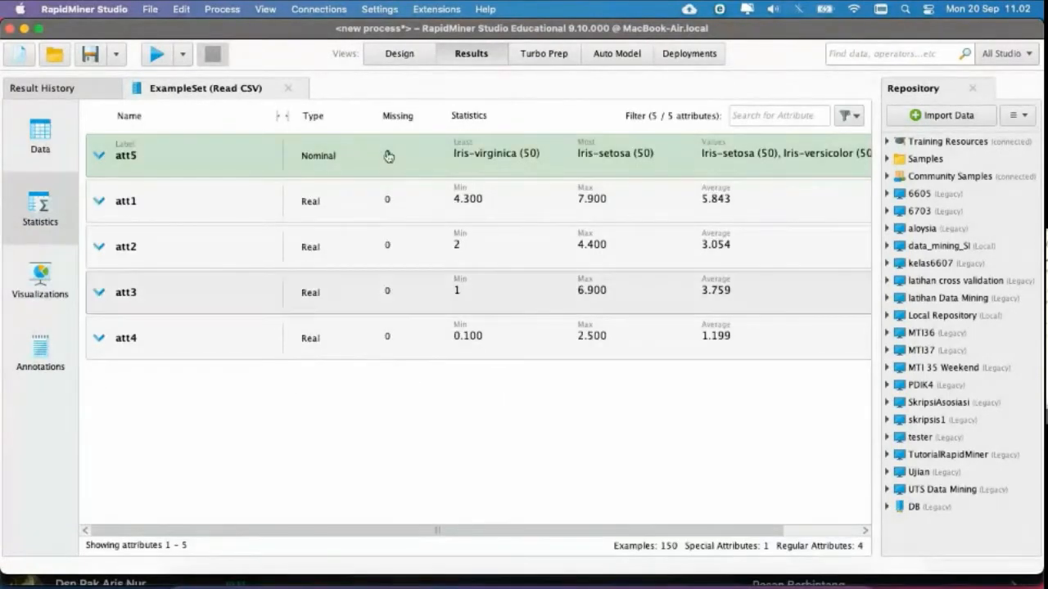
pyautogui.click(398, 54)
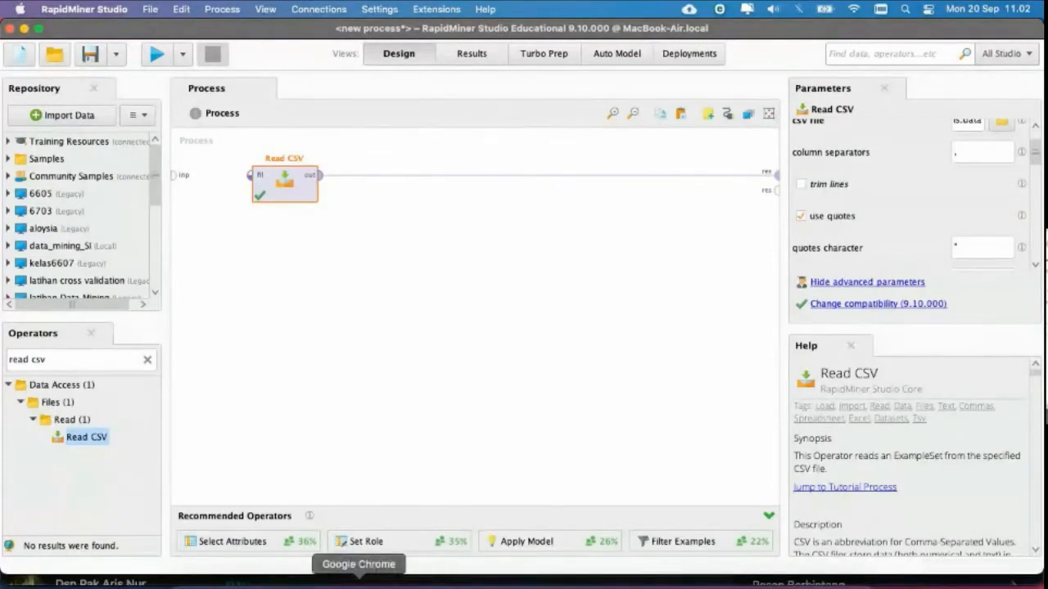
pyautogui.click(659, 586)
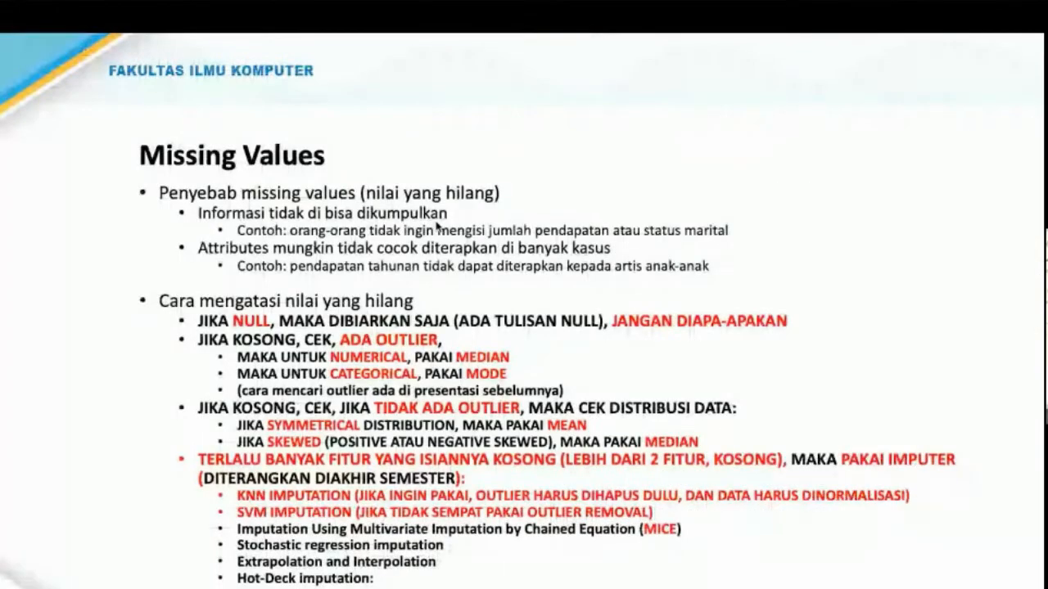
pyautogui.hotkey('ctrl', 'Left')
# Step: Insert a Remove Duplicates operator between Read CSV and the result port, and run the process
pyautogui.click(72, 359)
pyautogui.write('remove u')
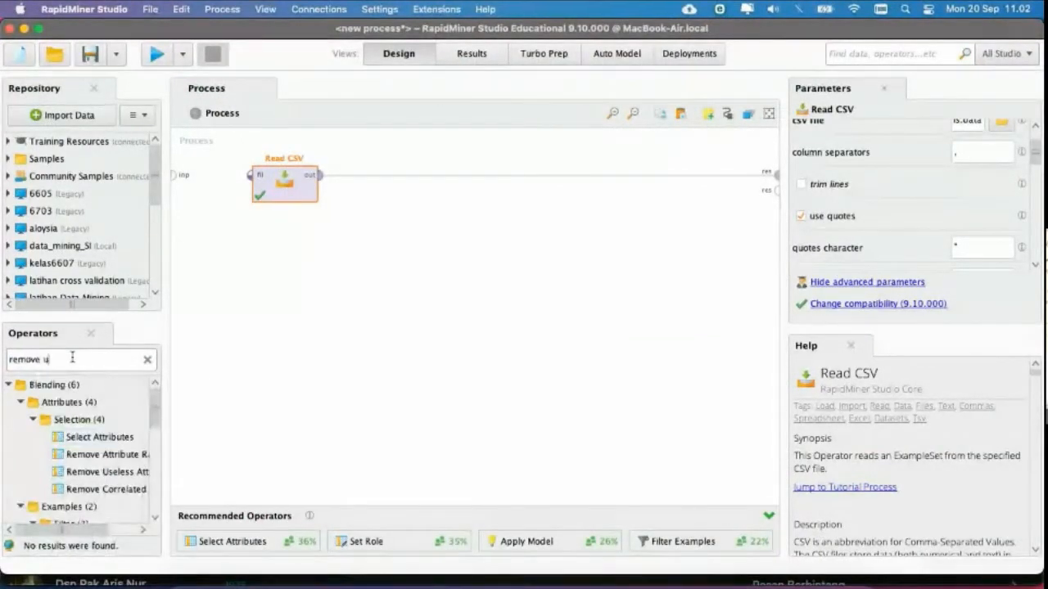
pyautogui.press('BackSpace')
pyautogui.write('duplica')
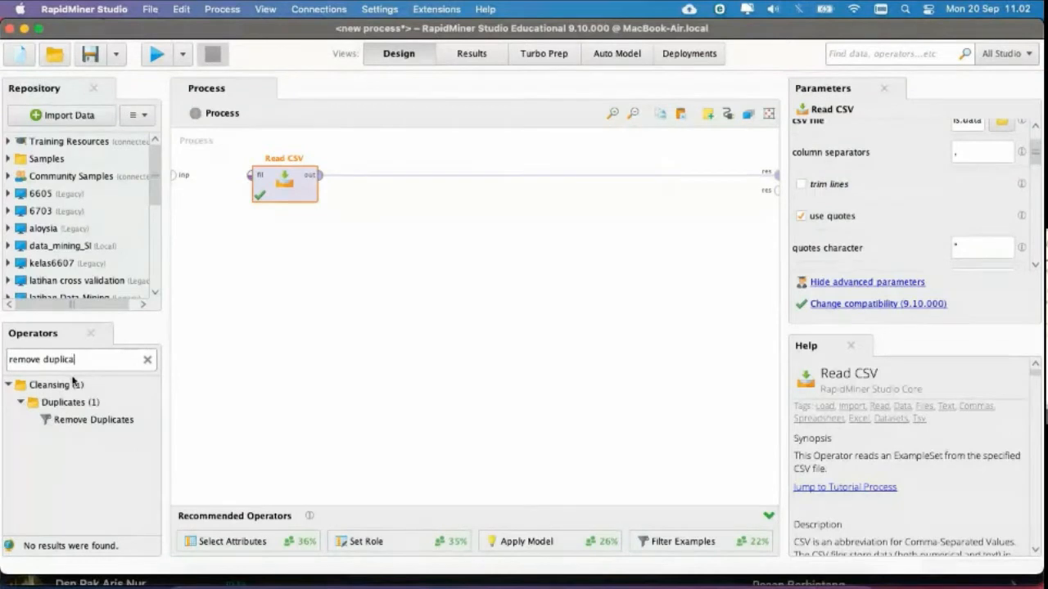
pyautogui.moveTo(93, 419); pyautogui.dragTo(402, 177)
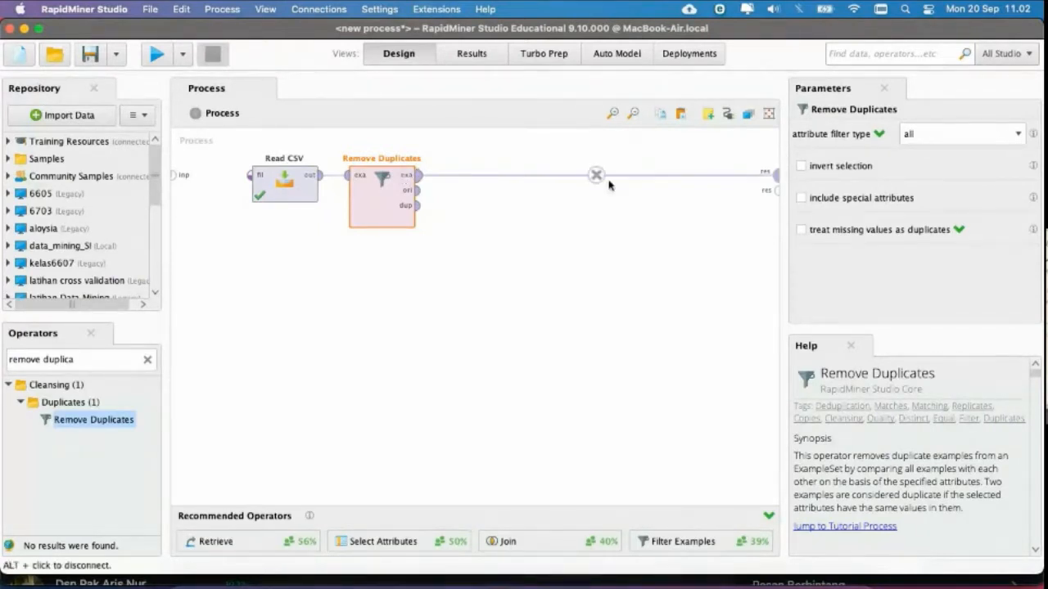
pyautogui.click(156, 54)
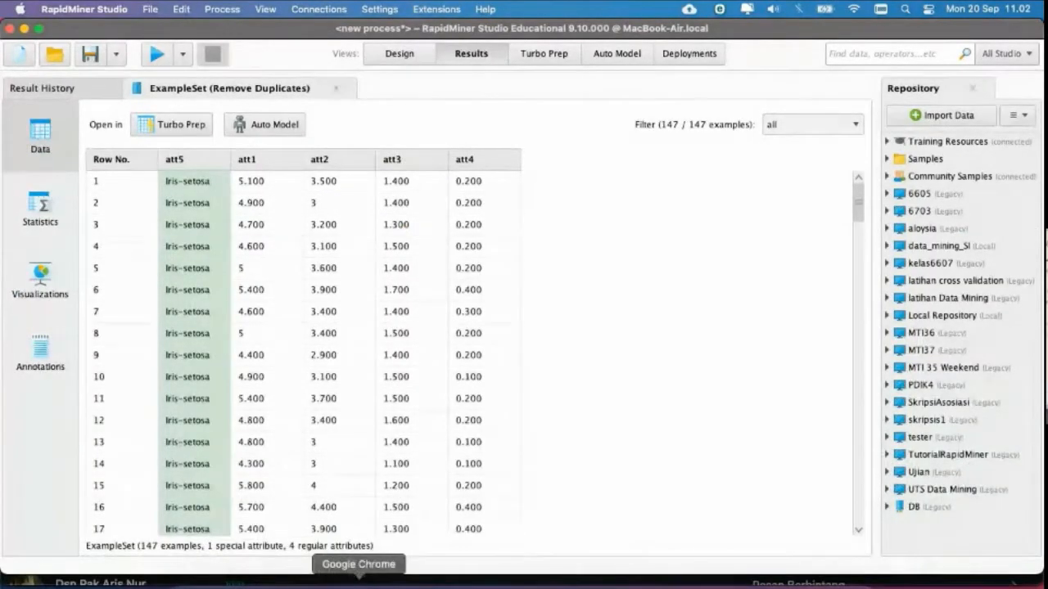
# Step: Switch to Google Chrome, check the number of instances on the UCI Iris dataset page, and return to RapidMiner Studio
pyautogui.click(358, 578)
pyautogui.click(16, 44)
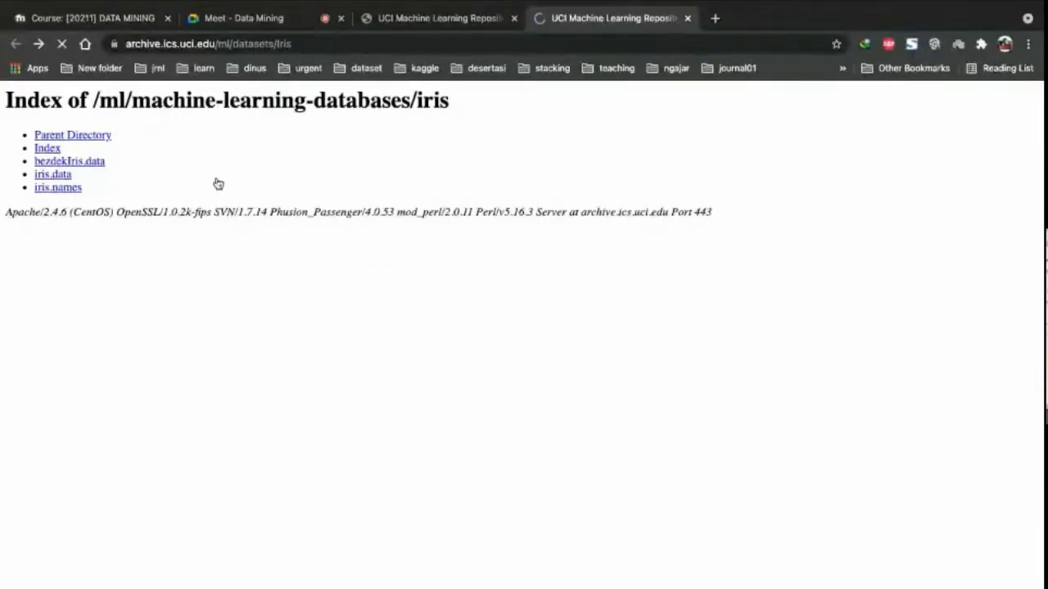
pyautogui.scroll(5, 335, 400)
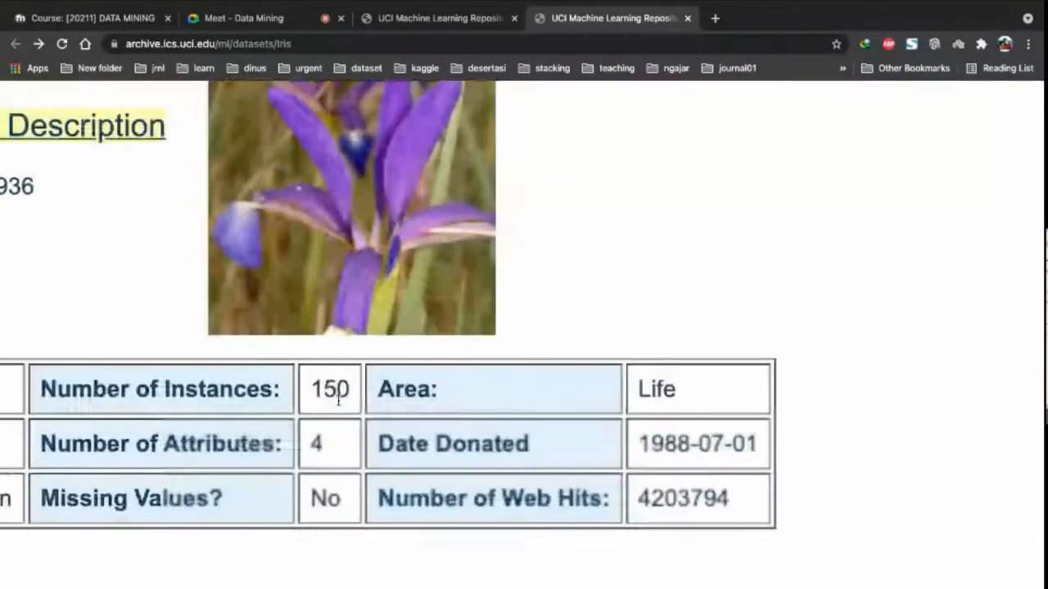
pyautogui.hotkey('ctrl', 'Left')
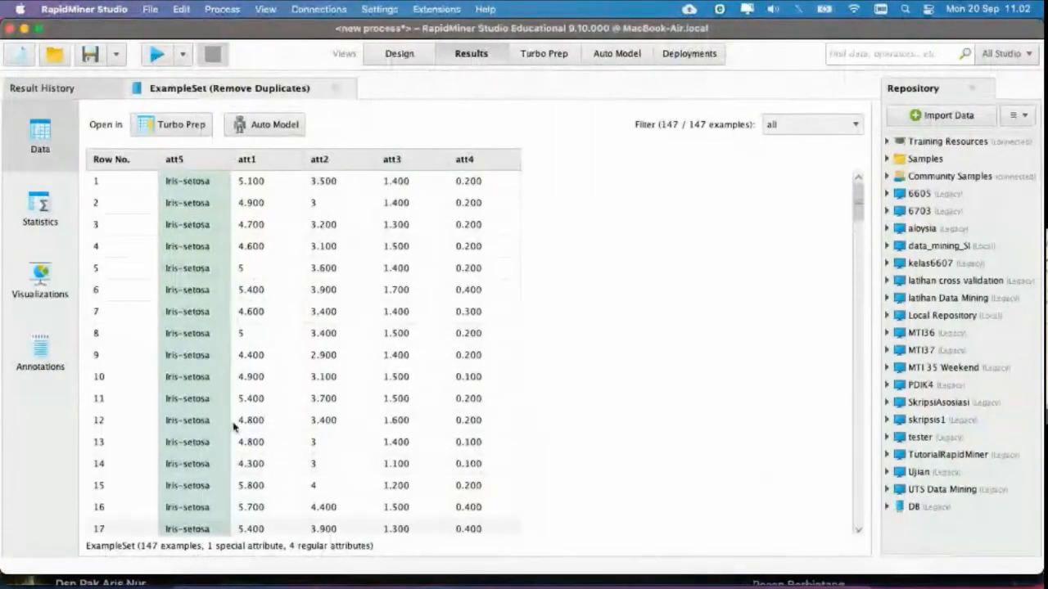
# Step: Connect the original (ori) output of Remove Duplicates to the second result port and run the process
pyautogui.click(405, 55)
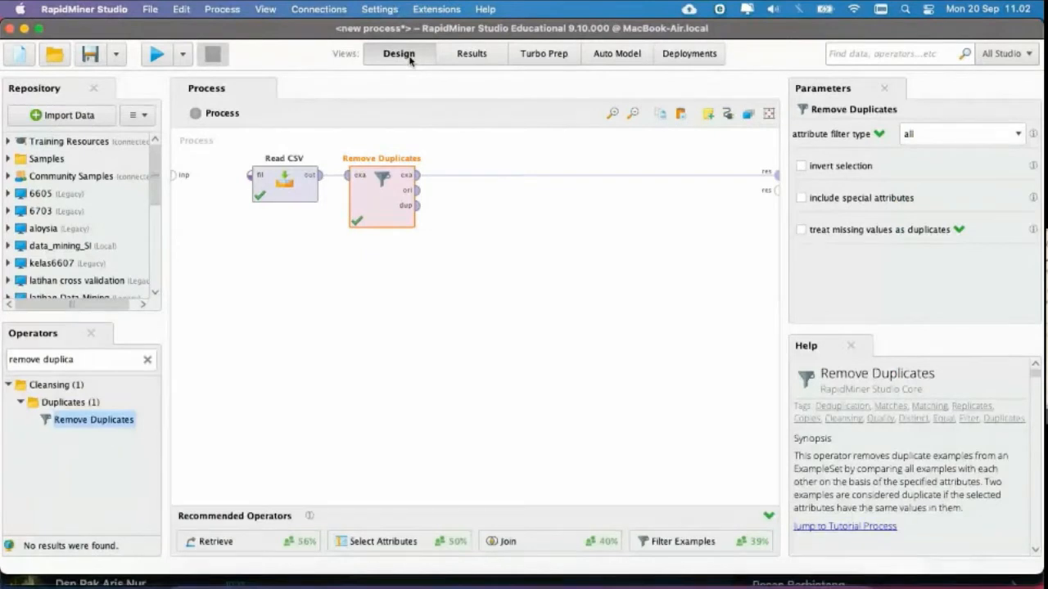
pyautogui.click(417, 190)
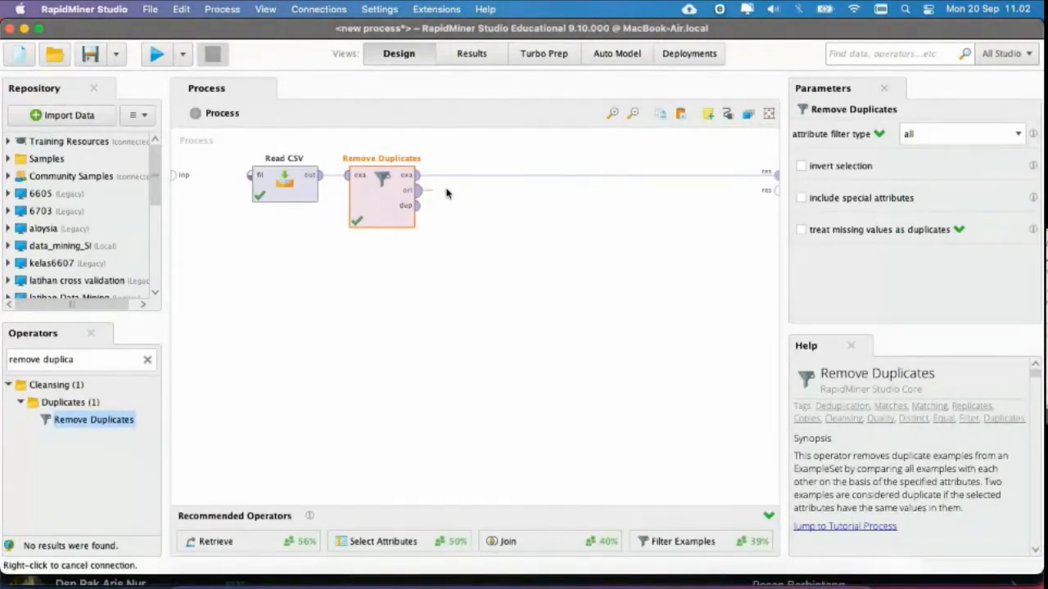
pyautogui.click(775, 190)
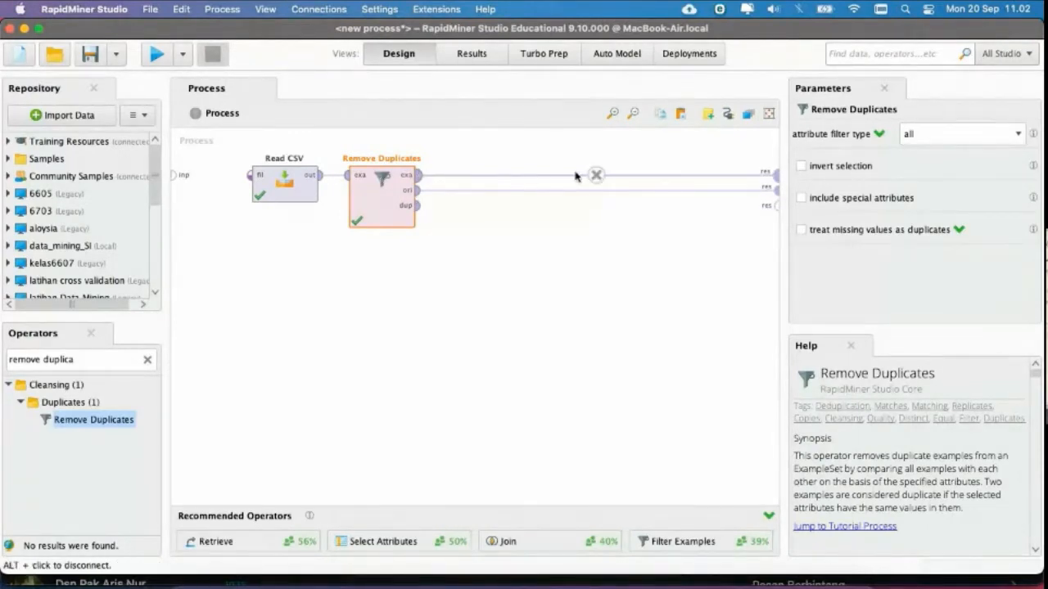
pyautogui.click(156, 55)
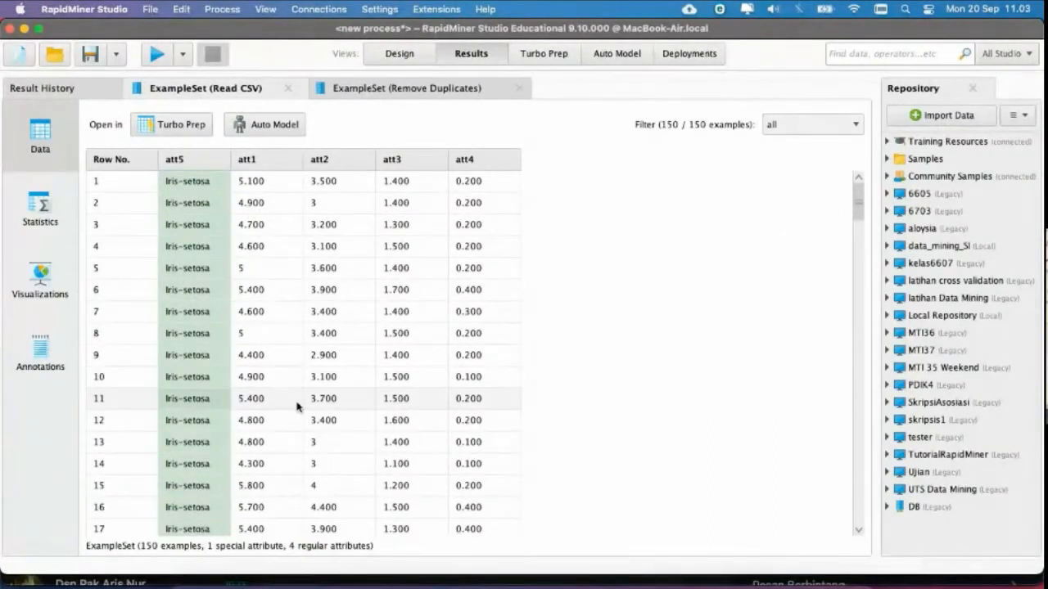
# Step: Compare the rows of the Read CSV and Remove Duplicates example sets down to their ends
pyautogui.scroll(-20, 300, 401)
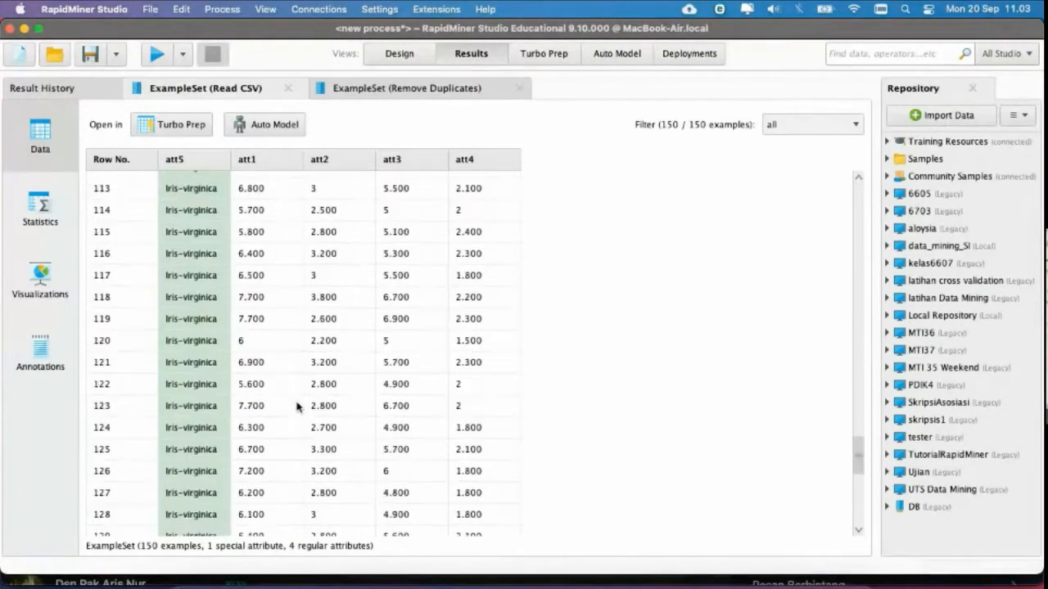
pyautogui.click(431, 95)
pyautogui.scroll(-20, 332, 384)
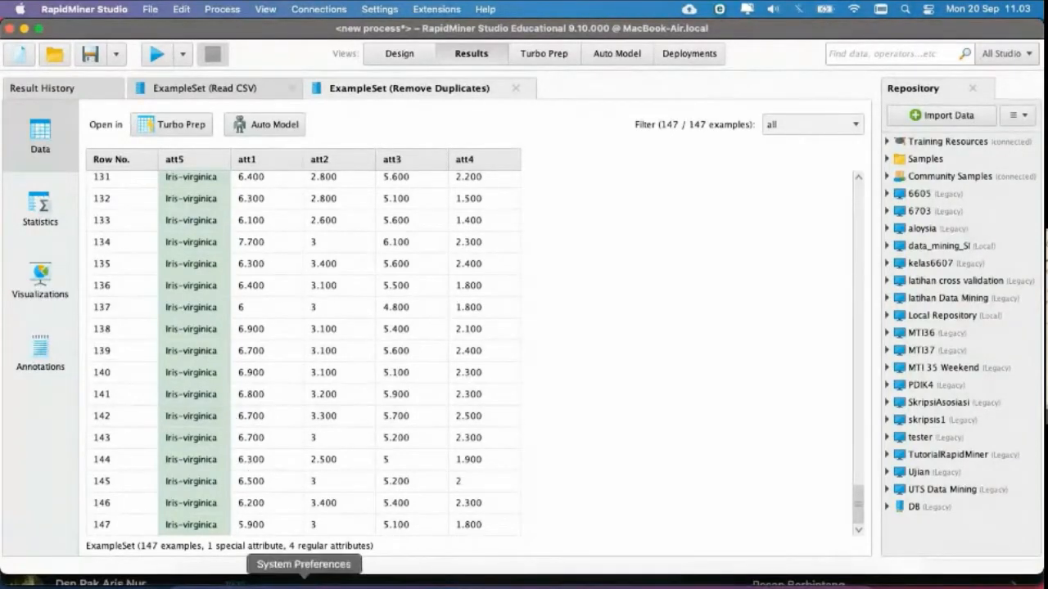
# Step: Check the Data Mining meeting in Google Chrome and bring up the process design in RapidMiner Studio
pyautogui.click(304, 579)
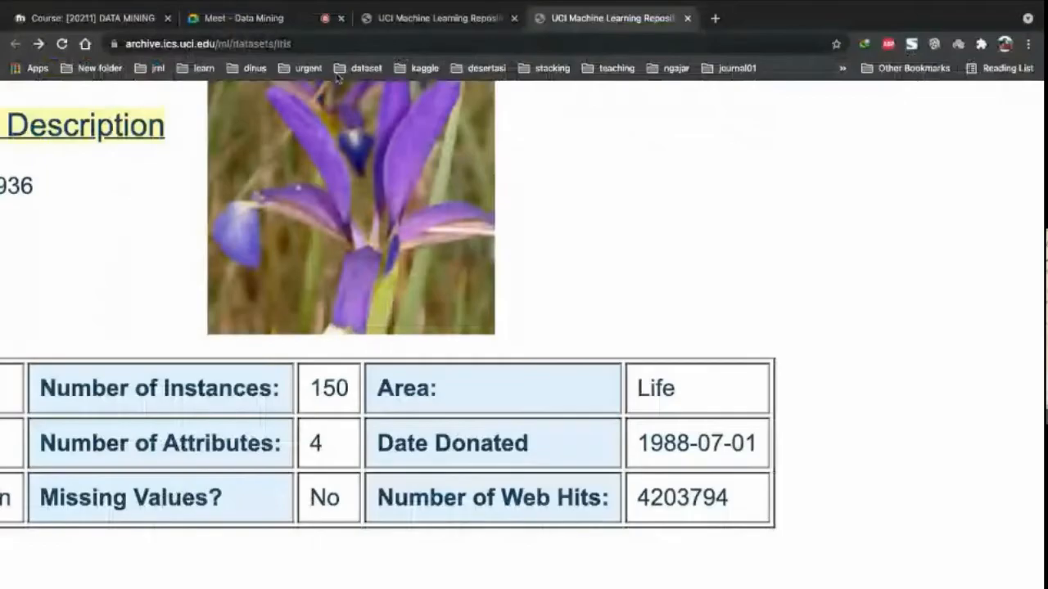
pyautogui.click(270, 18)
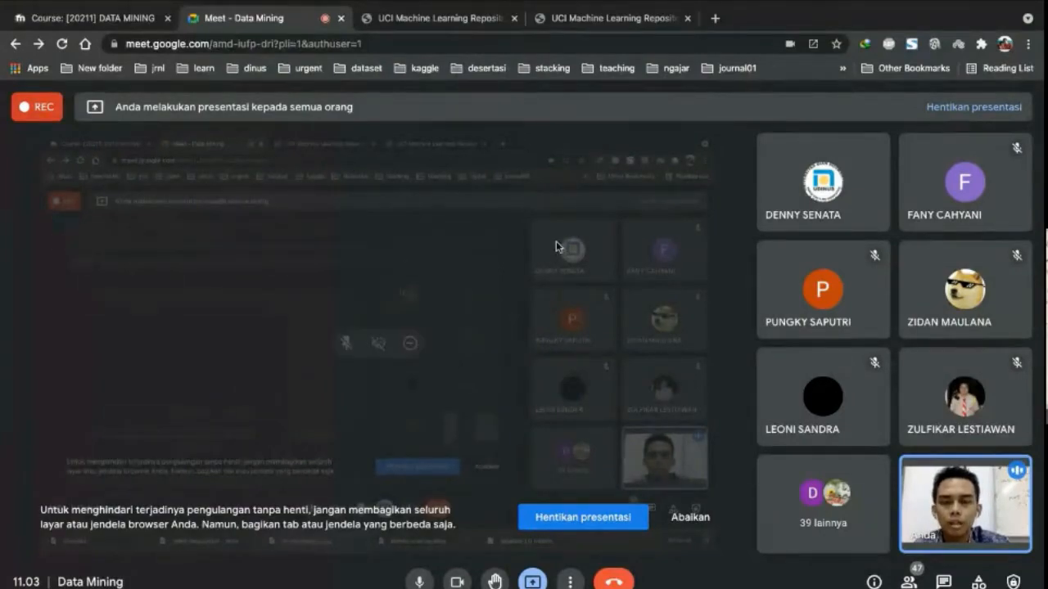
pyautogui.hotkey('ctrl', 'Right')
pyautogui.hotkey('ctrl', 'Left')
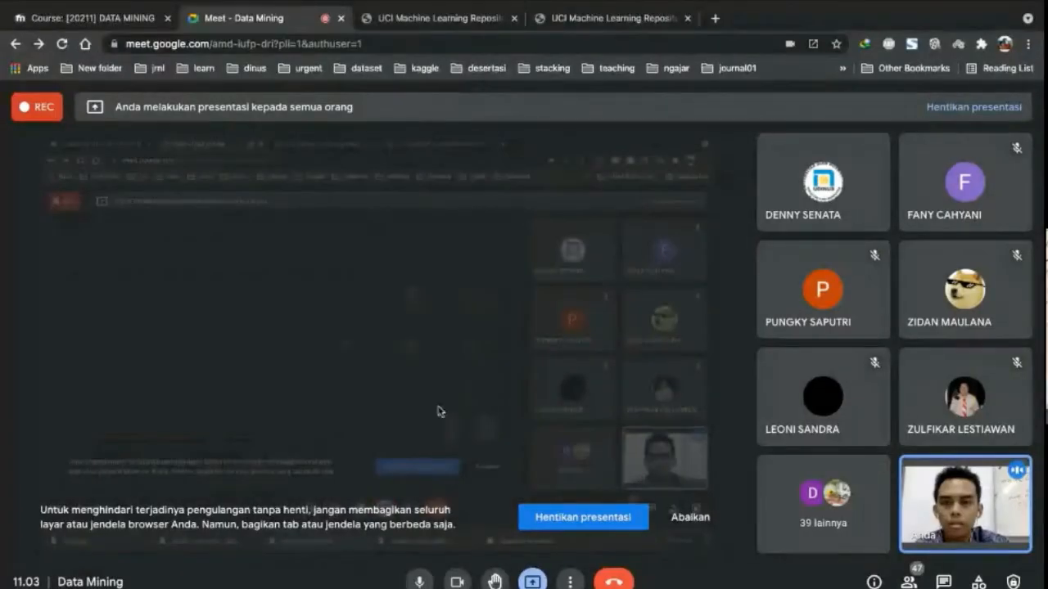
pyautogui.hotkey('ctrl', 'Left')
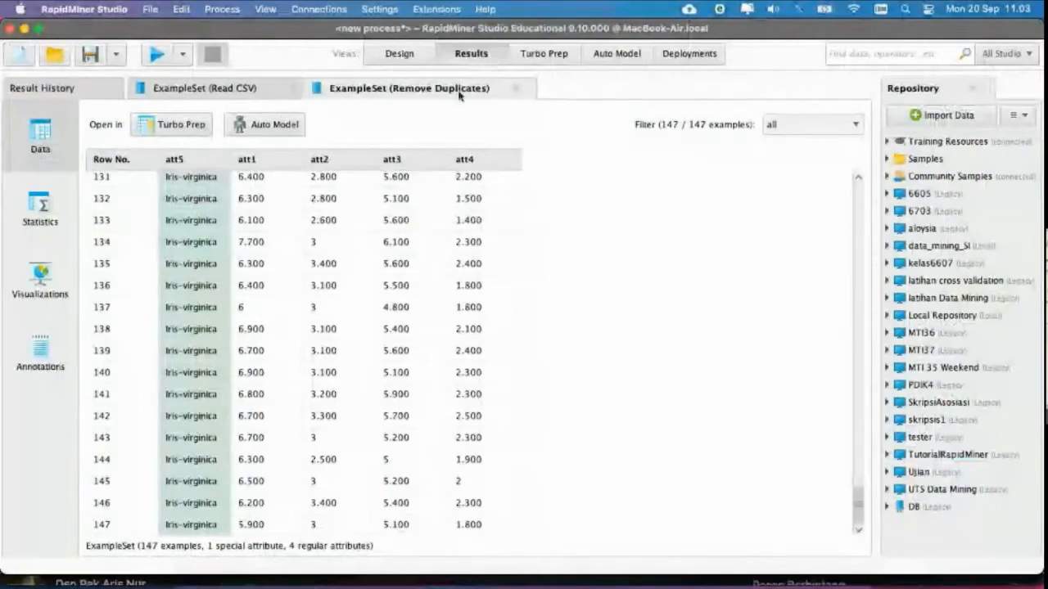
pyautogui.click(401, 54)
pyautogui.hotkey('ctrl', 'Right')
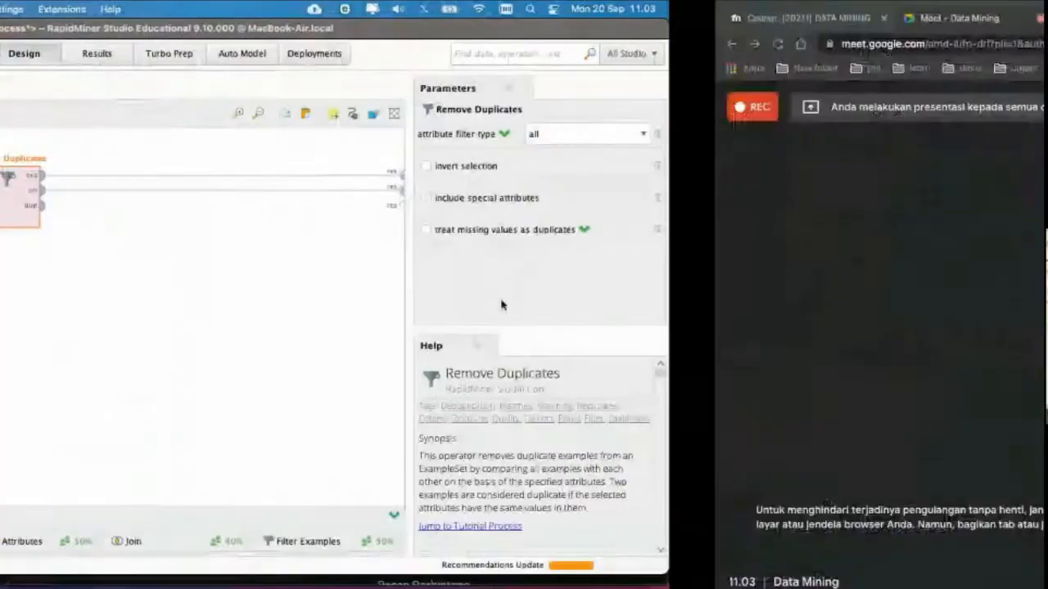
# Step: Save the process as iris in the data_mining_SI repository
pyautogui.hotkey('ctrl', 'Left')
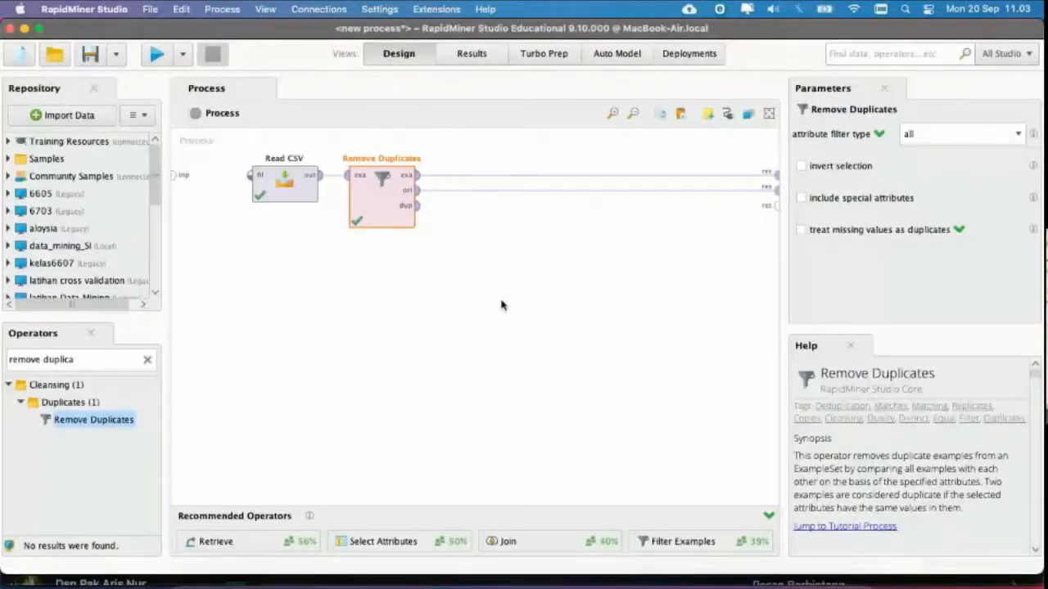
pyautogui.click(89, 55)
pyautogui.scroll(-10, 401, 286)
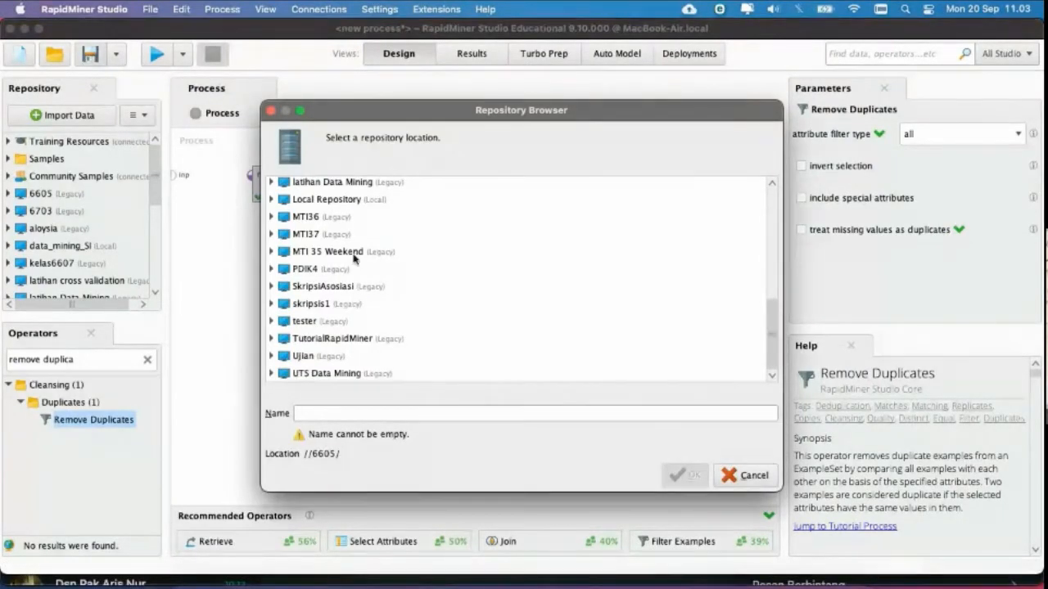
pyautogui.scroll(1, 387, 232)
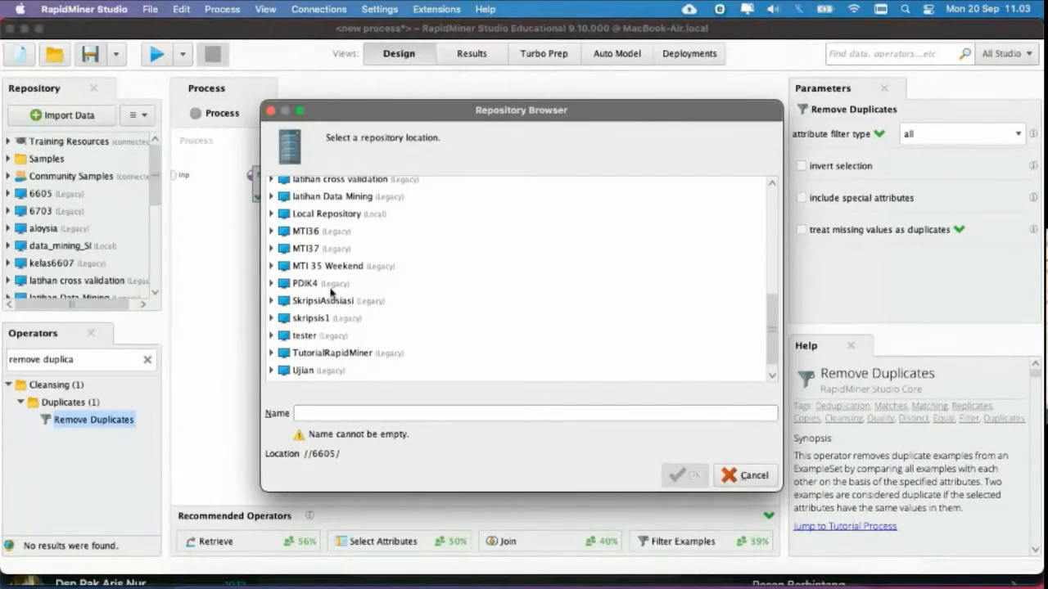
pyautogui.scroll(2, 347, 301)
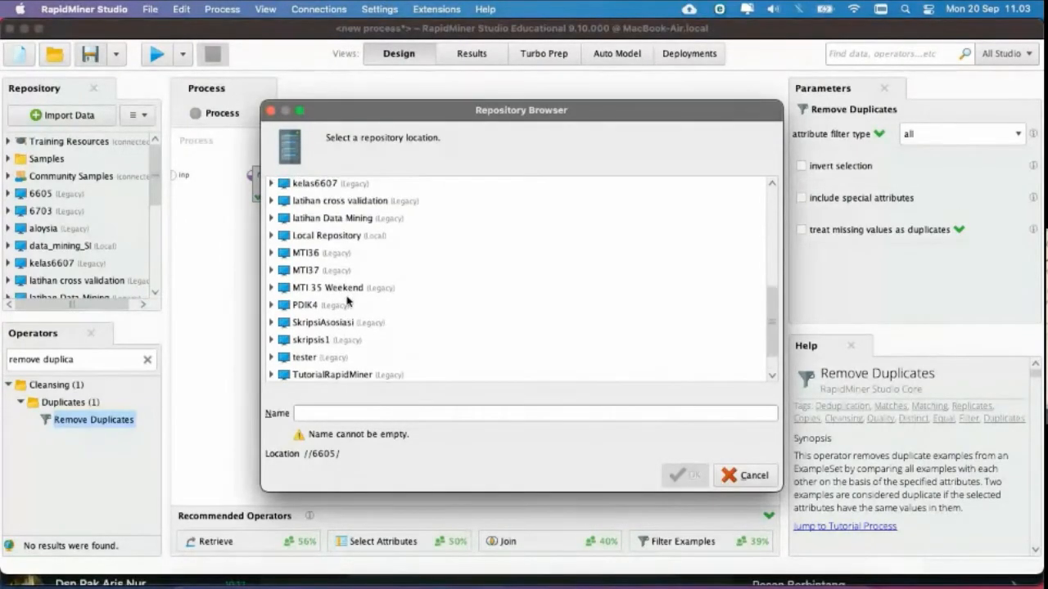
pyautogui.scroll(2, 347, 301)
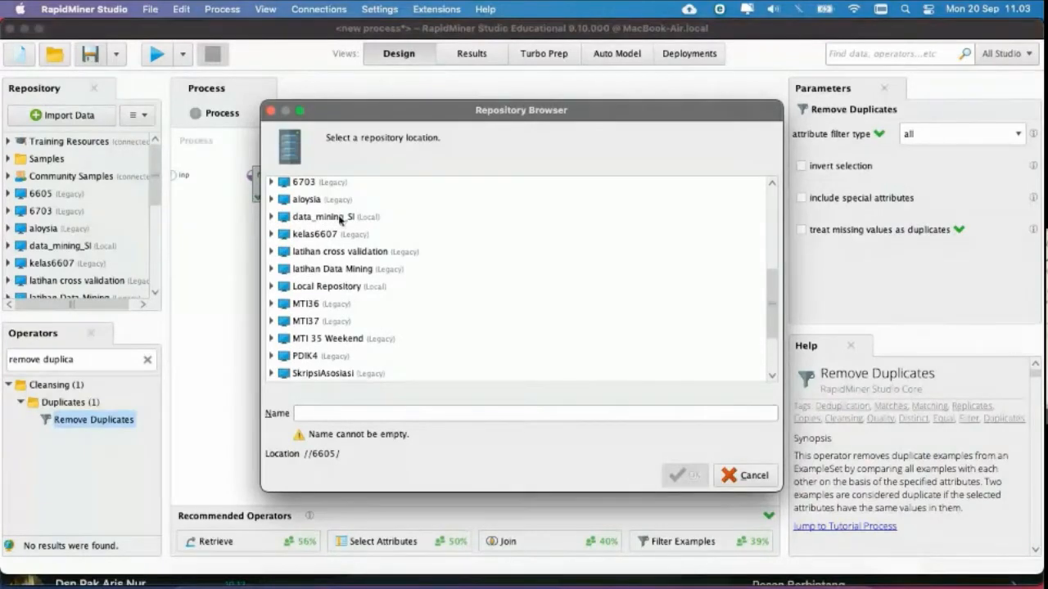
pyautogui.doubleClick(340, 217)
pyautogui.click(324, 408)
pyautogui.write('i')
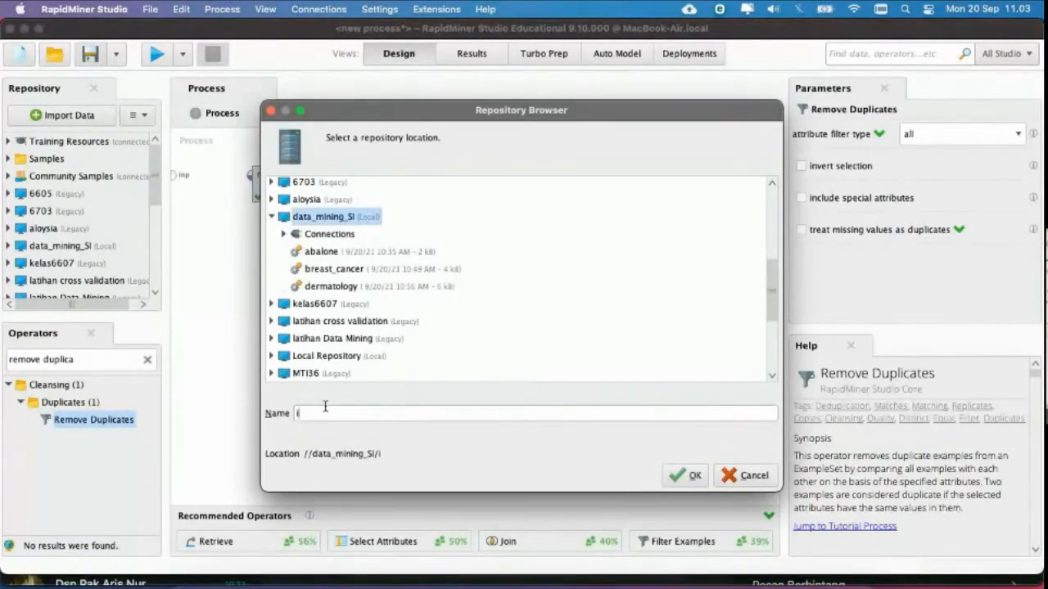
pyautogui.write('ris')
pyautogui.click(690, 474)
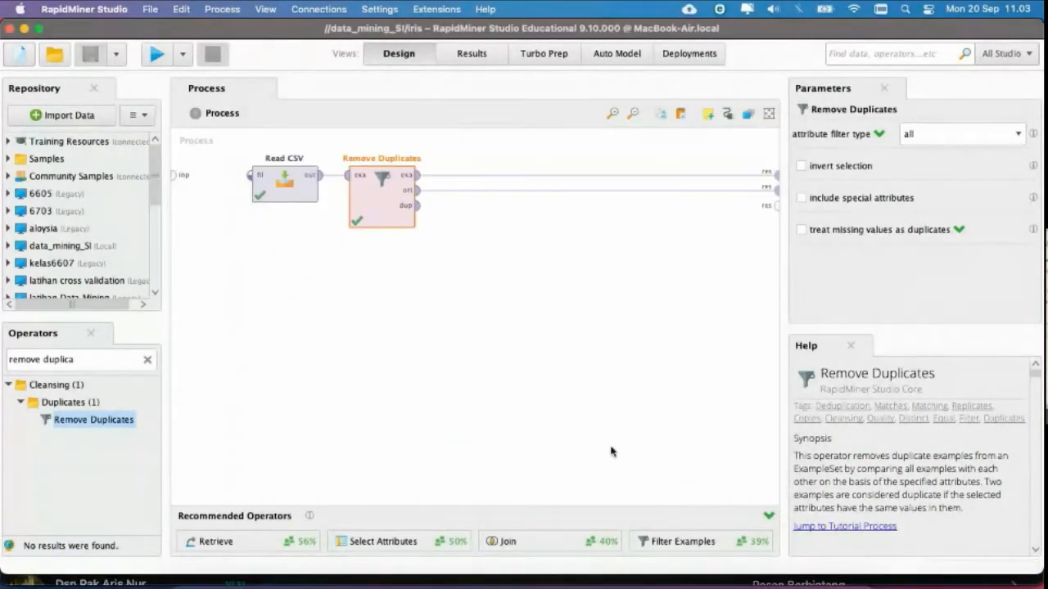
# Step: Browse the existing processes in the 6605 and 6703 repositories for a missing-value example
pyautogui.click(54, 54)
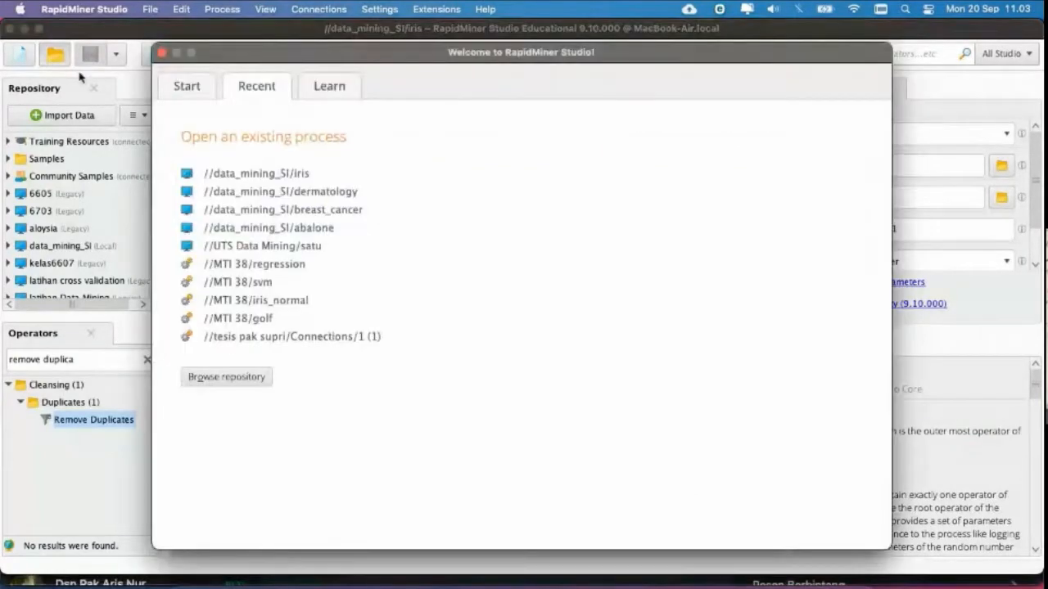
pyautogui.click(227, 377)
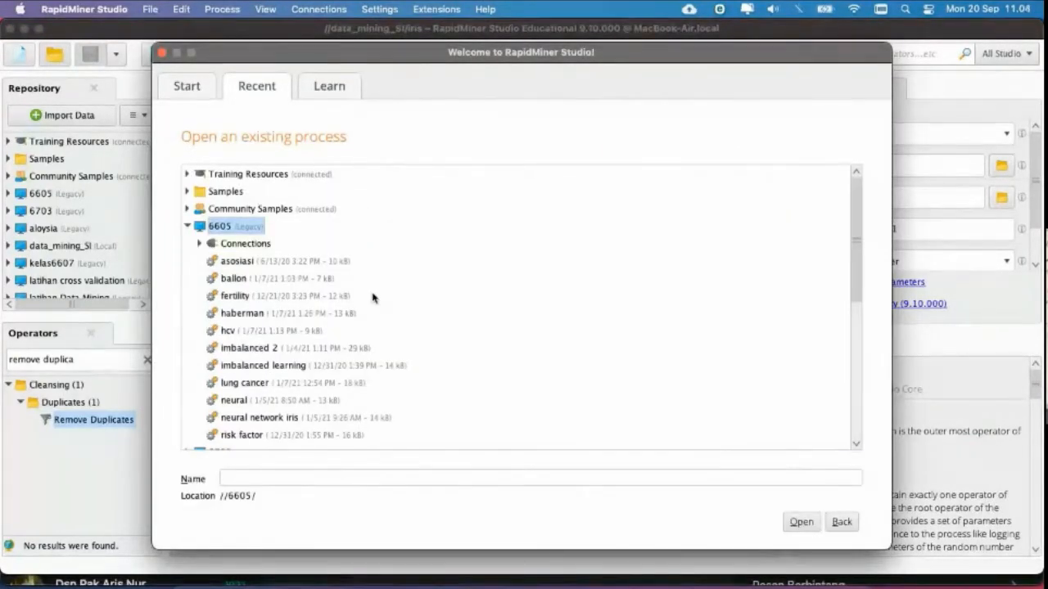
pyautogui.scroll(-2, 372, 297)
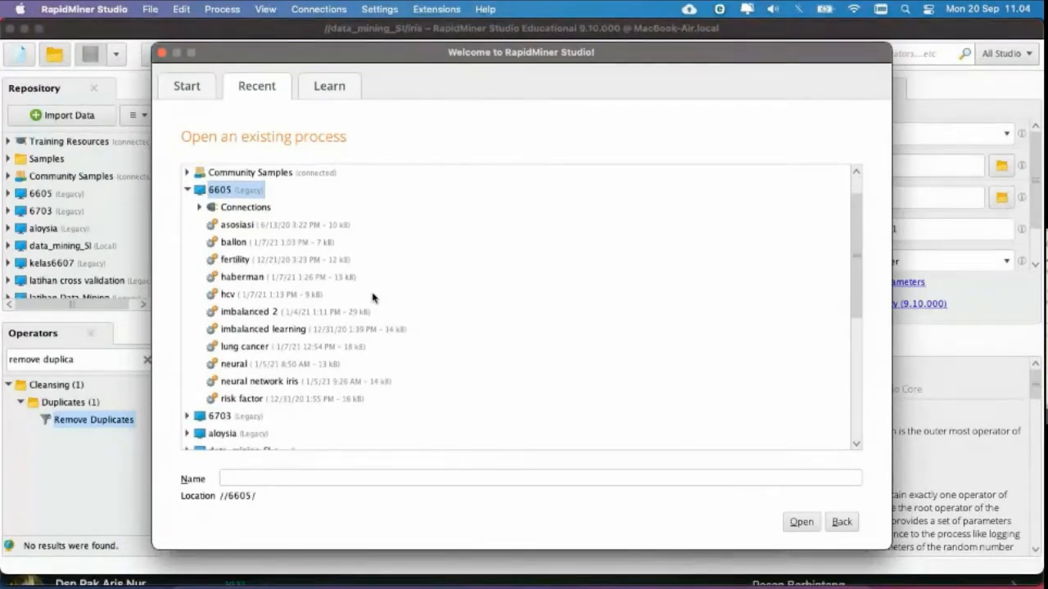
pyautogui.scroll(1, 372, 297)
pyautogui.scroll(-4, 370, 297)
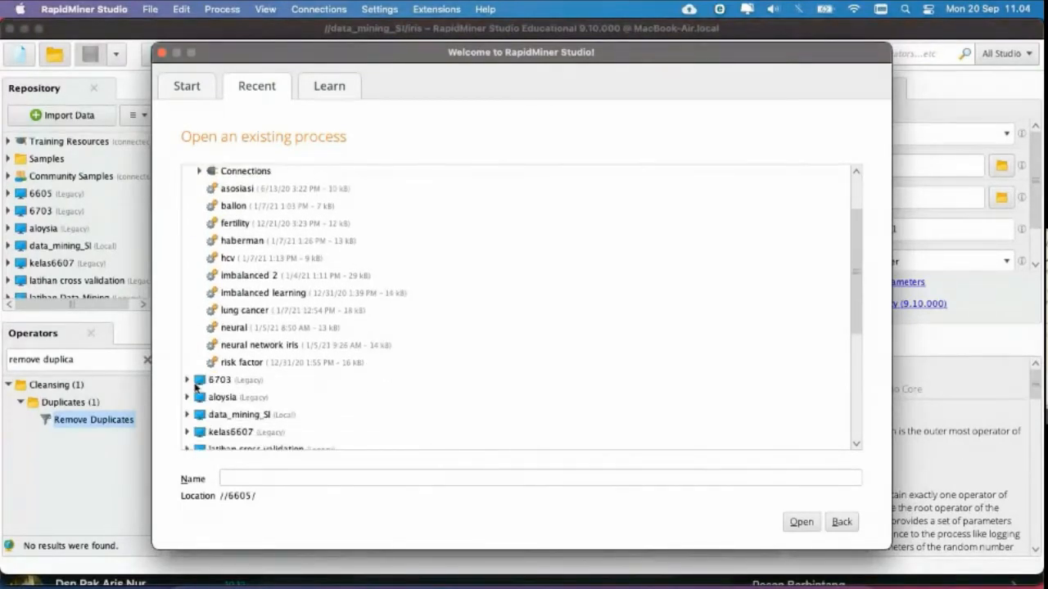
pyautogui.click(186, 380)
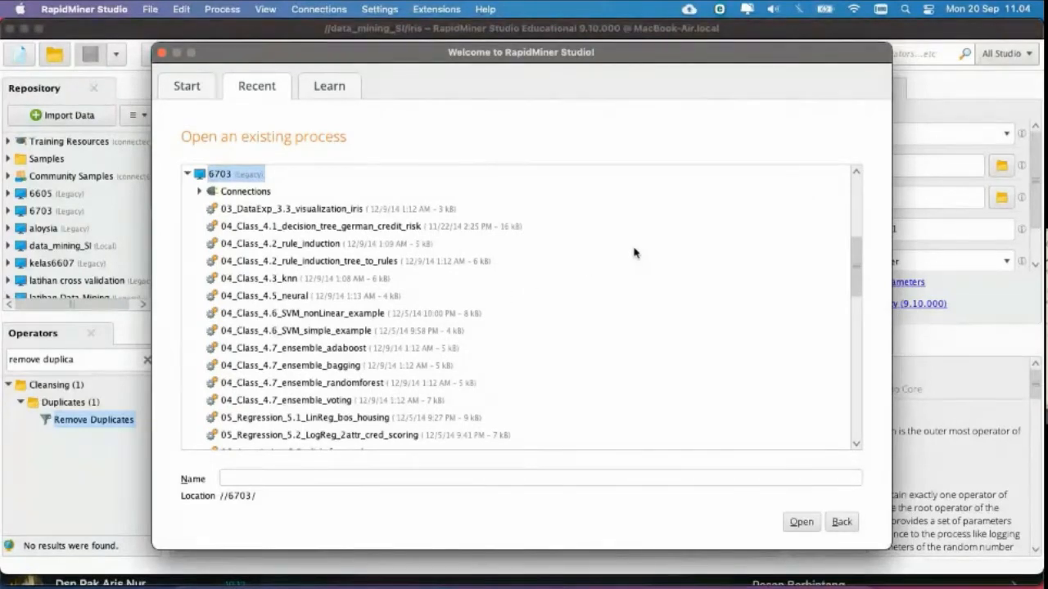
pyautogui.scroll(-10, 634, 253)
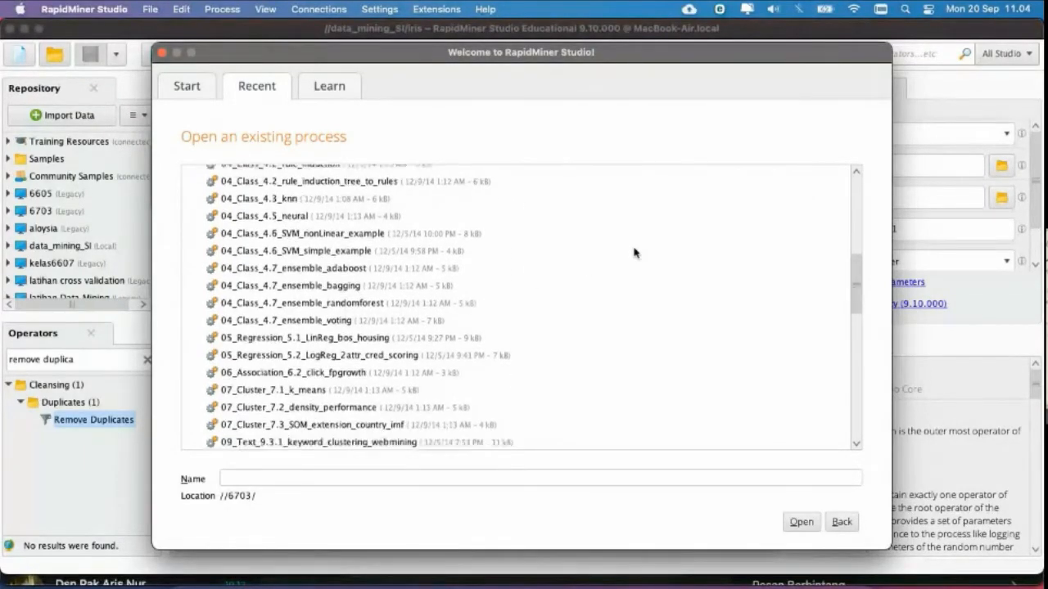
pyautogui.scroll(-8, 634, 253)
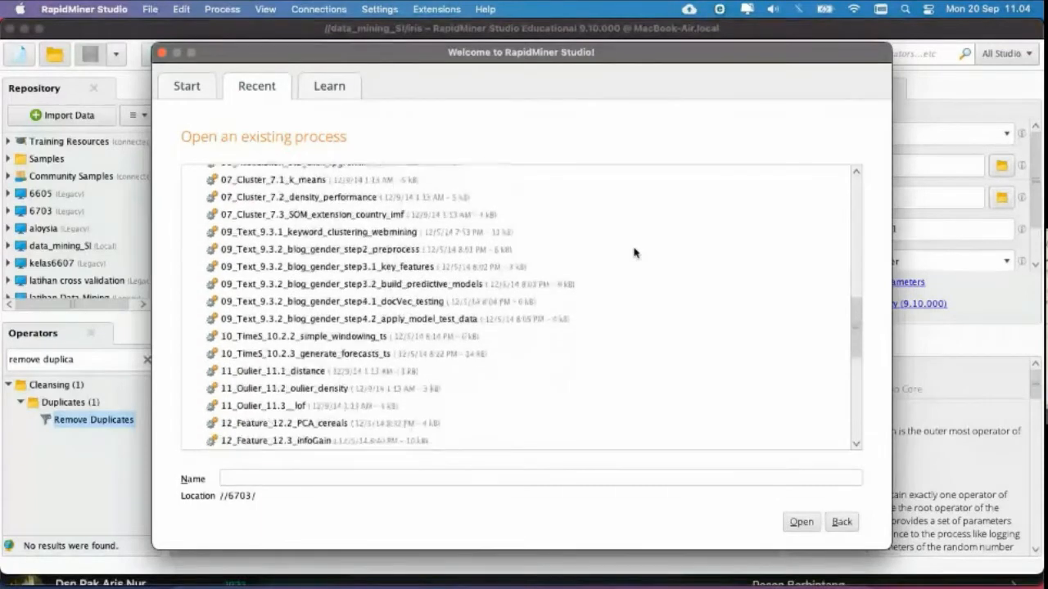
pyautogui.scroll(-5, 634, 253)
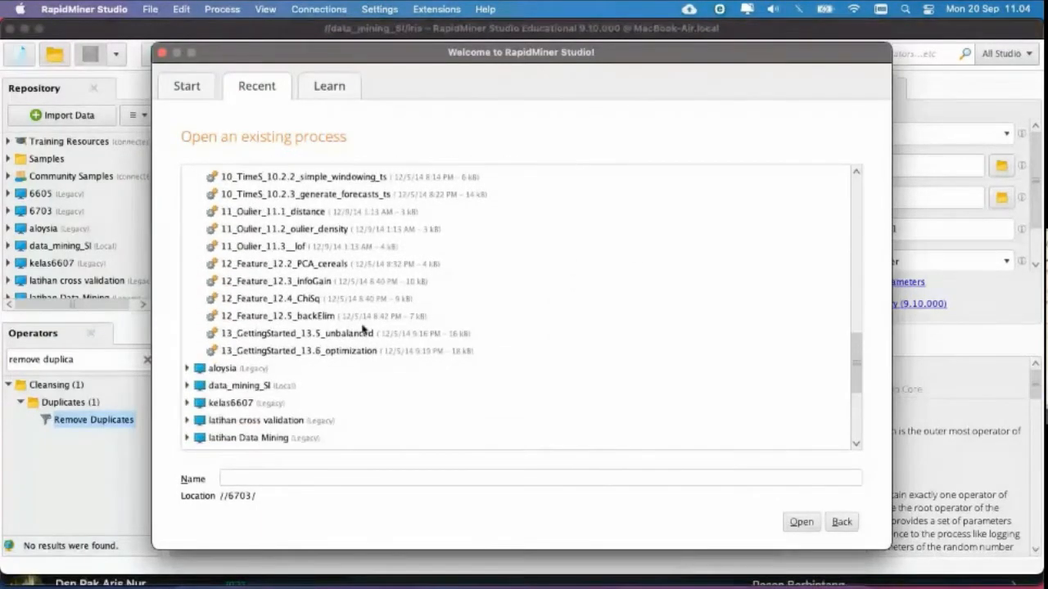
# Step: Look through the kelas6607, latihan cross validation, latihan Data Mining and Local Repository contents for the example process
pyautogui.click(187, 403)
pyautogui.scroll(-4, 499, 407)
pyautogui.scroll(-1, 500, 407)
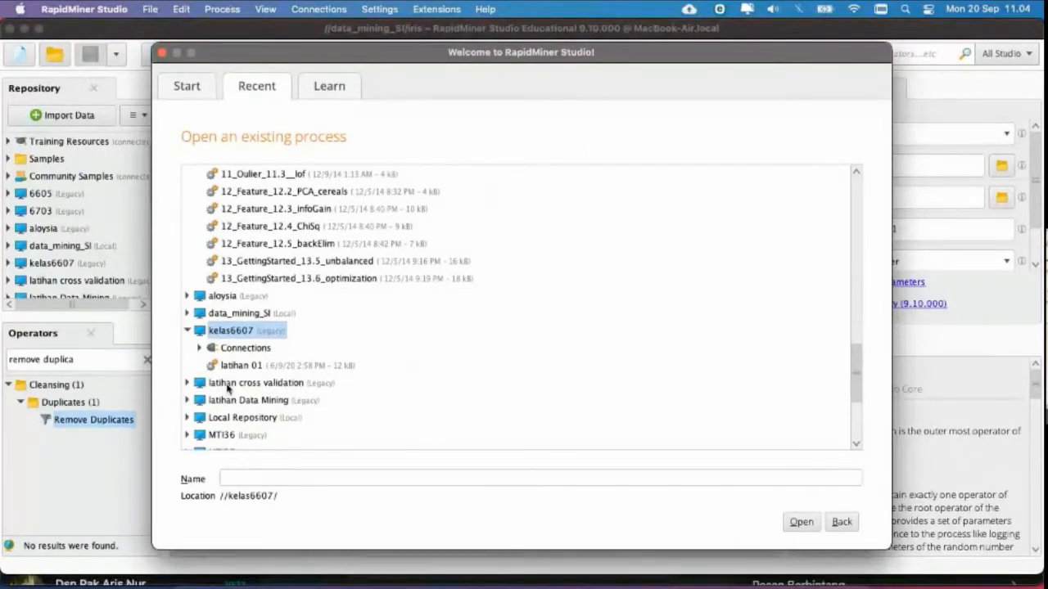
pyautogui.click(186, 383)
pyautogui.scroll(-4, 186, 383)
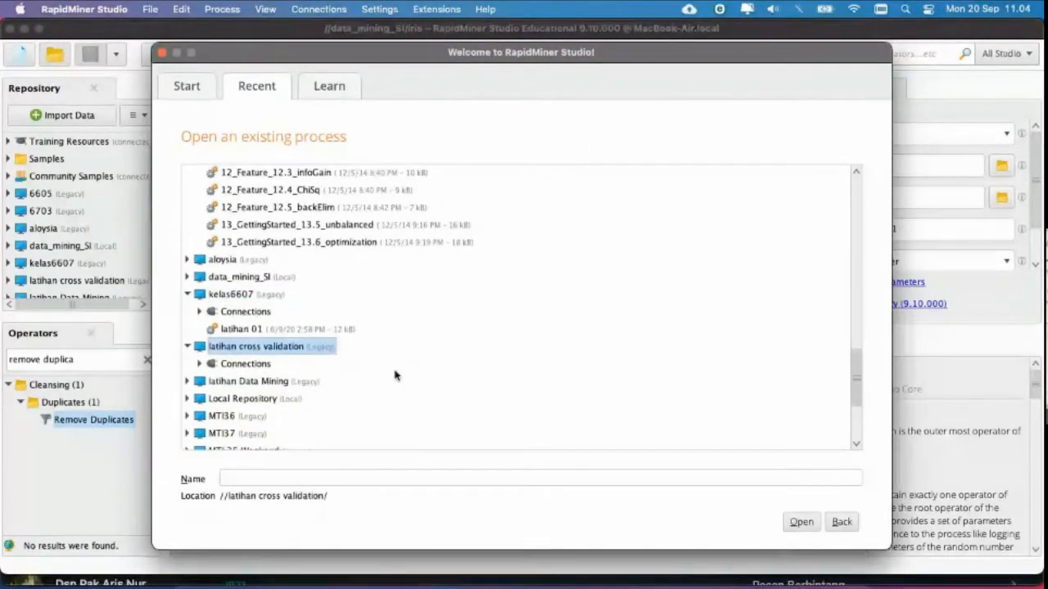
pyautogui.click(189, 381)
pyautogui.scroll(-5, 334, 374)
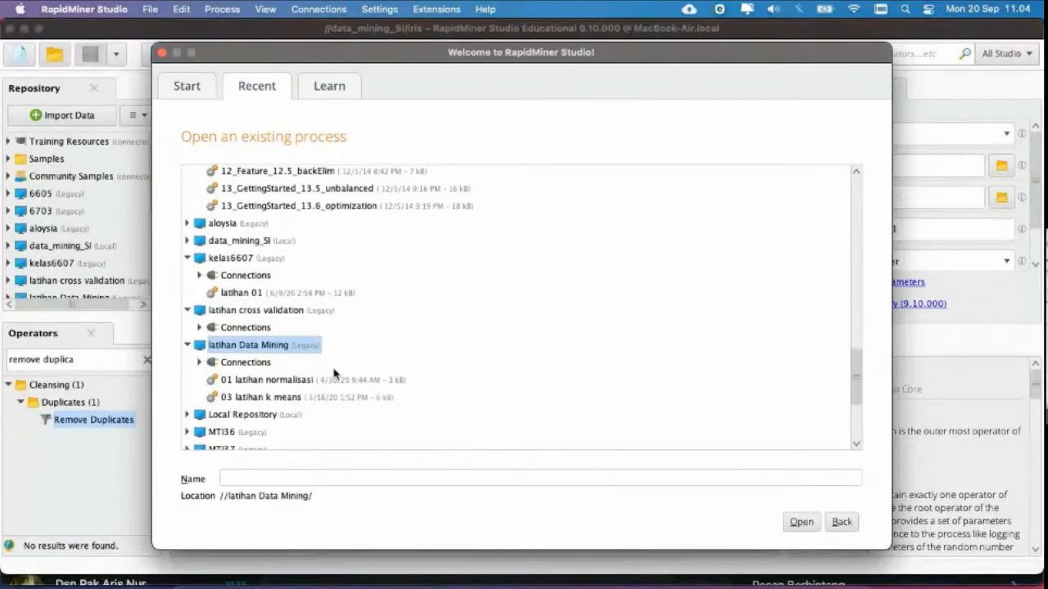
pyautogui.click(187, 371)
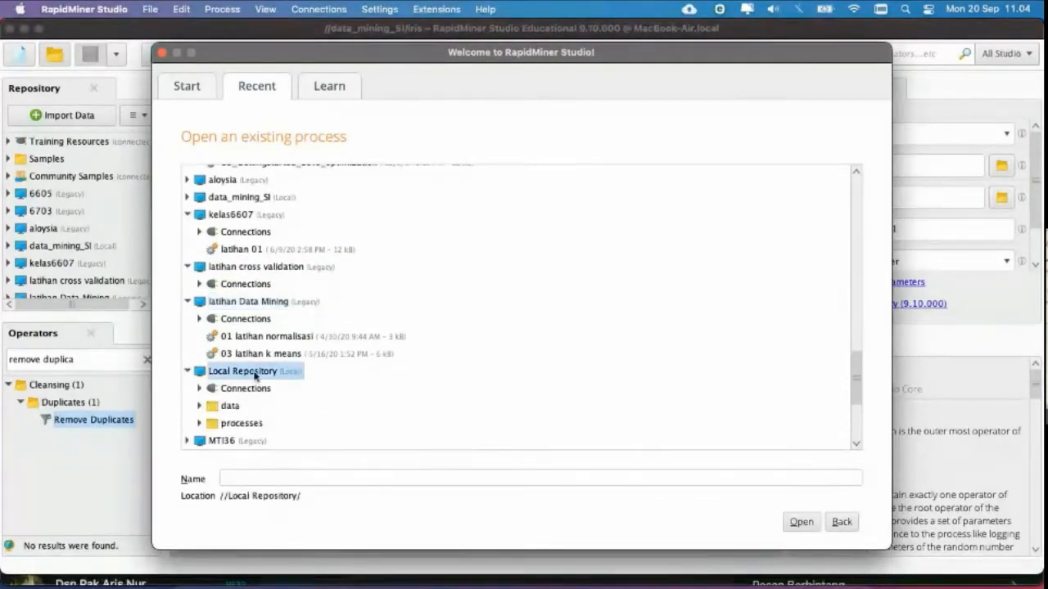
pyautogui.scroll(-4, 255, 375)
# Step: Look through the MTI36, MTI37, MTI 35 Weekend, PDIK4, SkripsiAsosiasi and skripsis1 repositories for the example process
pyautogui.click(187, 369)
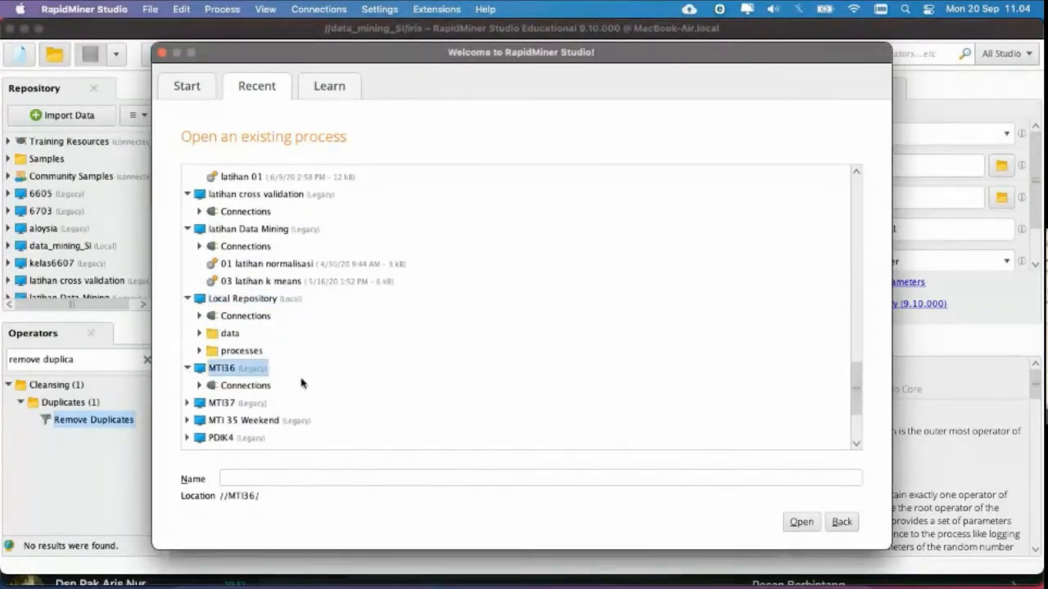
pyautogui.click(187, 402)
pyautogui.scroll(-5, 319, 375)
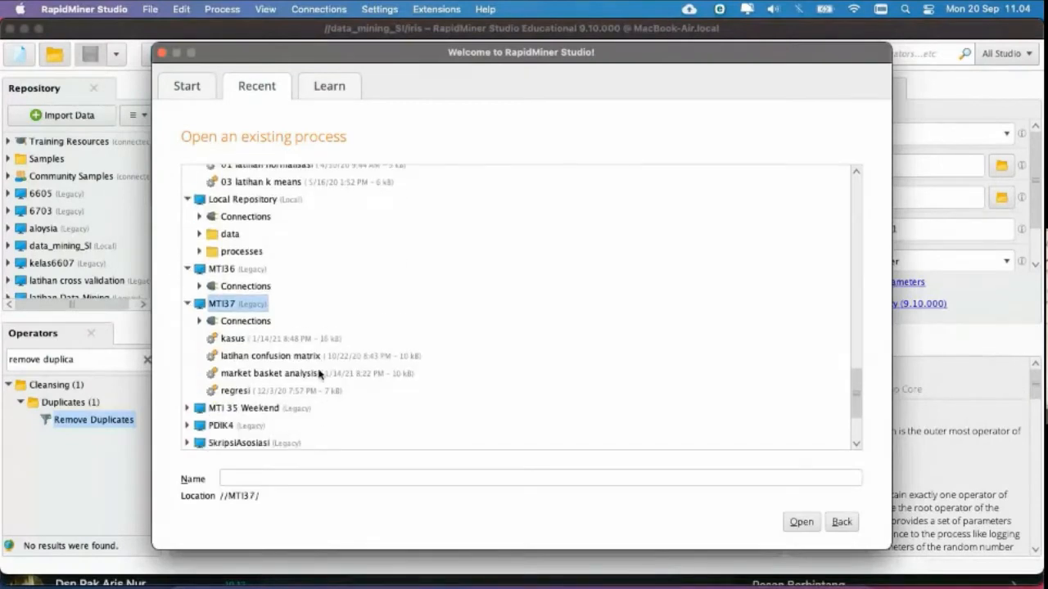
pyautogui.click(188, 371)
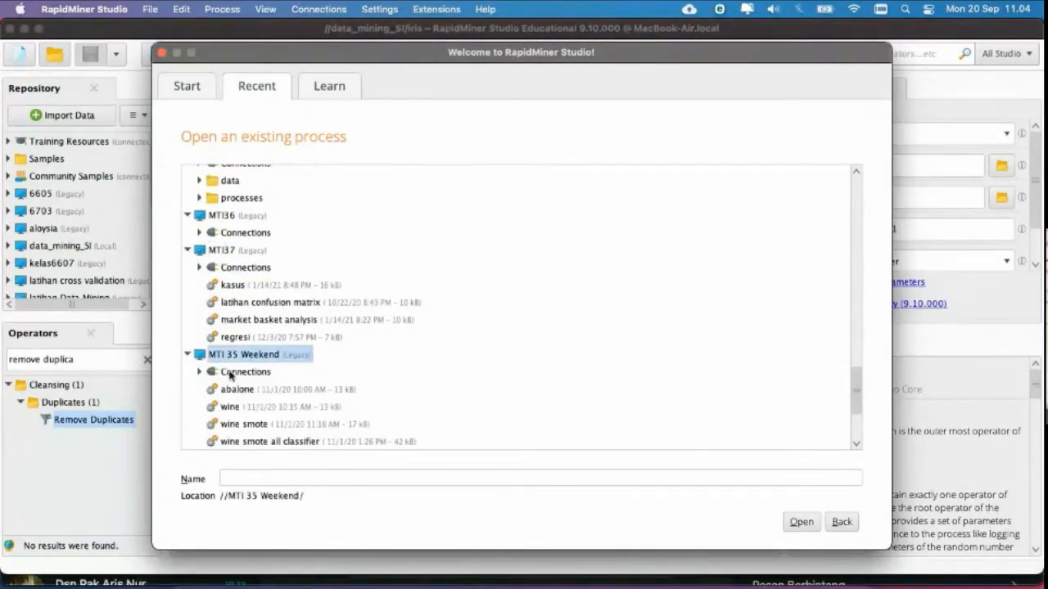
pyautogui.scroll(-3, 316, 374)
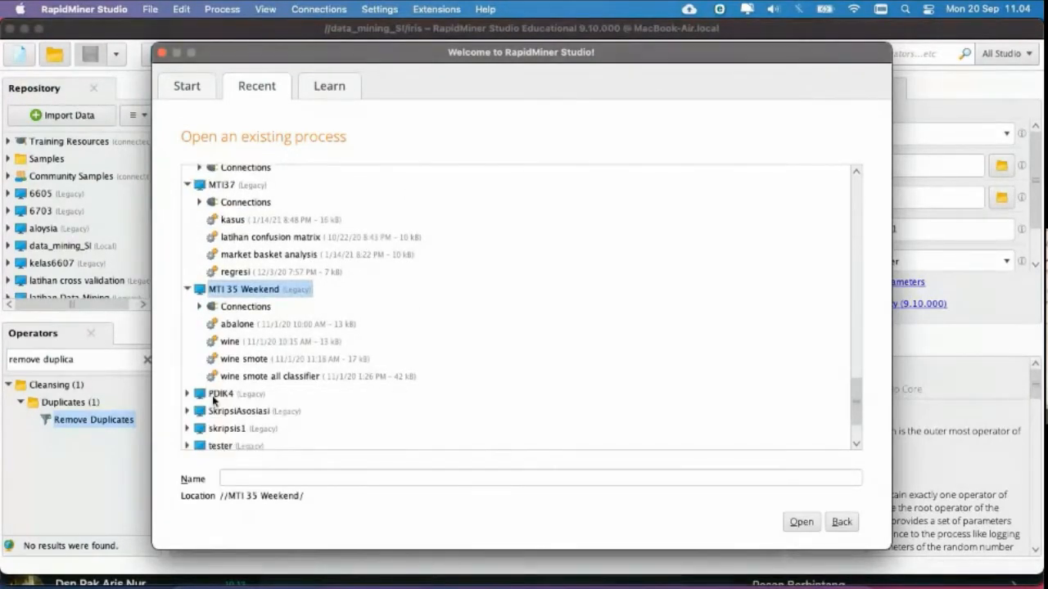
pyautogui.scroll(-3, 206, 395)
pyautogui.click(187, 350)
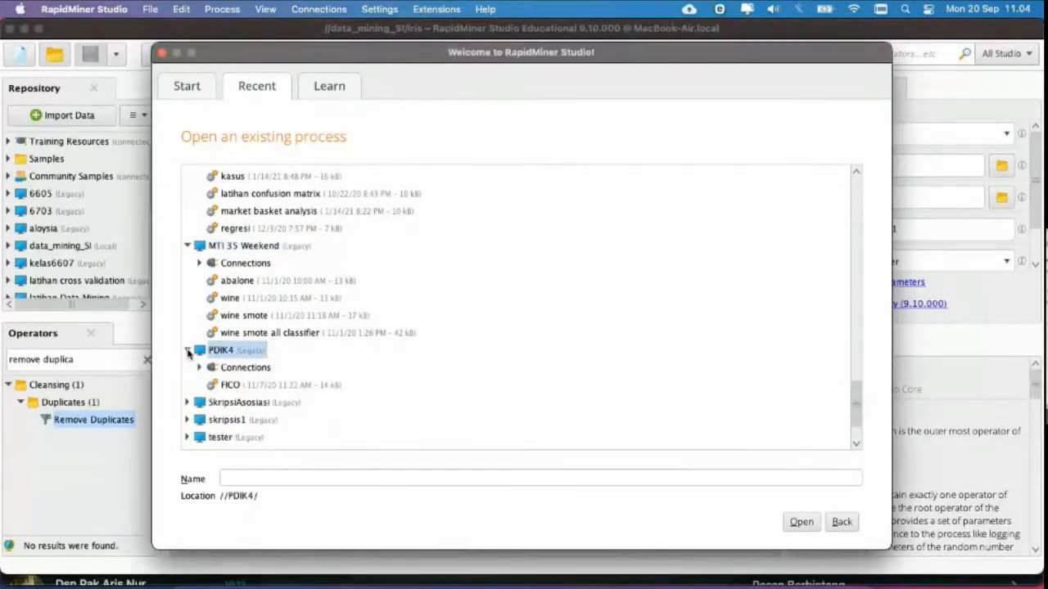
pyautogui.click(187, 402)
pyautogui.scroll(-3, 297, 375)
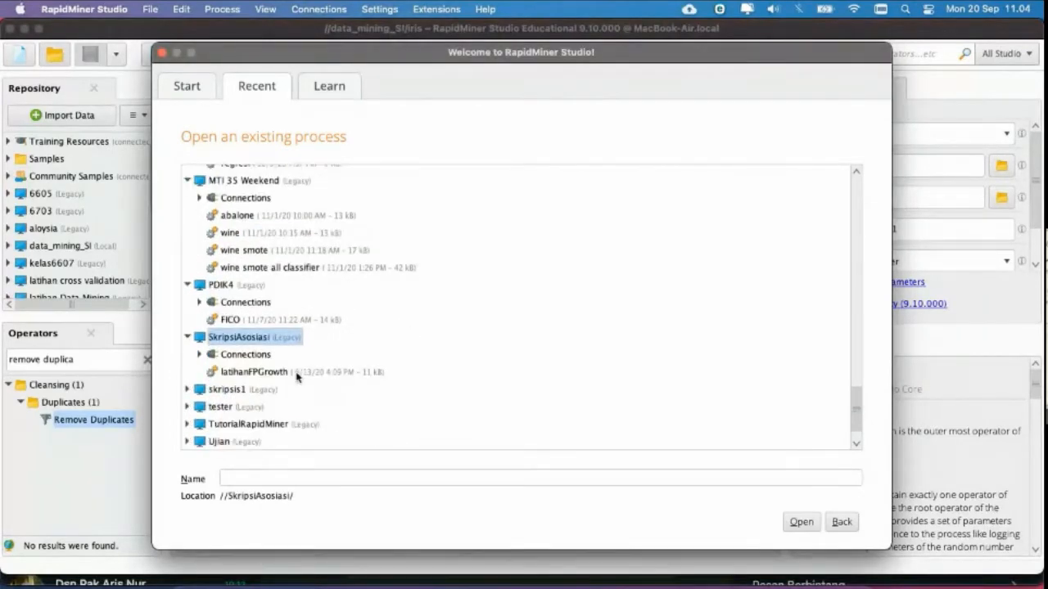
pyautogui.click(188, 390)
pyautogui.scroll(-3, 262, 380)
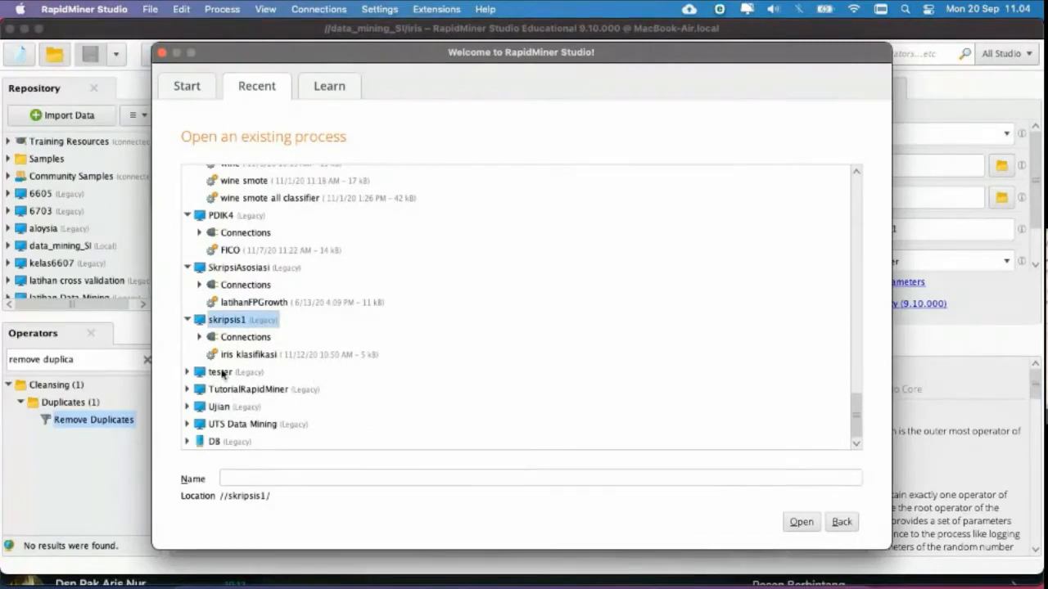
# Step: Open section 01 sesi 02 data labour from the TutorialRapidMiner repository and check which data set its Retrieve operator loads
pyautogui.click(188, 372)
pyautogui.scroll(-1, 292, 380)
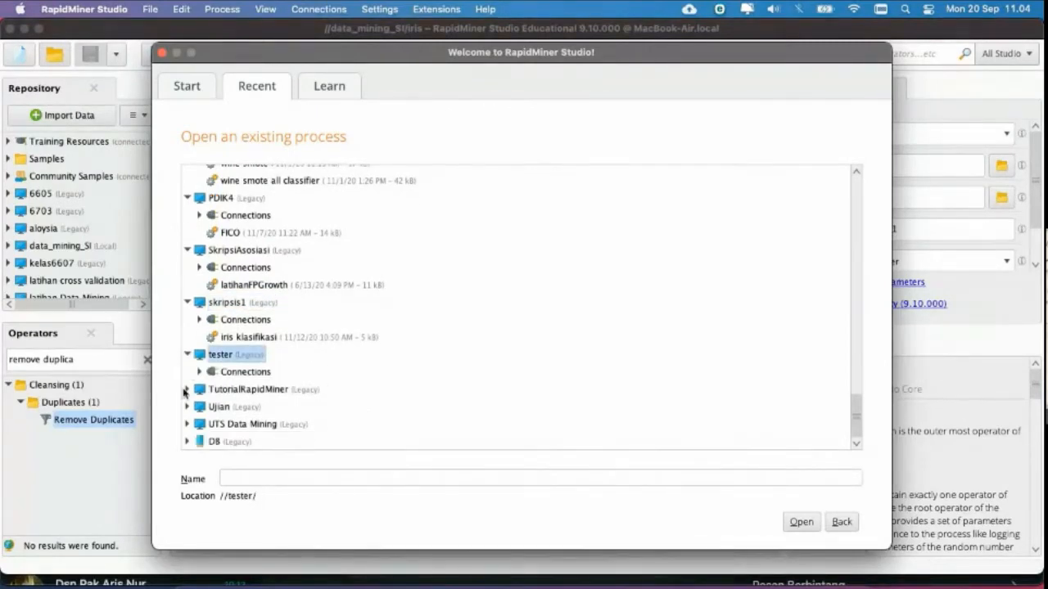
pyautogui.click(186, 390)
pyautogui.scroll(-3, 443, 328)
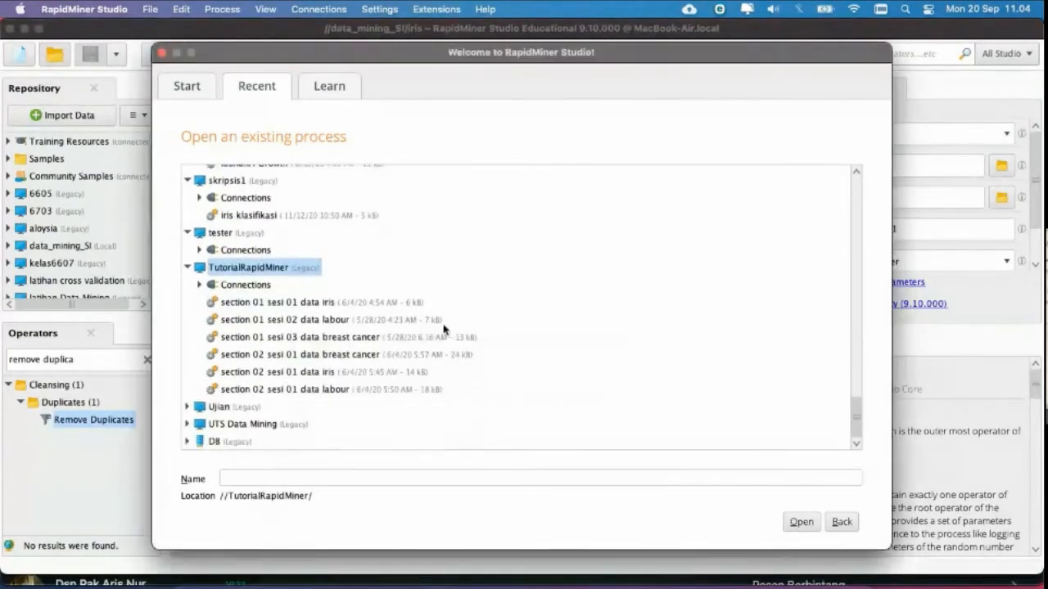
pyautogui.click(317, 323)
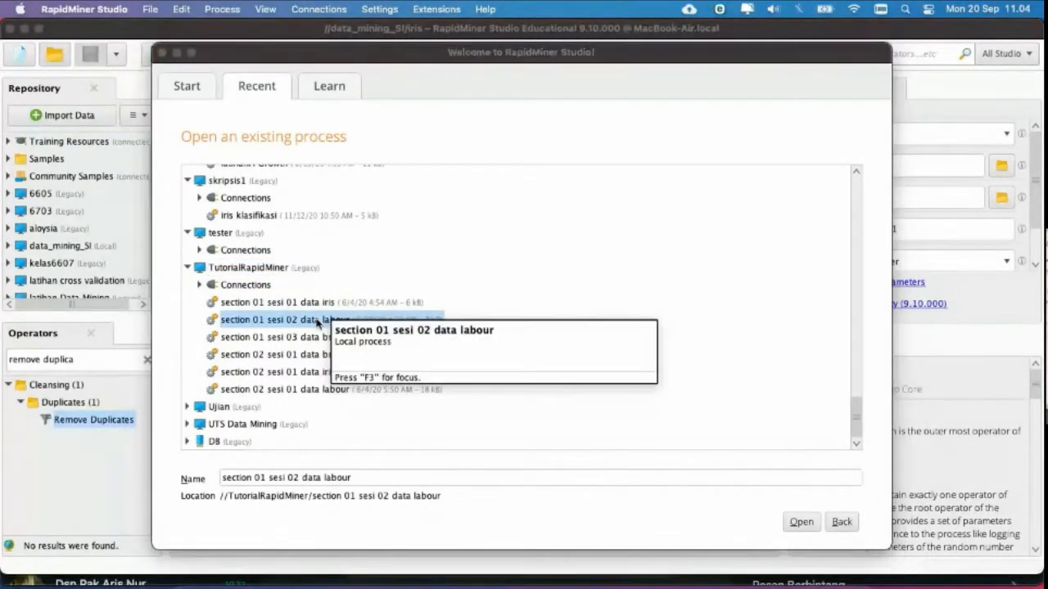
pyautogui.click(799, 522)
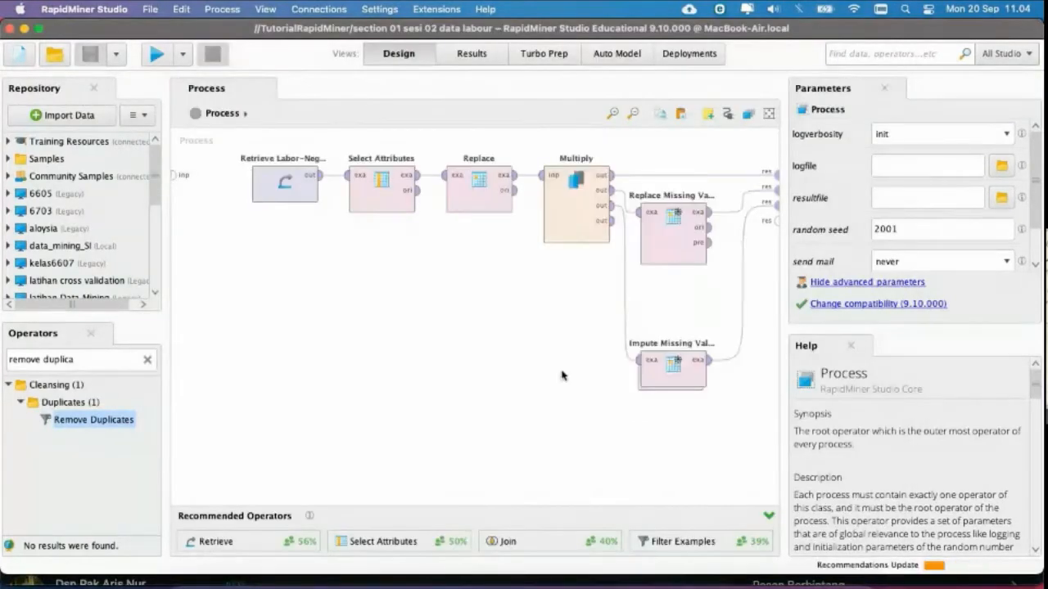
pyautogui.click(285, 186)
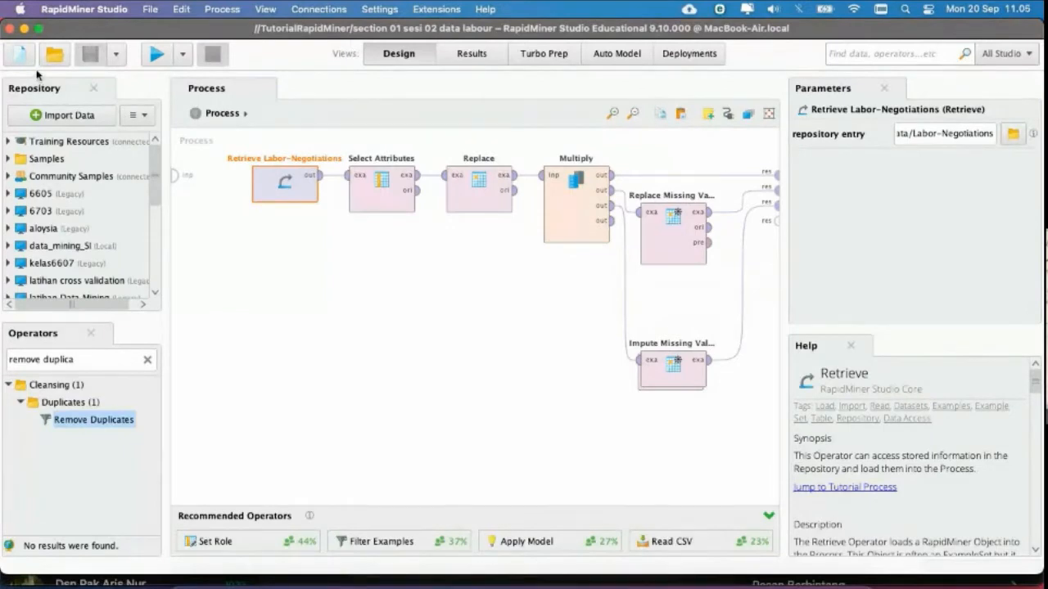
# Step: Create a new blank process and expand the Samples folder in the repository
pyautogui.click(10, 54)
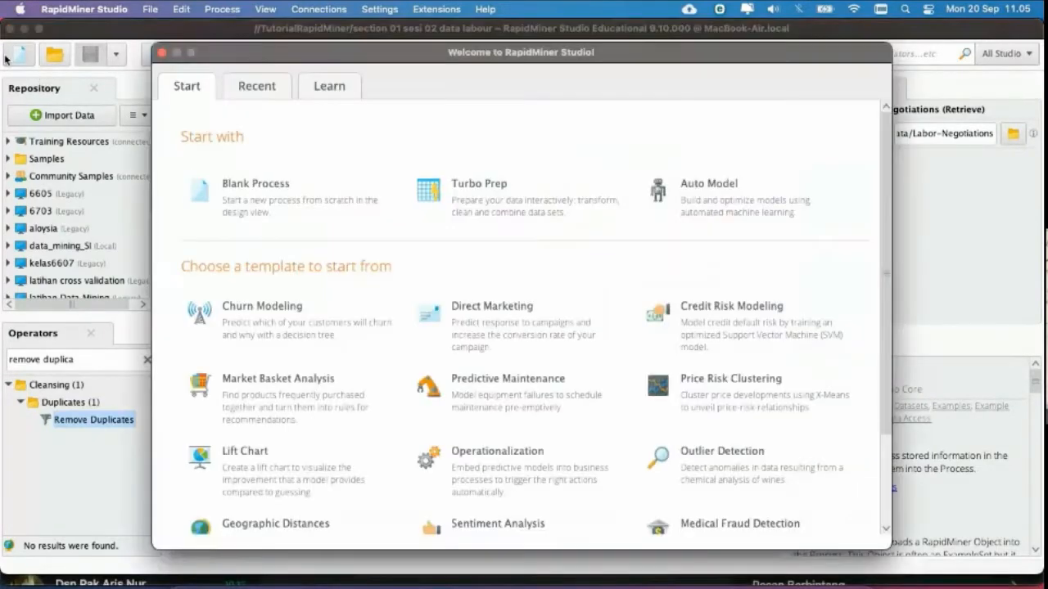
pyautogui.click(267, 191)
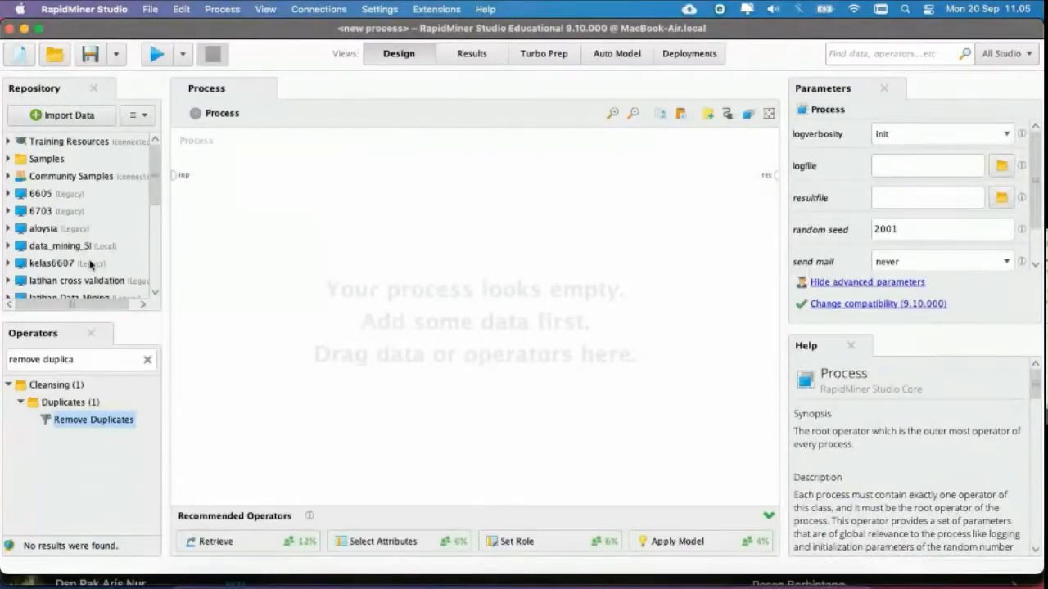
pyautogui.click(8, 159)
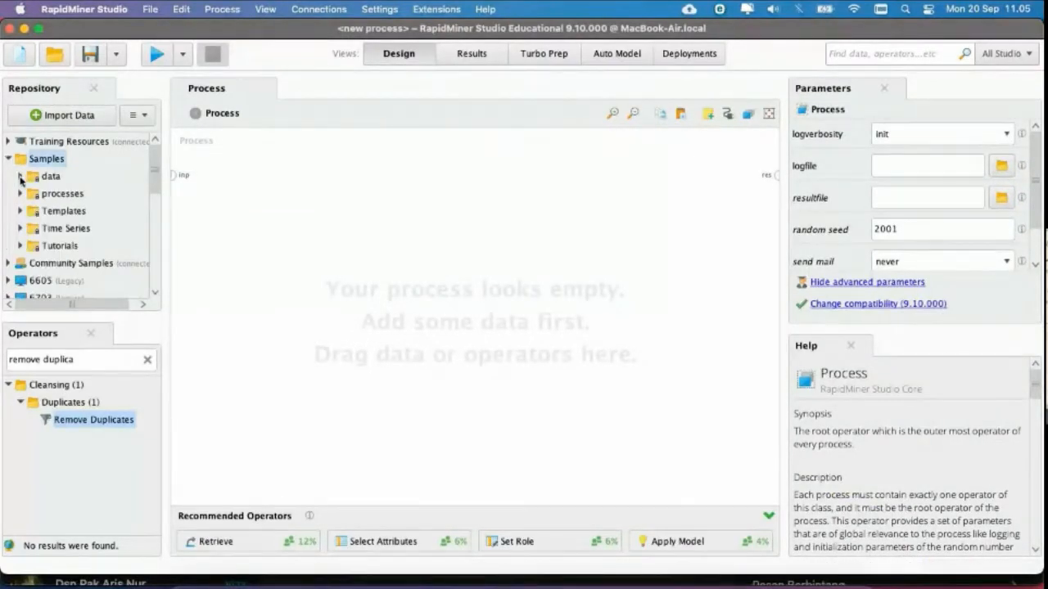
# Step: Add the Labor-Negotiations sample data set to the process and connect its output to the first result port
pyautogui.click(20, 177)
pyautogui.moveTo(84, 245); pyautogui.dragTo(278, 184)
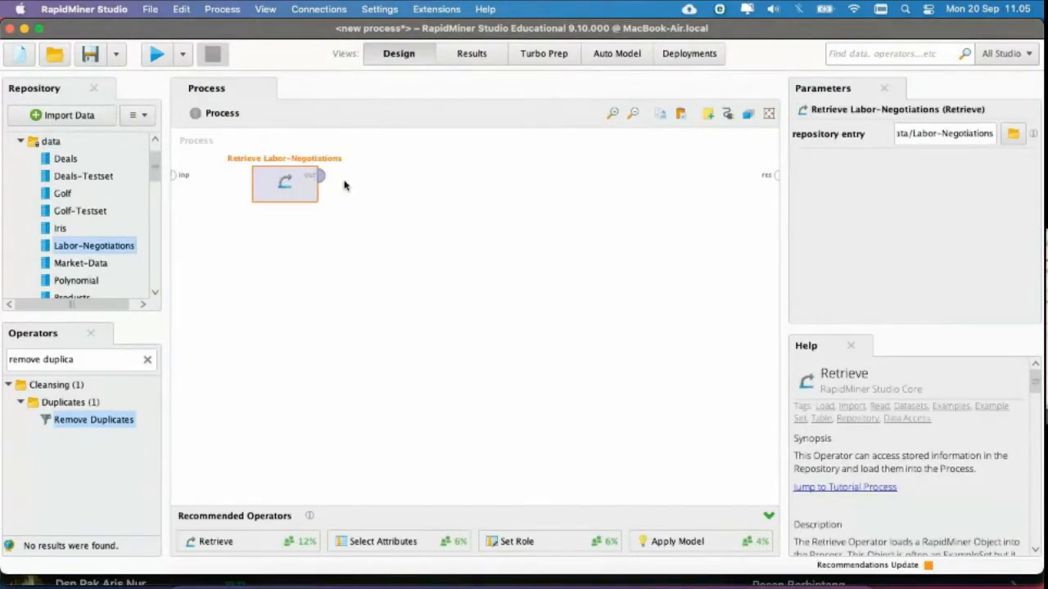
pyautogui.click(320, 176)
pyautogui.click(772, 175)
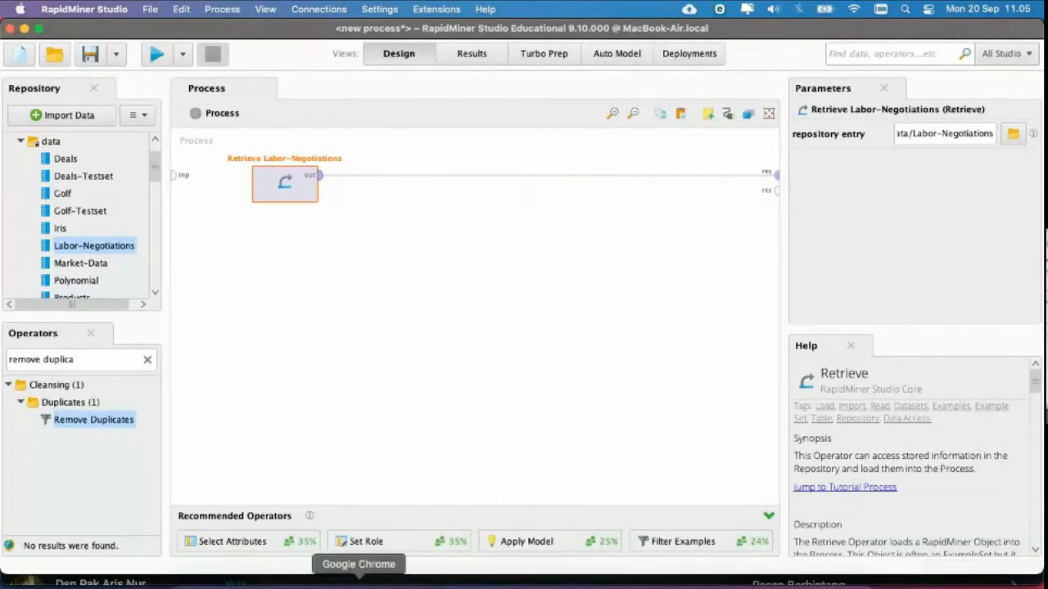
# Step: Run the process and examine the missing-value counts of all attributes in the Labor-Negotiations statistics
pyautogui.click(158, 62)
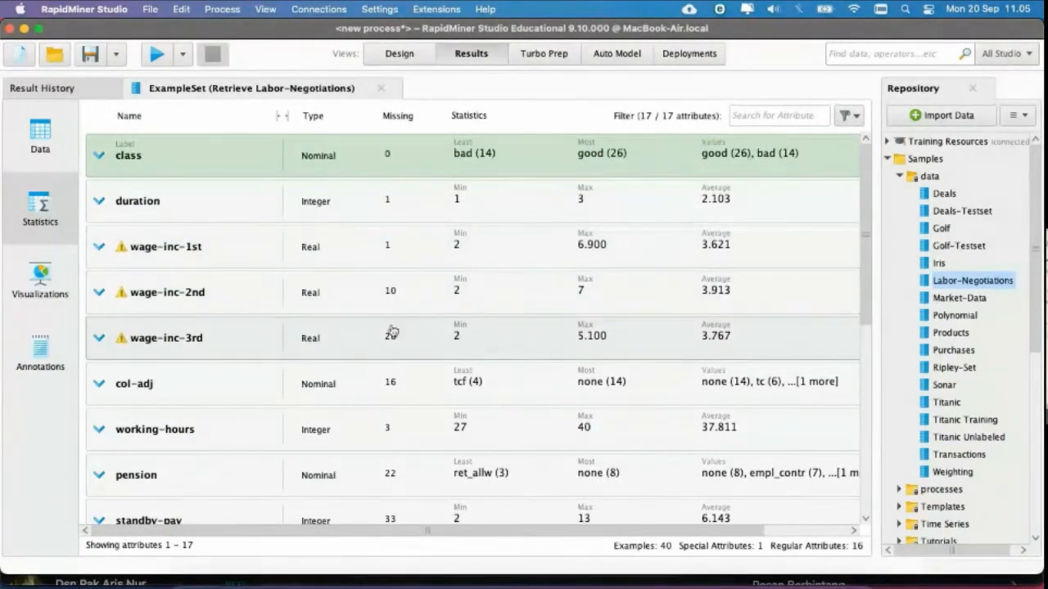
pyautogui.scroll(-8, 391, 344)
pyautogui.scroll(-1, 392, 345)
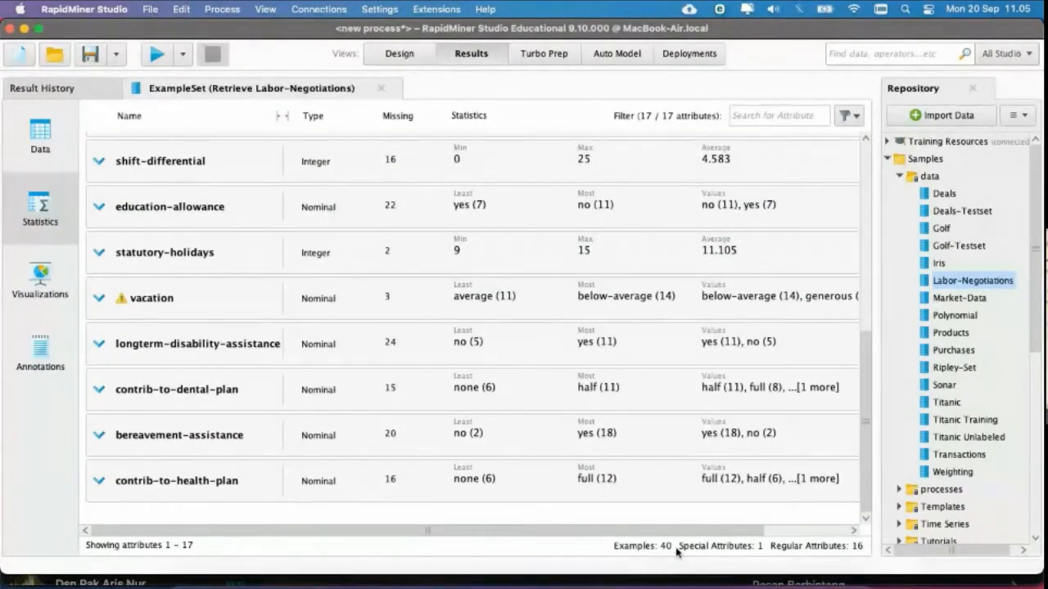
pyautogui.scroll(1, 398, 475)
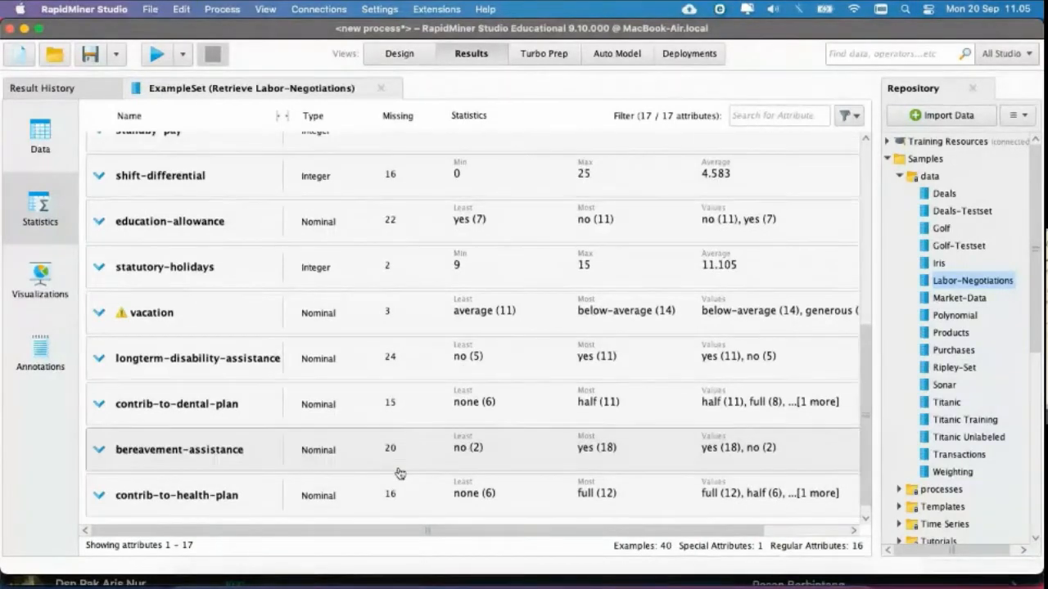
pyautogui.scroll(1, 398, 474)
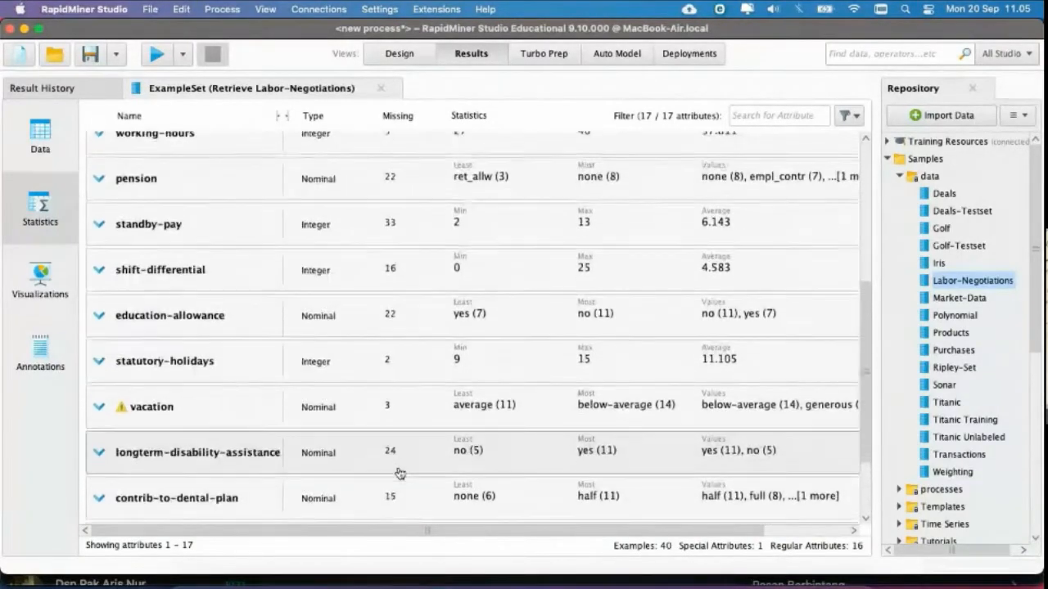
pyautogui.scroll(-1, 397, 475)
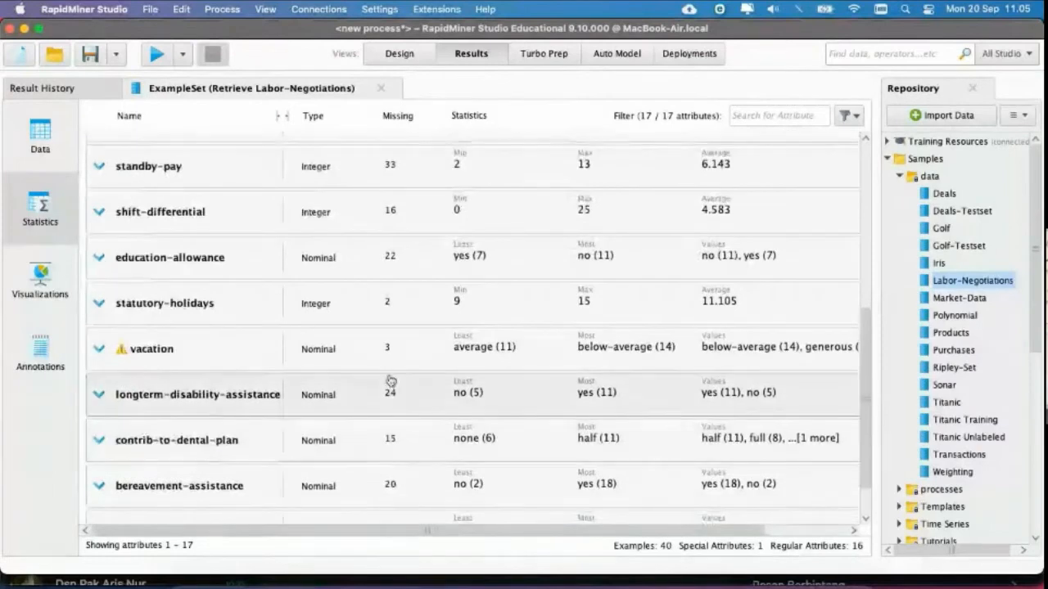
pyautogui.scroll(-2, 403, 396)
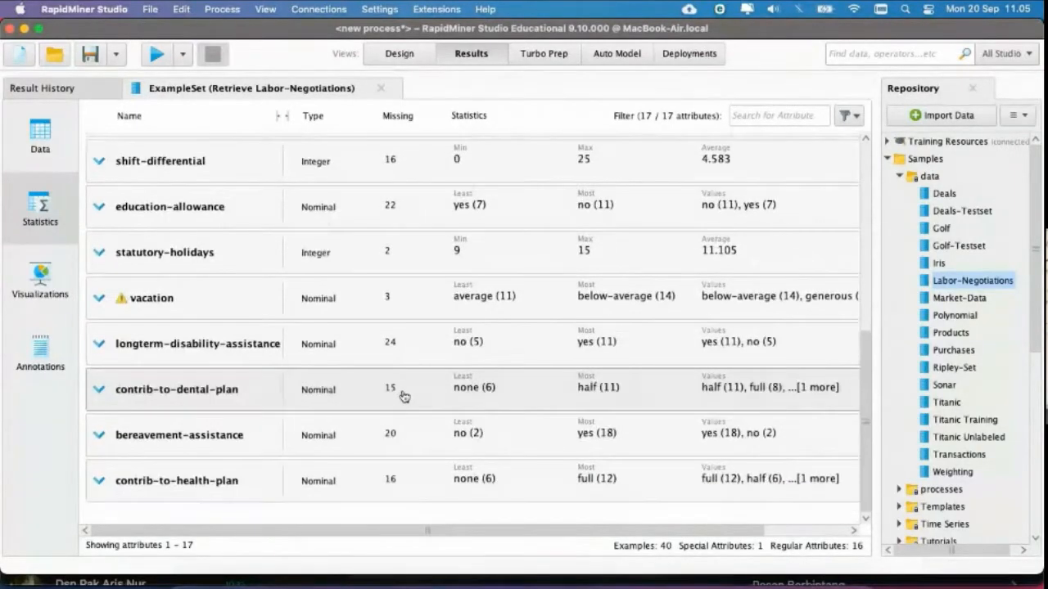
pyautogui.scroll(6, 403, 396)
pyautogui.scroll(1, 403, 396)
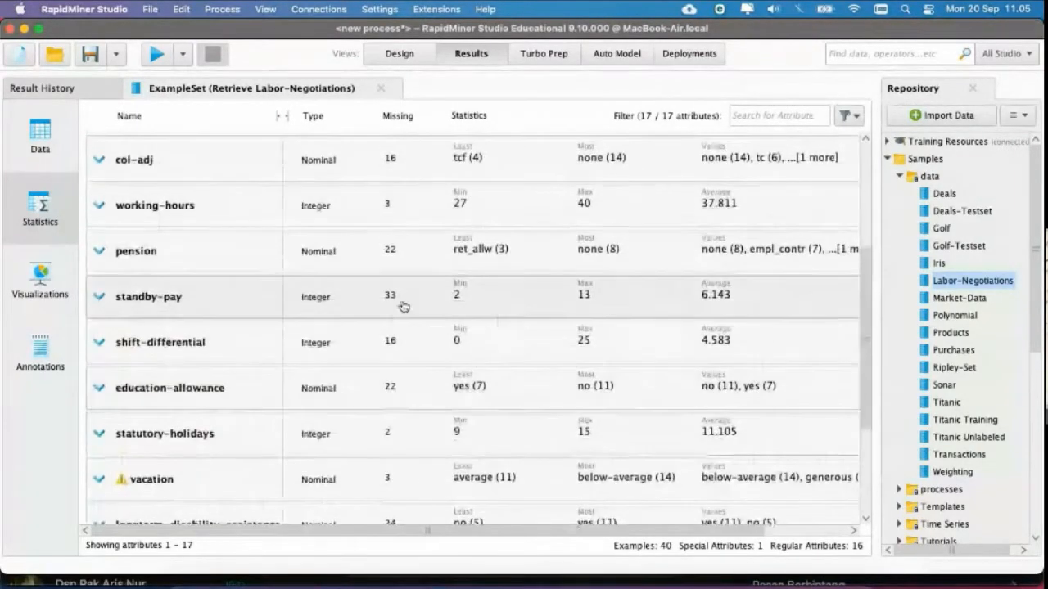
pyautogui.scroll(5, 393, 297)
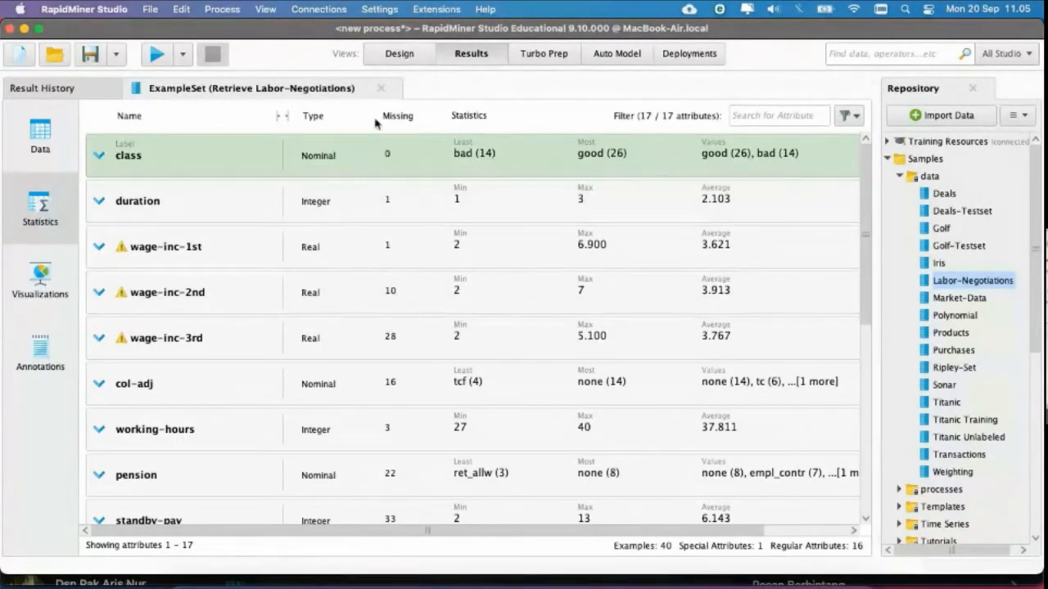
pyautogui.click(400, 58)
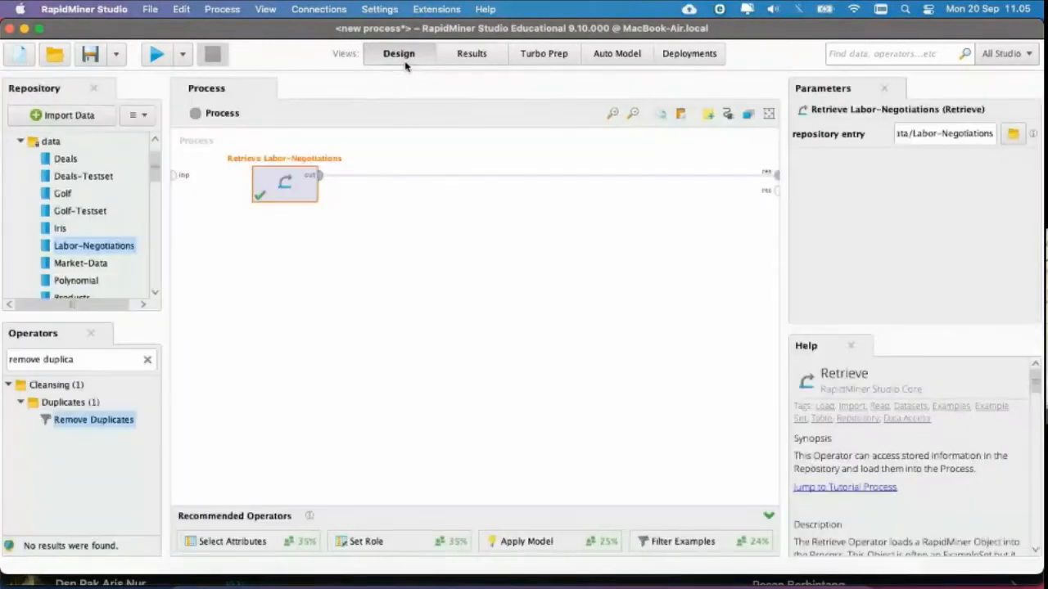
pyautogui.click(115, 360)
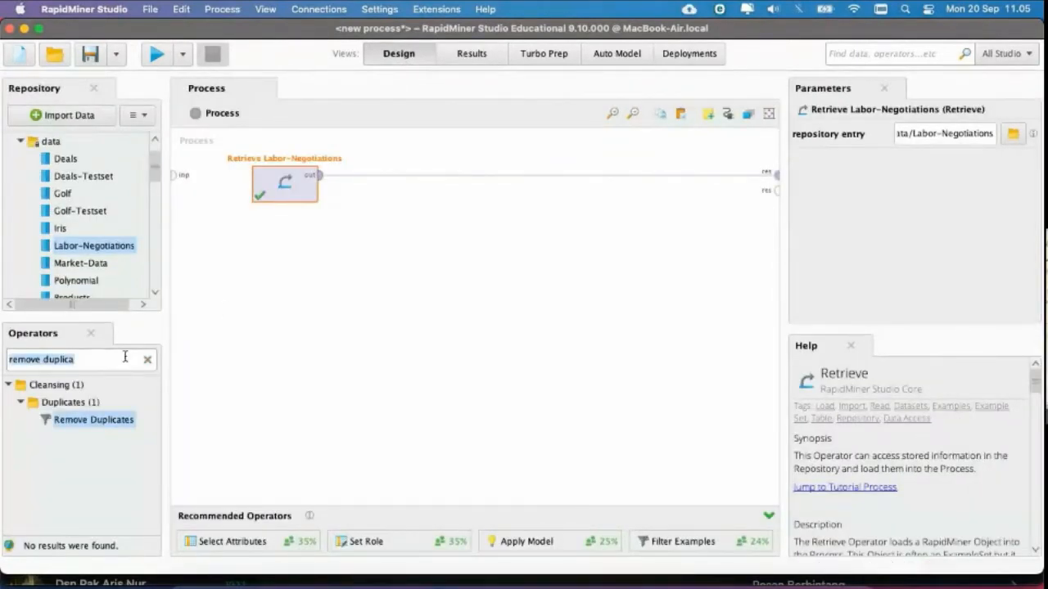
pyautogui.write('rep')
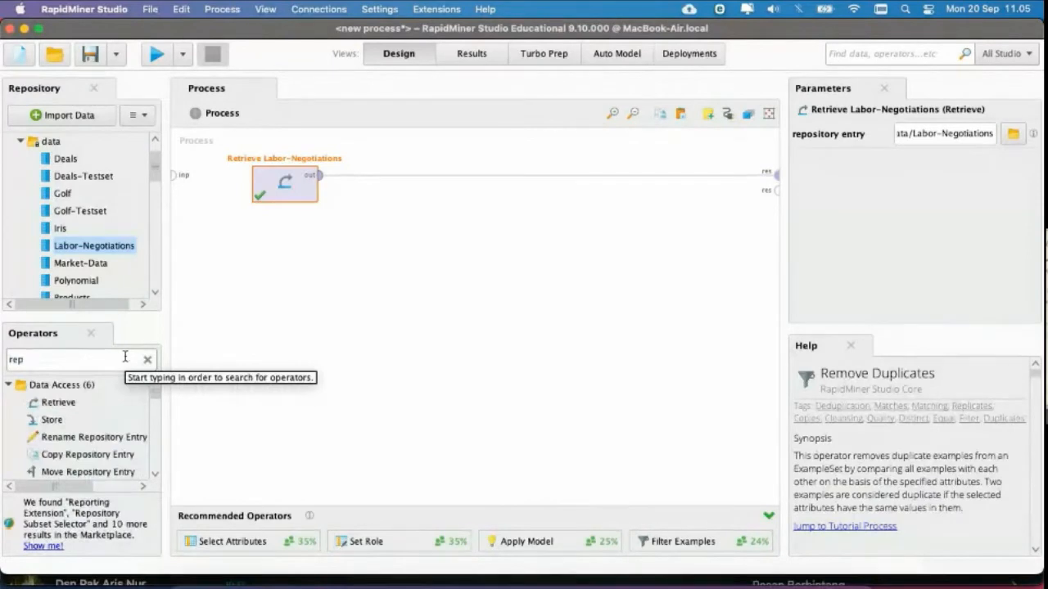
pyautogui.write('alce')
pyautogui.press('BackSpace')
pyautogui.press('BackSpace')
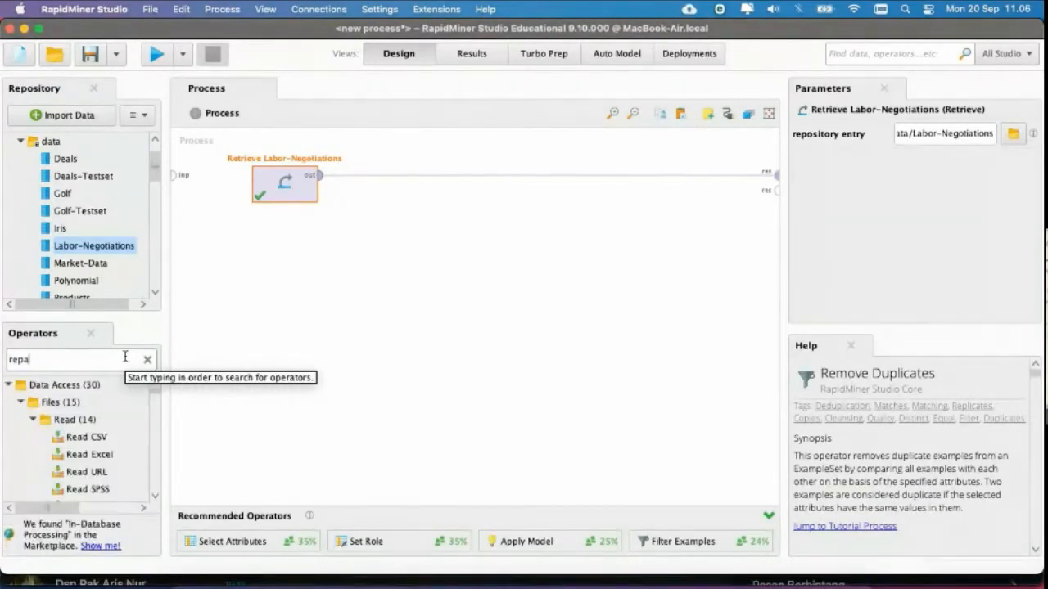
# Step: Rerun the process and expand the statistics of wage-inc-1st, wage-inc-2nd and wage-inc-3rd to view their distributions
pyautogui.click(156, 54)
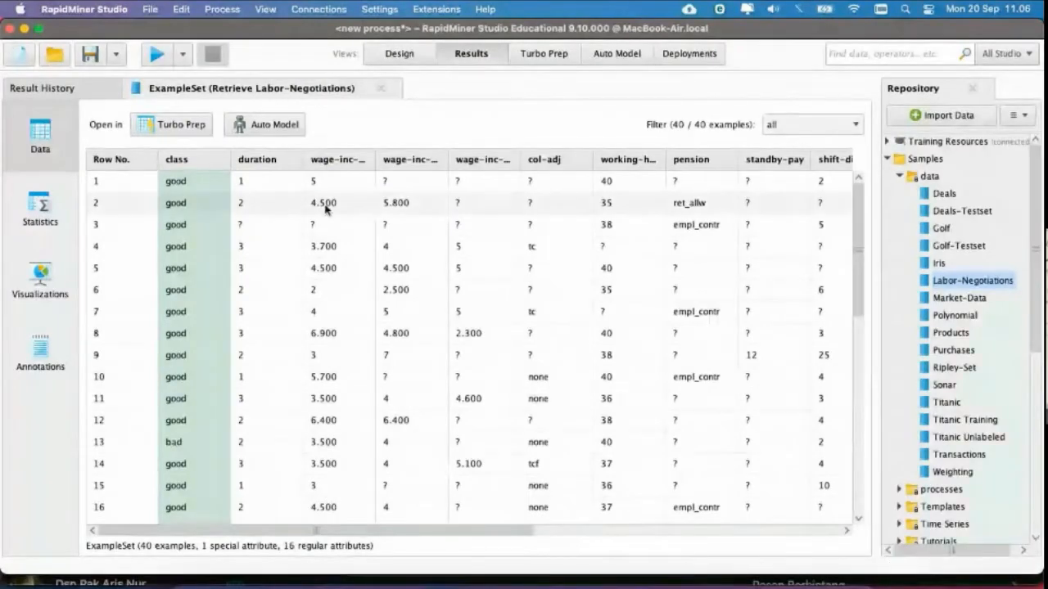
pyautogui.click(40, 211)
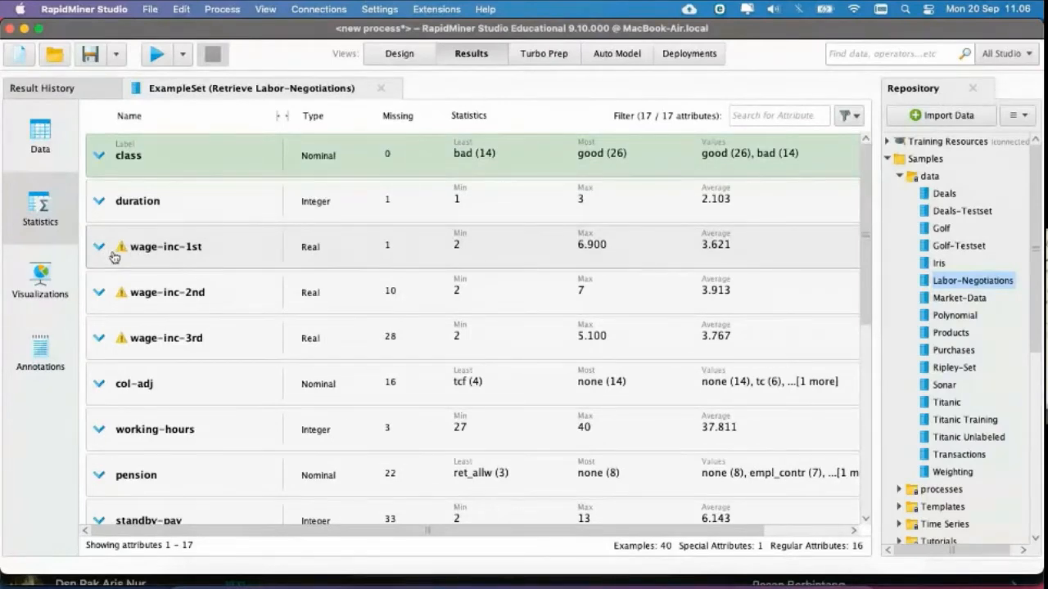
pyautogui.click(100, 293)
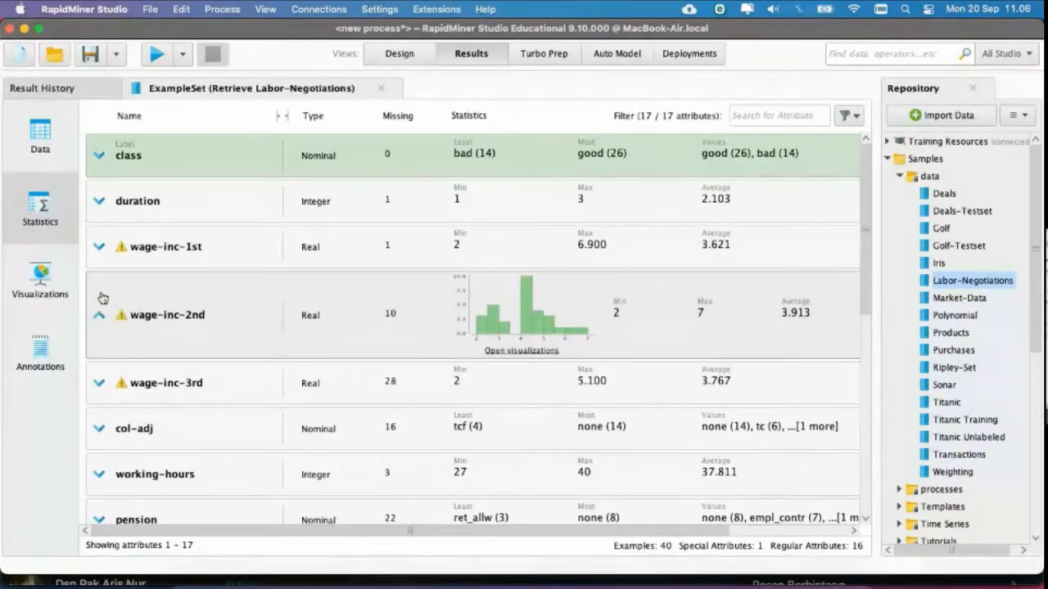
pyautogui.click(103, 380)
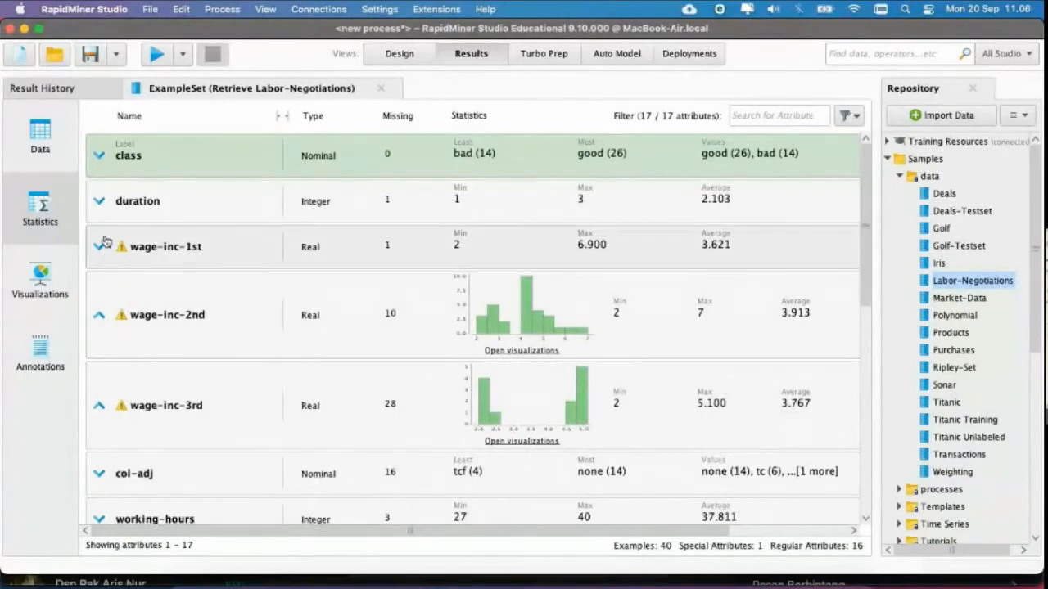
pyautogui.click(101, 244)
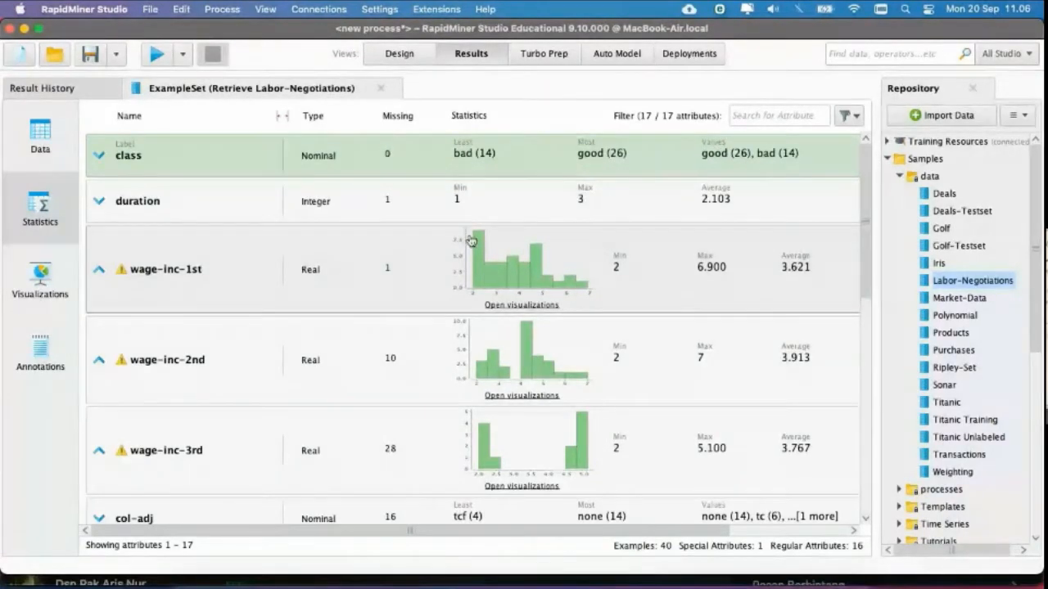
# Step: Search the operators for "replace" and insert Replace Missing Values between the retrieved Labor-Negotiations data and the process result
pyautogui.click(401, 54)
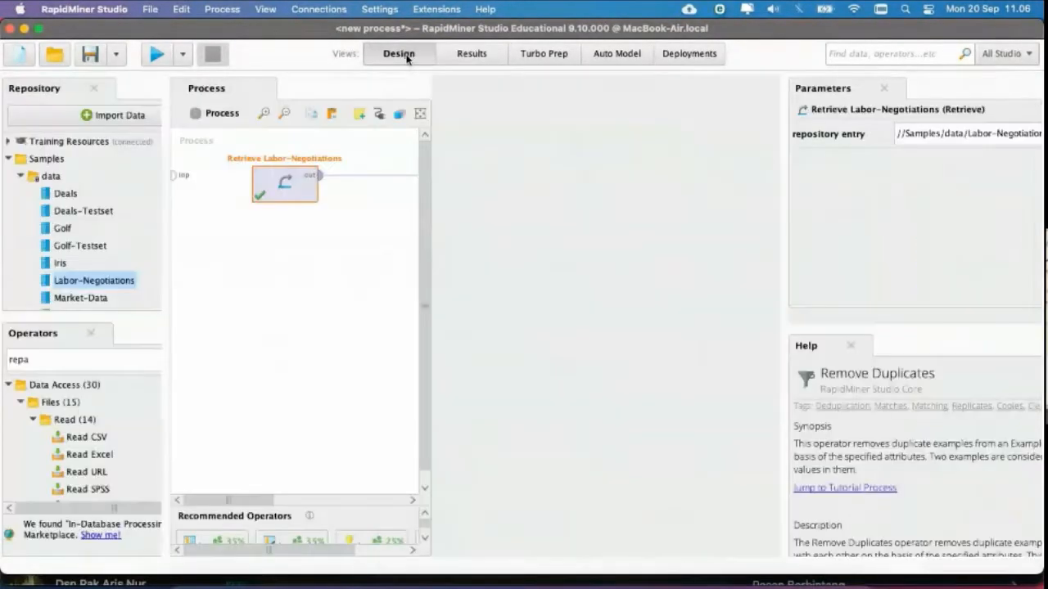
pyautogui.doubleClick(80, 361)
pyautogui.write('replace')
pyautogui.moveTo(70, 438); pyautogui.dragTo(388, 185)
pyautogui.scroll(-3, 92, 455)
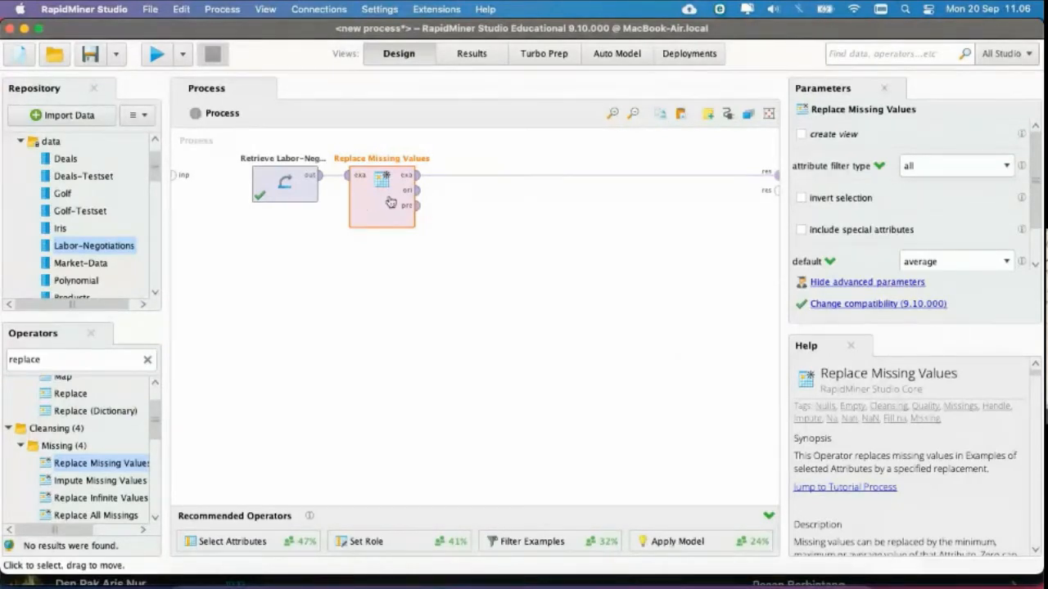
# Step: Set the attribute filter type to subset, try selecting wage-inc-1st, and cancel the attribute selection
pyautogui.click(944, 169)
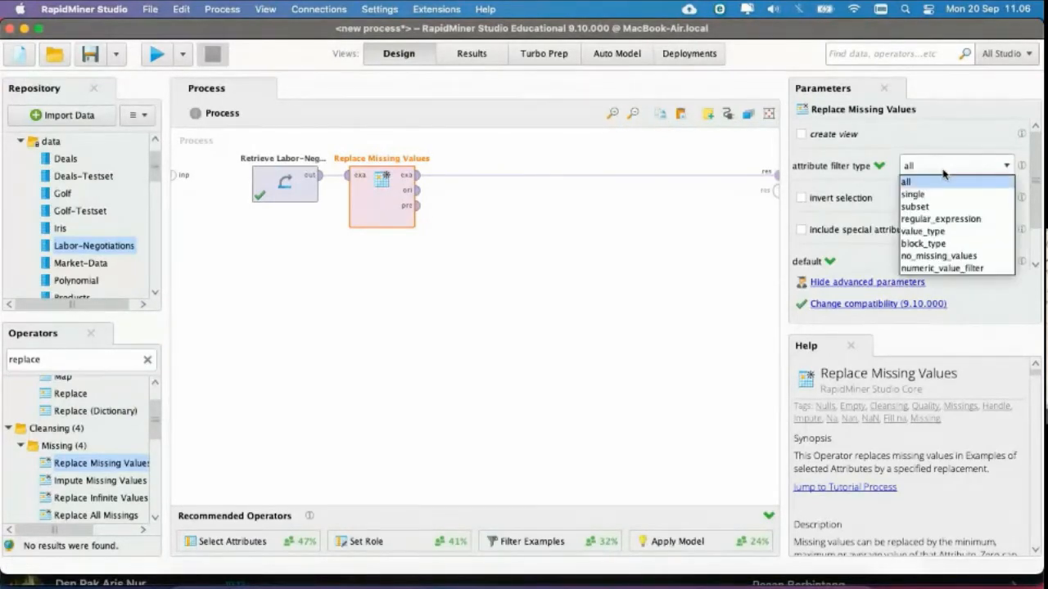
pyautogui.click(946, 209)
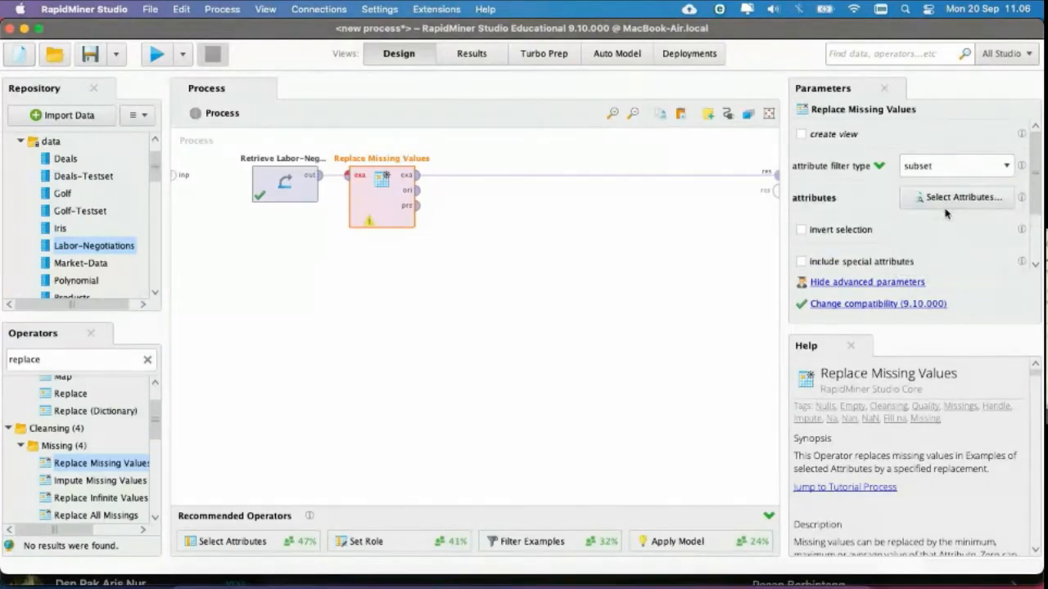
pyautogui.click(957, 197)
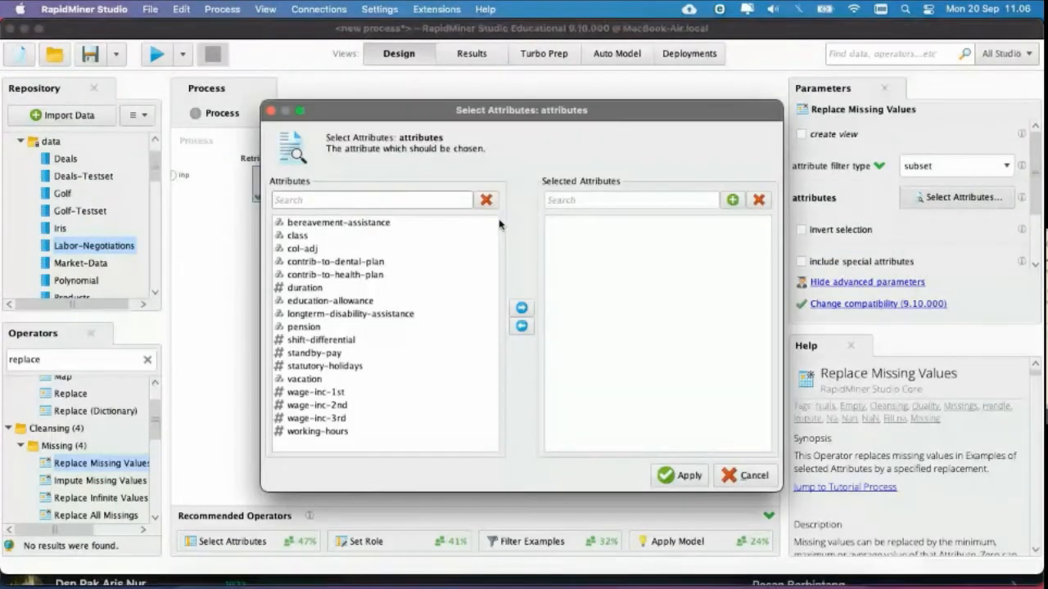
pyautogui.click(328, 395)
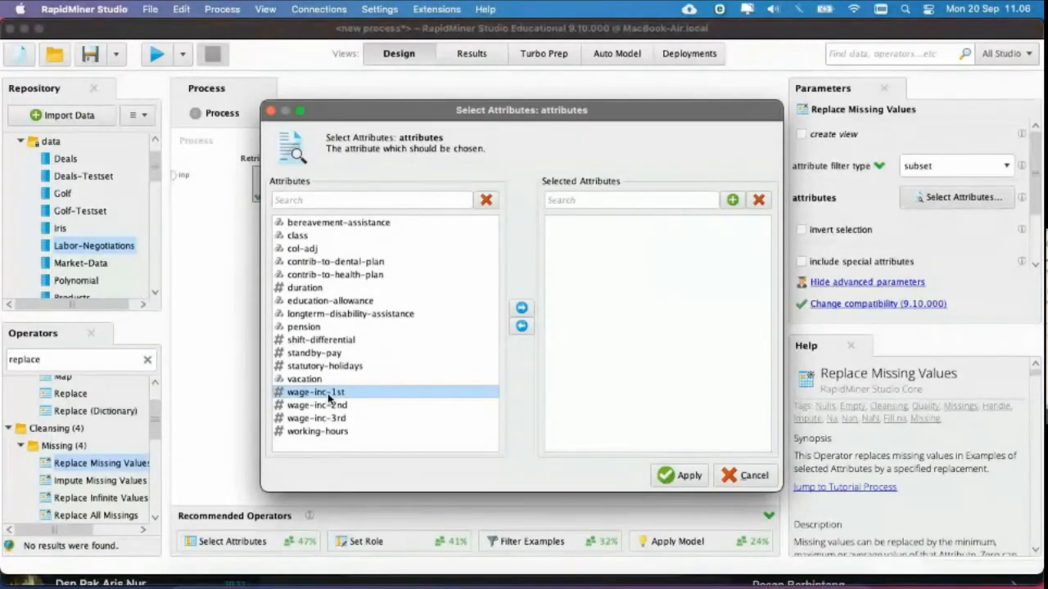
pyautogui.click(746, 476)
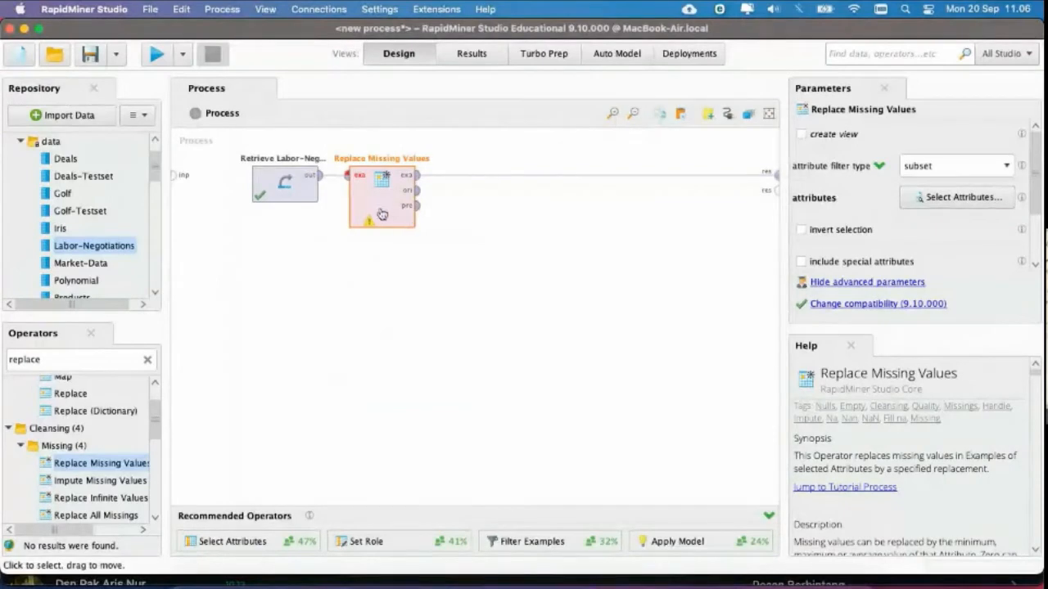
# Step: Delete the Replace Missing Values operator and reconnect the retrieved data to the process result
pyautogui.press('Delete')
pyautogui.click(155, 53)
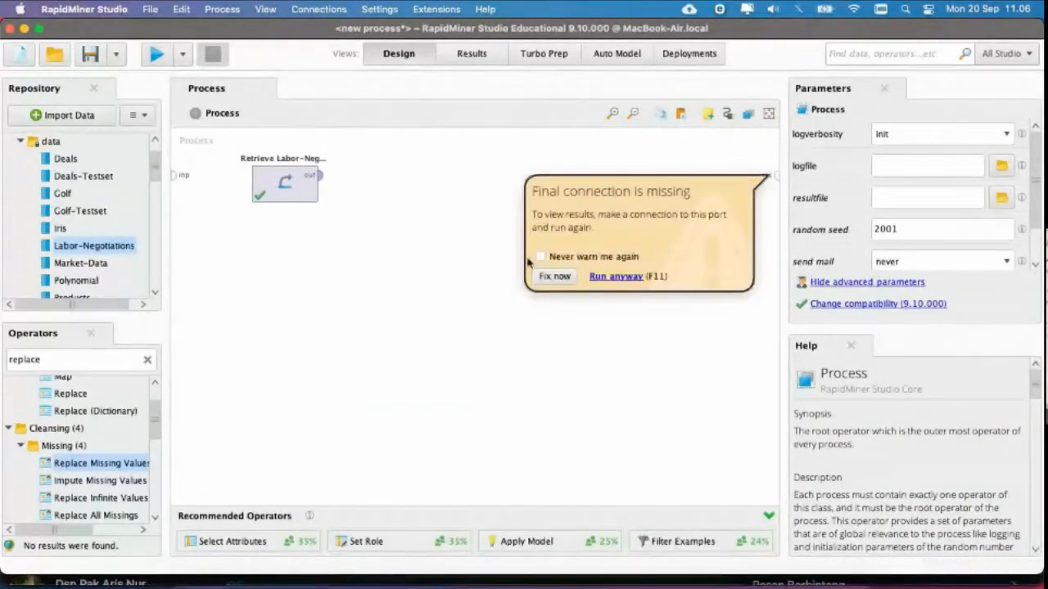
pyautogui.click(549, 275)
# Step: Run the process and view the full histogram visualization of wage-inc-1st from its statistics
pyautogui.click(156, 54)
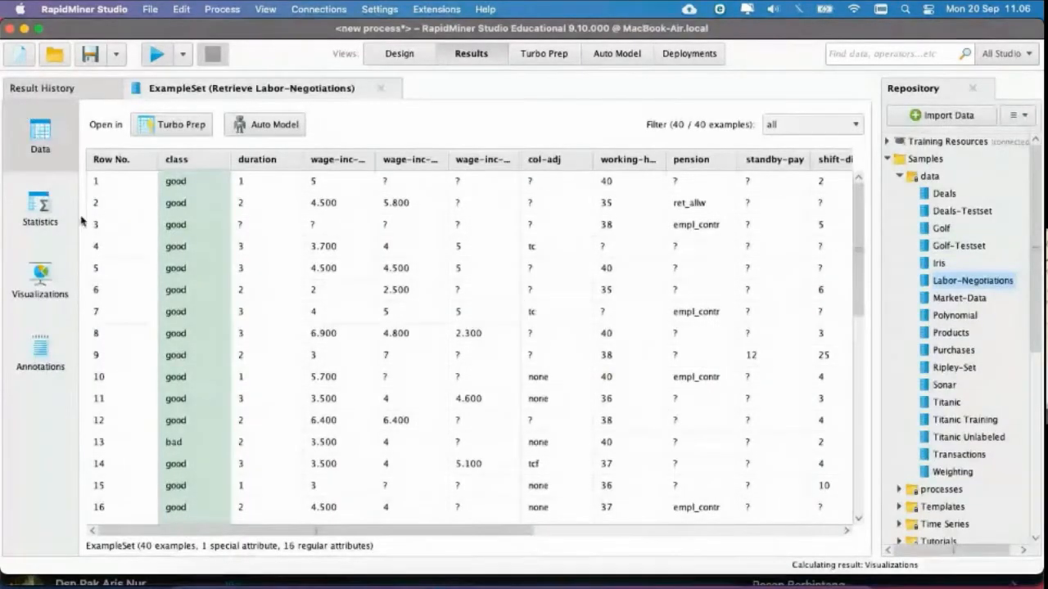
pyautogui.click(75, 217)
pyautogui.click(178, 252)
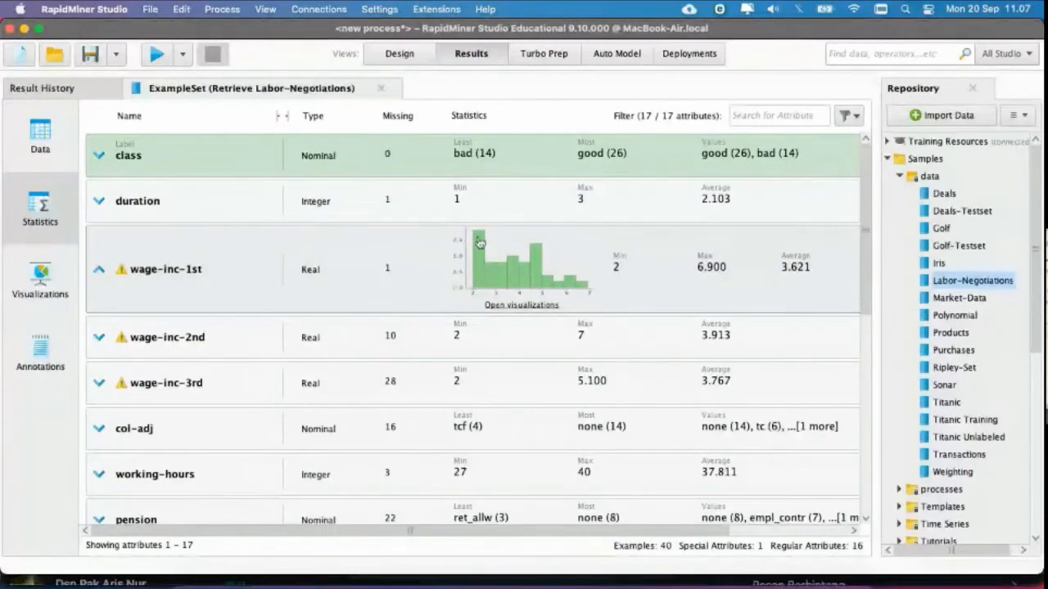
pyautogui.click(509, 304)
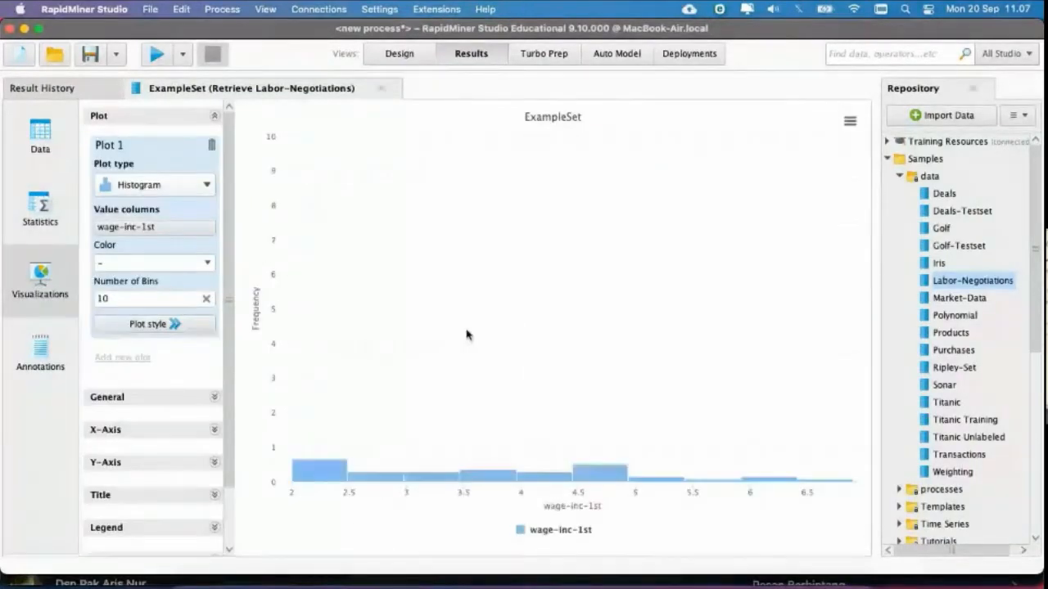
pyautogui.moveTo(305, 346)
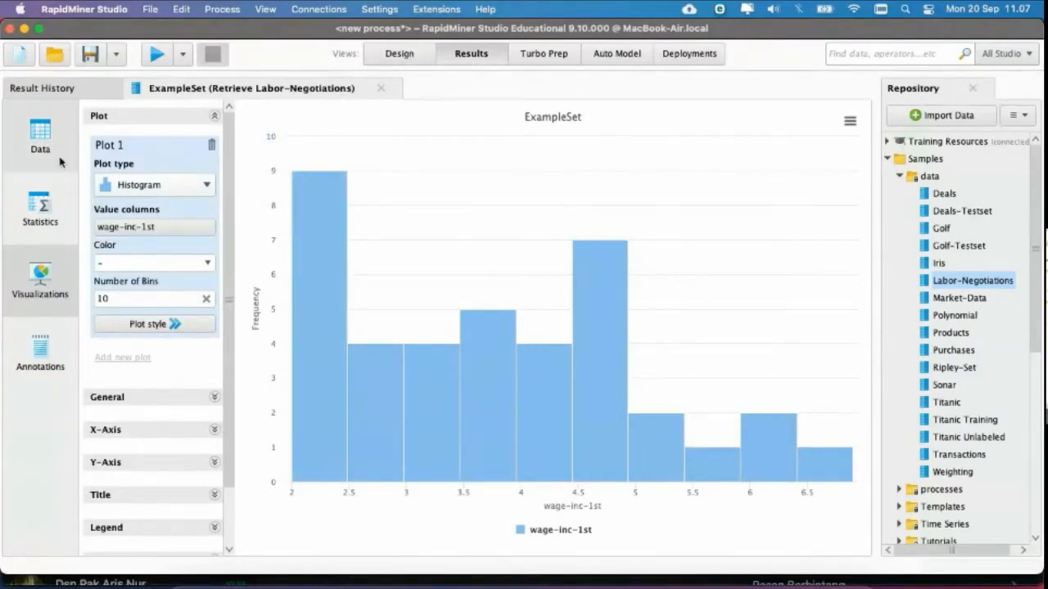
# Step: Collapse the wage-inc-1st statistics, review the example data table, and return to the process design
pyautogui.click(46, 199)
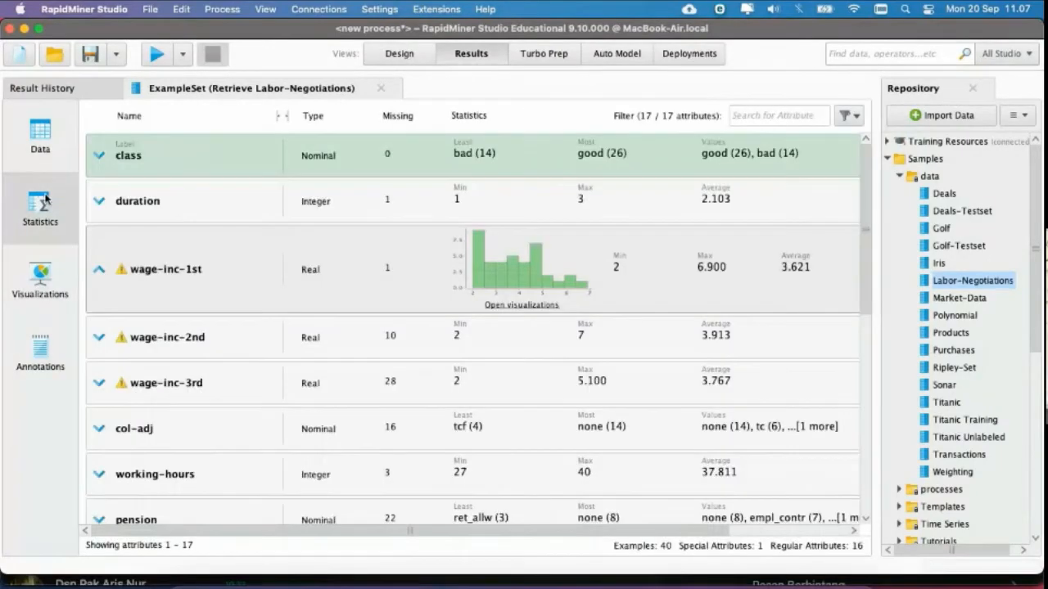
pyautogui.click(181, 272)
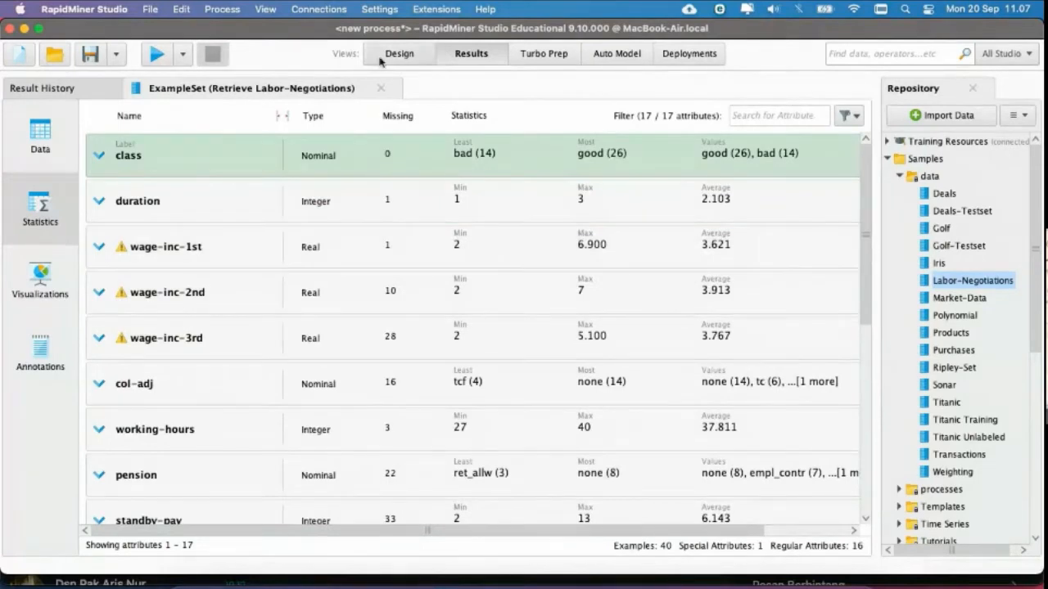
pyautogui.click(40, 137)
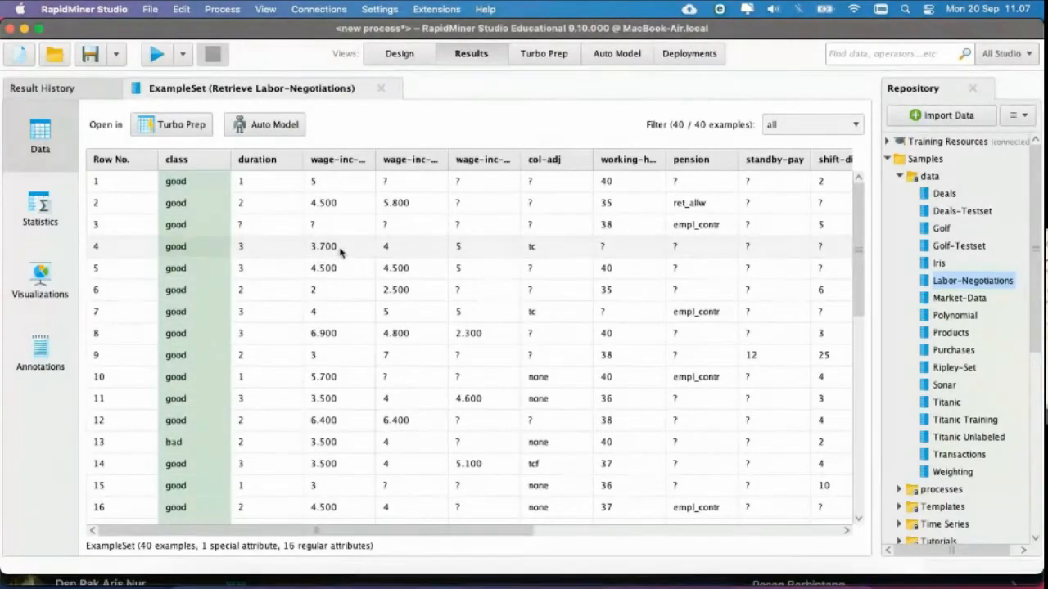
pyautogui.click(399, 53)
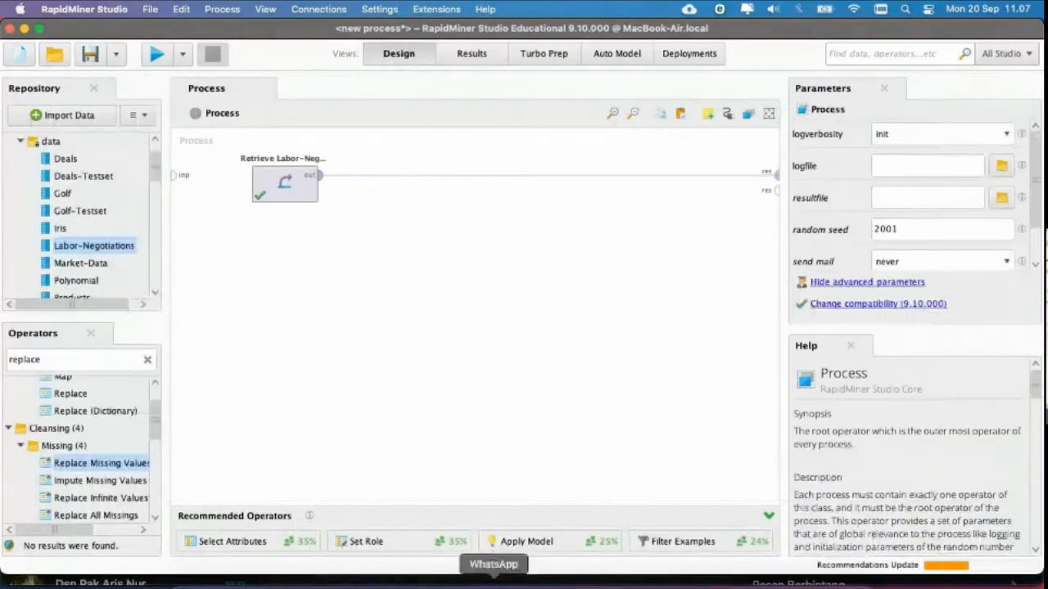
# Step: Switch to Sublime Text and create a new empty file for notes
pyautogui.click(703, 581)
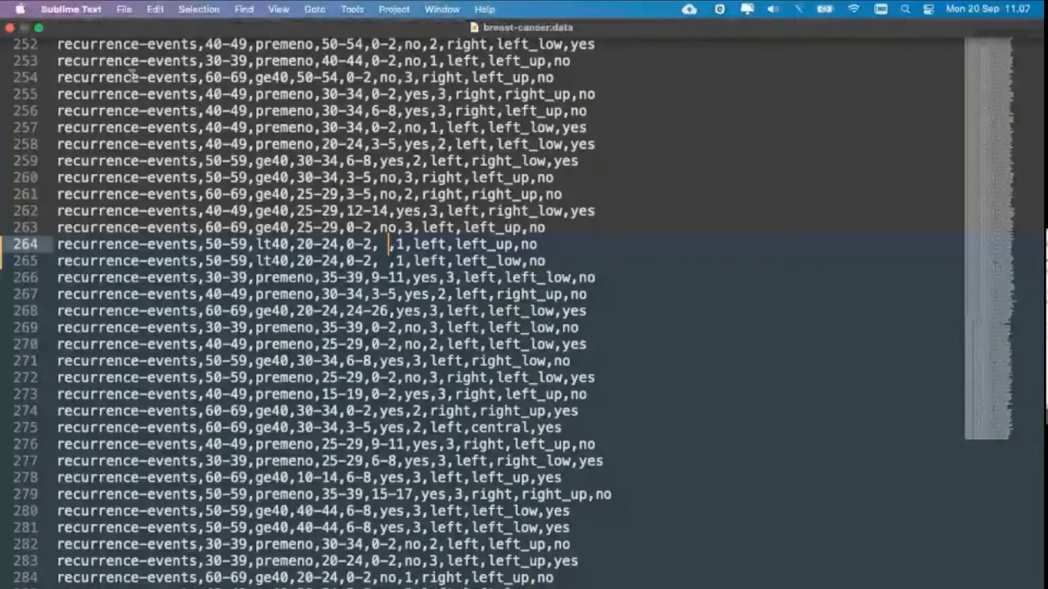
pyautogui.moveTo(57, 6)
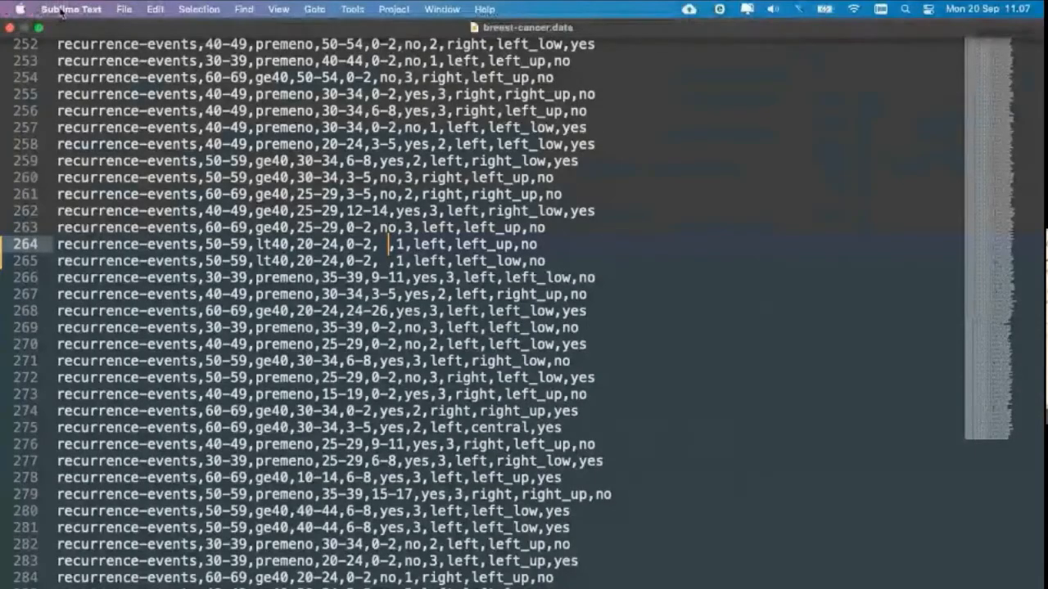
pyautogui.click(125, 9)
pyautogui.click(139, 29)
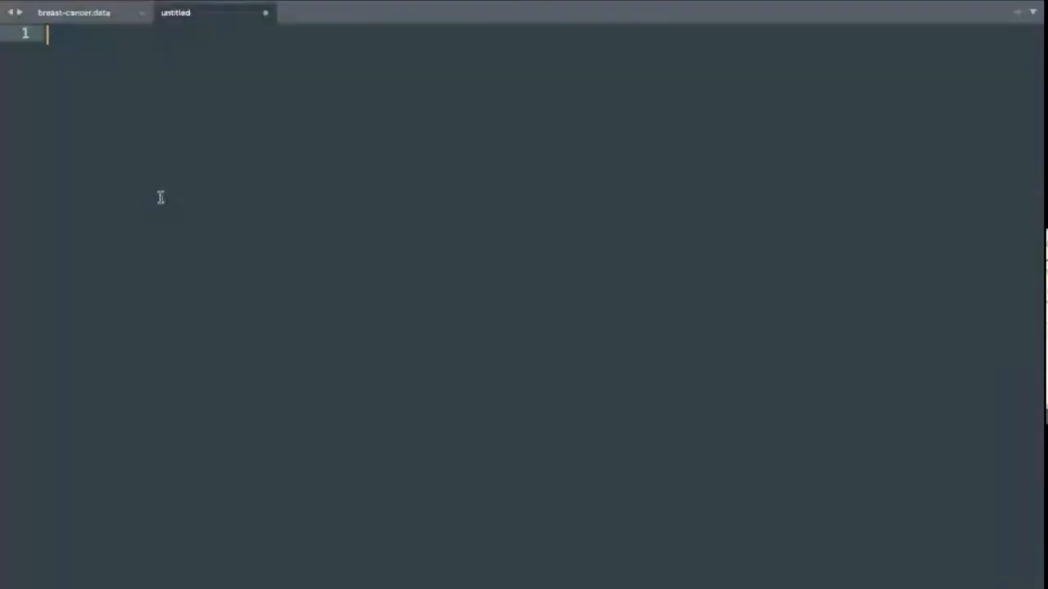
# Step: Switch back to RapidMiner, run the process, and view the statistics of the Labor-Negotiations example set
pyautogui.hotkey('ctrl', 'Left')
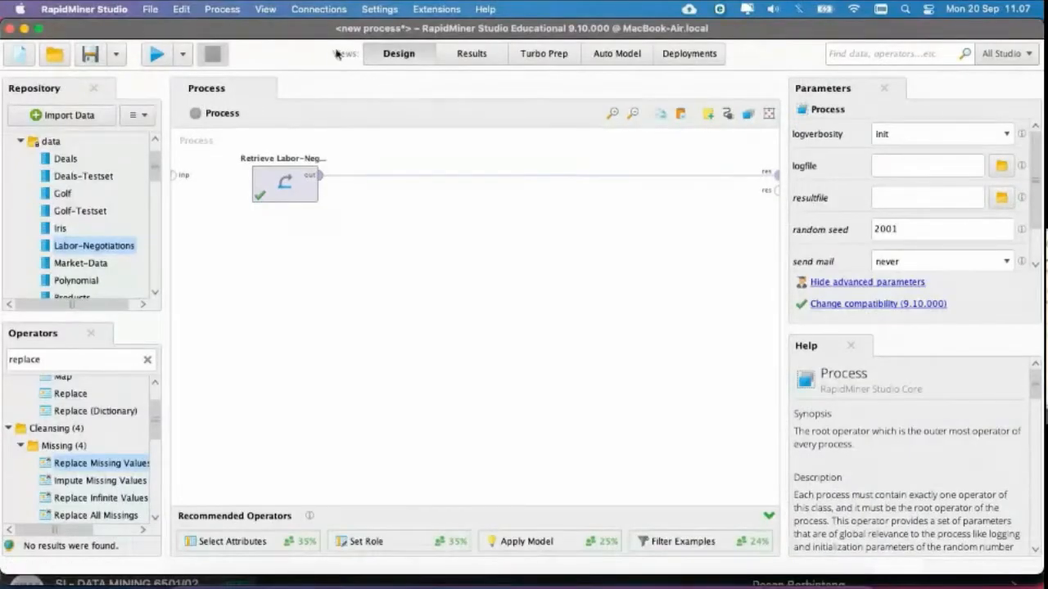
pyautogui.click(154, 57)
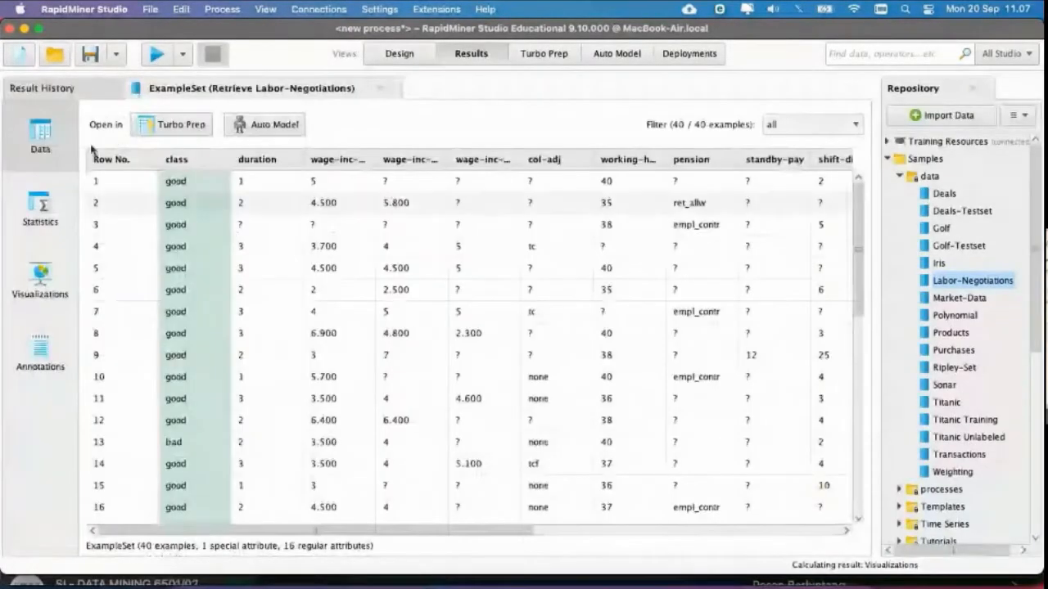
pyautogui.click(47, 206)
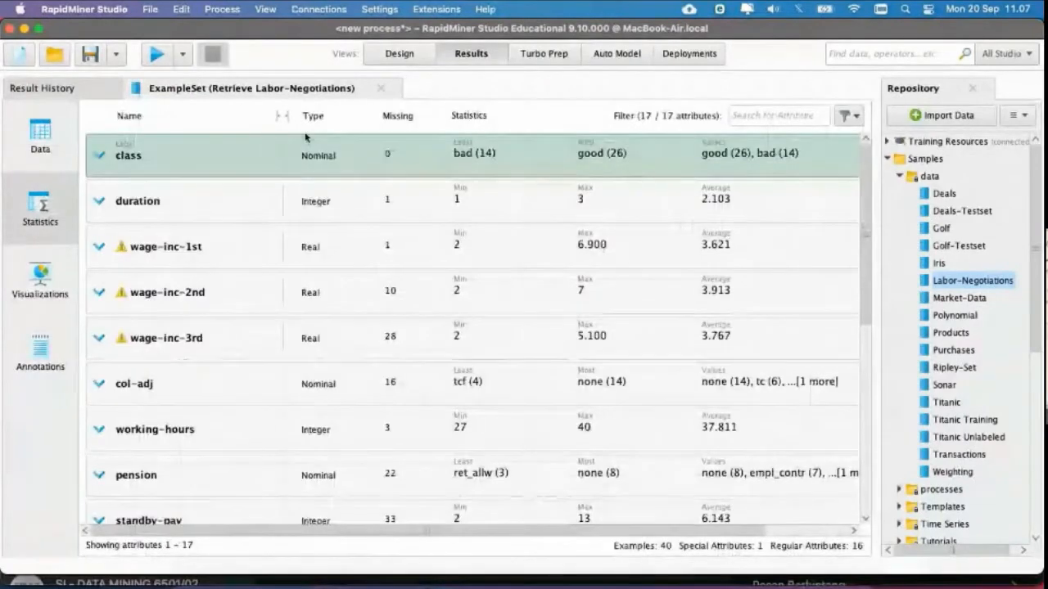
# Step: Write the note "duration = 1" in the new Sublime Text file and enlarge the text
pyautogui.hotkey('ctrl', 'Right')
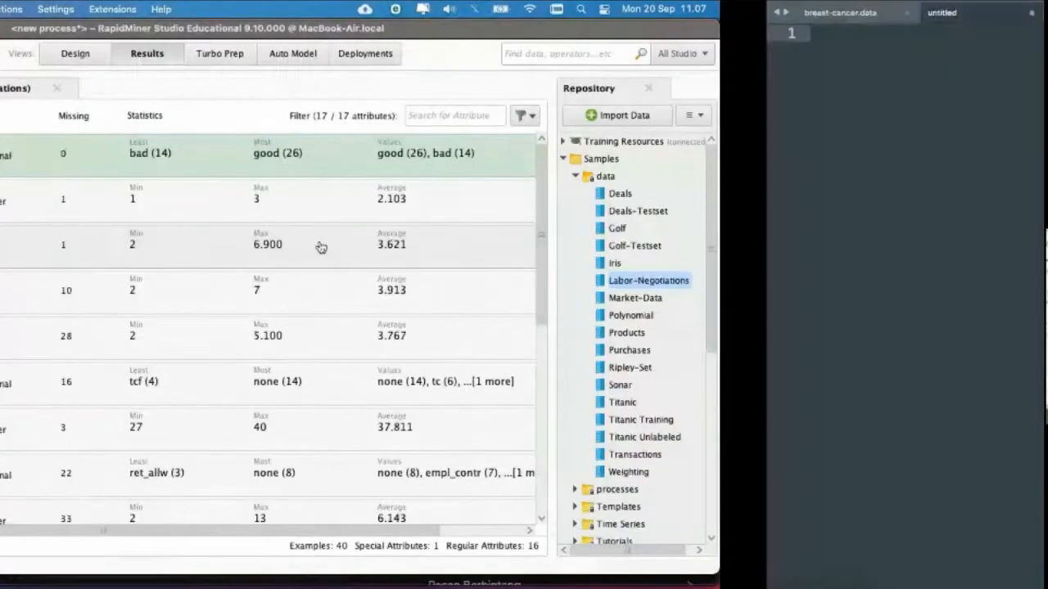
pyautogui.write('duration')
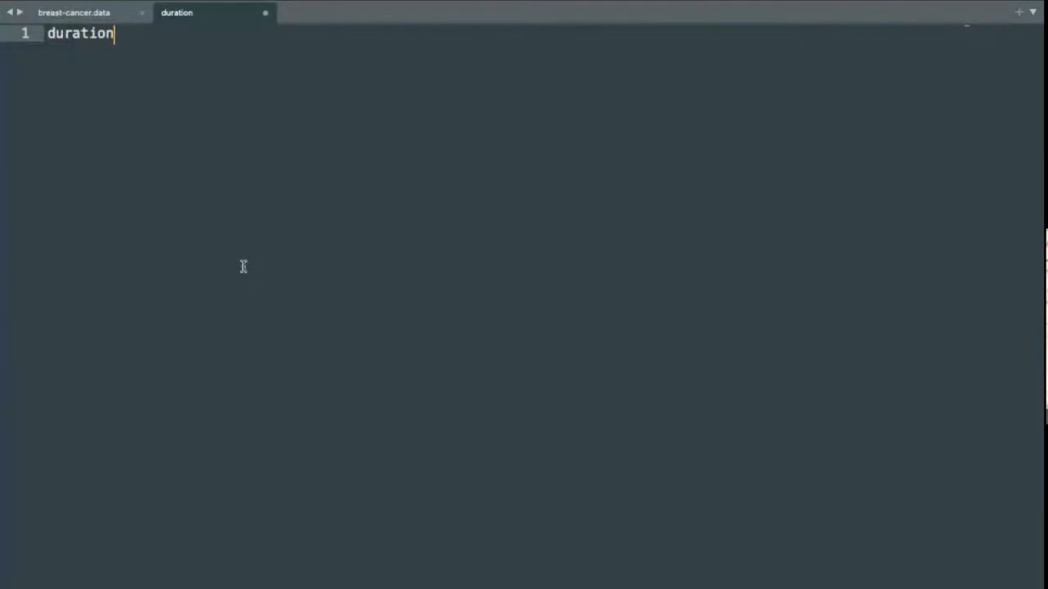
pyautogui.press('super+equal')
pyautogui.press('super+equal')
pyautogui.press('super+equal')
pyautogui.press('super+equal')
pyautogui.press('super+equal')
pyautogui.press('super+equal')
pyautogui.press('super+equal')
pyautogui.press('super+equal')
pyautogui.press('super+equal')
pyautogui.press('super+equal')
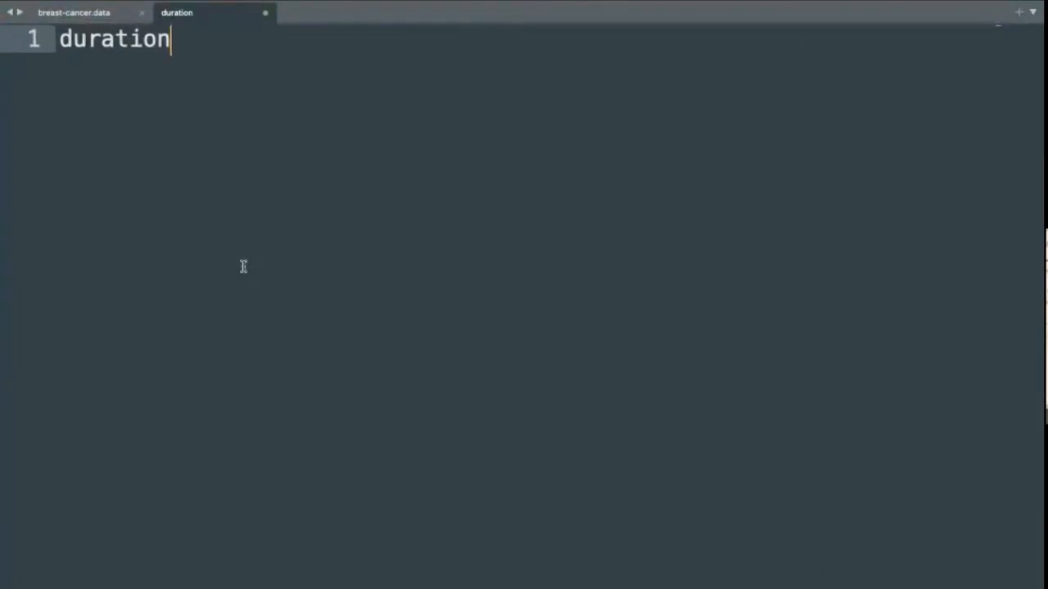
pyautogui.write('= 1')
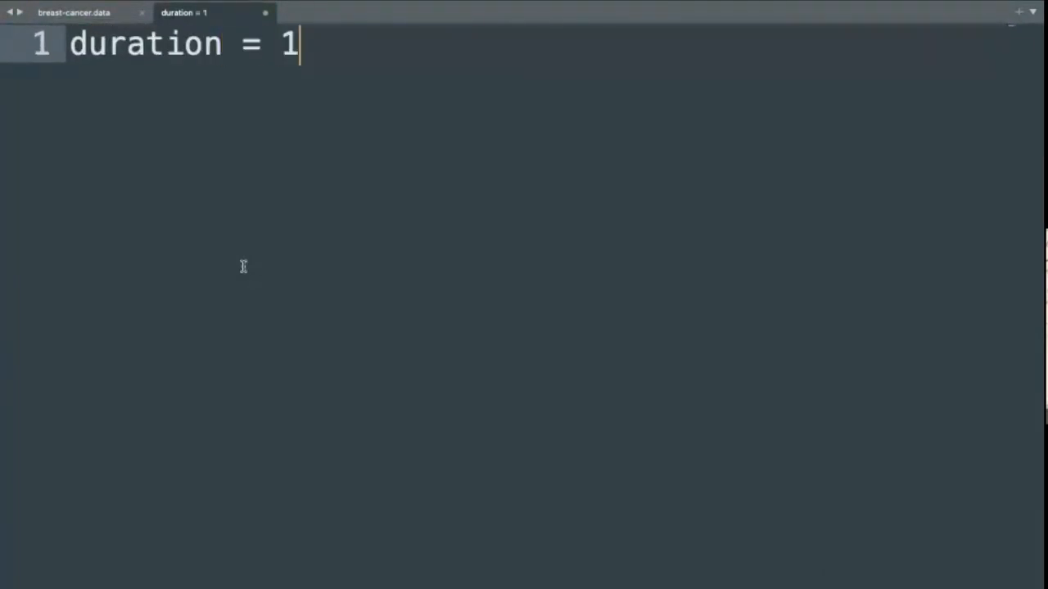
# Step: In RapidMiner, view the histogram of the duration attribute in the statistics and return to the process design
pyautogui.hotkey('ctrl', 'Left')
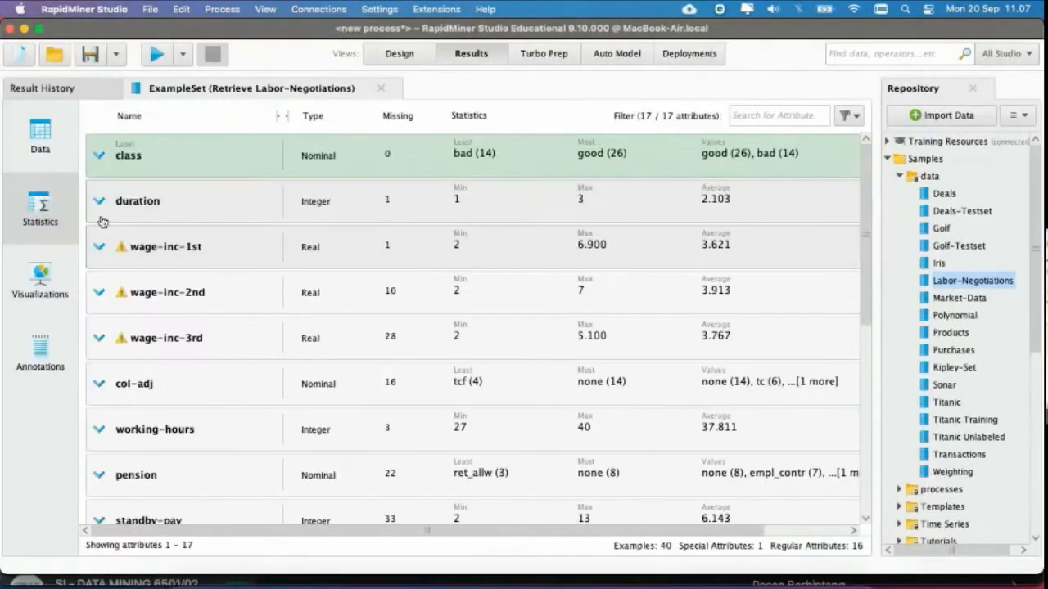
pyautogui.click(390, 229)
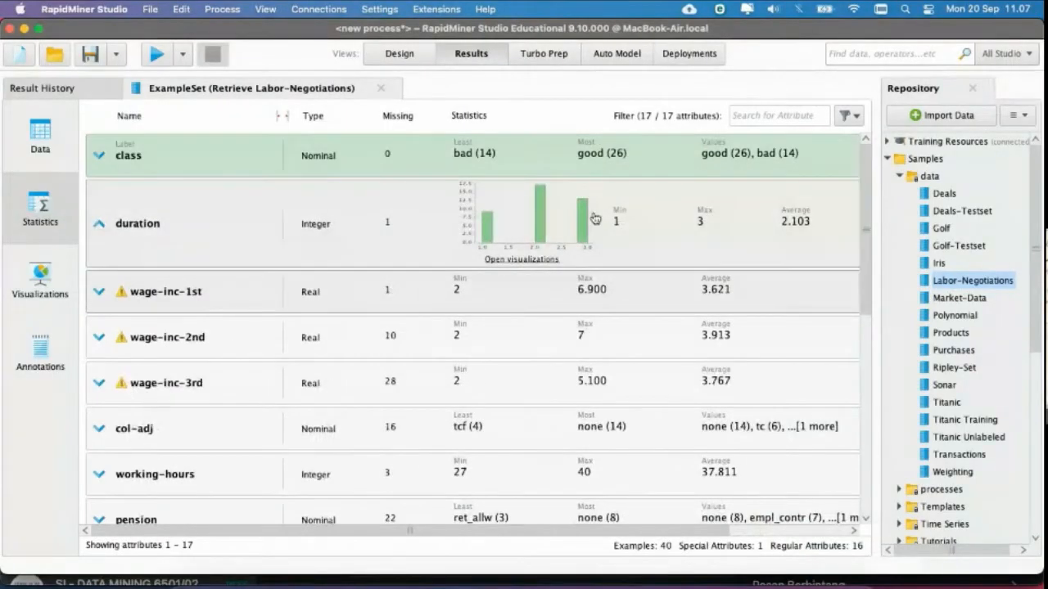
pyautogui.click(400, 54)
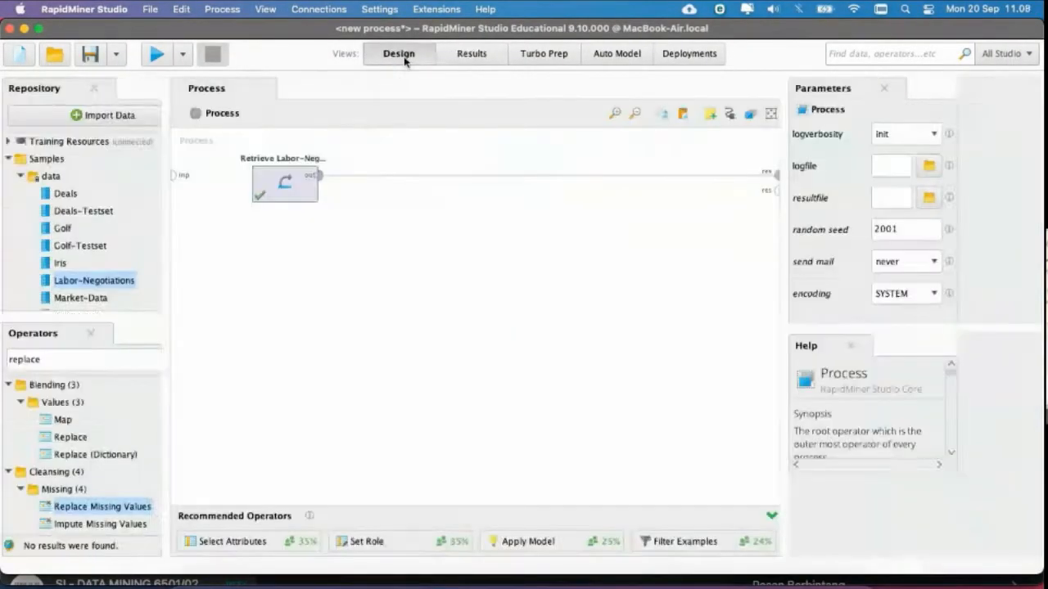
# Step: Insert a Replace Missing Values operator into the connection after the retrieved data and restrict it to a subset containing only duration
pyautogui.moveTo(94, 466); pyautogui.dragTo(393, 178)
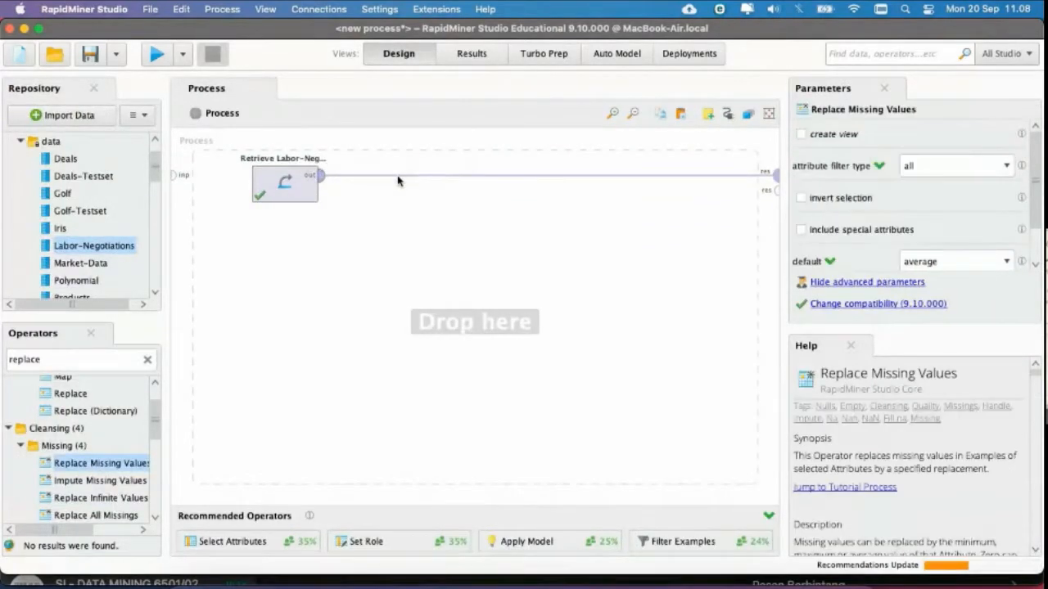
pyautogui.click(945, 167)
pyautogui.click(941, 197)
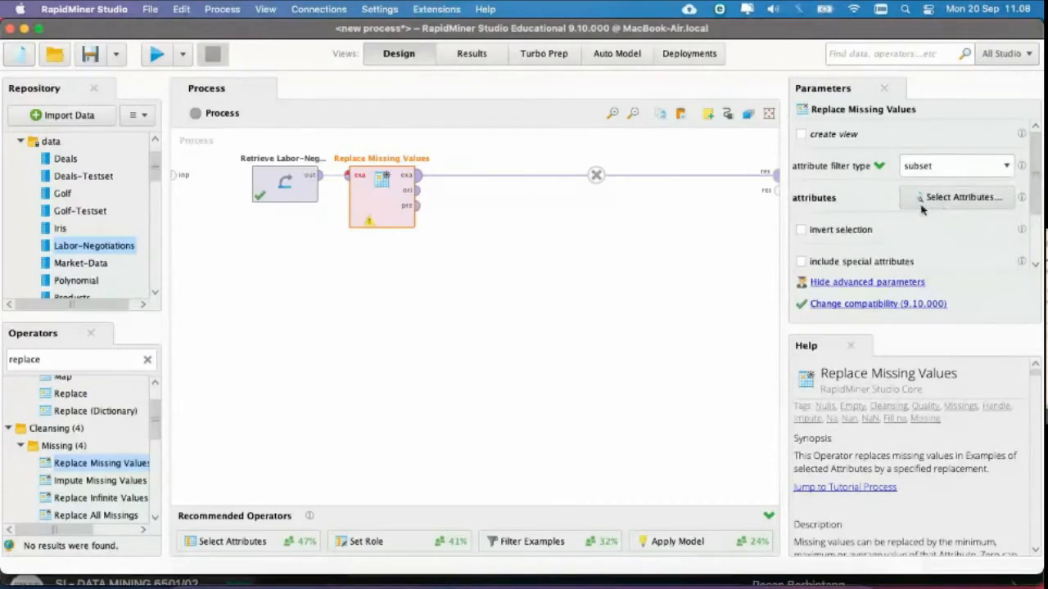
pyautogui.click(920, 206)
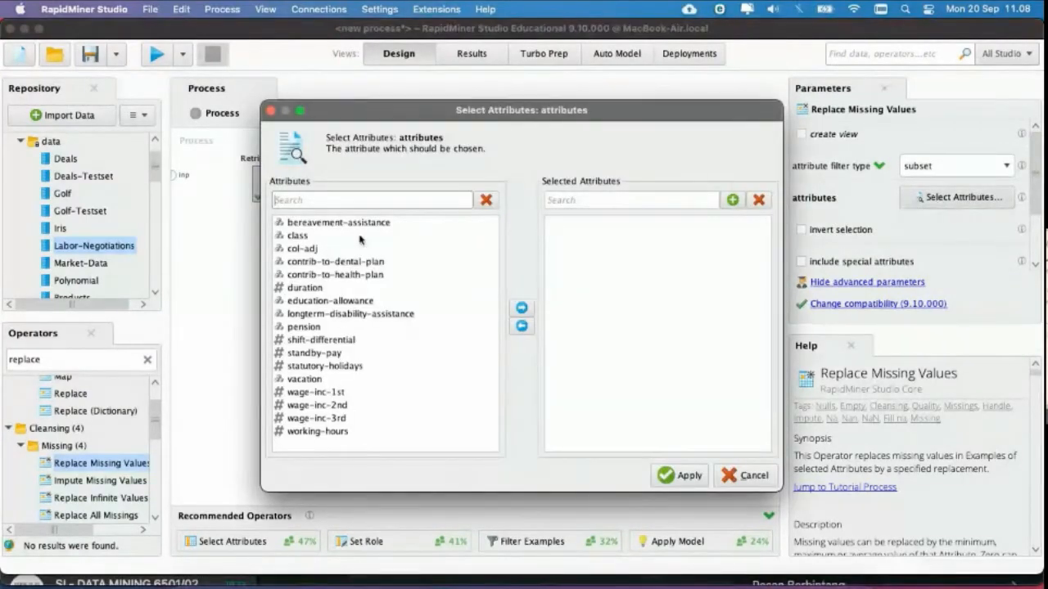
pyautogui.click(311, 291)
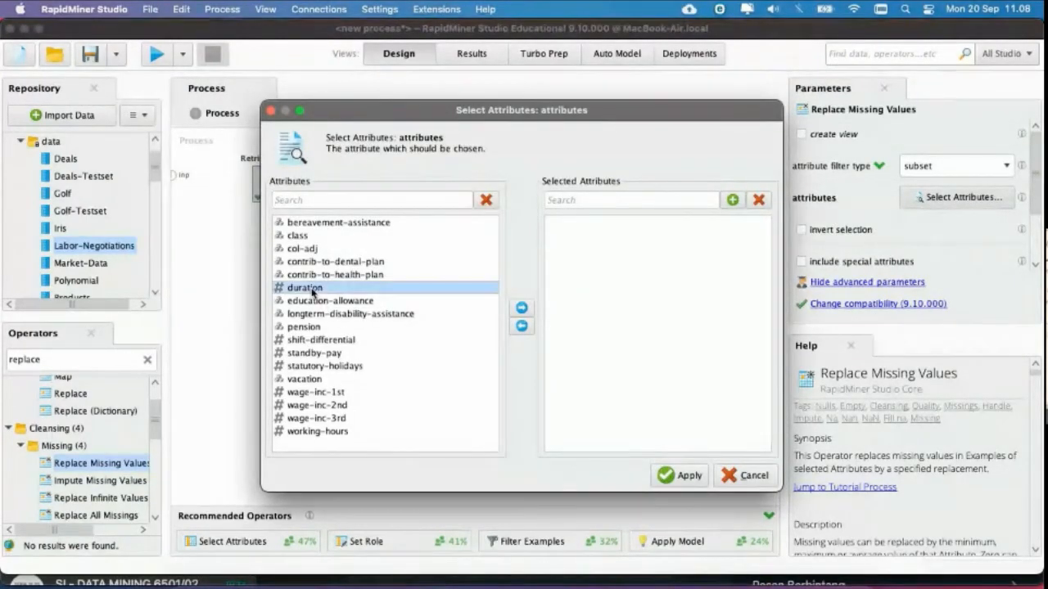
pyautogui.click(522, 309)
pyautogui.click(684, 475)
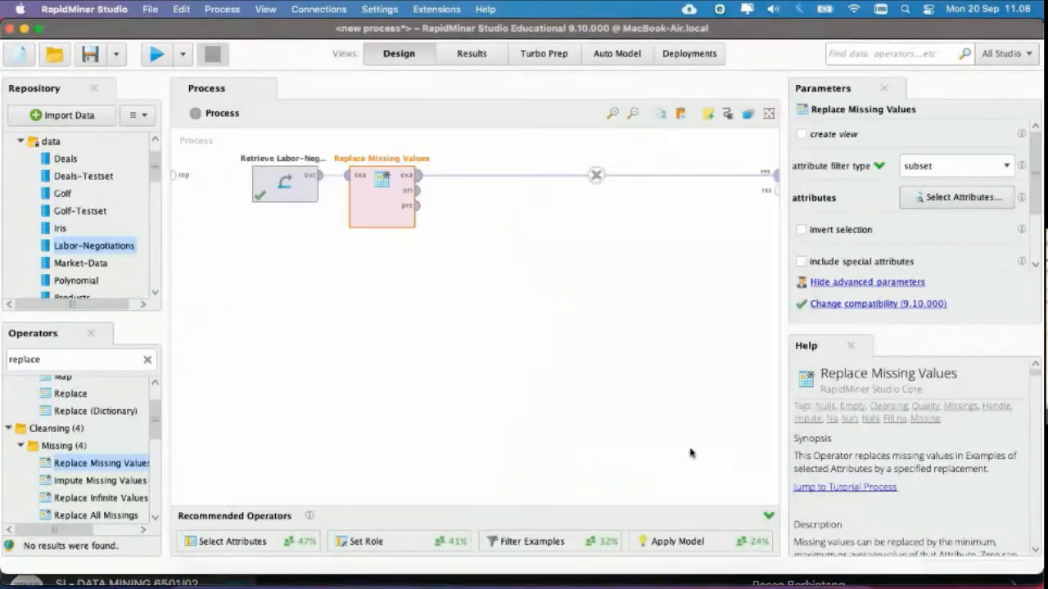
# Step: Check the operator's default replacement method and append "average" to the duration line in the Sublime Text notes
pyautogui.scroll(-3, 949, 164)
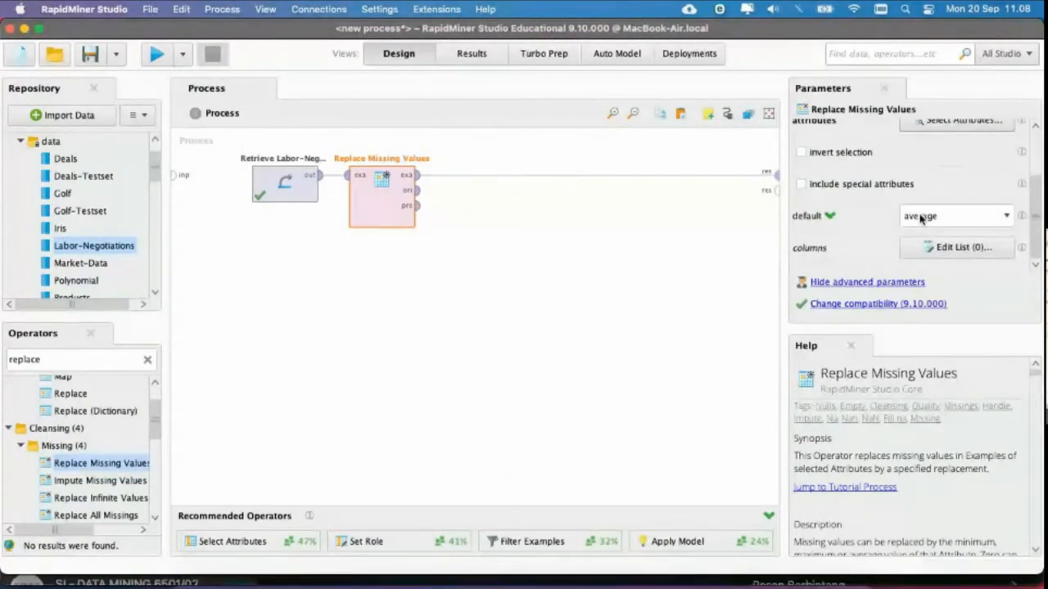
pyautogui.hotkey('ctrl', 'Right')
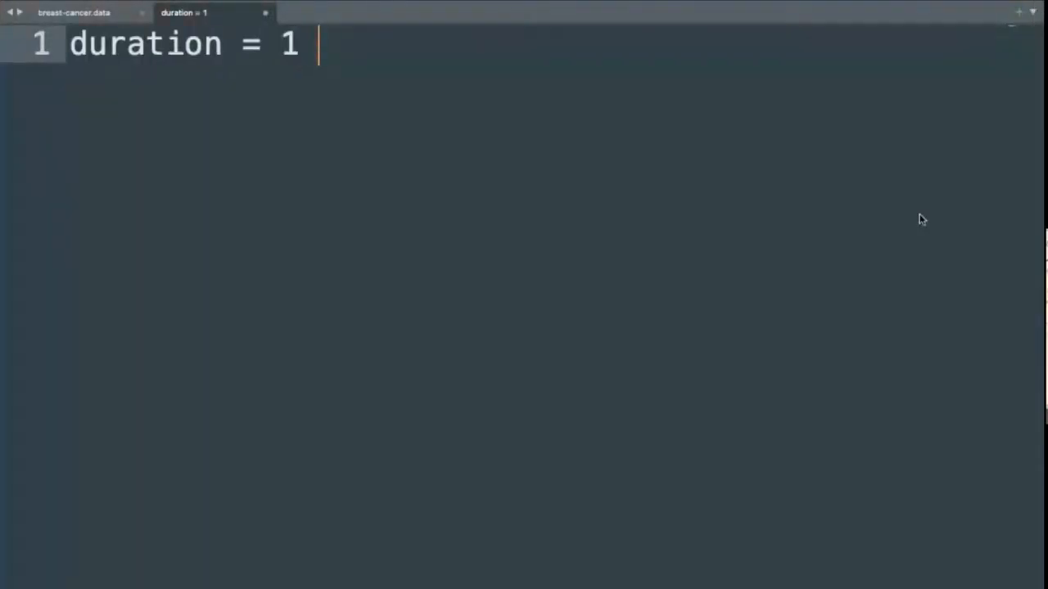
pyautogui.write('average')
# Step: Return to RapidMiner, run the process with Replace Missing Values, and check the resulting data and attribute statistics
pyautogui.hotkey('ctrl', 'Left')
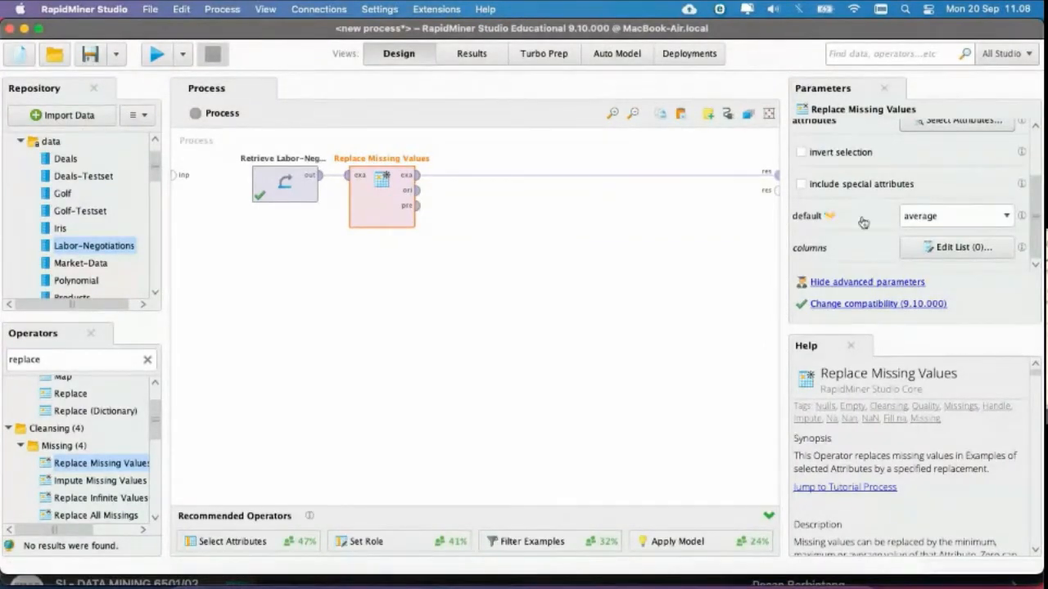
pyautogui.click(153, 56)
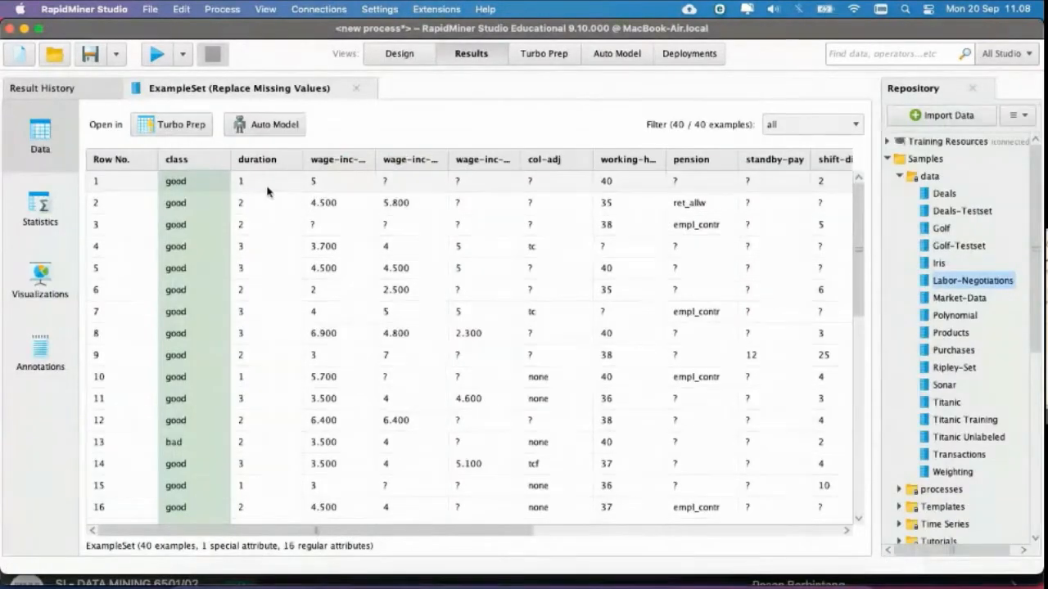
pyautogui.click(40, 209)
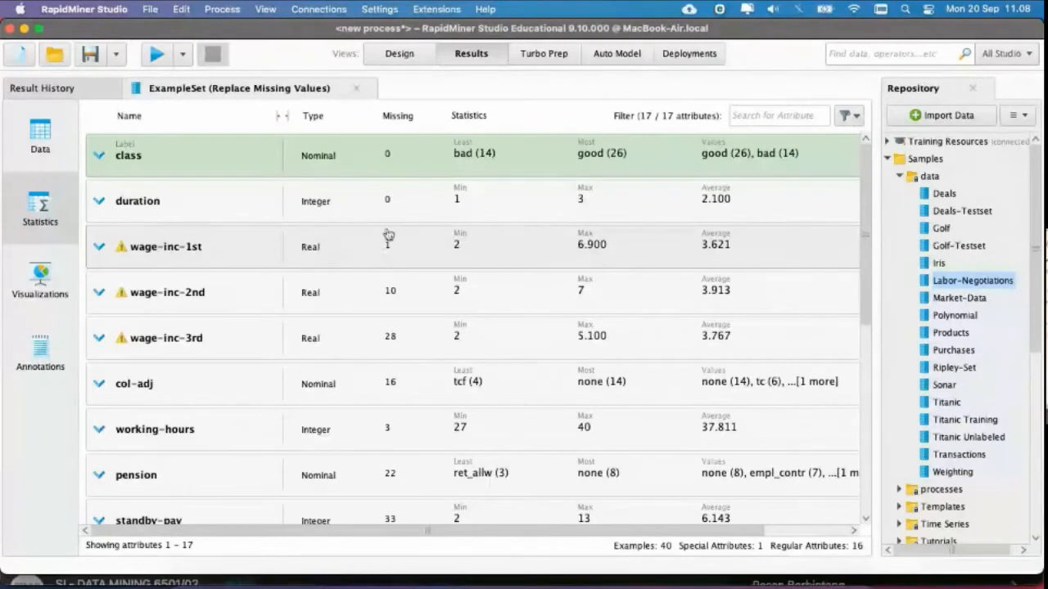
# Step: Add a second line reading "wage-inc_1 =" to the notes in Sublime Text
pyautogui.hotkey('ctrl', 'Right')
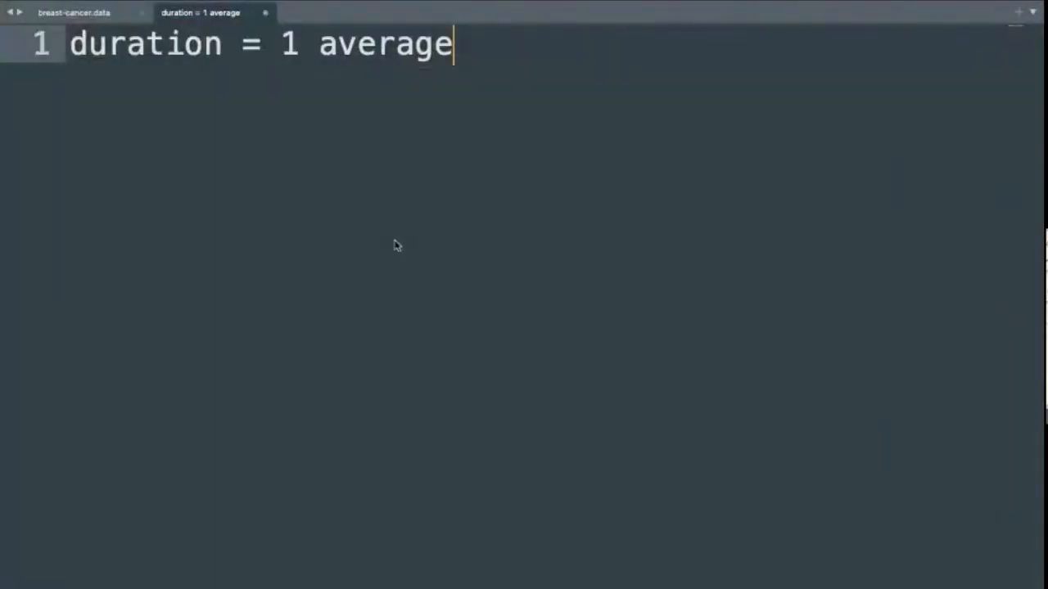
pyautogui.press('Return')
pyautogui.write('wage-')
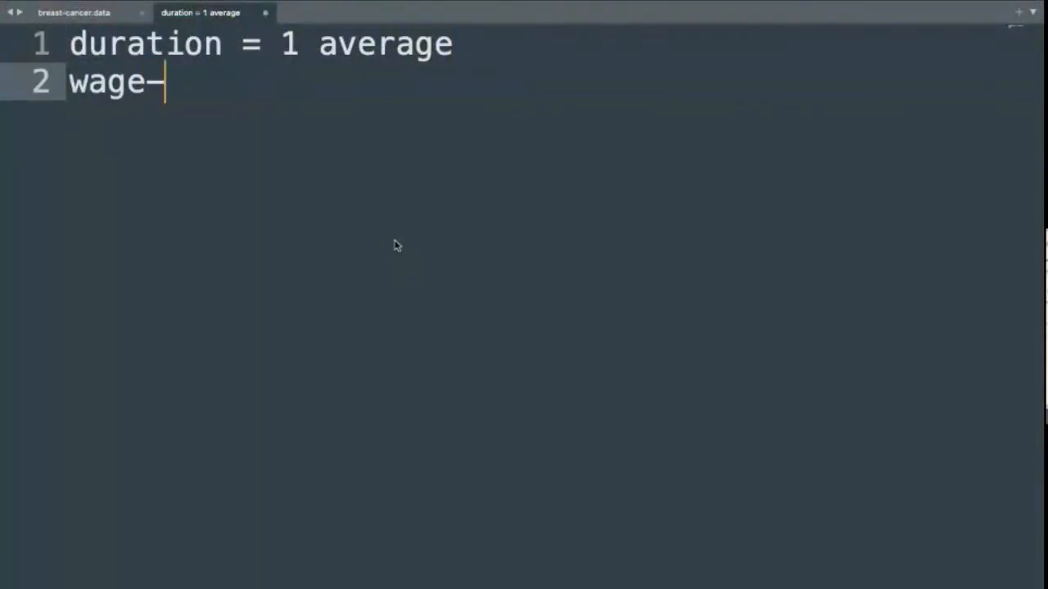
pyautogui.write('incr')
pyautogui.press('BackSpace')
pyautogui.write('_1')
pyautogui.write('=')
# Step: Return to the RapidMiner statistics and expand wage-inc-1st to view its histogram
pyautogui.hotkey('ctrl', 'Left')
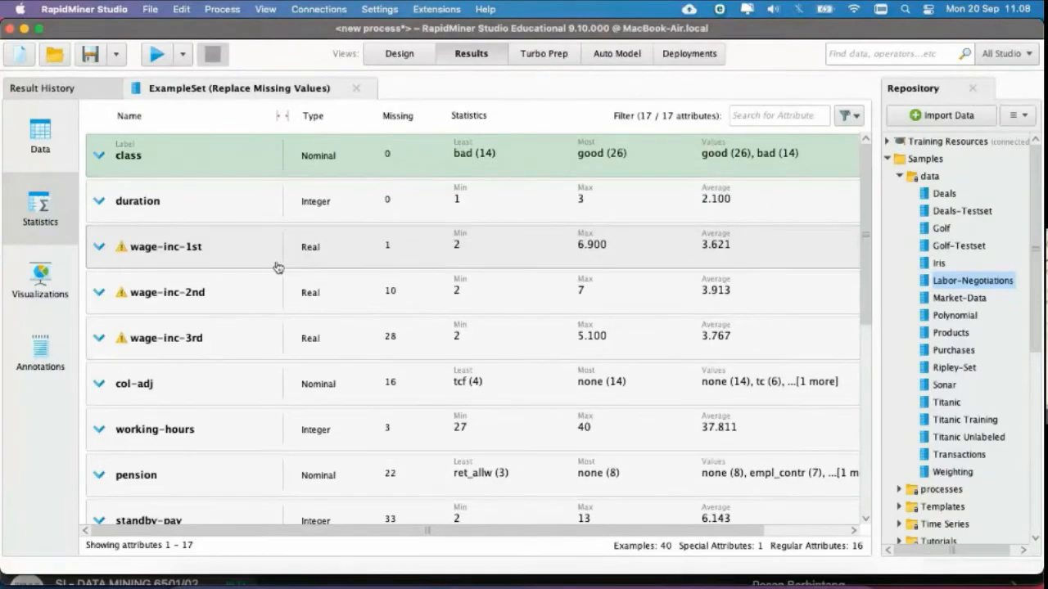
pyautogui.click(359, 583)
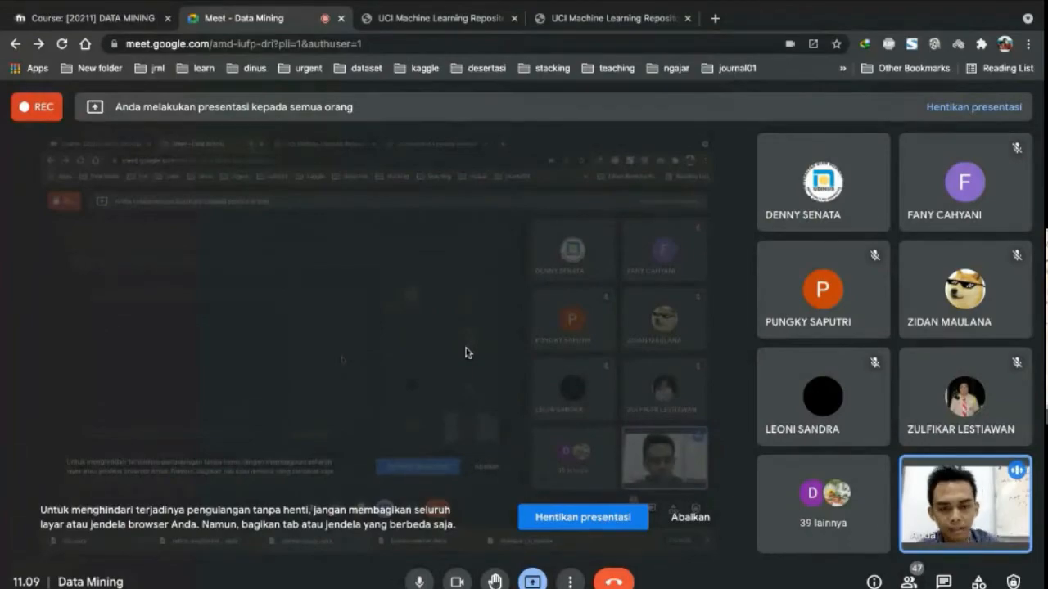
pyautogui.hotkey('ctrl', 'Left')
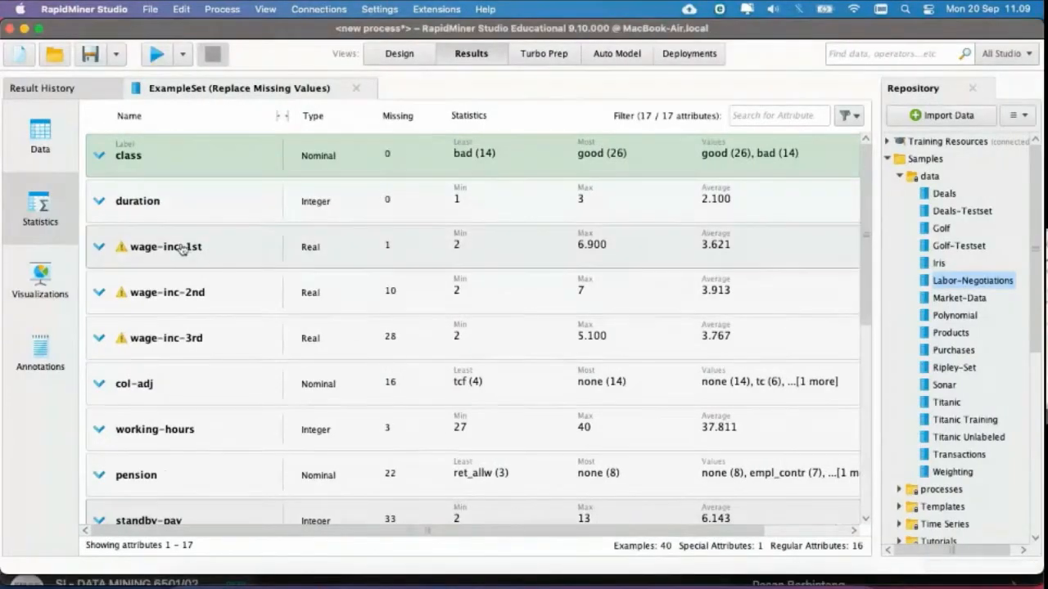
pyautogui.click(184, 248)
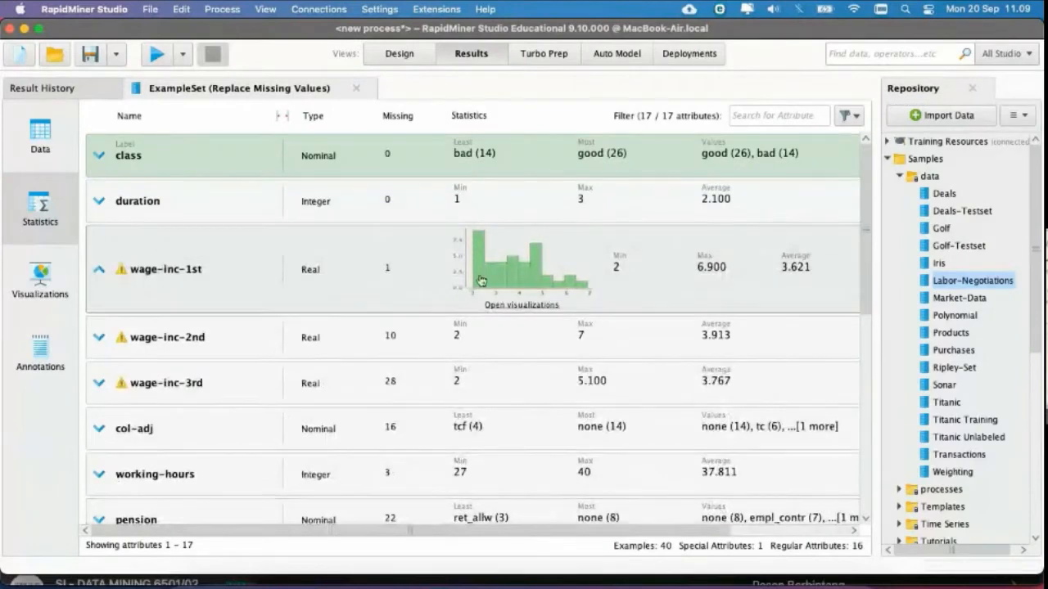
# Step: In the process design, rename the operator to "Replace Missing Values average" and move it farther from the Retrieve operator
pyautogui.click(399, 55)
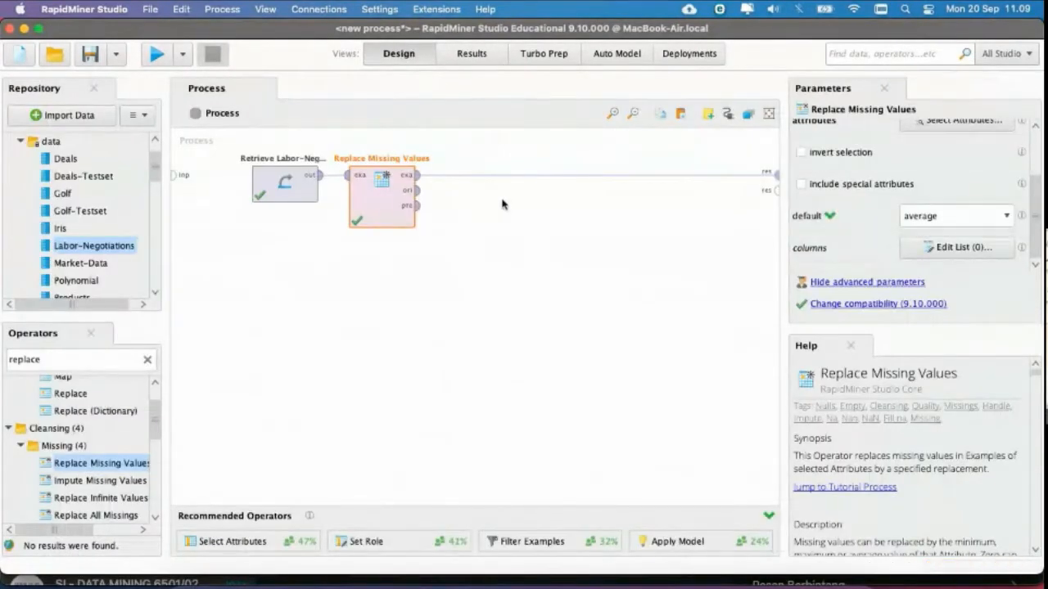
pyautogui.scroll(2, 875, 200)
pyautogui.scroll(1, 876, 201)
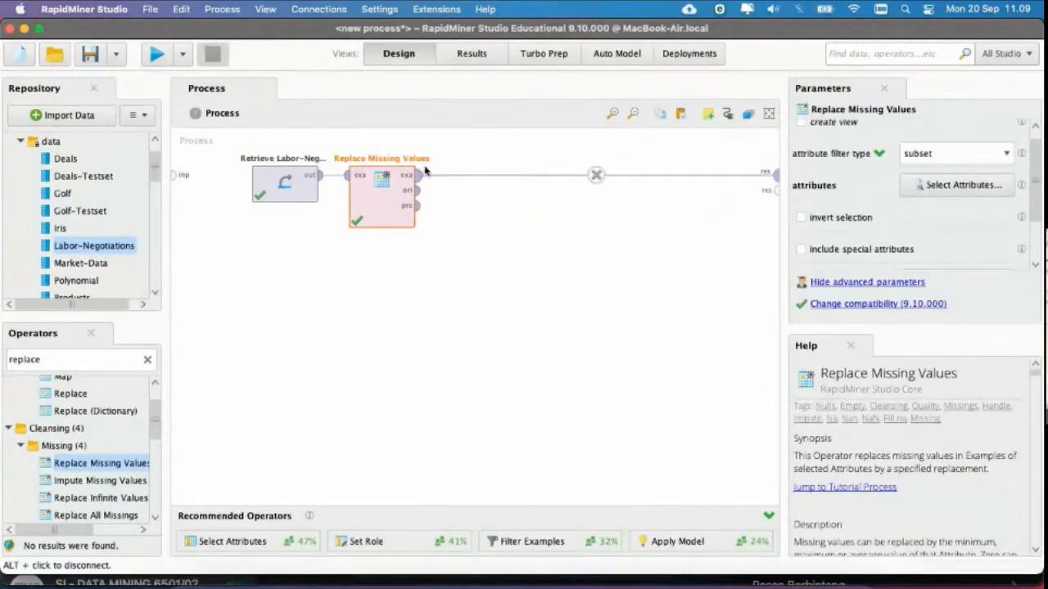
pyautogui.rightClick(374, 212)
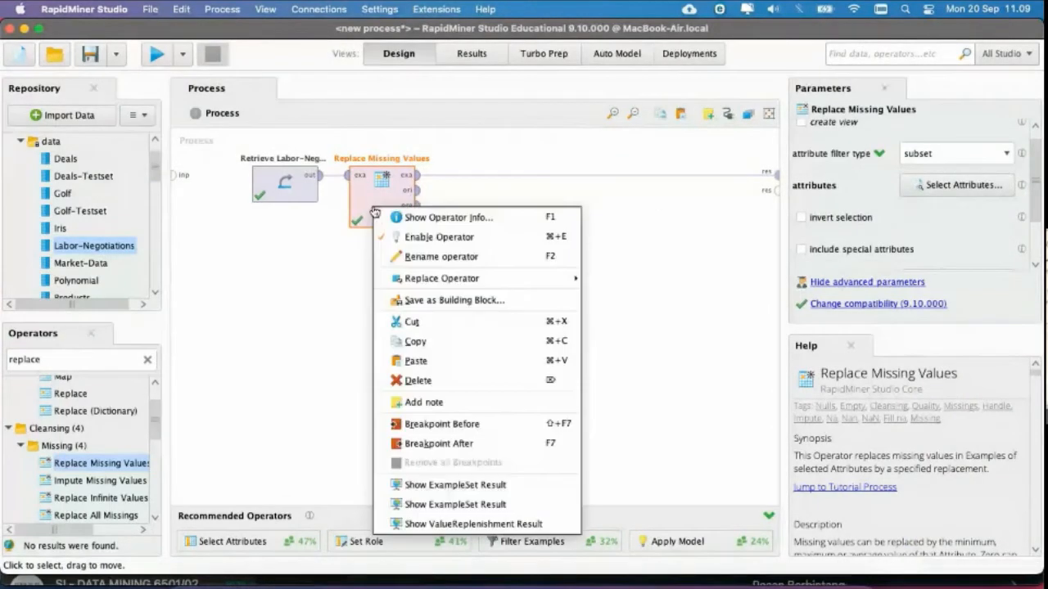
pyautogui.click(414, 258)
pyautogui.press('Right')
pyautogui.write('average')
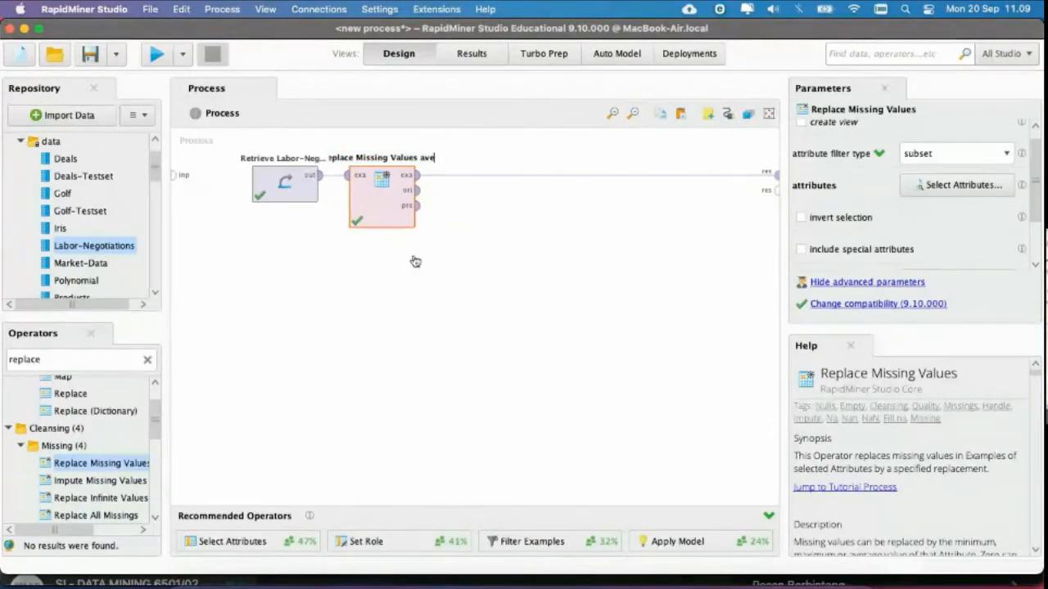
pyautogui.press('Return')
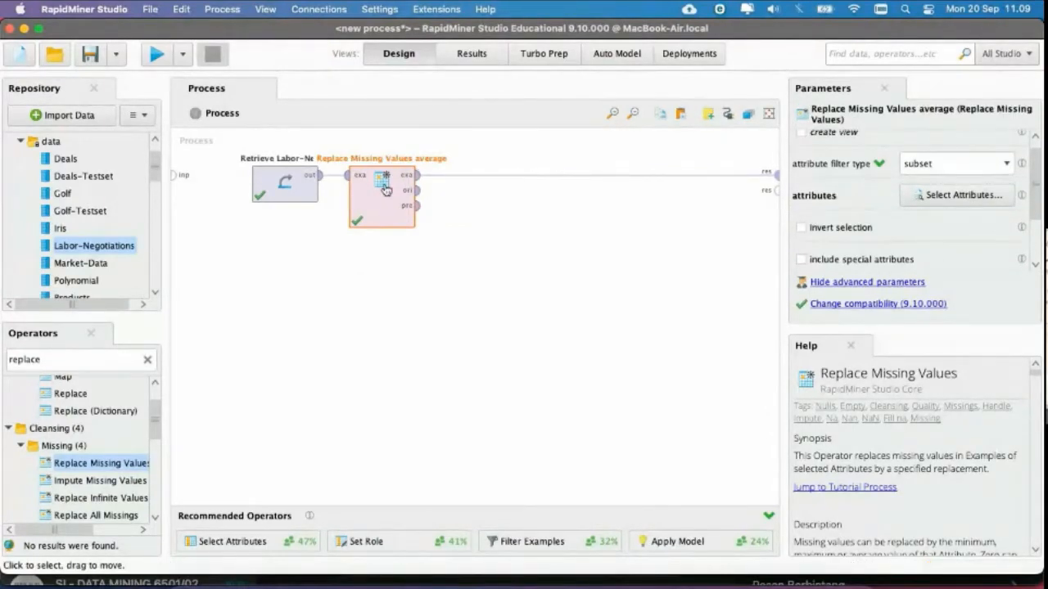
pyautogui.moveTo(384, 190); pyautogui.dragTo(422, 205)
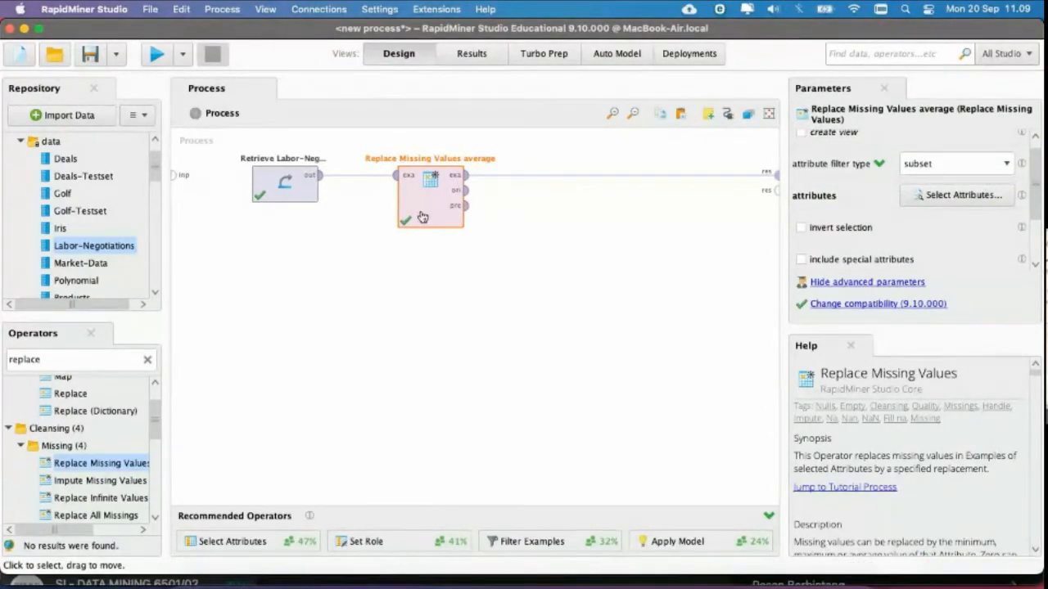
# Step: Add wage-inc-1st to the selected attributes of the Replace Missing Values average operator
pyautogui.click(941, 196)
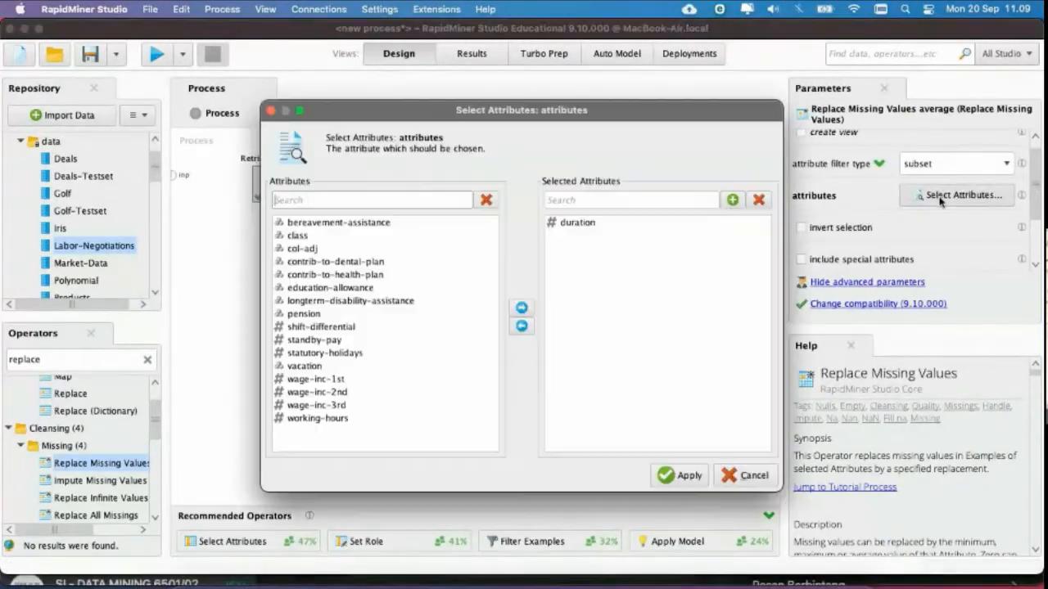
pyautogui.click(330, 382)
pyautogui.click(523, 308)
pyautogui.click(679, 475)
# Step: Run the process and examine the attribute statistics, including the histograms of wage-inc-2nd and wage-inc-1st
pyautogui.click(153, 59)
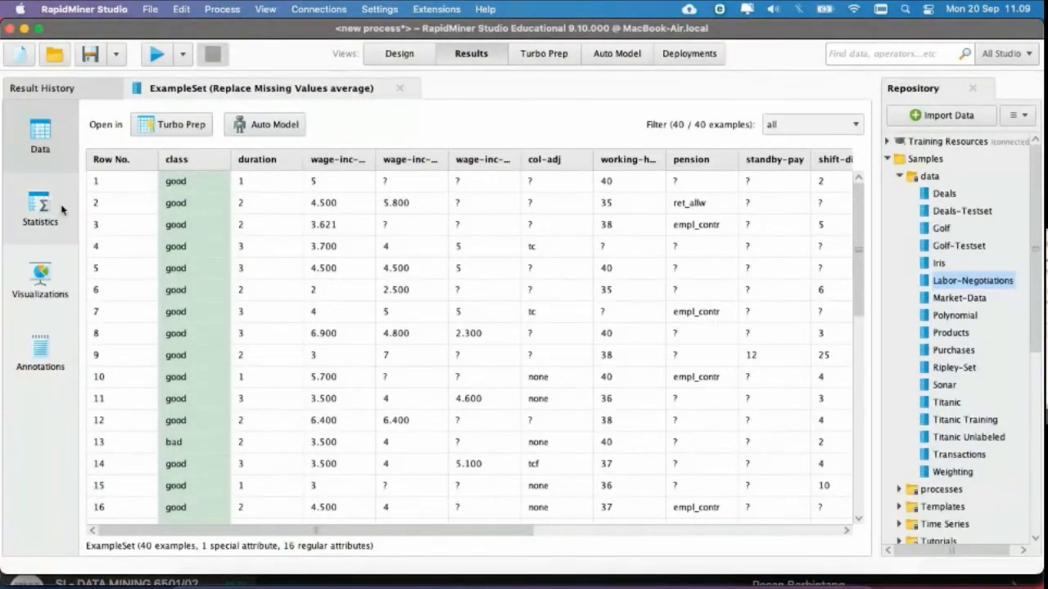
pyautogui.click(36, 208)
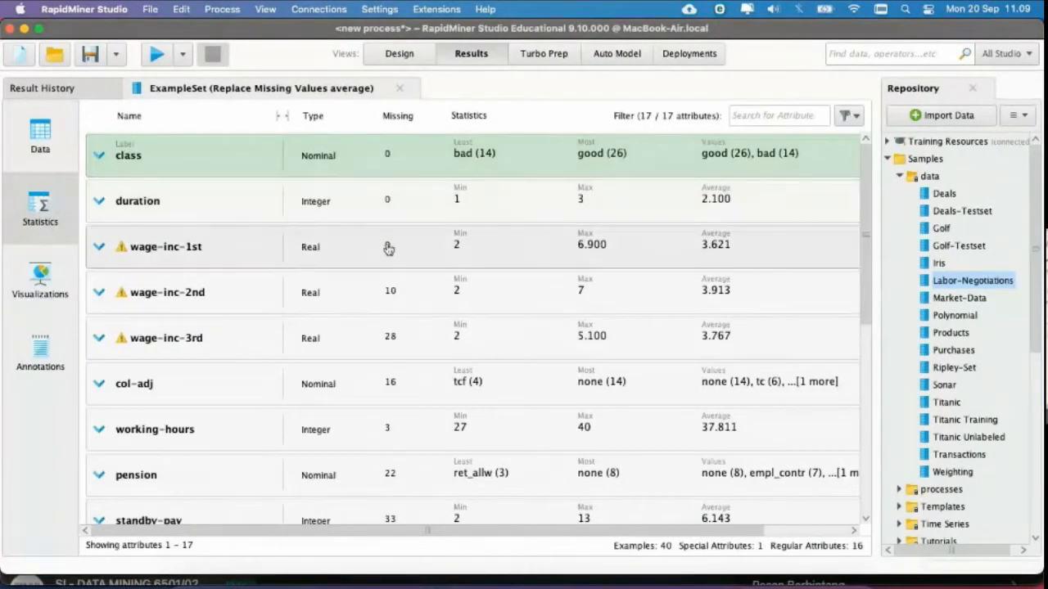
pyautogui.click(400, 54)
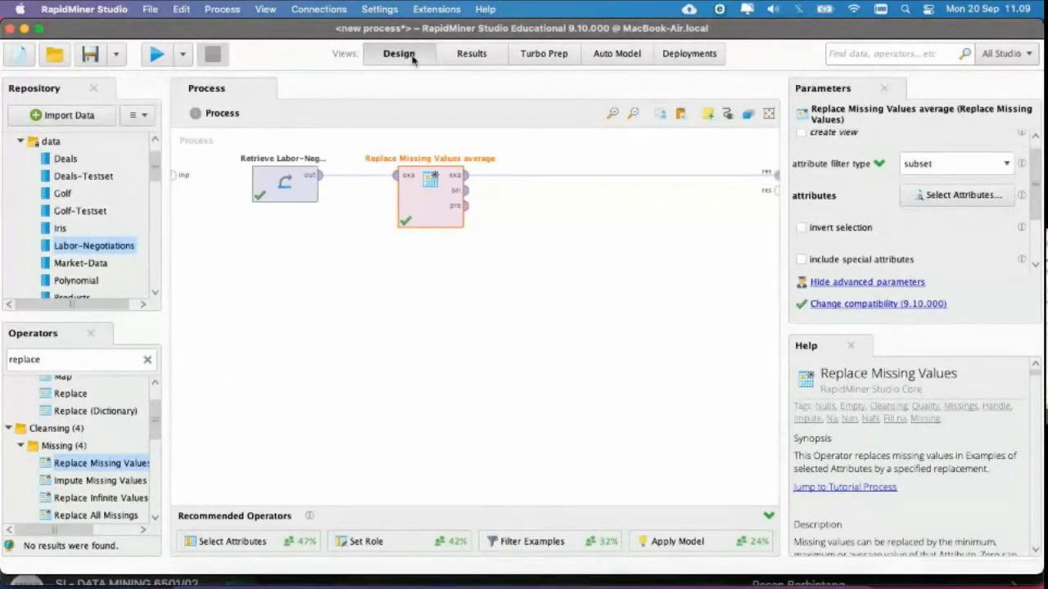
pyautogui.click(473, 54)
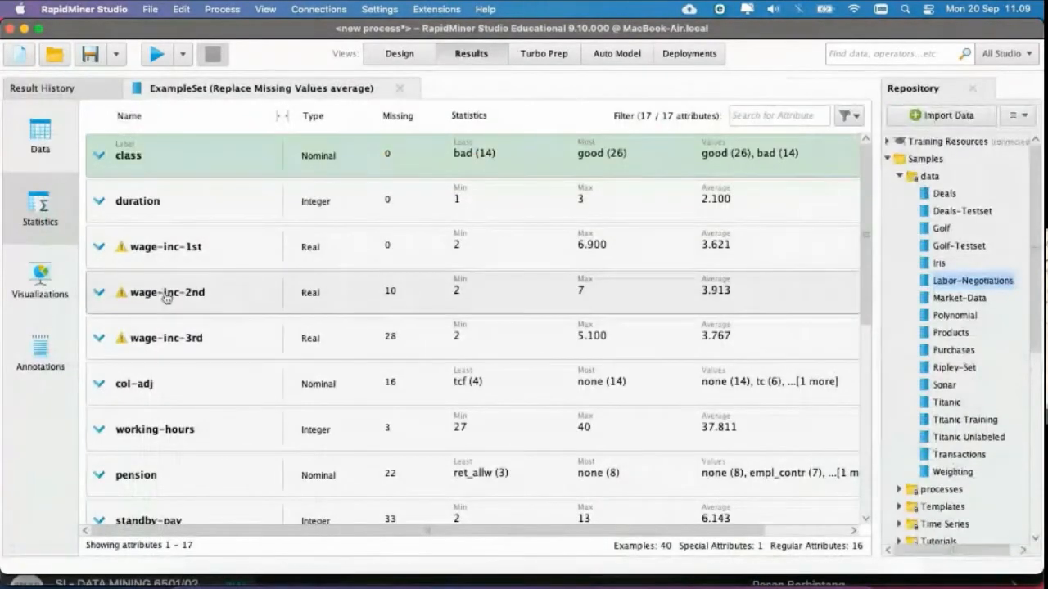
pyautogui.click(153, 309)
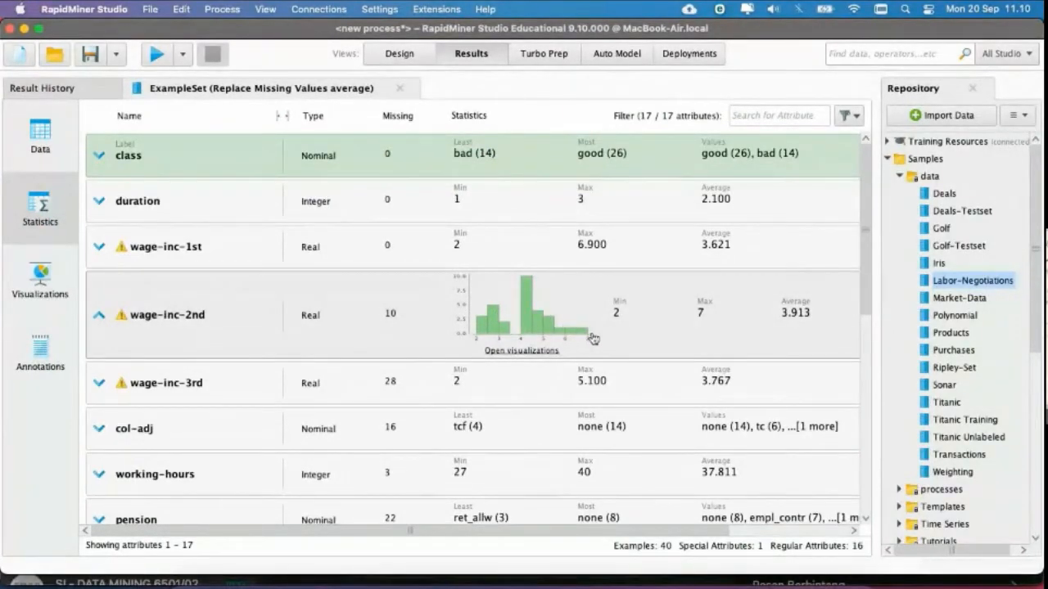
pyautogui.click(189, 259)
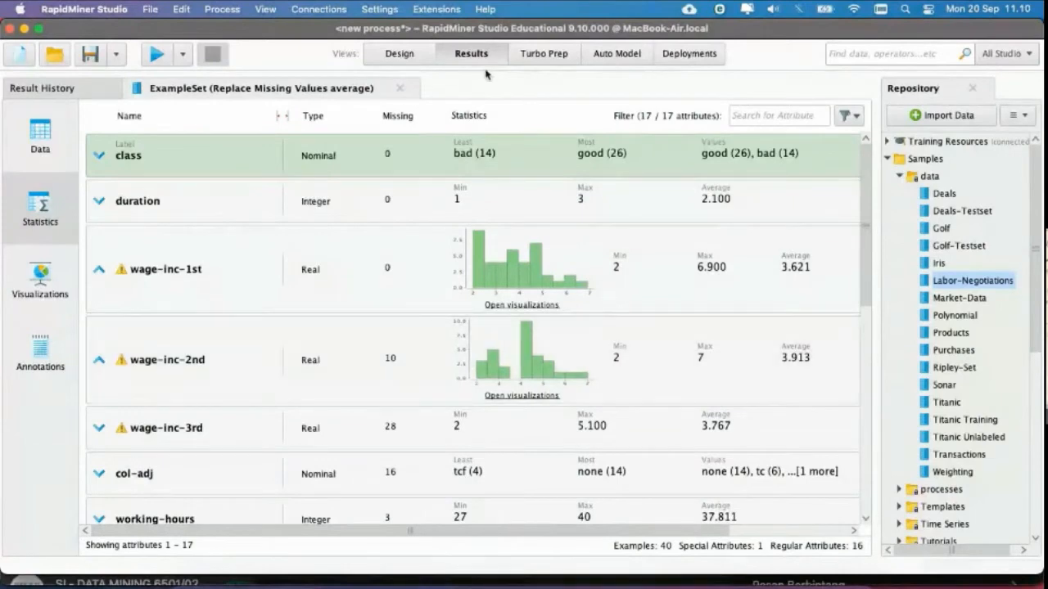
# Step: In the Replace Missing Values average operator's attribute selection, remove wage-inc-1st and add wage-inc-2nd
pyautogui.click(411, 62)
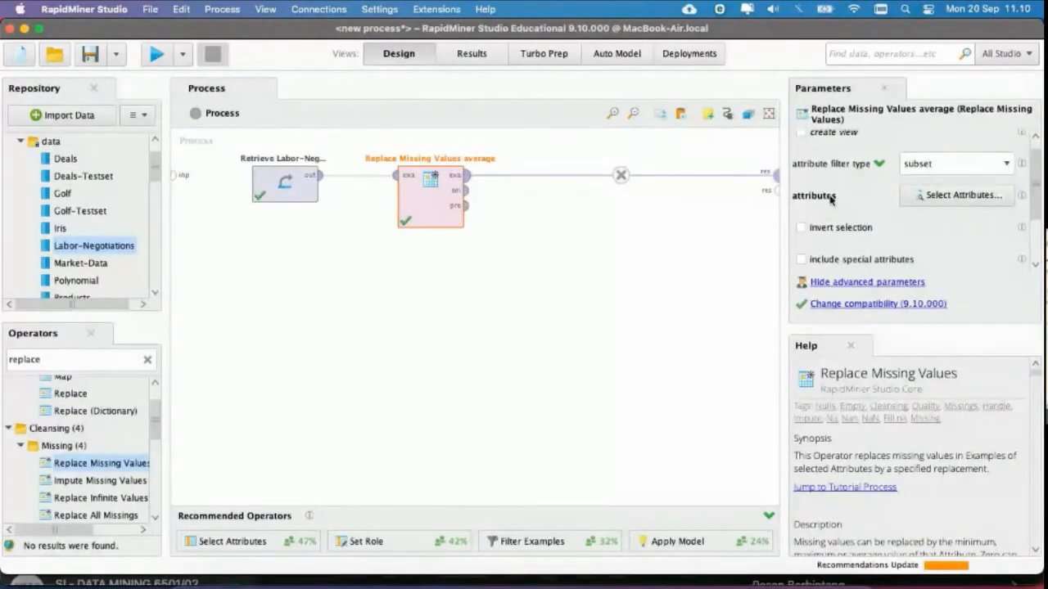
pyautogui.click(933, 193)
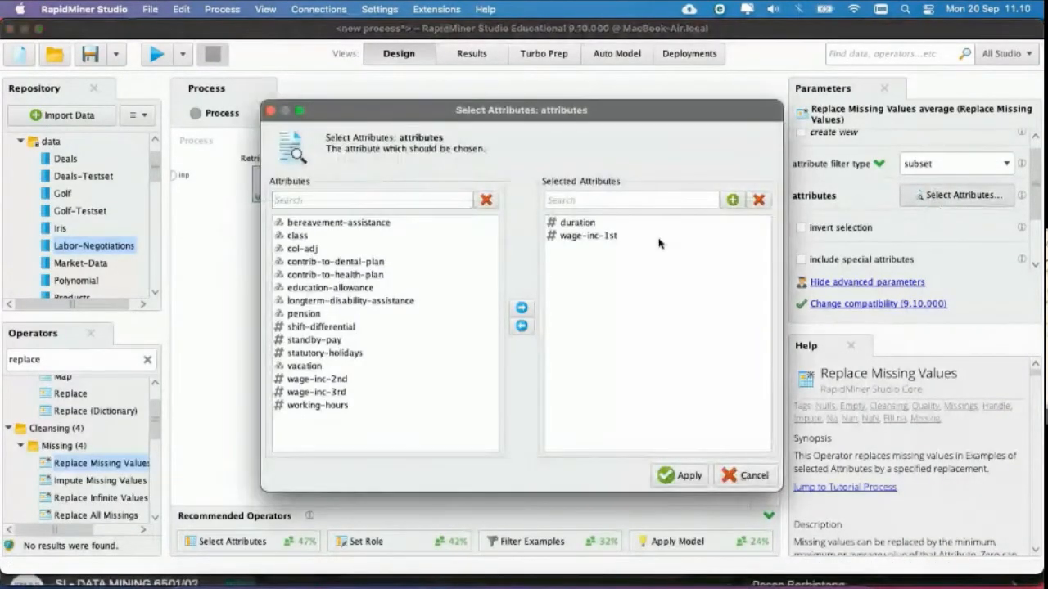
pyautogui.click(597, 237)
pyautogui.click(520, 326)
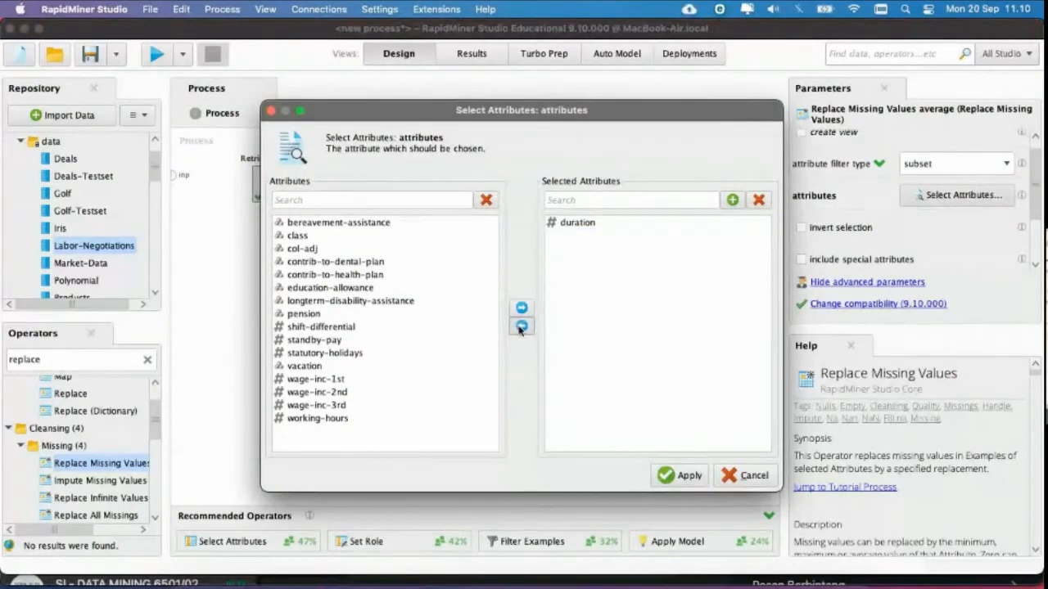
pyautogui.click(337, 392)
pyautogui.click(521, 308)
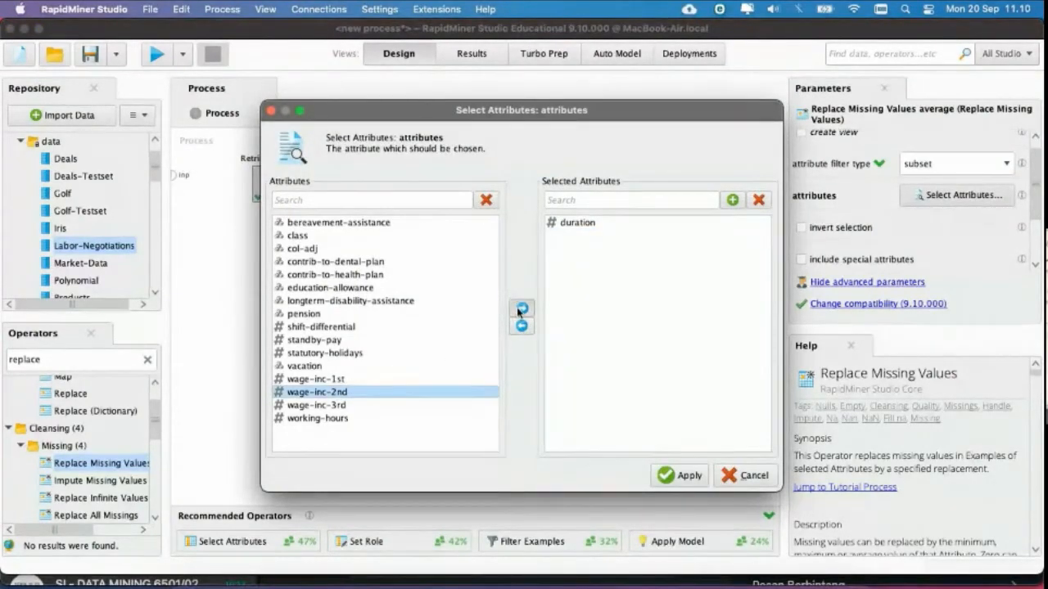
pyautogui.click(664, 475)
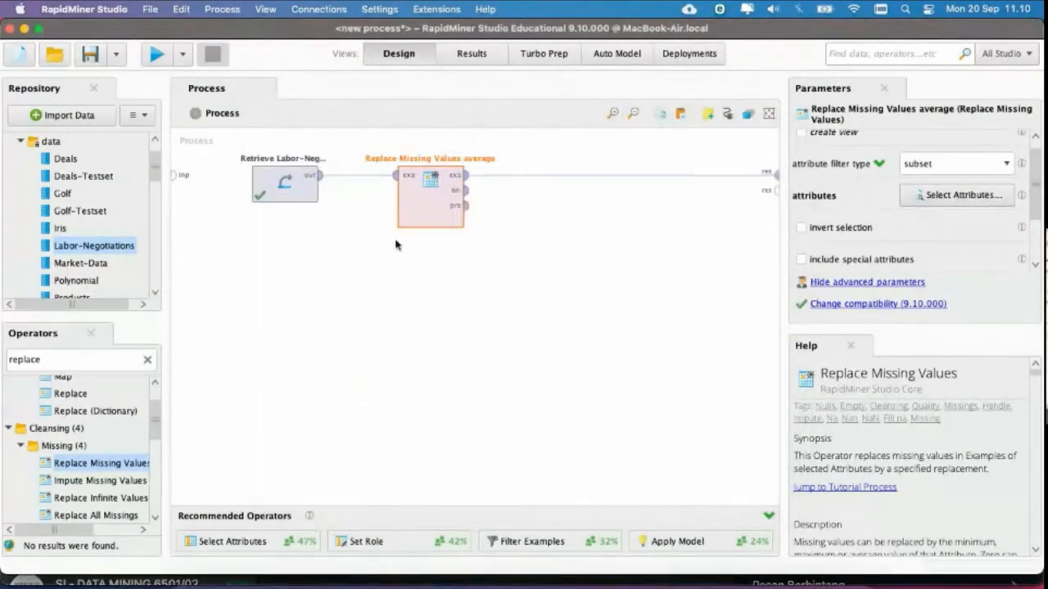
# Step: Rerun the process and compare the wage-inc-2nd and wage-inc-1st histograms in the statistics
pyautogui.click(156, 54)
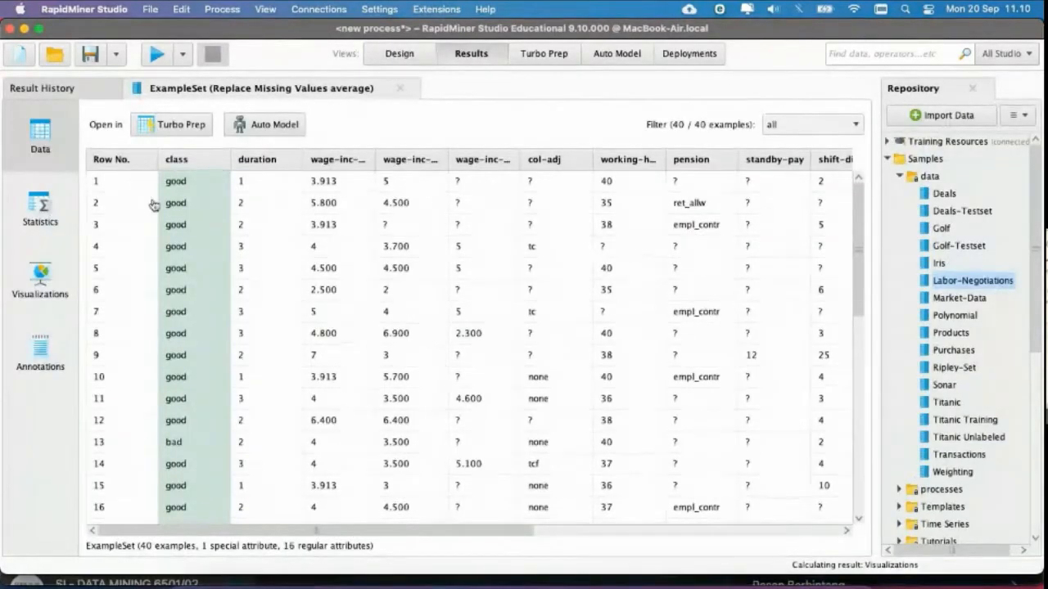
pyautogui.click(44, 205)
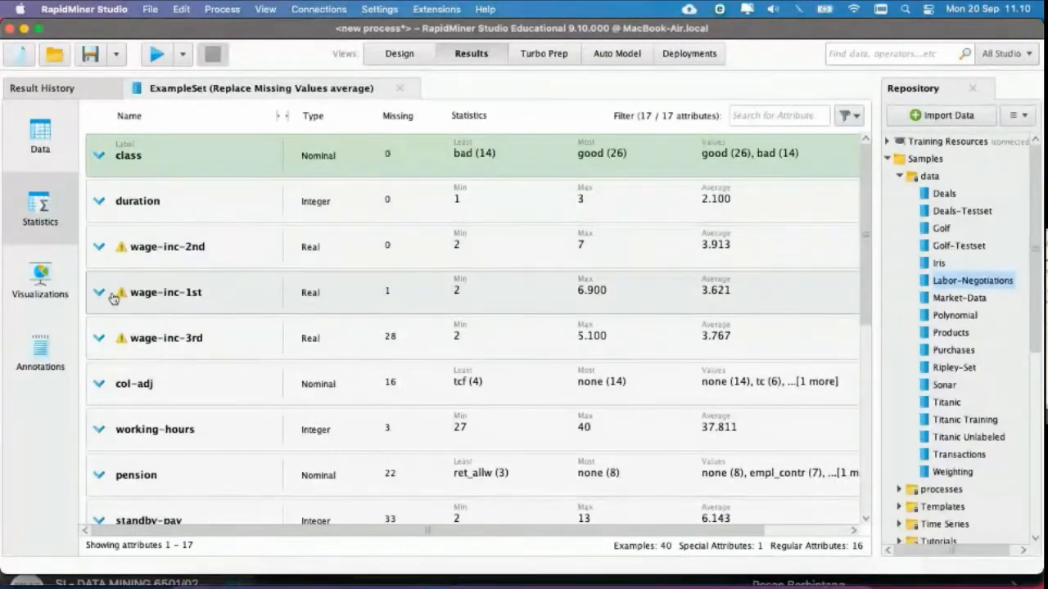
pyautogui.click(114, 248)
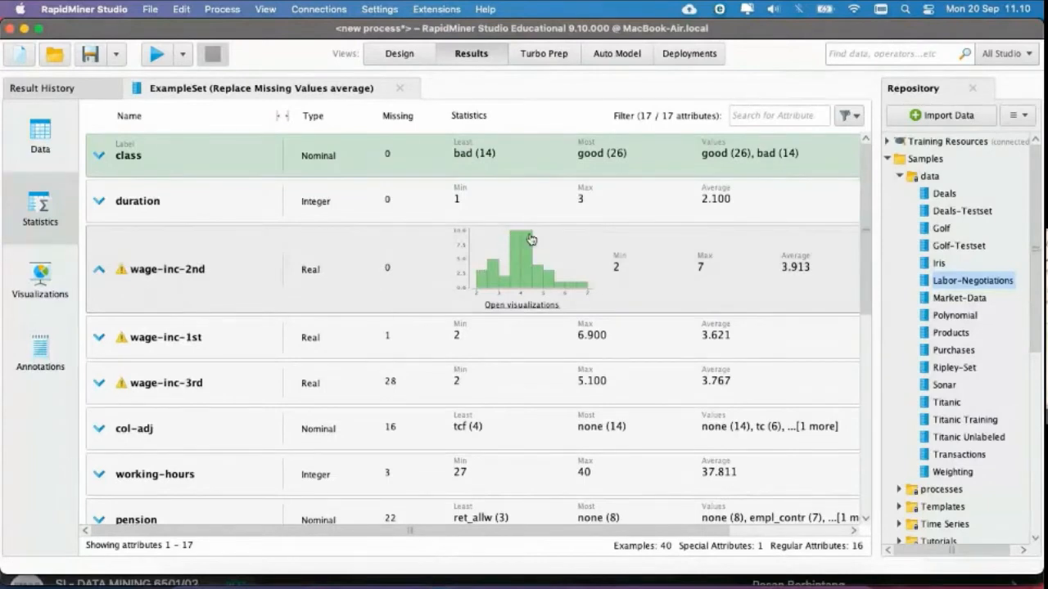
pyautogui.click(167, 345)
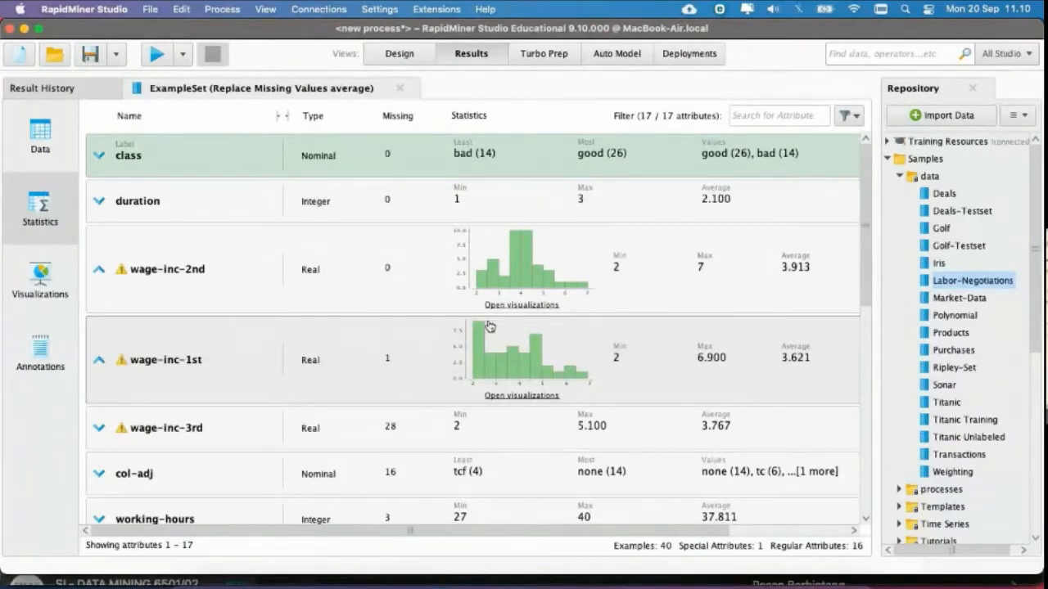
# Step: Insert a second Replace Missing Values operator after the average one and rename it "Replace Missing Values minimum"
pyautogui.click(408, 56)
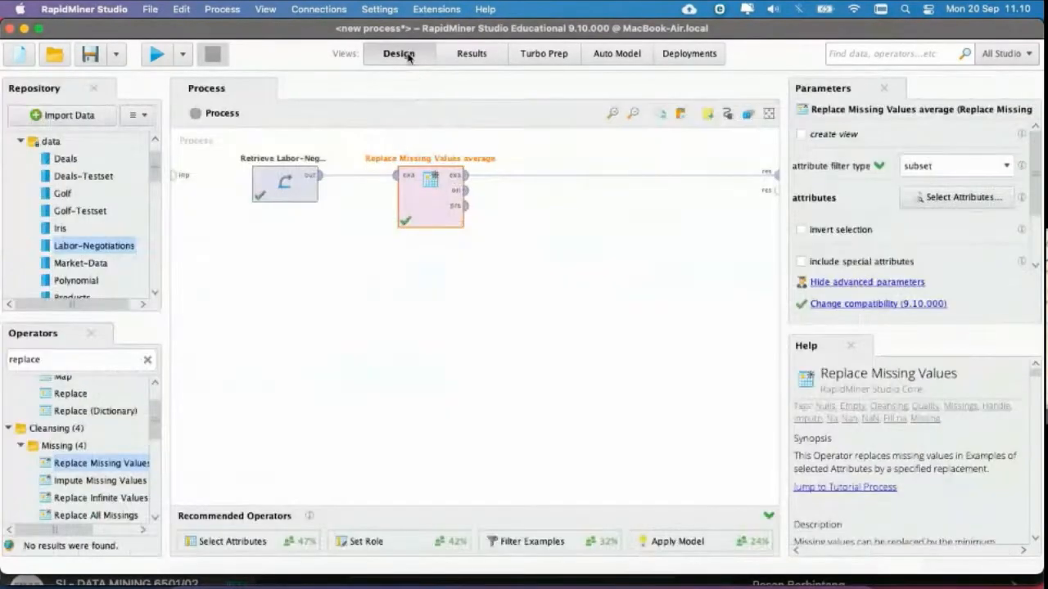
pyautogui.moveTo(99, 467); pyautogui.dragTo(569, 175)
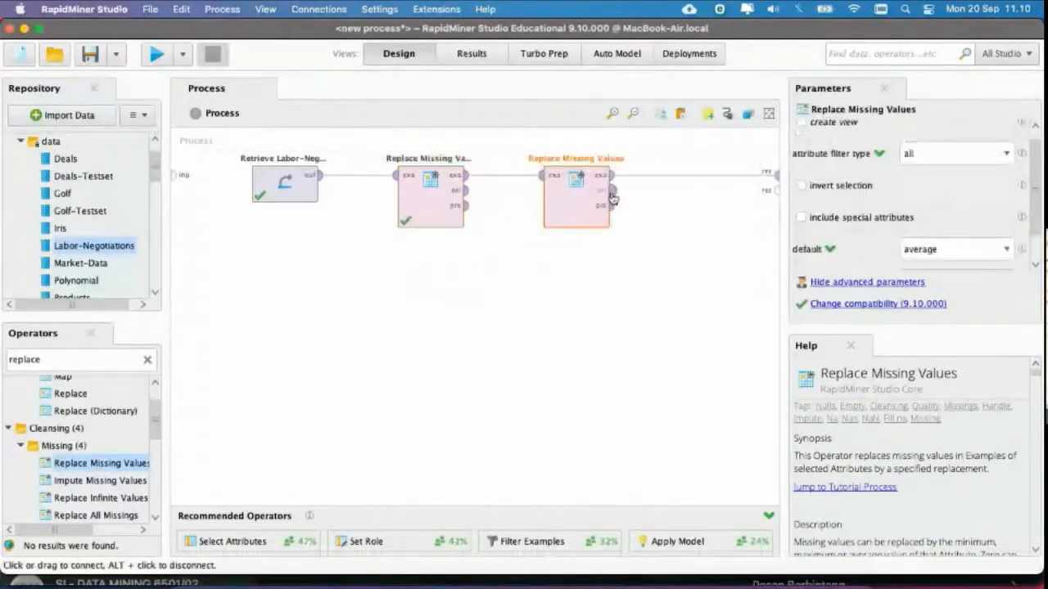
pyautogui.rightClick(574, 203)
pyautogui.click(613, 251)
pyautogui.press('Right')
pyautogui.write('minimum')
pyautogui.press('Return')
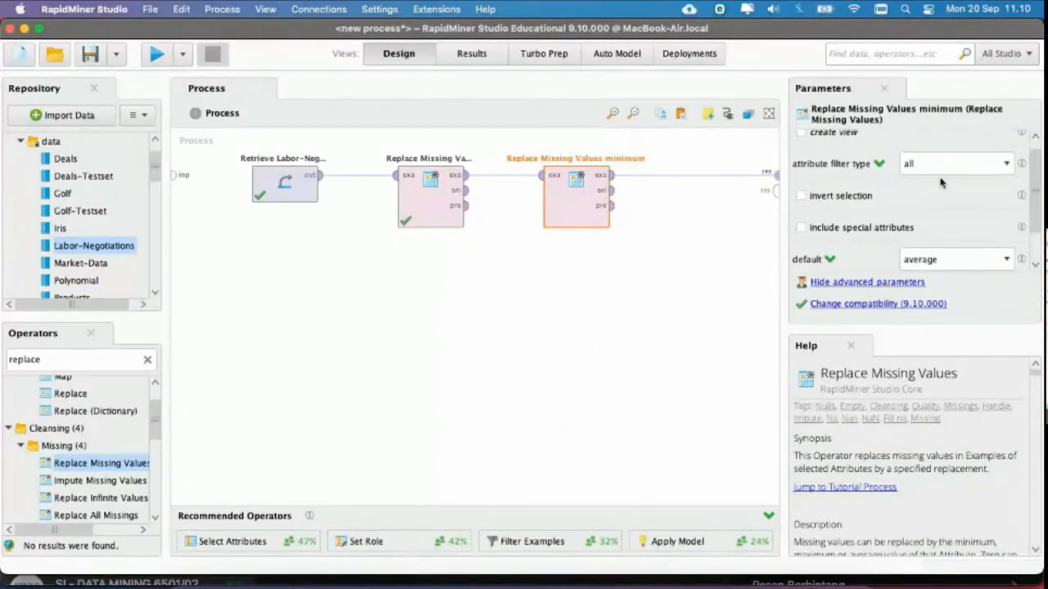
# Step: Set the minimum operator's attribute filter type to subset and select only wage-inc-1st
pyautogui.click(953, 168)
pyautogui.click(938, 203)
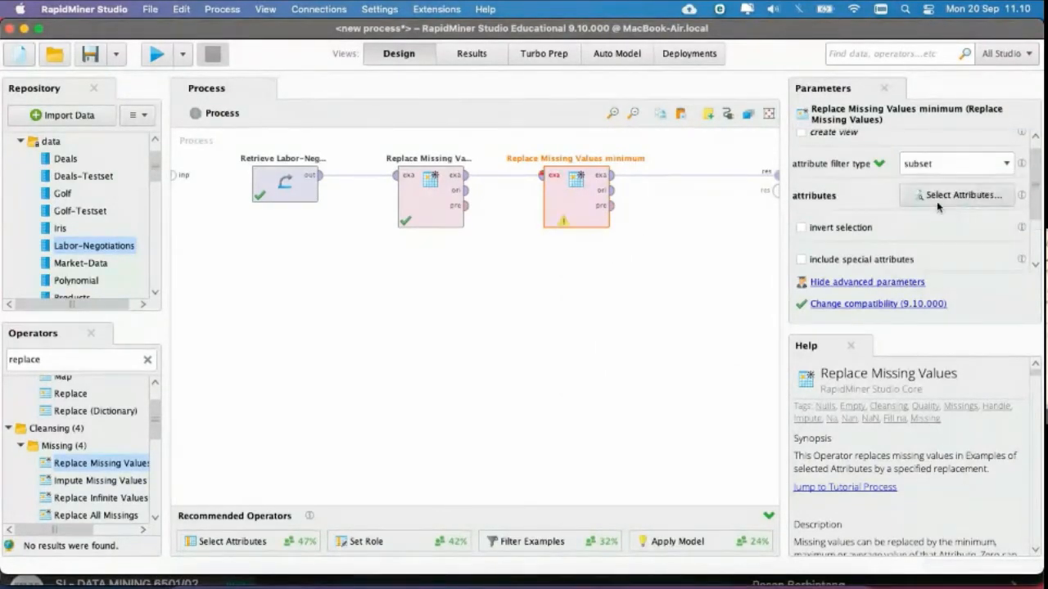
pyautogui.click(938, 205)
pyautogui.click(337, 393)
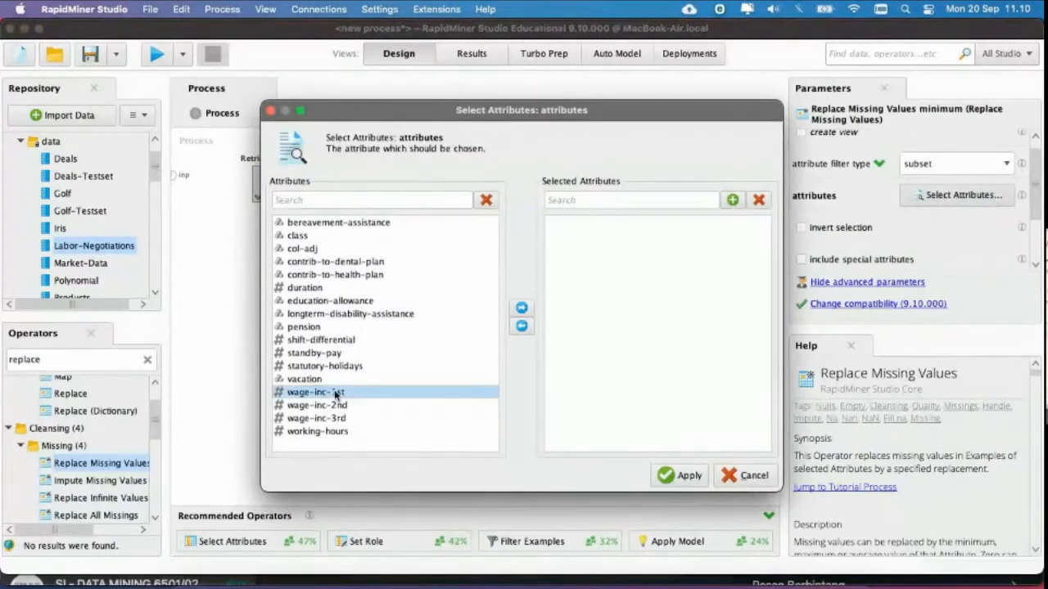
pyautogui.click(521, 311)
pyautogui.click(679, 474)
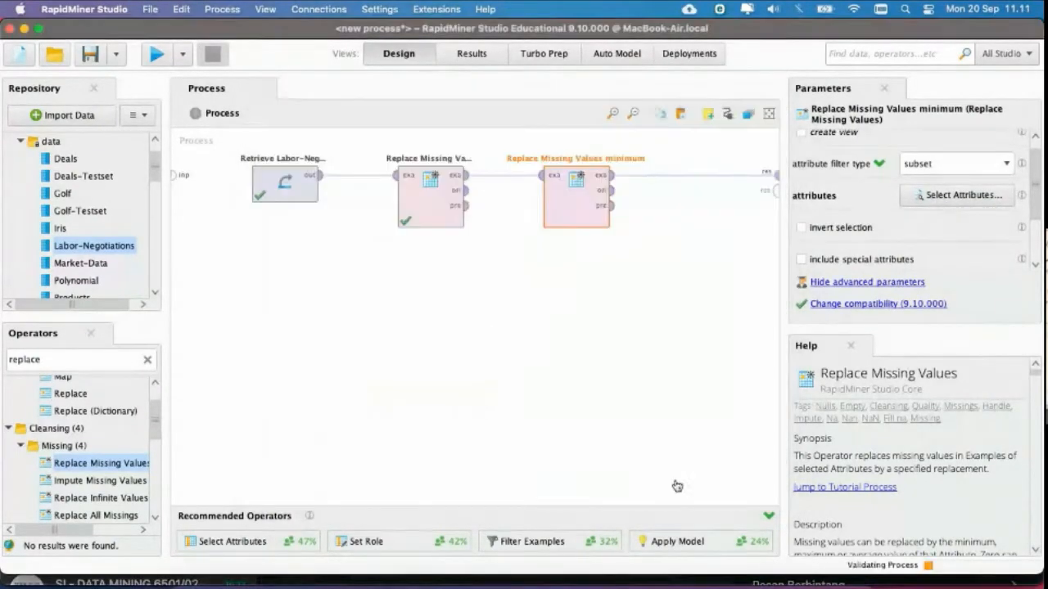
# Step: Set the default replacement of the Replace Missing Values minimum operator to minimum
pyautogui.scroll(-3, 865, 236)
pyautogui.click(941, 217)
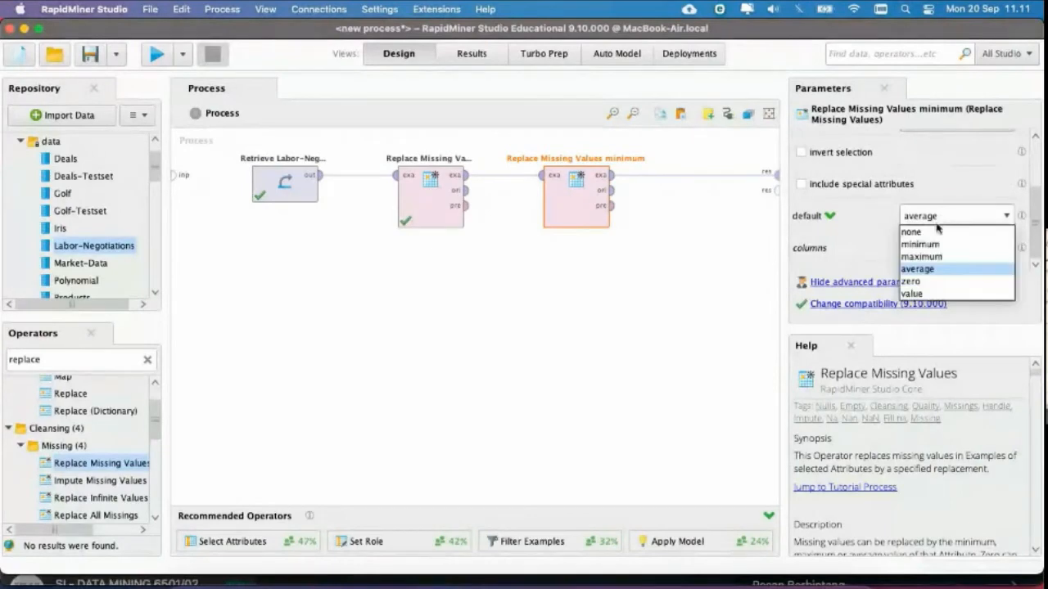
pyautogui.click(920, 244)
pyautogui.click(740, 312)
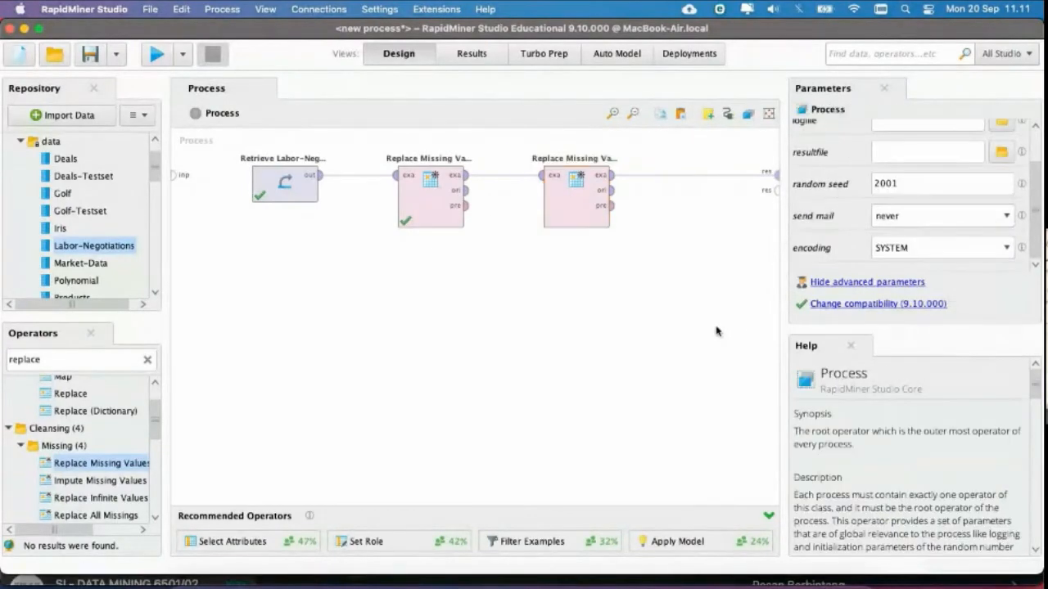
# Step: Run the process with both operators and inspect the wage-inc-1st and wage-inc-3rd histograms in the statistics
pyautogui.click(155, 54)
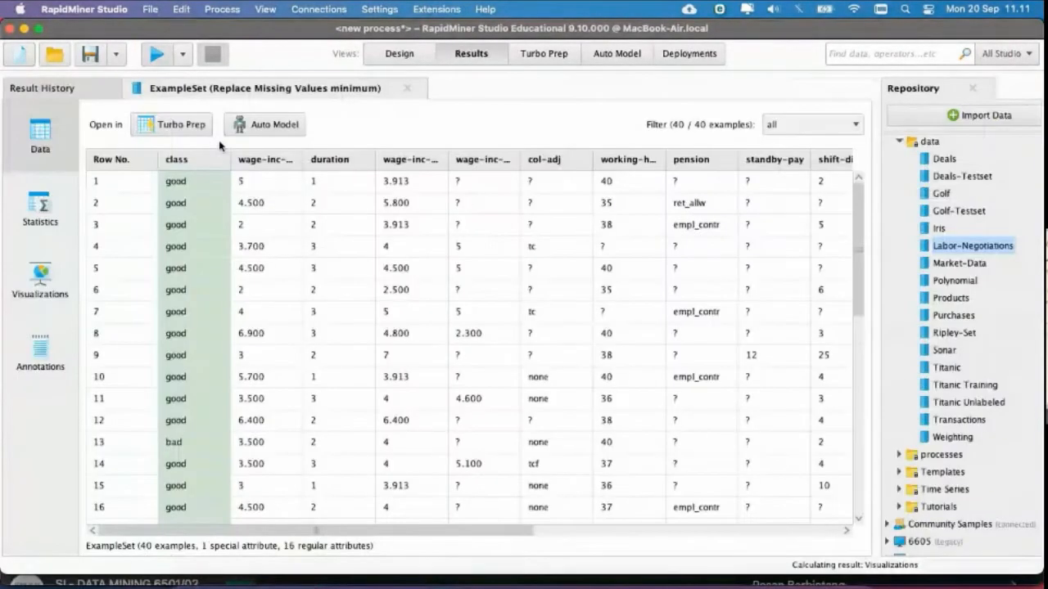
pyautogui.click(40, 214)
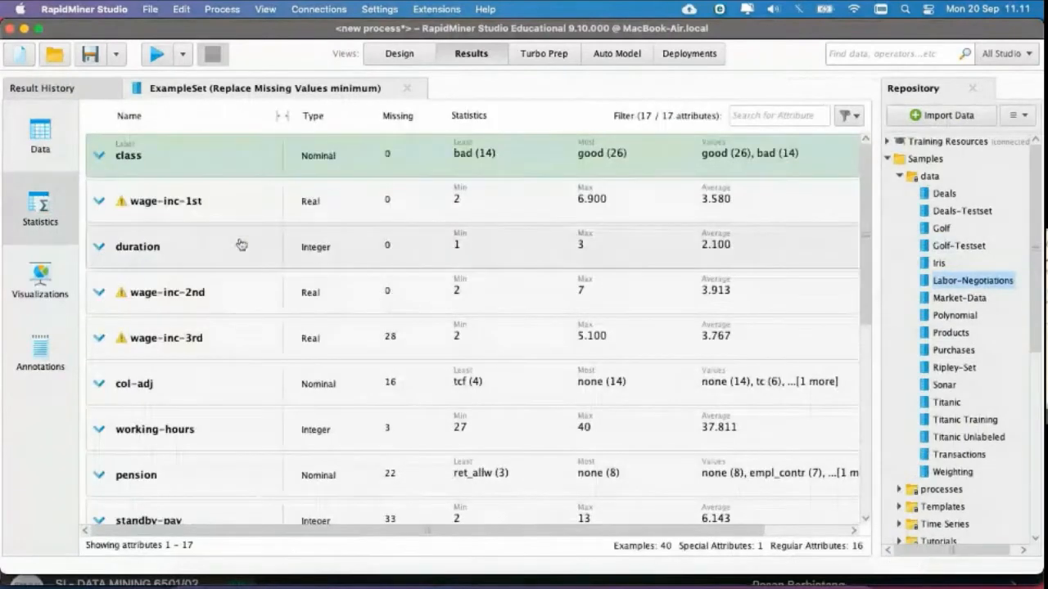
pyautogui.click(185, 211)
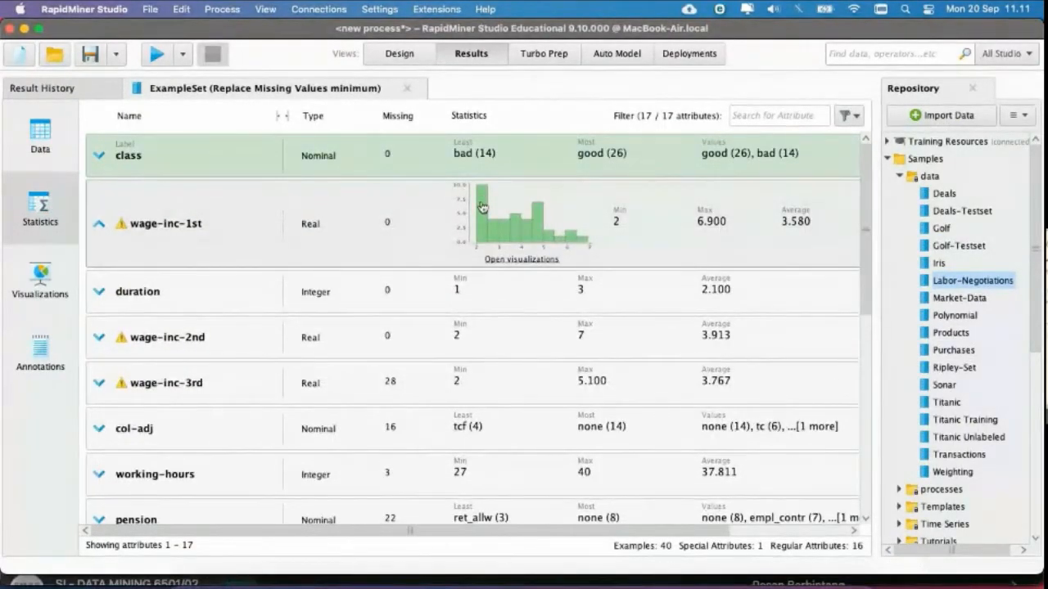
pyautogui.click(113, 388)
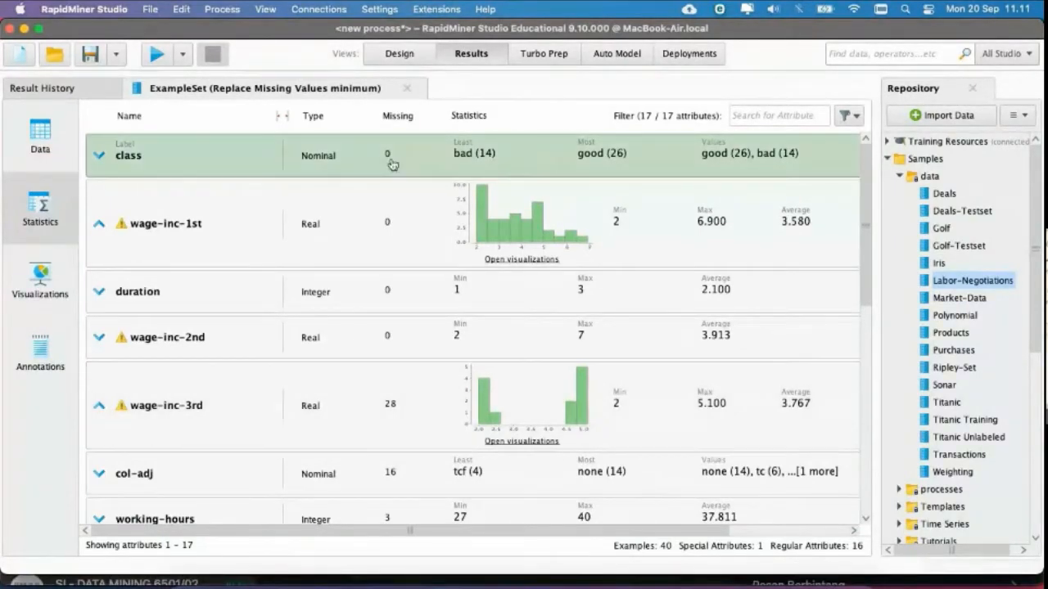
# Step: Add wage-inc-3rd to the selected attributes of the Replace Missing Values average operator
pyautogui.click(400, 54)
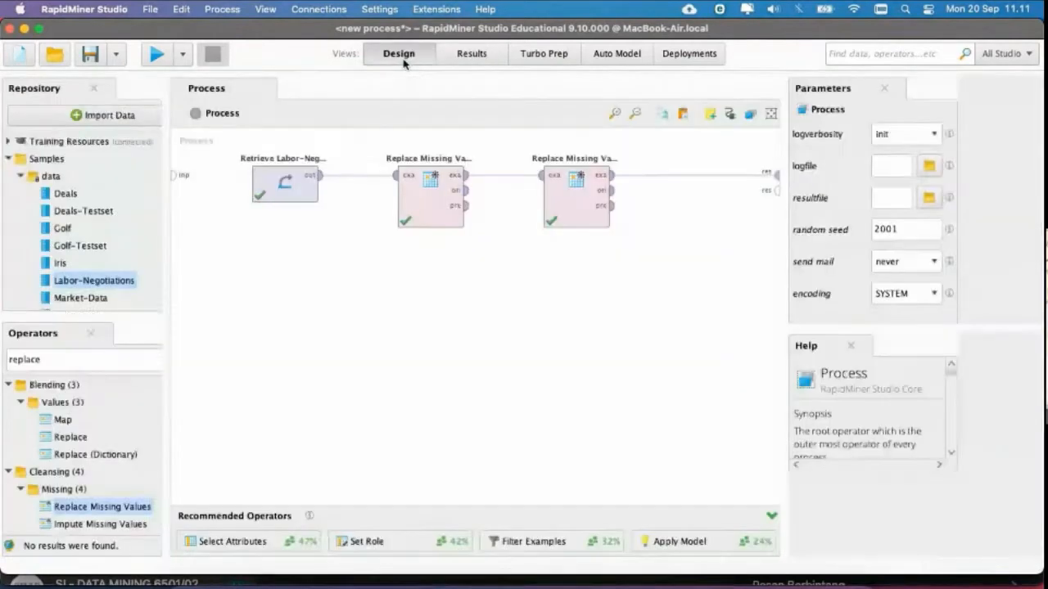
pyautogui.click(432, 205)
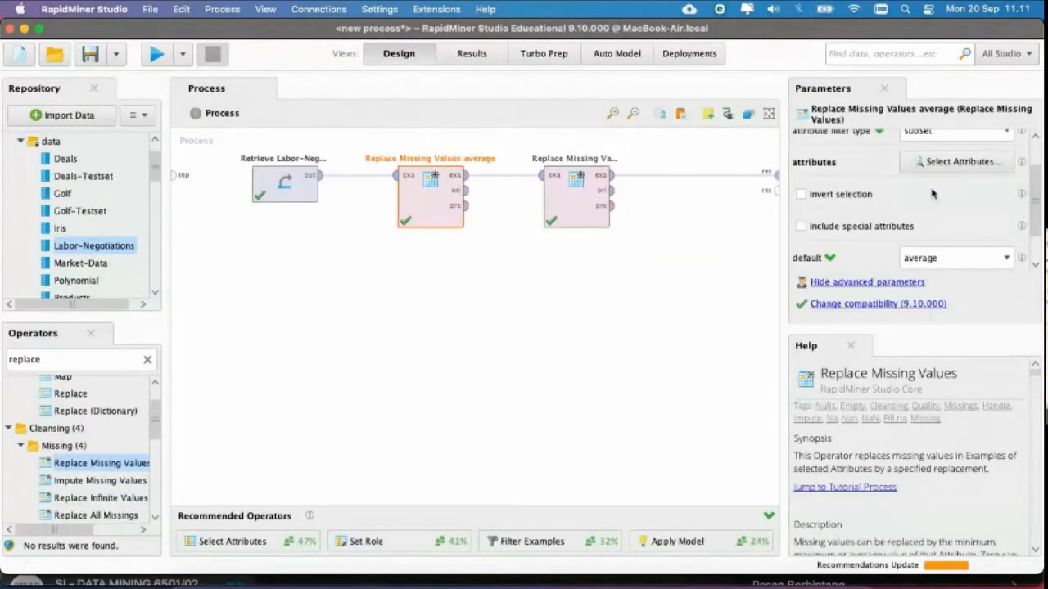
pyautogui.click(959, 163)
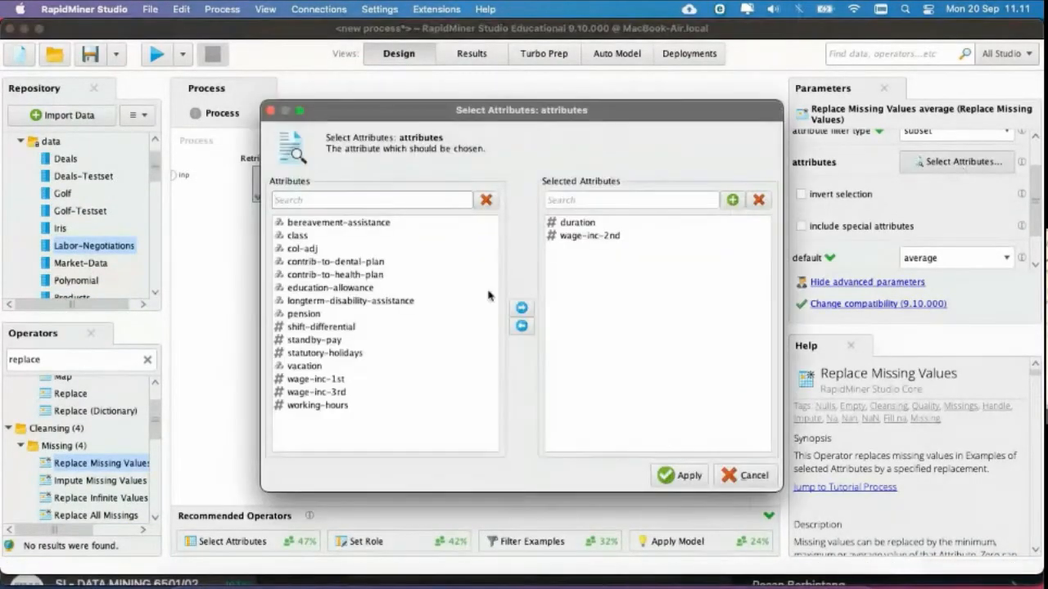
pyautogui.click(331, 394)
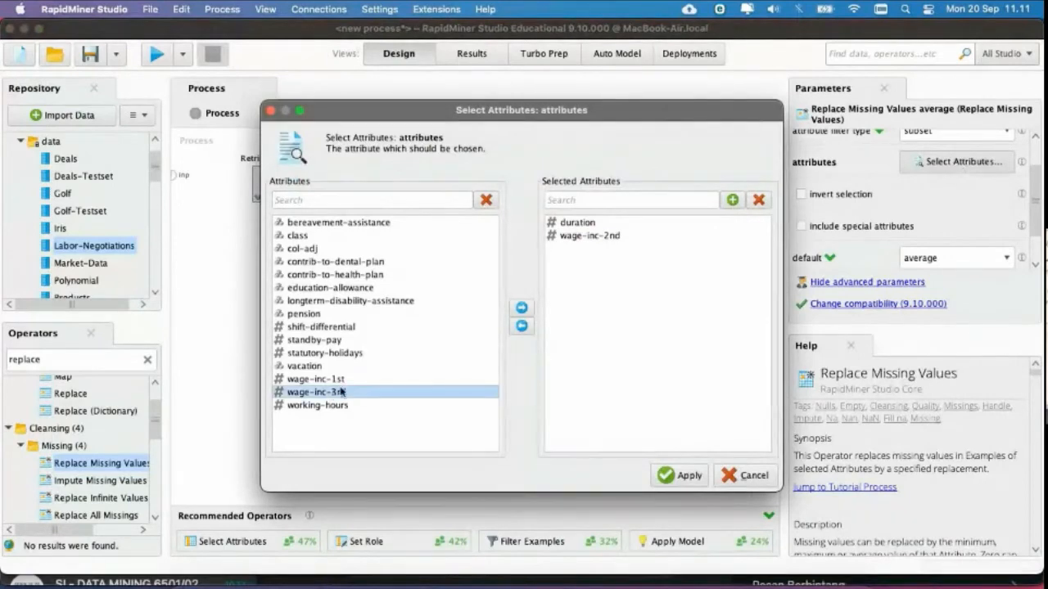
pyautogui.click(521, 308)
pyautogui.click(679, 475)
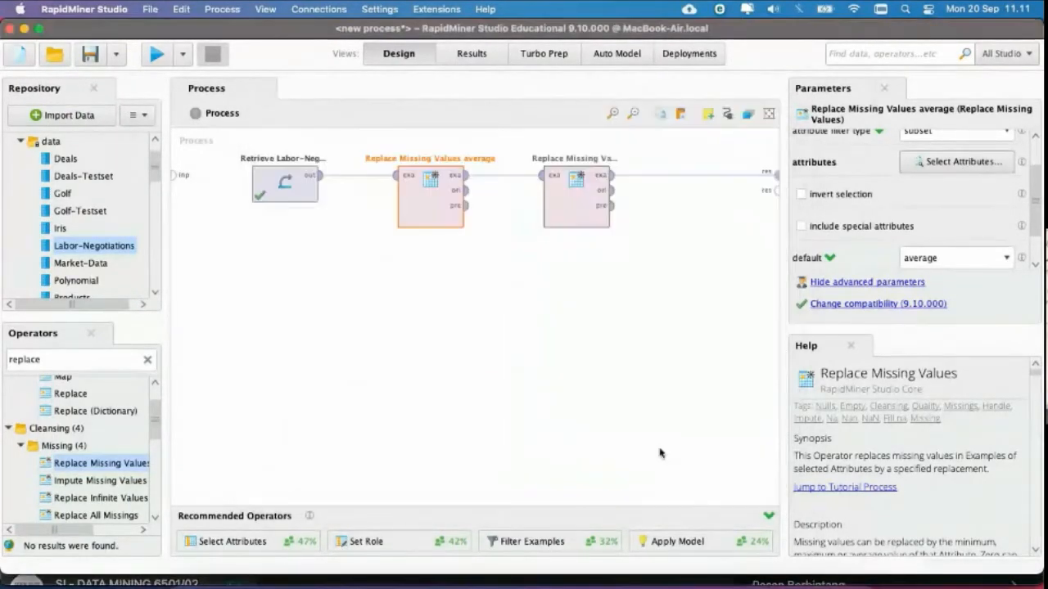
# Step: Check which attributes the Replace Missing Values minimum operator has selected, and run the process again
pyautogui.click(591, 205)
pyautogui.click(908, 164)
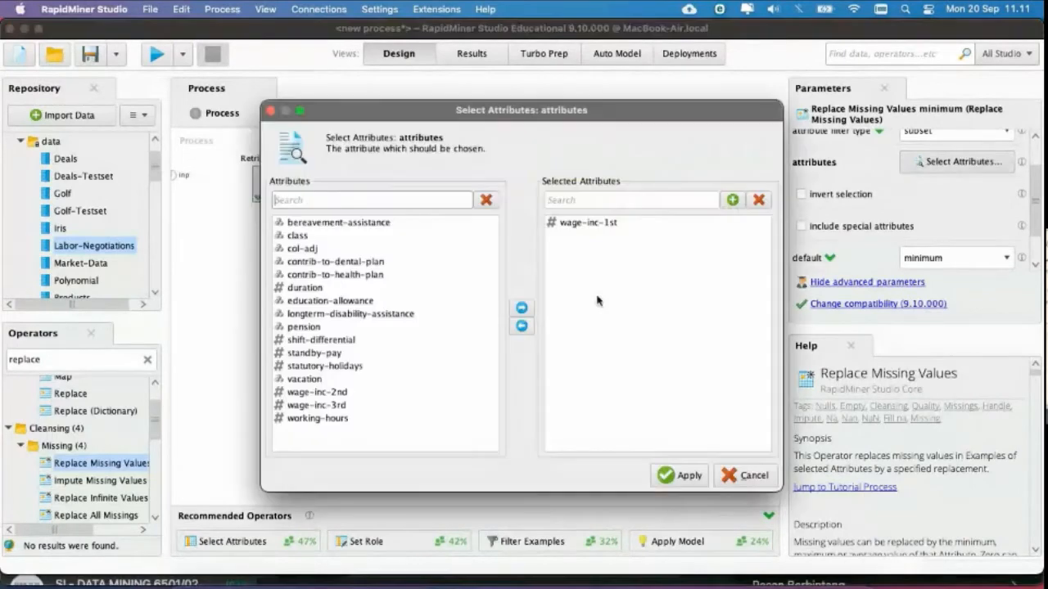
pyautogui.click(681, 475)
pyautogui.click(155, 54)
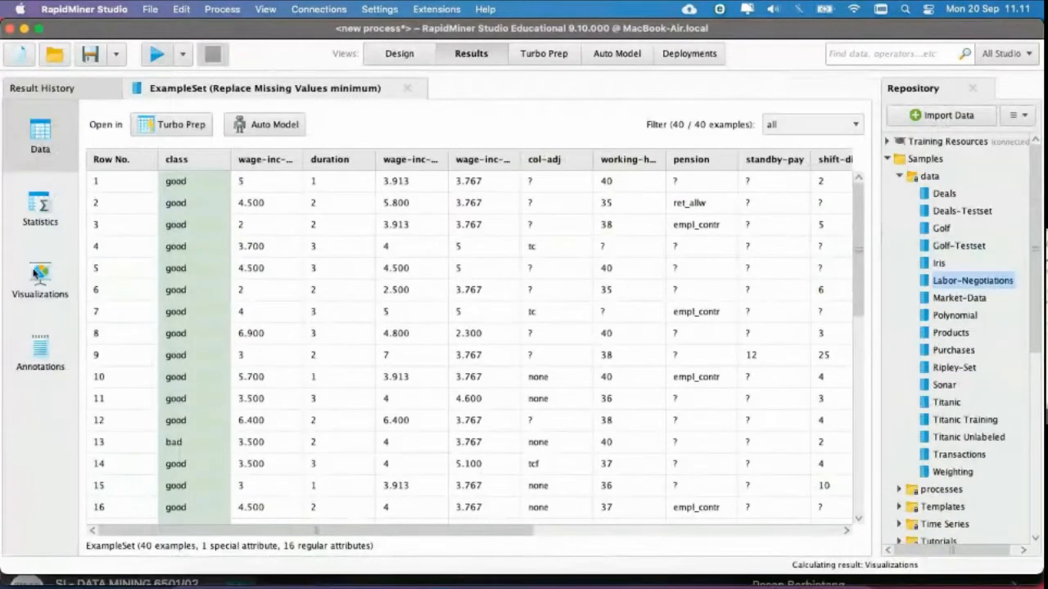
# Step: Inspect the col-adj distribution in the statistics and open its bar chart to compare the category counts
pyautogui.click(41, 209)
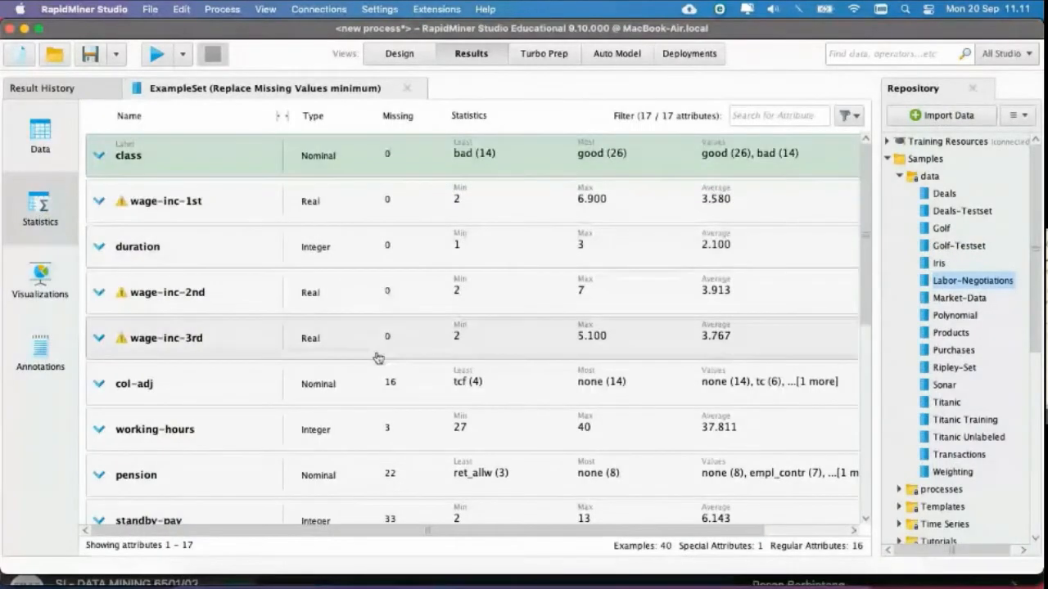
pyautogui.click(124, 390)
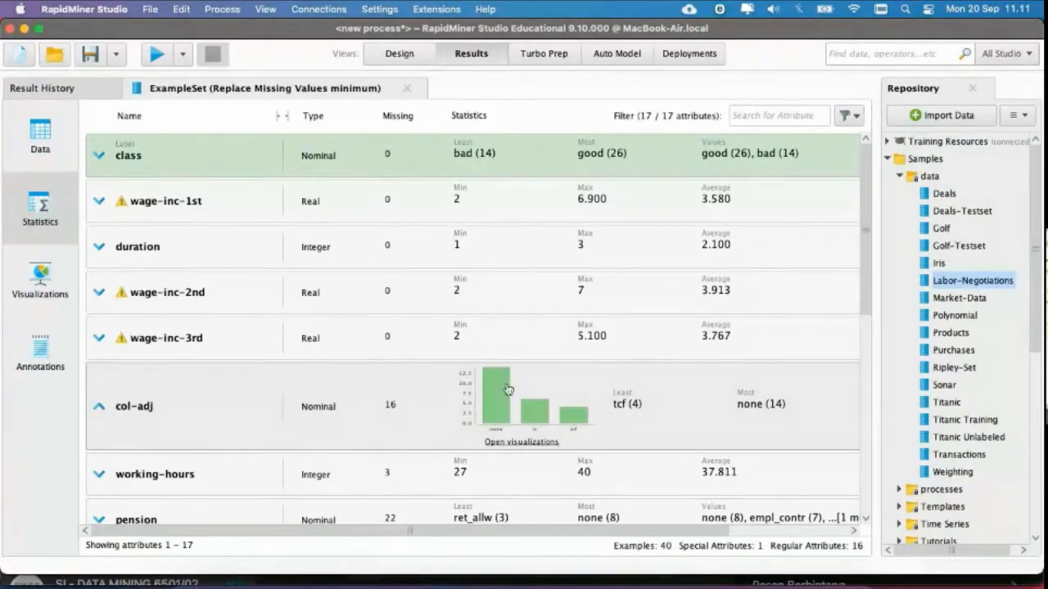
pyautogui.click(492, 444)
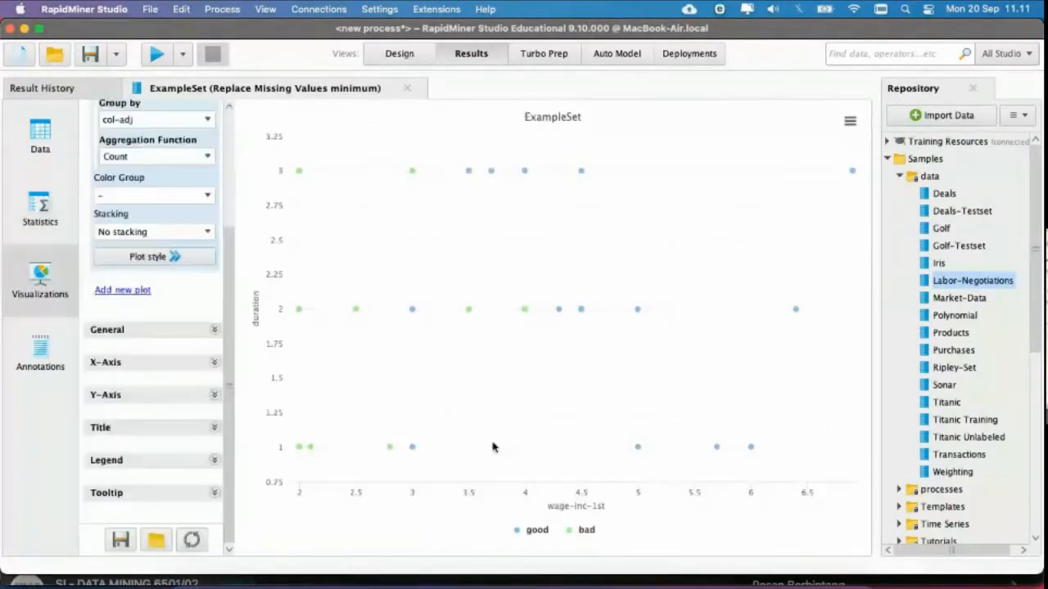
pyautogui.moveTo(392, 452)
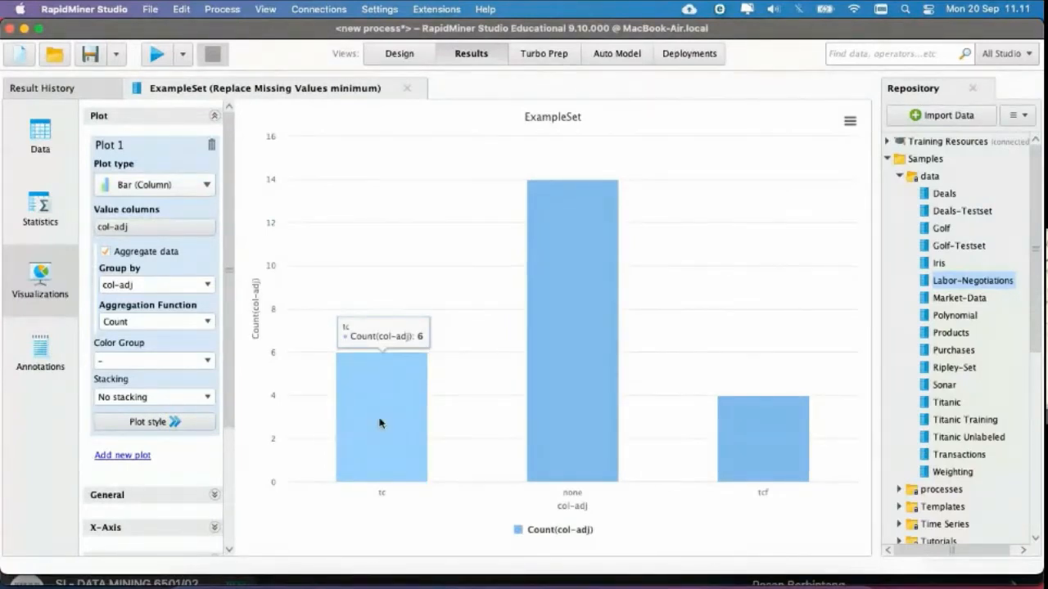
# Step: Run the process again and examine the missing col-adj values in both the statistics and the data table
pyautogui.click(393, 55)
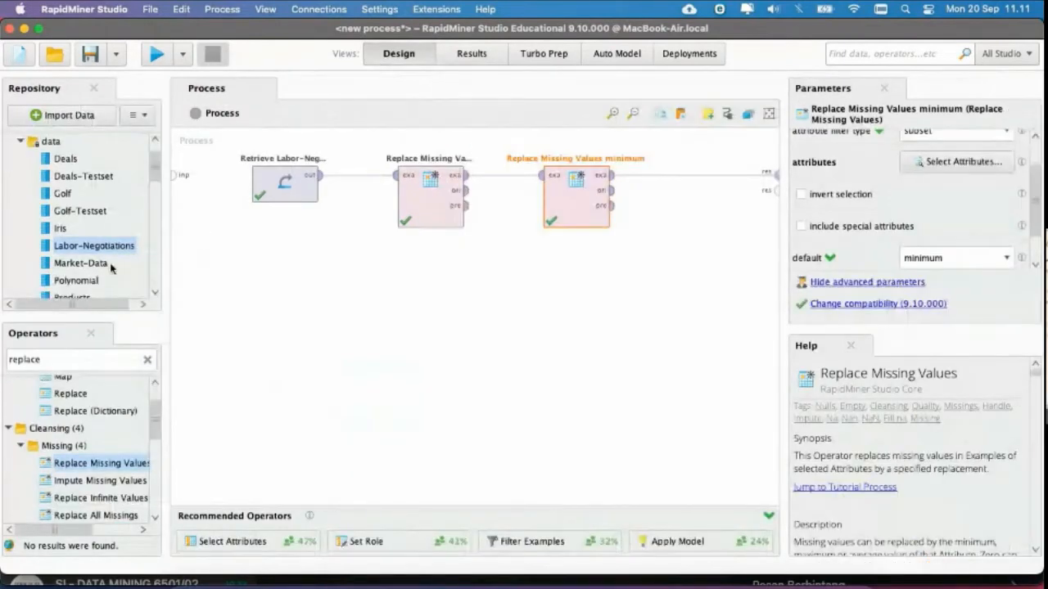
pyautogui.click(158, 55)
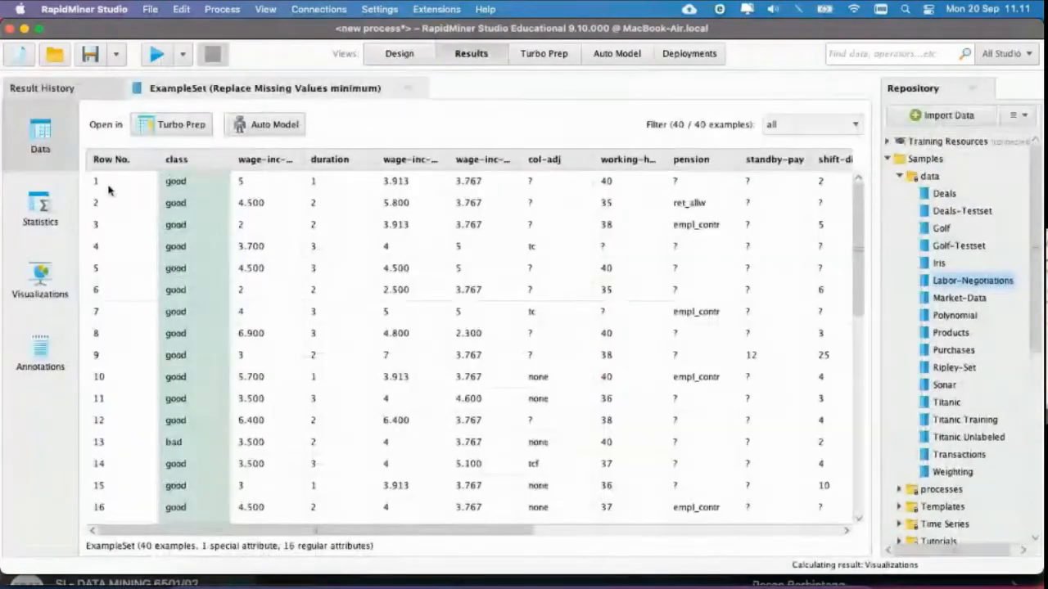
pyautogui.click(41, 214)
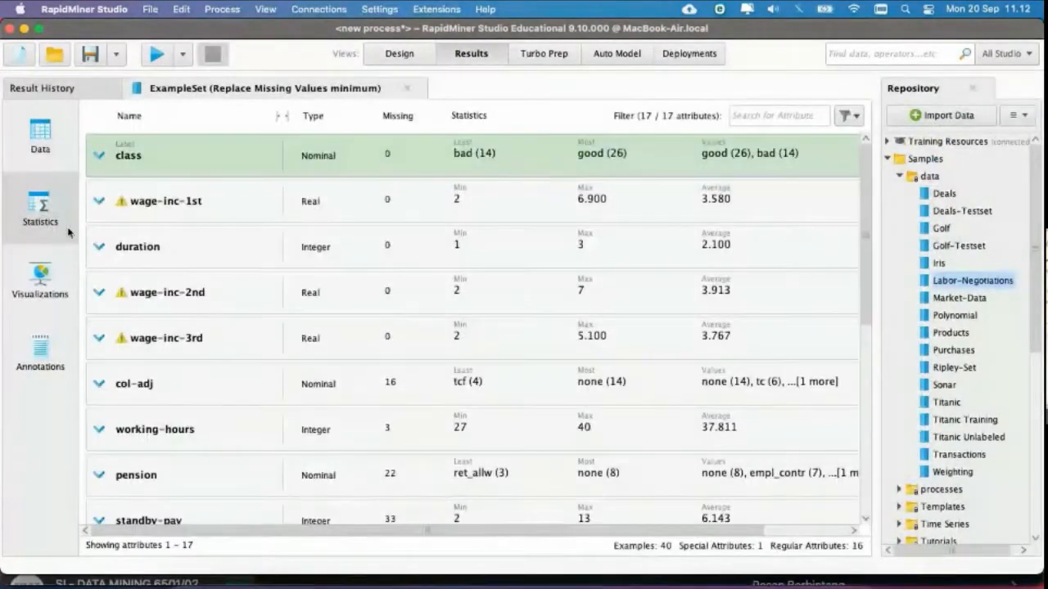
pyautogui.scroll(-1, 147, 352)
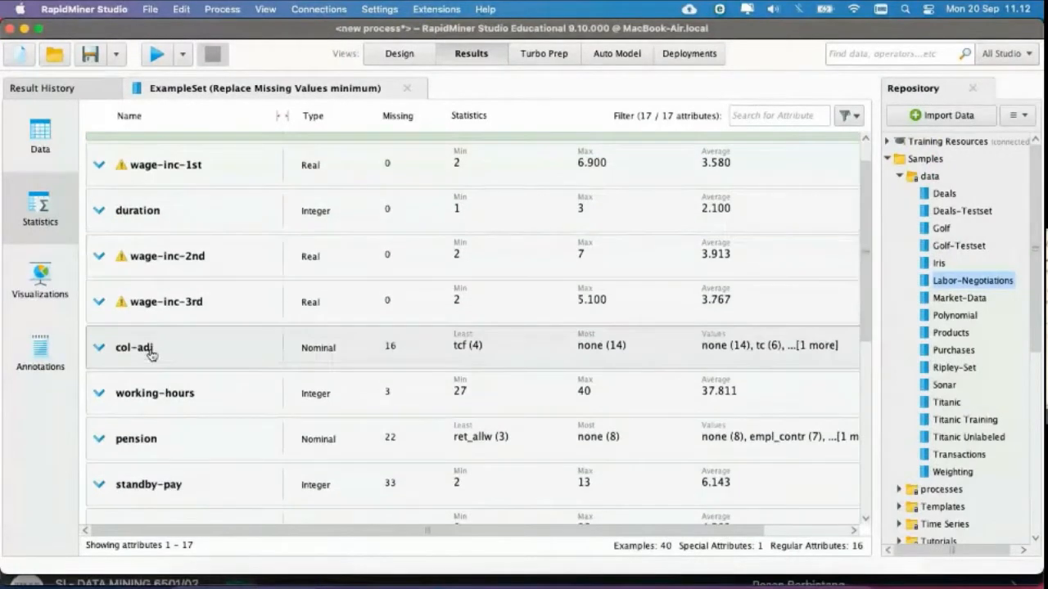
pyautogui.click(37, 149)
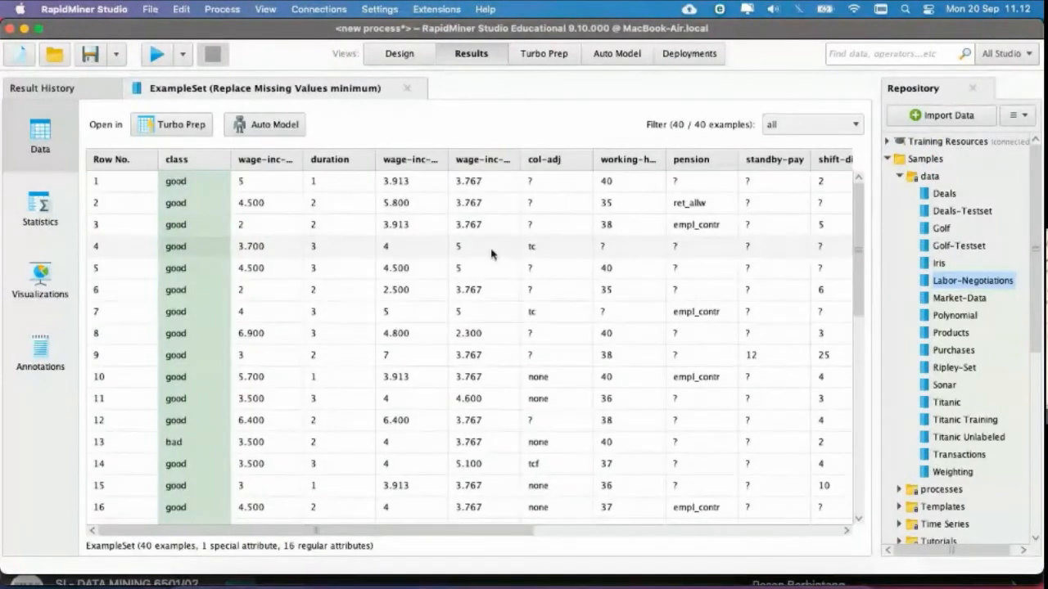
pyautogui.scroll(-3, 545, 435)
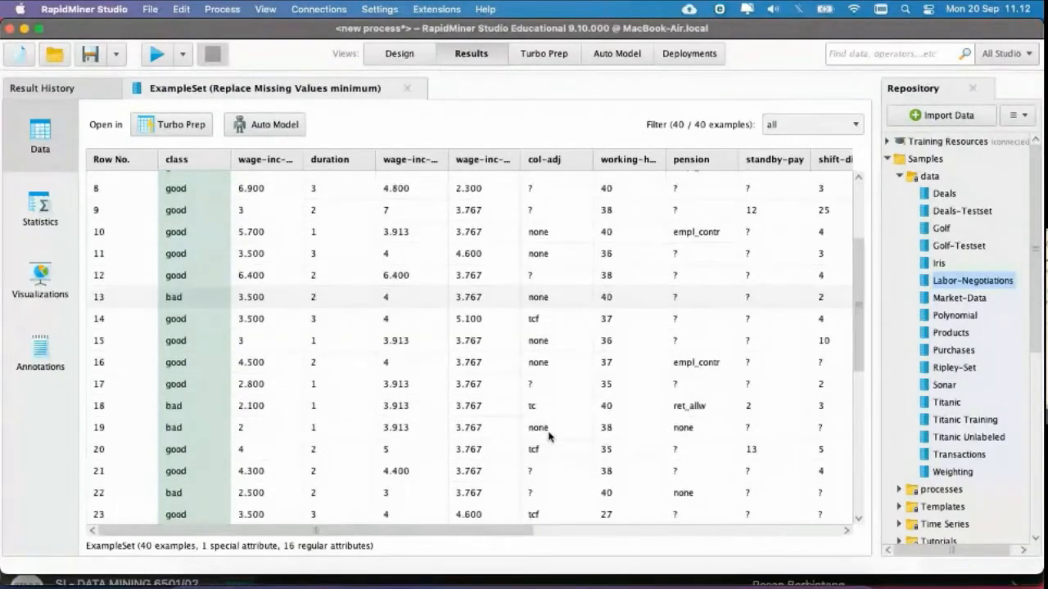
pyautogui.scroll(4, 550, 435)
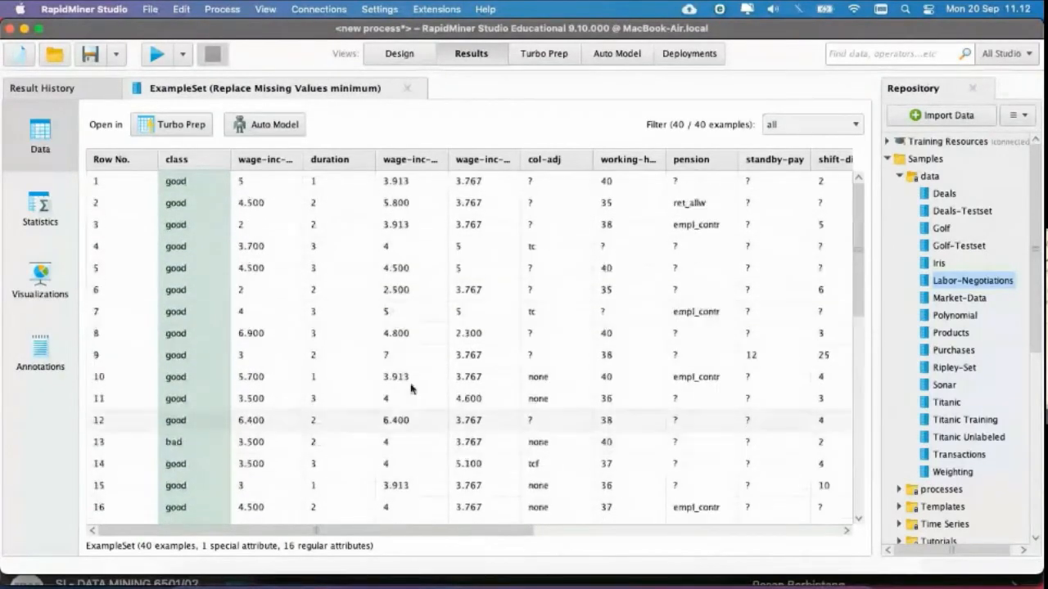
pyautogui.click(40, 209)
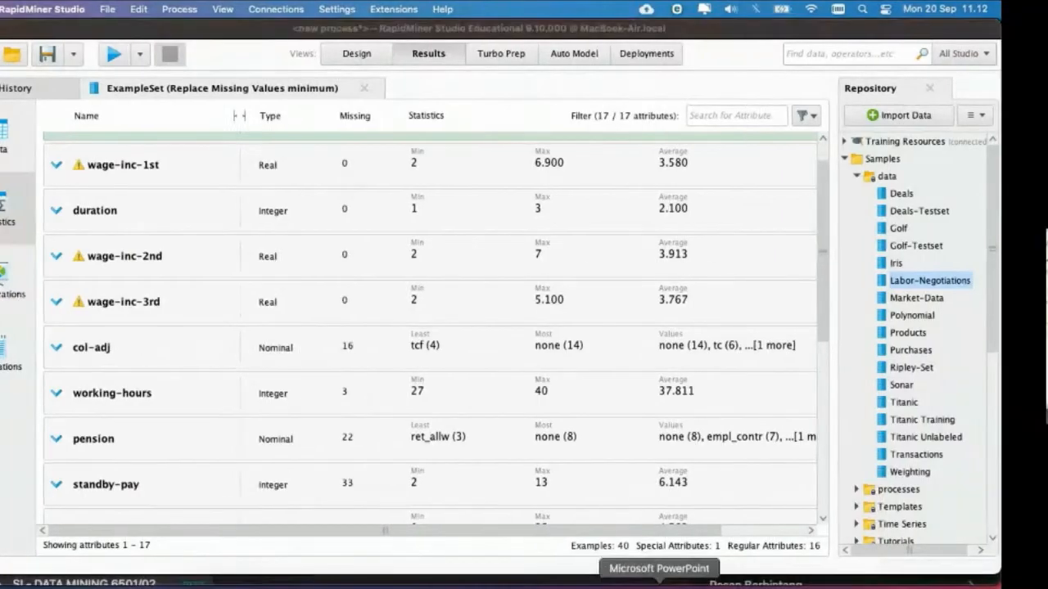
pyautogui.click(659, 583)
pyautogui.hotkey('ctrl', 'Left')
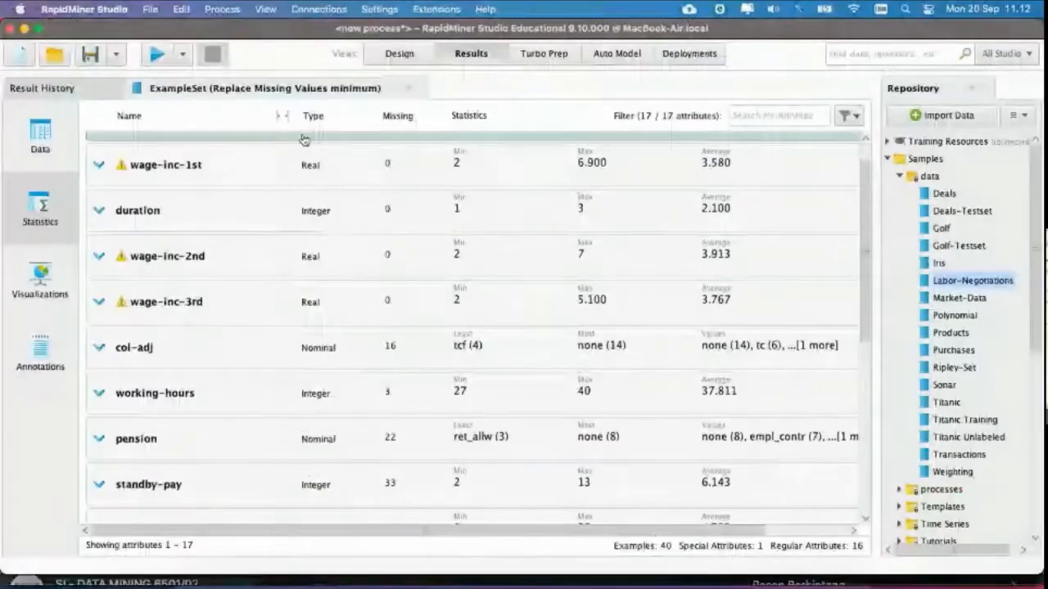
pyautogui.click(40, 135)
# Step: Add col-adj to the selected attributes of the Replace Missing Values average operator
pyautogui.click(400, 53)
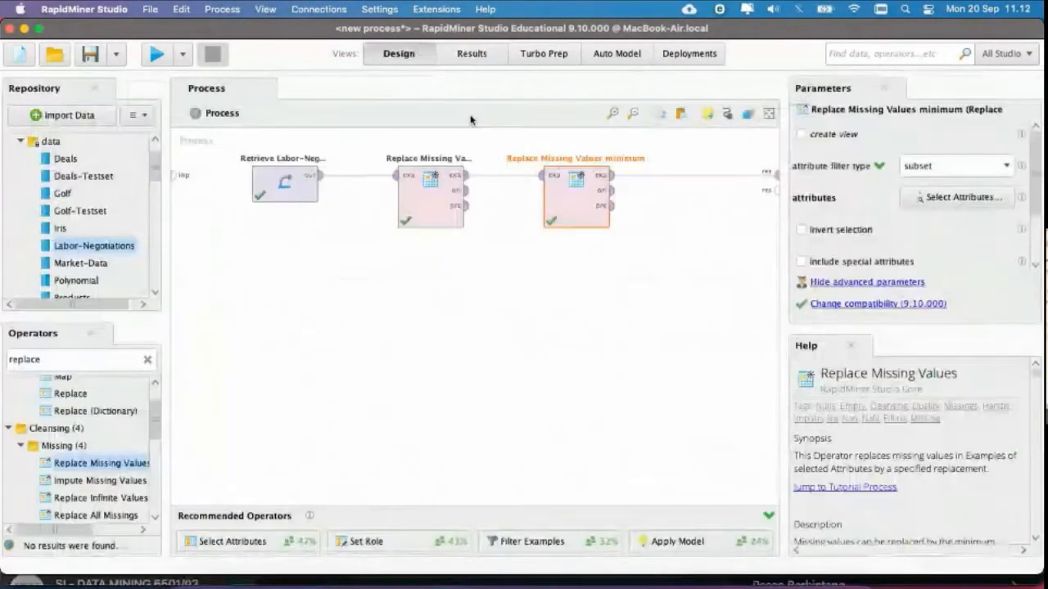
pyautogui.click(430, 196)
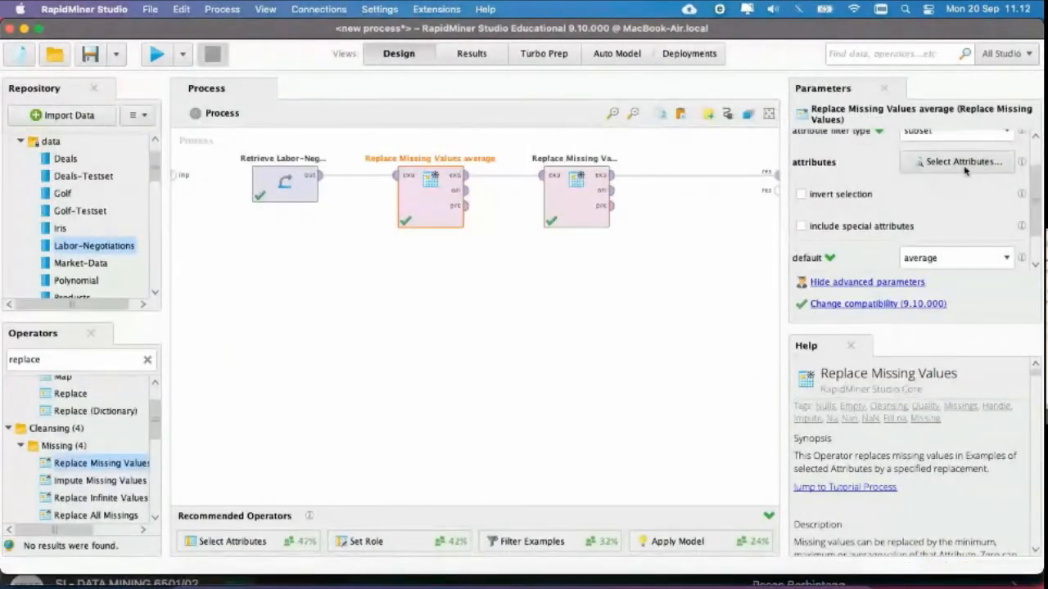
pyautogui.click(966, 165)
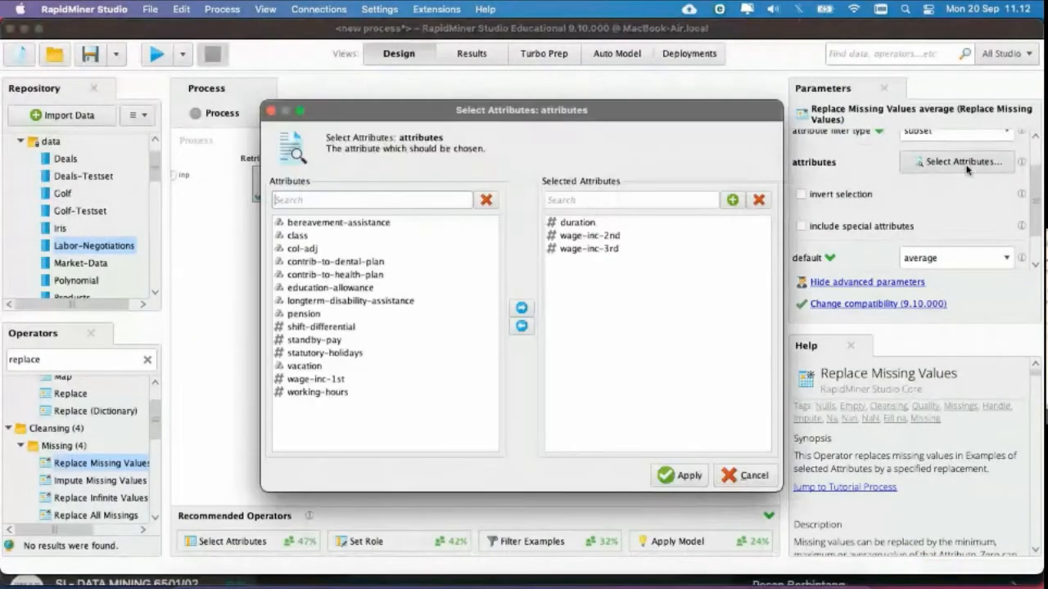
pyautogui.click(308, 250)
pyautogui.click(520, 309)
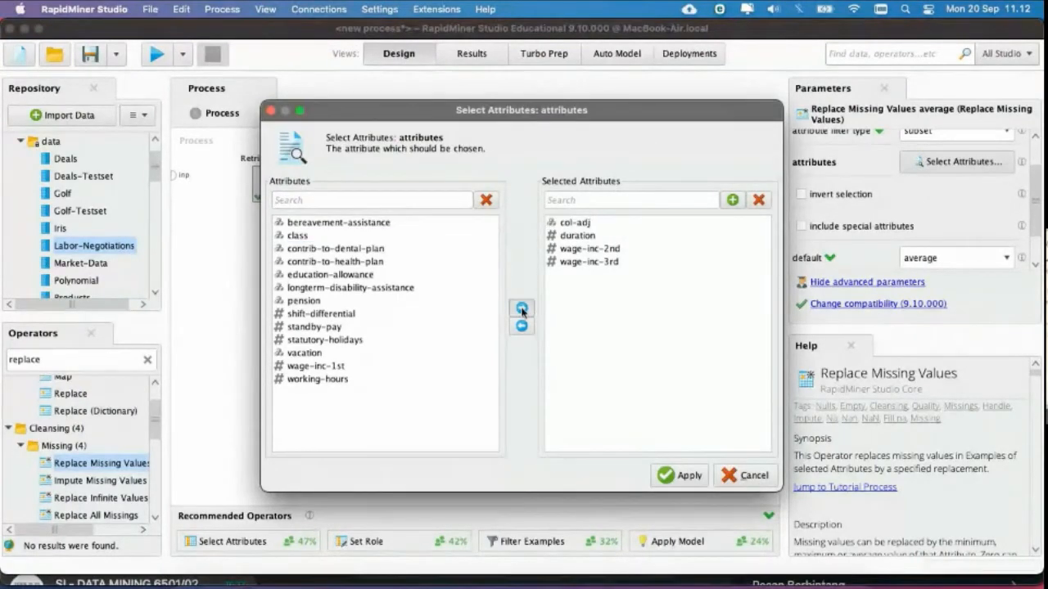
pyautogui.click(682, 475)
# Step: Run the process, check col-adj in the statistics, and inspect the working-hours histogram
pyautogui.click(166, 54)
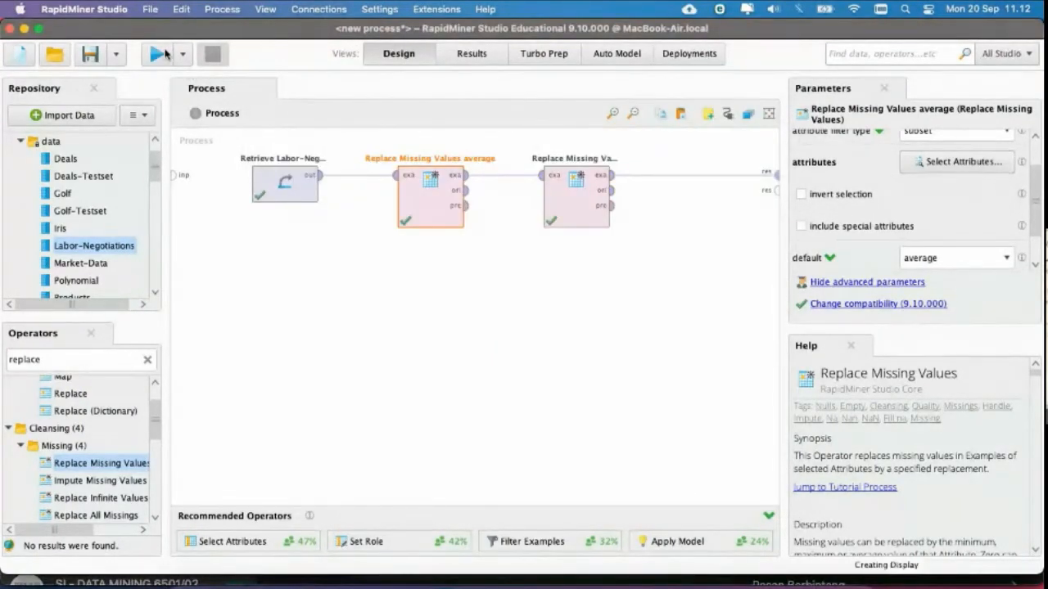
pyautogui.click(38, 219)
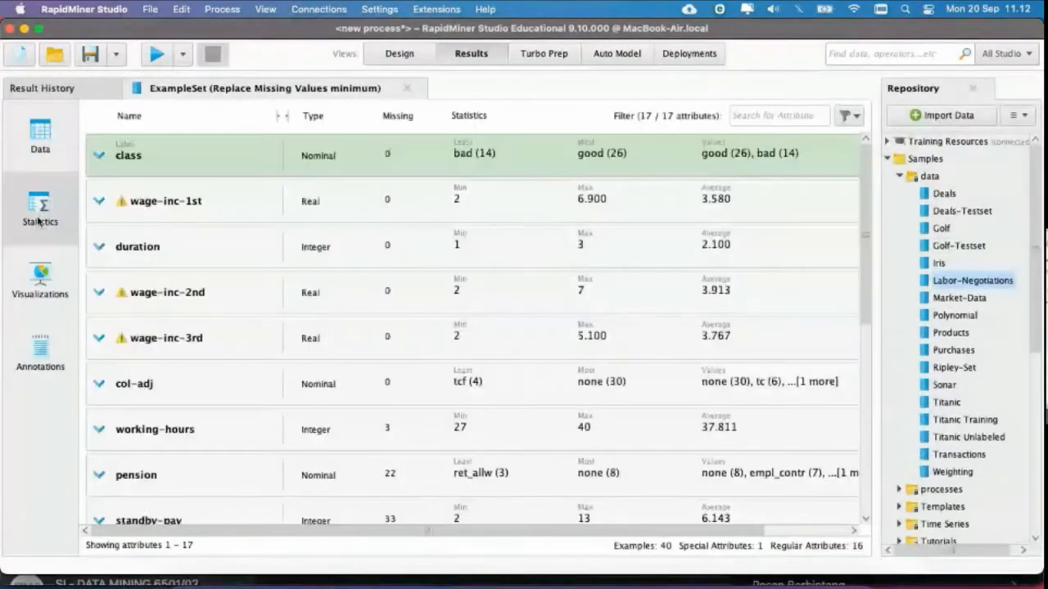
pyautogui.scroll(-1, 350, 234)
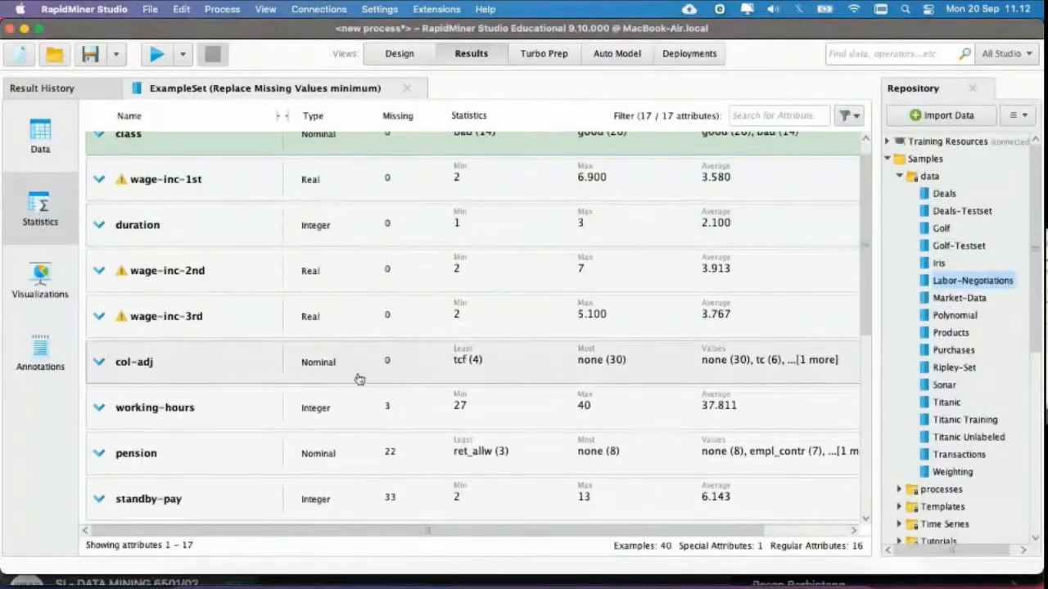
pyautogui.click(155, 410)
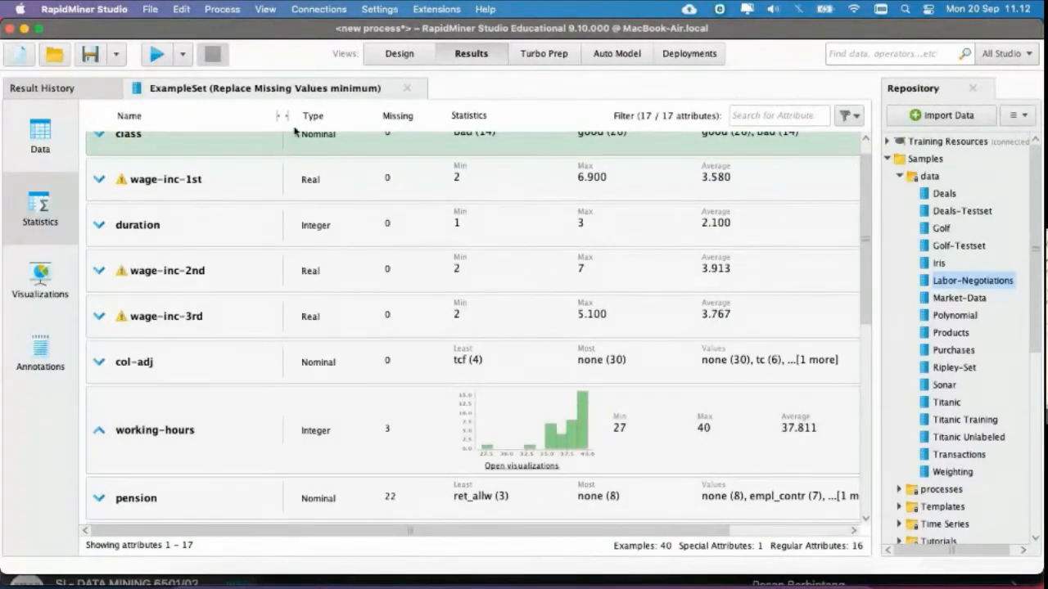
# Step: Insert a third Replace Missing Values operator into the connection after the minimum operator
pyautogui.click(399, 53)
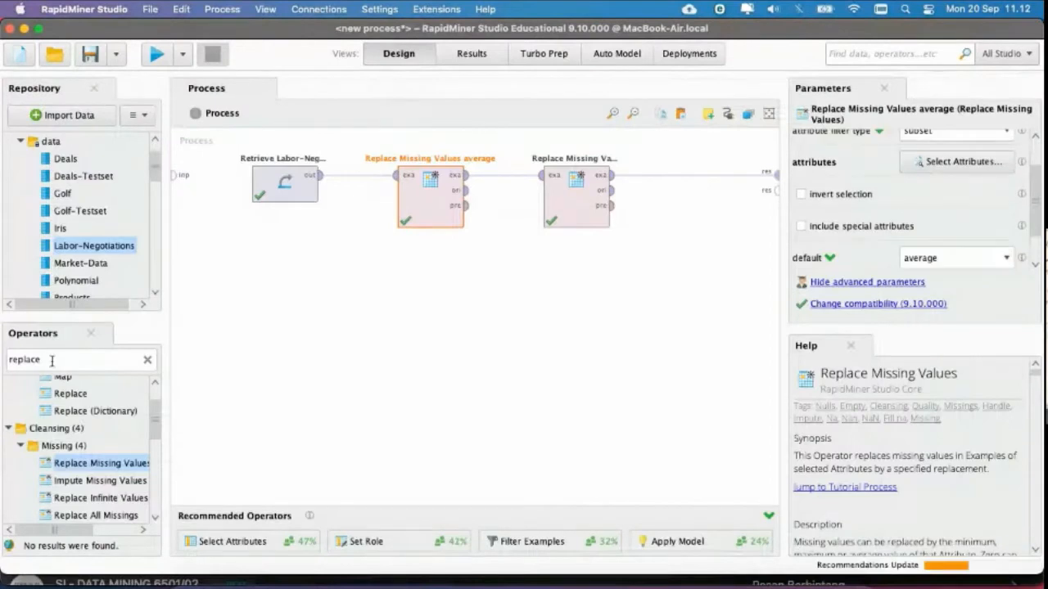
pyautogui.moveTo(82, 463); pyautogui.dragTo(88, 472)
pyautogui.rightClick(114, 464)
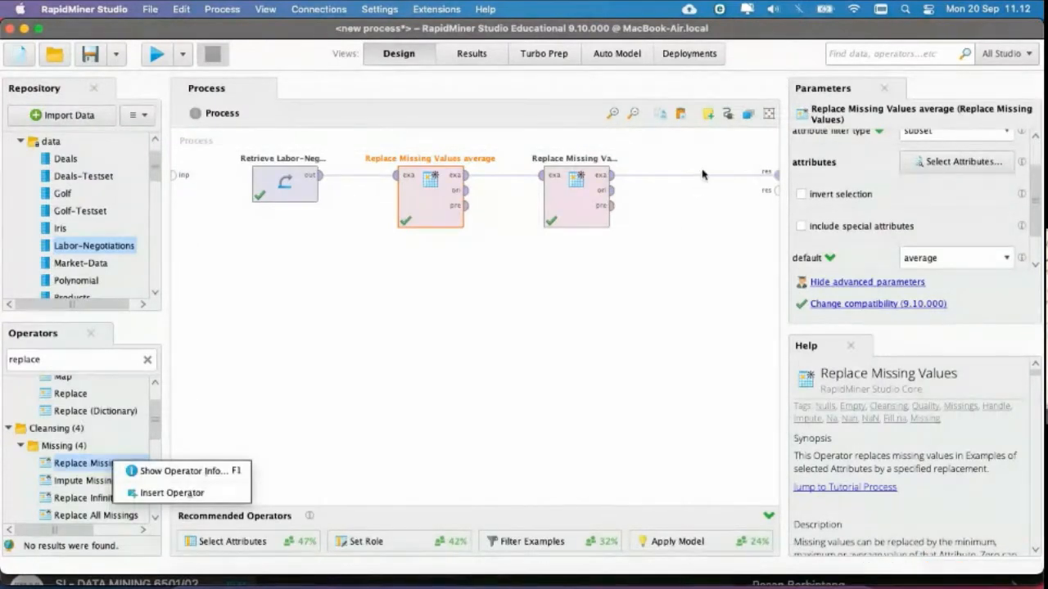
pyautogui.moveTo(77, 463); pyautogui.dragTo(675, 176)
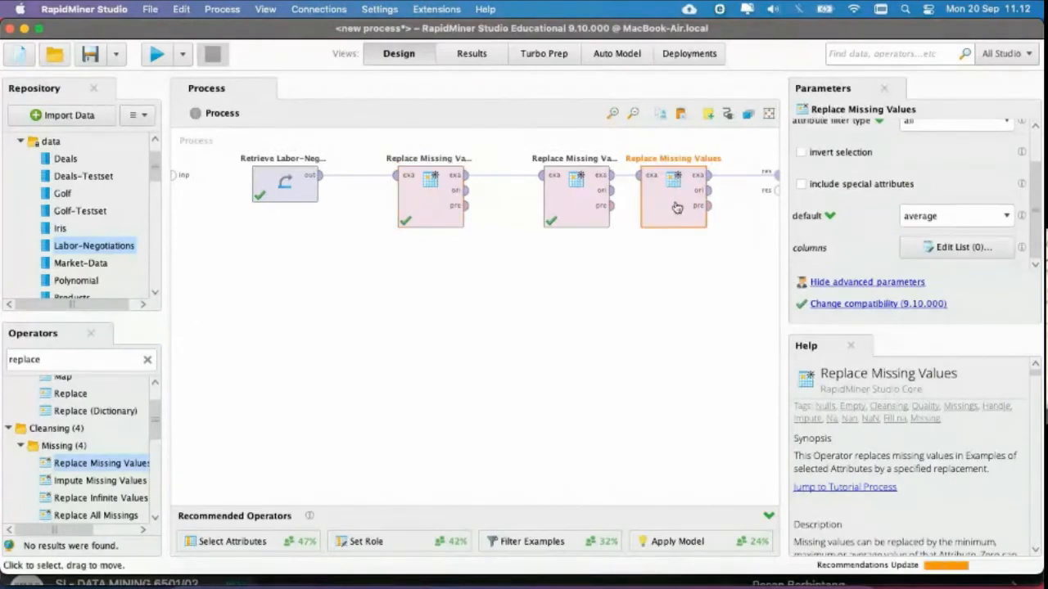
# Step: Rename the new operator Replace Missing Values max and move the minimum operator closer to the average one
pyautogui.rightClick(676, 206)
pyautogui.click(715, 253)
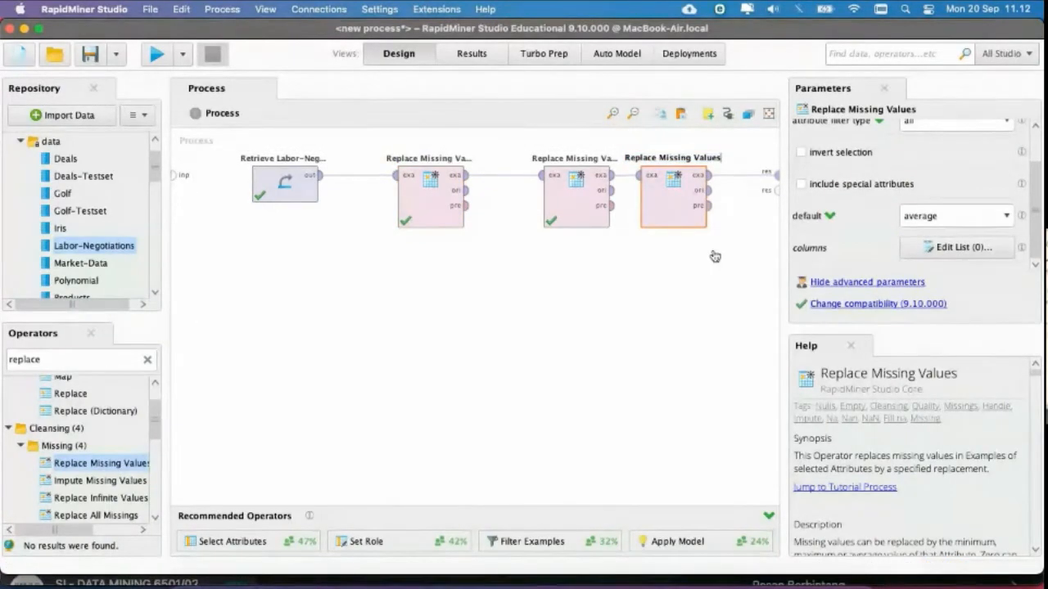
pyautogui.write('max')
pyautogui.press('Return')
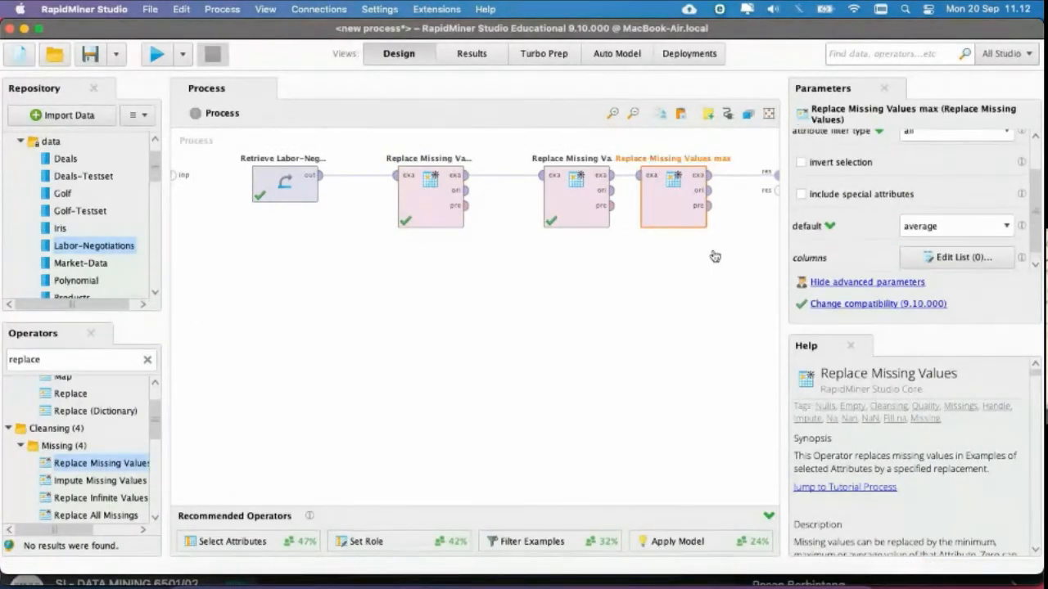
pyautogui.moveTo(573, 205); pyautogui.dragTo(540, 209)
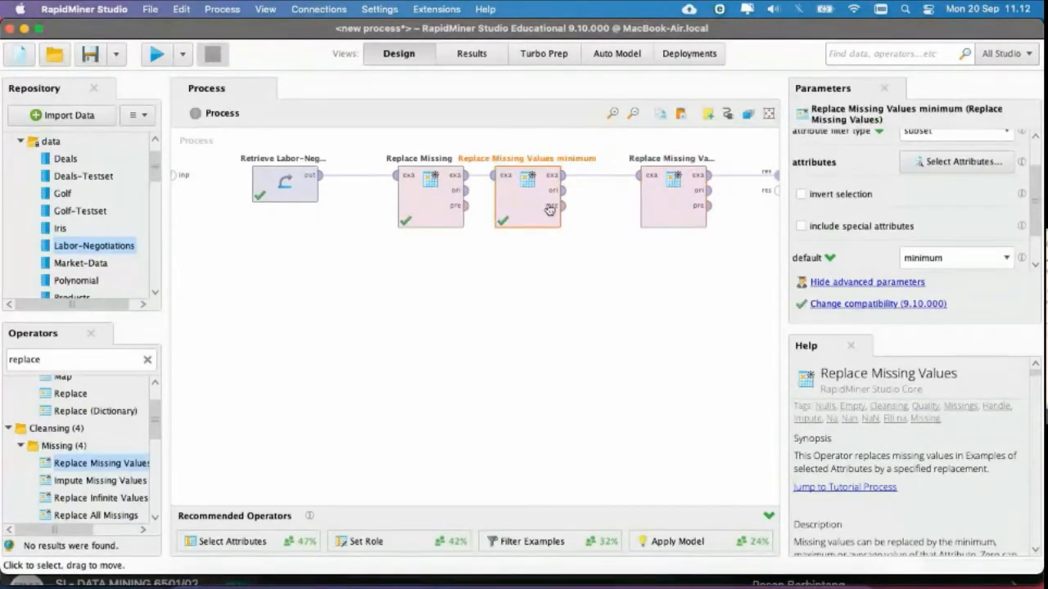
# Step: Set the max operator's attribute filter type to subset and select working-hours as its only attribute
pyautogui.click(676, 218)
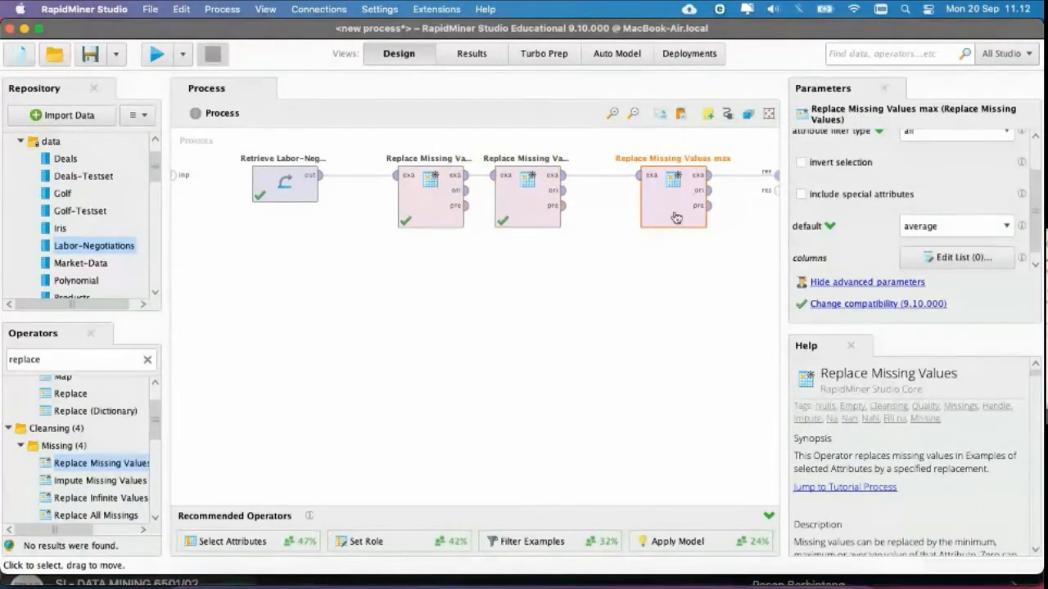
pyautogui.scroll(2, 935, 205)
pyautogui.click(959, 176)
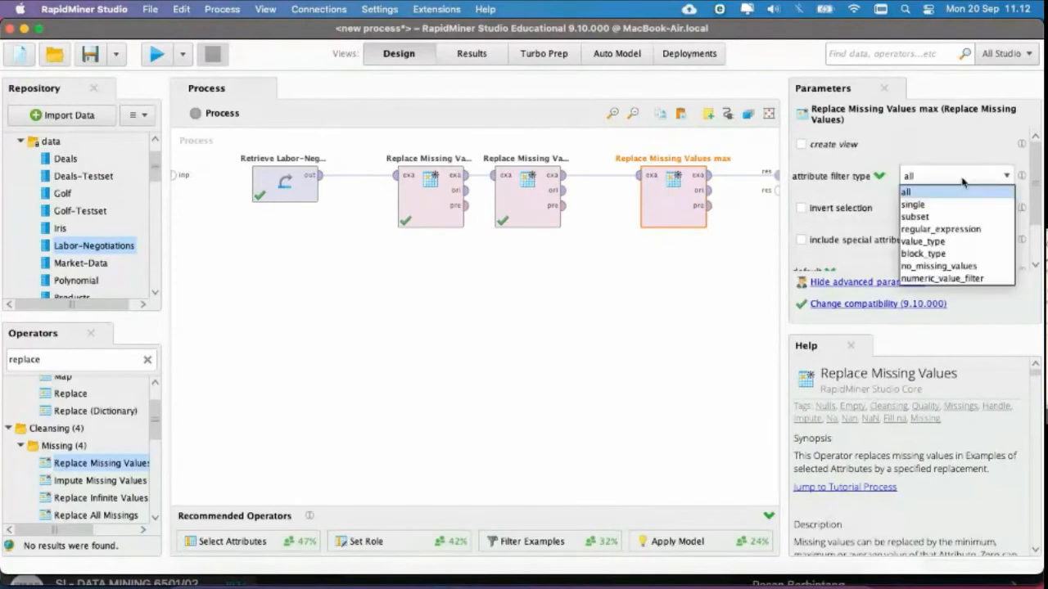
pyautogui.click(959, 217)
pyautogui.click(958, 207)
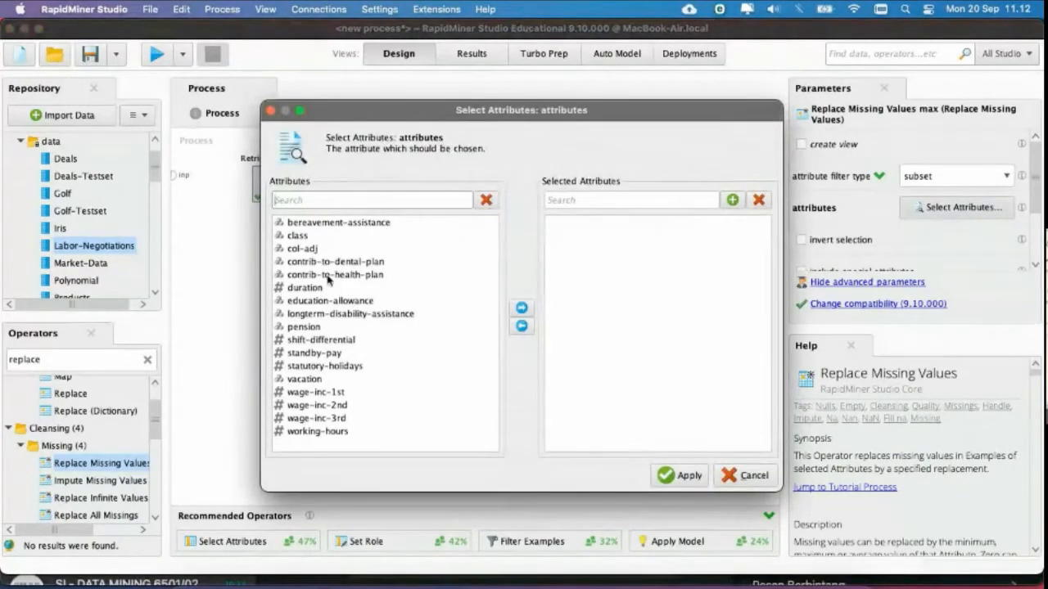
pyautogui.click(332, 432)
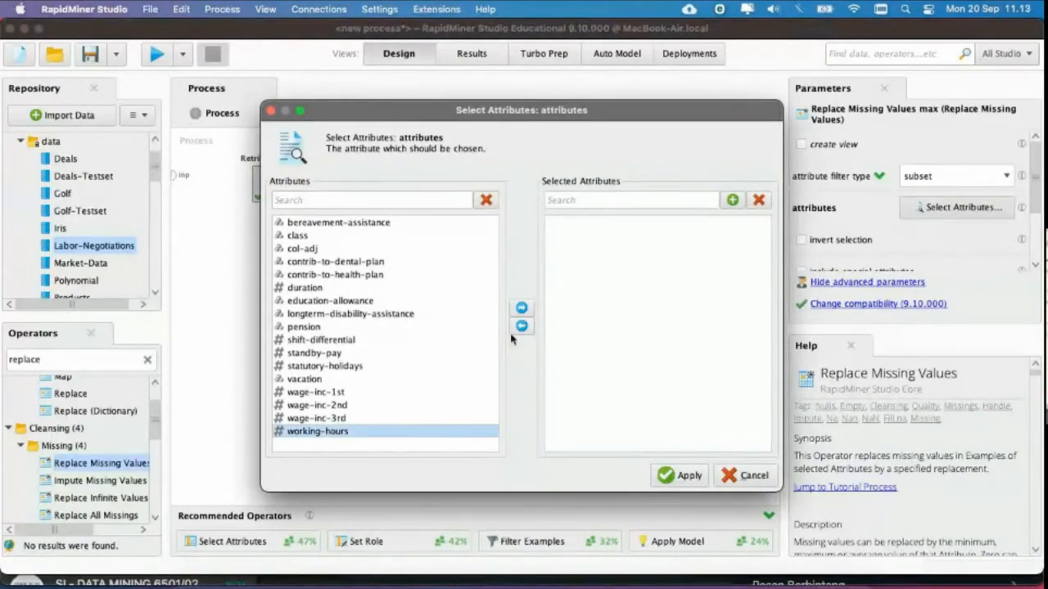
pyautogui.click(522, 308)
pyautogui.click(675, 475)
# Step: Run the process and review the missing counts of working-hours and the remaining attributes in the statistics
pyautogui.click(156, 54)
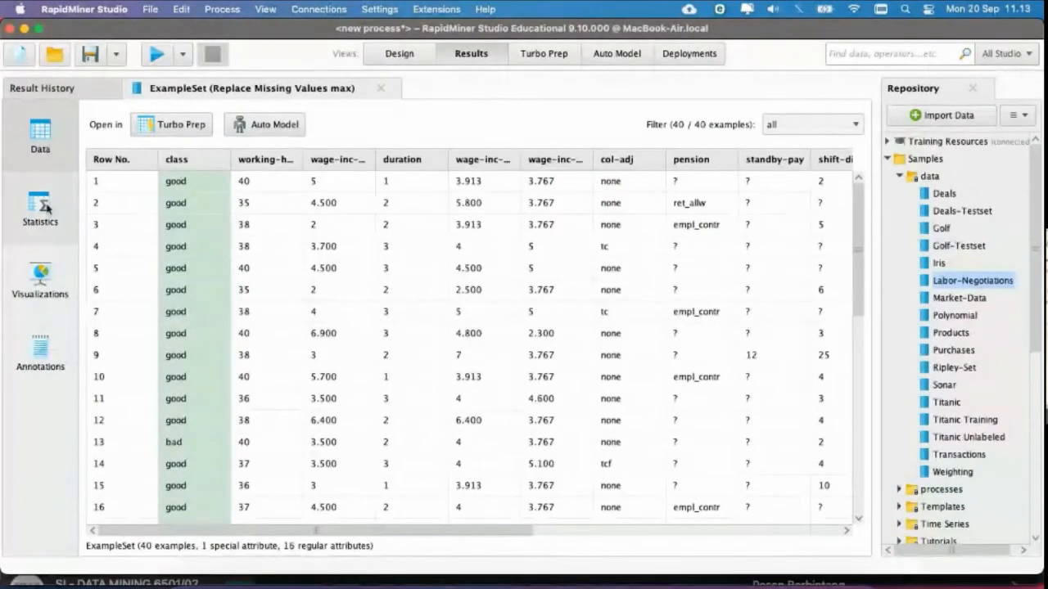
pyautogui.click(43, 209)
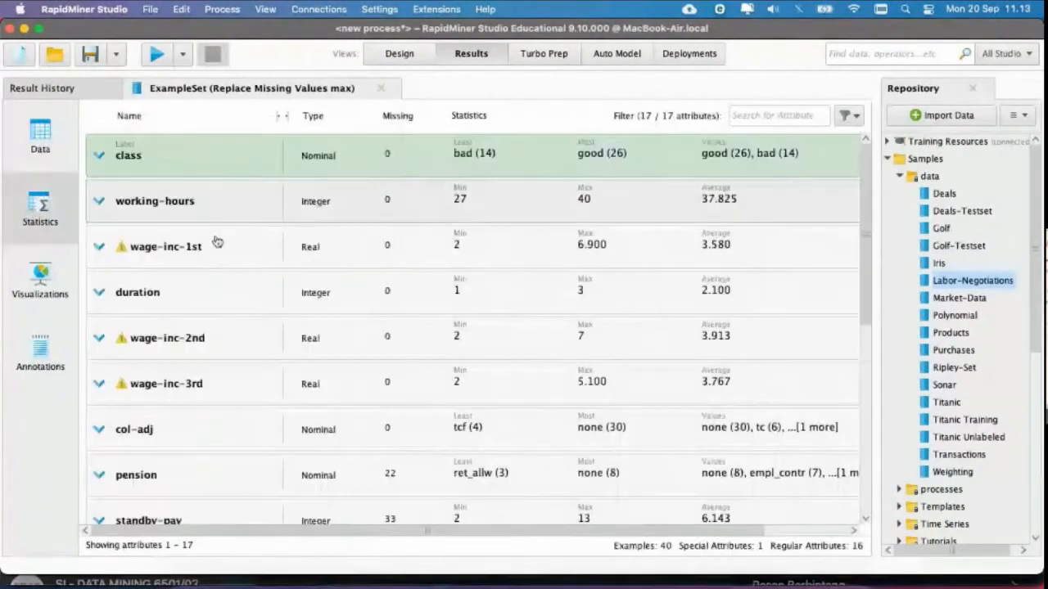
pyautogui.scroll(-5, 335, 369)
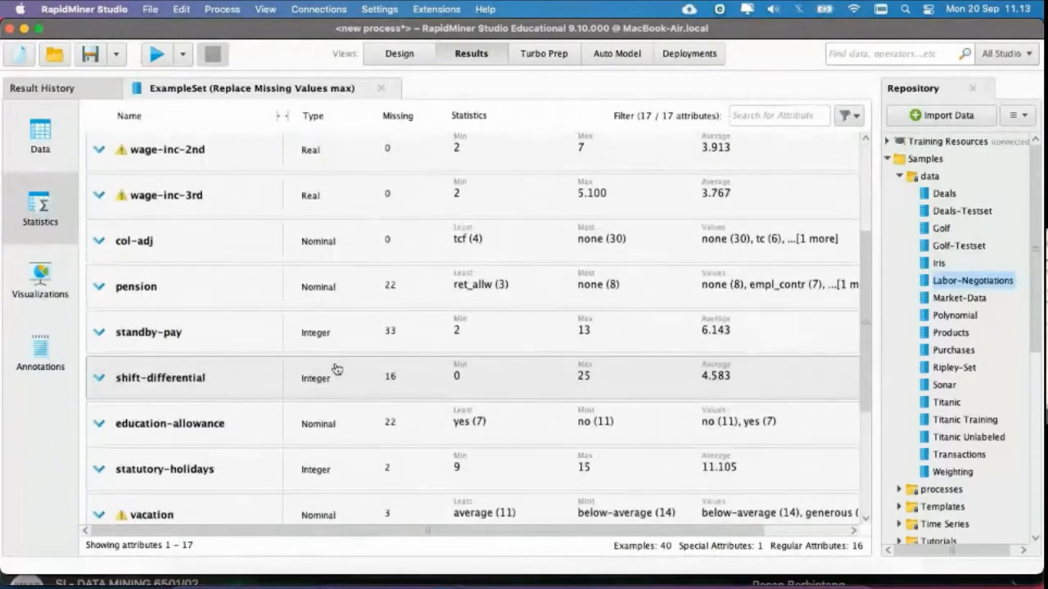
pyautogui.scroll(-5, 336, 369)
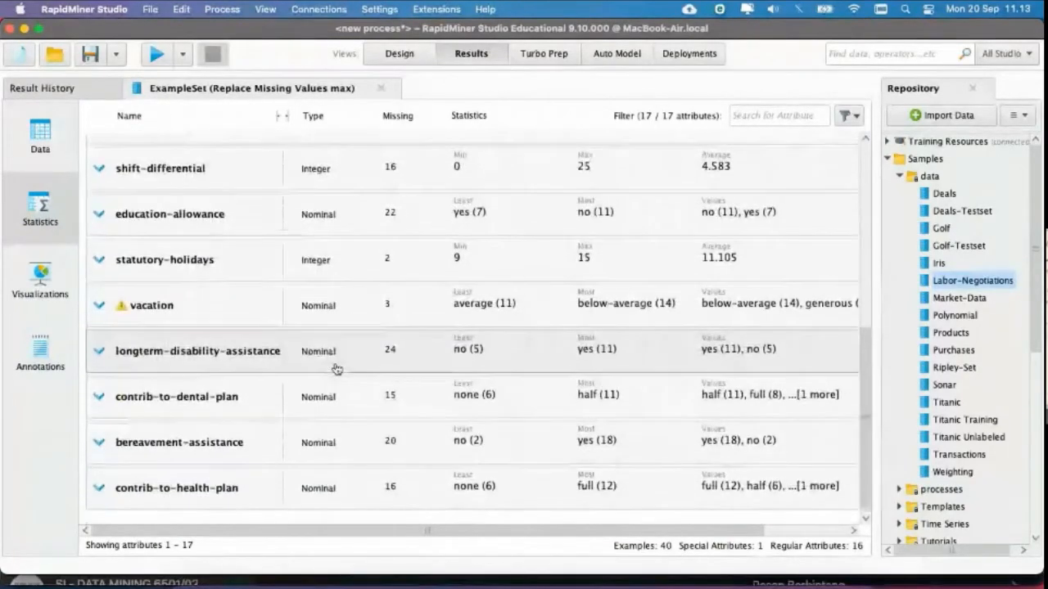
# Step: Examine the value distributions of the pension and standby-pay attributes in the statistics
pyautogui.scroll(4, 336, 369)
pyautogui.click(147, 204)
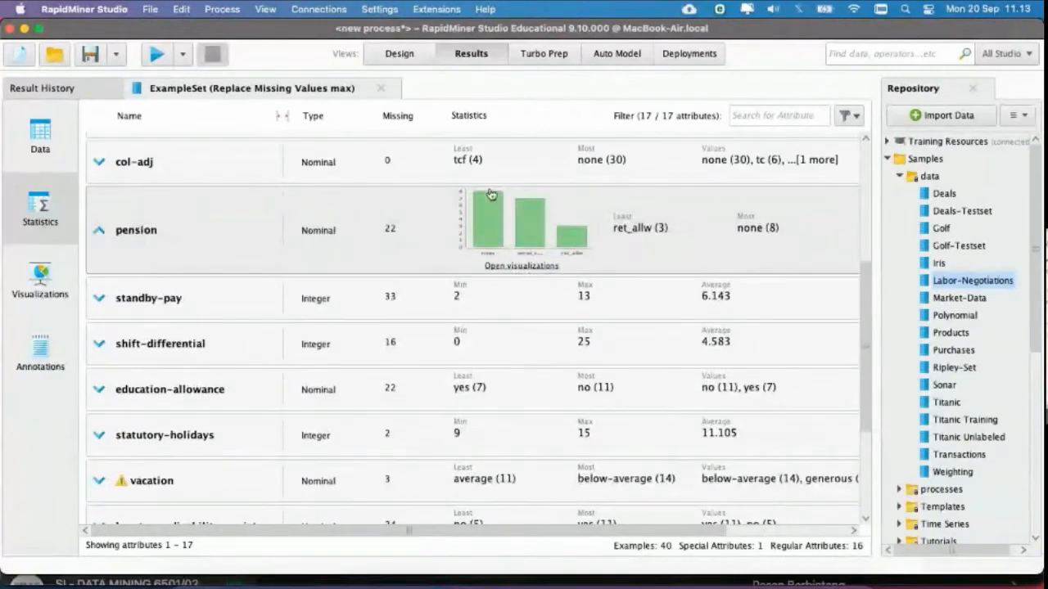
pyautogui.click(162, 303)
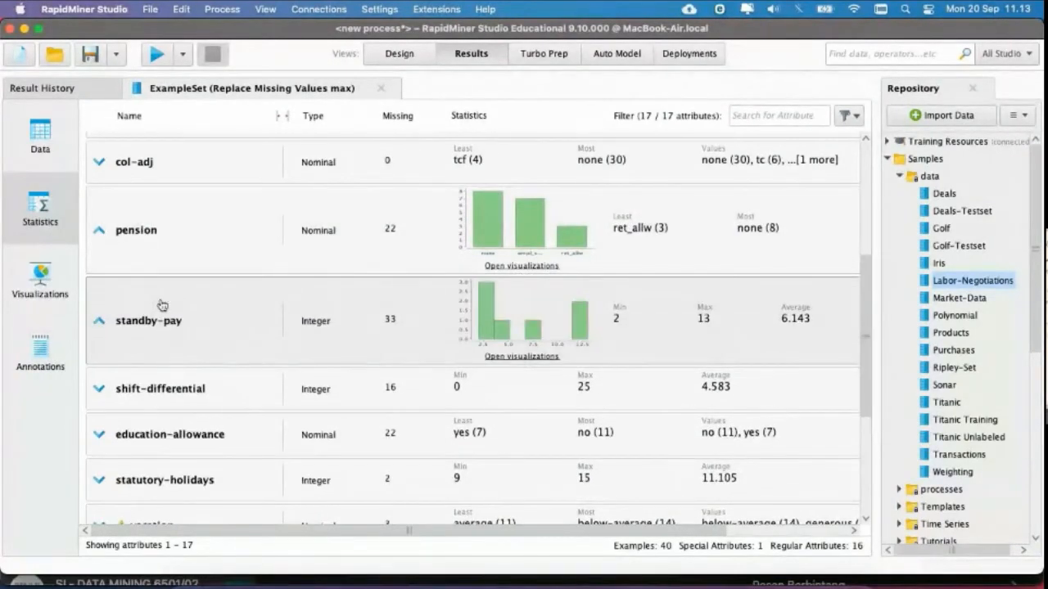
pyautogui.click(141, 229)
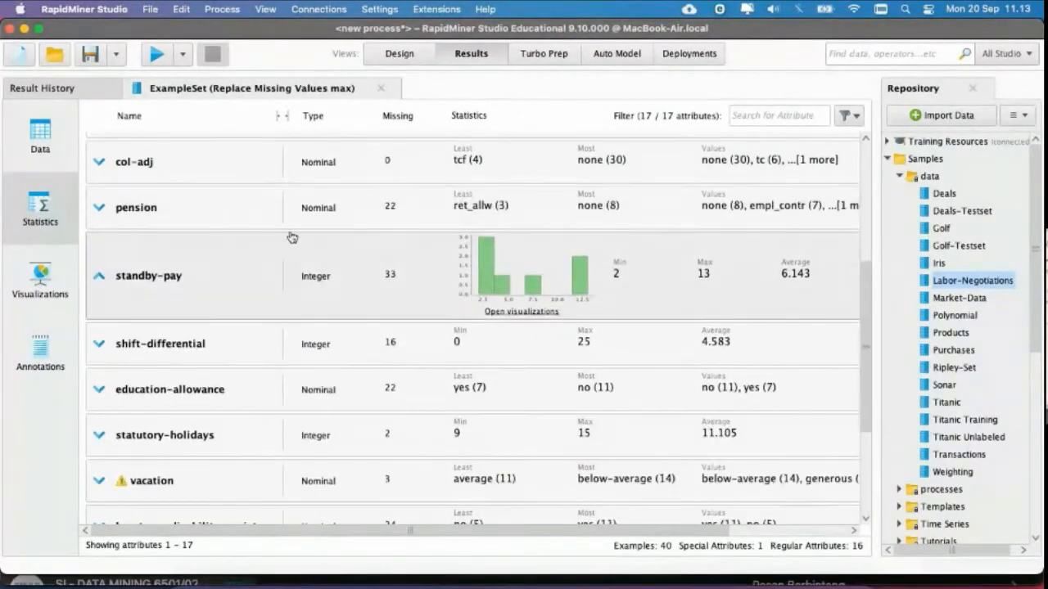
pyautogui.click(151, 220)
# Step: Add pension to the attribute subset of the Replace Missing Values minimum operator
pyautogui.click(399, 54)
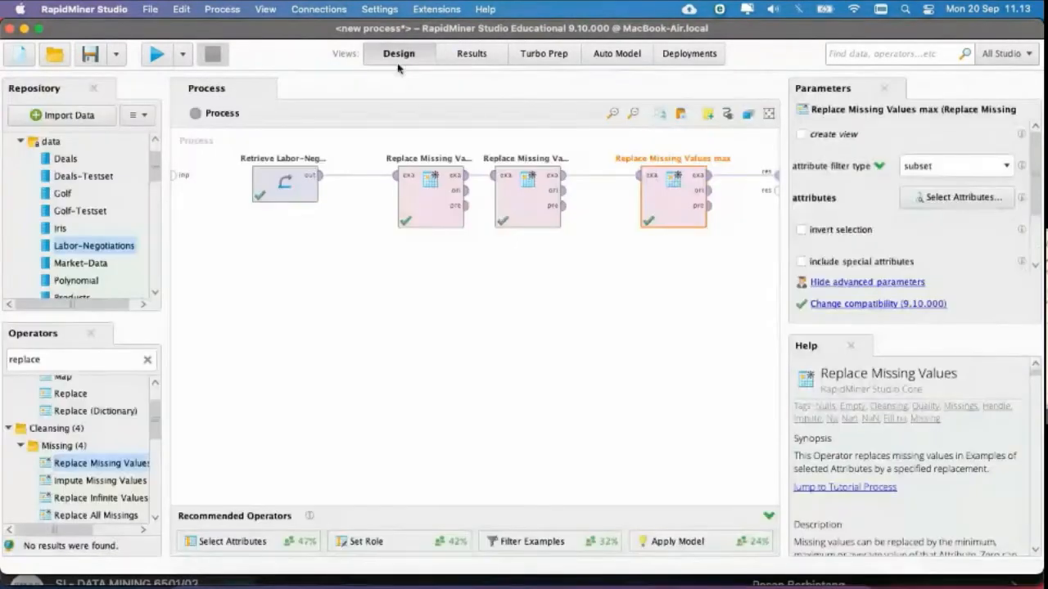
pyautogui.click(517, 191)
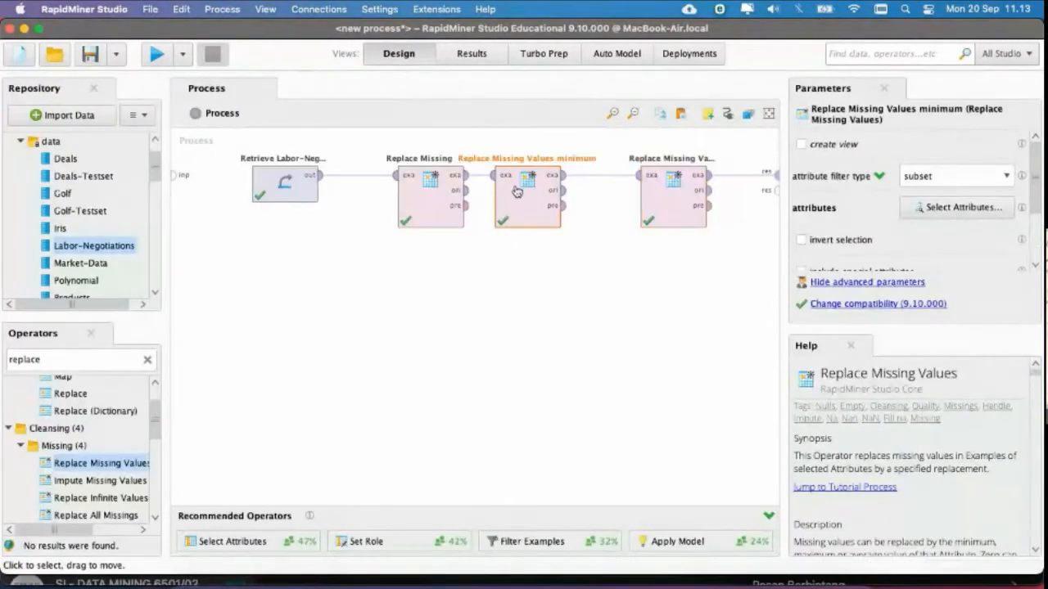
pyautogui.click(953, 208)
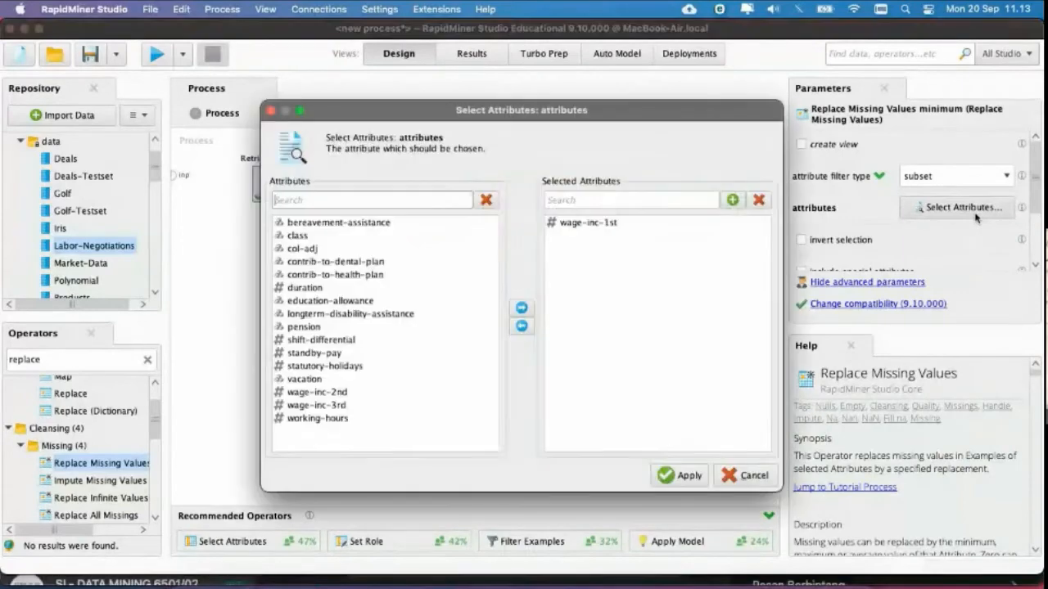
pyautogui.click(311, 327)
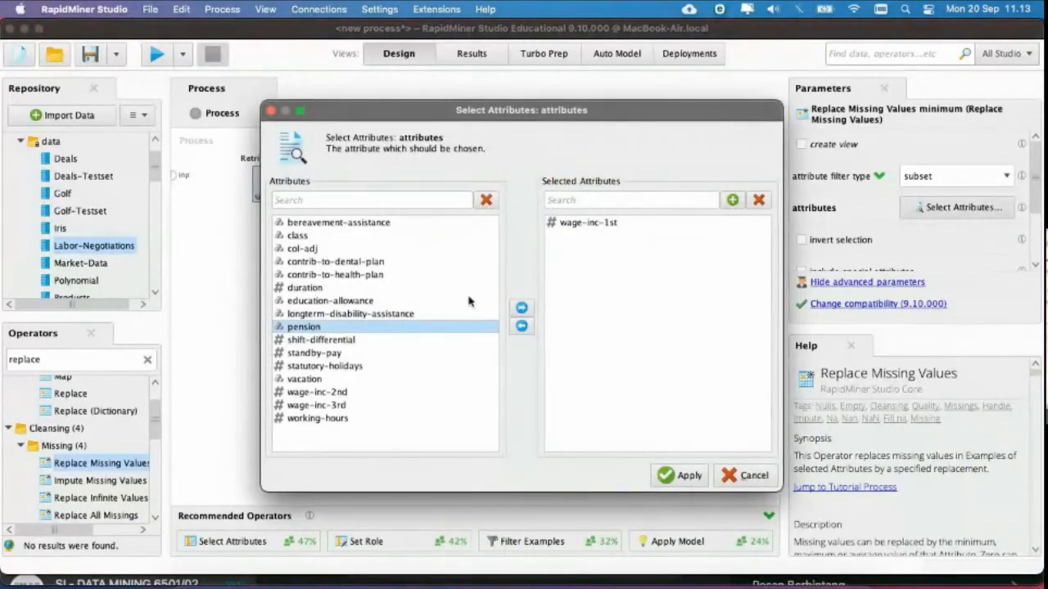
pyautogui.click(521, 307)
pyautogui.click(679, 475)
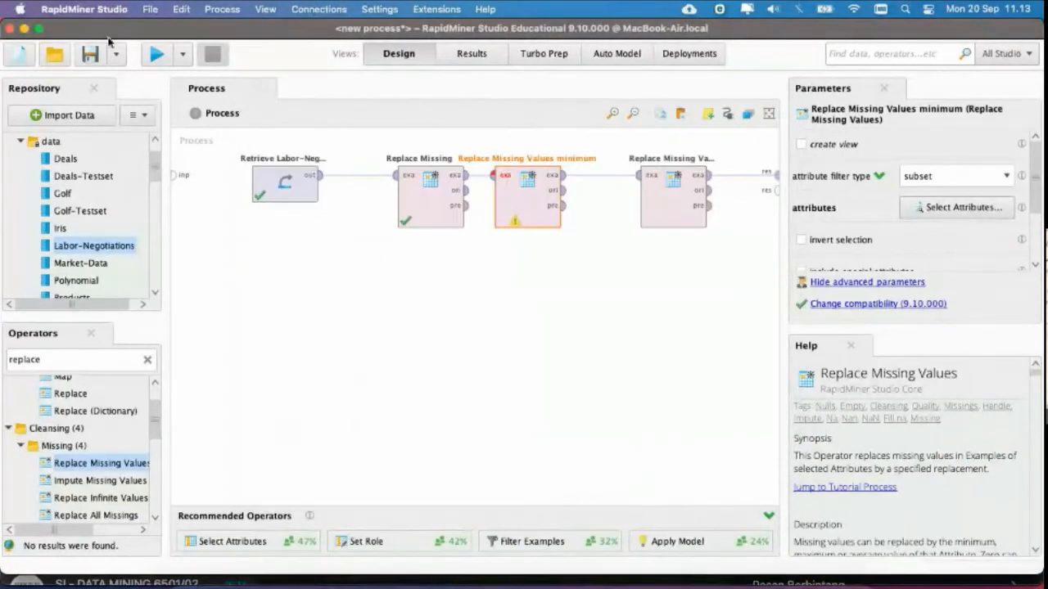
# Step: Run the process, check pension's missing count in the statistics, and repeat the run to recheck it
pyautogui.click(155, 54)
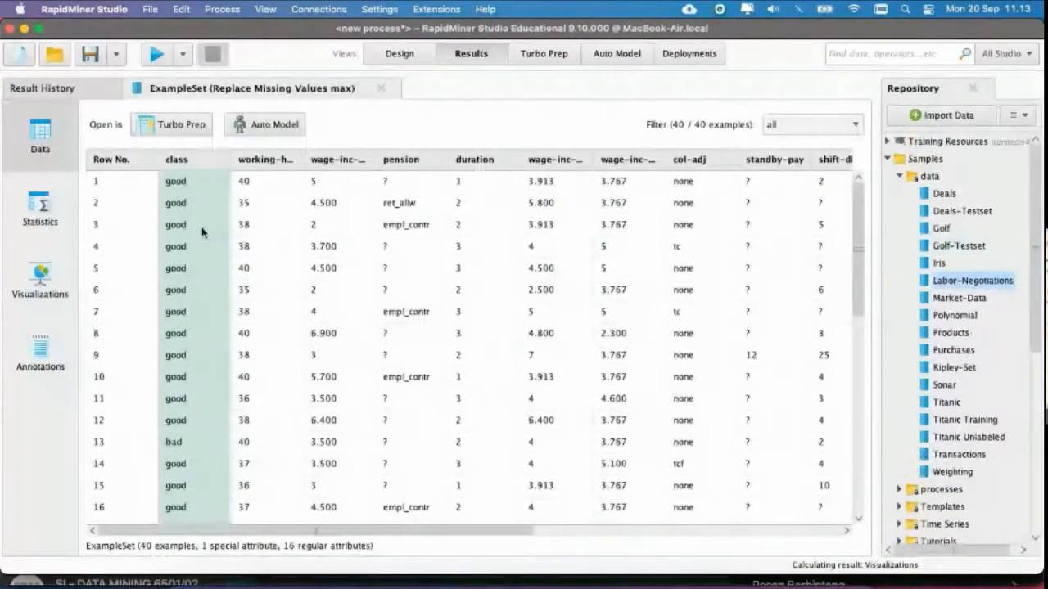
pyautogui.click(40, 208)
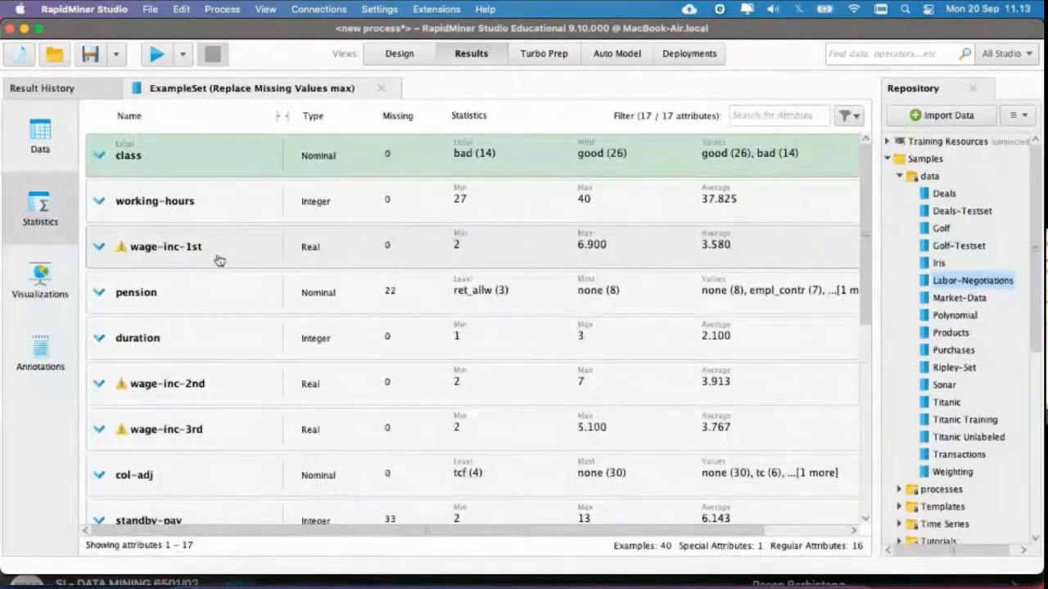
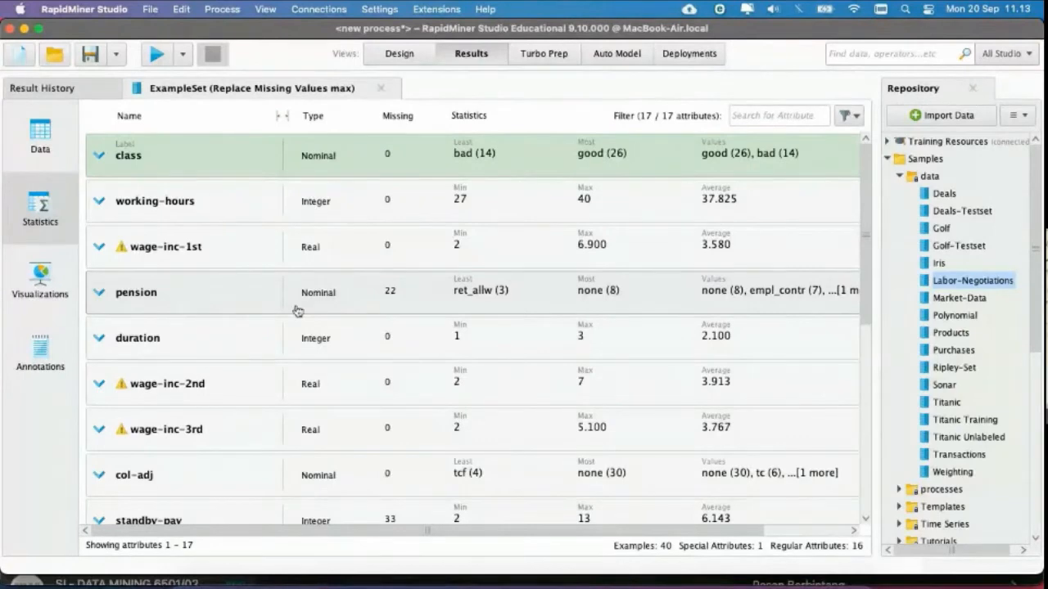
pyautogui.click(401, 54)
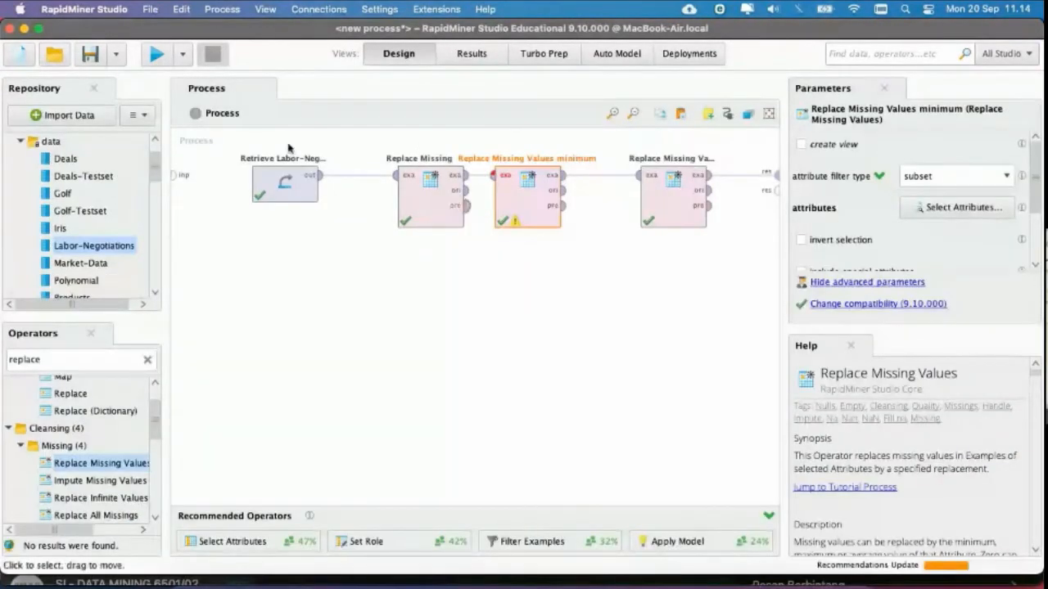
pyautogui.click(156, 54)
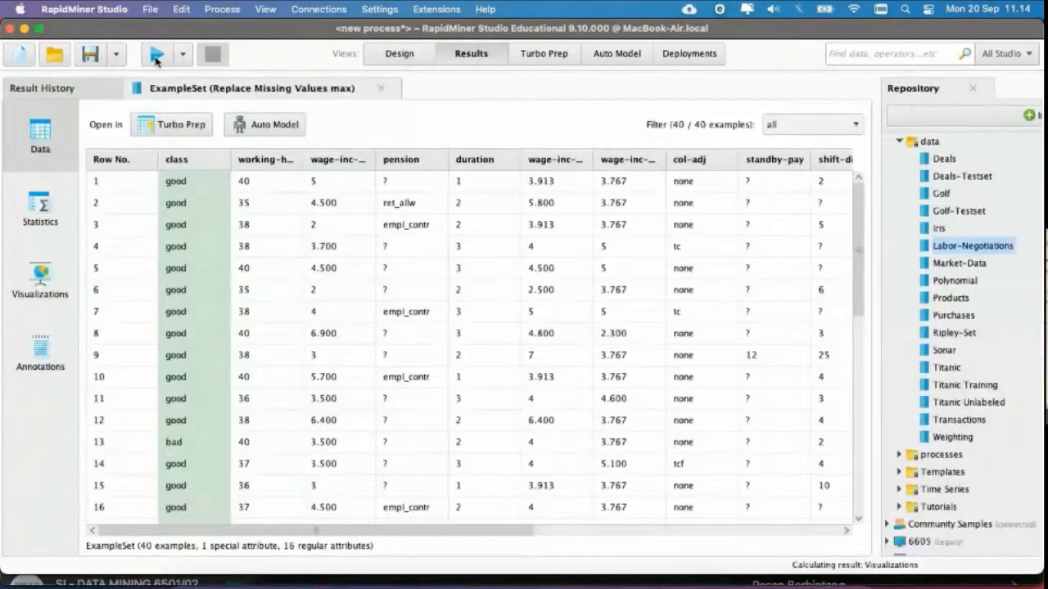
pyautogui.click(38, 211)
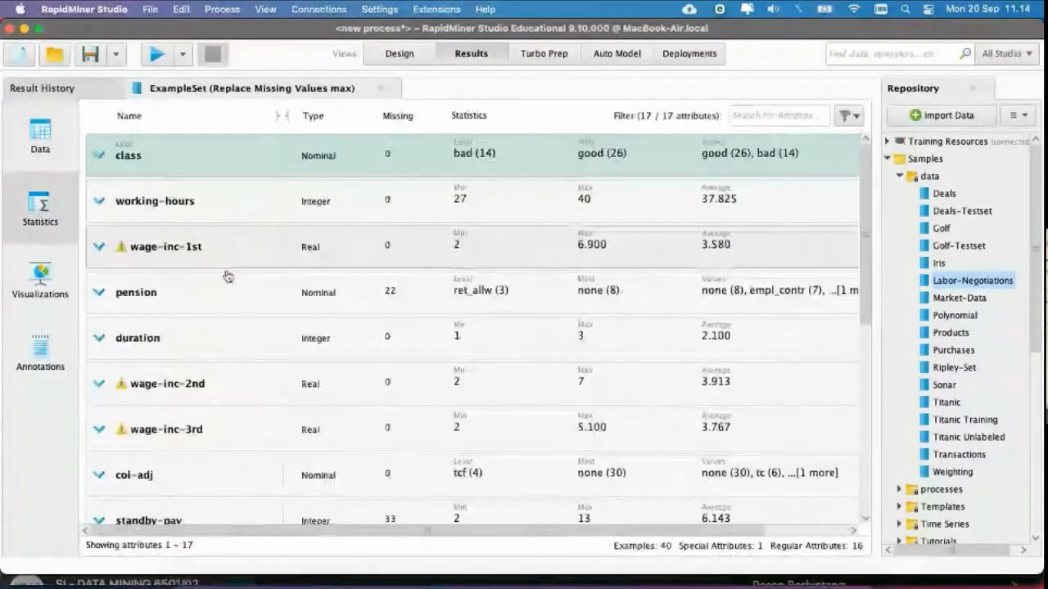
# Step: Check which attributes are selected in the minimum operator and leave the selection without applying changes
pyautogui.click(399, 54)
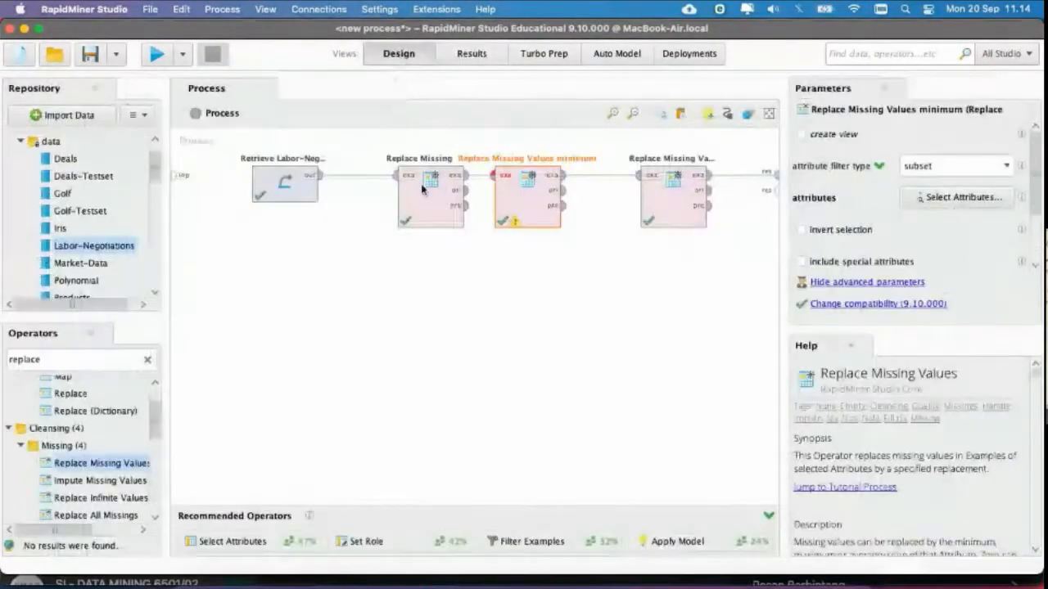
pyautogui.click(949, 207)
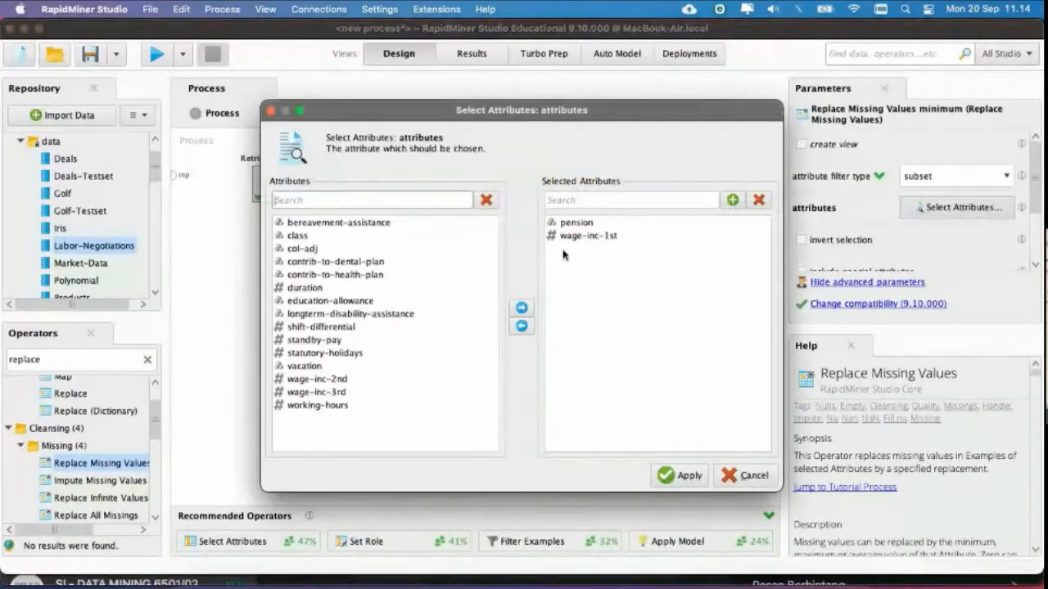
pyautogui.click(576, 223)
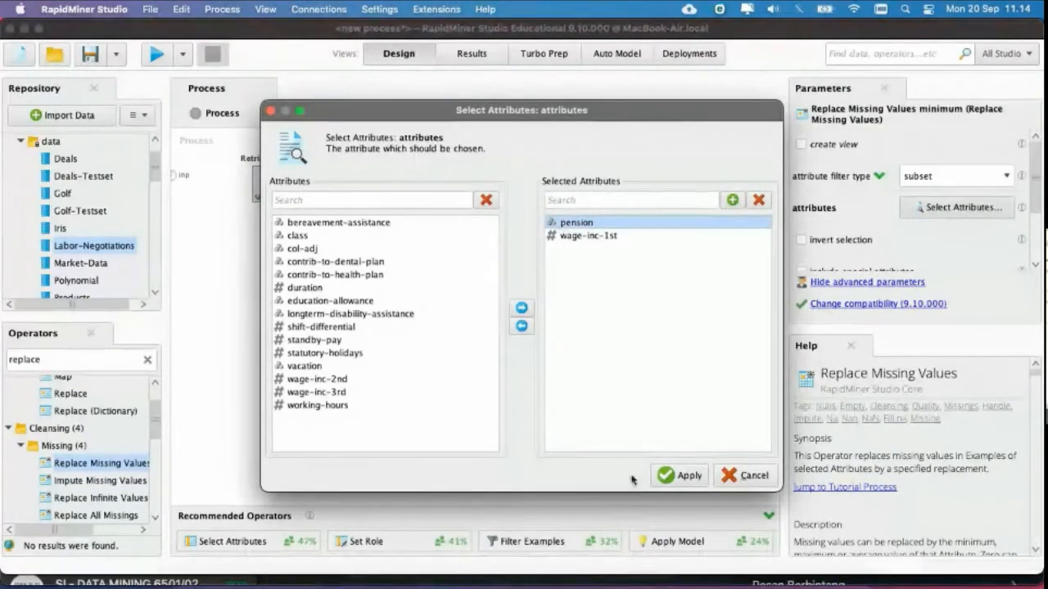
pyautogui.click(744, 476)
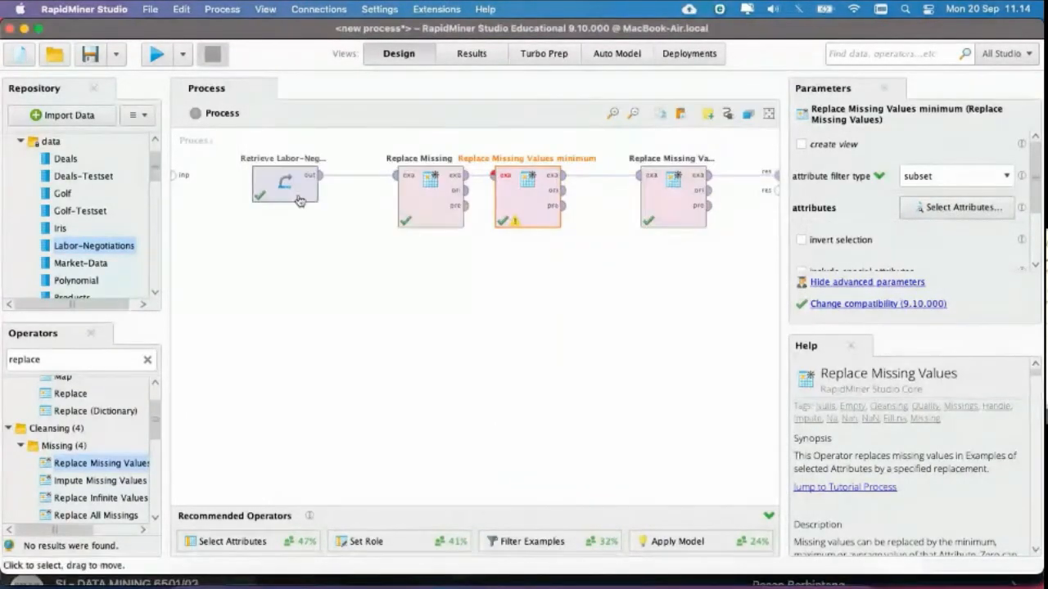
# Step: Run the process again and examine pension's value counts in its bar chart visualization
pyautogui.click(157, 57)
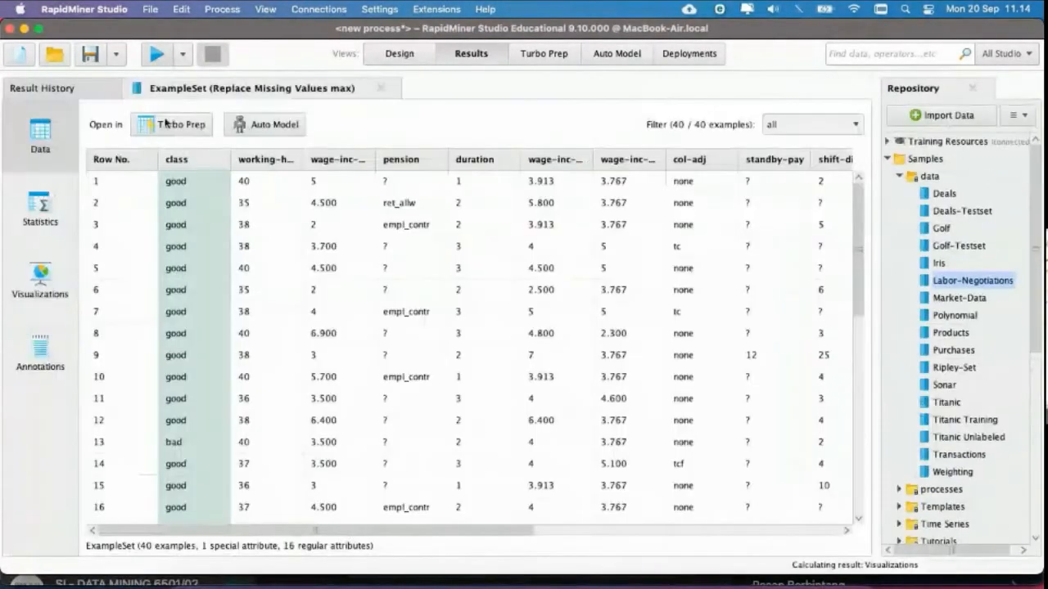
pyautogui.click(47, 198)
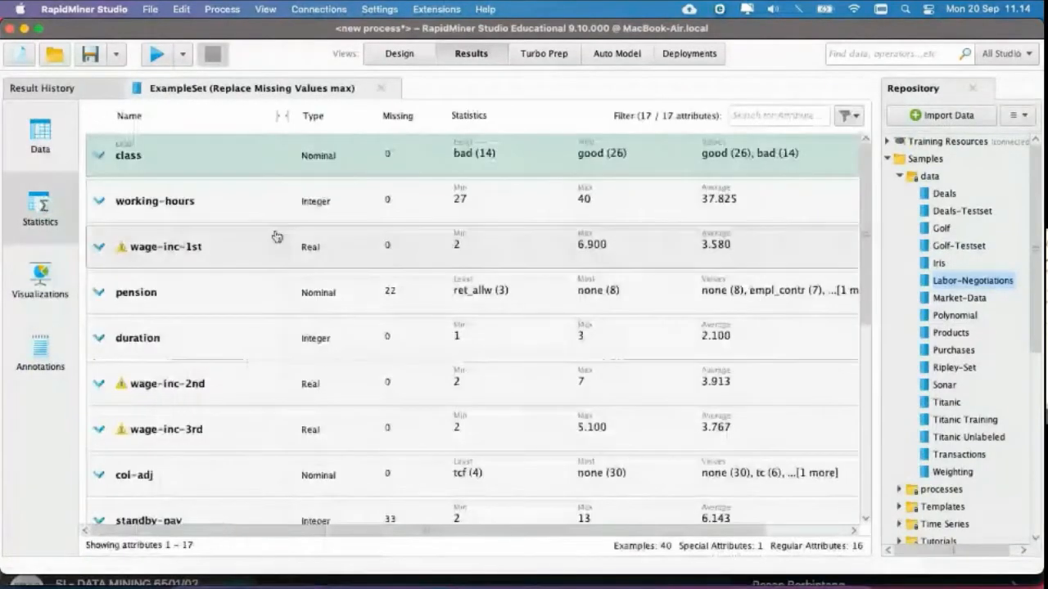
pyautogui.click(155, 296)
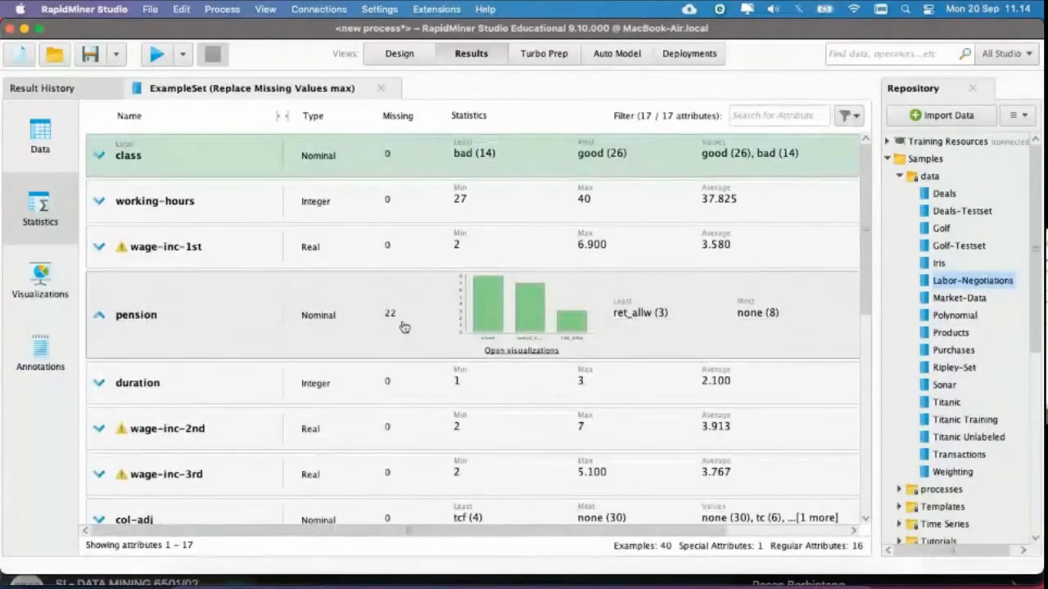
pyautogui.click(523, 352)
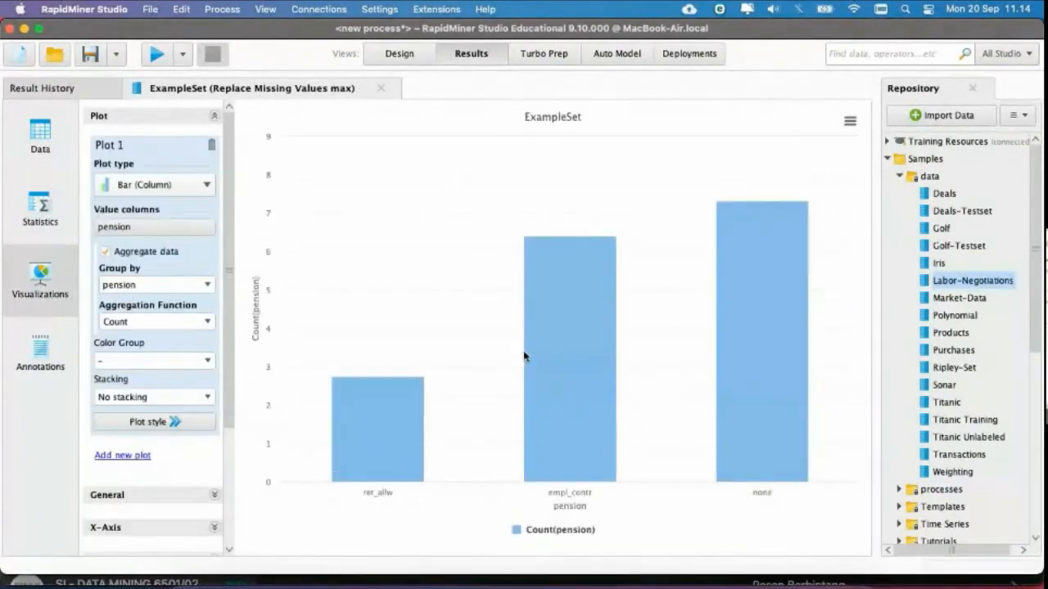
pyautogui.moveTo(752, 406)
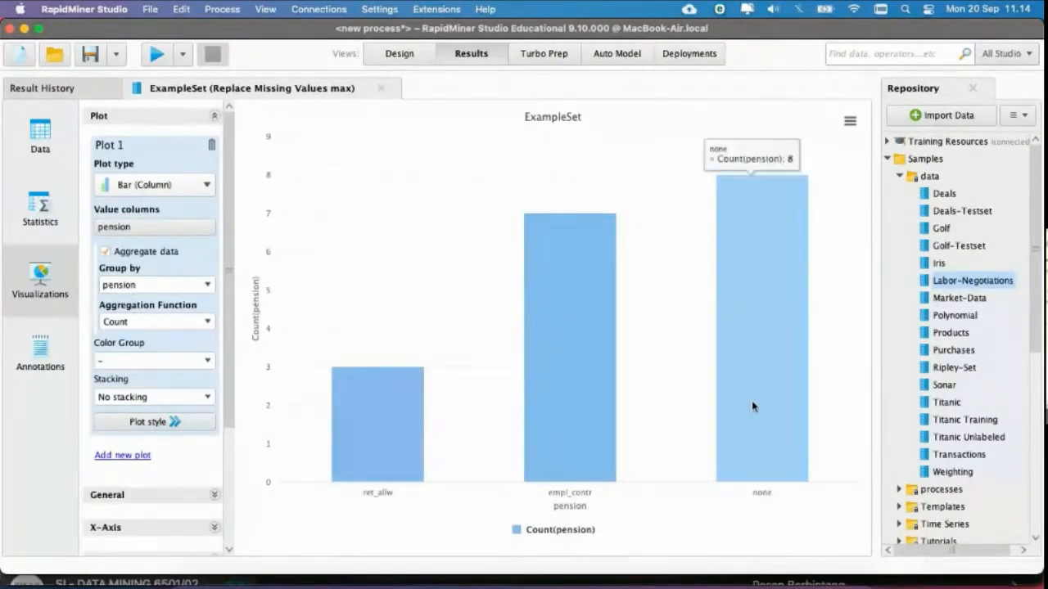
# Step: Remove pension from the attribute subset of the Replace Missing Values minimum operator
pyautogui.click(406, 59)
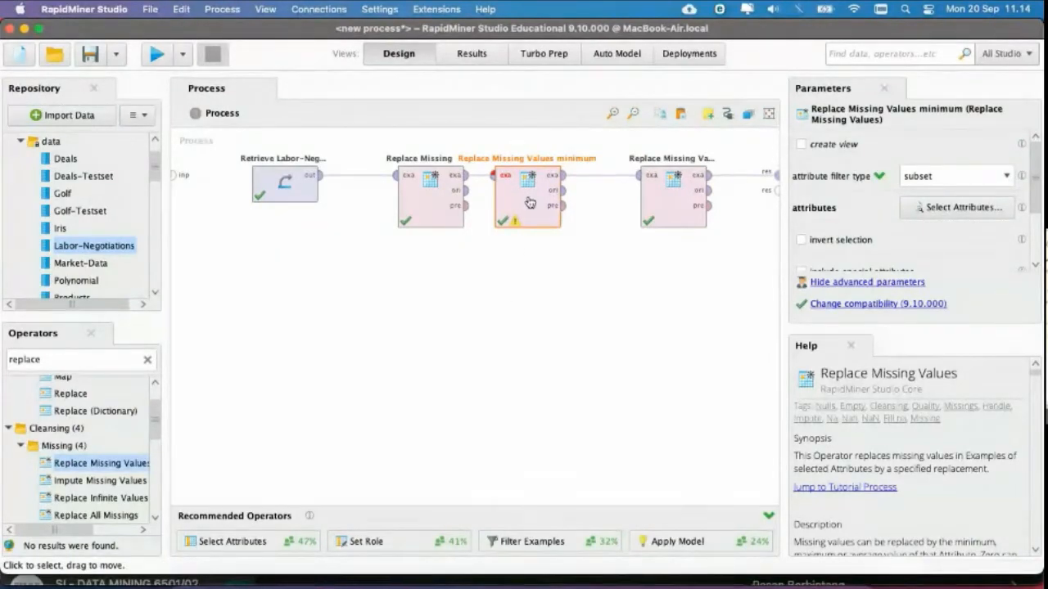
pyautogui.click(928, 207)
pyautogui.click(578, 225)
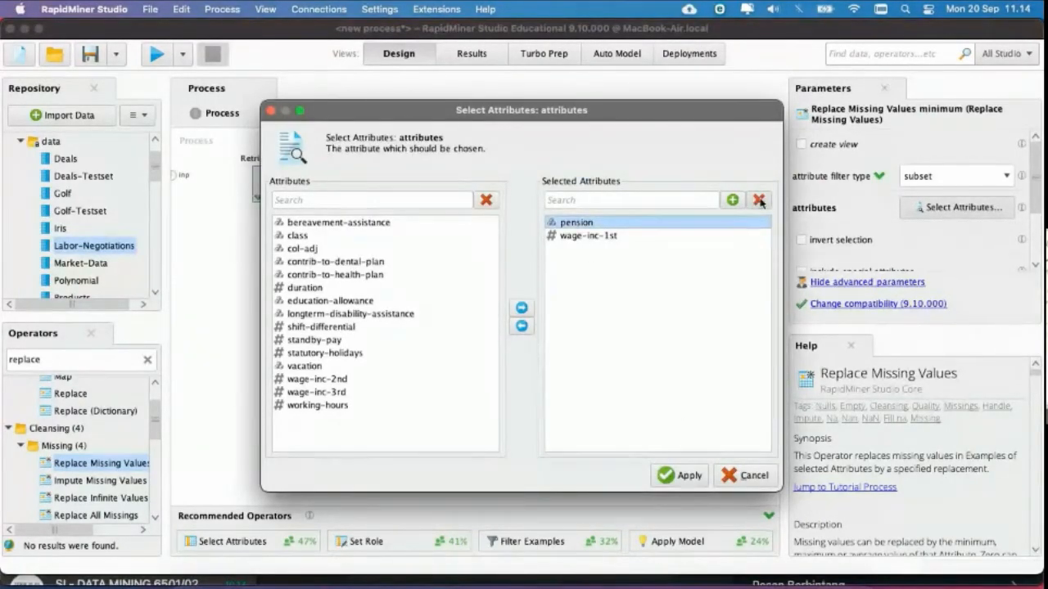
pyautogui.click(522, 326)
pyautogui.click(678, 476)
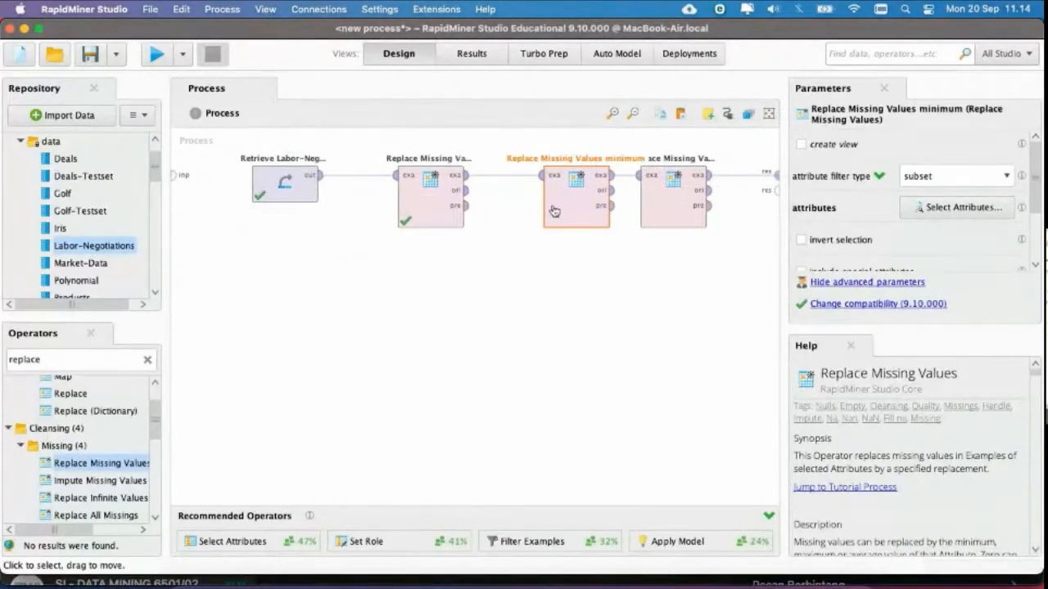
# Step: Insert another Replace Missing Values operator after the max operator and rename it Replace Missing Values min other
pyautogui.moveTo(78, 463); pyautogui.dragTo(745, 184)
pyautogui.moveTo(618, 500); pyautogui.dragTo(707, 494)
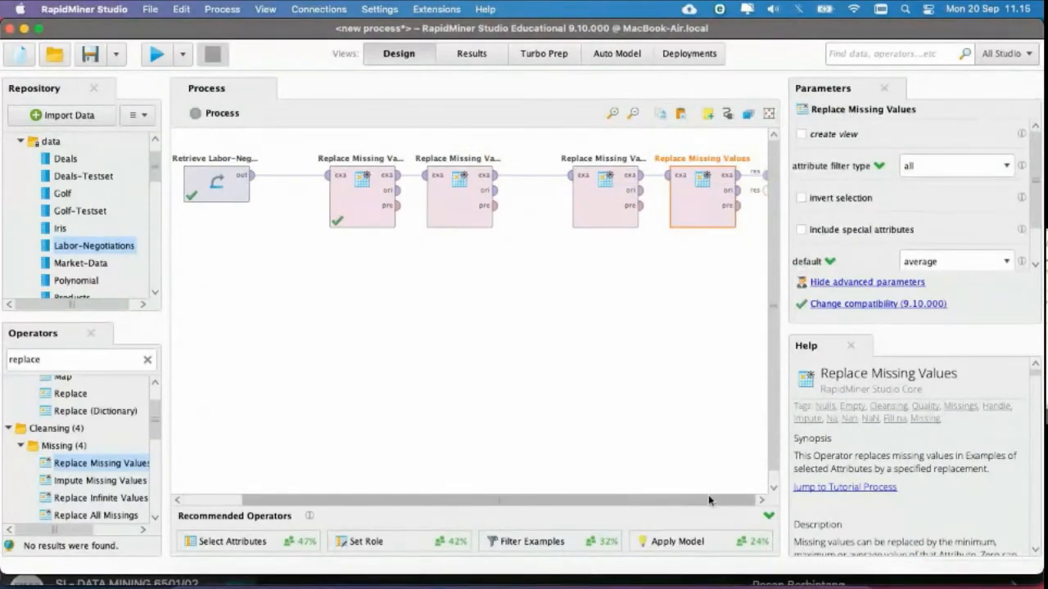
pyautogui.rightClick(709, 211)
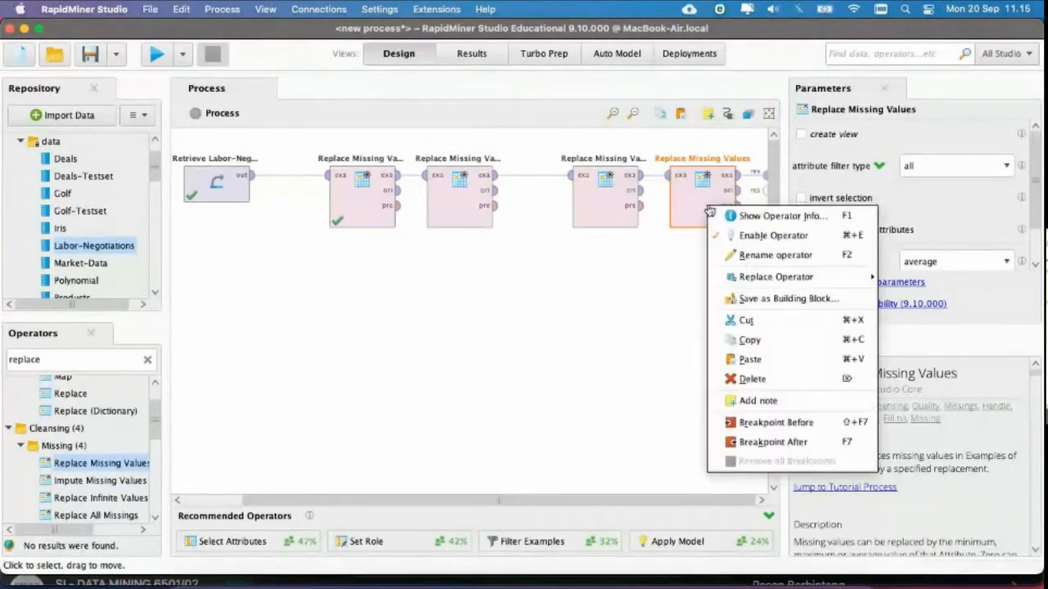
pyautogui.click(744, 256)
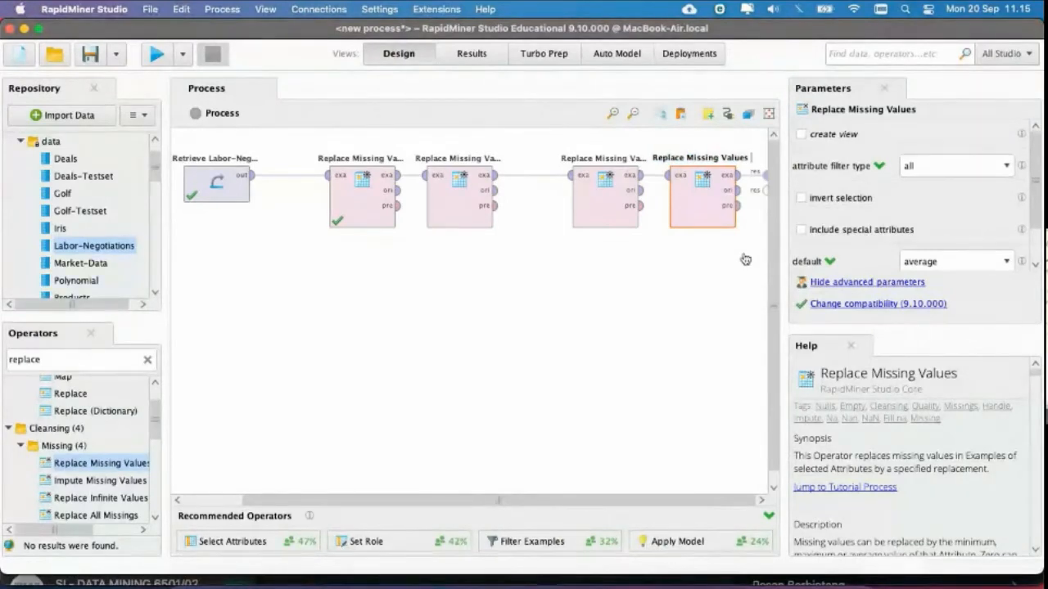
pyautogui.write('min other')
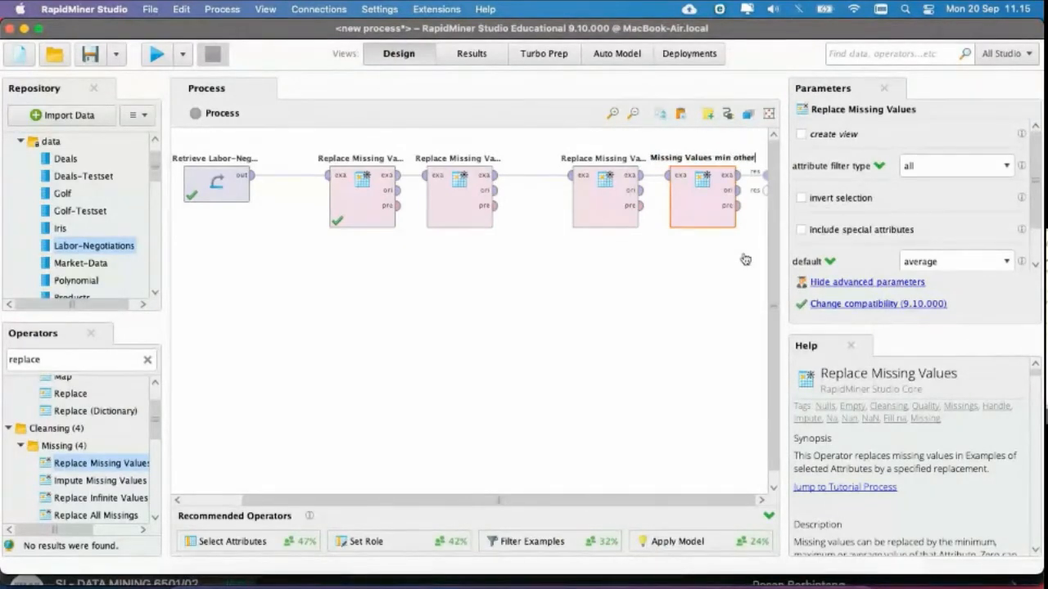
pyautogui.press('Return')
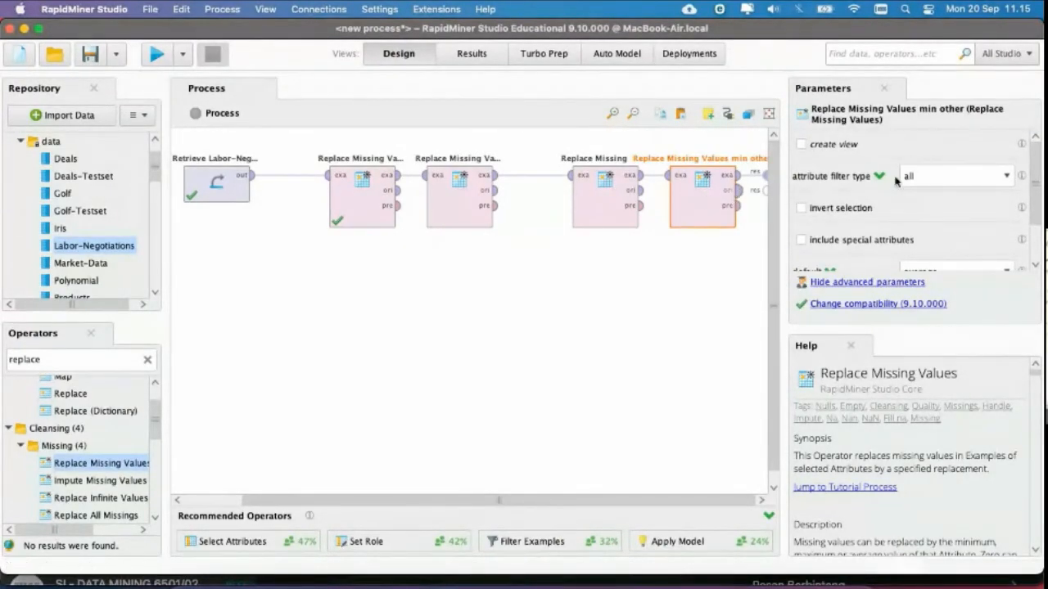
# Step: Set the min other operator's attribute filter type to subset with pension as its only attribute, and run the process
pyautogui.click(916, 176)
pyautogui.click(940, 214)
pyautogui.click(943, 210)
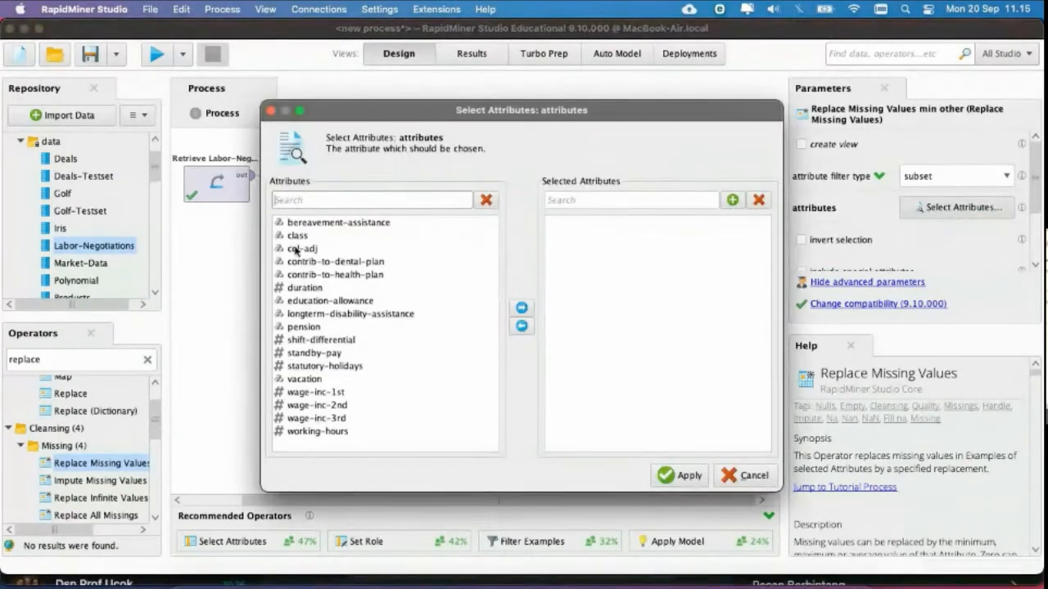
pyautogui.click(309, 327)
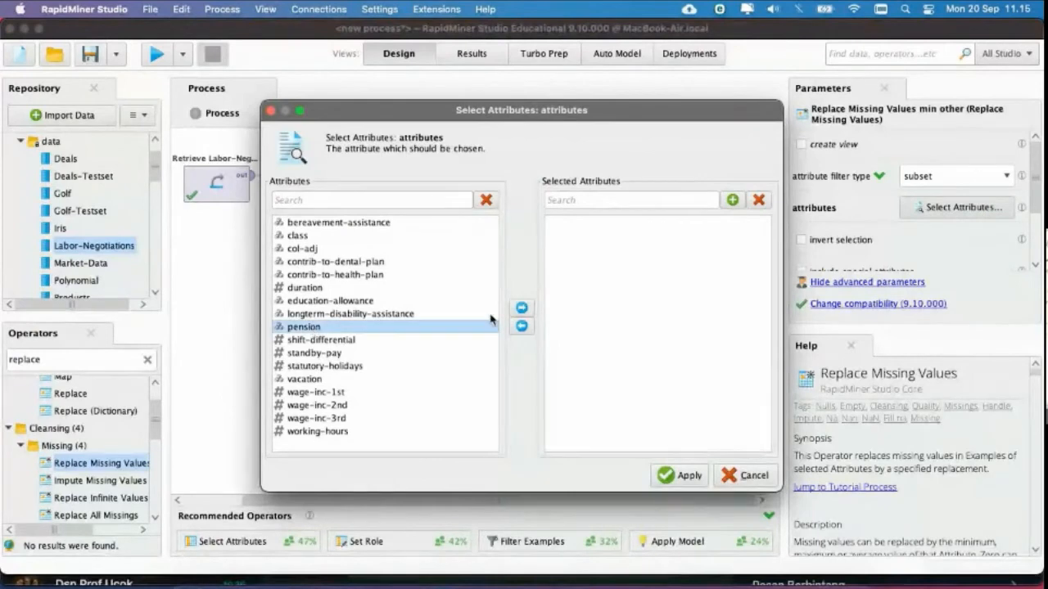
pyautogui.click(521, 308)
pyautogui.click(679, 475)
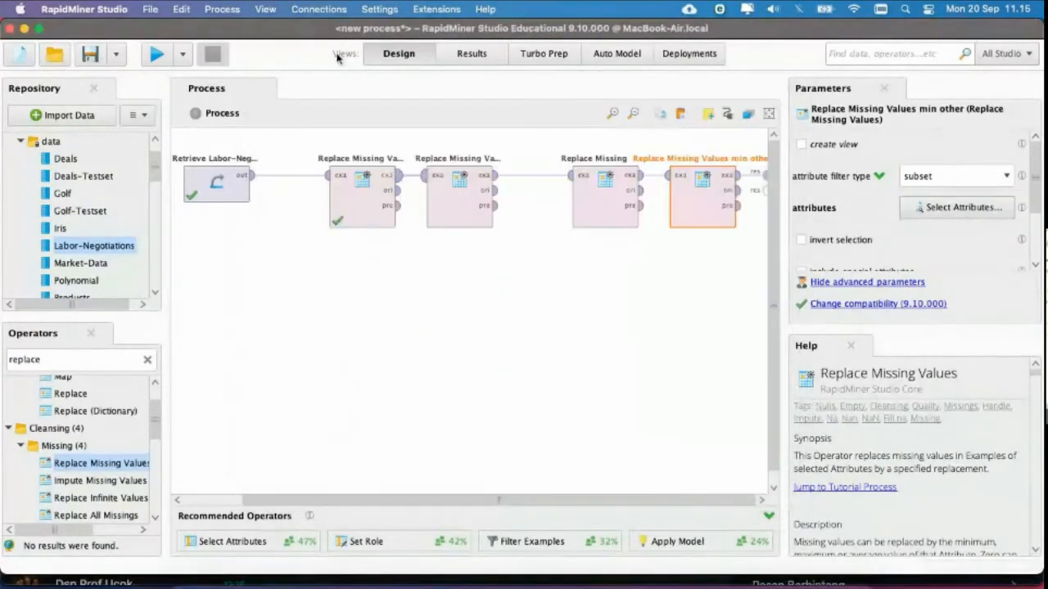
pyautogui.click(158, 54)
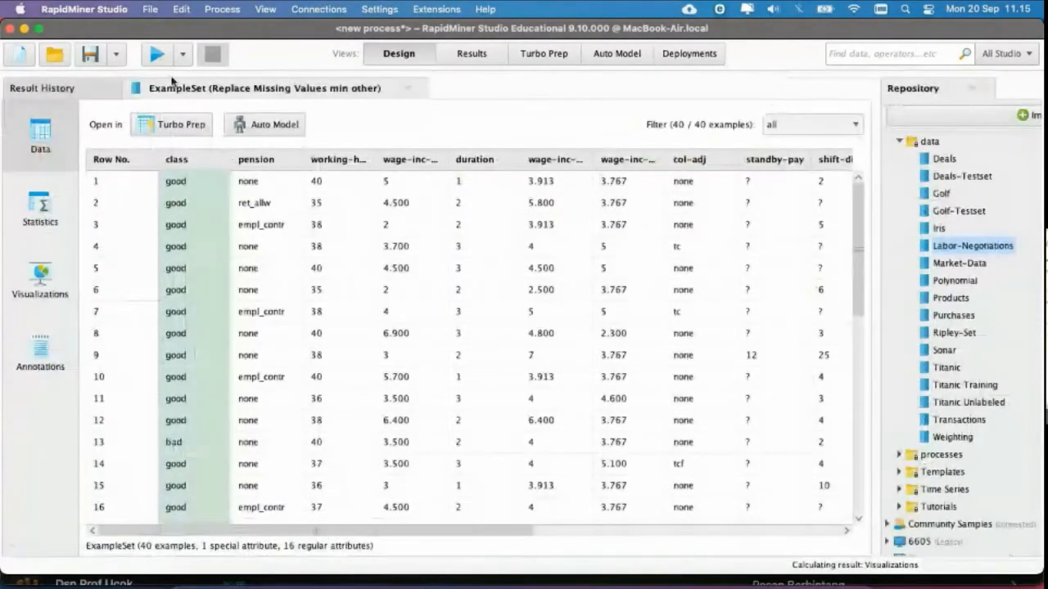
# Step: Review the attribute statistics of the result and move the Replace Missing Values max operator closer to the minimum operator
pyautogui.click(41, 212)
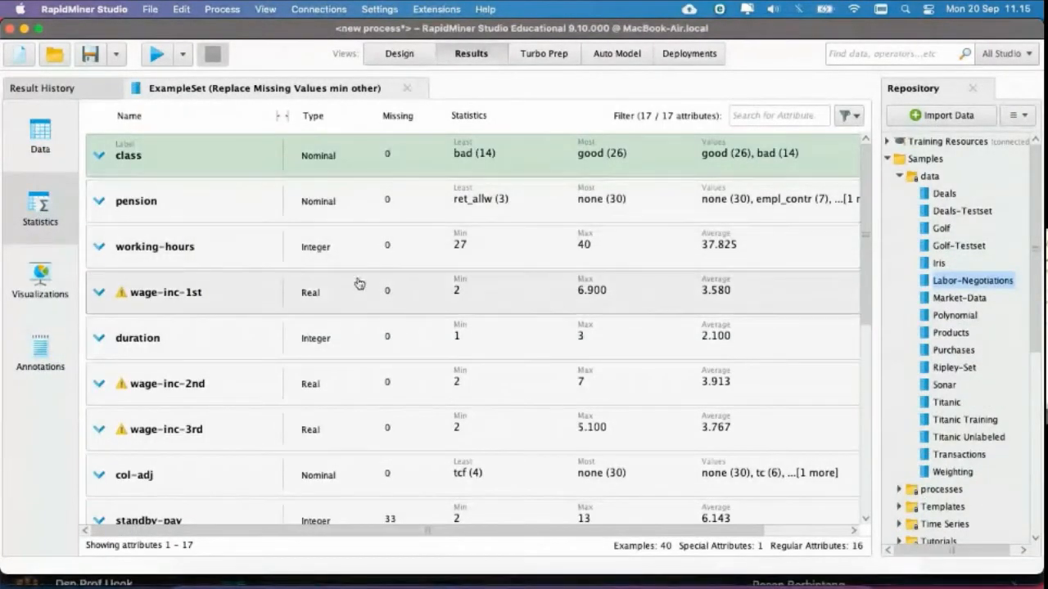
pyautogui.click(401, 51)
pyautogui.moveTo(606, 197); pyautogui.dragTo(556, 196)
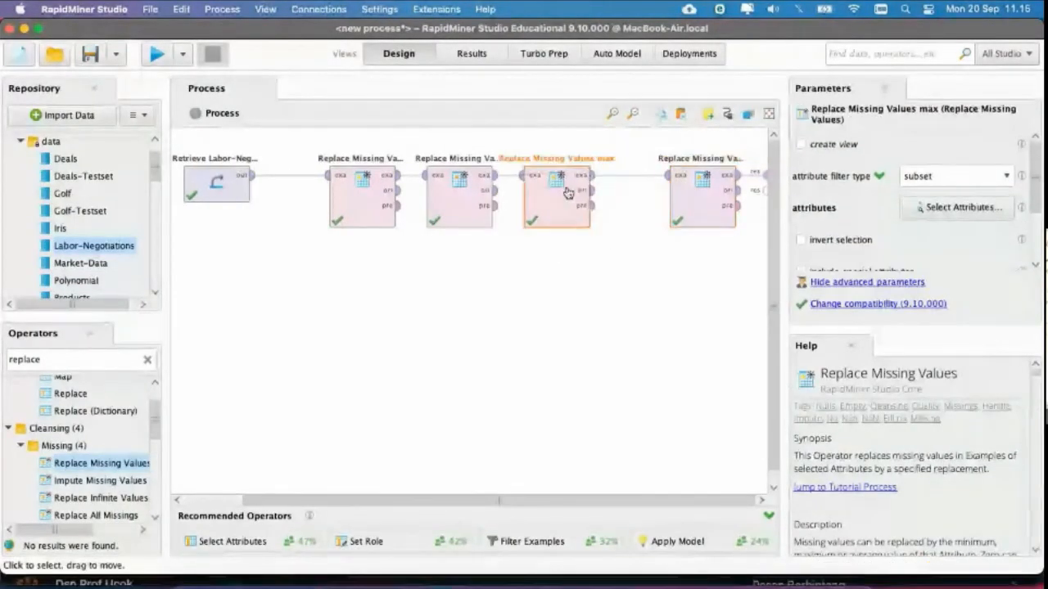
pyautogui.click(455, 55)
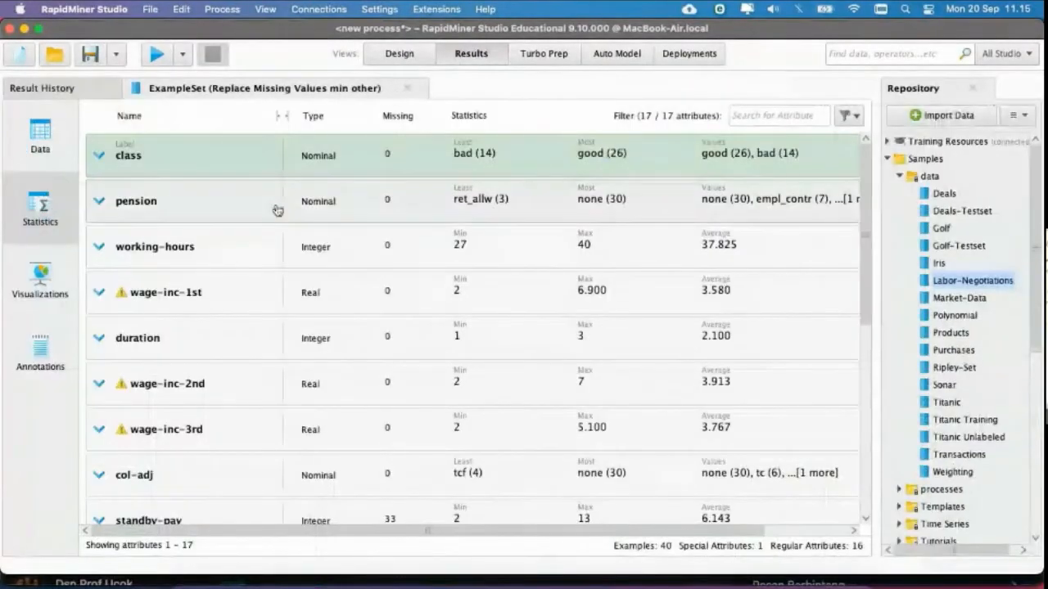
pyautogui.click(399, 53)
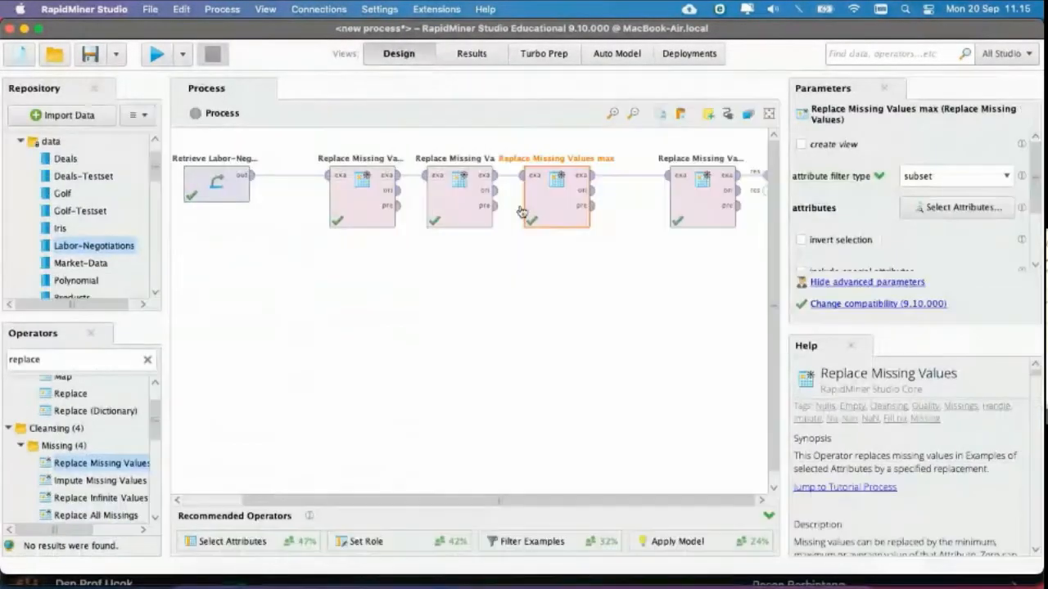
# Step: Examine which attributes are in the subset of the Replace Missing Values average operator
pyautogui.click(361, 196)
pyautogui.click(956, 207)
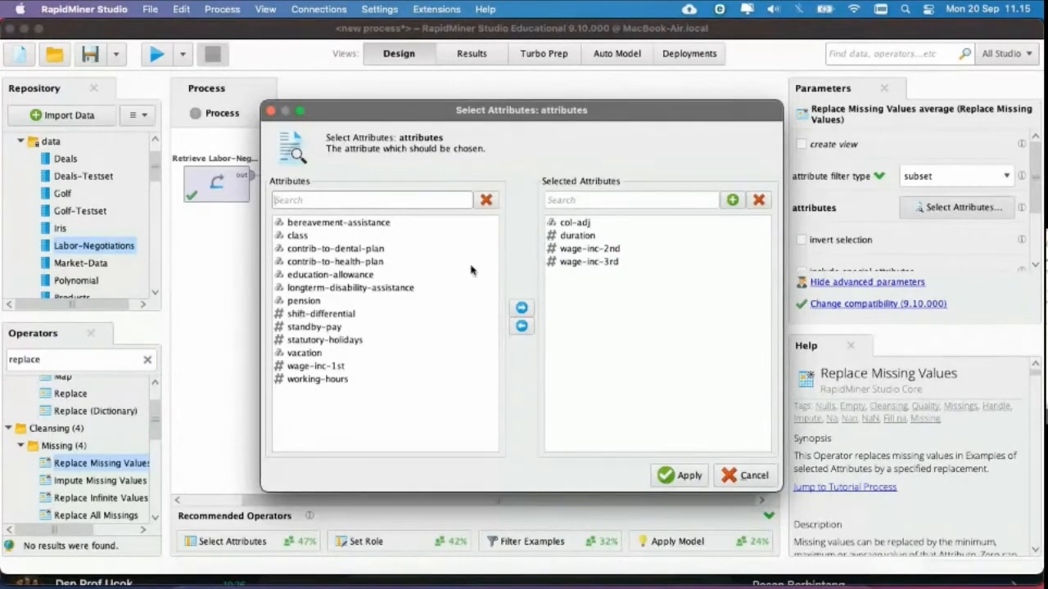
pyautogui.click(563, 224)
pyautogui.click(749, 478)
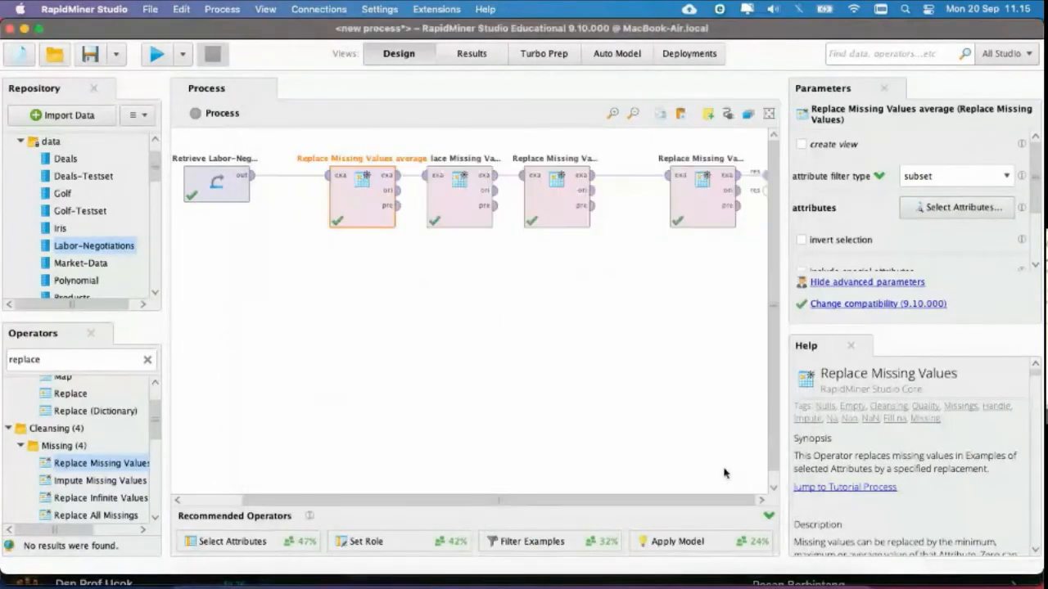
# Step: Insert a Replace Missing Values operator between the max and min other operators and rename it Replace Missing Values avg other
pyautogui.moveTo(361, 216); pyautogui.dragTo(312, 215)
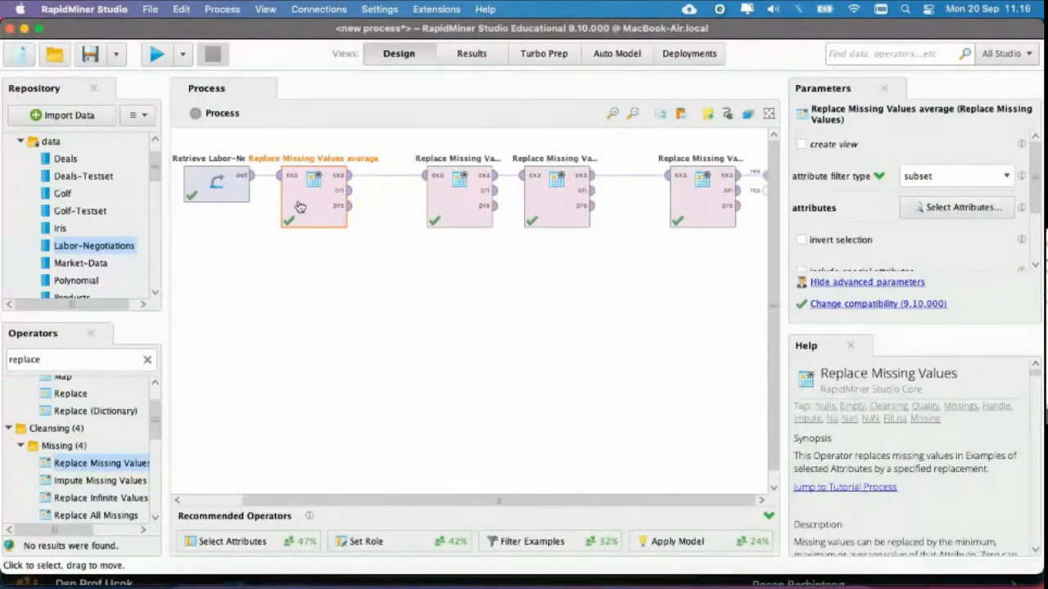
pyautogui.moveTo(80, 466); pyautogui.dragTo(618, 186)
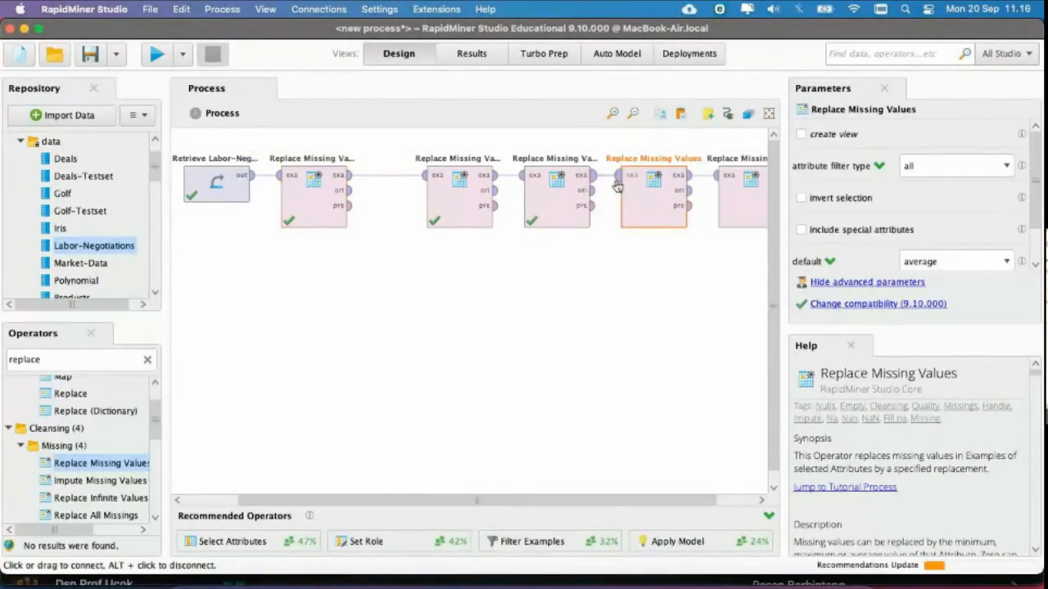
pyautogui.rightClick(631, 198)
pyautogui.click(680, 244)
pyautogui.press('Right')
pyautogui.write('avg other')
pyautogui.press('Return')
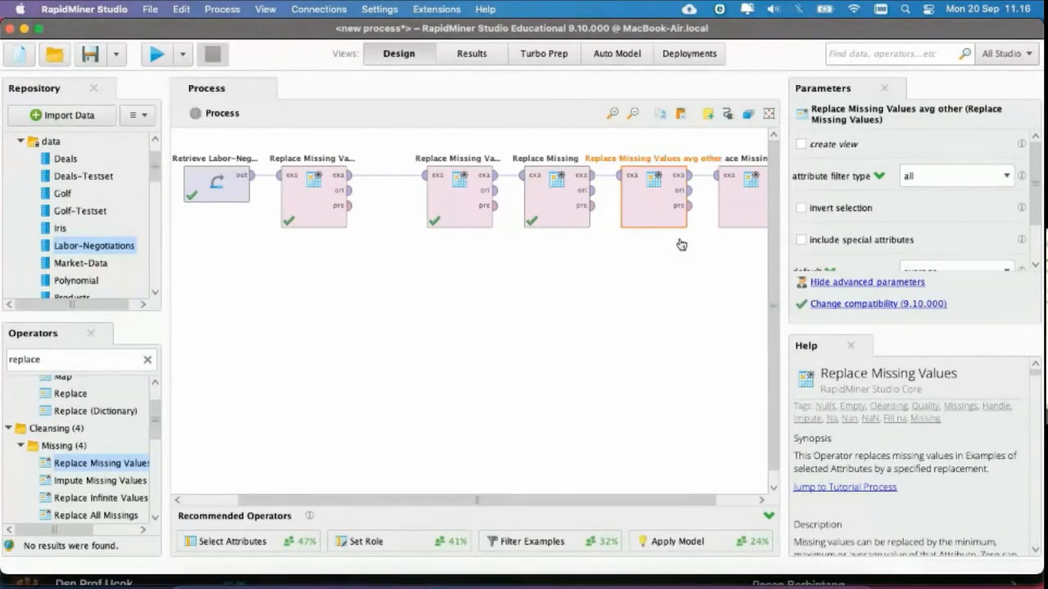
pyautogui.click(311, 204)
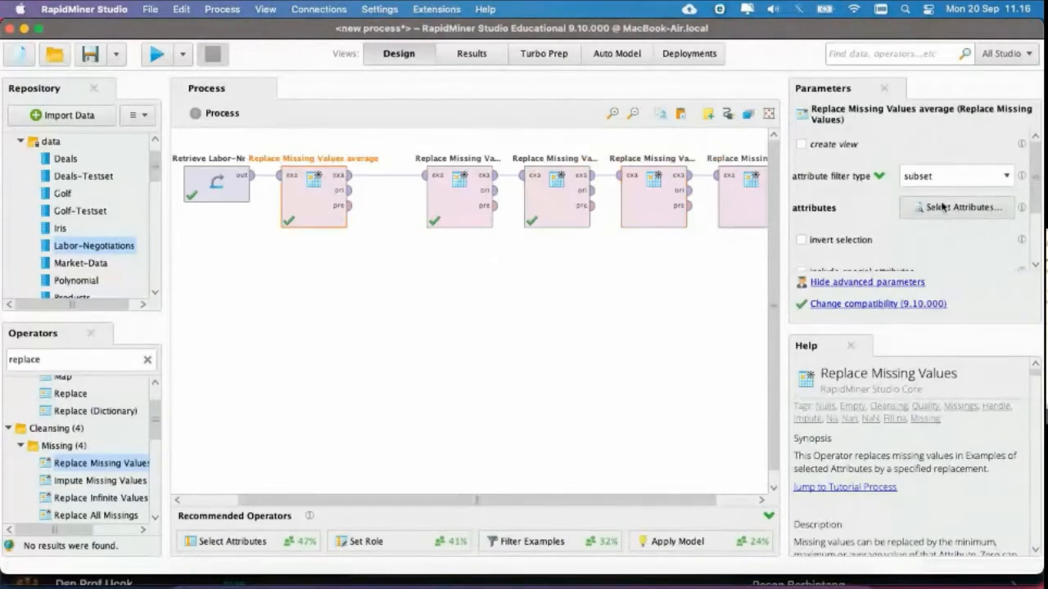
pyautogui.click(942, 207)
pyautogui.click(571, 223)
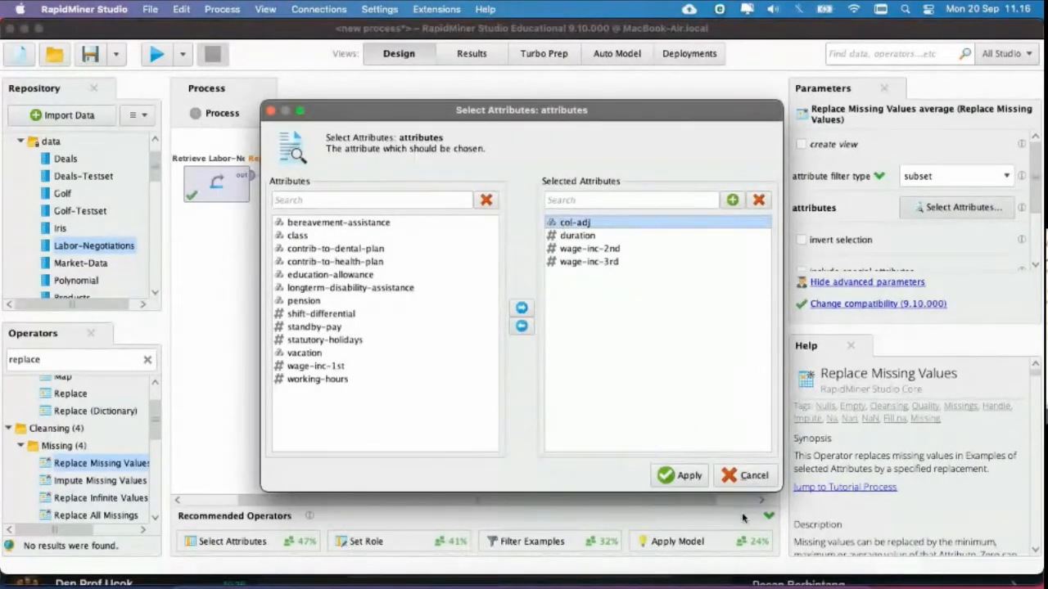
pyautogui.click(746, 476)
# Step: Run the process and examine the resulting attribute statistics, including the details of wage-inc-1st
pyautogui.click(156, 55)
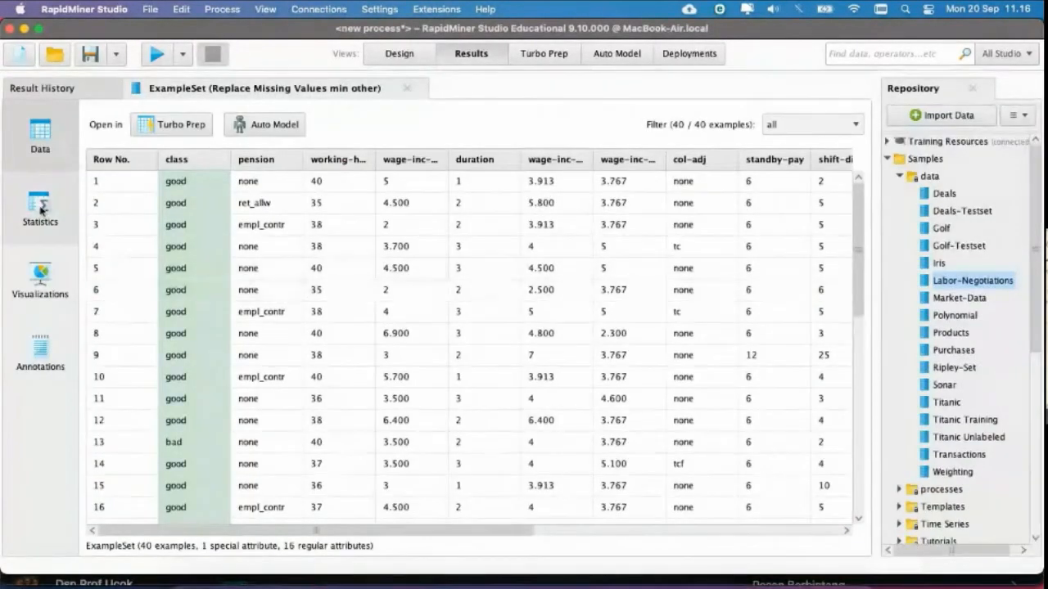
pyautogui.click(61, 217)
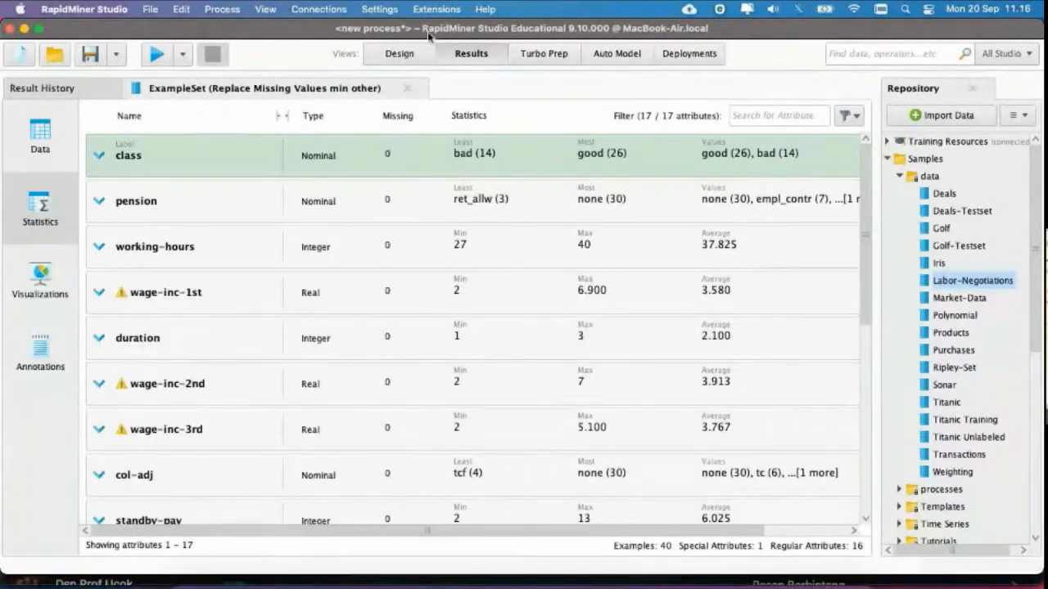
pyautogui.click(121, 300)
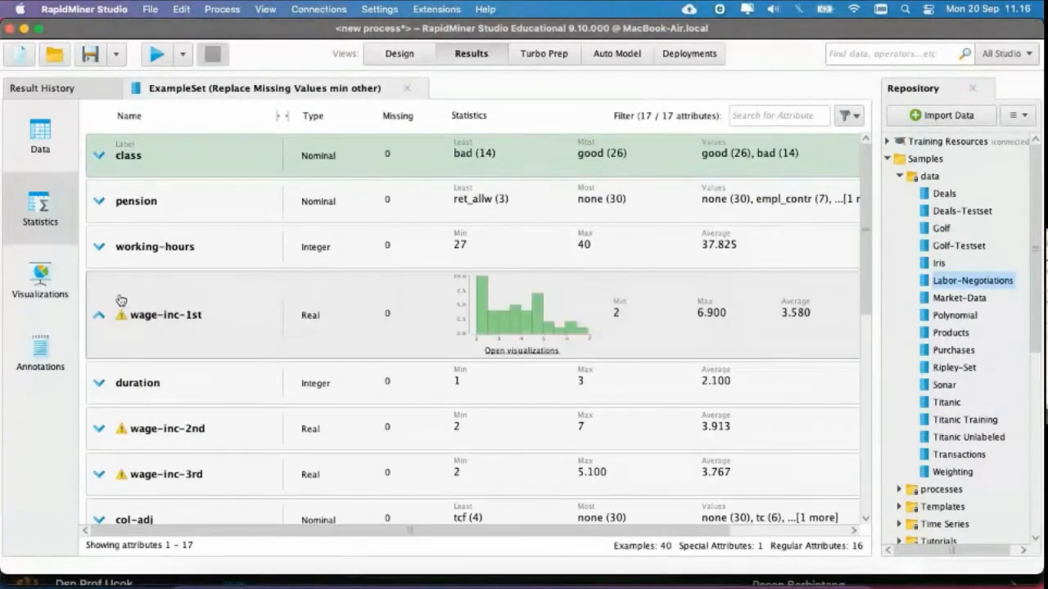
pyautogui.click(121, 318)
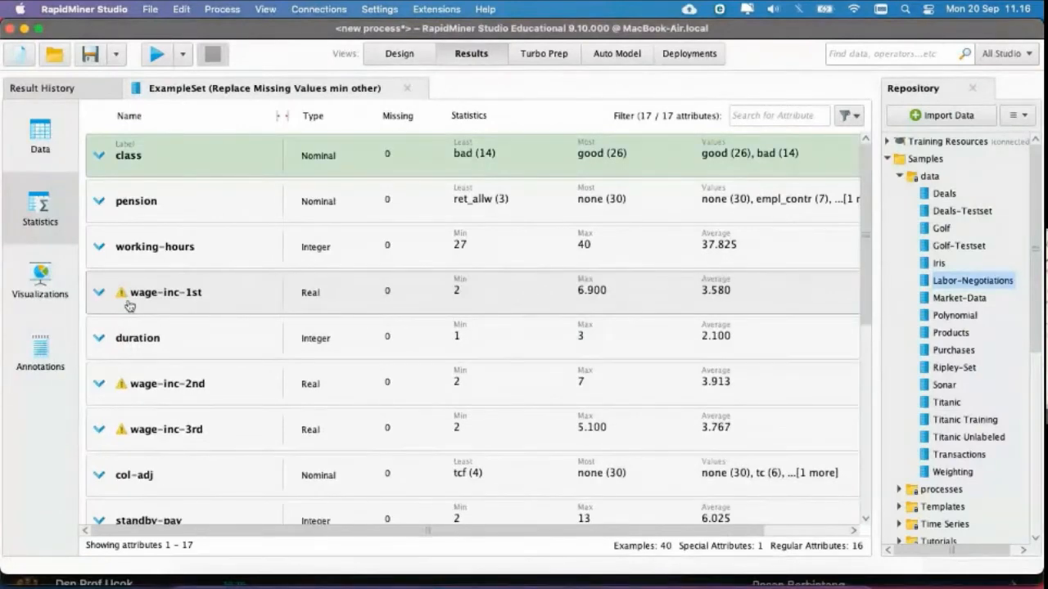
# Step: Remove col-adj from the attribute subset of the Replace Missing Values average operator
pyautogui.click(392, 54)
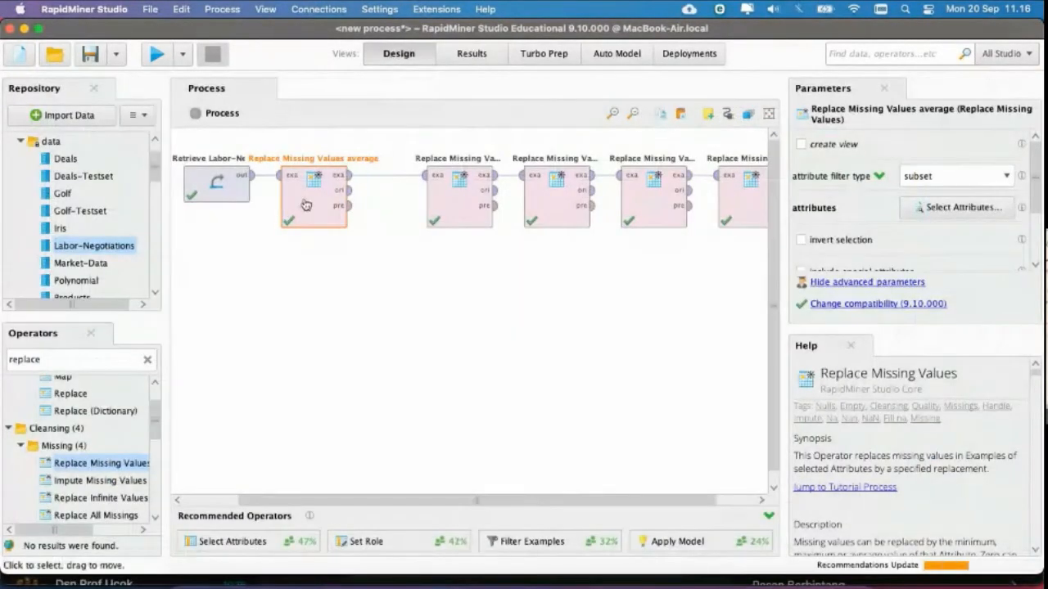
pyautogui.click(933, 207)
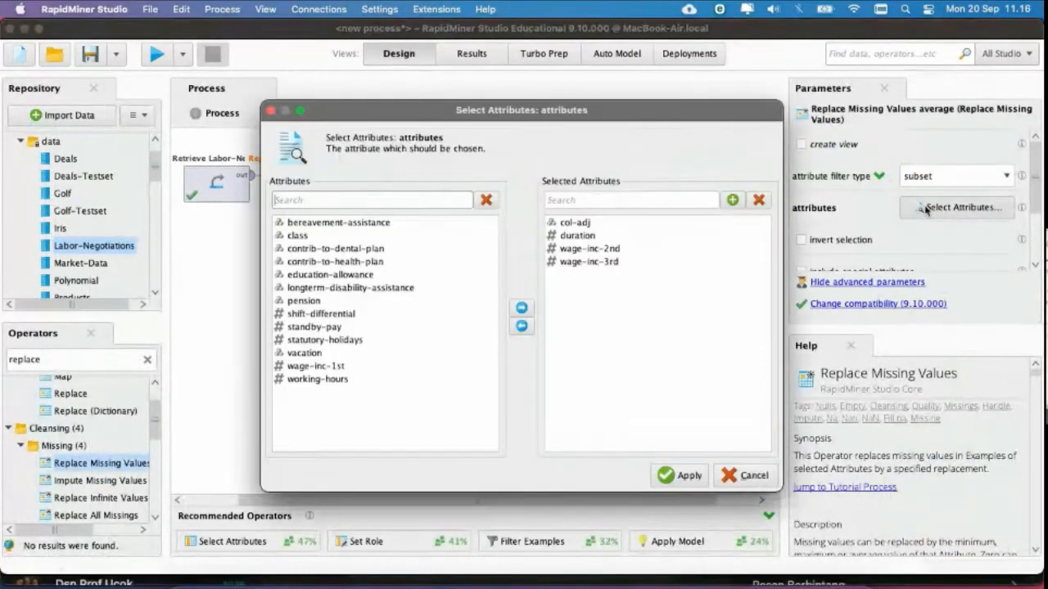
pyautogui.click(581, 223)
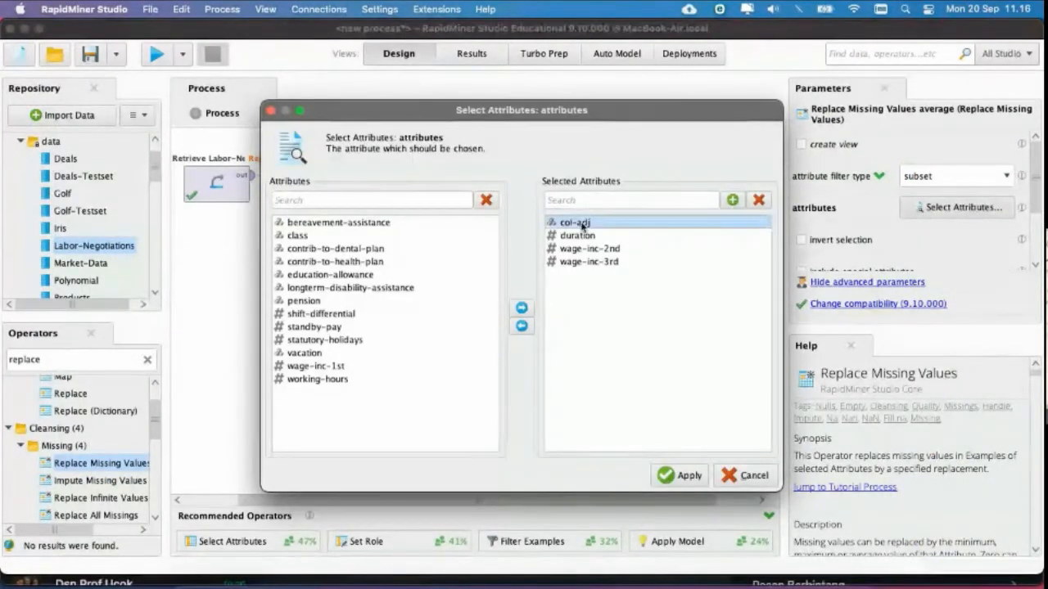
pyautogui.click(521, 327)
pyautogui.click(679, 475)
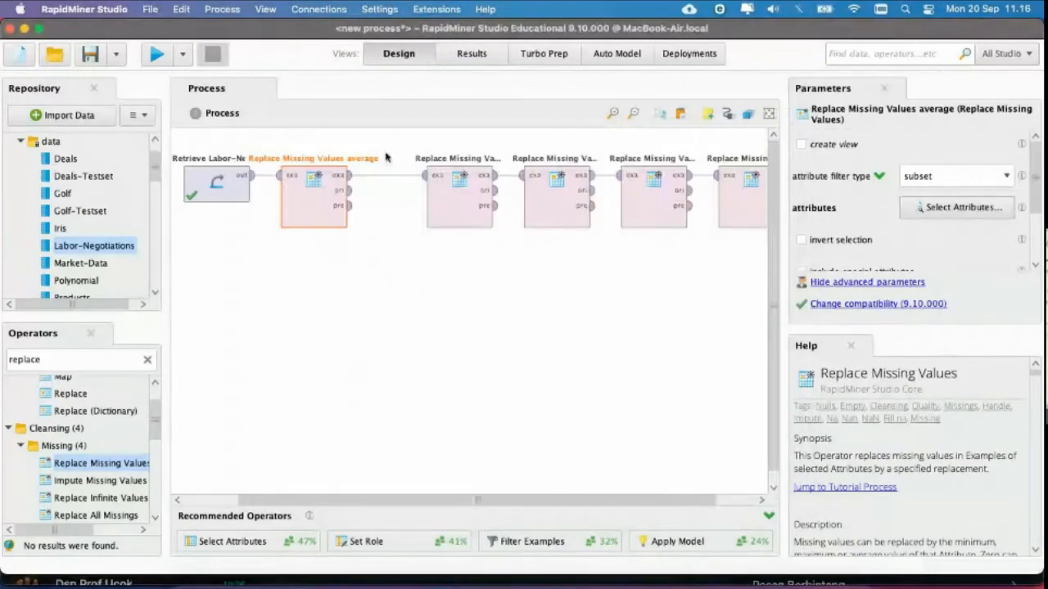
# Step: Set the avg other operator's attribute filter type to subset with col-adj as its only attribute
pyautogui.hscroll(3, 526, 227)
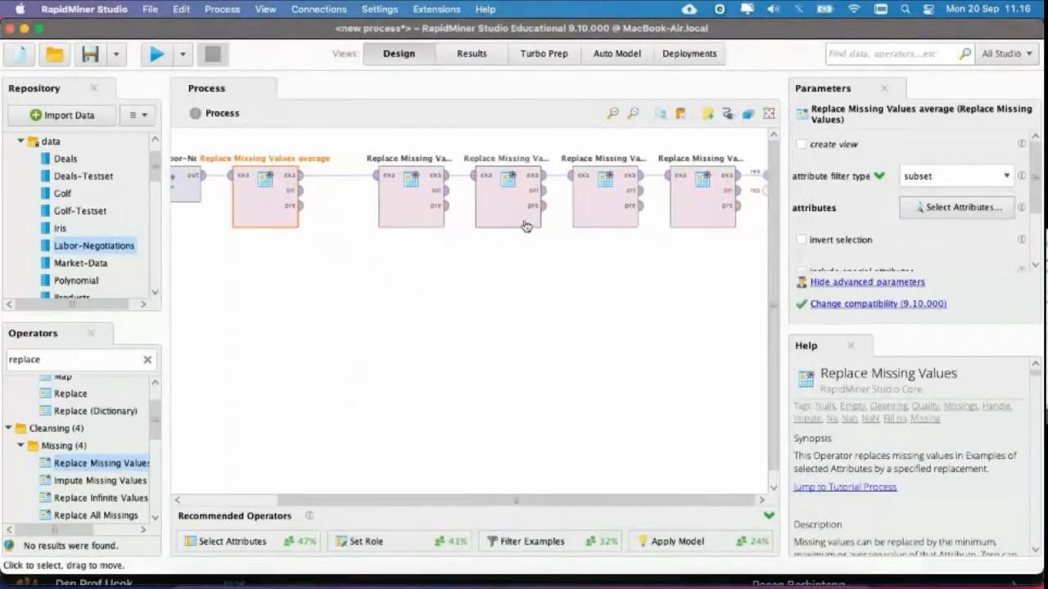
pyautogui.click(408, 205)
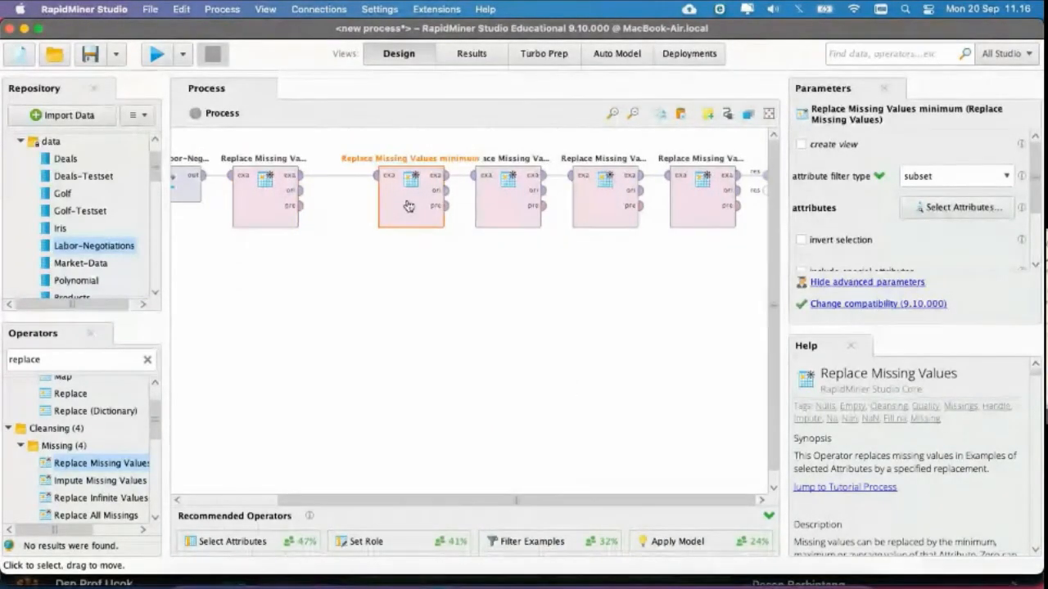
pyautogui.click(610, 201)
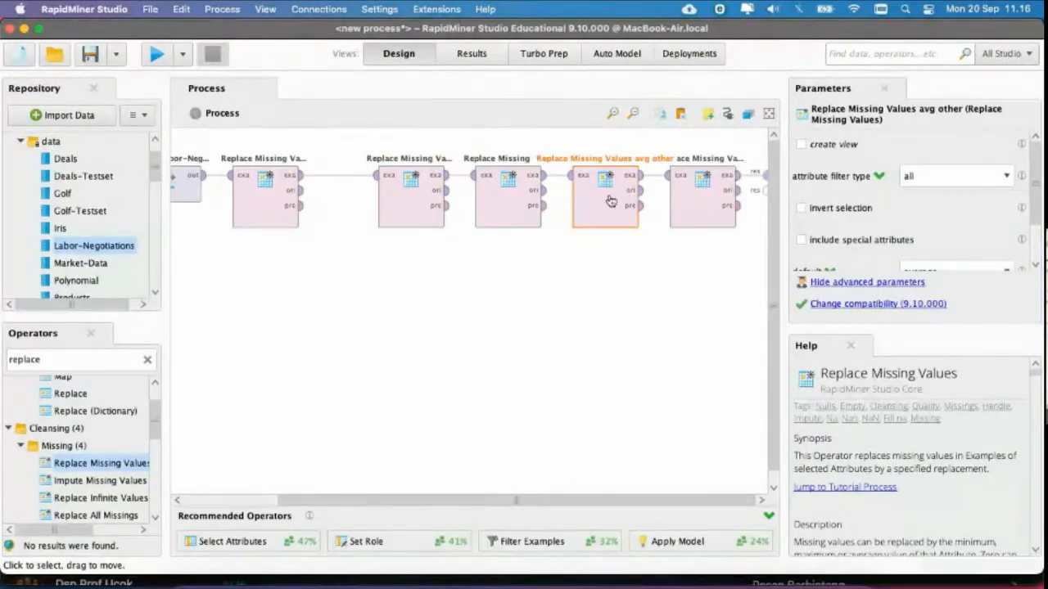
pyautogui.scroll(-2, 874, 208)
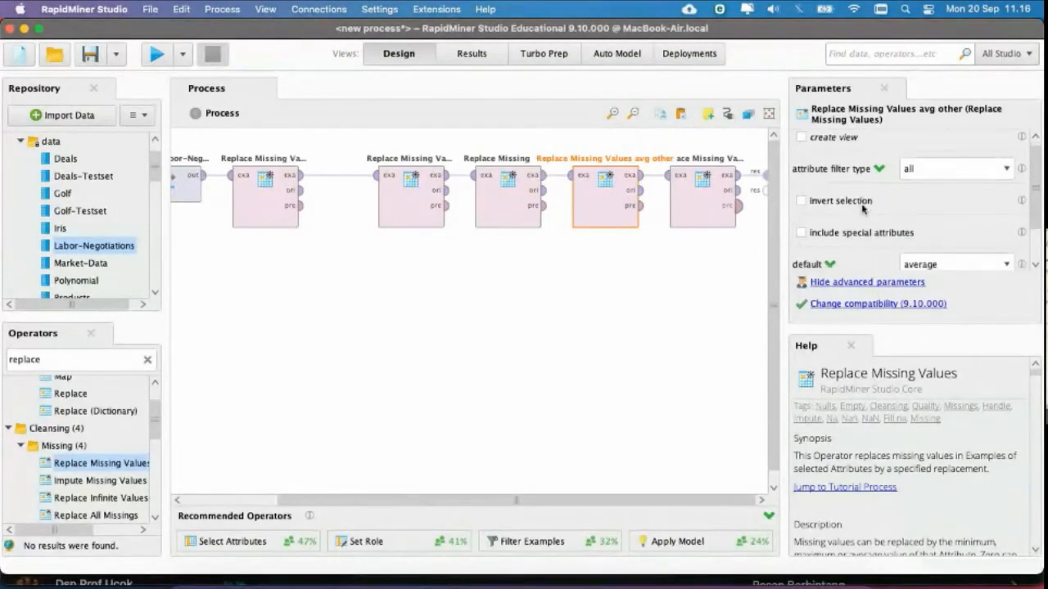
pyautogui.scroll(2, 864, 211)
pyautogui.click(933, 168)
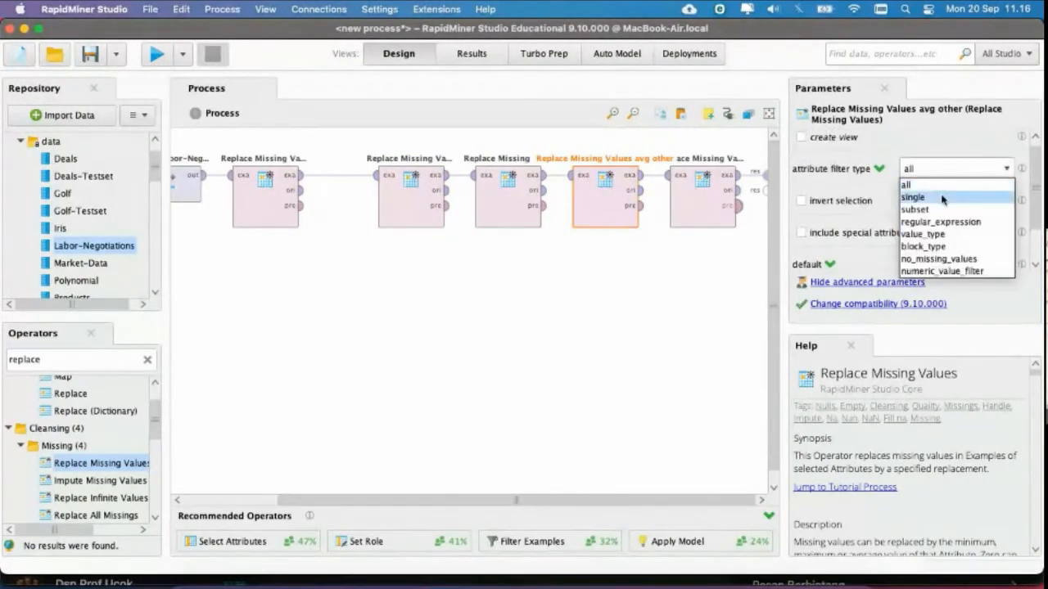
pyautogui.click(943, 209)
pyautogui.click(931, 200)
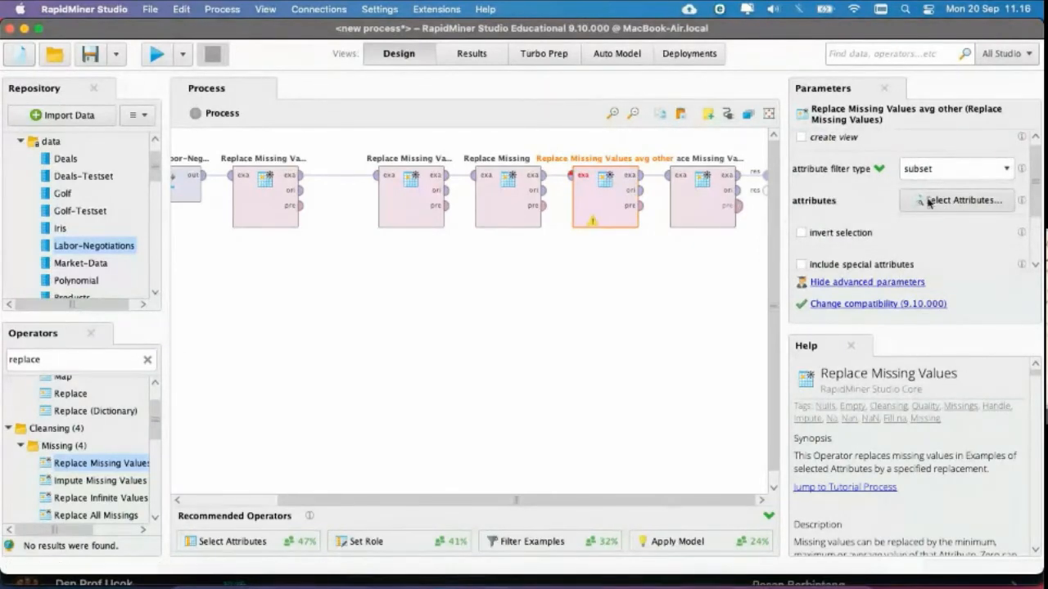
pyautogui.click(305, 249)
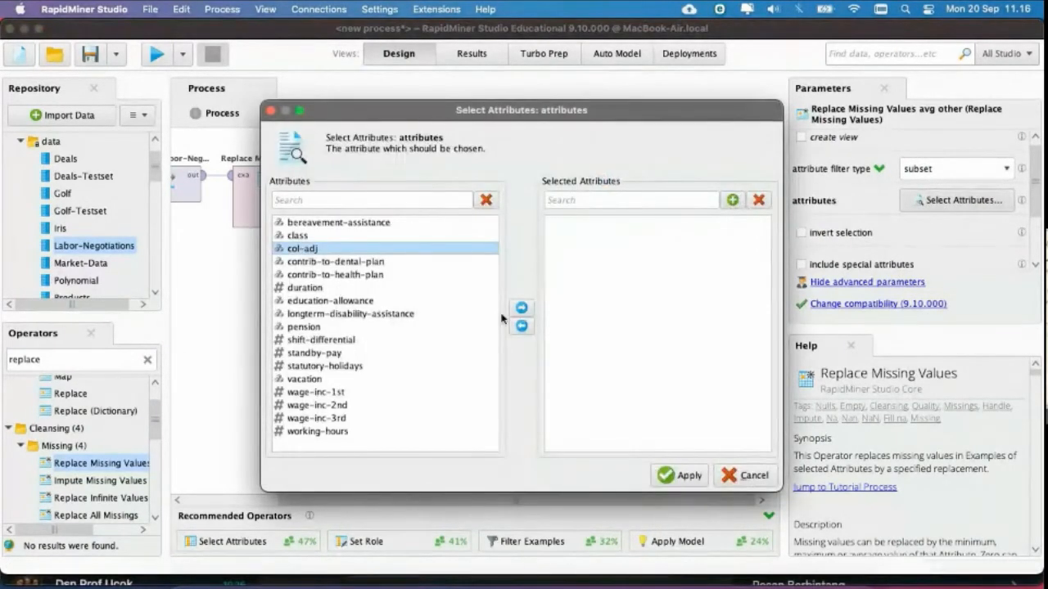
pyautogui.click(525, 311)
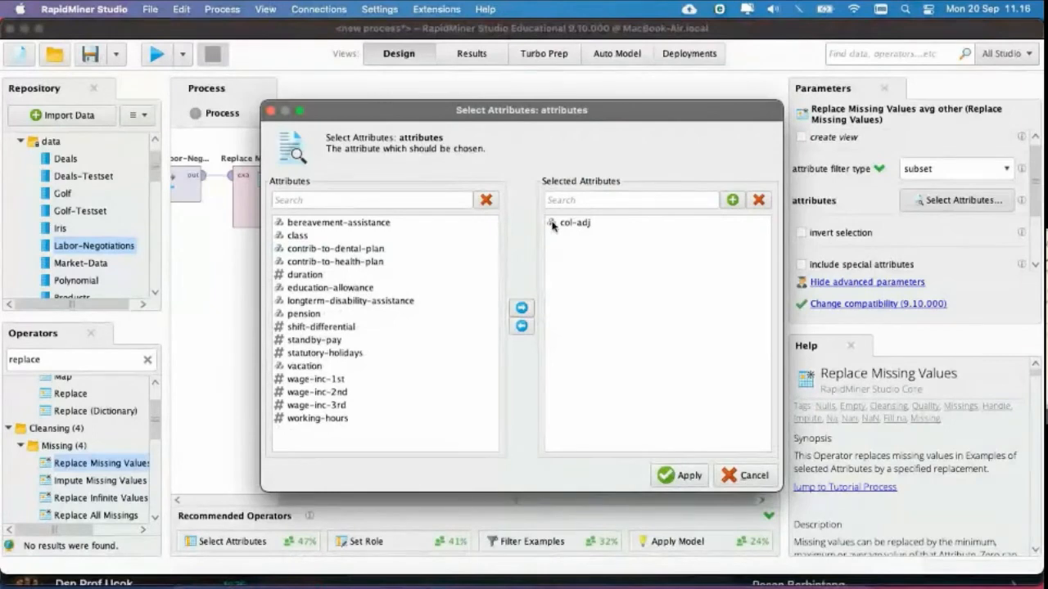
pyautogui.click(686, 477)
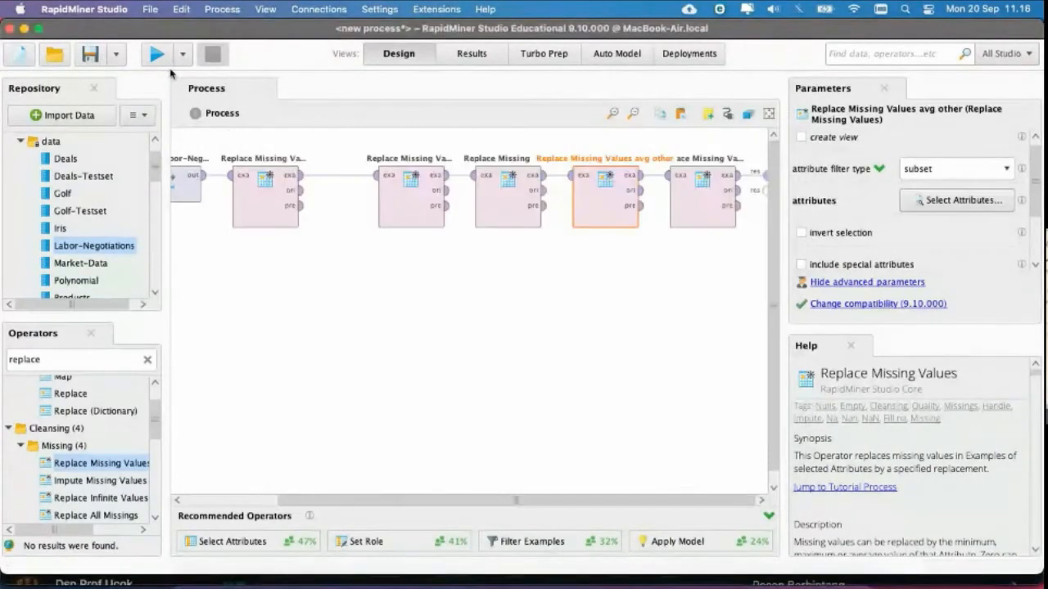
# Step: Run the process and check the statistics for attributes that still have missing values
pyautogui.click(153, 54)
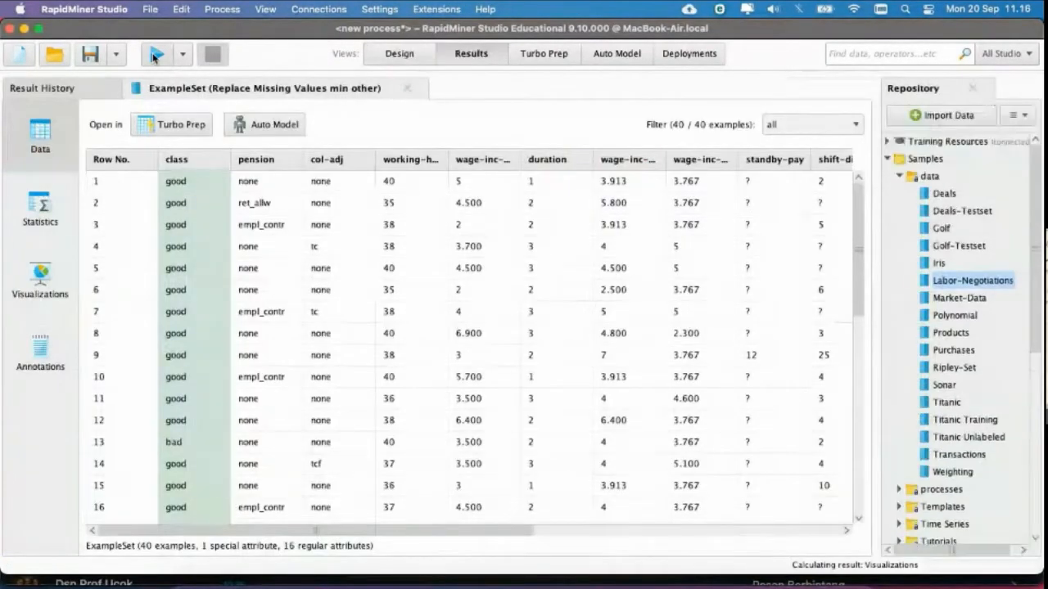
pyautogui.click(40, 208)
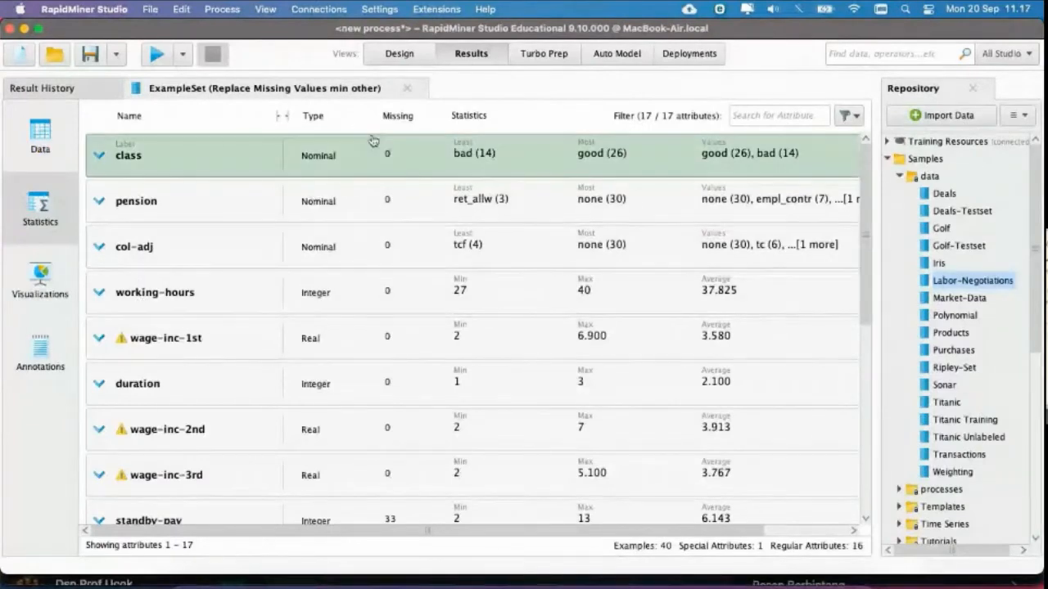
pyautogui.scroll(-3, 386, 282)
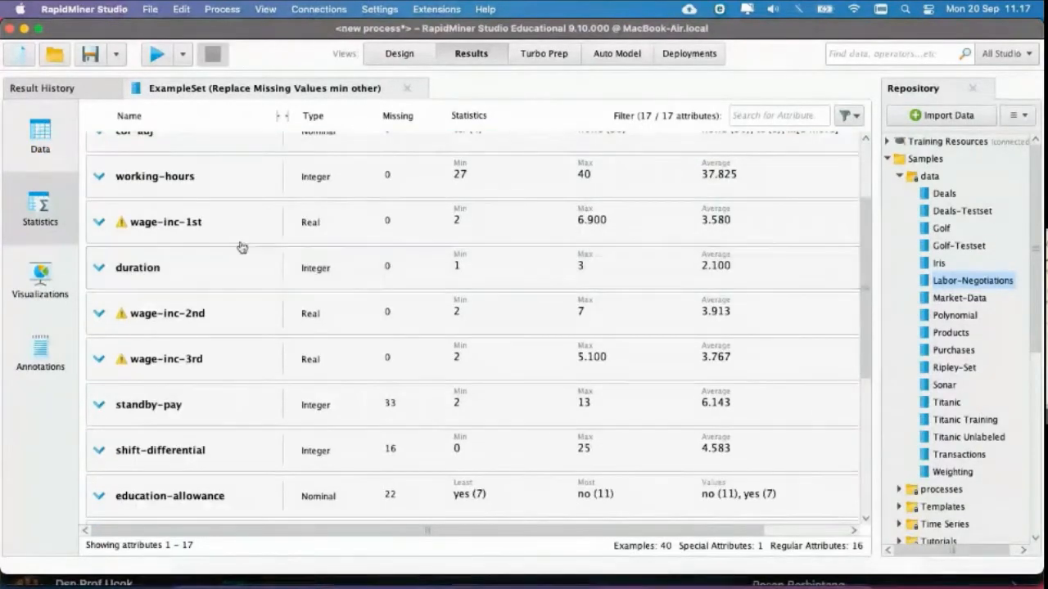
# Step: Return to the process design and review the attribute subsets of the Replace Missing Values average, minimum and max operators
pyautogui.click(400, 54)
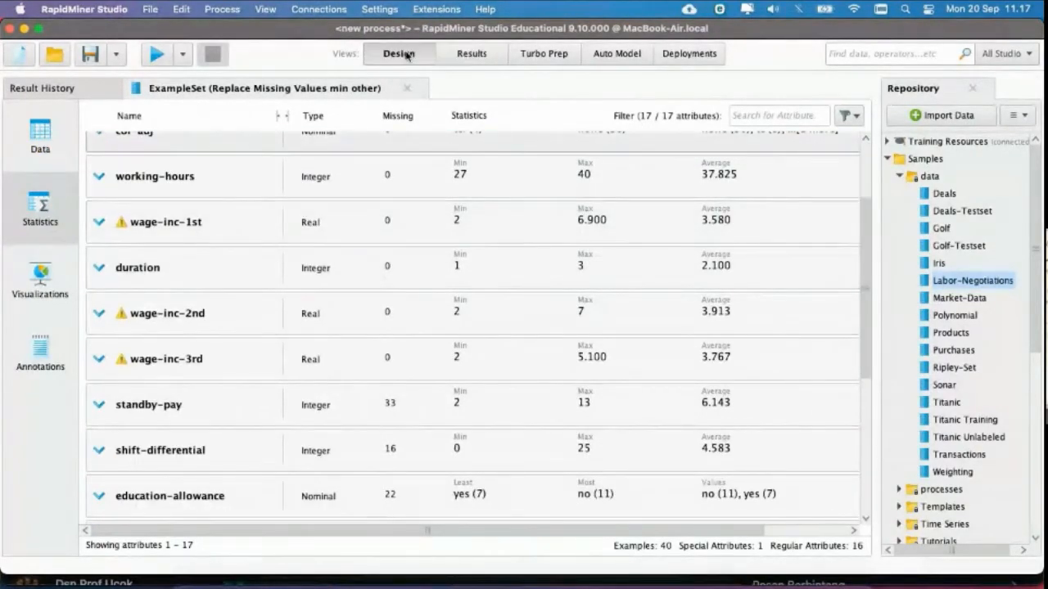
pyautogui.click(496, 205)
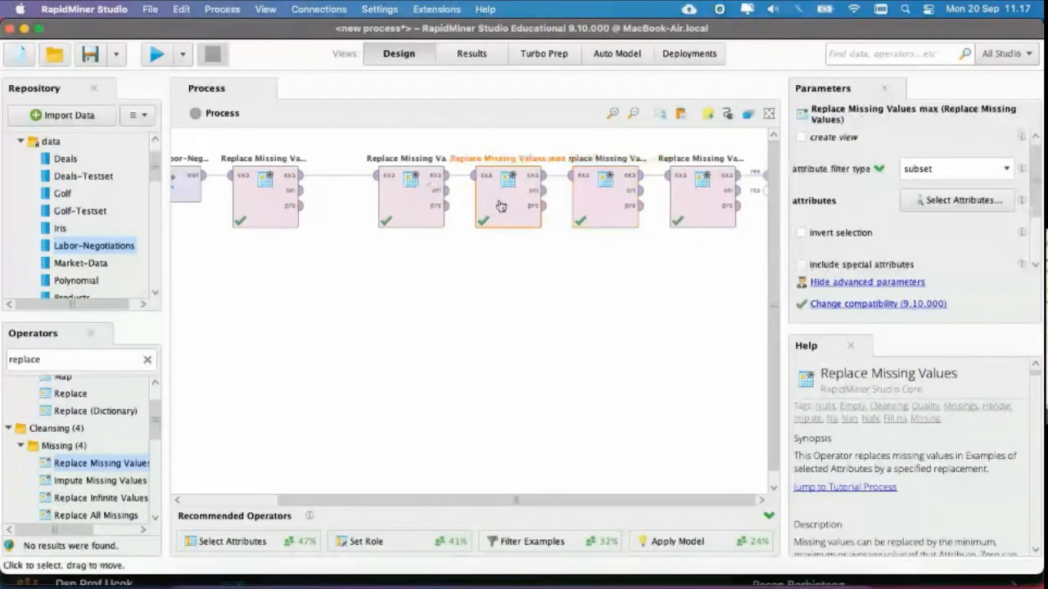
pyautogui.click(269, 212)
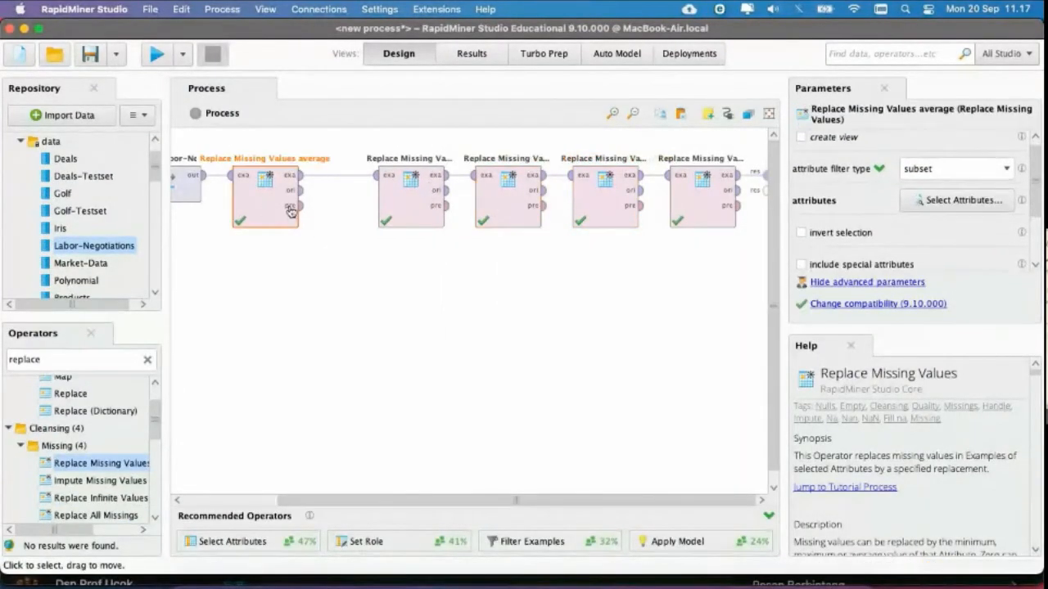
pyautogui.click(920, 201)
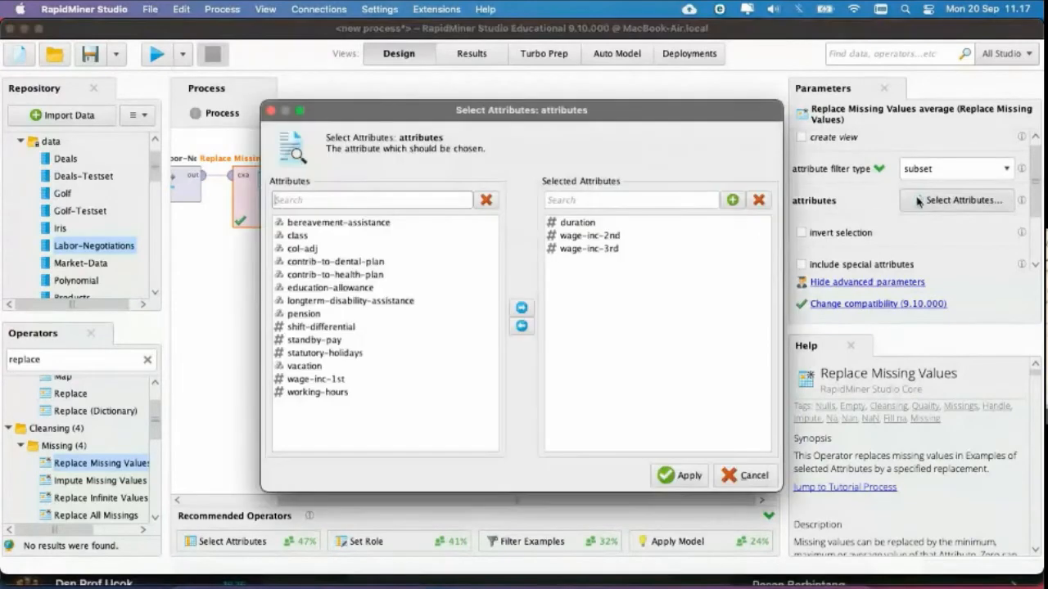
pyautogui.click(683, 476)
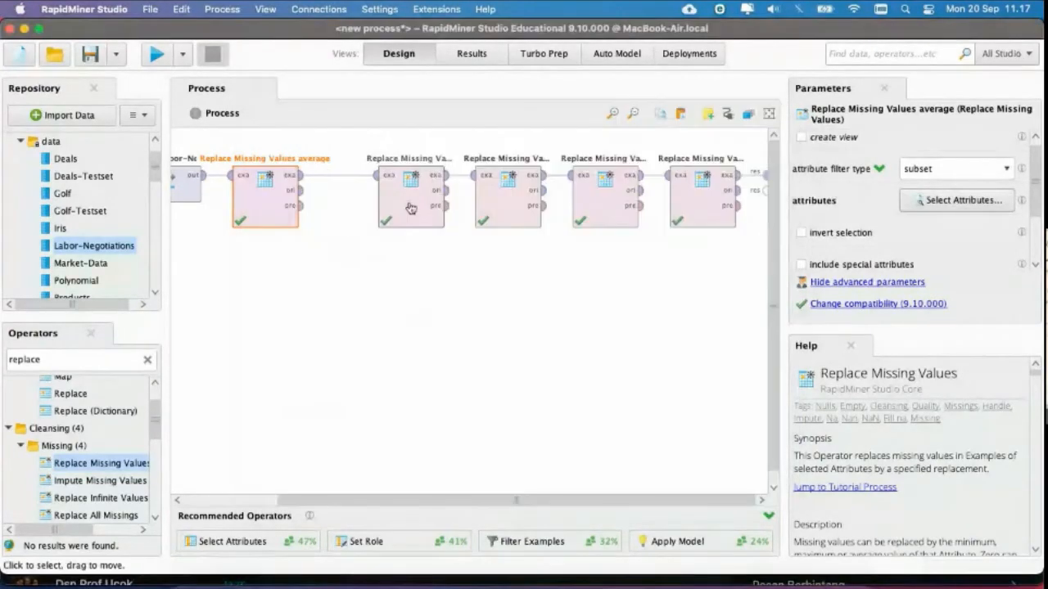
pyautogui.click(409, 203)
pyautogui.click(974, 205)
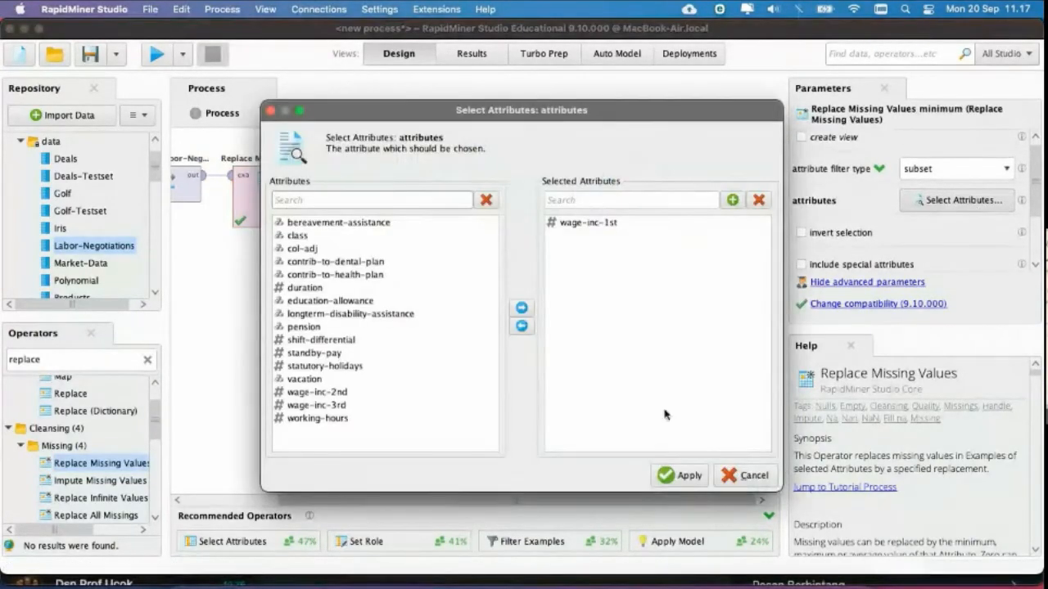
pyautogui.click(677, 473)
pyautogui.click(508, 197)
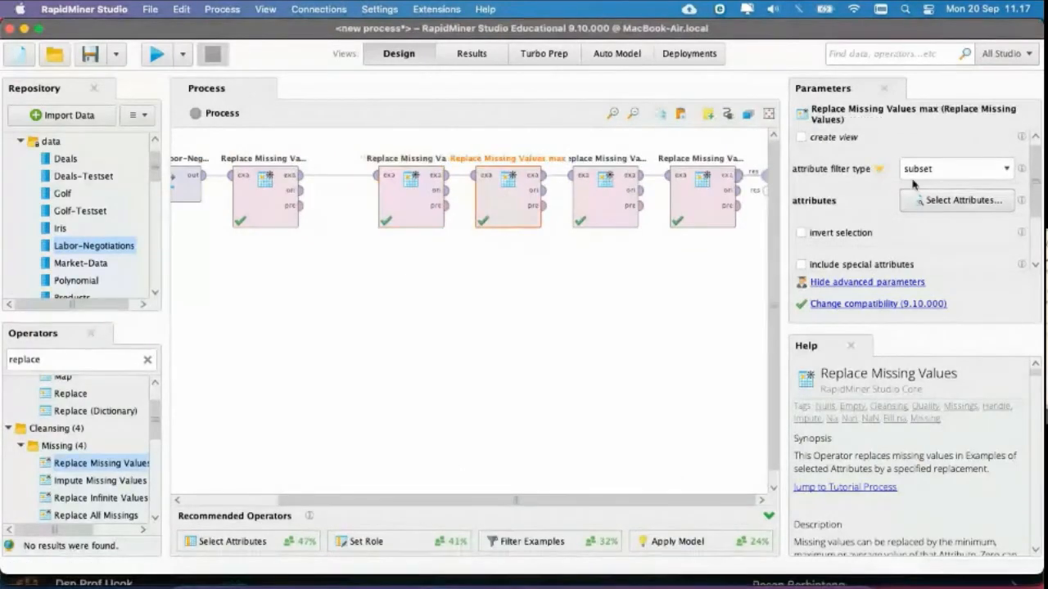
pyautogui.click(930, 206)
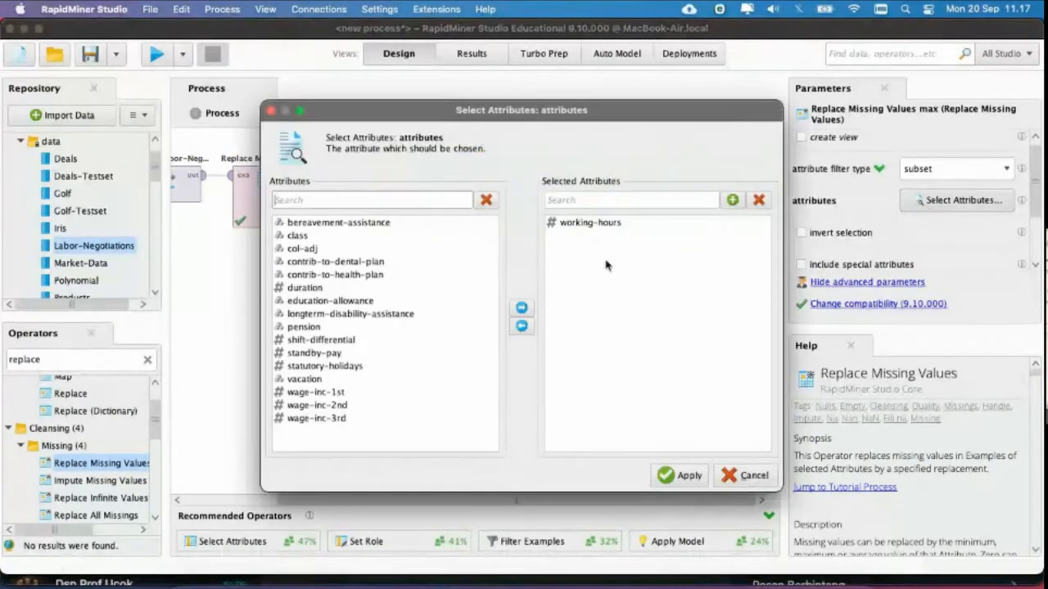
pyautogui.click(687, 477)
# Step: Review which attributes are selected in the avg other and min other operators
pyautogui.click(609, 200)
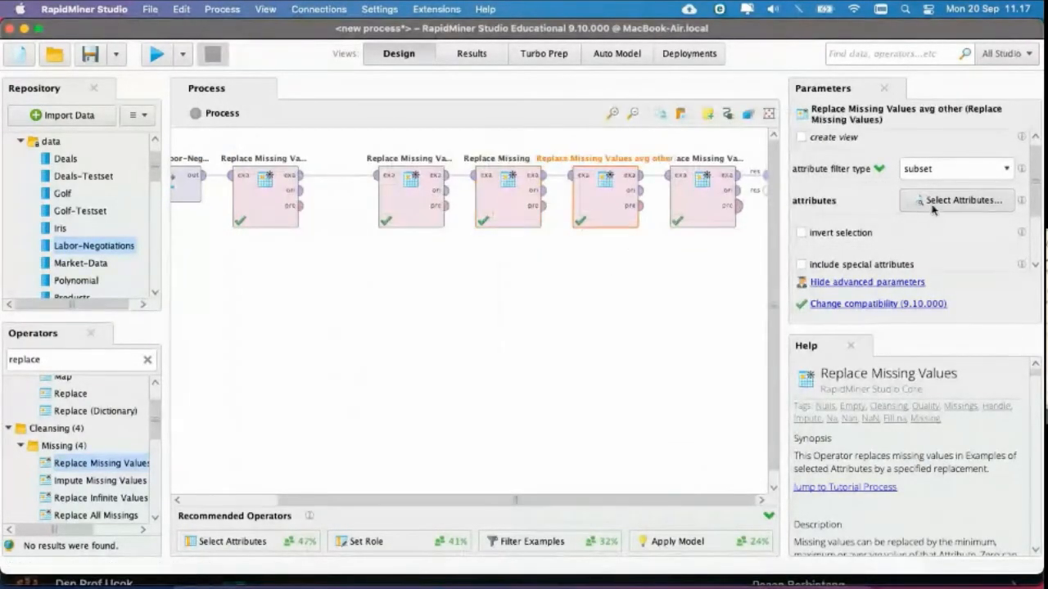
pyautogui.click(932, 206)
pyautogui.click(680, 475)
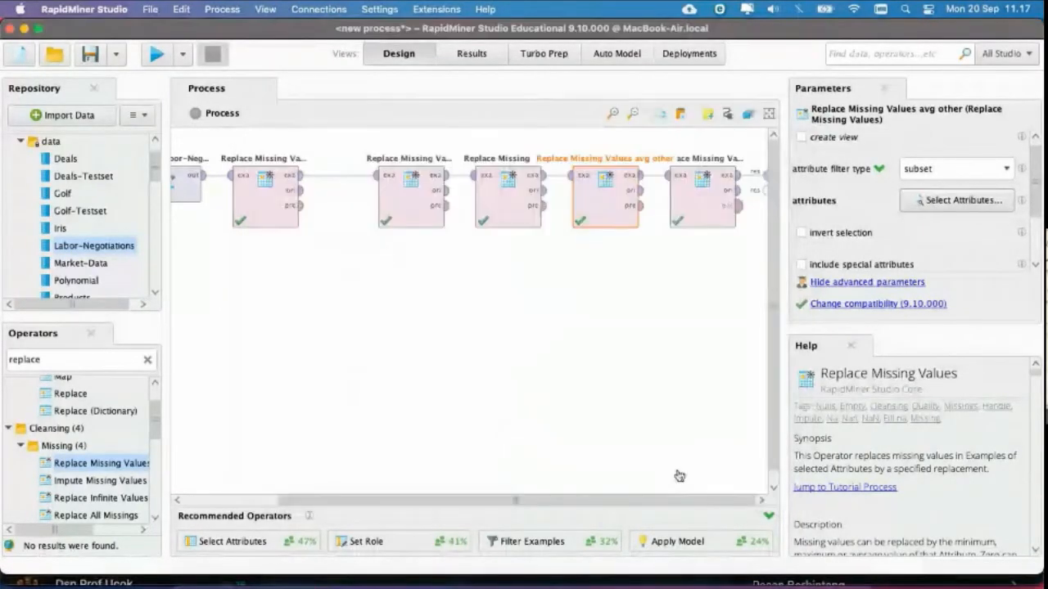
pyautogui.click(700, 218)
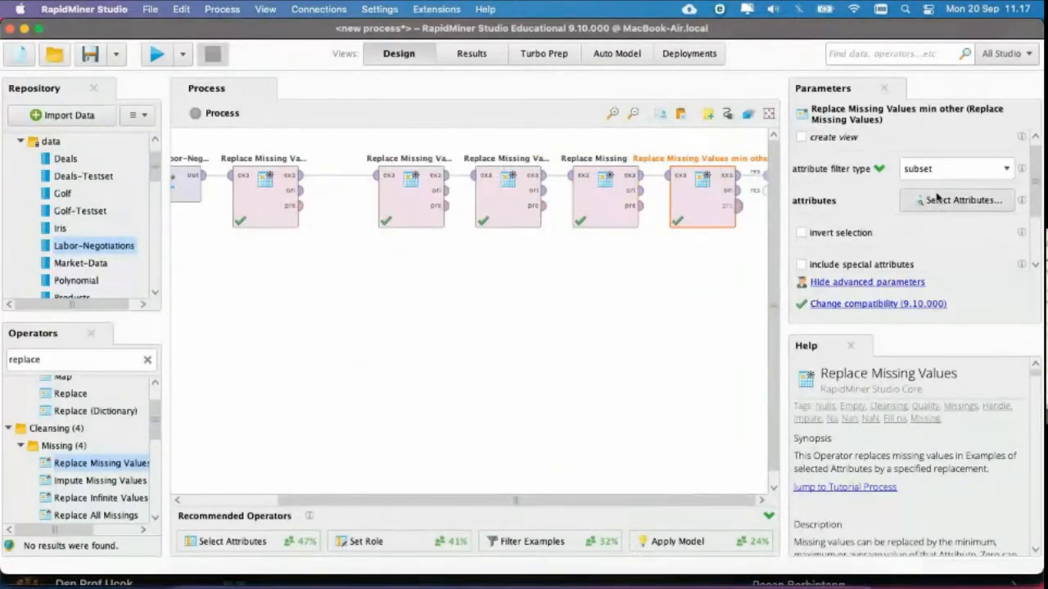
pyautogui.click(937, 200)
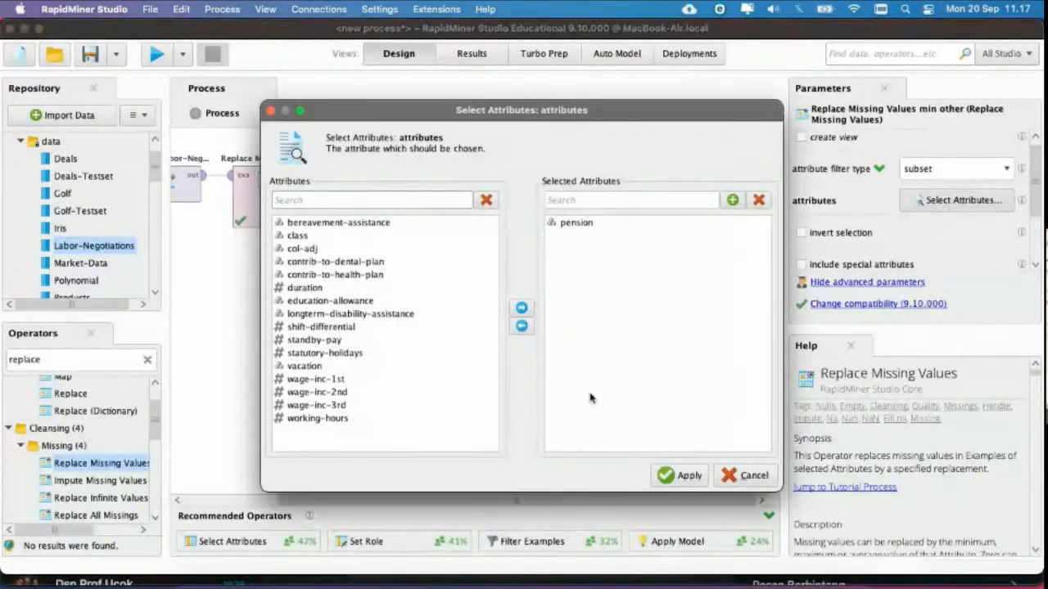
pyautogui.click(679, 477)
# Step: Run the process and examine the attribute statistics for missing values, including the details of standby-pay and shift-differential
pyautogui.click(156, 55)
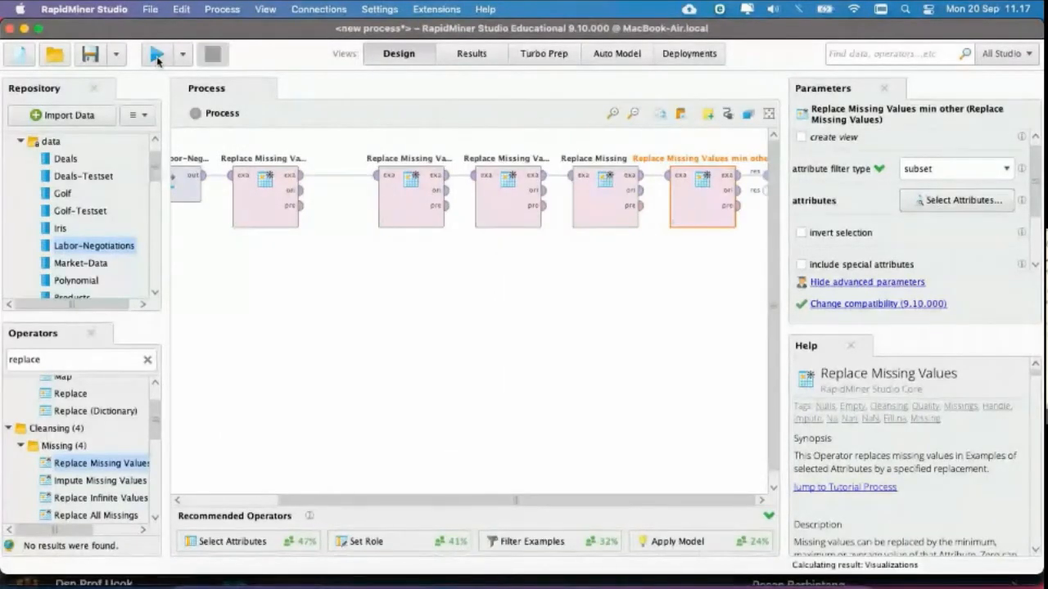
pyautogui.click(45, 226)
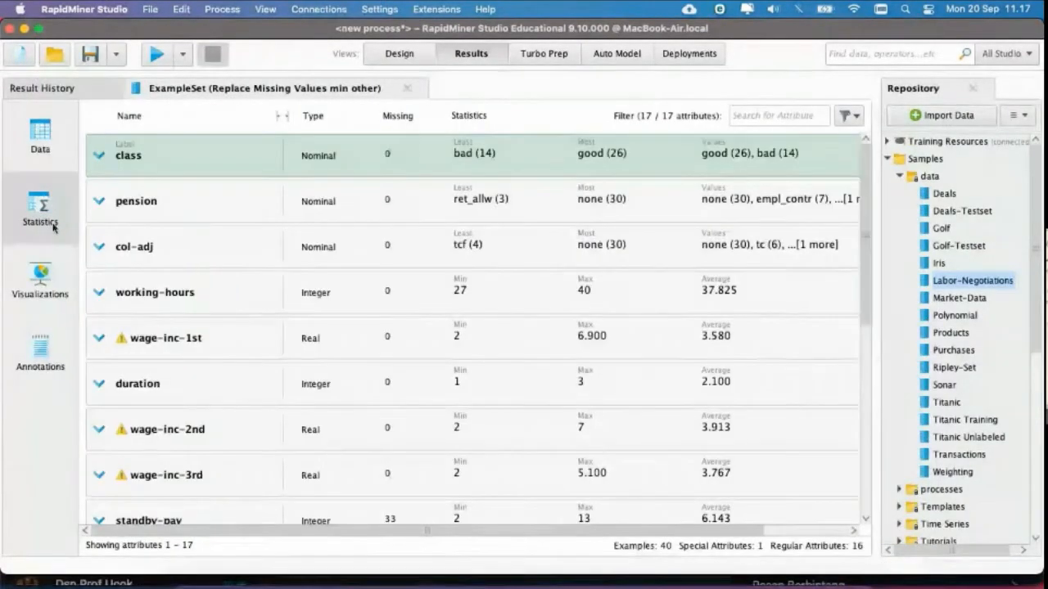
pyautogui.scroll(-3, 328, 349)
pyautogui.scroll(-6, 328, 350)
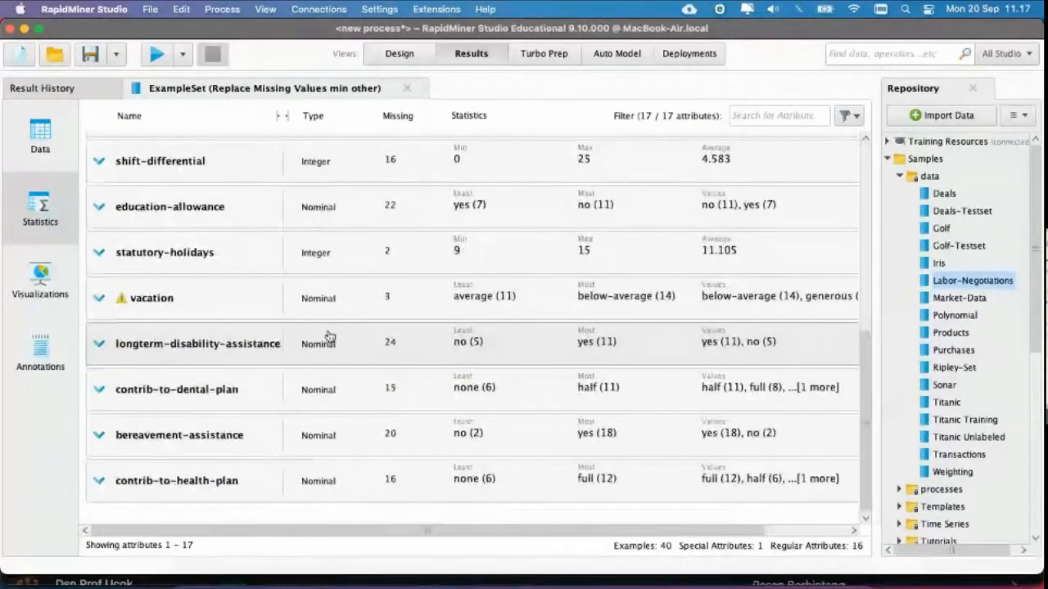
pyautogui.scroll(3, 328, 336)
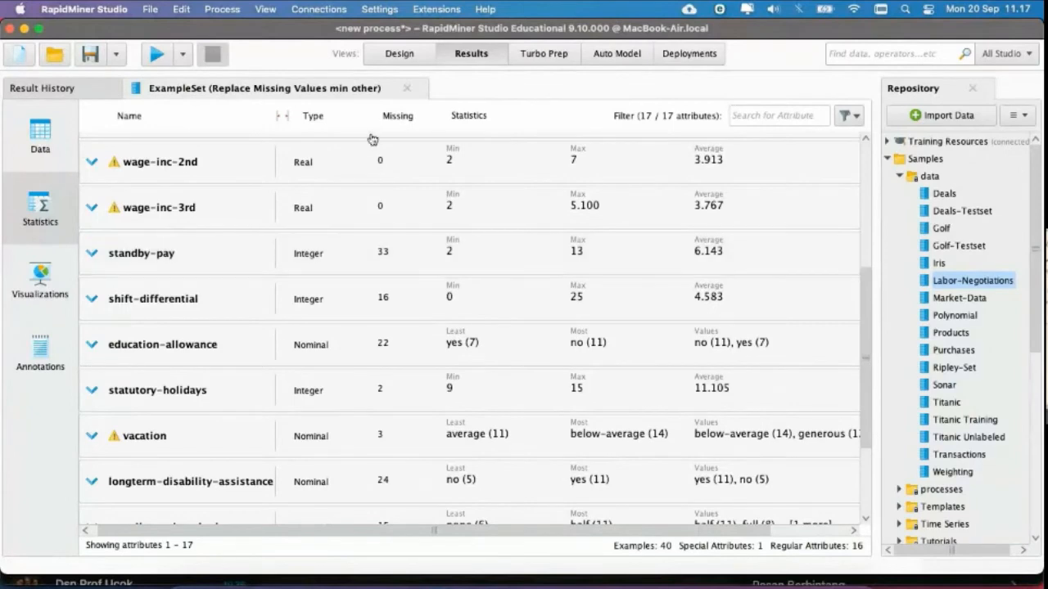
pyautogui.click(148, 274)
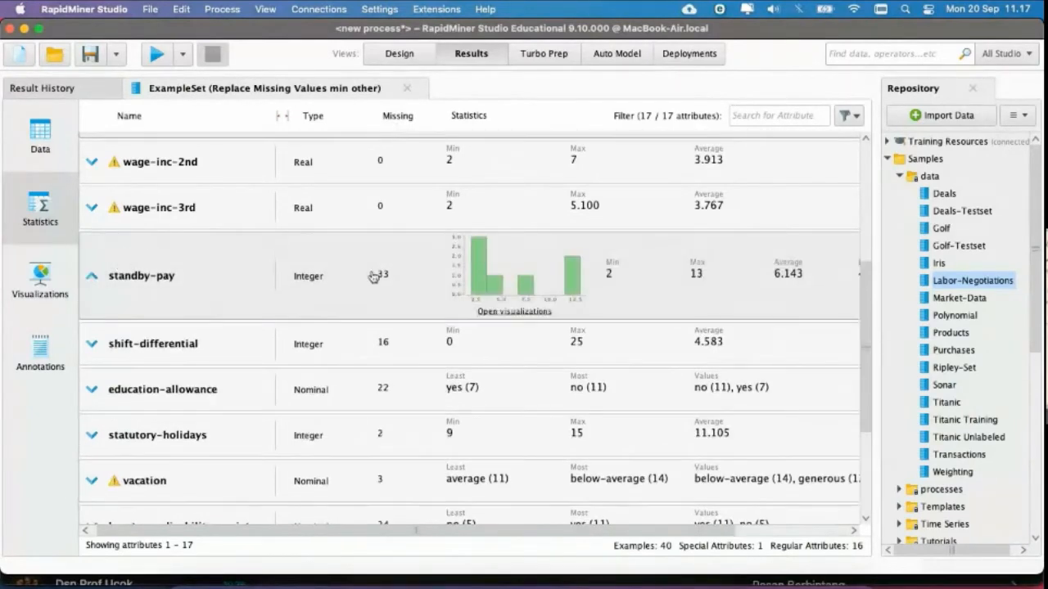
pyautogui.click(167, 353)
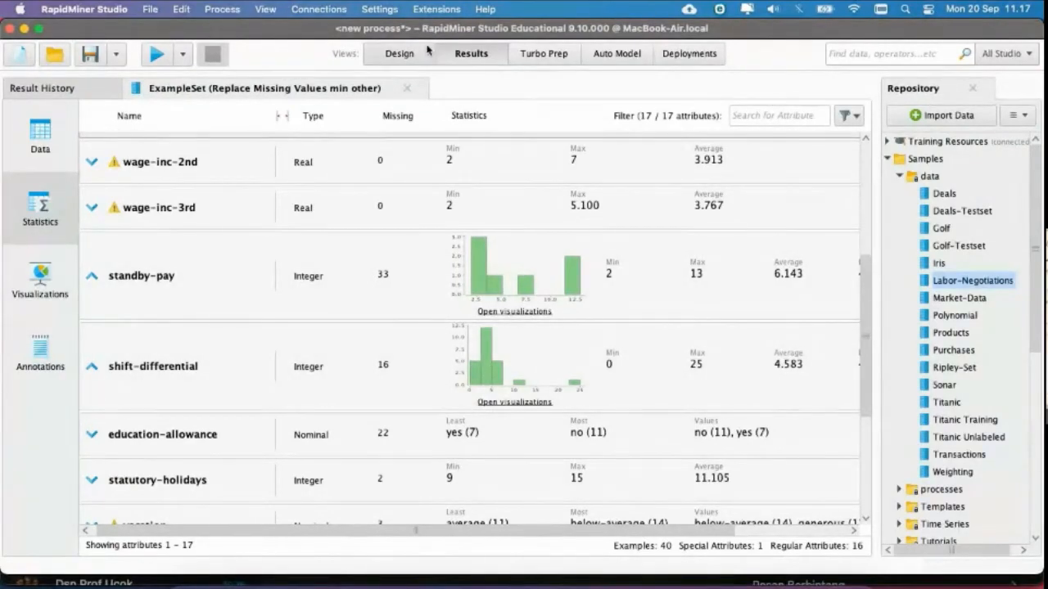
# Step: Add shift-differential and standby-pay to the attribute subset of the Replace Missing Values minimum operator
pyautogui.click(384, 59)
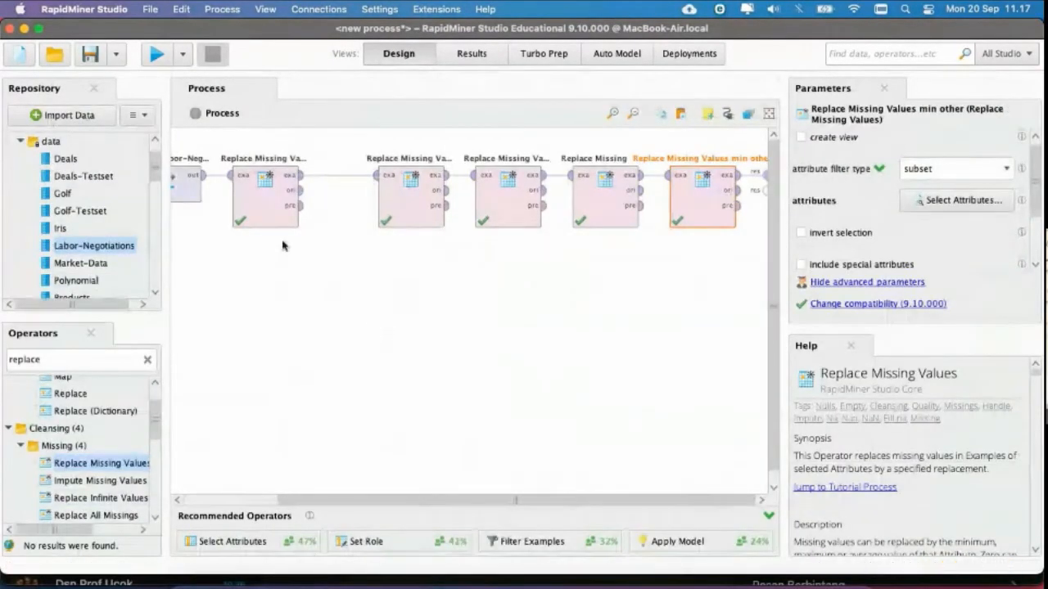
pyautogui.click(270, 214)
pyautogui.click(428, 222)
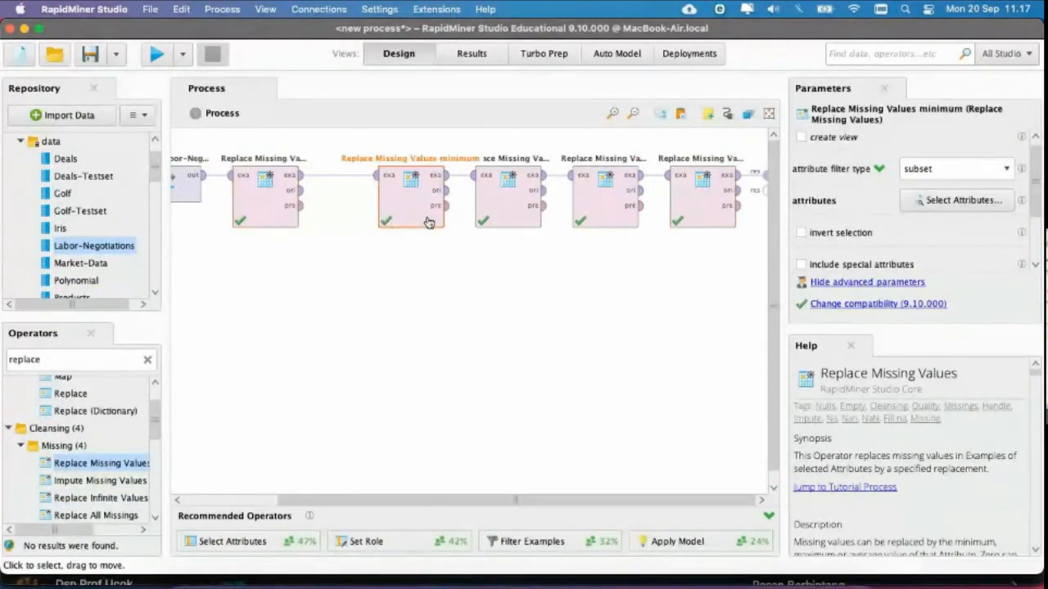
pyautogui.click(938, 207)
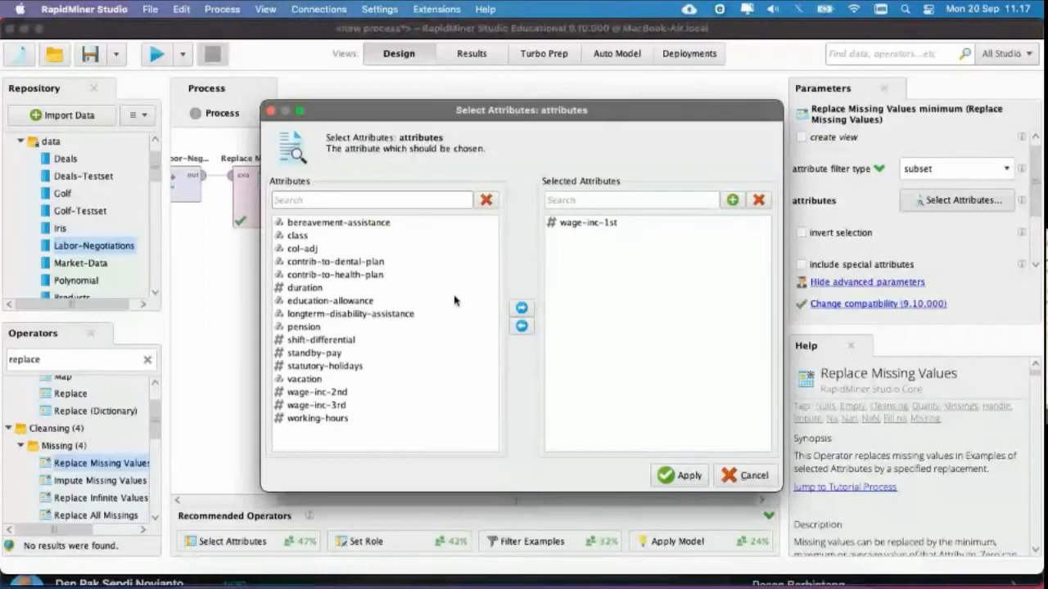
pyautogui.click(341, 353)
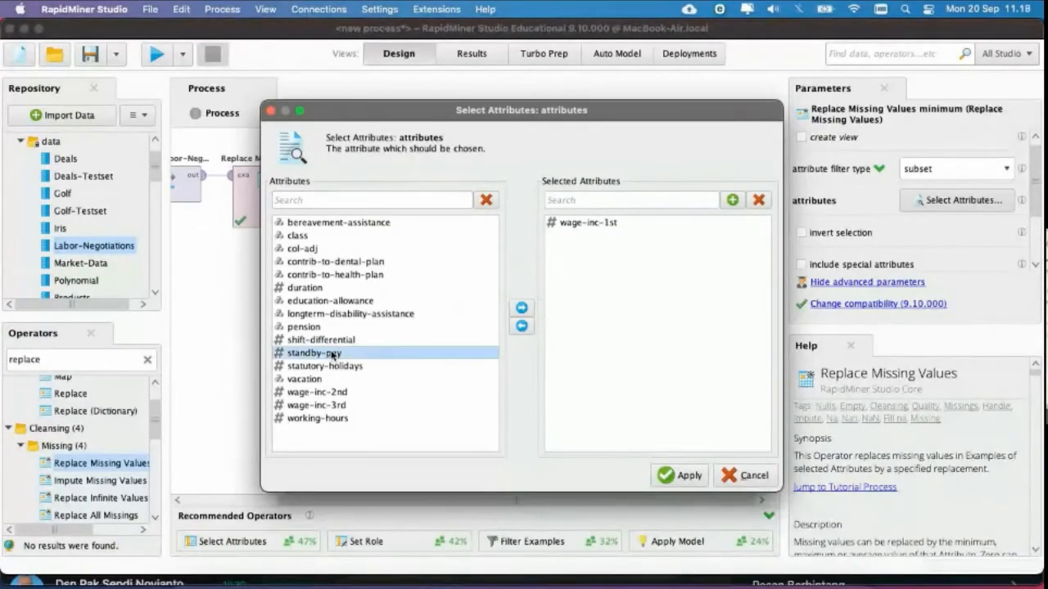
pyautogui.keyDown('shift'); pyautogui.click(343, 341); pyautogui.keyUp('shift')
pyautogui.click(522, 307)
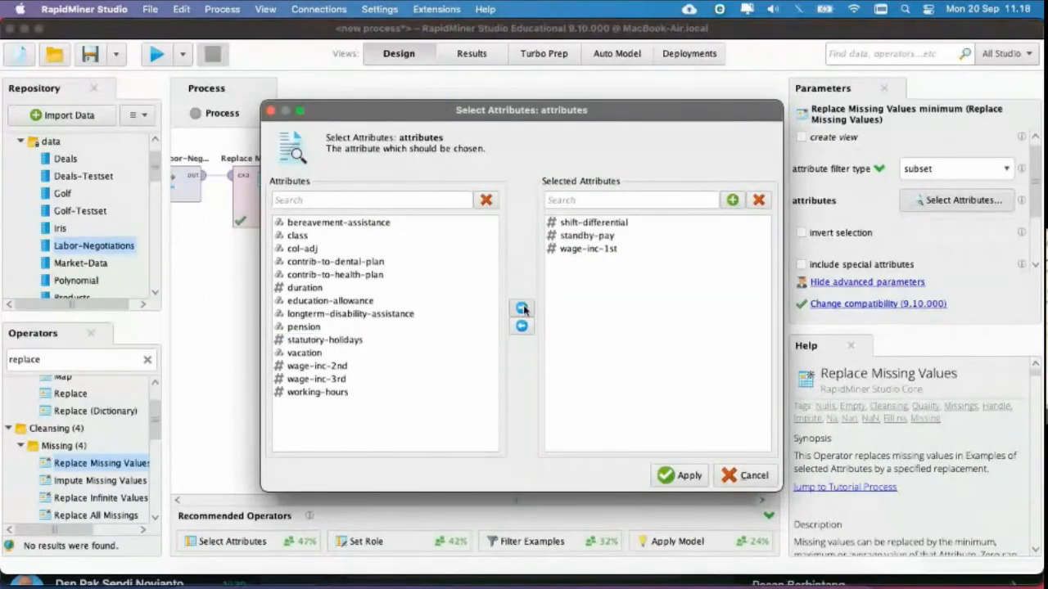
pyautogui.click(679, 475)
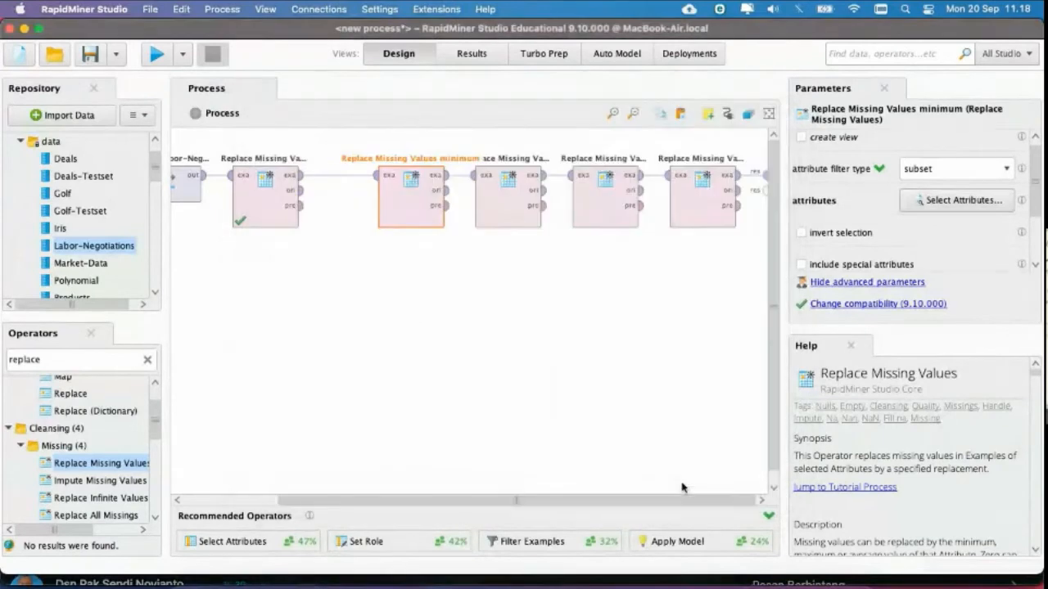
# Step: Run the process, check the statistics including the details of education-allowance, and return to the process design
pyautogui.click(156, 55)
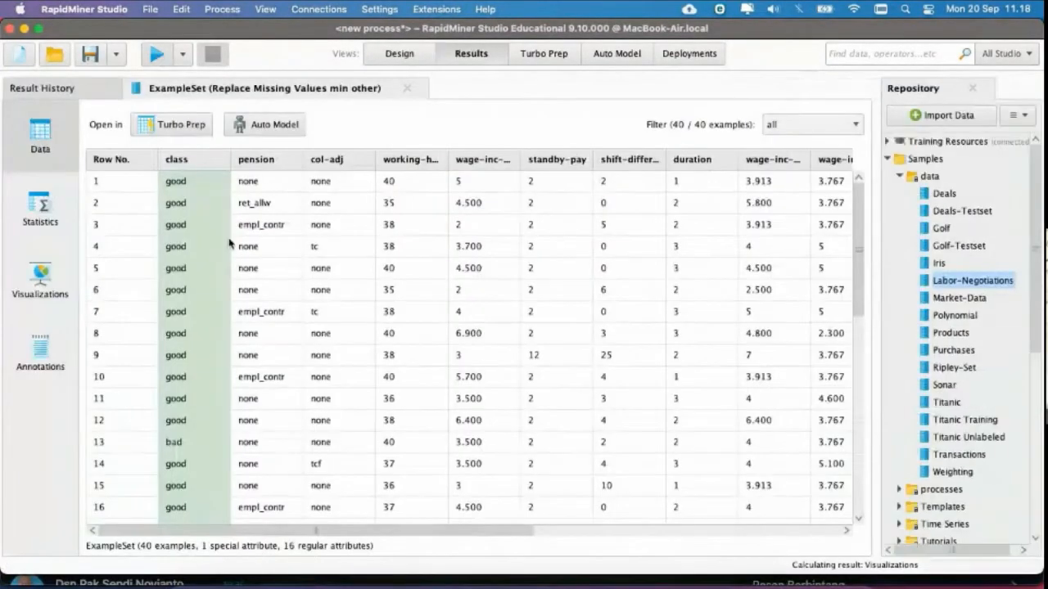
pyautogui.click(39, 225)
pyautogui.scroll(-5, 353, 306)
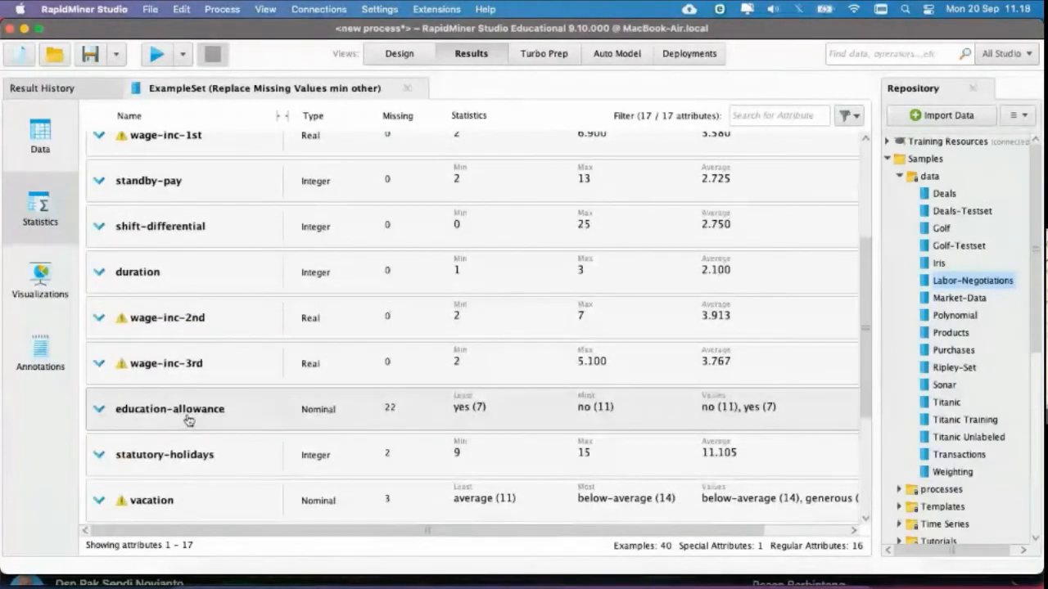
pyautogui.click(189, 420)
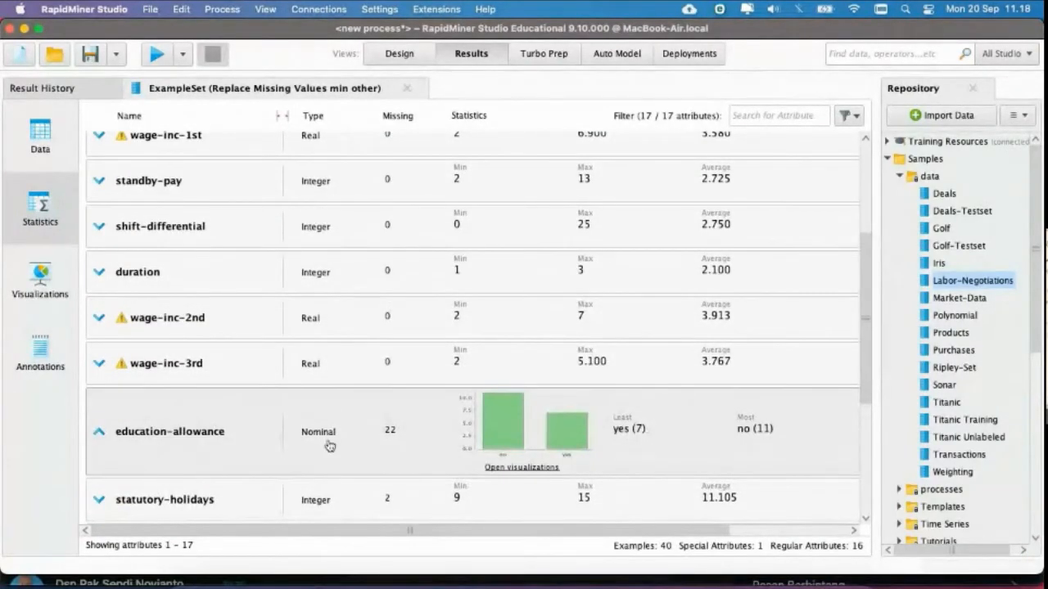
pyautogui.click(189, 440)
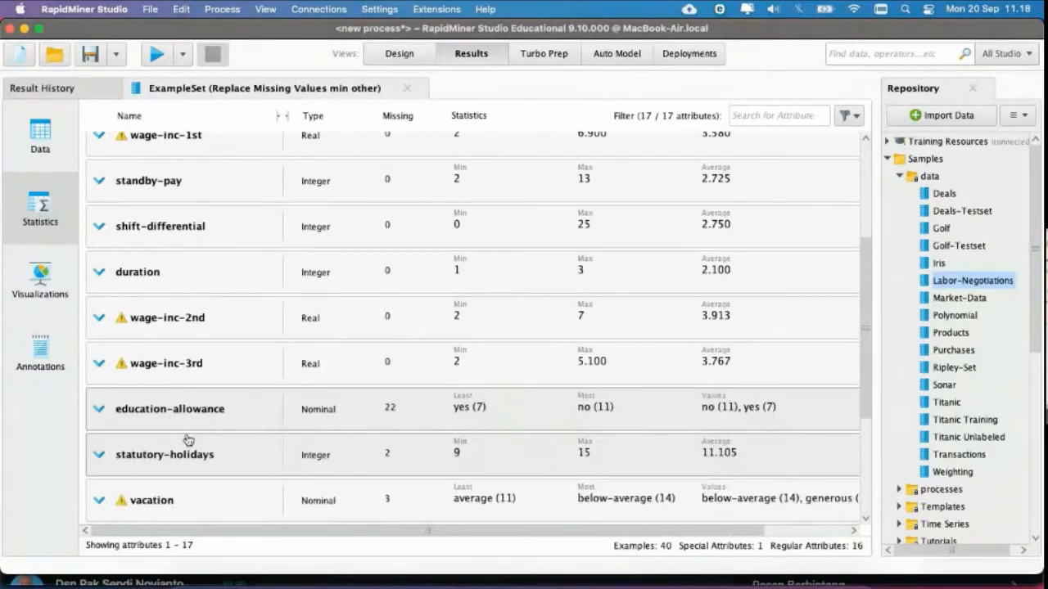
pyautogui.click(192, 418)
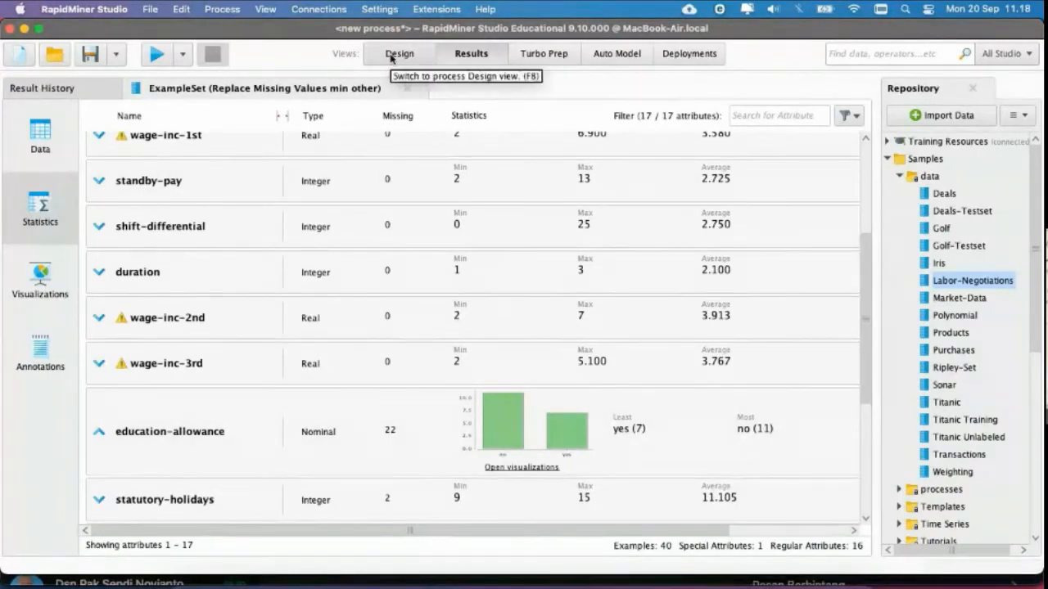
pyautogui.click(391, 54)
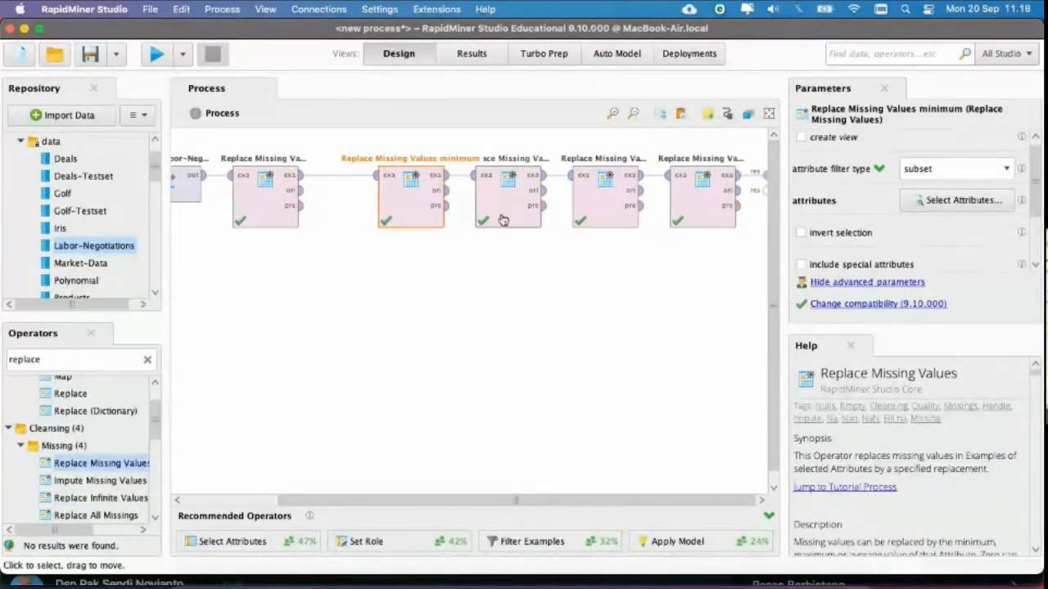
pyautogui.click(273, 219)
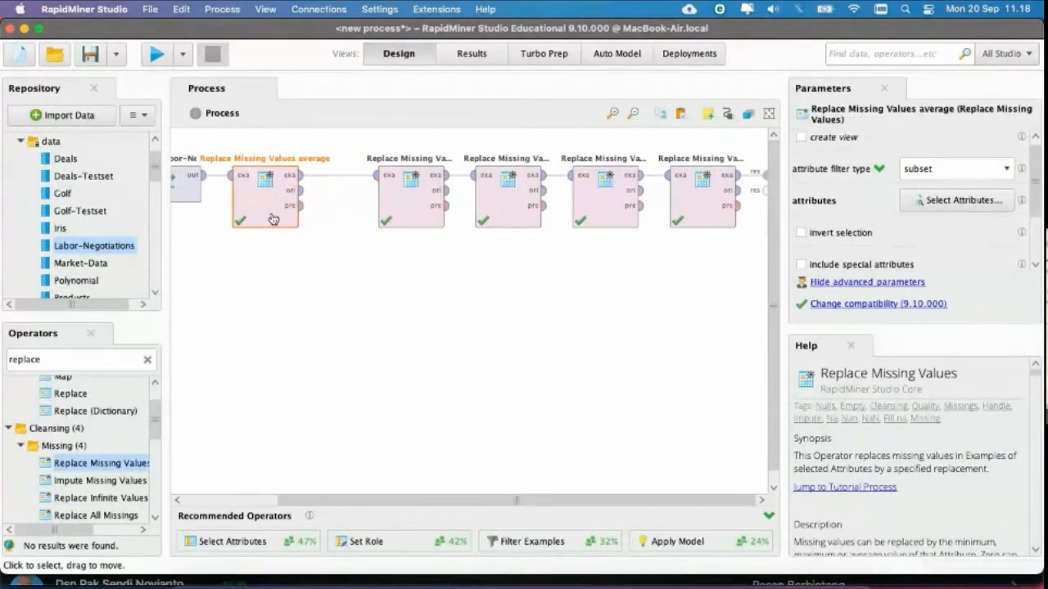
pyautogui.click(943, 205)
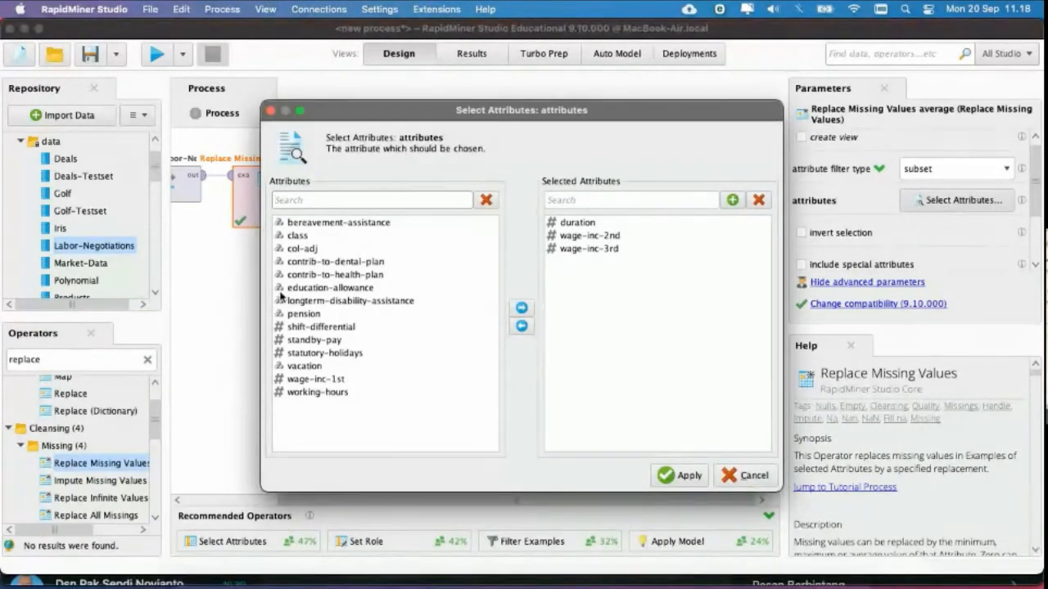
pyautogui.click(750, 477)
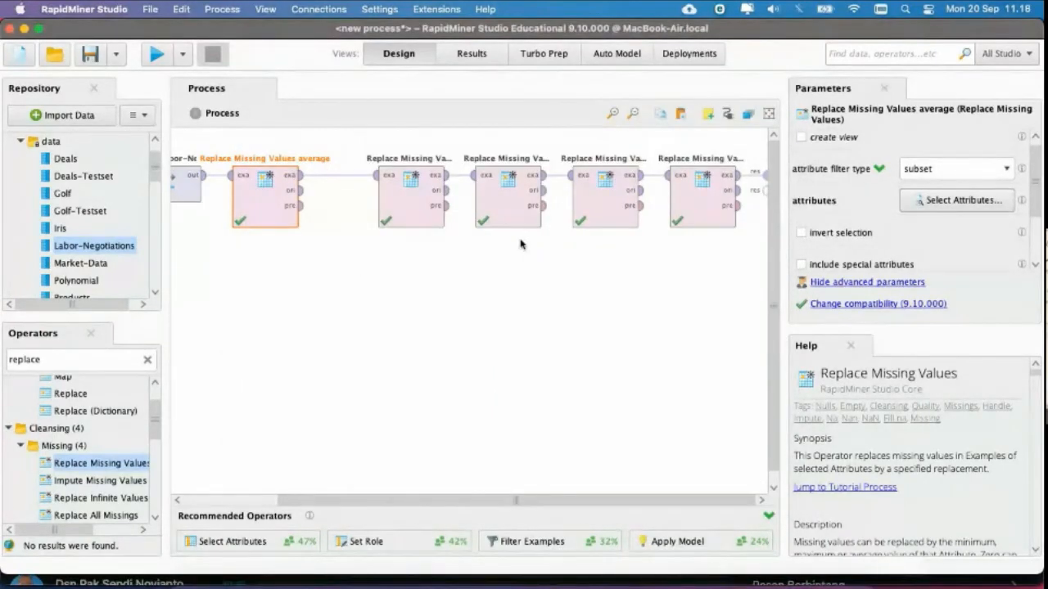
# Step: Add education-allowance to the attribute subset of the Replace Missing Values avg other operator
pyautogui.click(608, 204)
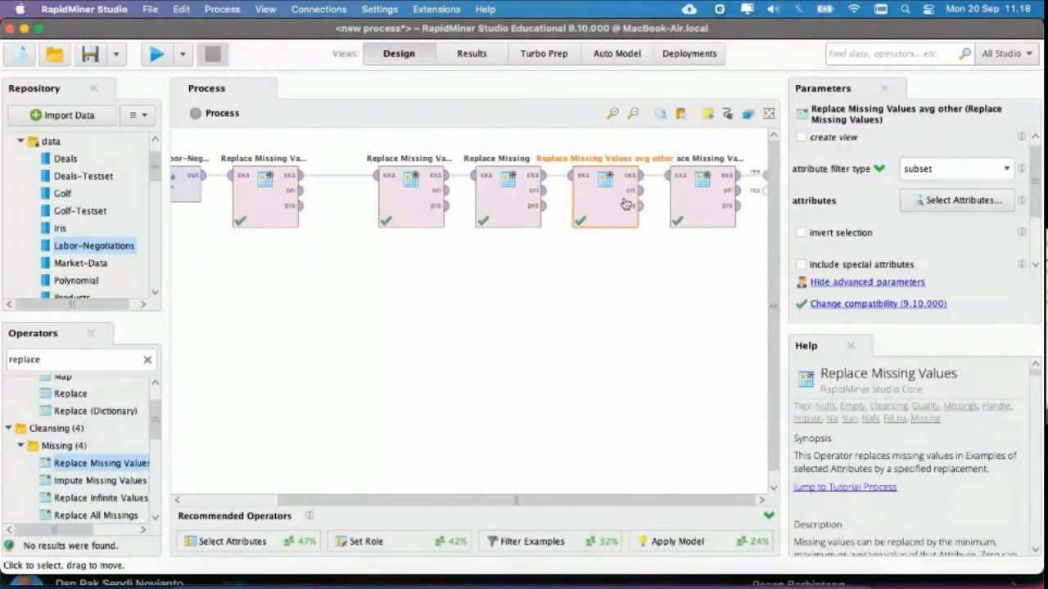
pyautogui.click(941, 201)
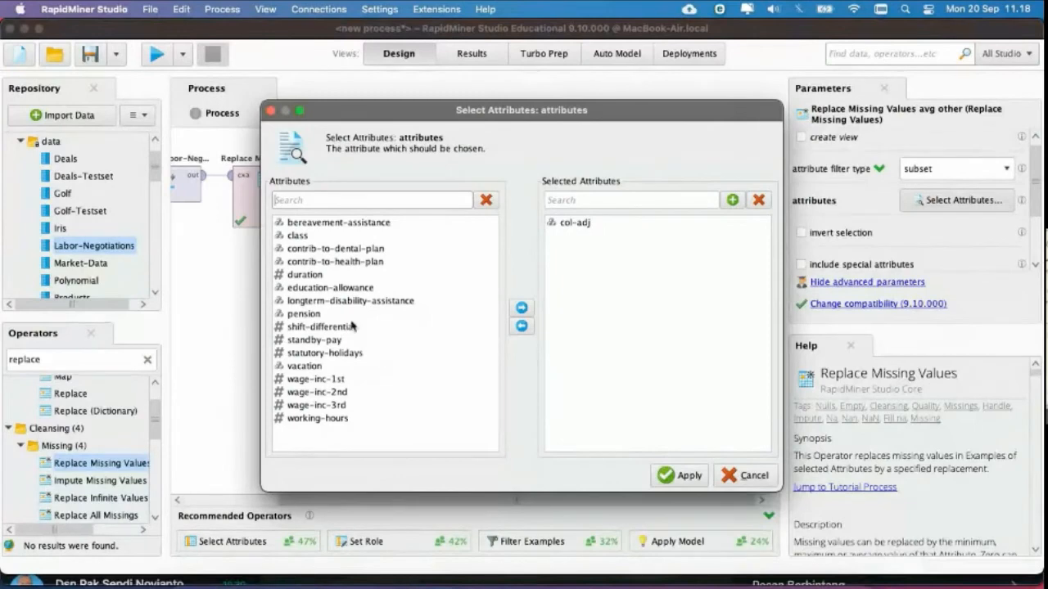
pyautogui.click(336, 289)
pyautogui.click(521, 308)
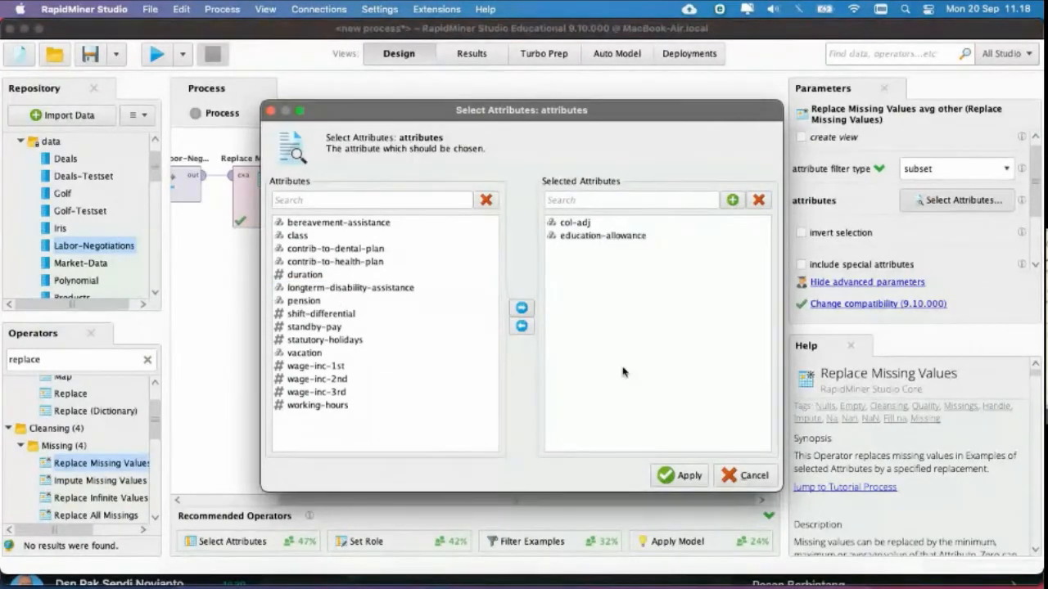
pyautogui.click(678, 475)
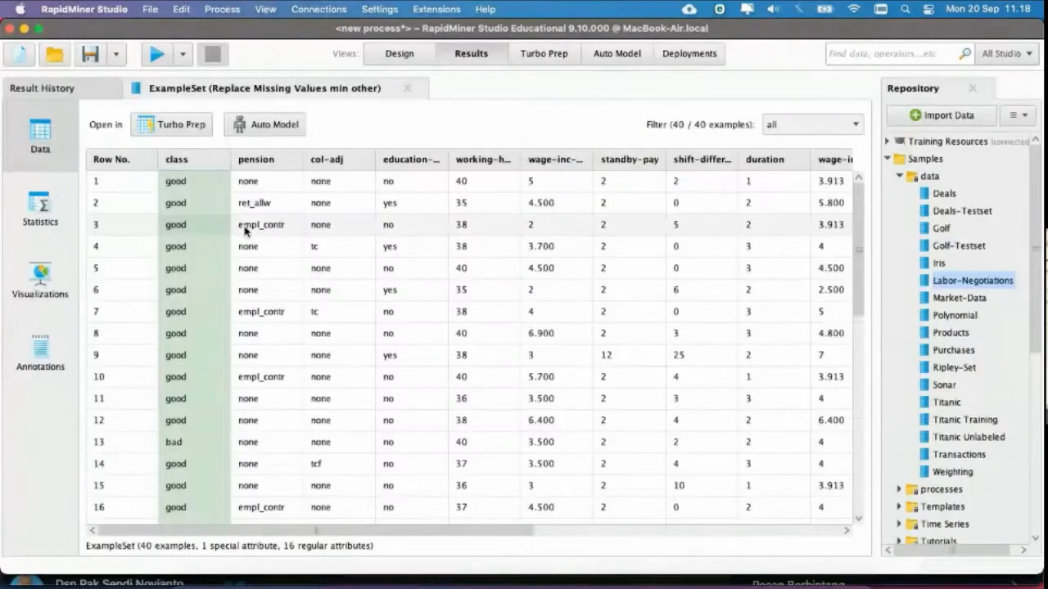
# Step: Examine the updated attribute statistics for remaining missing values, including the details of statutory-holidays
pyautogui.click(40, 211)
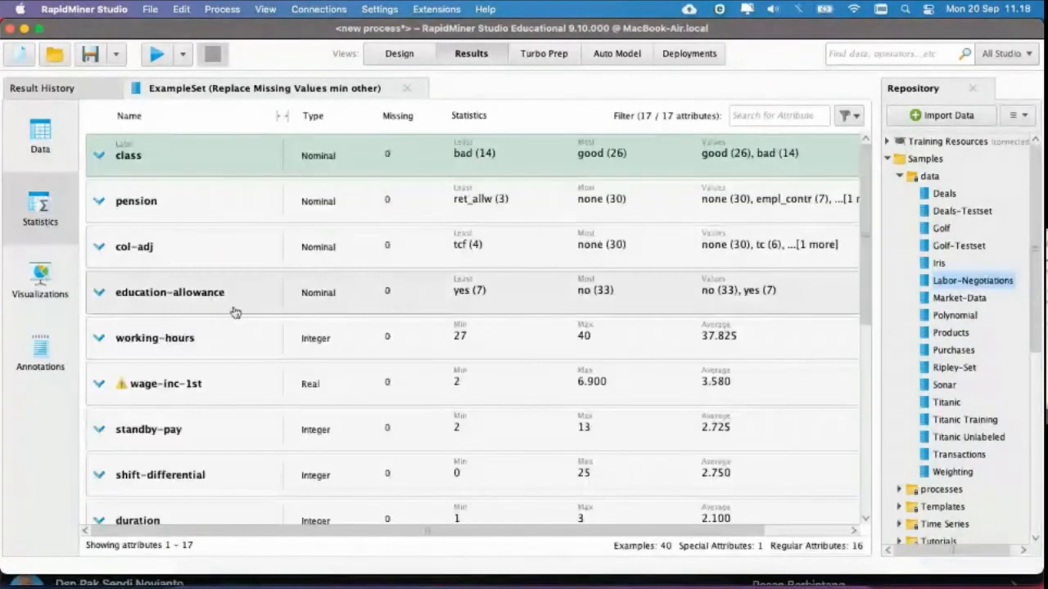
pyautogui.scroll(-3, 351, 335)
pyautogui.scroll(-4, 351, 334)
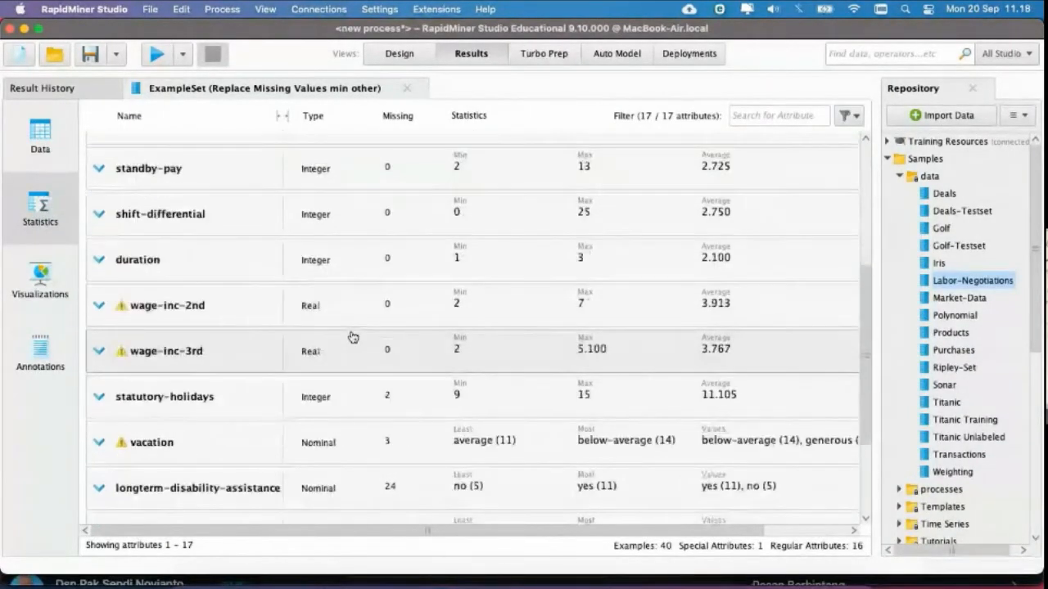
pyautogui.scroll(-1, 352, 337)
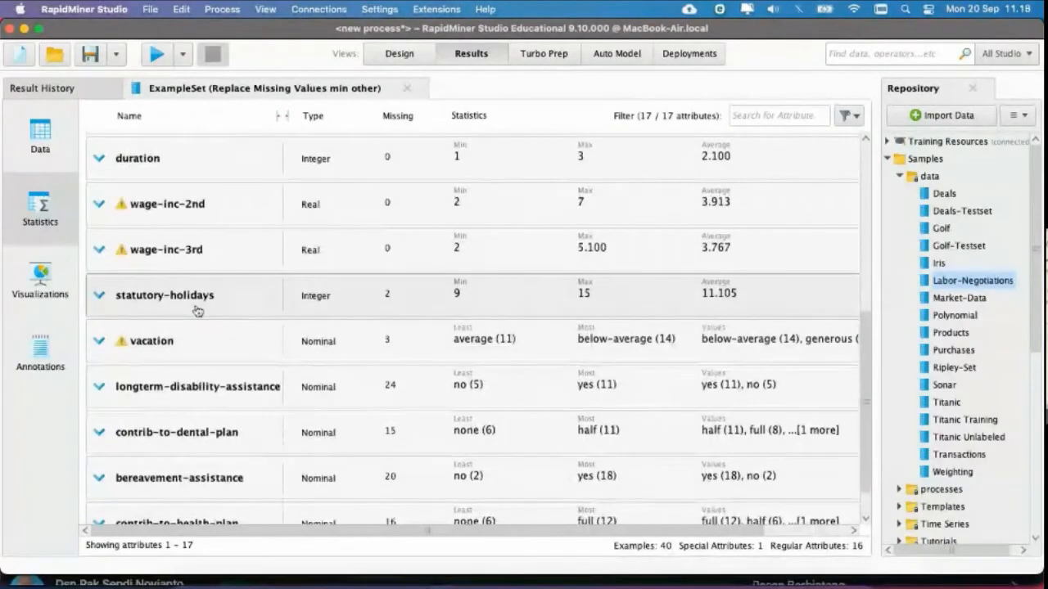
pyautogui.click(197, 307)
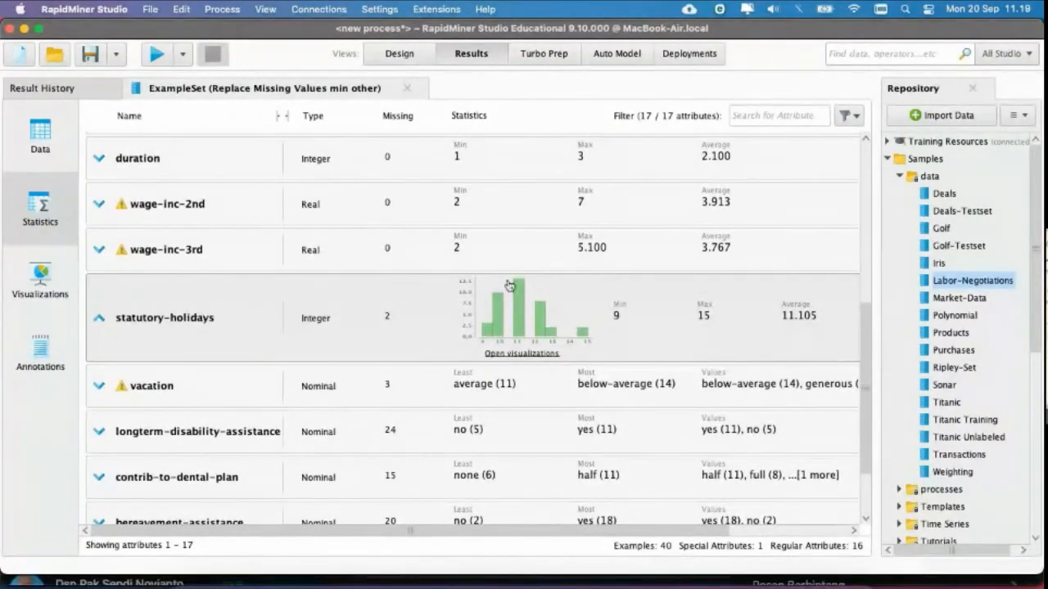
# Step: Add statutory-holidays to the attribute subset of the Replace Missing Values average operator
pyautogui.click(398, 53)
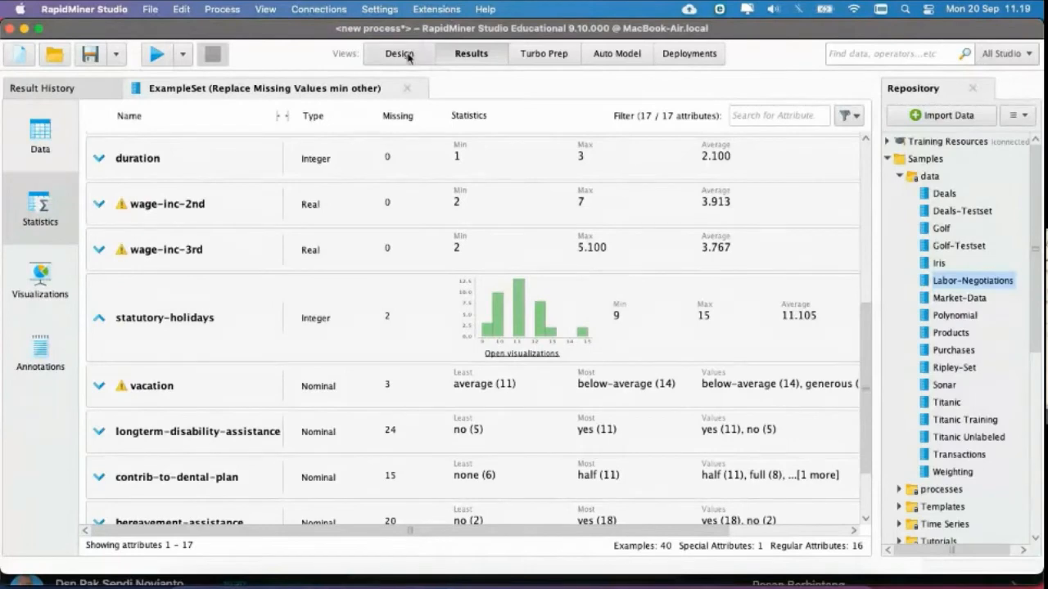
pyautogui.click(246, 211)
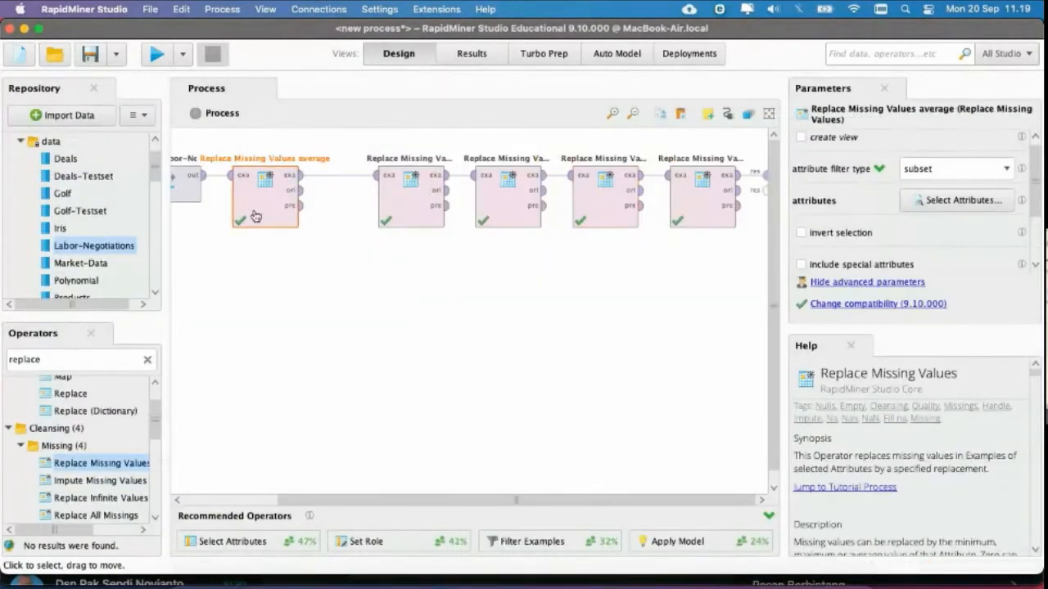
pyautogui.click(926, 202)
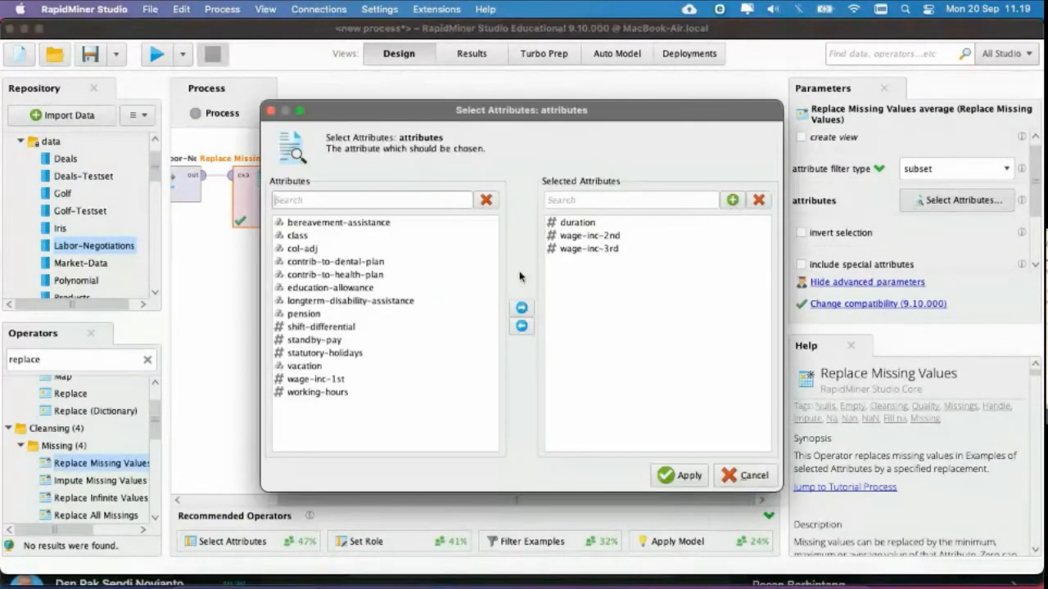
pyautogui.click(344, 353)
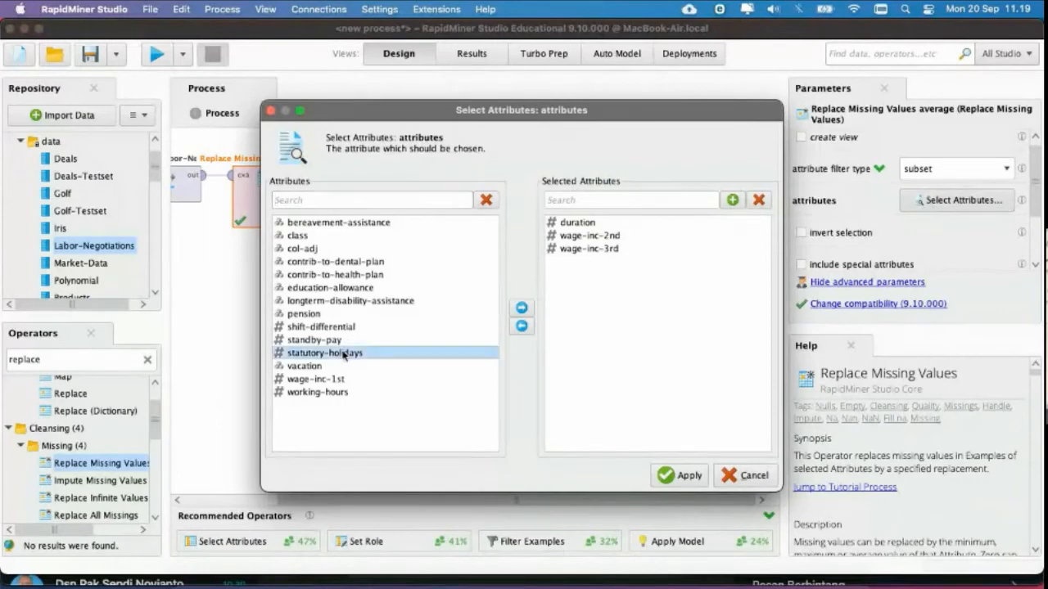
pyautogui.click(521, 309)
pyautogui.click(684, 476)
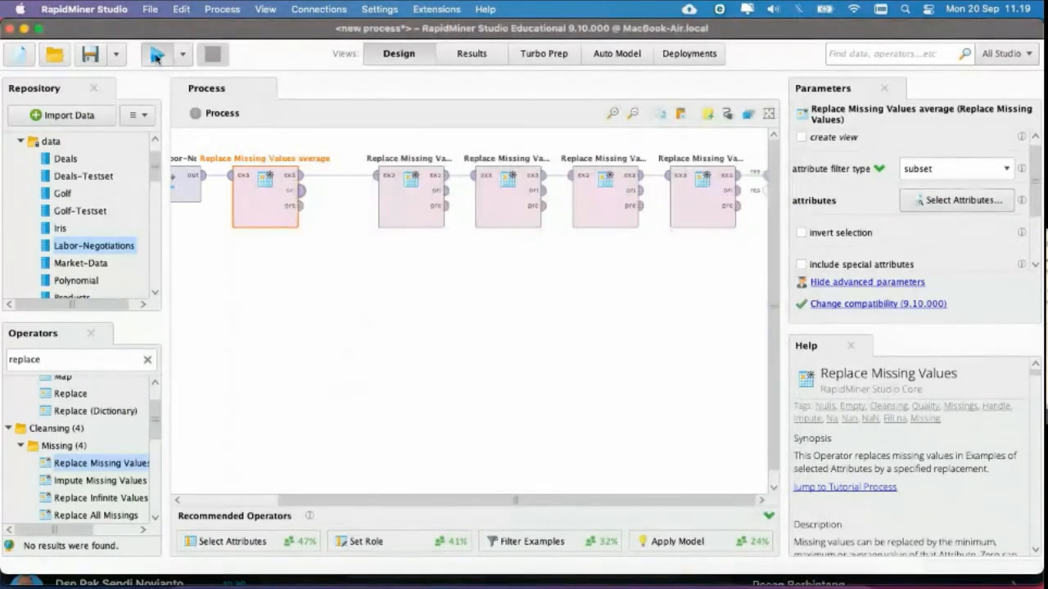
# Step: Run the process and examine the attribute statistics for missing values, including the details of vacation
pyautogui.click(155, 55)
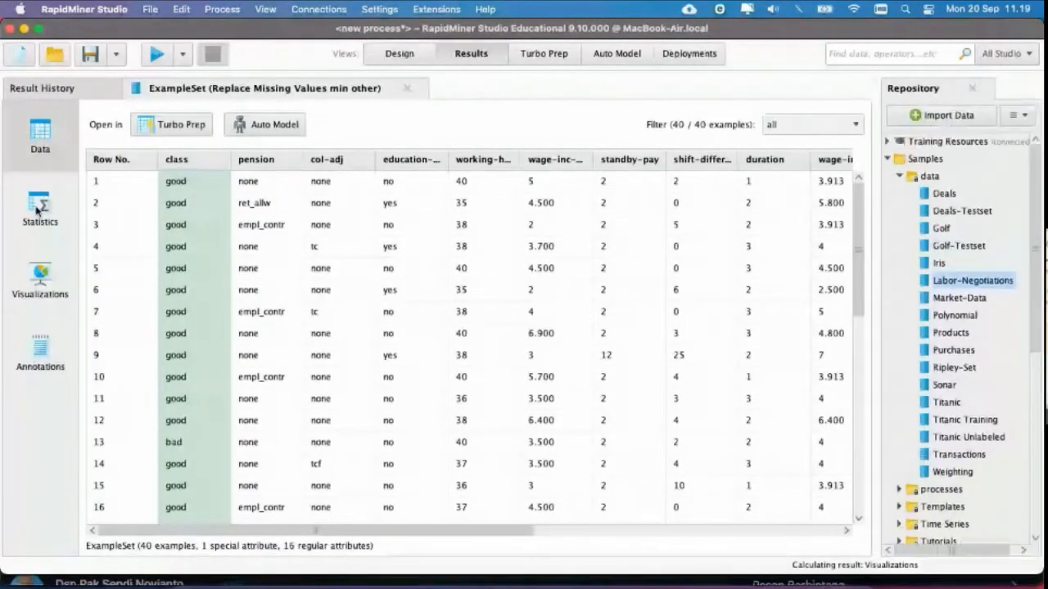
pyautogui.click(38, 210)
pyautogui.scroll(-5, 366, 395)
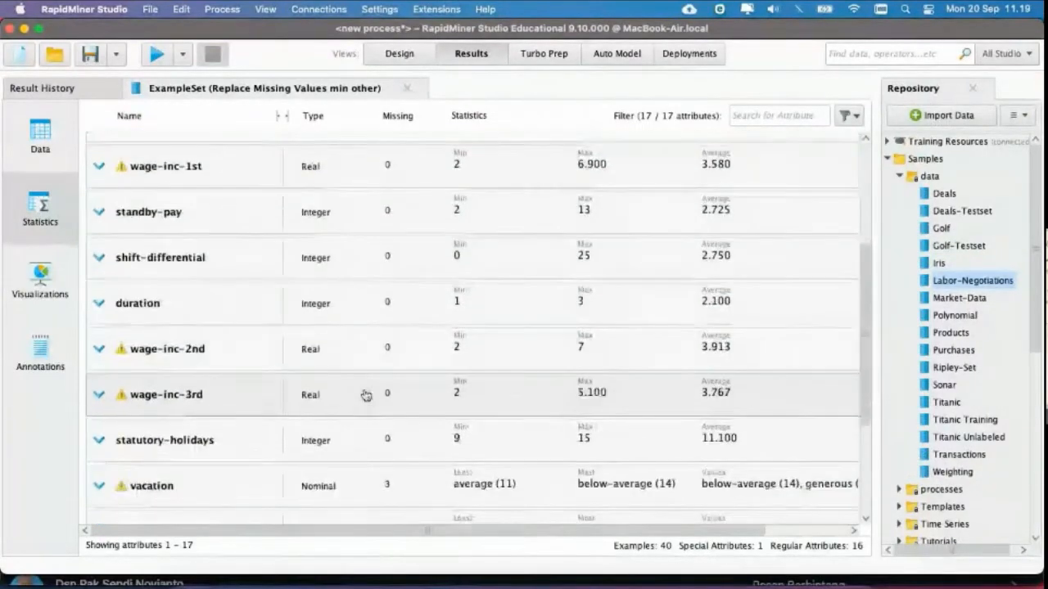
pyautogui.scroll(-4, 366, 395)
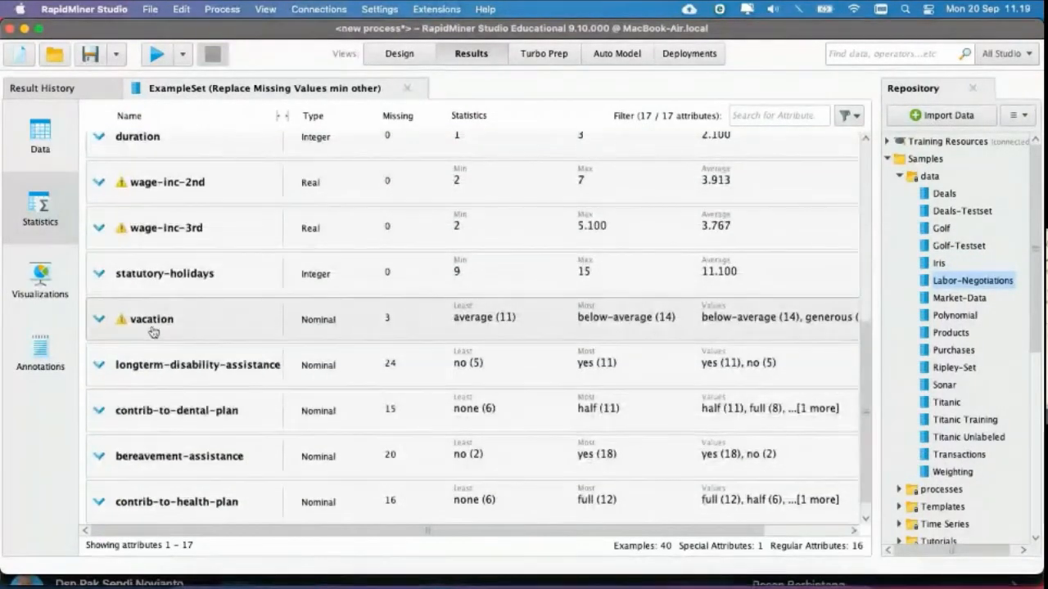
pyautogui.click(153, 331)
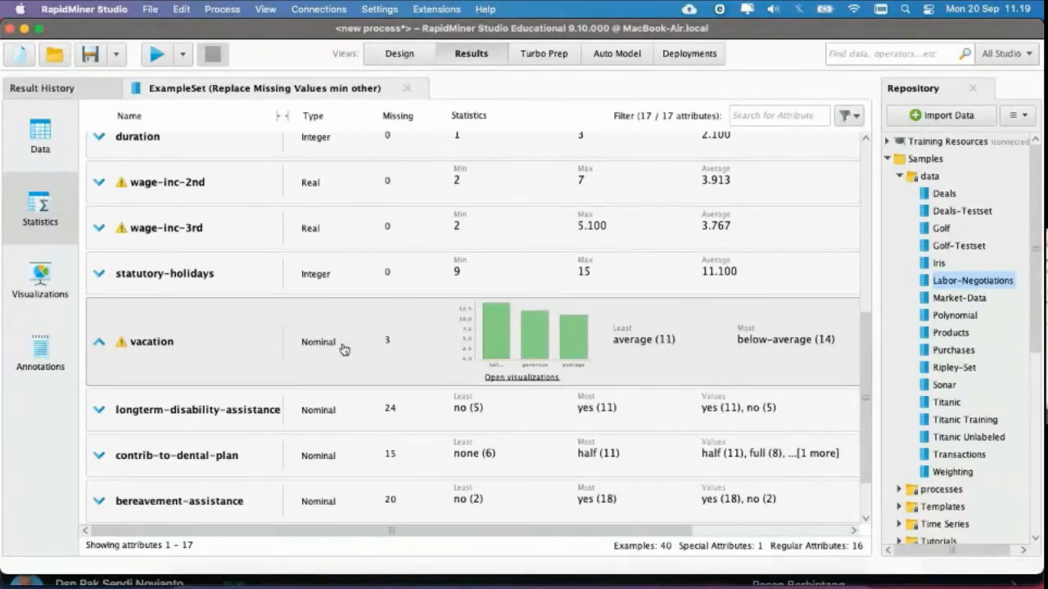
# Step: Select the Replace Missing Values avg other operator, rerun the process and recheck the statistics for missing values
pyautogui.click(399, 53)
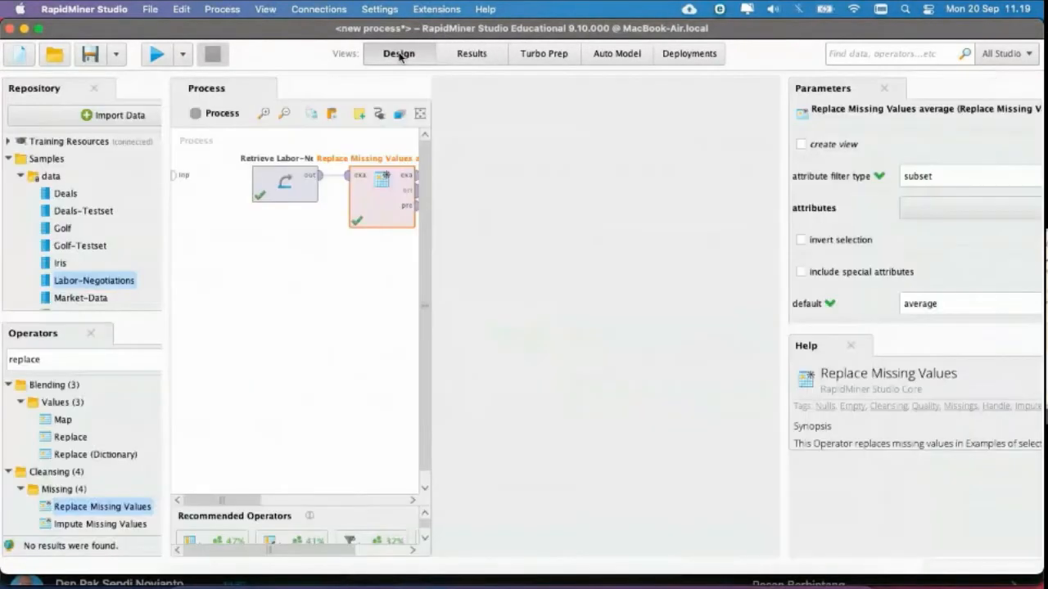
pyautogui.click(497, 220)
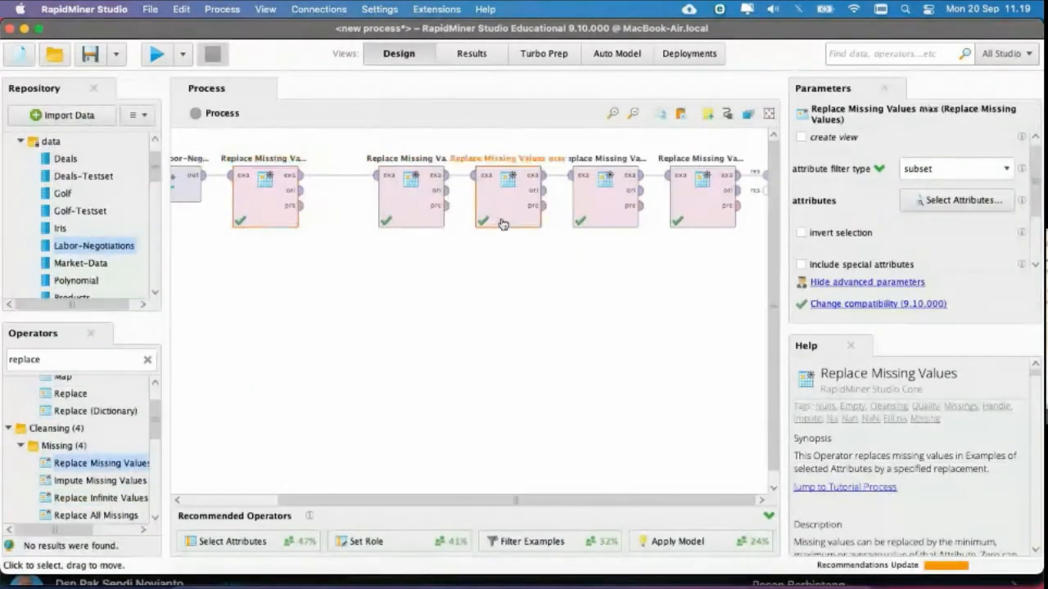
pyautogui.click(589, 220)
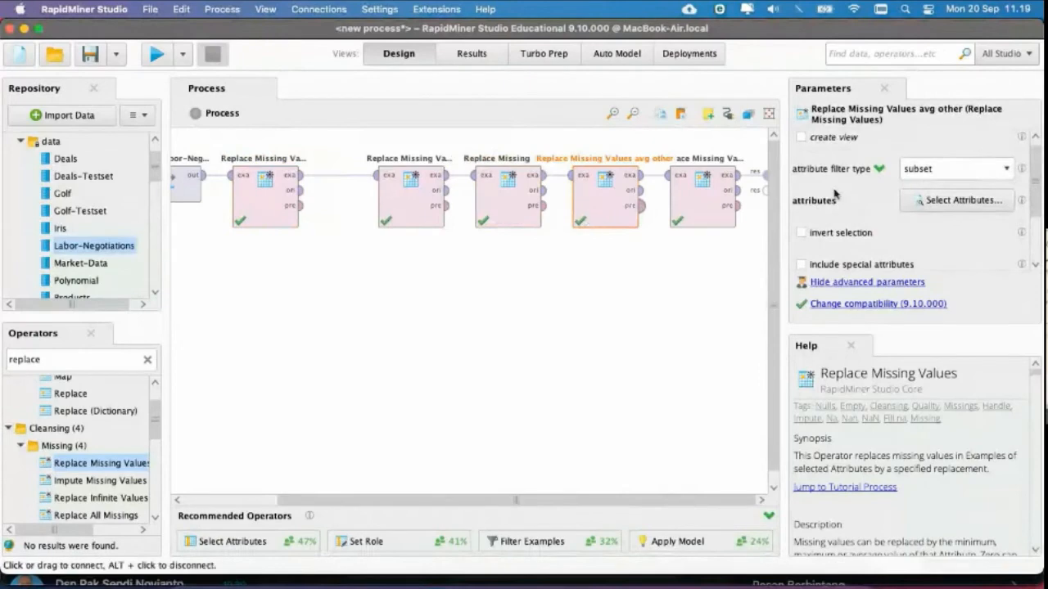
pyautogui.click(156, 54)
pyautogui.click(40, 212)
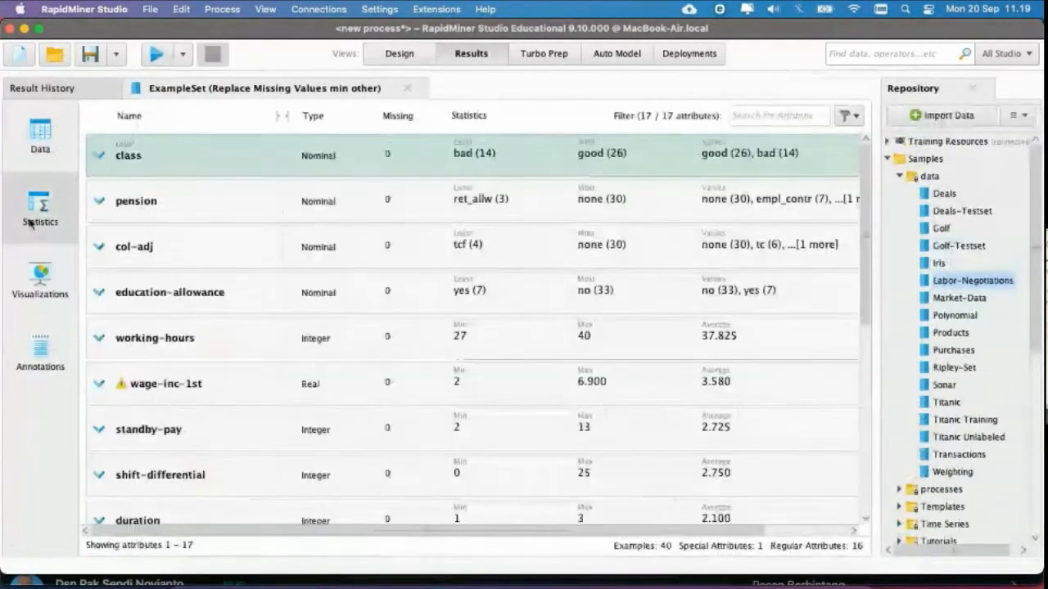
pyautogui.scroll(-3, 229, 363)
pyautogui.scroll(-6, 229, 363)
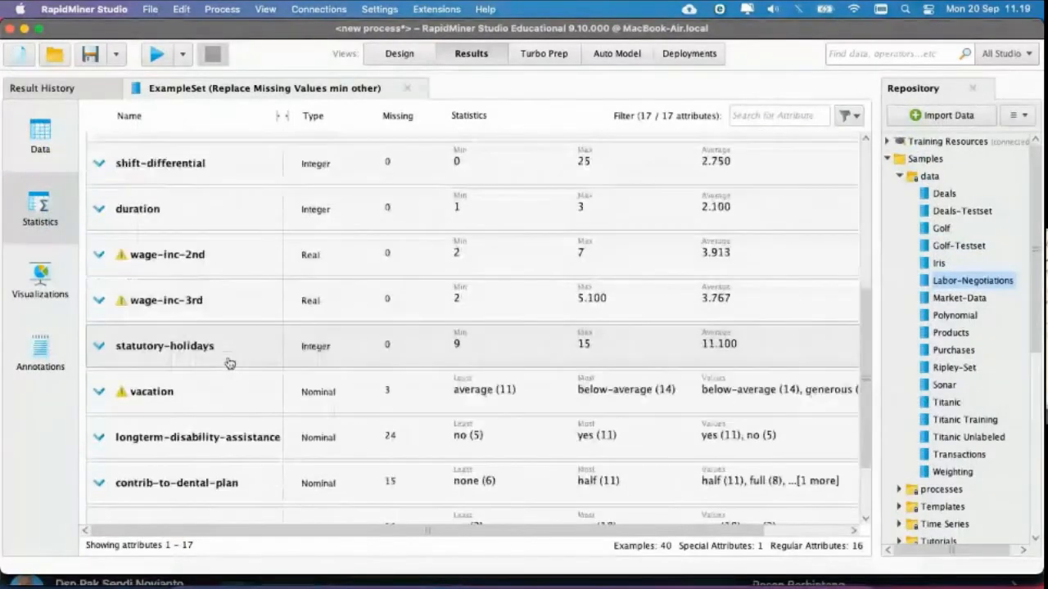
# Step: Add vacation to the attribute subset of the Replace Missing Values avg other operator
pyautogui.click(398, 54)
pyautogui.click(950, 200)
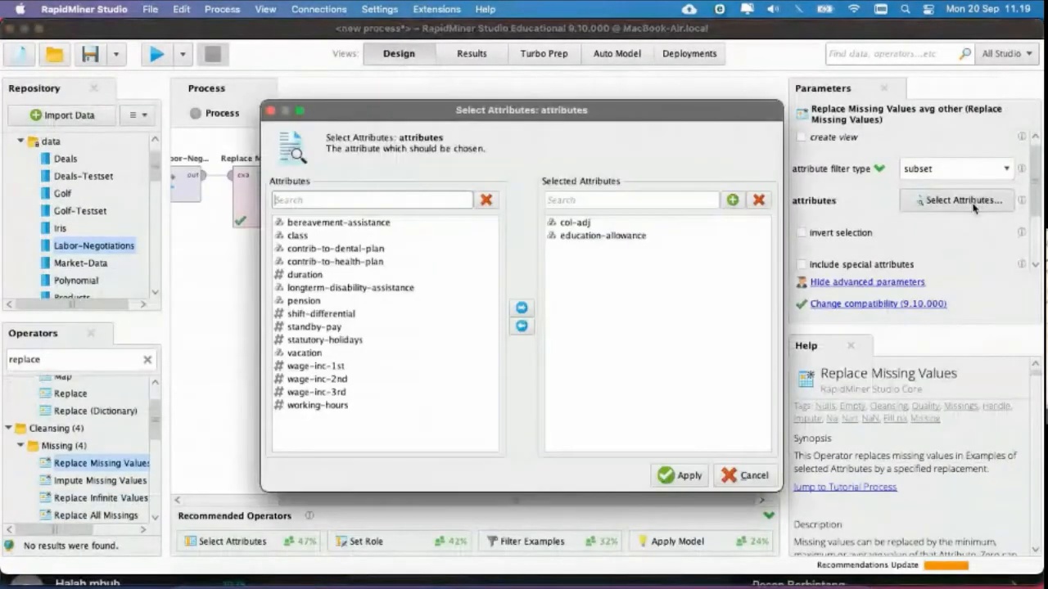
pyautogui.click(311, 354)
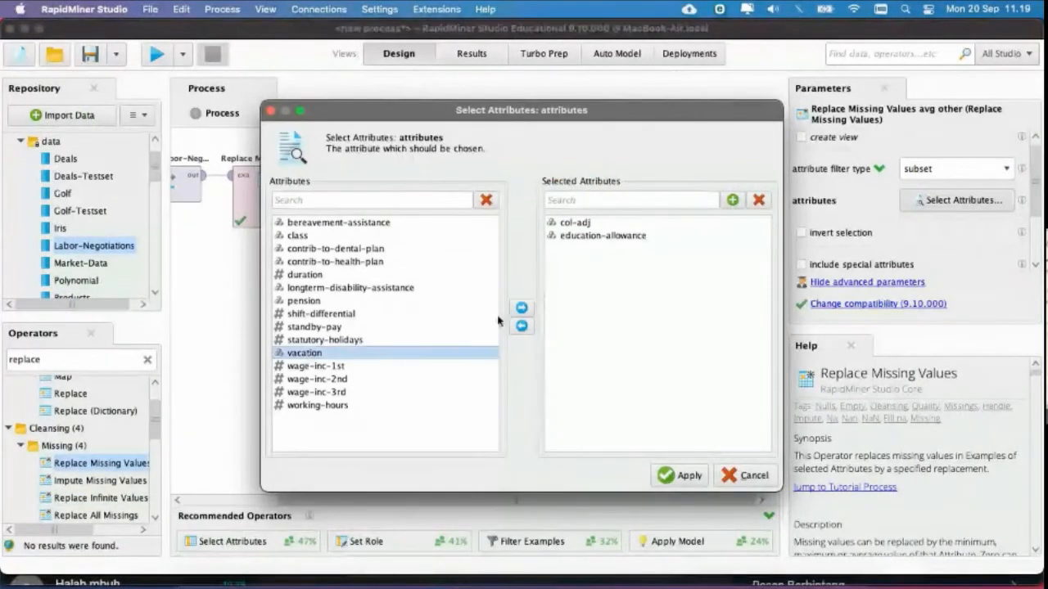
pyautogui.click(521, 309)
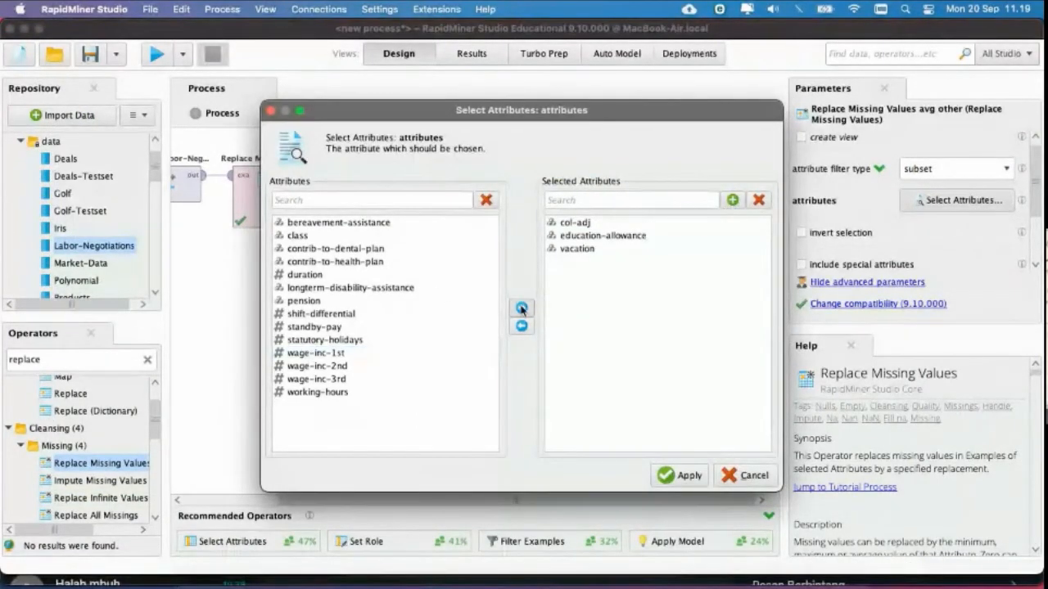
pyautogui.click(683, 476)
# Step: Run the process and examine the attribute statistics, including the details of longterm-disability-assistance
pyautogui.click(157, 54)
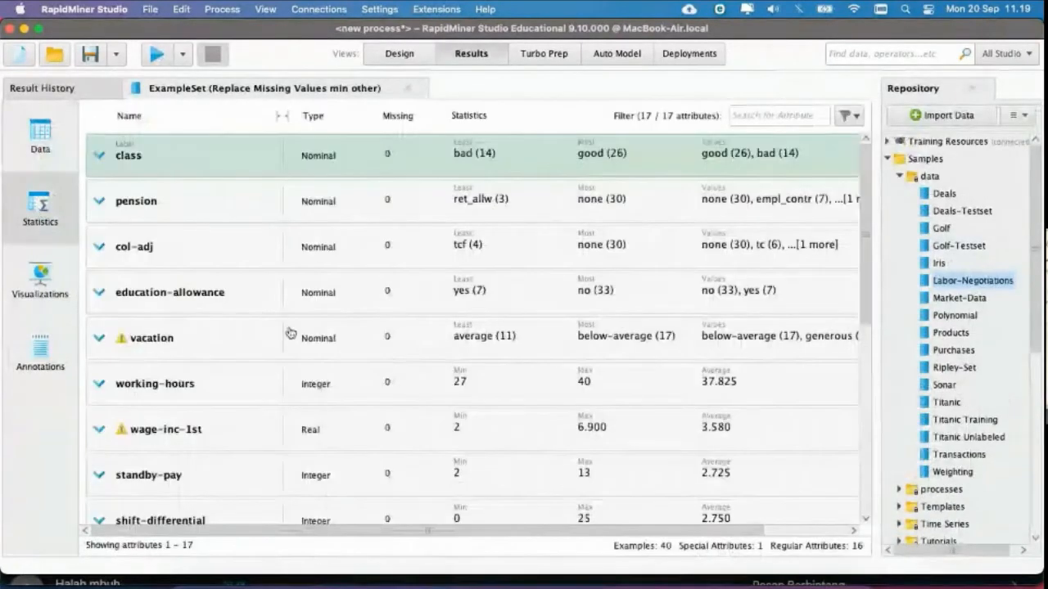
pyautogui.scroll(-10, 385, 383)
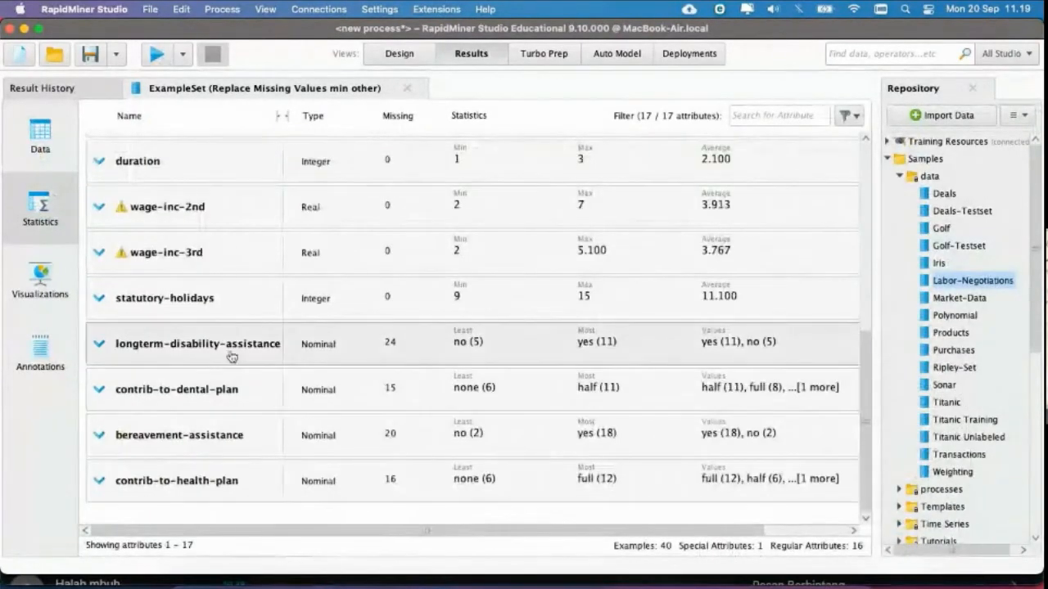
pyautogui.click(233, 354)
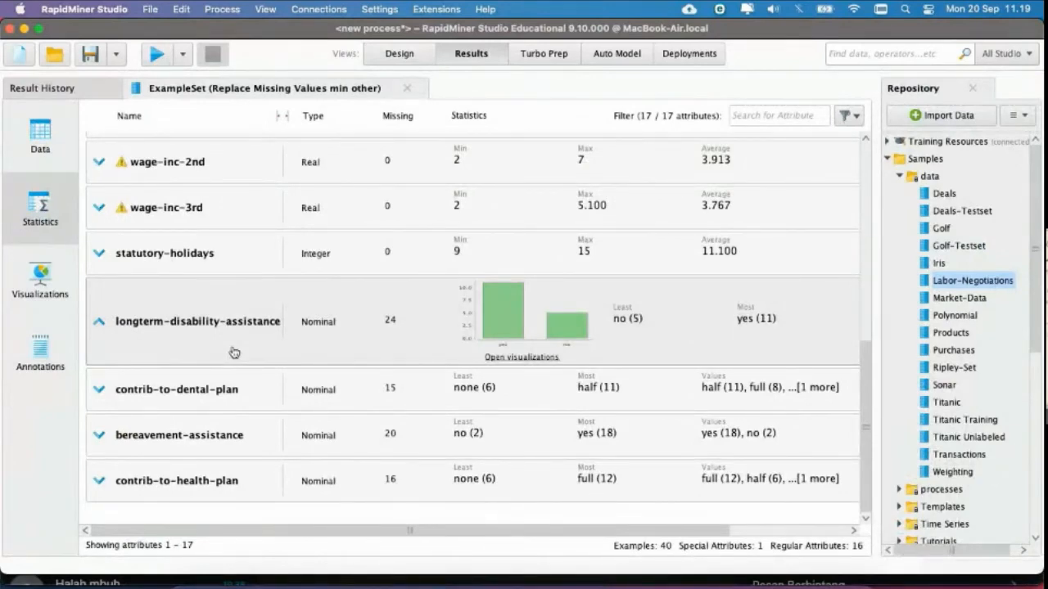
# Step: Add longterm-disability-assistance to the attribute subset of the Replace Missing Values avg other operator
pyautogui.click(405, 54)
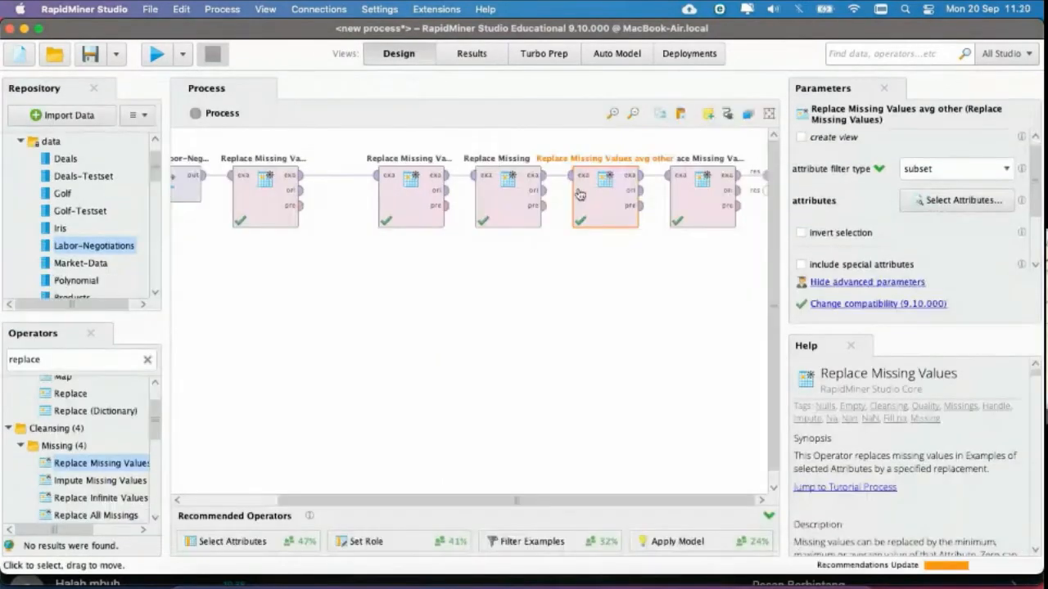
pyautogui.click(941, 205)
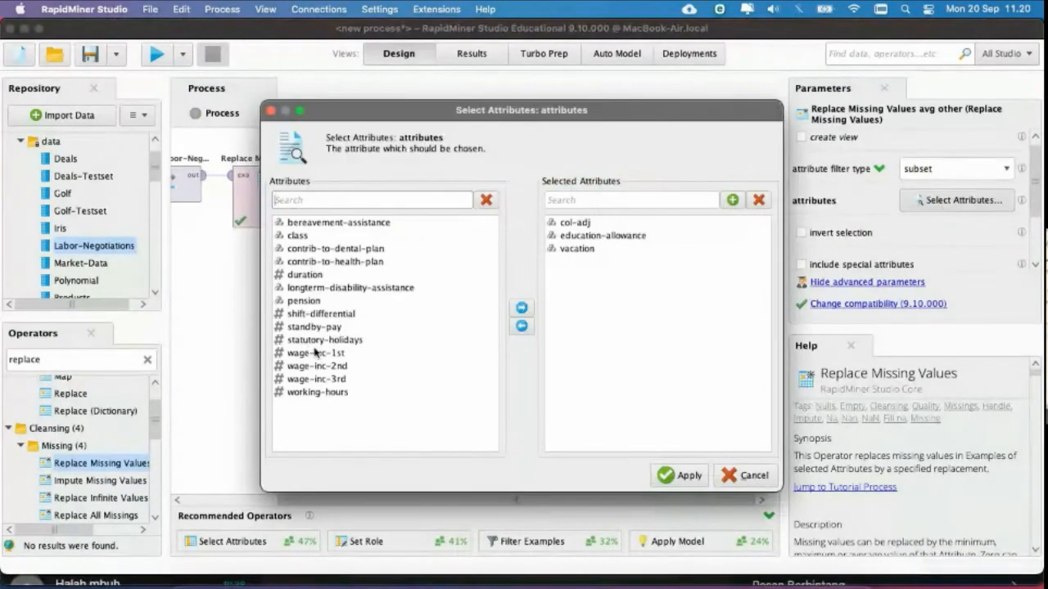
pyautogui.click(333, 288)
pyautogui.click(521, 307)
pyautogui.click(661, 475)
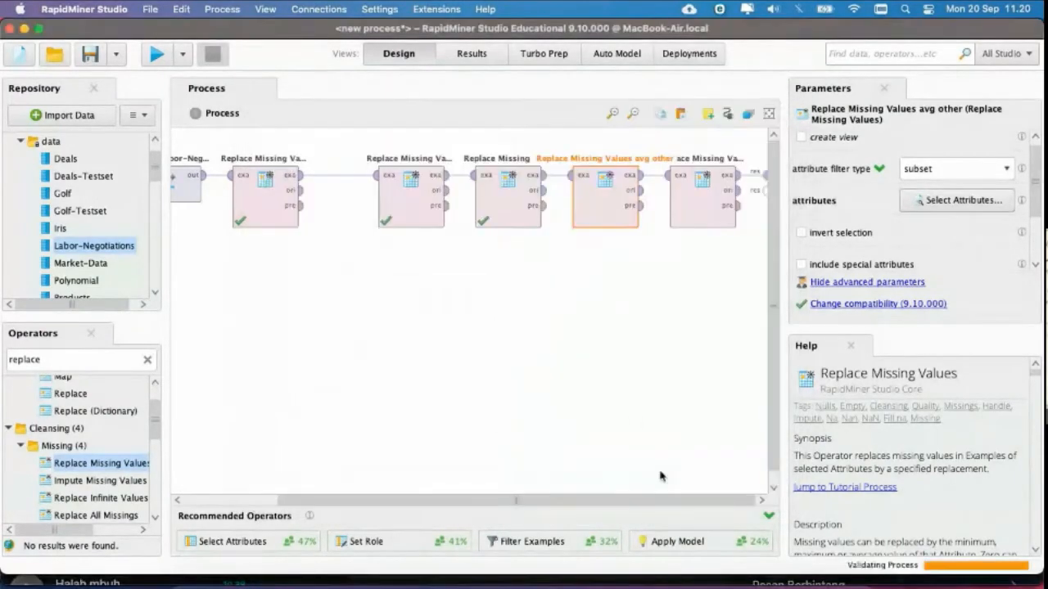
# Step: Run the process and examine the attribute statistics, including the details of contrib-to-dental-plan and bereavement-assistance
pyautogui.click(154, 58)
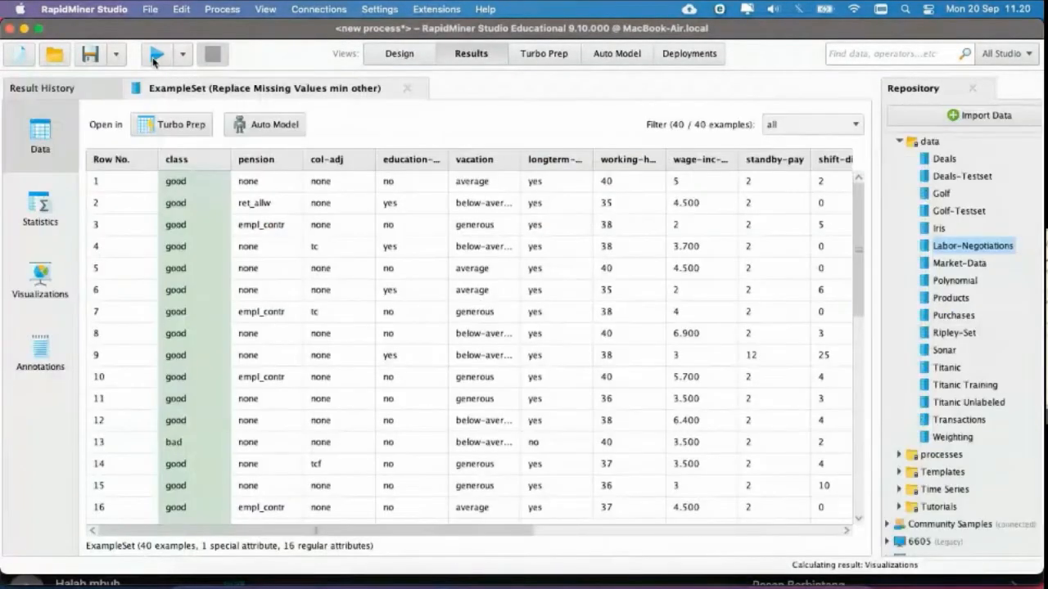
pyautogui.click(42, 206)
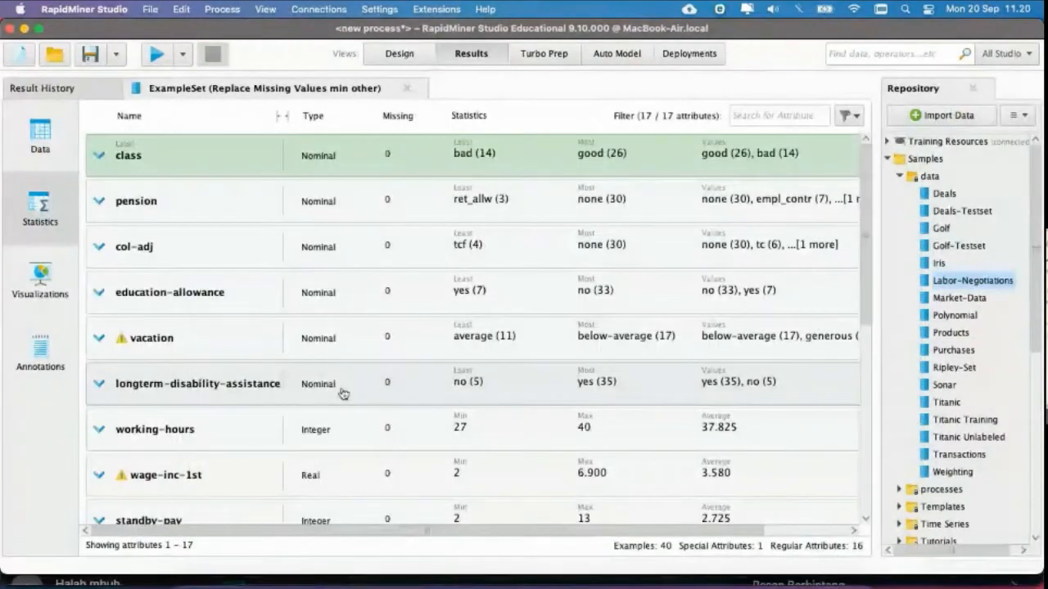
pyautogui.scroll(-10, 340, 392)
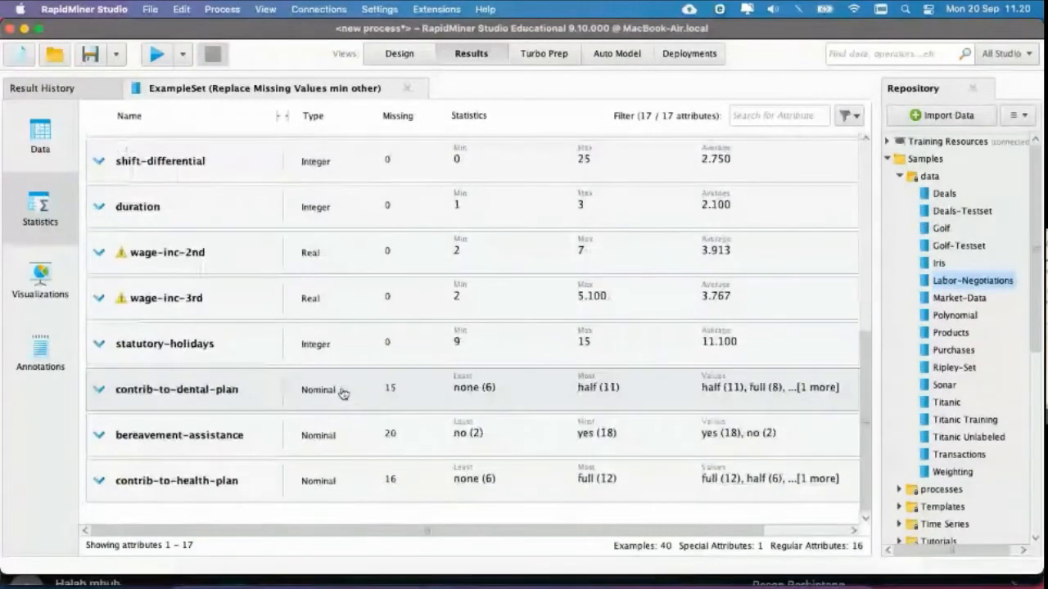
pyautogui.click(231, 396)
pyautogui.click(230, 438)
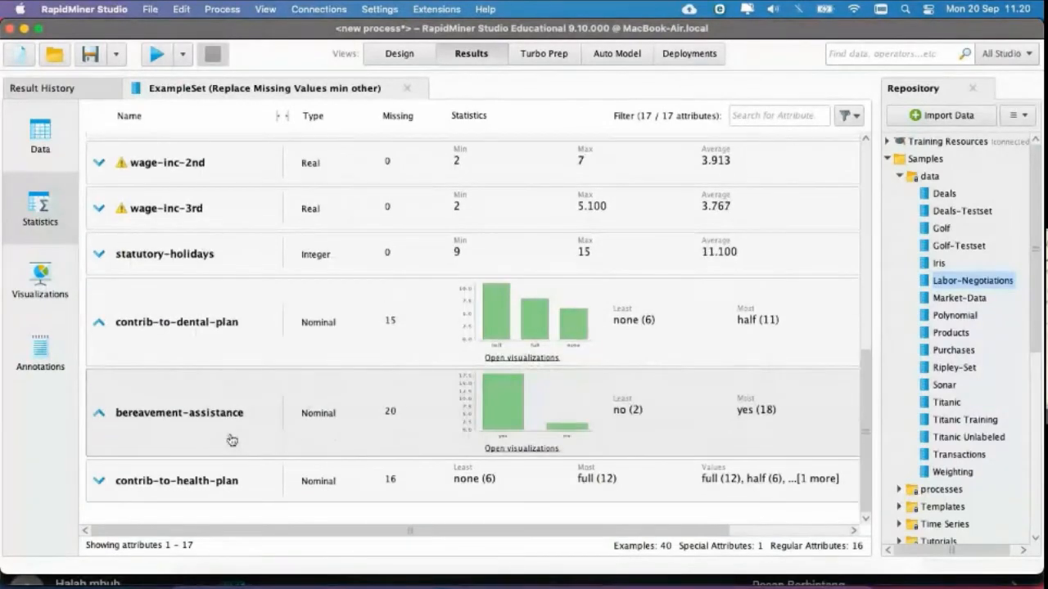
# Step: Check contrib-to-health-plan's details, and add contrib-to-dental-plan to the attribute subset of the Replace Missing Values avg other operator
pyautogui.click(225, 482)
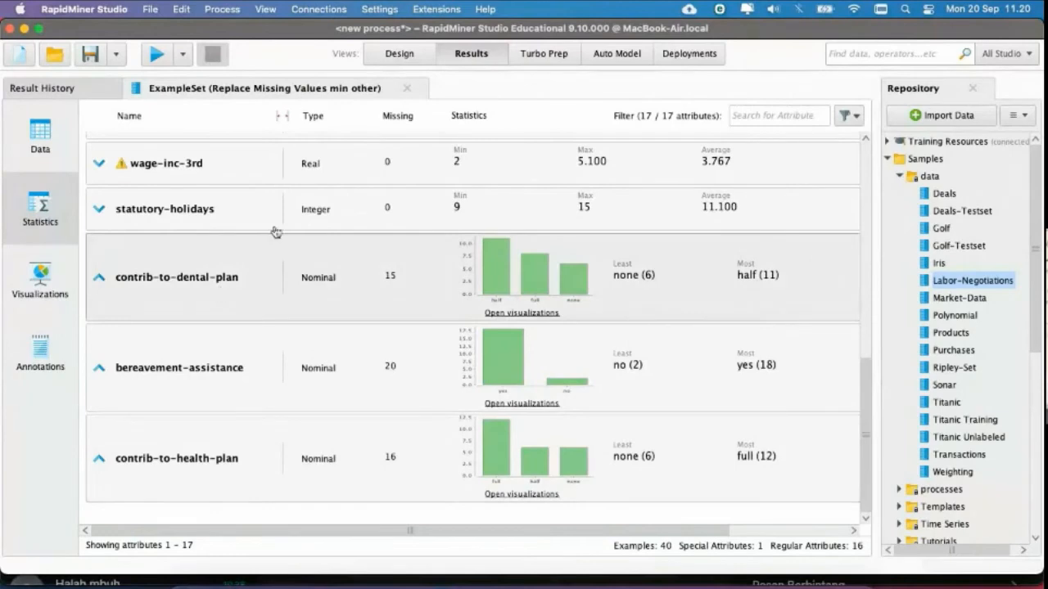
pyautogui.click(397, 56)
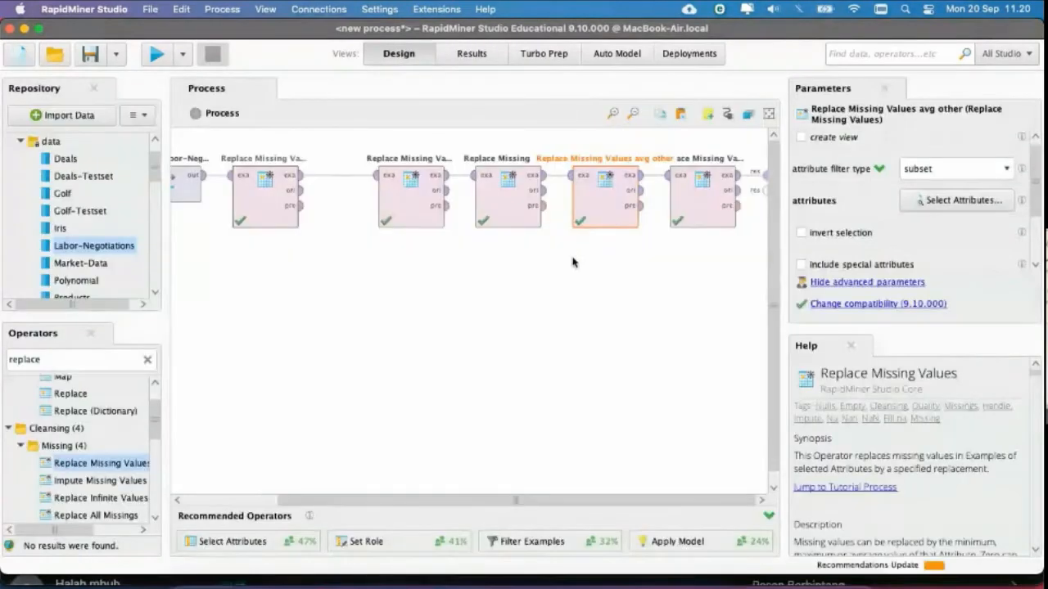
pyautogui.click(933, 202)
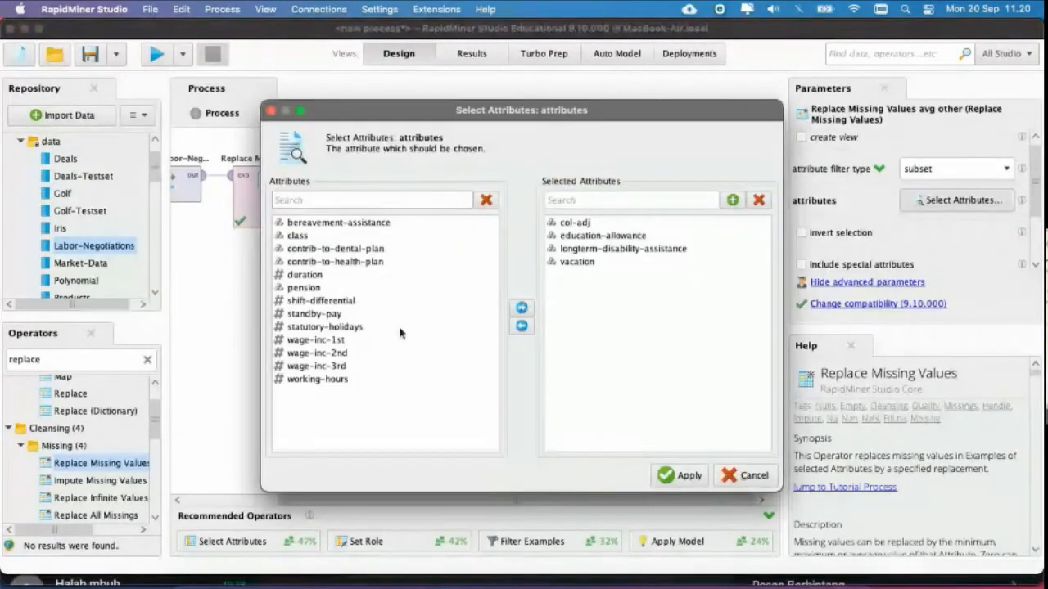
pyautogui.click(368, 249)
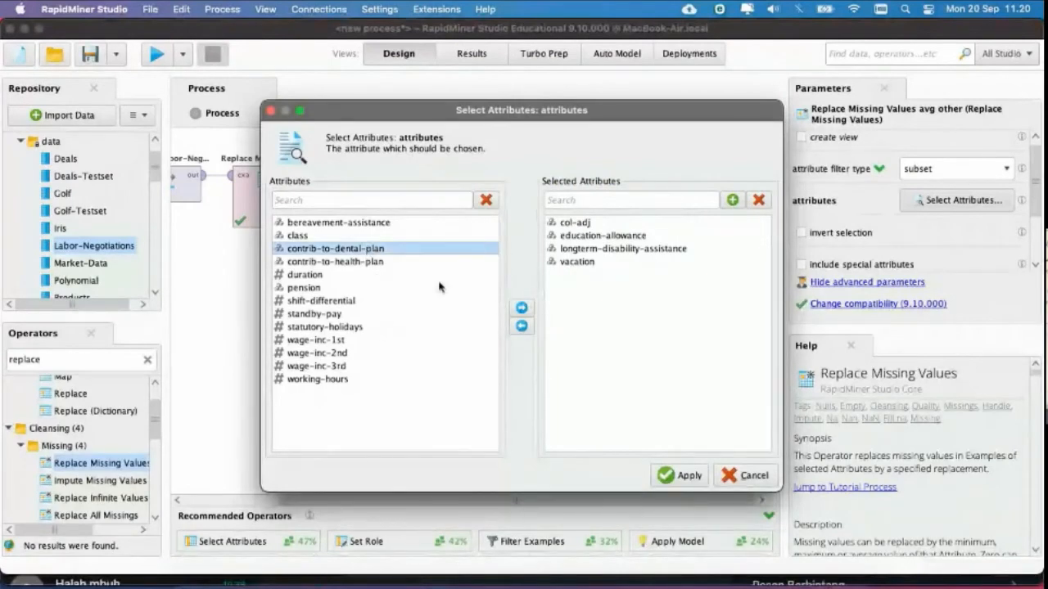
pyautogui.click(522, 307)
pyautogui.click(679, 476)
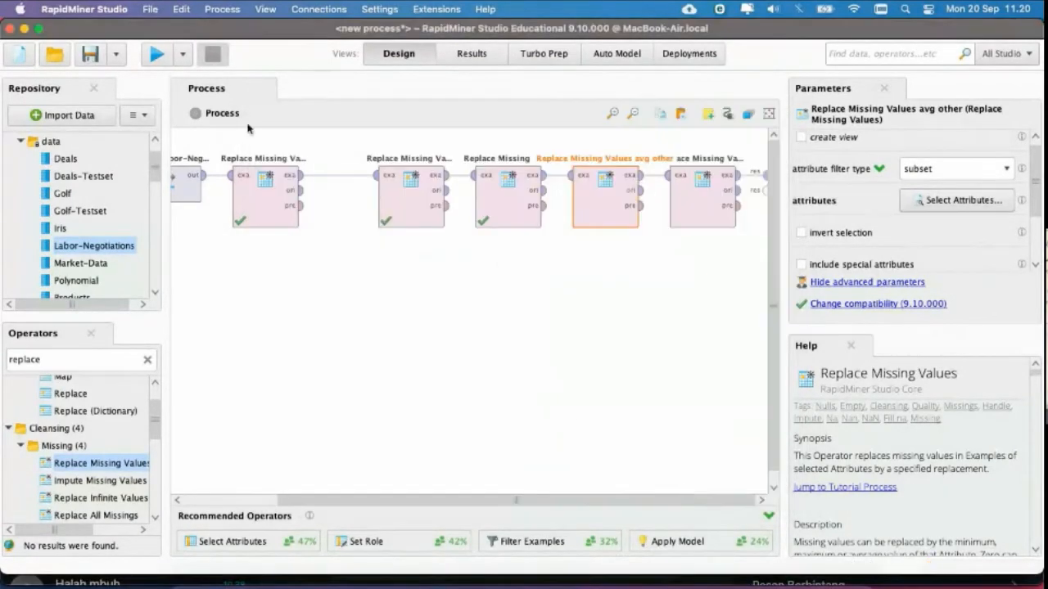
# Step: Run the process and examine the attribute statistics, including the details of bereavement-assistance and contrib-to-health-plan
pyautogui.click(155, 53)
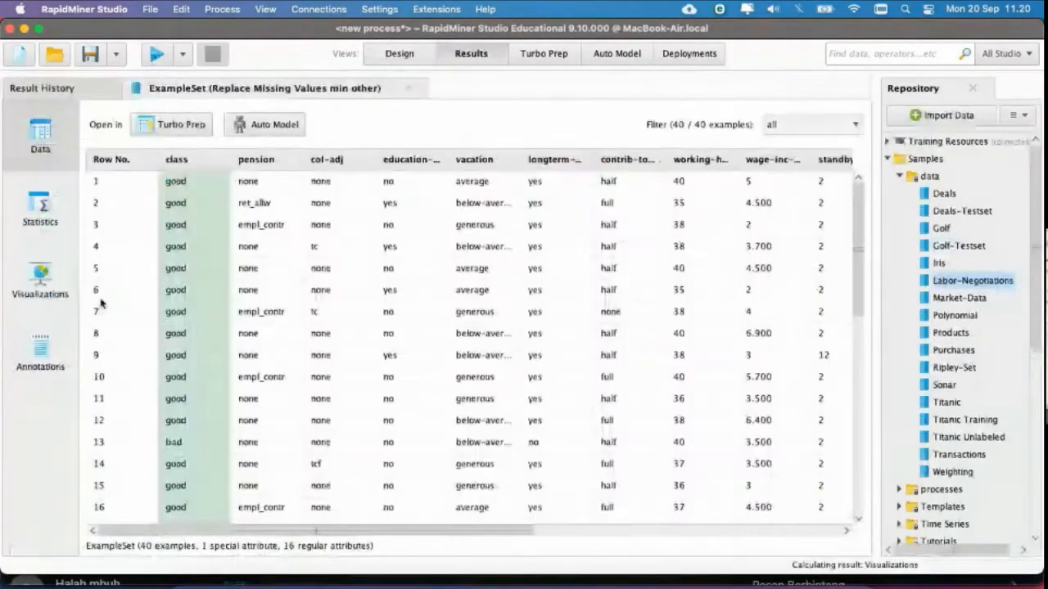
pyautogui.click(40, 209)
pyautogui.scroll(-10, 292, 388)
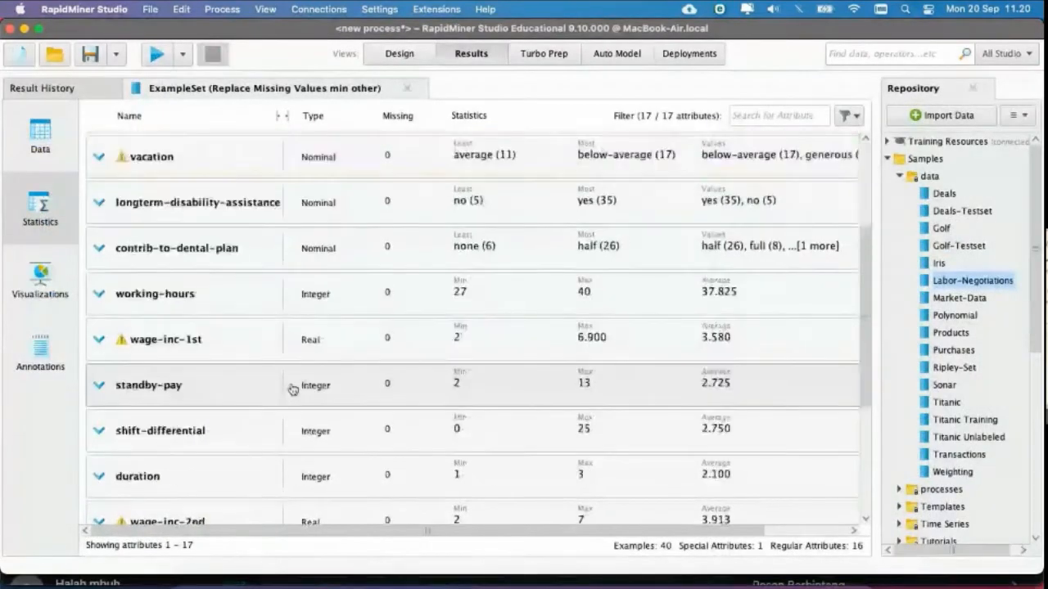
pyautogui.click(200, 427)
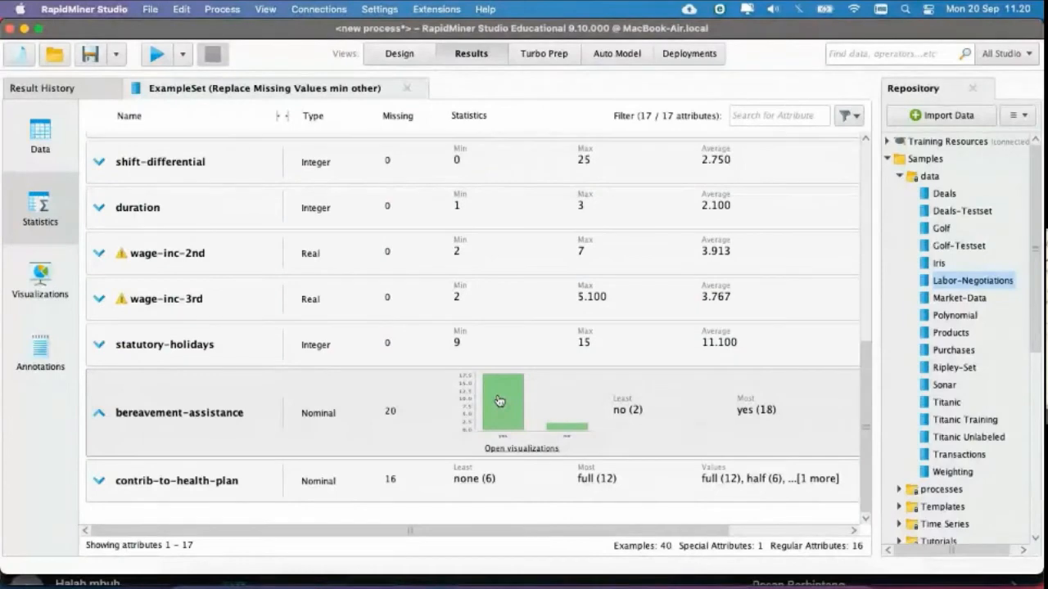
pyautogui.click(210, 483)
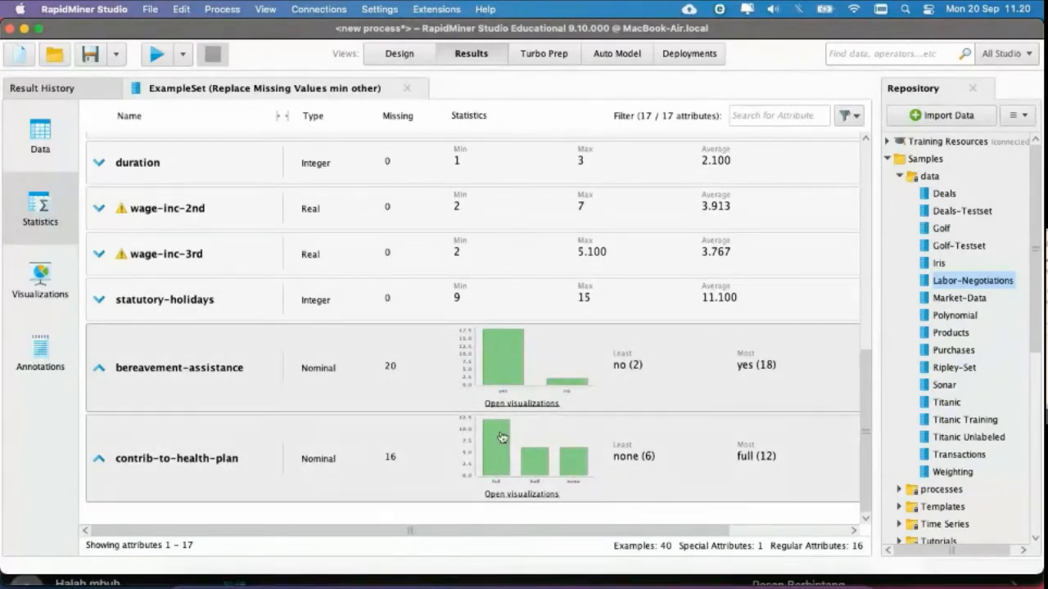
# Step: Insert another Replace Missing Values operator at the end of the chain and rename it Replace Missing Values max other
pyautogui.click(409, 61)
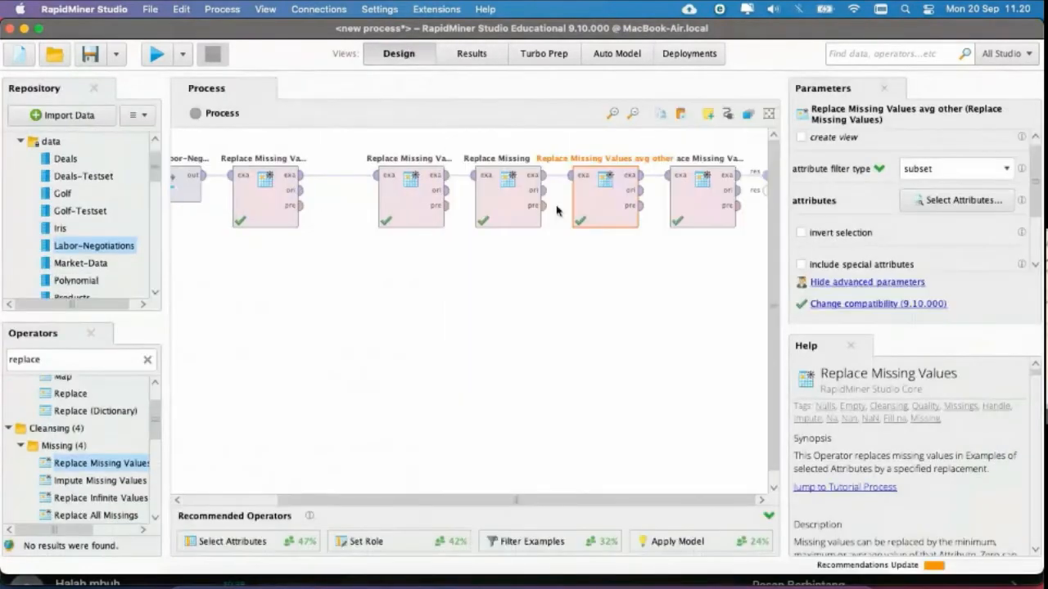
pyautogui.click(702, 201)
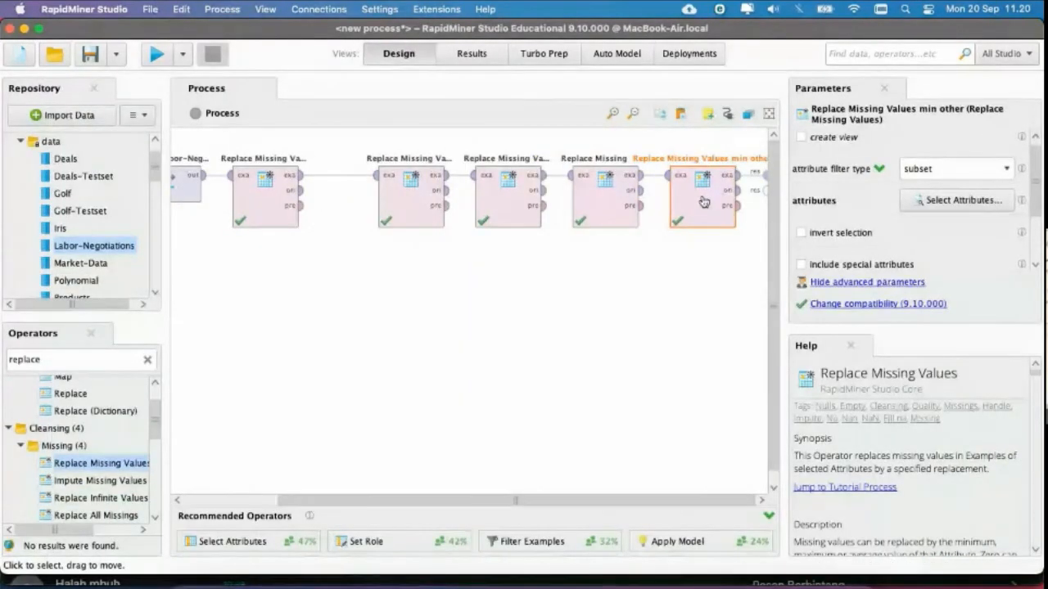
pyautogui.click(509, 207)
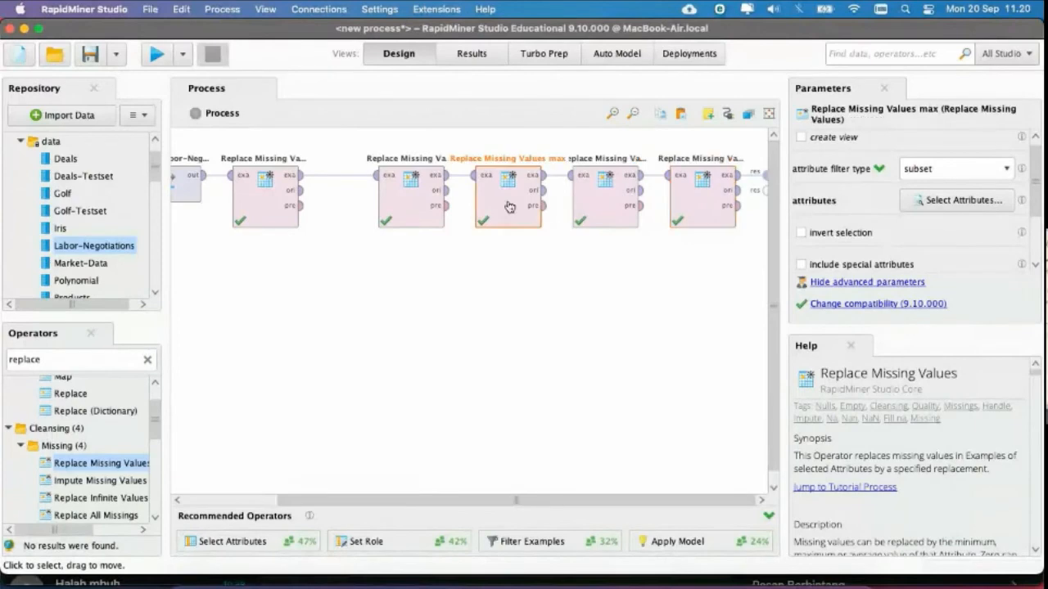
pyautogui.moveTo(104, 463); pyautogui.dragTo(747, 185)
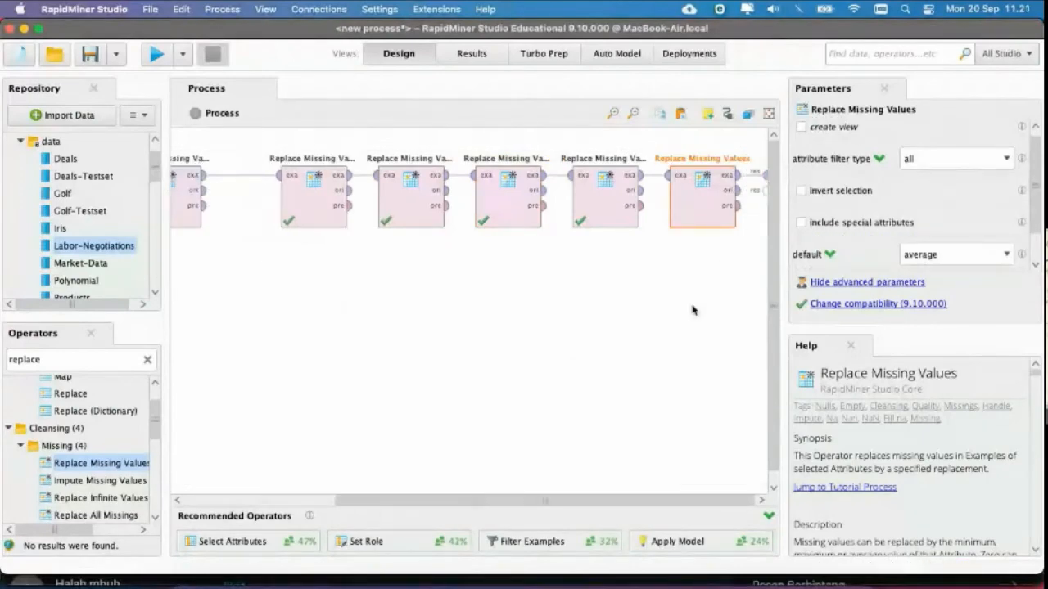
pyautogui.rightClick(695, 202)
pyautogui.click(728, 249)
pyautogui.write('max o')
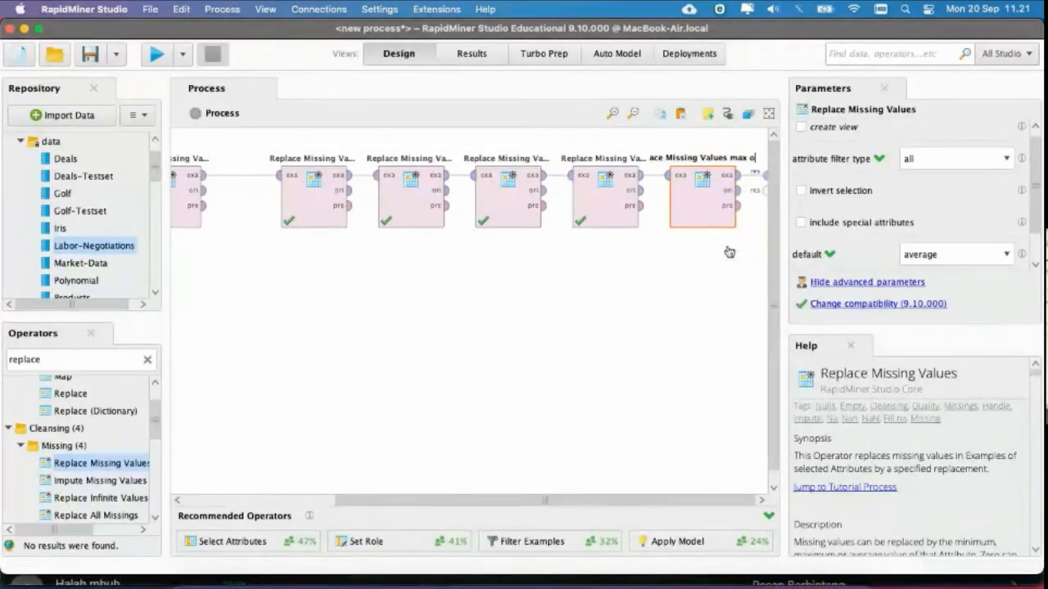
pyautogui.write('ther')
pyautogui.press('Return')
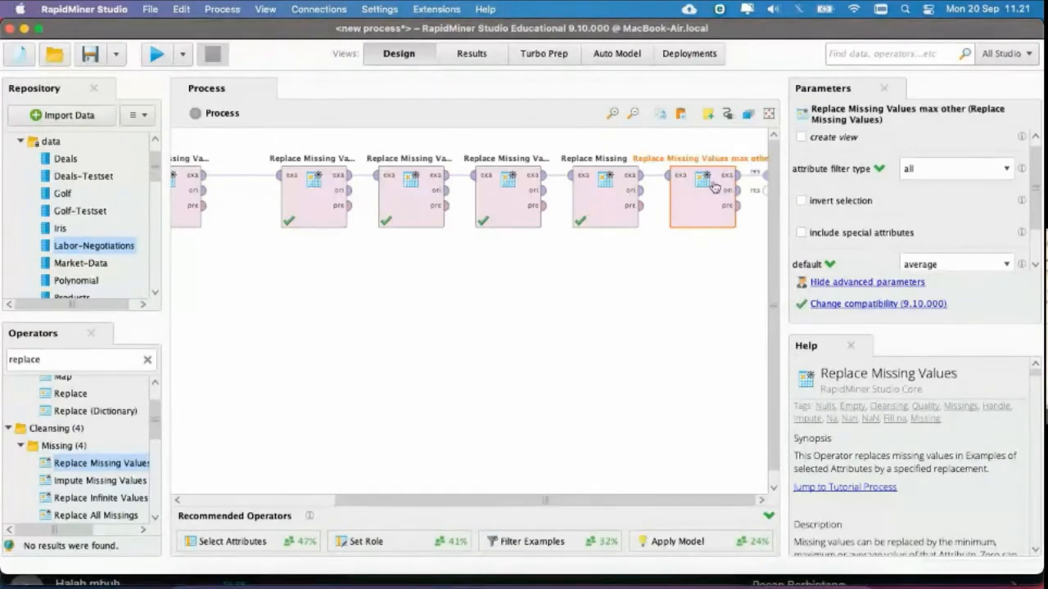
# Step: Set the attribute filter type of the Replace Missing Values max other operator to subset
pyautogui.click(954, 168)
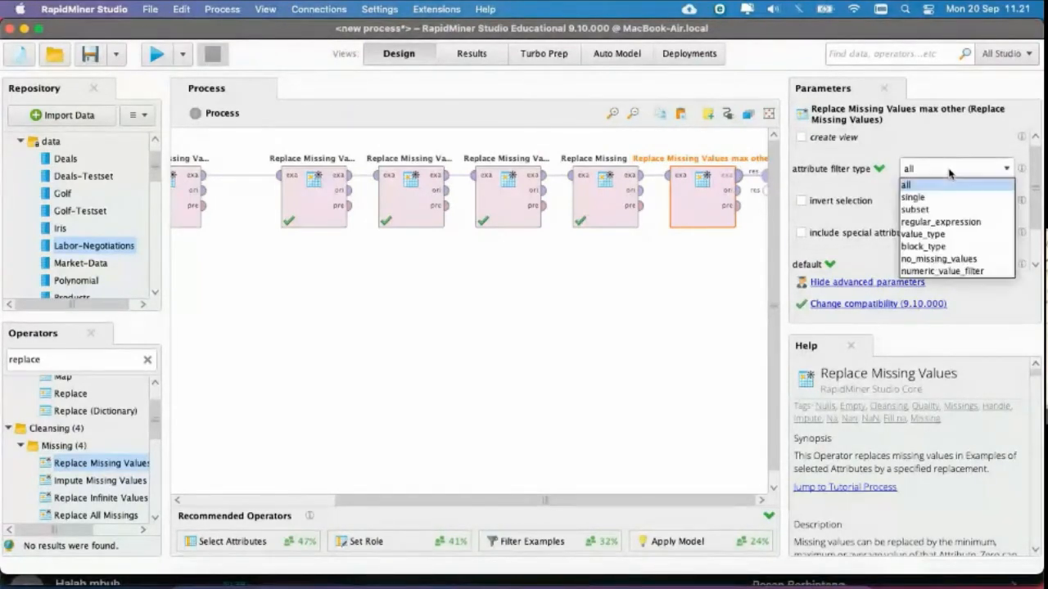
pyautogui.click(947, 209)
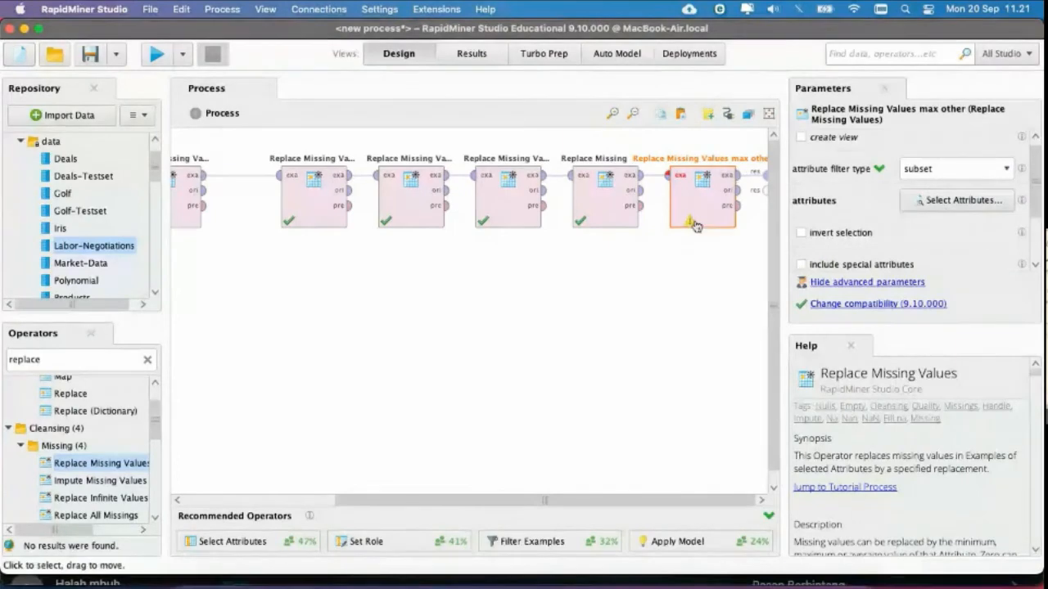
pyautogui.click(952, 203)
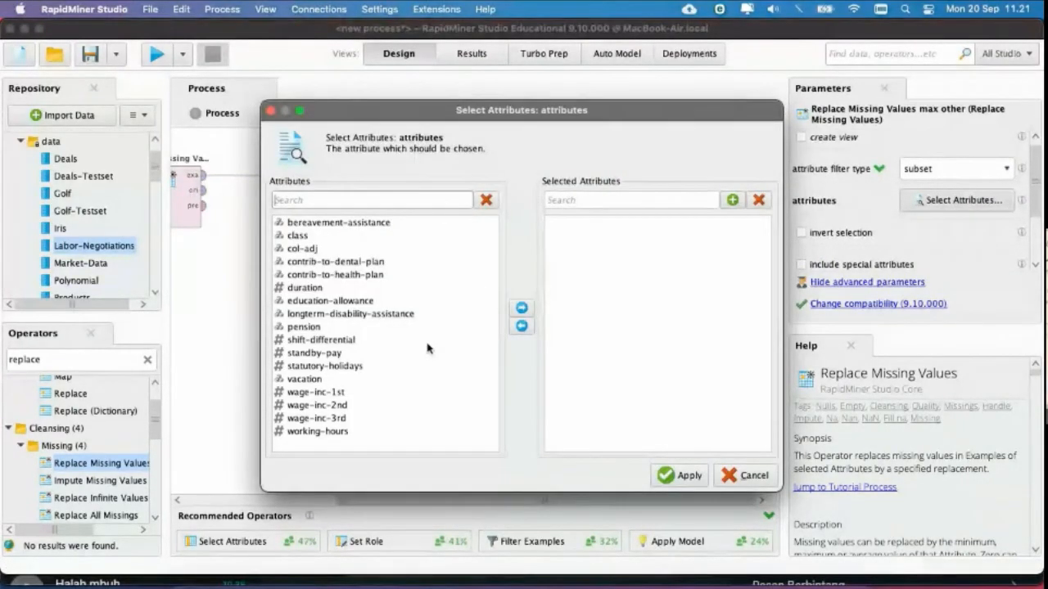
pyautogui.click(720, 471)
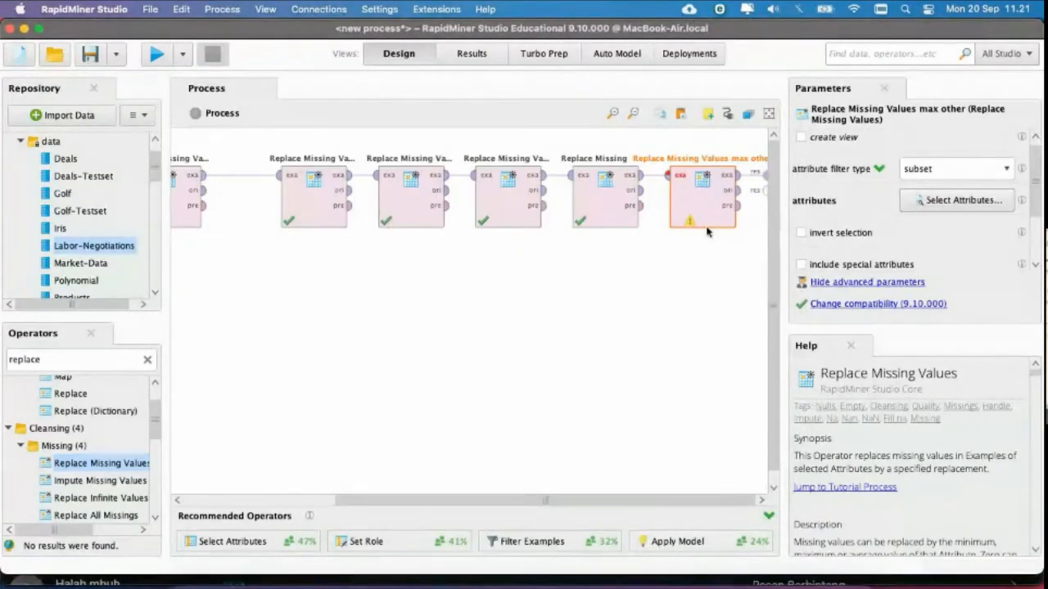
# Step: Cut the Replace Missing Values max other operator and reconnect the Replace Missing Values min other output to the process result
pyautogui.press('Delete')
pyautogui.click(641, 175)
pyautogui.moveTo(761, 181); pyautogui.dragTo(761, 180)
# Step: Run the process and examine the statistics for attributes that still have missing values
pyautogui.click(155, 54)
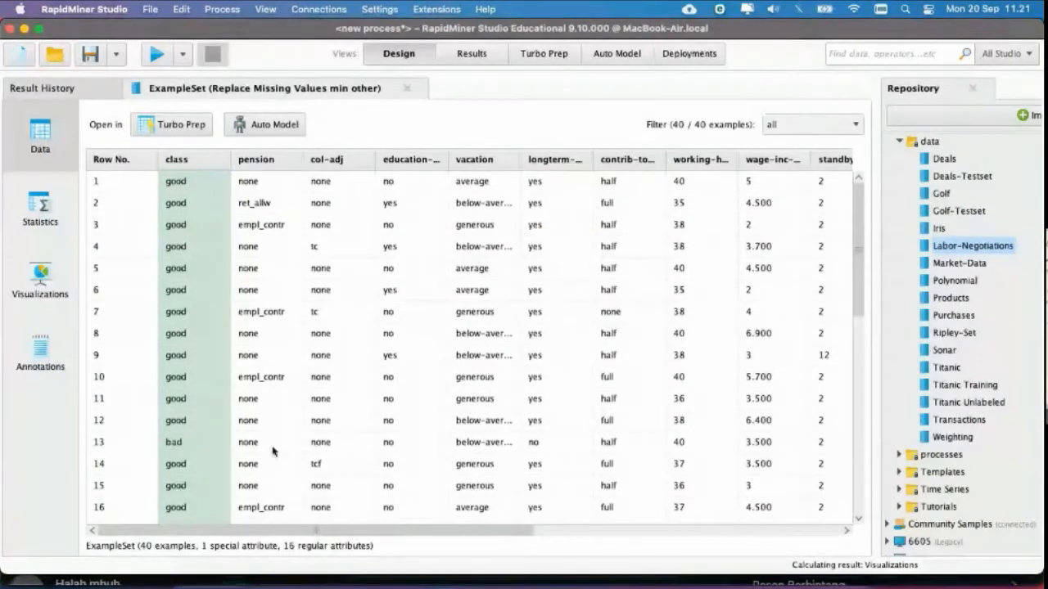
pyautogui.click(48, 212)
pyautogui.scroll(-5, 269, 348)
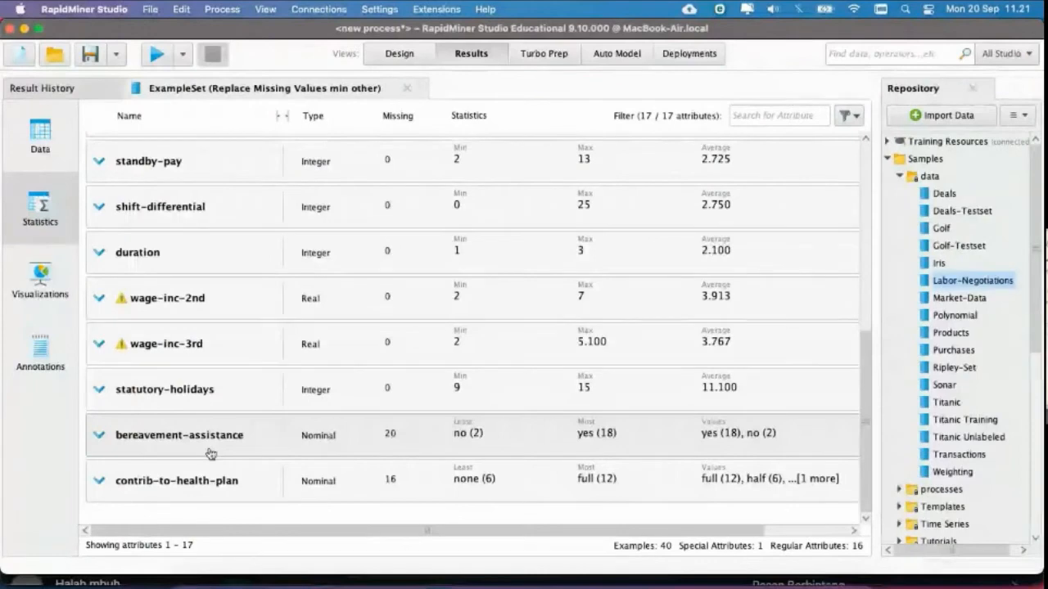
# Step: Paste the Replace Missing Values max other operator back and connect it between Replace Missing Values min other and the process result
pyautogui.click(409, 56)
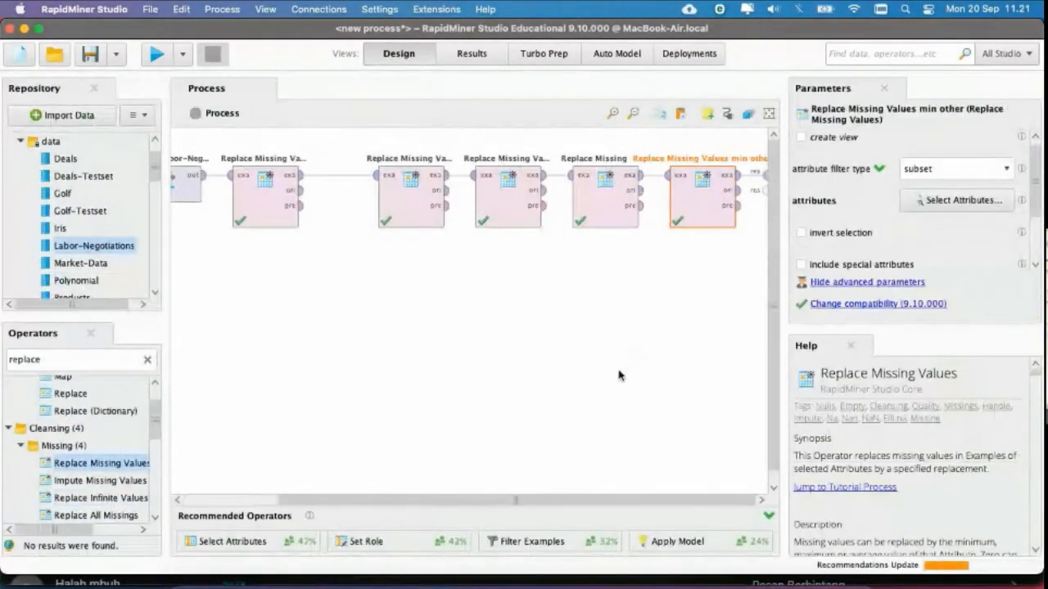
pyautogui.hotkey('ctrl', 'v')
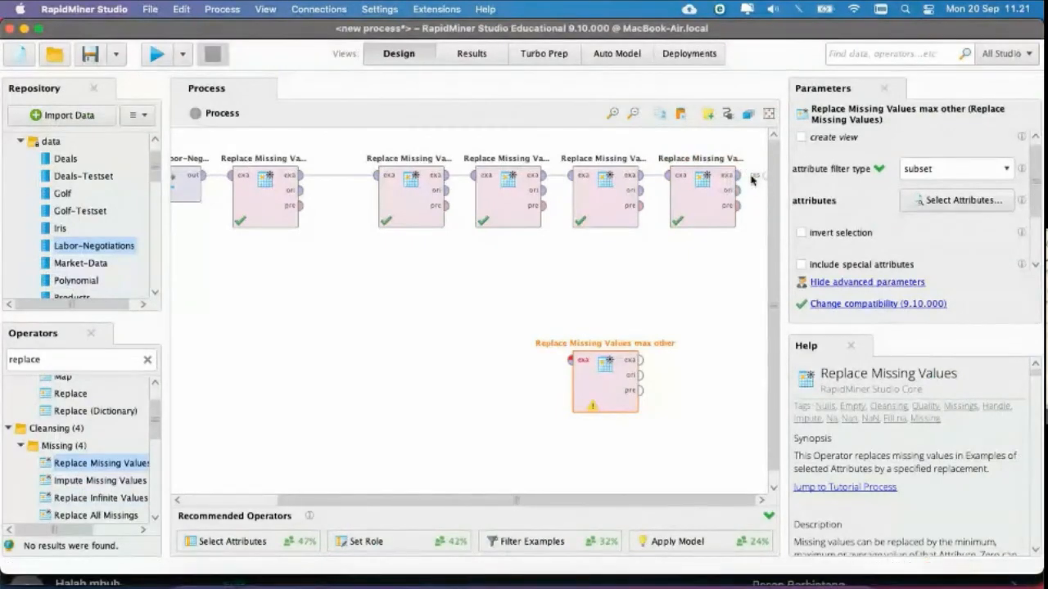
pyautogui.click(739, 176)
pyautogui.click(571, 360)
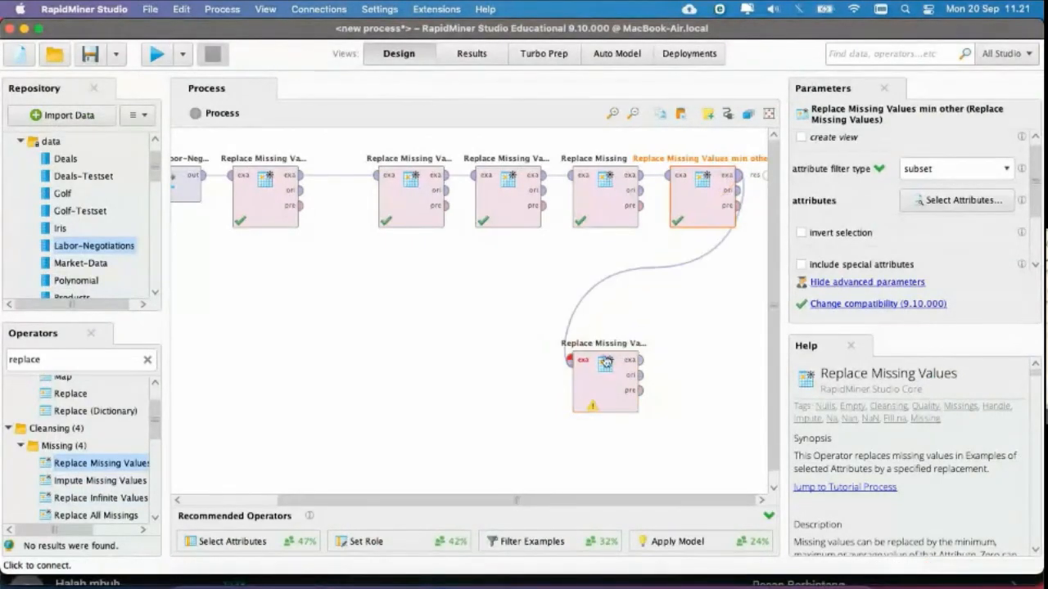
pyautogui.click(647, 363)
pyautogui.click(764, 175)
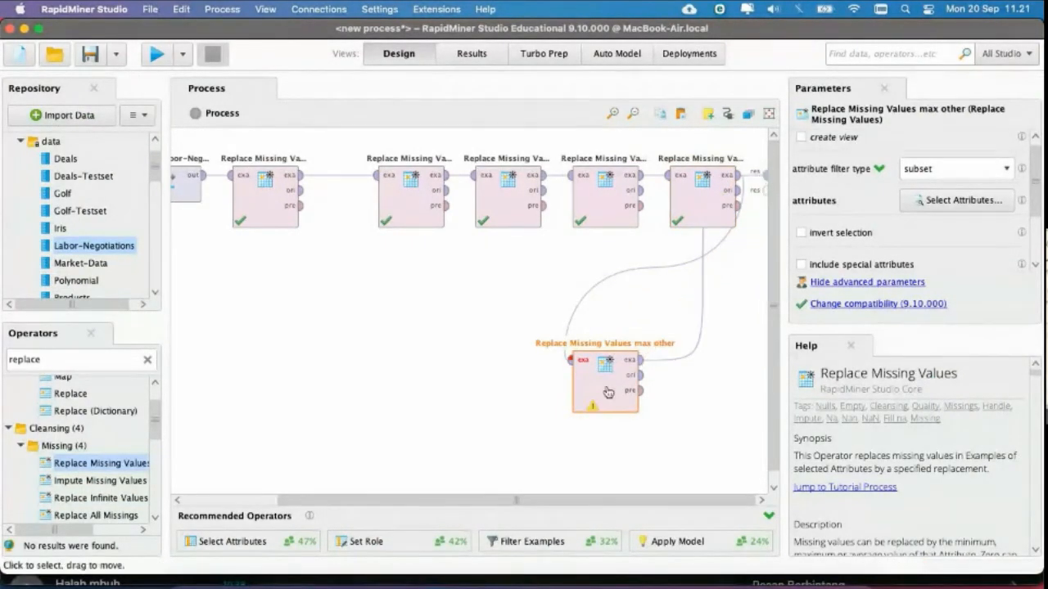
# Step: Select bereavement-assistance and contrib-to-health-plan as the attribute subset of the Replace Missing Values max other operator
pyautogui.click(956, 200)
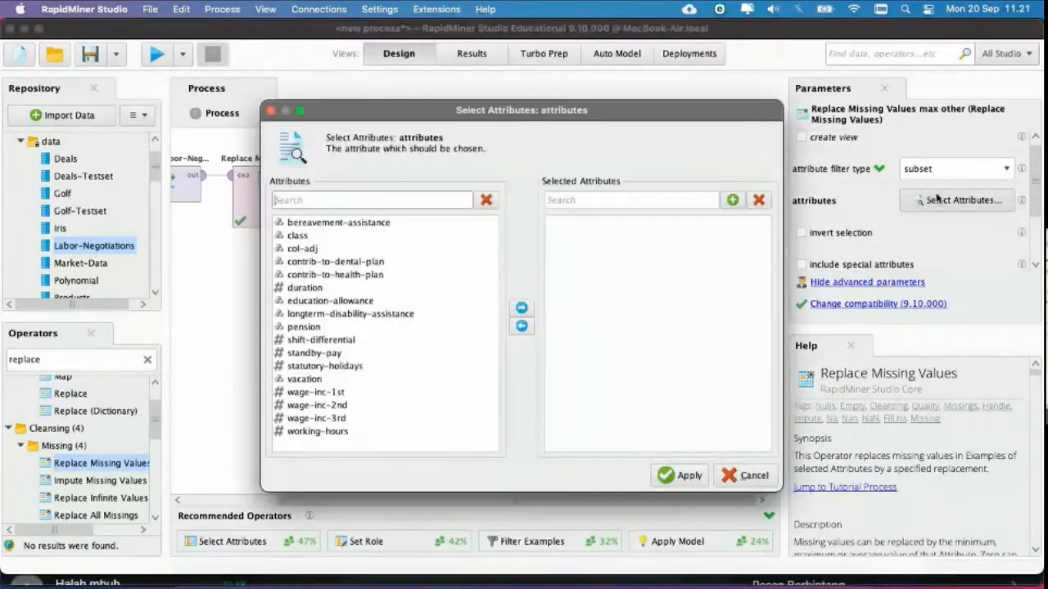
pyautogui.click(361, 222)
pyautogui.click(521, 307)
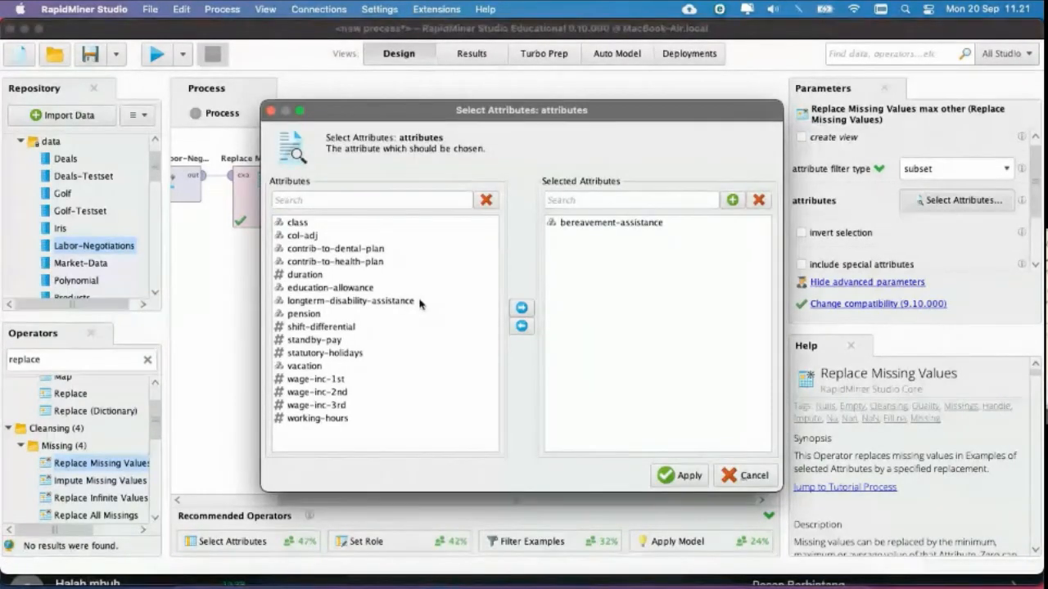
pyautogui.click(352, 263)
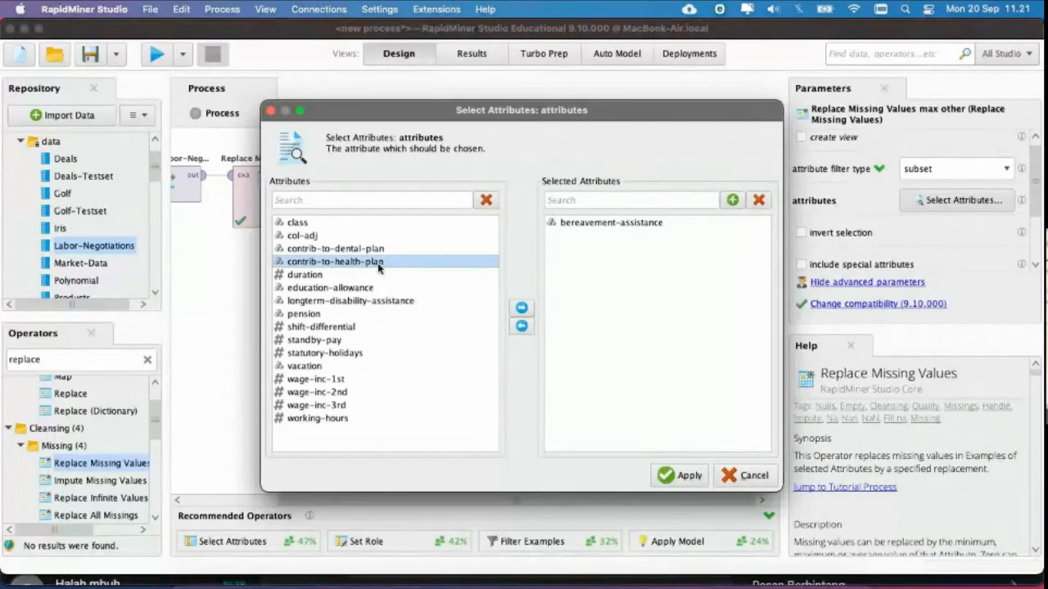
pyautogui.click(521, 311)
pyautogui.click(683, 476)
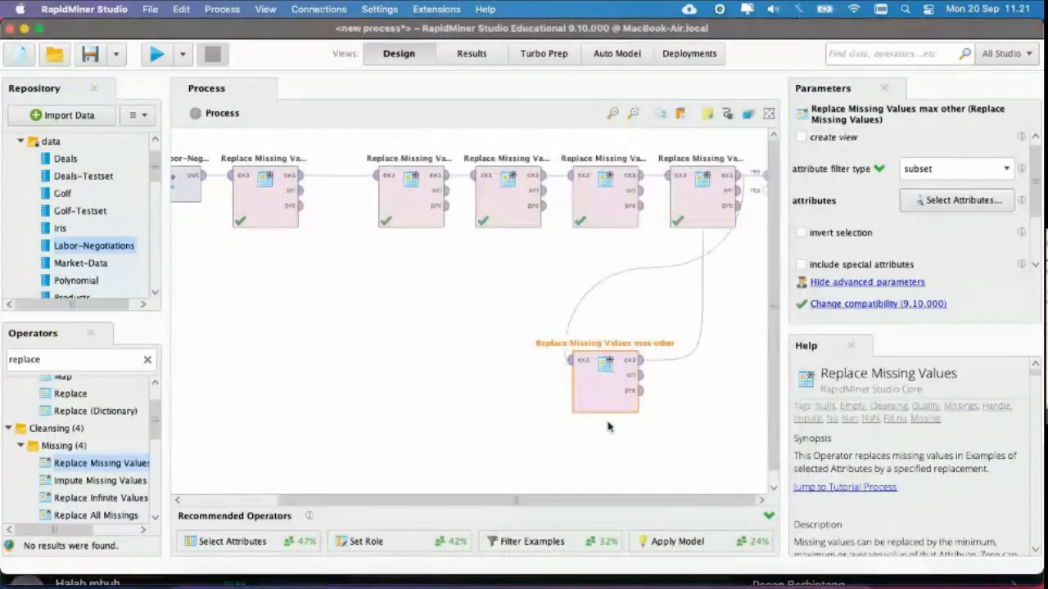
# Step: Automatically arrange the operators in the process layout
pyautogui.rightClick(371, 298)
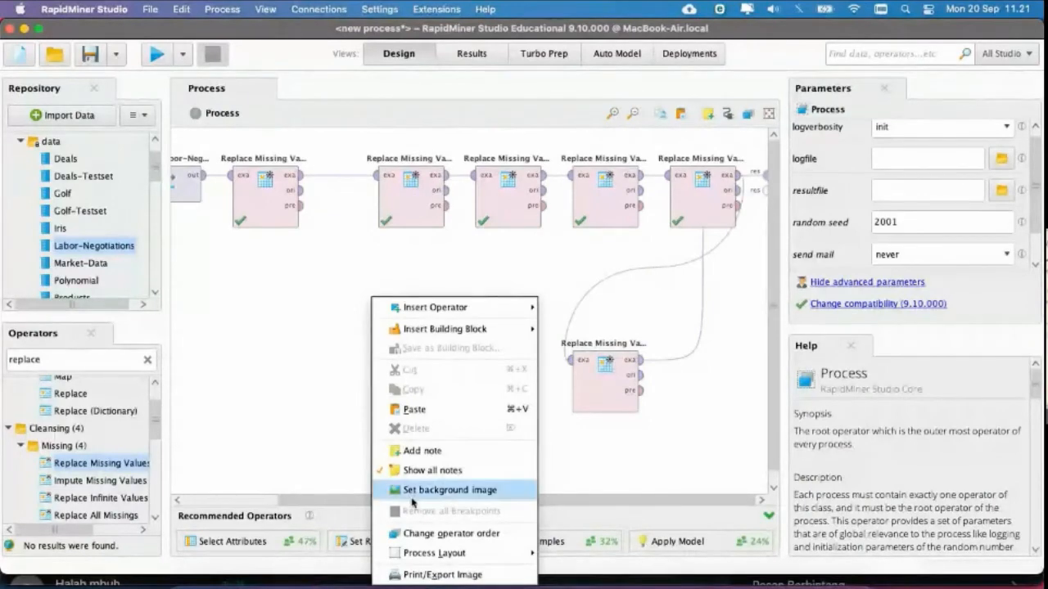
pyautogui.moveTo(467, 553)
pyautogui.click(574, 554)
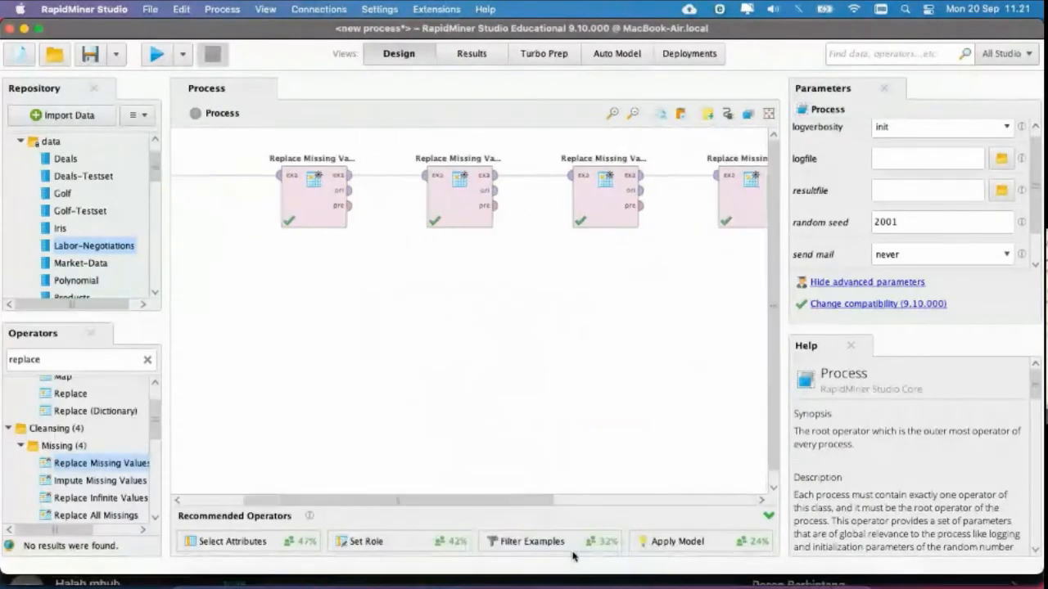
# Step: Run the process and examine the missing-value statistics of all attributes
pyautogui.hscroll(5, 600, 346)
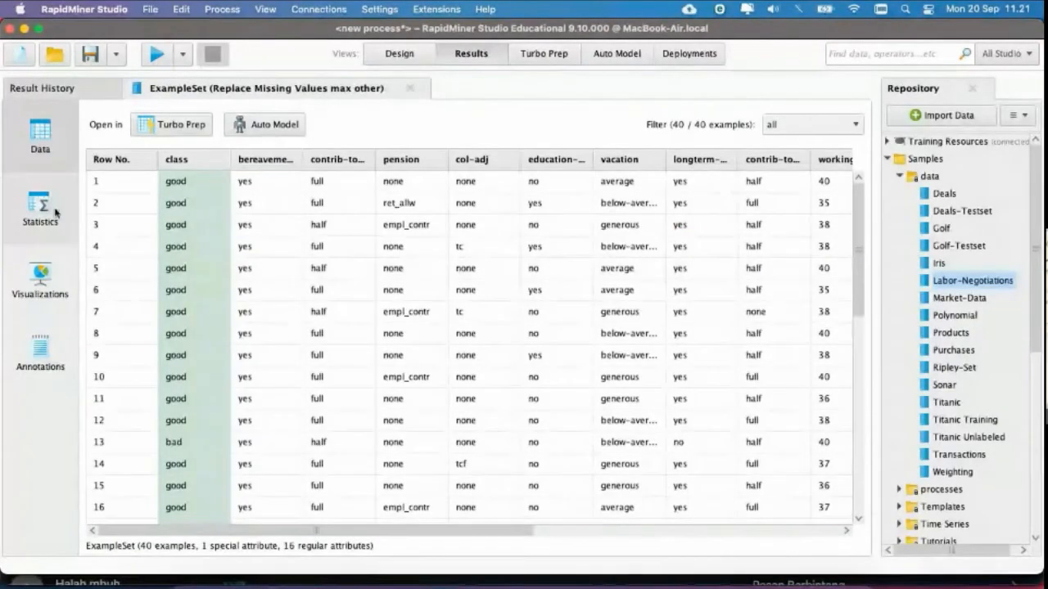
pyautogui.click(56, 211)
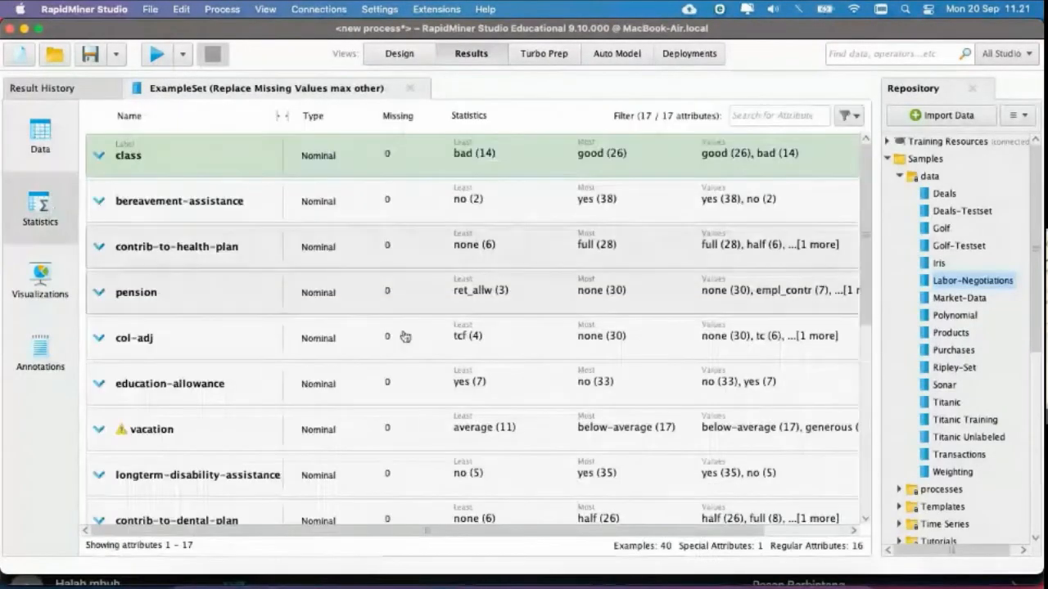
pyautogui.scroll(-10, 569, 278)
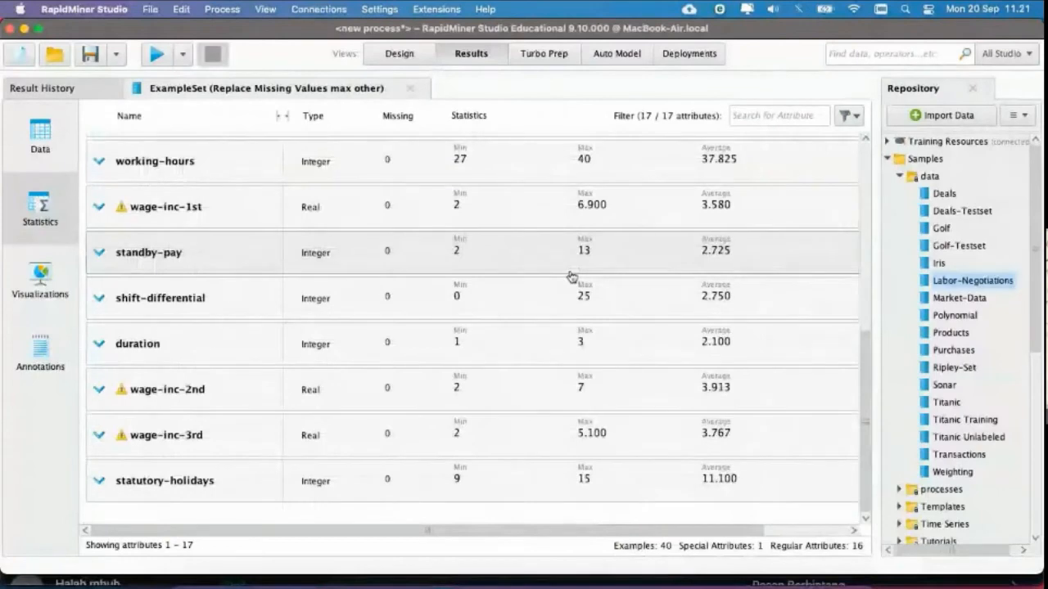
pyautogui.scroll(10, 572, 277)
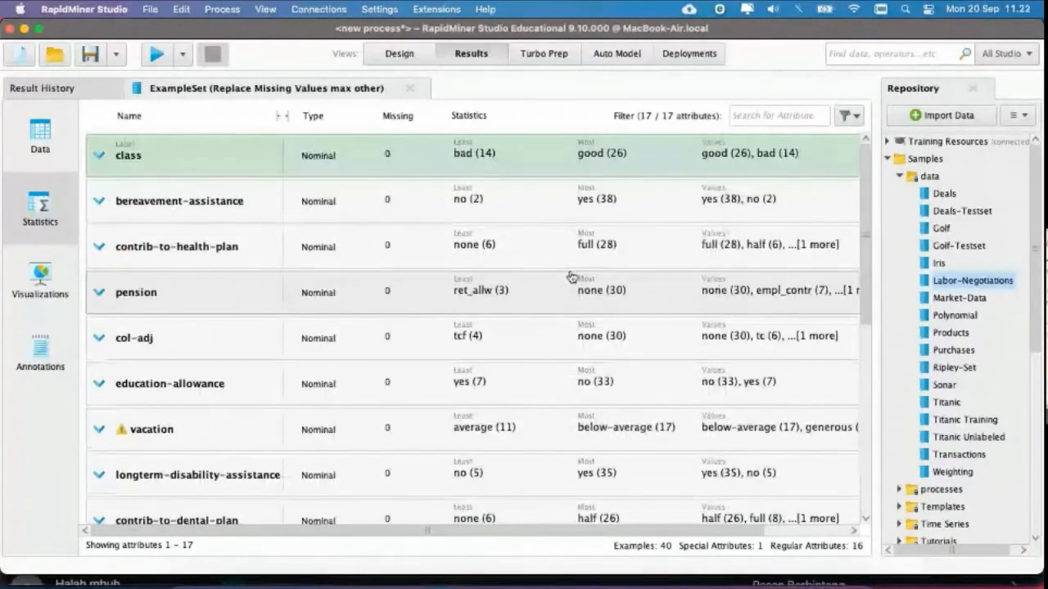
# Step: Look through the attribute statistics and expand the value distribution chart of bereavement-assistance
pyautogui.scroll(-10, 496, 314)
pyautogui.scroll(10, 270, 337)
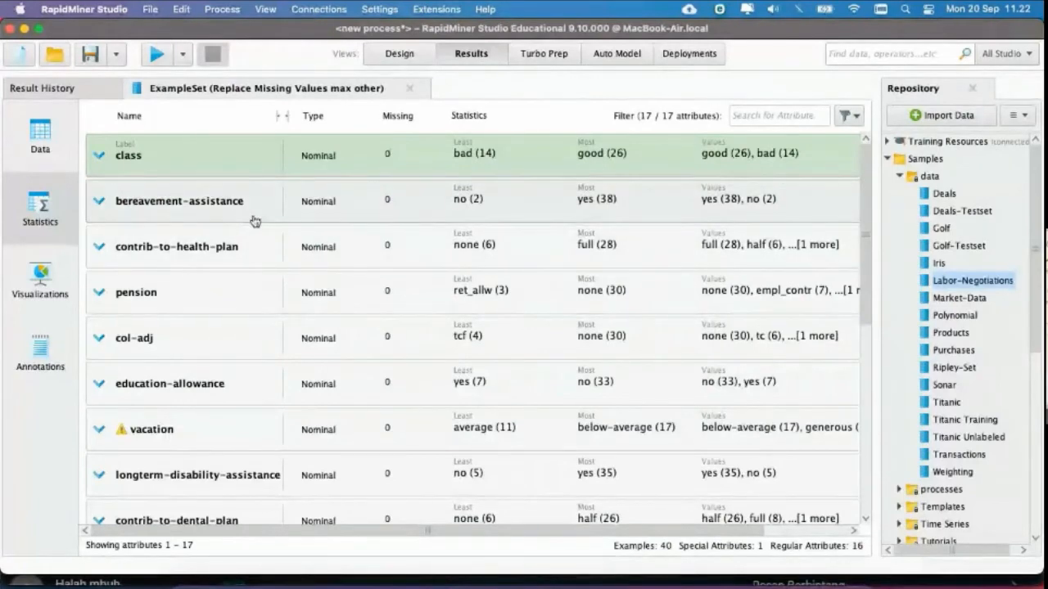
pyautogui.click(219, 209)
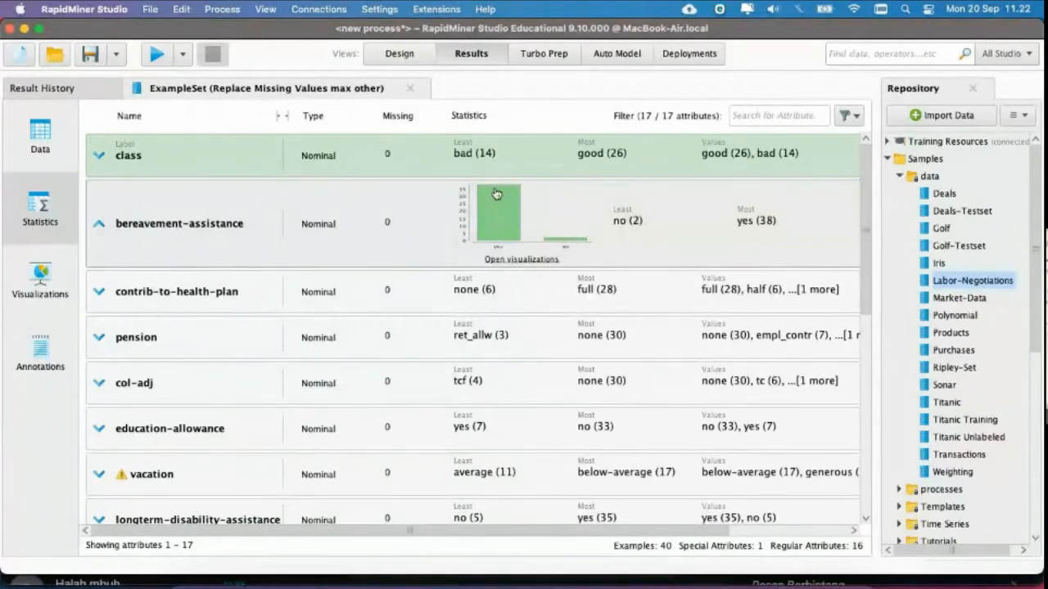
# Step: Set the default replacement of the Replace Missing Values max other operator to maximum and read the operator's warning
pyautogui.click(398, 54)
pyautogui.click(696, 211)
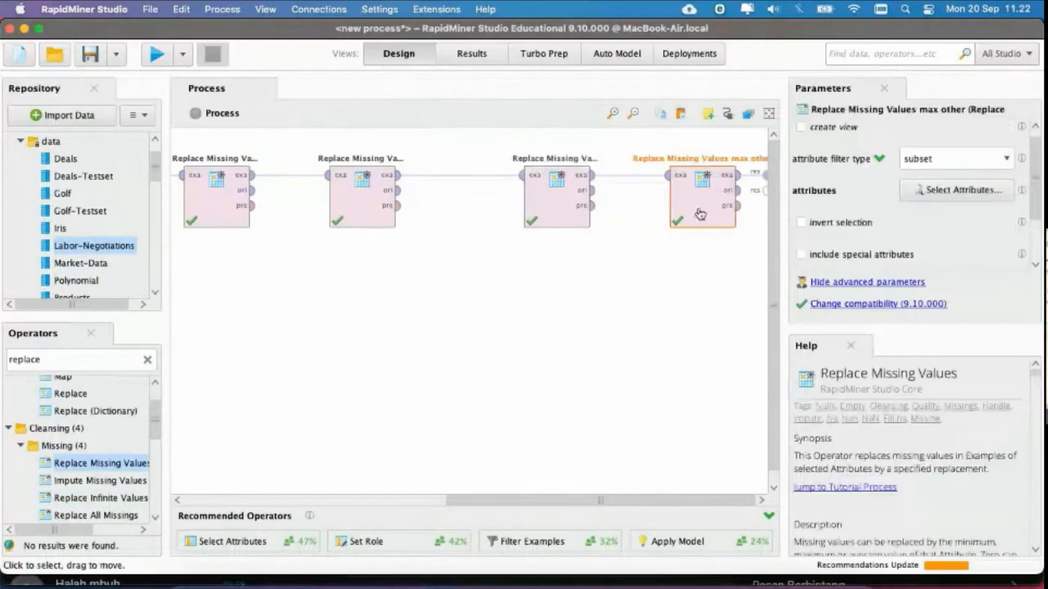
pyautogui.scroll(-3, 946, 180)
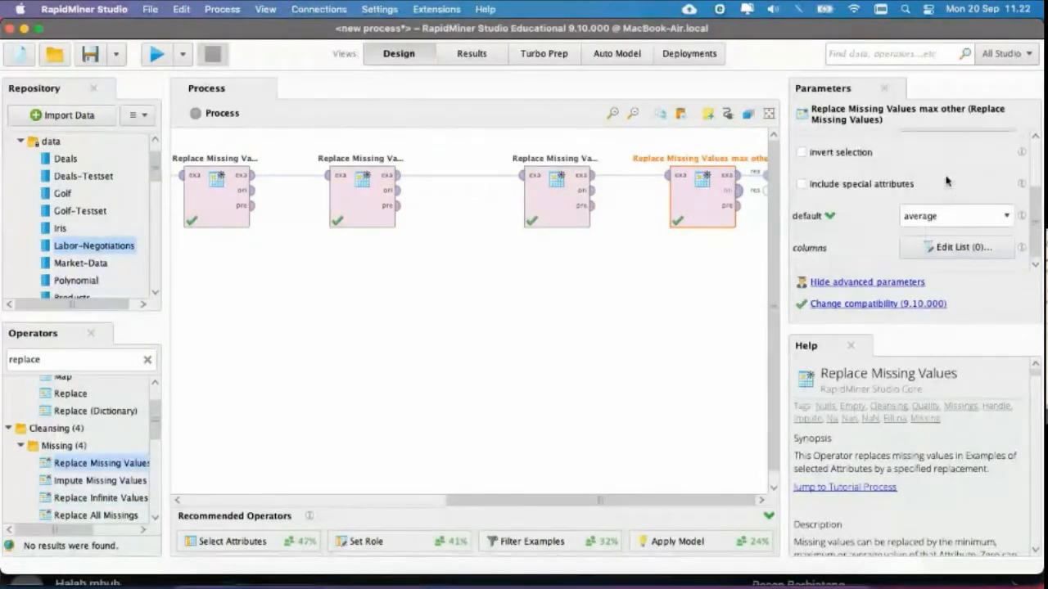
pyautogui.click(950, 214)
pyautogui.click(947, 257)
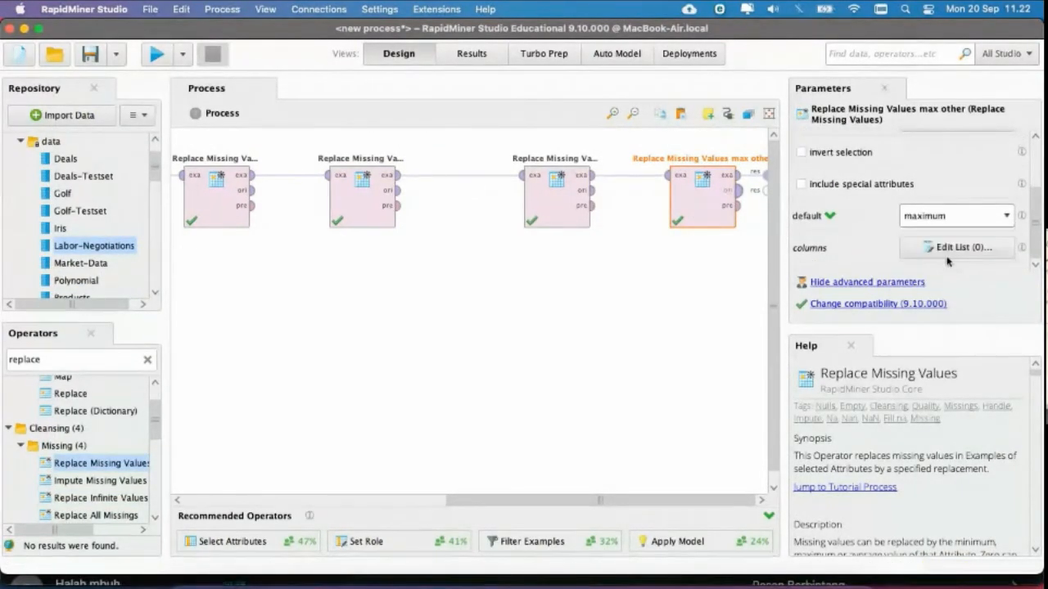
pyautogui.click(690, 222)
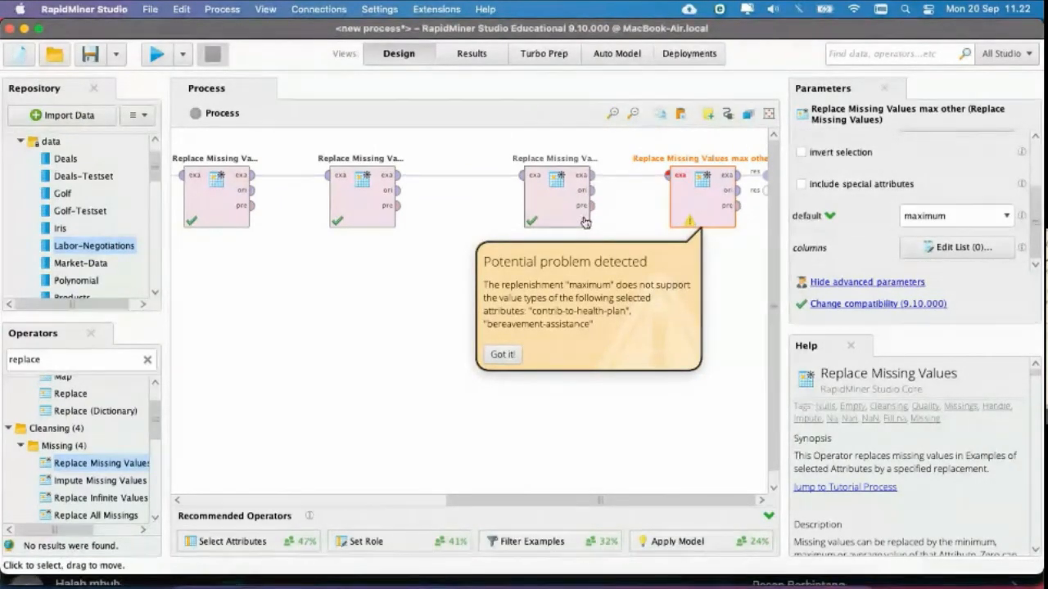
pyautogui.click(501, 355)
# Step: Try minimum and average as the default replacement of Replace Missing Values max other, and check its selected attributes
pyautogui.click(909, 221)
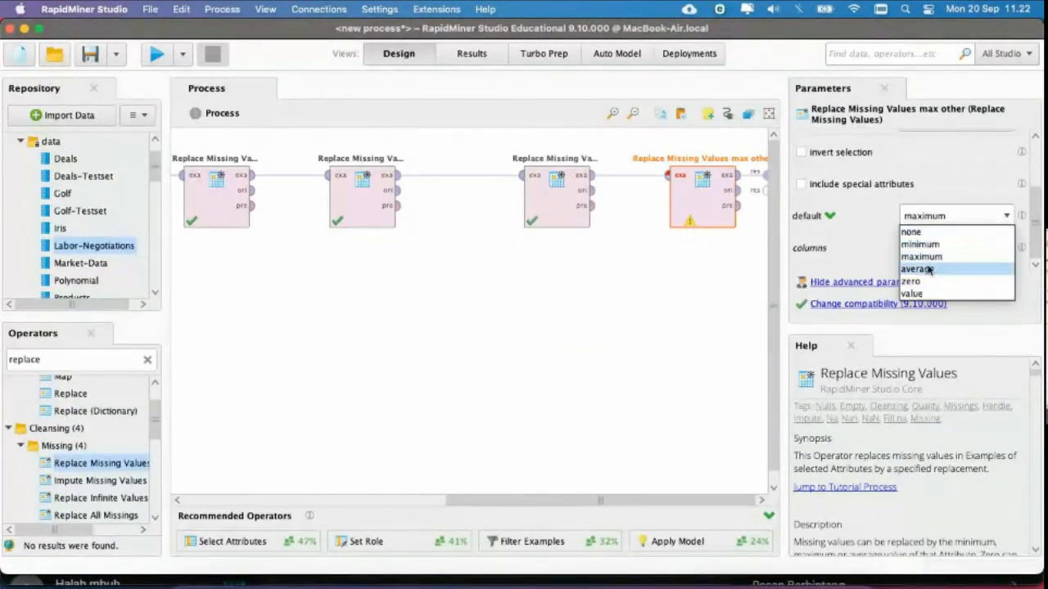
pyautogui.click(691, 230)
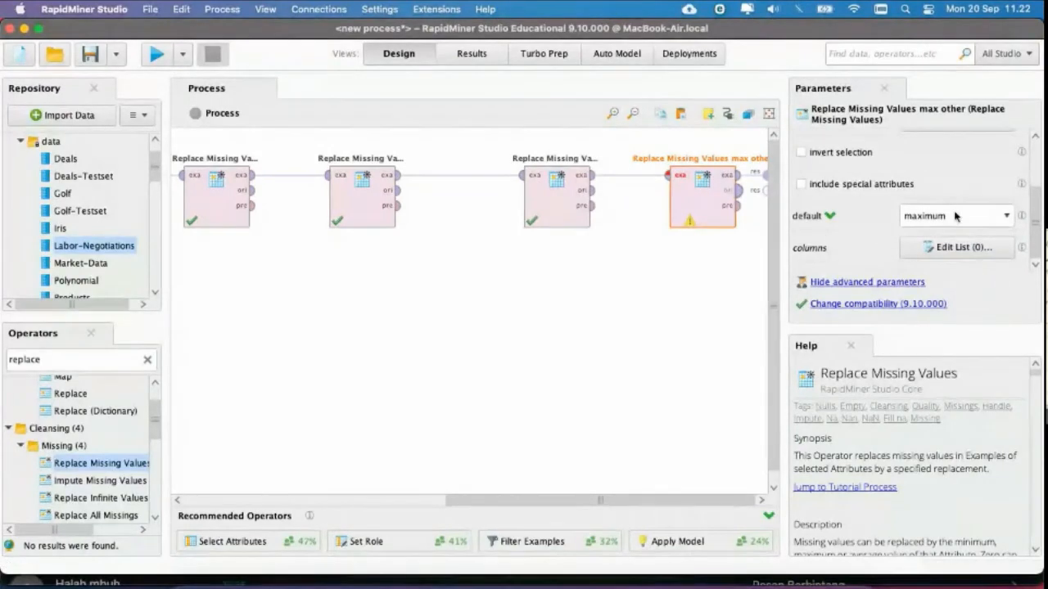
pyautogui.click(987, 216)
pyautogui.click(920, 244)
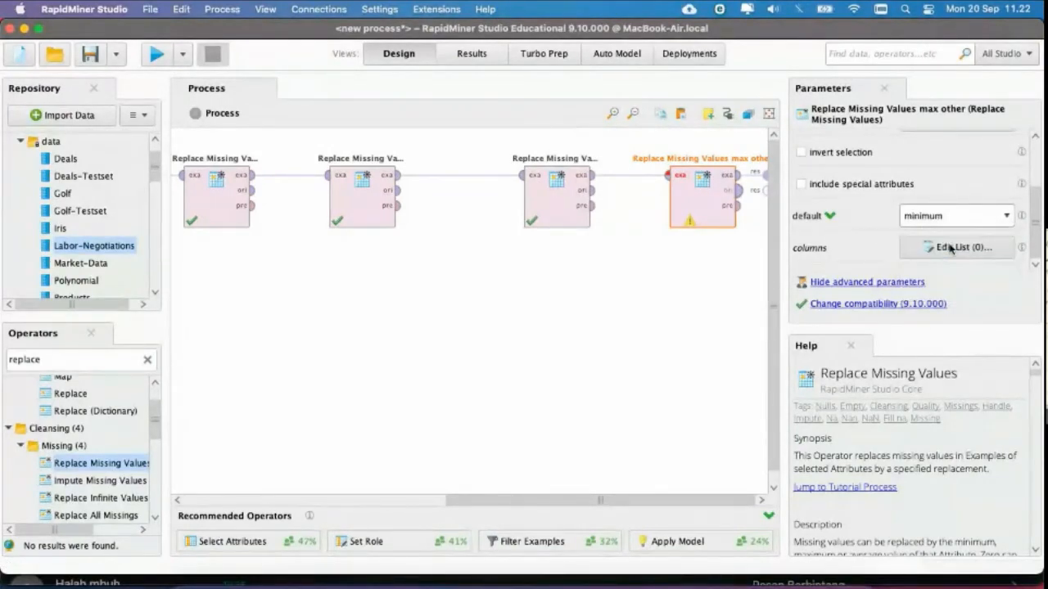
pyautogui.click(955, 216)
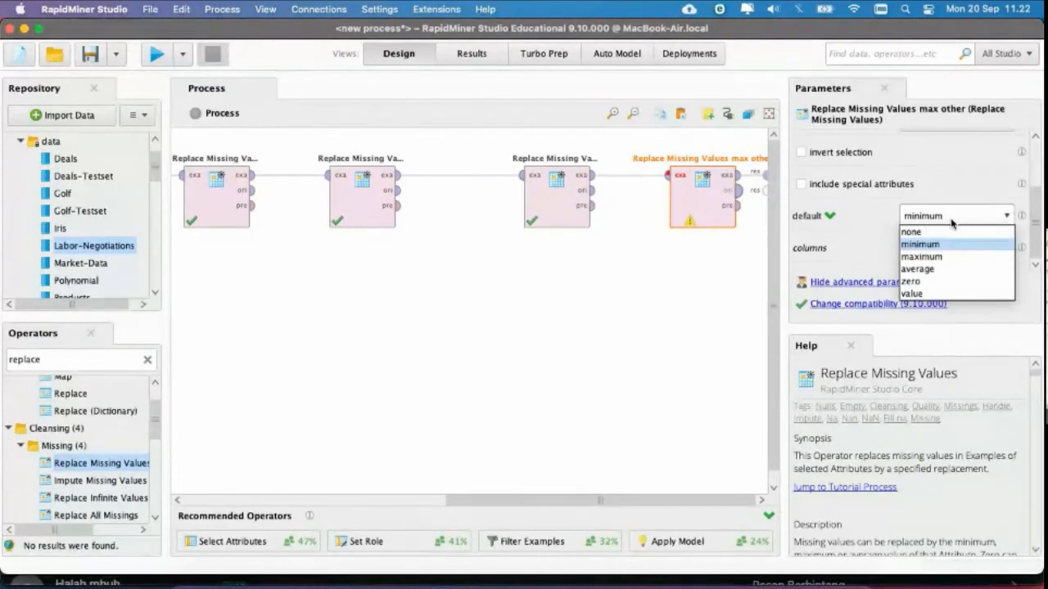
pyautogui.click(946, 268)
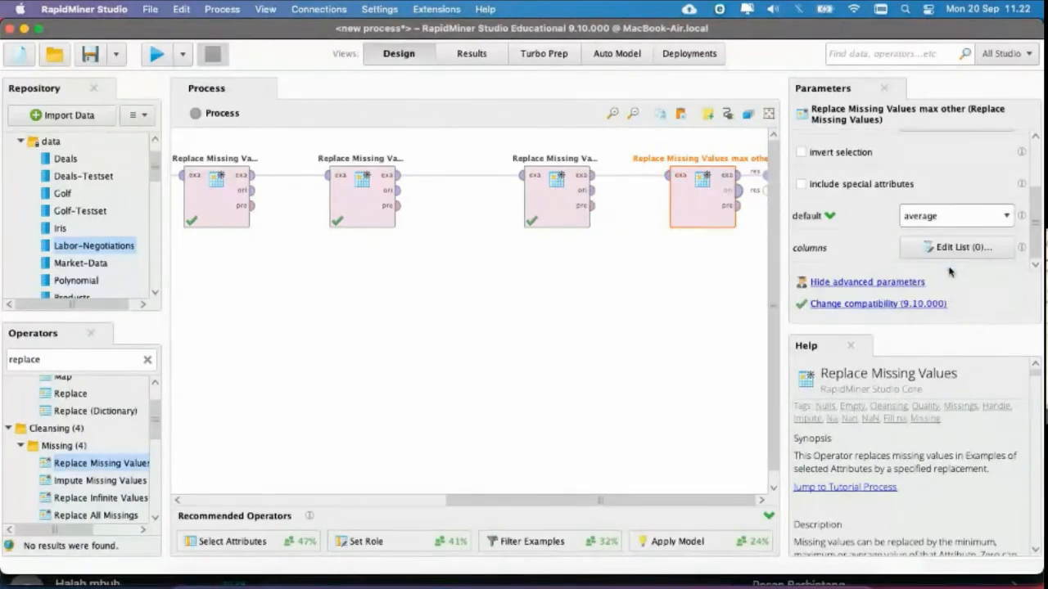
pyautogui.doubleClick(706, 214)
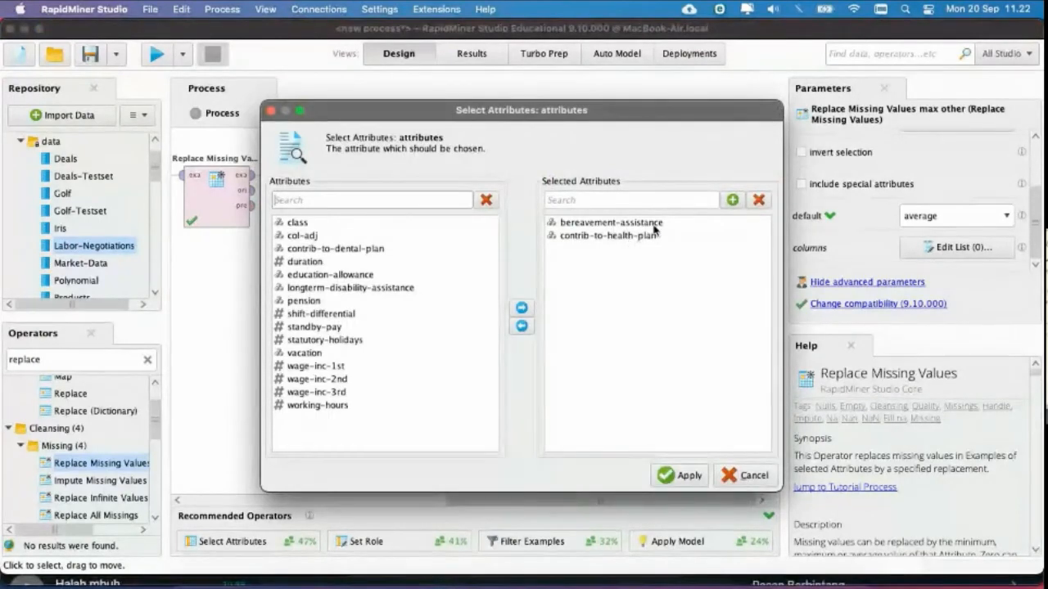
pyautogui.click(747, 474)
# Step: Switch the default of Replace Missing Values max other back to maximum and reread the warning
pyautogui.click(937, 216)
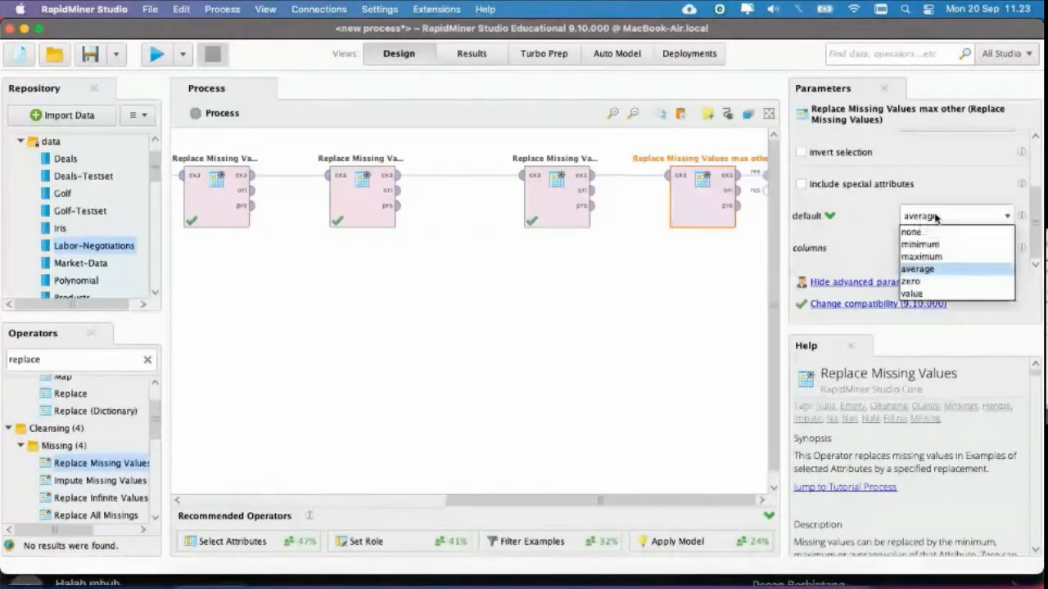
pyautogui.click(922, 256)
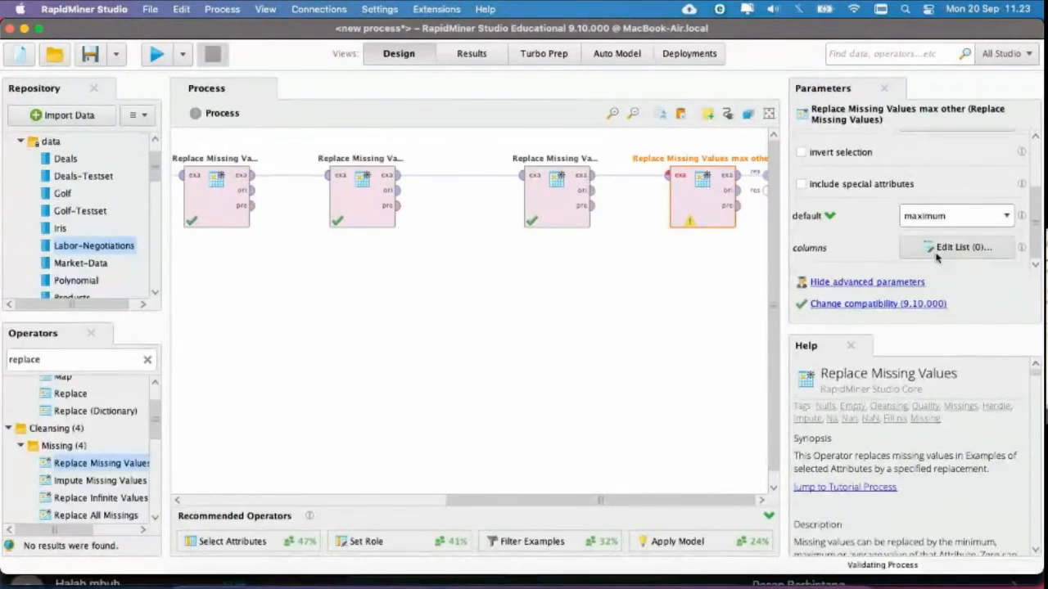
pyautogui.click(687, 229)
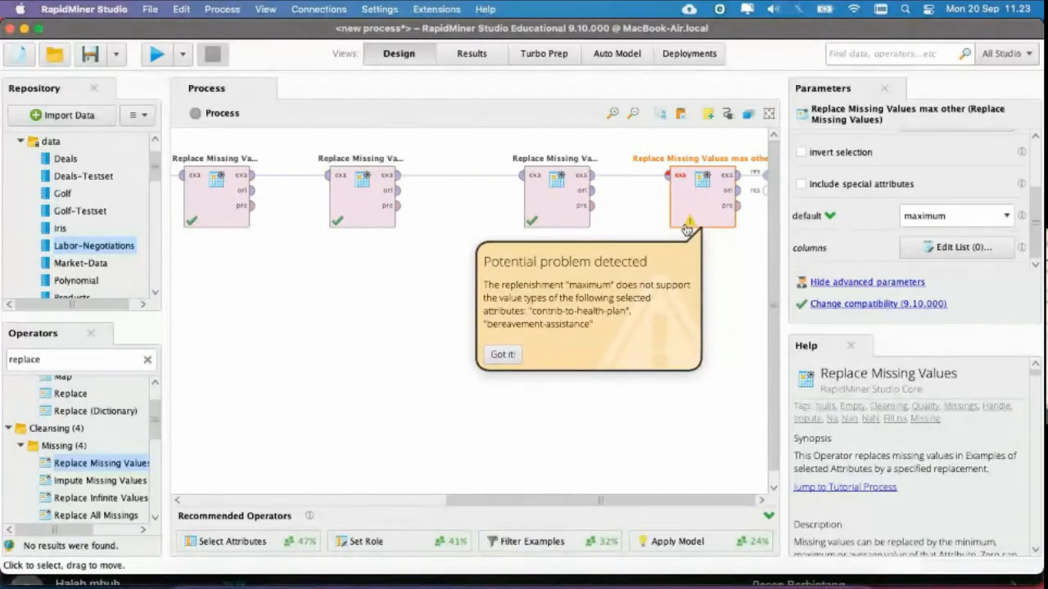
pyautogui.click(505, 355)
# Step: Add bereavement-assistance and contrib-to-health-plan to the Replace Missing Values avg other attribute subset, and delete the Replace Missing Values max other operator
pyautogui.click(564, 205)
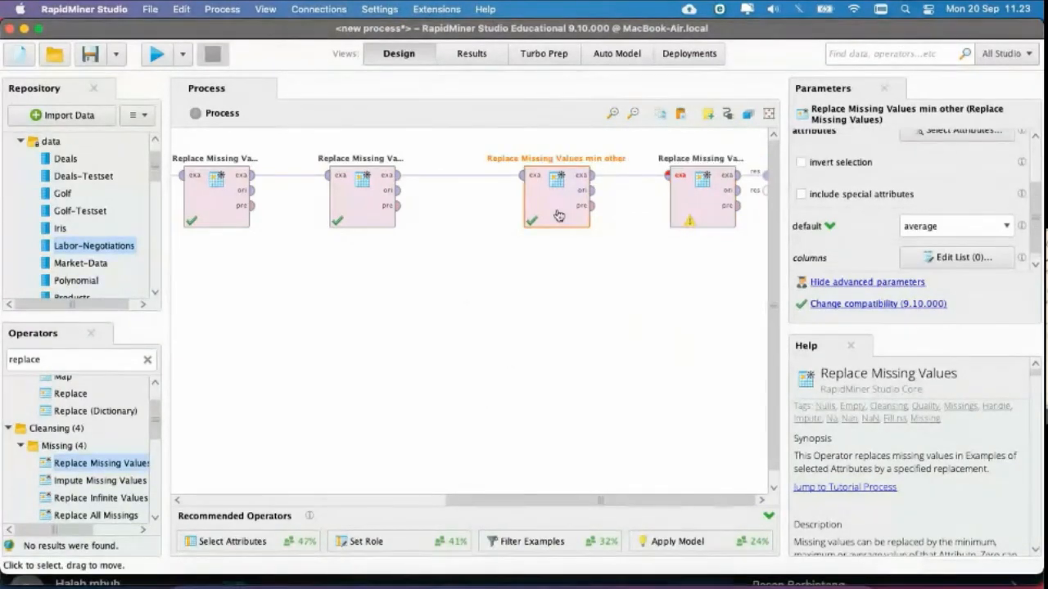
pyautogui.click(369, 204)
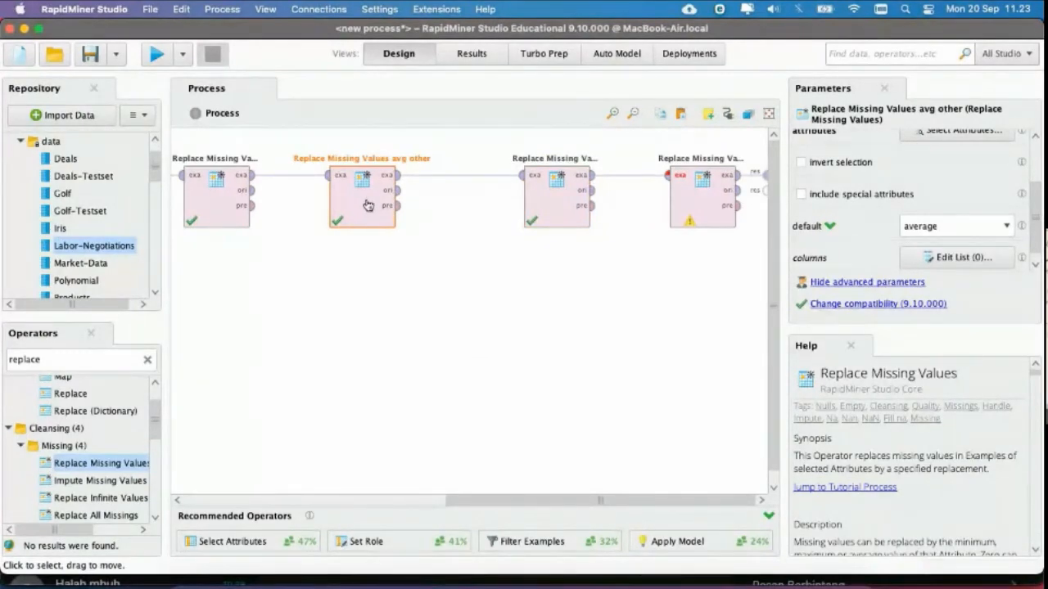
pyautogui.doubleClick(368, 204)
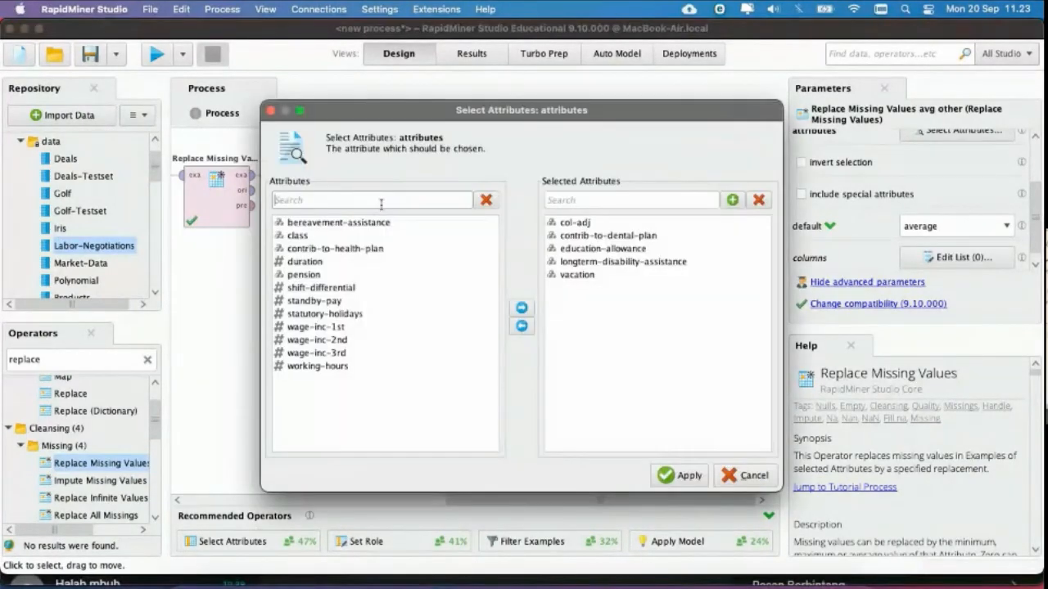
pyautogui.click(344, 224)
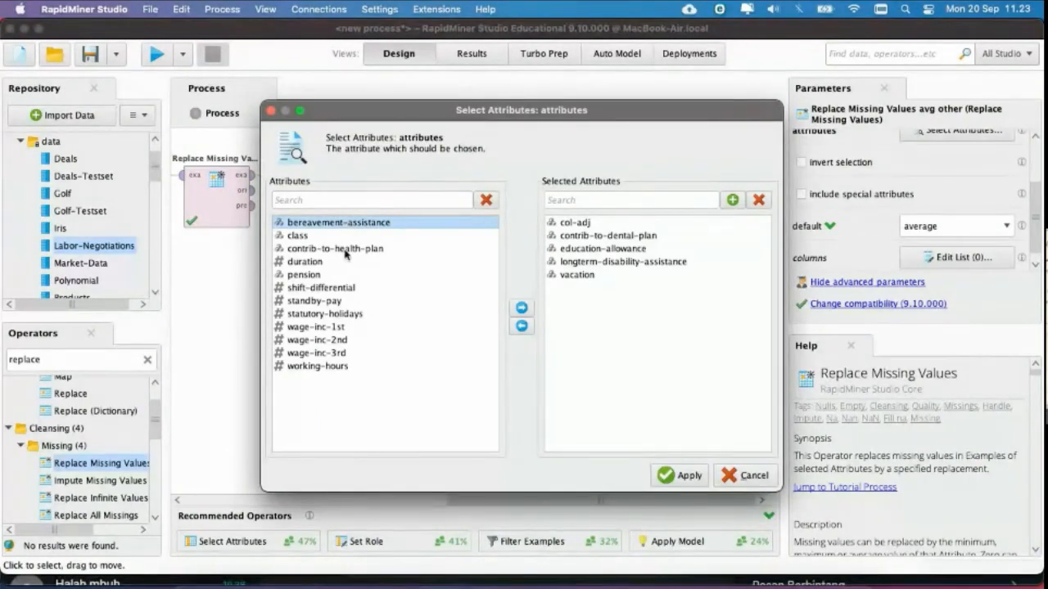
pyautogui.keyDown('super'); pyautogui.click(345, 249); pyautogui.keyUp('super')
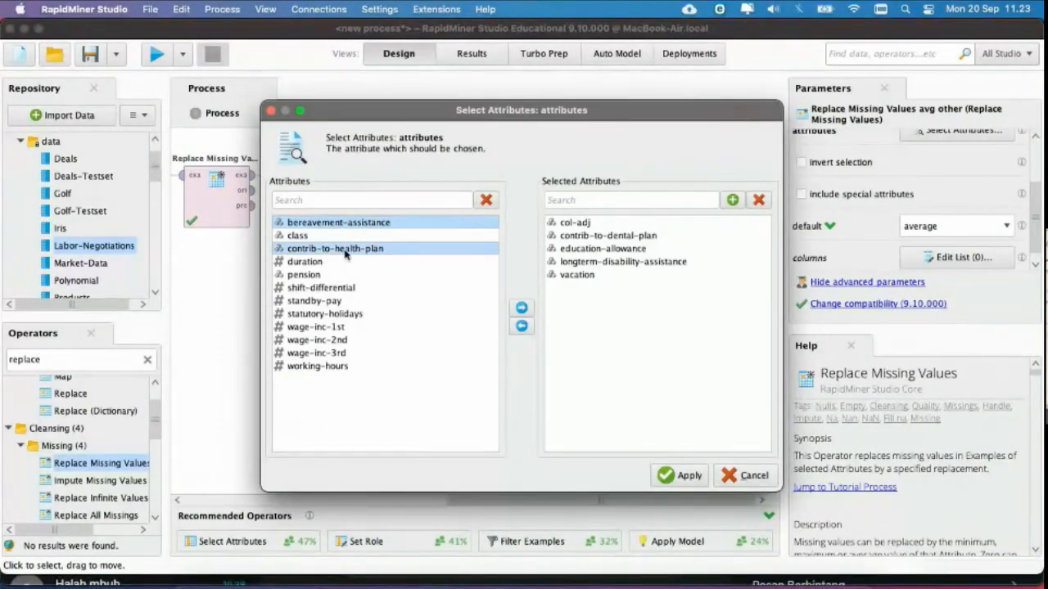
pyautogui.click(521, 308)
pyautogui.click(676, 477)
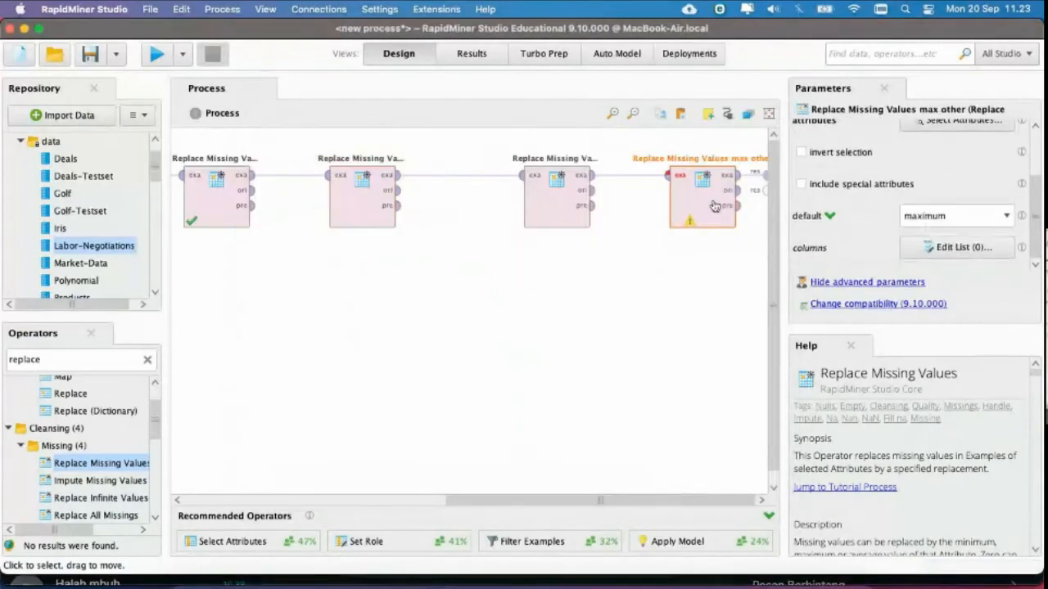
pyautogui.press('Delete')
# Step: Check the attribute subset of Replace Missing Values min other, set its default replacement to minimum and read the warning
pyautogui.click(544, 194)
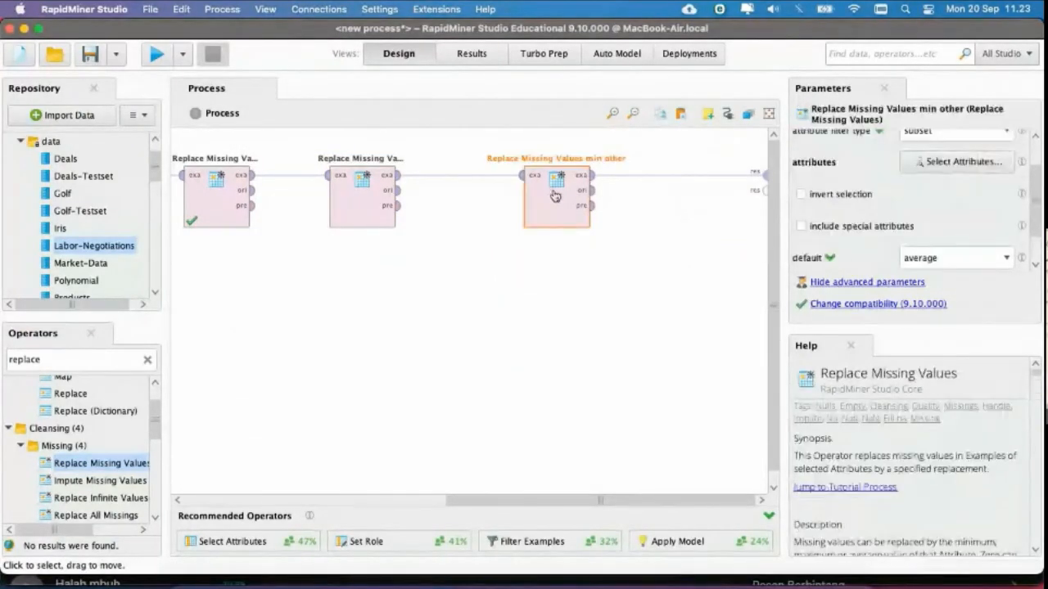
pyautogui.scroll(2, 829, 183)
pyautogui.click(959, 207)
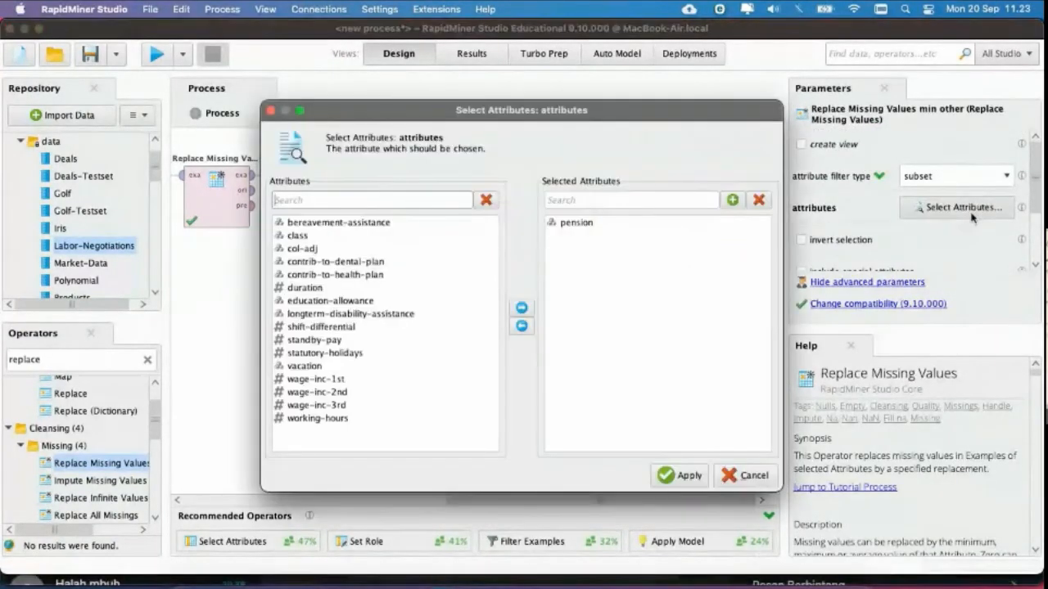
pyautogui.click(746, 475)
pyautogui.scroll(-2, 967, 186)
pyautogui.click(953, 216)
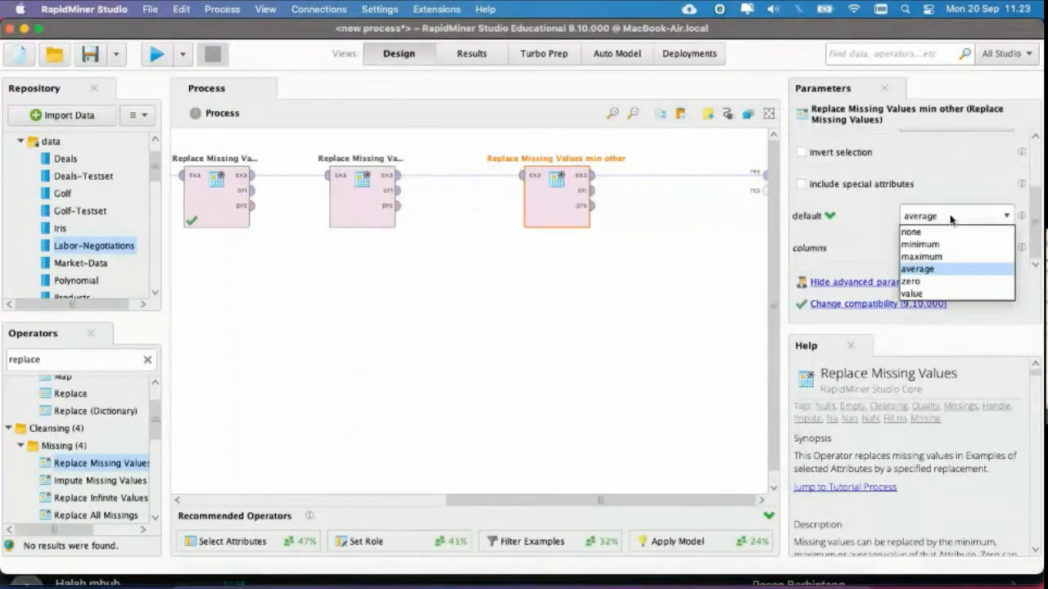
pyautogui.click(950, 244)
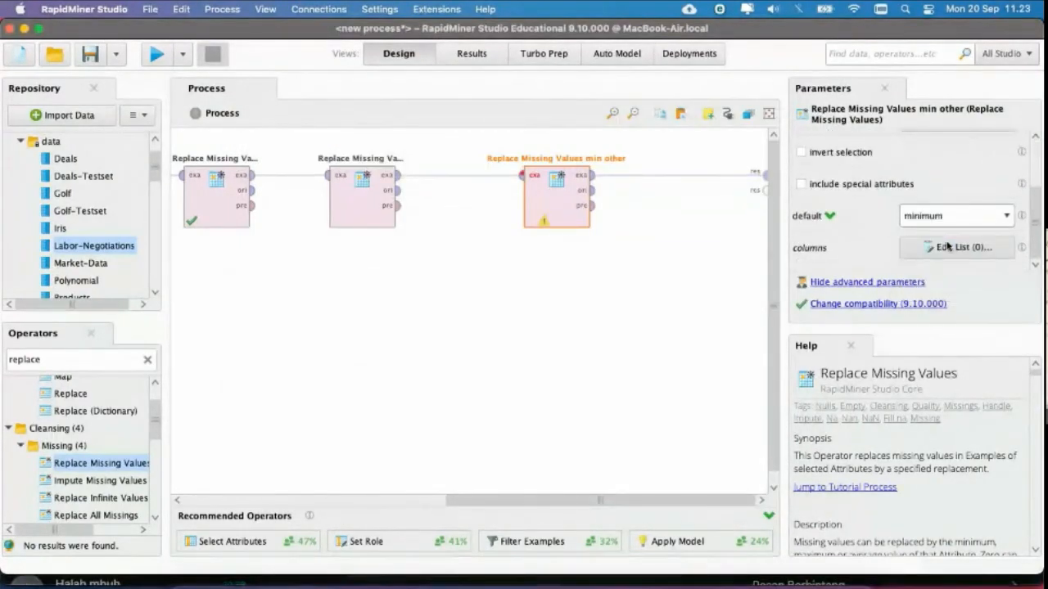
pyautogui.click(545, 224)
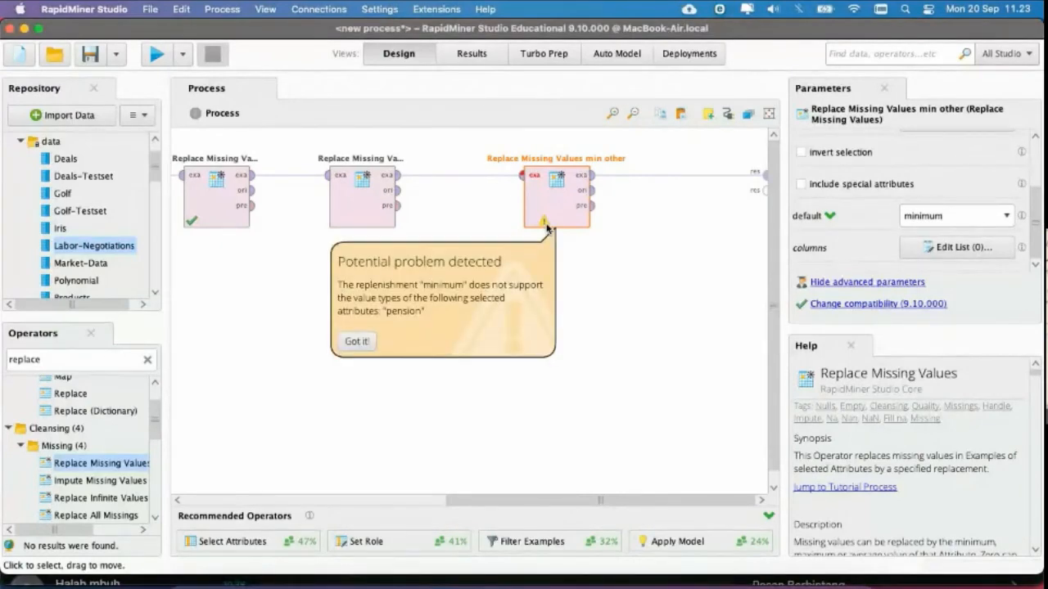
pyautogui.click(366, 341)
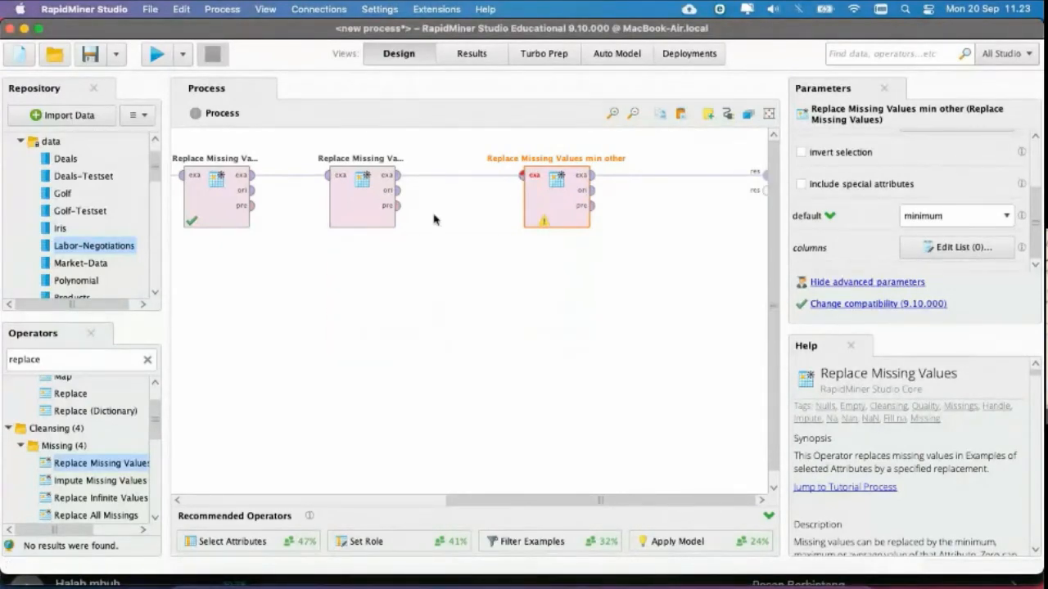
# Step: Add pension to the attribute subset of Replace Missing Values avg other and delete the Replace Missing Values min other operator
pyautogui.click(366, 206)
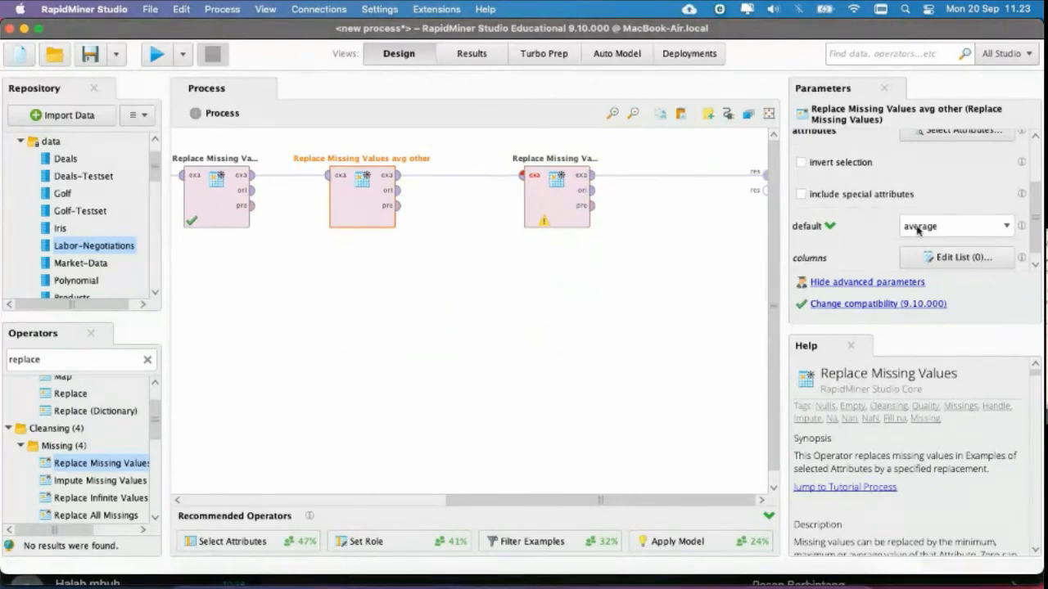
pyautogui.scroll(3, 908, 205)
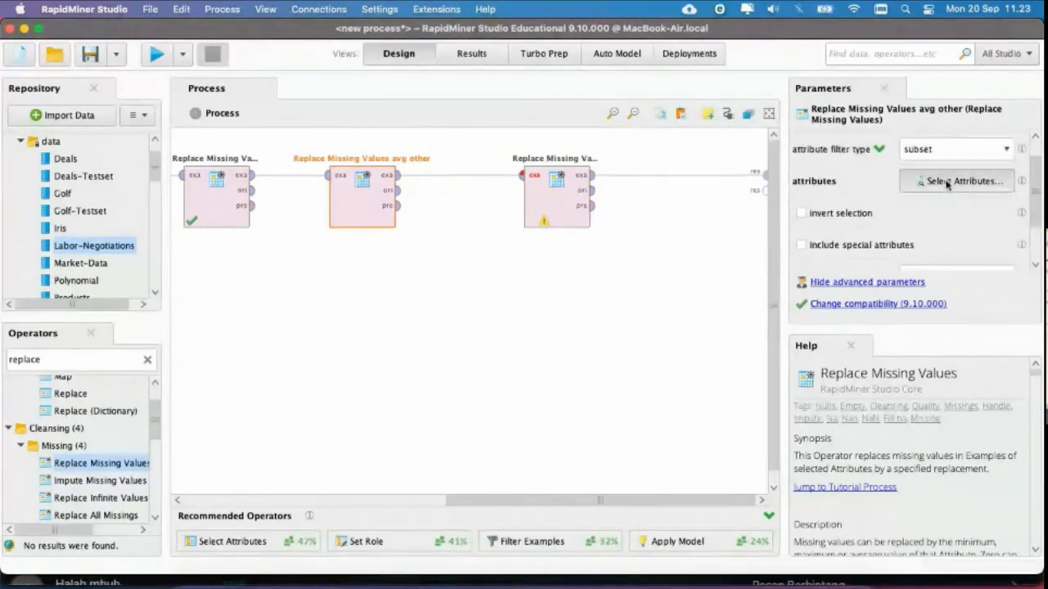
pyautogui.click(947, 181)
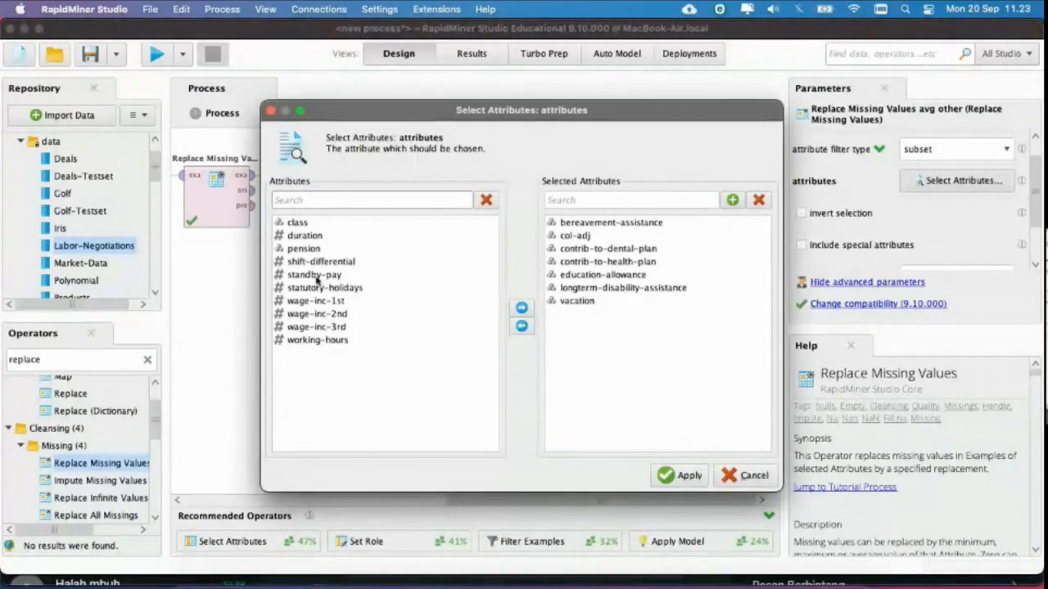
pyautogui.click(303, 248)
pyautogui.click(520, 308)
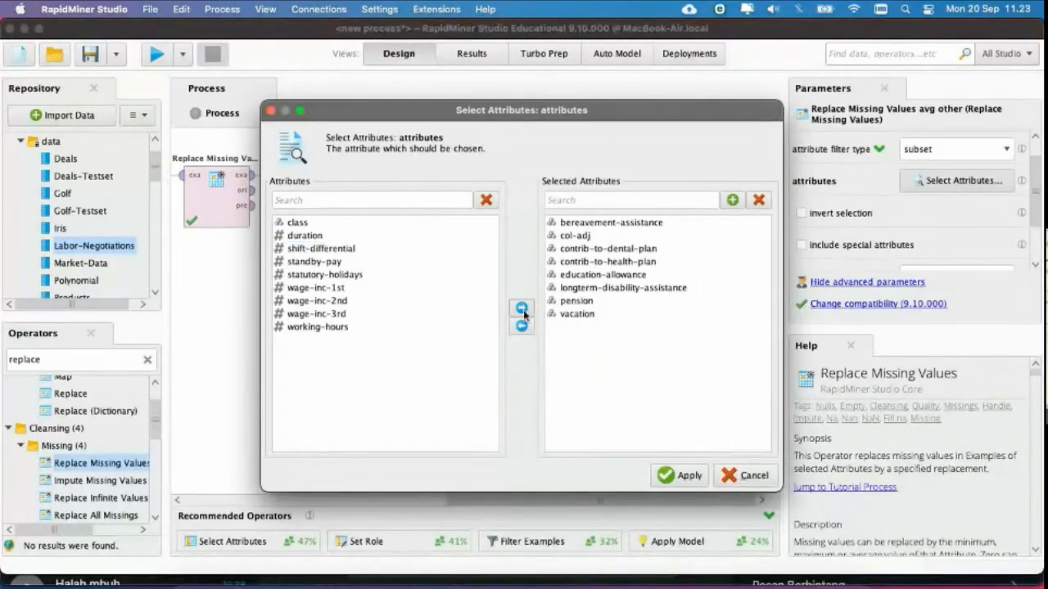
pyautogui.click(680, 474)
pyautogui.click(543, 205)
pyautogui.press('Delete')
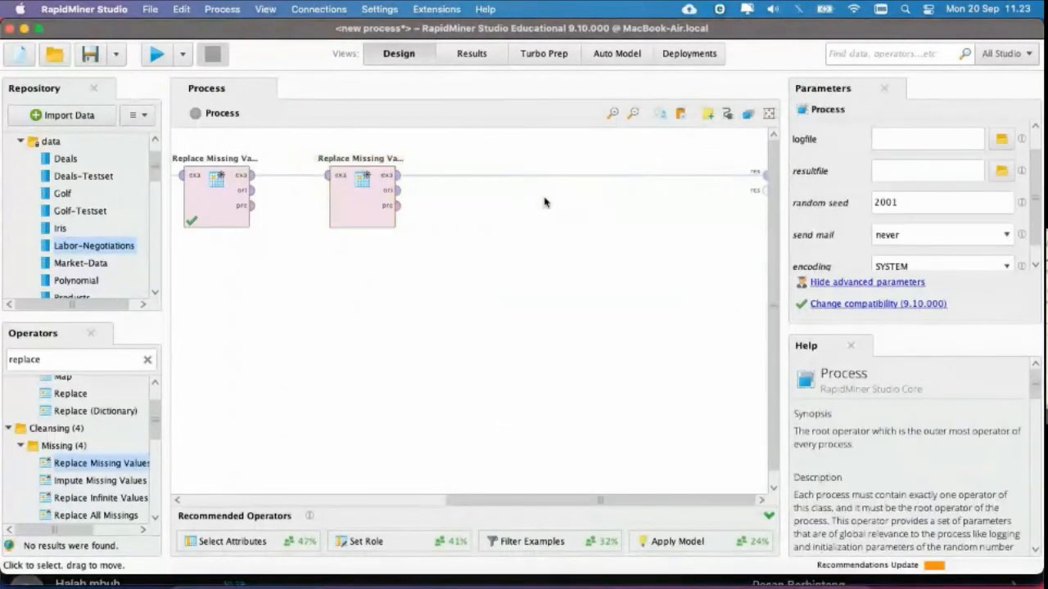
# Step: Check the attribute subset of the Replace Missing Values max operator and set its default replacement to maximum
pyautogui.press('super+z')
pyautogui.click(514, 203)
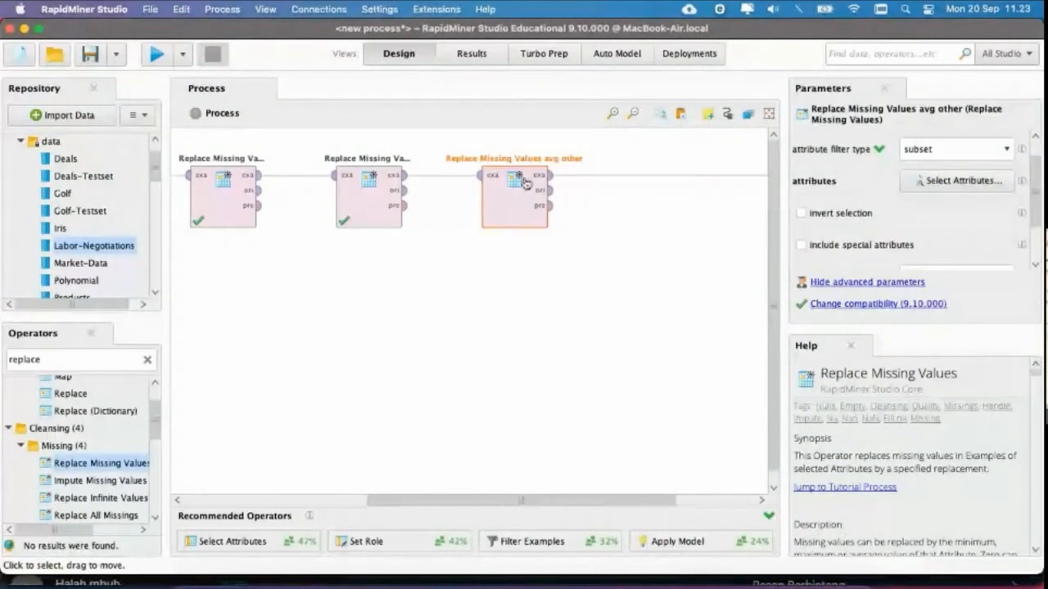
pyautogui.click(344, 206)
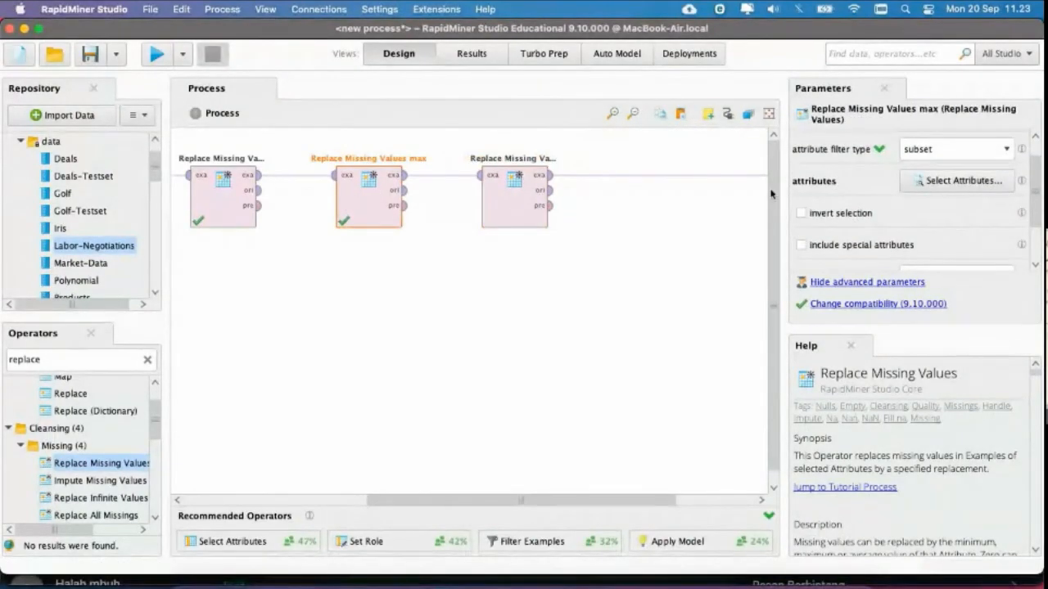
pyautogui.click(947, 184)
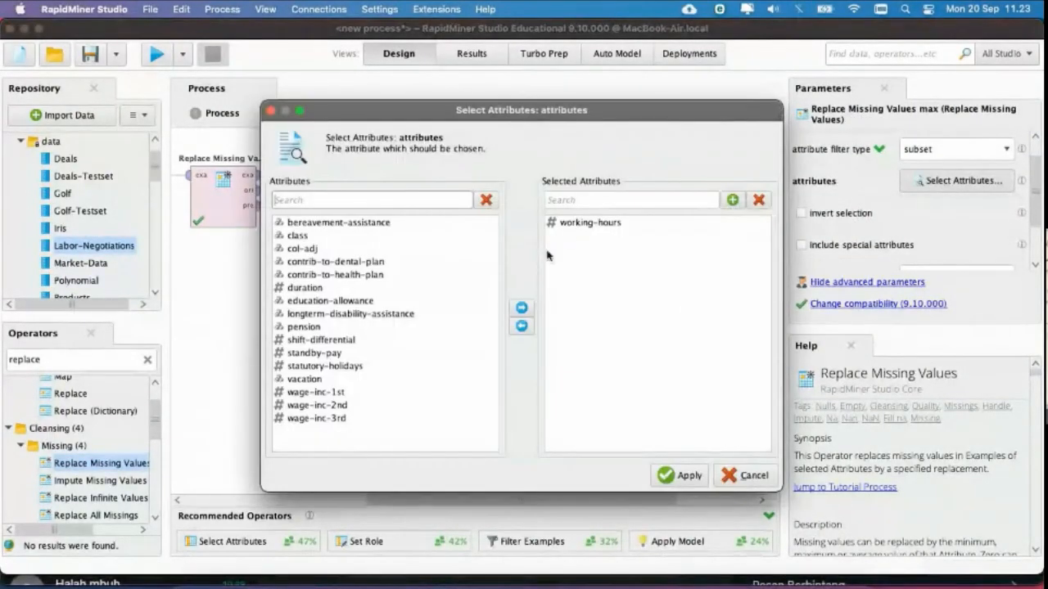
pyautogui.click(726, 473)
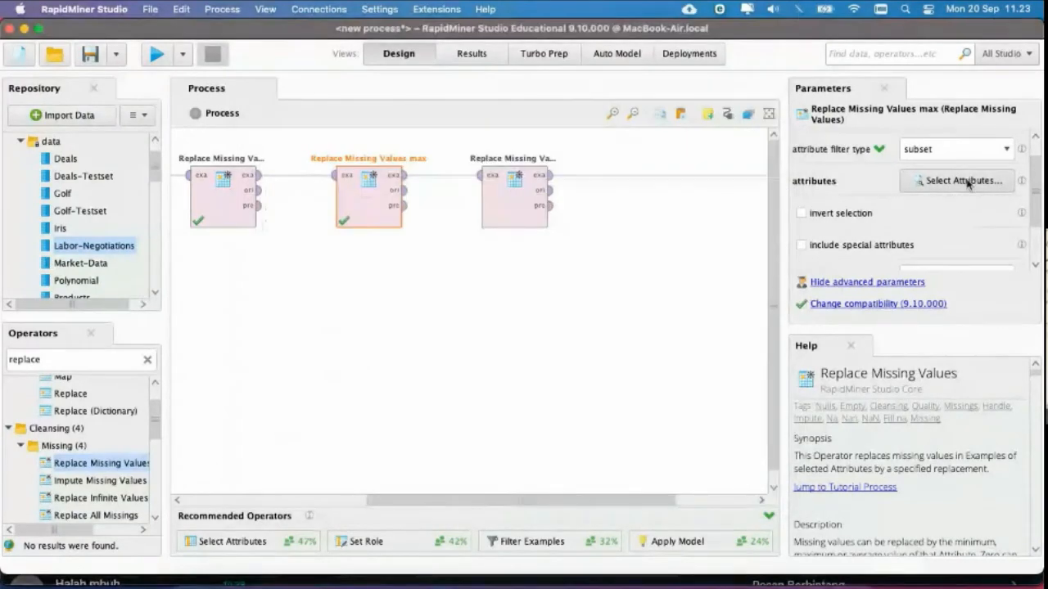
pyautogui.scroll(-2, 967, 182)
pyautogui.click(962, 216)
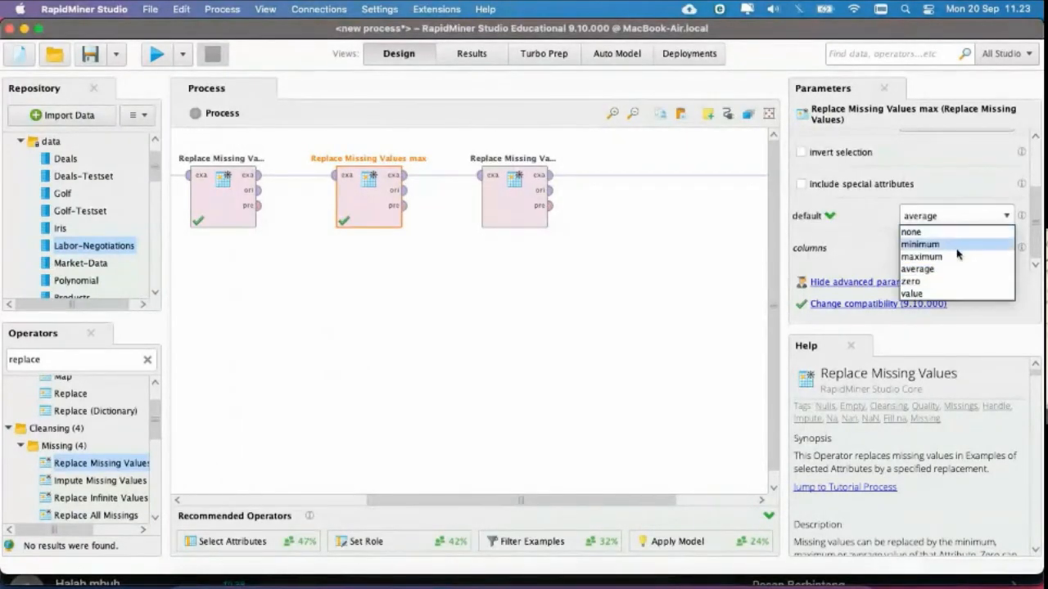
pyautogui.click(959, 257)
pyautogui.click(363, 358)
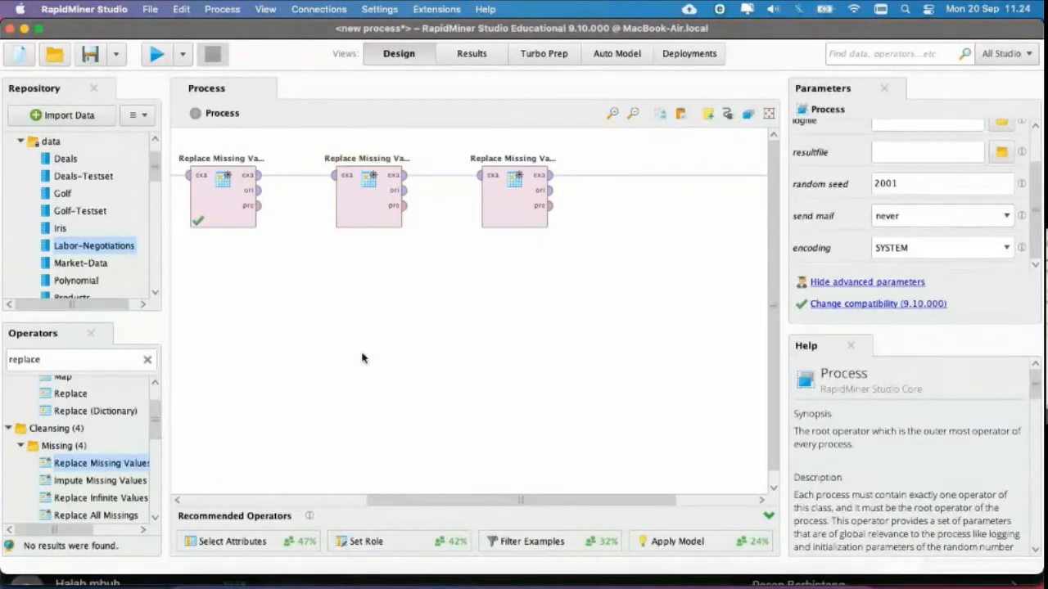
# Step: Check the default replacement of the Replace Missing Values minimum operator and review the whole operator chain
pyautogui.hscroll(-3, 363, 357)
pyautogui.click(341, 212)
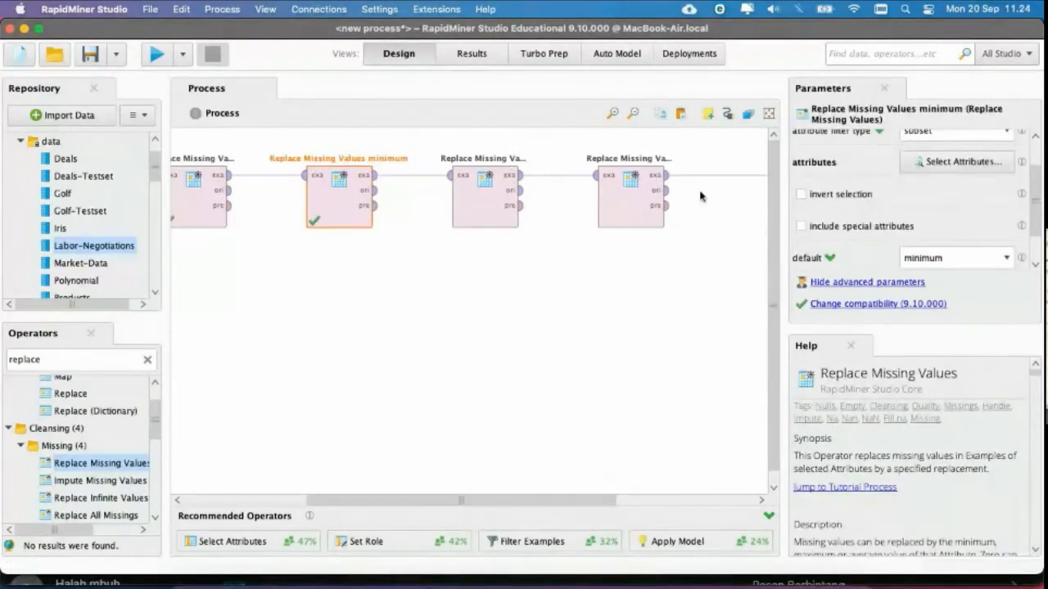
pyautogui.hscroll(-3, 493, 239)
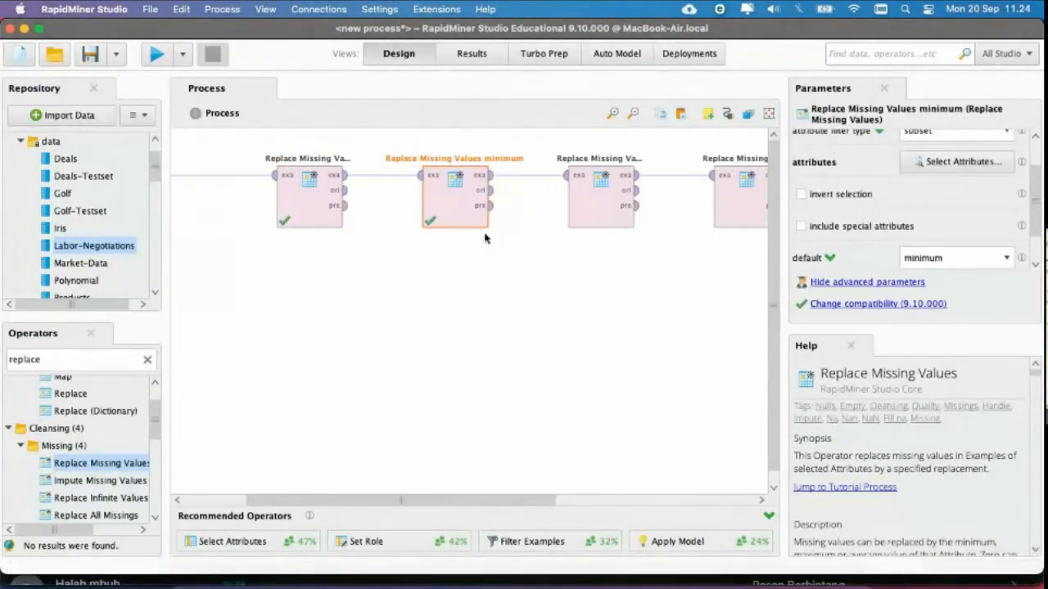
pyautogui.hscroll(-3, 483, 284)
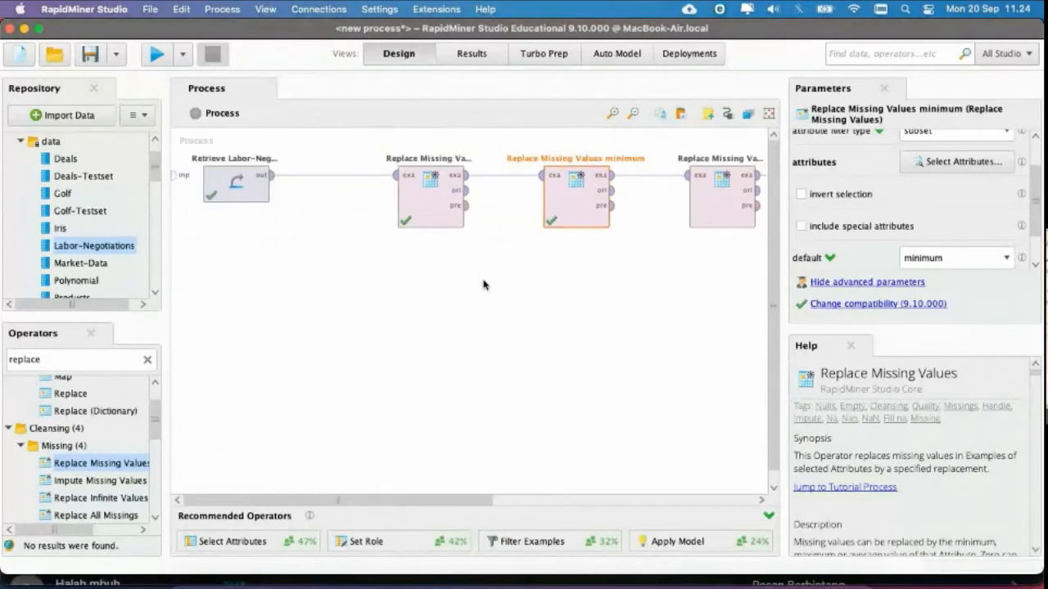
pyautogui.hscroll(8, 338, 212)
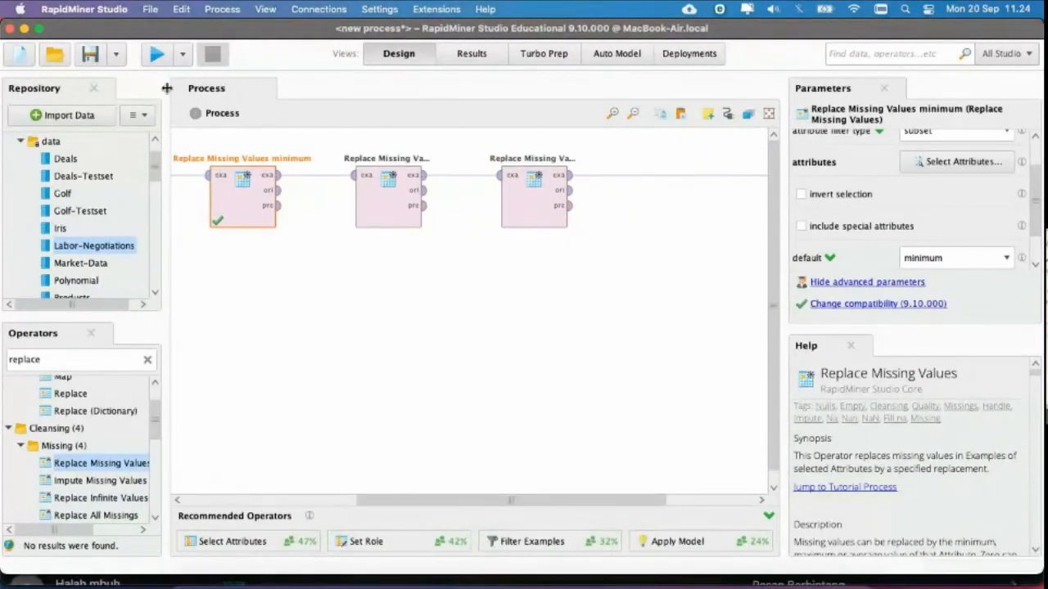
# Step: Run the process and examine the missing counts in the result statistics, including the details of the vacation attribute
pyautogui.click(159, 55)
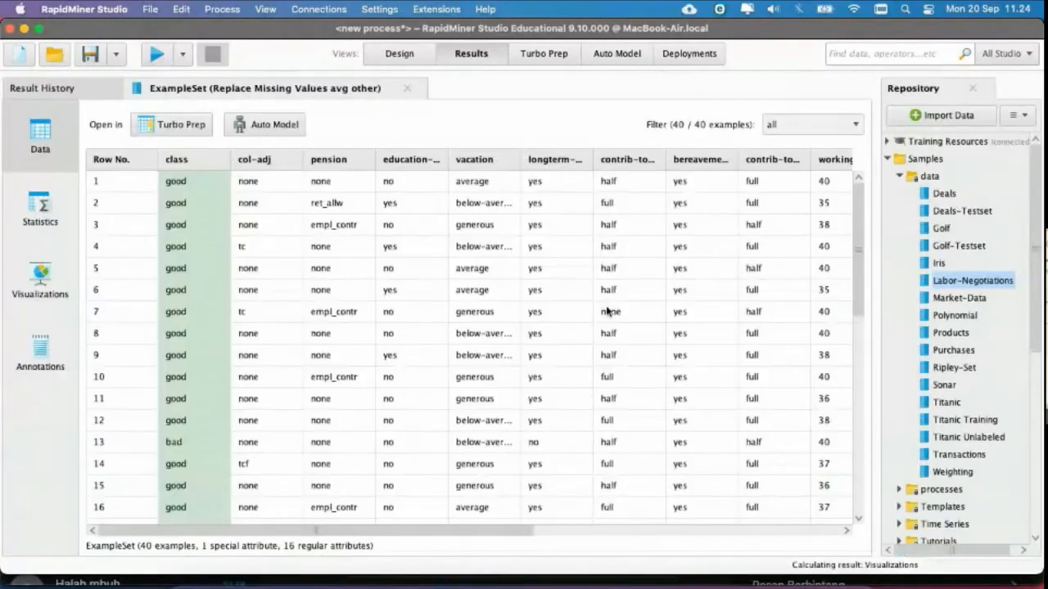
pyautogui.click(28, 219)
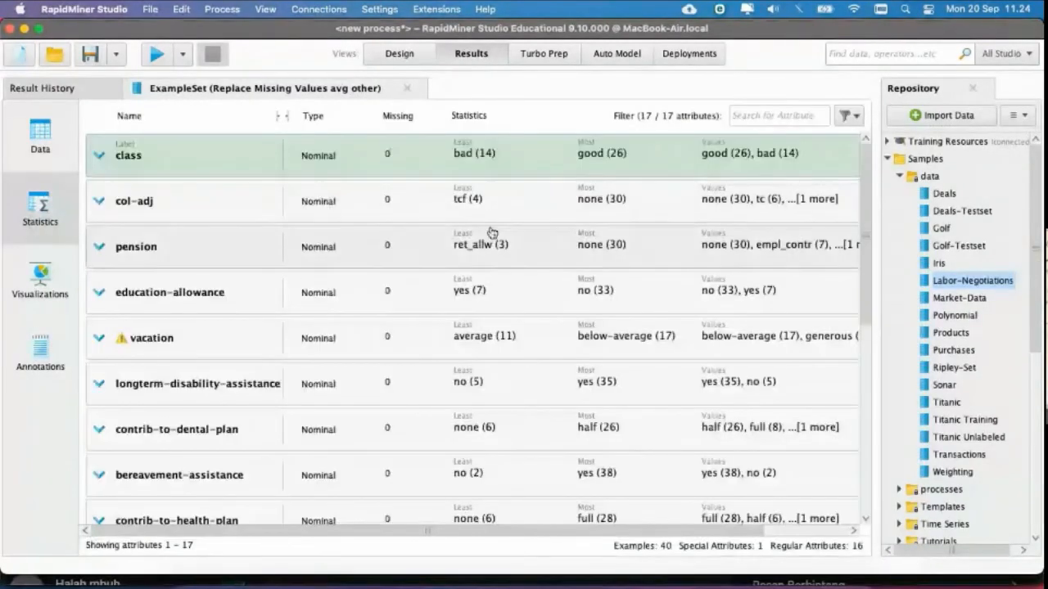
pyautogui.scroll(-10, 491, 233)
pyautogui.scroll(5, 491, 233)
pyautogui.scroll(5, 491, 232)
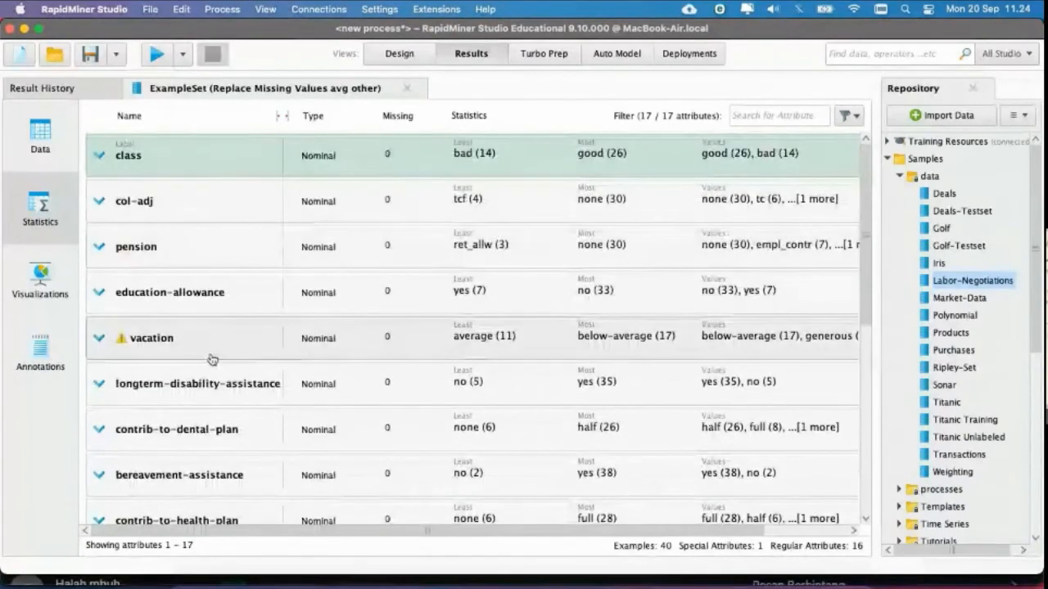
pyautogui.click(129, 347)
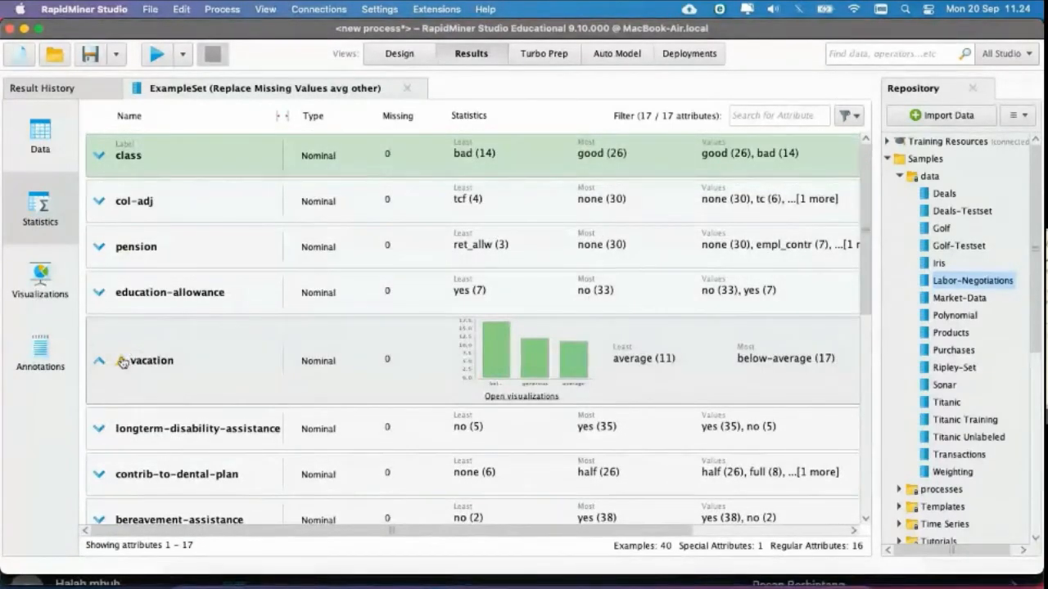
pyautogui.click(125, 363)
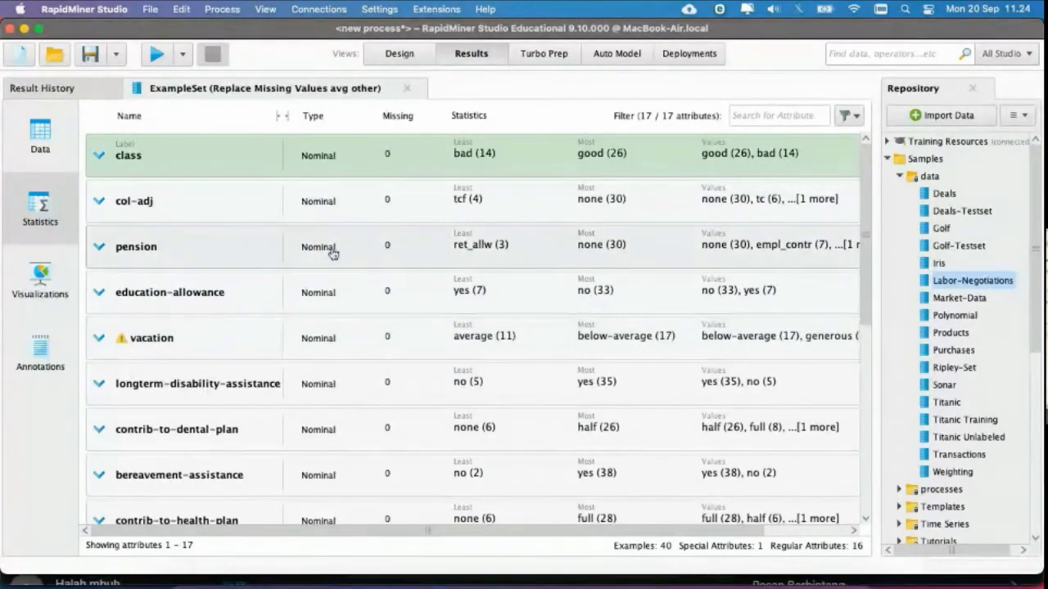
# Step: Return to the process design and check that vacation is in the attribute subset of Replace Missing Values avg other
pyautogui.click(397, 55)
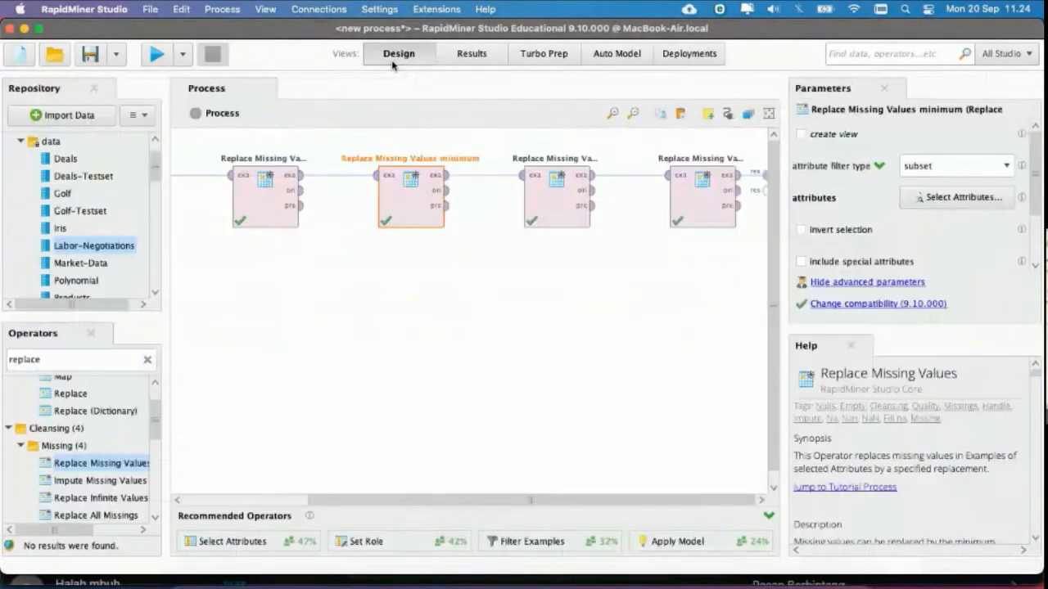
pyautogui.click(700, 197)
pyautogui.click(931, 162)
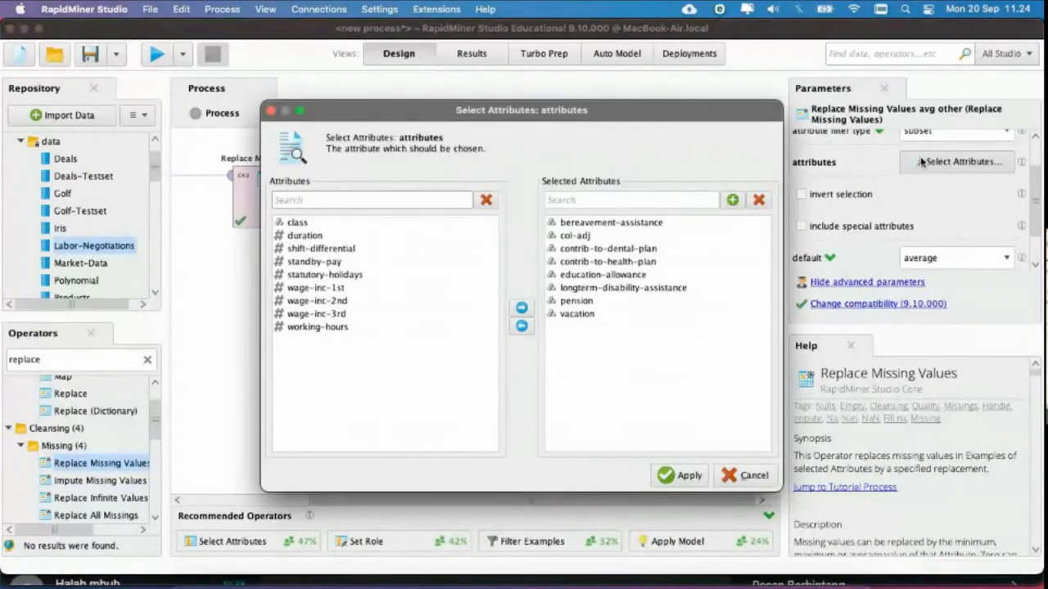
pyautogui.click(585, 316)
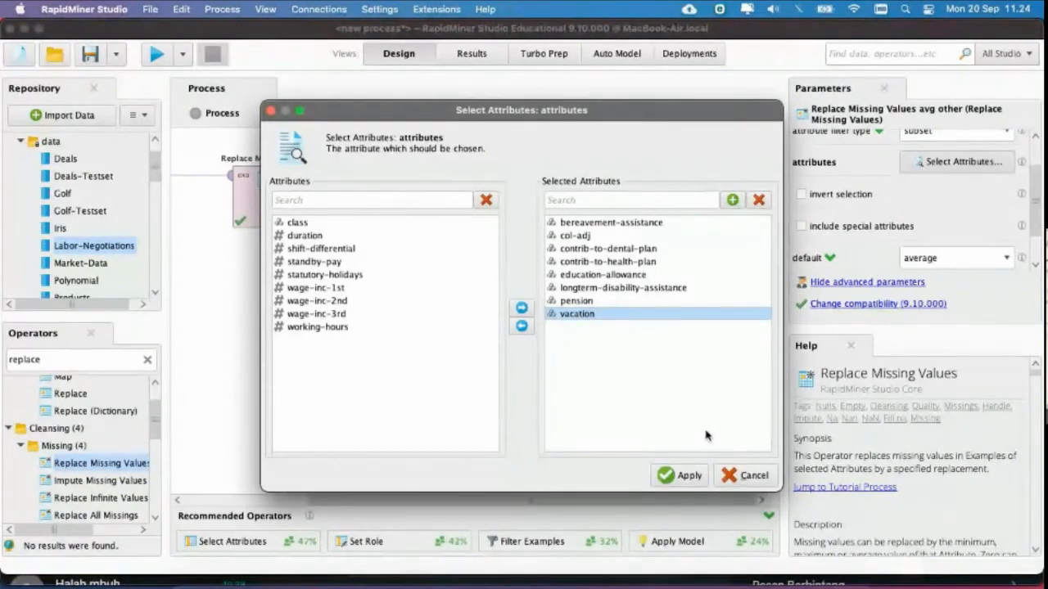
pyautogui.click(746, 477)
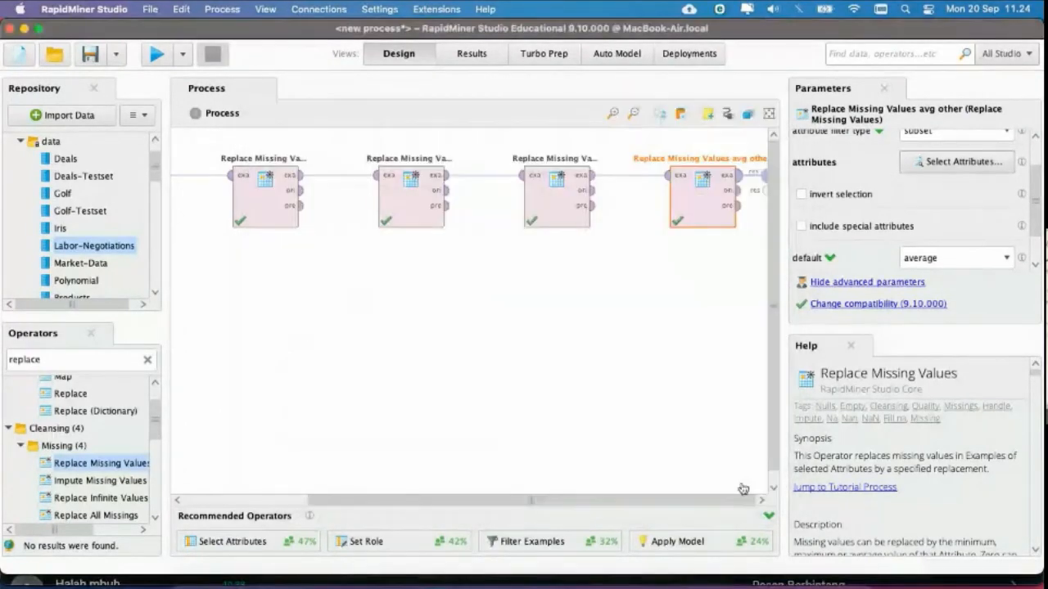
# Step: Save the process as labour in the data_mining_SI repository
pyautogui.click(90, 54)
pyautogui.scroll(-10, 401, 282)
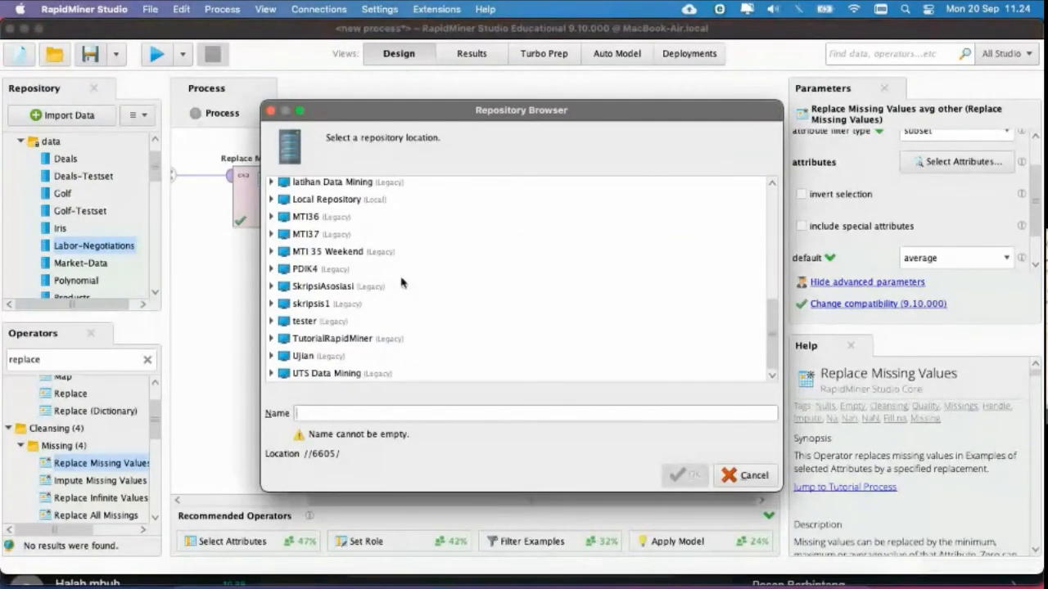
pyautogui.scroll(6, 401, 282)
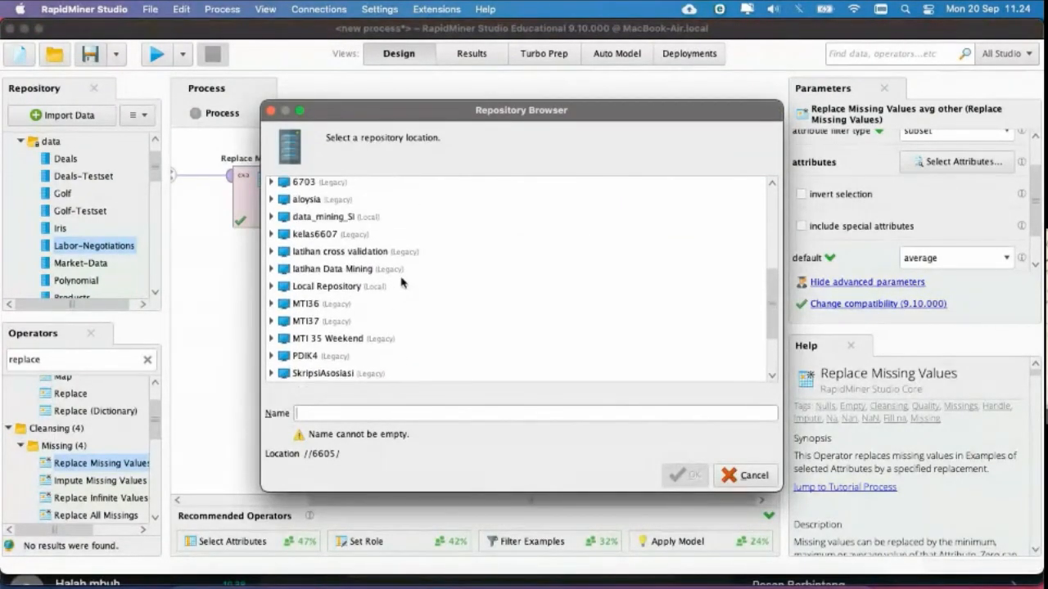
pyautogui.doubleClick(330, 223)
pyautogui.click(351, 414)
pyautogui.write('labour')
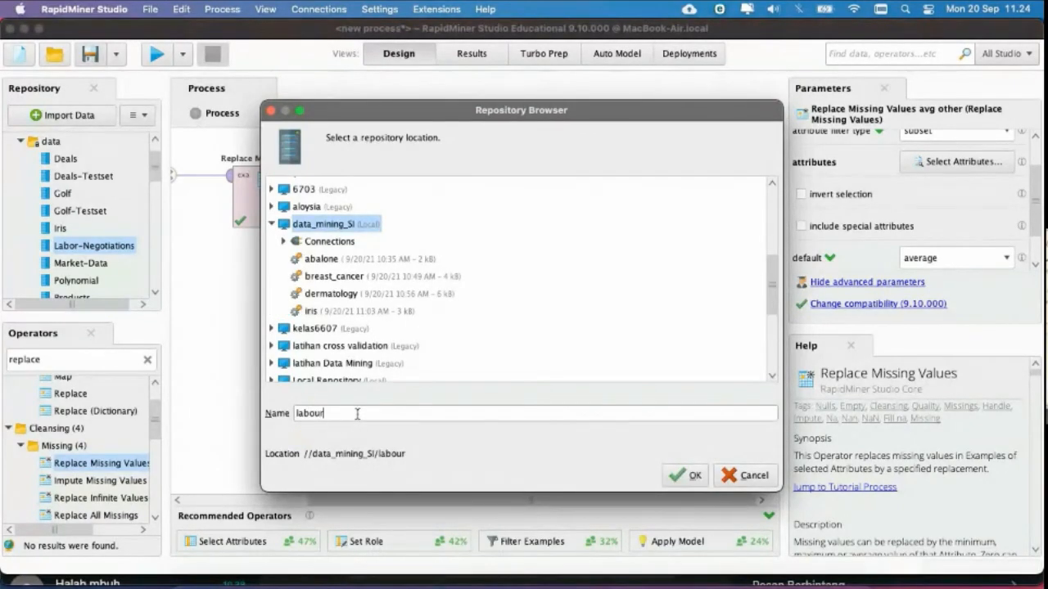
pyautogui.click(684, 474)
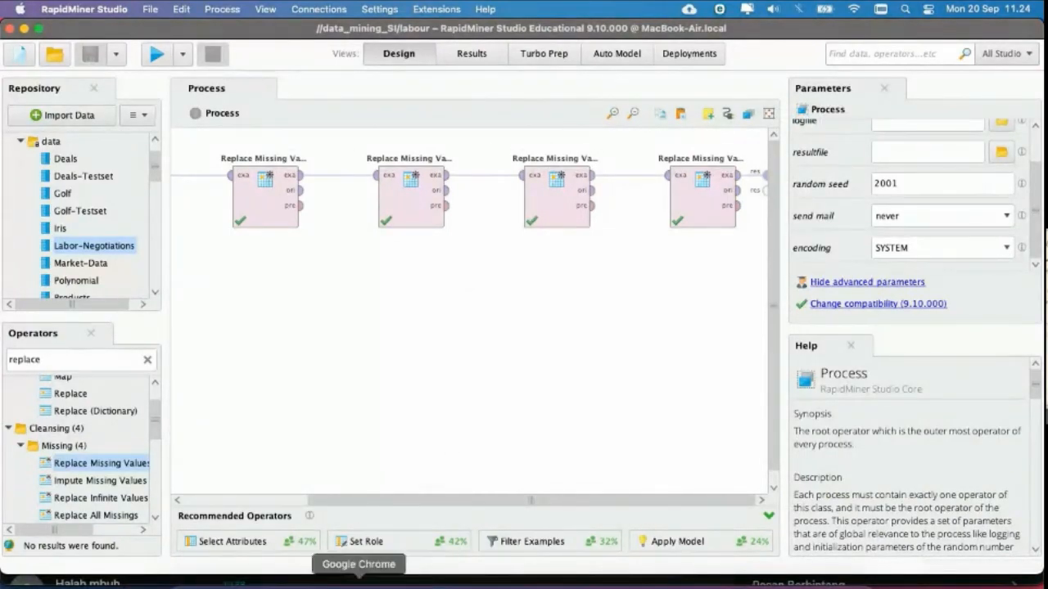
# Step: Check the Google Meet call in Chrome, return to RapidMiner Studio and review the saved operator chain
pyautogui.click(339, 578)
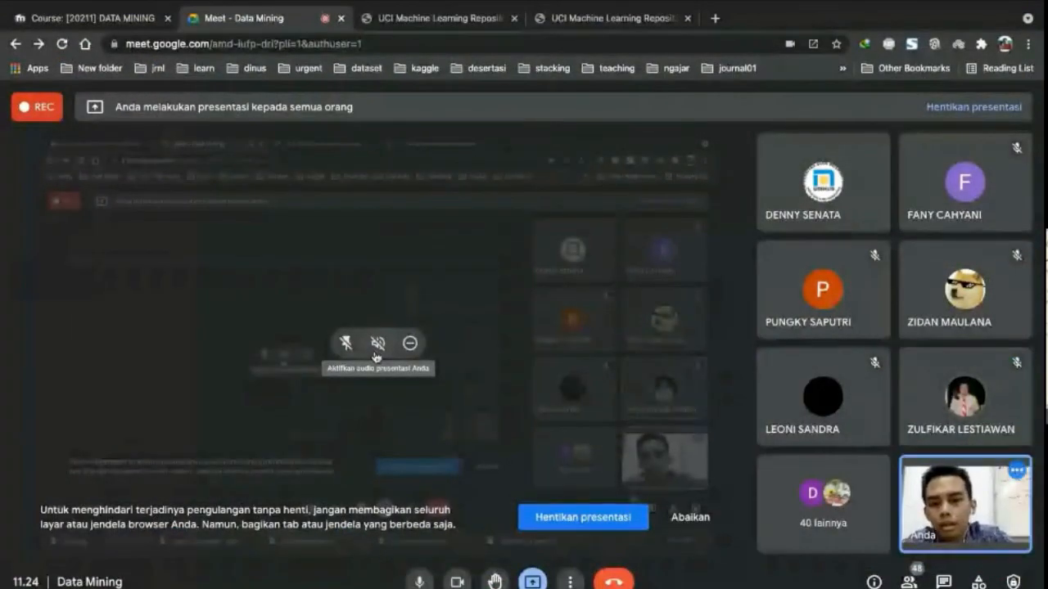
pyautogui.hotkey('ctrl', 'Left')
pyautogui.hscroll(-5, 384, 286)
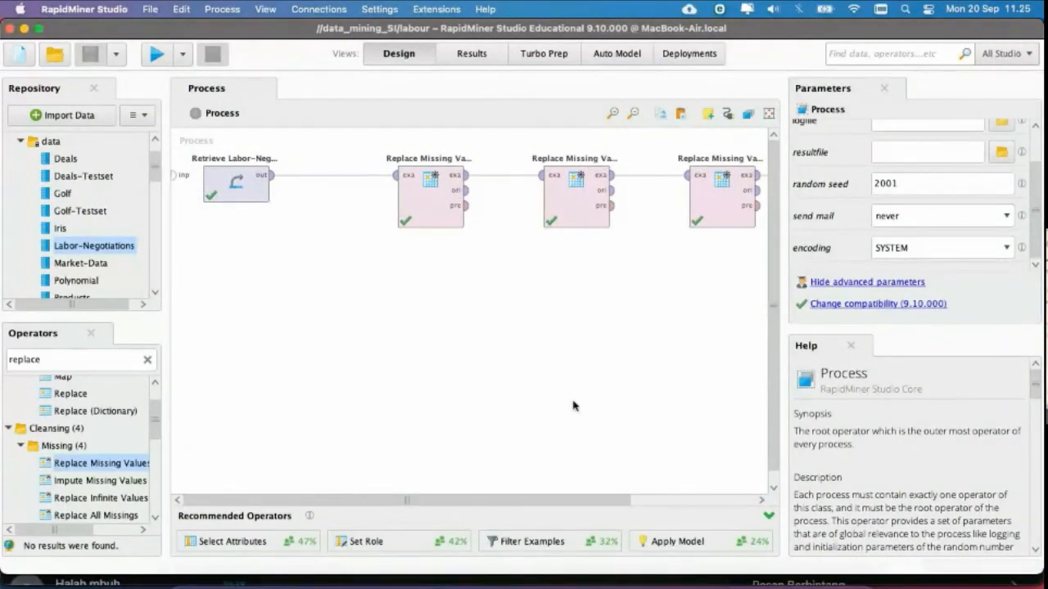
pyautogui.hscroll(5, 573, 406)
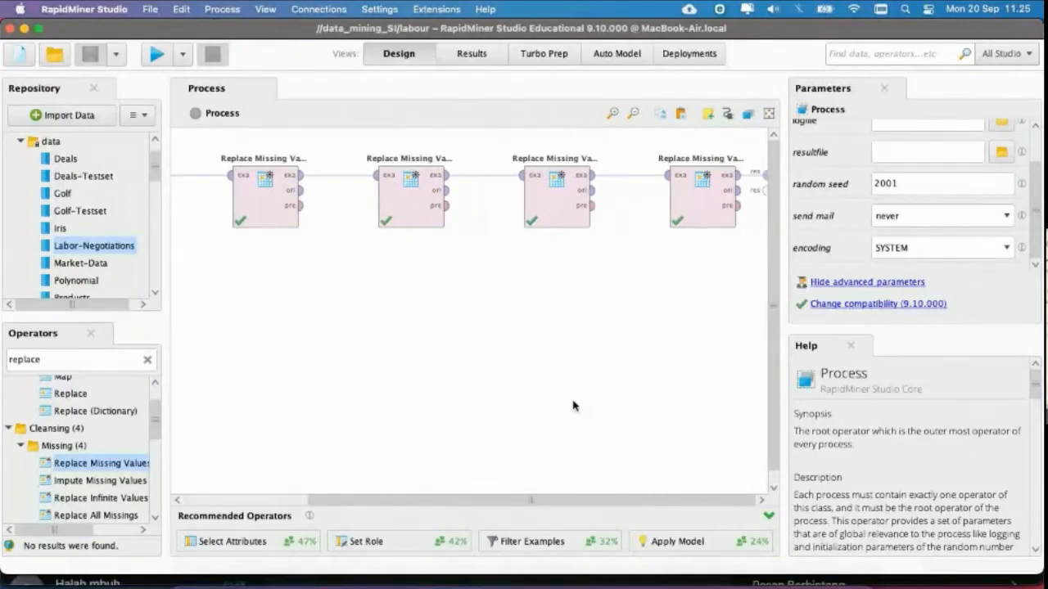
pyautogui.hscroll(-5, 599, 310)
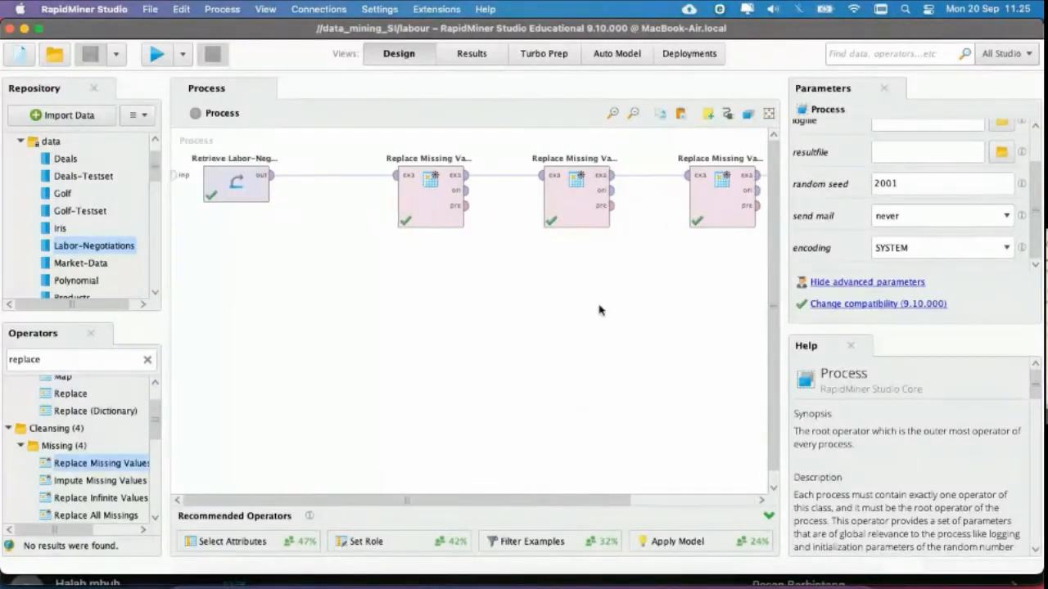
# Step: Rerun the process and open the bar chart of the class attribute from its statistics to read the count per class
pyautogui.click(156, 54)
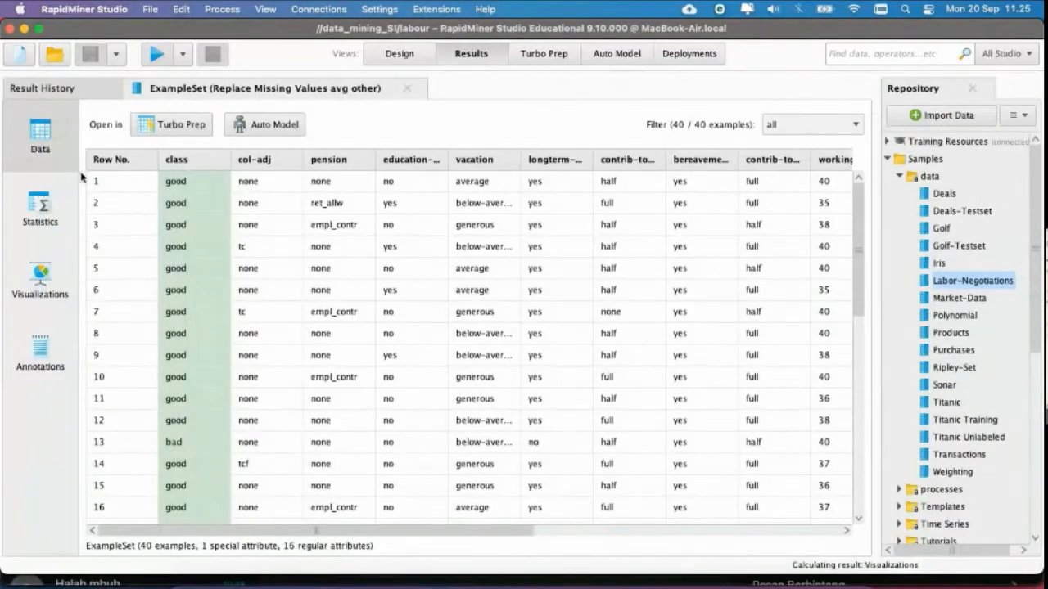
pyautogui.click(41, 204)
pyautogui.click(366, 163)
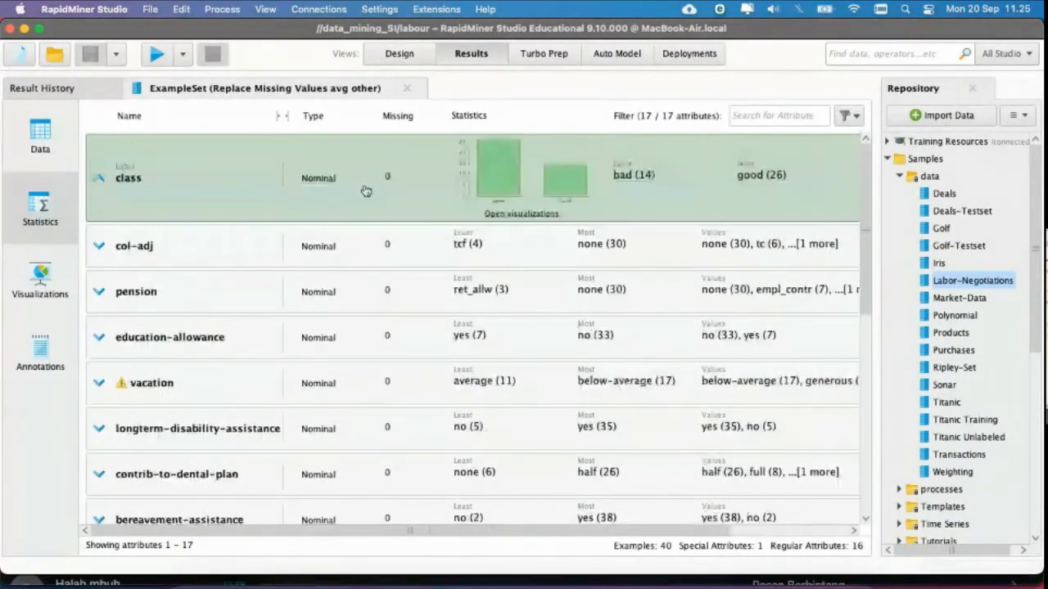
pyautogui.click(507, 214)
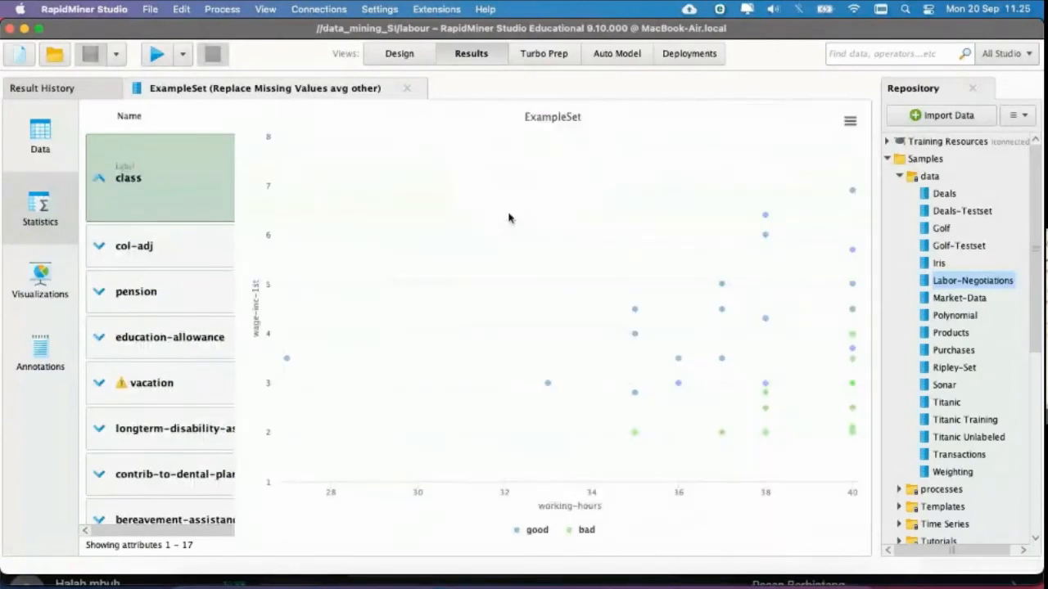
pyautogui.moveTo(415, 302)
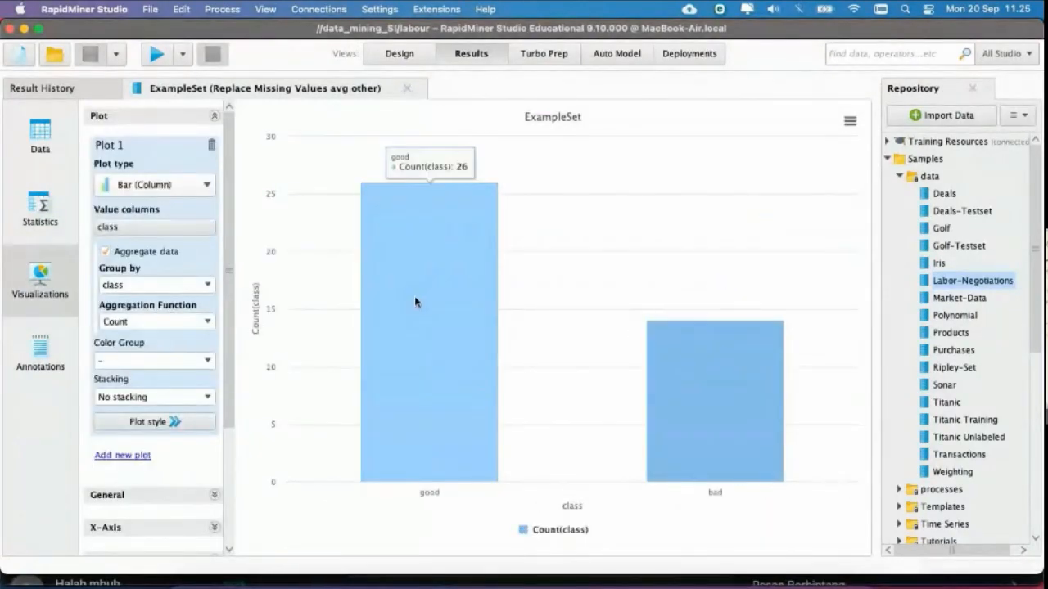
pyautogui.moveTo(697, 379)
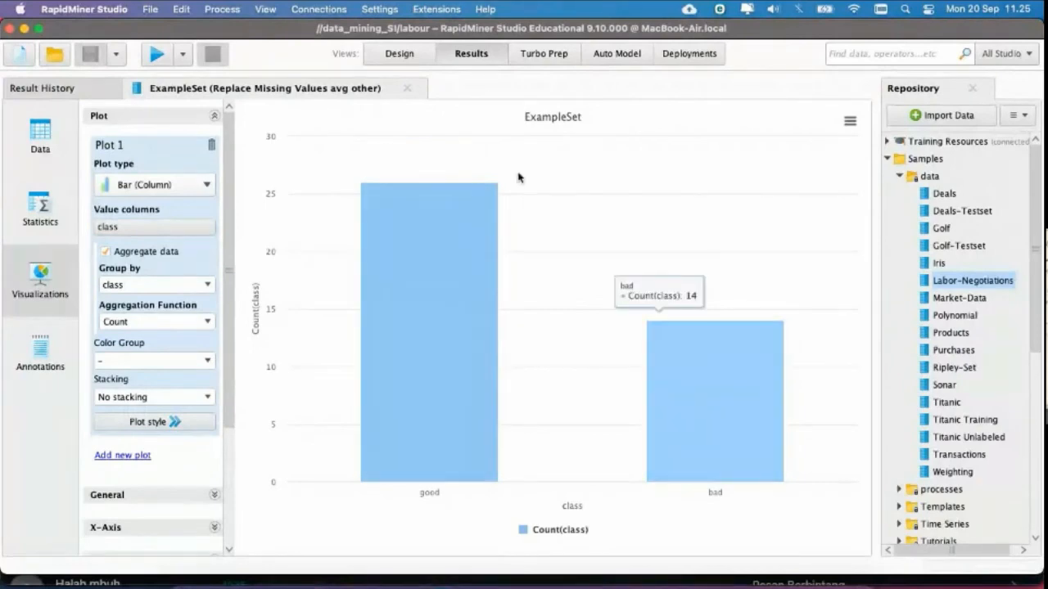
# Step: Return to the process design and switch to the Google Meet call in Chrome
pyautogui.click(398, 53)
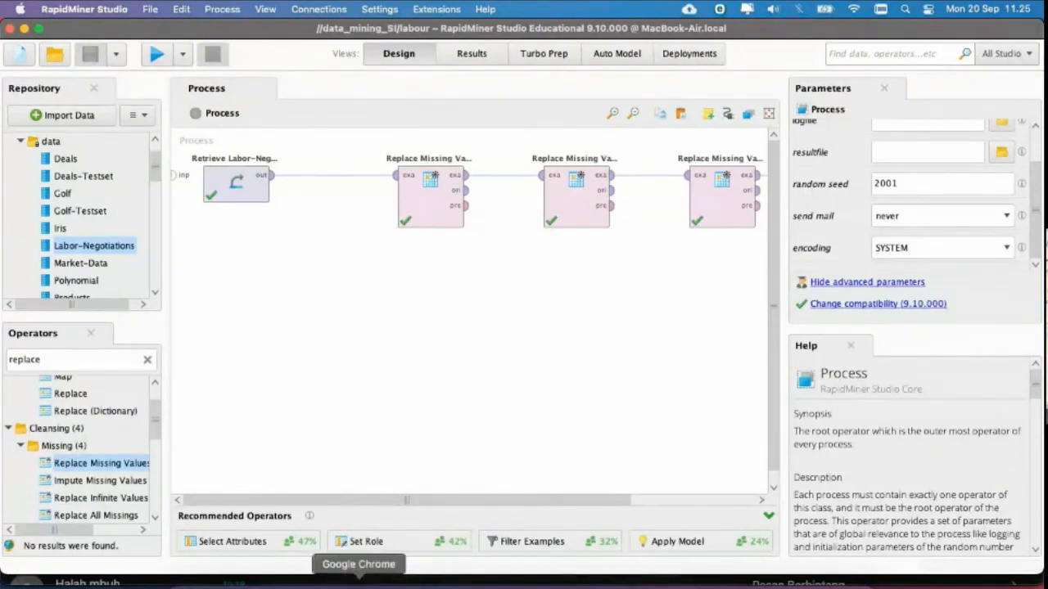
pyautogui.click(359, 581)
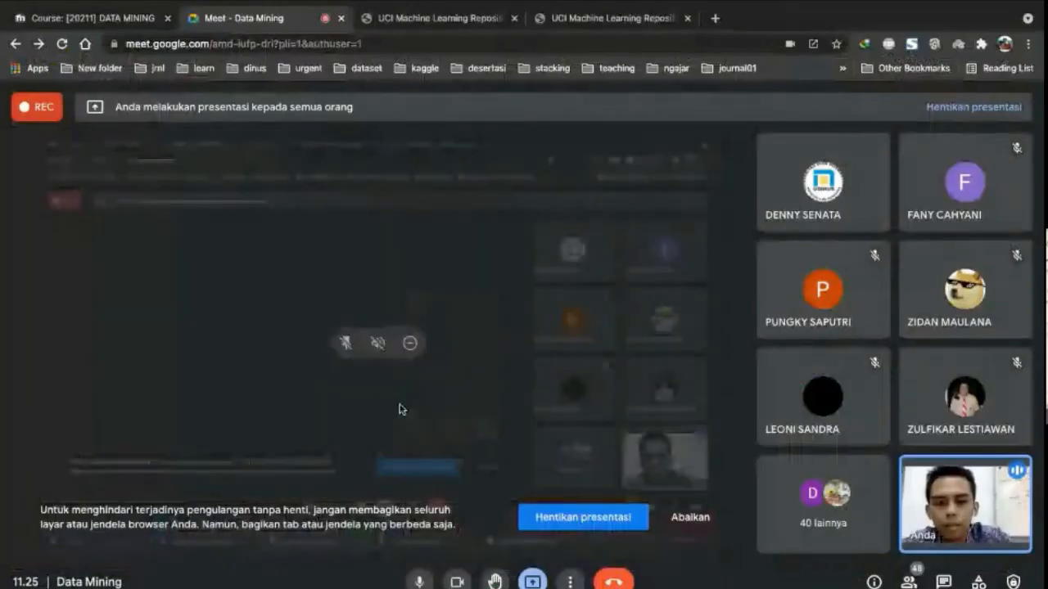